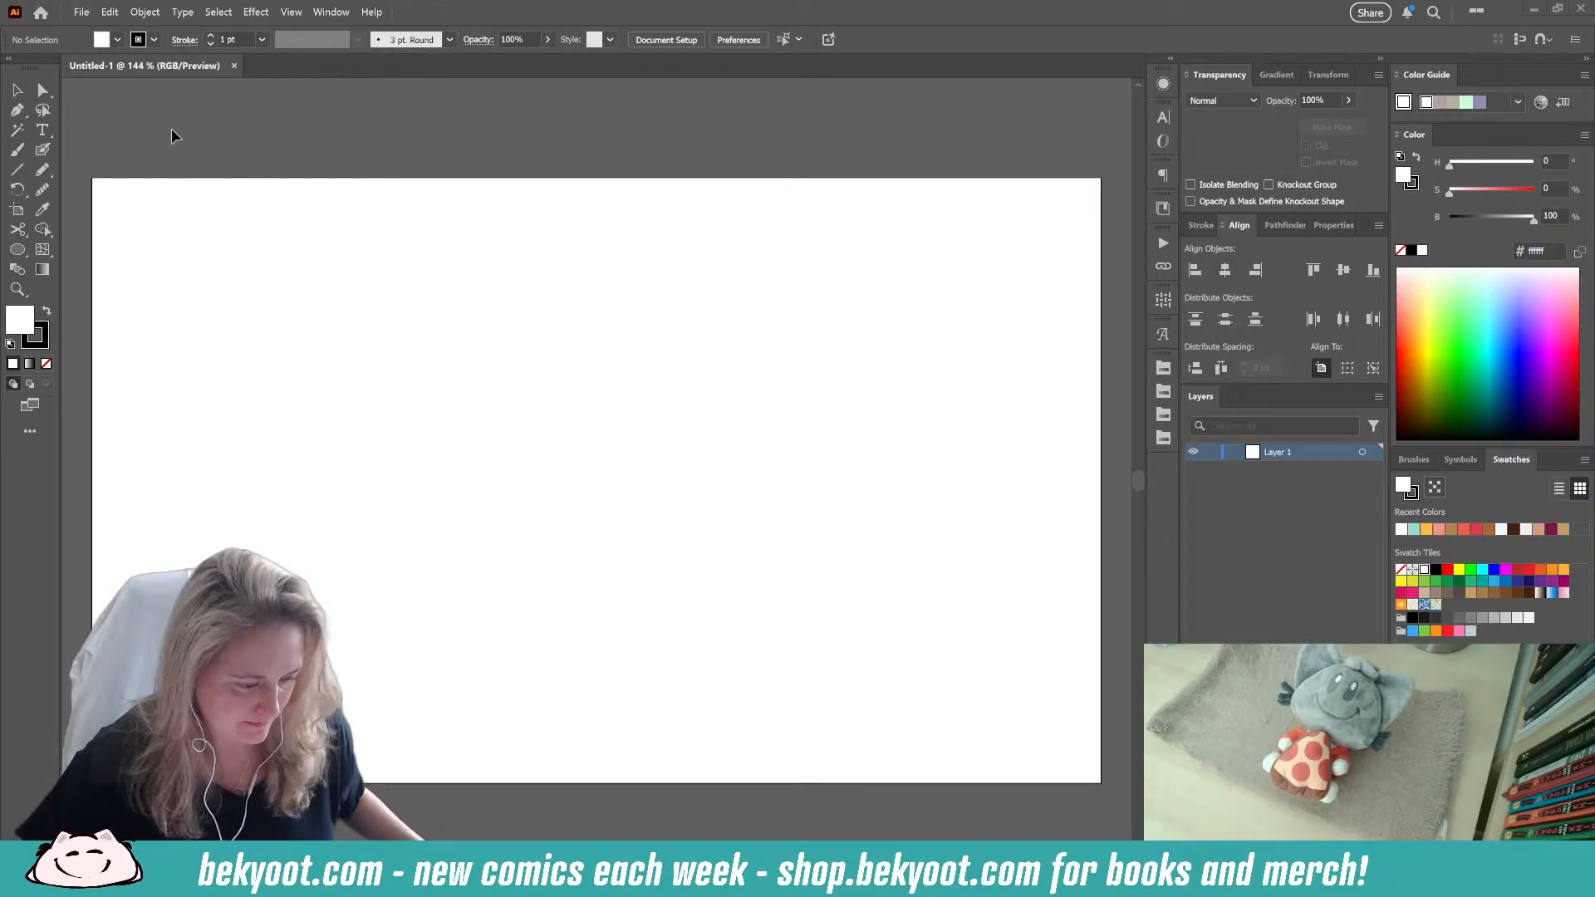
Step: Save the document to the Desktop as 3689-sketching in Adobe Illustrator (*.AI) format with the Illustrator 2020 version options
left_click(81, 15)
left_click(134, 169)
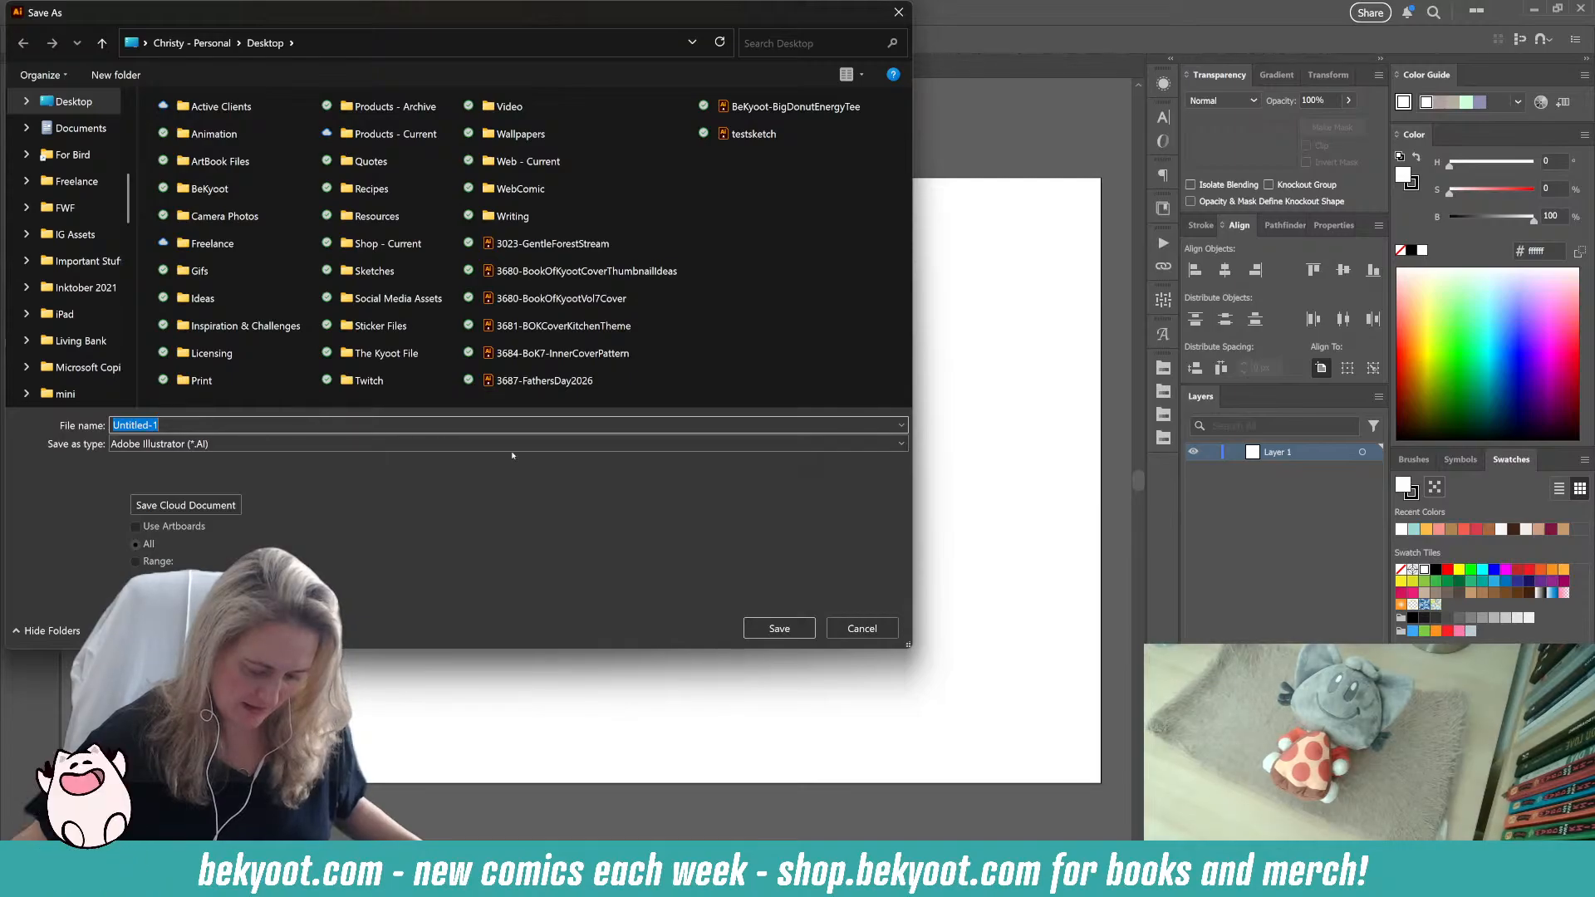
type("36")
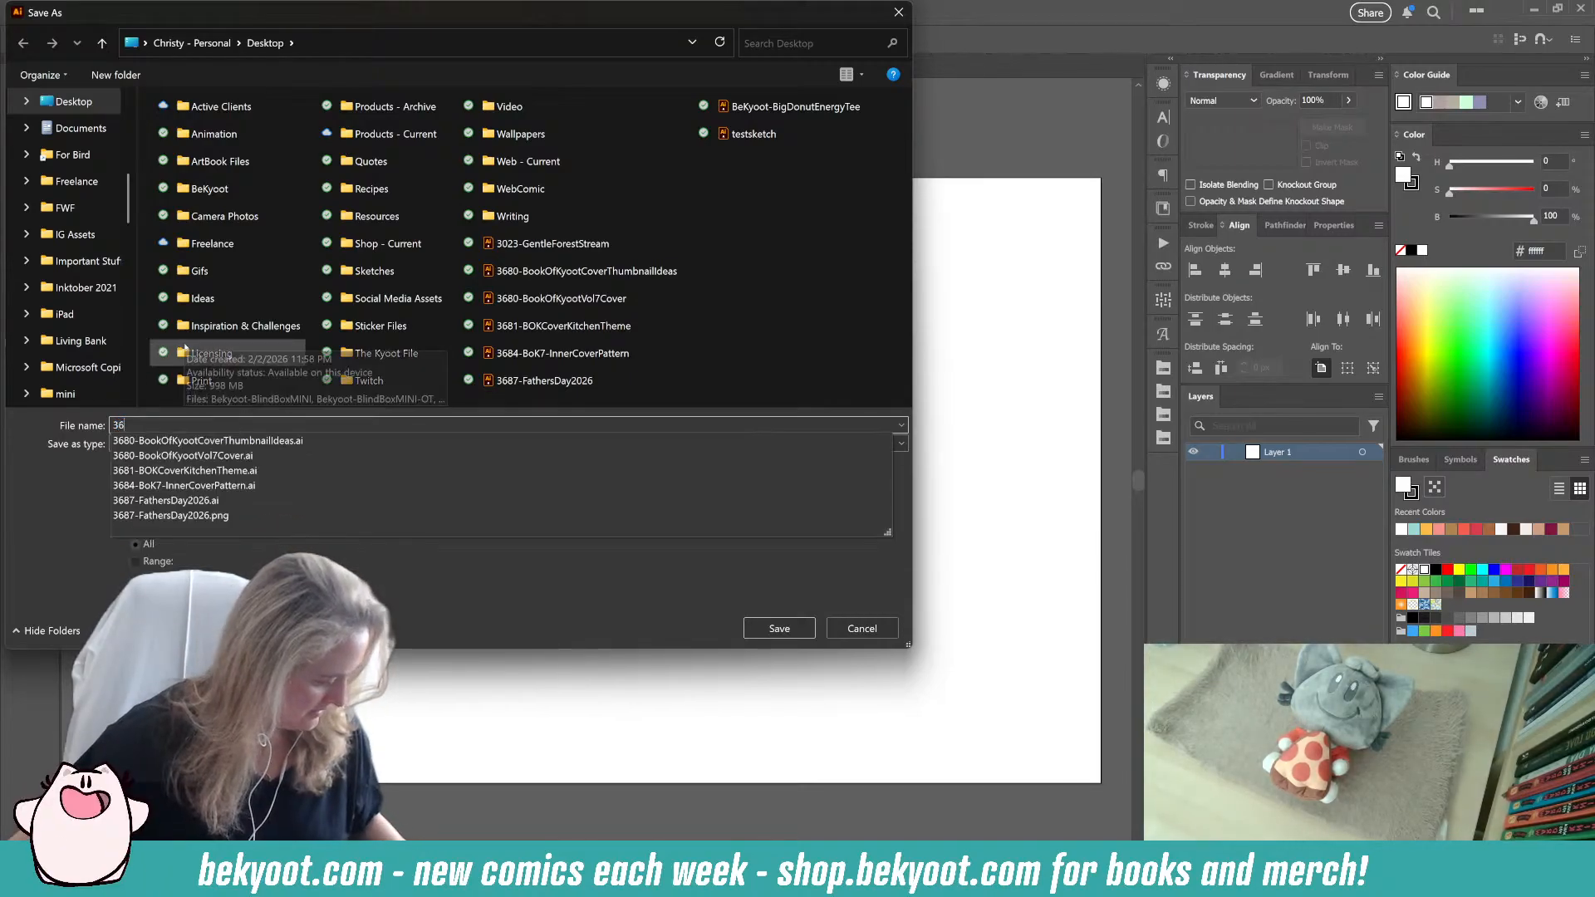
type("89-")
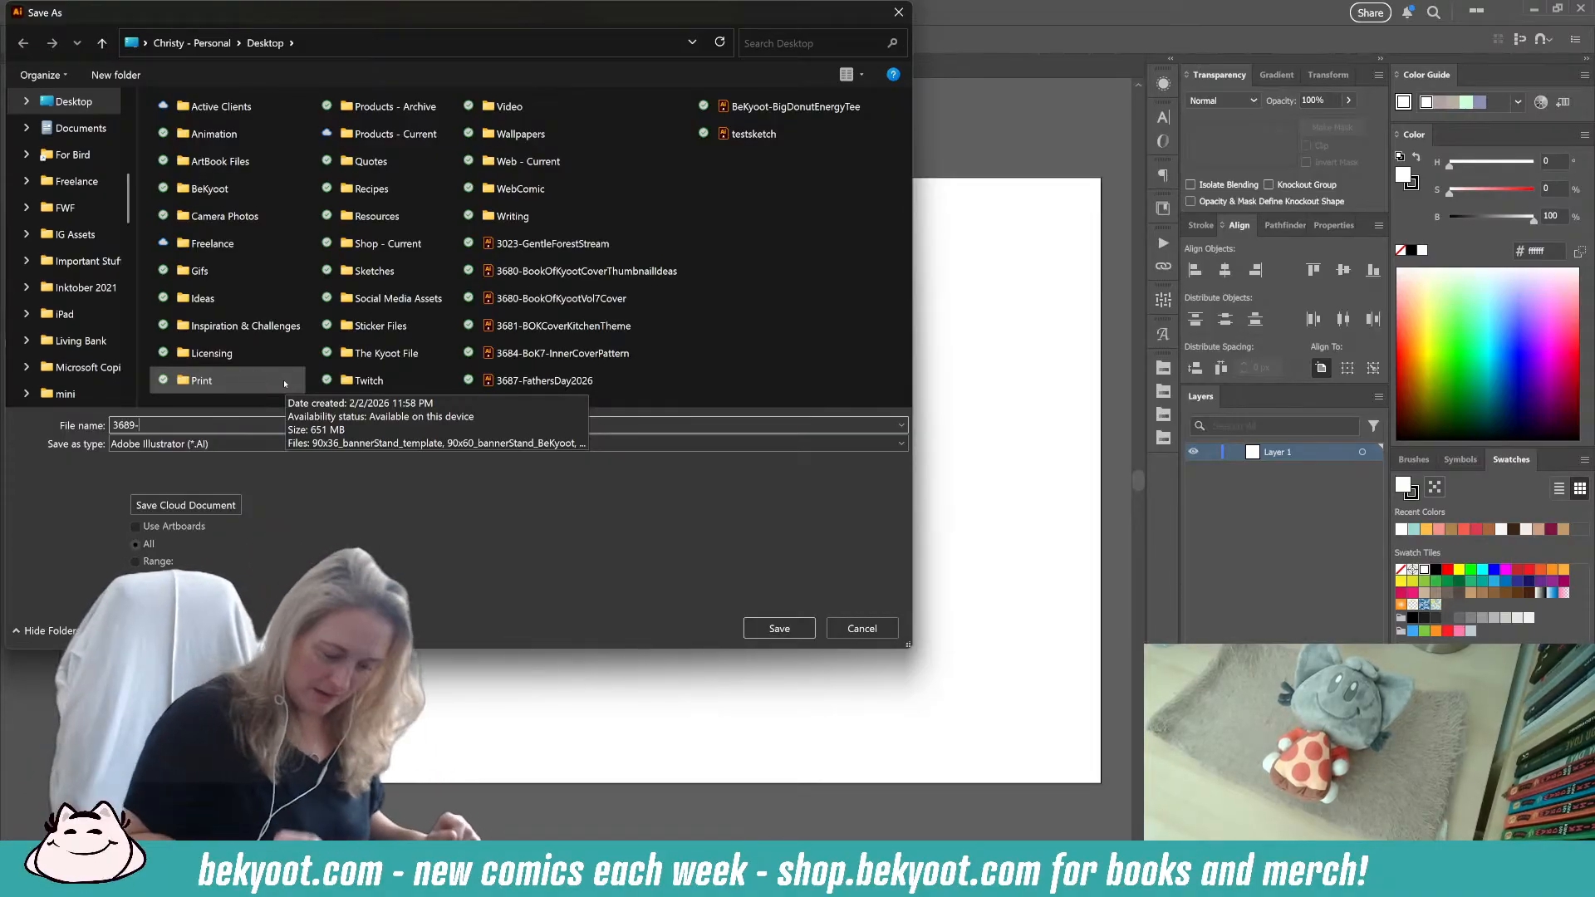
type("sketching")
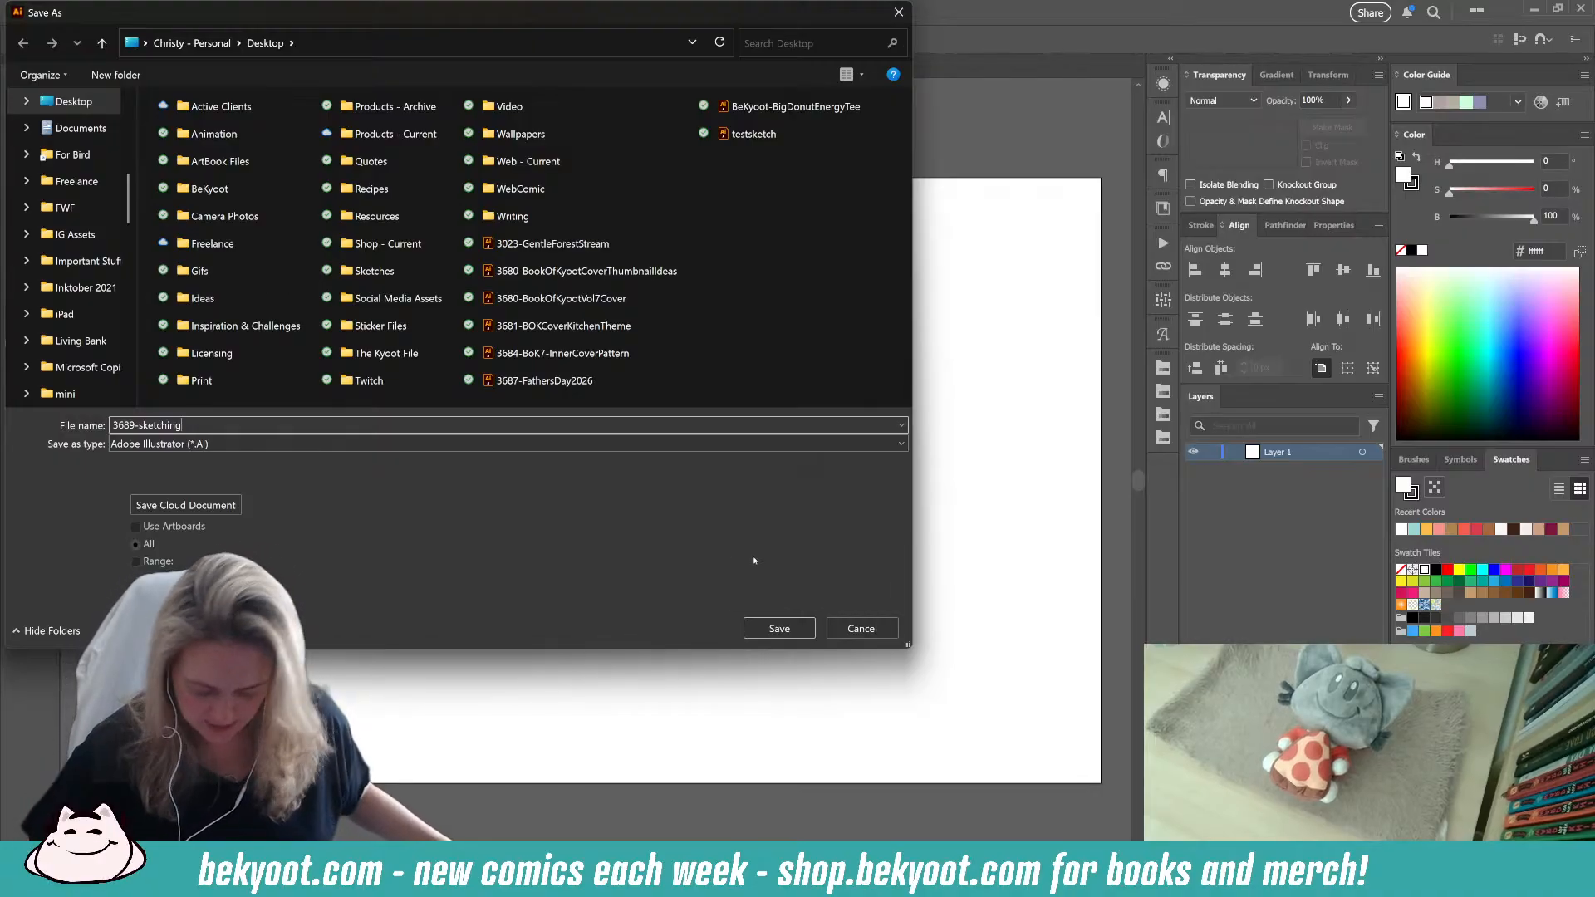
left_click(783, 629)
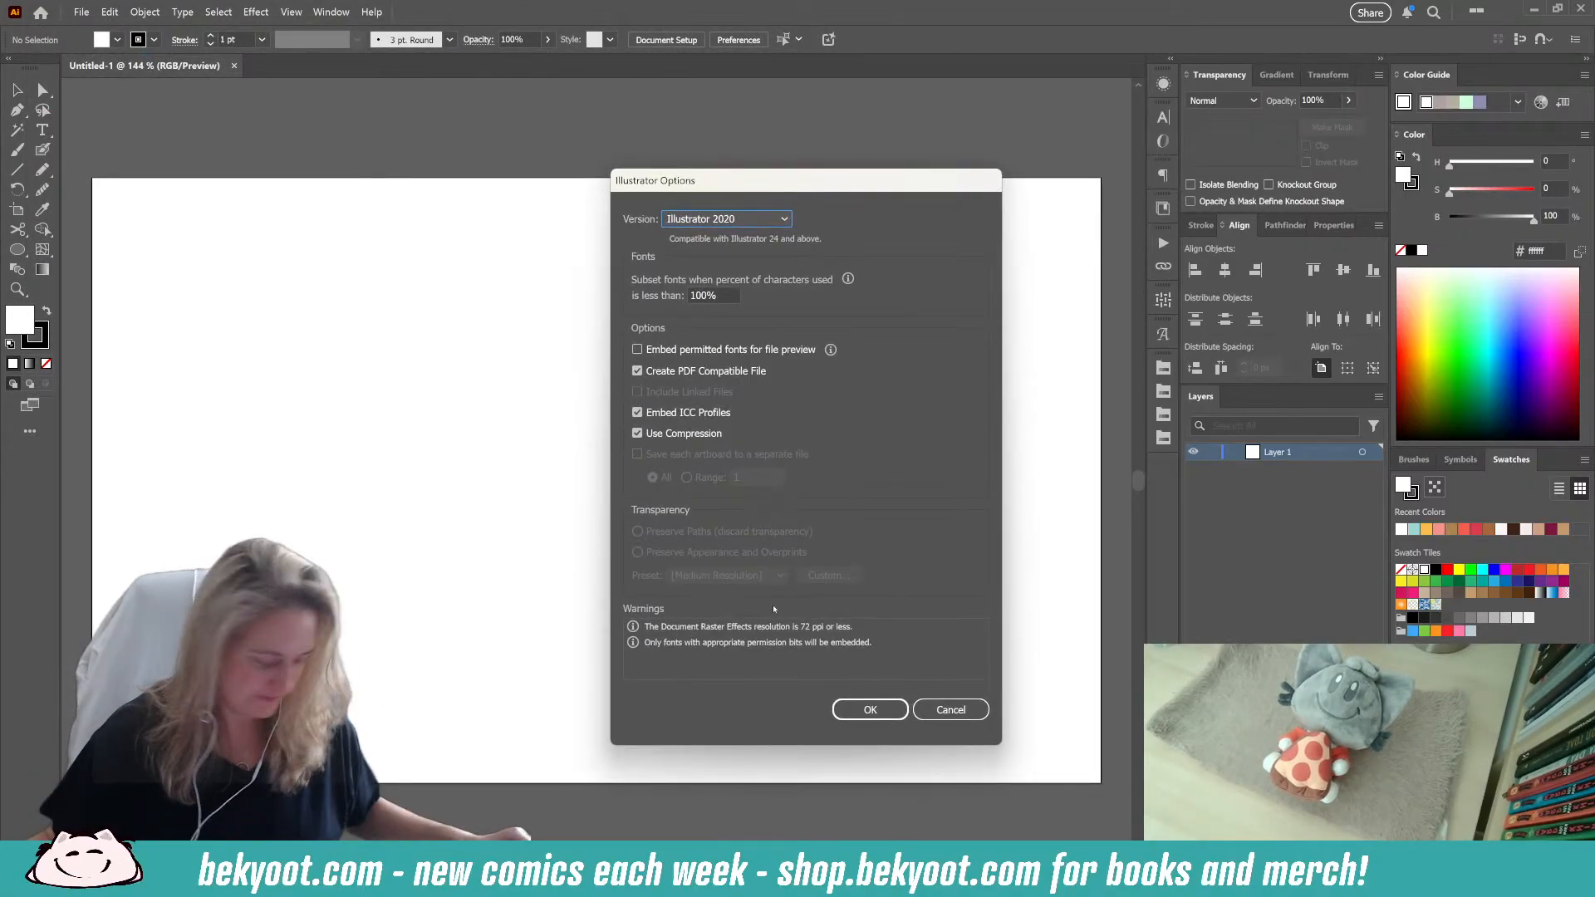
key("Return")
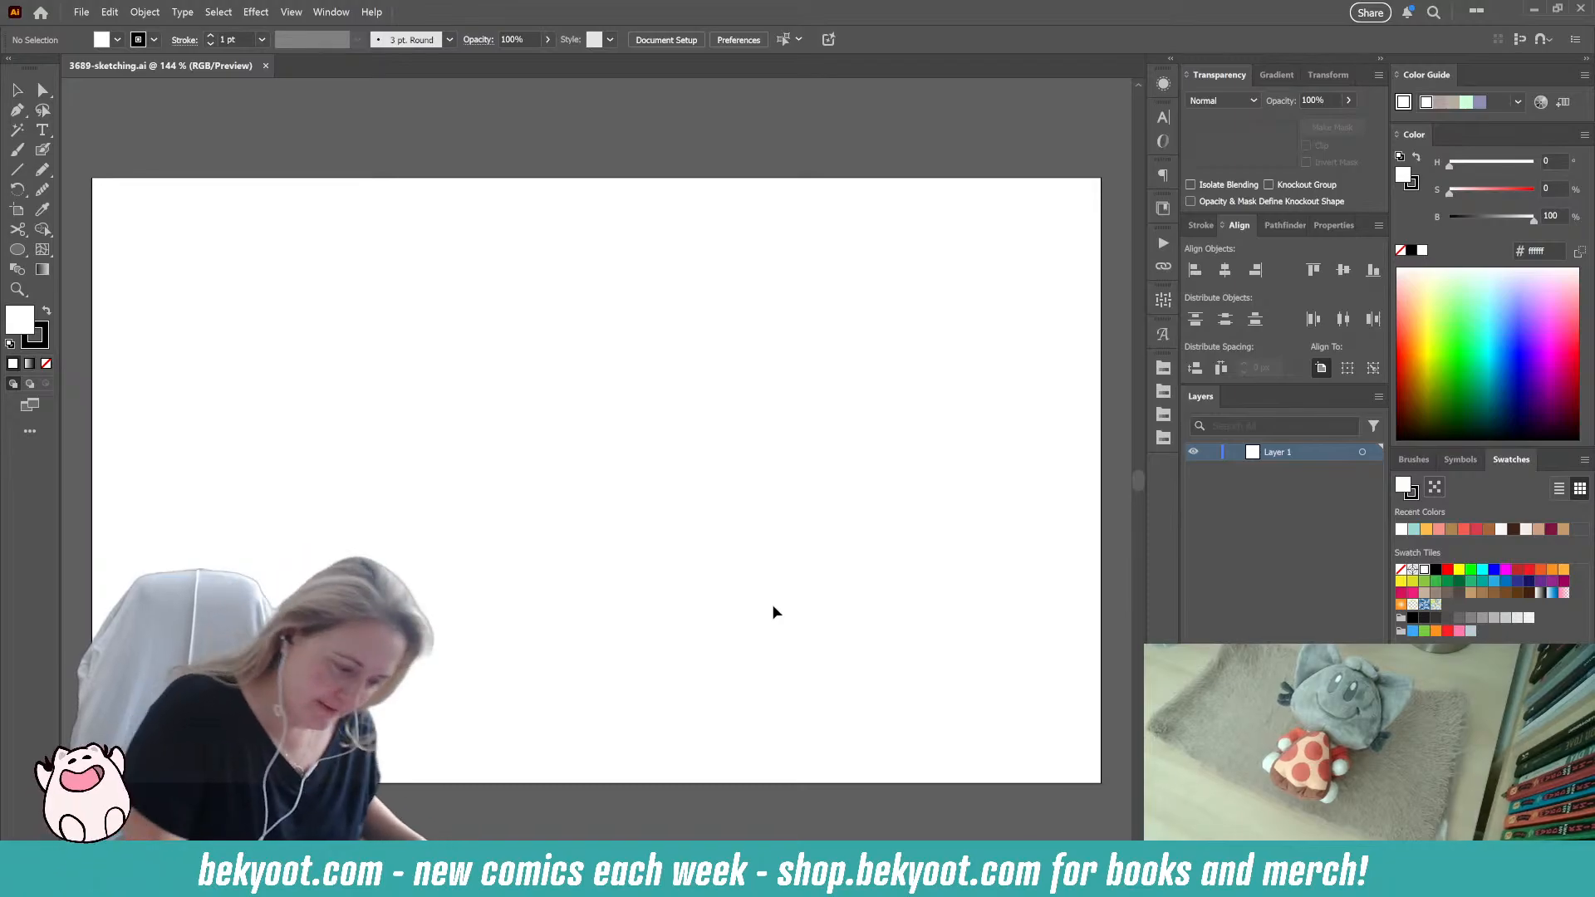
key("shift+b")
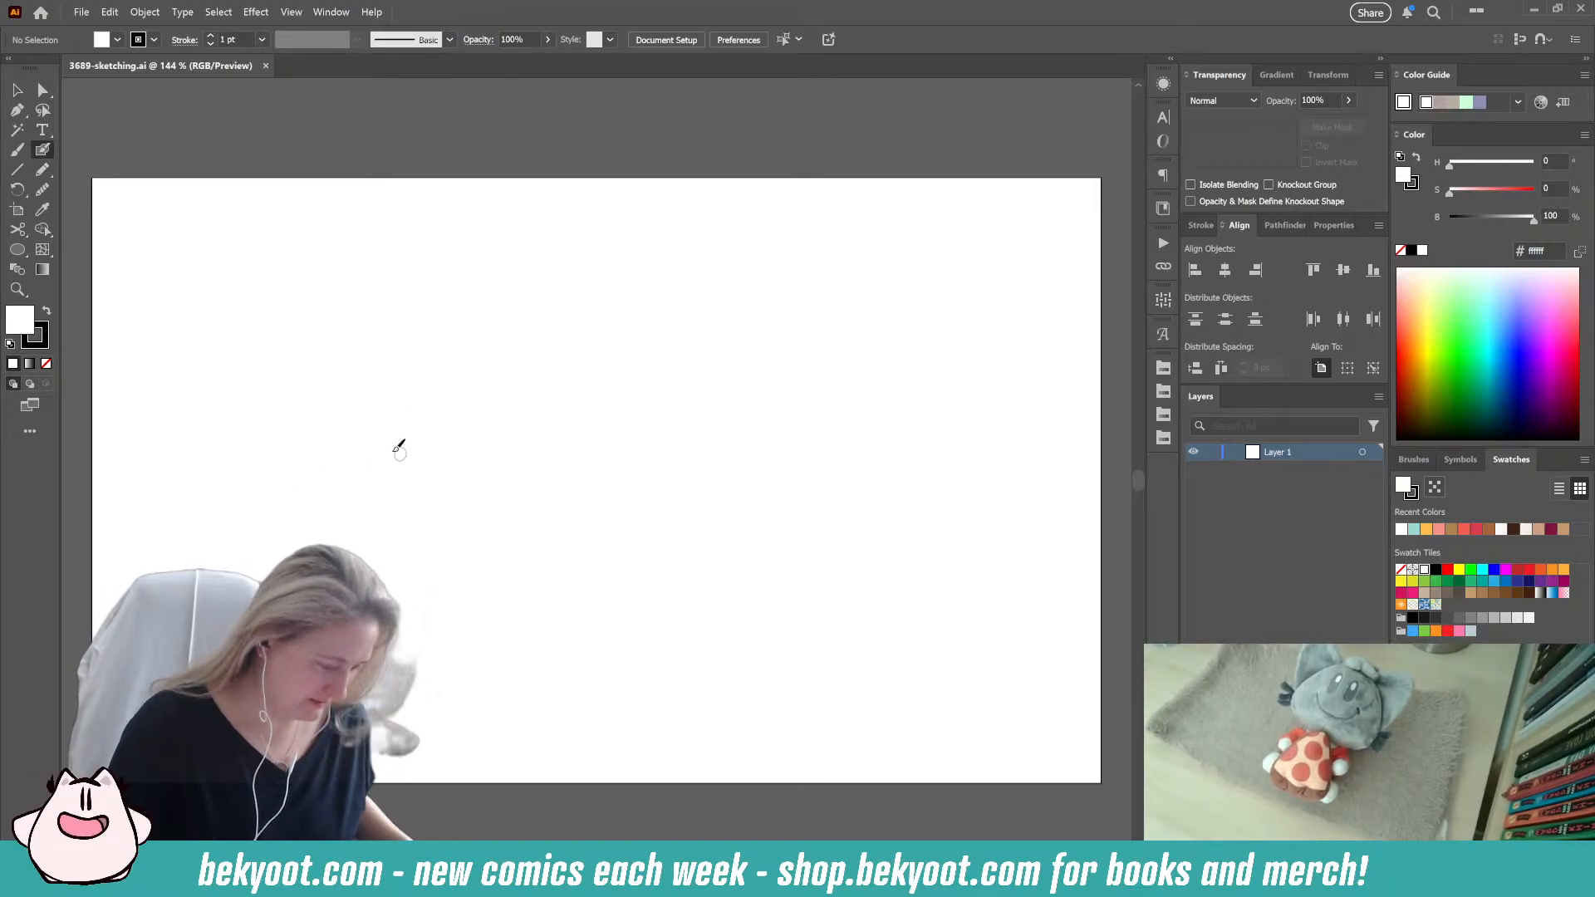
mouse_move(391, 583)
left_mouse_down()
mouse_move(652, 282)
mouse_move(570, 658)
left_mouse_up()
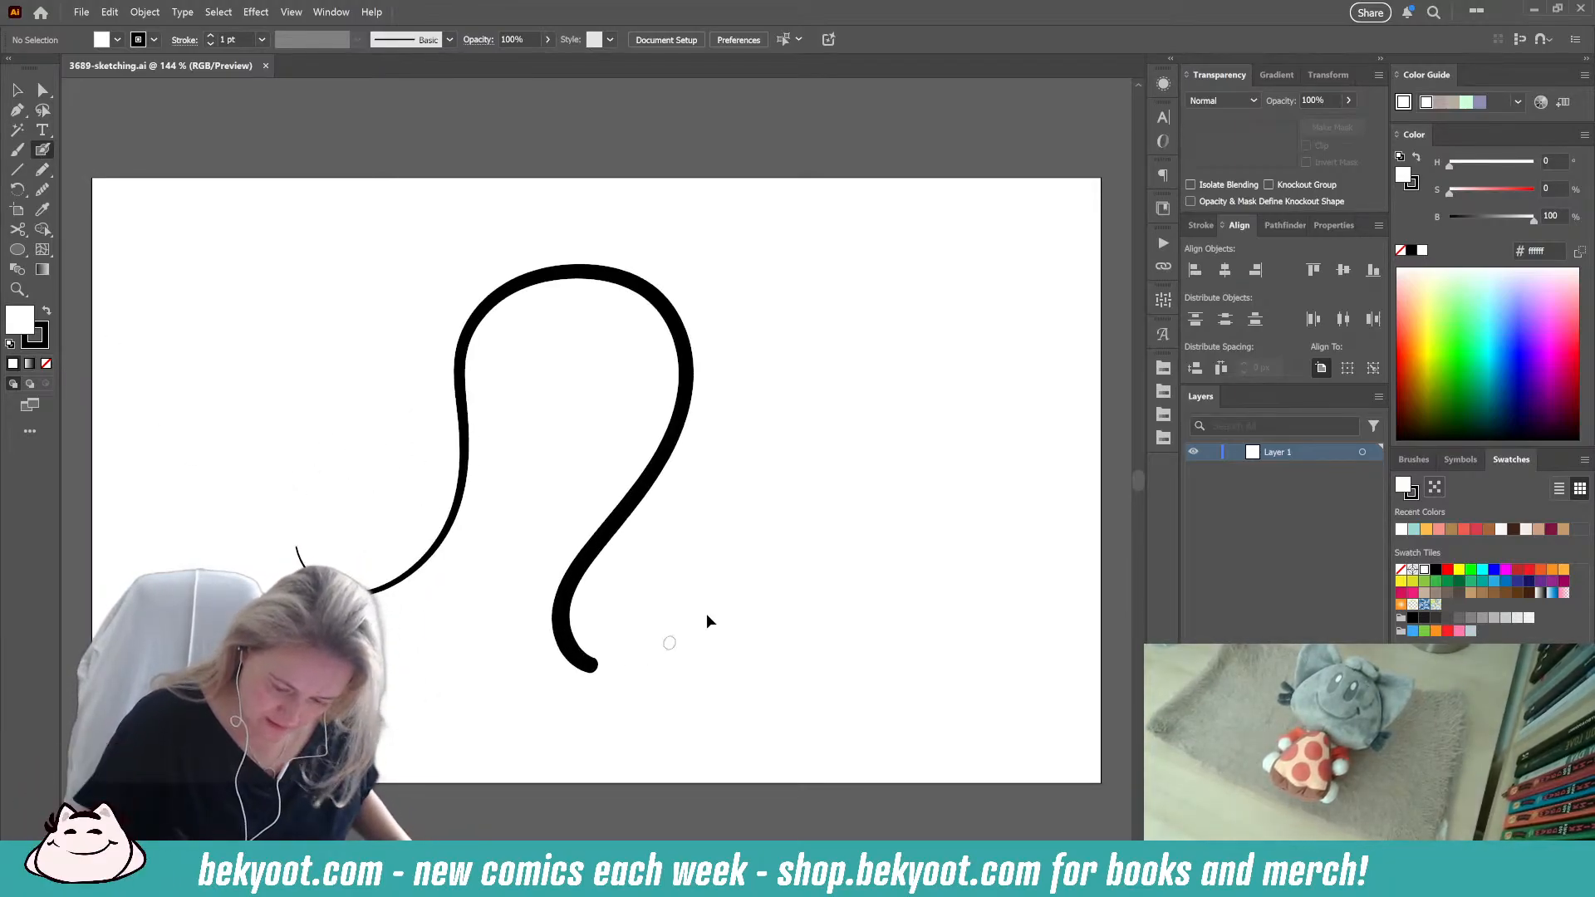
key("ctrl+z")
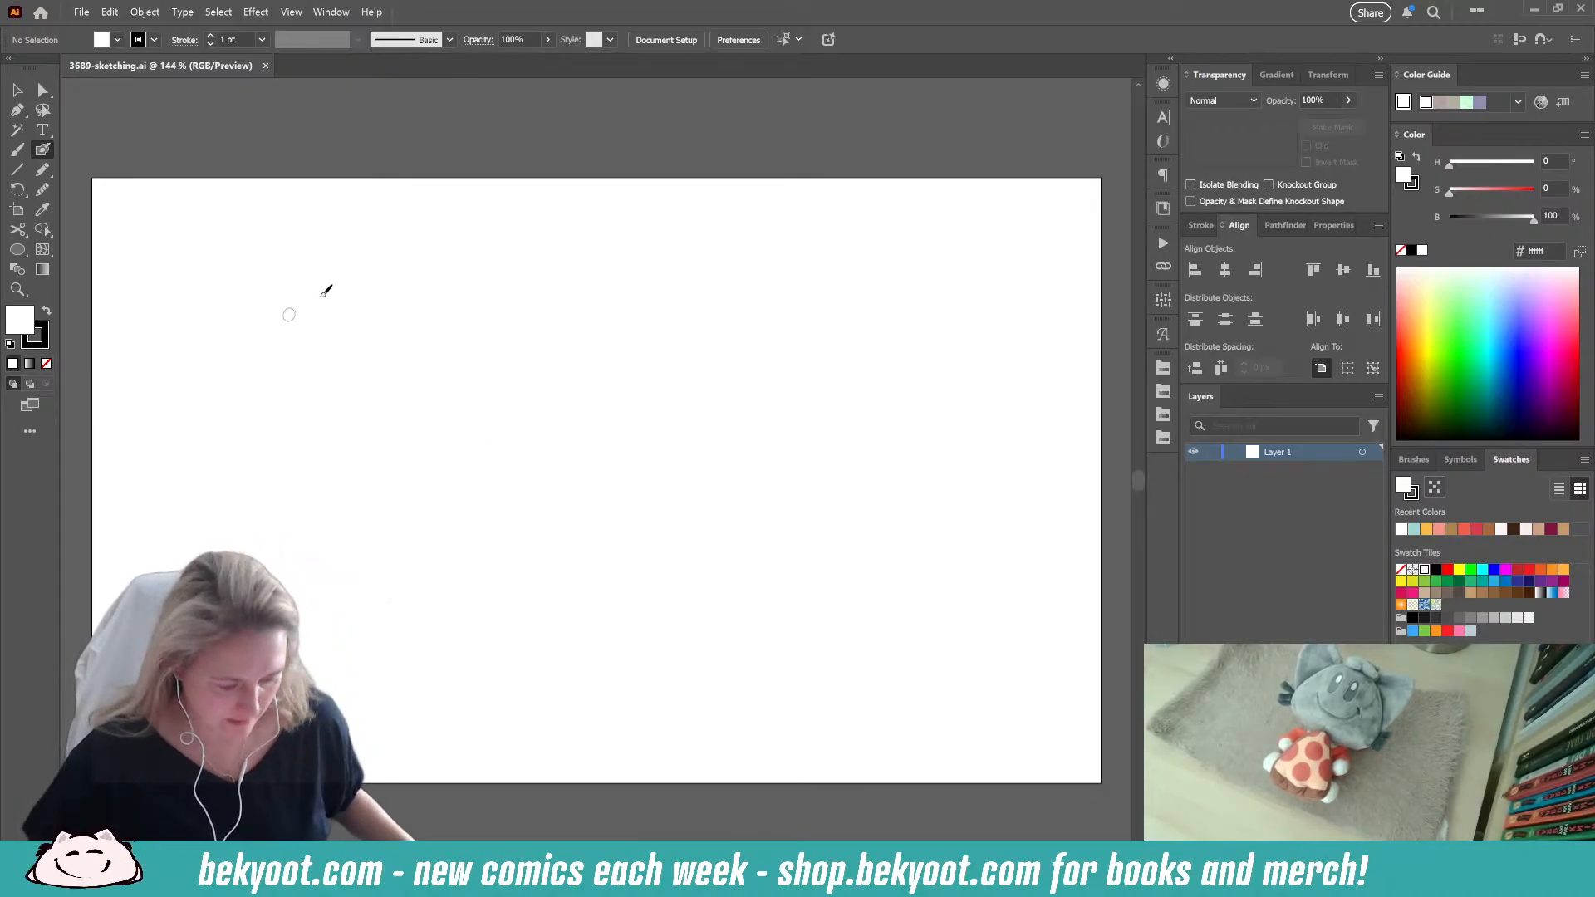
Step: Switch the artboard to portrait orientation, 900 px wide by 1500 px high
left_click(18, 210)
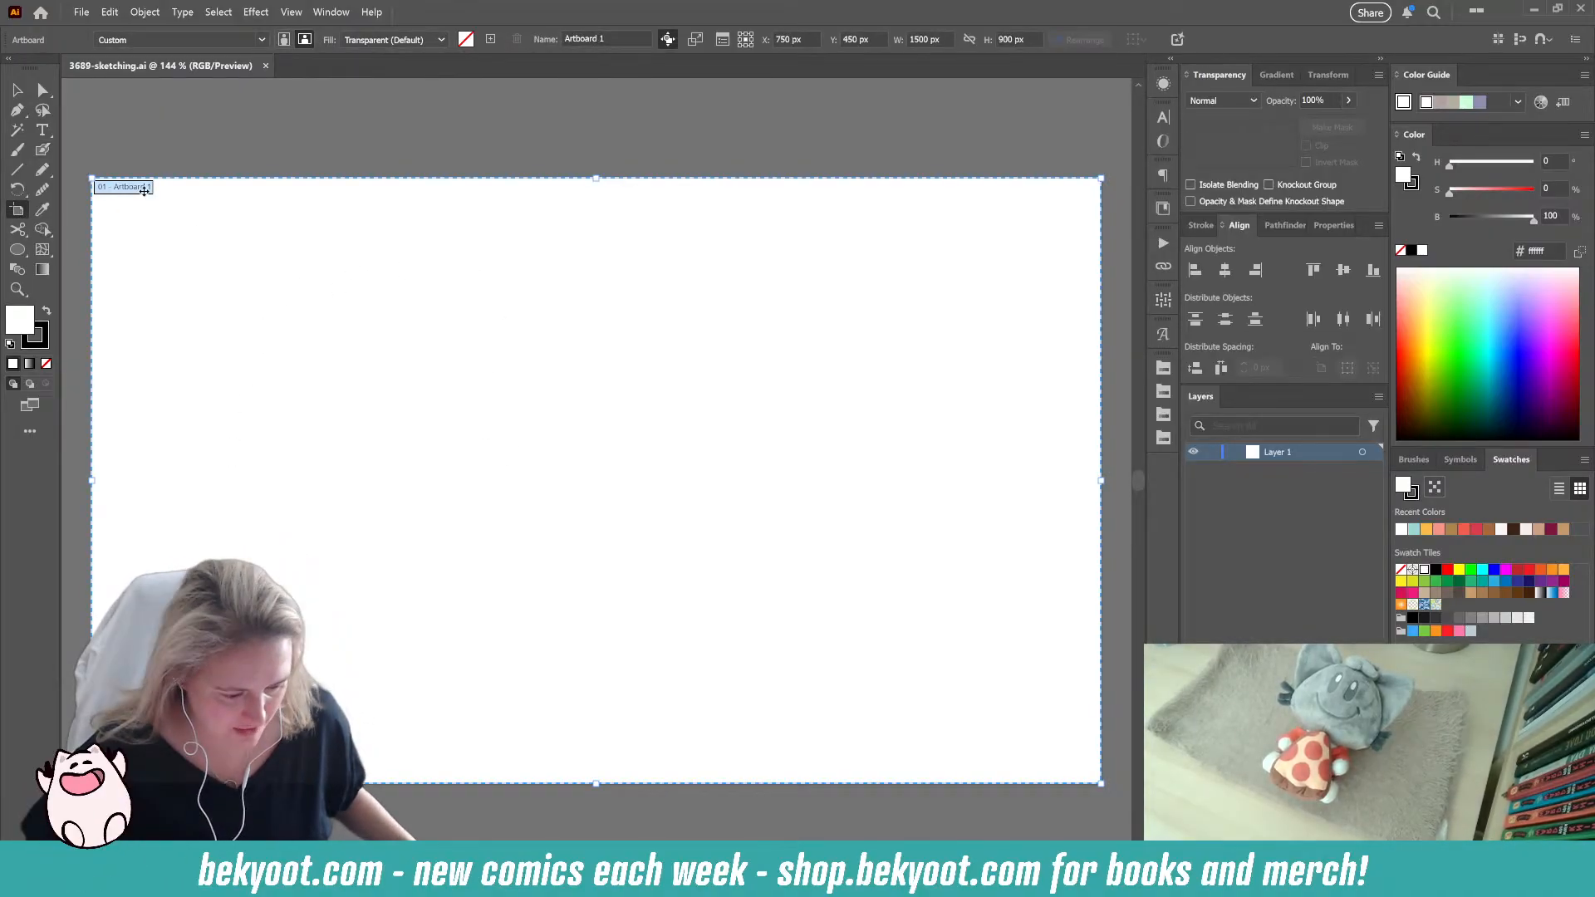
left_click(284, 39)
key("ctrl+0")
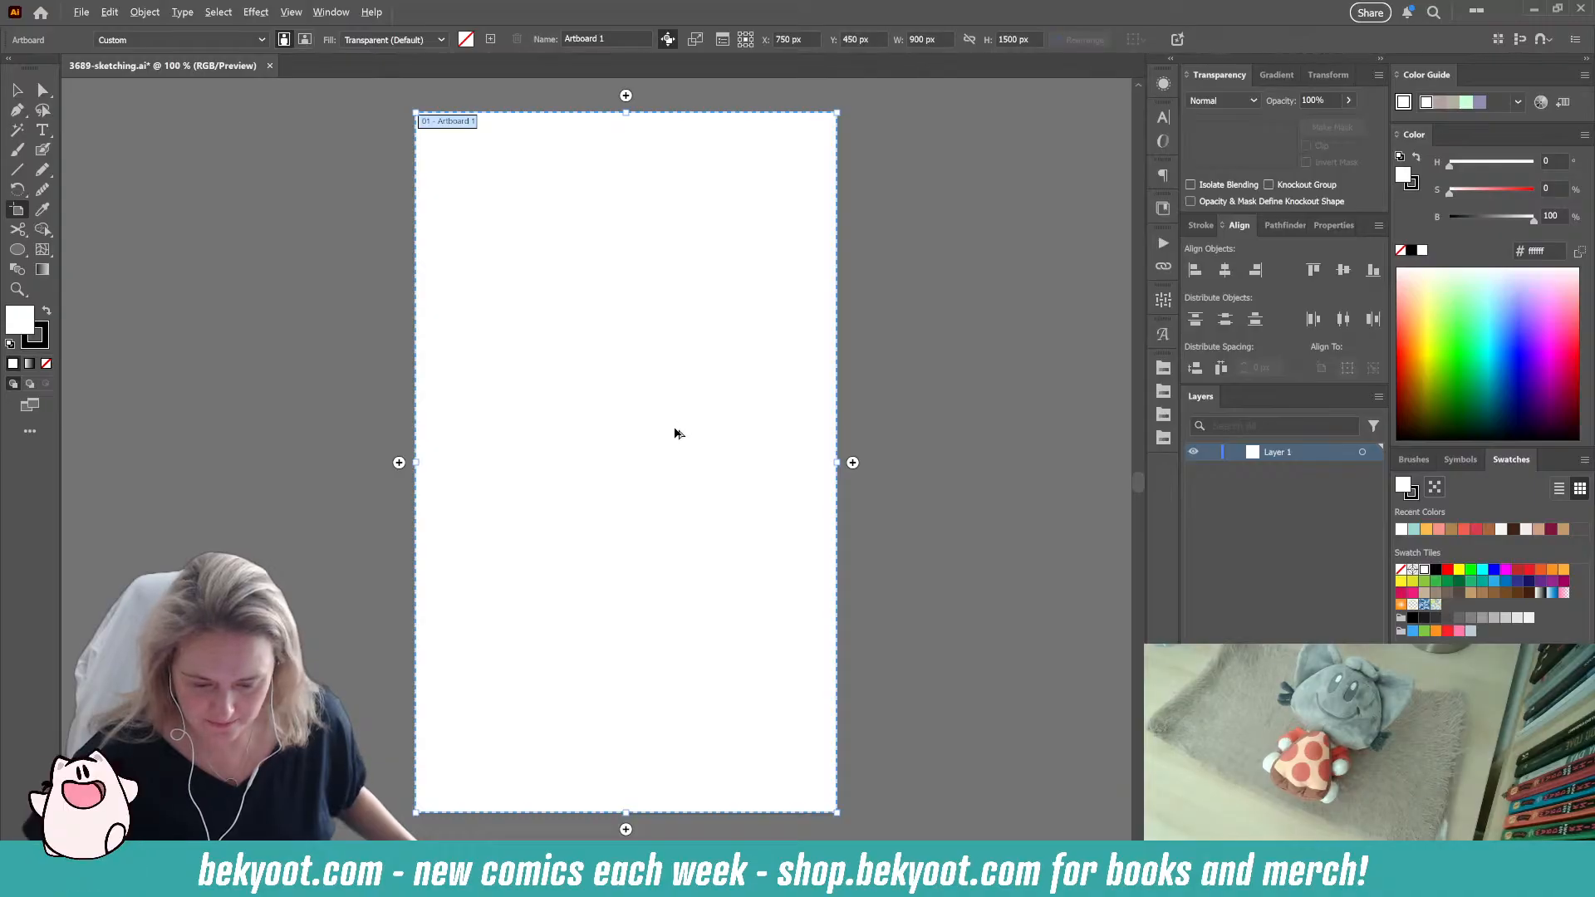
scroll(678, 433, "down", 1)
left_click_drag(680, 440, 559, 393)
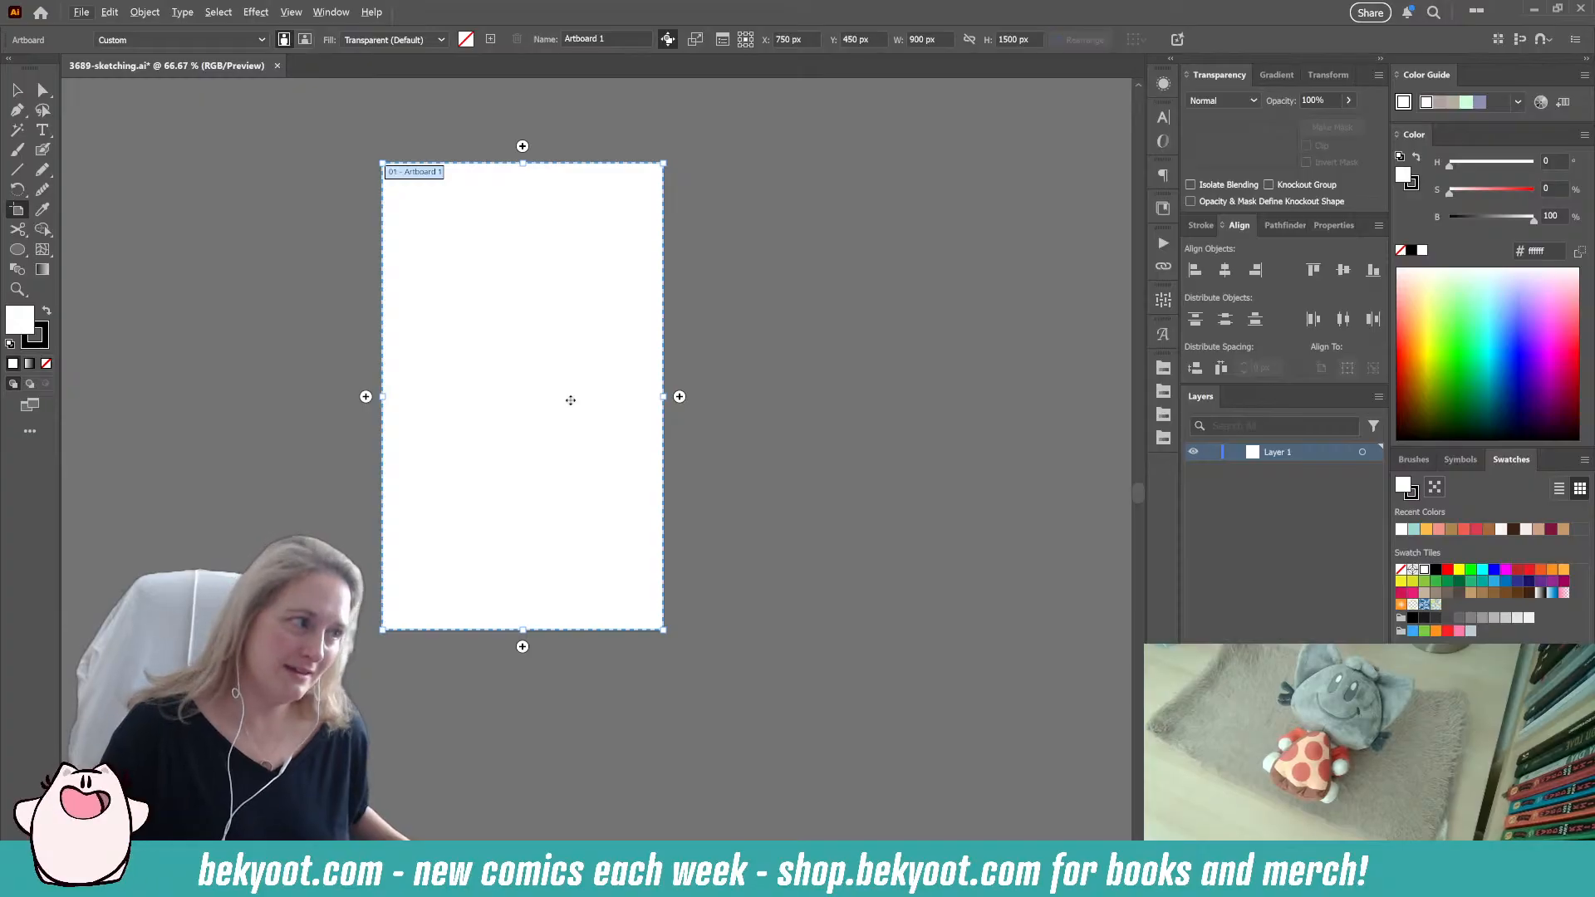
key("v")
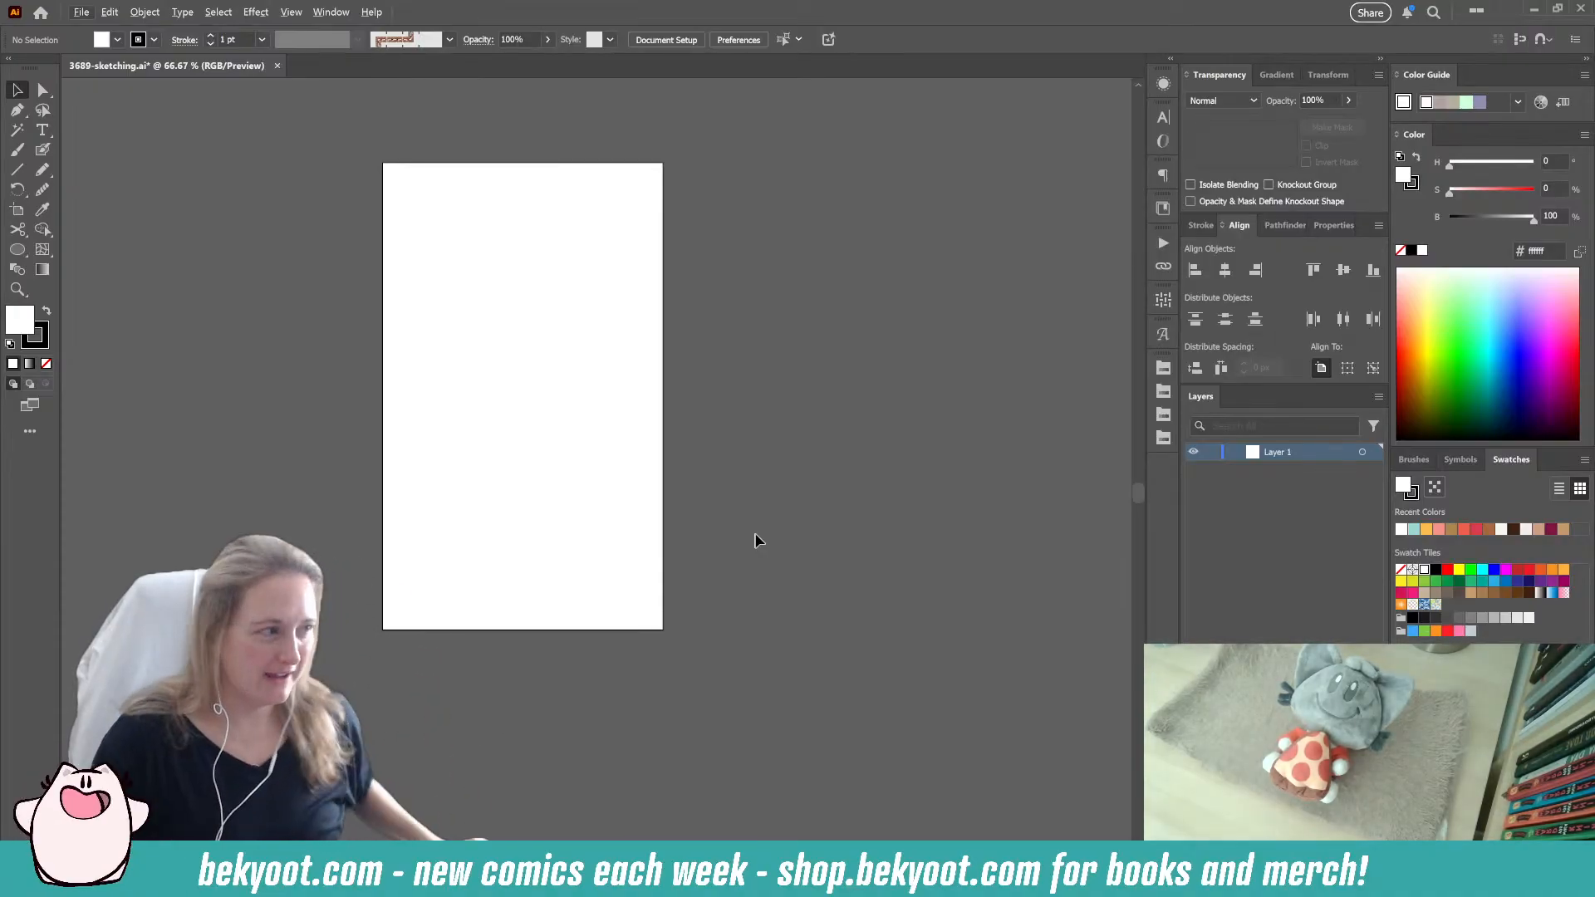
key("shift+b")
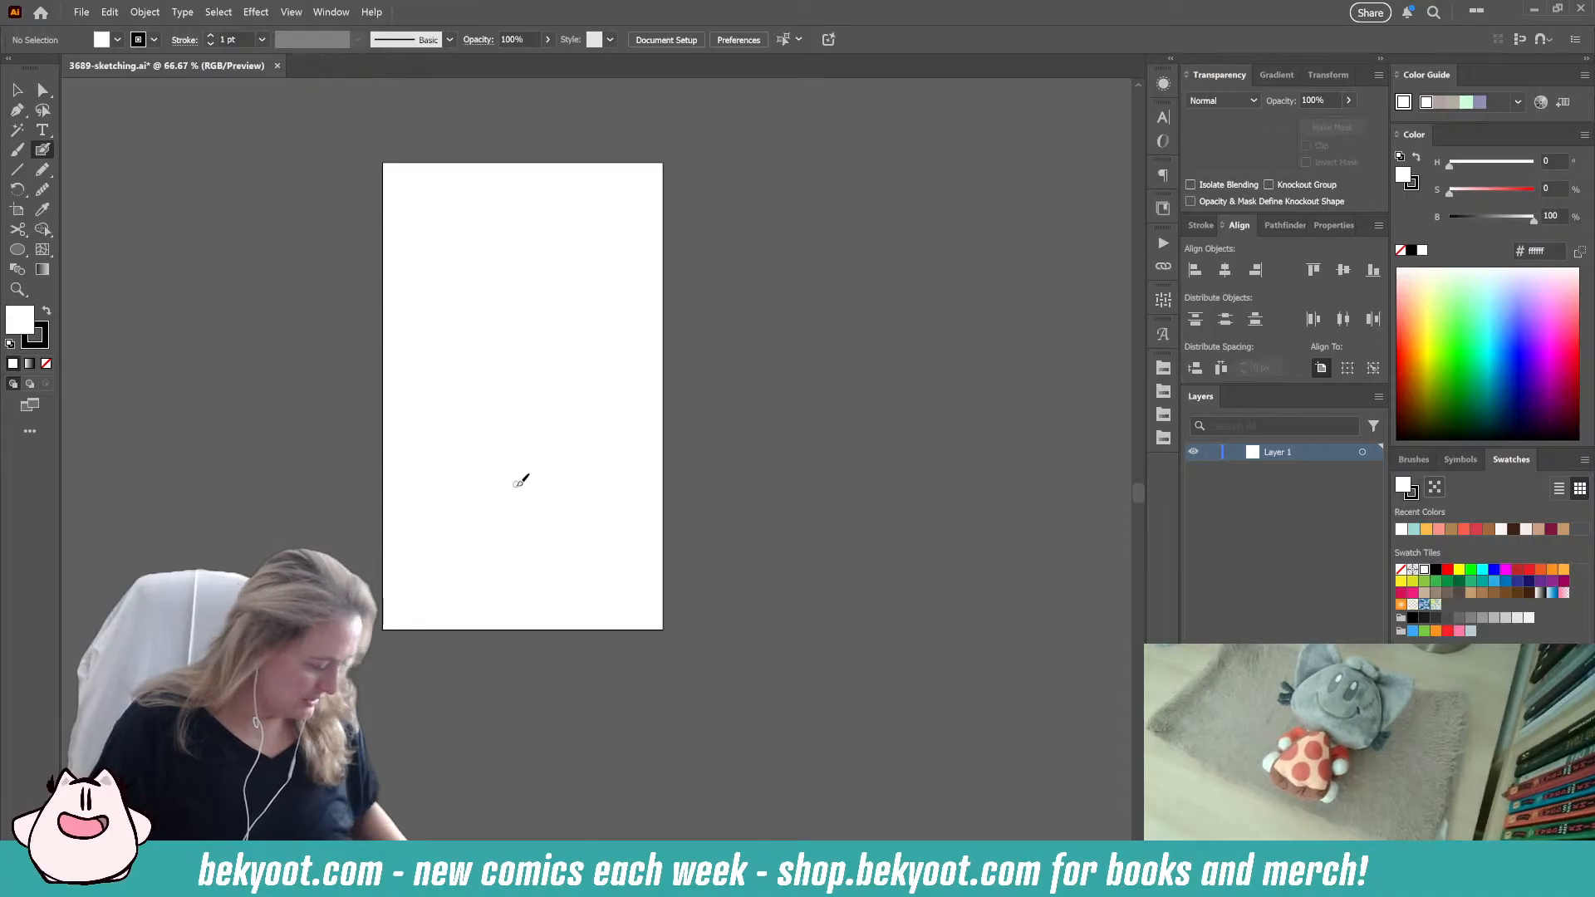
key("Return")
key("Escape")
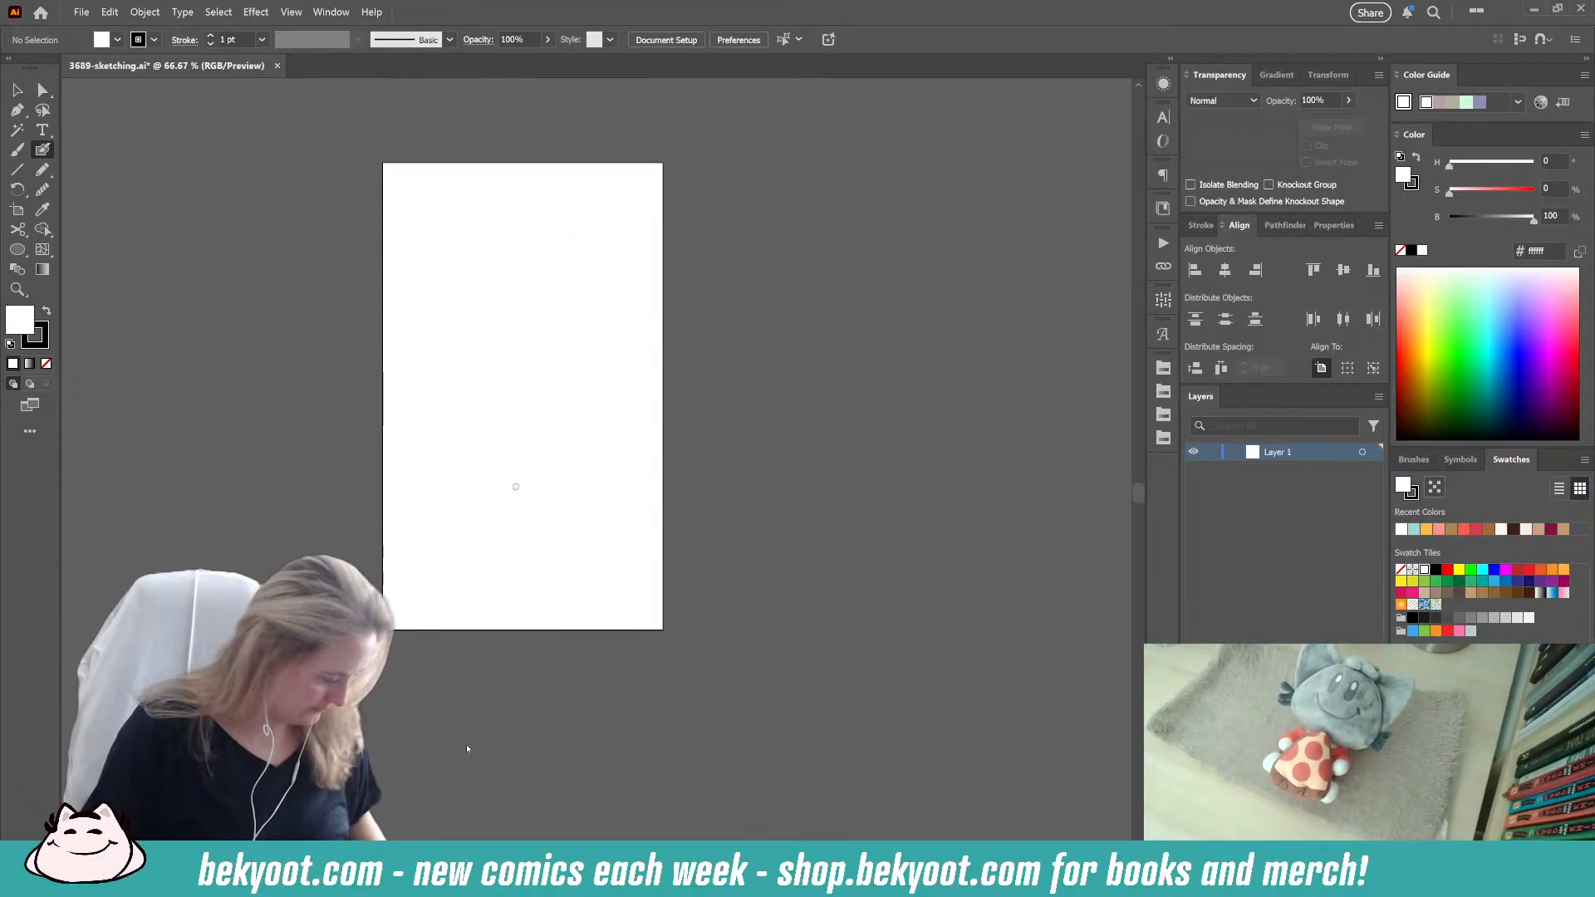
scroll(573, 421, "up", 1)
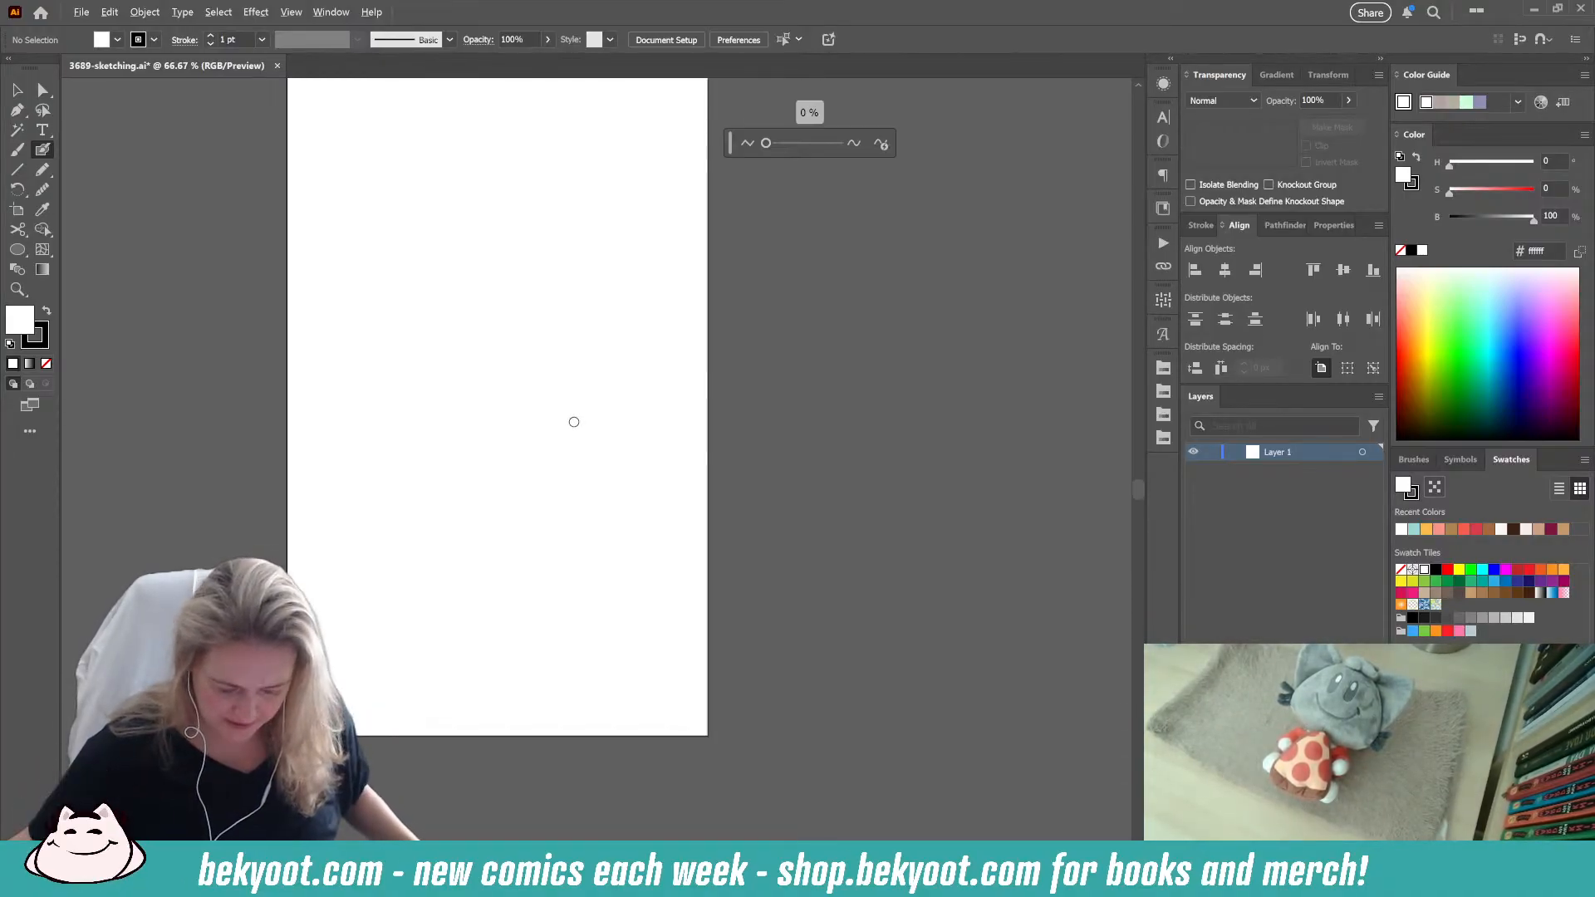
left_click_drag(598, 430, 677, 534)
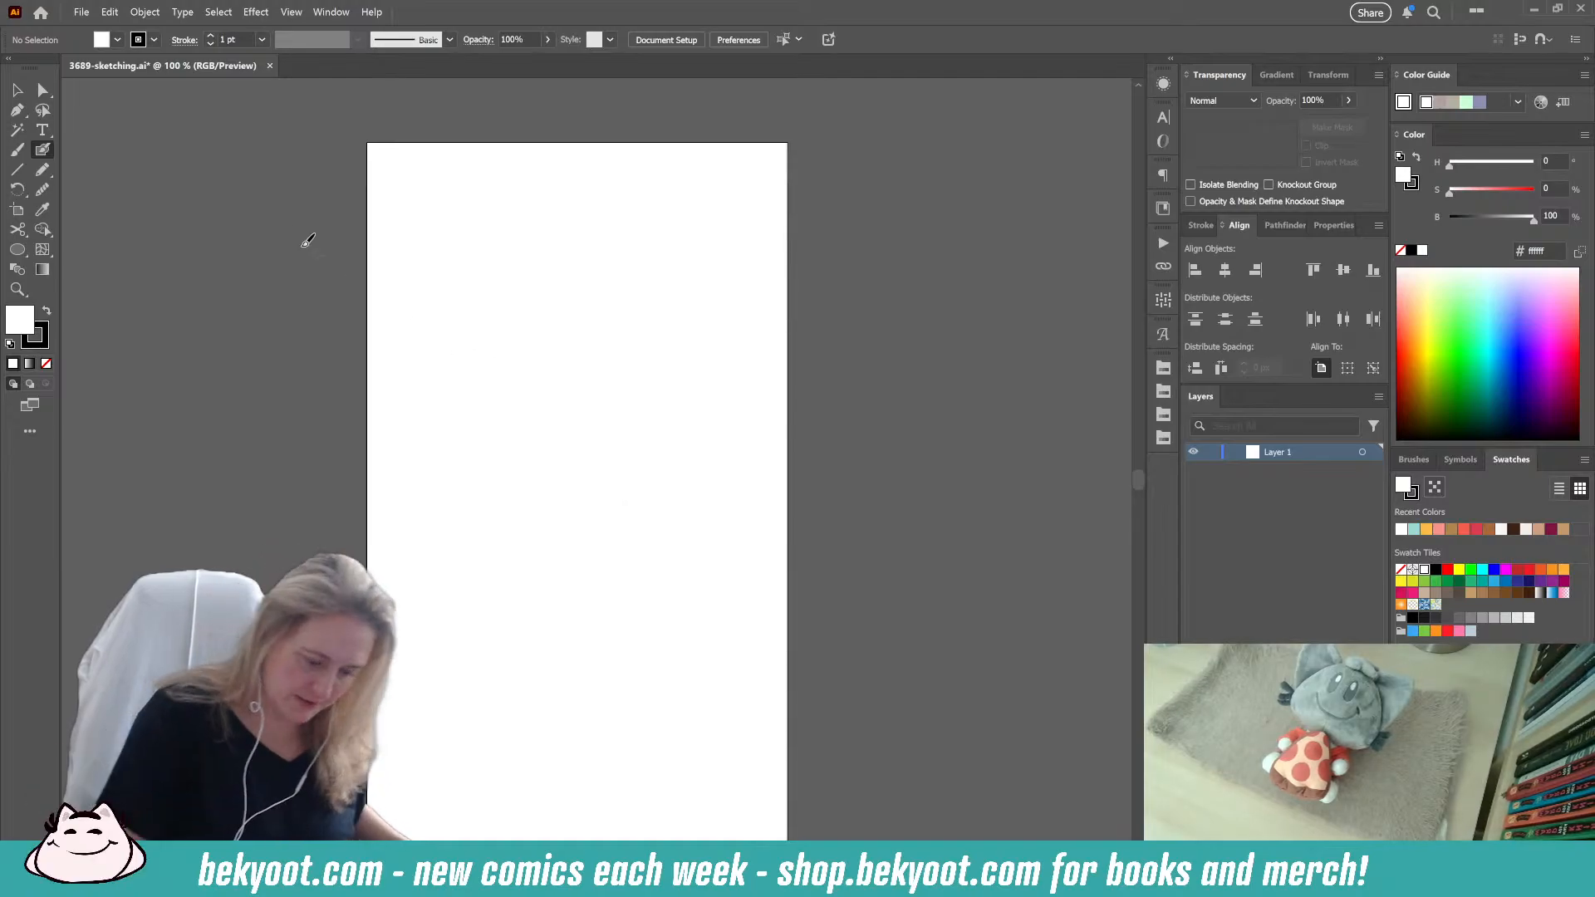
Step: Set the artboard height to 1600 px
left_click(17, 209)
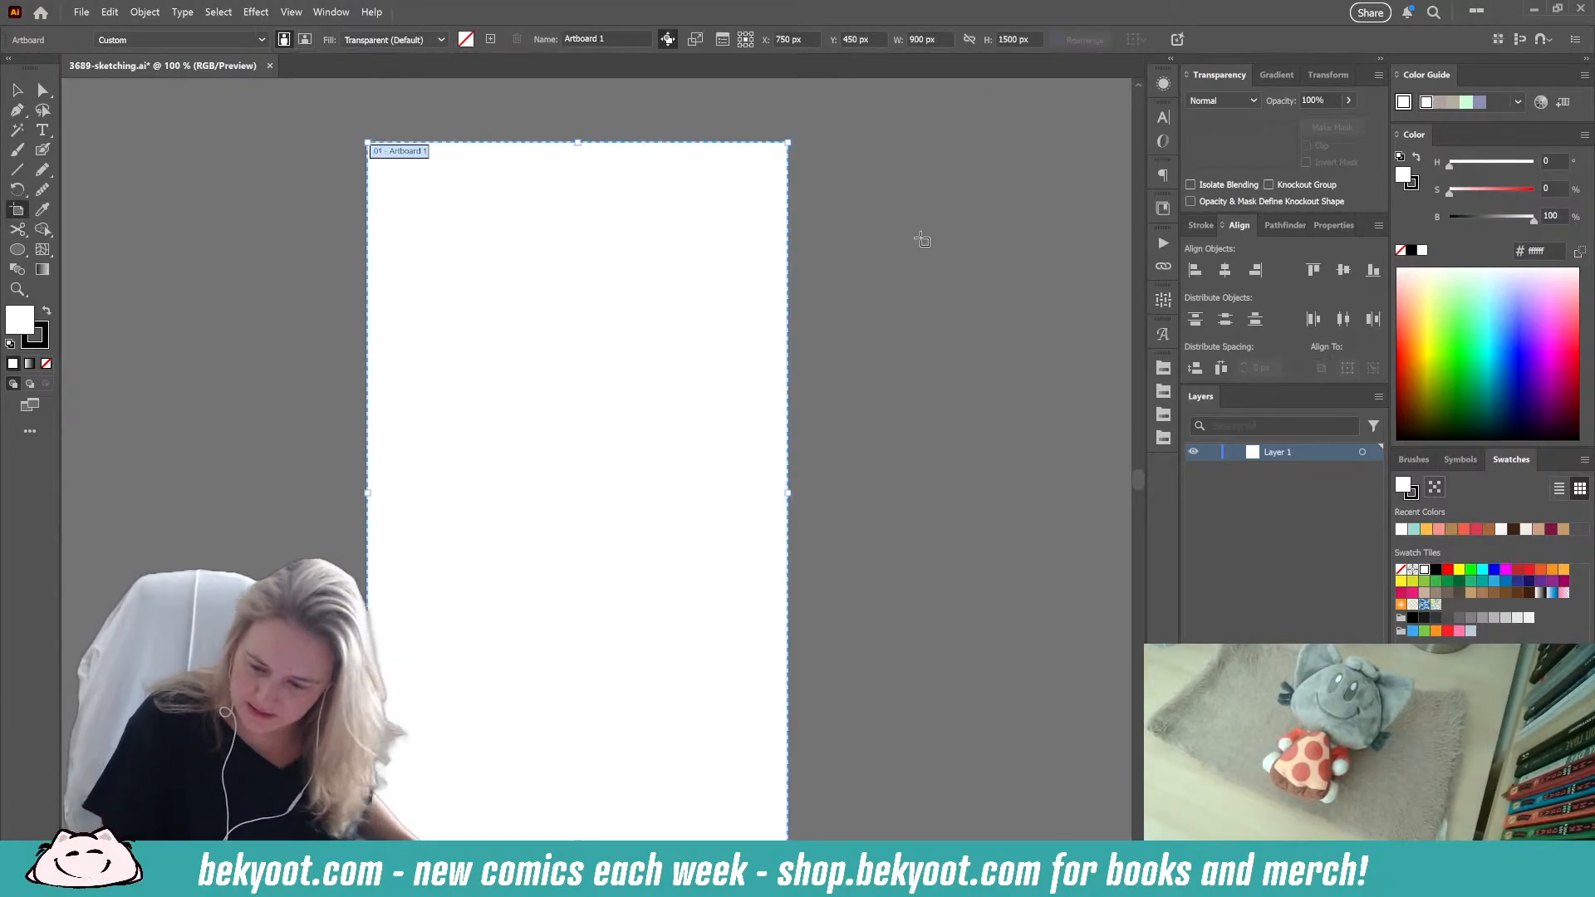
left_click(1001, 39)
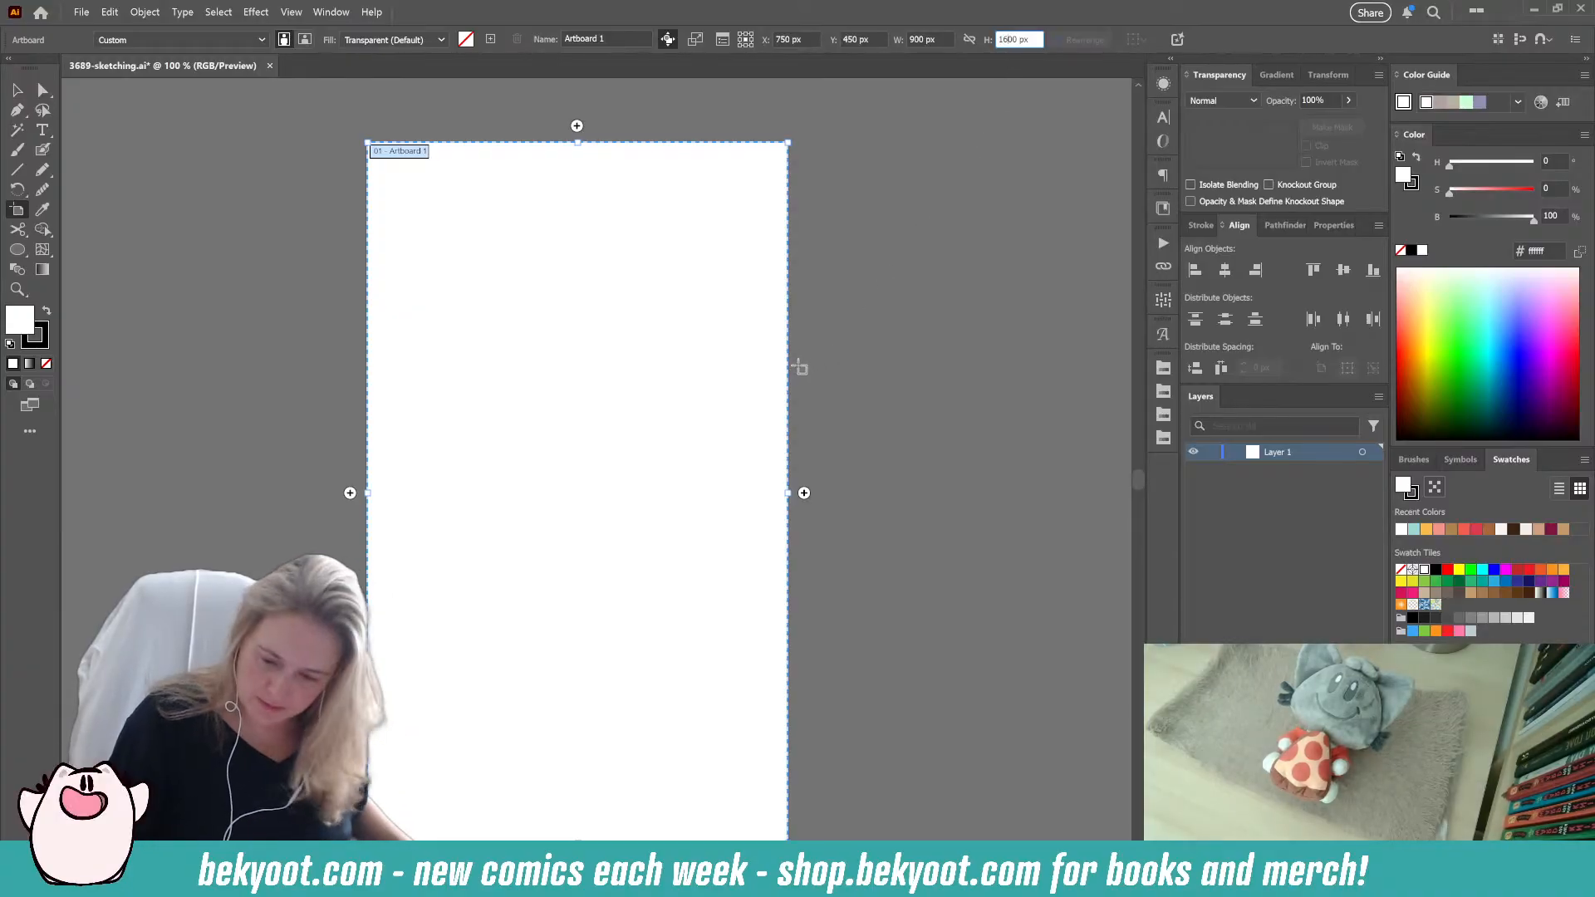
type("6")
key("Return")
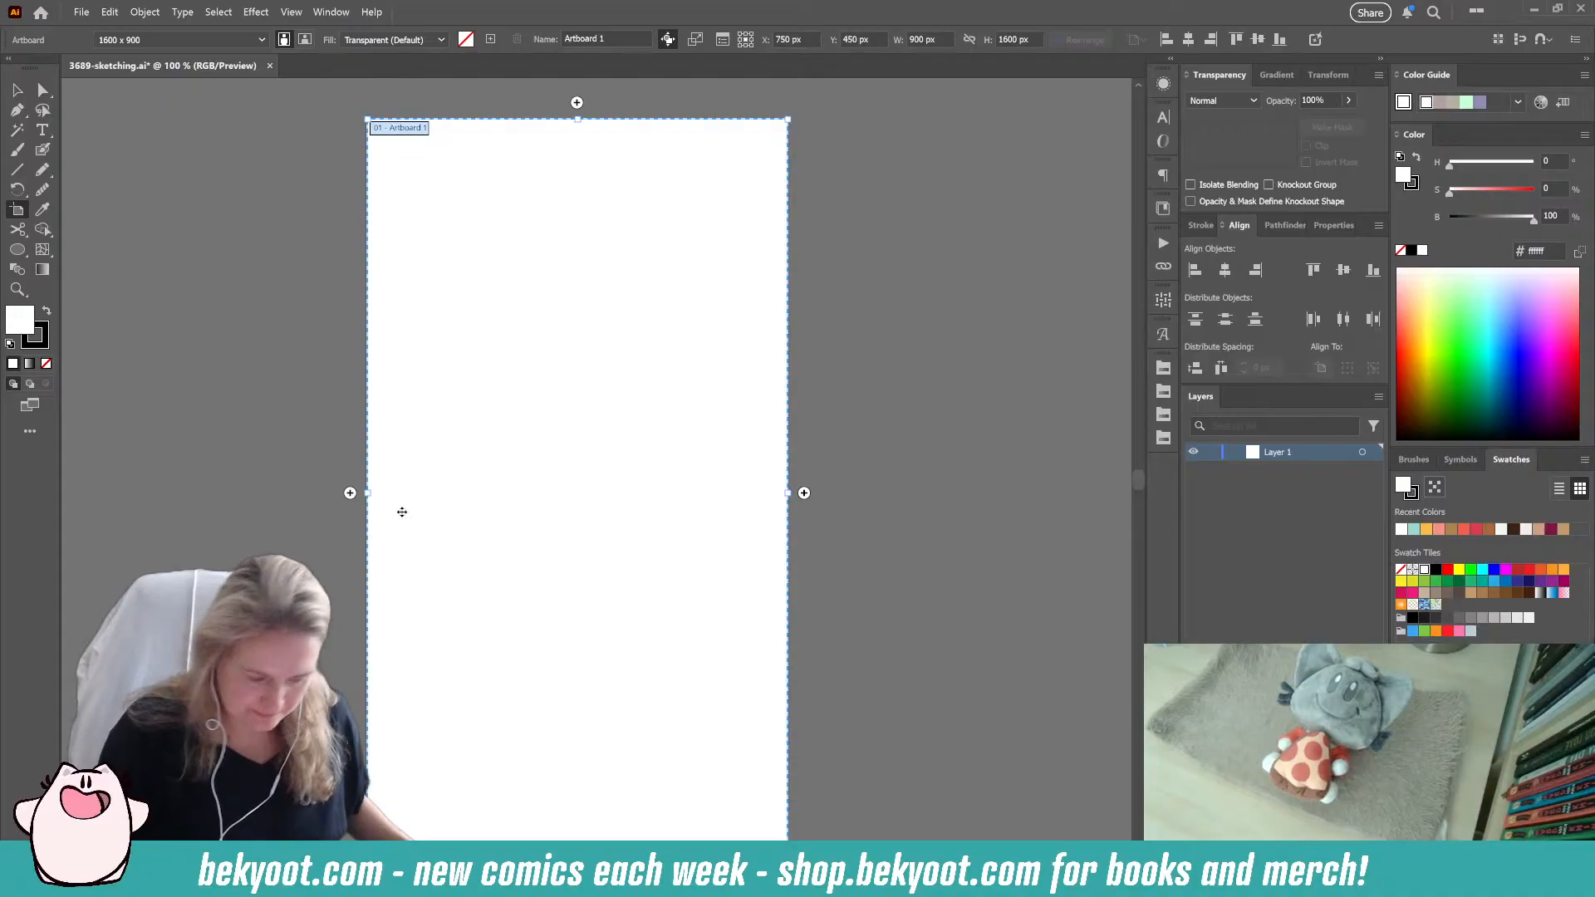
Step: Sketch a round cat head with the Blob Brush, adding a curved centre guideline, two eyes, a mouth and pointed ears
left_click(42, 149)
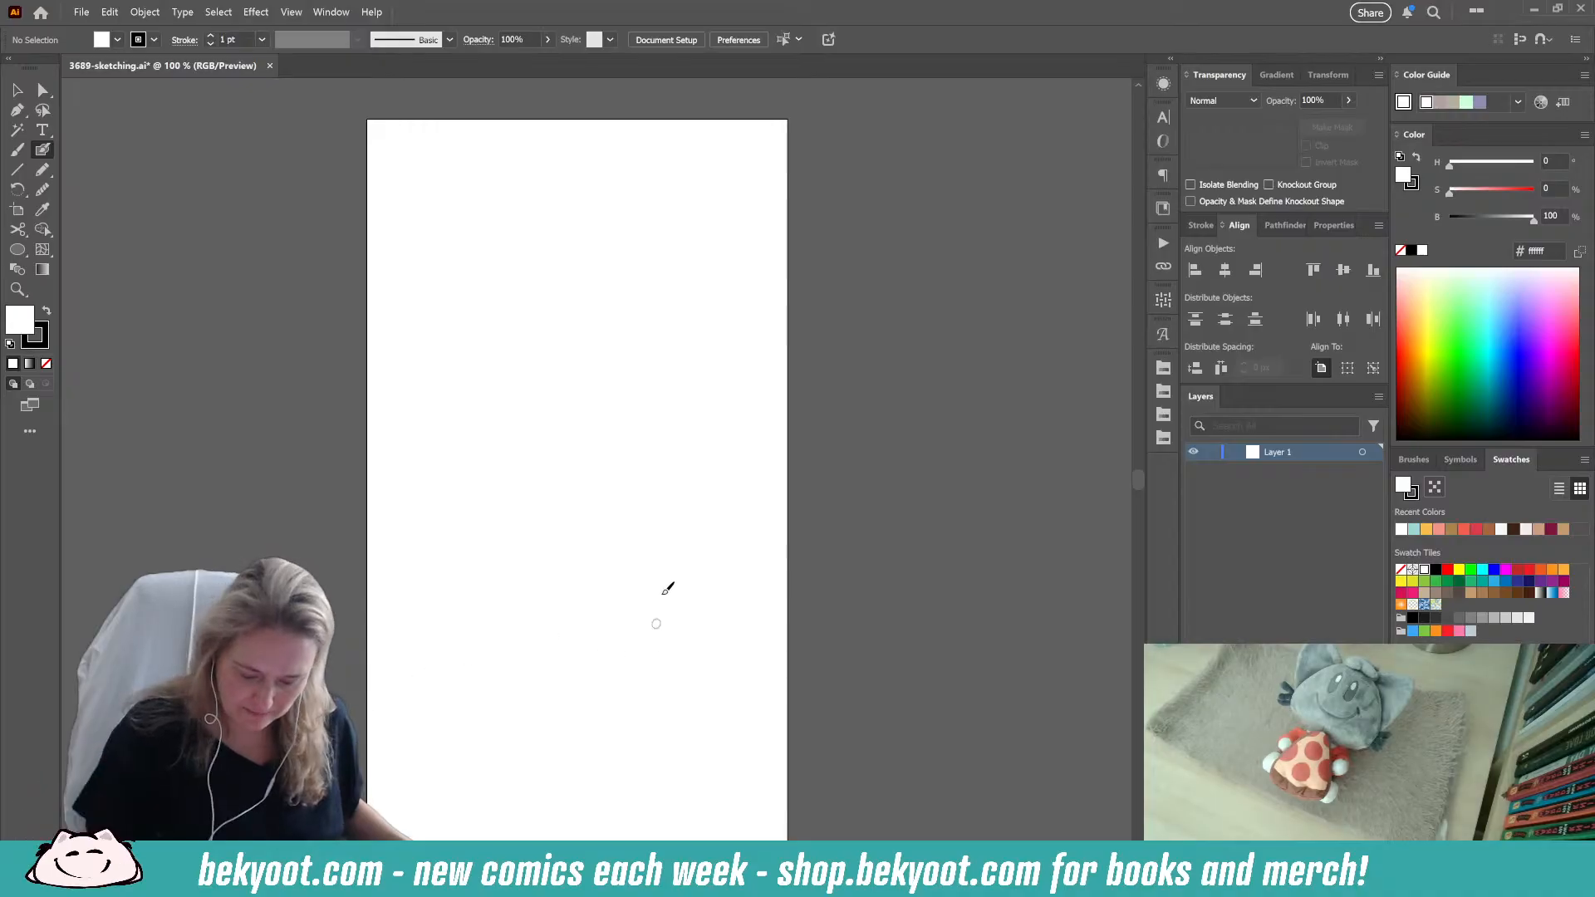
mouse_move(604, 495)
left_mouse_down()
mouse_move(676, 490)
mouse_move(665, 447)
mouse_move(589, 449)
mouse_move(671, 500)
left_mouse_up()
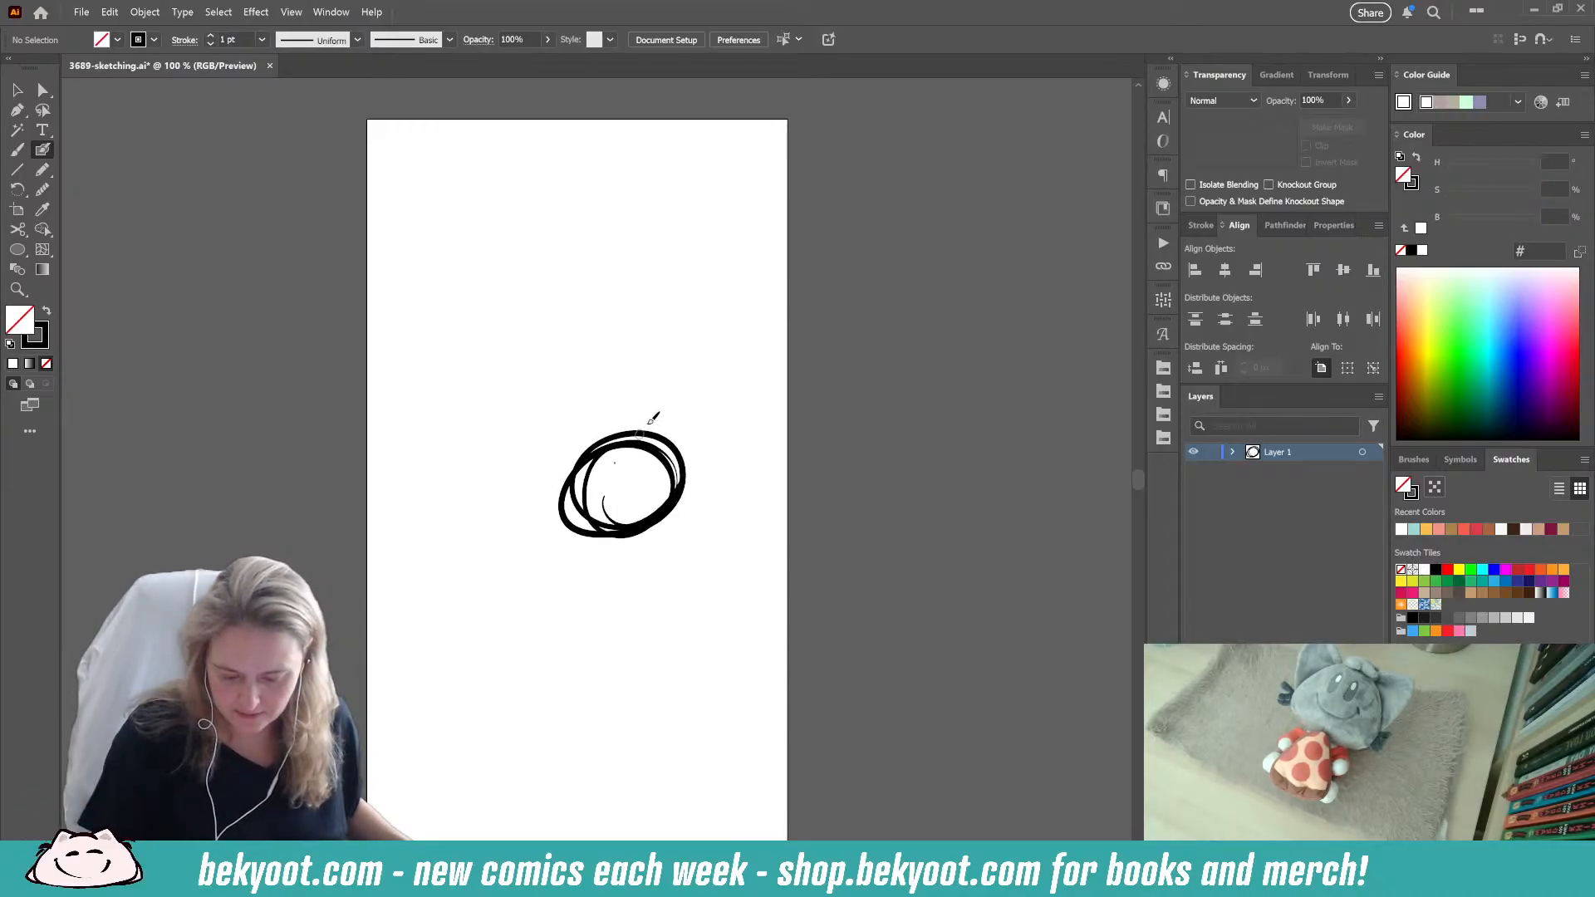
mouse_move(638, 415)
left_mouse_down()
mouse_move(611, 508)
mouse_move(632, 539)
left_mouse_up()
mouse_move(603, 462)
left_mouse_down()
mouse_move(600, 484)
mouse_move(616, 488)
left_mouse_up()
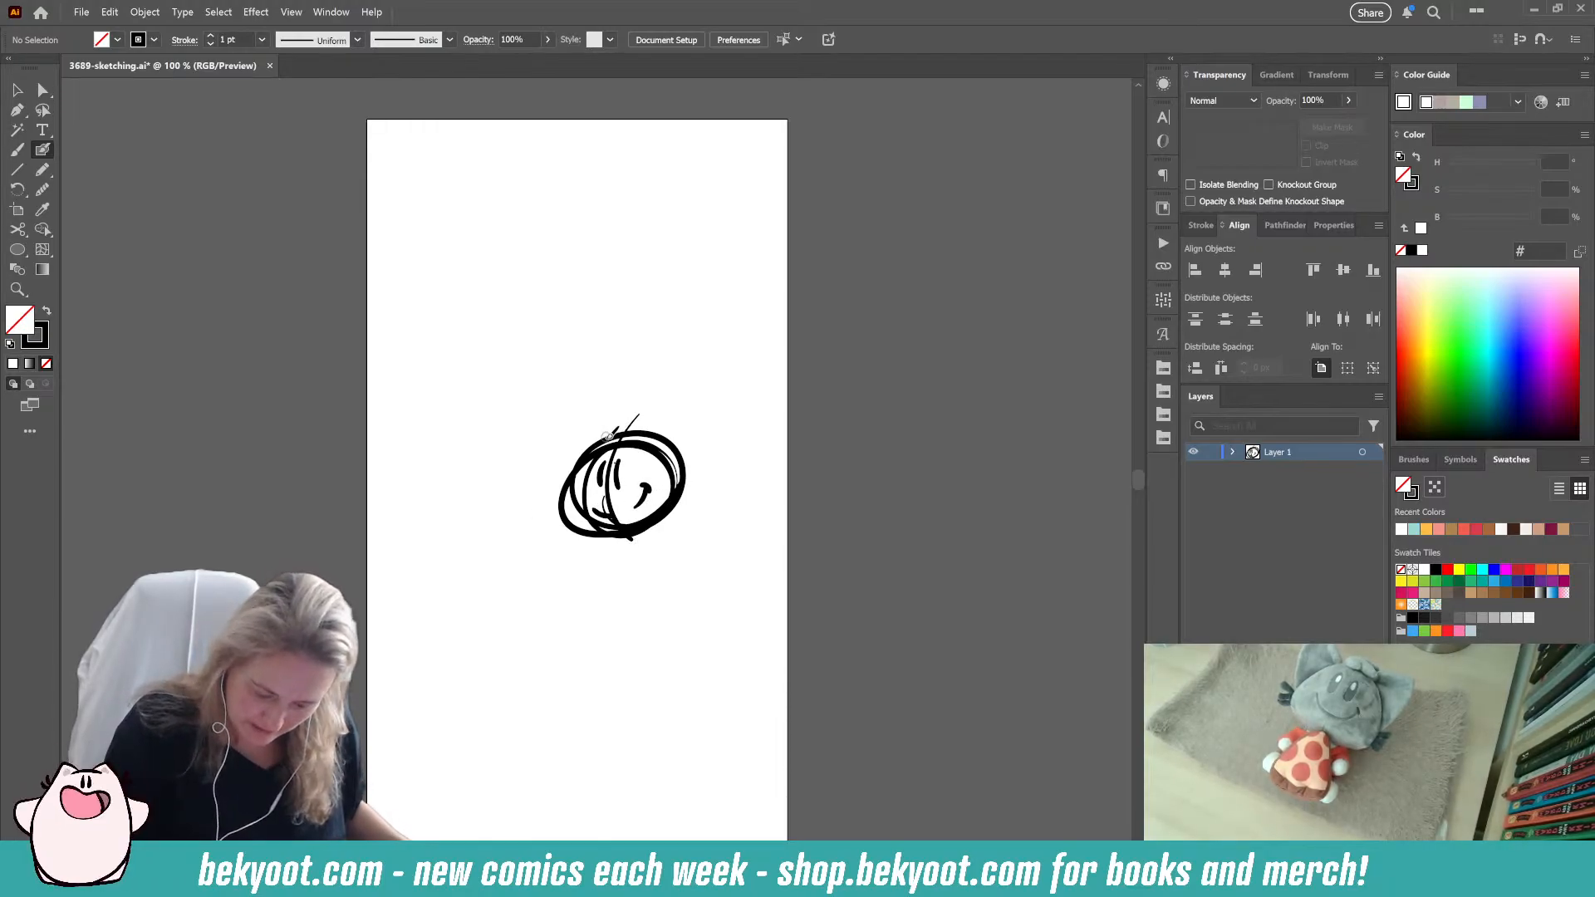
left_click_drag(592, 422, 668, 441)
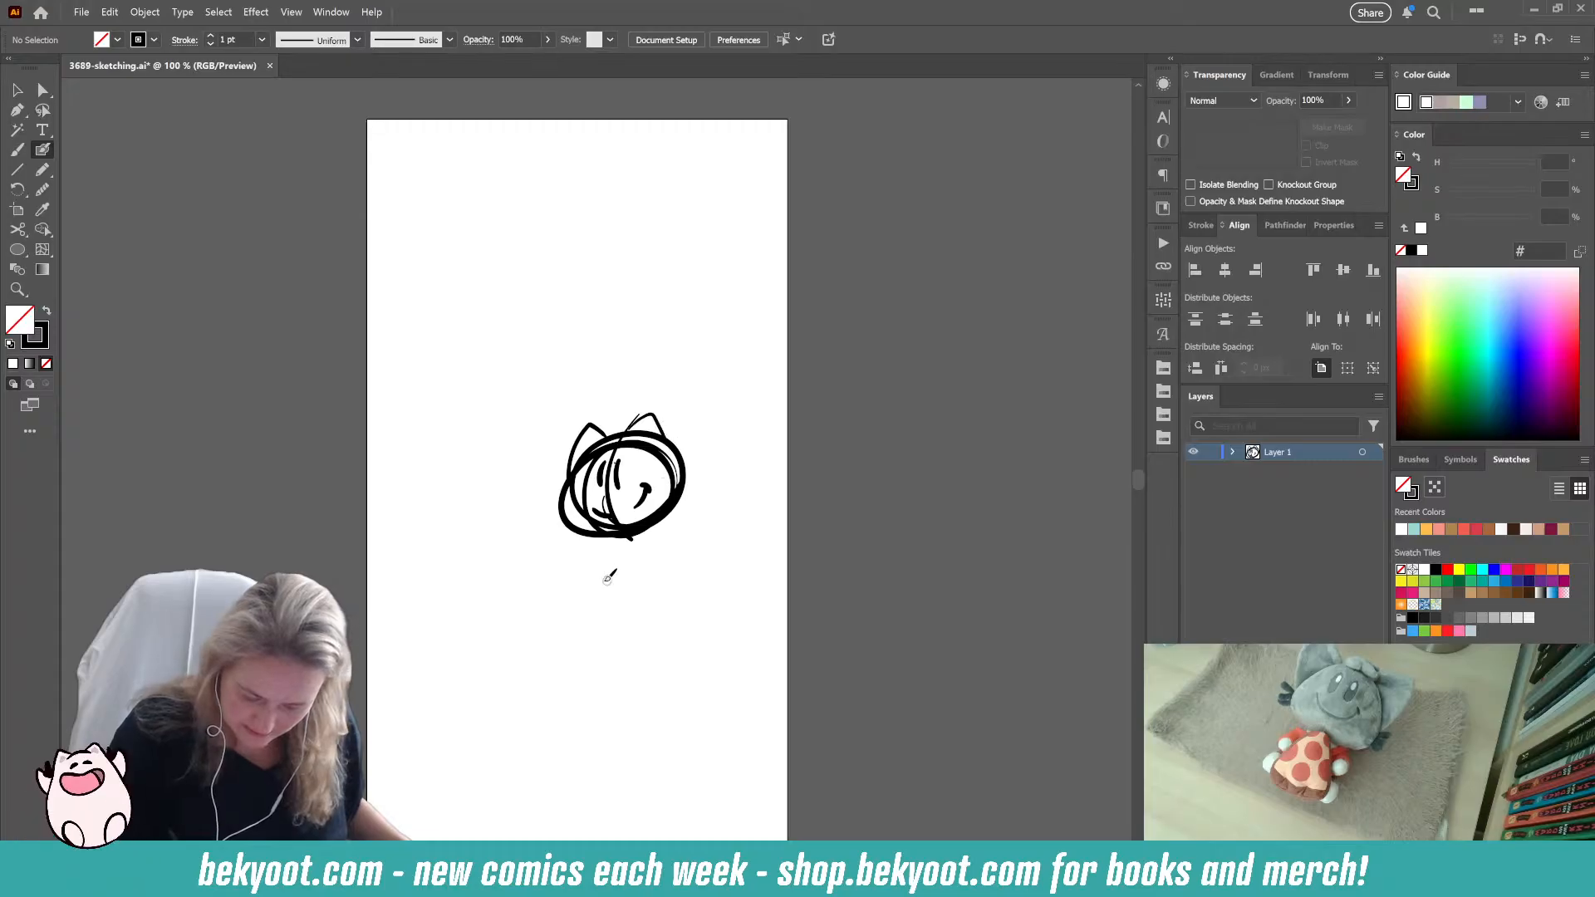
Step: Select the whole cat head, move it higher and closer to the artboard's right edge, and tilt it clockwise
left_click_drag(581, 394, 706, 611)
mouse_move(641, 530)
left_mouse_down()
mouse_move(677, 441)
mouse_move(683, 457)
left_mouse_up()
left_click_drag(735, 334, 758, 356)
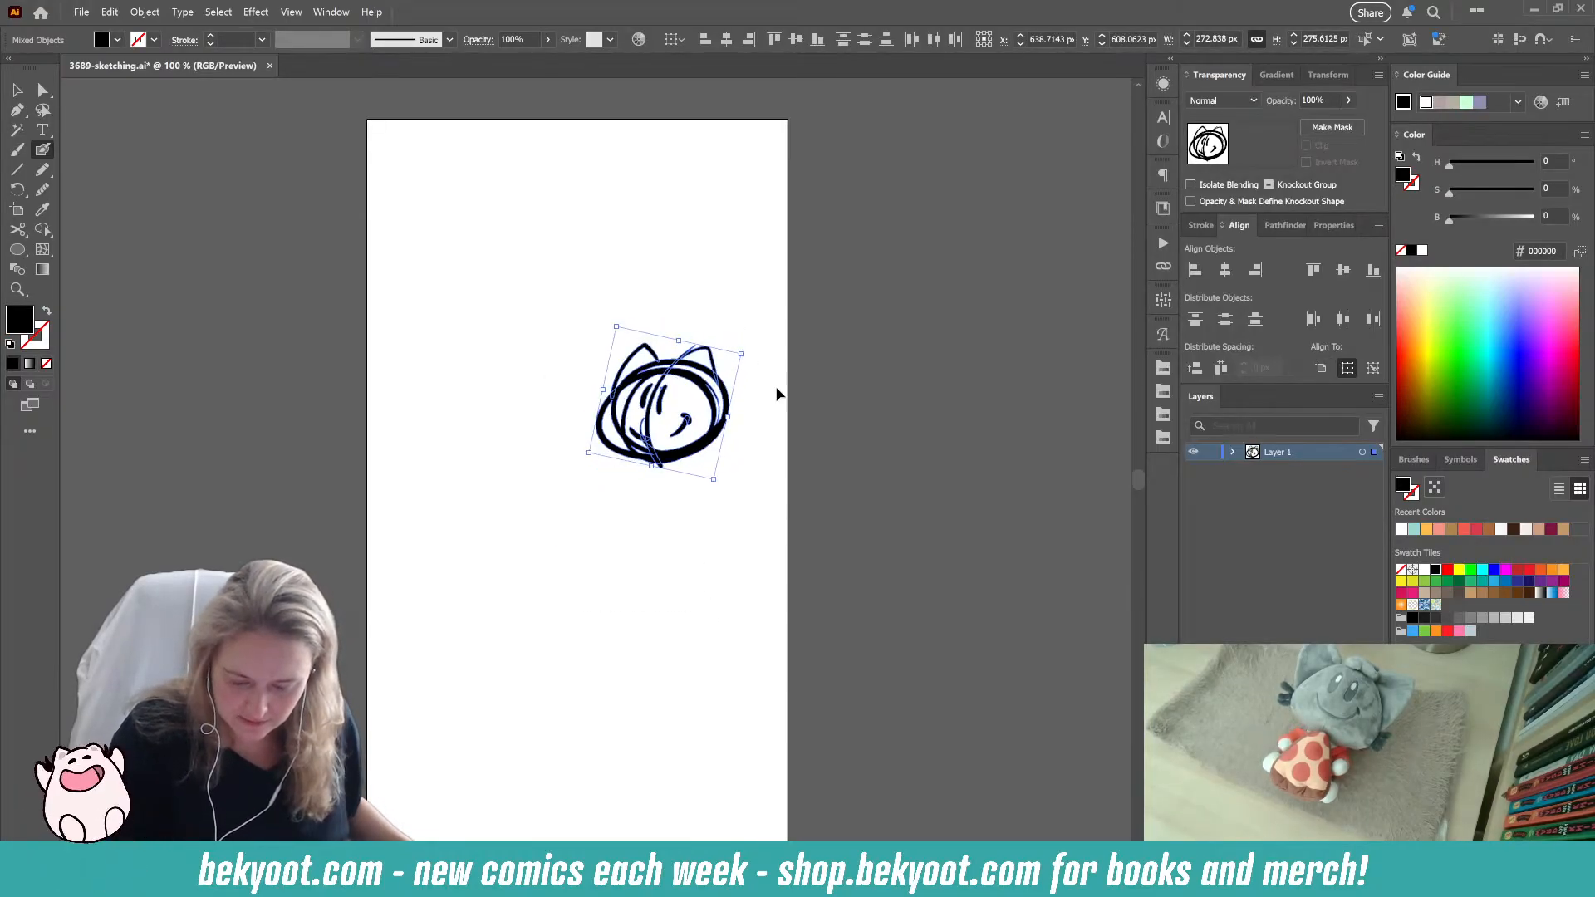
left_click(779, 396, "ctrl")
Step: Sketch a rounded body with leg lines beneath the cat's head and scale the body down slightly
mouse_move(635, 459)
left_mouse_down()
mouse_move(721, 552)
mouse_move(714, 455)
mouse_move(742, 536)
mouse_move(671, 373)
left_mouse_up()
key("ctrl+z")
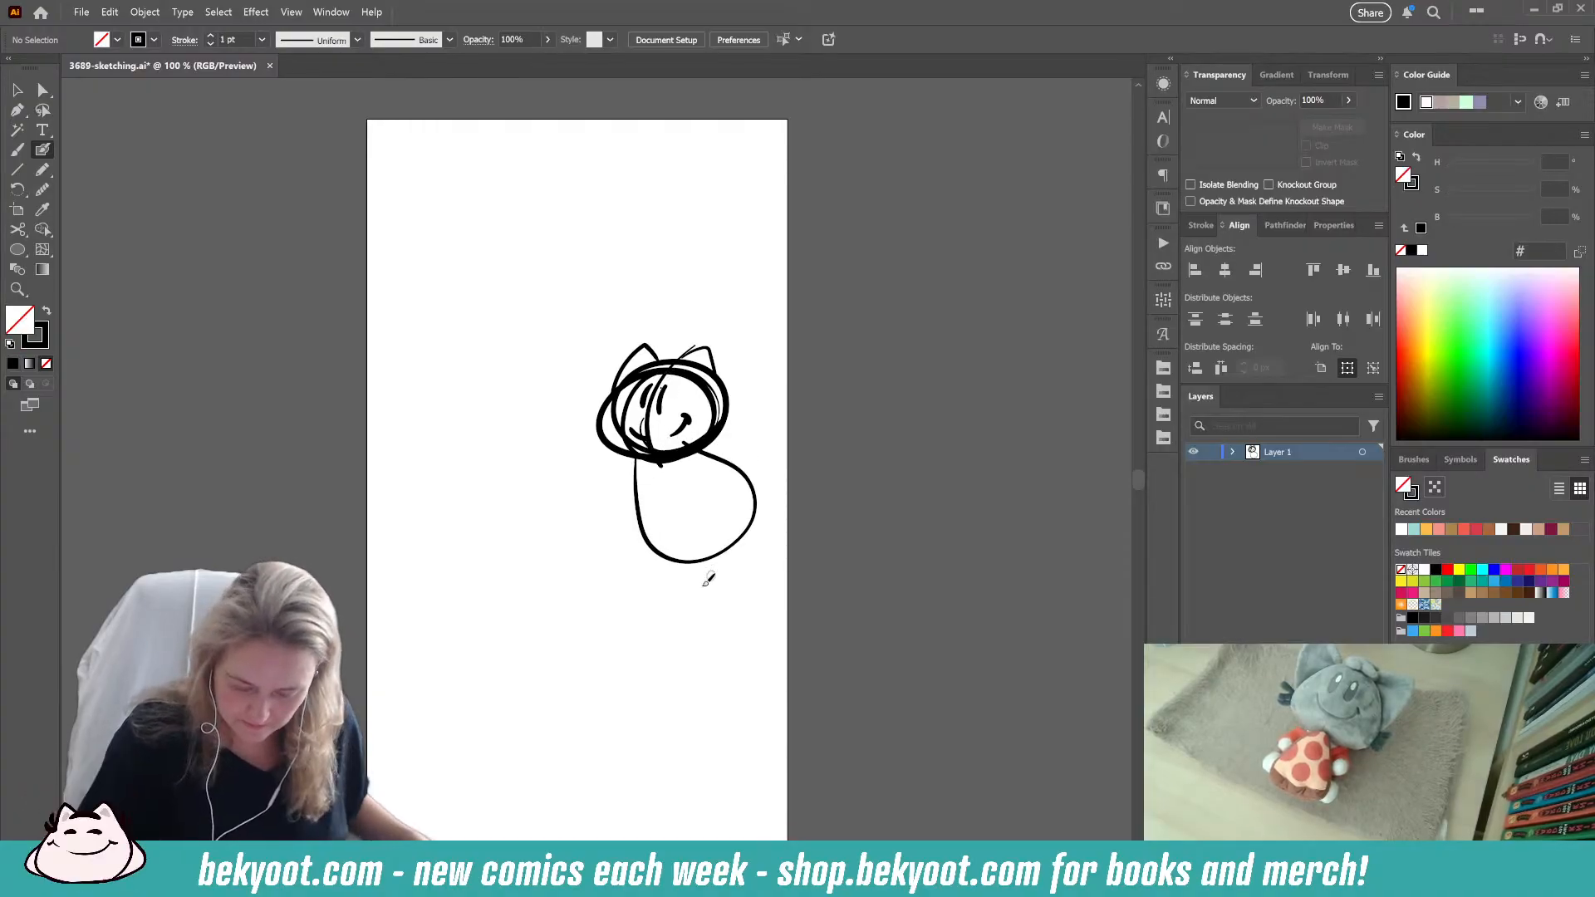
mouse_move(651, 457)
left_mouse_down()
mouse_move(669, 546)
mouse_move(696, 556)
mouse_move(644, 528)
mouse_move(654, 557)
mouse_move(714, 555)
mouse_move(753, 522)
left_mouse_up()
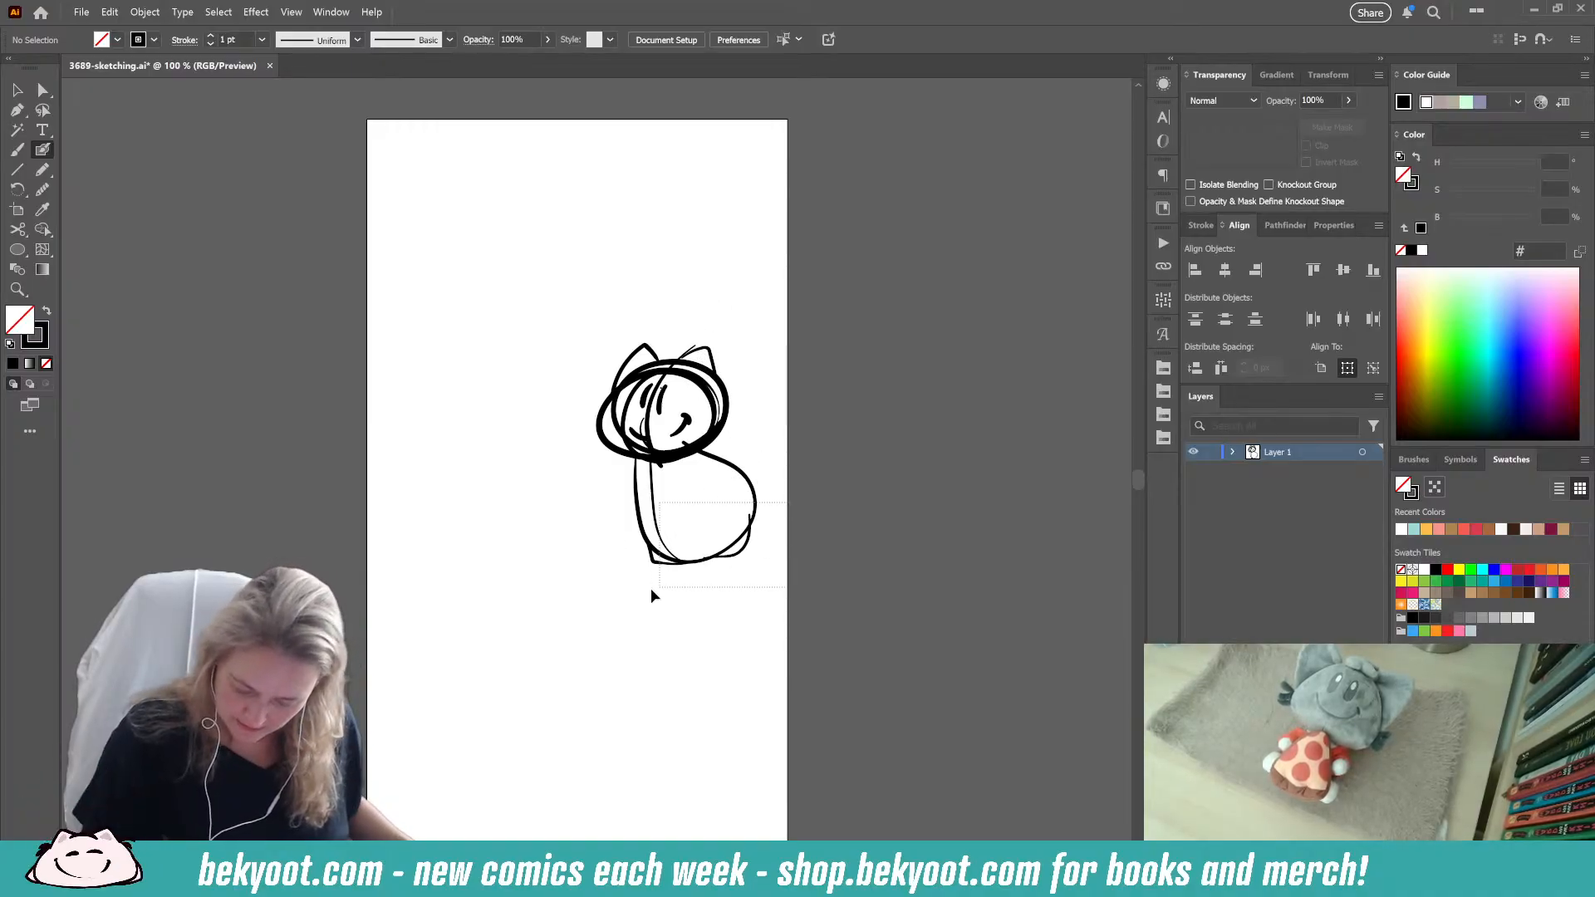
left_click_drag(651, 588, 652, 588)
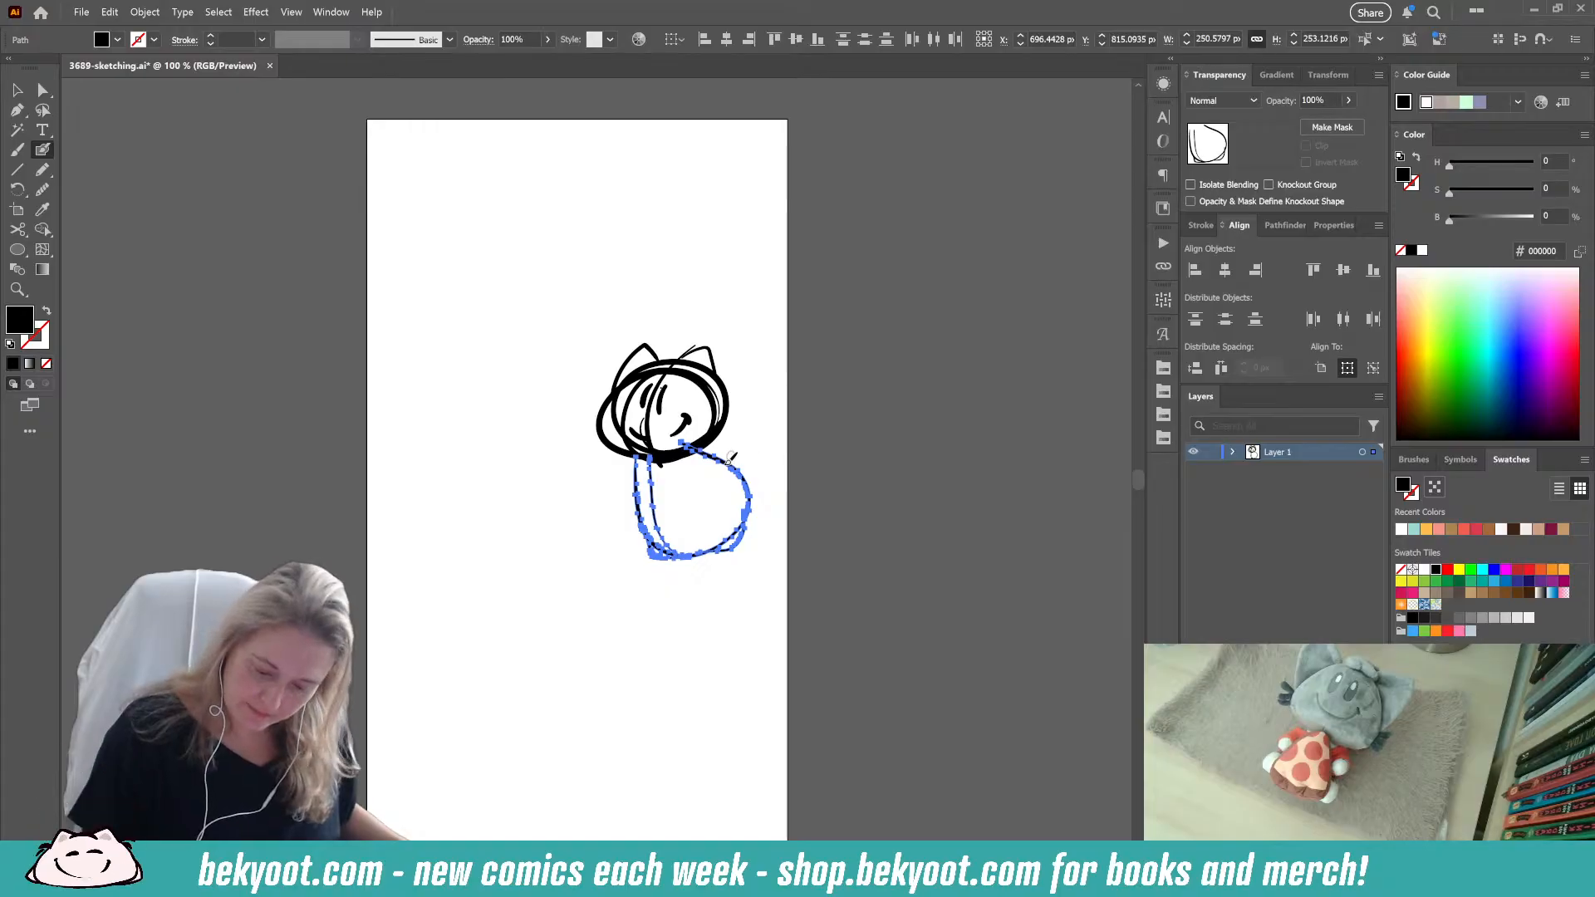
left_click(810, 410, "ctrl")
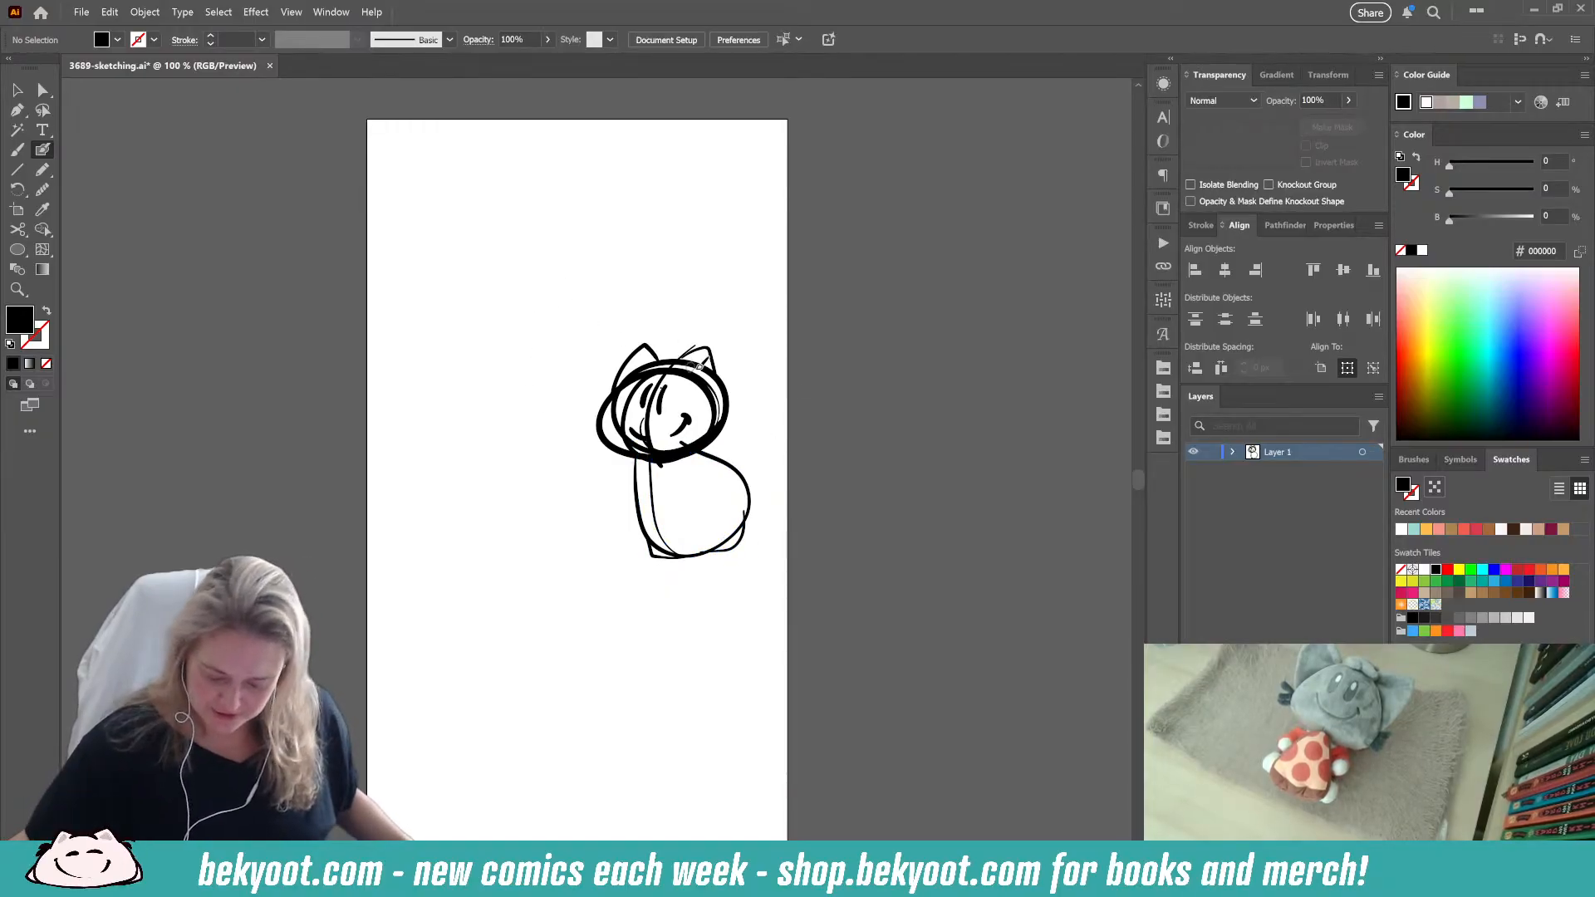
Step: Delete the stray mark beside the cat's right eye and reshape that eye into a shorter, thicker stroke farther from the guideline
scroll(716, 386, "up", 3)
mouse_move(552, 396)
left_mouse_down()
mouse_move(548, 440)
mouse_move(556, 388)
left_mouse_up()
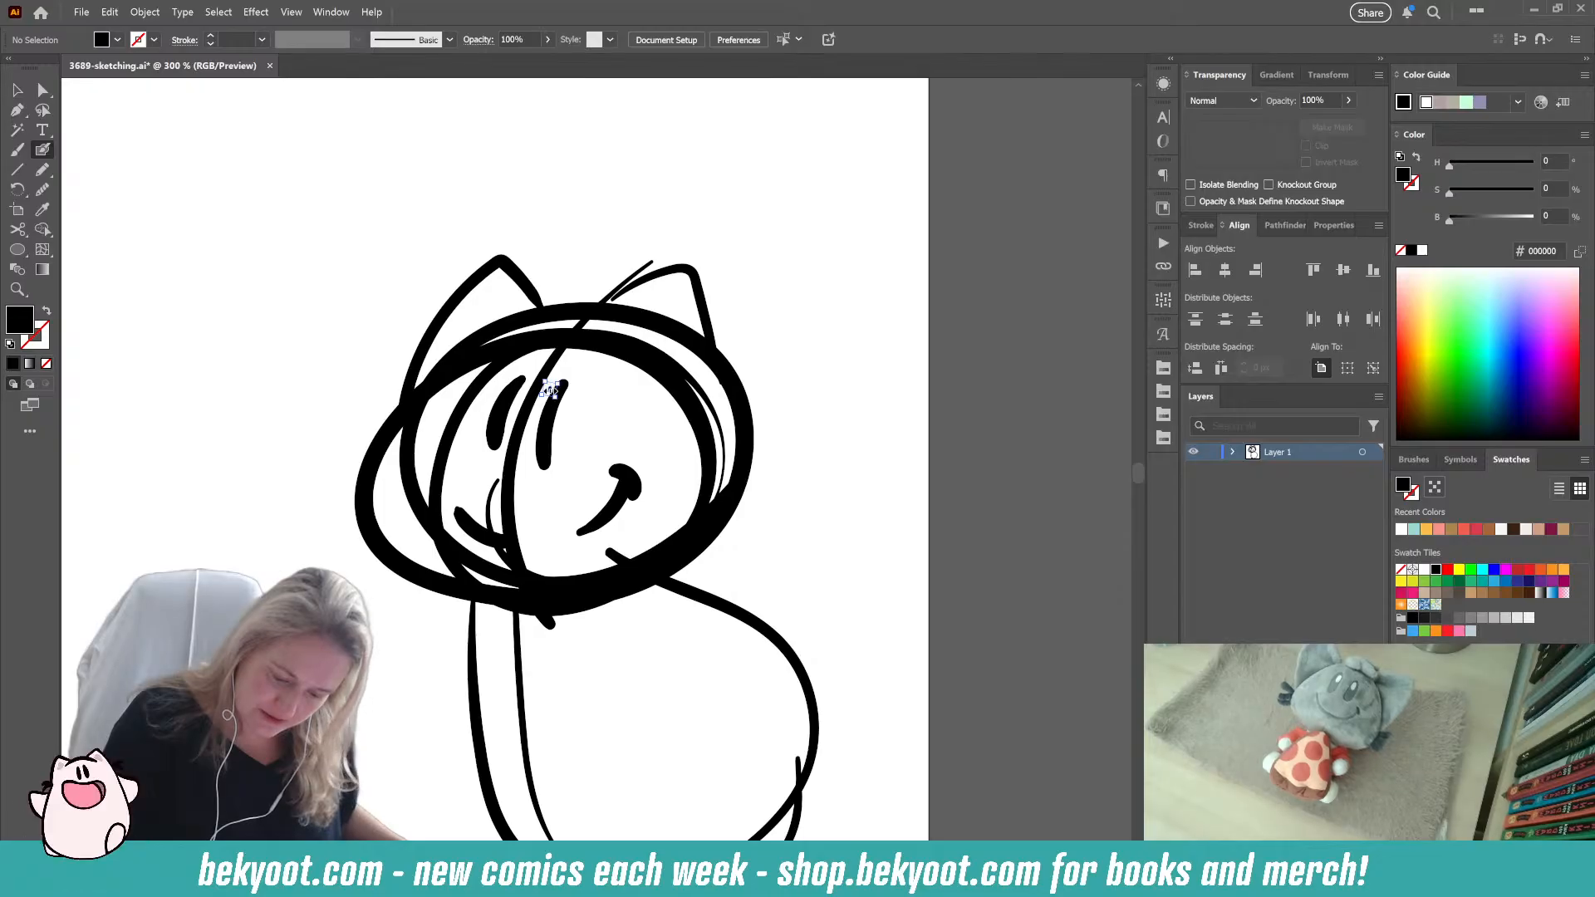
left_click(550, 389)
key("Delete")
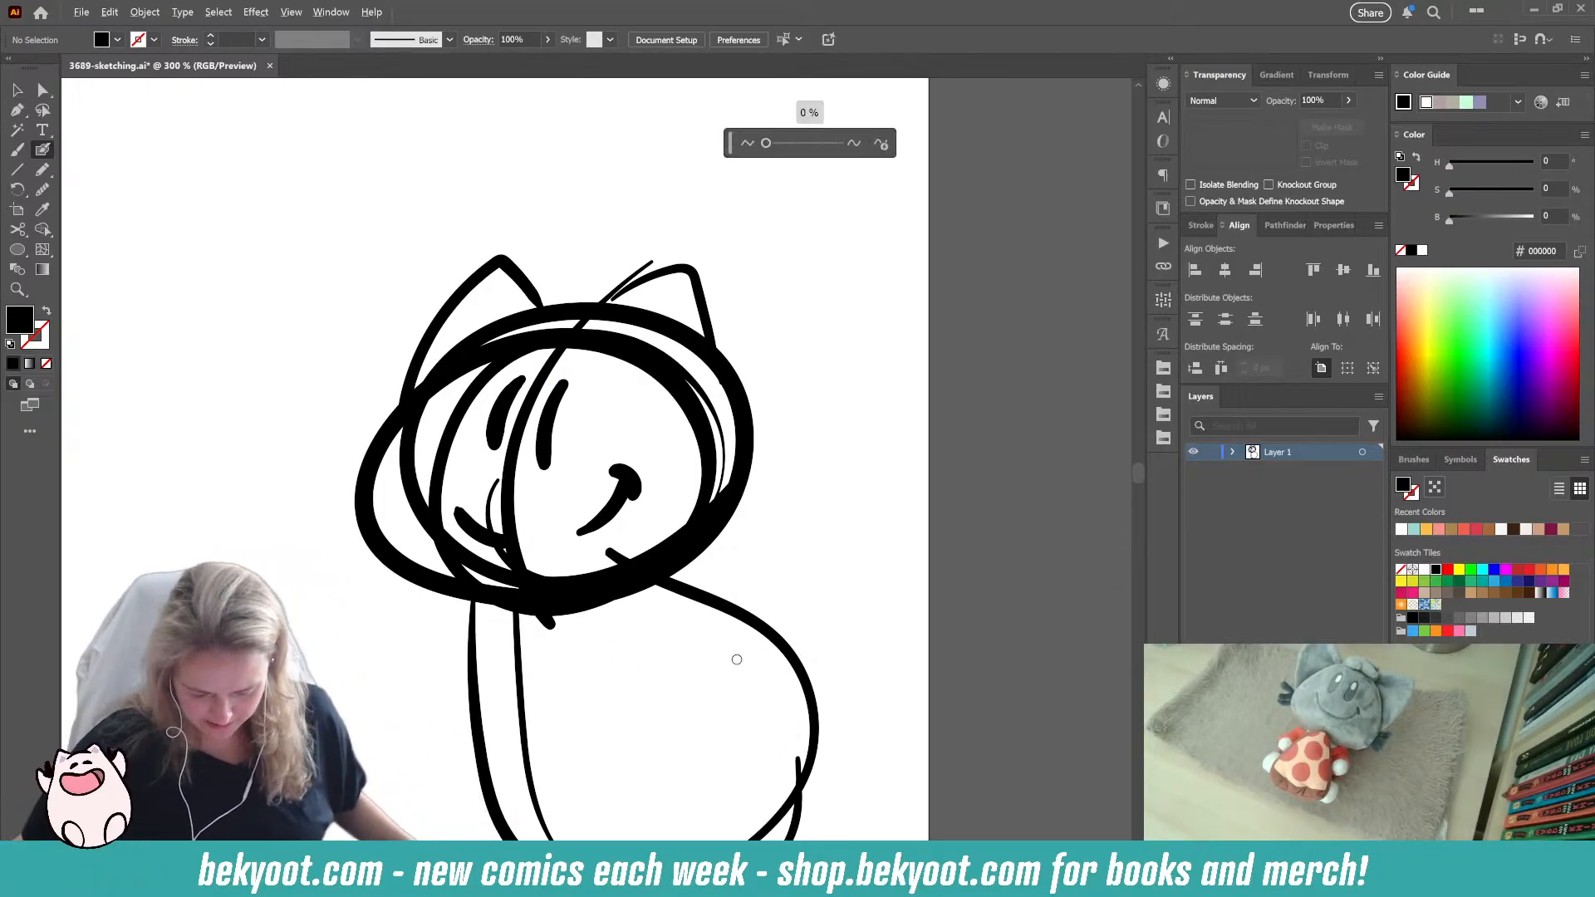
left_click(550, 447)
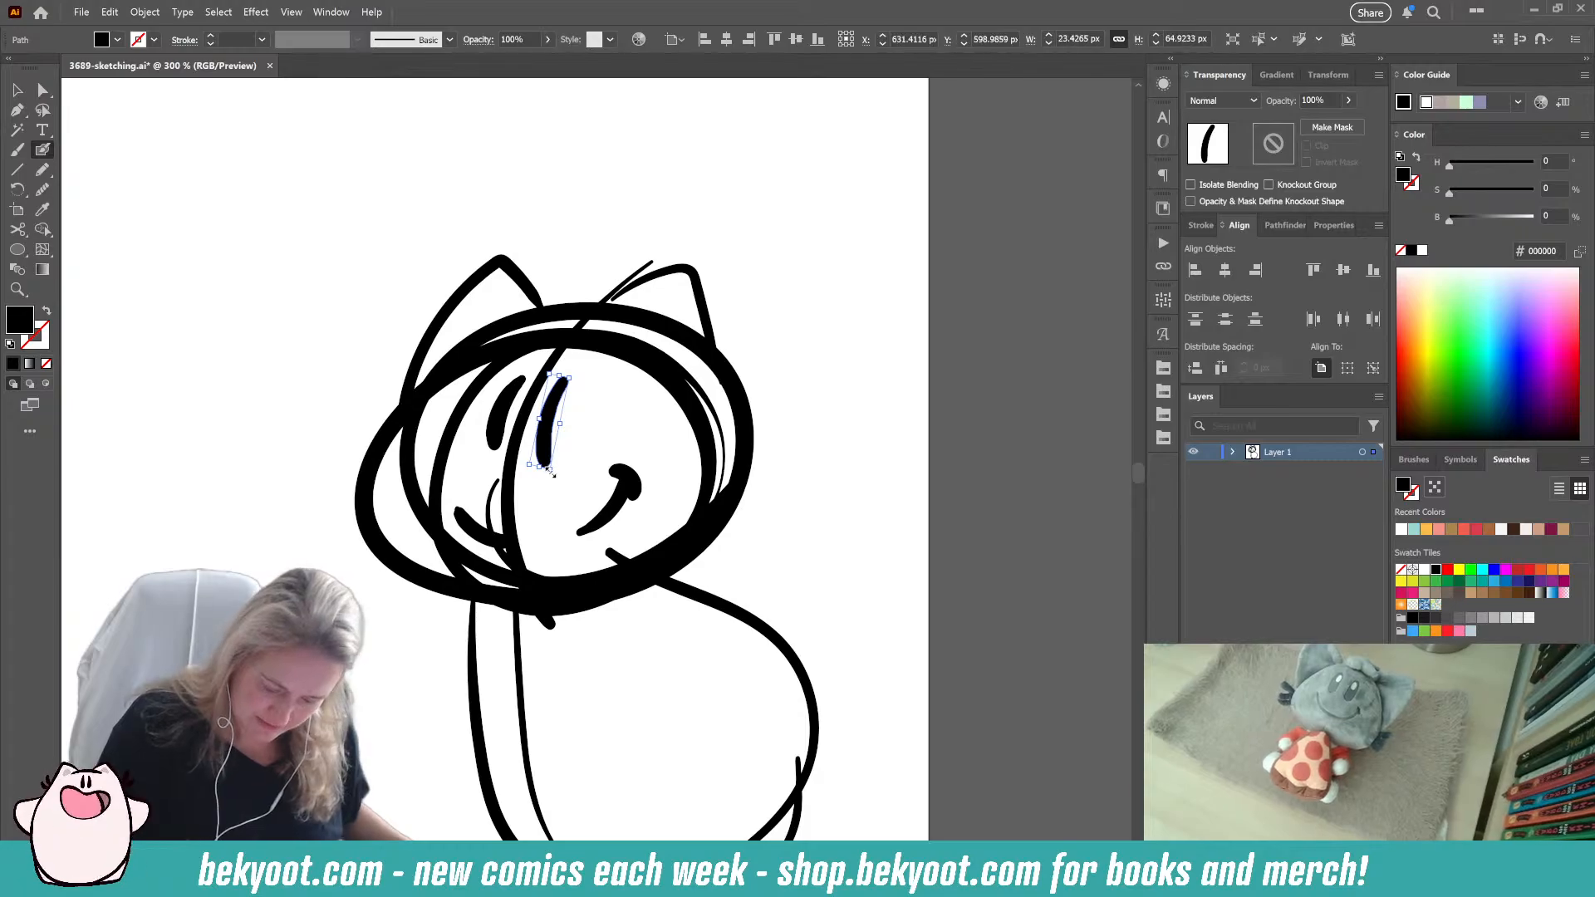
left_click_drag(551, 468, 575, 418)
left_click(591, 410, "ctrl")
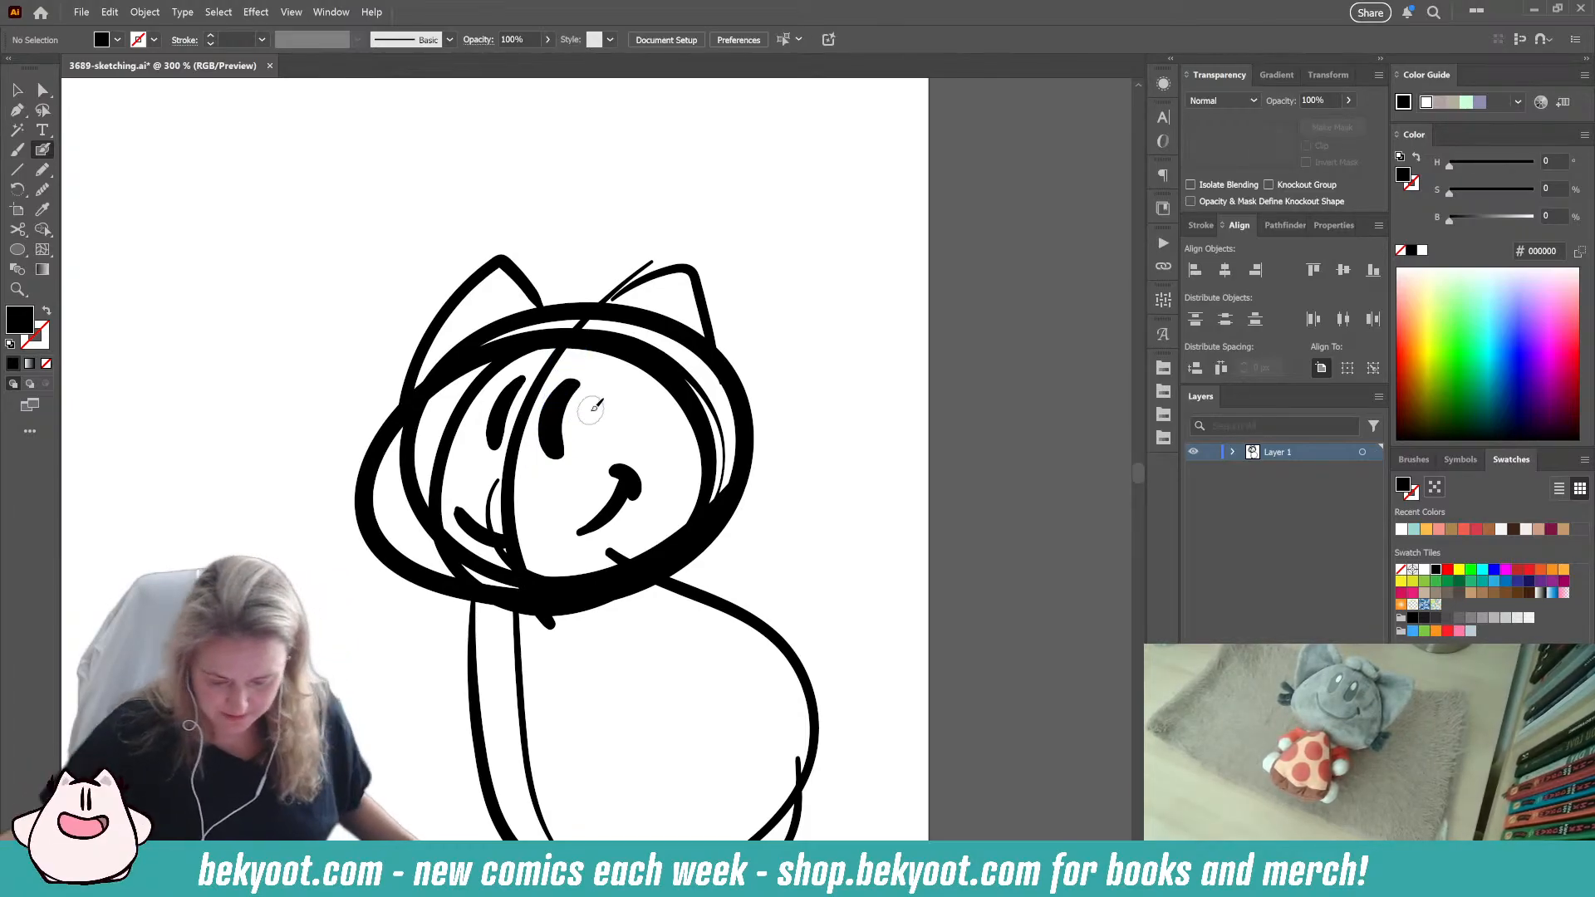
Step: Sketch the cat's two arms, one curving across its chest and the other reaching outward in front of the body
key("ctrl+minus")
key("ctrl+minus")
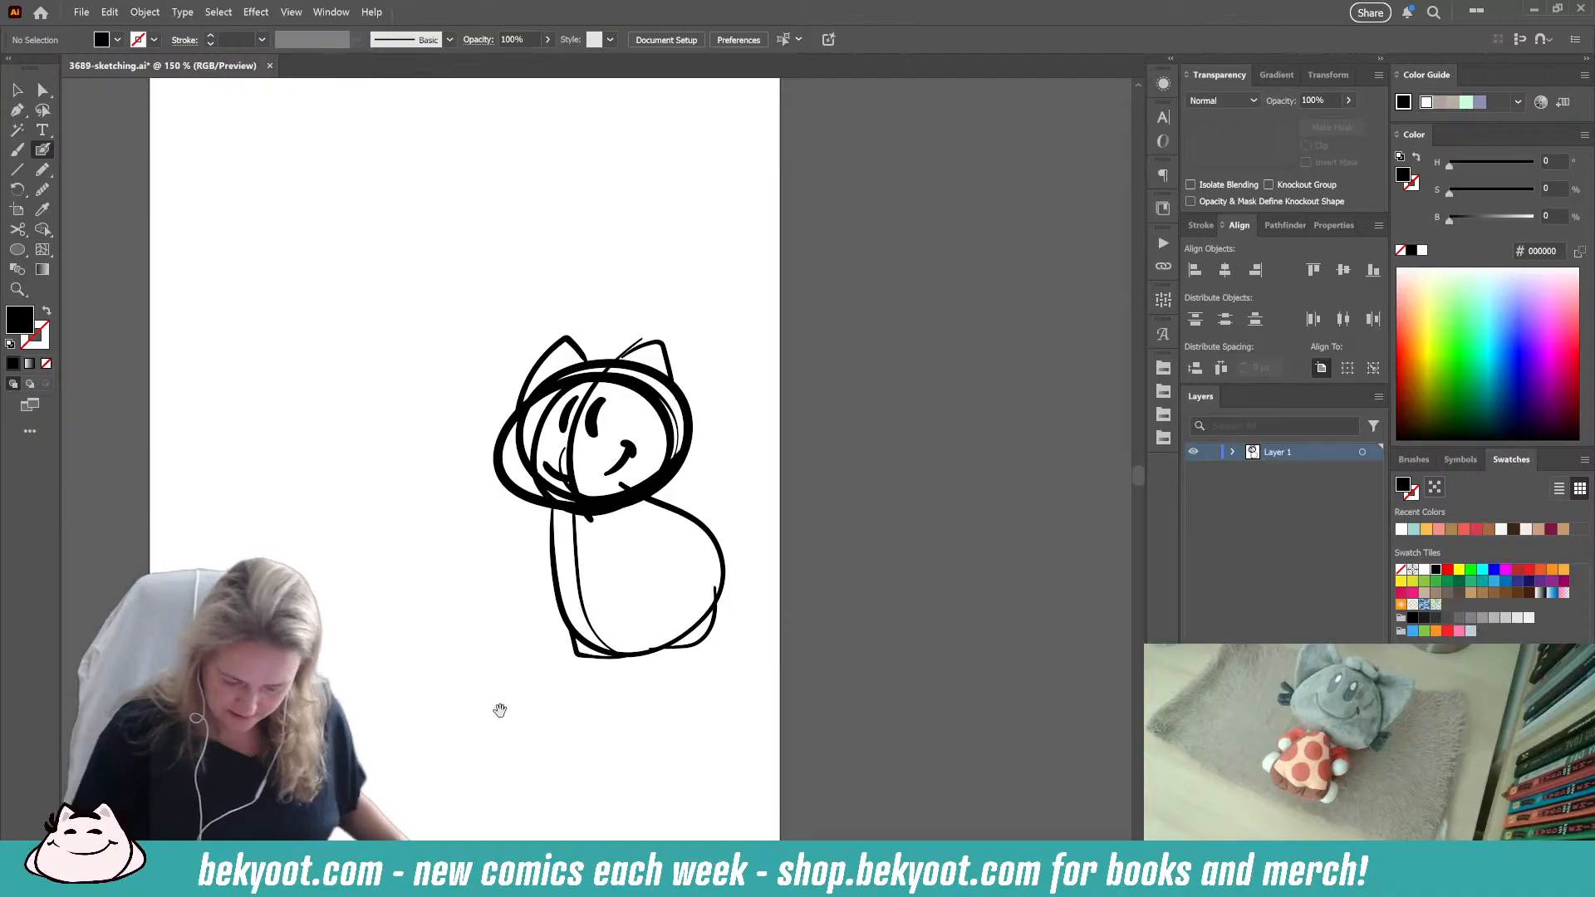
left_click_drag(500, 710, 583, 659)
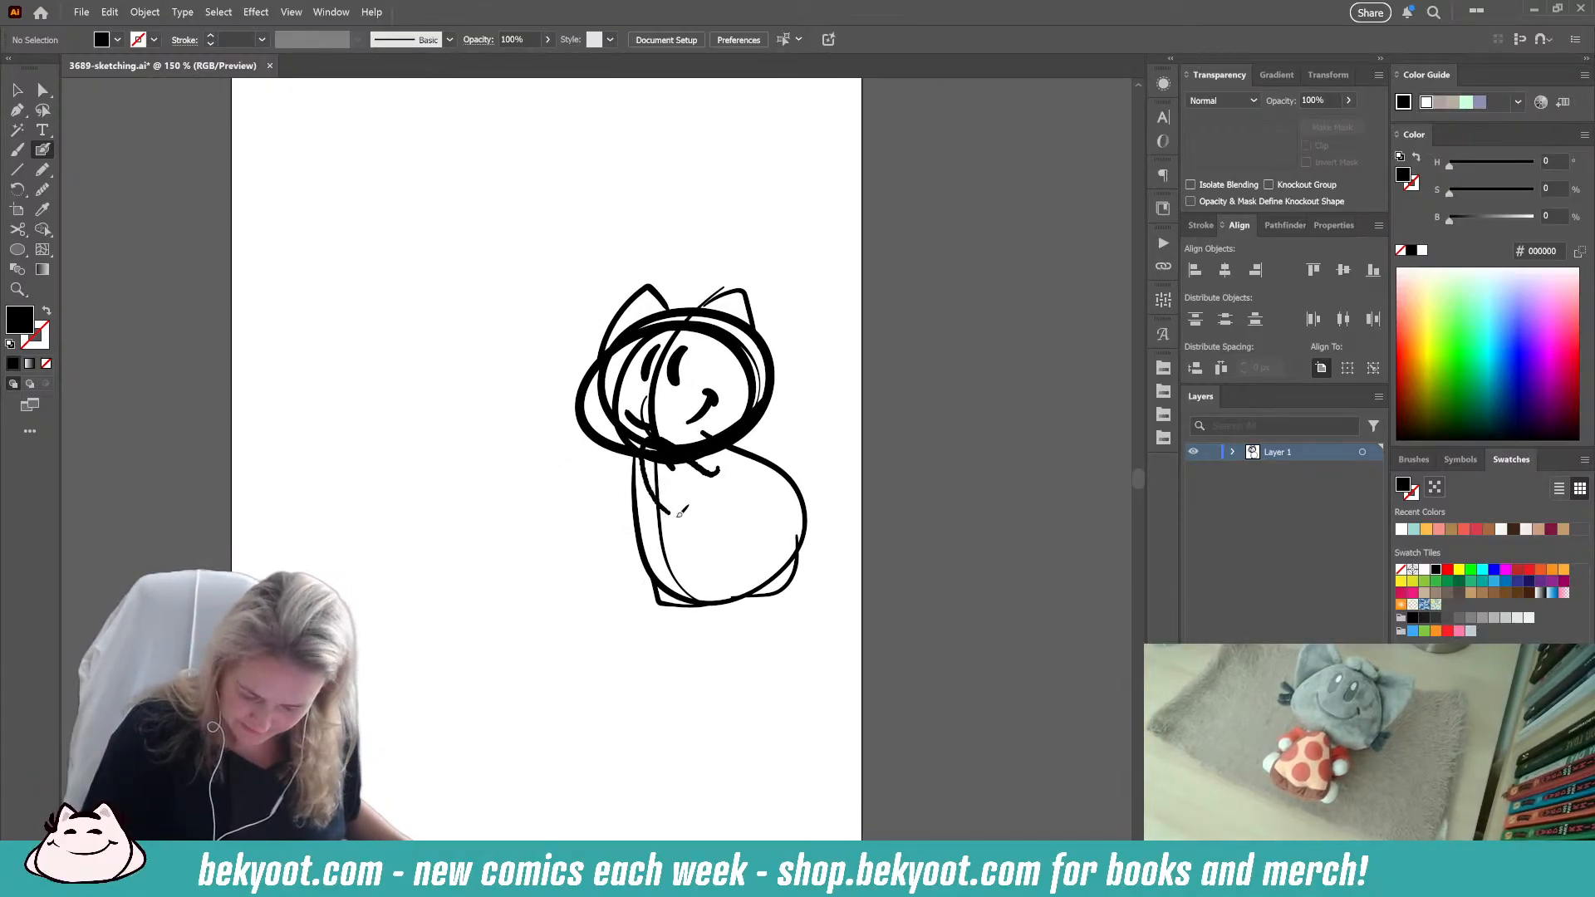
mouse_move(730, 468)
left_mouse_down()
mouse_move(647, 431)
mouse_move(627, 464)
mouse_move(690, 528)
left_mouse_up()
key("shift+x")
mouse_move(744, 478)
left_mouse_down()
mouse_move(669, 434)
mouse_move(646, 446)
mouse_move(647, 486)
mouse_move(683, 519)
mouse_move(735, 515)
left_mouse_up()
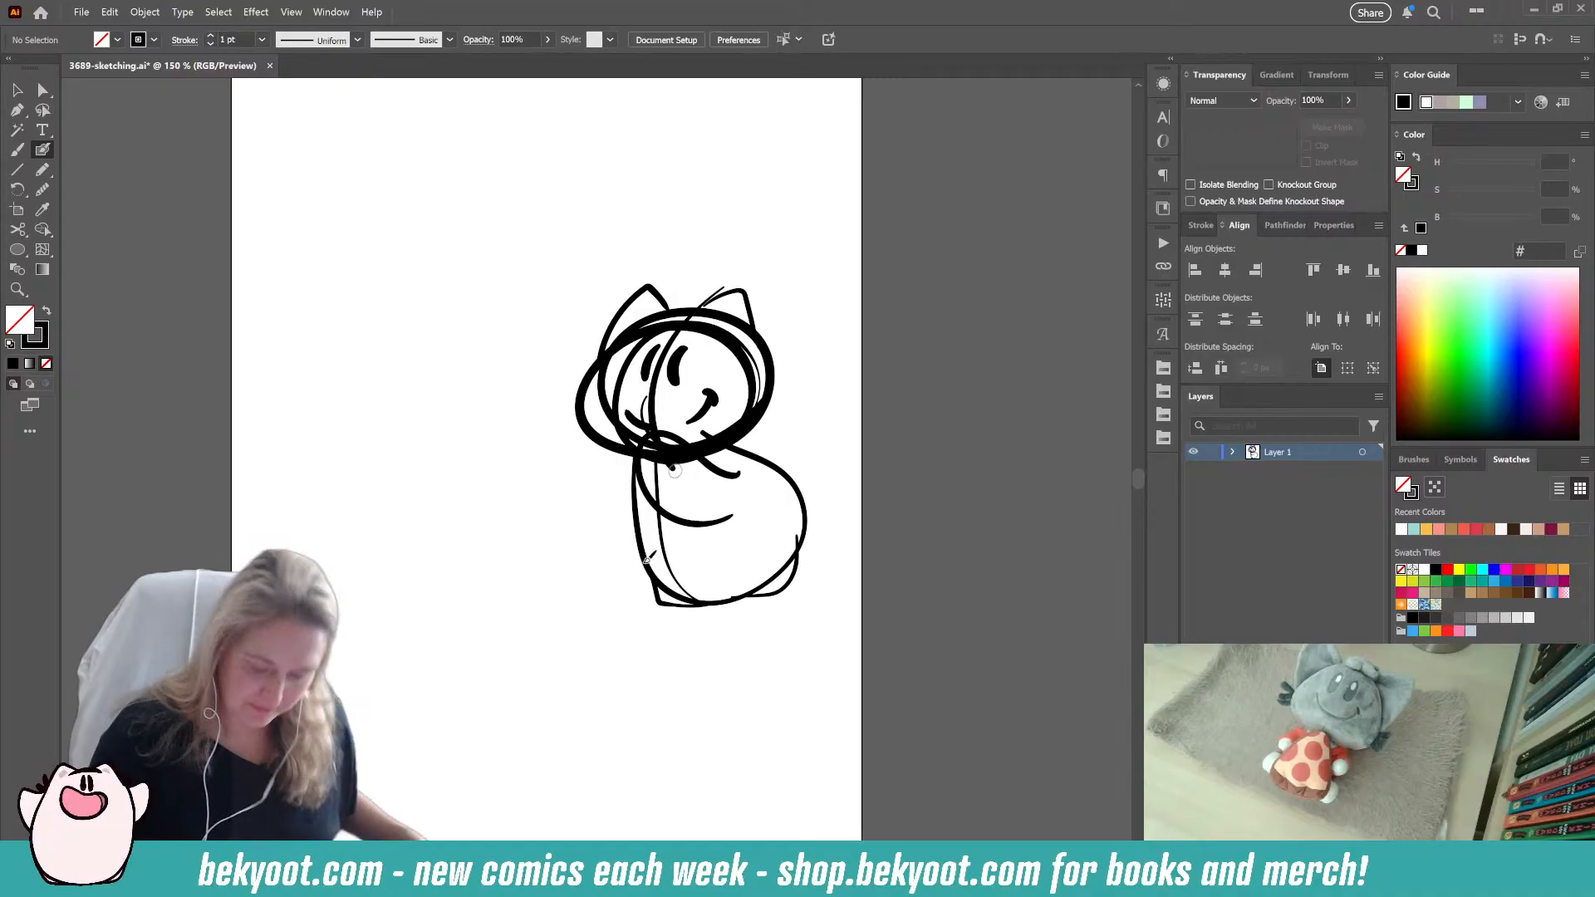
mouse_move(637, 455)
left_mouse_down()
mouse_move(575, 490)
mouse_move(590, 521)
mouse_move(641, 538)
left_mouse_up()
key("ctrl+z")
mouse_move(637, 454)
left_mouse_down()
mouse_move(561, 519)
mouse_move(633, 532)
left_mouse_up()
scroll(935, 497, "down", 4)
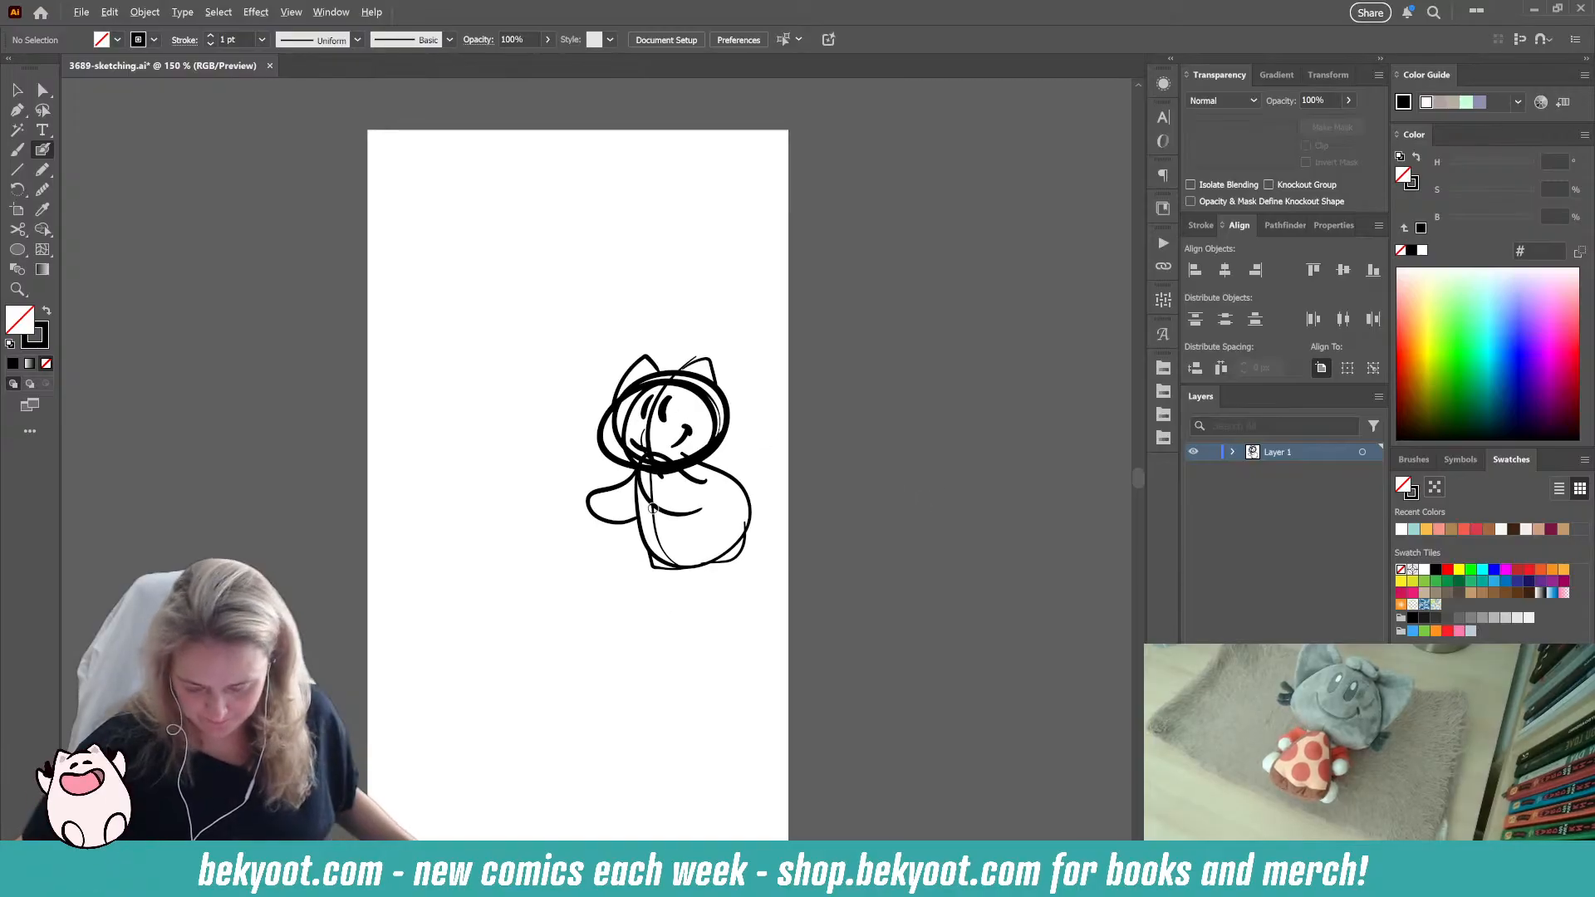
scroll(754, 564, "up", 4)
left_click_drag(481, 633, 621, 706)
left_click_drag(554, 449, 579, 597)
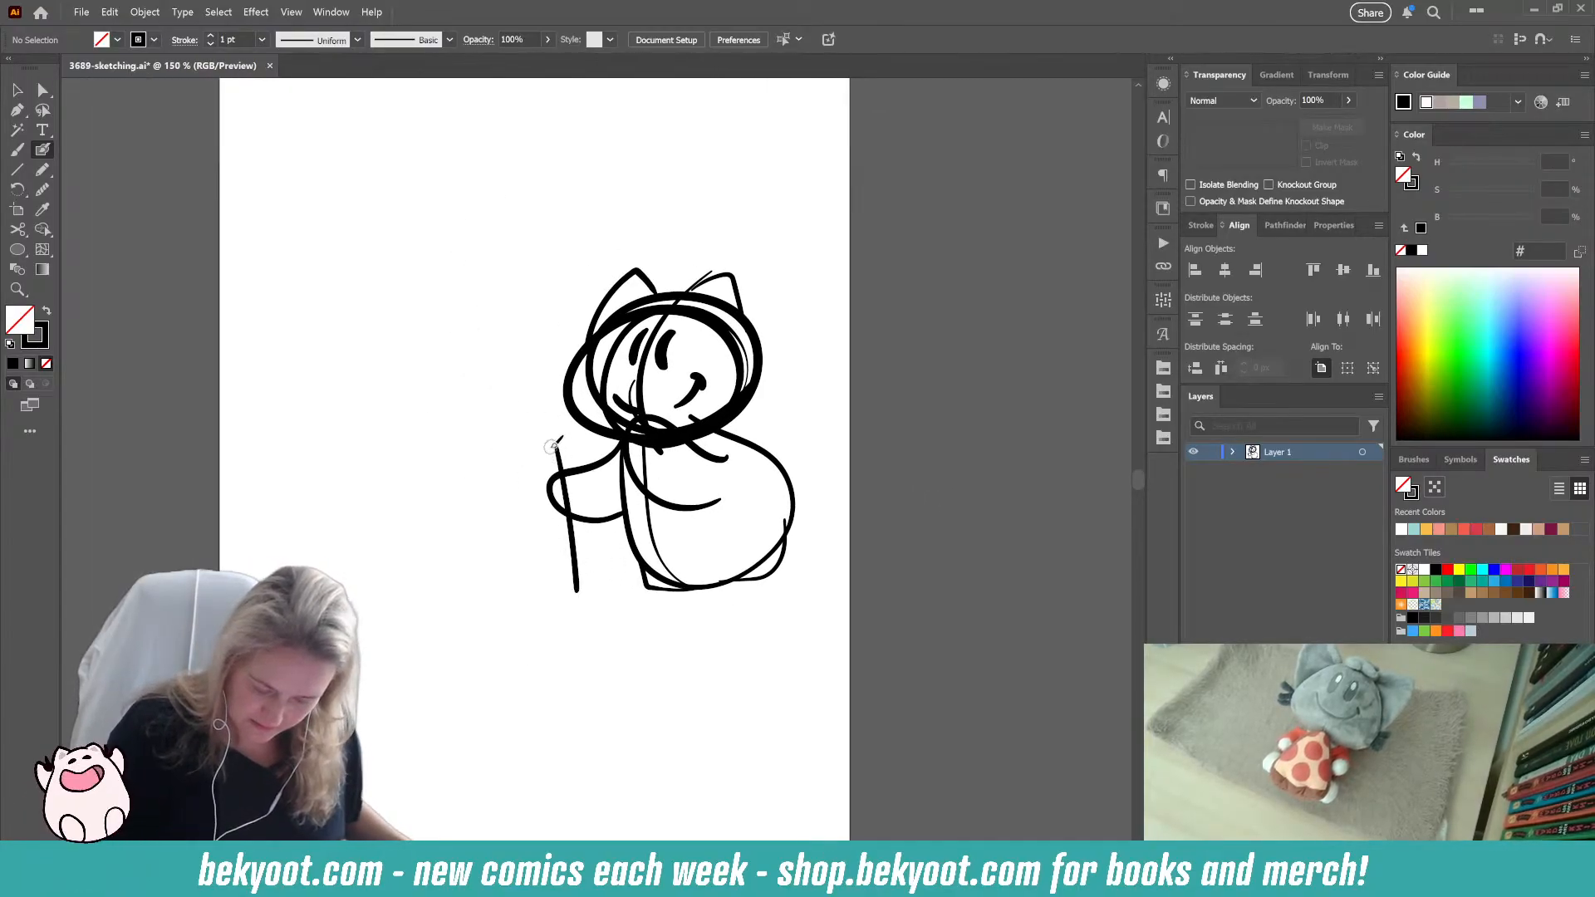
key("ctrl+z")
mouse_move(542, 427)
left_mouse_down()
mouse_move(571, 540)
mouse_move(556, 416)
mouse_move(576, 442)
mouse_move(594, 573)
left_mouse_up()
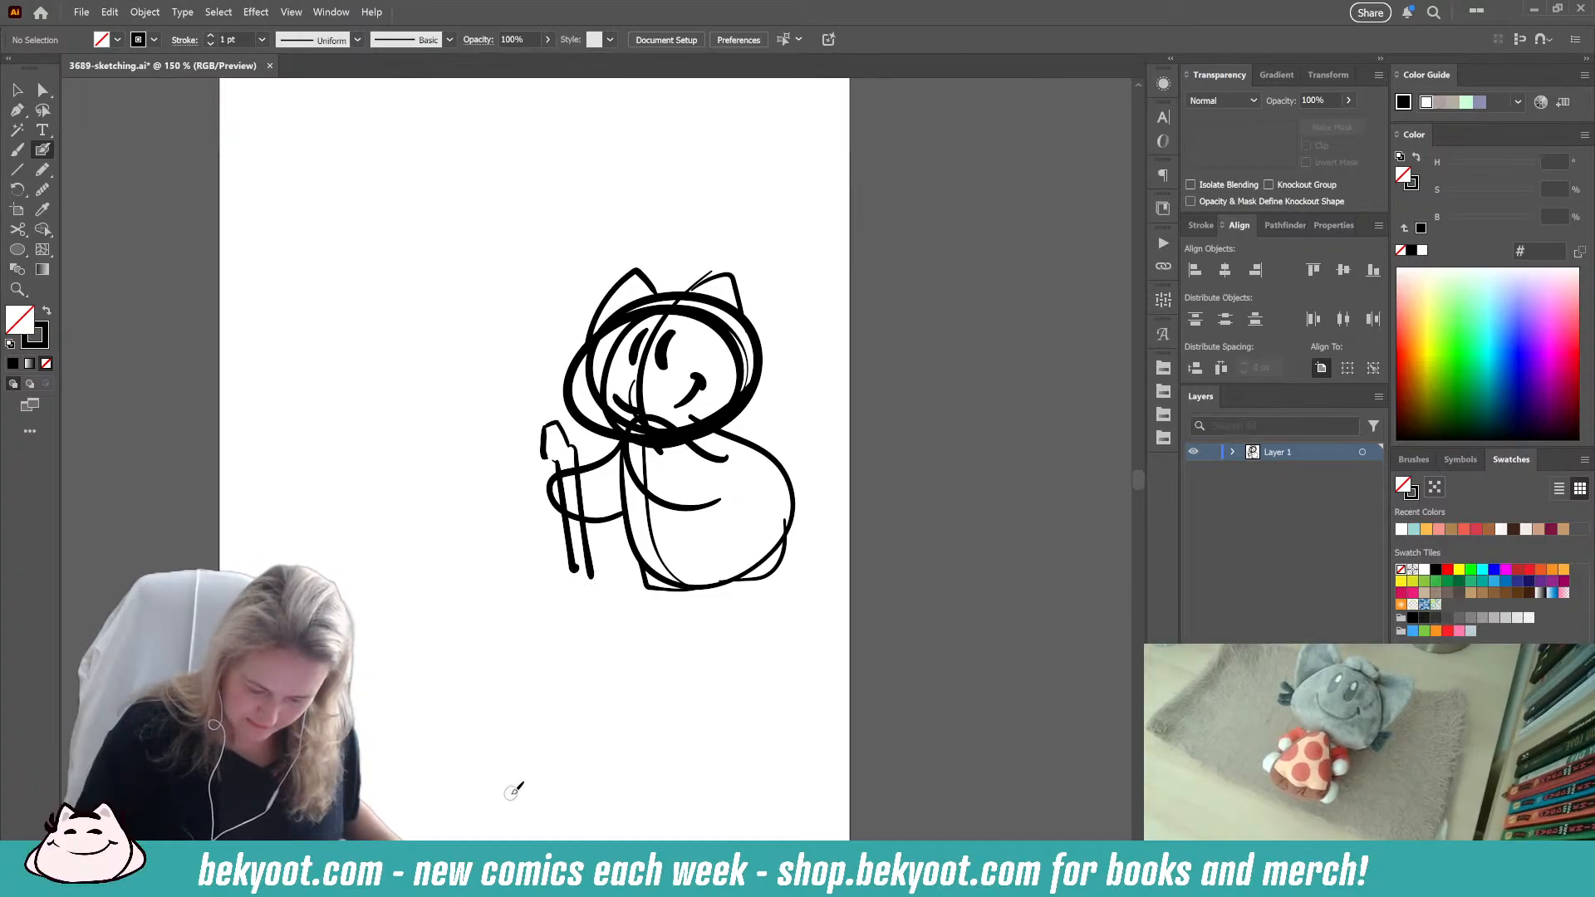
key("ctrl+z")
key("ctrl+z")
key("ctrl+z")
Step: Sketch a tall notched walking stick in the cat's outstretched hand and redraw the curved outline of its back
left_click_drag(564, 416, 574, 593)
mouse_move(568, 420)
left_mouse_down()
mouse_move(548, 413)
mouse_move(543, 461)
mouse_move(570, 595)
left_mouse_up()
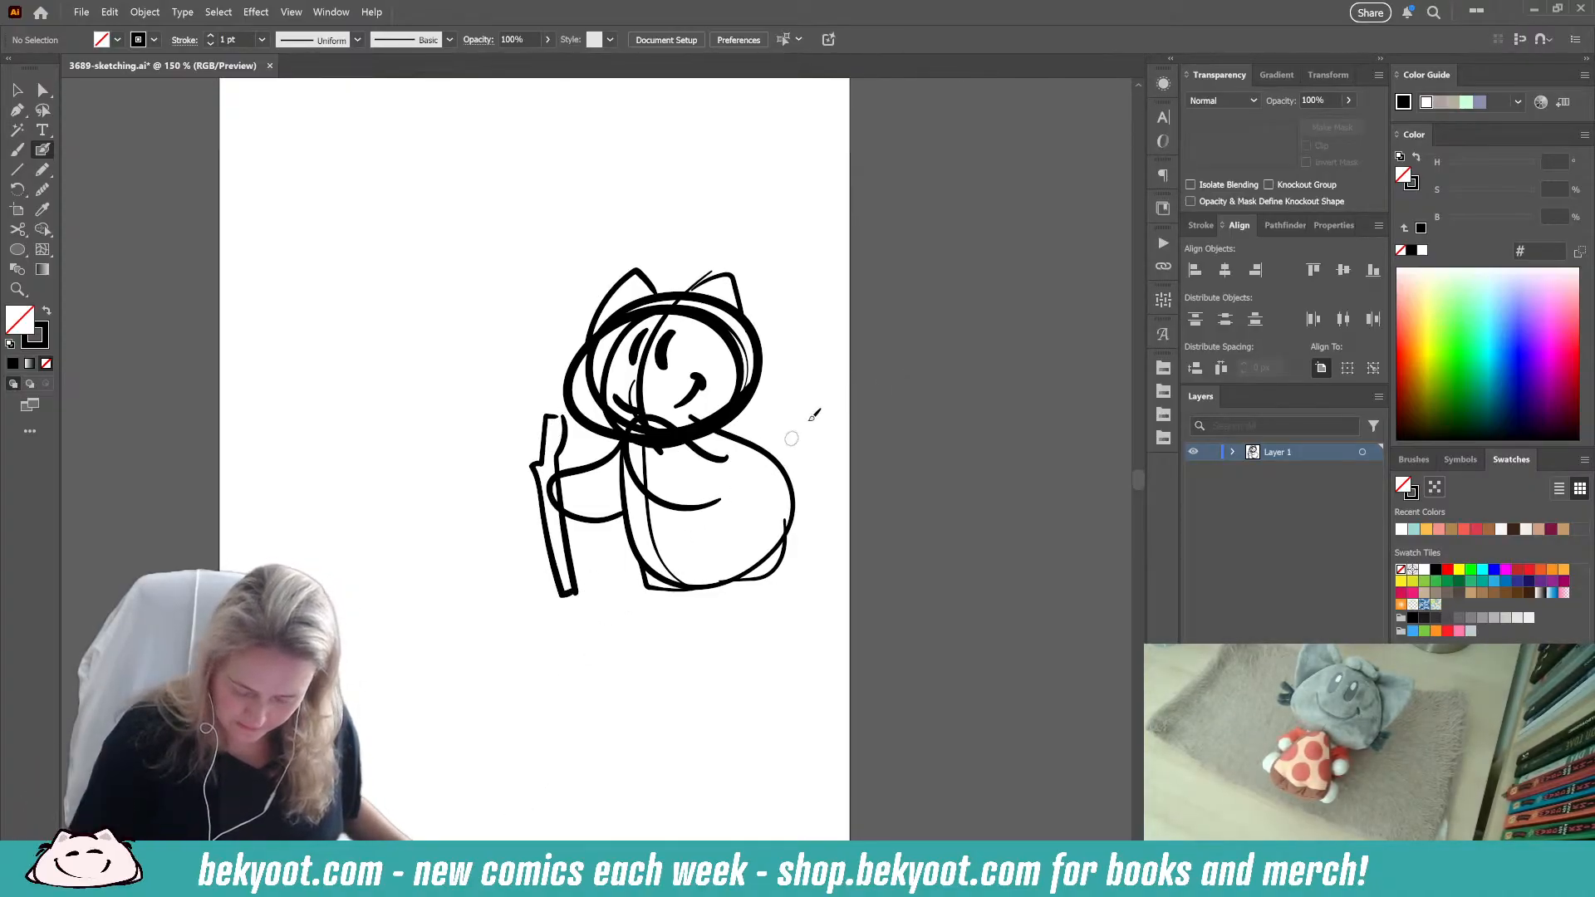
mouse_move(712, 441)
left_mouse_down()
mouse_move(772, 471)
mouse_move(786, 528)
mouse_move(706, 586)
left_mouse_up()
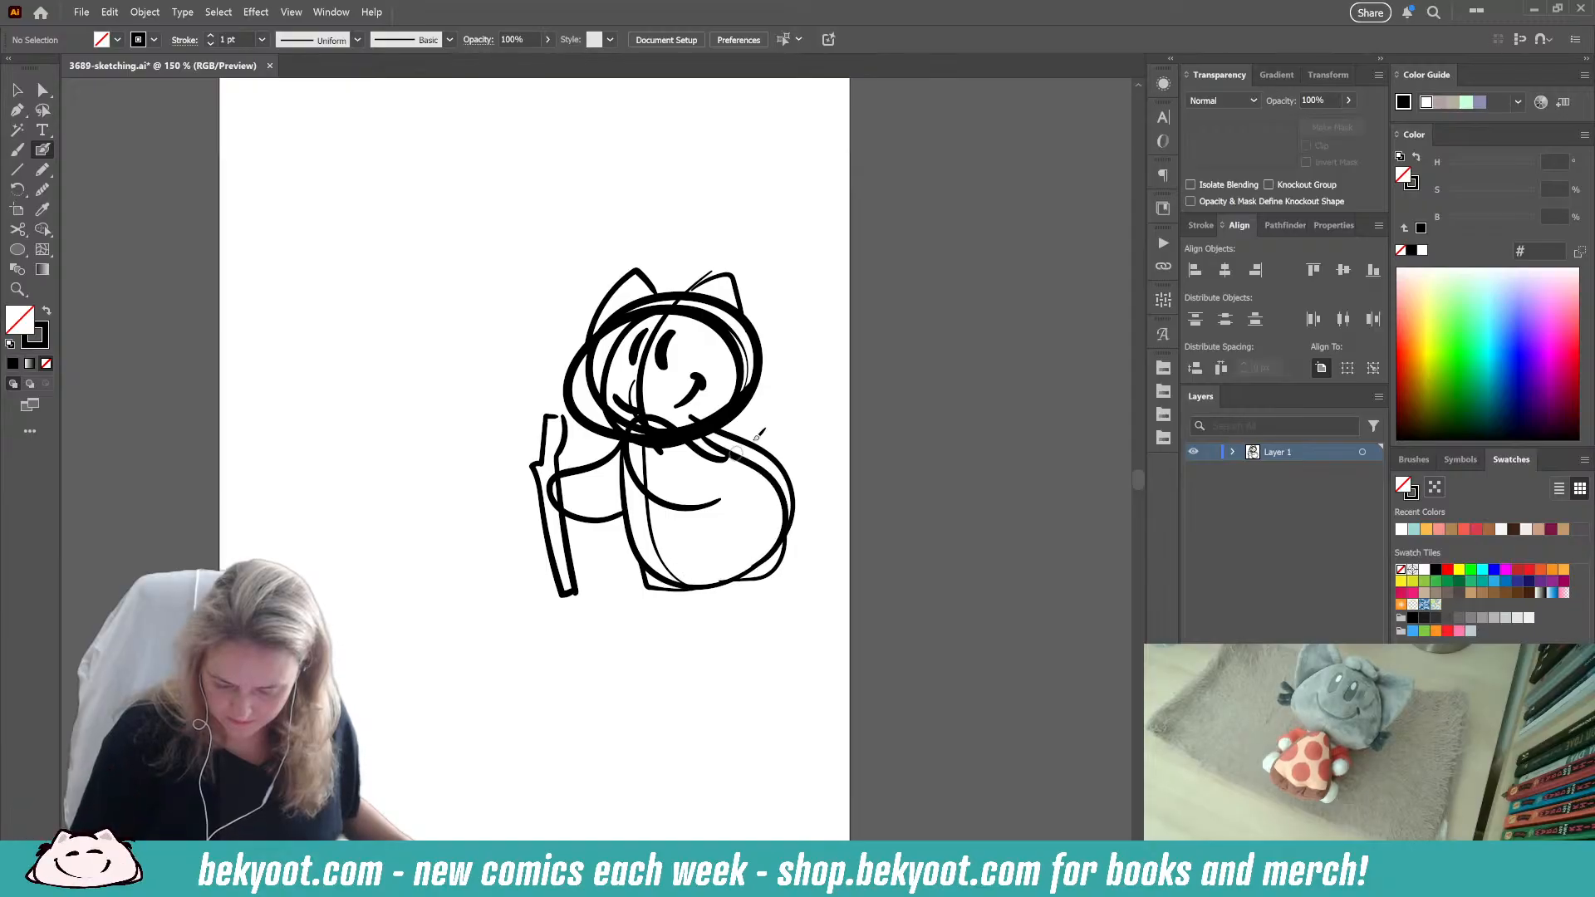
mouse_move(767, 487)
left_mouse_down()
mouse_move(779, 457)
mouse_move(834, 465)
mouse_move(816, 482)
left_mouse_up()
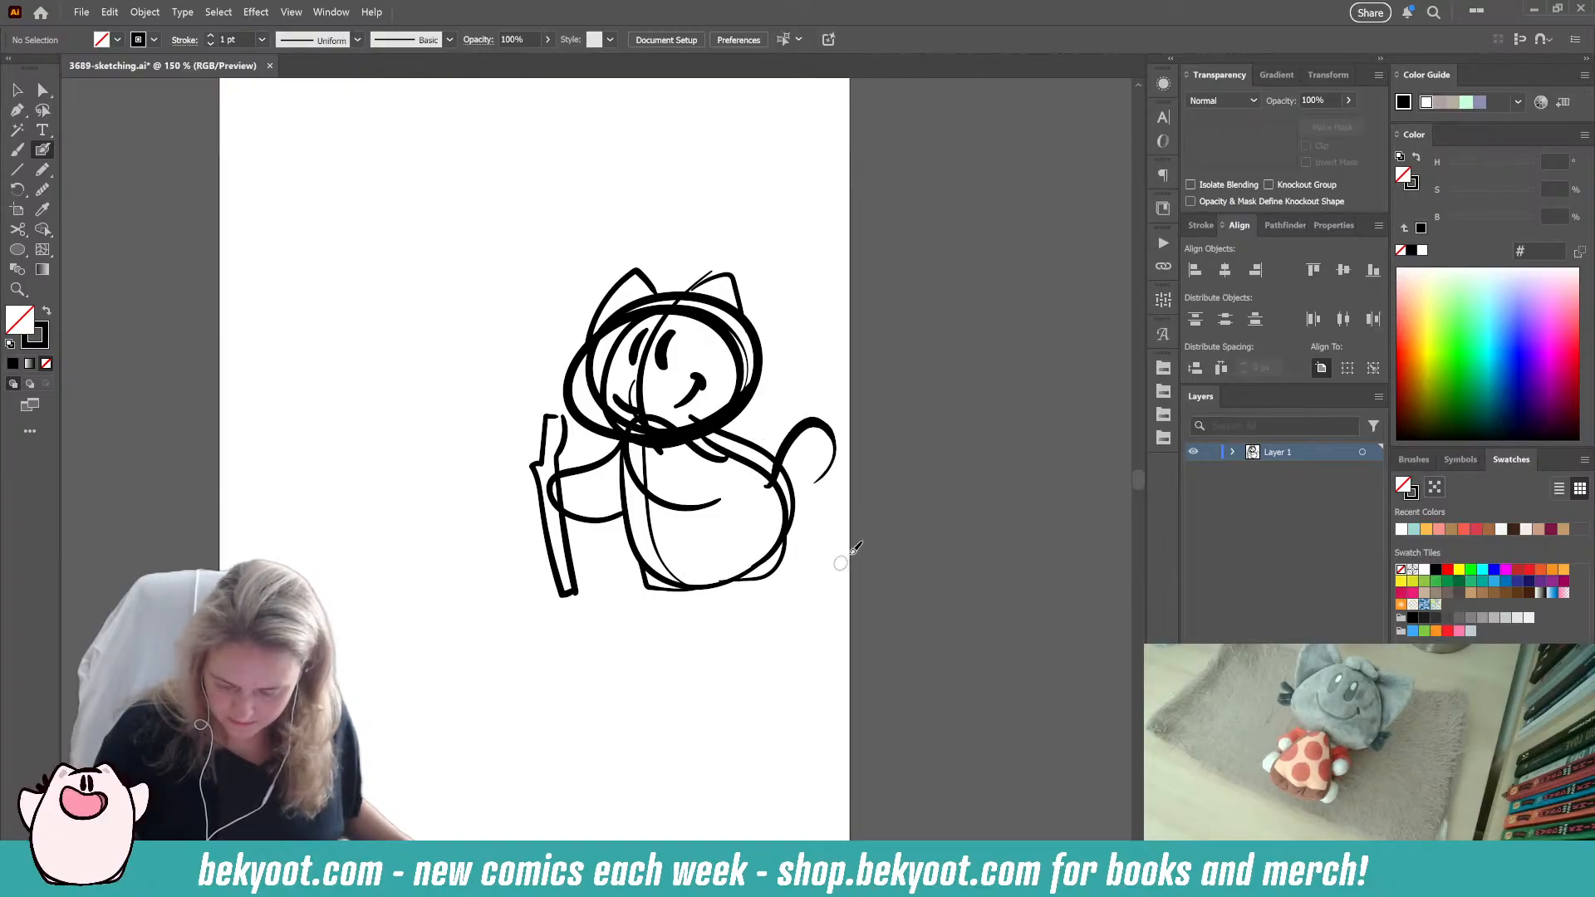
key("ctrl+z")
Step: Sketch a curved hill line under the cat, sloping down from the artboard's right edge past the walking stick
left_click_drag(502, 712, 617, 654)
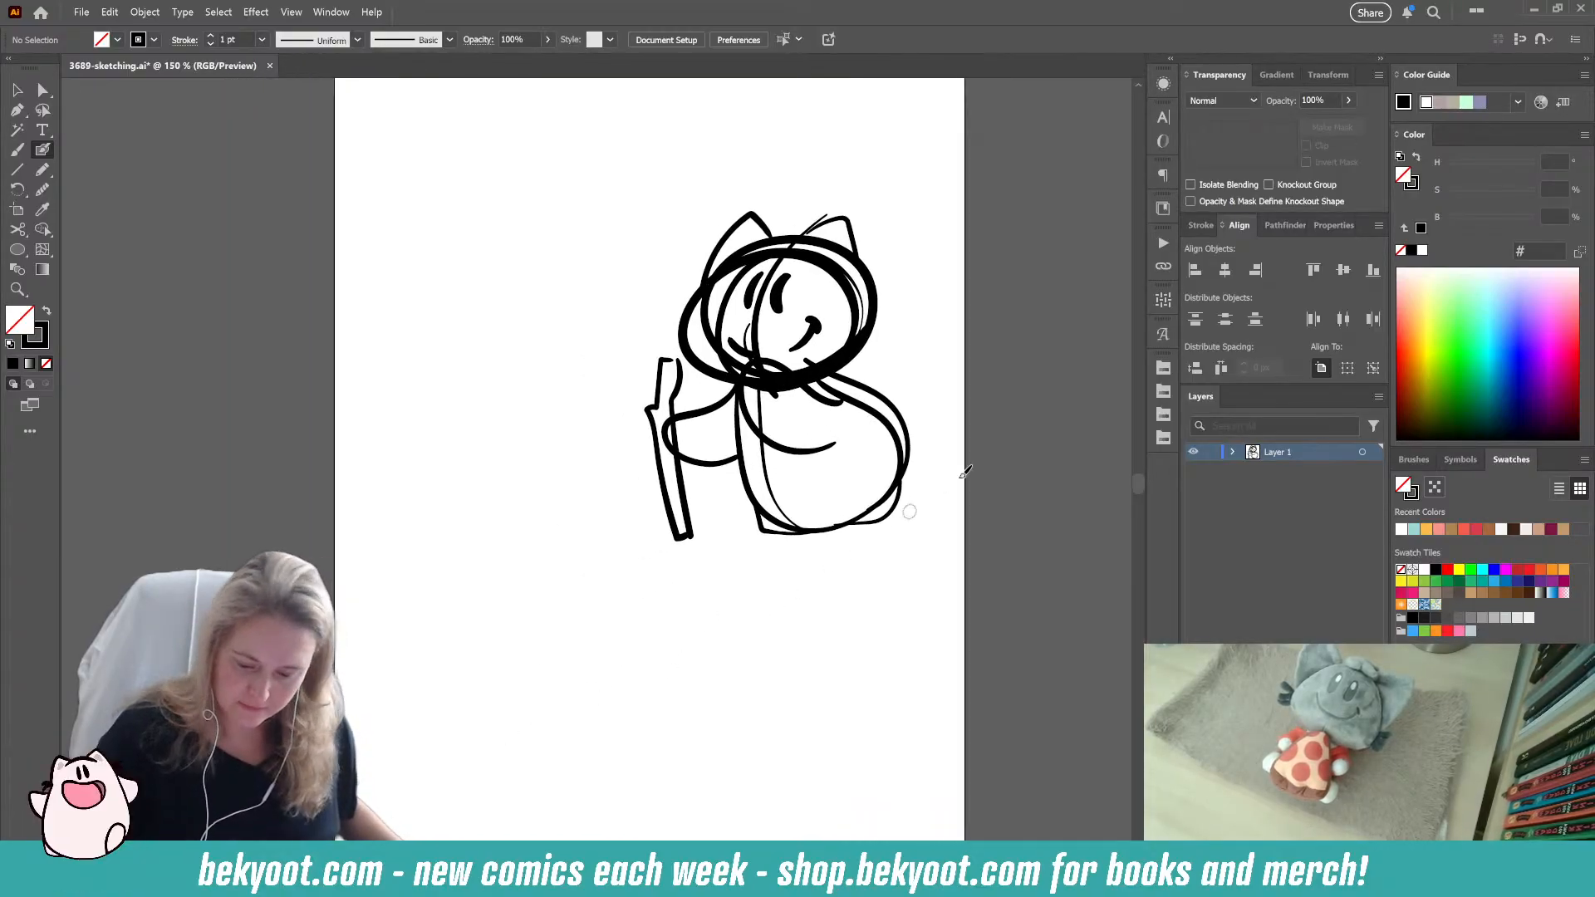
mouse_move(991, 496)
left_mouse_down()
mouse_move(649, 575)
mouse_move(589, 615)
left_mouse_up()
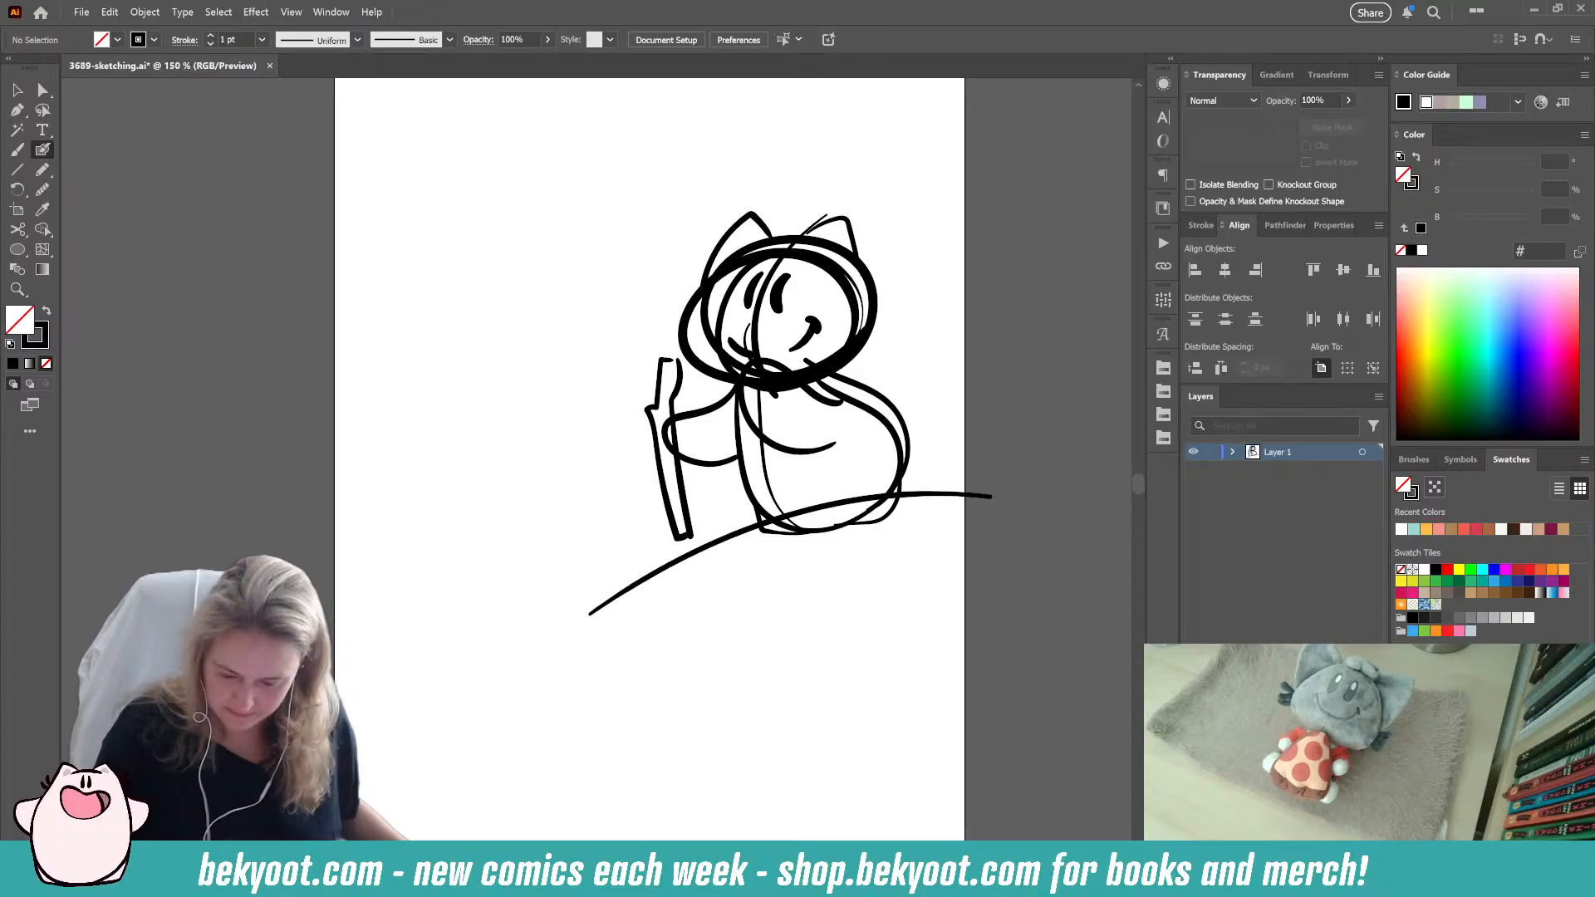
mouse_move(328, 655)
left_mouse_down()
mouse_move(481, 661)
mouse_move(516, 679)
left_mouse_up()
mouse_move(555, 715)
left_mouse_down()
mouse_move(855, 708)
mouse_move(1000, 802)
left_mouse_up()
key("ctrl+z")
key("ctrl+z")
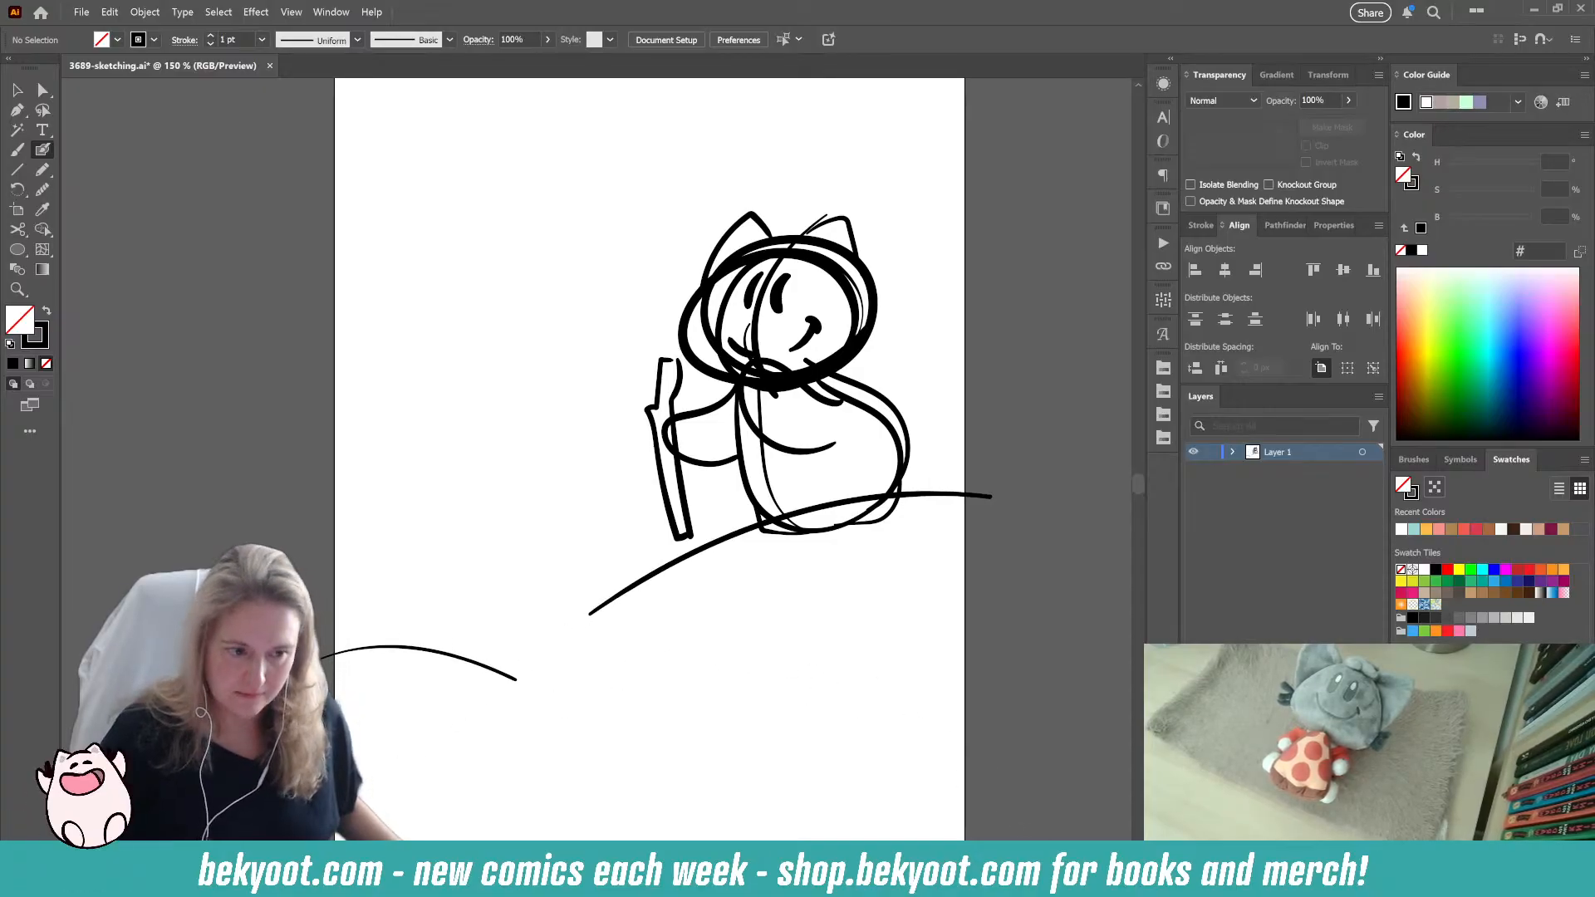
mouse_move(732, 671)
left_mouse_down()
mouse_move(723, 690)
mouse_move(636, 580)
left_mouse_up()
mouse_move(640, 739)
left_mouse_down()
mouse_move(761, 578)
mouse_move(776, 734)
mouse_move(758, 787)
left_mouse_up()
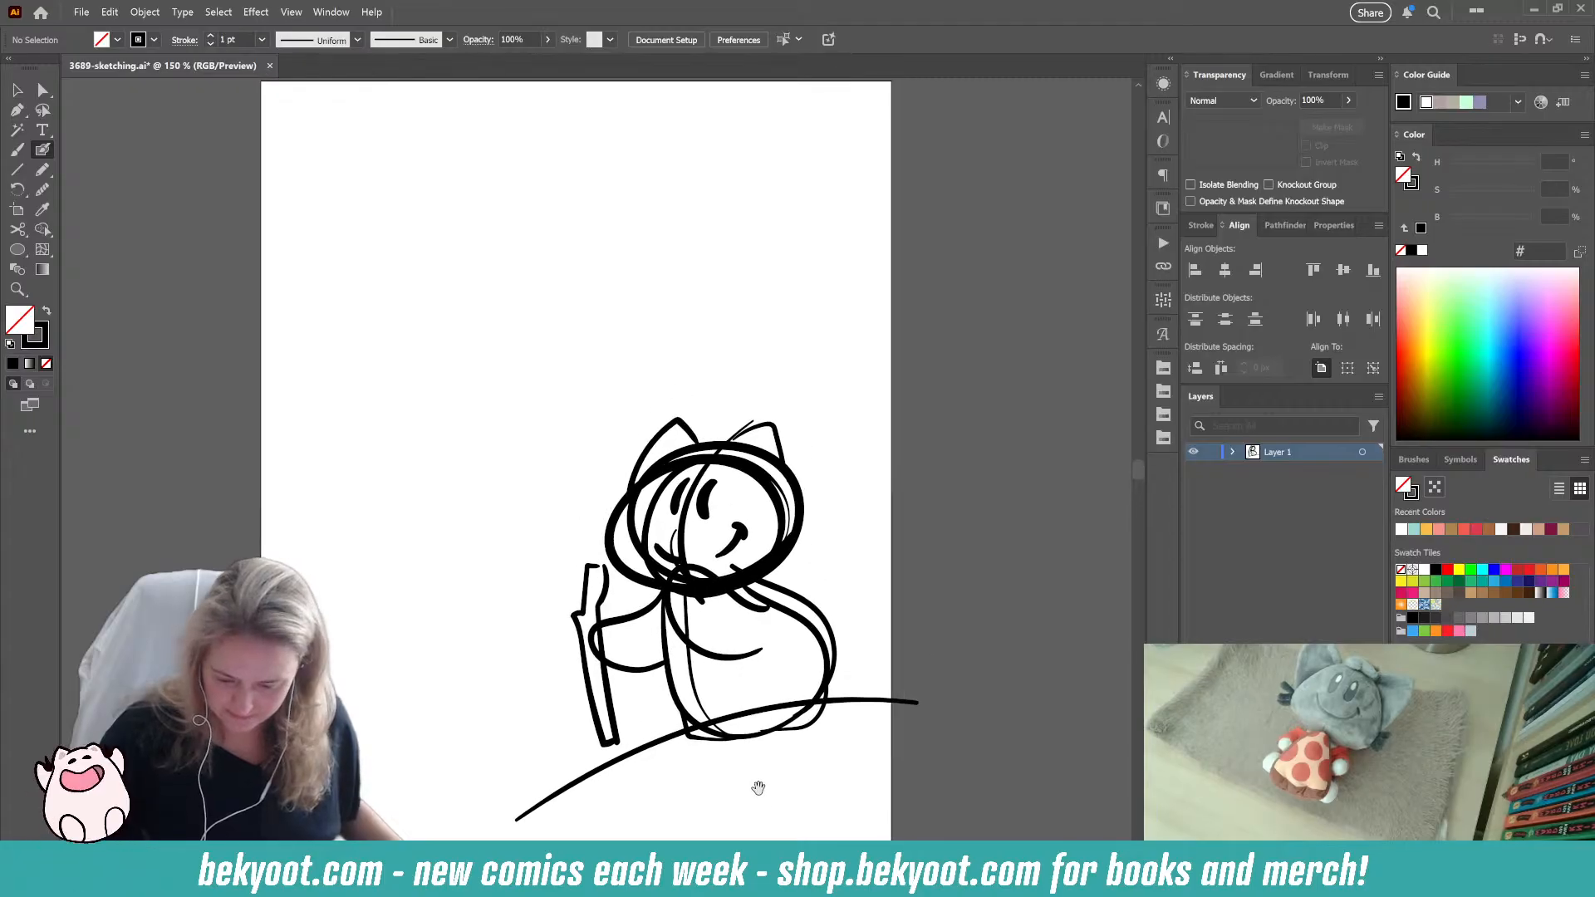
Step: Sketch two large puffy clouds in the sky on either side above the cat, extending past the artboard edges
scroll(771, 586, "down", 1)
mouse_move(622, 752)
left_mouse_down()
mouse_move(591, 616)
mouse_move(559, 619)
left_mouse_up()
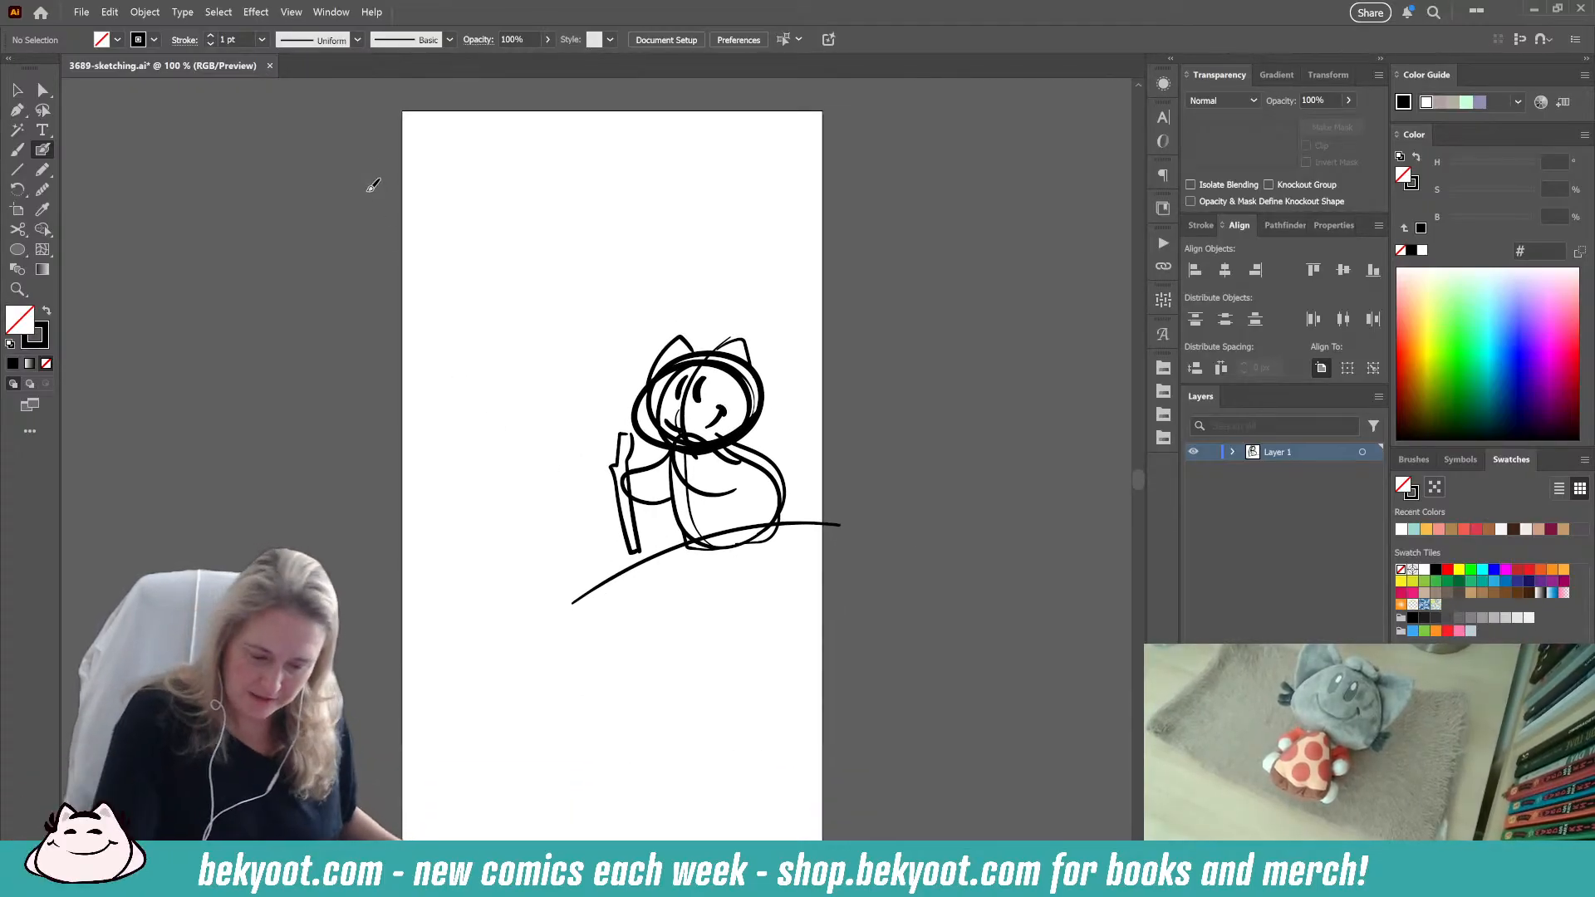
mouse_move(357, 193)
left_mouse_down()
mouse_move(471, 216)
mouse_move(521, 308)
mouse_move(627, 334)
left_mouse_up()
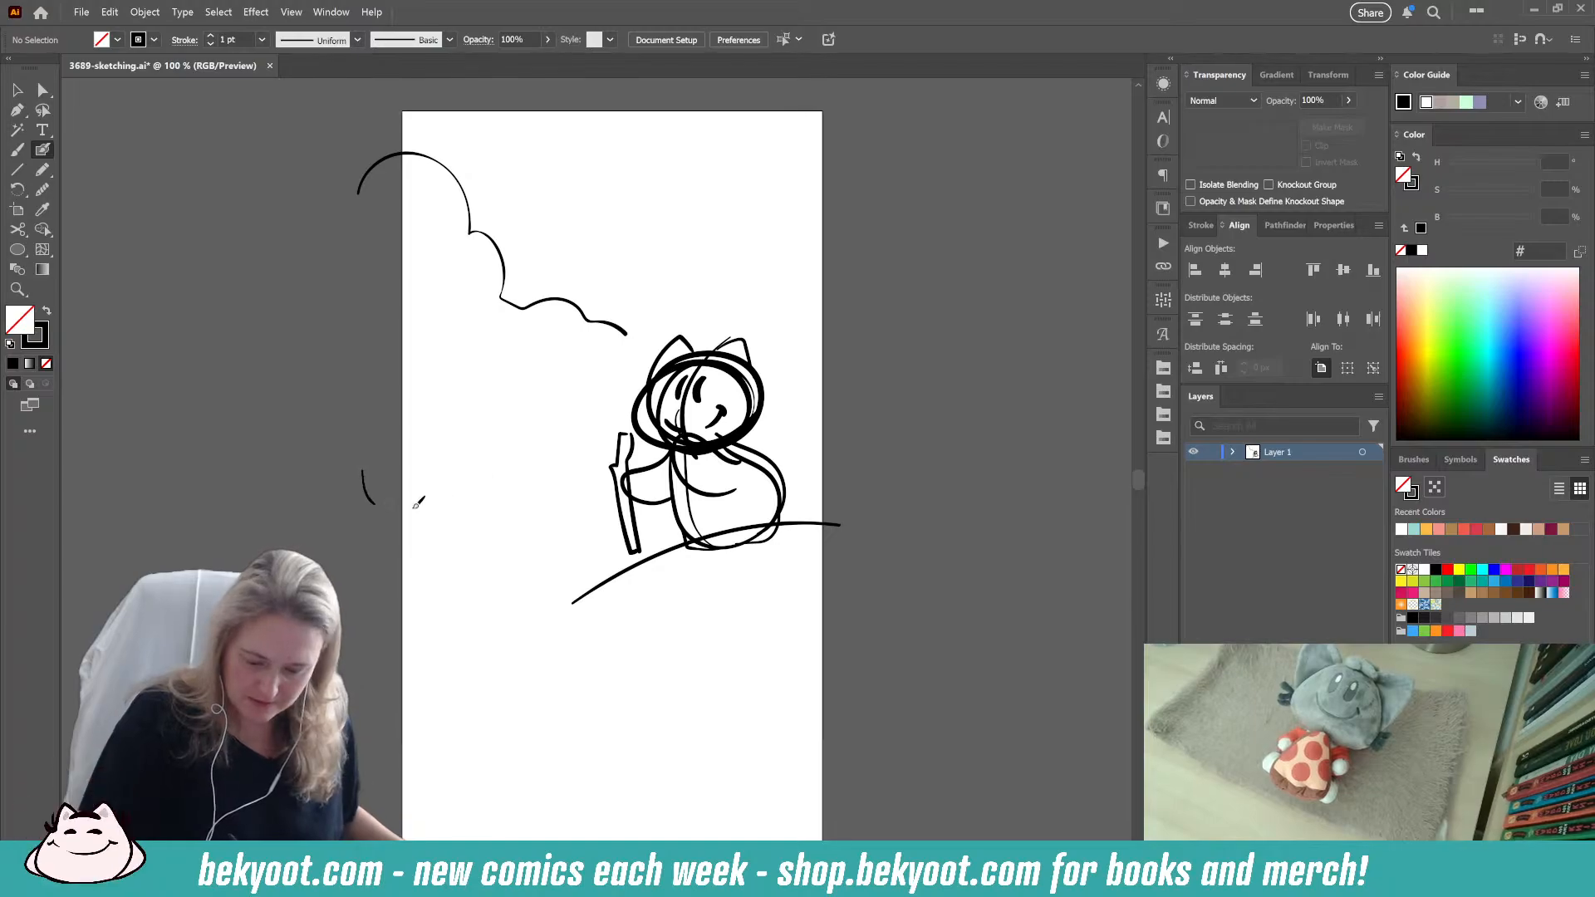
left_click_drag(409, 505, 475, 504)
left_click_drag(491, 465, 529, 451)
mouse_move(702, 191)
left_mouse_down()
mouse_move(752, 131)
mouse_move(897, 230)
mouse_move(650, 214)
mouse_move(681, 272)
mouse_move(823, 278)
left_mouse_up()
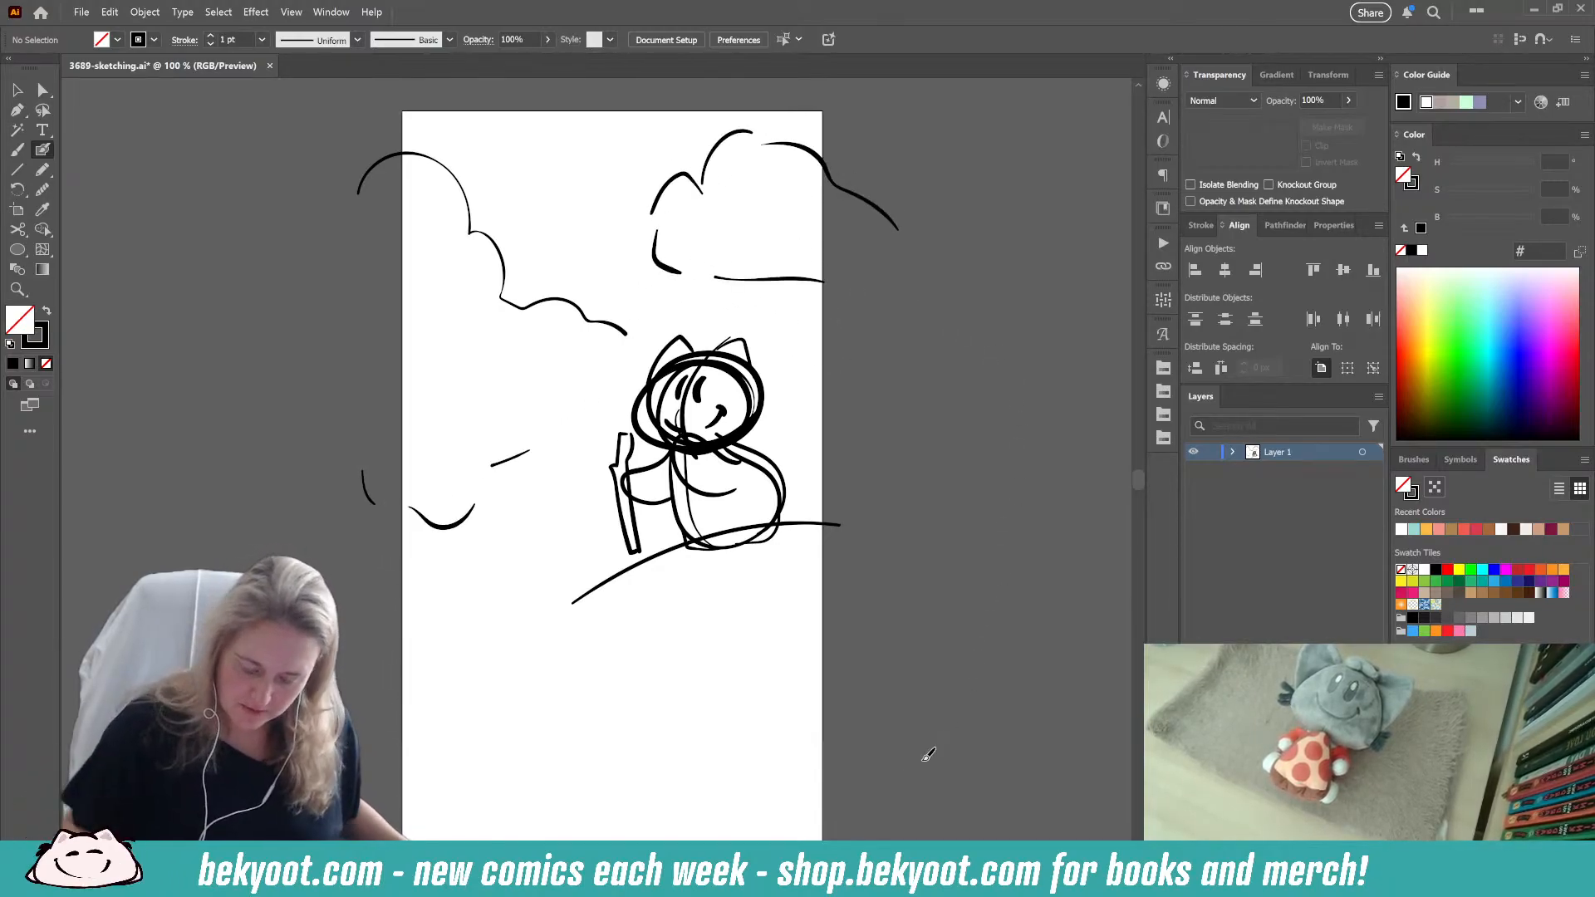
Step: Extend the hill's lower end with tufts of grass and sketch a rounded stone behind them
scroll(708, 655, "down", 4)
left_click_drag(597, 503, 490, 555)
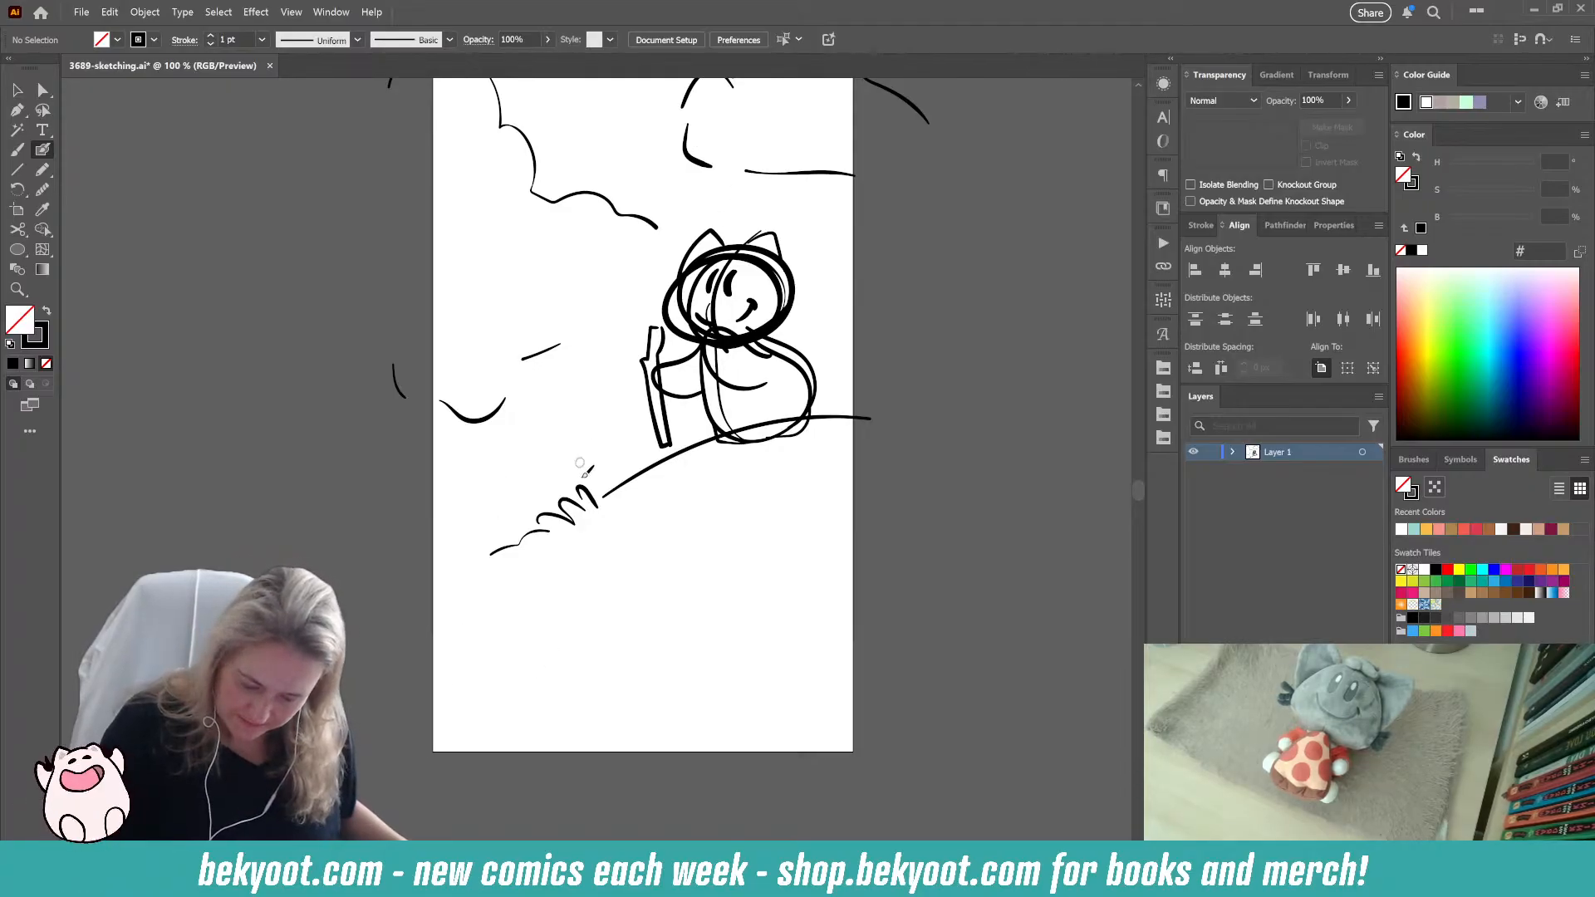
mouse_move(573, 490)
left_mouse_down()
mouse_move(636, 467)
mouse_move(631, 497)
left_mouse_up()
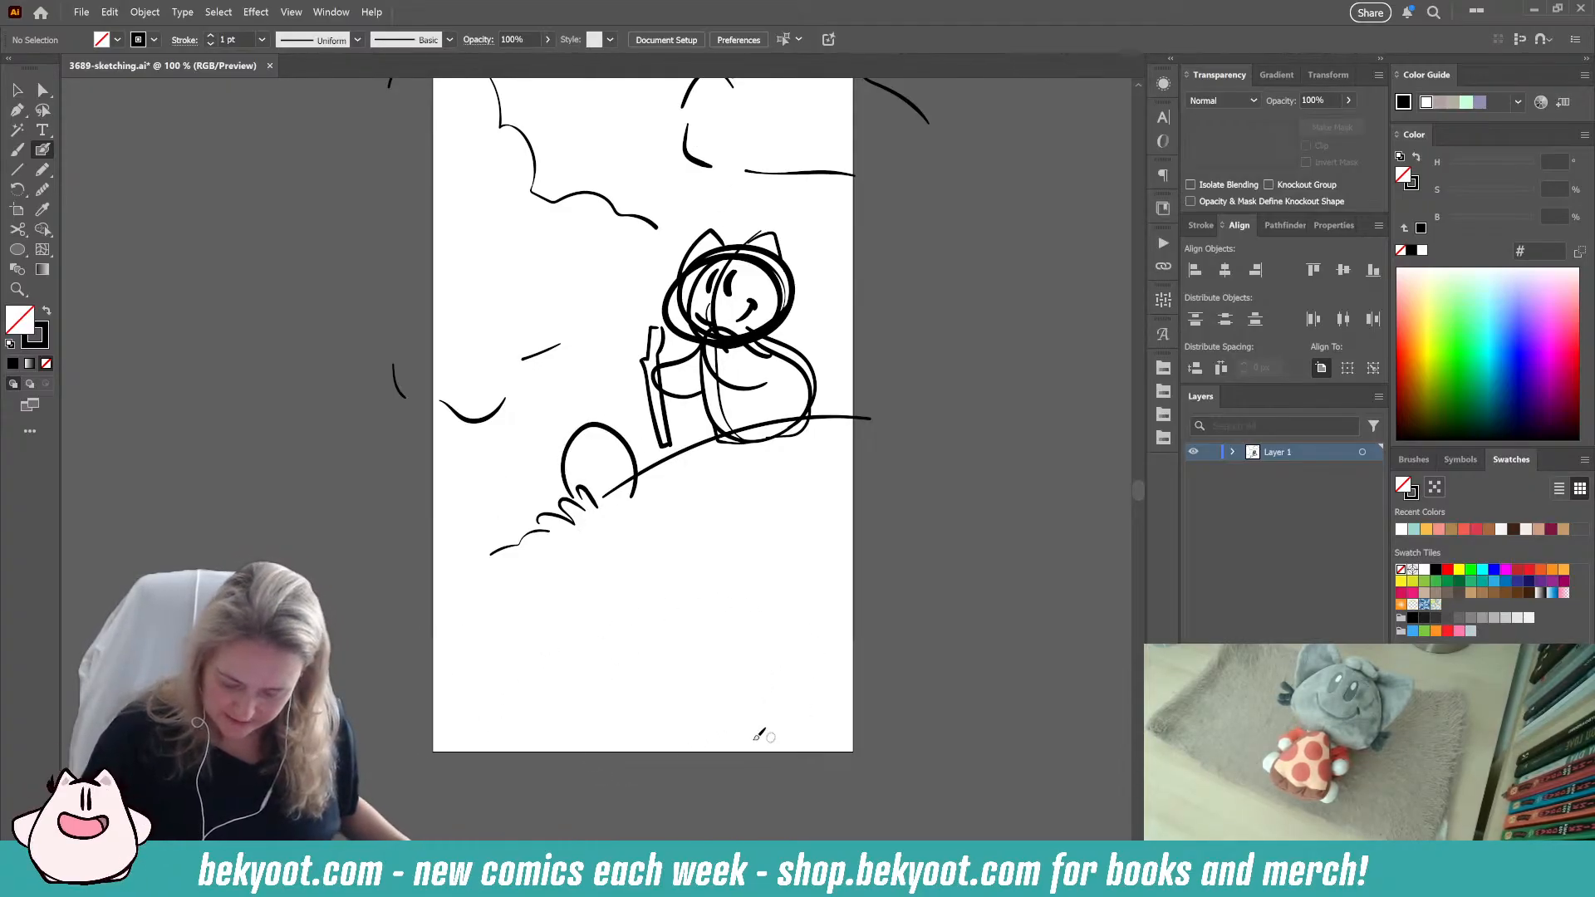
Step: Sketch an uneven foreground ledge line across the lower part of the artboard with a small leafy tuft on it
left_click_drag(823, 644, 619, 837)
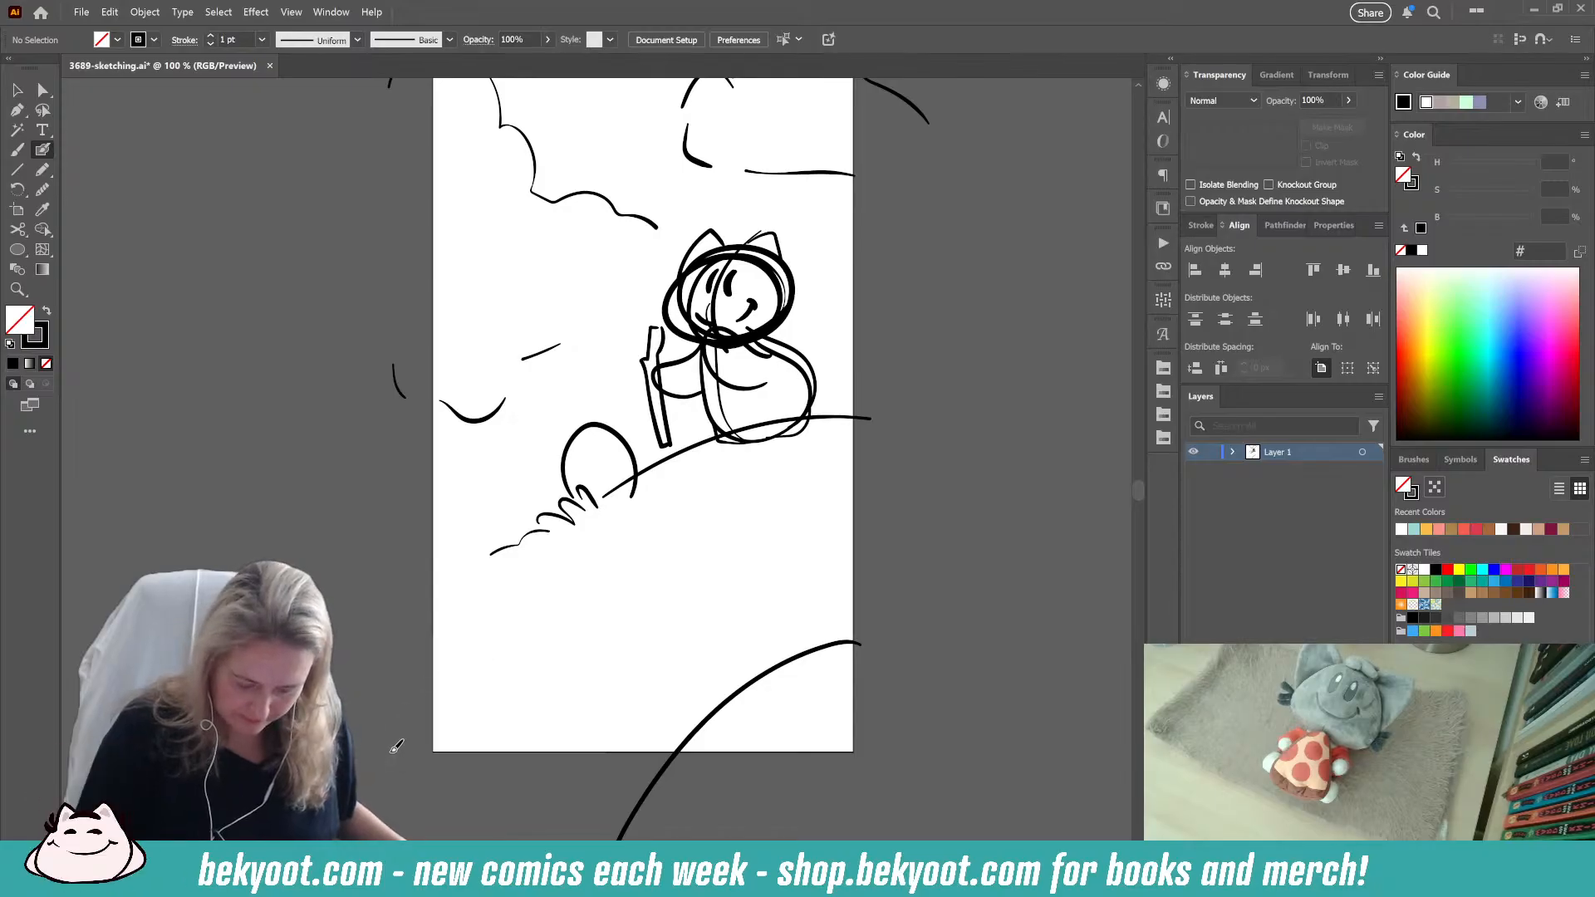
key("ctrl+z")
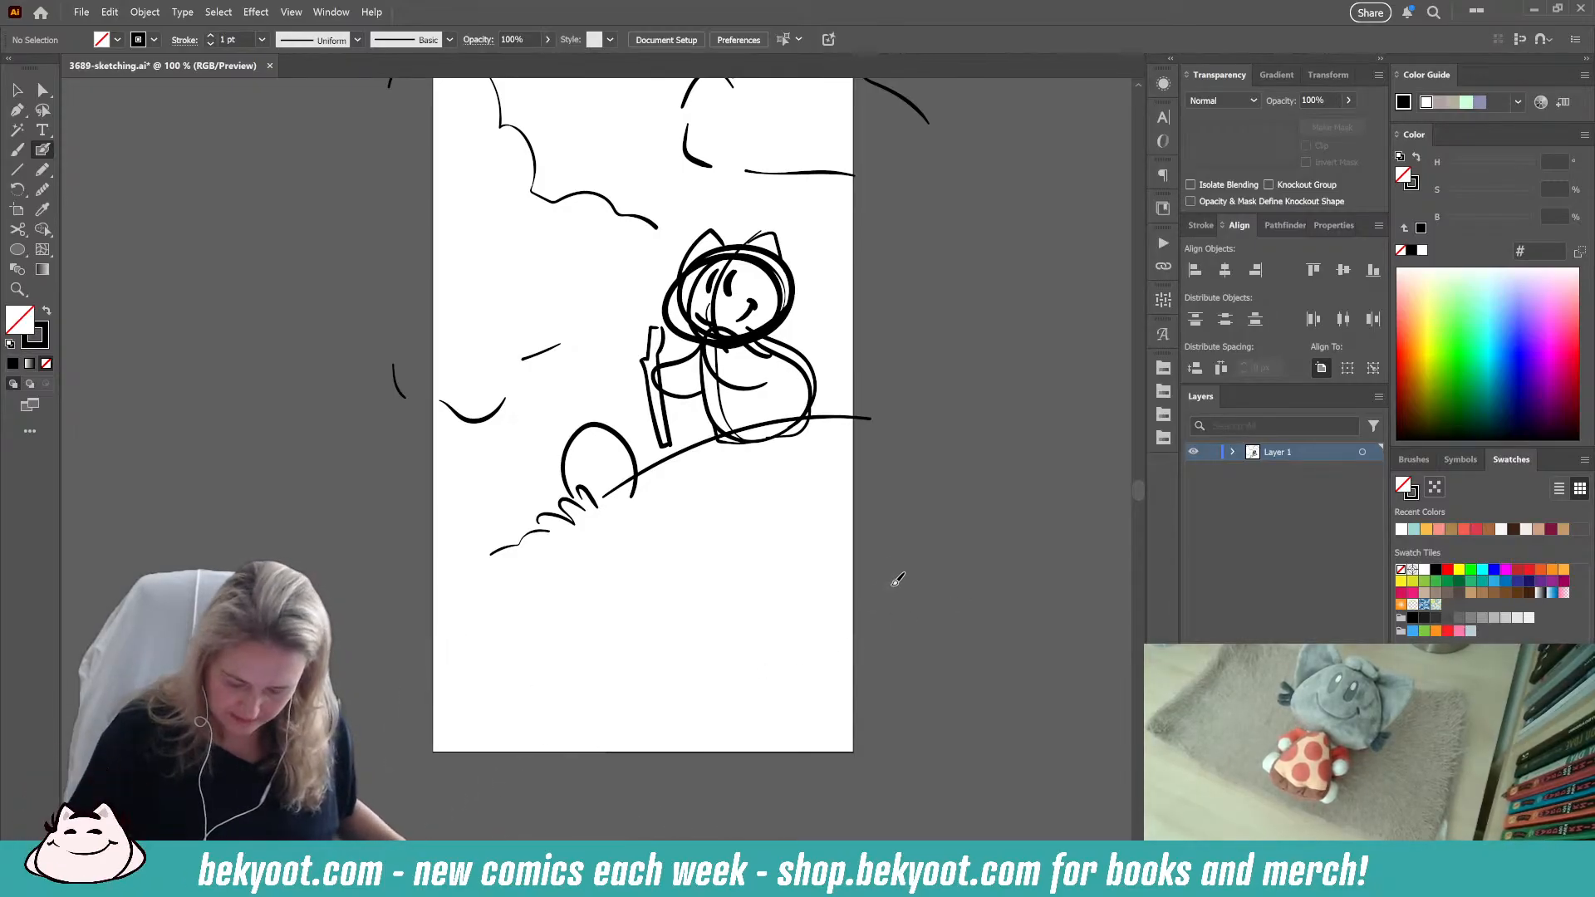
mouse_move(893, 583)
left_mouse_down()
mouse_move(769, 664)
mouse_move(708, 666)
mouse_move(479, 789)
mouse_move(465, 790)
mouse_move(541, 715)
mouse_move(703, 619)
mouse_move(777, 624)
mouse_move(903, 581)
mouse_move(755, 675)
mouse_move(550, 689)
mouse_move(394, 771)
left_mouse_up()
key("ctrl+z")
key("ctrl+z")
key("ctrl+z")
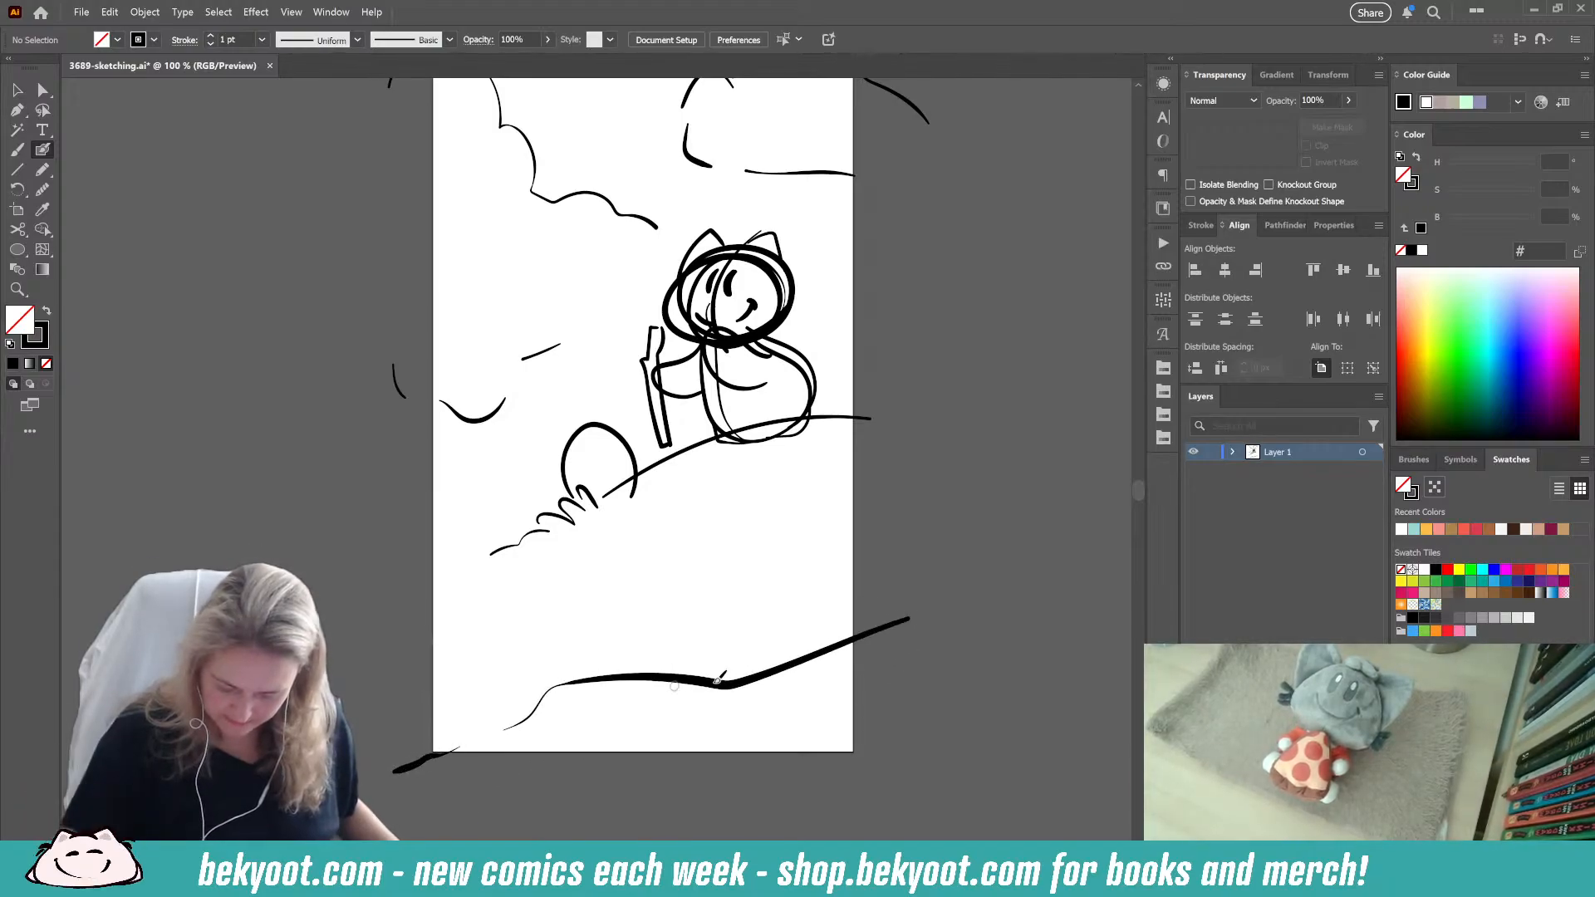
left_click_drag(714, 679, 725, 678)
mouse_move(726, 677)
left_mouse_down()
mouse_move(741, 678)
mouse_move(699, 678)
left_mouse_up()
Step: Sketch a jagged rock at the ledge's left end and a second ground line below, with a small tuft and round stone
mouse_move(565, 770)
left_mouse_down()
mouse_move(646, 745)
mouse_move(737, 768)
mouse_move(966, 656)
left_mouse_up()
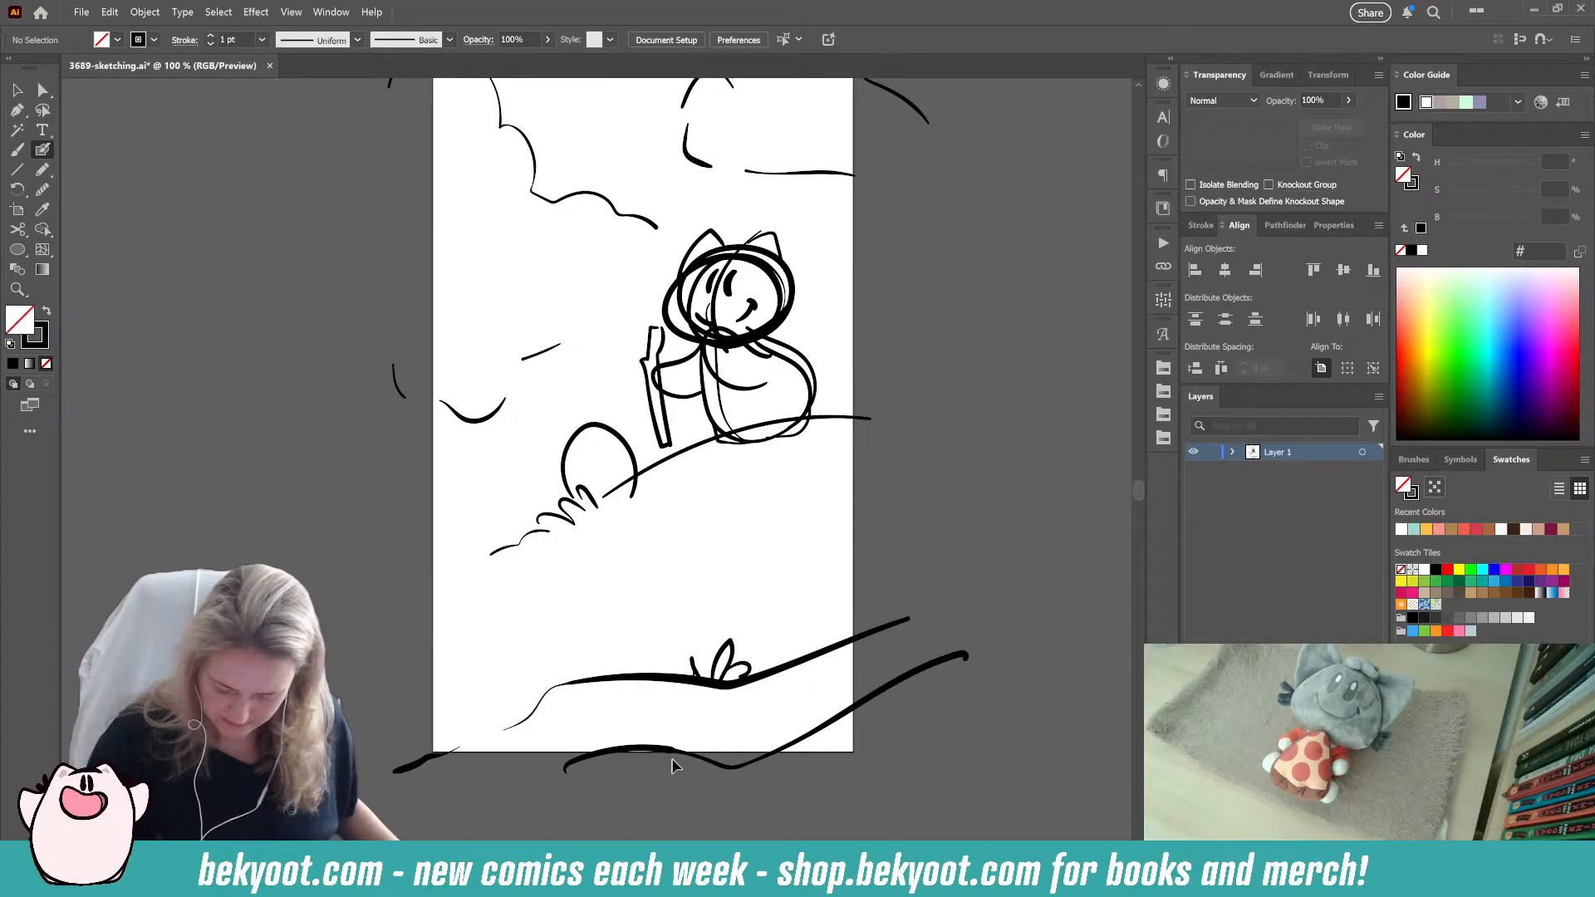
key("ctrl+z")
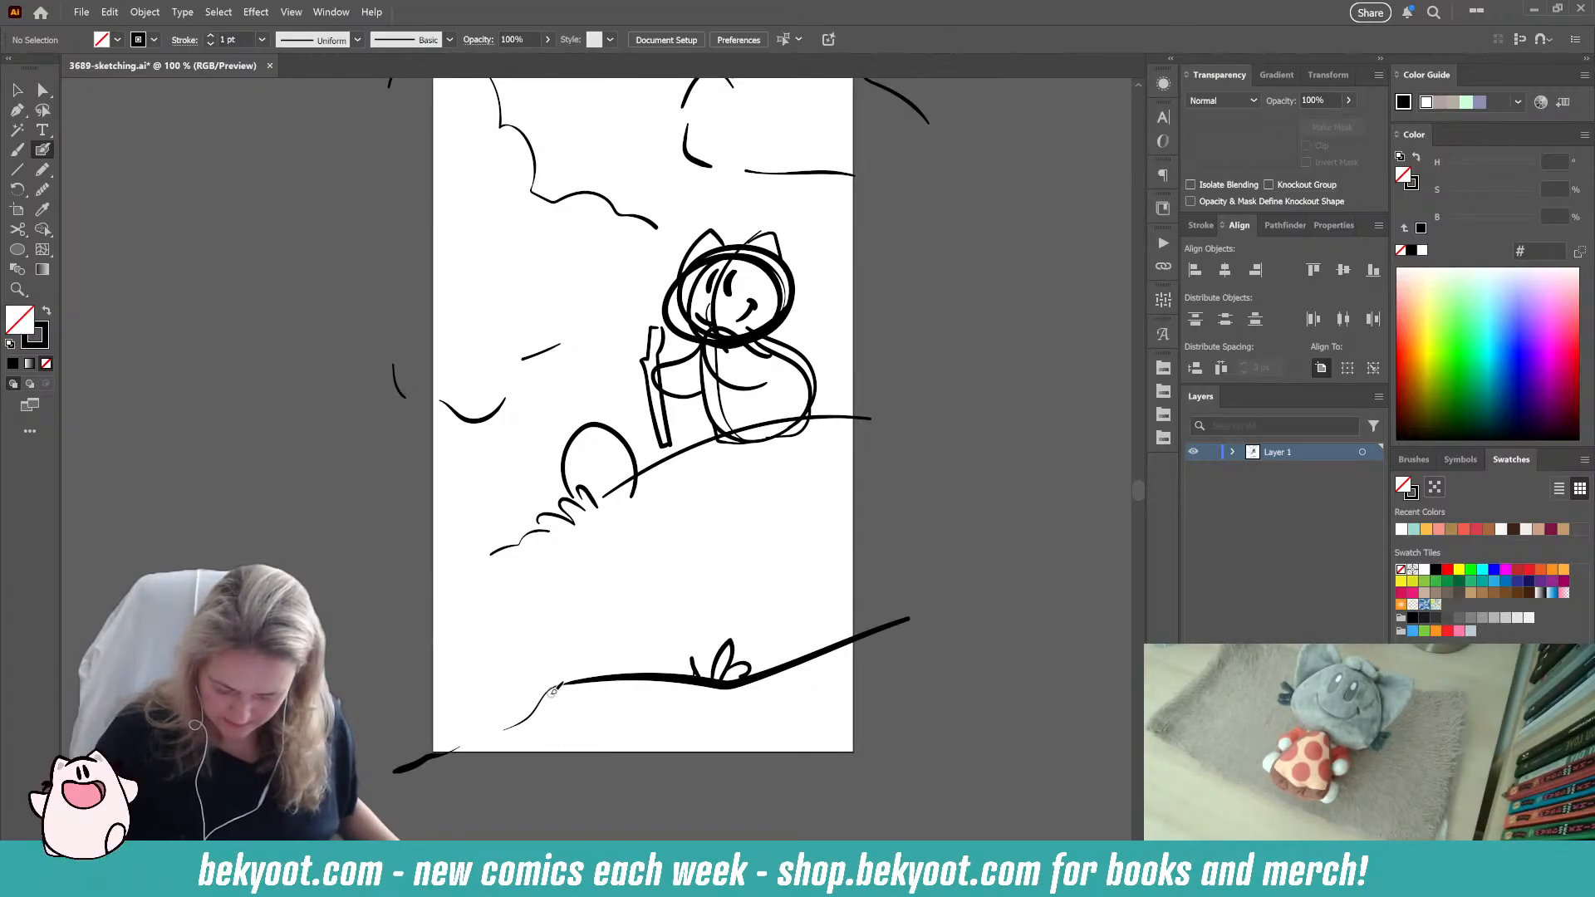
mouse_move(552, 691)
left_mouse_down()
mouse_move(594, 736)
mouse_move(588, 761)
mouse_move(518, 753)
mouse_move(547, 688)
left_mouse_up()
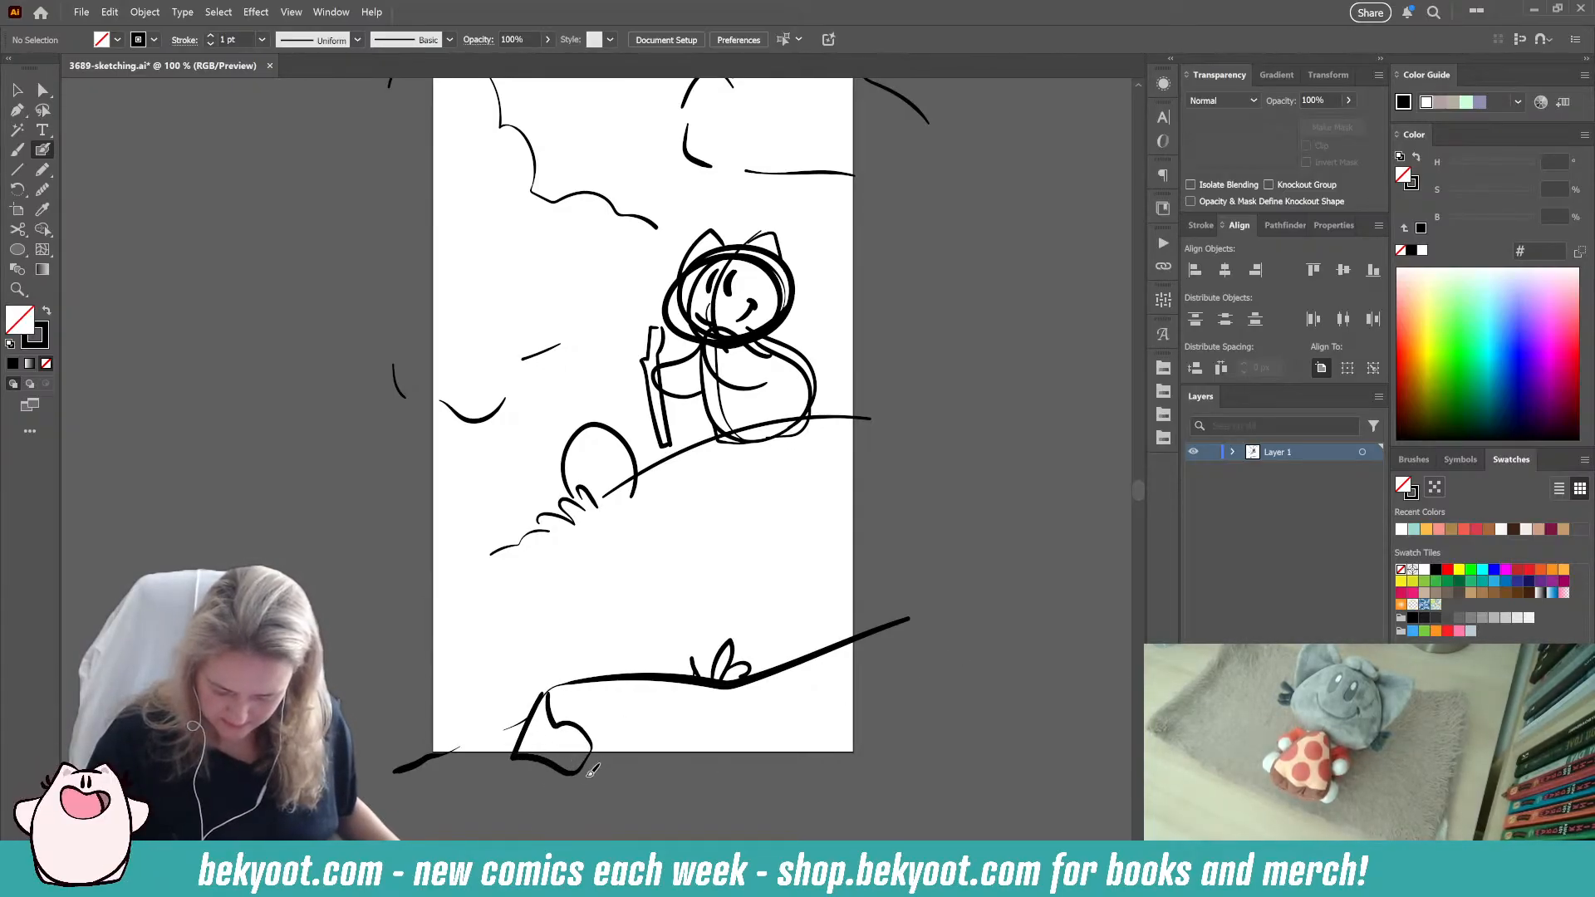
mouse_move(578, 780)
left_mouse_down()
mouse_move(727, 787)
mouse_move(793, 765)
left_mouse_up()
mouse_move(815, 752)
left_mouse_down()
mouse_move(889, 705)
mouse_move(1010, 682)
mouse_move(799, 725)
mouse_move(849, 753)
left_mouse_up()
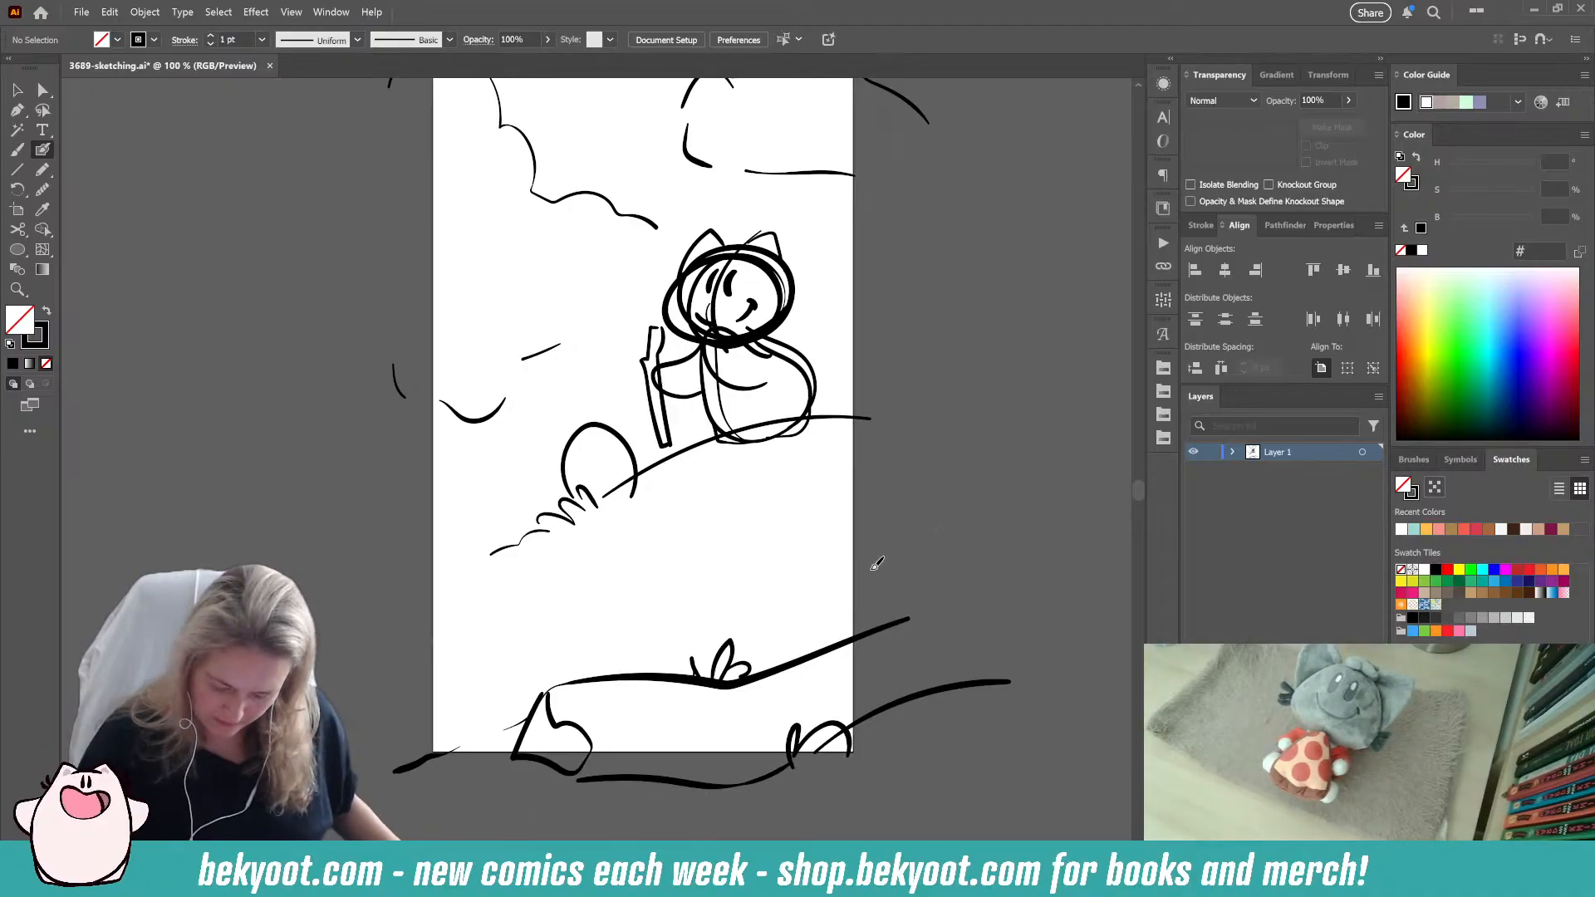
Step: Sketch a bent, stepped double line rising from the foreground ledge beside the leafy tuft toward the artboard's right edge
left_click_drag(765, 673, 803, 561)
key("ctrl+z")
left_click_drag(763, 671, 812, 580)
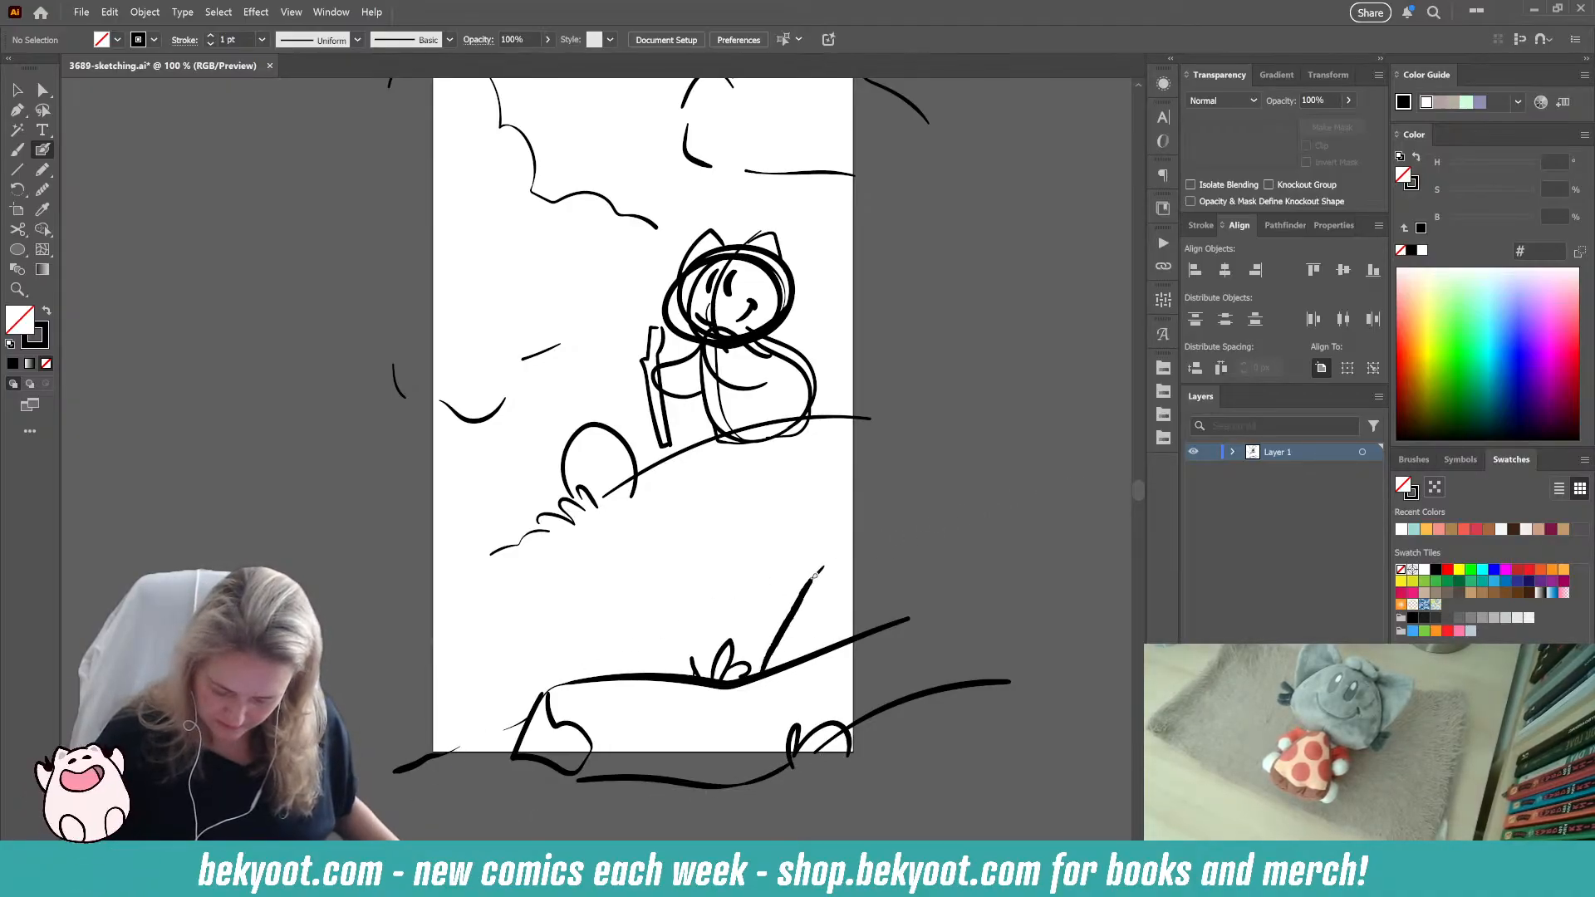
key("ctrl+z")
mouse_move(764, 668)
left_mouse_down()
mouse_move(868, 564)
mouse_move(758, 689)
left_mouse_up()
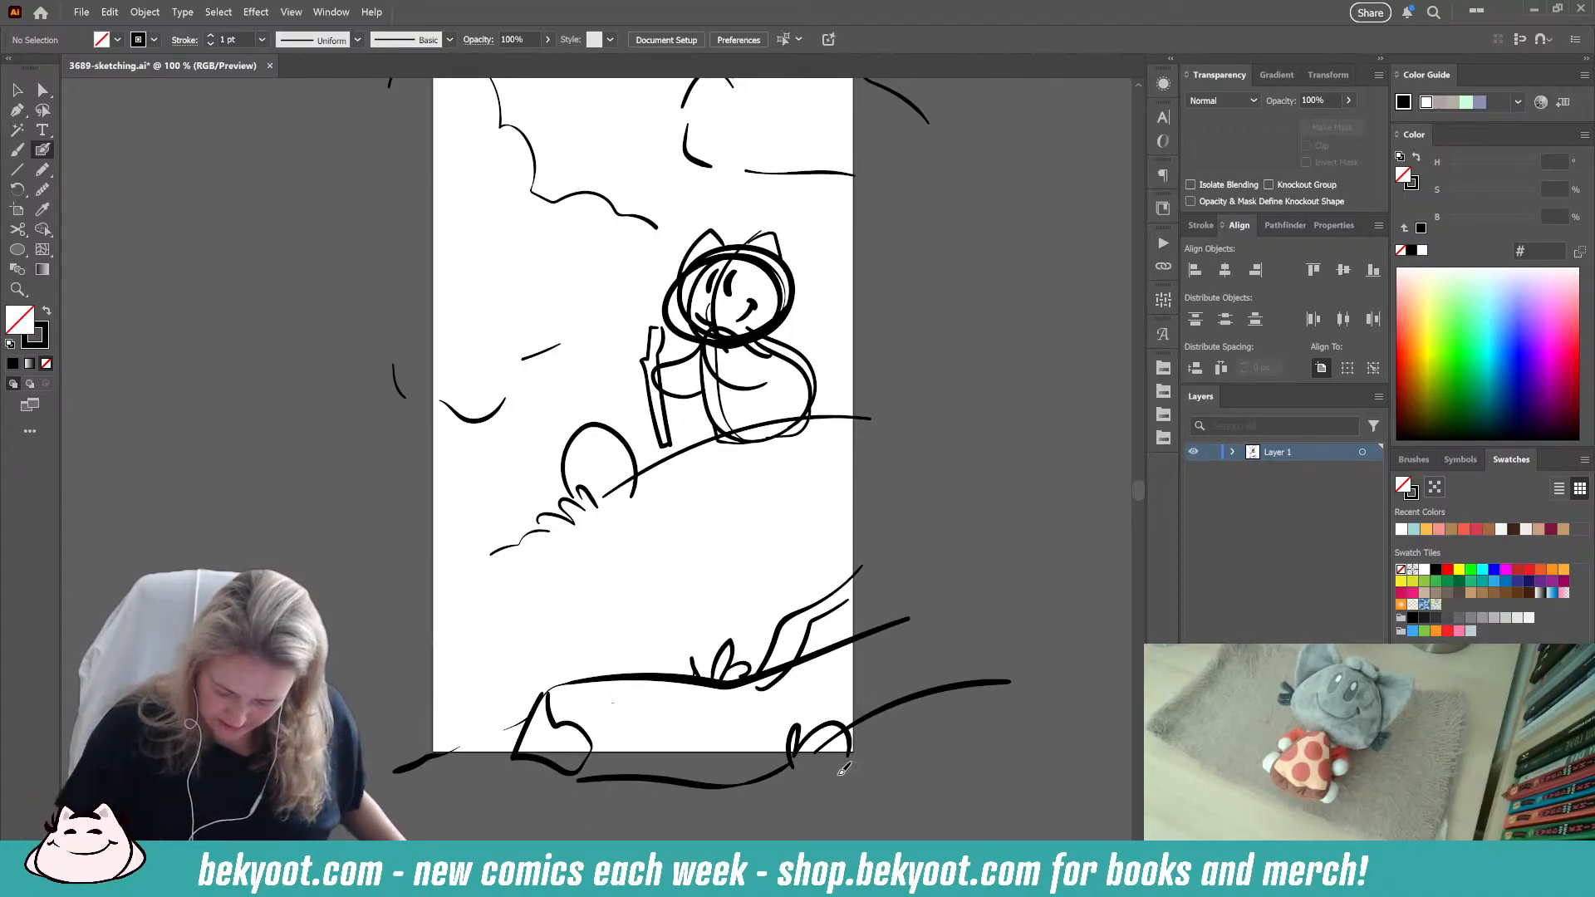
Step: Add spiky grass beside the foreground rock and at the hill's lower end by the artboard's left edge
mouse_move(520, 738)
left_mouse_down()
mouse_move(501, 696)
mouse_move(462, 735)
left_mouse_up()
left_click_drag(490, 745, 439, 754)
left_click_drag(673, 827, 581, 829)
left_click_drag(662, 523, 682, 595)
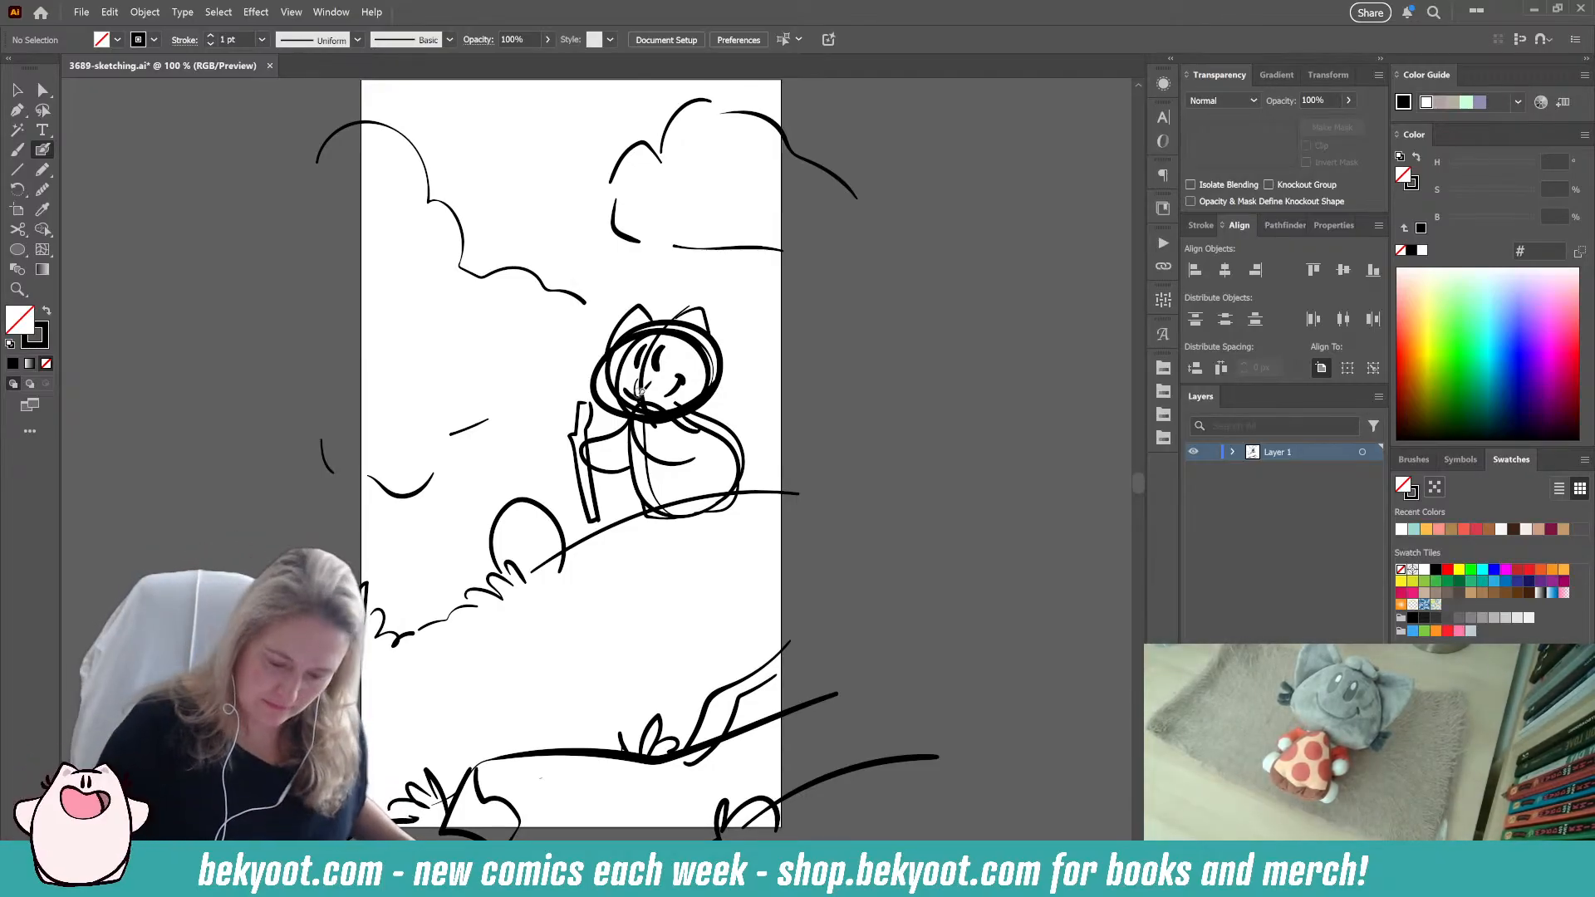
left_click_drag(911, 510, 901, 557)
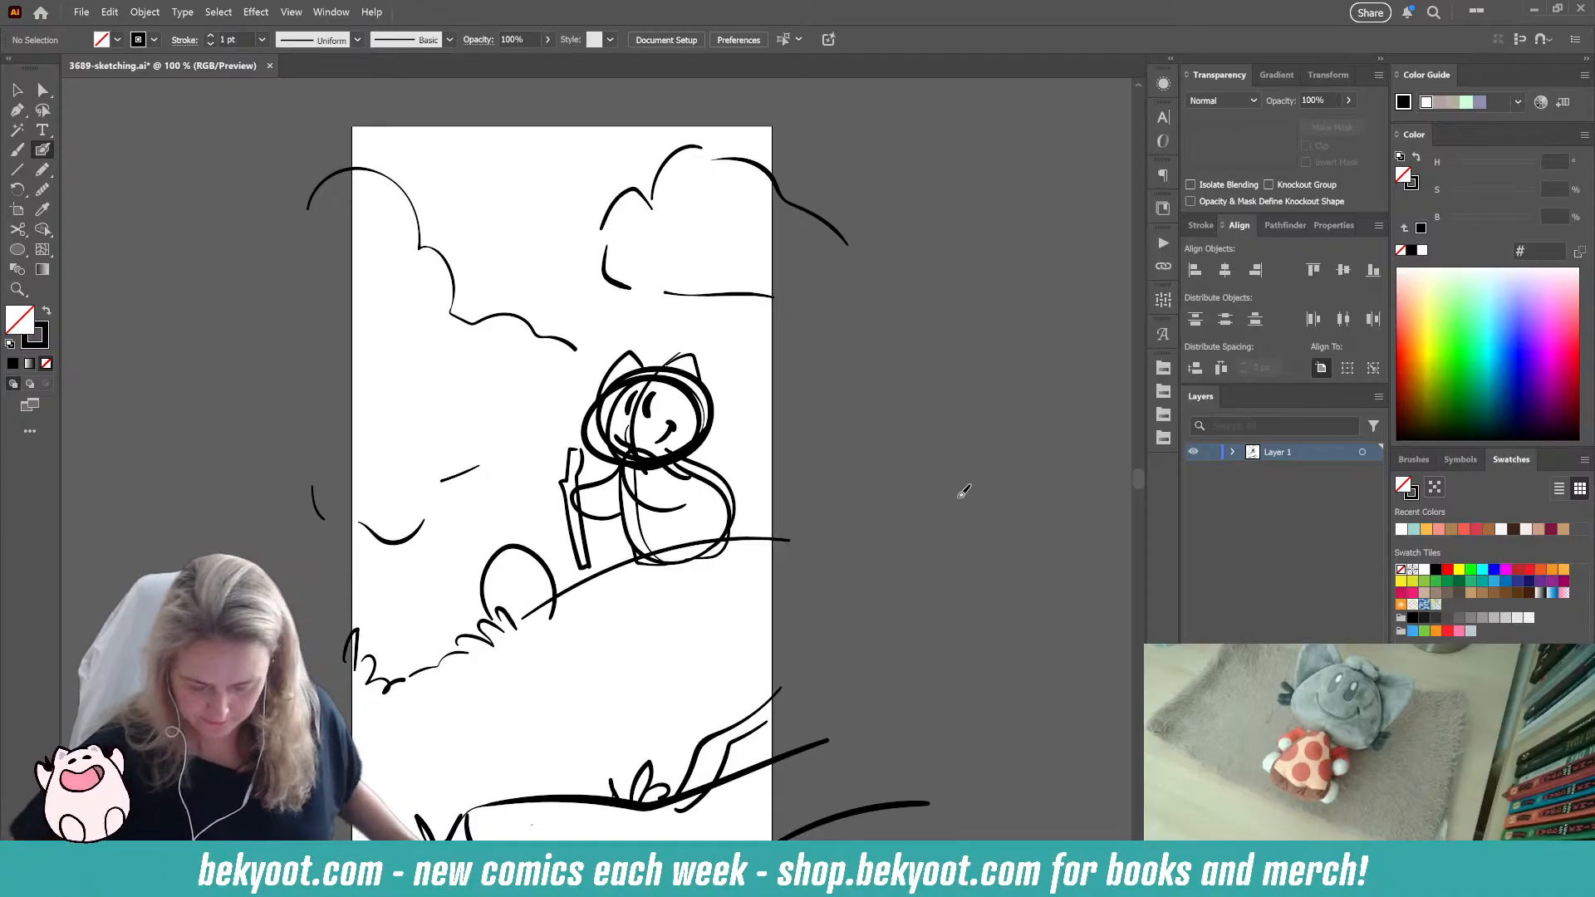
Step: Group the entire sketch and set the group's opacity to 30%
key("ctrl+minus")
left_click(17, 89)
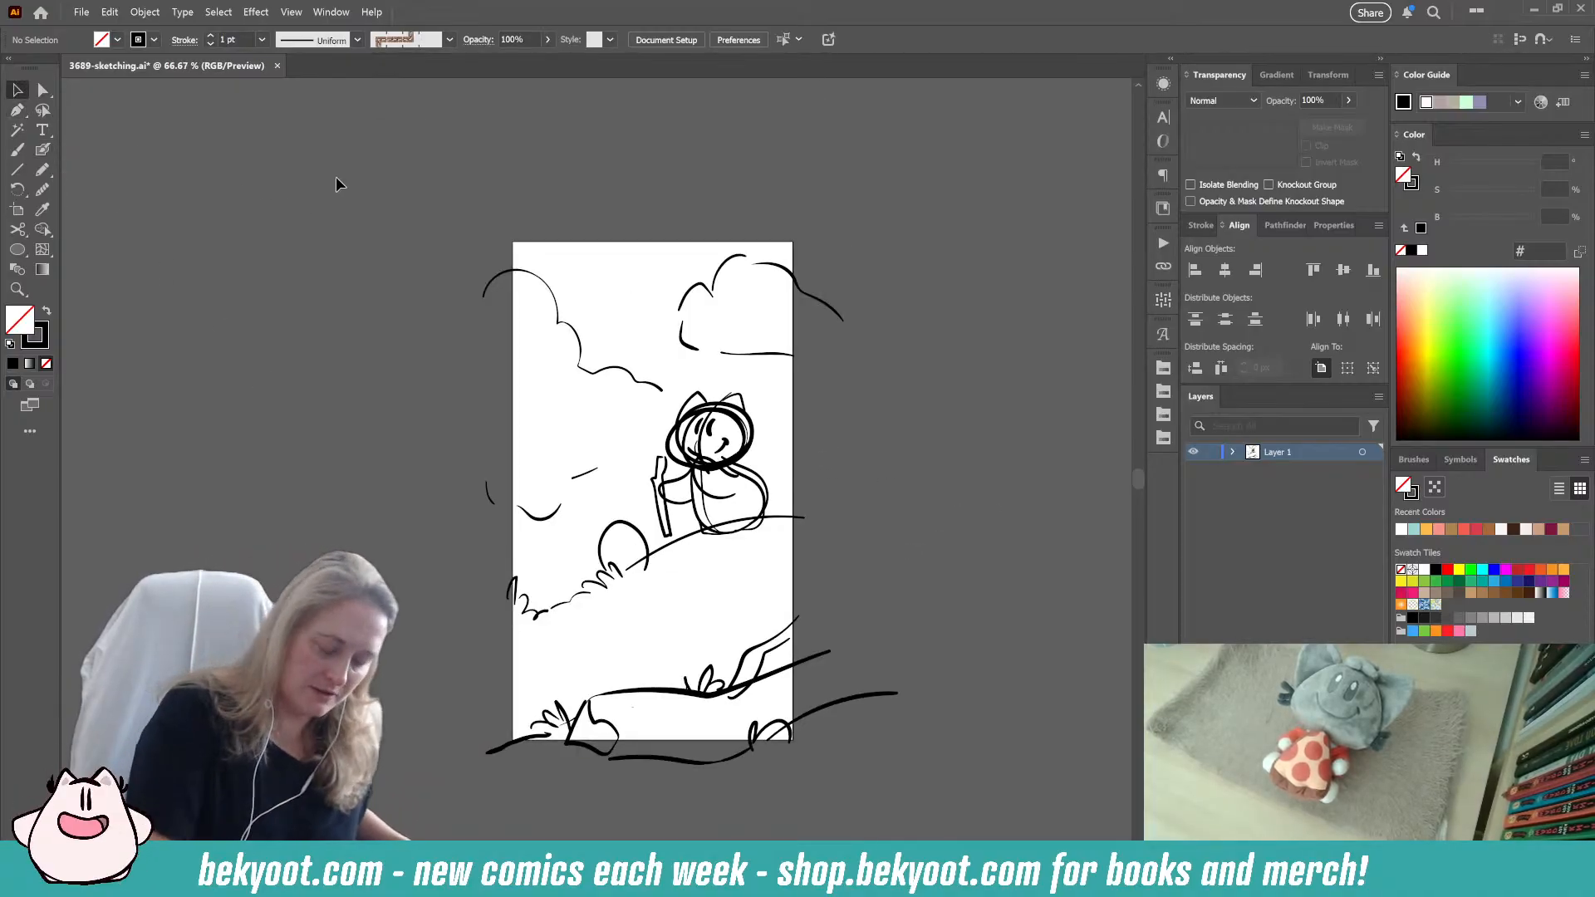
key("ctrl+a")
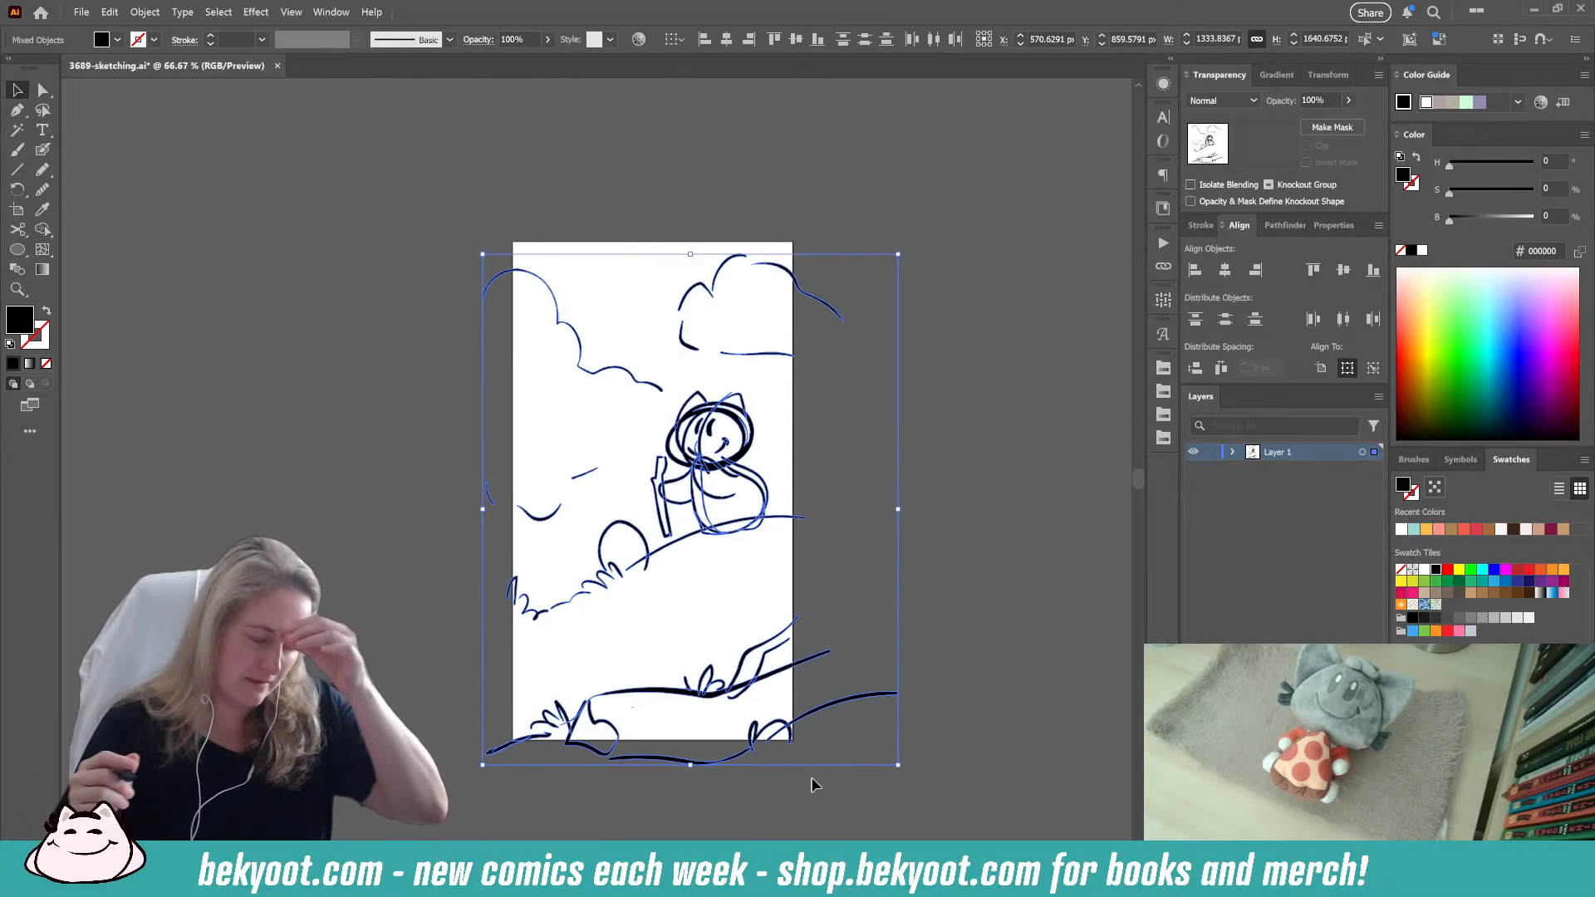
key("ctrl+g")
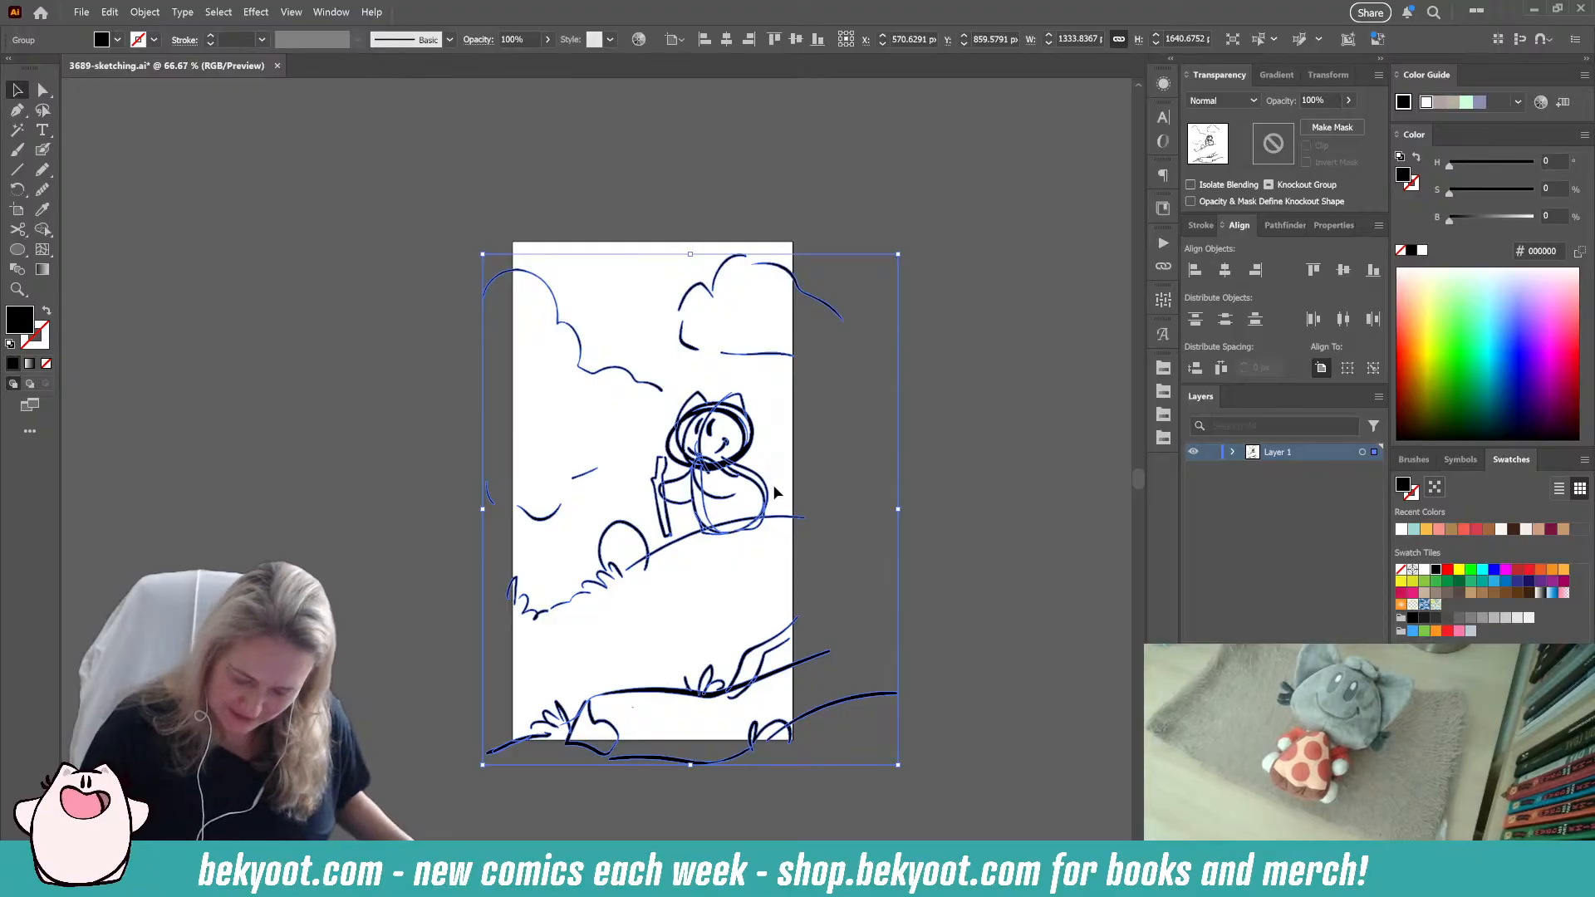
left_click(1282, 102)
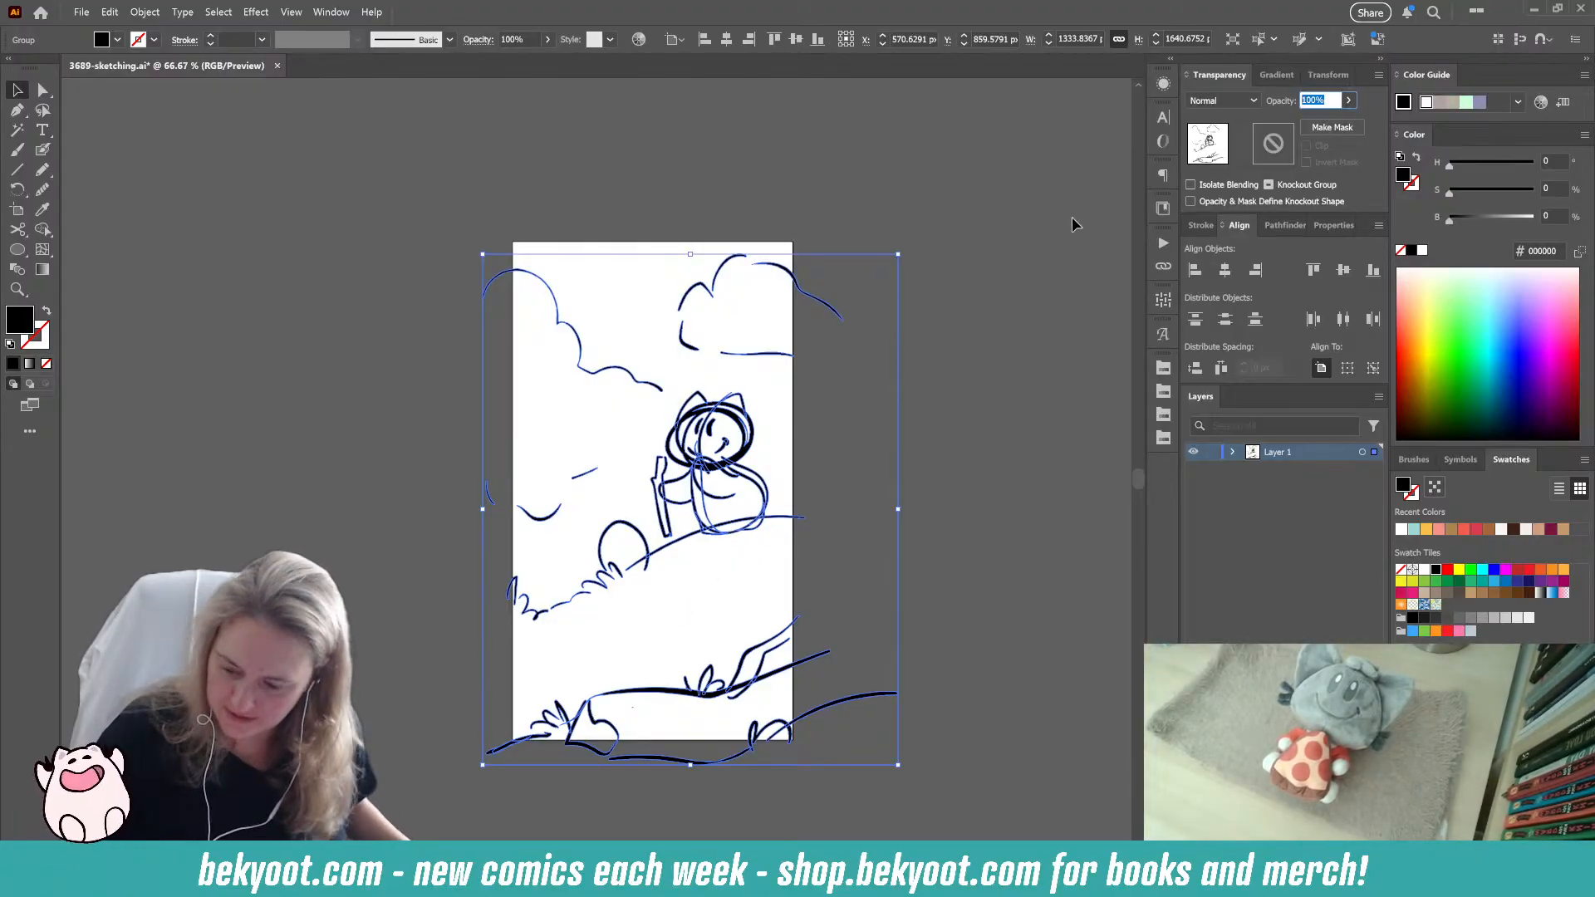
type("30")
key("Return")
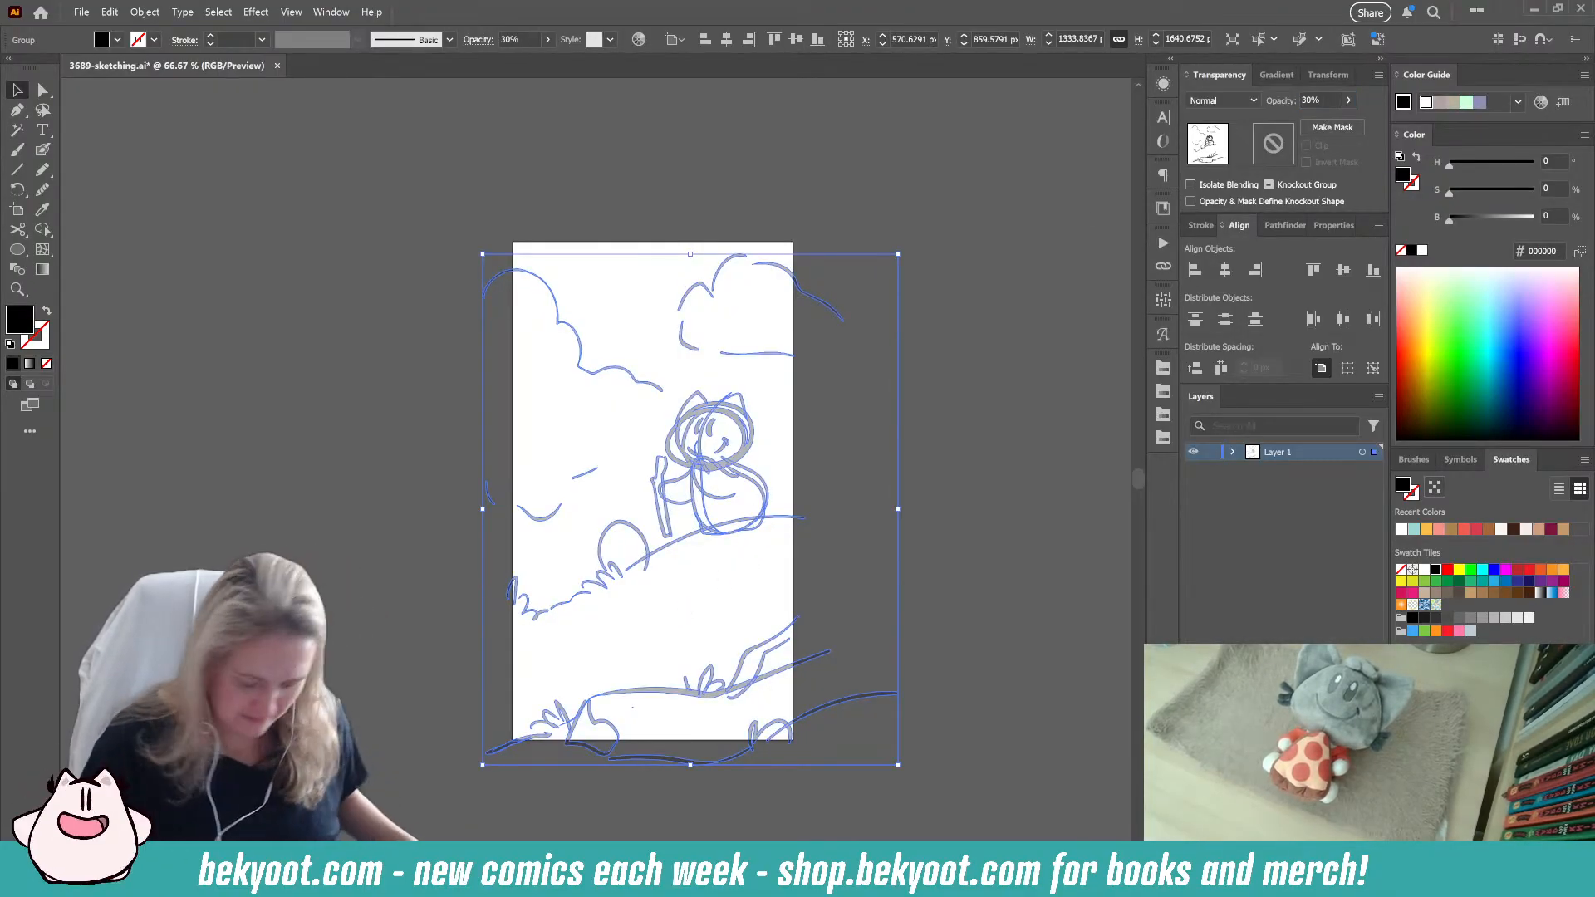
left_click(946, 488)
scroll(712, 534, "up", 2)
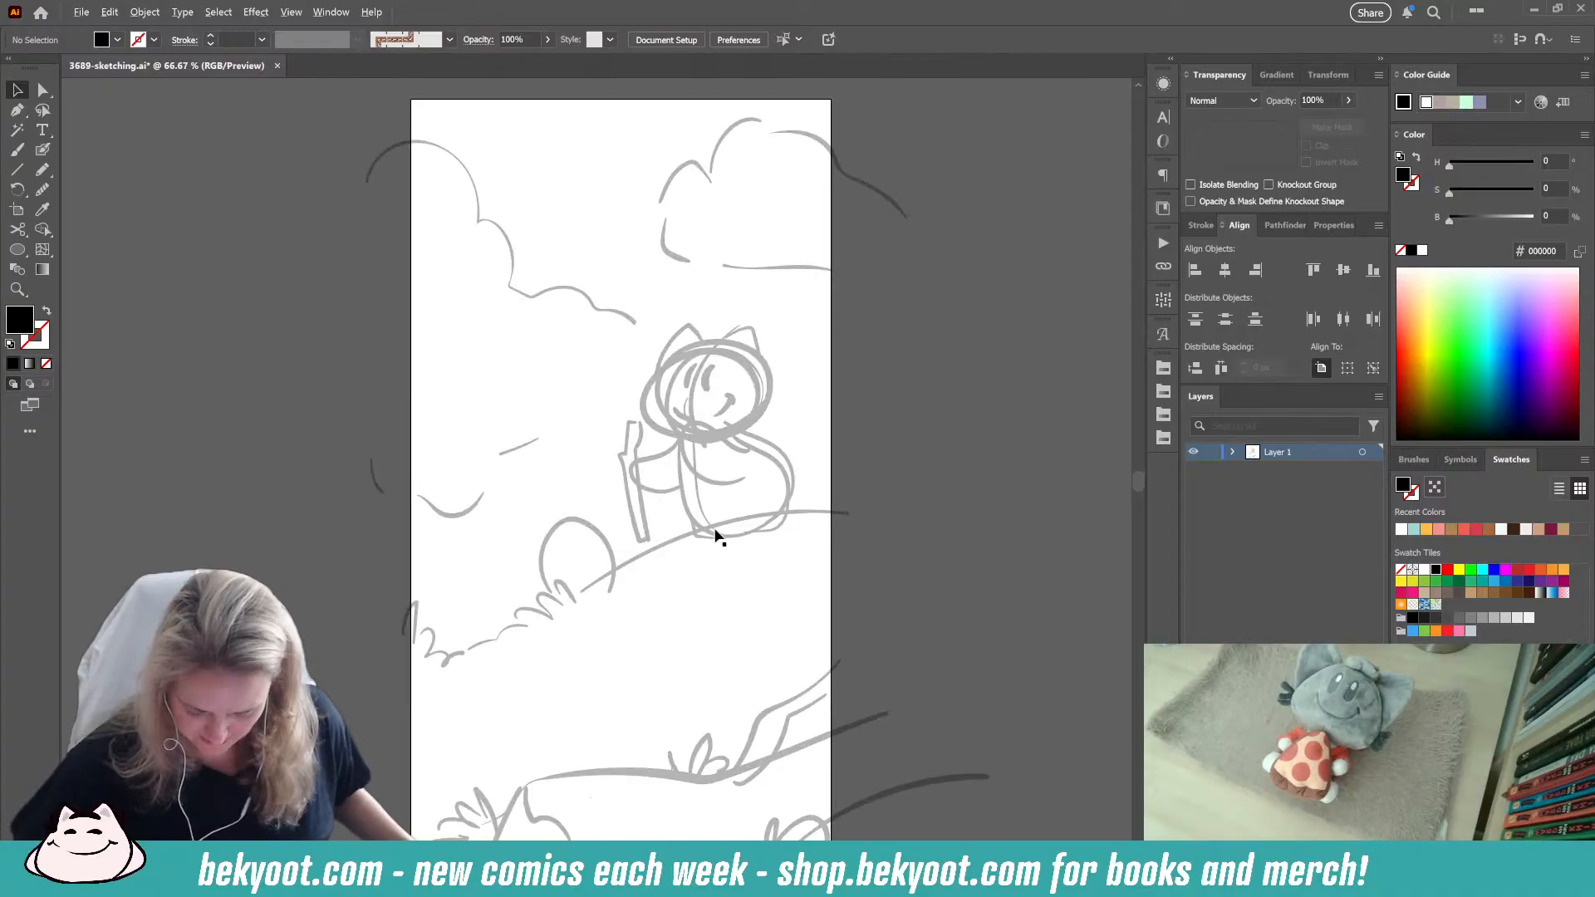
Step: Draw a closed dome-shaped head outline about 231 px wide and 196 px high over the sketched cat head with the Blob Brush
left_click_drag(594, 476, 561, 461)
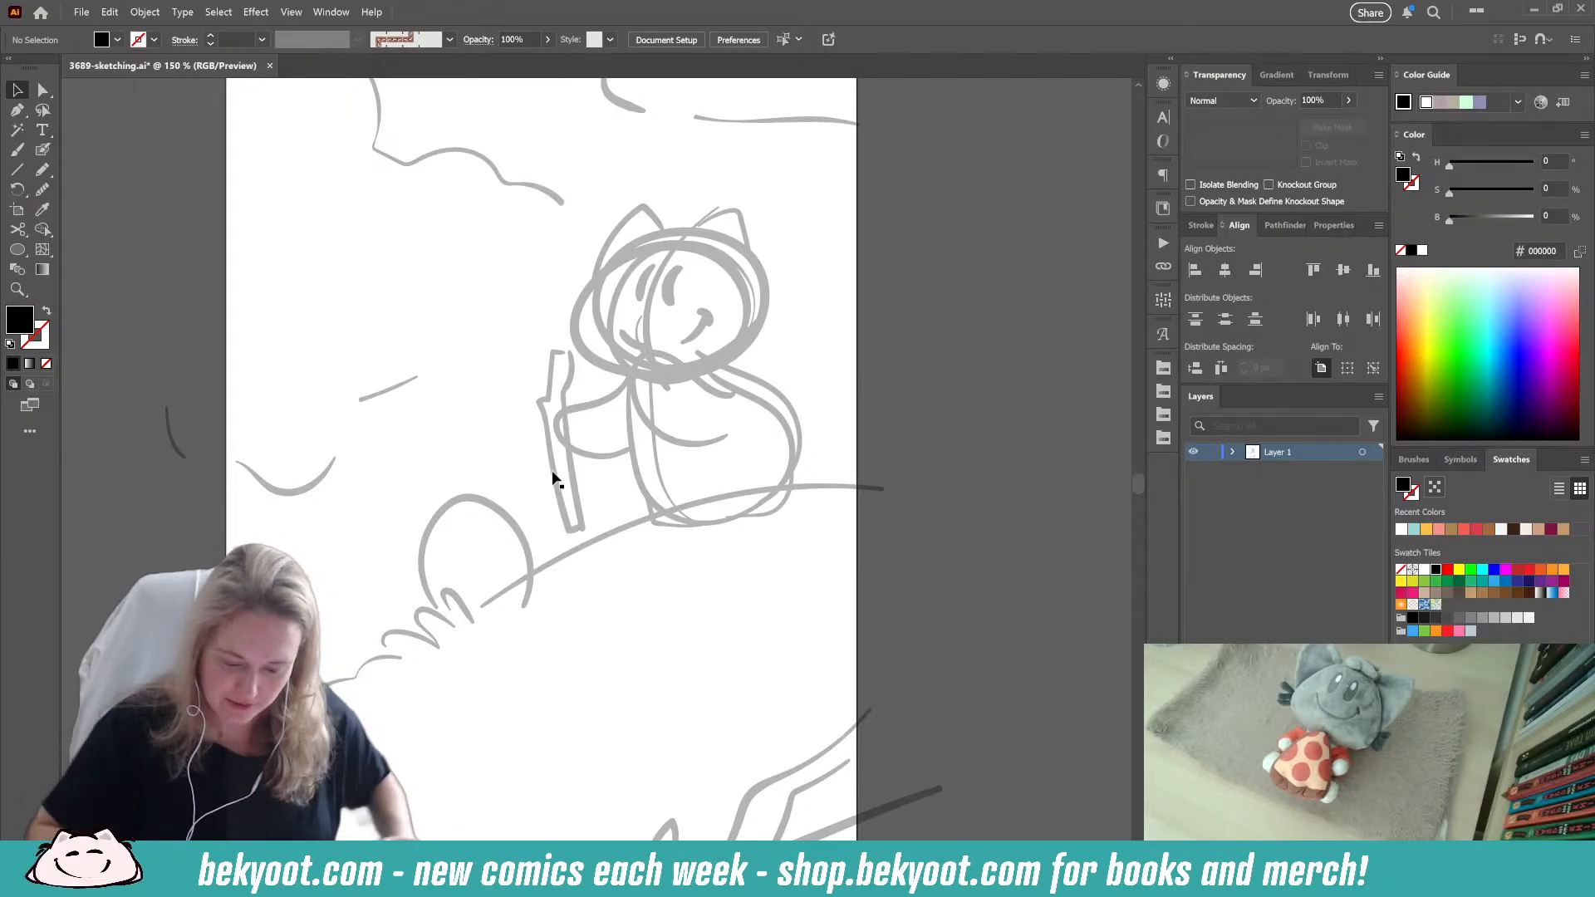
left_click(42, 150)
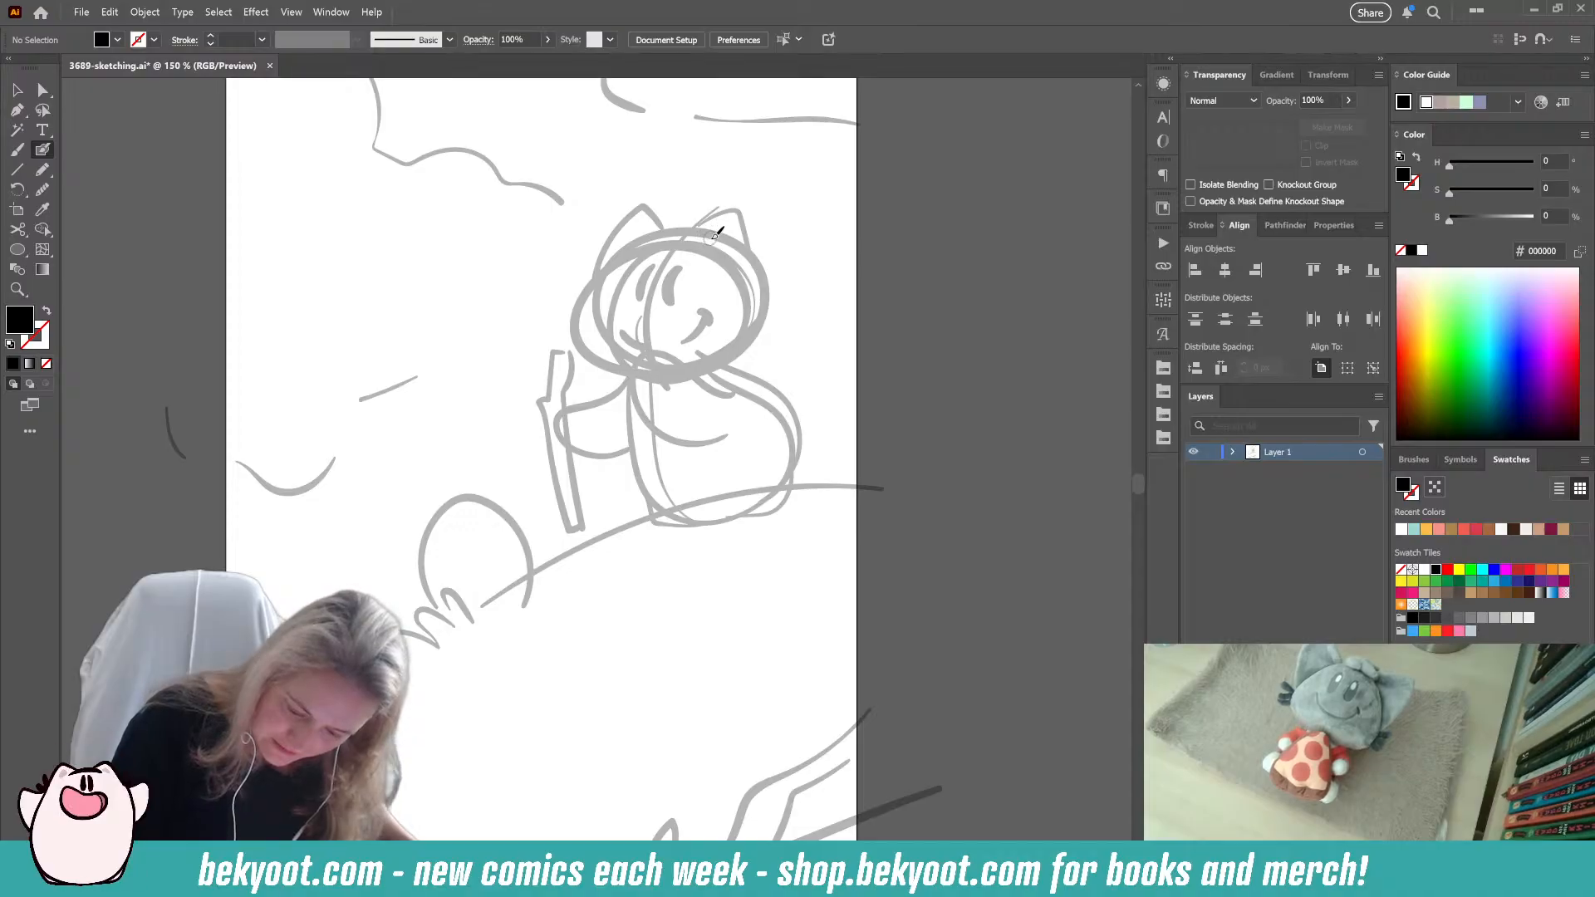
mouse_move(710, 239)
left_mouse_down()
mouse_move(663, 235)
mouse_move(615, 276)
mouse_move(587, 336)
mouse_move(642, 361)
mouse_move(740, 347)
mouse_move(721, 241)
mouse_move(666, 243)
left_mouse_up()
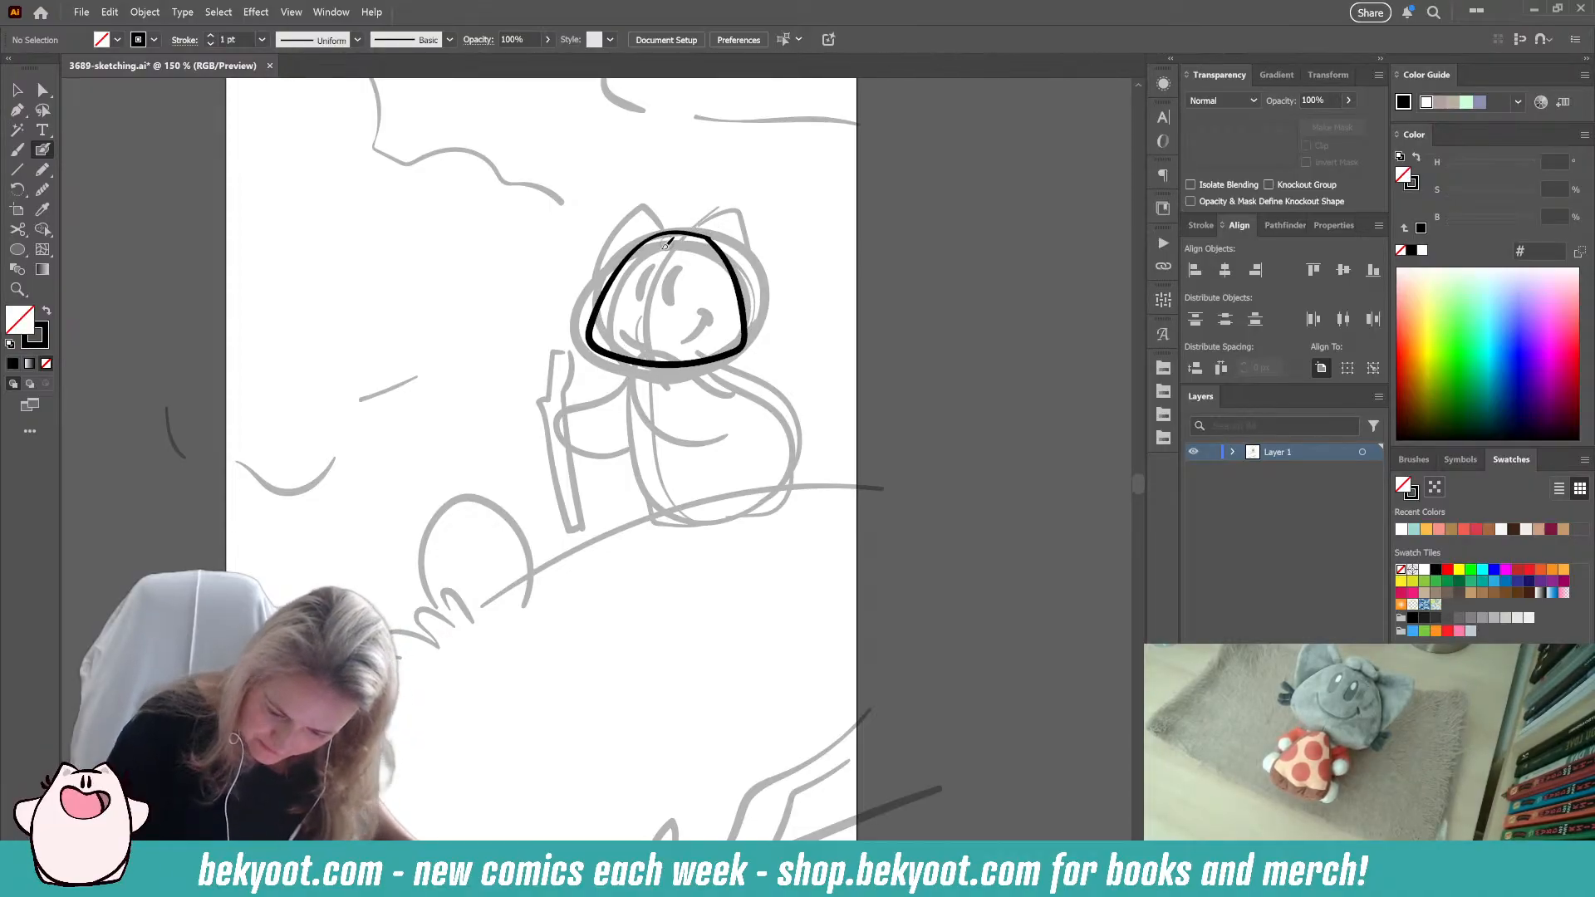
Step: Select the new head outline and smooth the corner at its upper right curve with the Smooth tool
left_click(738, 287, "ctrl")
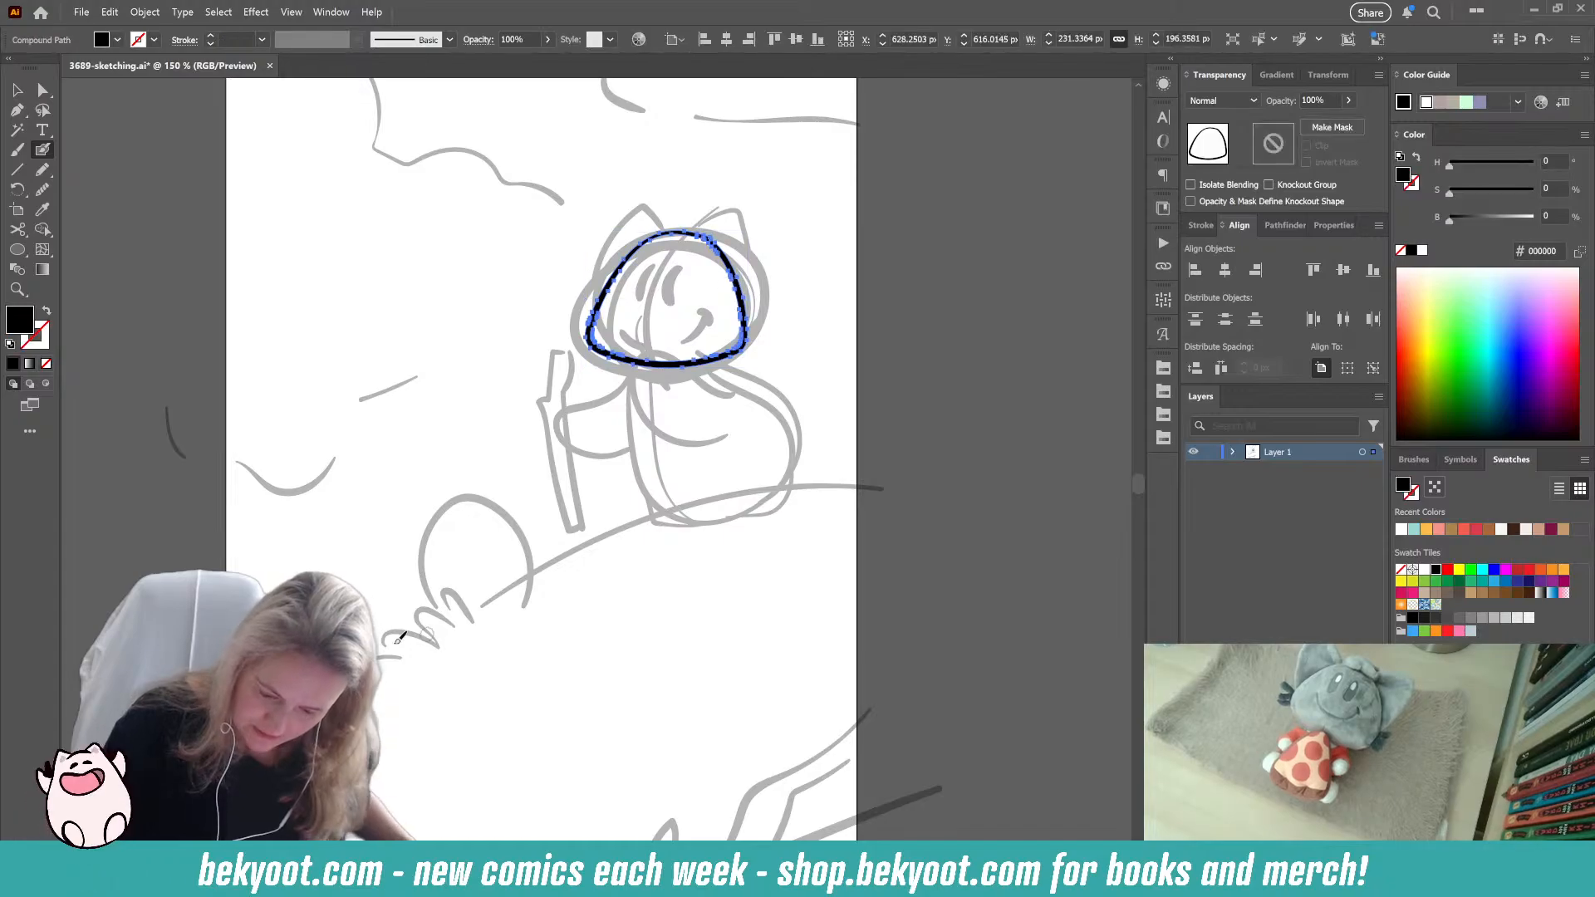
key("ctrl+alt+m")
left_click(766, 142)
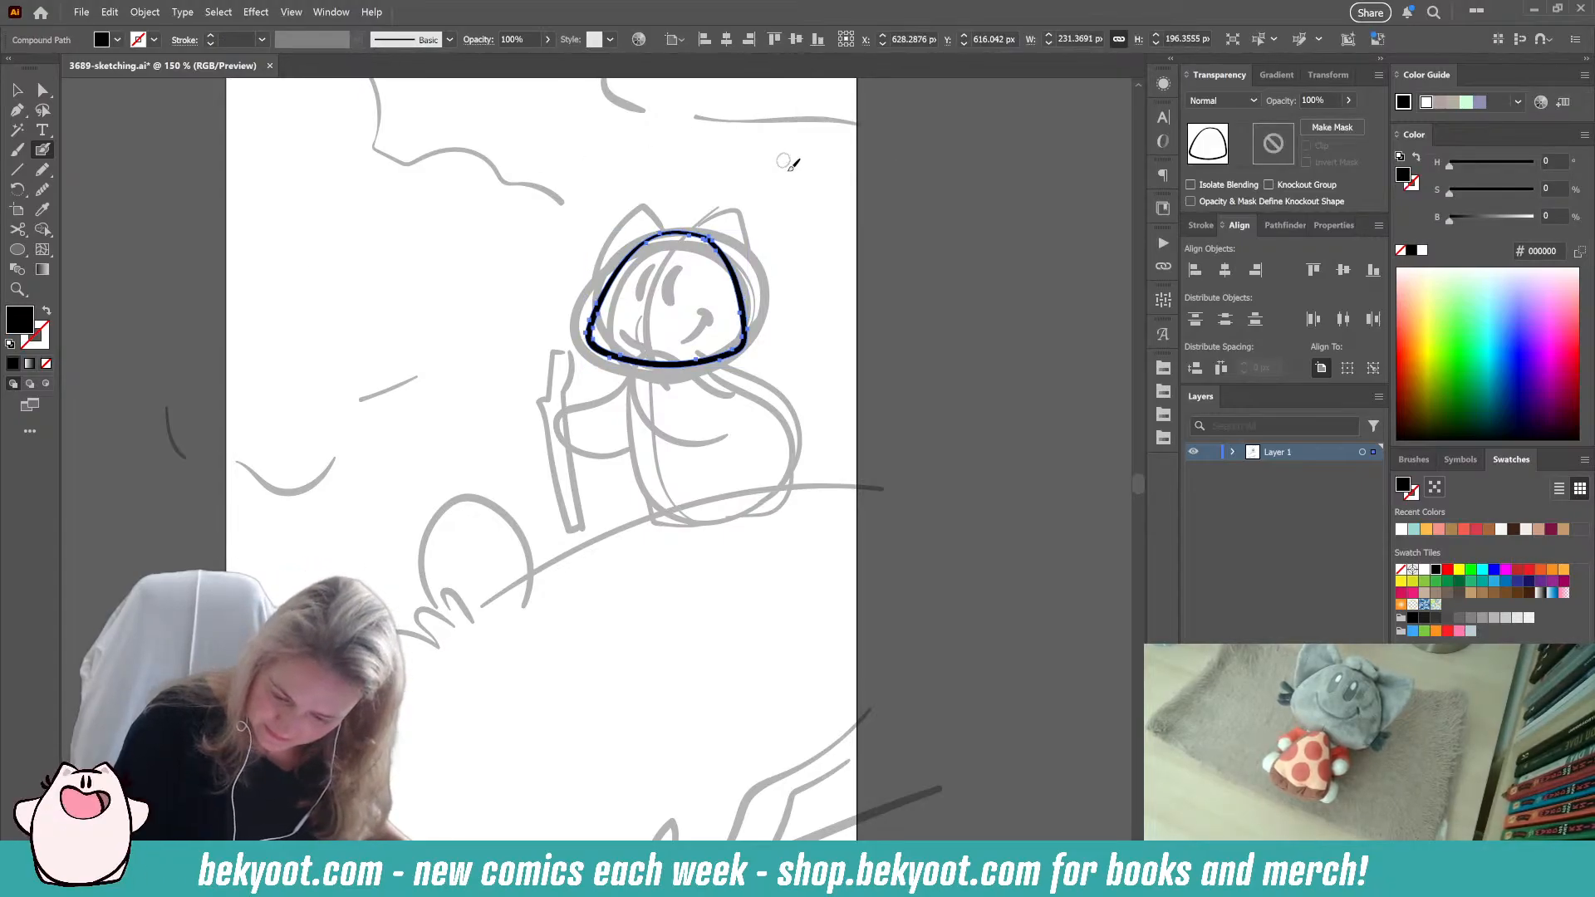
left_click(43, 189)
left_click_drag(699, 238, 719, 249)
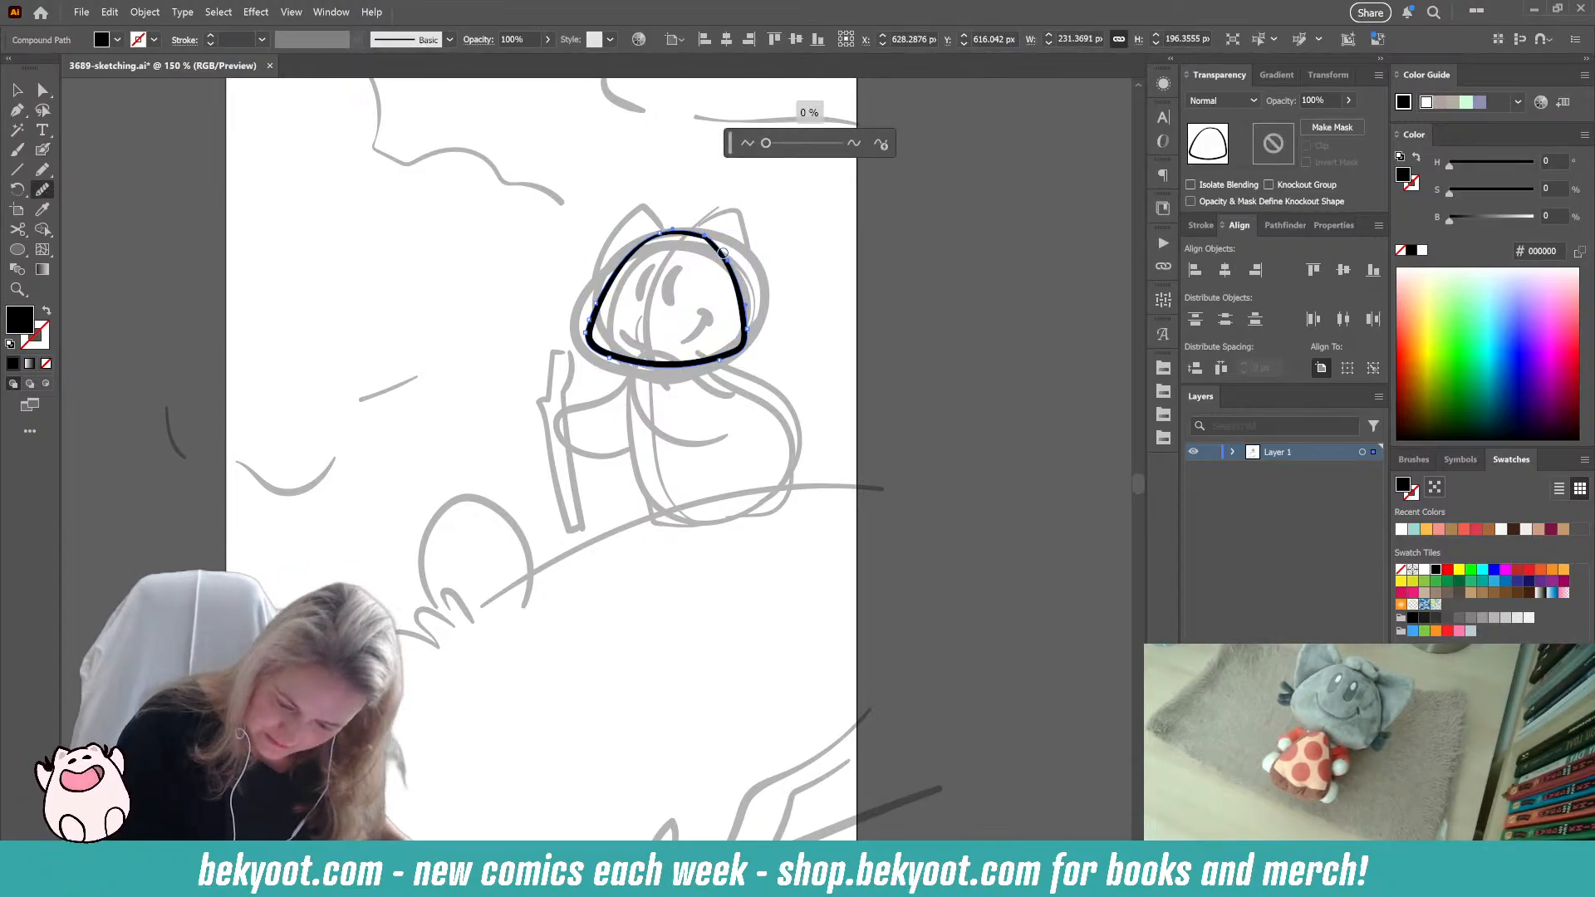
left_click(871, 223, "ctrl")
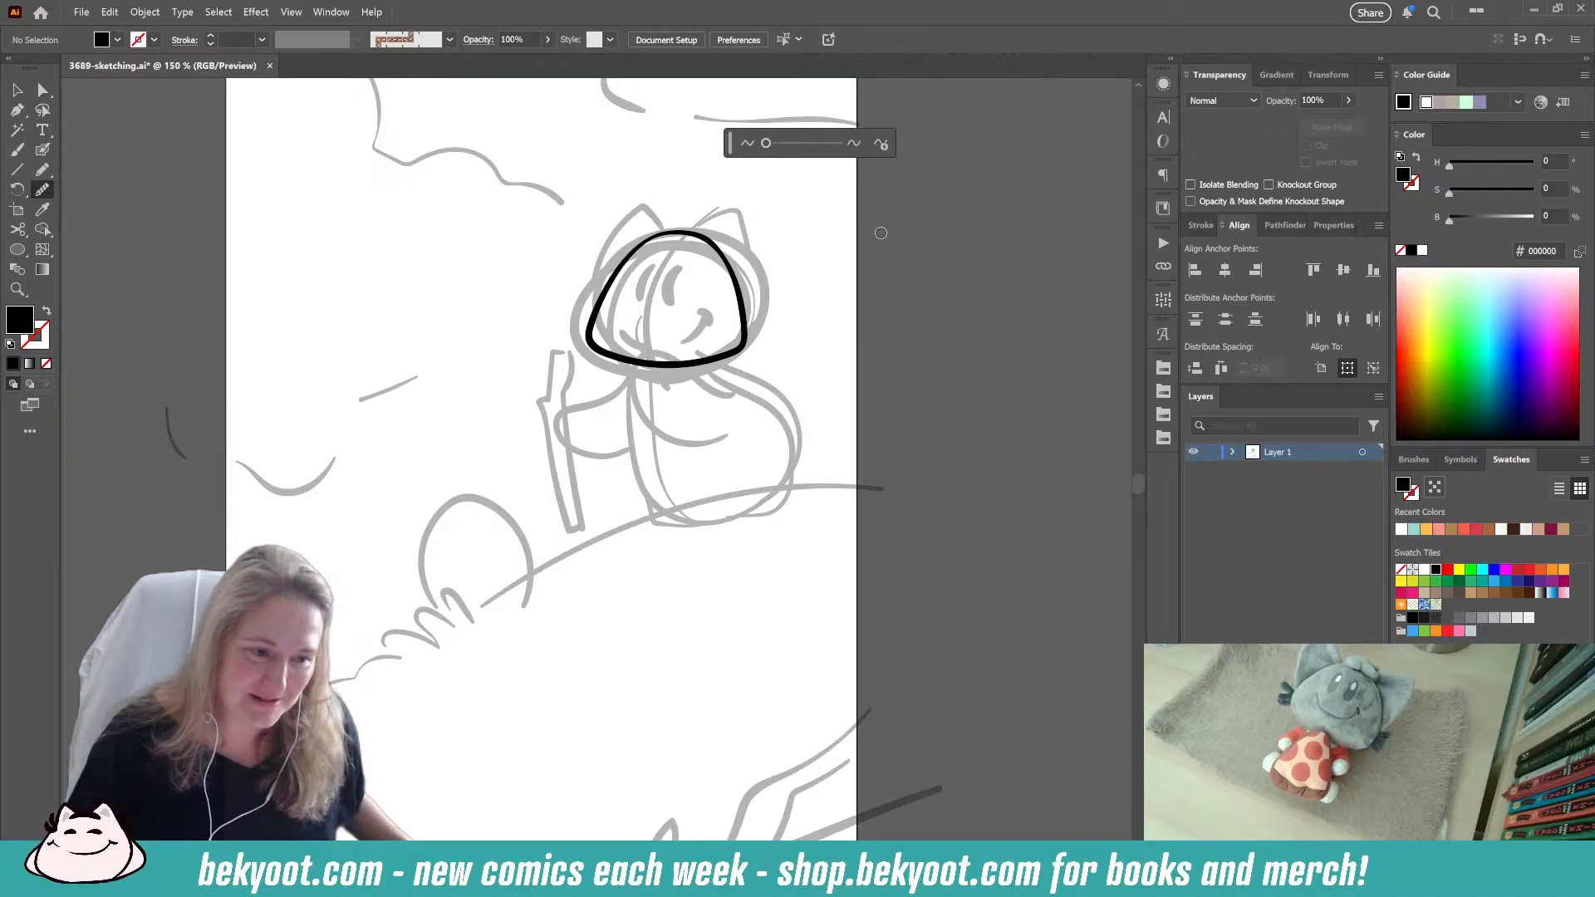
Step: Draw a curved vertical line about 265 px tall through the head, from above the crown to below the chin, with the Blob Brush
key("shift+b")
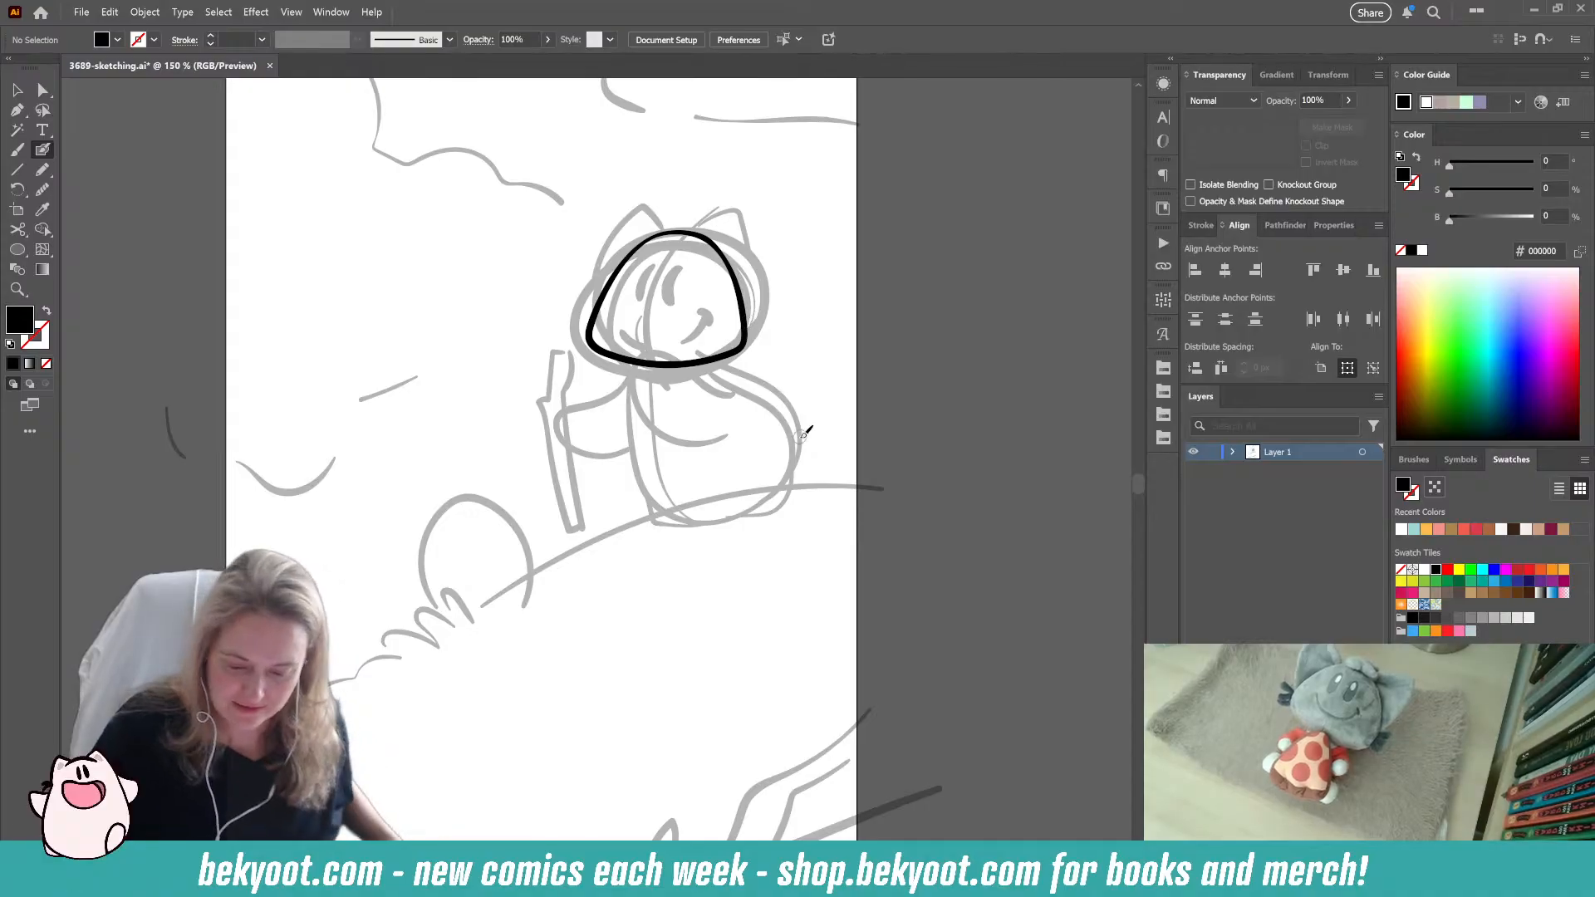
left_click_drag(690, 206, 660, 390)
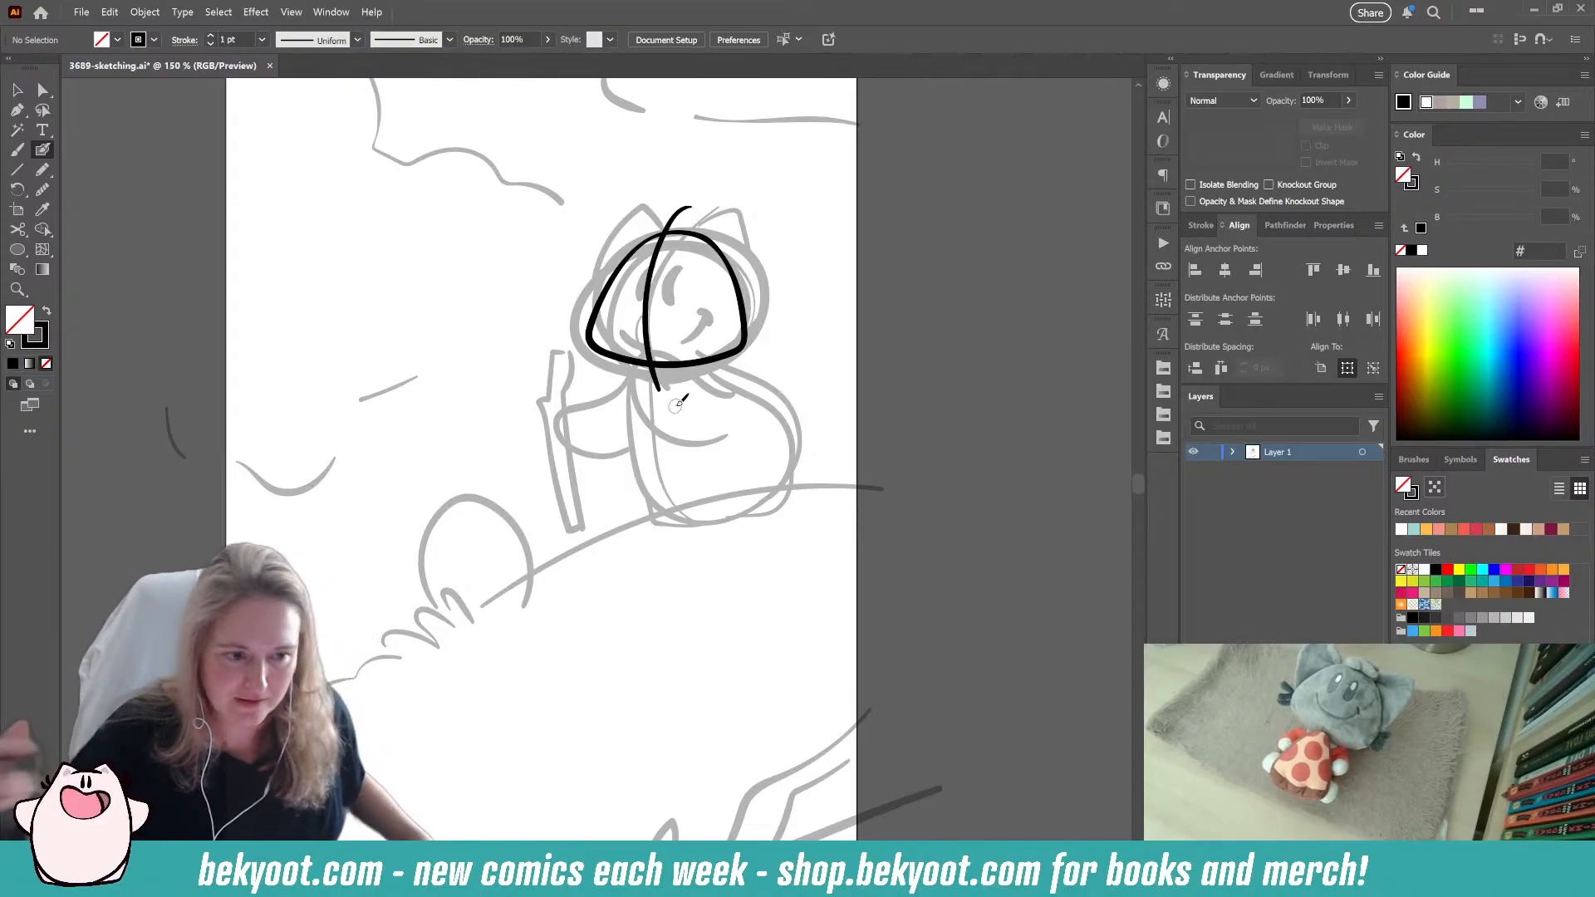
scroll(942, 316, "up", 1)
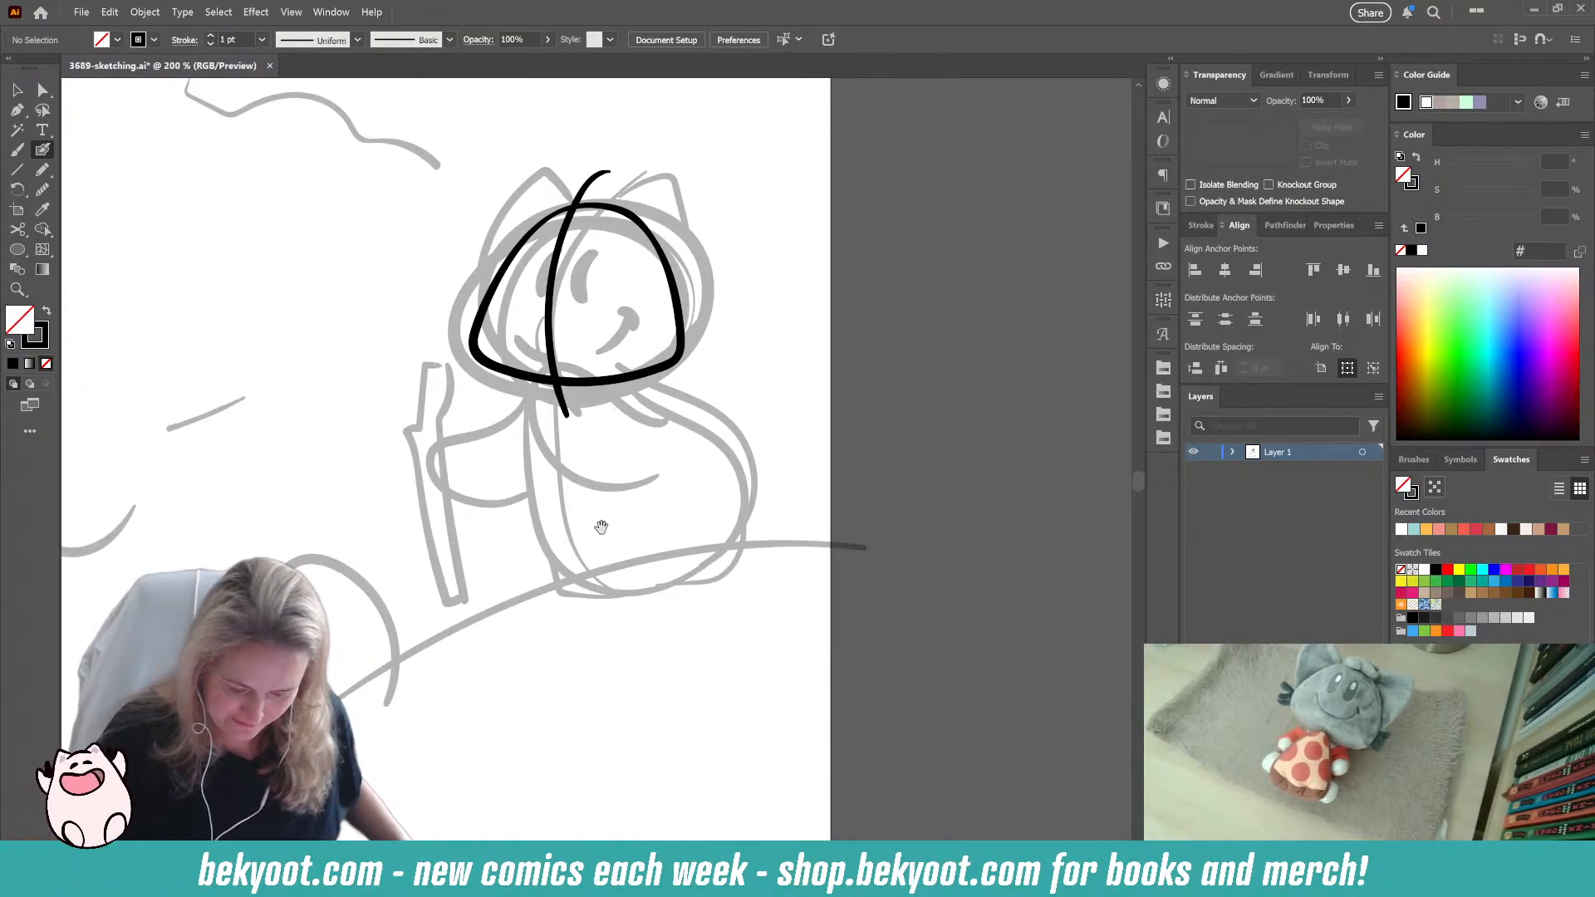
left_click_drag(601, 527, 627, 658)
Step: Group the head outline with its curved vertical line and enter the group's isolation mode
key("ctrl+a")
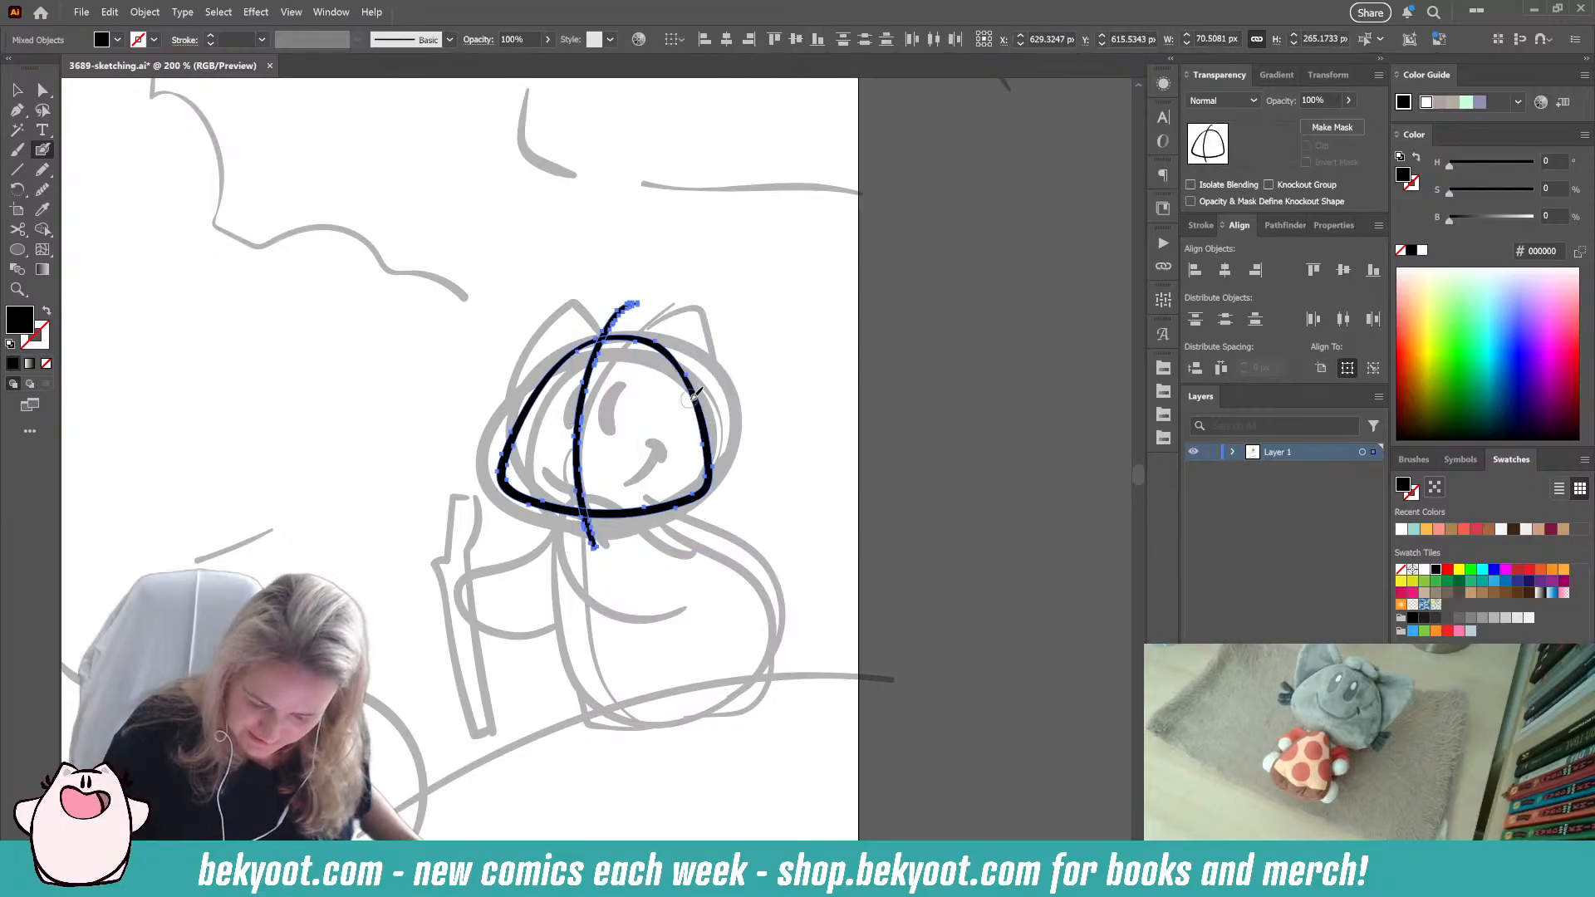
key("ctrl+g")
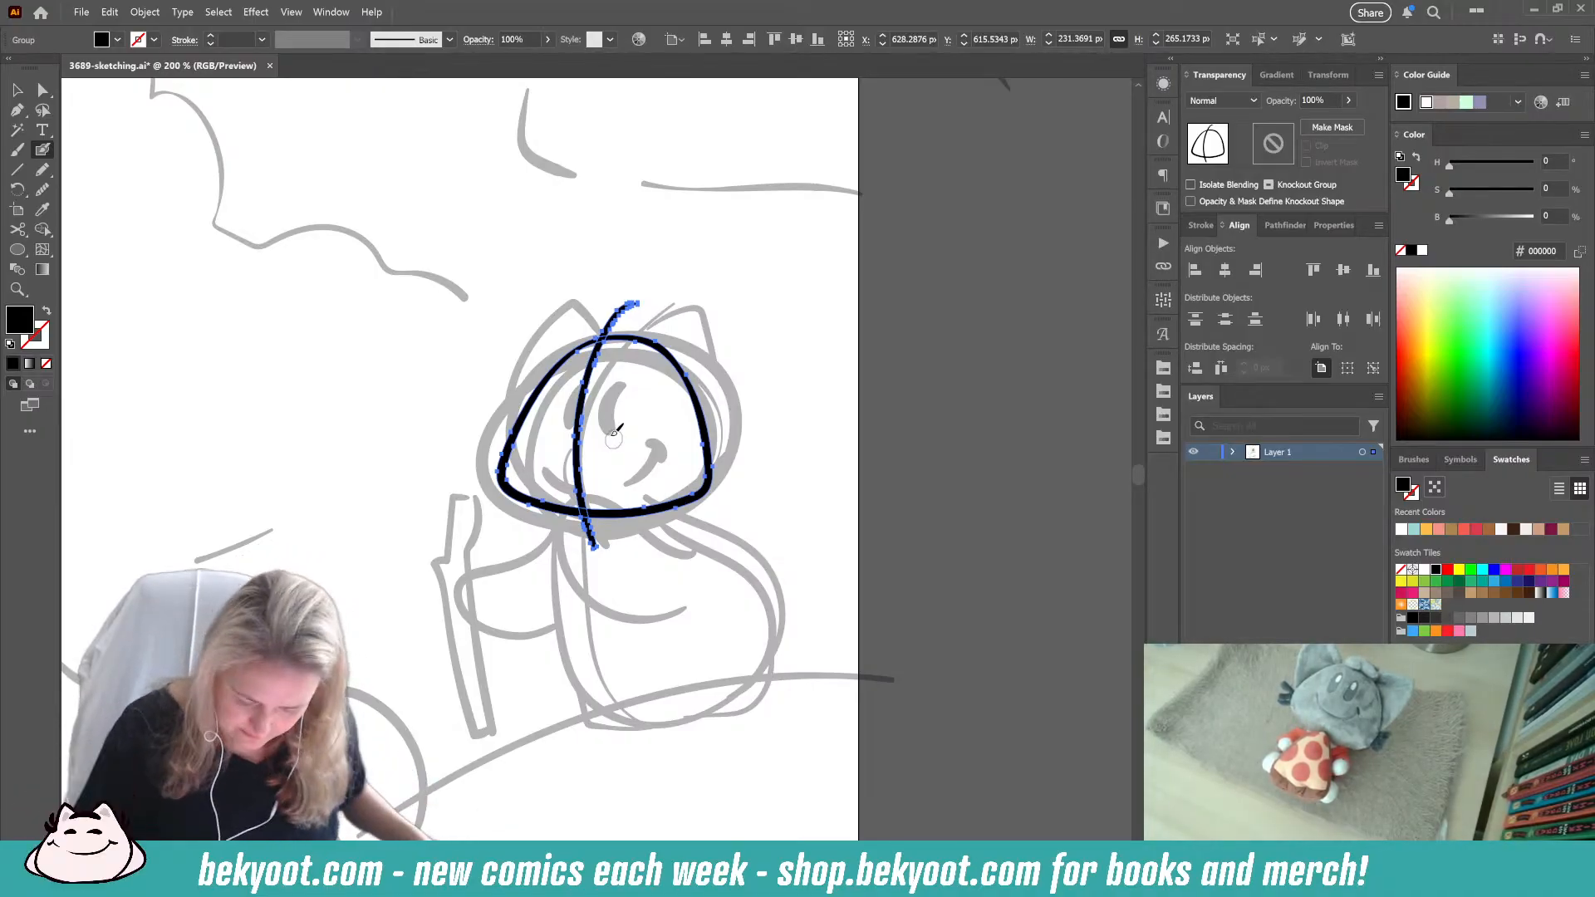
key("ctrl")
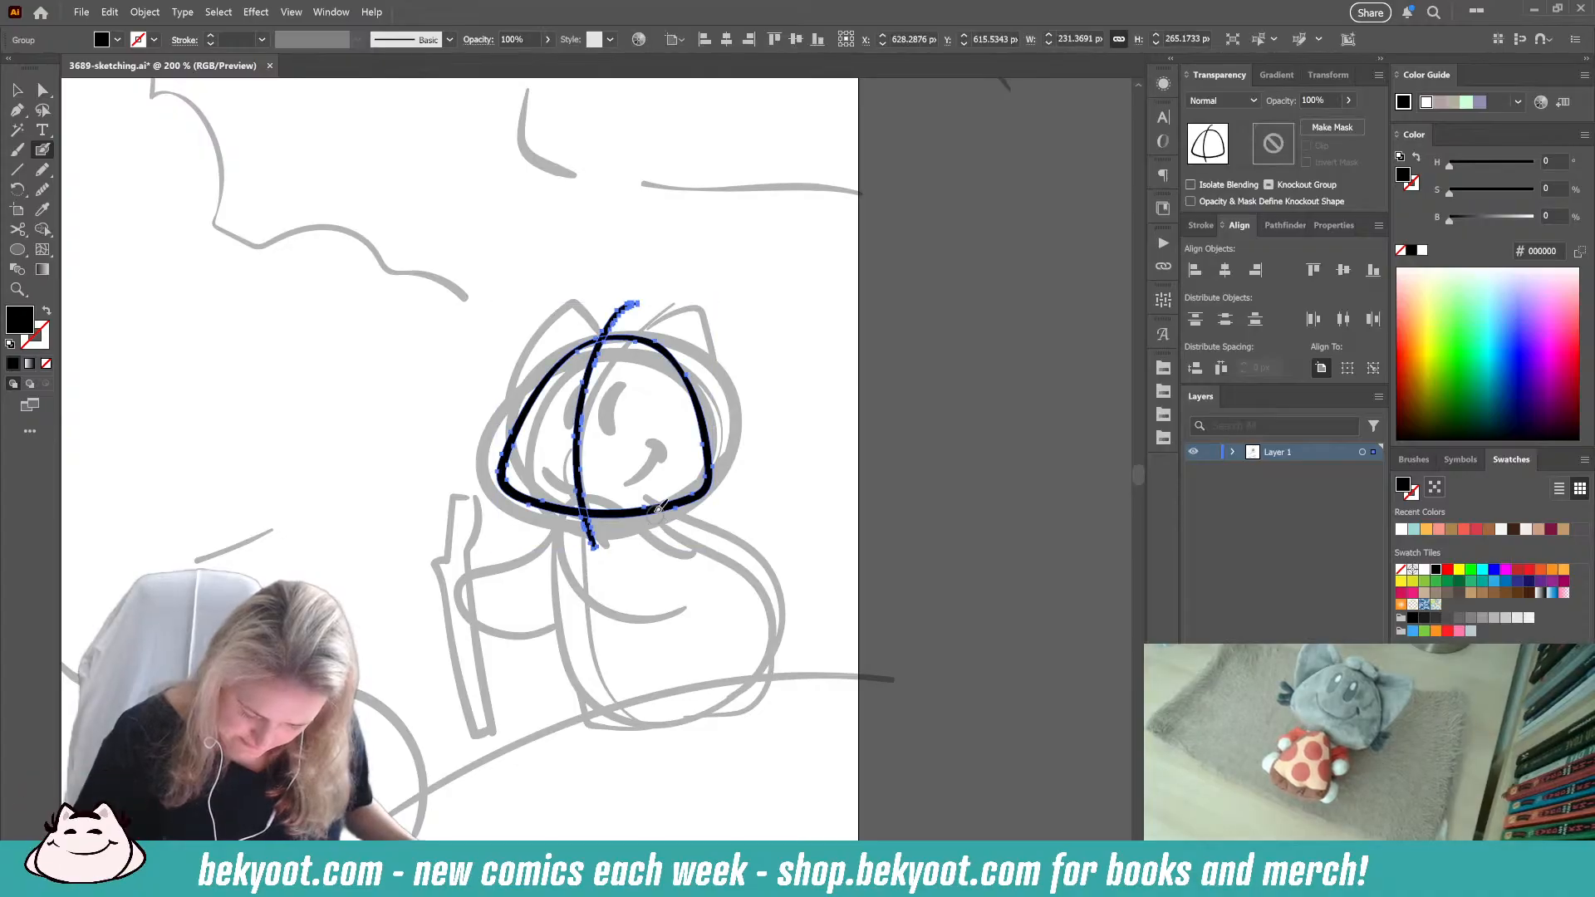
double_click(655, 517, "ctrl")
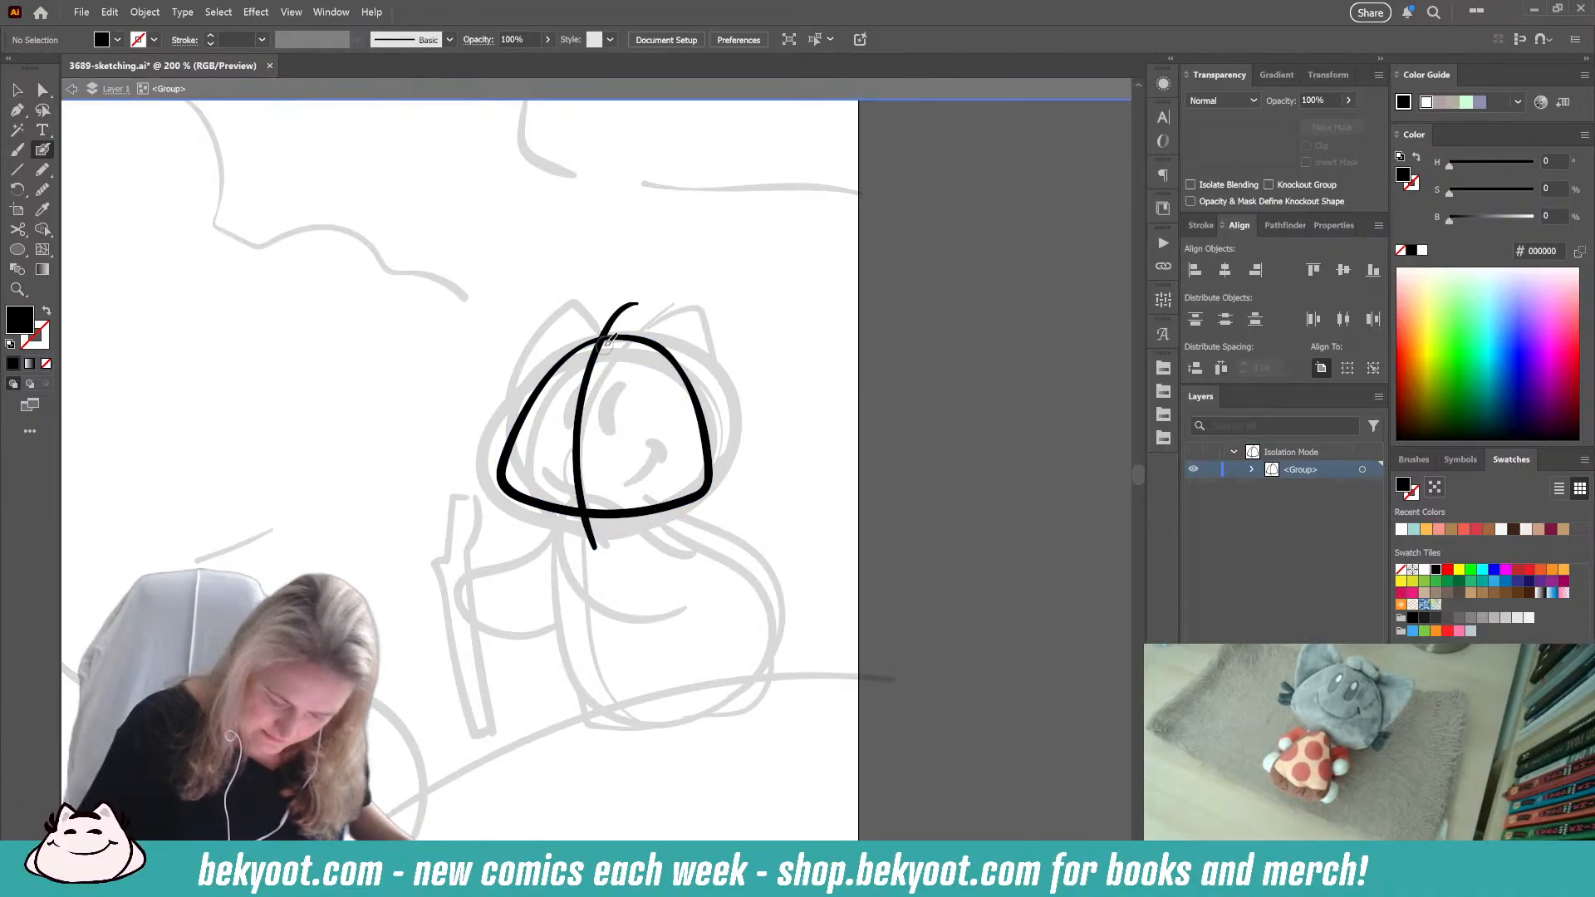
Step: Draw two tall pointed ears running from the crown to the head's lower corners, and nudge the left ear slightly down
mouse_move(602, 334)
left_mouse_down()
mouse_move(565, 302)
mouse_move(515, 386)
left_mouse_up()
key("ctrl+z")
mouse_move(604, 334)
left_mouse_down()
mouse_move(566, 294)
mouse_move(538, 322)
mouse_move(502, 461)
left_mouse_up()
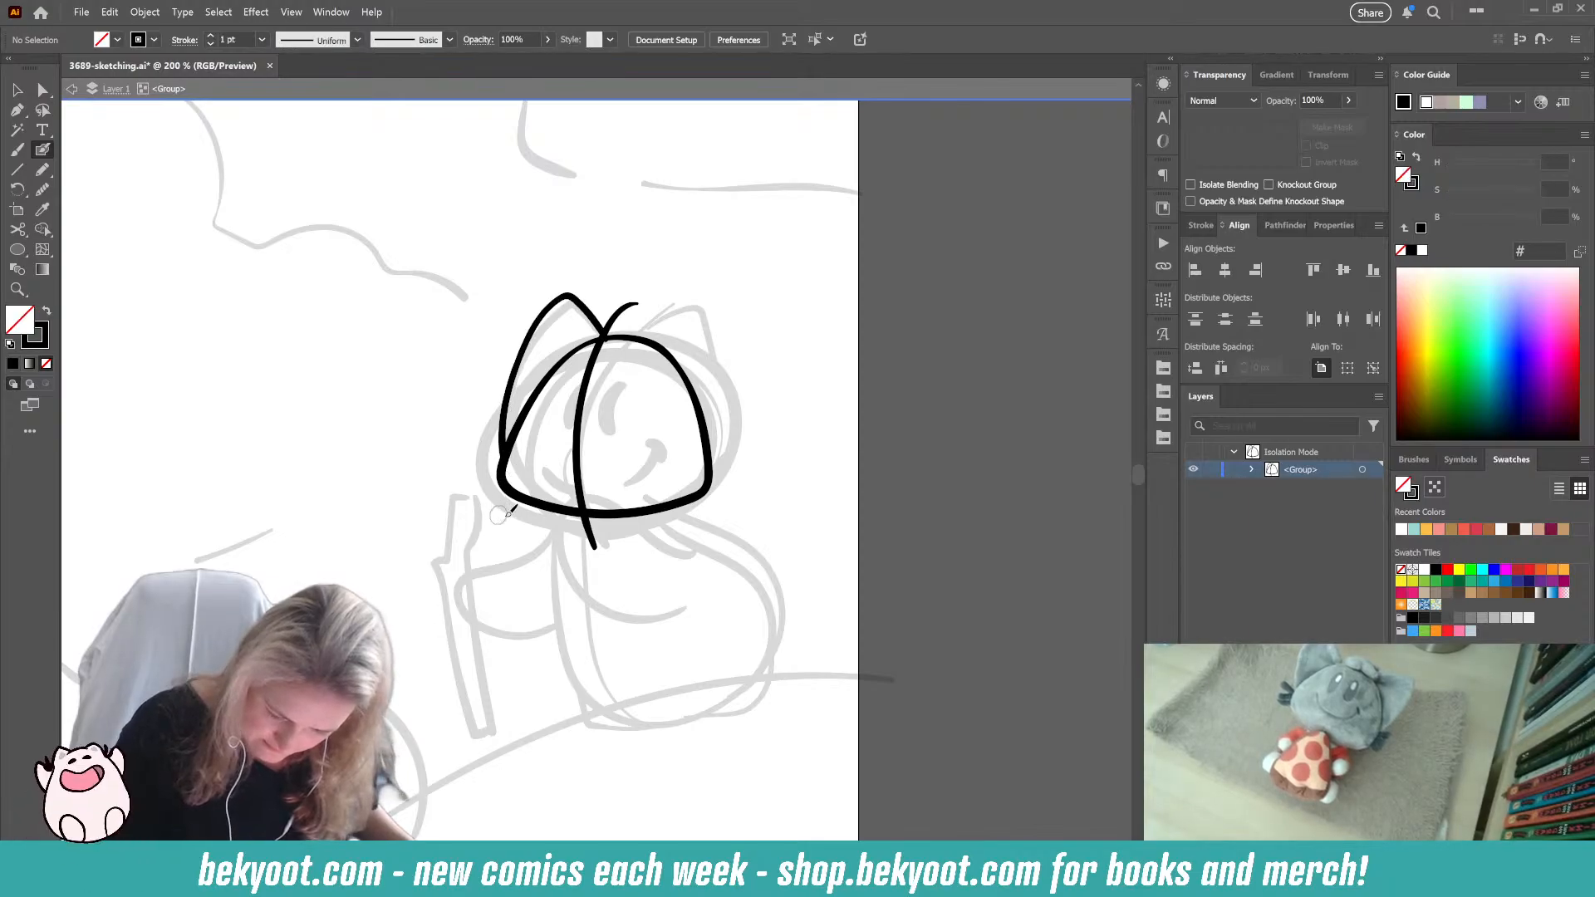
left_click(600, 332, "ctrl")
mouse_move(595, 326)
left_mouse_down()
mouse_move(706, 319)
mouse_move(725, 434)
mouse_move(674, 503)
left_mouse_up()
left_click(675, 327, "ctrl")
left_click(605, 333, "ctrl")
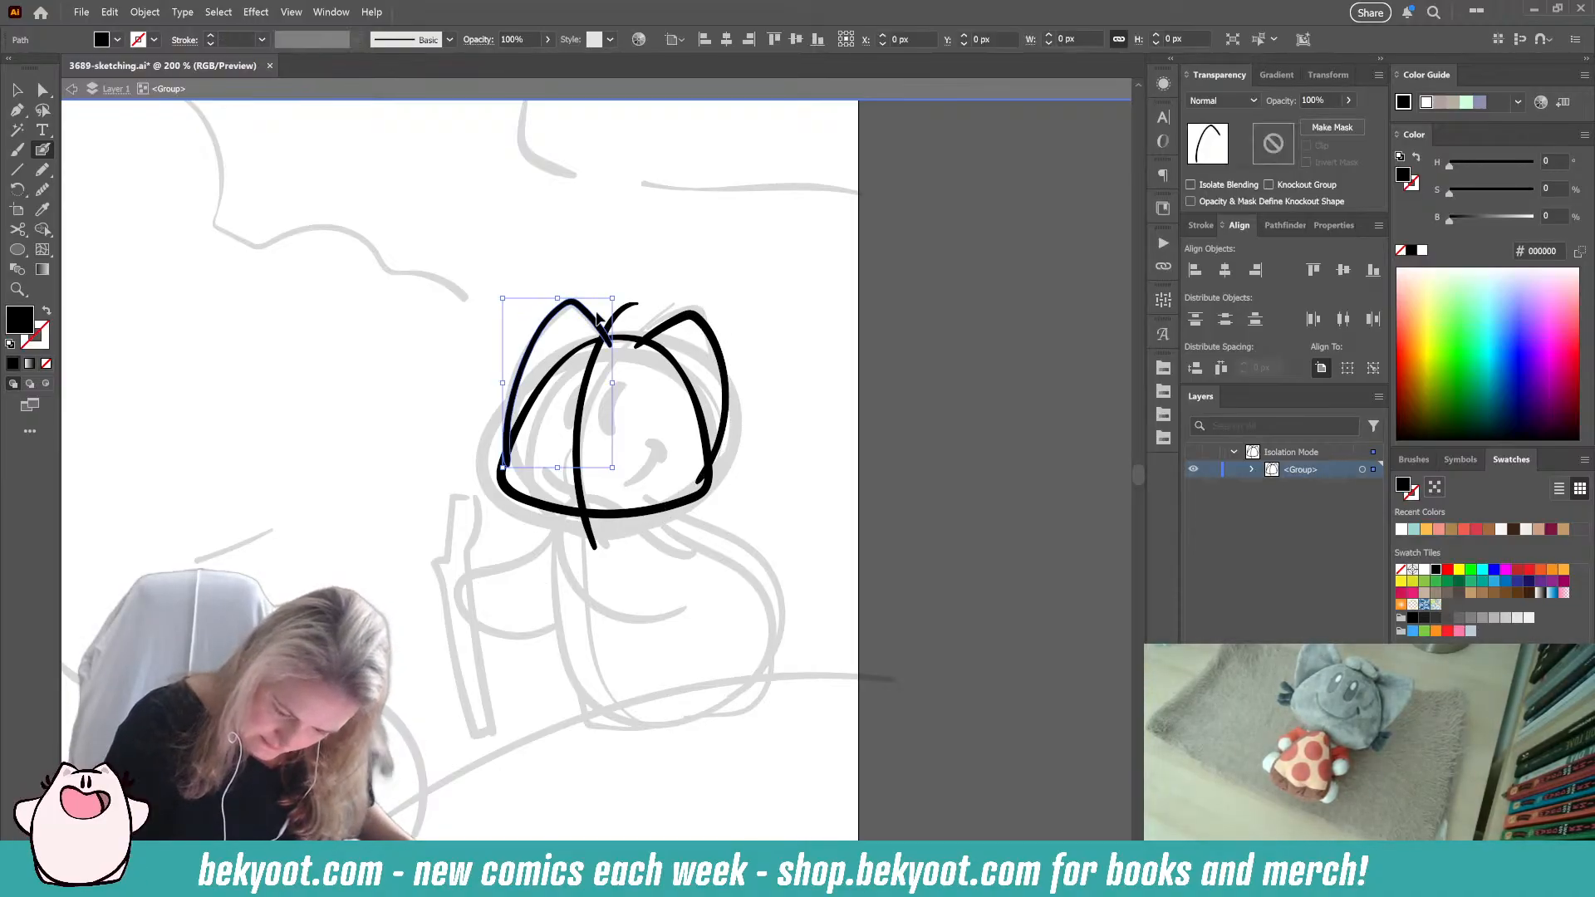
left_click(625, 277, "ctrl")
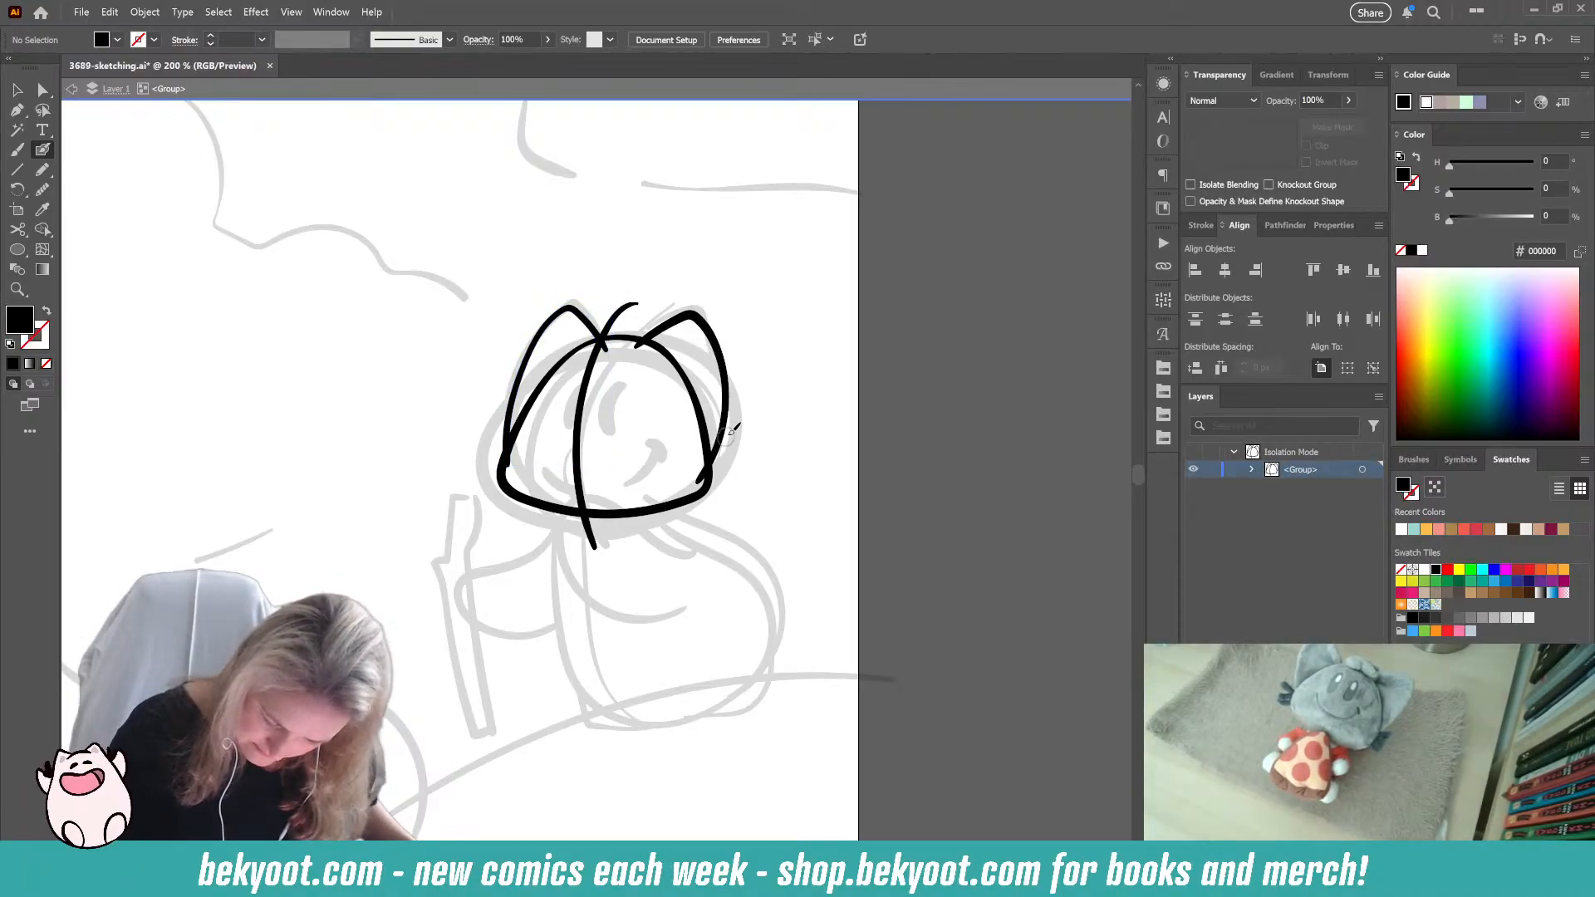
Step: Close the right ear's lower tip with a small loop and draw its inner edge, about 70 by 125 px, along the head outline
left_click_drag(727, 410, 696, 475)
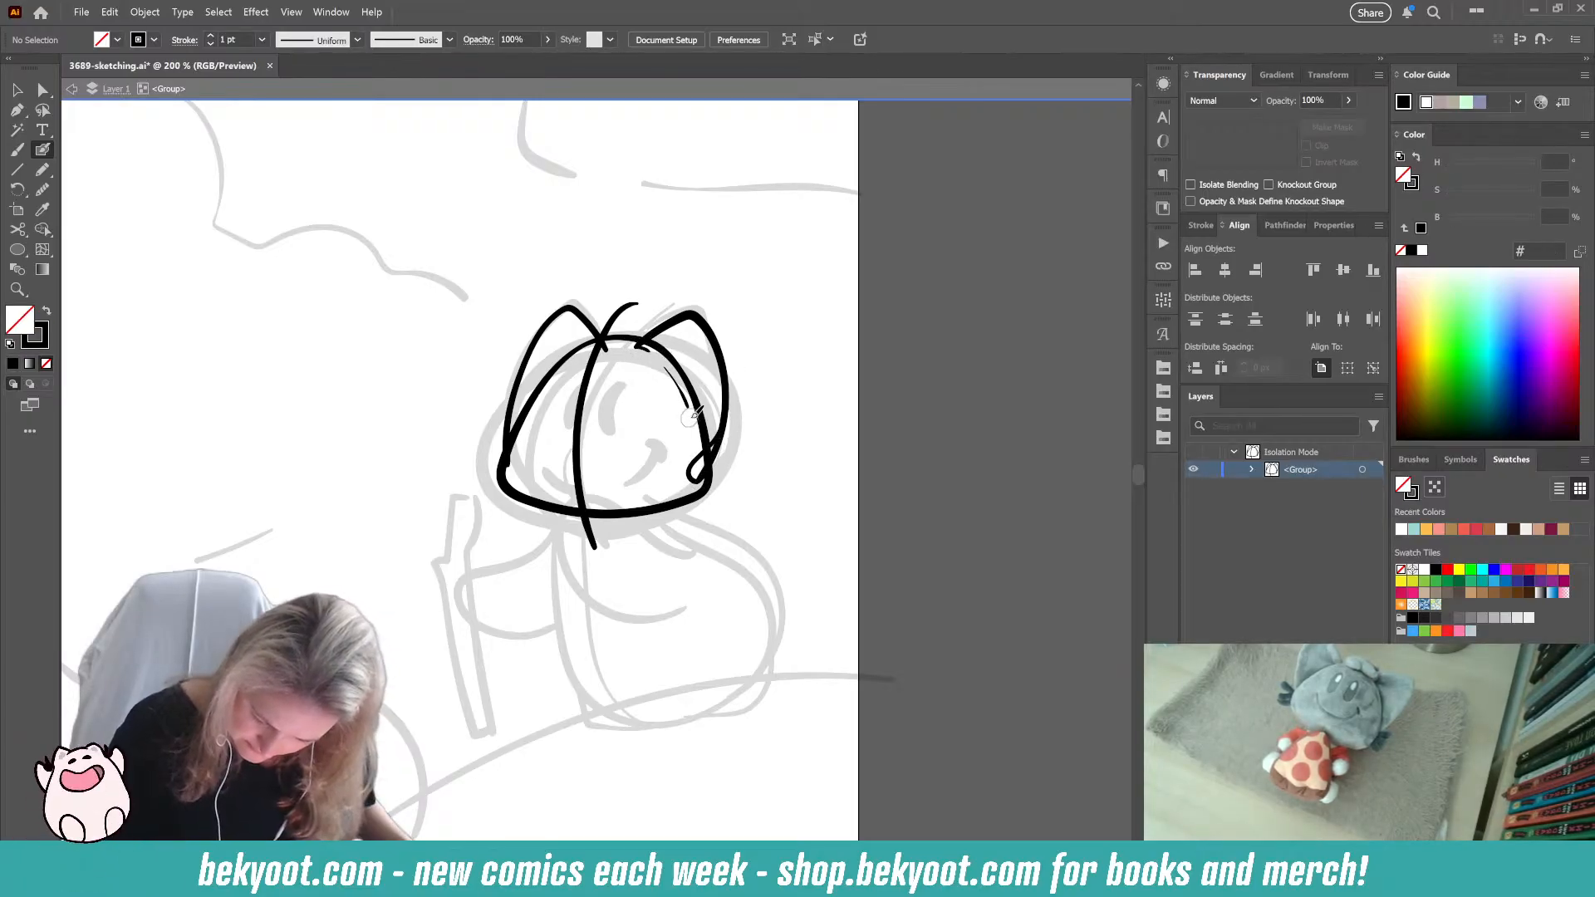
mouse_move(638, 342)
left_mouse_down()
mouse_move(677, 378)
mouse_move(705, 448)
mouse_move(691, 462)
left_mouse_up()
mouse_move(637, 342)
left_mouse_down()
mouse_move(692, 392)
mouse_move(703, 446)
left_mouse_up()
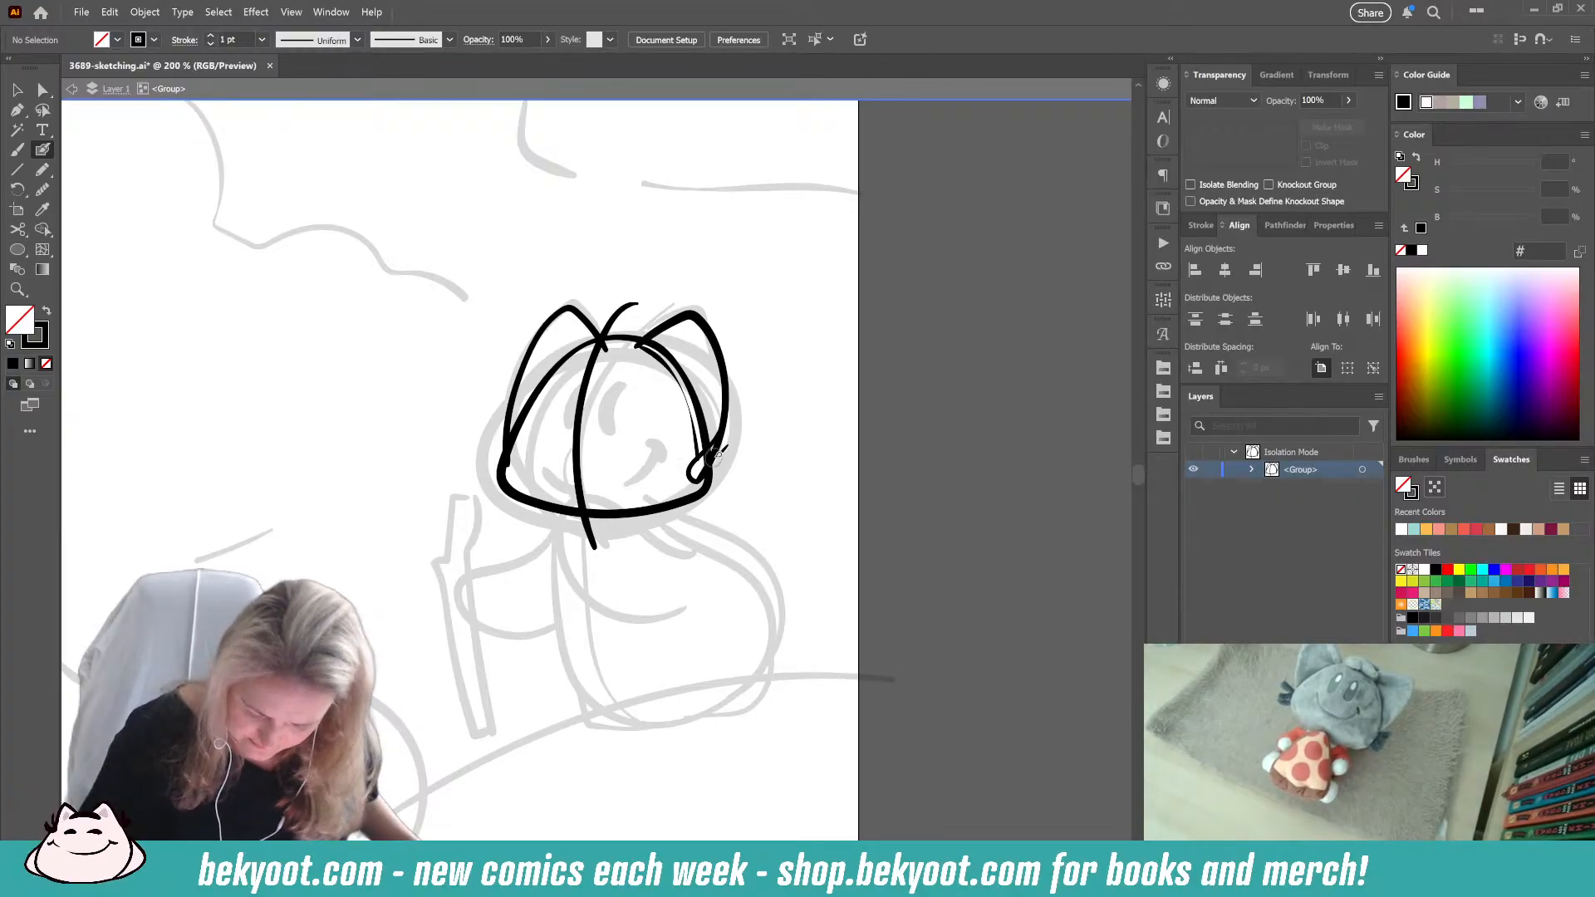
left_click(695, 443, "ctrl")
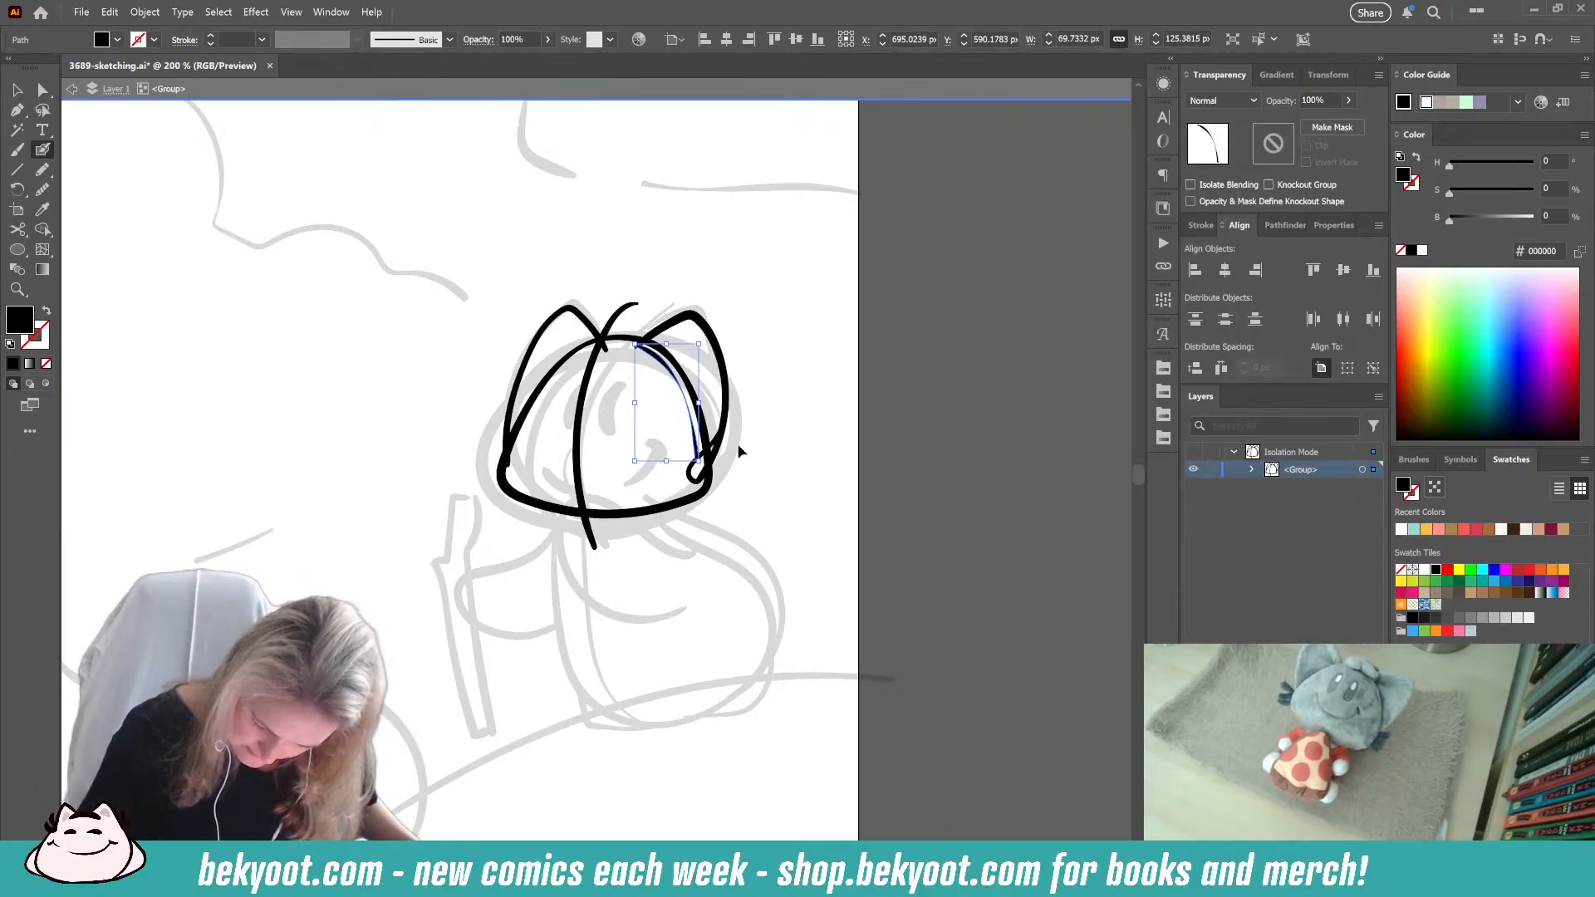
left_click(739, 413, "ctrl")
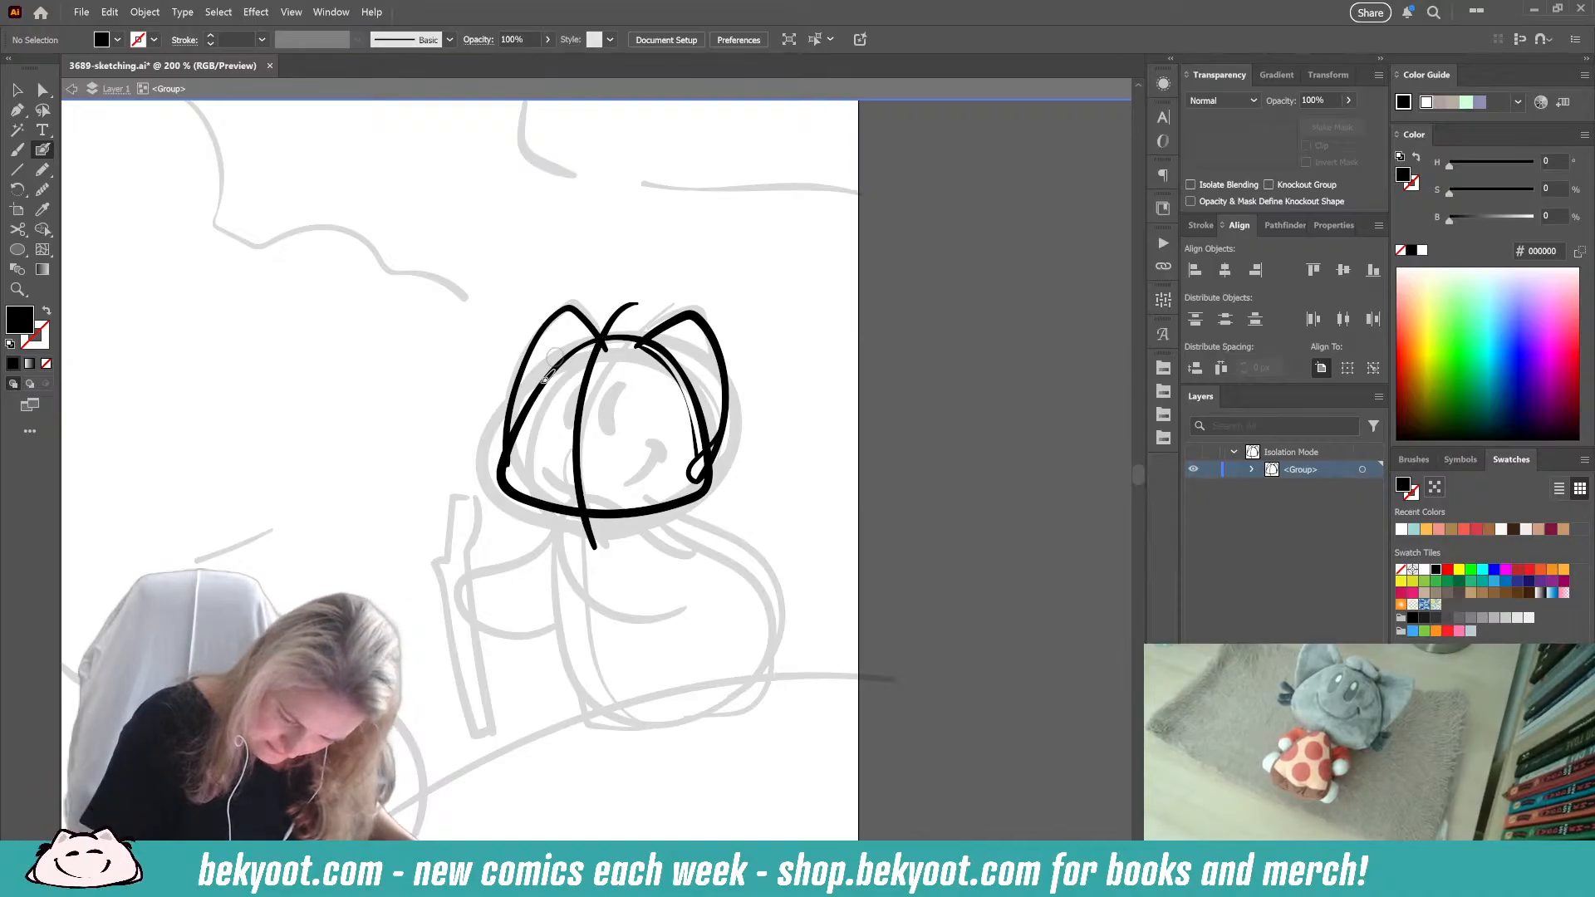
Step: Add a short fold line inside the left ear's tip and trim the overlapping ends of that ear's outline
key("shift+x")
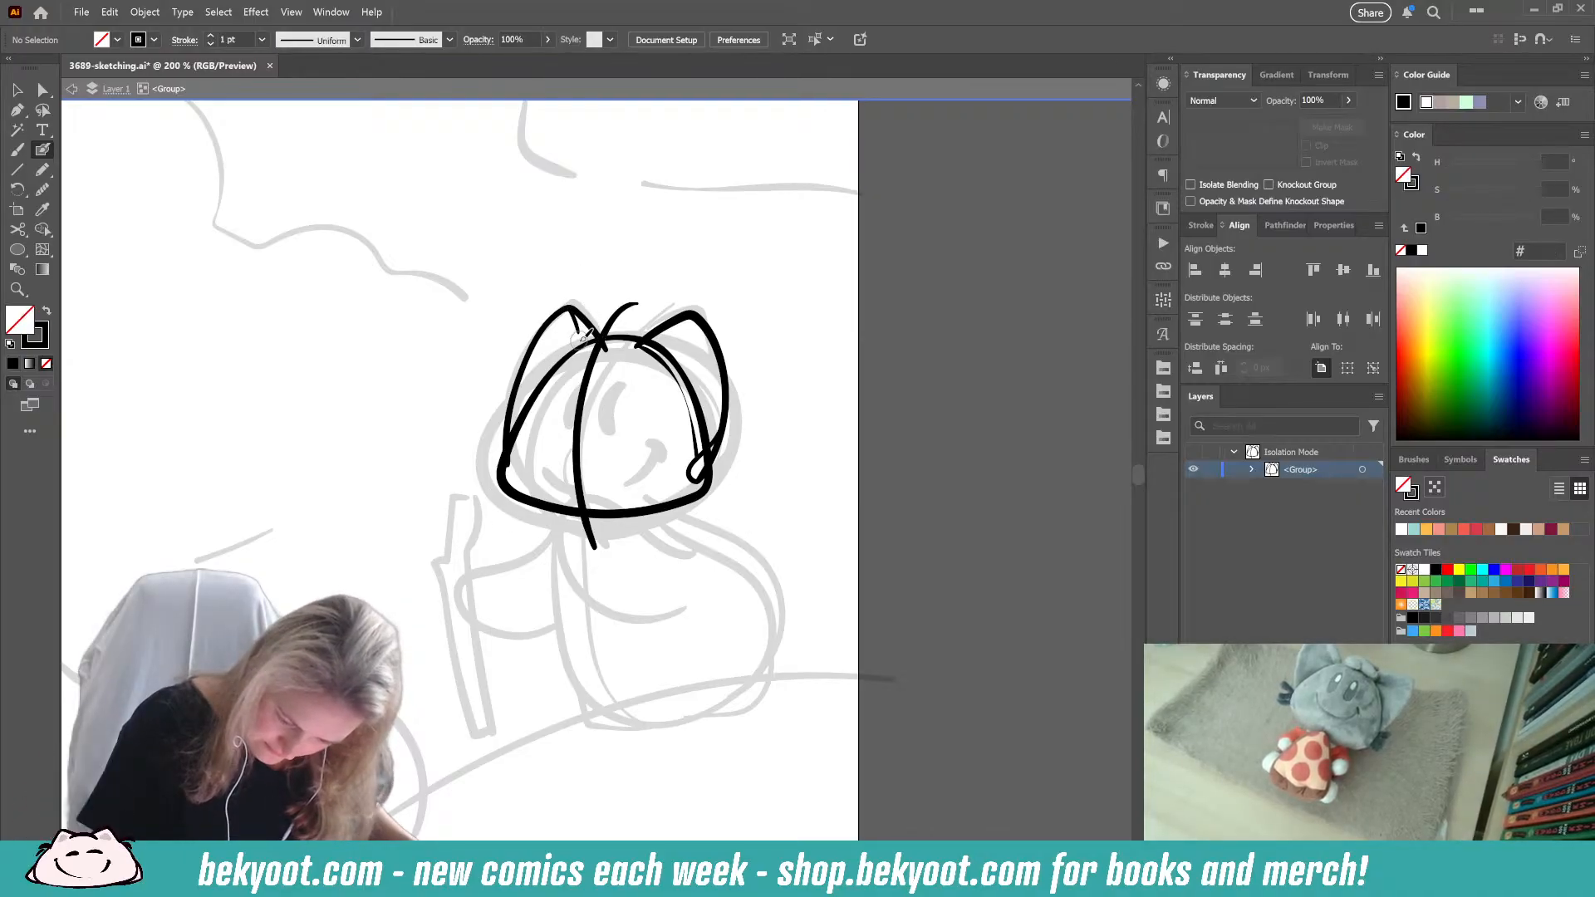
key("shift+x")
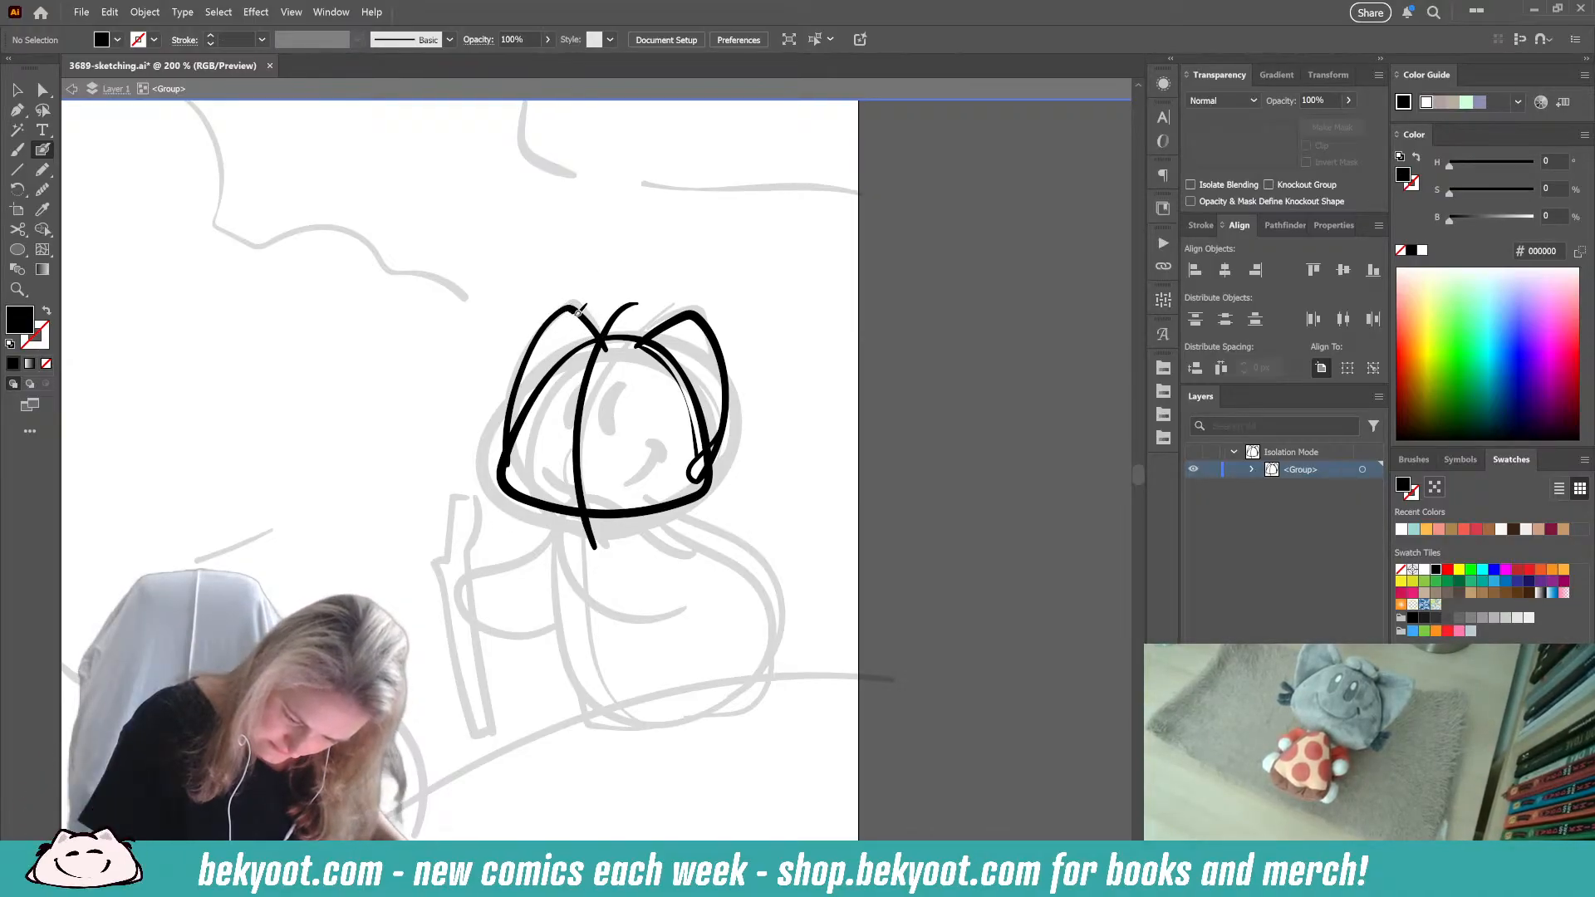
left_click(587, 337, "ctrl")
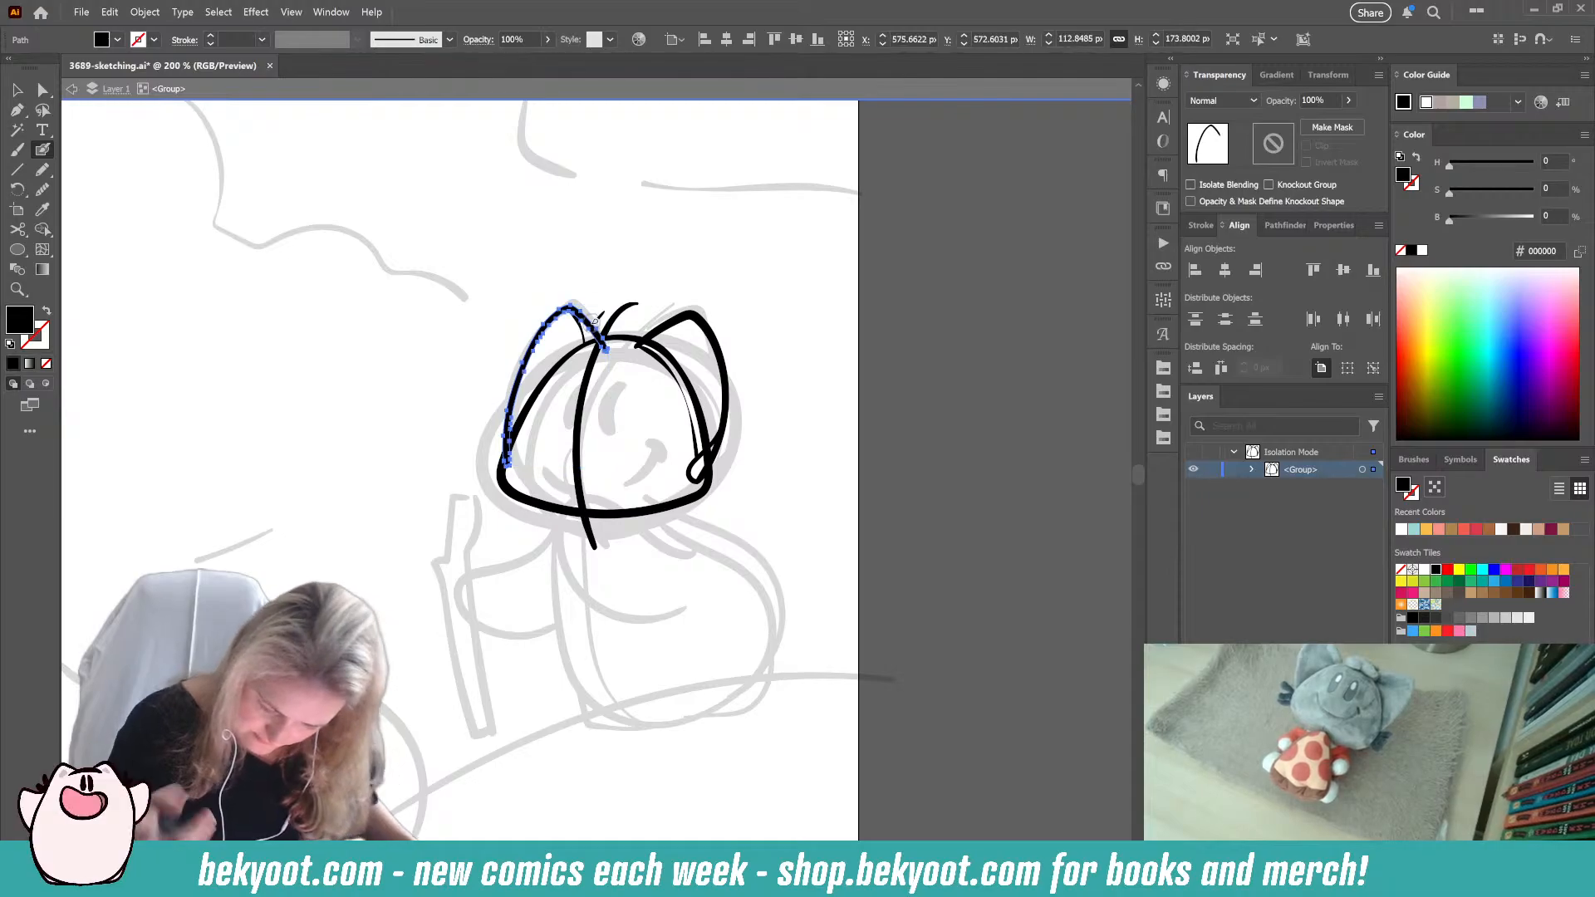
left_click_drag(609, 351, 605, 349)
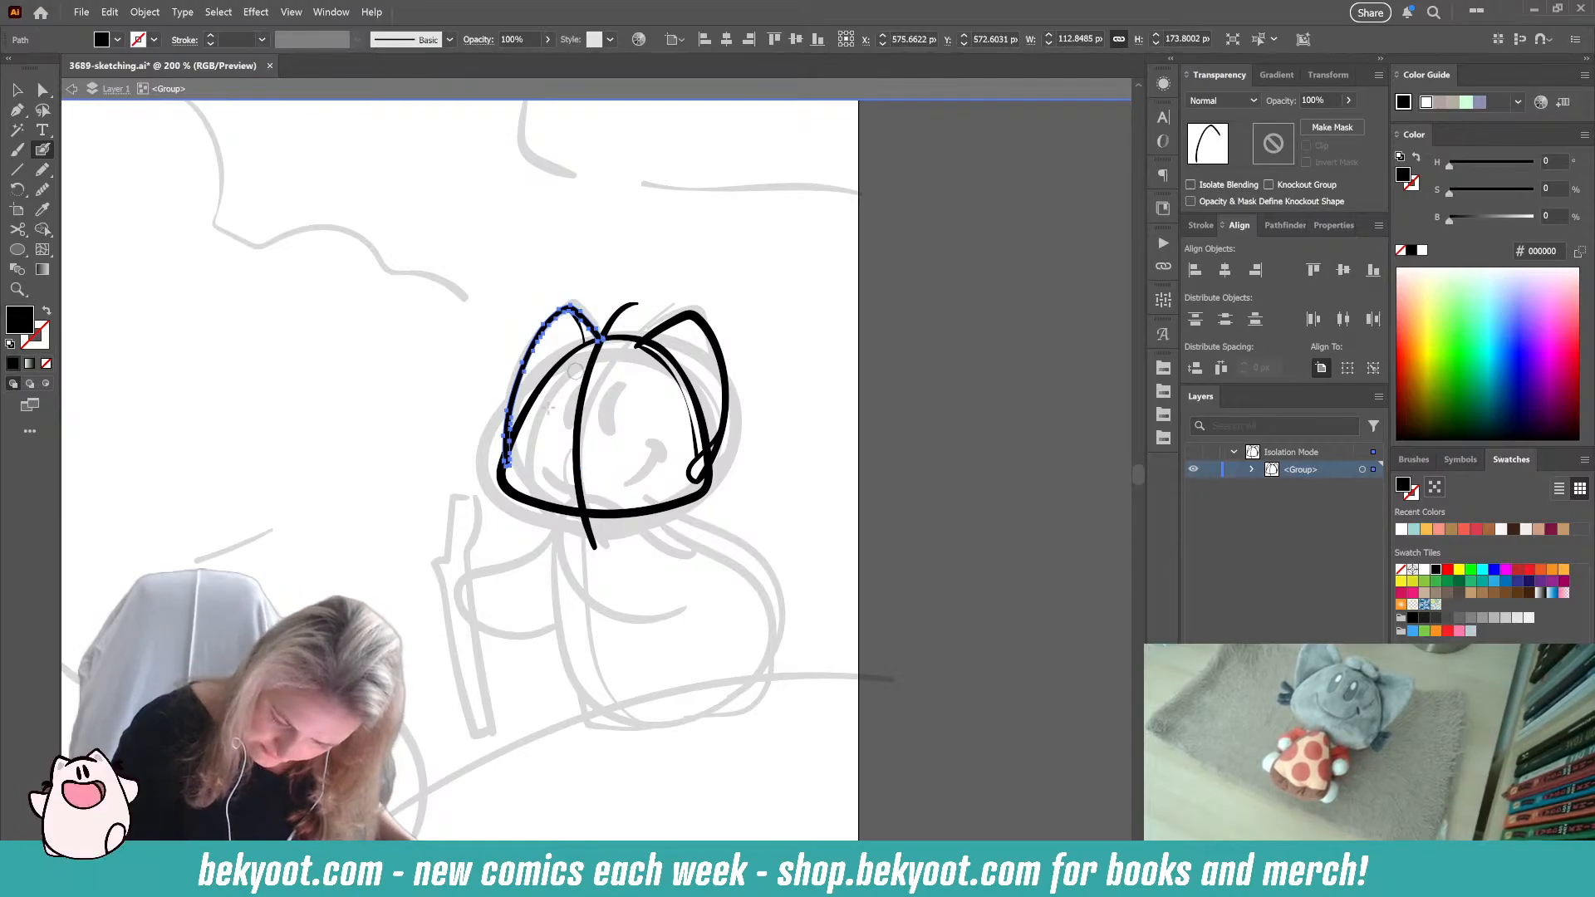
left_click_drag(513, 453, 510, 471)
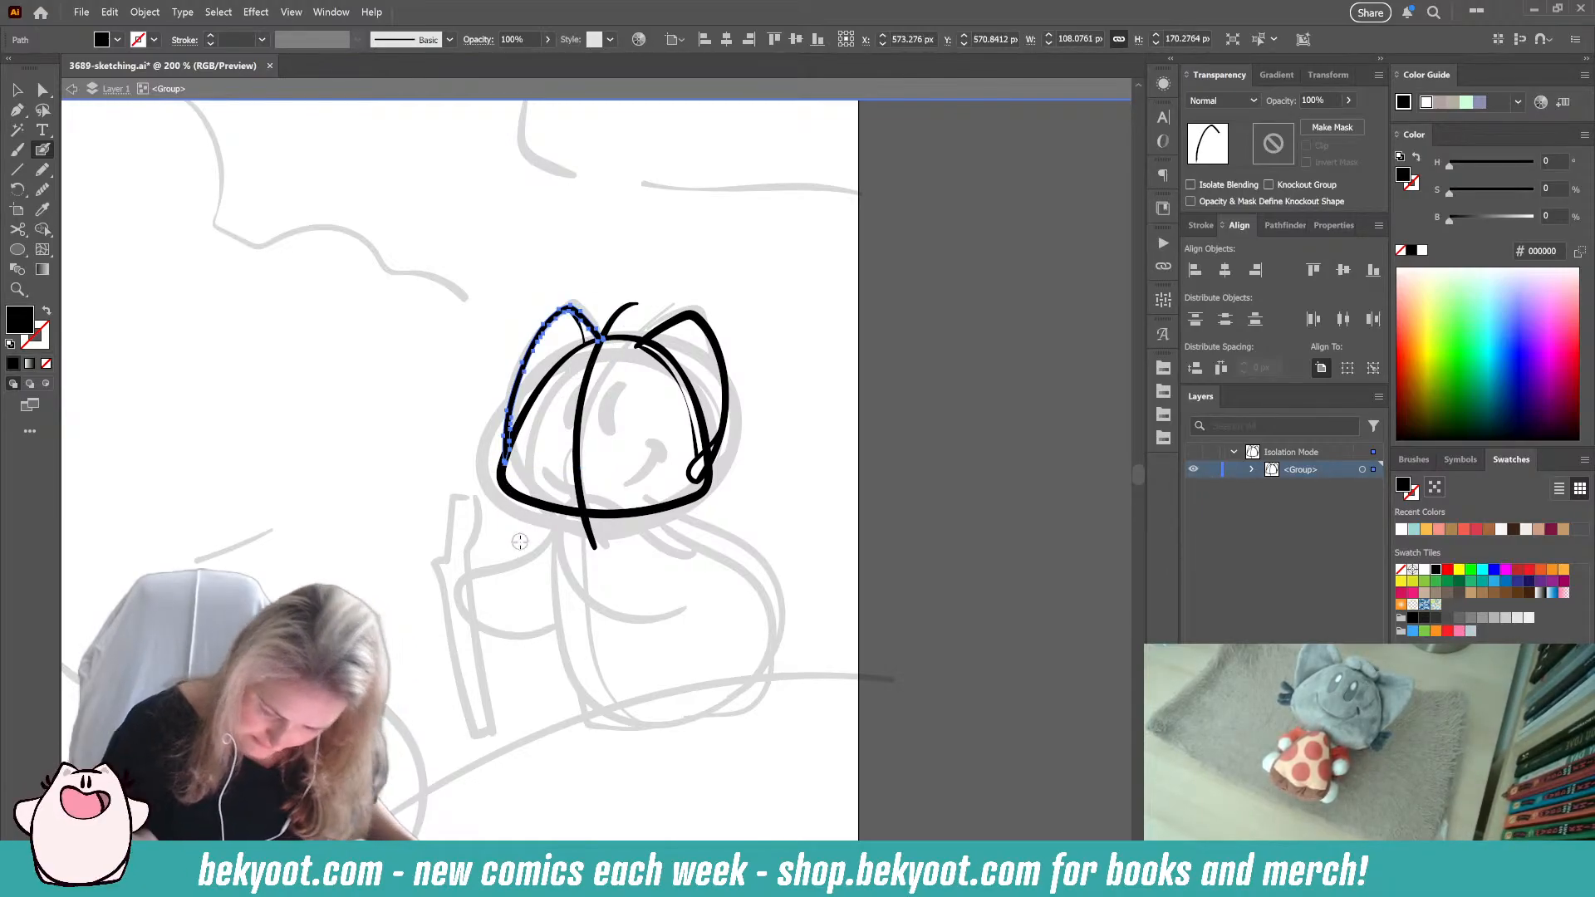
left_click(744, 522, "ctrl")
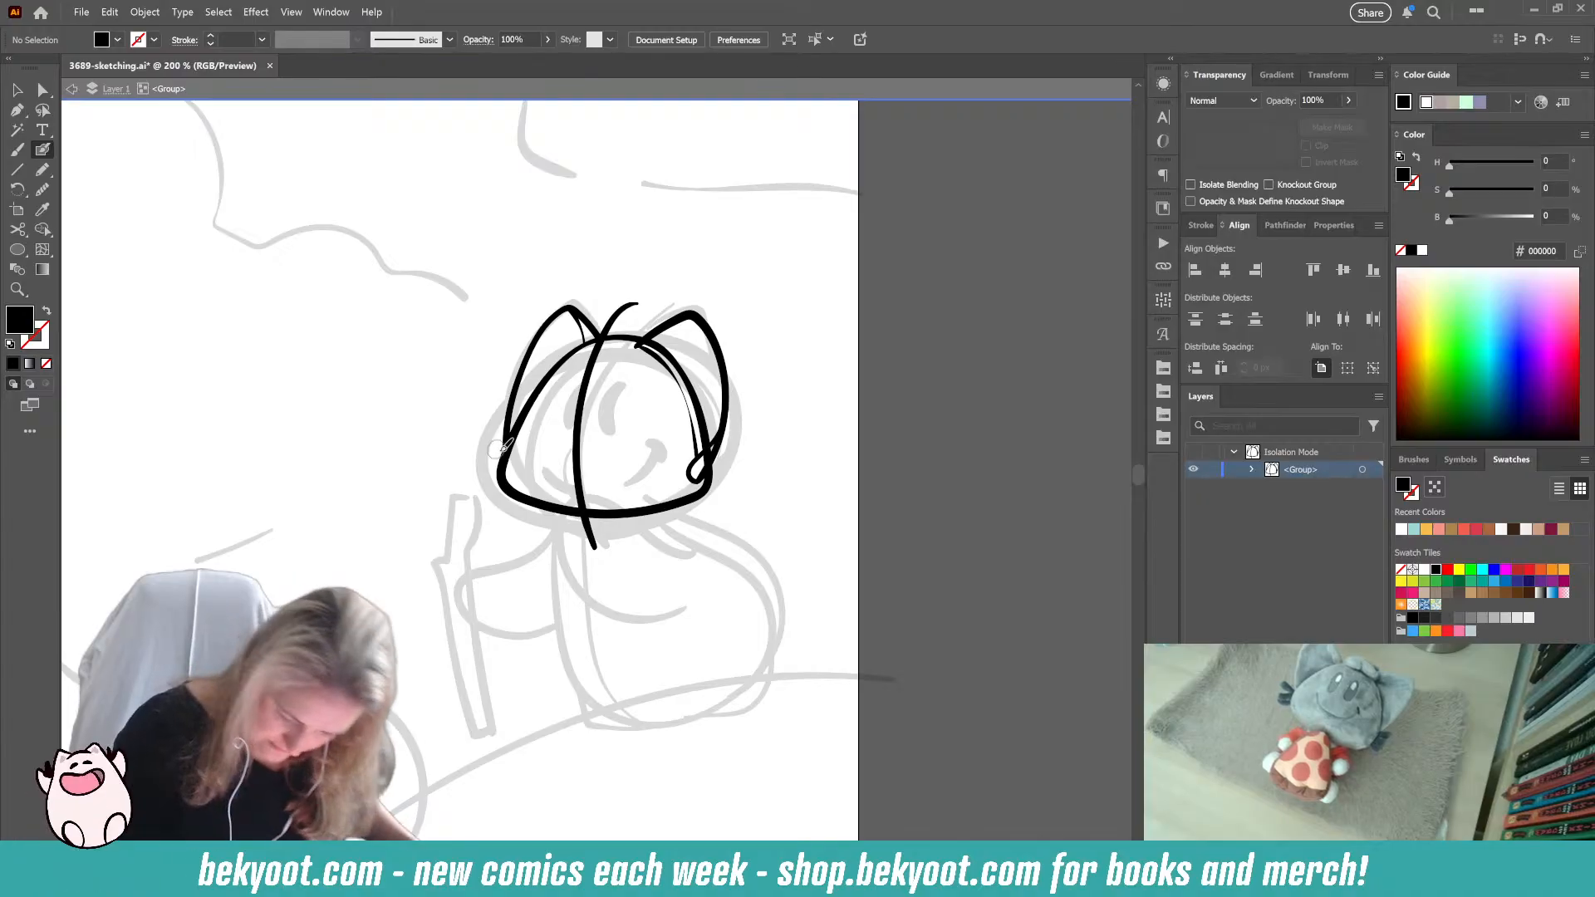
Step: Draw black fur tufts at both cheeks, a cluster of stripes on the forehead and two solid oval eyes
mouse_move(503, 452)
left_mouse_down()
mouse_move(493, 423)
mouse_move(481, 472)
left_mouse_up()
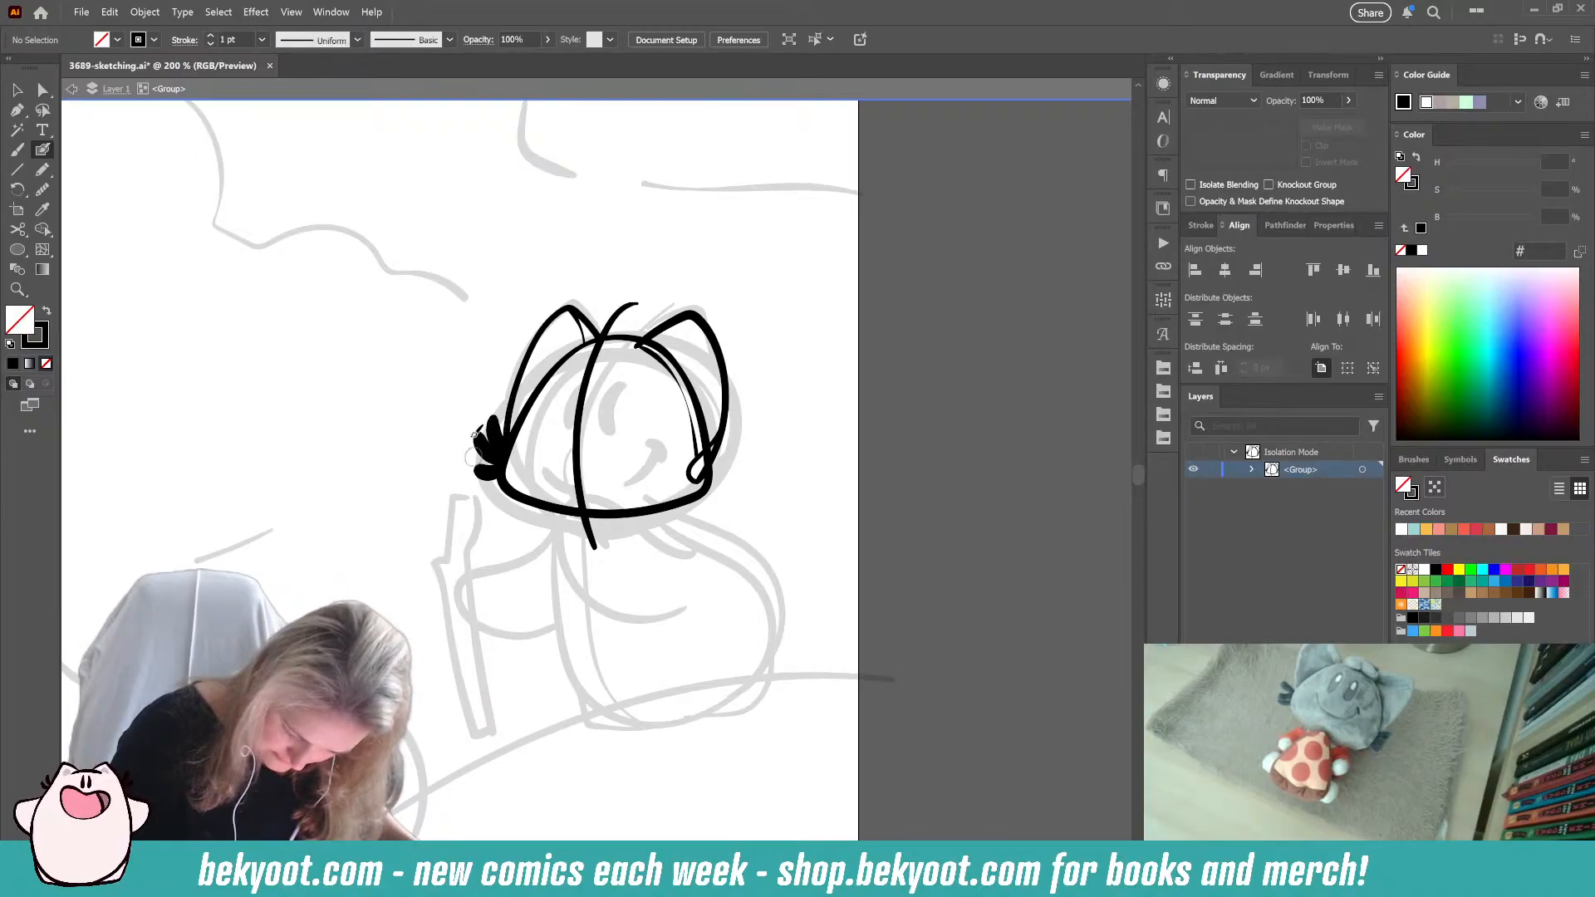
mouse_move(705, 485)
left_mouse_down()
mouse_move(726, 459)
mouse_move(724, 503)
left_mouse_up()
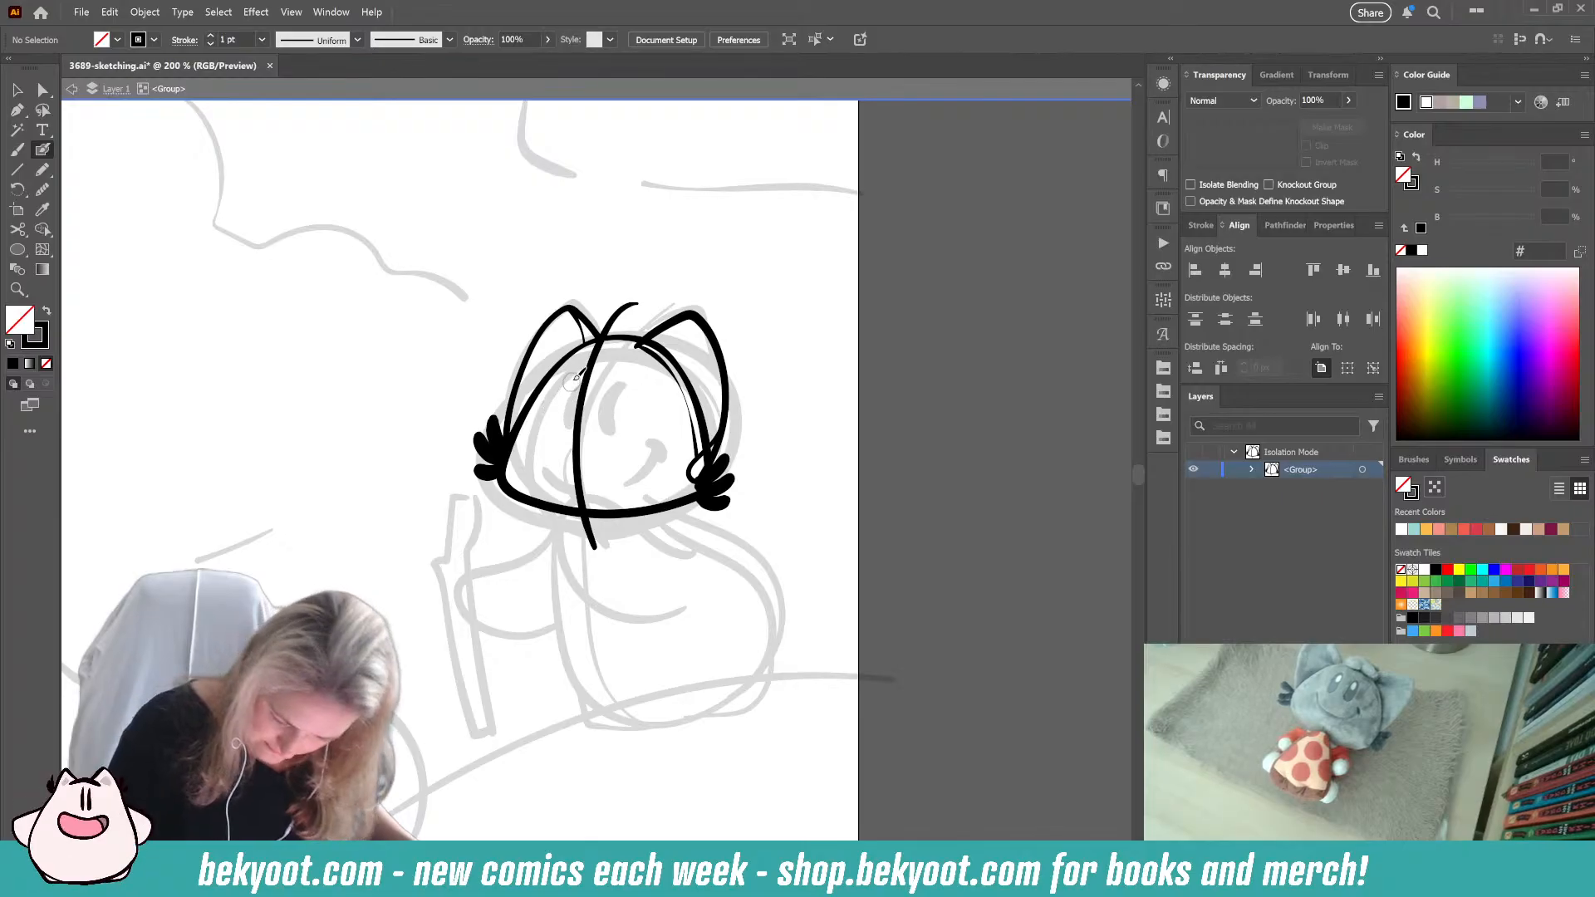
mouse_move(573, 384)
left_mouse_down()
mouse_move(561, 425)
mouse_move(591, 429)
mouse_move(579, 364)
mouse_move(631, 375)
mouse_move(611, 343)
mouse_move(629, 352)
left_mouse_up()
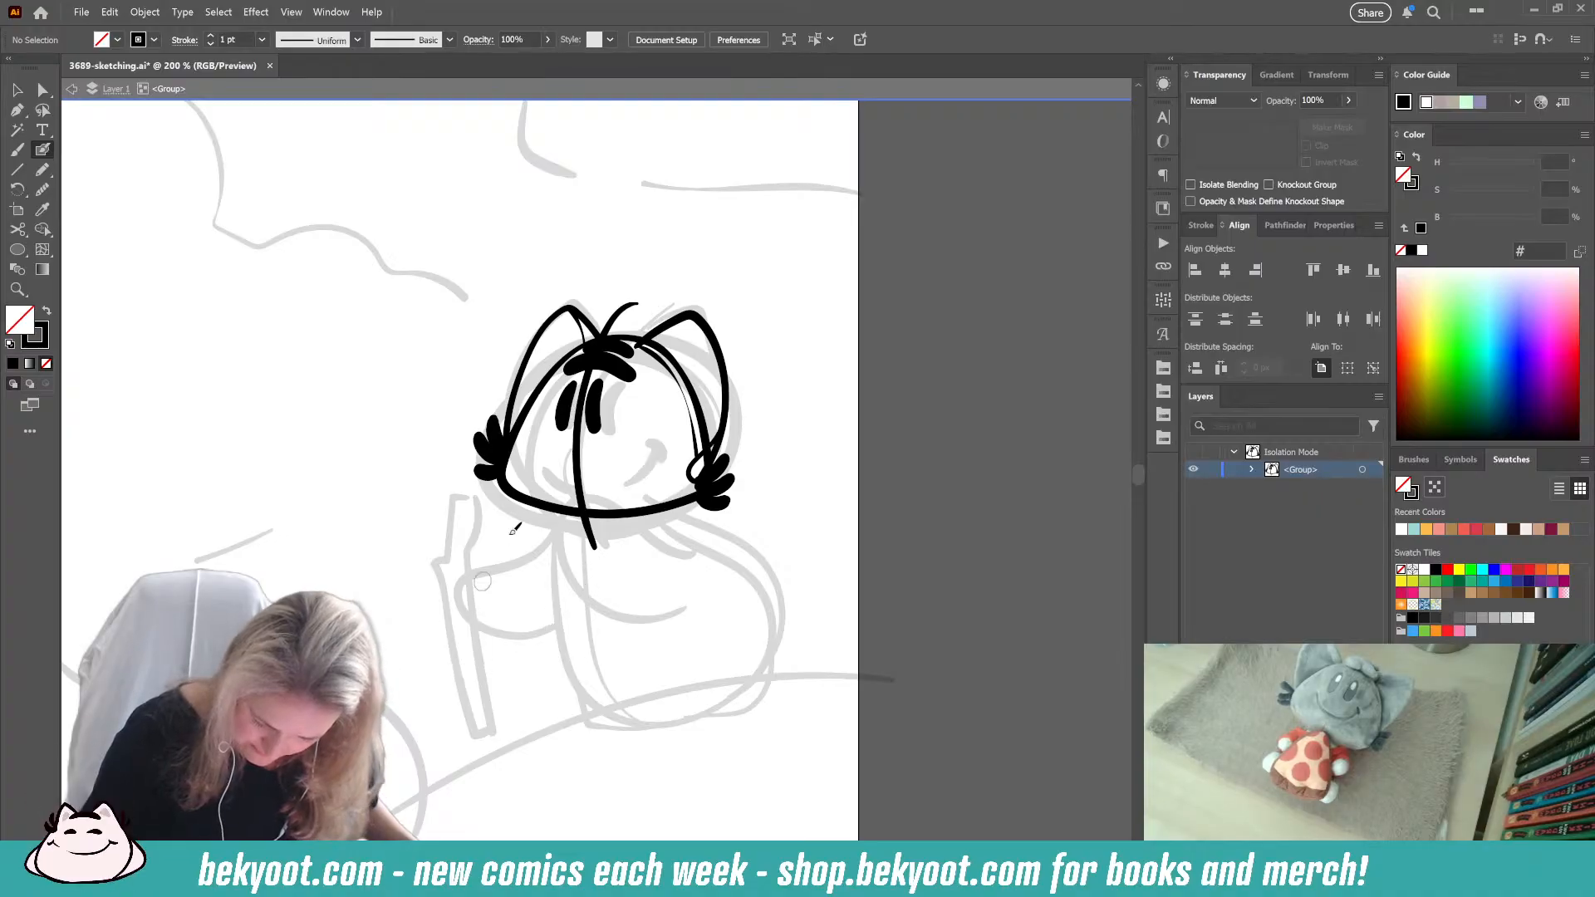
left_click_drag(540, 451, 541, 460)
mouse_move(550, 477)
left_mouse_down()
mouse_move(586, 486)
mouse_move(639, 464)
mouse_move(646, 440)
left_mouse_up()
key("ctrl+z")
key("ctrl+z")
key("ctrl+z")
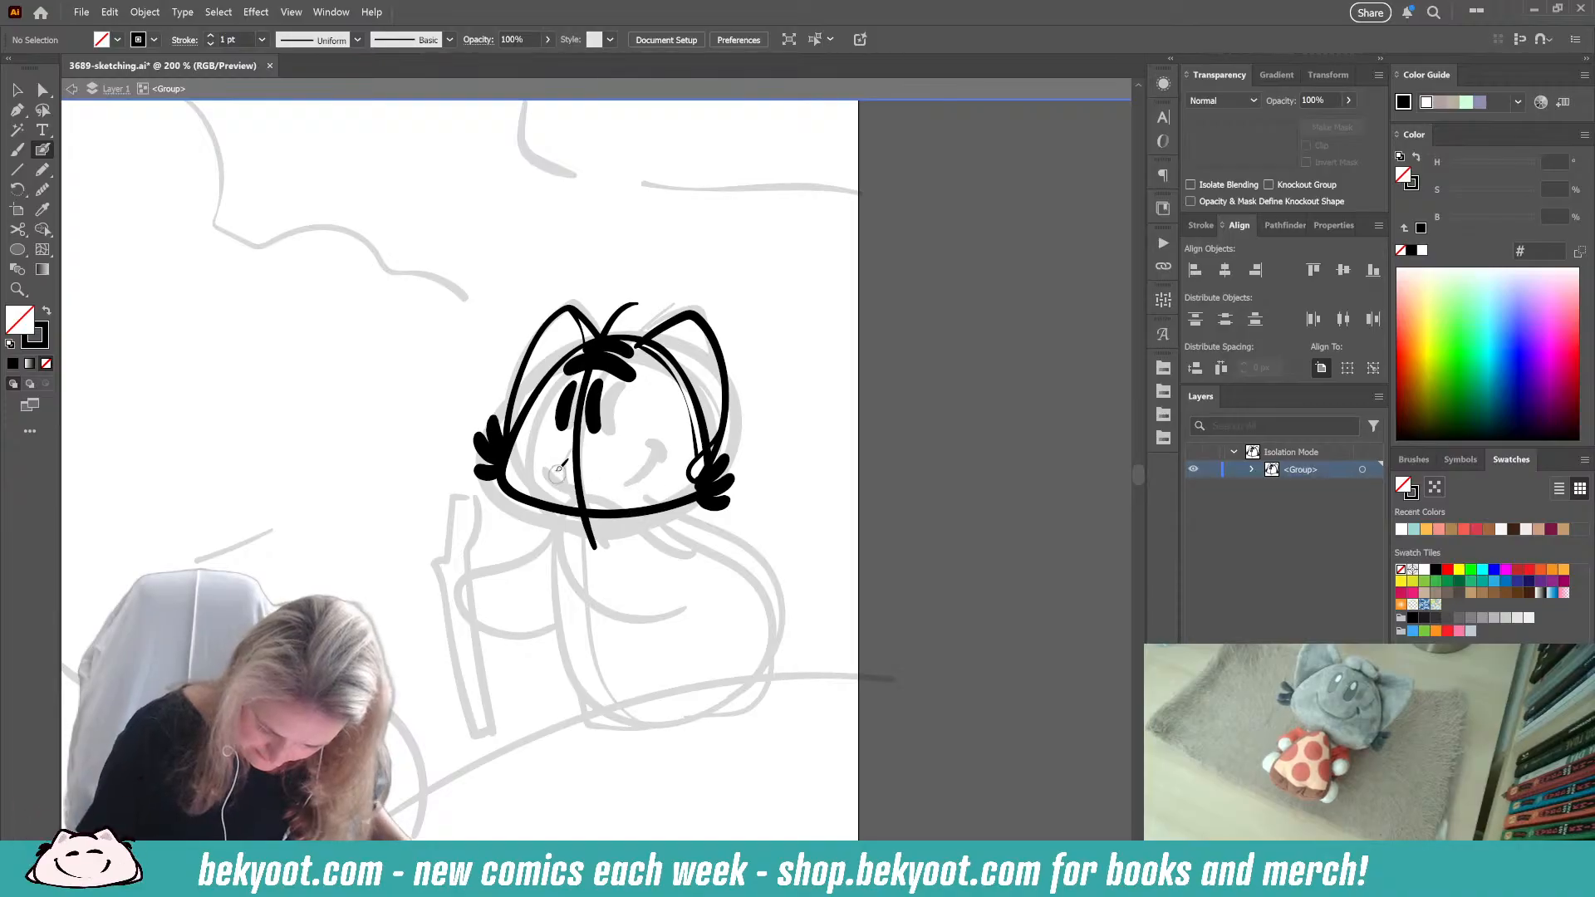
Step: Draw a small mark on the left cheek and a curved smile ending in a short cheek stroke on the right
mouse_move(546, 466)
left_mouse_down()
mouse_move(616, 482)
mouse_move(657, 457)
left_mouse_up()
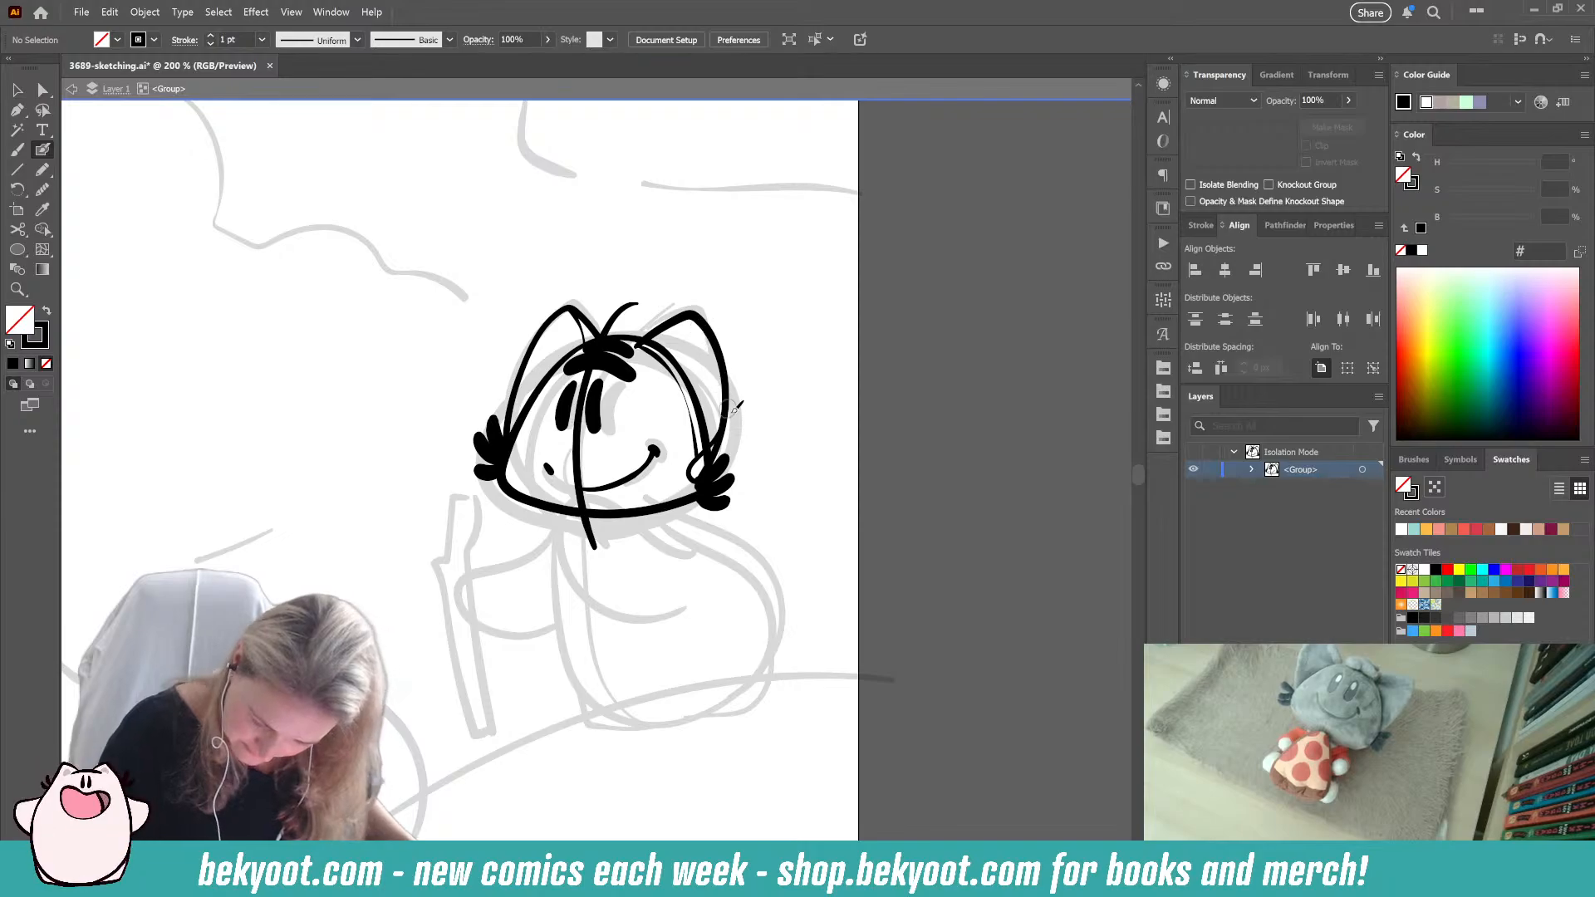
Step: Select all strokes of the right ear and shift them slightly so the inner edge lies against the head outline
left_click(680, 397, "ctrl")
left_click(692, 475, "ctrl+shift")
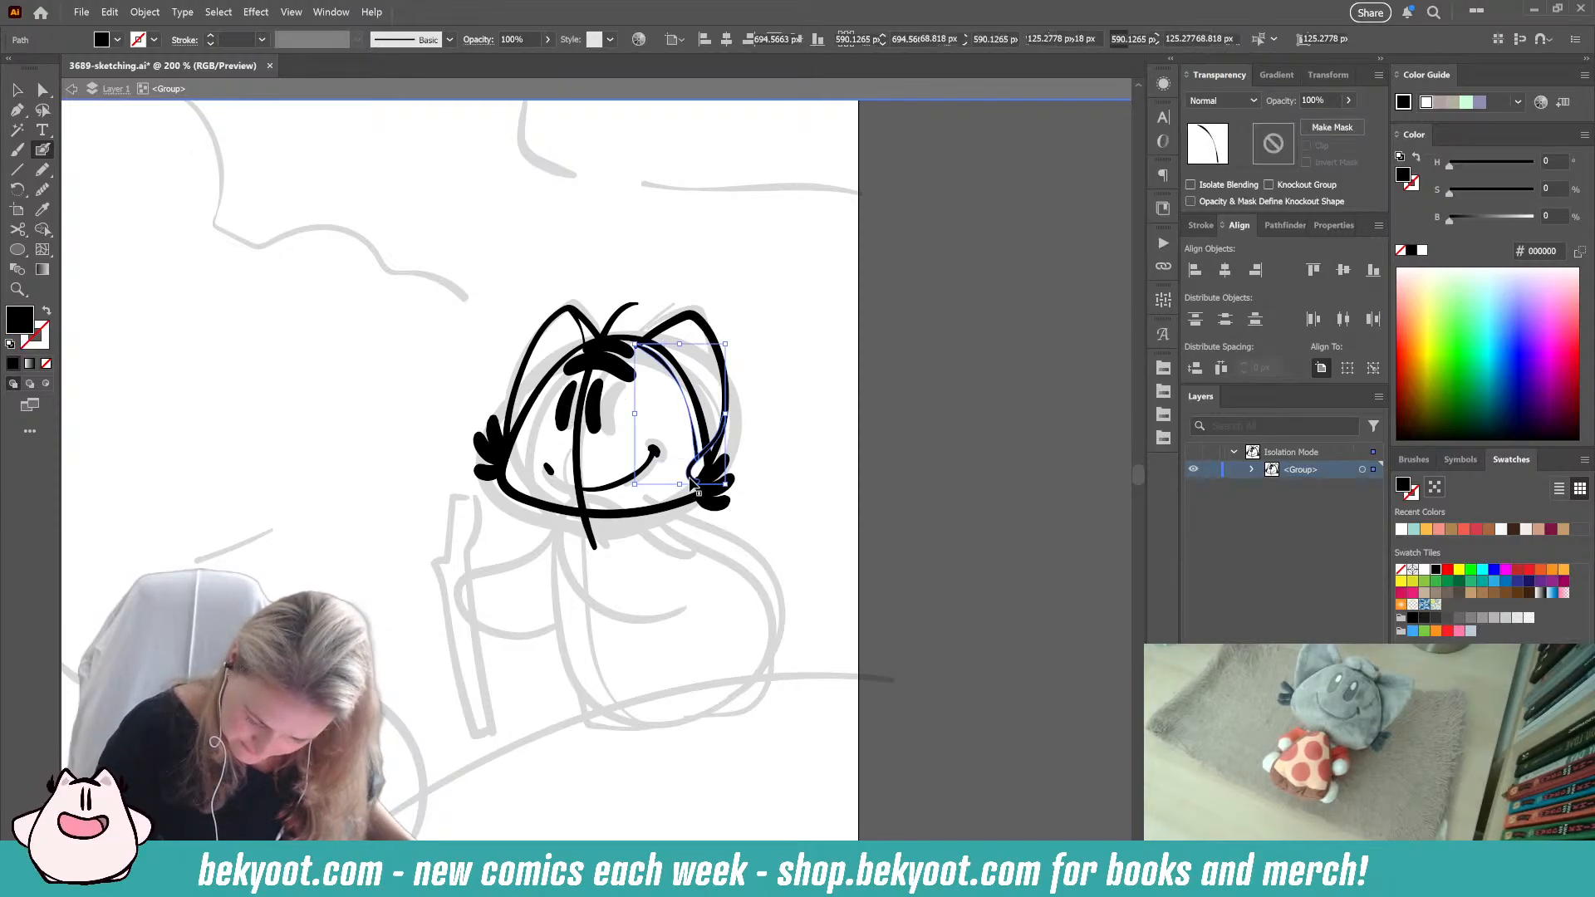
left_click(718, 358, "ctrl+shift")
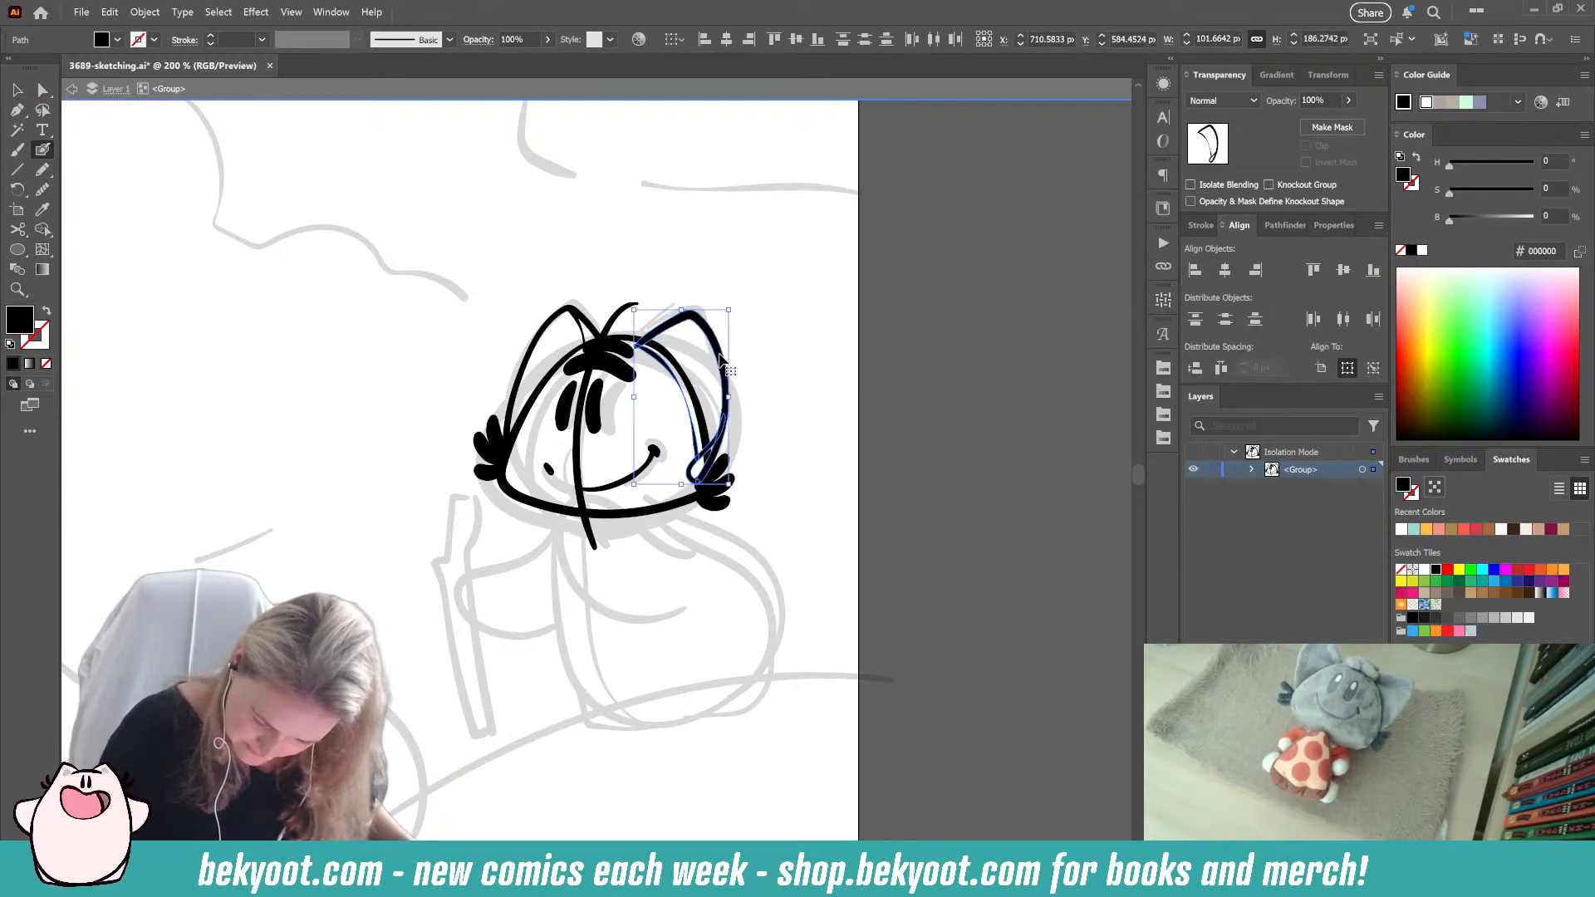
left_click_drag(722, 356, 721, 349)
left_click(787, 405, "ctrl")
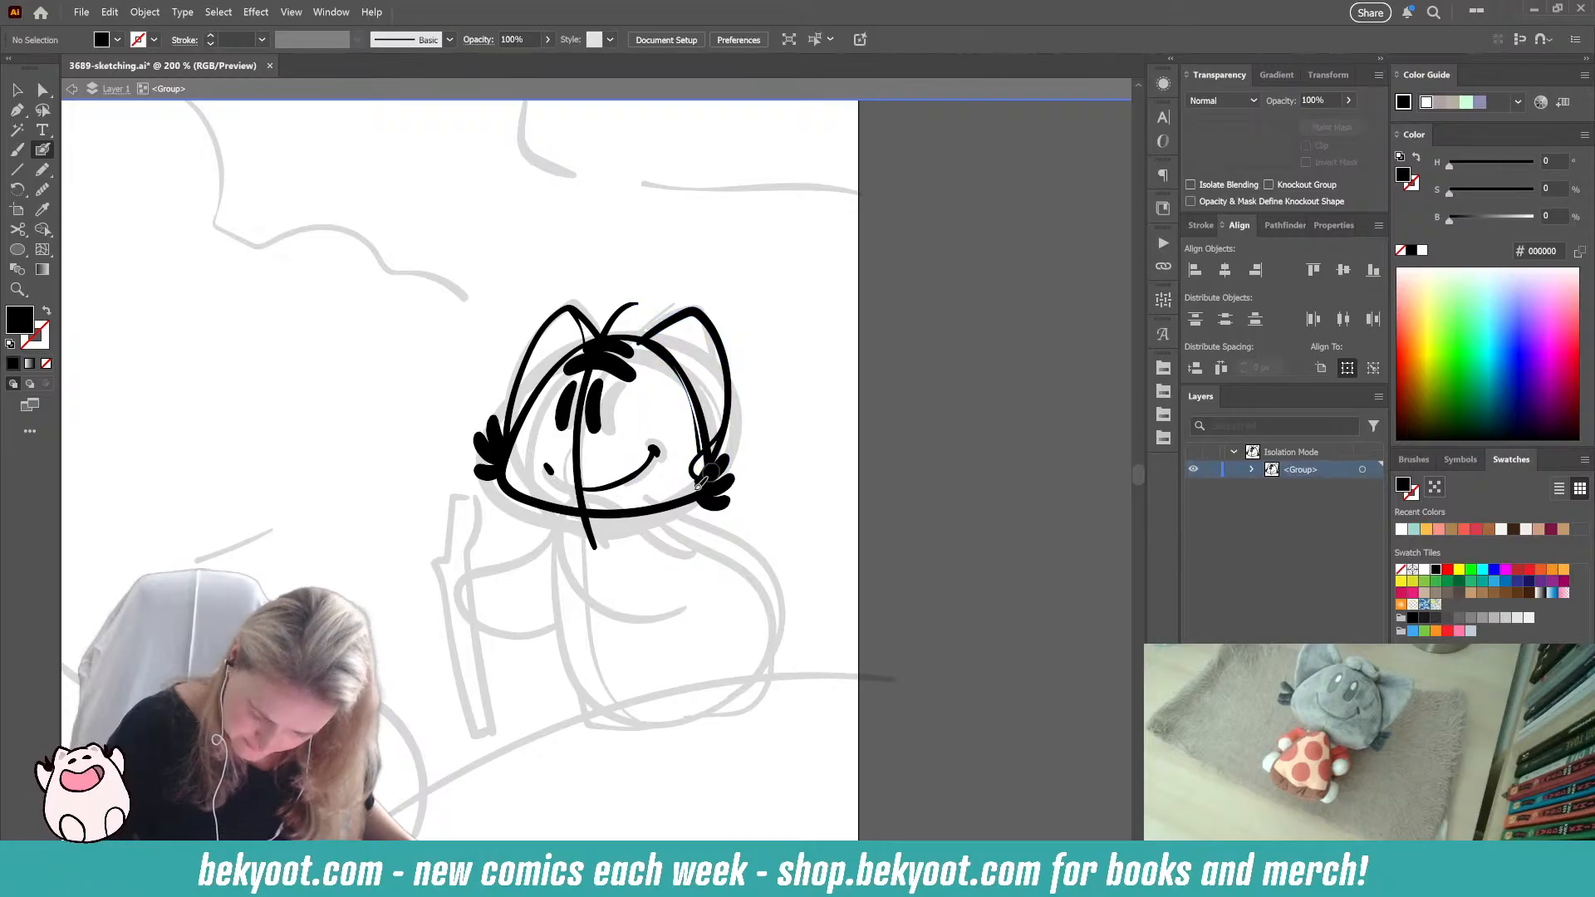
Step: Smooth the outline strokes of the cat's right and left ears
left_click(683, 309, "ctrl")
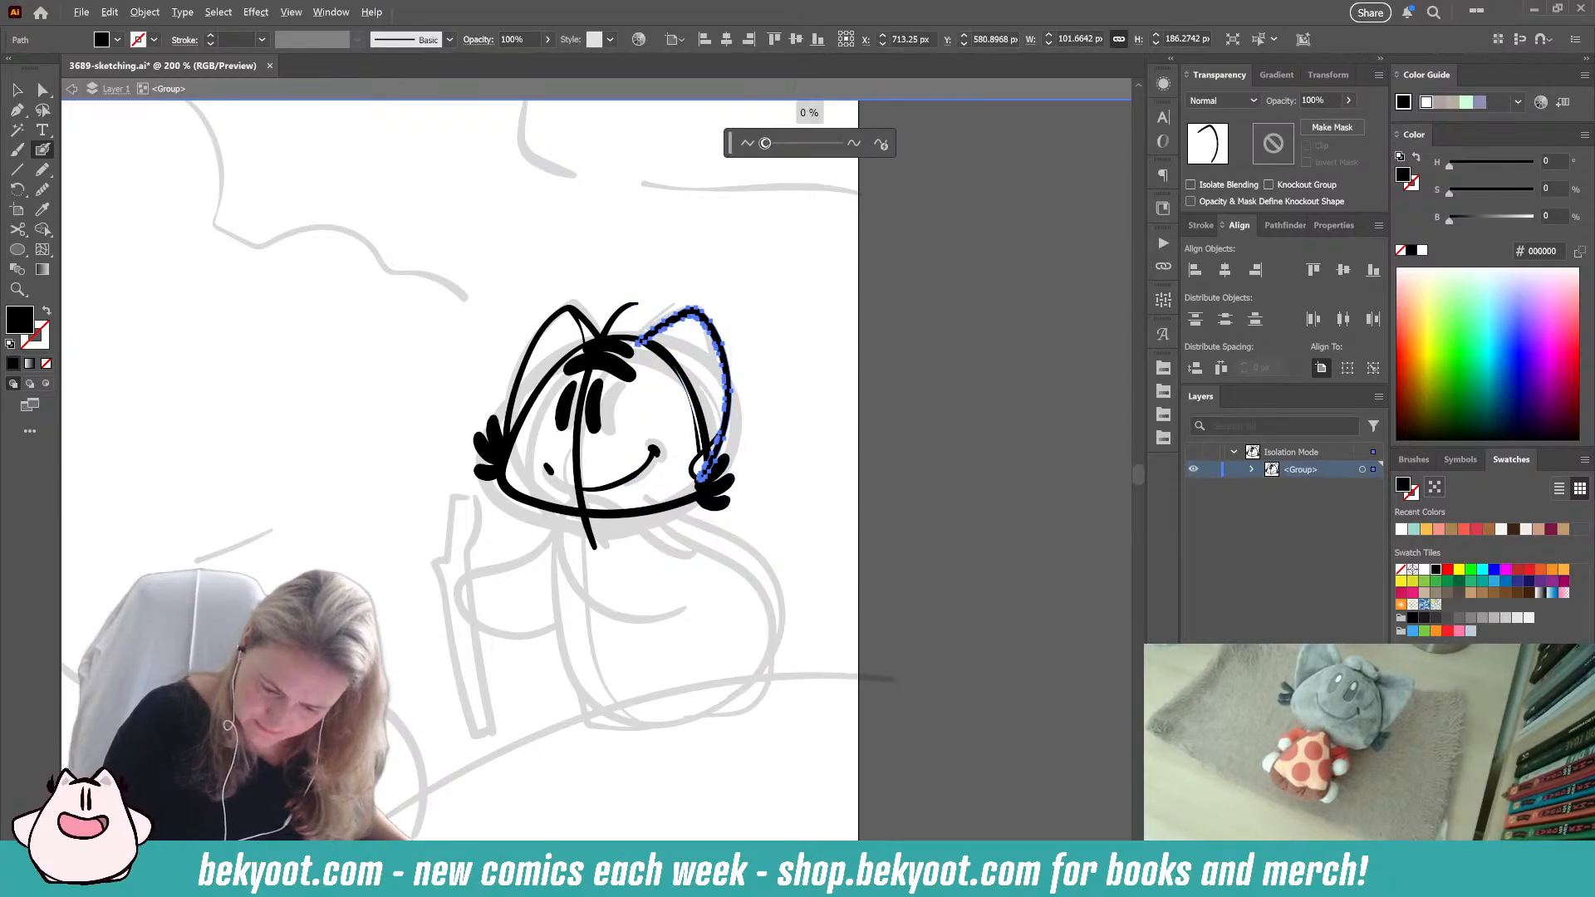
left_click(538, 342, "ctrl")
key("ctrl+alt+s")
left_click(767, 145)
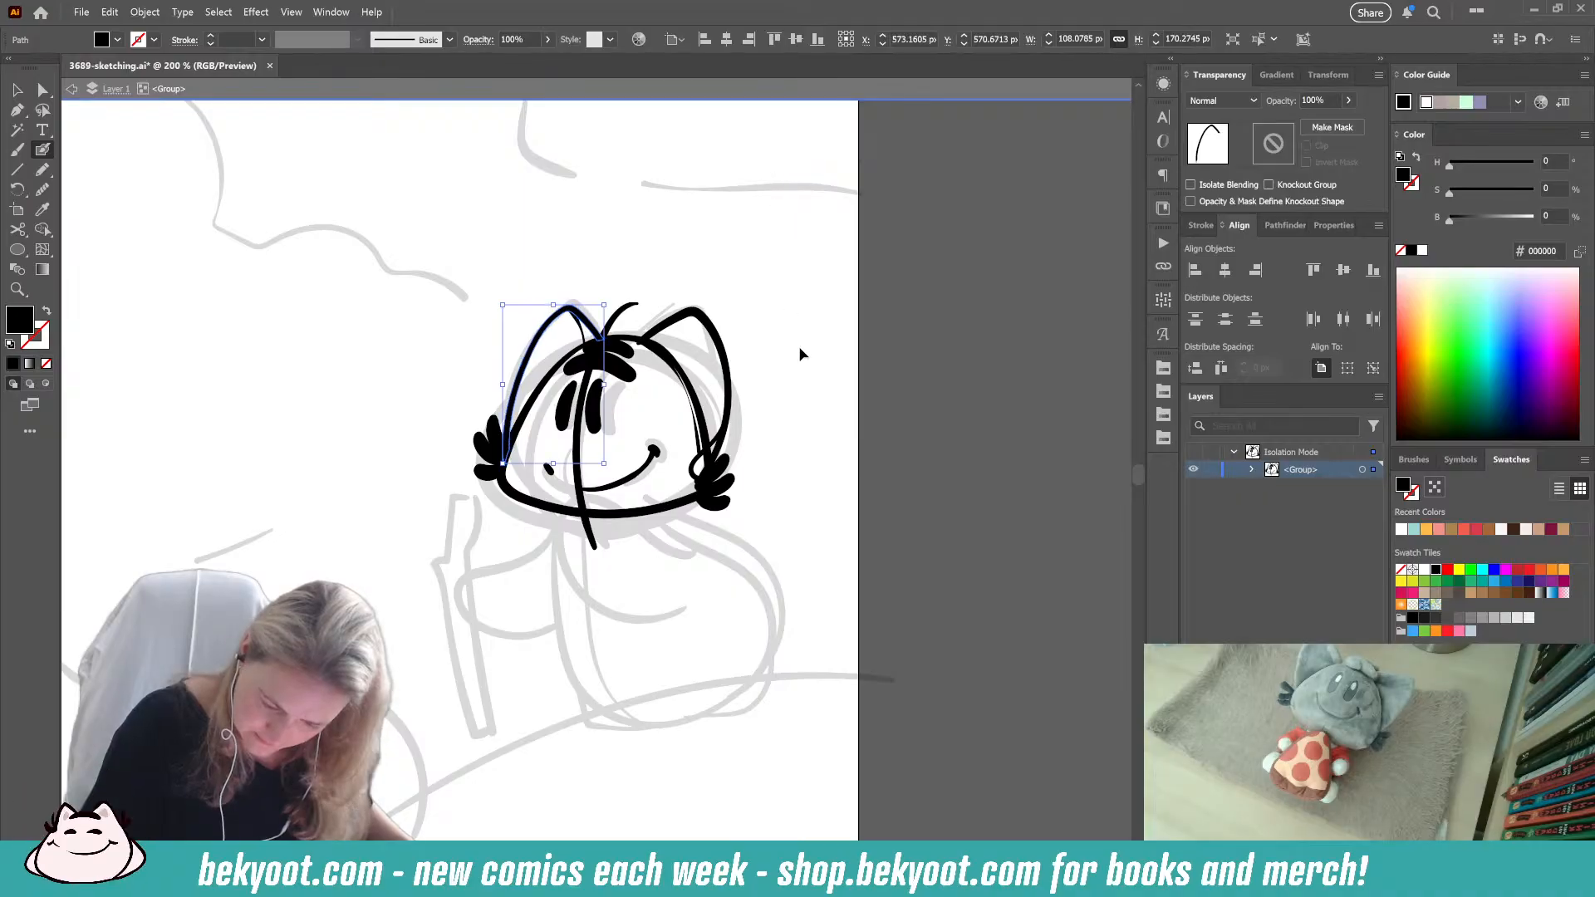
left_click(815, 366, "ctrl")
Step: Draw a rounded body outline below the head, running from the chin's left side around to its right side
left_click_drag(778, 508, 776, 466)
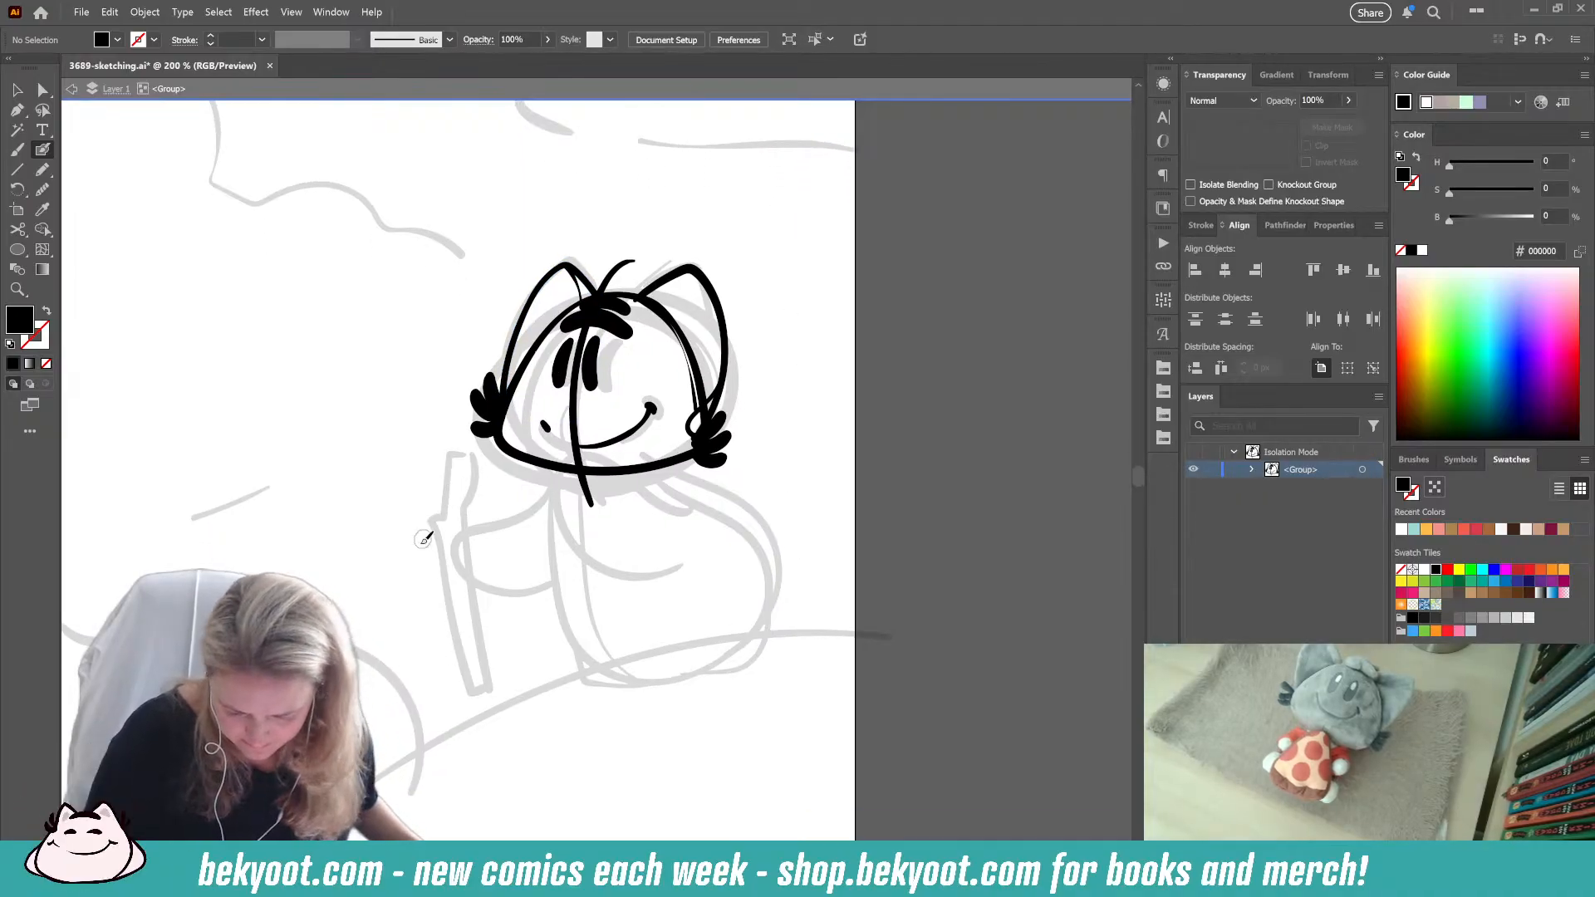
mouse_move(552, 467)
left_mouse_down()
mouse_move(563, 559)
mouse_move(600, 633)
mouse_move(677, 647)
mouse_move(750, 598)
mouse_move(755, 523)
mouse_move(701, 475)
mouse_move(592, 555)
left_mouse_up()
key("shift+x")
left_click_drag(611, 607, 665, 648)
key("ctrl+z")
key("ctrl+z")
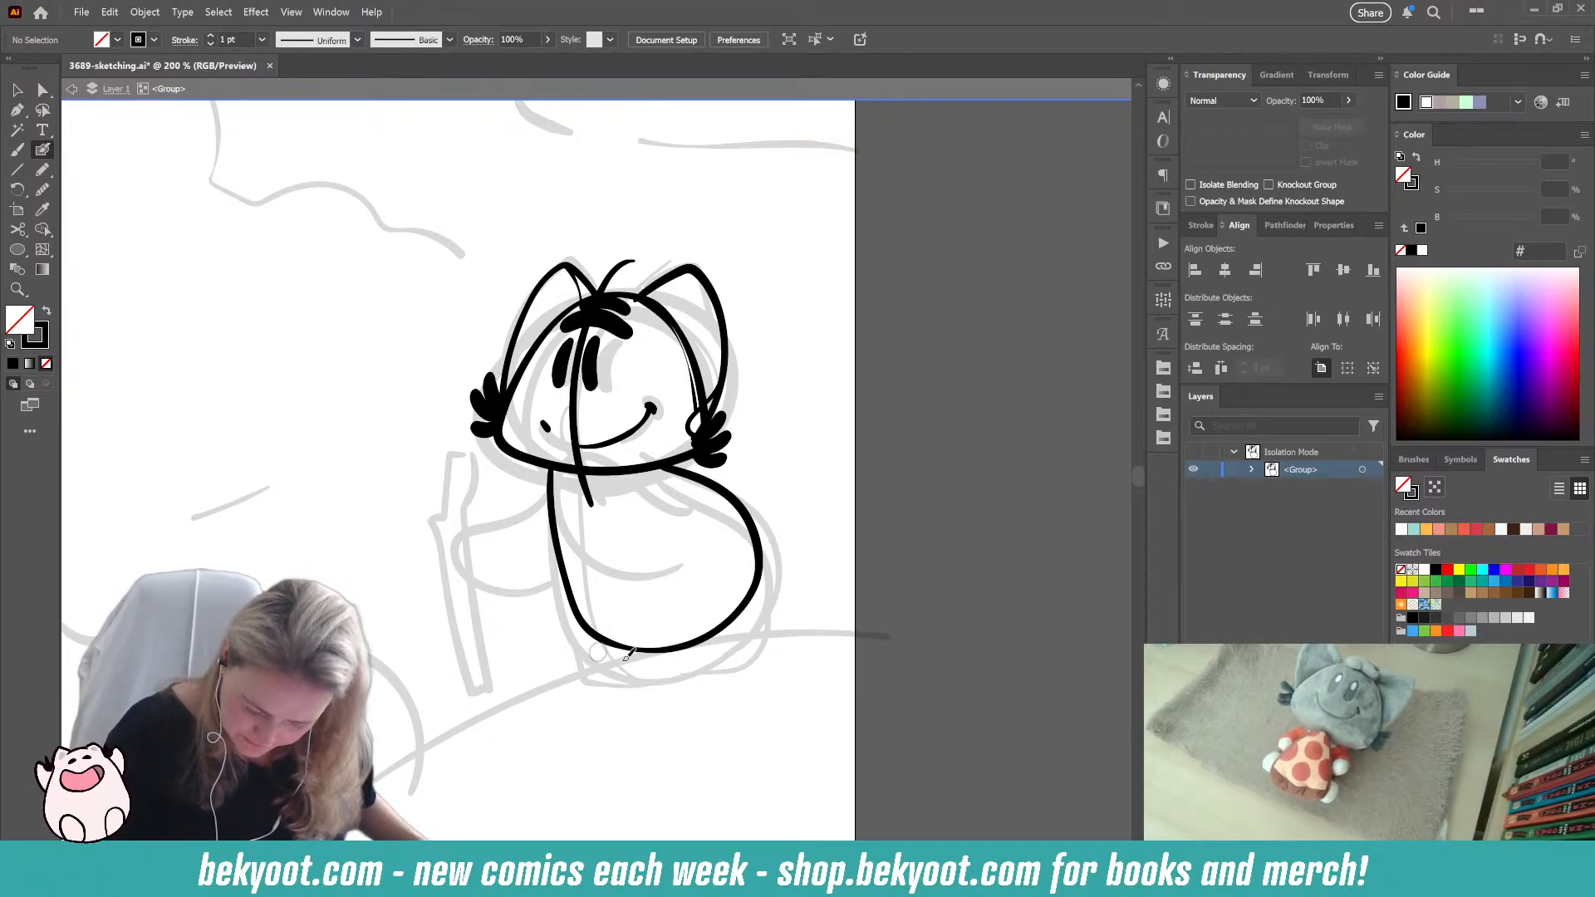
Step: Fade the body outline to 50% opacity as a guide, and pick up the right cheek tuft's full-opacity style again
left_click(628, 649, "ctrl")
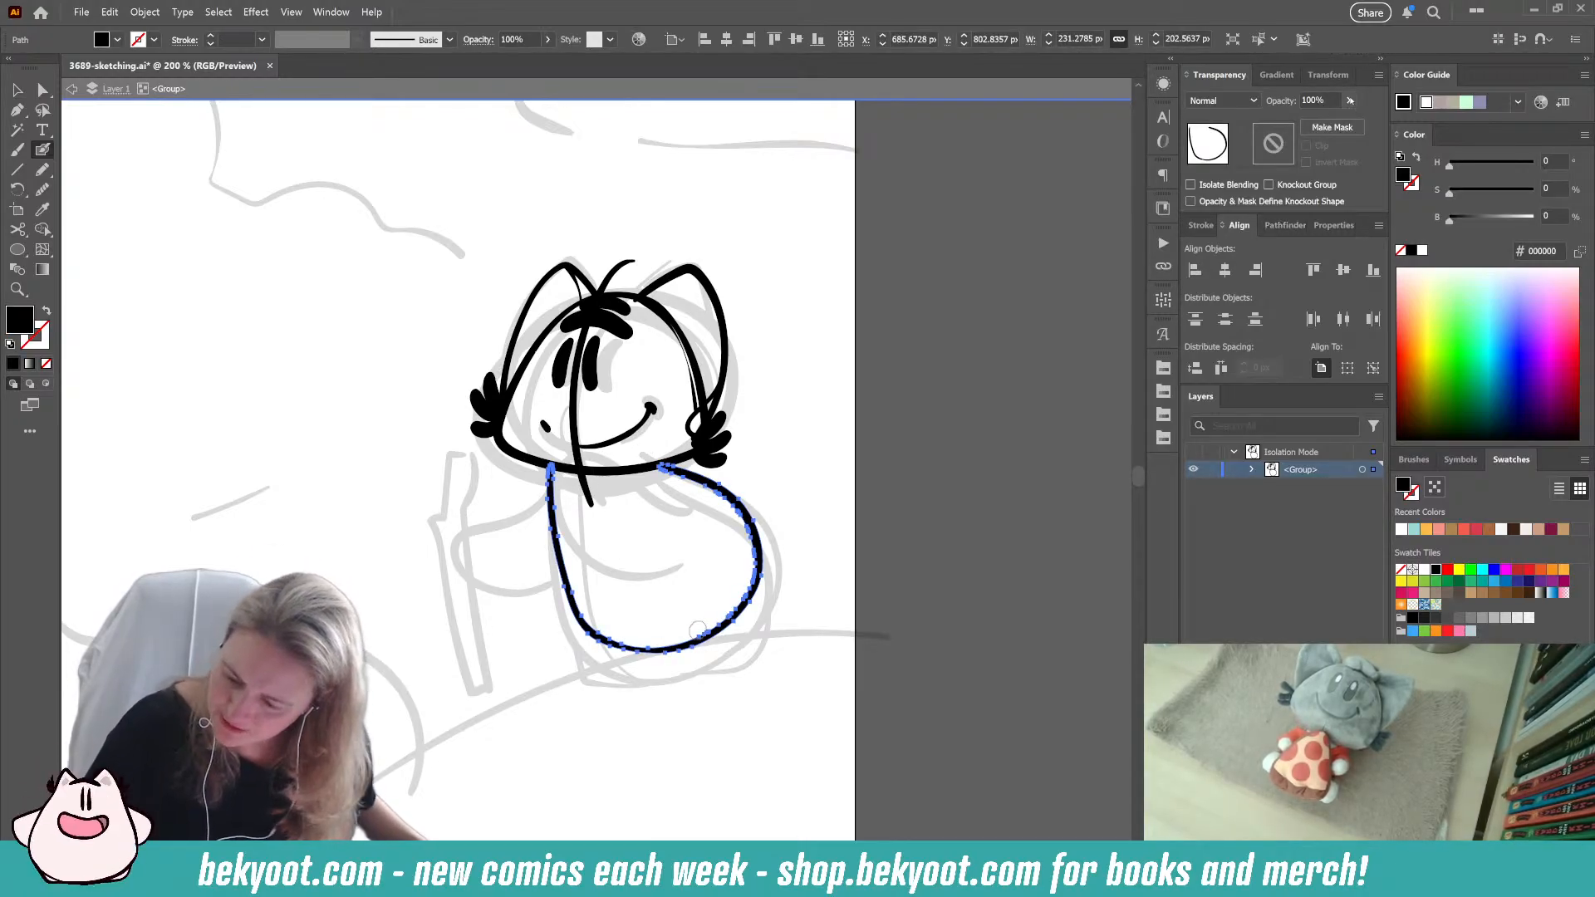
left_click(1348, 100)
left_click_drag(1347, 121, 1319, 122)
left_click(979, 371, "ctrl")
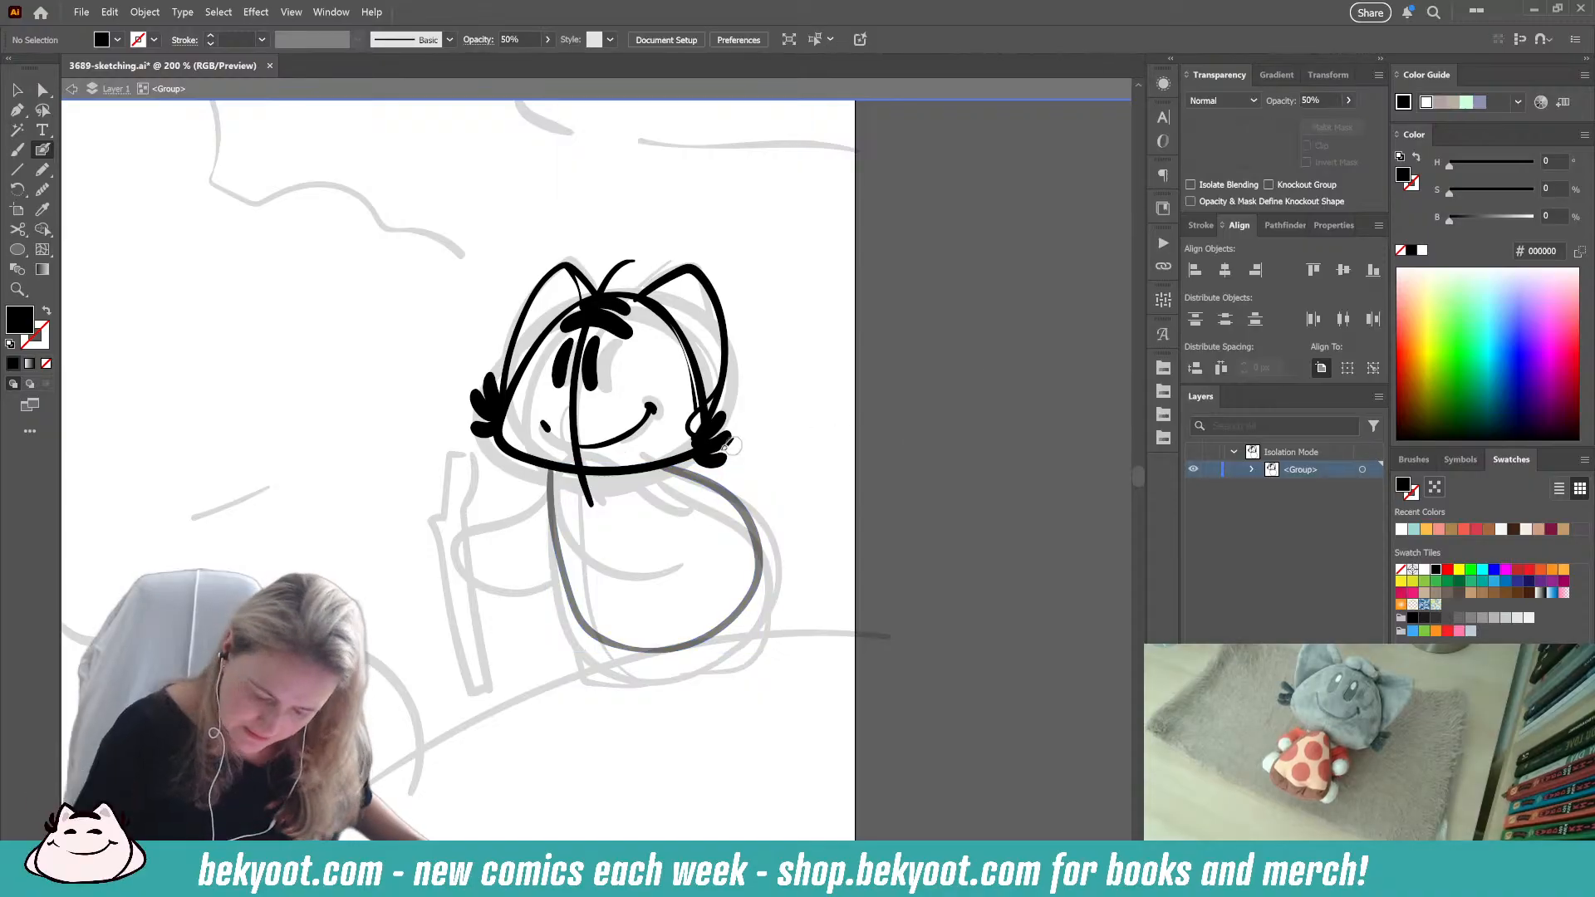
left_click(721, 456, "ctrl")
left_click(808, 475, "ctrl")
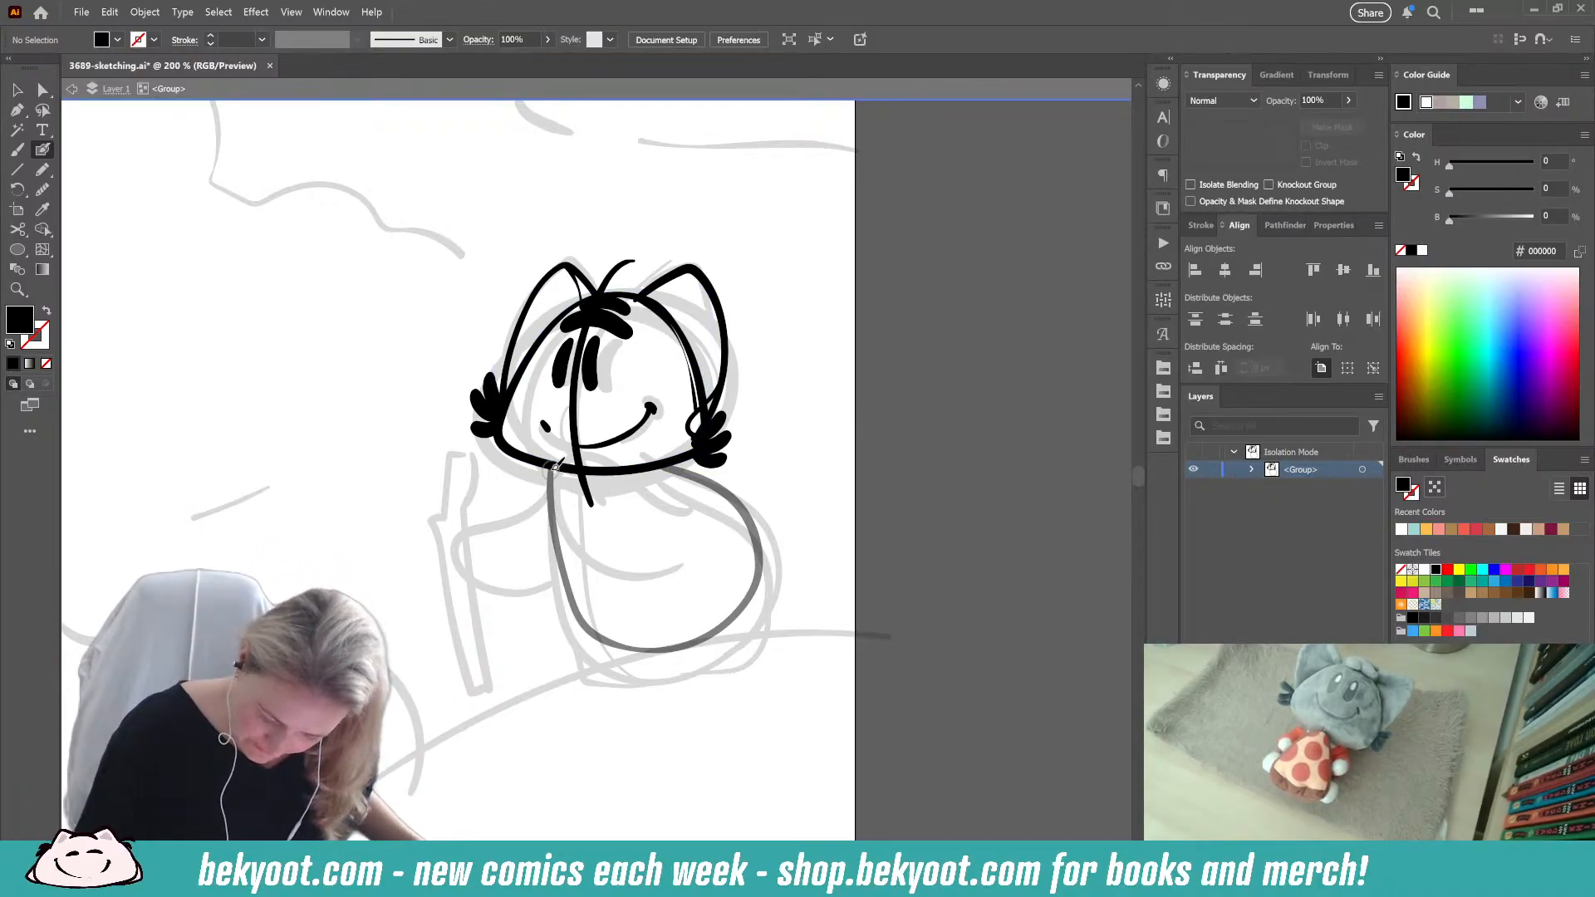
mouse_move(552, 467)
left_mouse_down()
mouse_move(587, 600)
mouse_move(648, 627)
mouse_move(685, 621)
left_mouse_up()
key("shift+x")
key("ctrl+z")
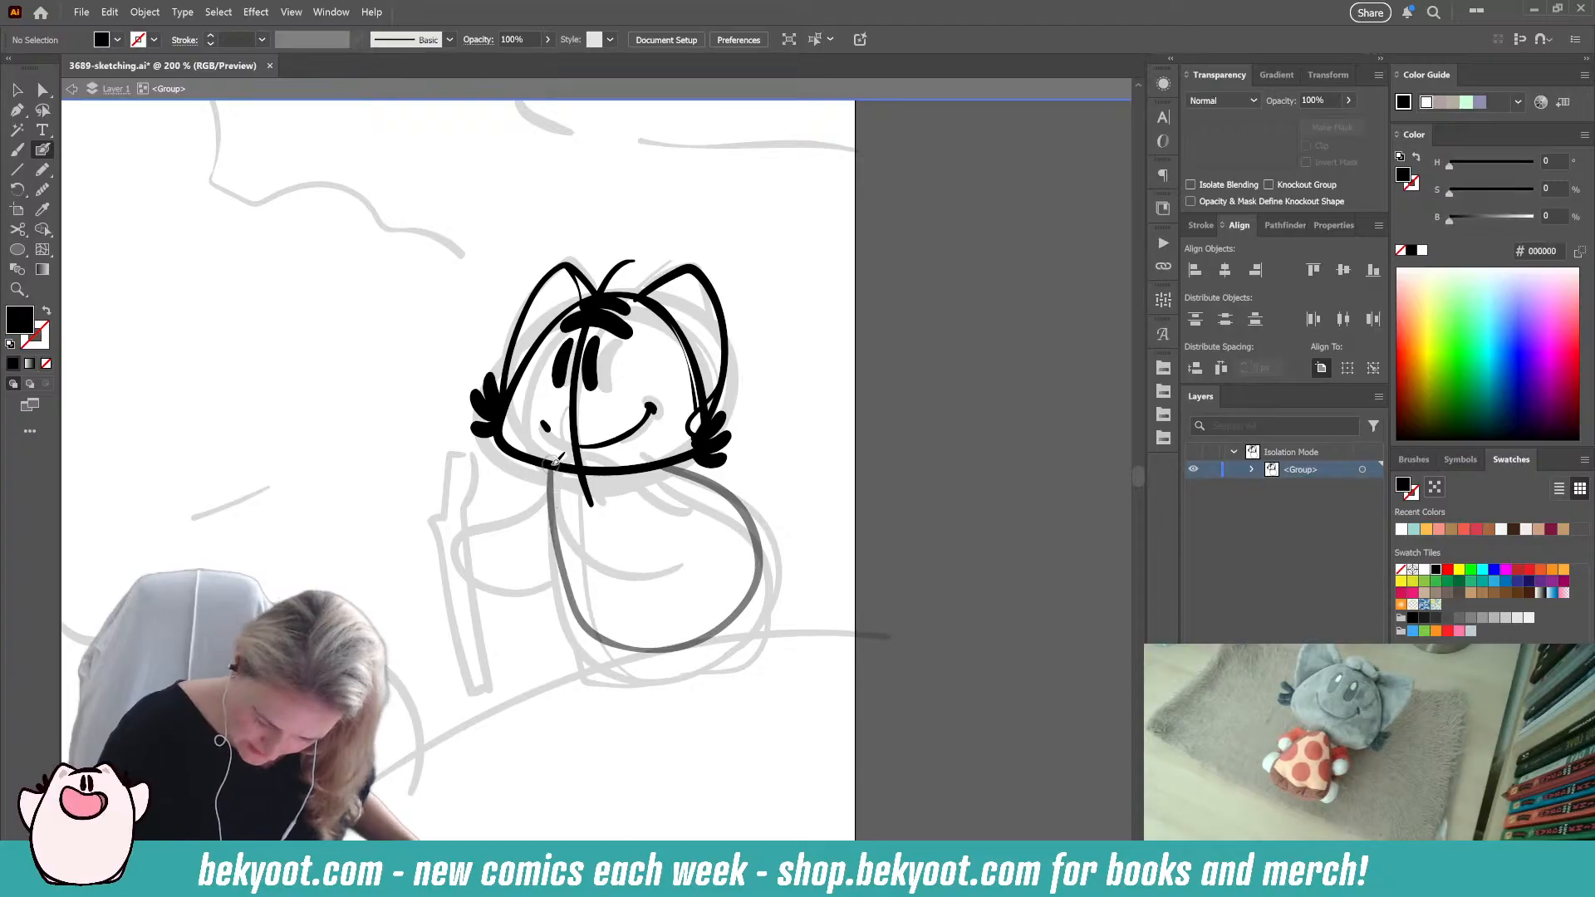
mouse_move(553, 465)
left_mouse_down()
mouse_move(613, 612)
mouse_move(673, 631)
mouse_move(736, 592)
mouse_move(756, 515)
left_mouse_up()
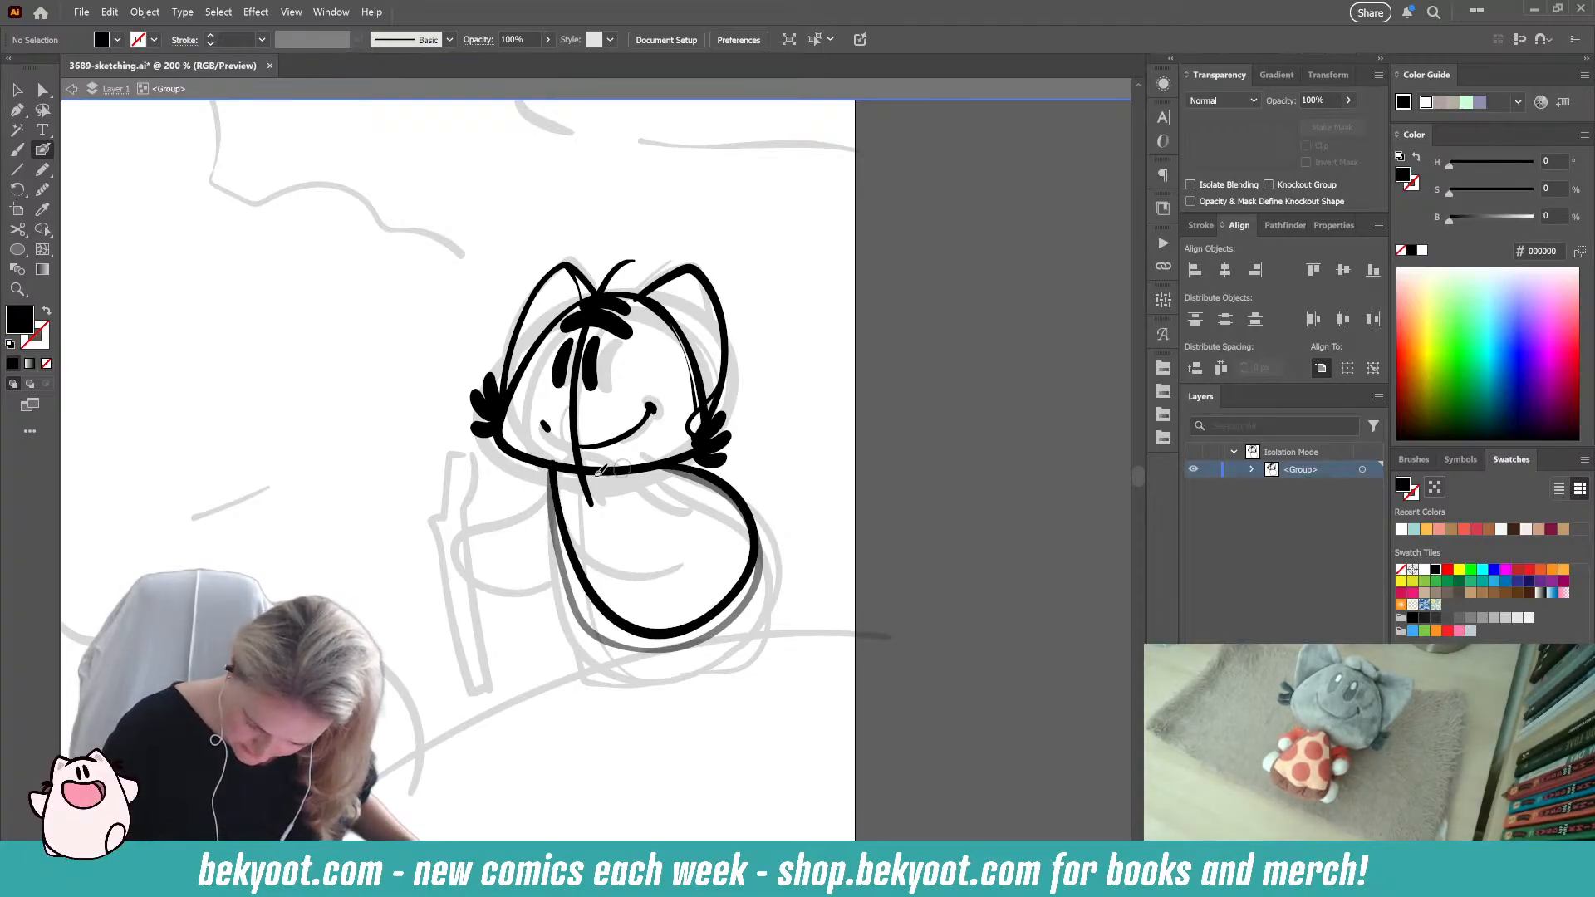
key("shift+x")
key("ctrl+z")
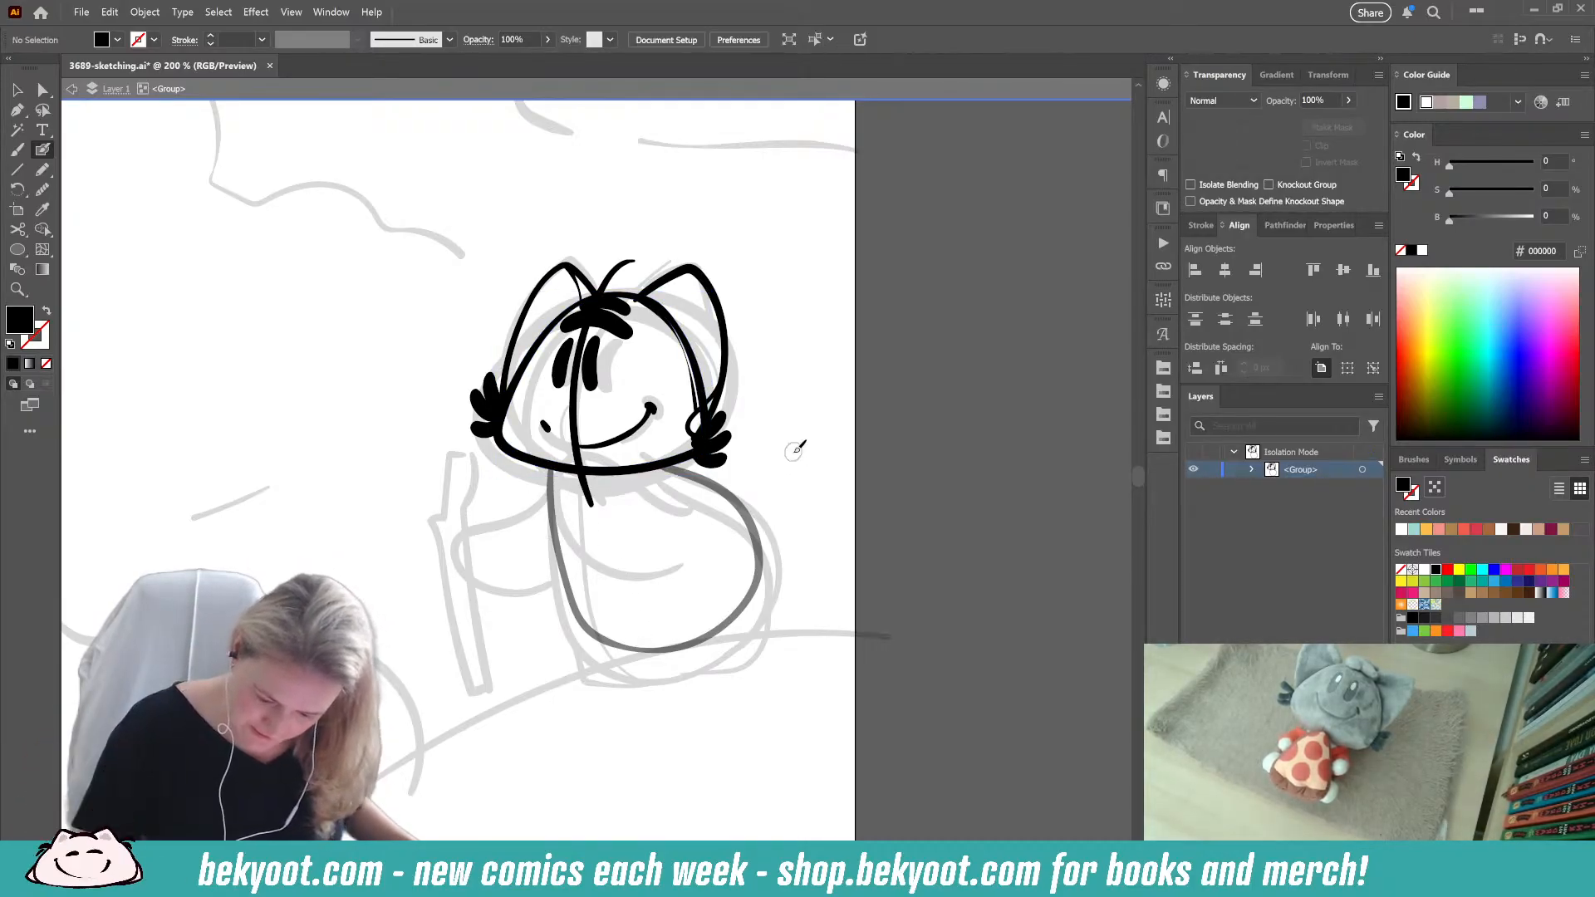
mouse_move(549, 468)
left_mouse_down()
mouse_move(577, 592)
mouse_move(616, 625)
left_mouse_up()
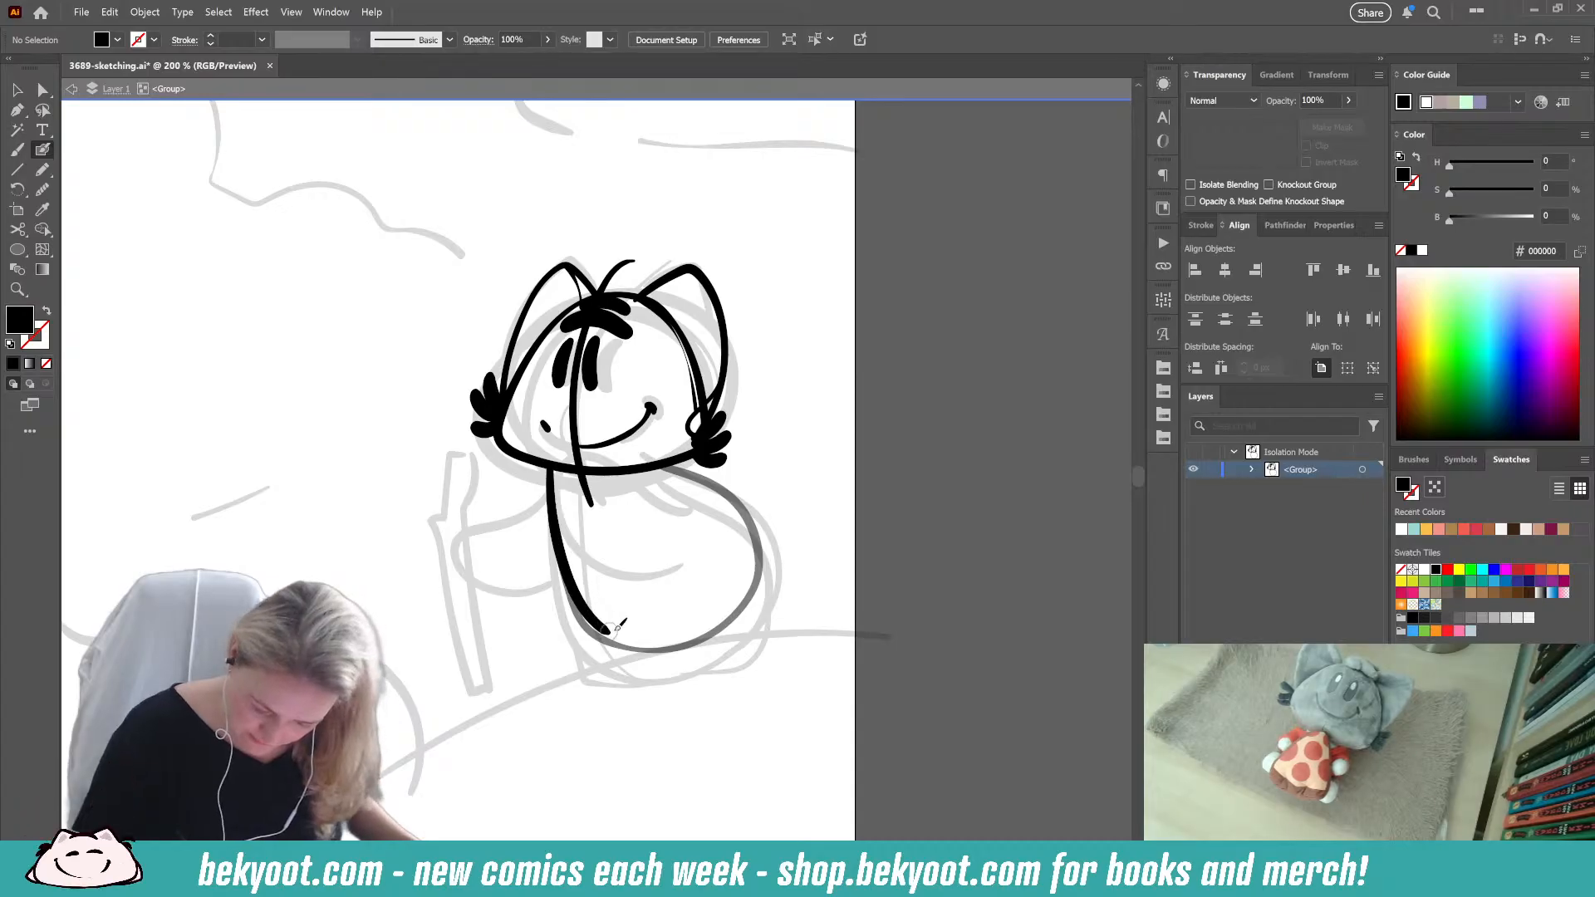
key("ctrl+z")
mouse_move(550, 467)
left_mouse_down()
mouse_move(563, 533)
mouse_move(686, 632)
mouse_move(719, 490)
mouse_move(698, 467)
left_mouse_up()
key("ctrl+z")
mouse_move(552, 464)
left_mouse_down()
mouse_move(565, 560)
mouse_move(646, 628)
mouse_move(746, 594)
mouse_move(747, 522)
mouse_move(697, 465)
left_mouse_up()
key("ctrl+z")
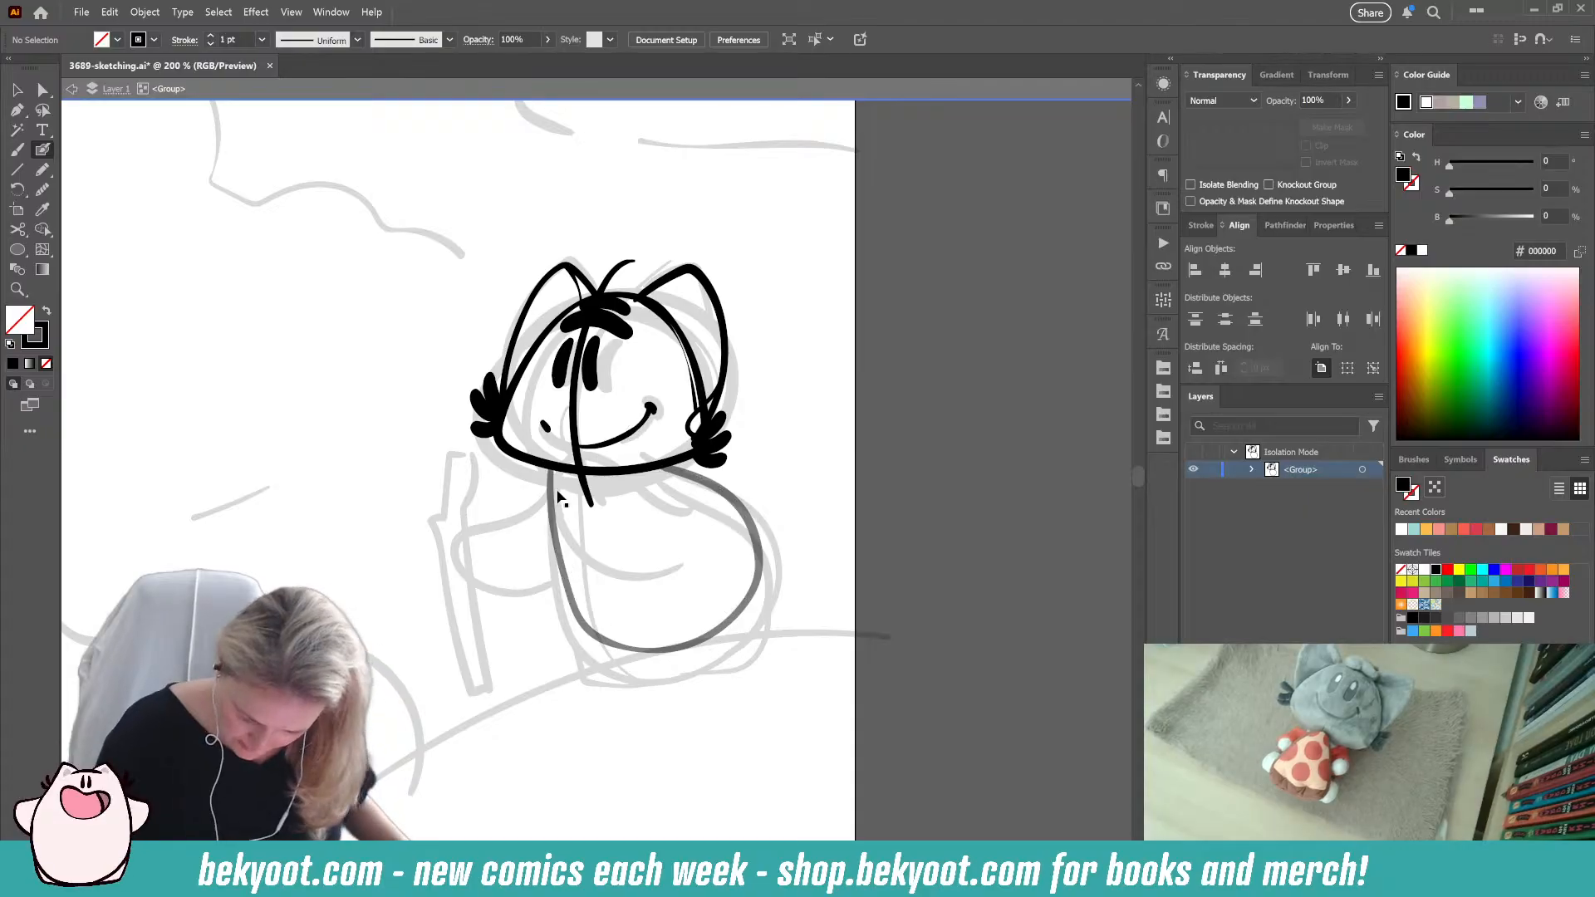
mouse_move(552, 463)
left_mouse_down()
mouse_move(598, 610)
mouse_move(744, 627)
mouse_move(764, 565)
left_mouse_up()
key("ctrl+z")
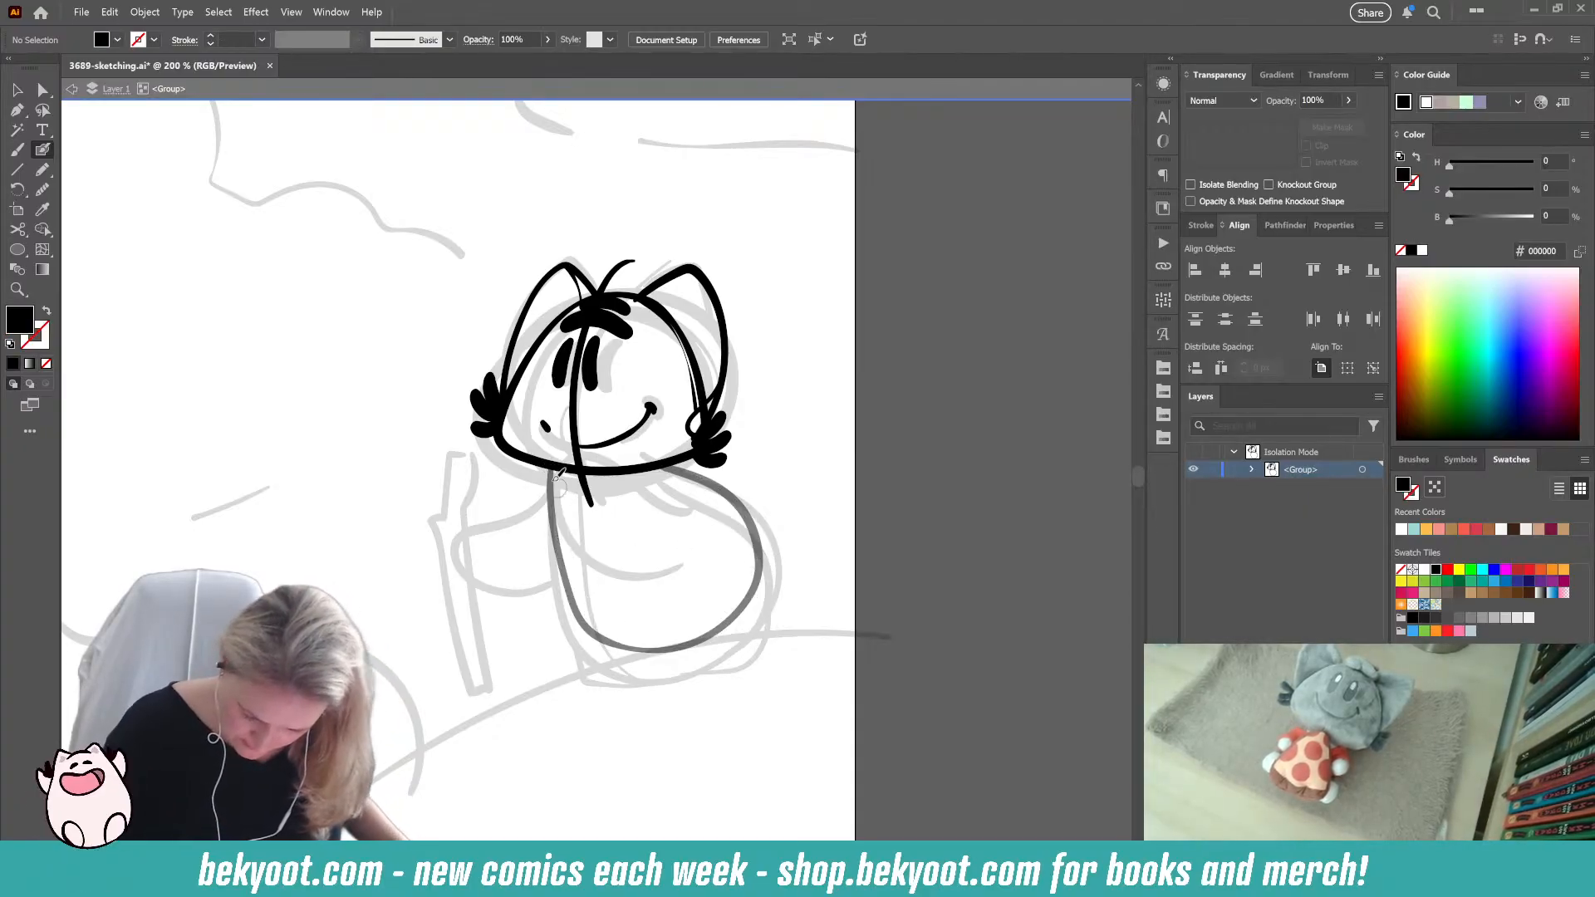
Step: Redraw the body as one solid rounded stroke over the faded outline, and delete the faded version
mouse_move(548, 458)
left_mouse_down()
mouse_move(639, 631)
mouse_move(766, 563)
mouse_move(655, 459)
left_mouse_up()
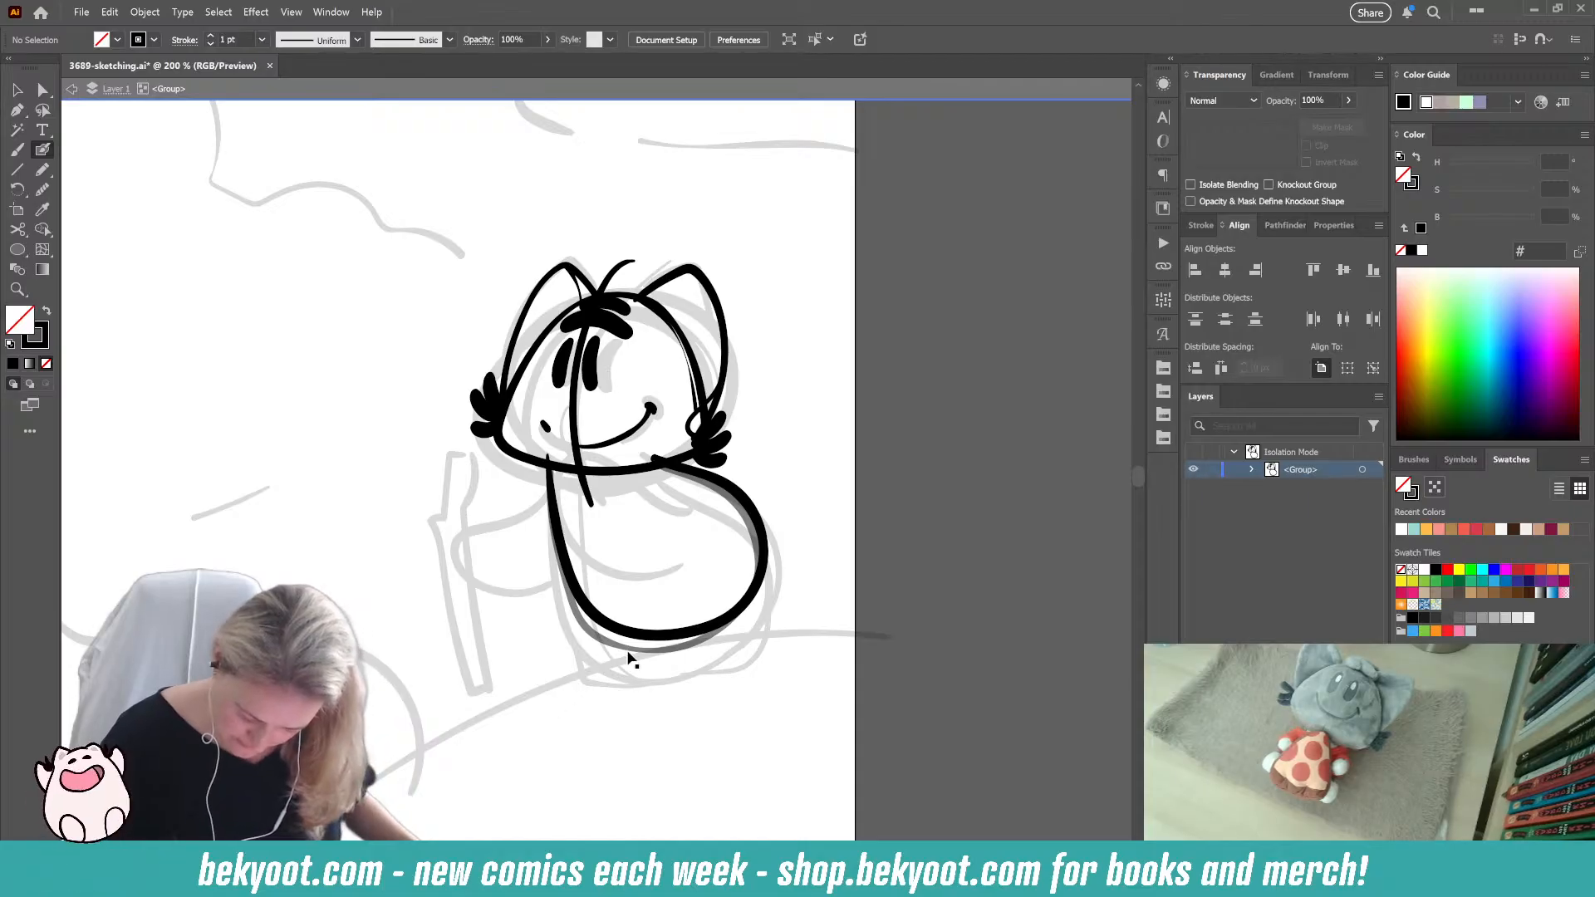
key("Delete")
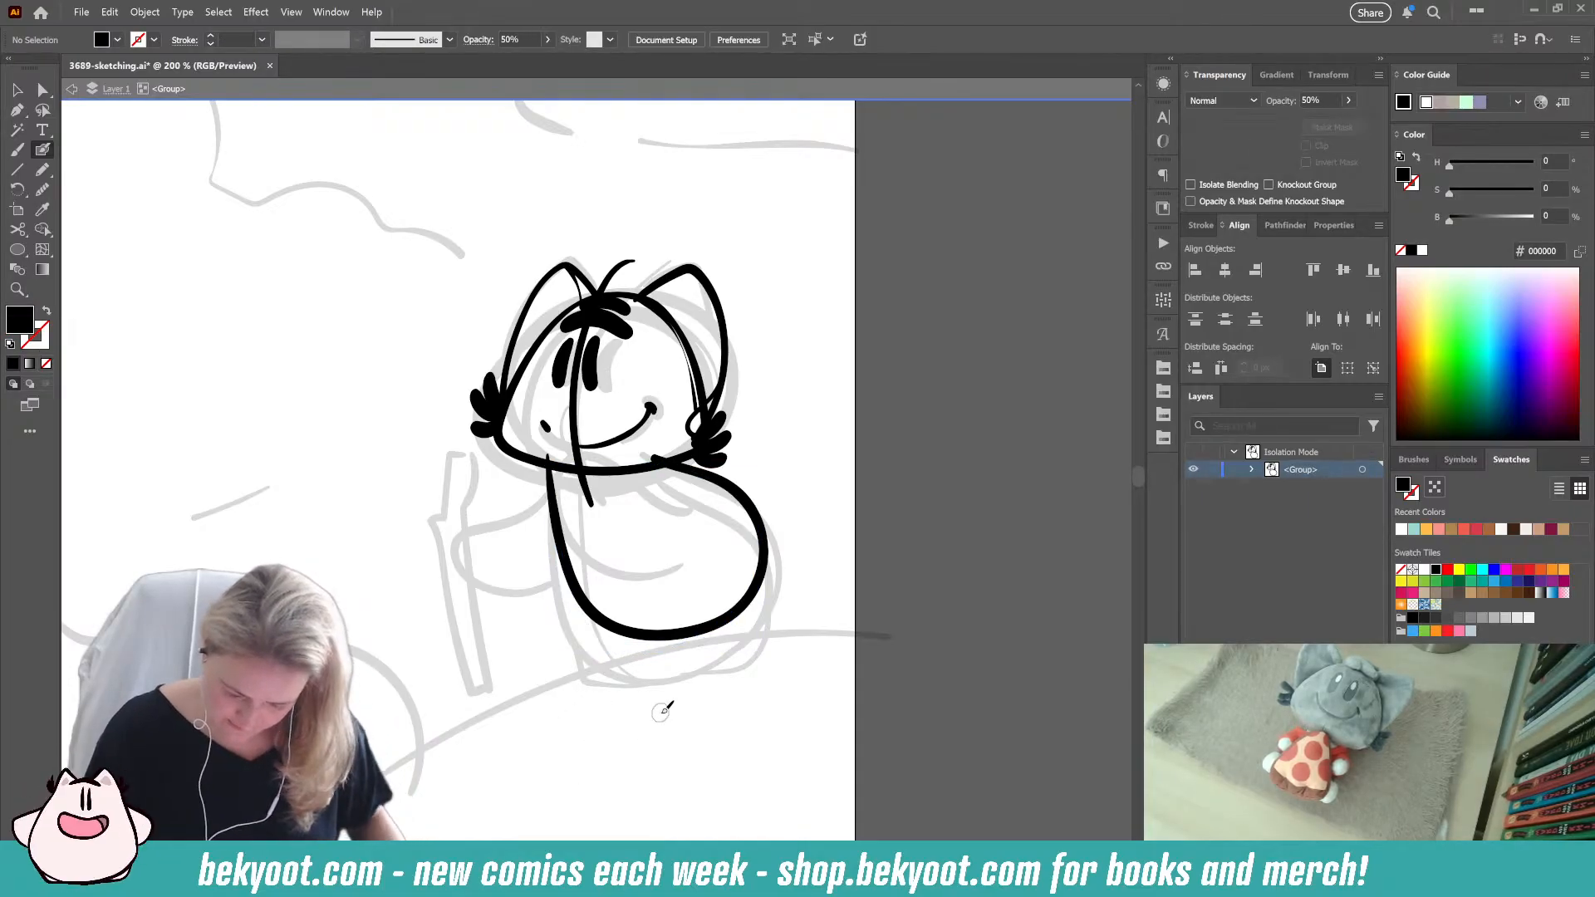
Step: Smooth the new body outline by 6% and shift it slightly downward
left_click(675, 635, "ctrl")
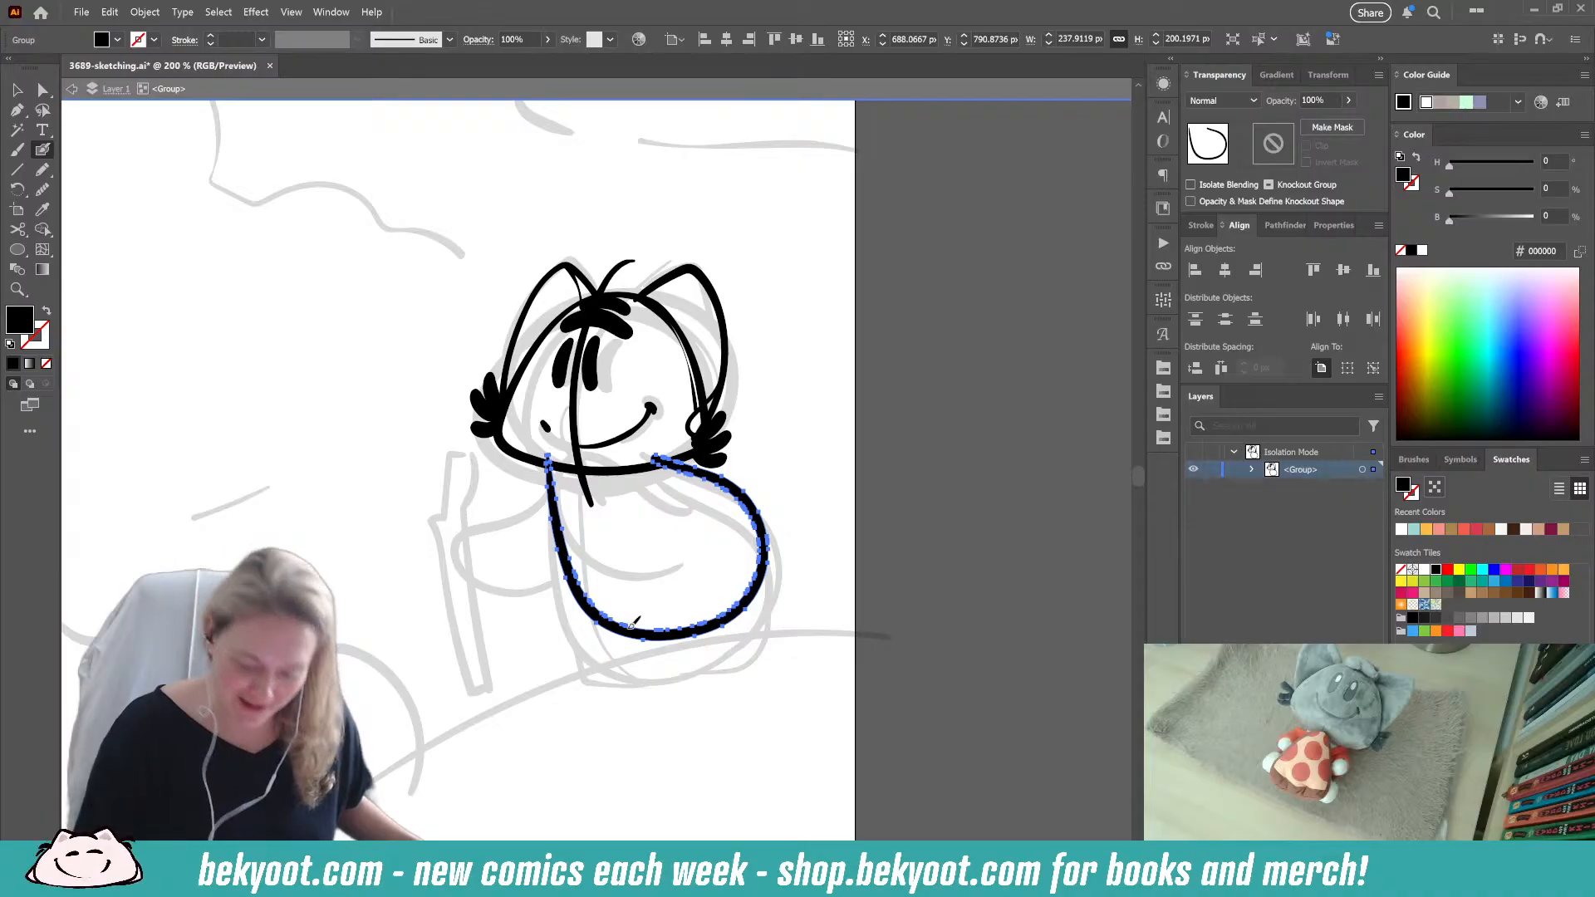
key("ctrl+alt+s")
left_click_drag(765, 143, 770, 143)
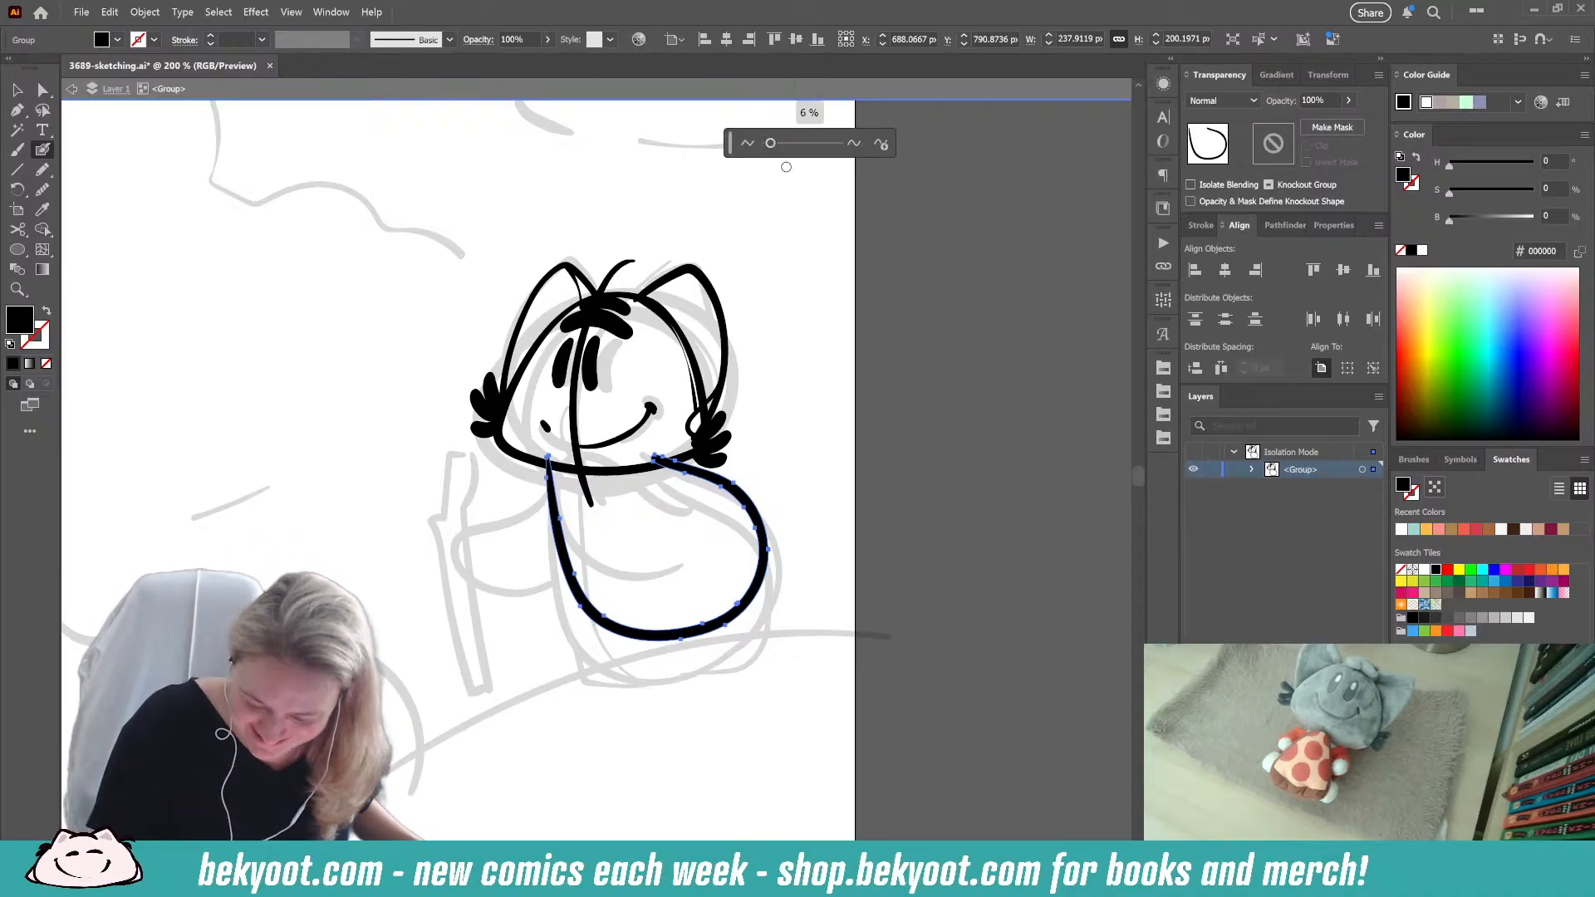
left_click(814, 413)
left_click_drag(687, 632, 682, 640)
left_click(936, 461, "ctrl")
Step: Draw a thin curved centre line inside the body from the chin down to the bottom of its outline
left_click_drag(735, 710, 704, 688)
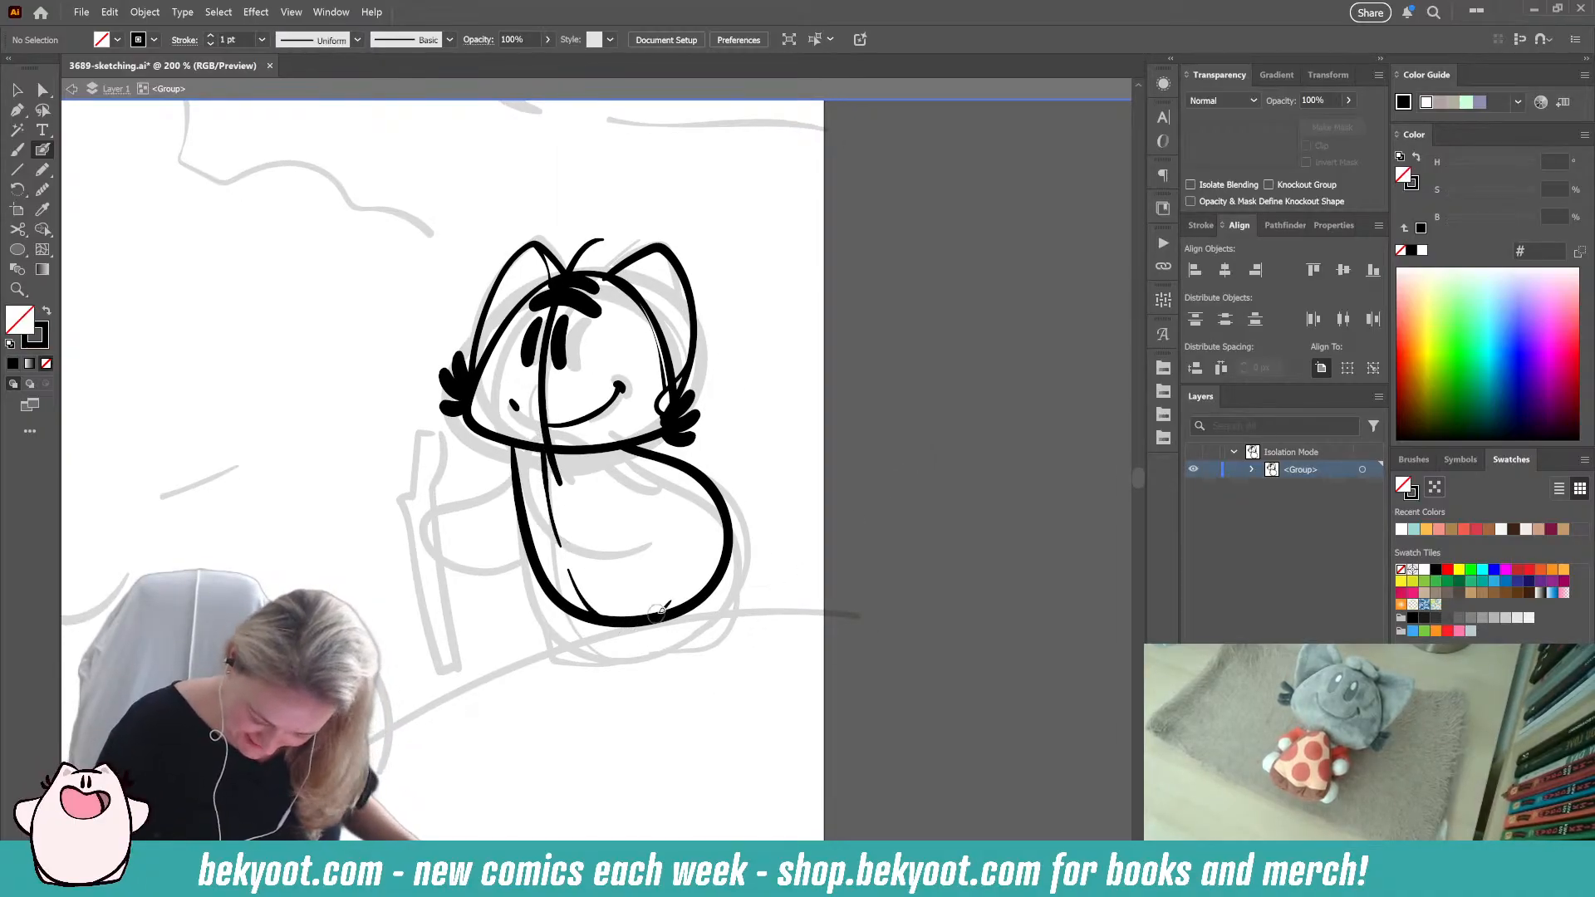
mouse_move(544, 446)
left_mouse_down()
mouse_move(586, 600)
mouse_move(608, 622)
left_mouse_up()
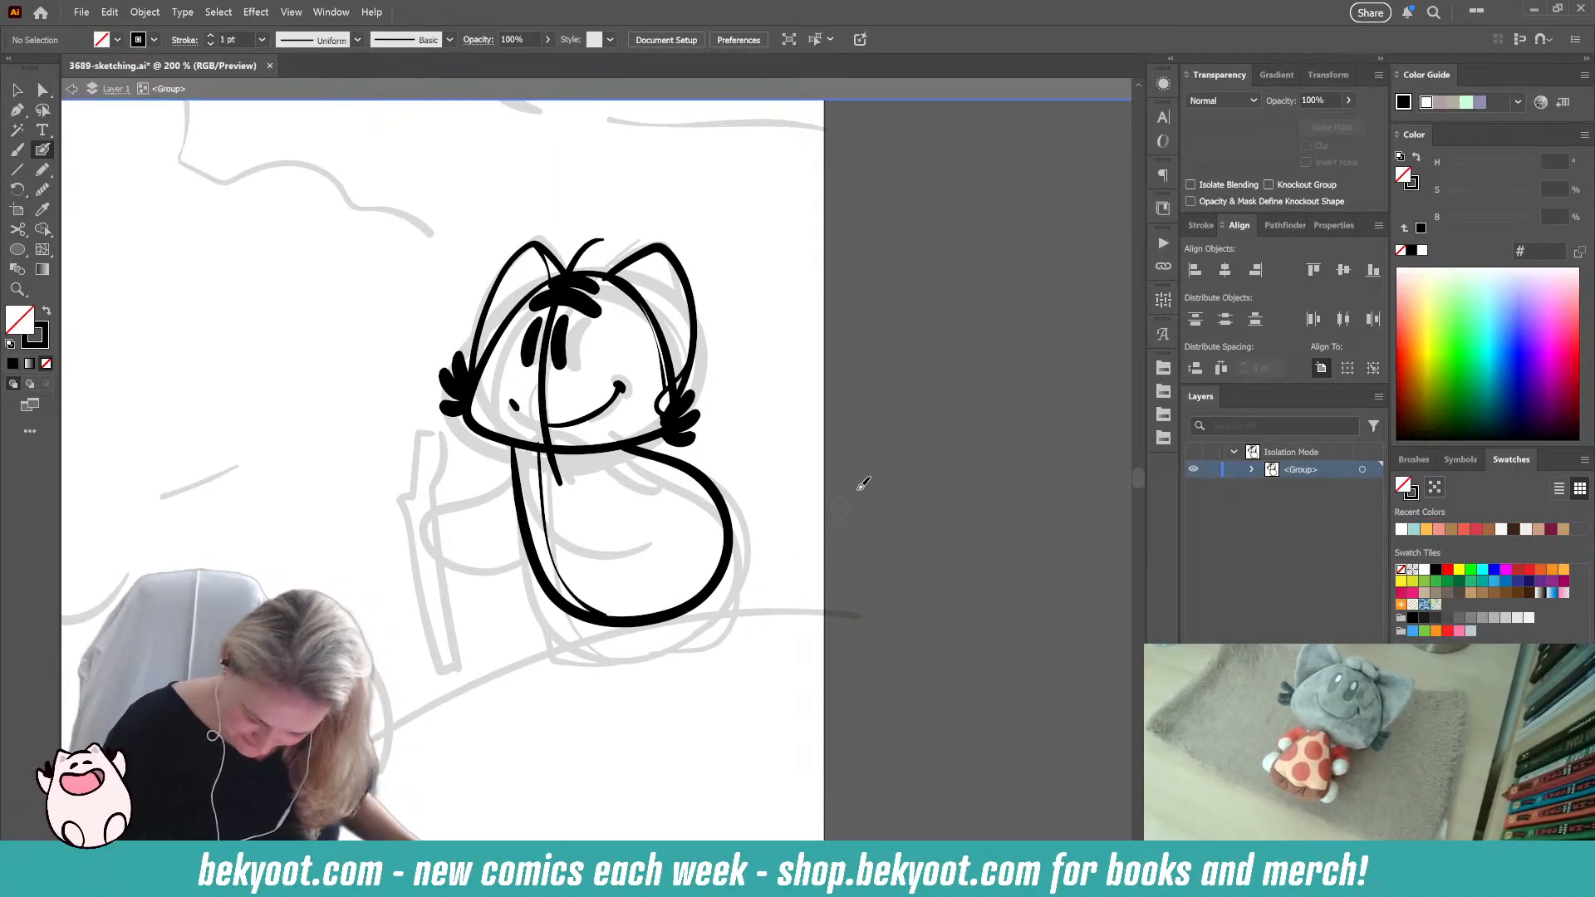
left_click(556, 571, "ctrl")
left_click(657, 706, "ctrl")
Step: Draw a flatter base with two rounded corners along the underside of the body
left_click_drag(698, 682, 747, 710)
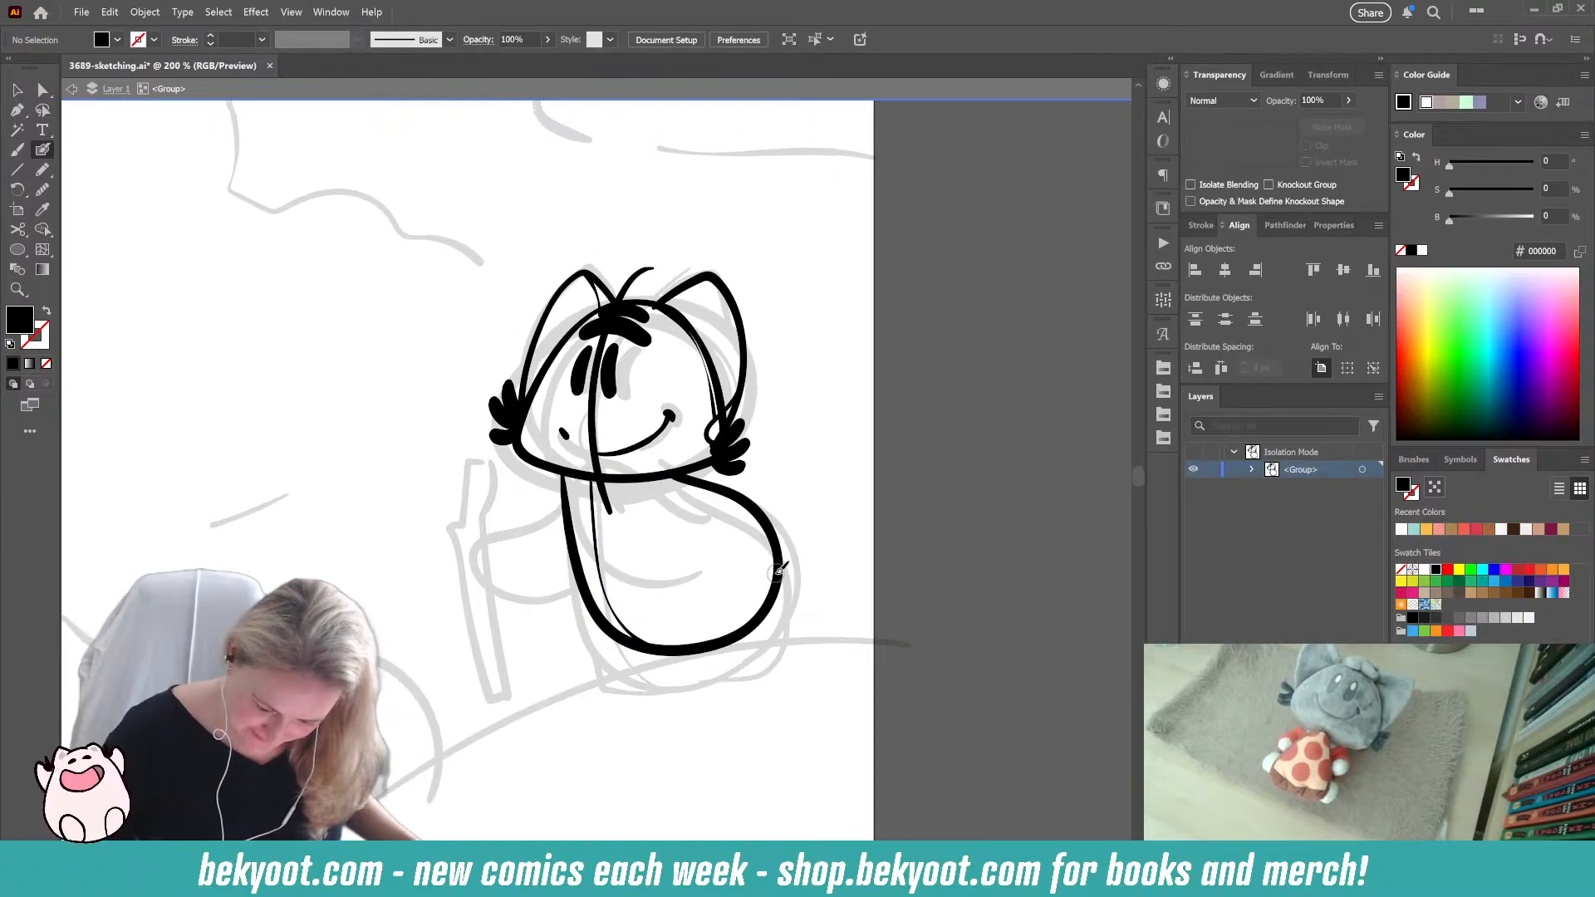
mouse_move(600, 616)
left_mouse_down()
mouse_move(628, 661)
mouse_move(703, 647)
left_mouse_up()
key("ctrl+z")
mouse_move(595, 610)
left_mouse_down()
mouse_move(615, 656)
mouse_move(649, 658)
mouse_move(750, 642)
mouse_move(782, 594)
left_mouse_up()
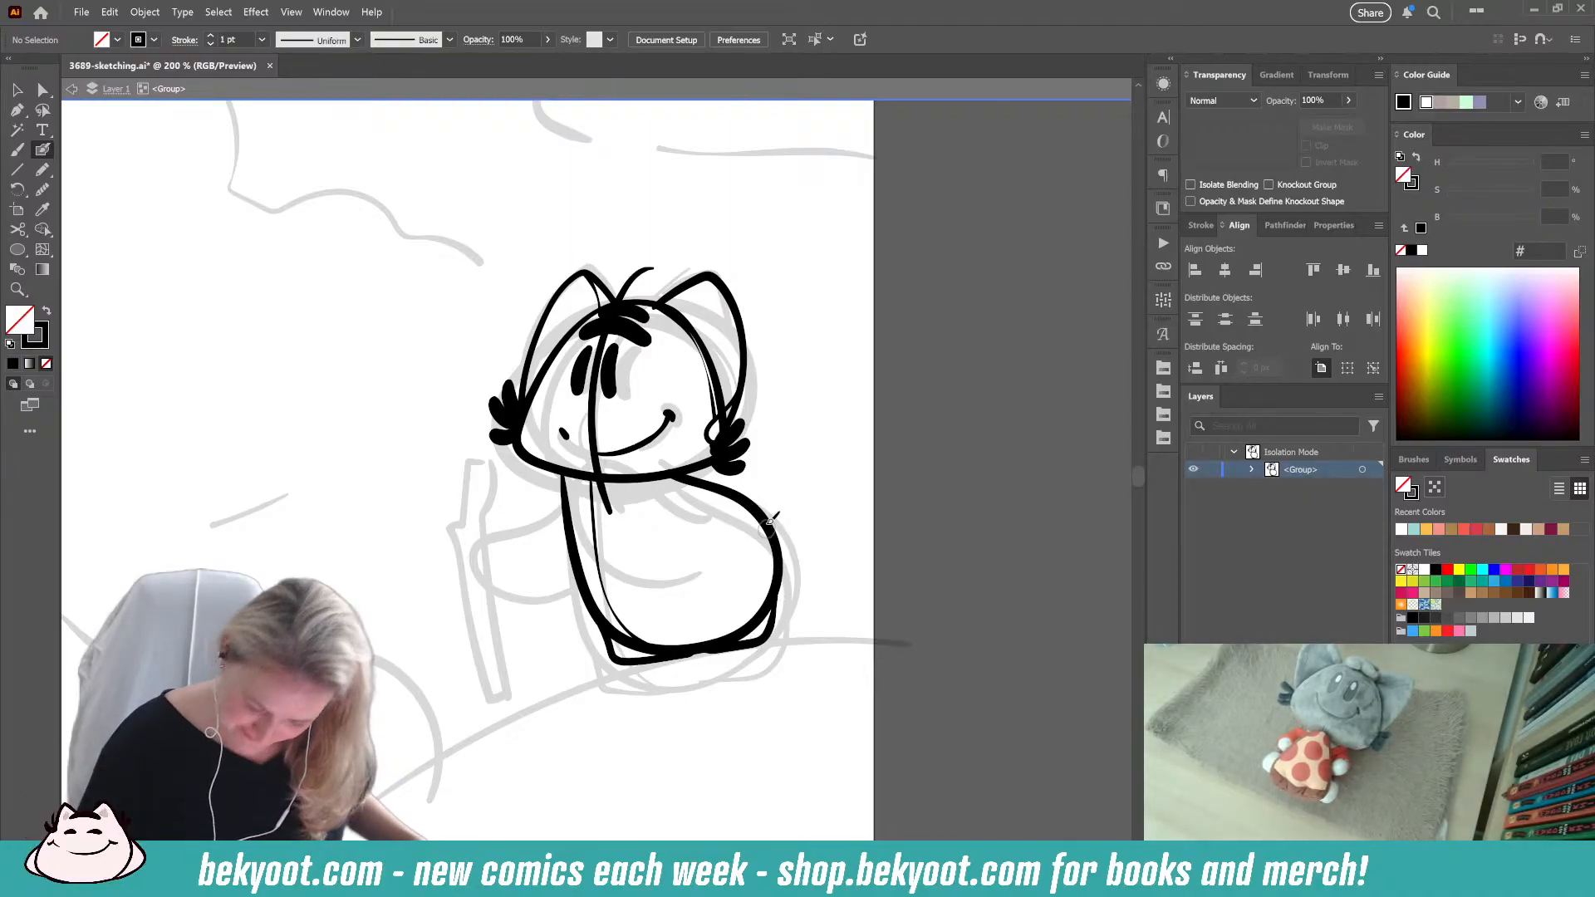
left_click(747, 482, "ctrl")
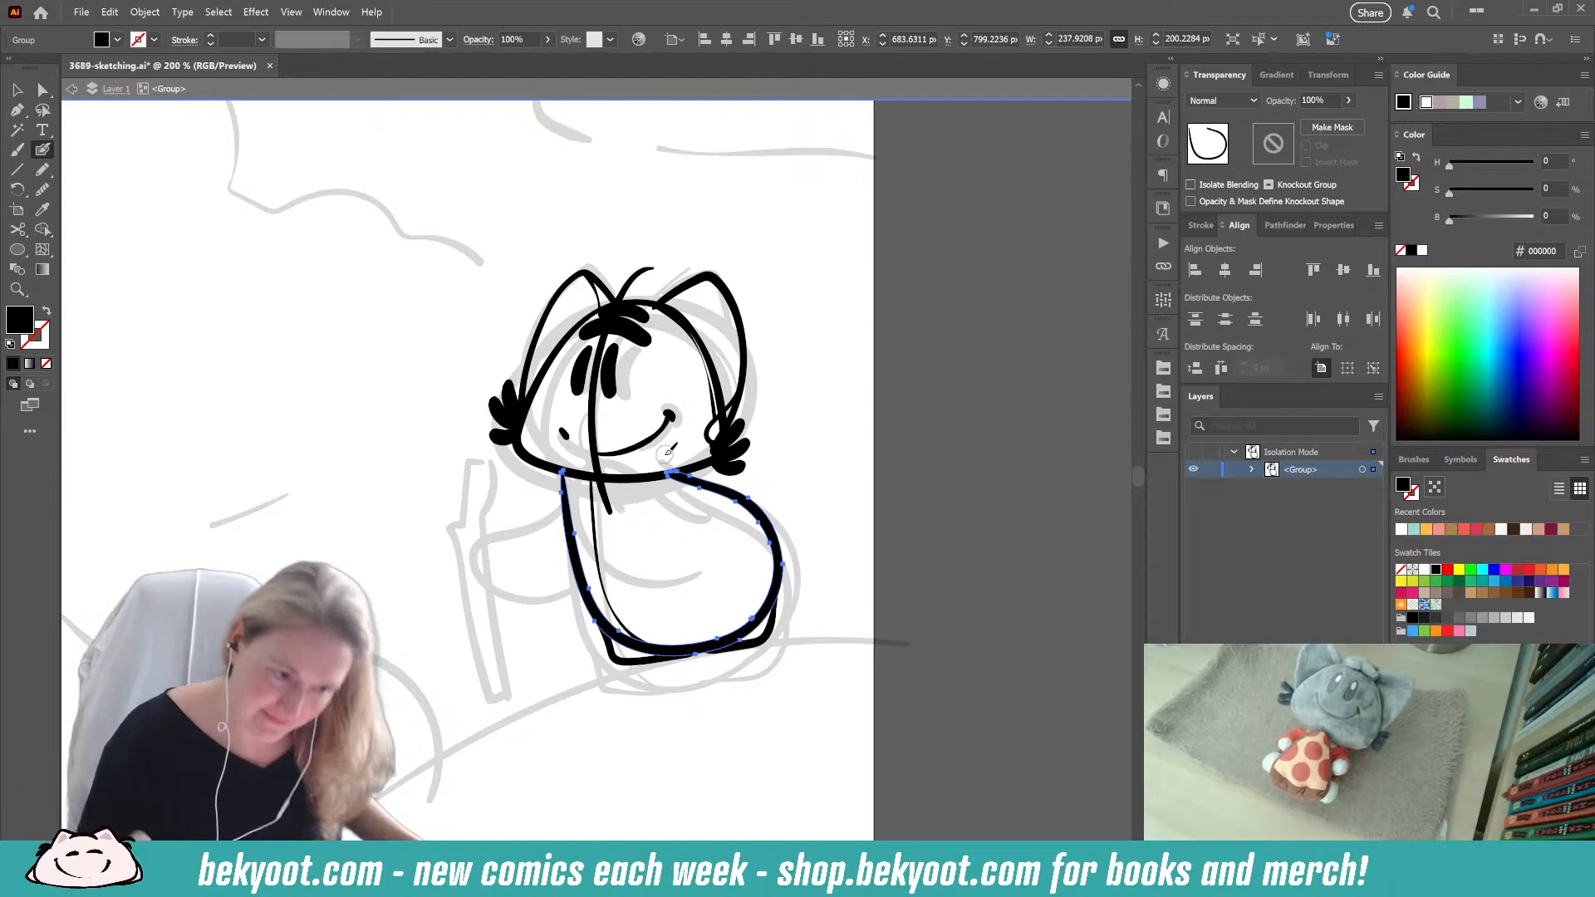
left_click(889, 448, "ctrl")
Step: Smooth the flat base stroke under the body
scroll(591, 591, "down", 1)
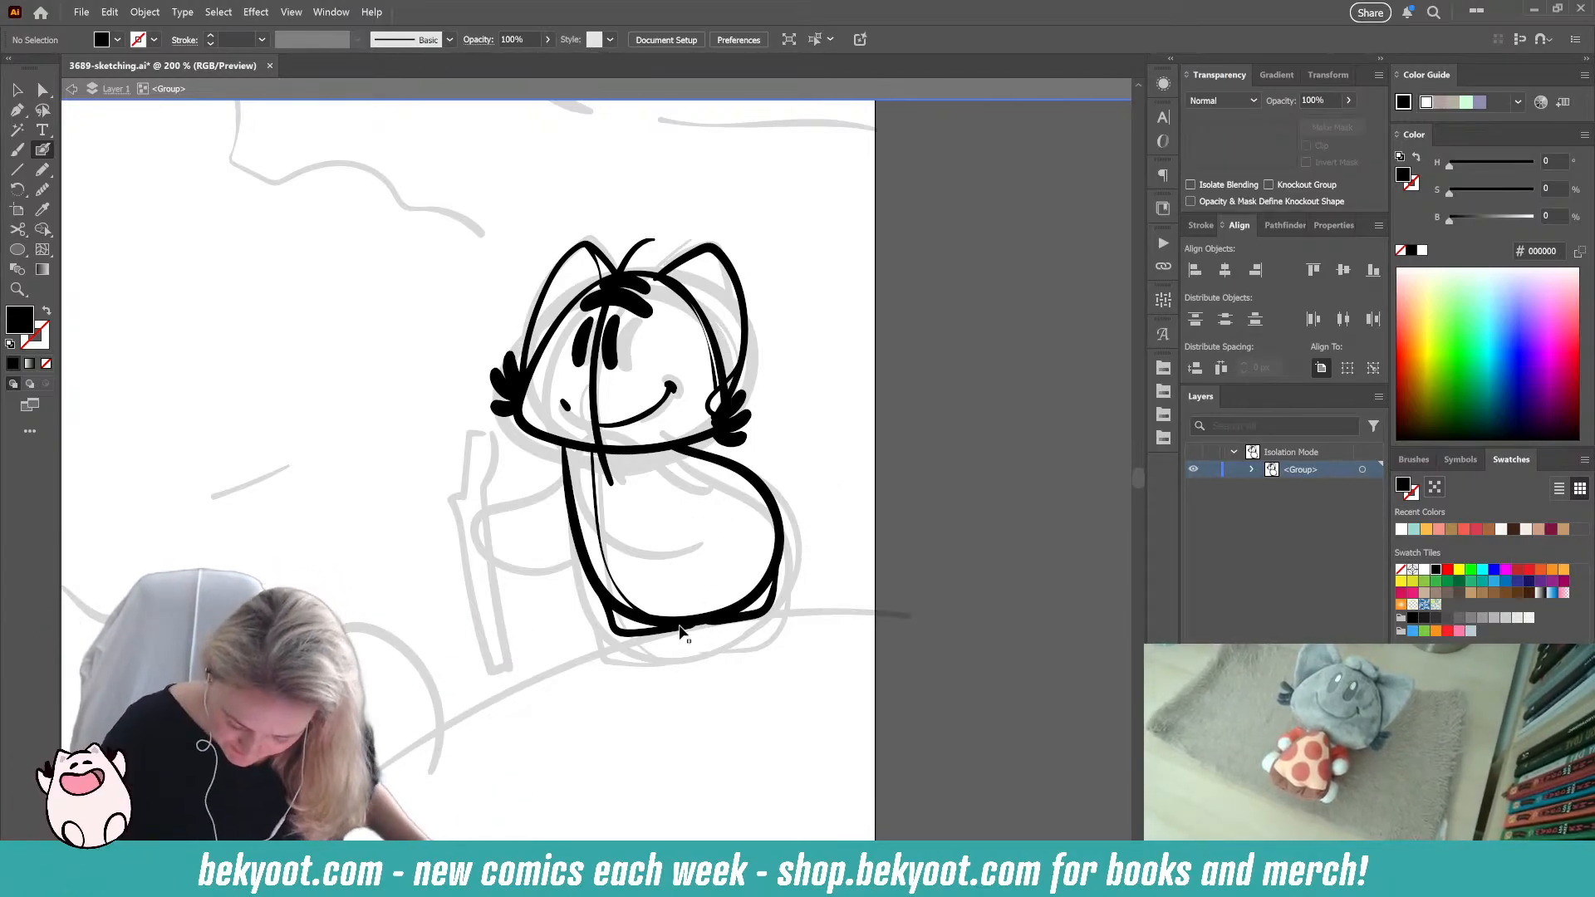
left_click(682, 627, "ctrl")
key("ctrl+alt+s")
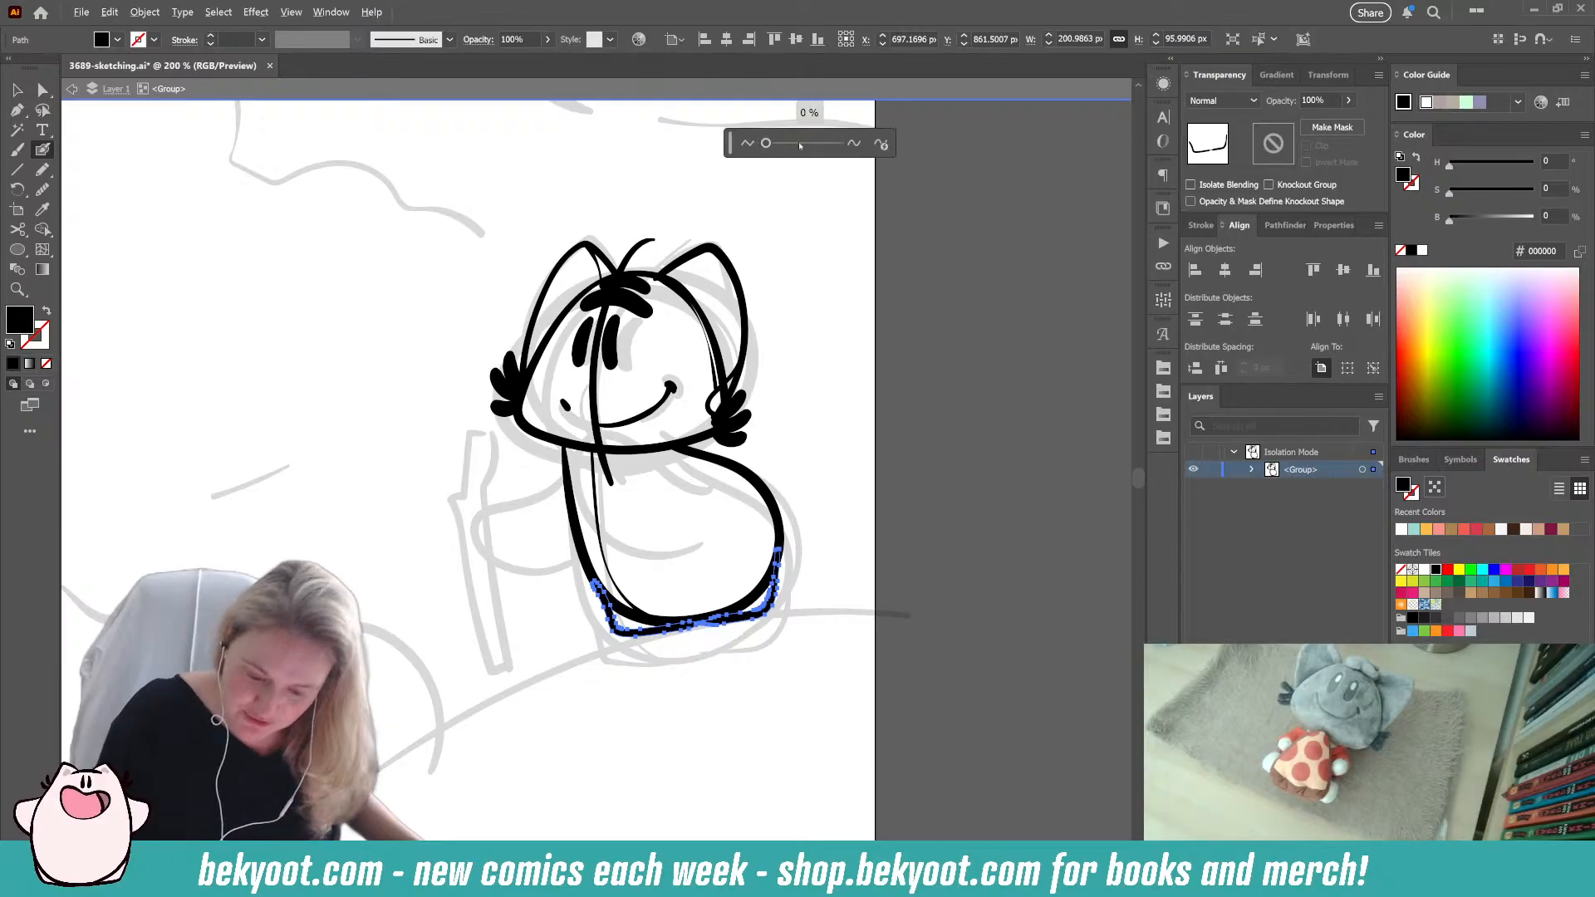
left_click_drag(767, 145, 788, 141)
left_click(935, 421, "ctrl")
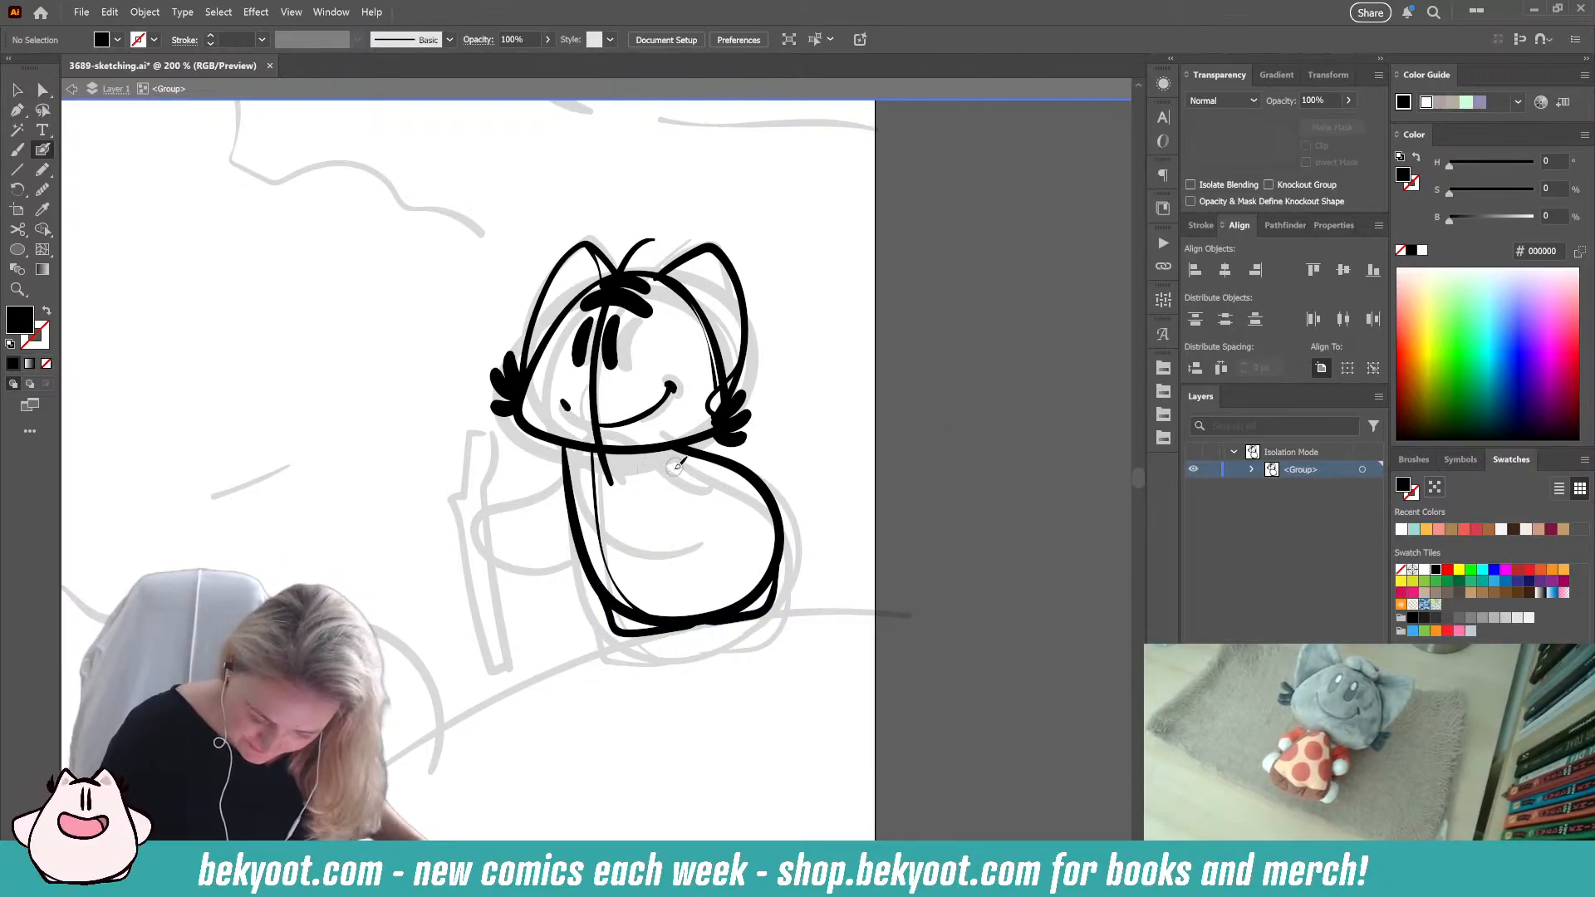
Step: Draw one arm as two curves across the chest and the other as a rounded loop reaching toward the sketched walking stick
mouse_move(683, 479)
left_mouse_down()
mouse_move(580, 427)
mouse_move(573, 468)
mouse_move(599, 526)
mouse_move(707, 536)
left_mouse_up()
key("shift+x")
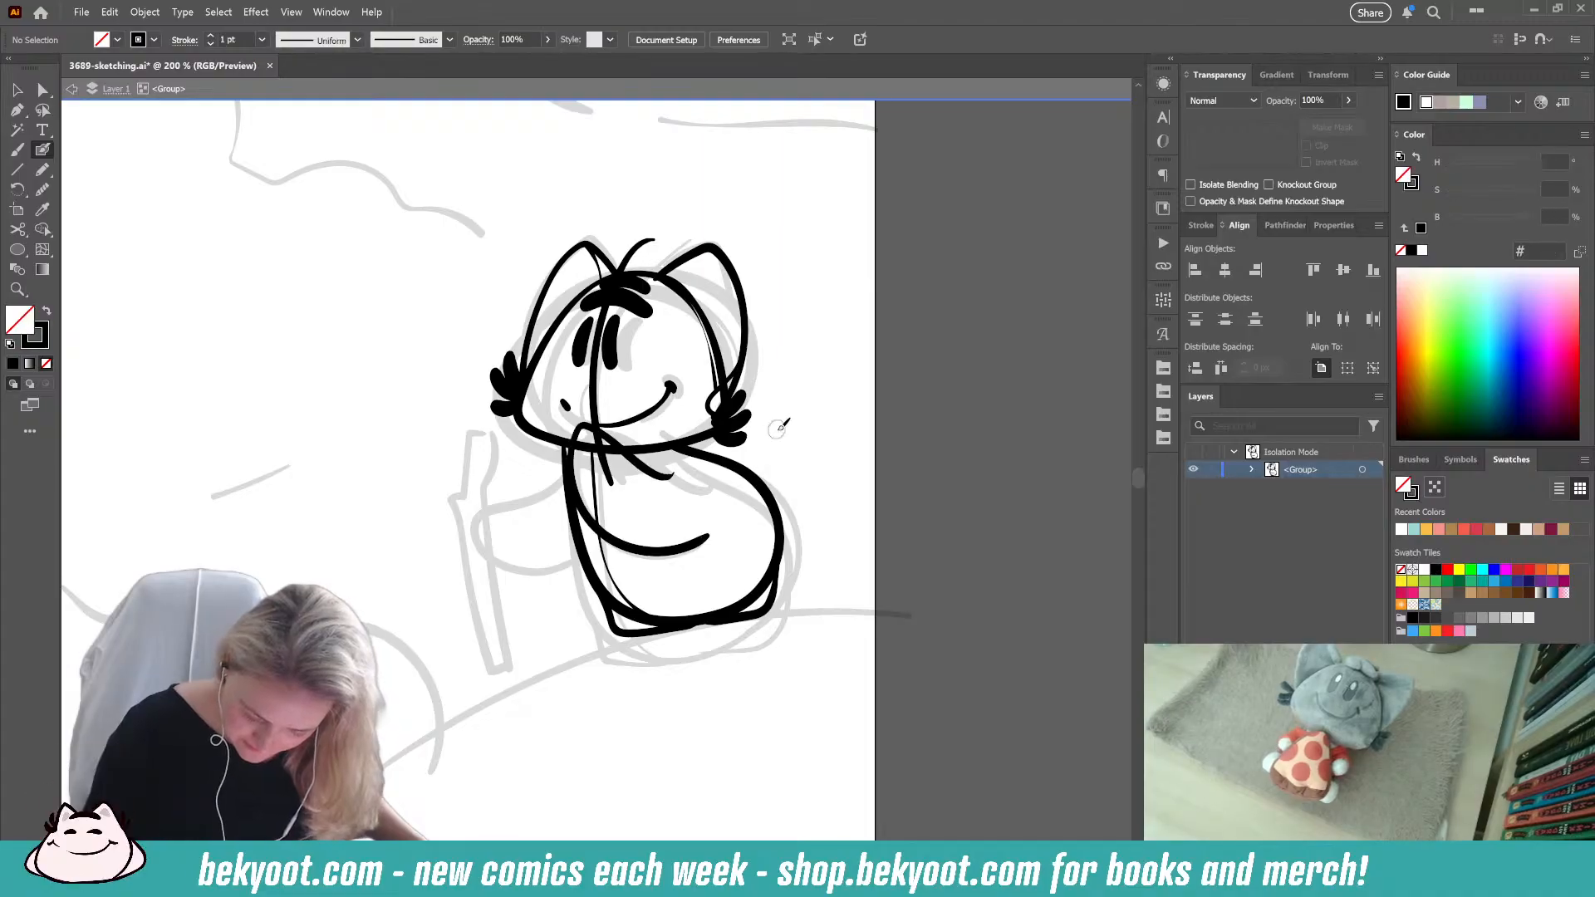
mouse_move(568, 443)
left_mouse_down()
mouse_move(535, 489)
mouse_move(465, 522)
mouse_move(498, 565)
mouse_move(579, 544)
left_mouse_up()
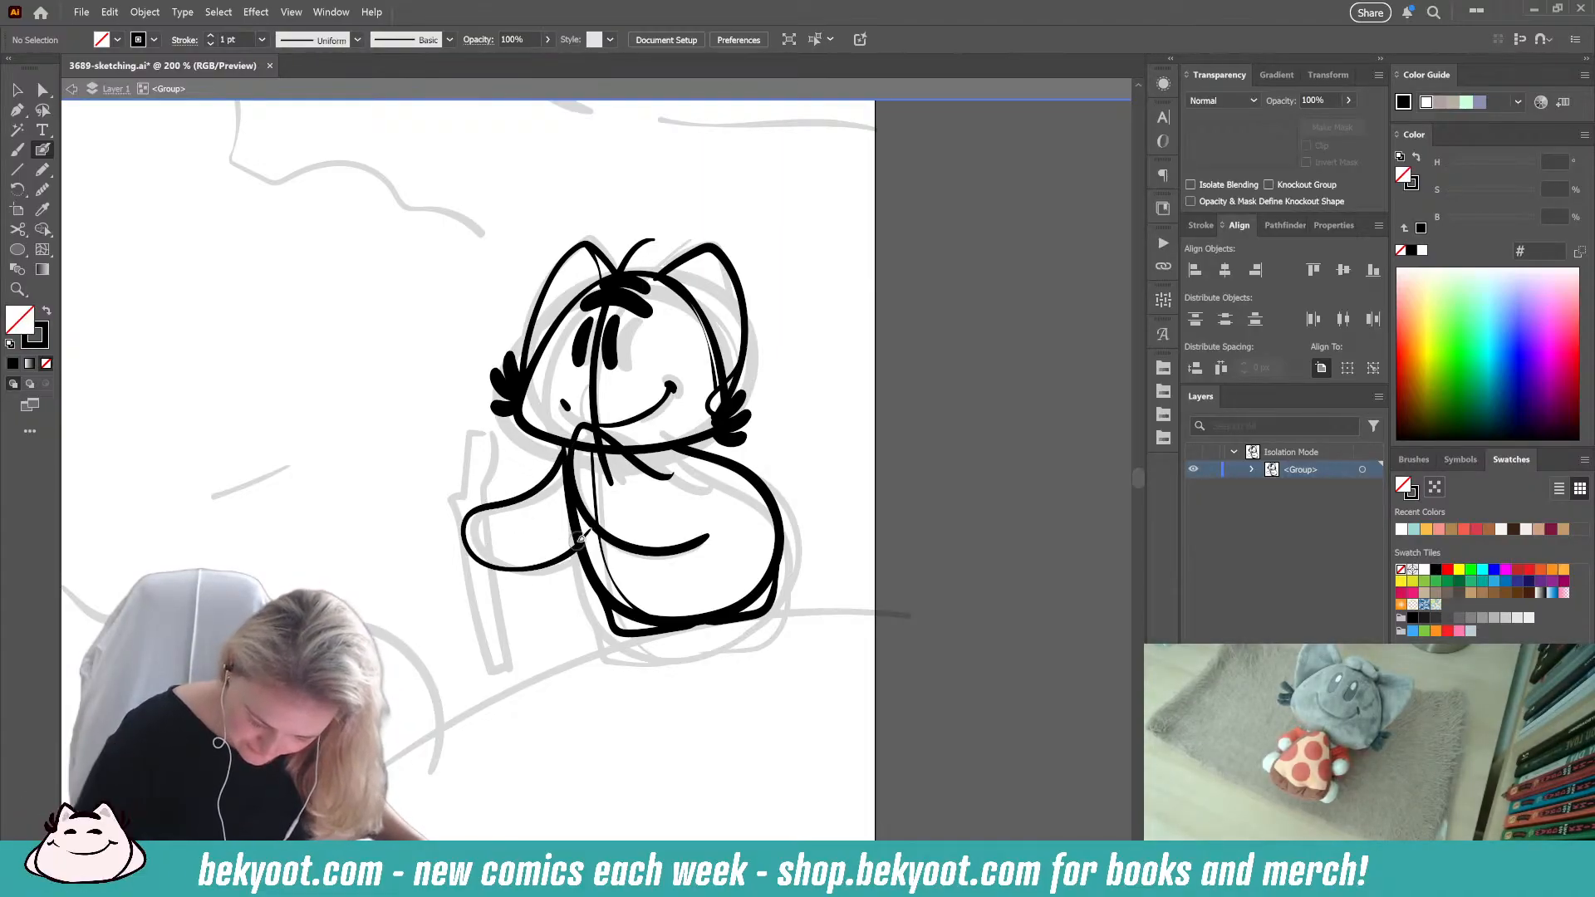
key("ctrl+z")
mouse_move(567, 444)
left_mouse_down()
mouse_move(484, 504)
mouse_move(475, 530)
mouse_move(522, 559)
mouse_move(577, 536)
mouse_move(591, 580)
left_mouse_up()
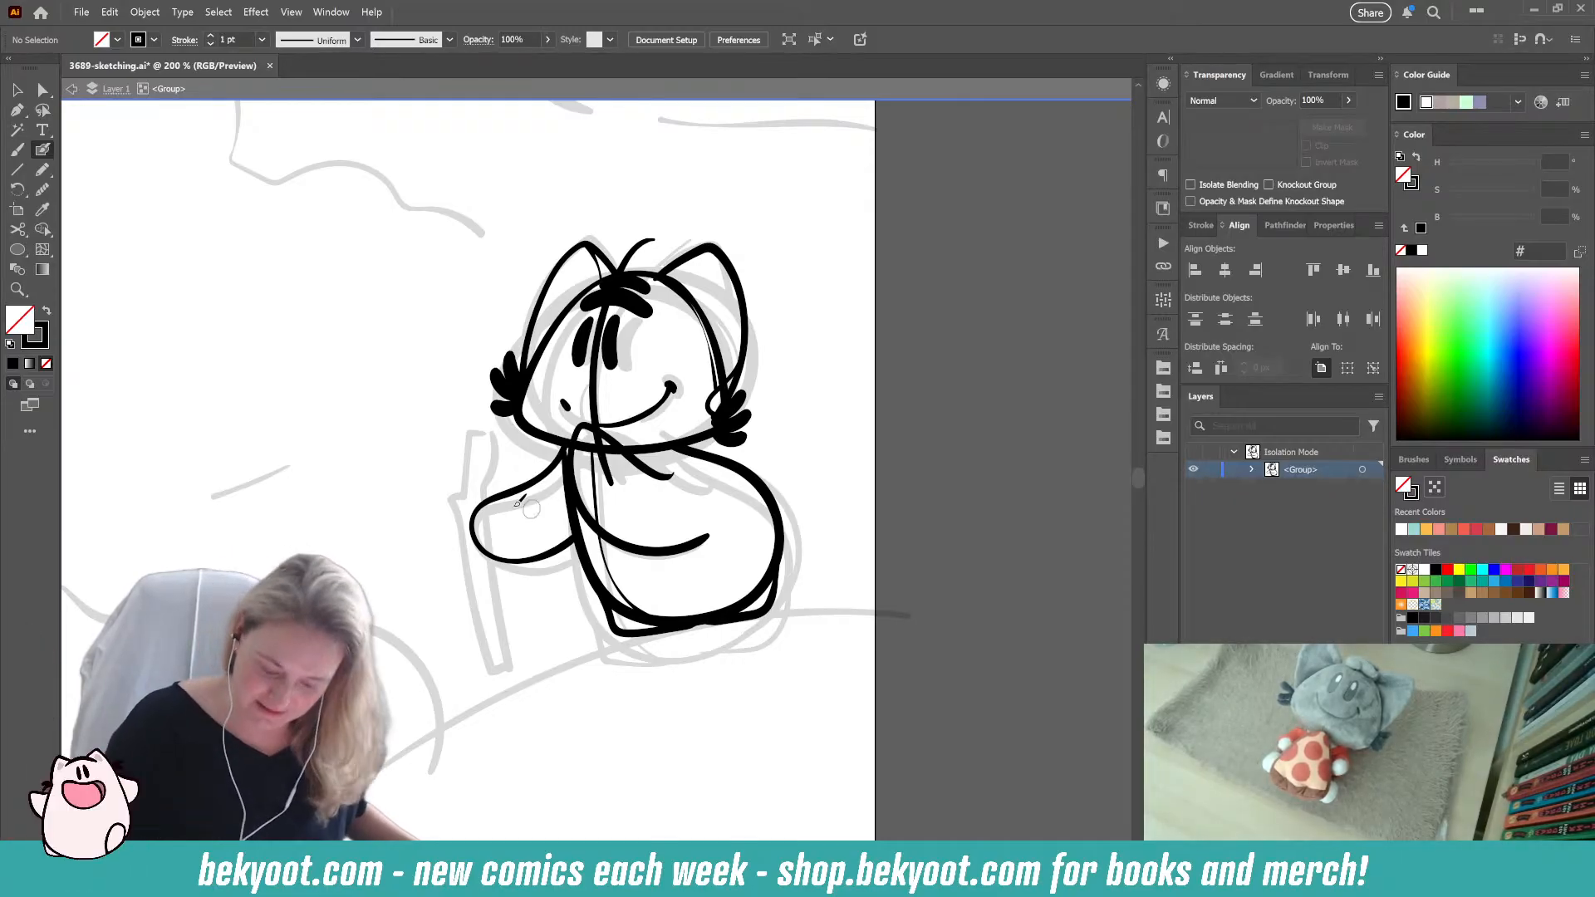
Step: Add a thin curved line on the chest below the chin and a curved cuff line across the outstretched arm
mouse_move(490, 500)
left_mouse_down()
mouse_move(542, 515)
mouse_move(538, 556)
left_mouse_up()
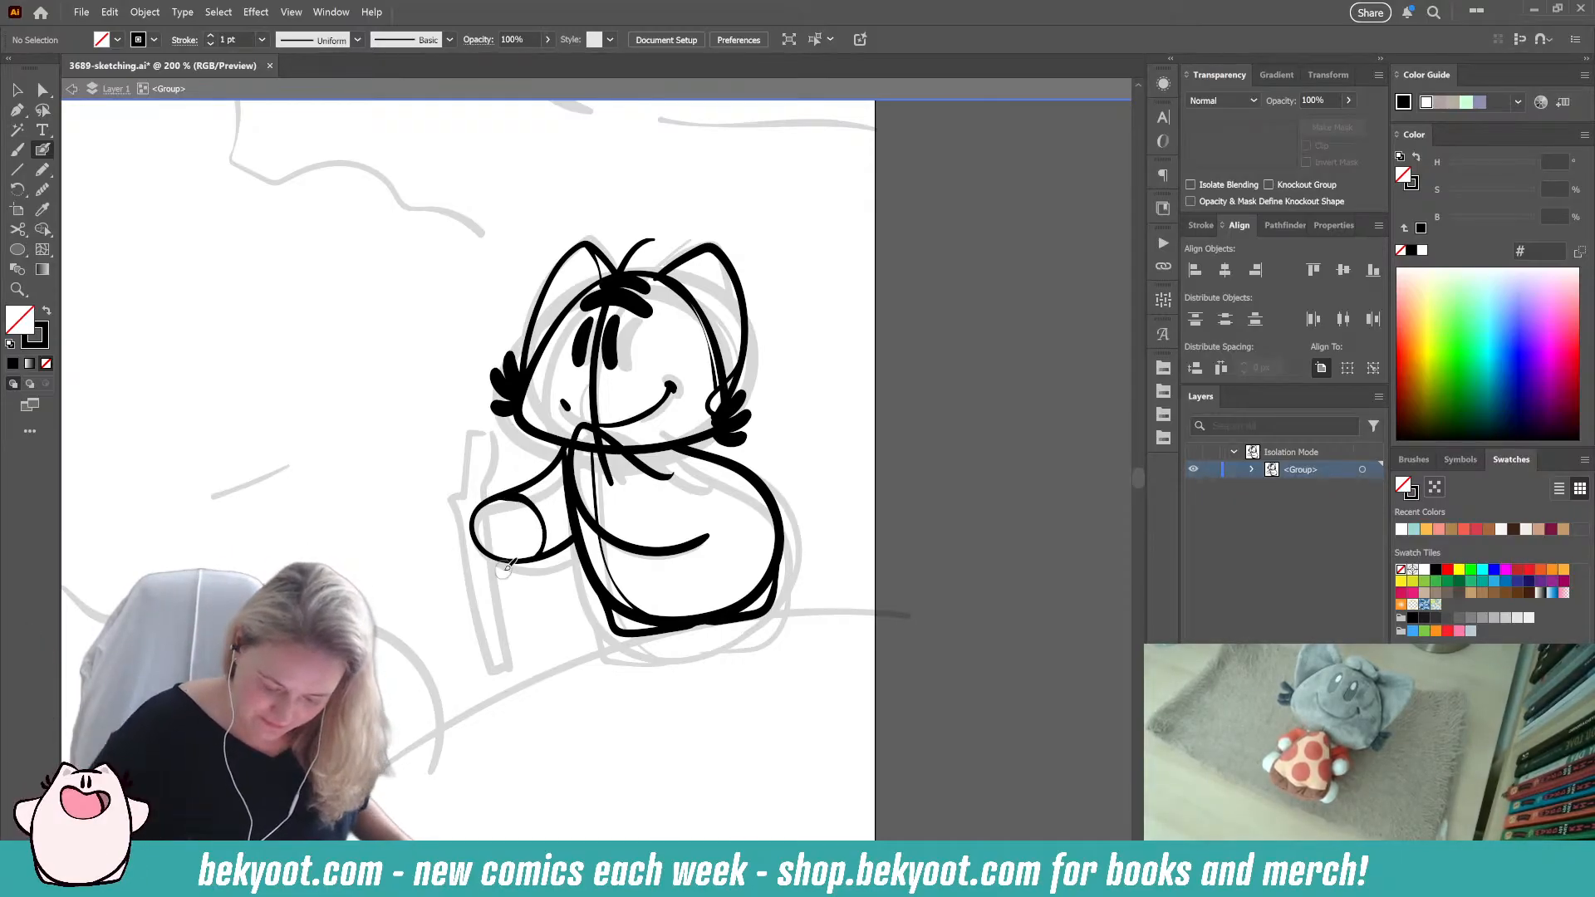
key("ctrl+z")
mouse_move(583, 505)
left_mouse_down()
mouse_move(632, 495)
mouse_move(644, 463)
left_mouse_up()
key("ctrl+z")
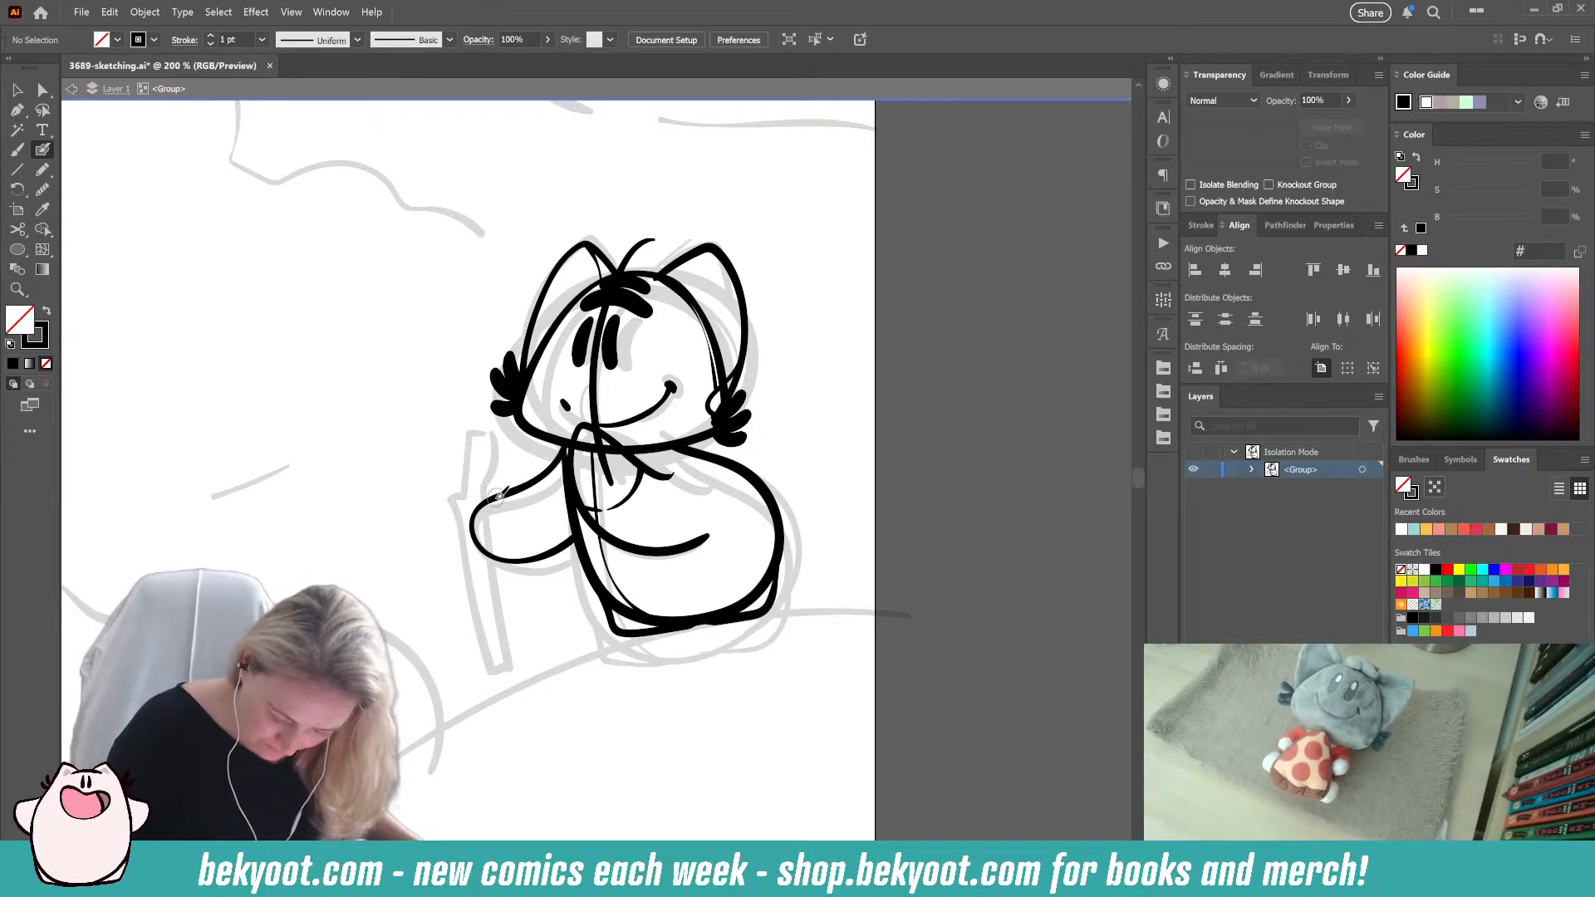
left_click_drag(530, 497, 548, 553)
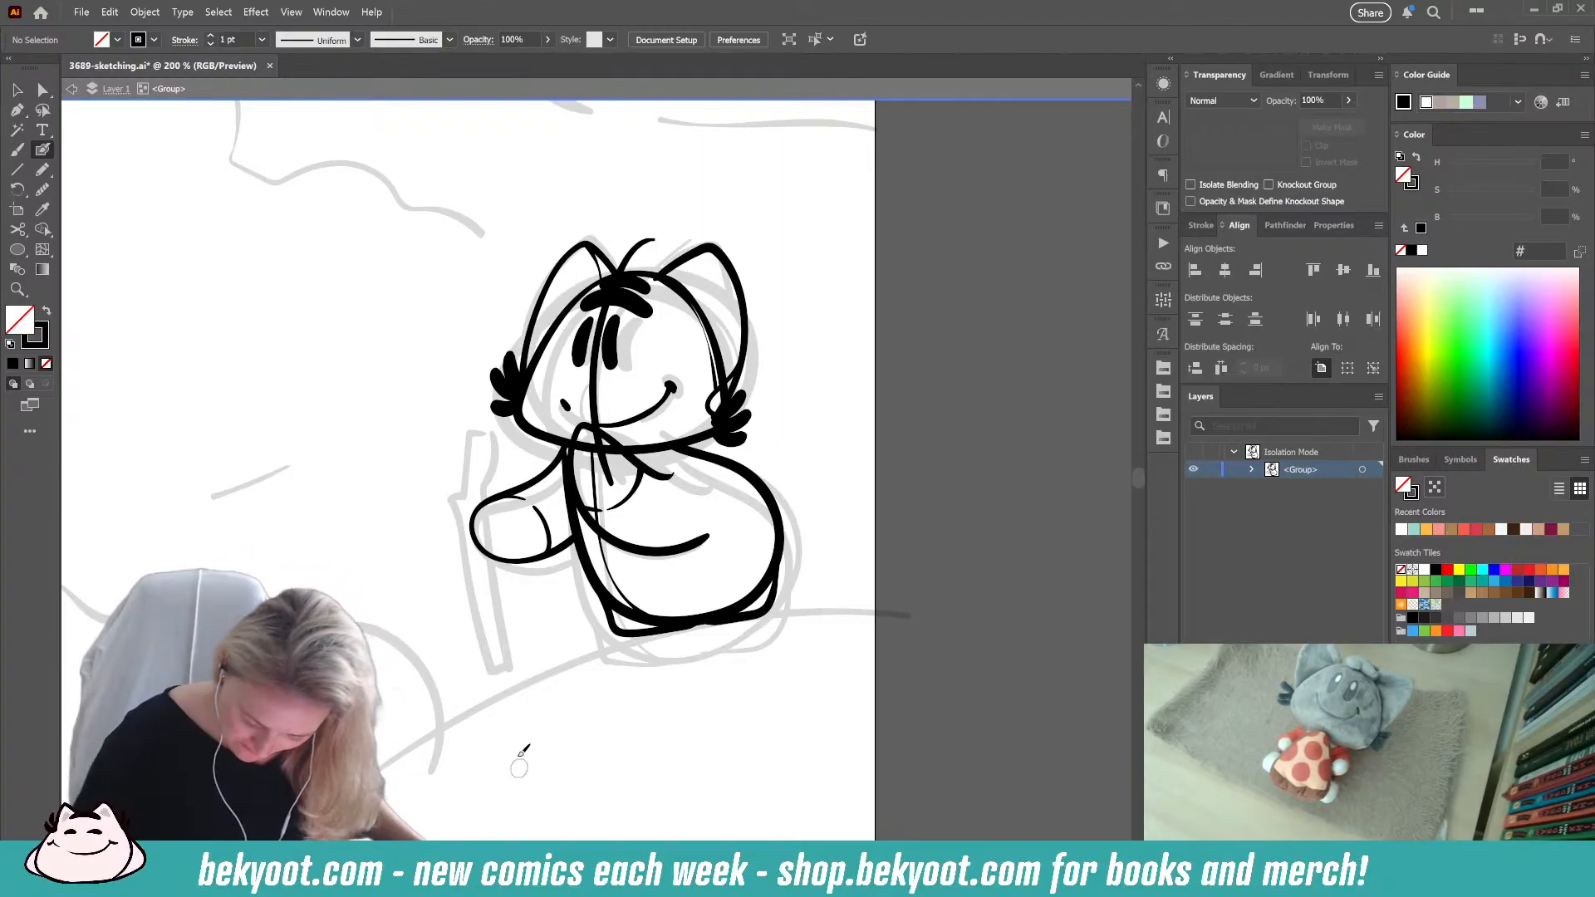
mouse_move(615, 625)
left_mouse_down()
mouse_move(702, 636)
mouse_move(778, 550)
left_mouse_up()
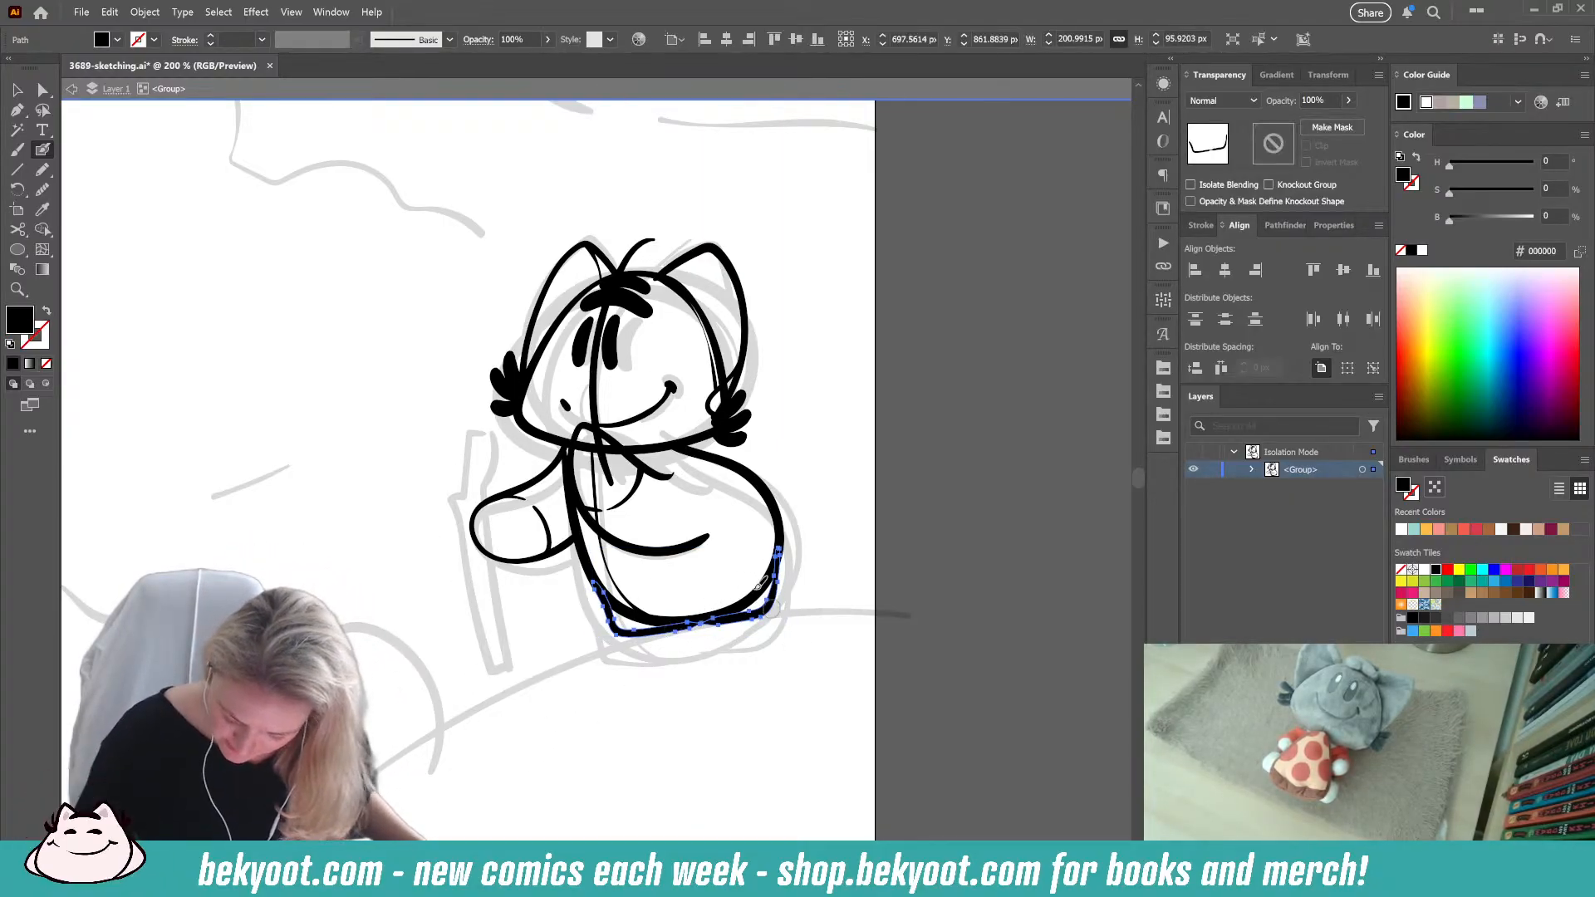
left_click(42, 189)
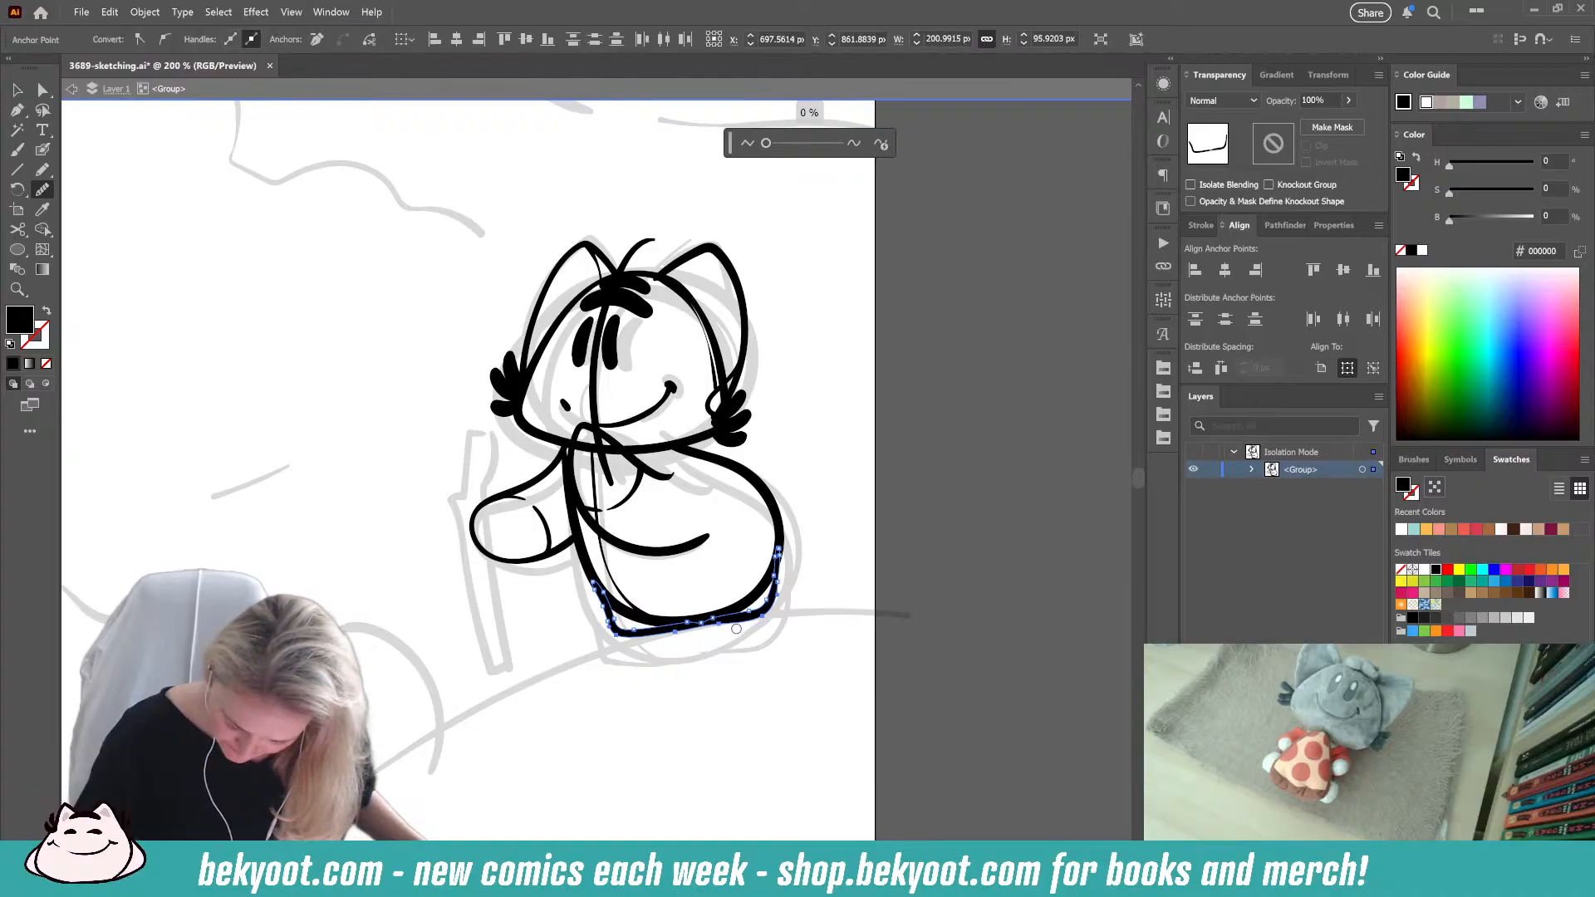
left_click(799, 626, "ctrl")
left_click_drag(812, 557, 803, 582)
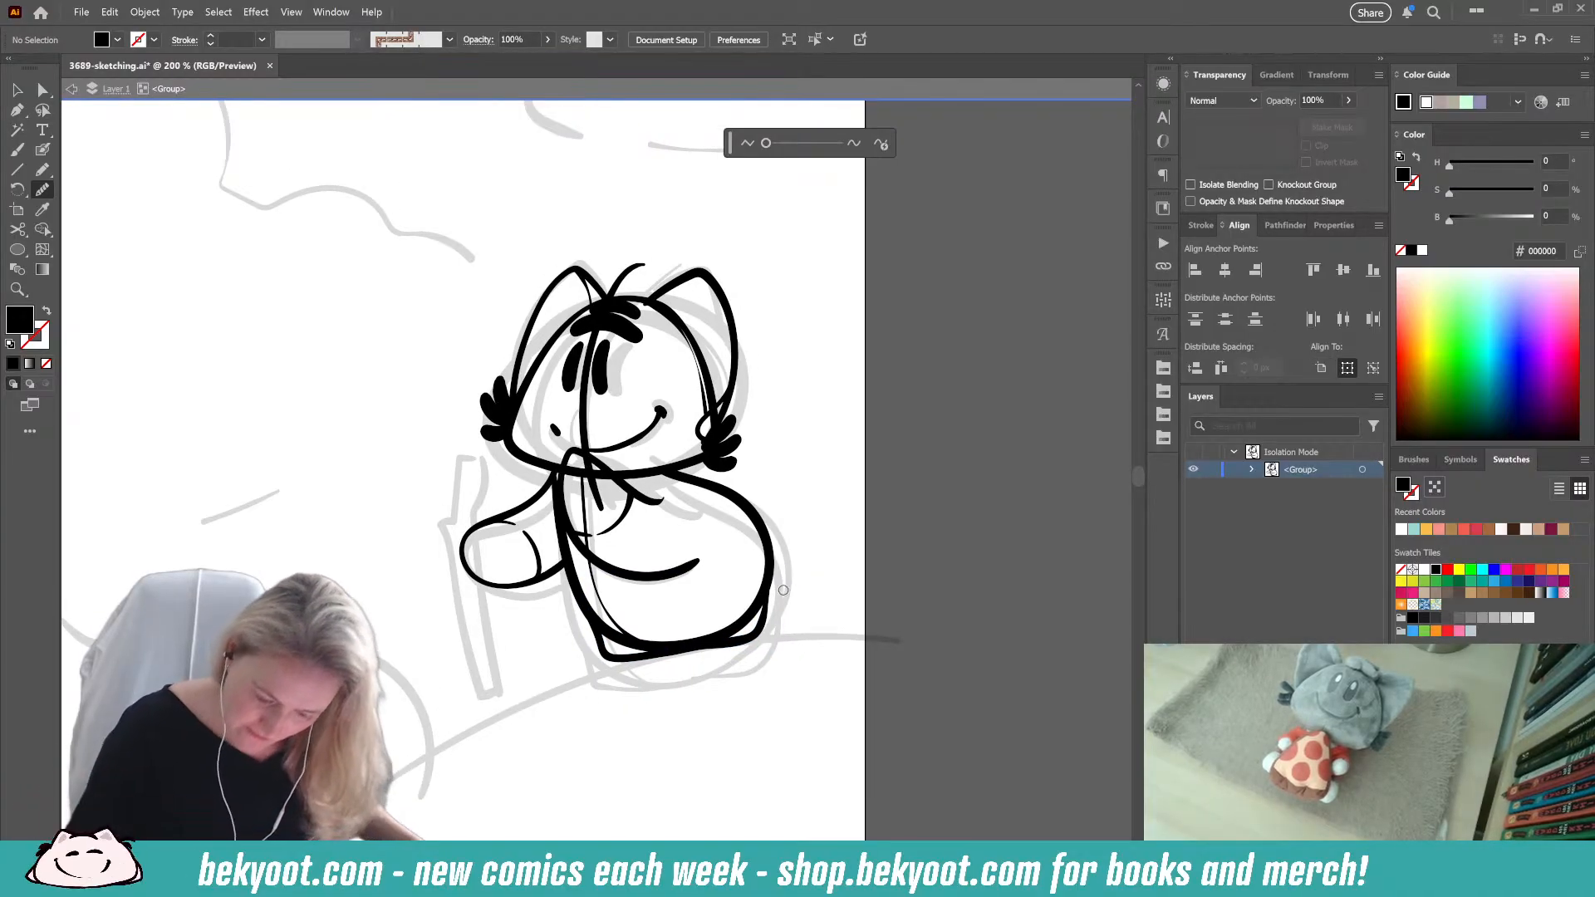
left_click(43, 151)
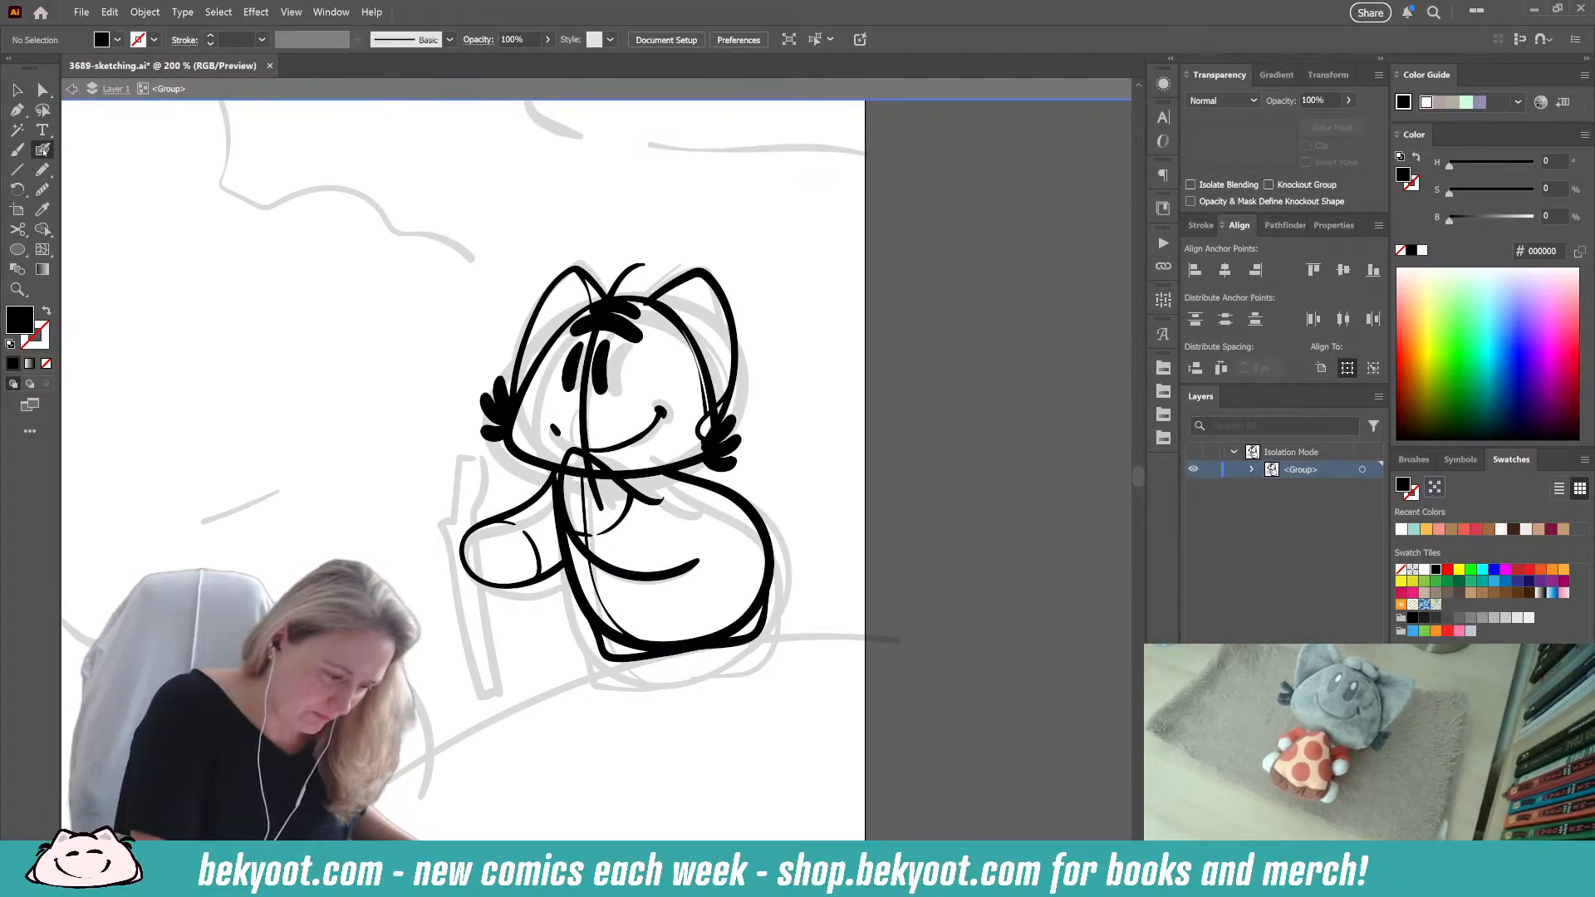
Step: Draw a thick curled tail from the side of the body, starting at the body outline, and smooth it by 11%
mouse_move(741, 532)
left_mouse_down()
mouse_move(793, 489)
mouse_move(834, 493)
mouse_move(826, 524)
mouse_move(784, 546)
mouse_move(773, 605)
mouse_move(765, 508)
mouse_move(803, 501)
mouse_move(815, 519)
mouse_move(798, 548)
mouse_move(735, 581)
left_mouse_up()
key("ctrl+z")
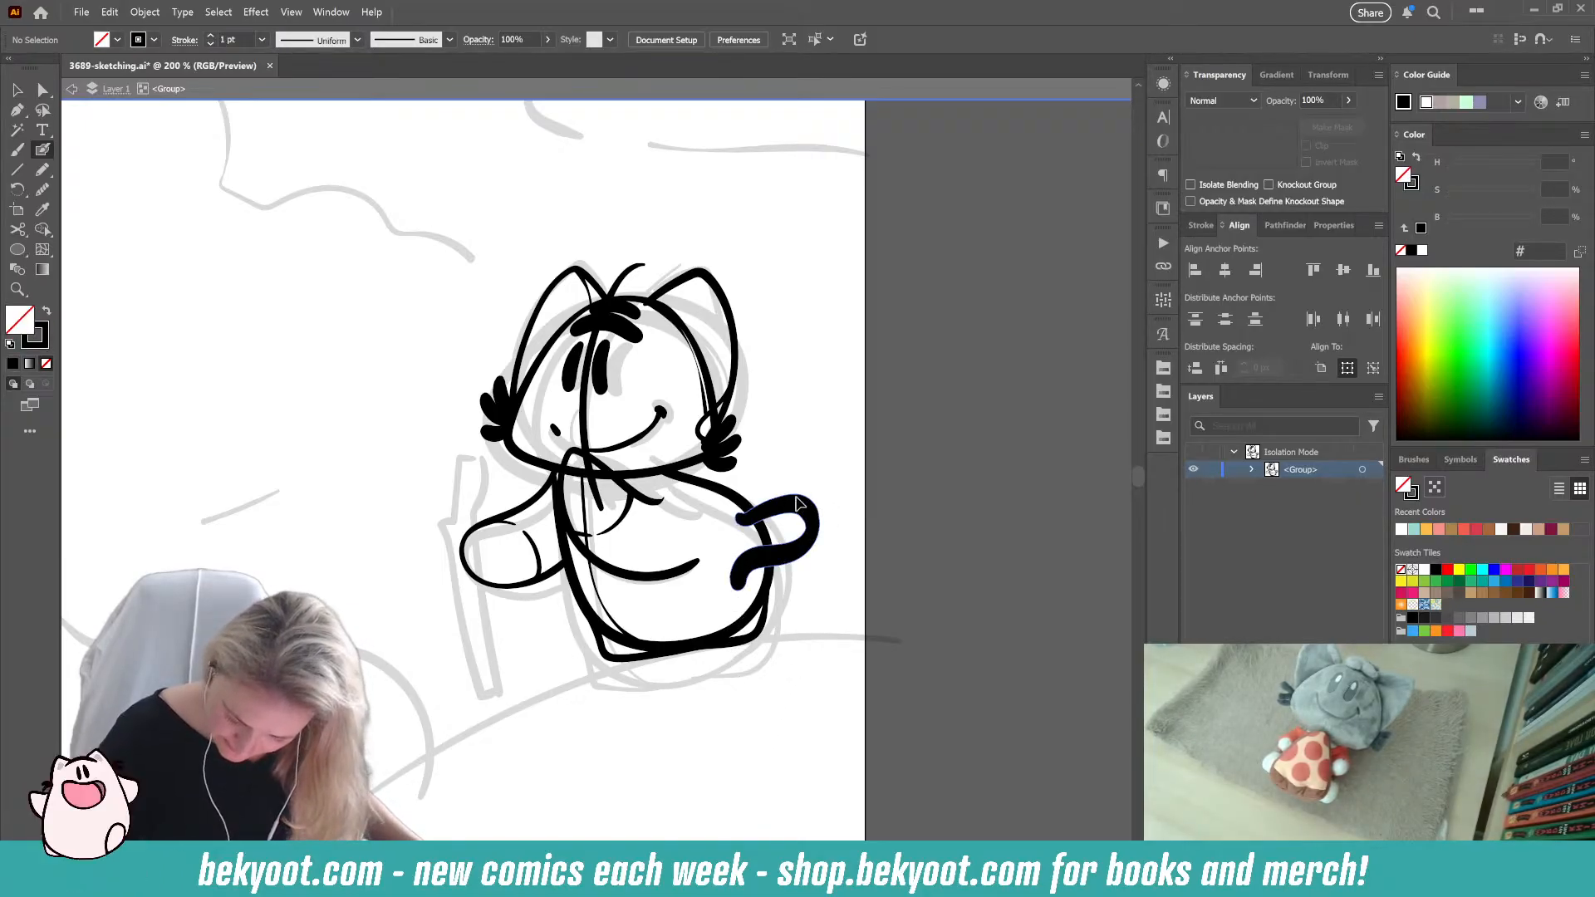
key("ctrl+q")
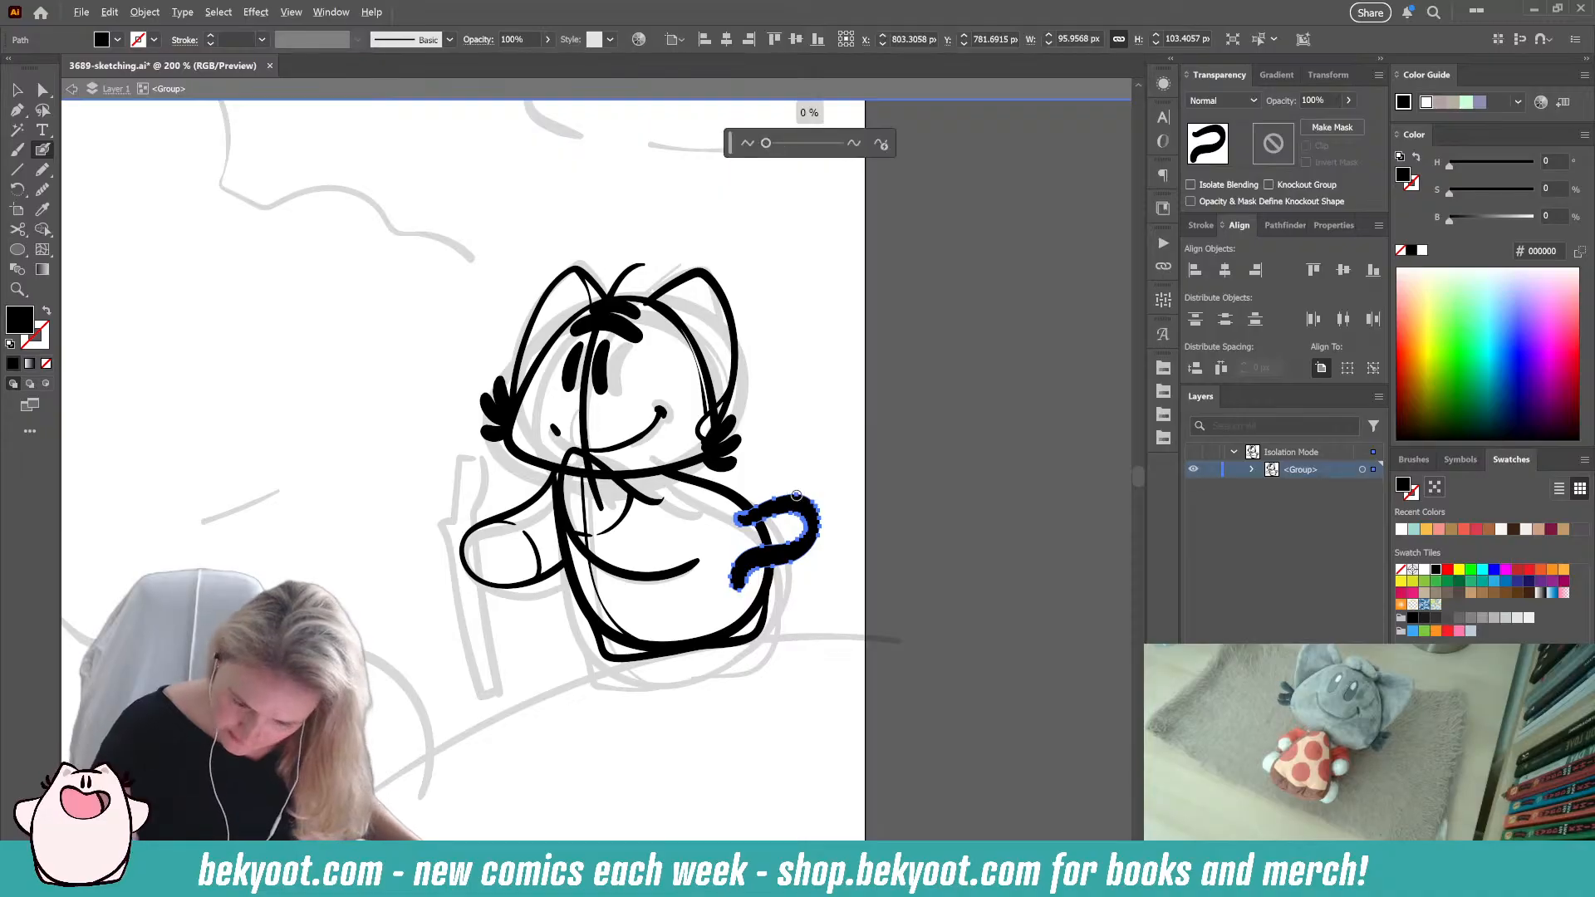
left_click_drag(765, 143, 773, 143)
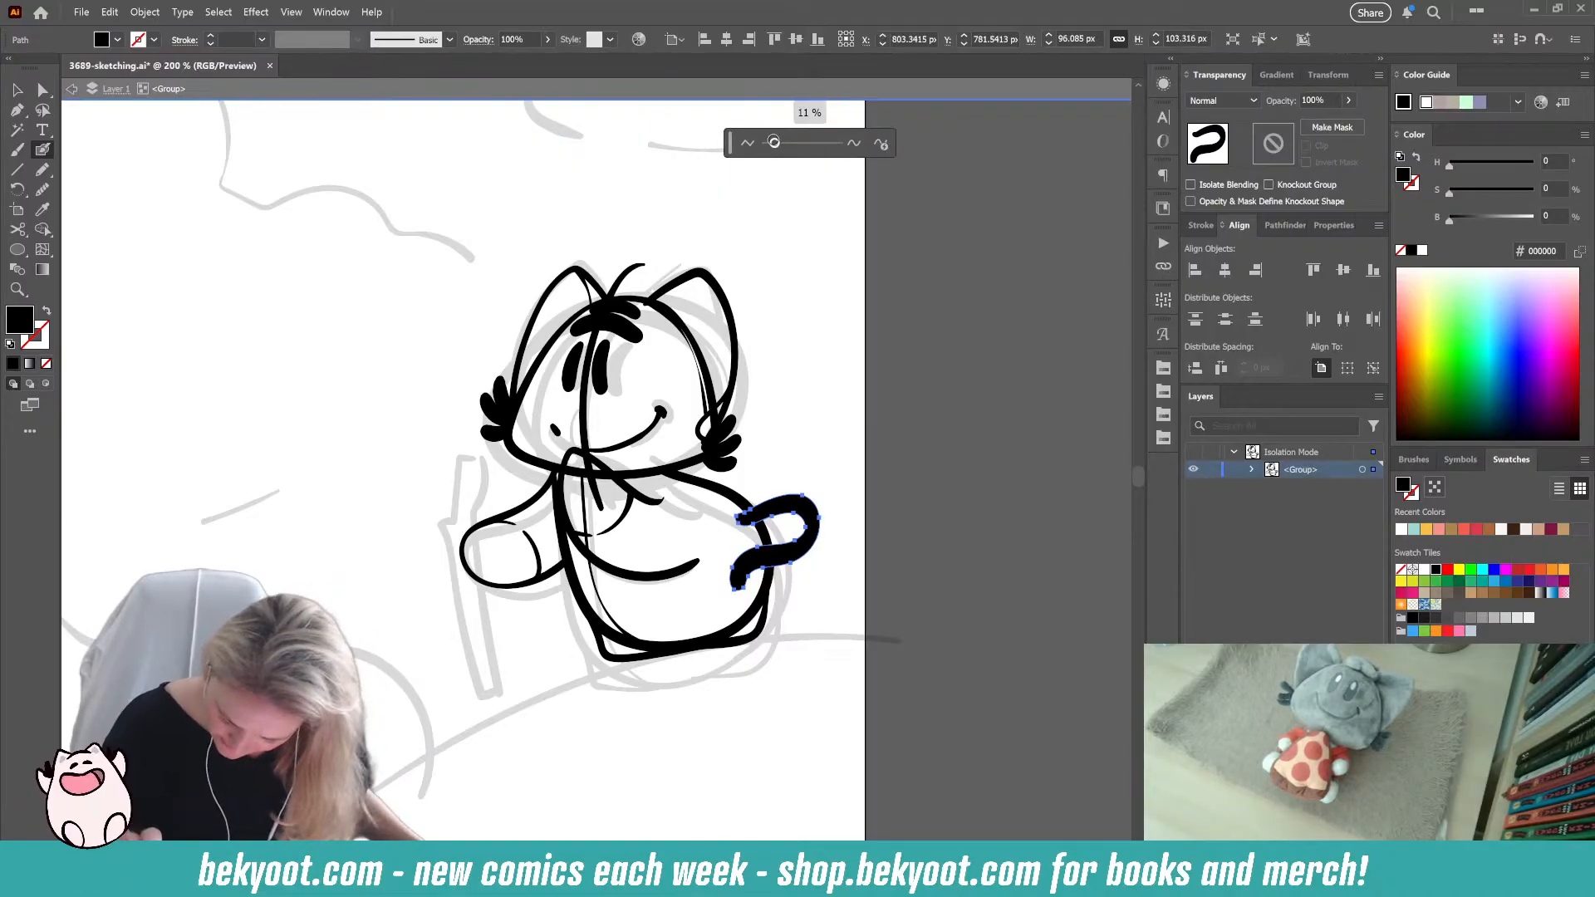
left_click_drag(734, 506, 749, 522)
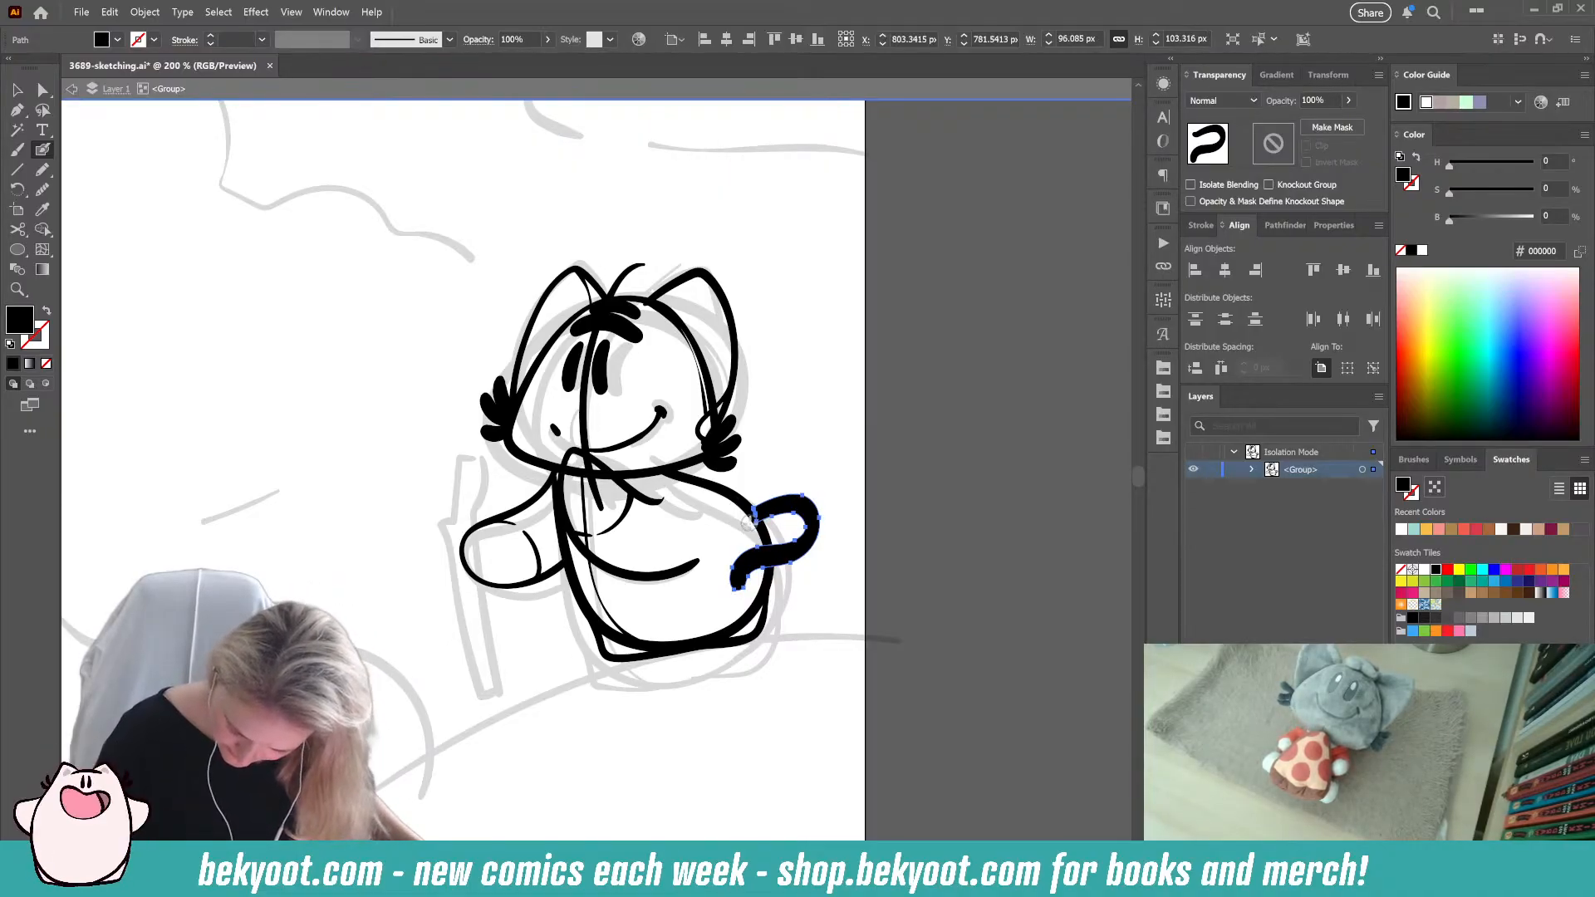
left_click(901, 569, "ctrl")
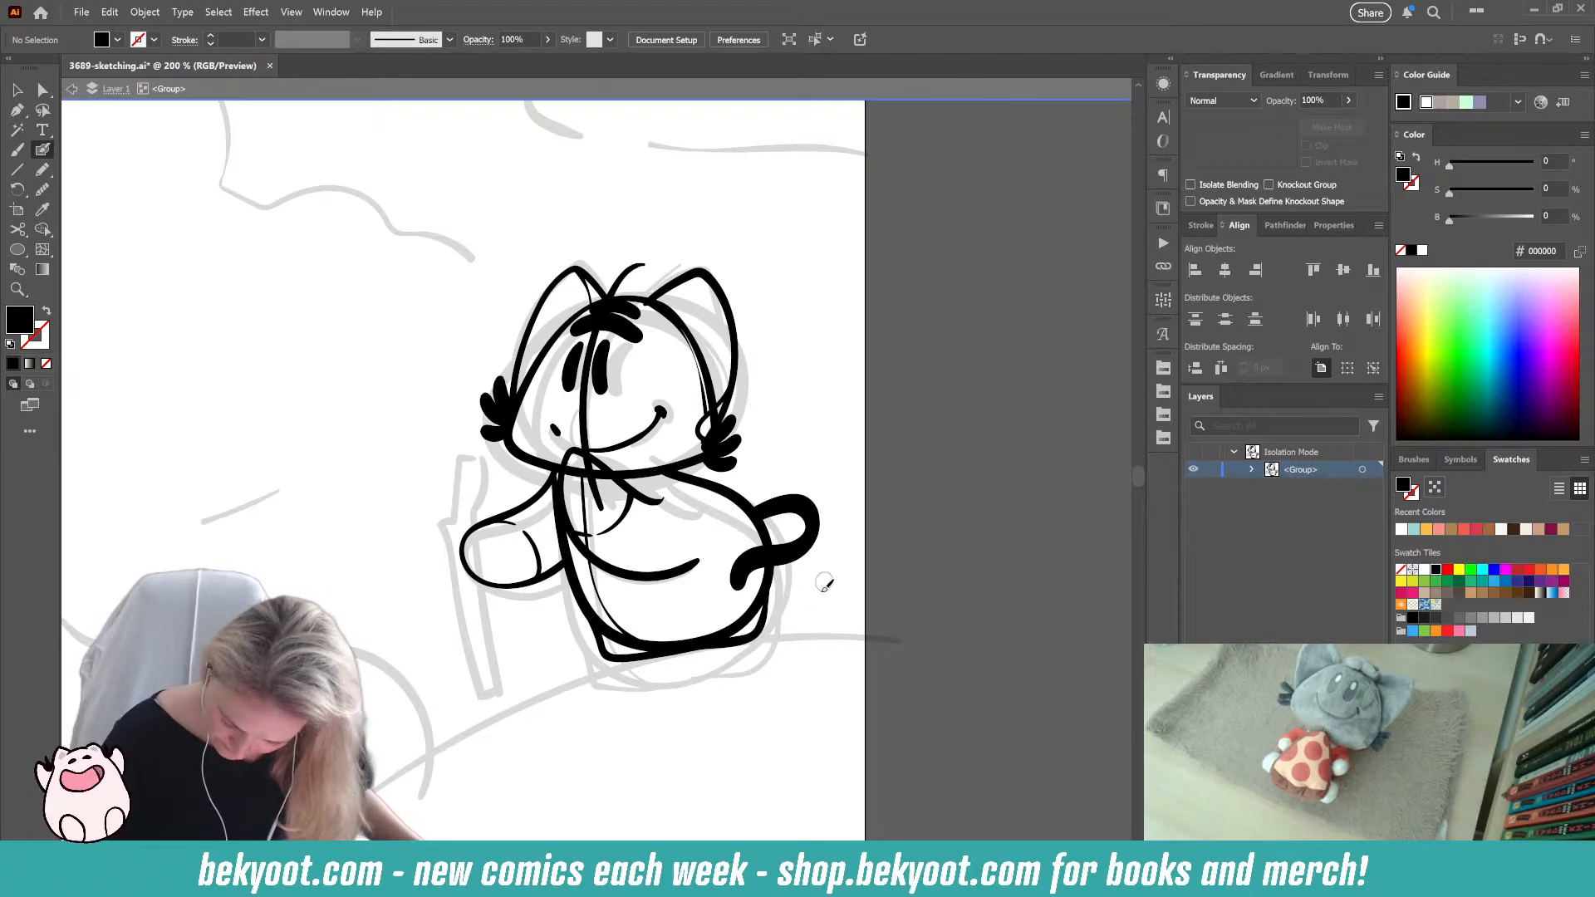
Step: Draw a solid heart-shaped tip at the lower end of the tail
mouse_move(812, 598)
left_mouse_down()
mouse_move(828, 582)
mouse_move(812, 636)
mouse_move(799, 585)
mouse_move(827, 581)
mouse_move(818, 613)
mouse_move(750, 605)
mouse_move(783, 581)
mouse_move(745, 607)
left_mouse_up()
left_click(822, 613, "ctrl")
left_click_drag(712, 753, 735, 782)
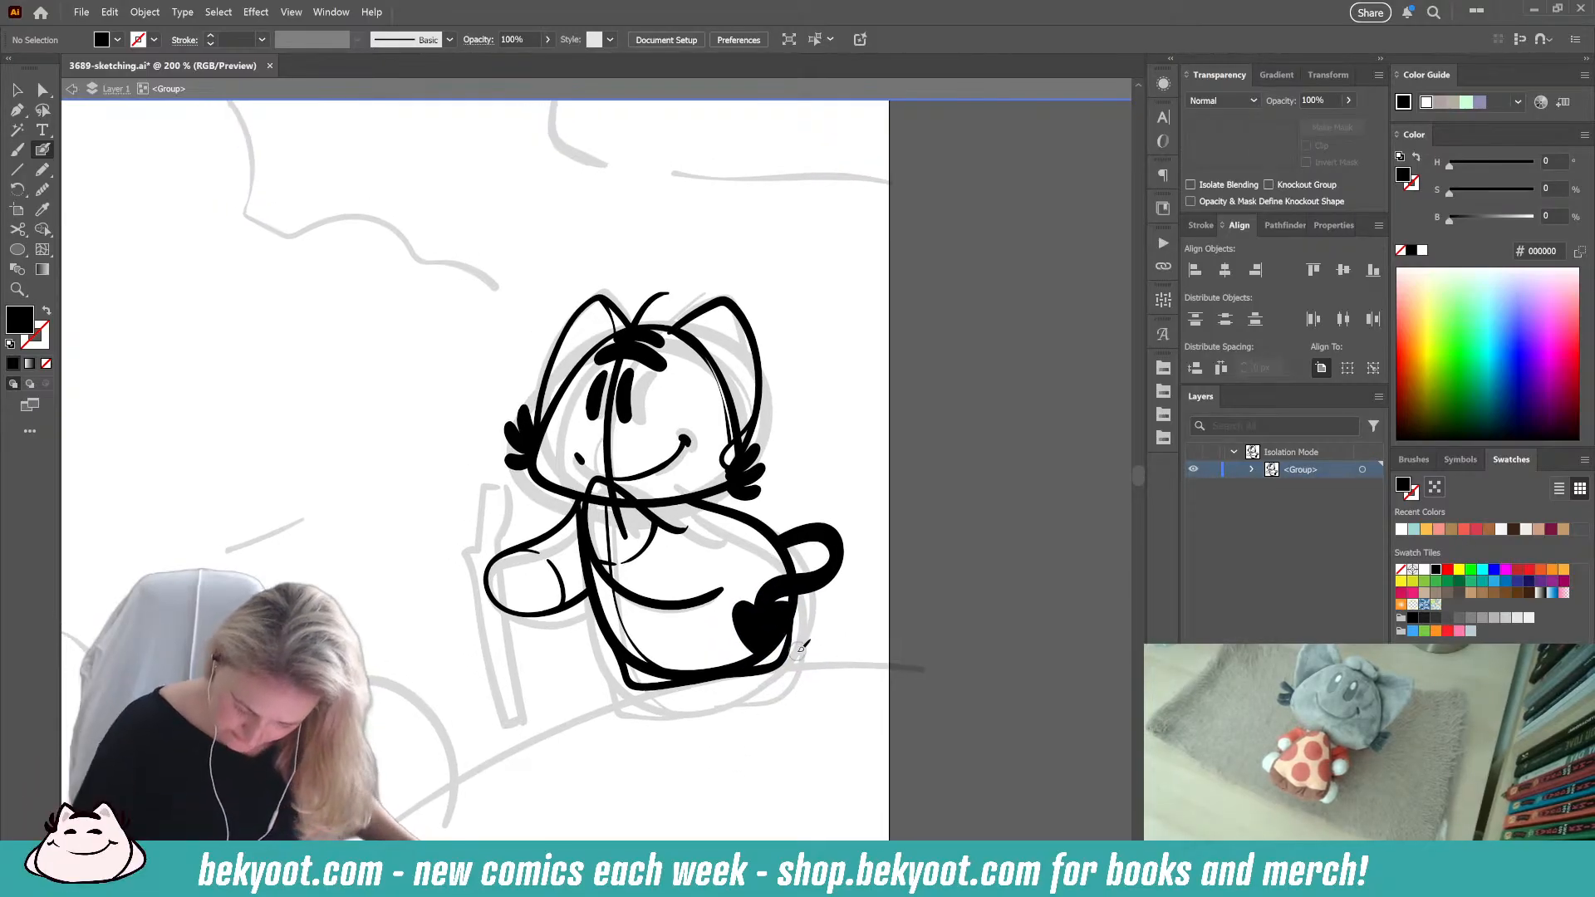
Step: Rotate the tail and its heart-shaped tip together slightly and shift them a little outward from the body
left_click(764, 629, "ctrl")
left_click(828, 567, "ctrl+shift")
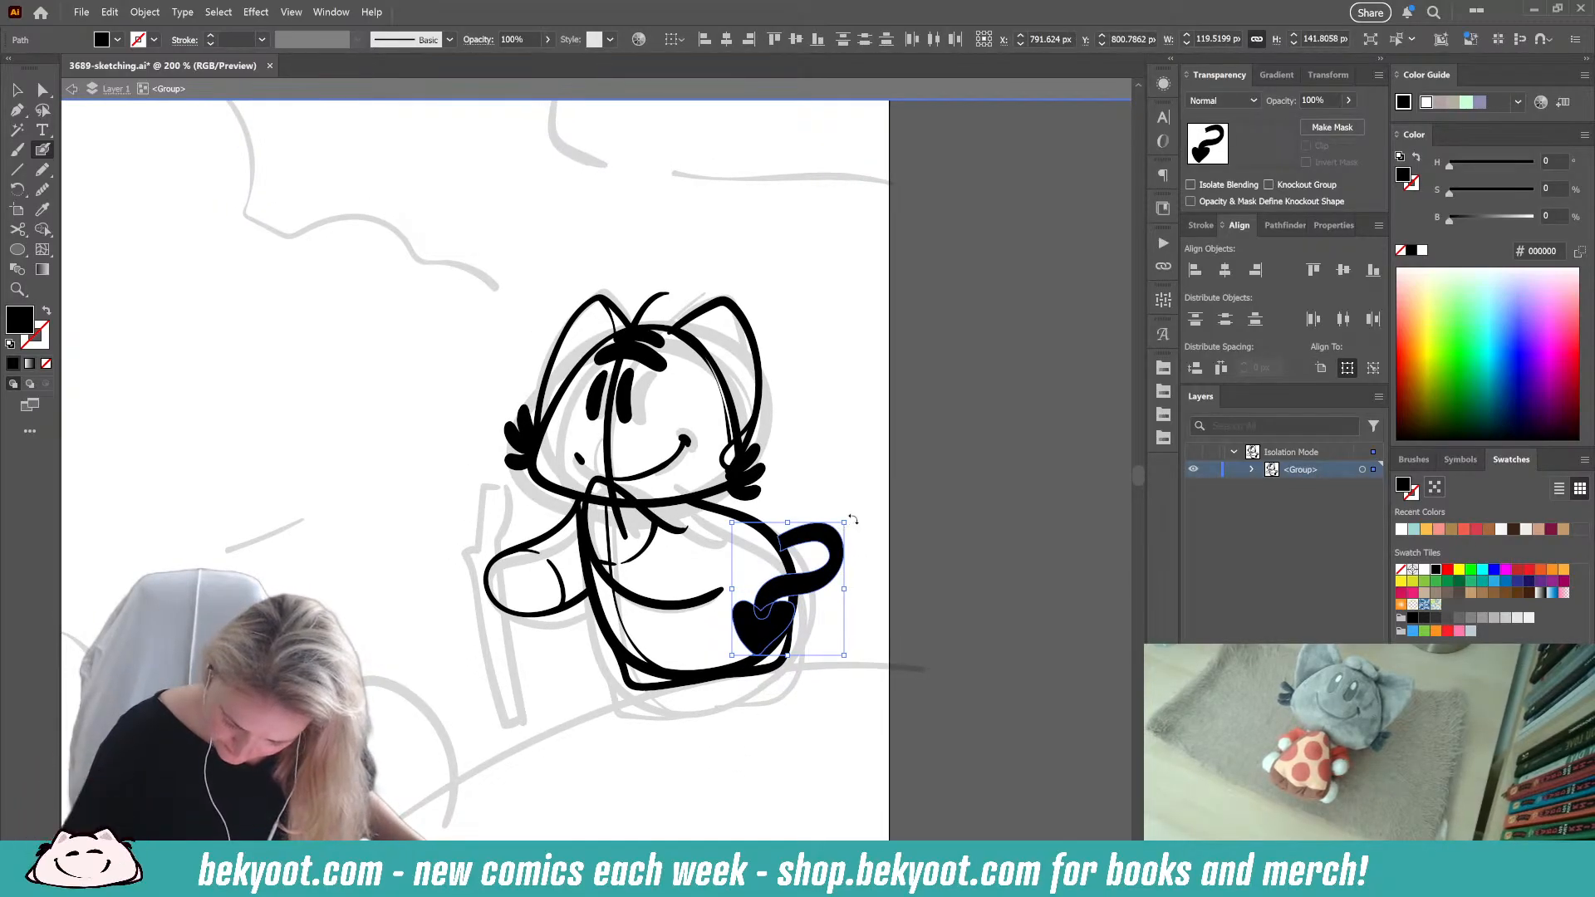
left_click_drag(853, 519, 843, 512)
left_click_drag(827, 572, 836, 576)
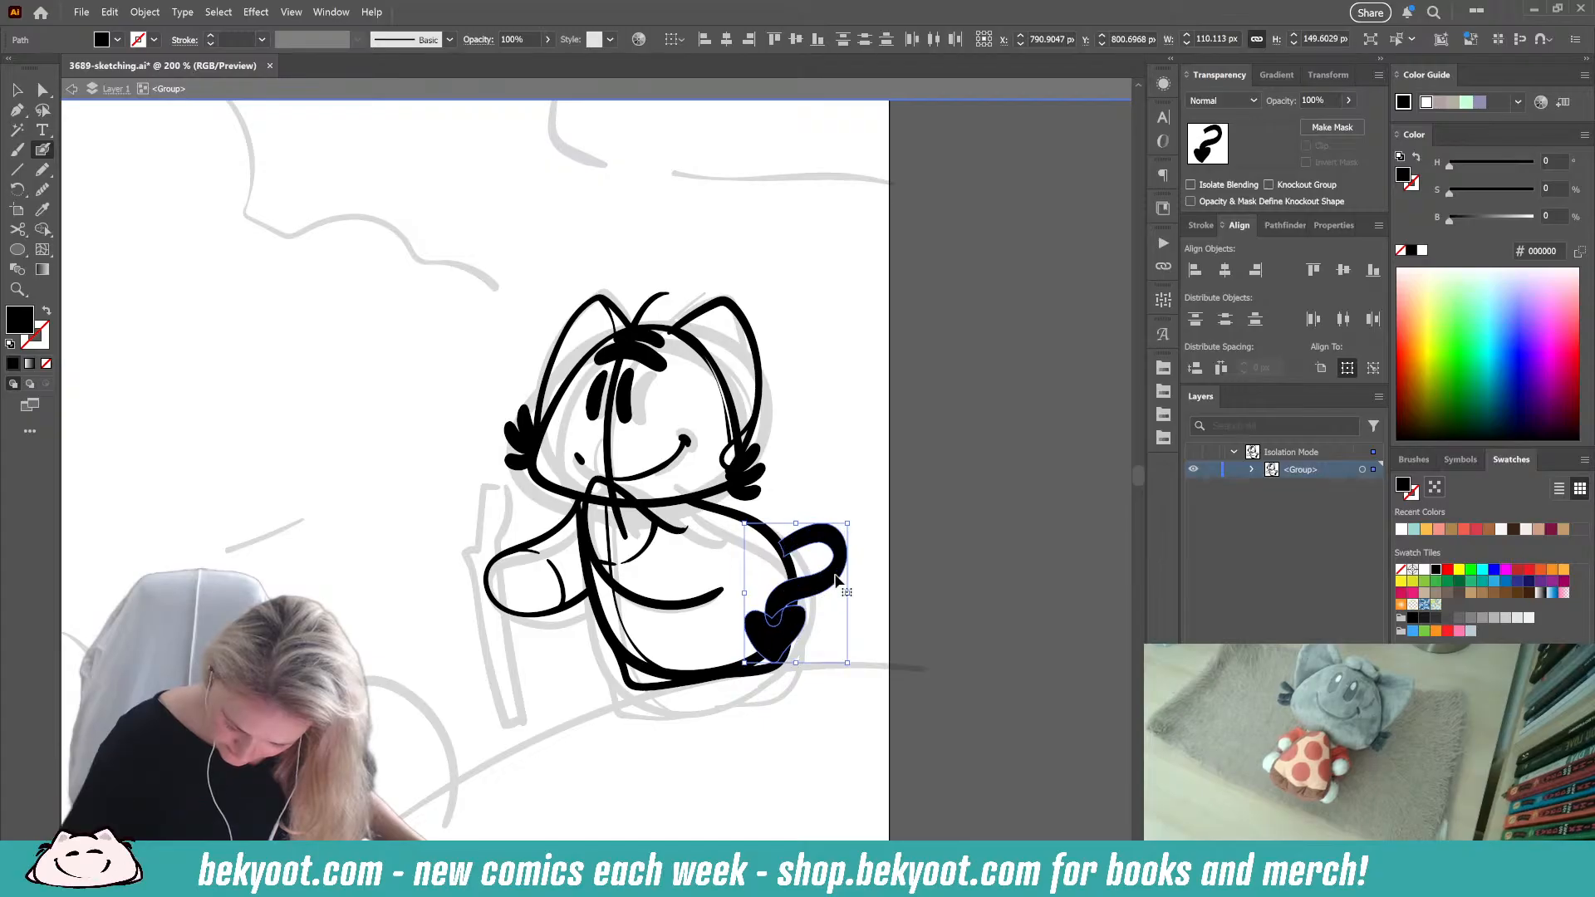
left_click(894, 593, "ctrl")
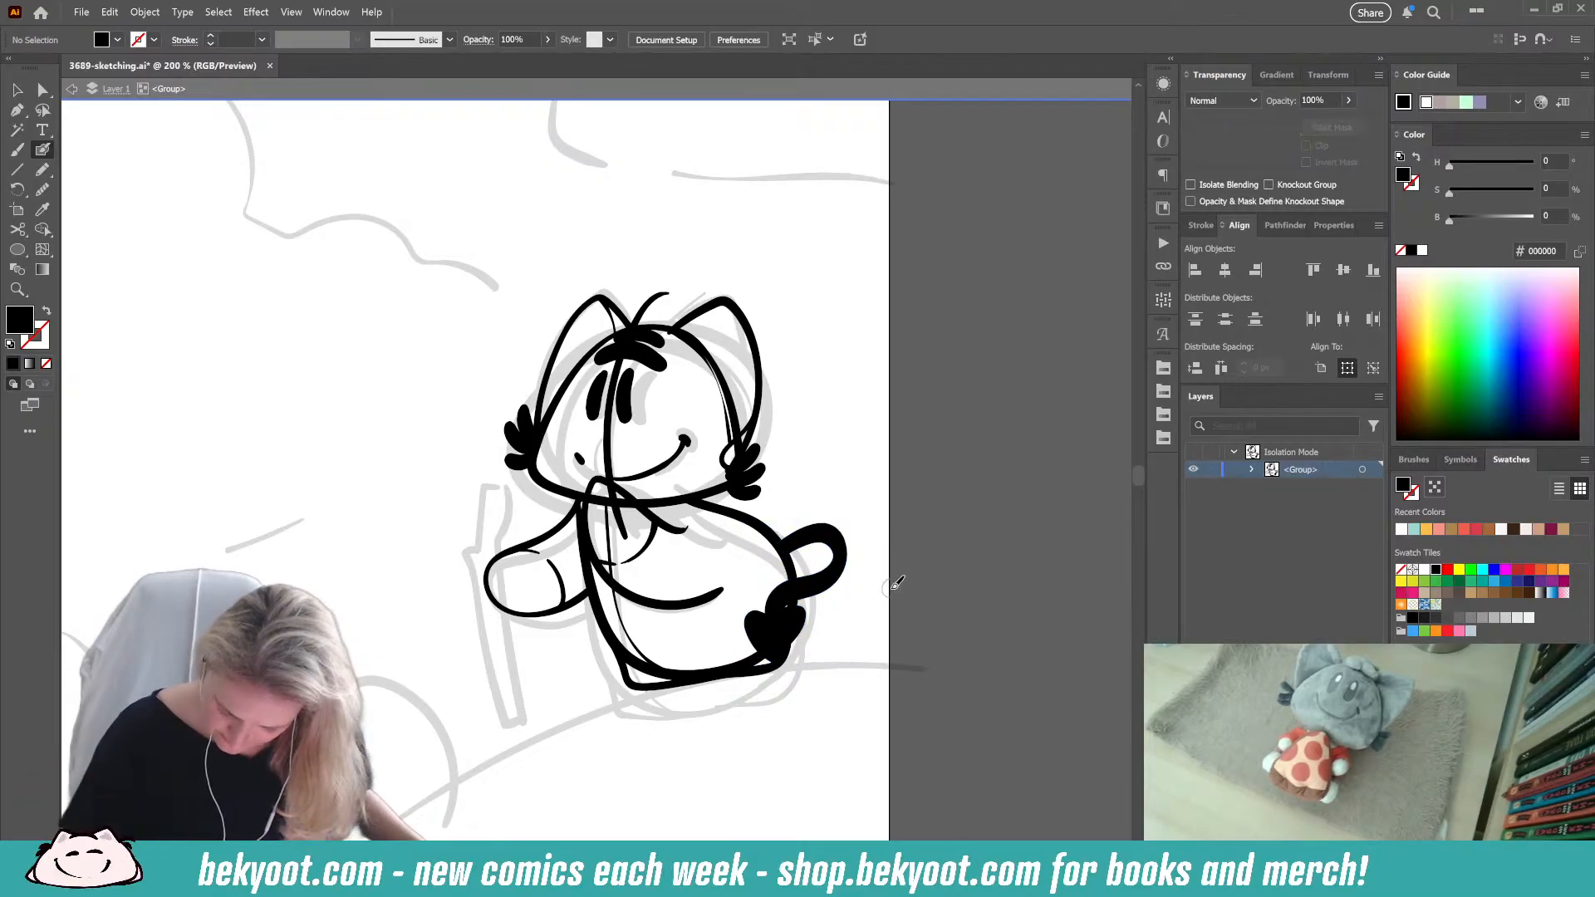
left_click_drag(729, 759, 795, 732)
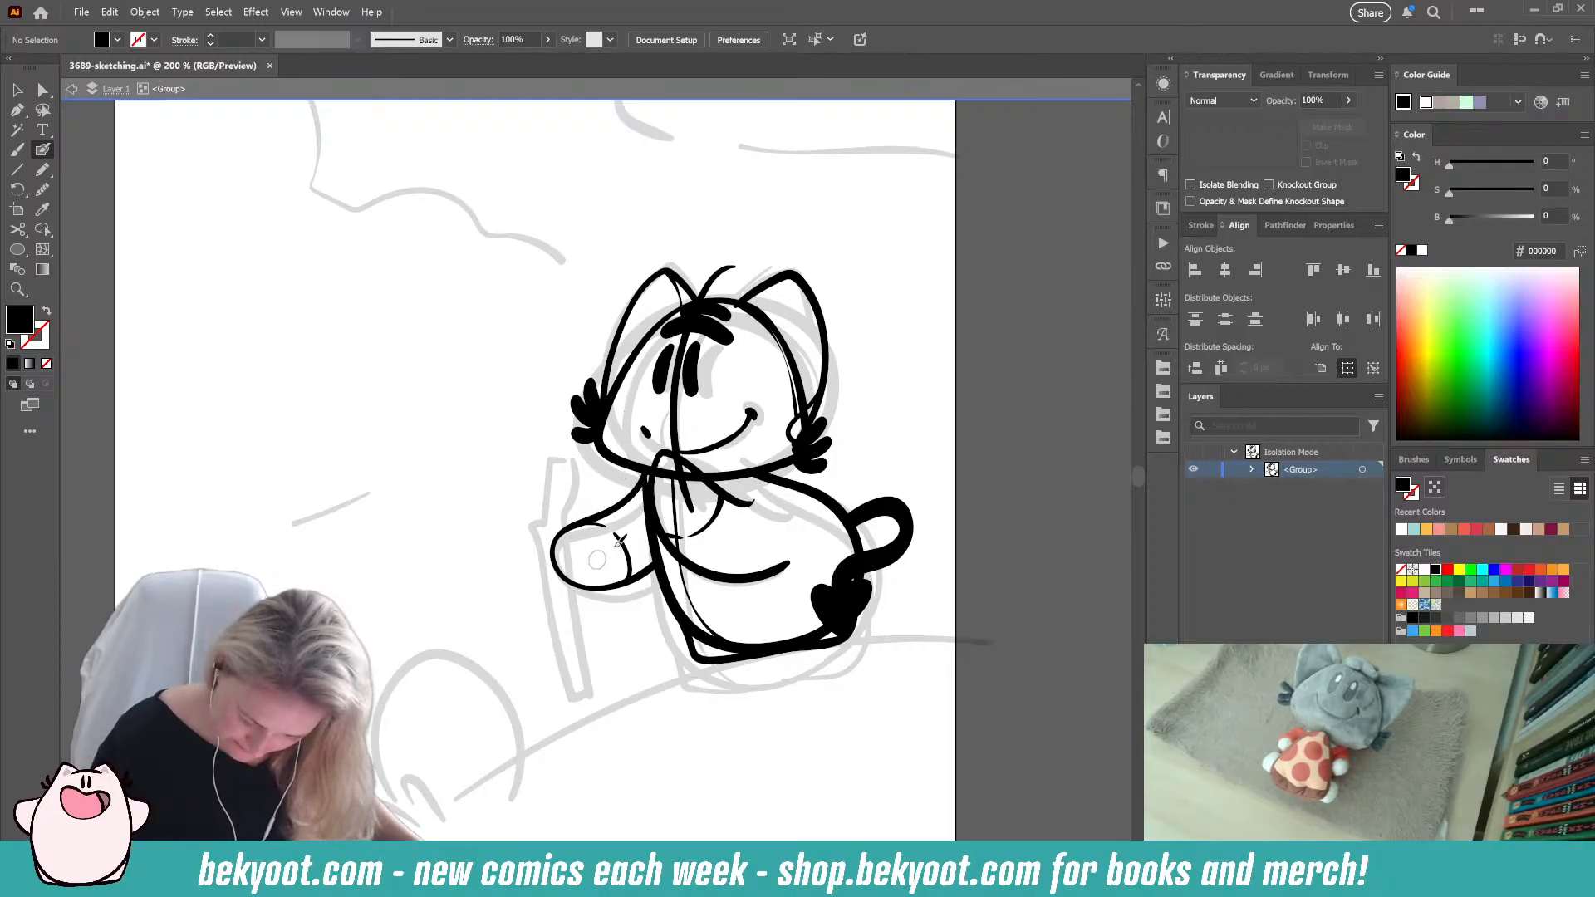
mouse_move(547, 449)
left_mouse_down()
mouse_move(543, 545)
mouse_move(603, 699)
left_mouse_up()
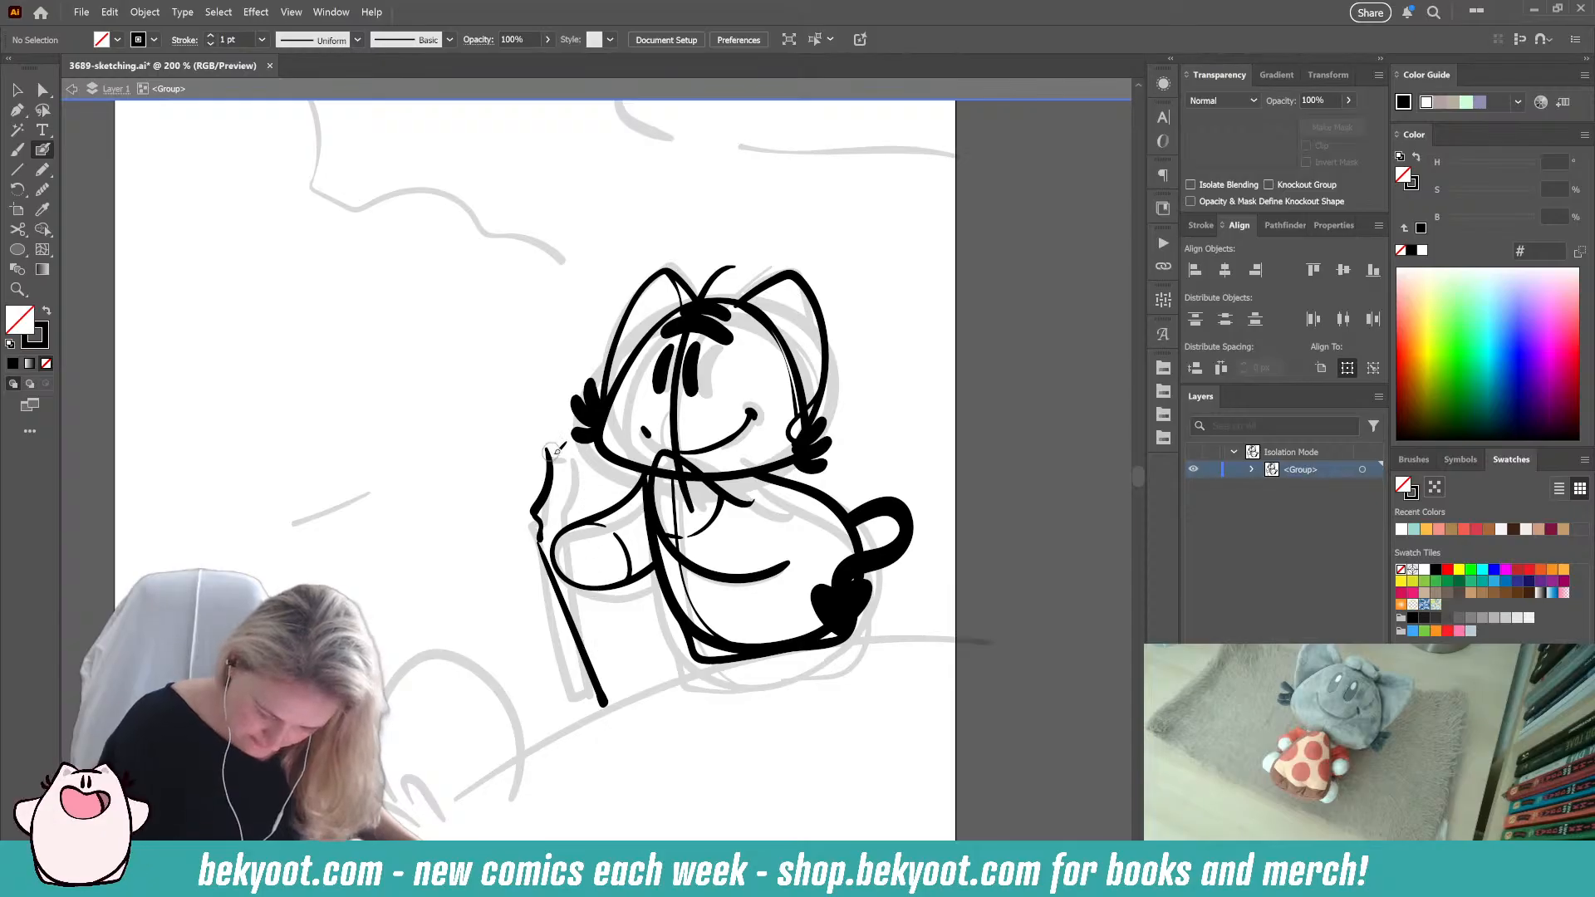
key("ctrl+z")
key("ctrl+z")
Step: Draw the walking stick through the outstretched hand, with a rounded top, a notch near the hand and a closed foot
mouse_move(523, 460)
left_mouse_down()
mouse_move(553, 457)
mouse_move(522, 457)
mouse_move(611, 703)
mouse_move(558, 467)
mouse_move(576, 503)
mouse_move(644, 692)
mouse_move(629, 716)
left_mouse_up()
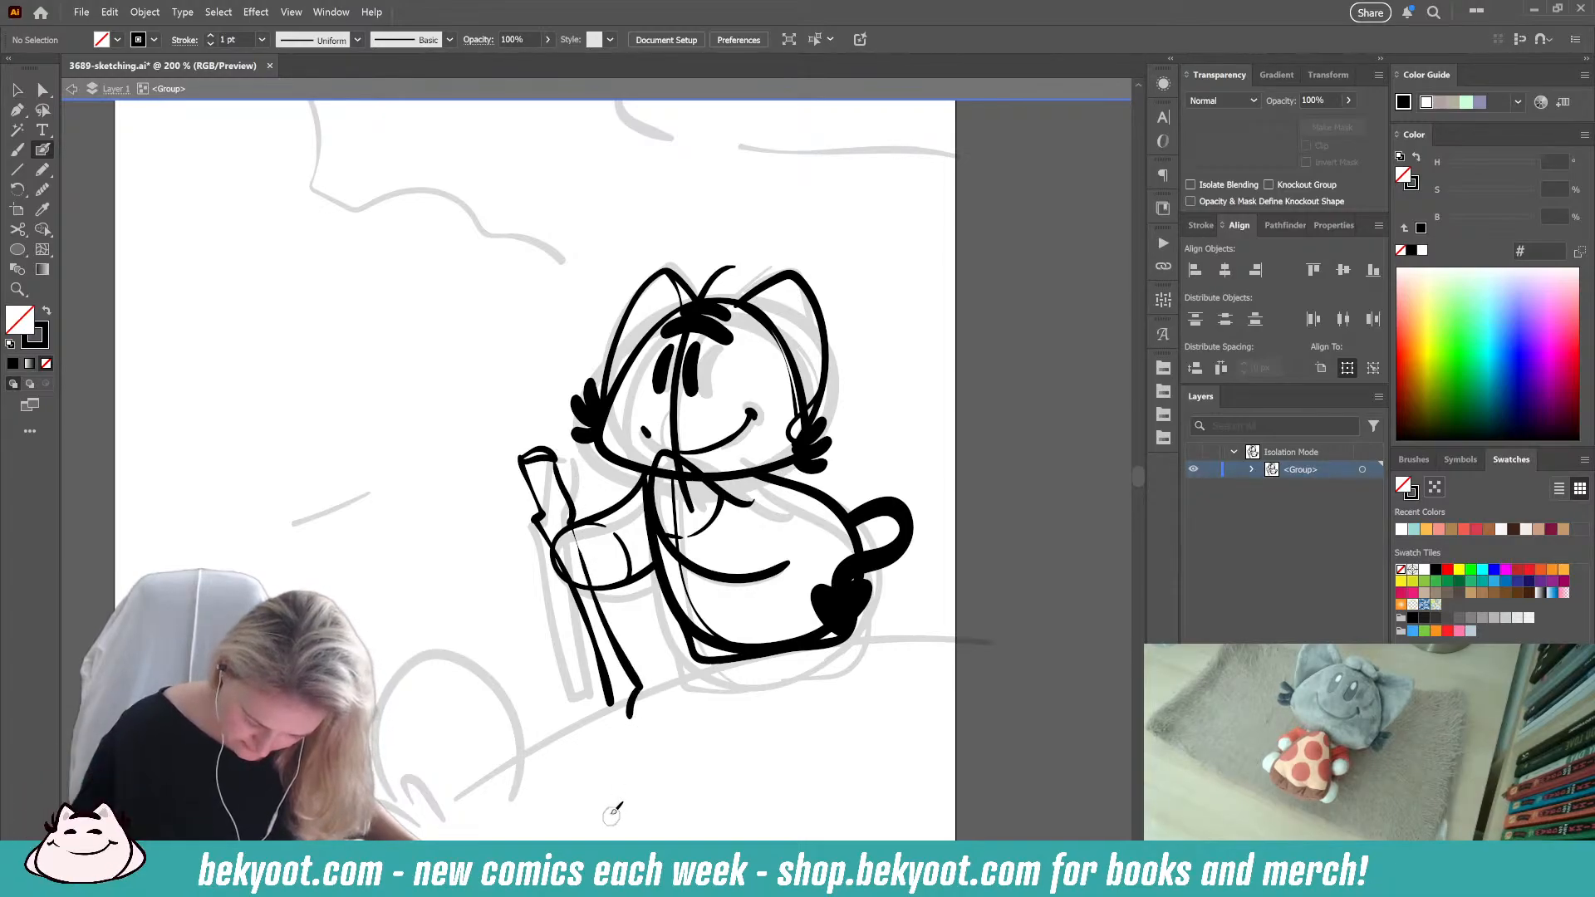
key("ctrl+z")
key("ctrl+z")
mouse_move(550, 453)
left_mouse_down()
mouse_move(635, 667)
mouse_move(613, 708)
left_mouse_up()
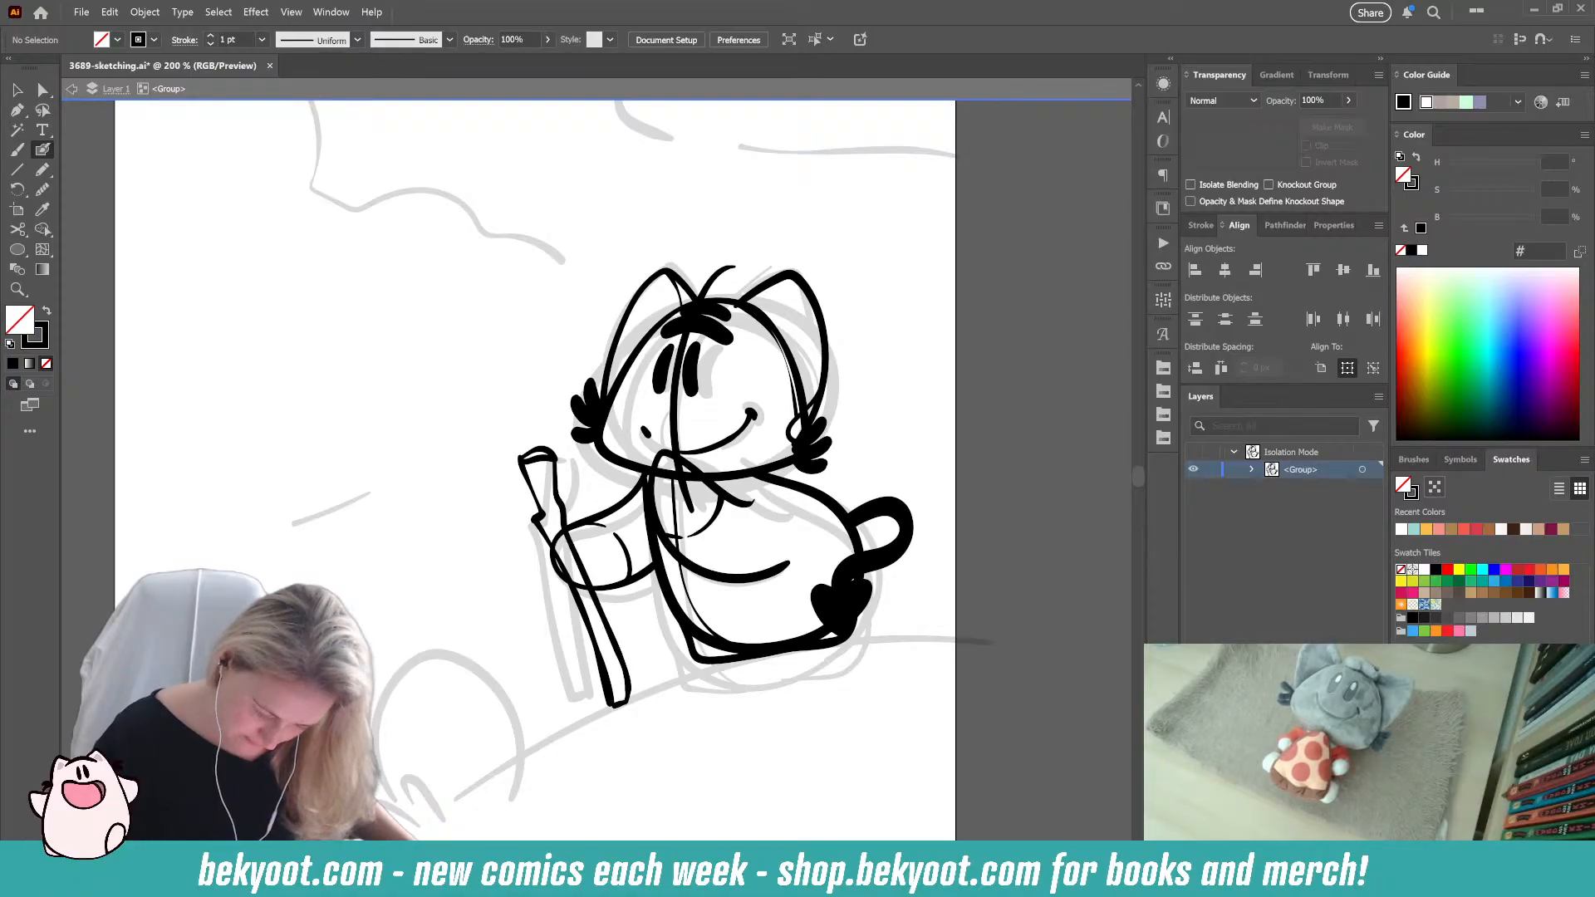
Step: Group the strokes that form the walking stick
left_click(623, 705, "ctrl")
left_click(589, 600, "ctrl+shift")
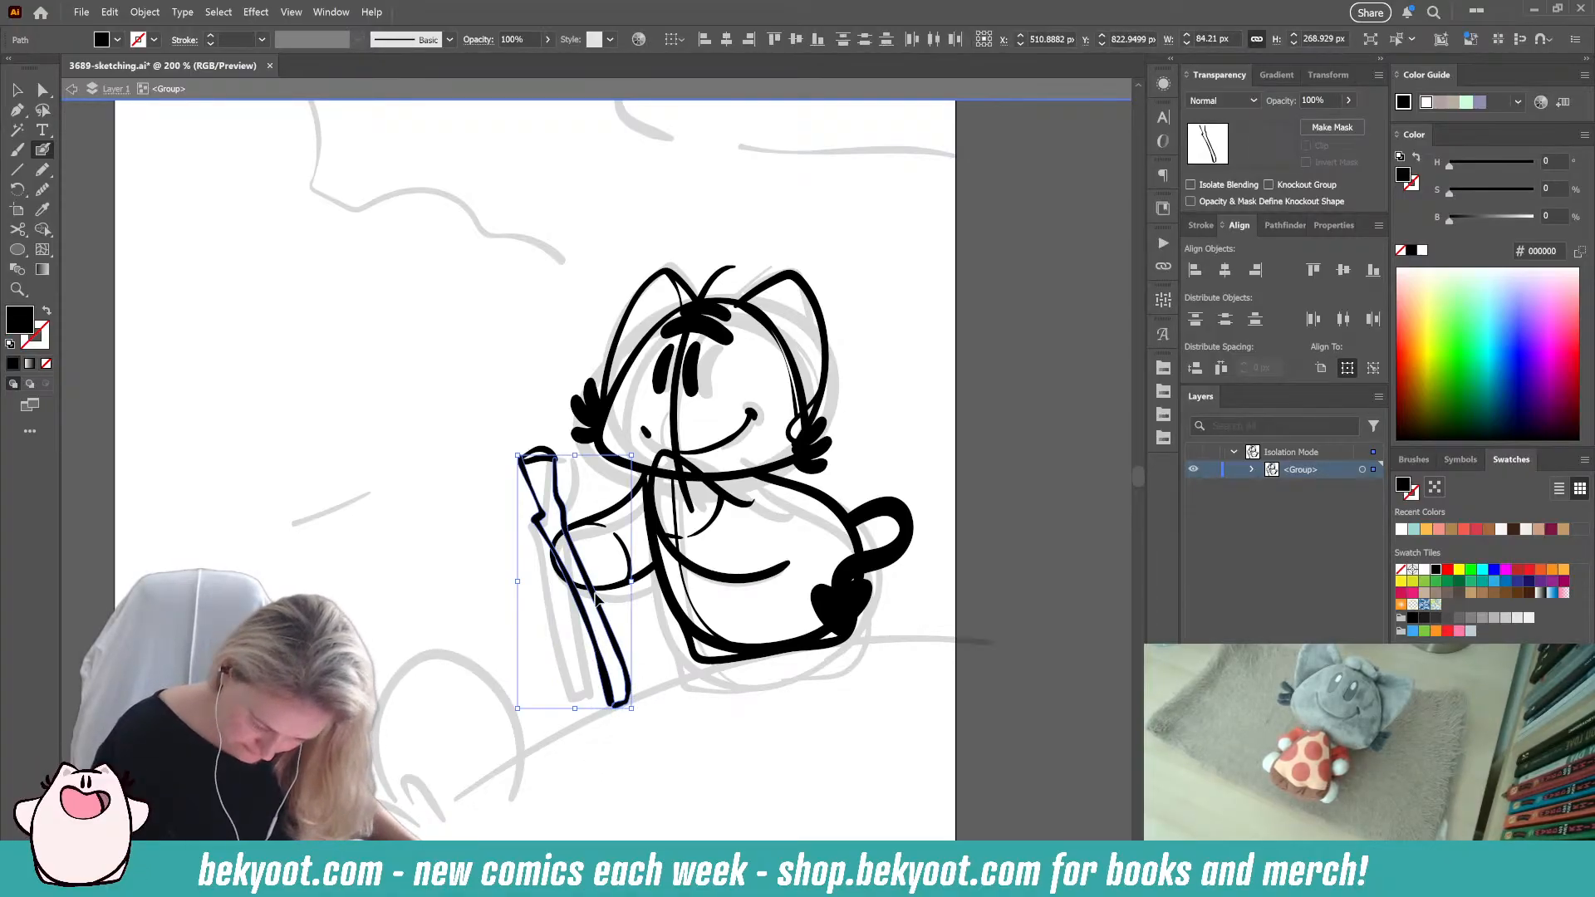
left_click(537, 462, "ctrl+shift")
key("ctrl+g")
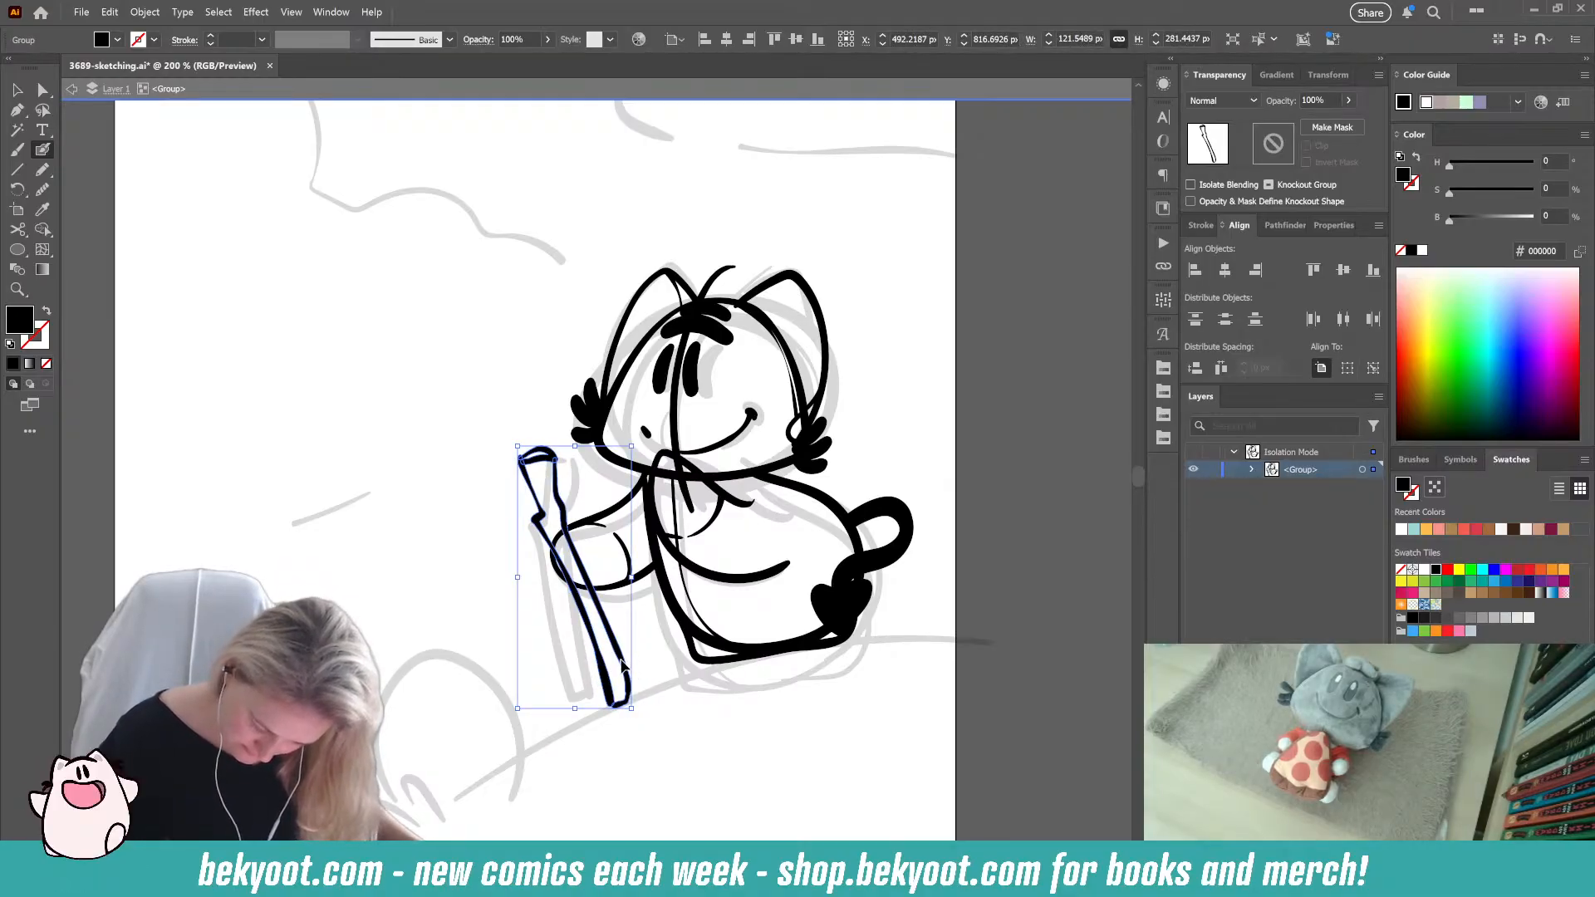
Step: Isolate the walking stick group and smooth the lower end of the stick's outer edge so it meets the foot cleanly
double_click(621, 661, "ctrl")
left_click(609, 702, "ctrl")
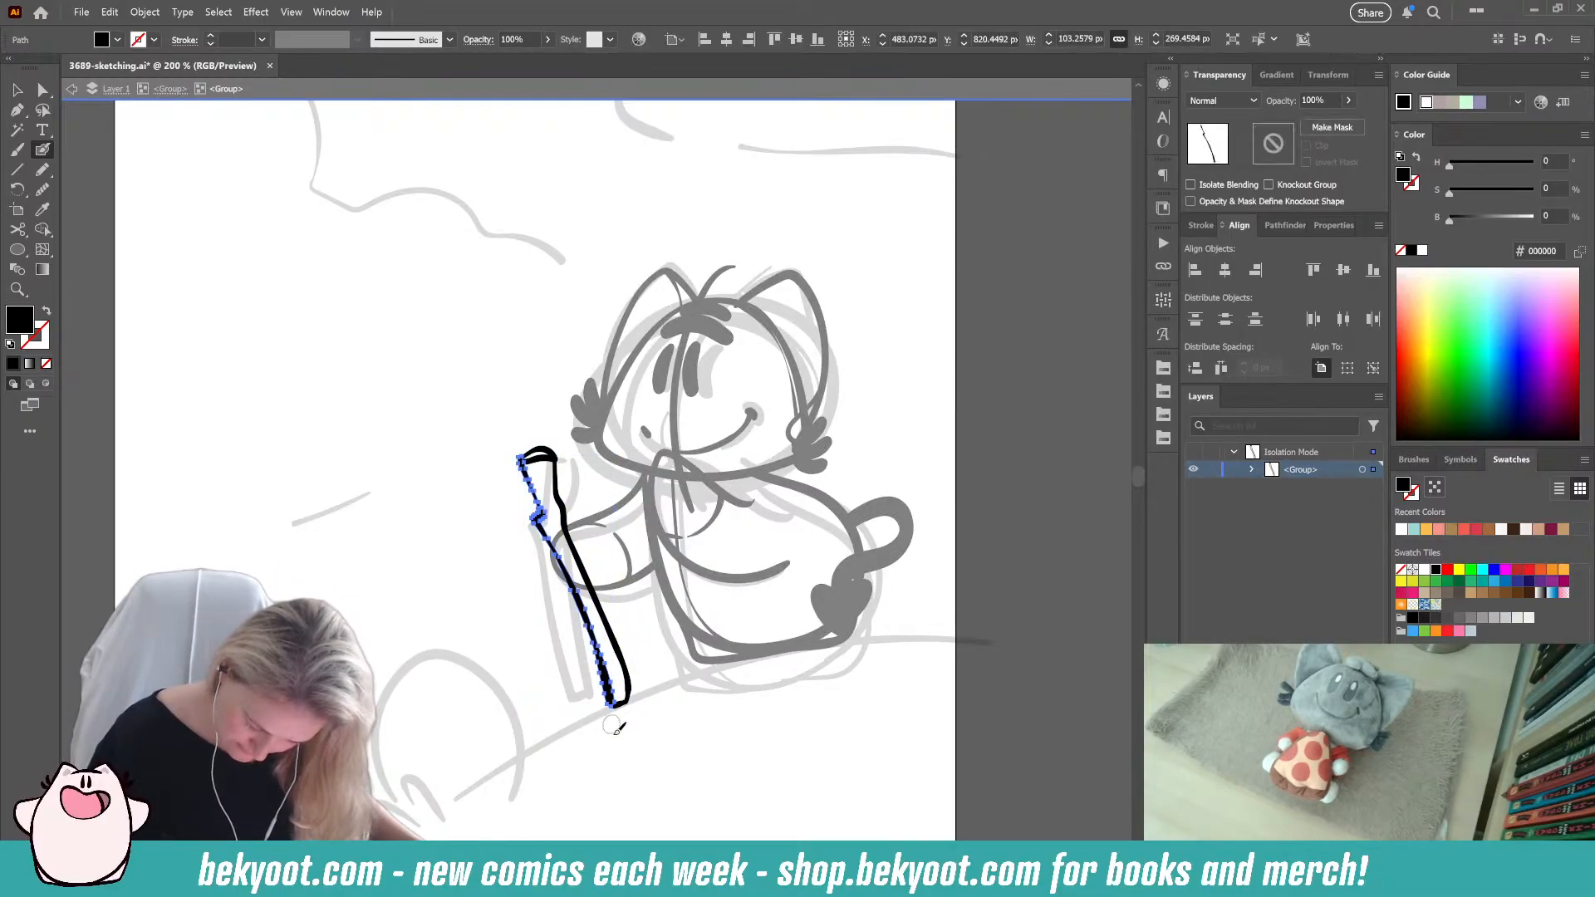
left_click(43, 189)
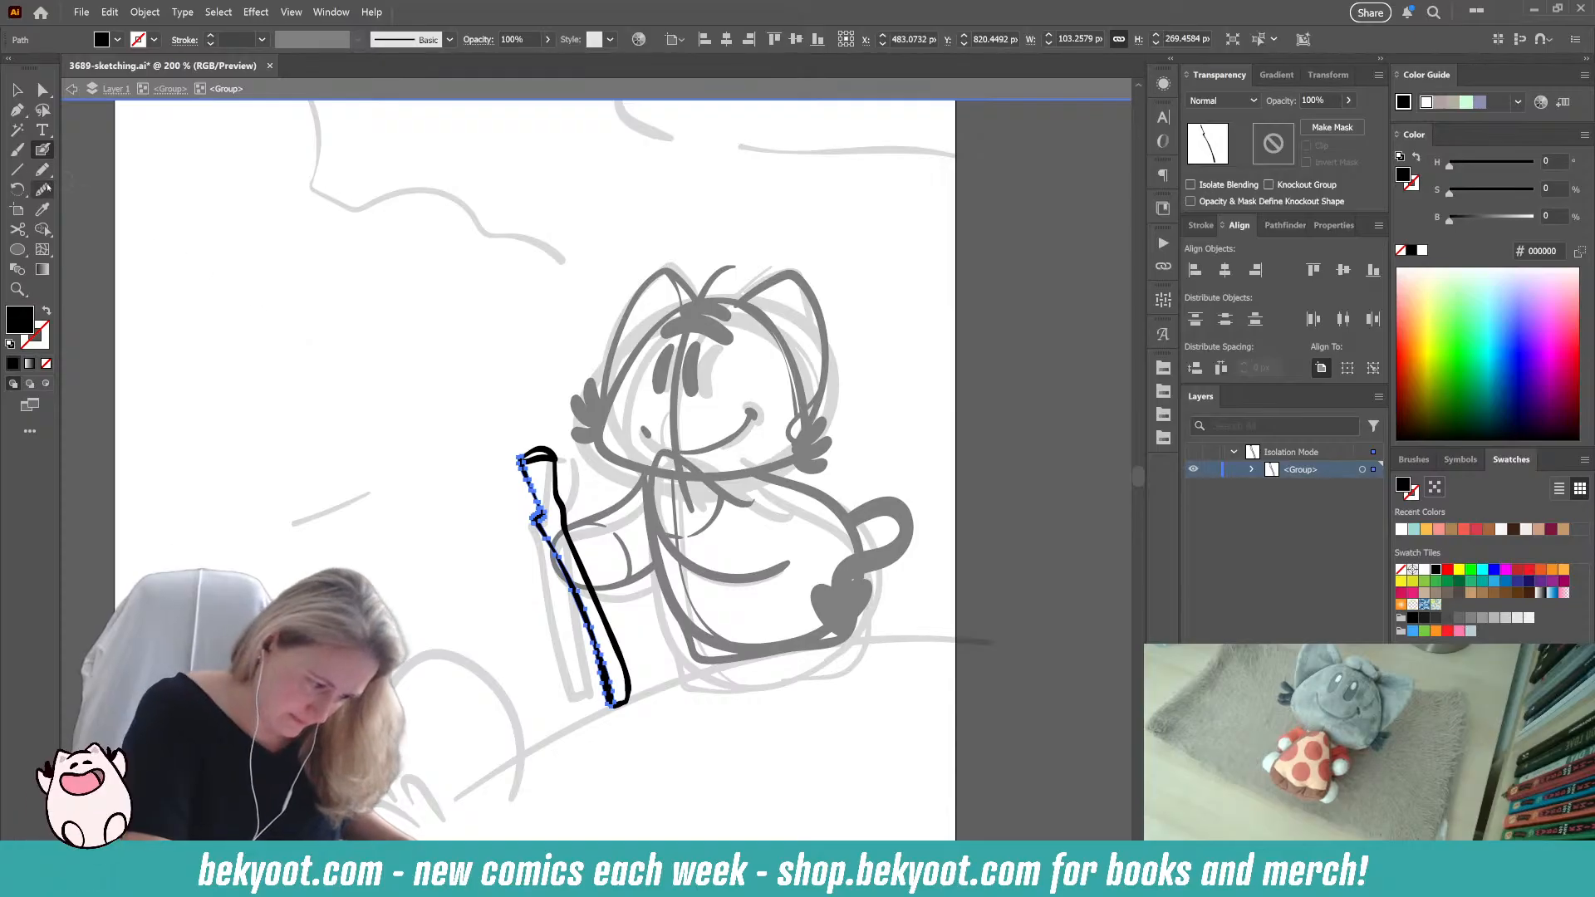
left_click_drag(611, 696, 612, 698)
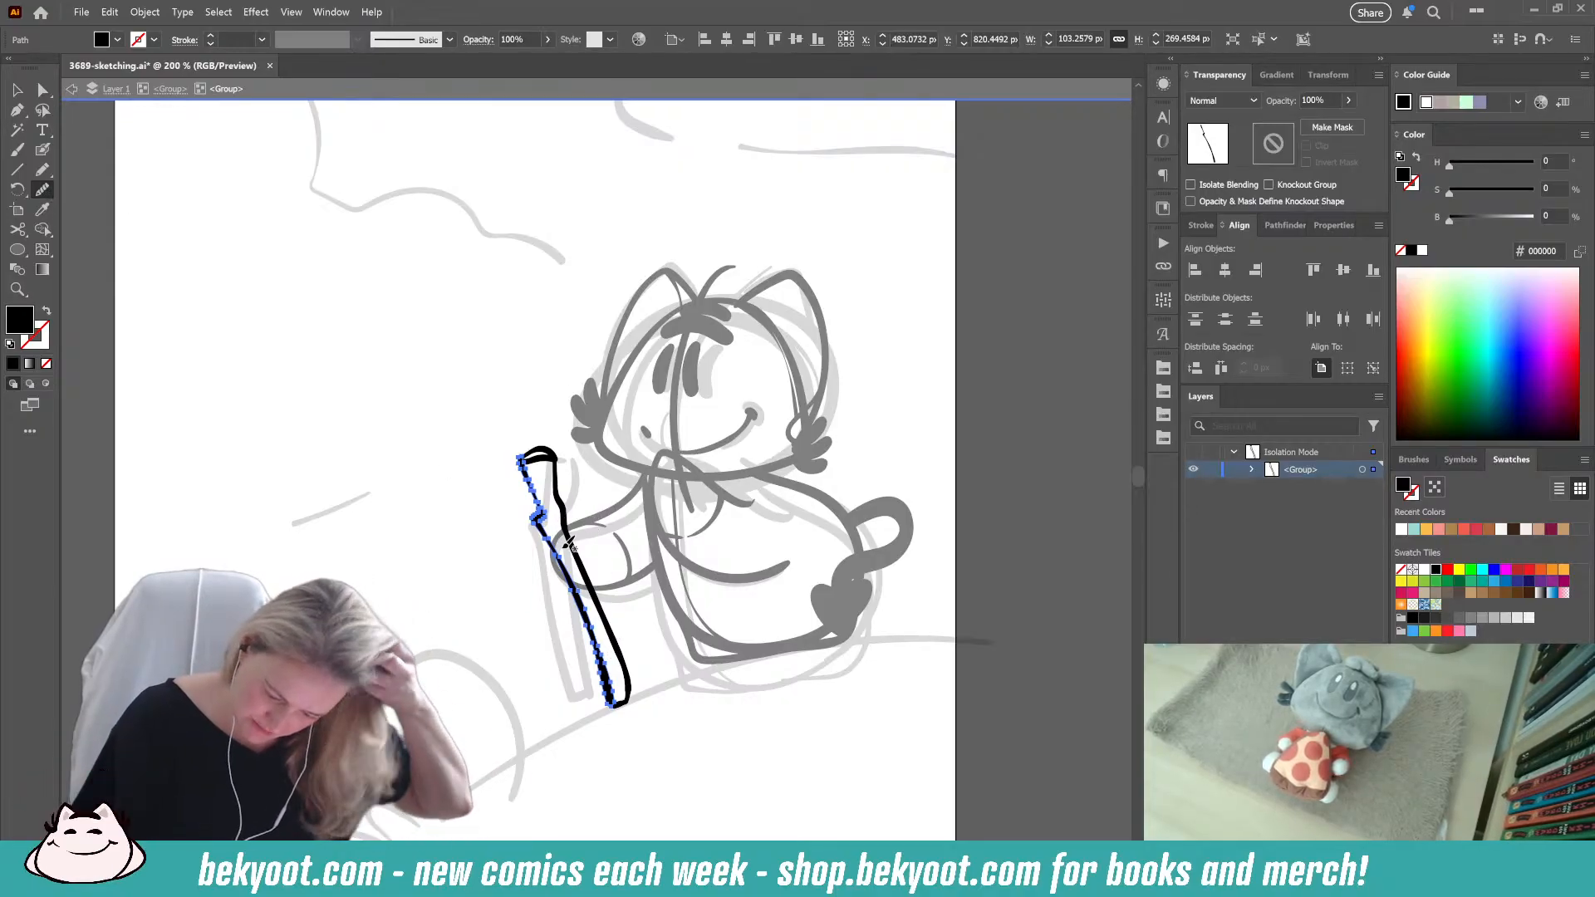
double_click(43, 190)
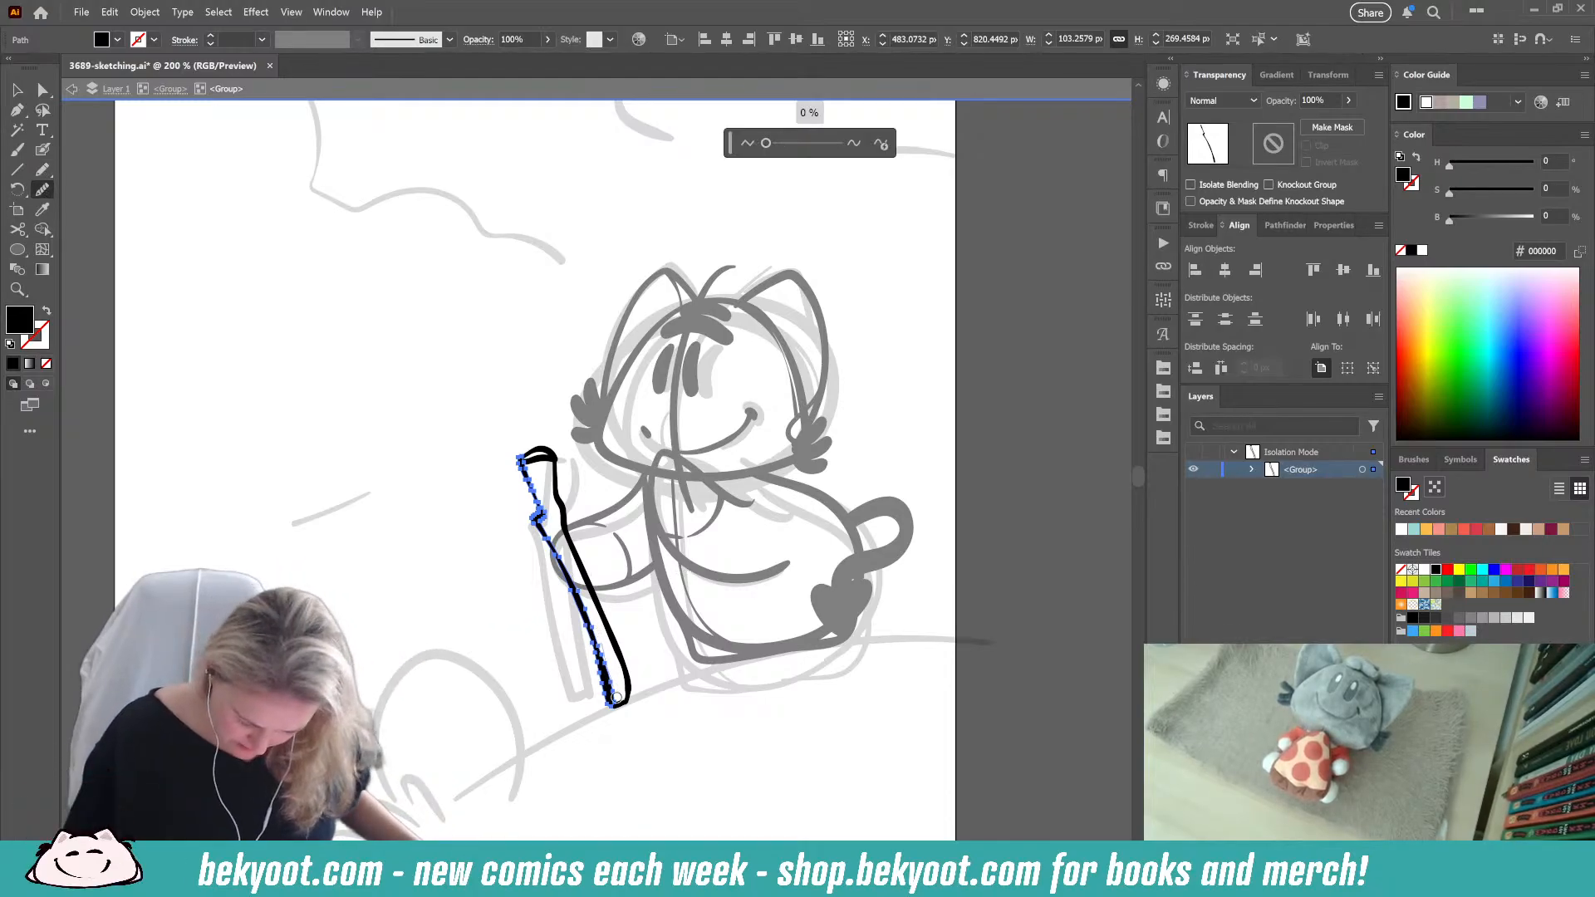
left_click_drag(593, 650, 618, 721)
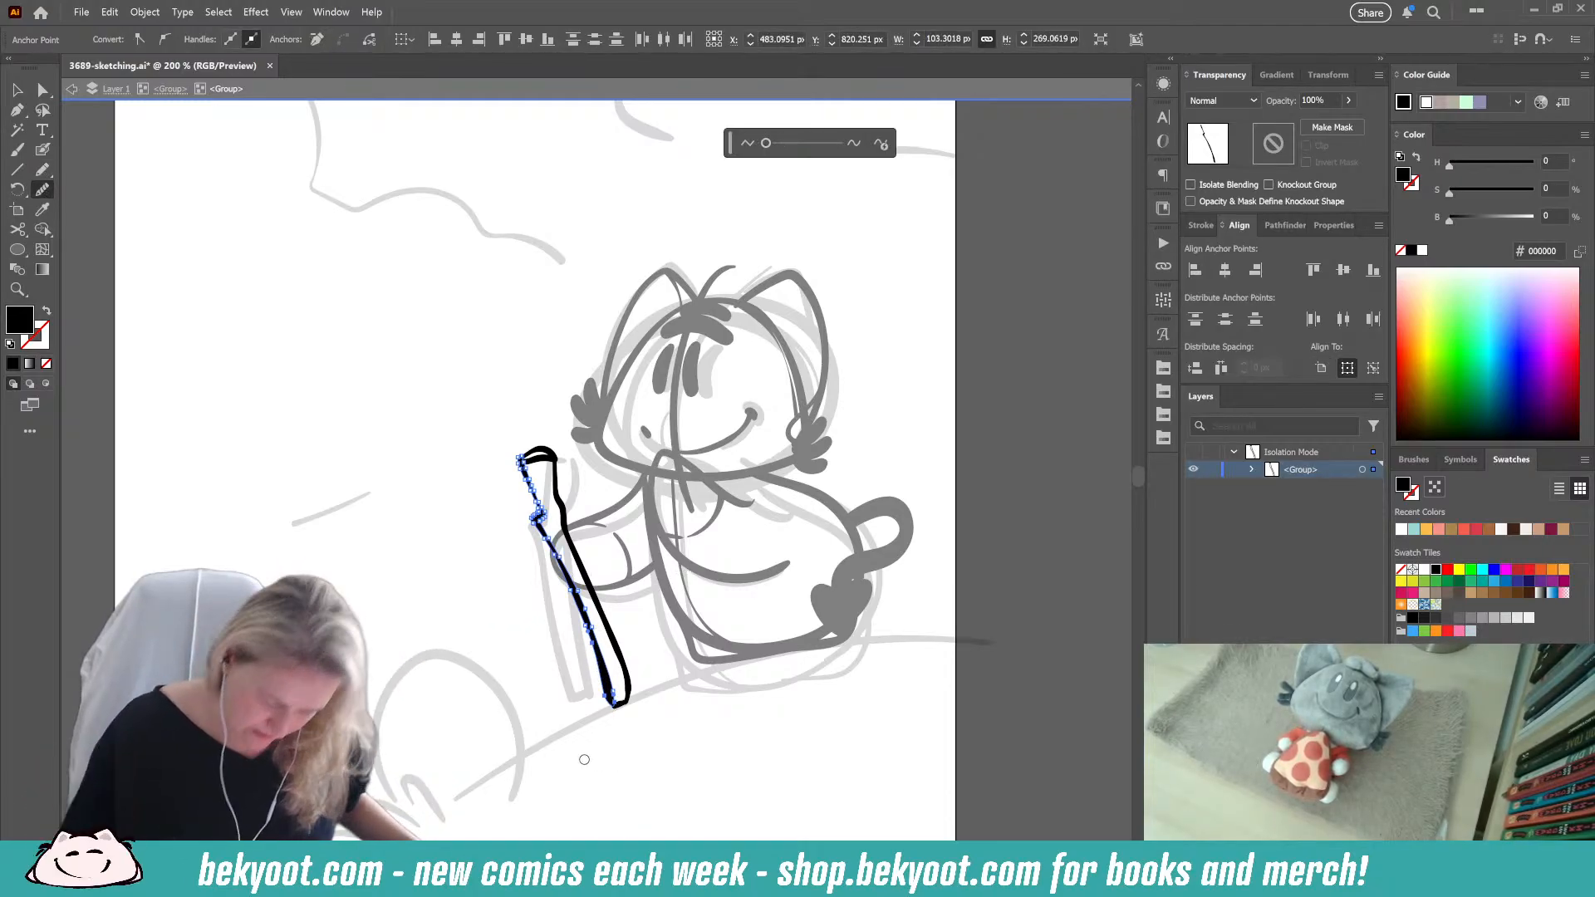
key("a")
left_click(611, 702)
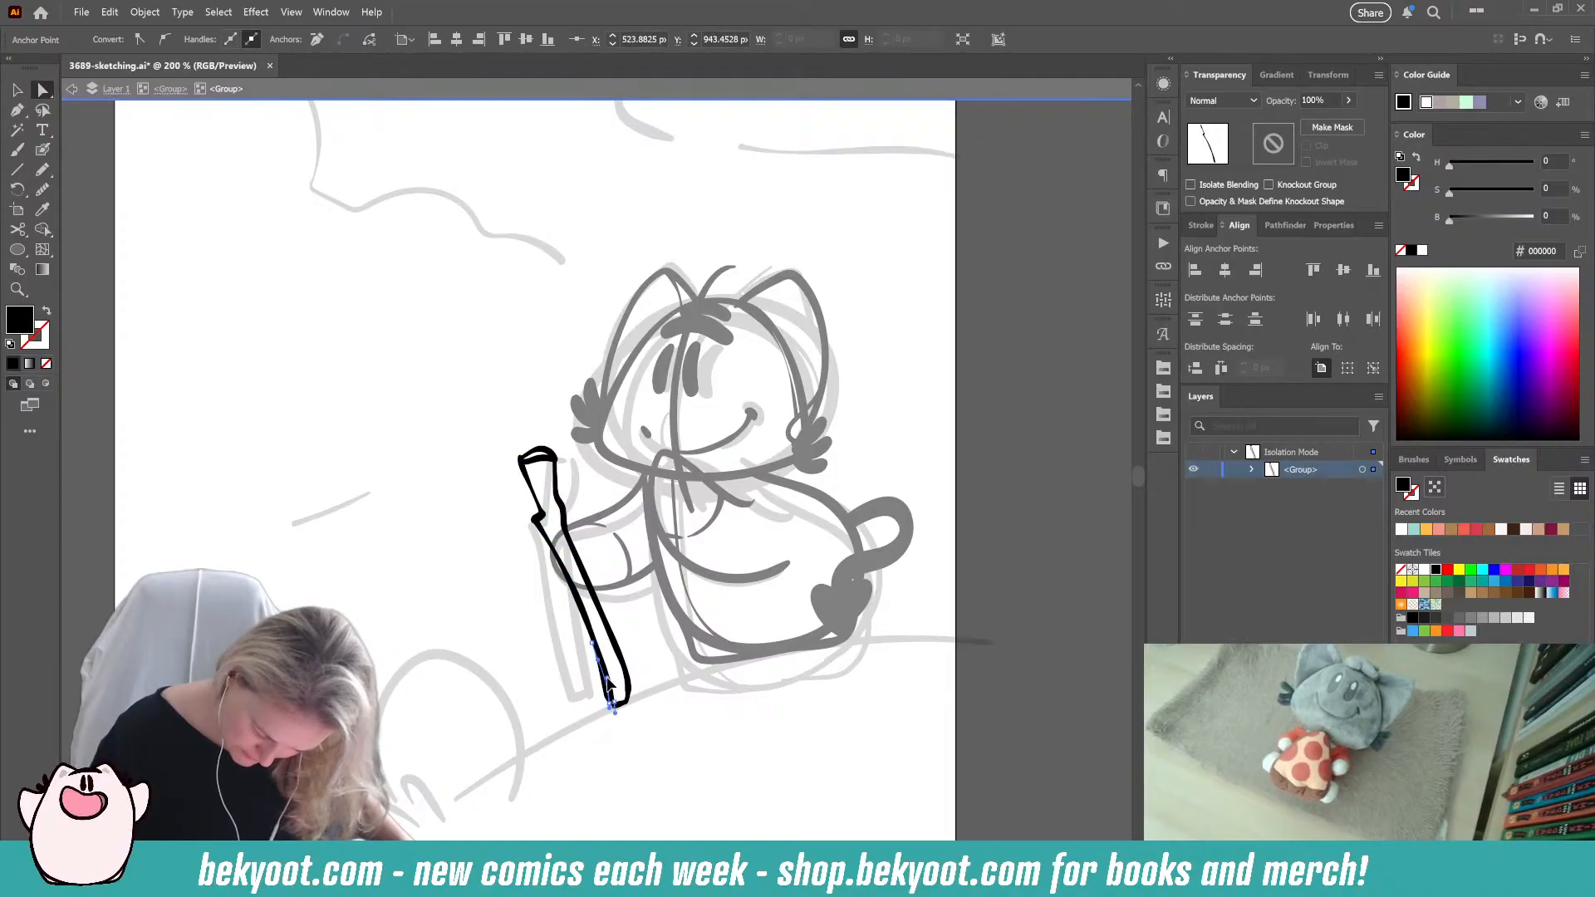
left_click(633, 746)
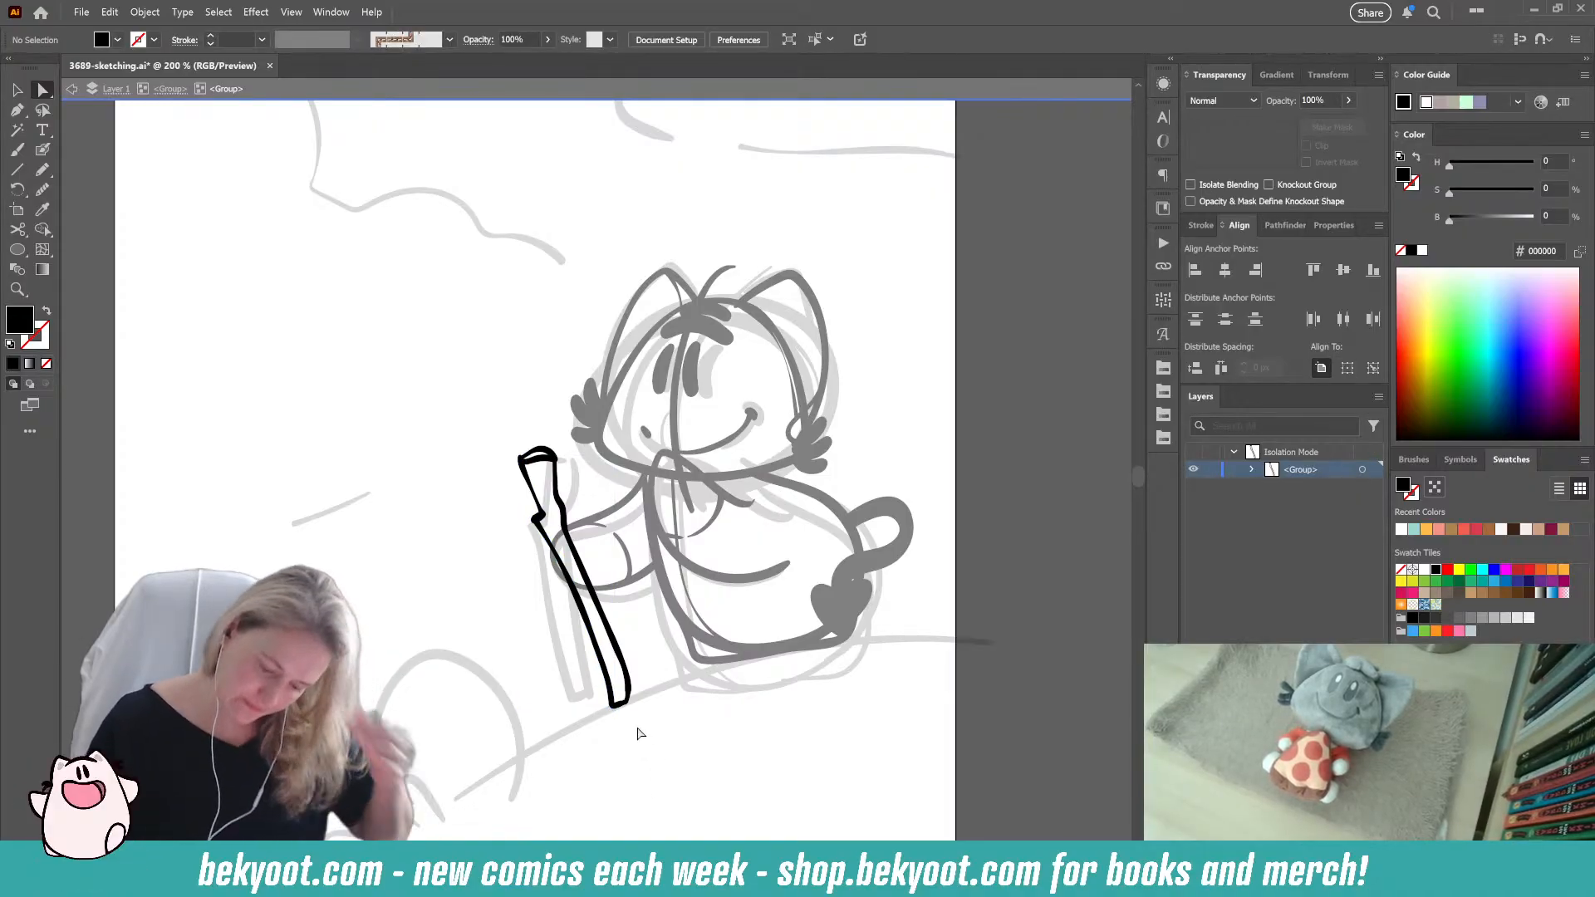
Step: Rotate the small oval cap on top of the walking stick slightly to fit the stick's edges
left_click(43, 150)
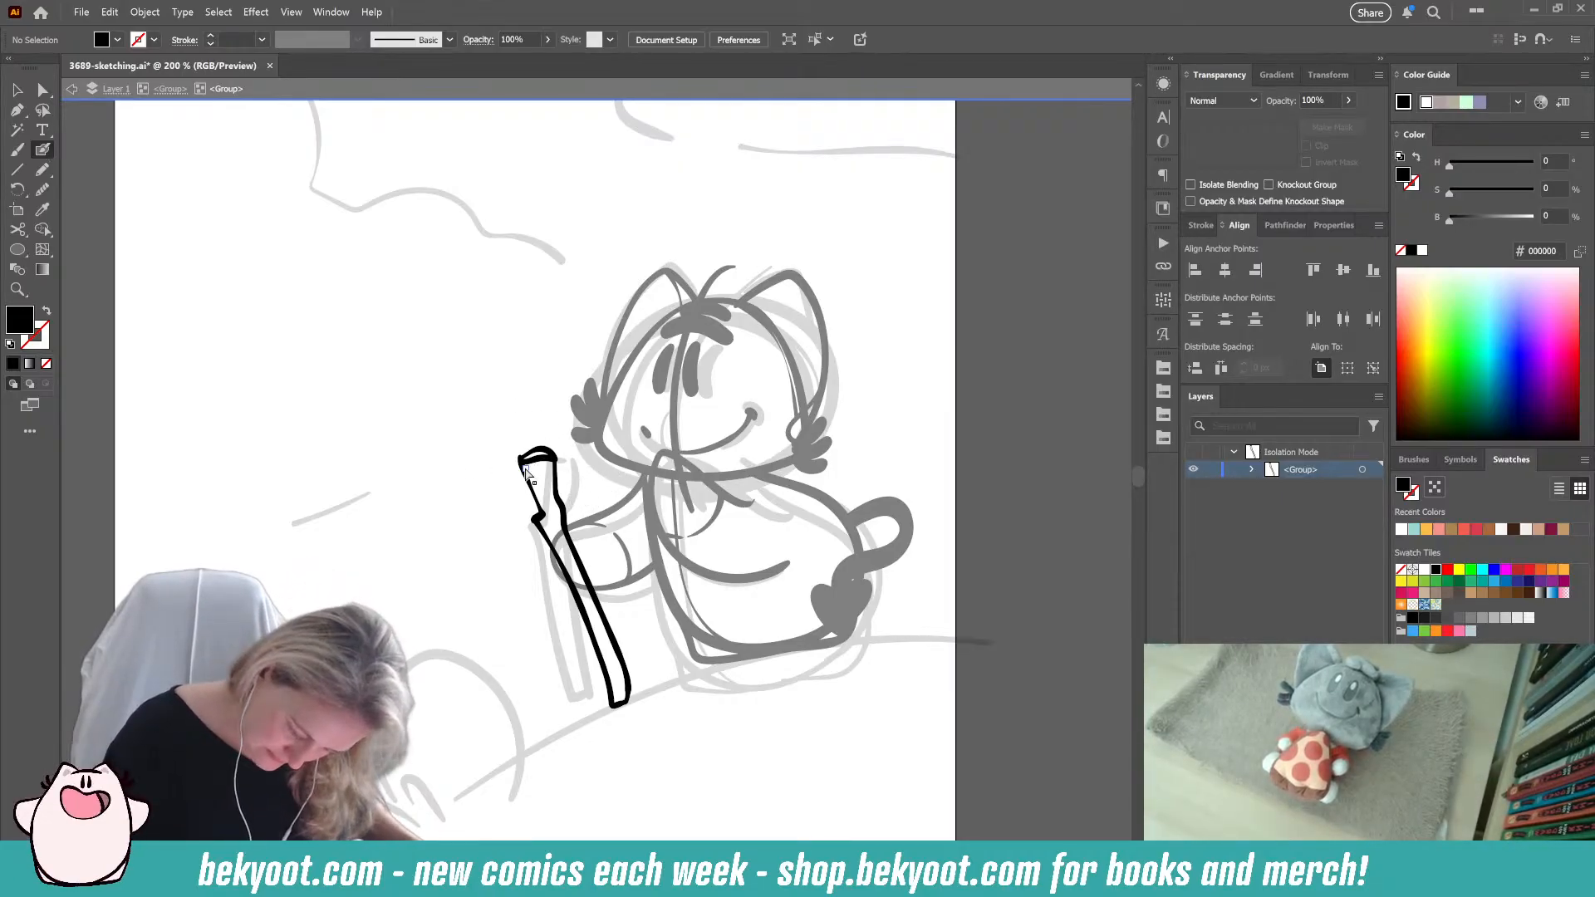
left_click(525, 472, "ctrl")
left_click(20, 91)
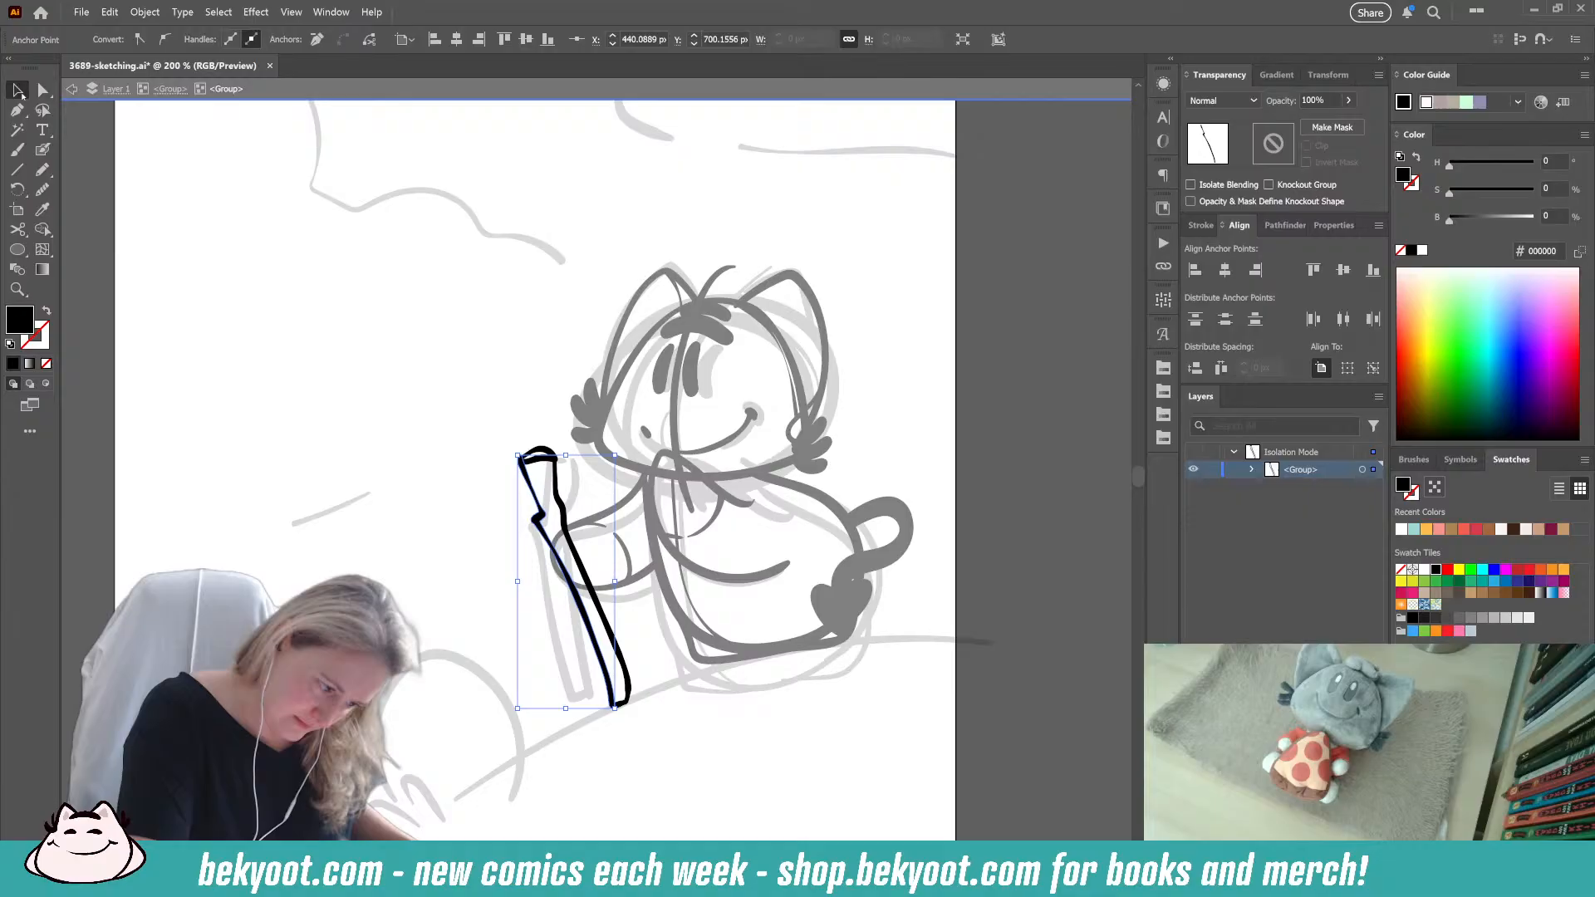
left_click(530, 428)
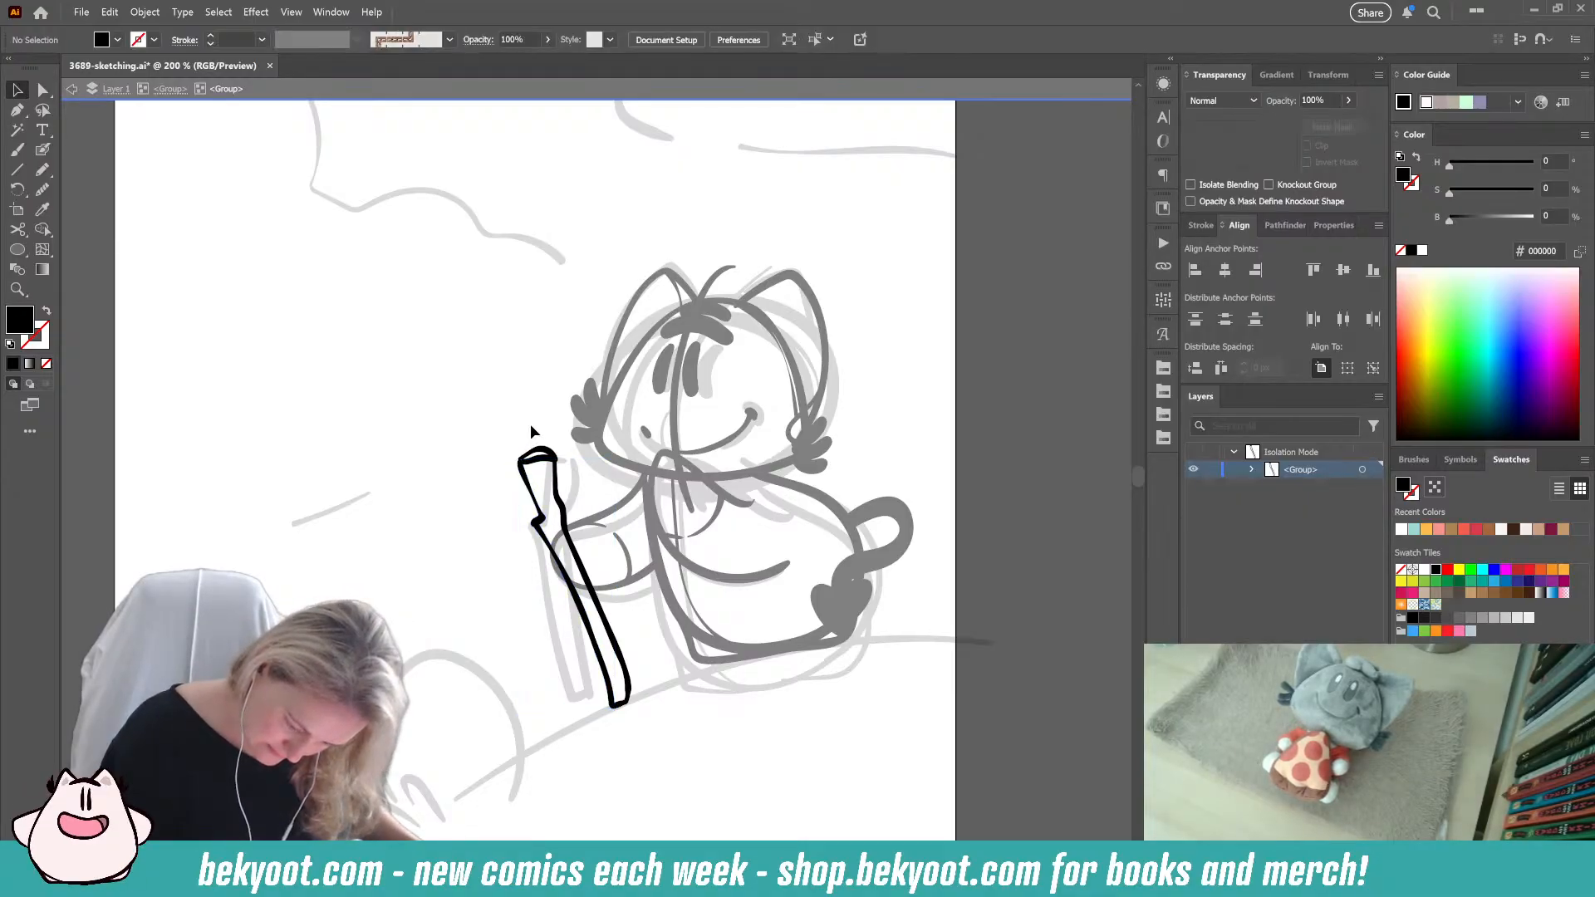
left_click(540, 465)
left_click(542, 415)
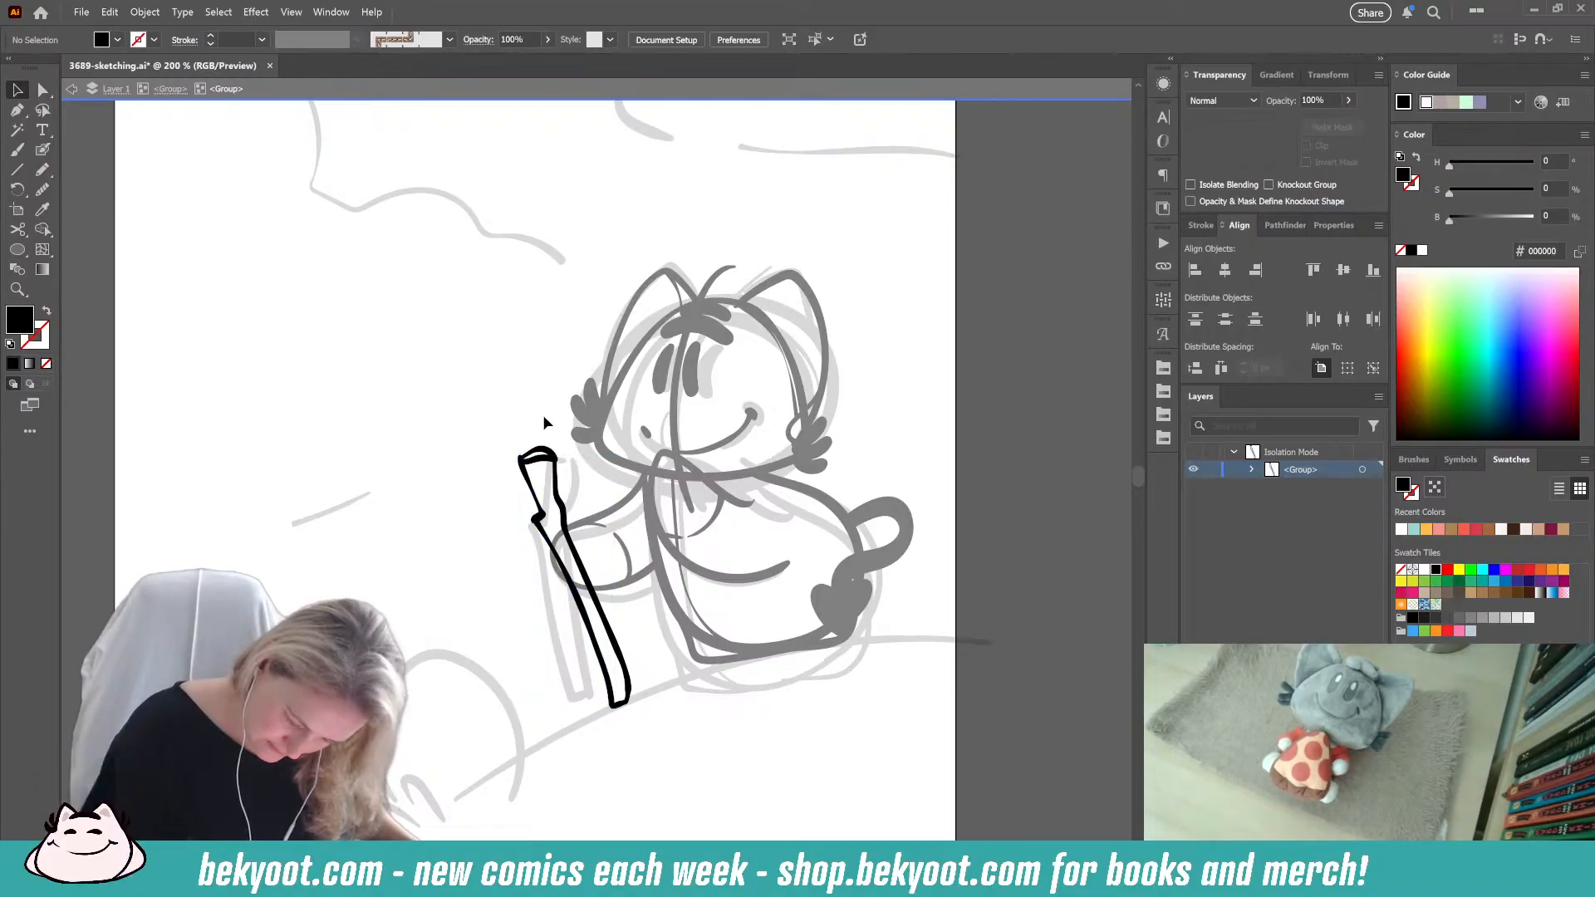
left_click(538, 464)
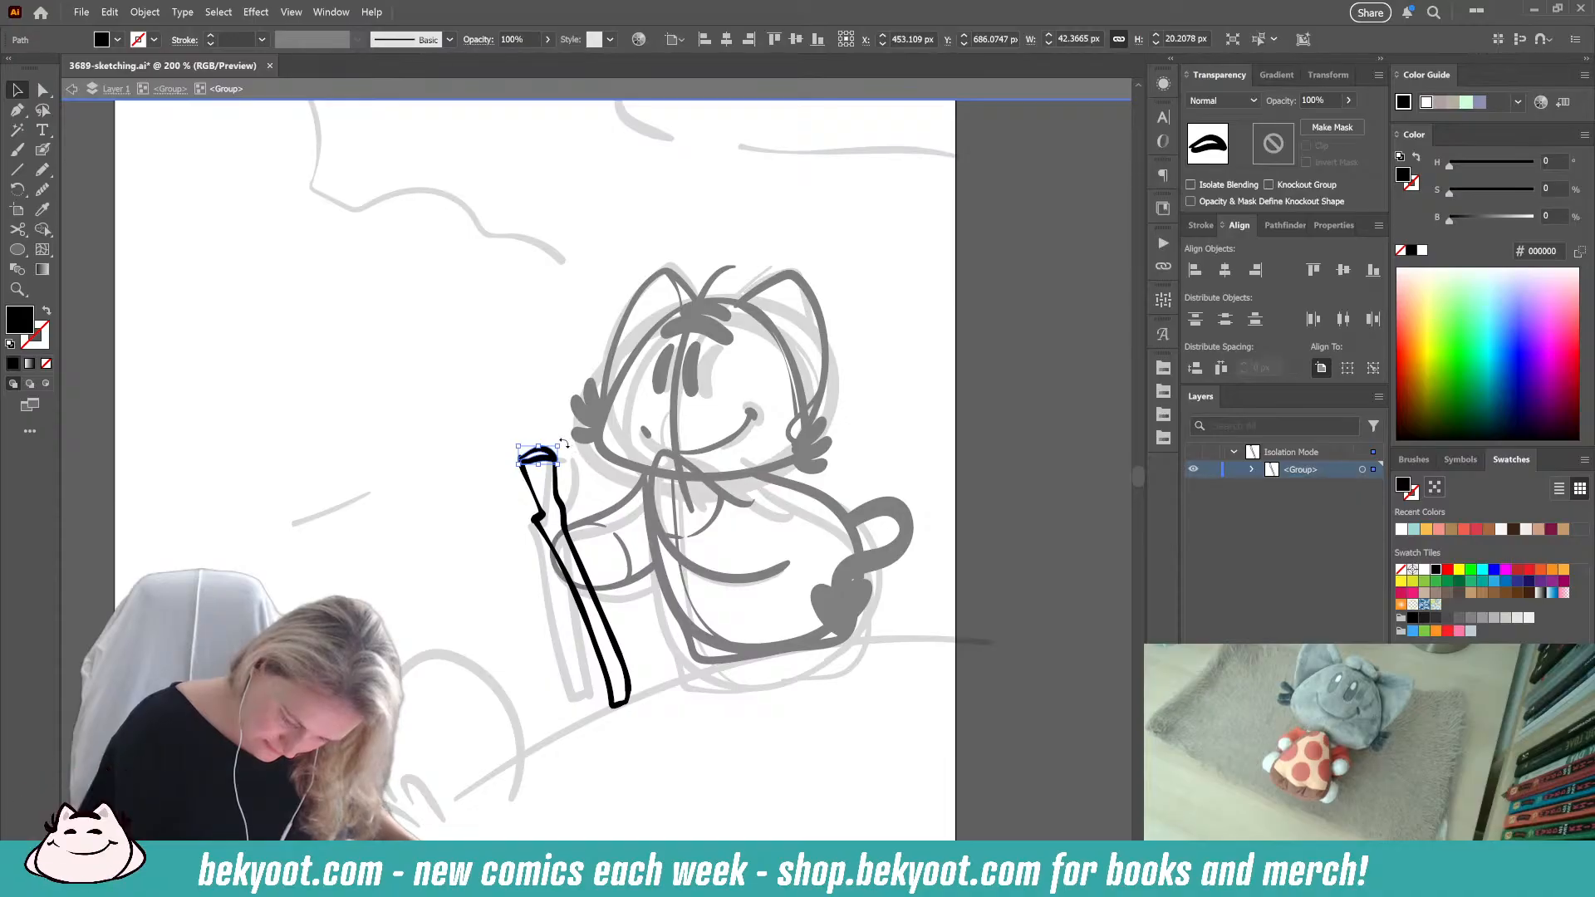
left_click_drag(564, 443, 566, 451)
left_click(558, 416)
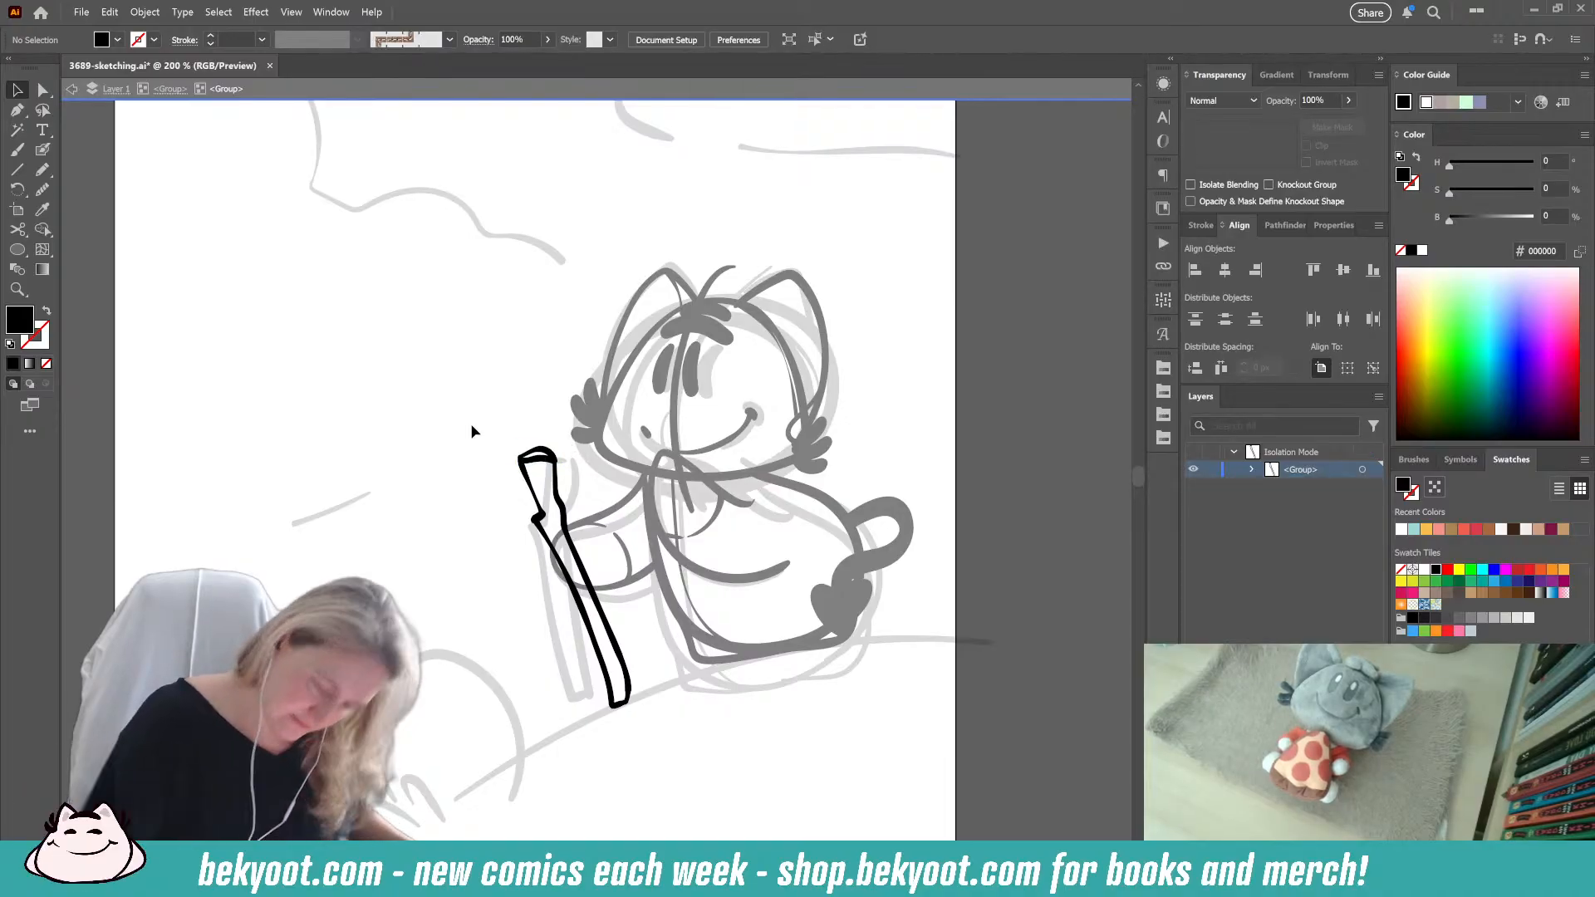
Step: Draw thin wood-grain lines along the inside of the walking stick and return to the whole cat group
left_click(43, 151)
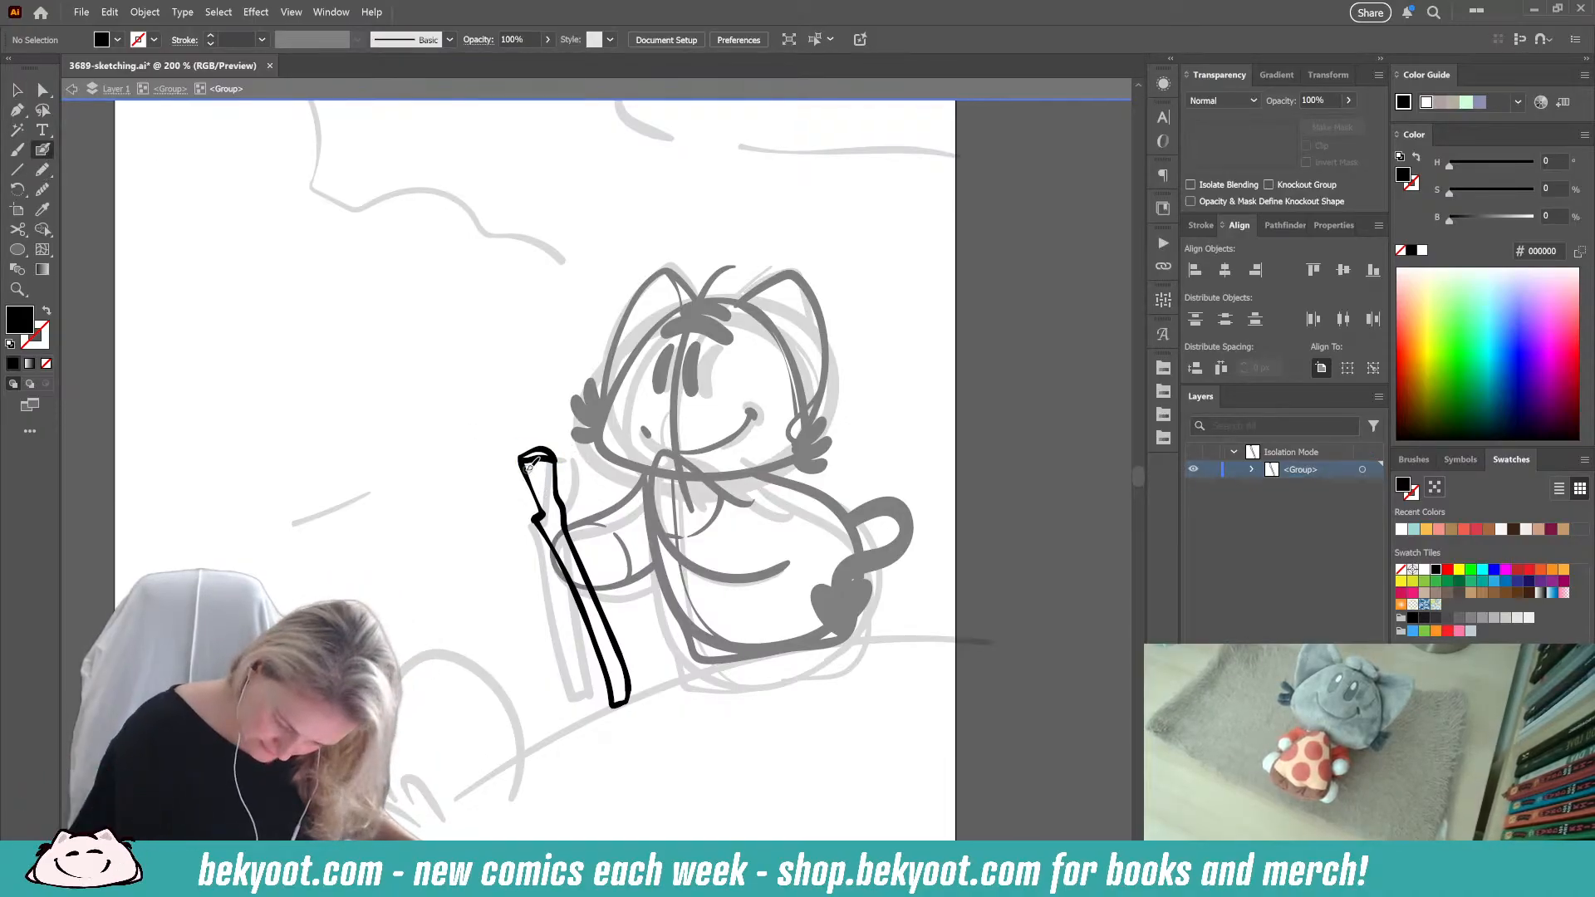
left_click_drag(559, 512, 561, 536)
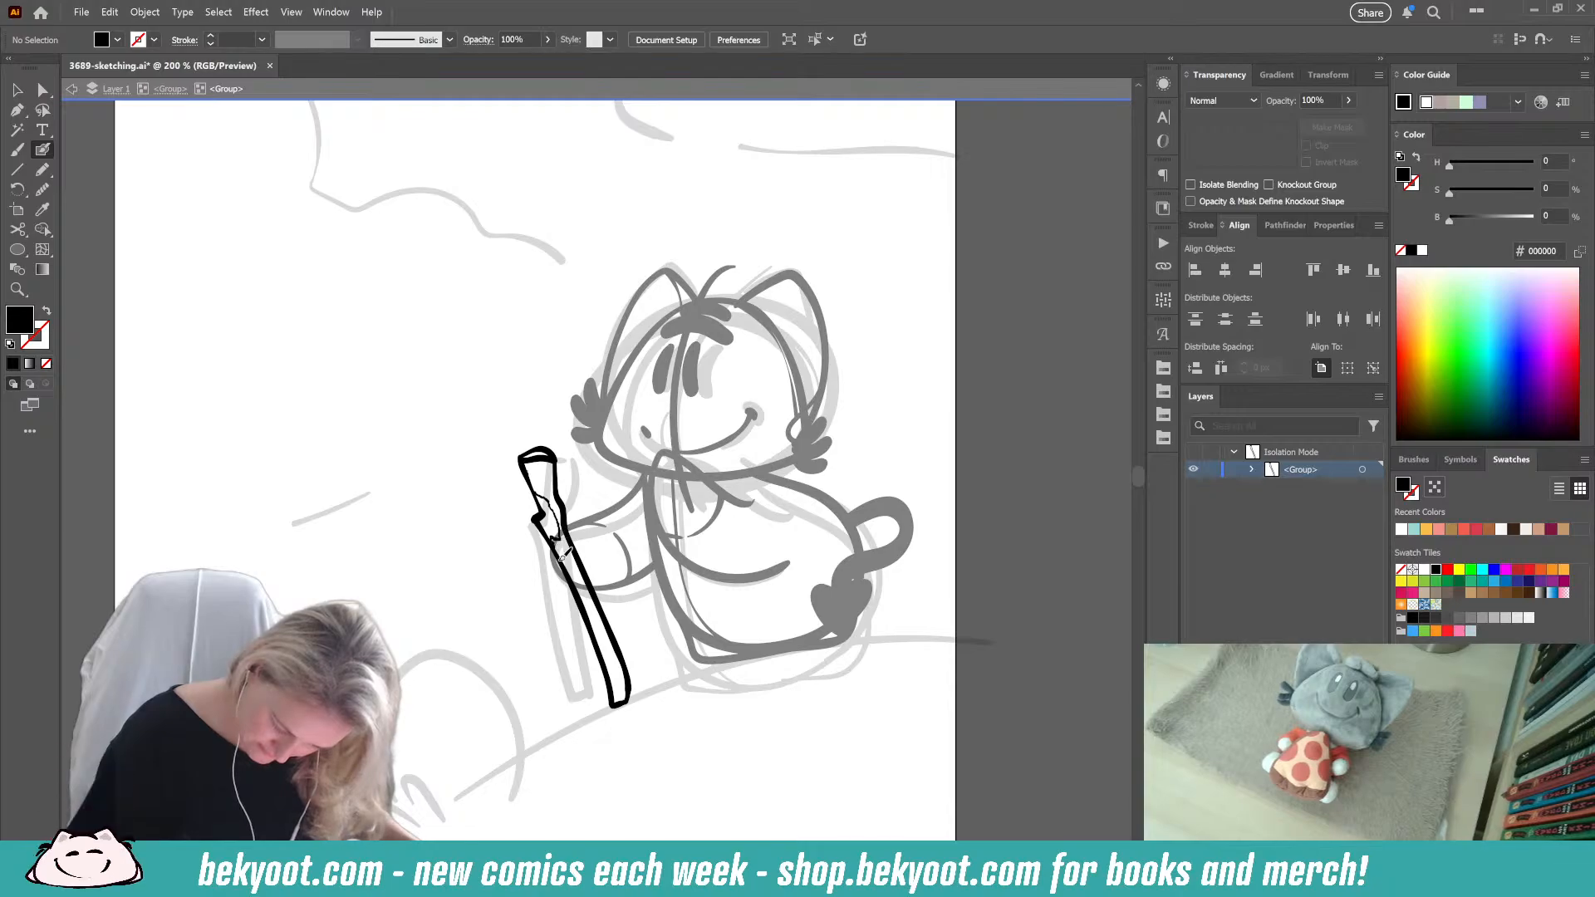
key("shift+x")
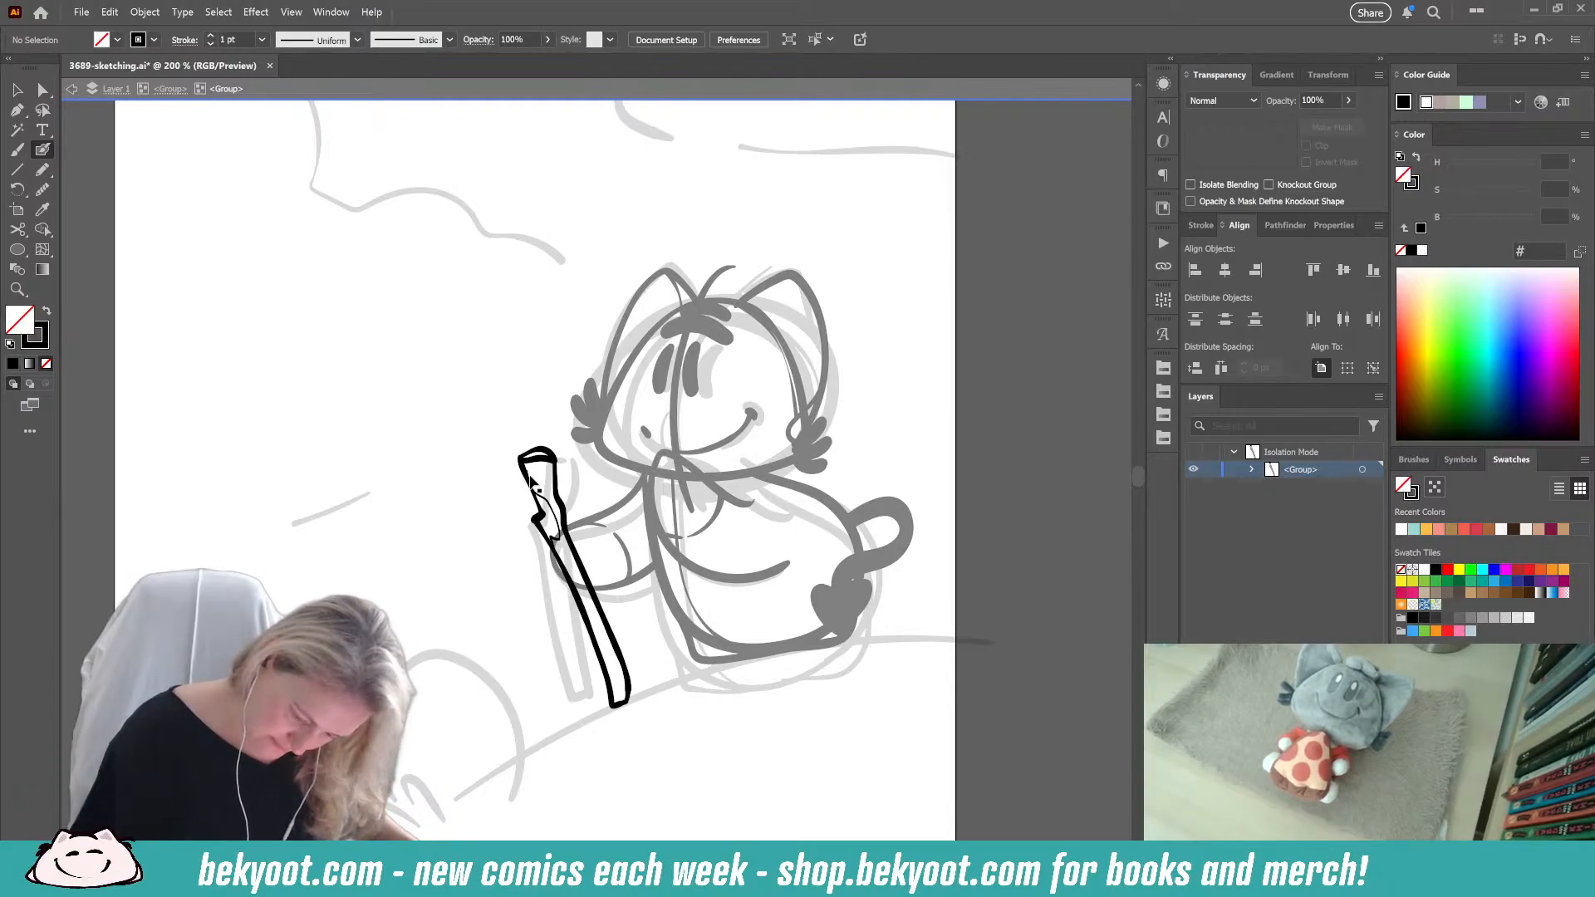
left_click_drag(531, 480, 564, 466)
key("ctrl+shift+a")
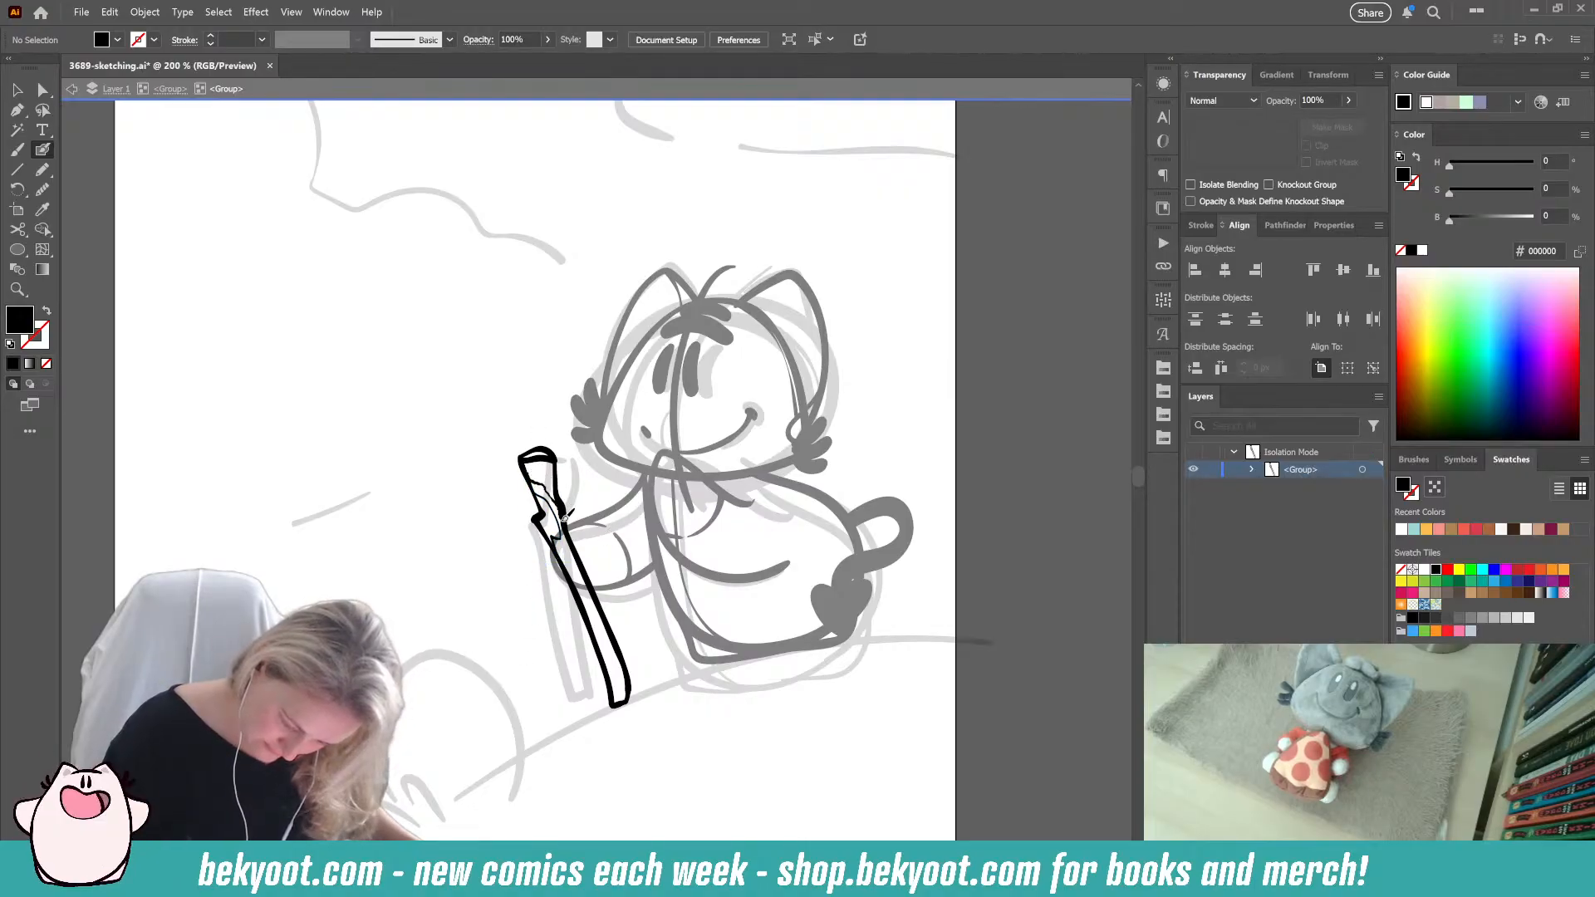
key("shift+x")
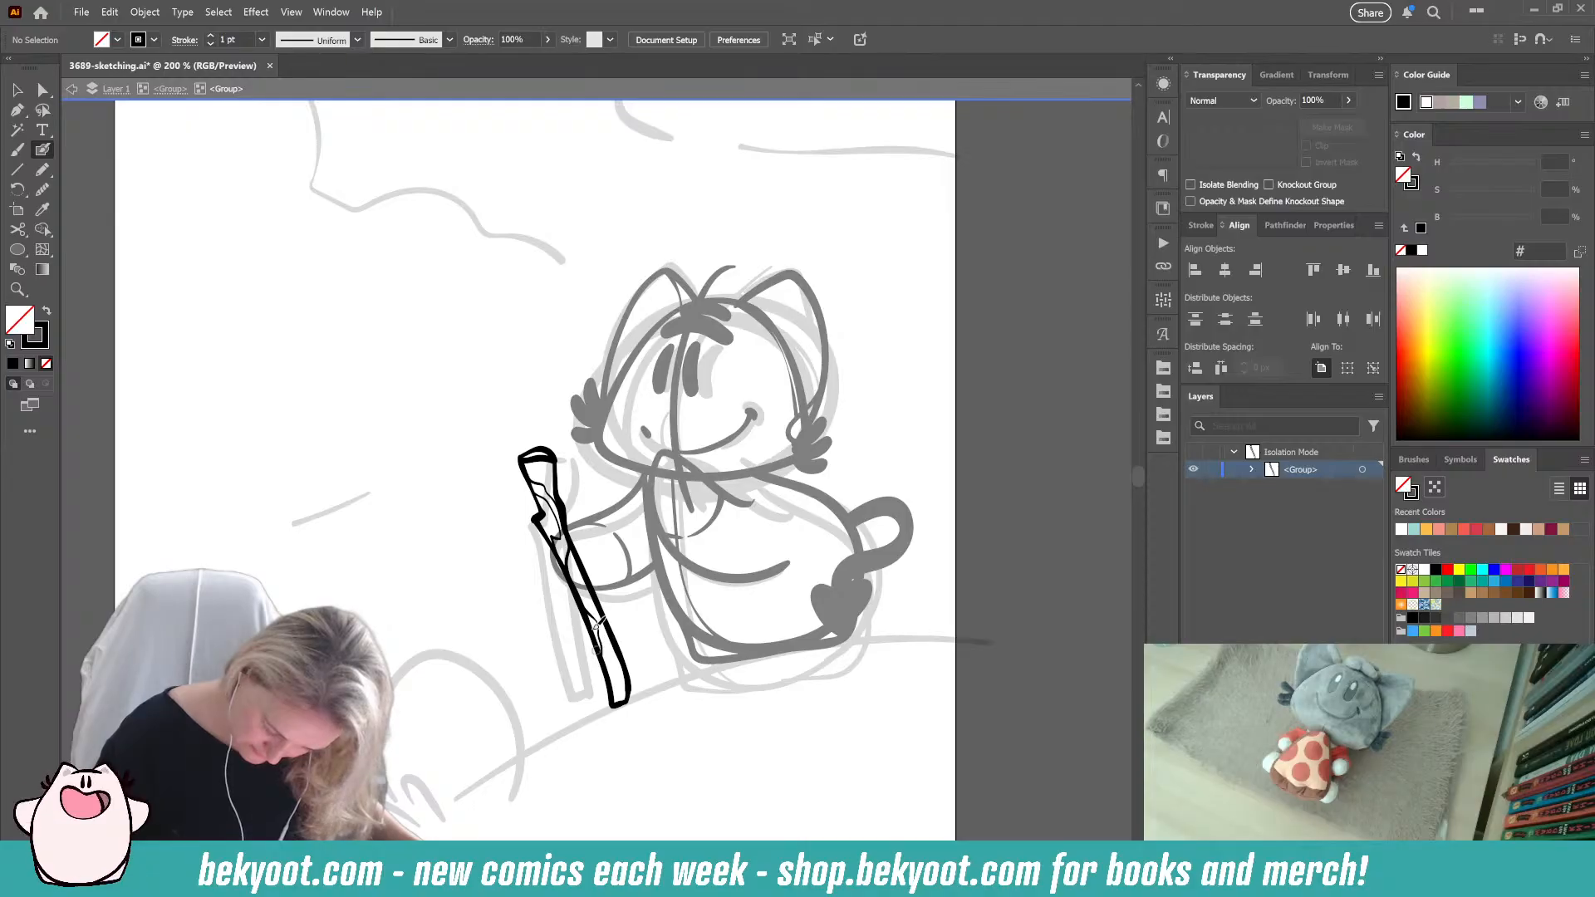
mouse_move(611, 642)
left_mouse_down()
mouse_move(615, 698)
mouse_move(621, 633)
left_mouse_up()
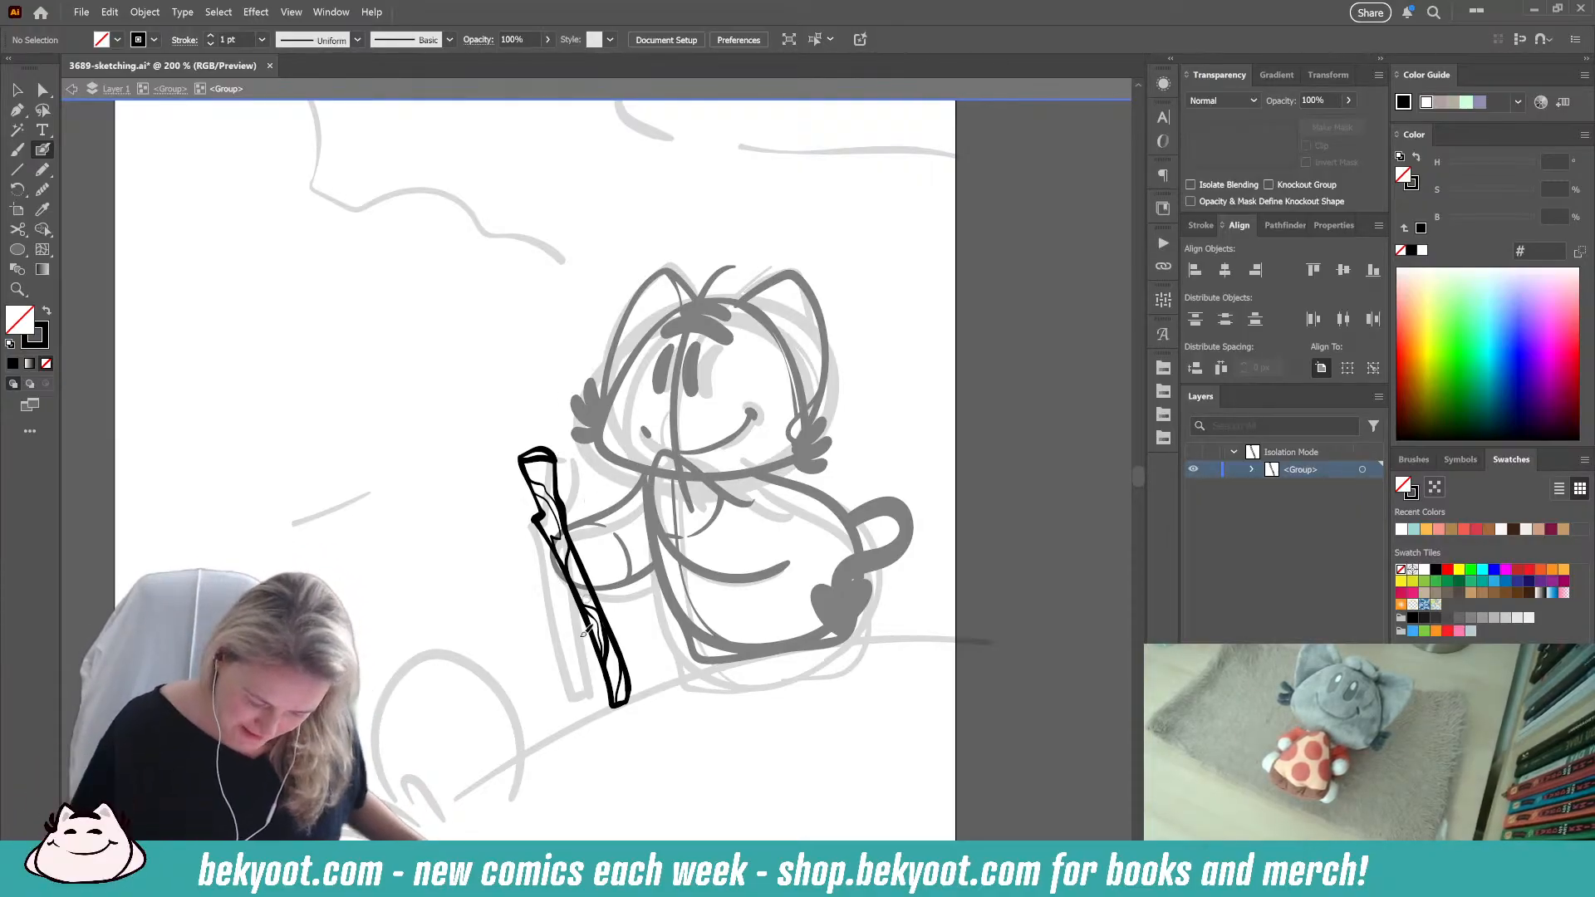
left_click(169, 89)
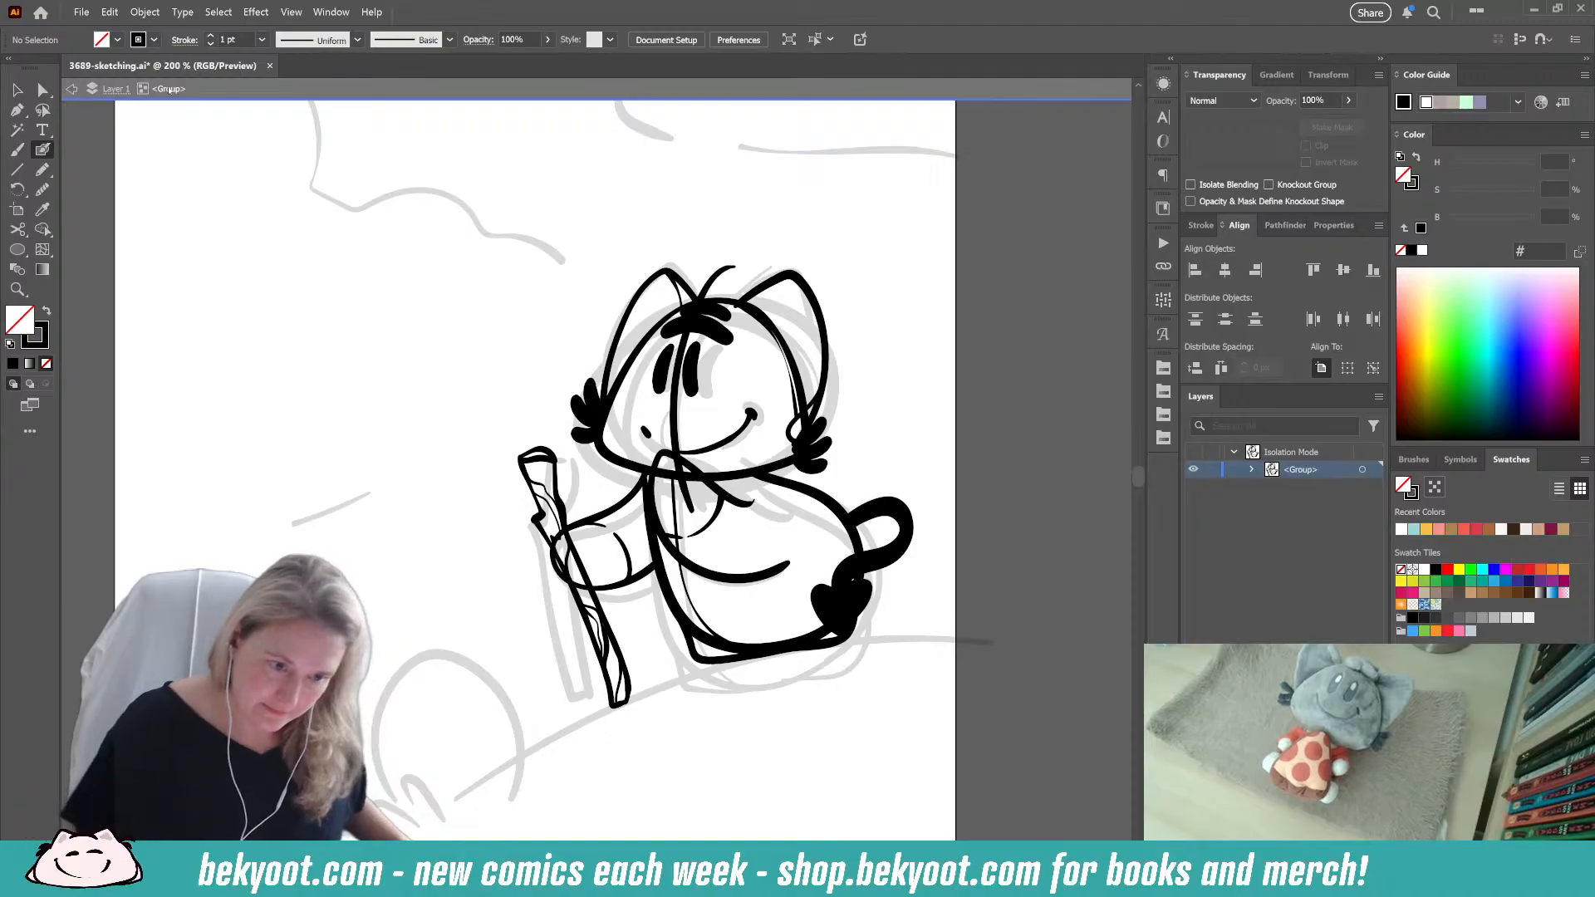
Step: Erase the head outline where it crosses the right ear down to the cheek fur, and delete the vertical guideline through the face
left_click_drag(671, 778, 611, 762)
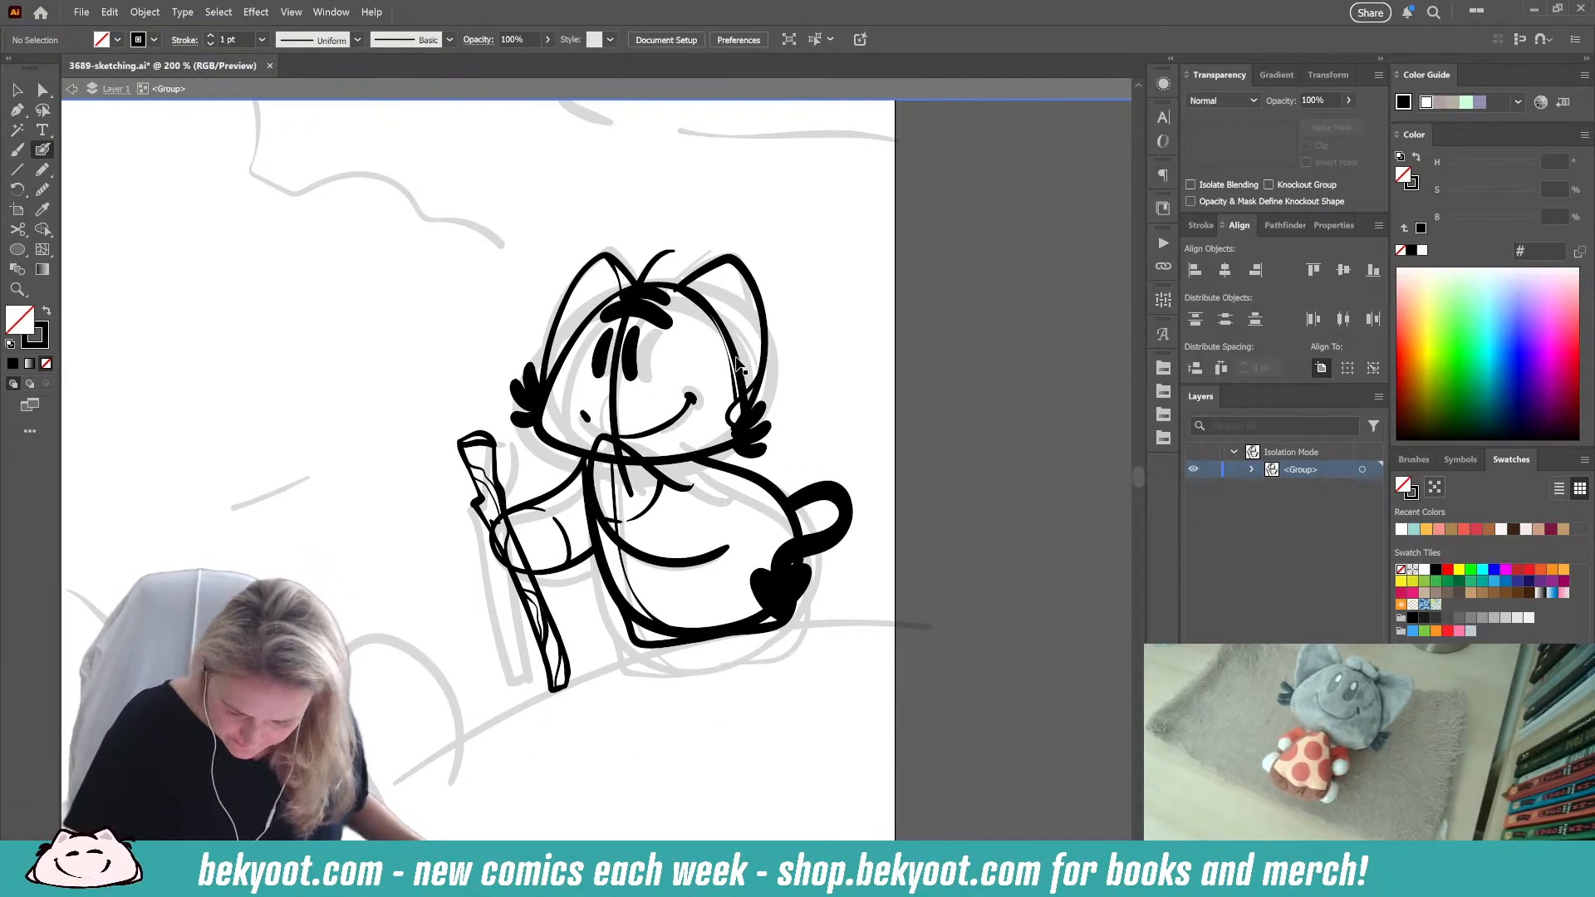
left_click(737, 361, "ctrl")
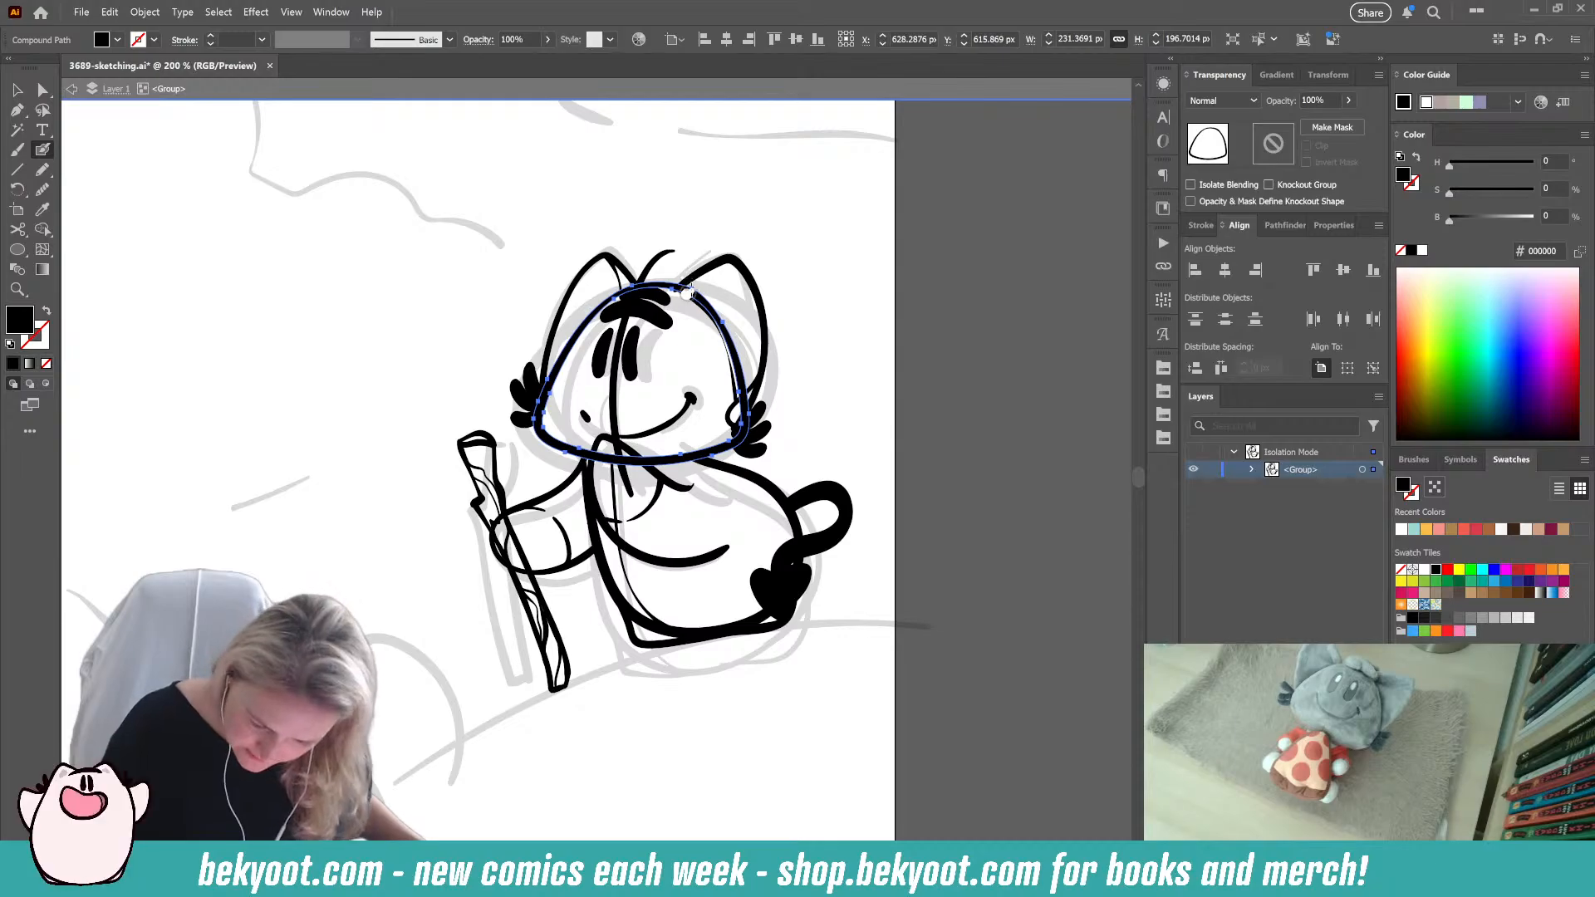
mouse_move(687, 289)
left_mouse_down()
mouse_move(733, 338)
mouse_move(742, 418)
left_mouse_up()
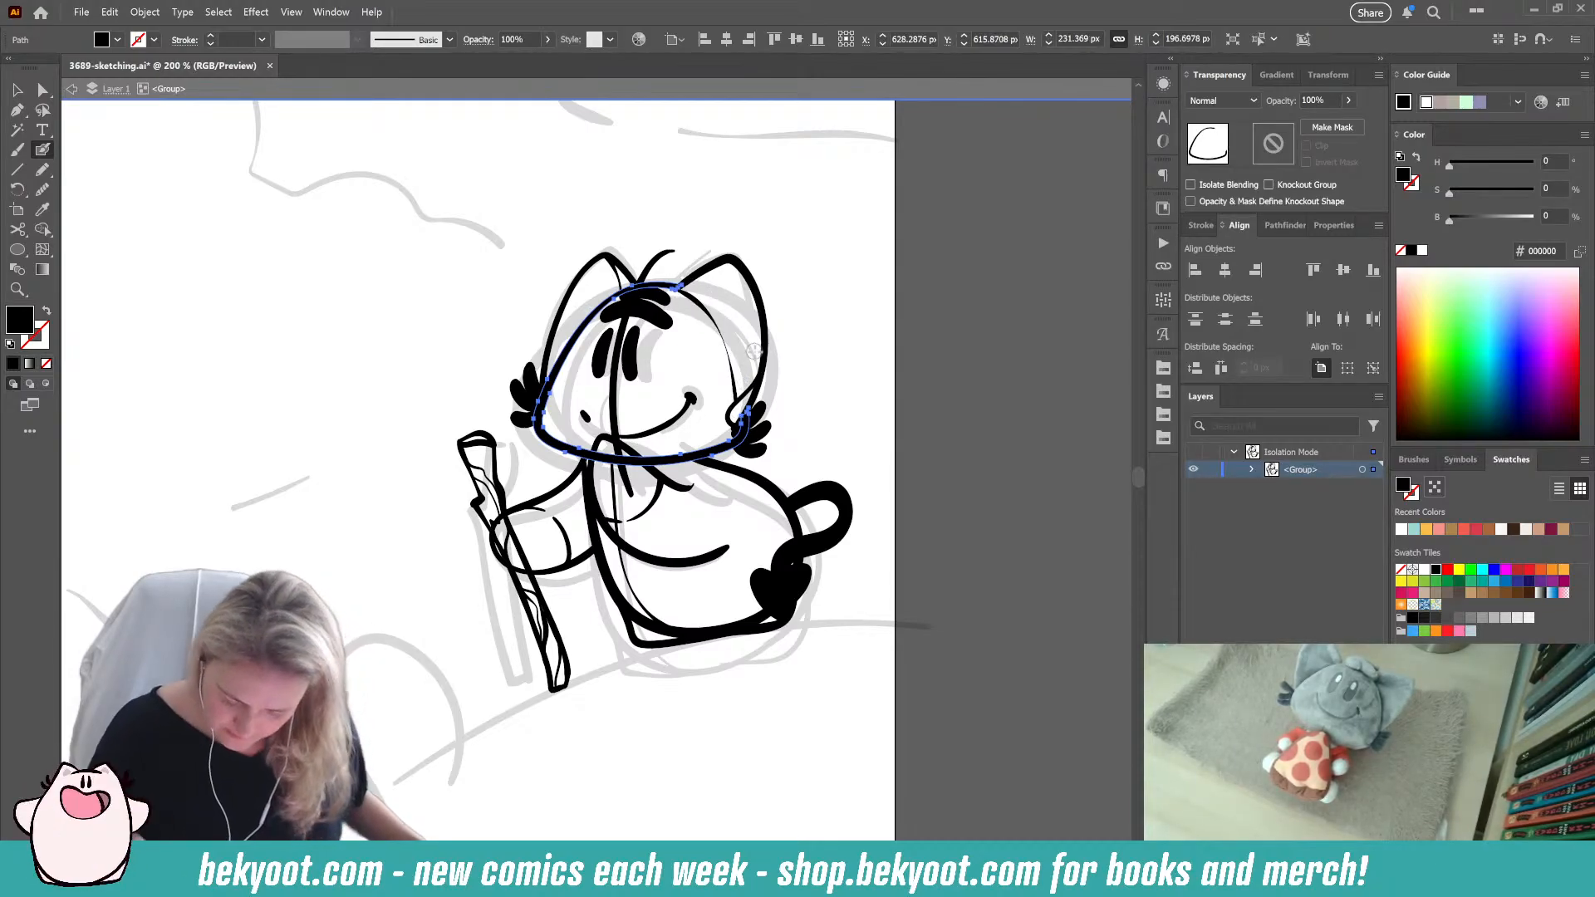
key("ctrl")
left_click(919, 470, "ctrl")
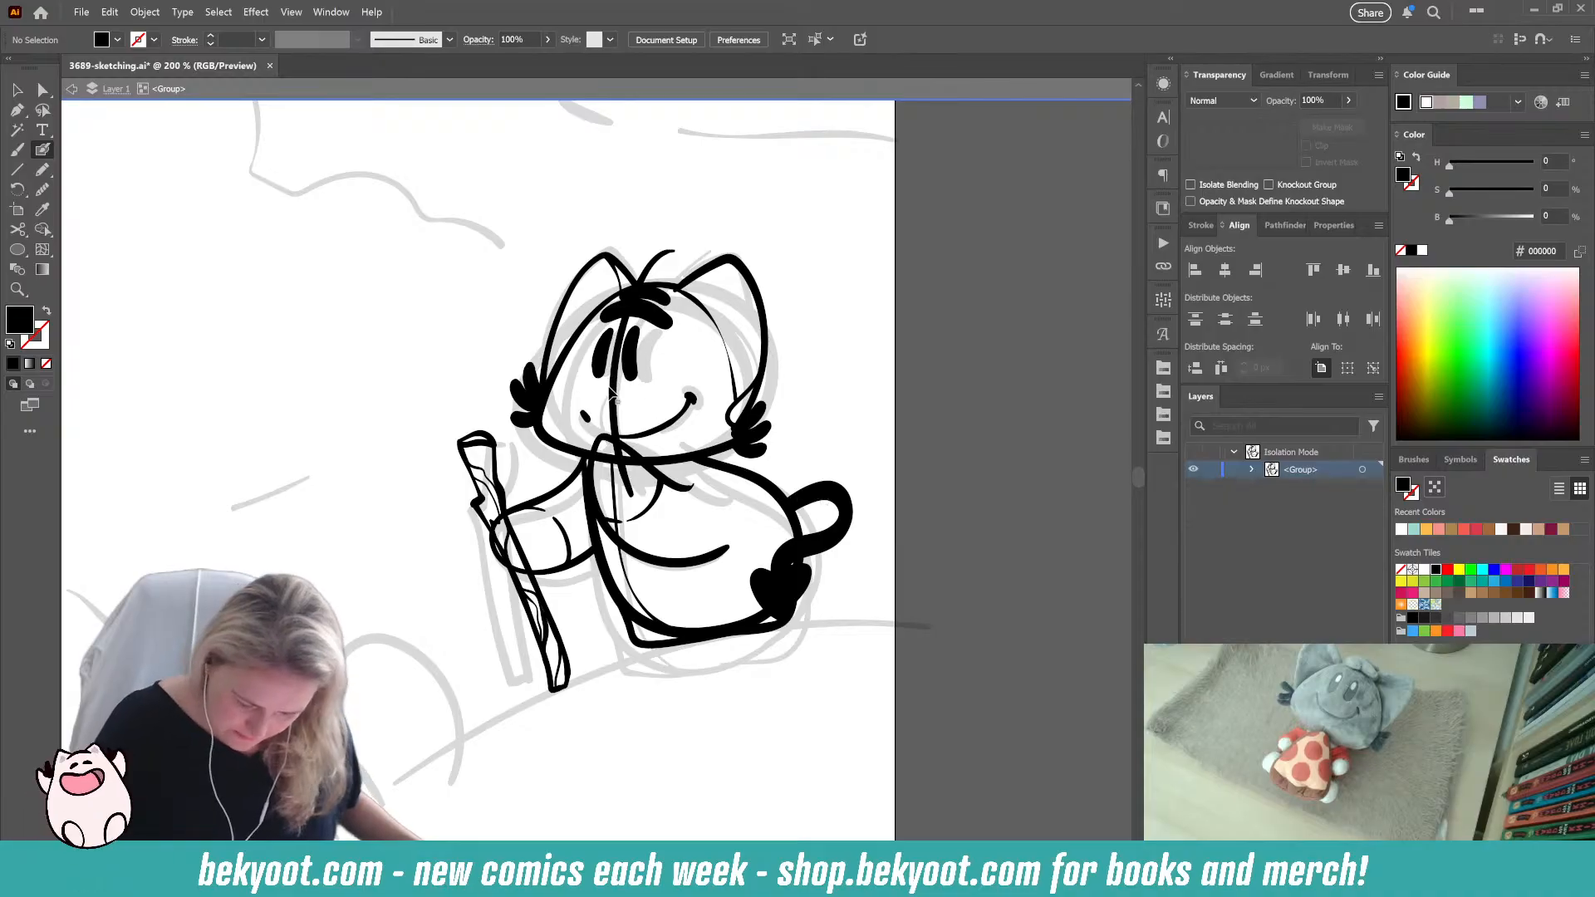
left_click(612, 383, "ctrl")
key("Delete")
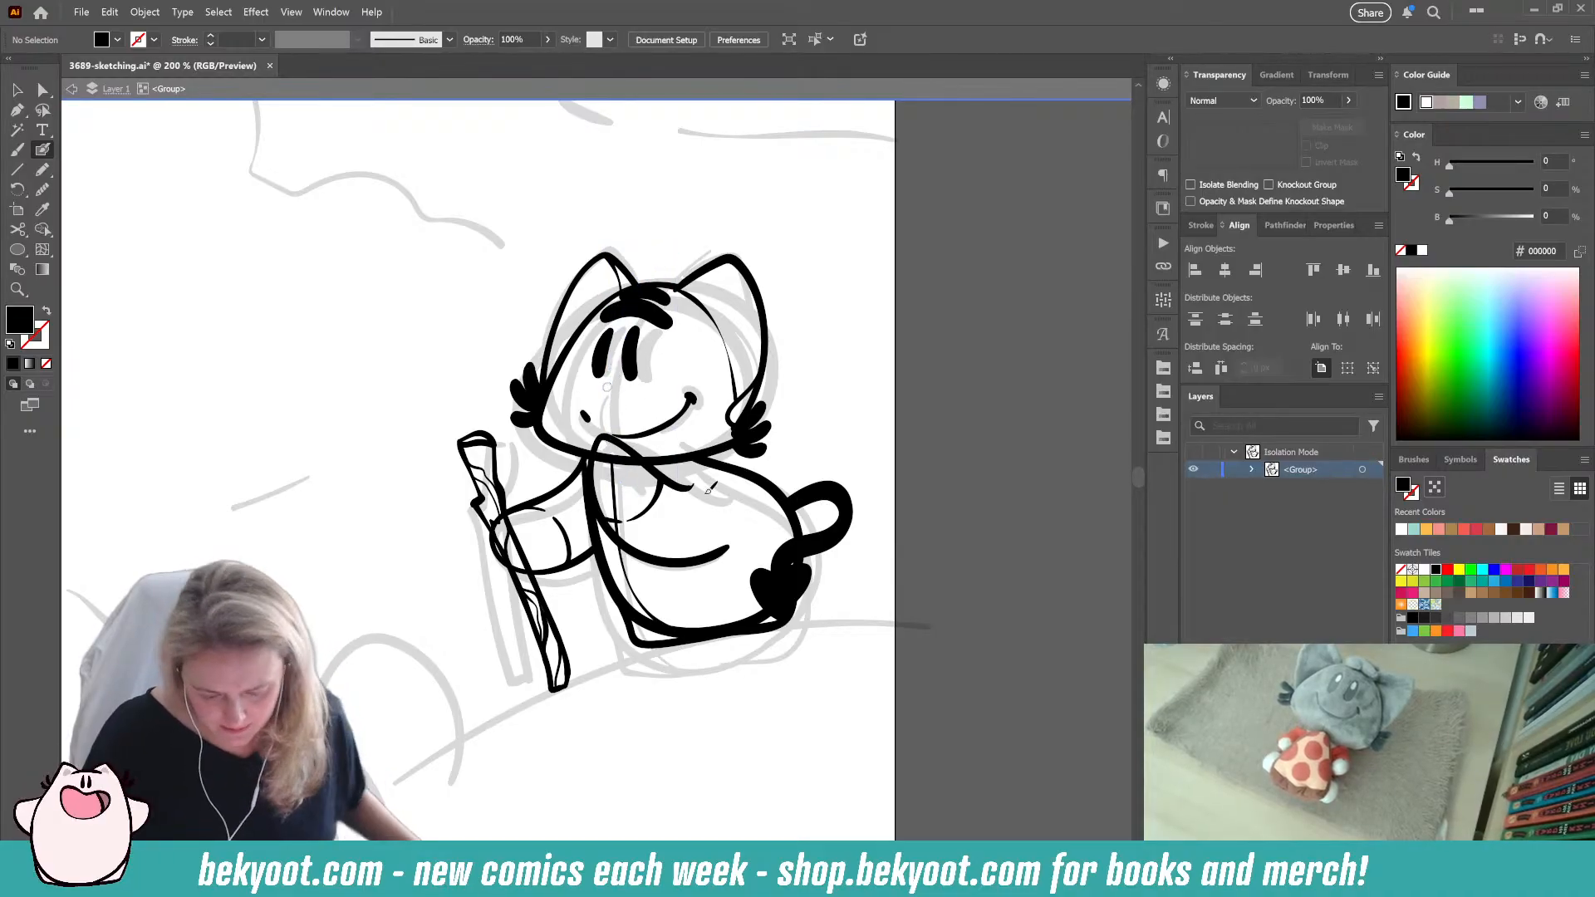
Step: Fine-tune the cat's two eyes one after the other, leaving nothing selected
left_click(600, 363, "ctrl")
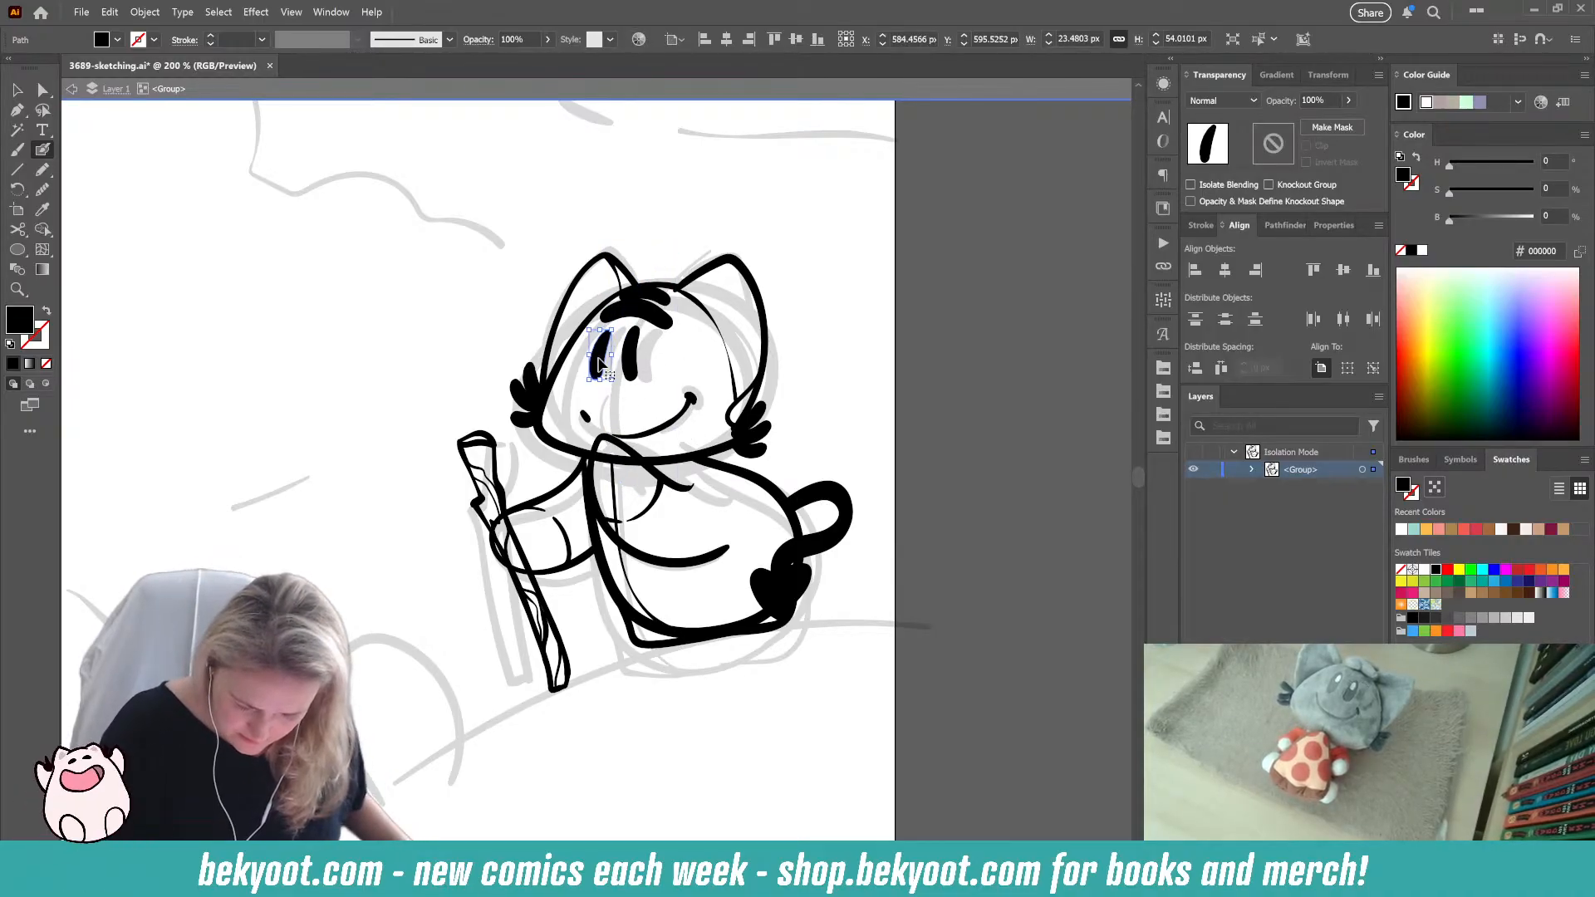
key("ctrl+shift+s")
left_click_drag(767, 147, 773, 146)
left_click(631, 359, "ctrl")
key("ctrl+shift+s")
left_click(602, 359, "ctrl")
key("ctrl+shift+s")
left_click(804, 319, "ctrl")
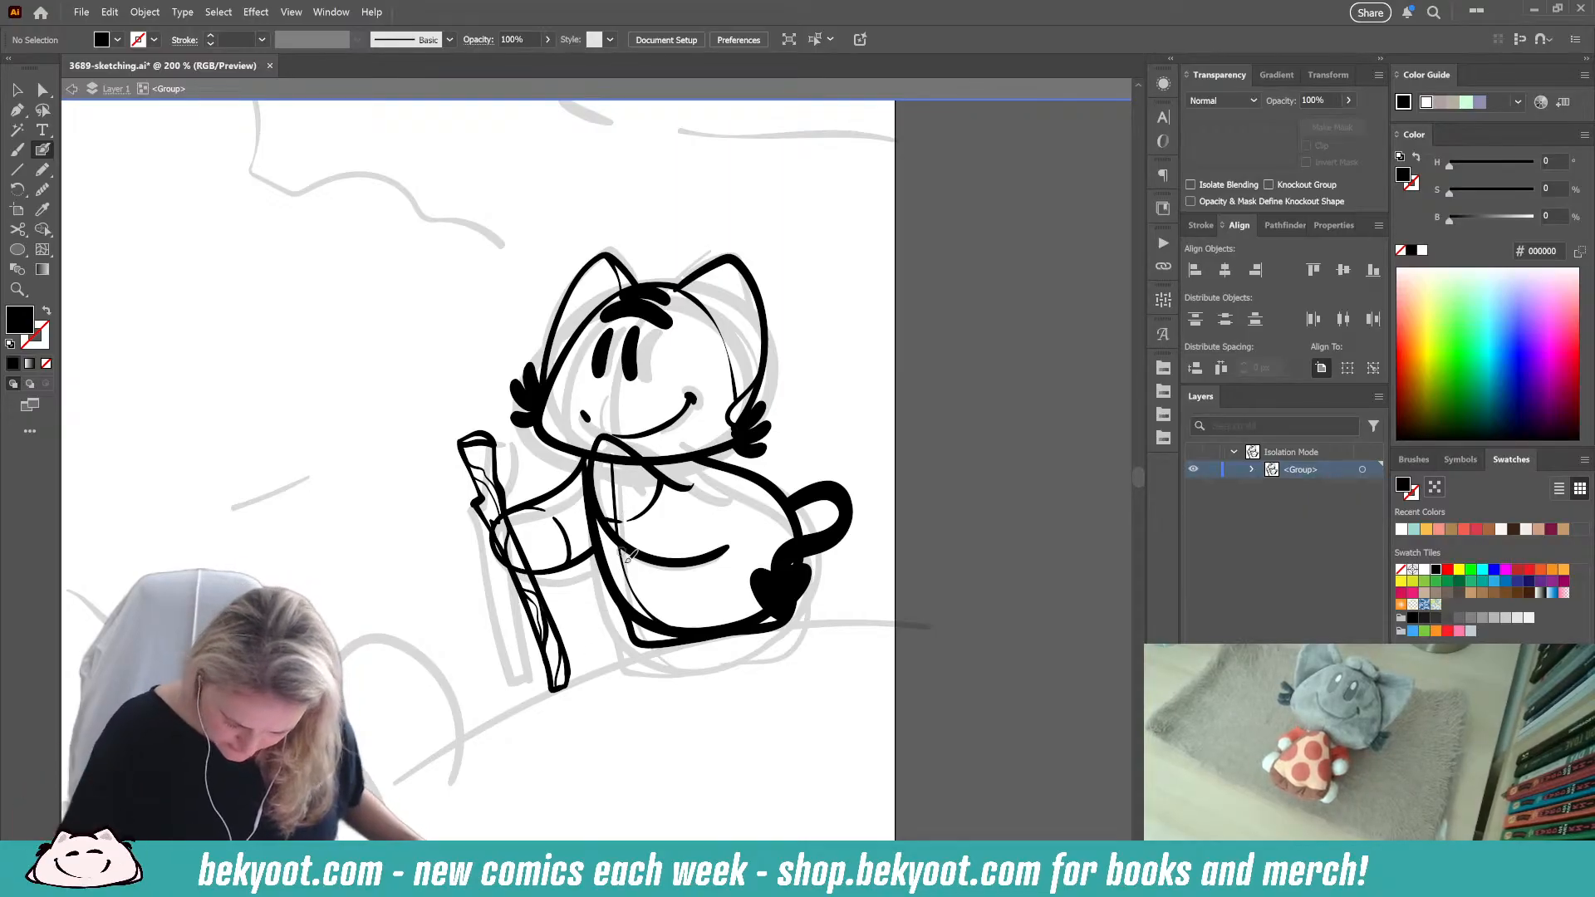
Step: Delete the thin vertical guideline on the cat's body and erase the head outline where it overlaps the raised shoulder
left_click(627, 559, "ctrl")
key("ctrl+shift+a")
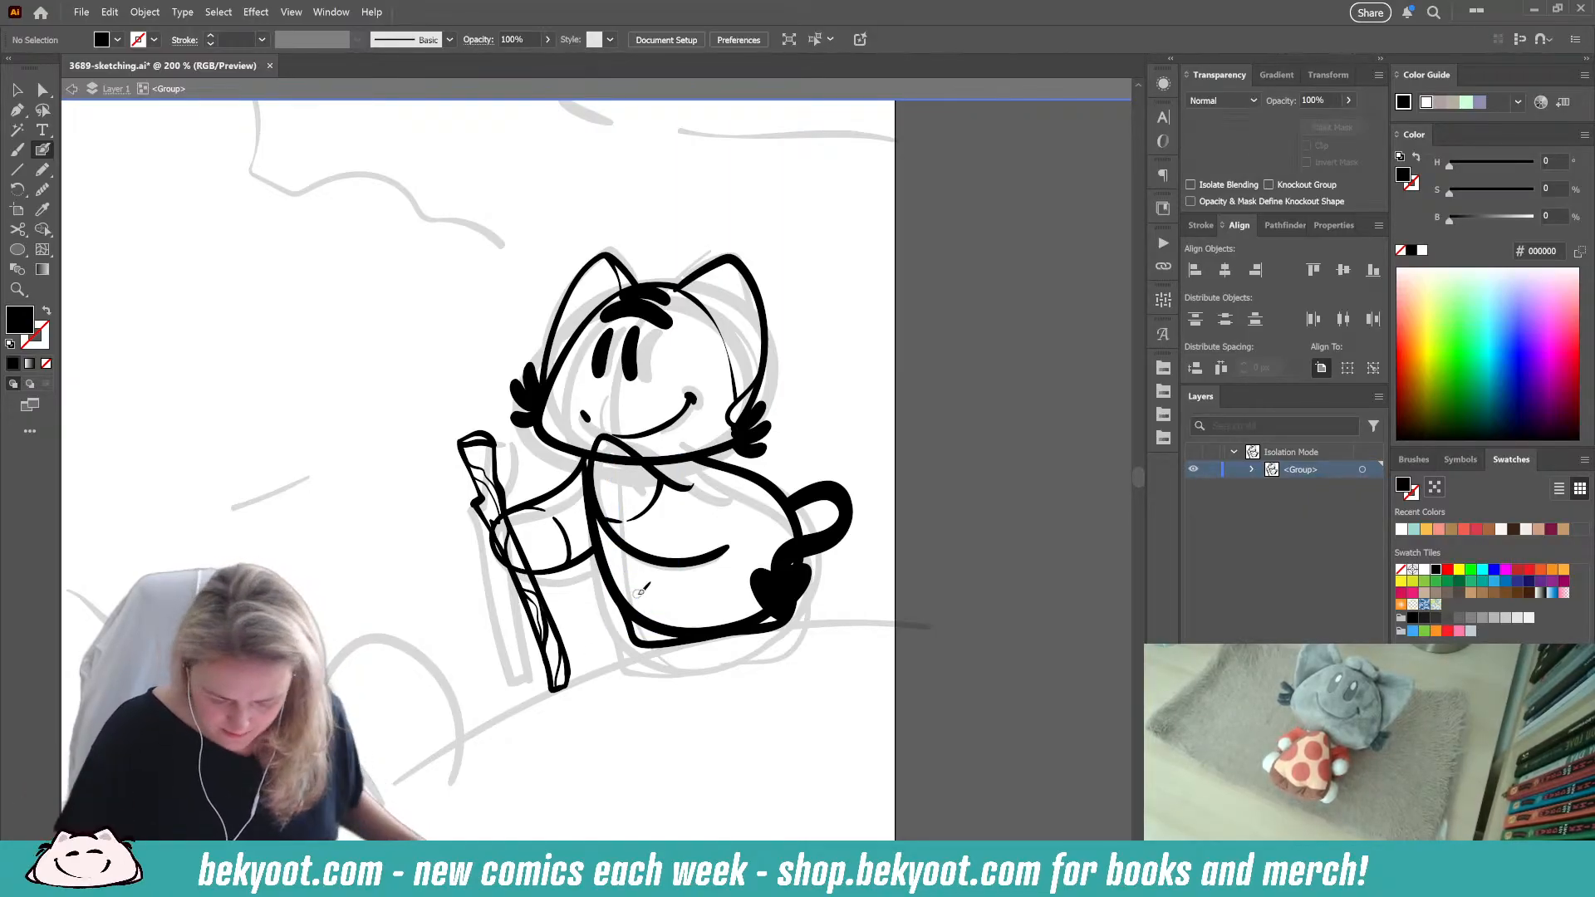
left_click(621, 456)
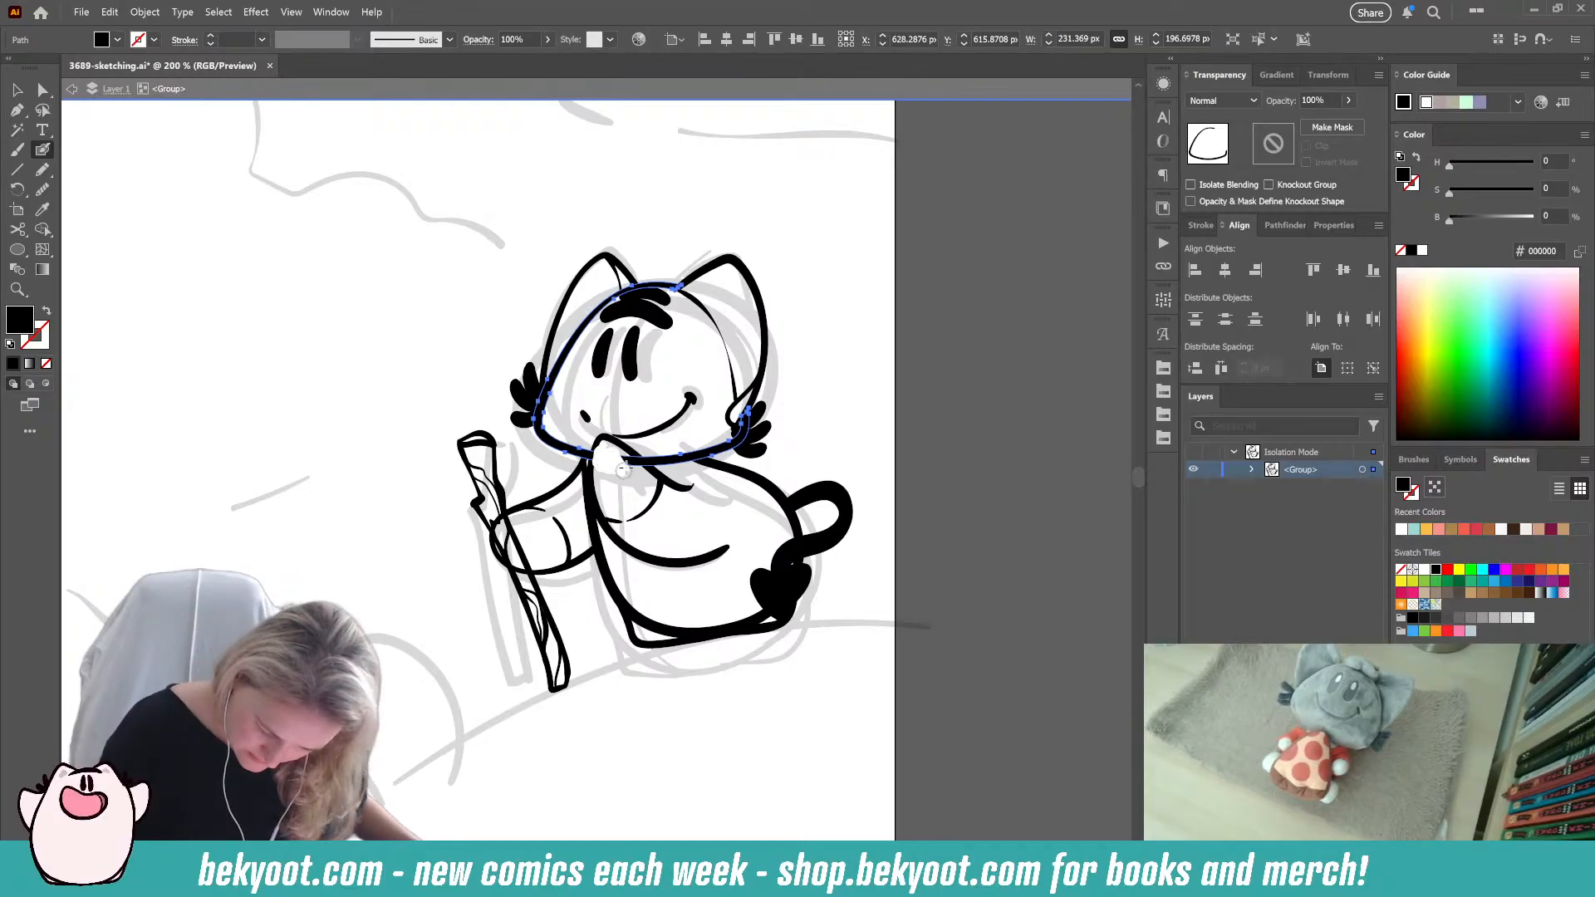
left_click_drag(634, 463, 638, 465)
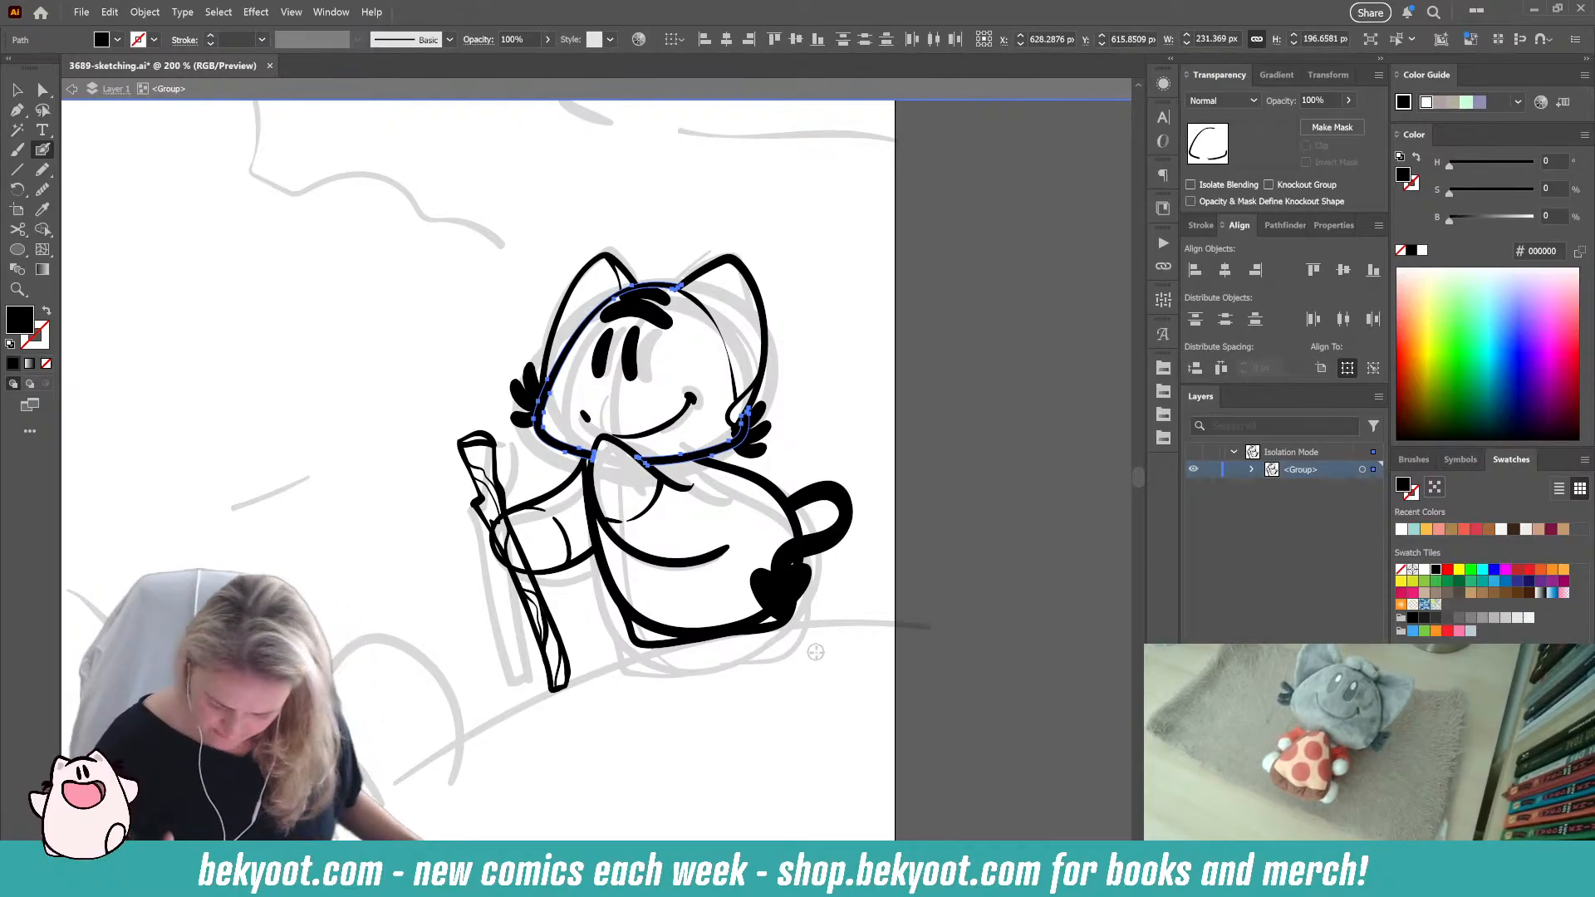
left_click(803, 654, "ctrl")
Step: Draw short ground lines and grass tufts in front of the cat and behind its tail with the 10 pt pressure-sensitive Blob Brush
left_click_drag(667, 689, 737, 706)
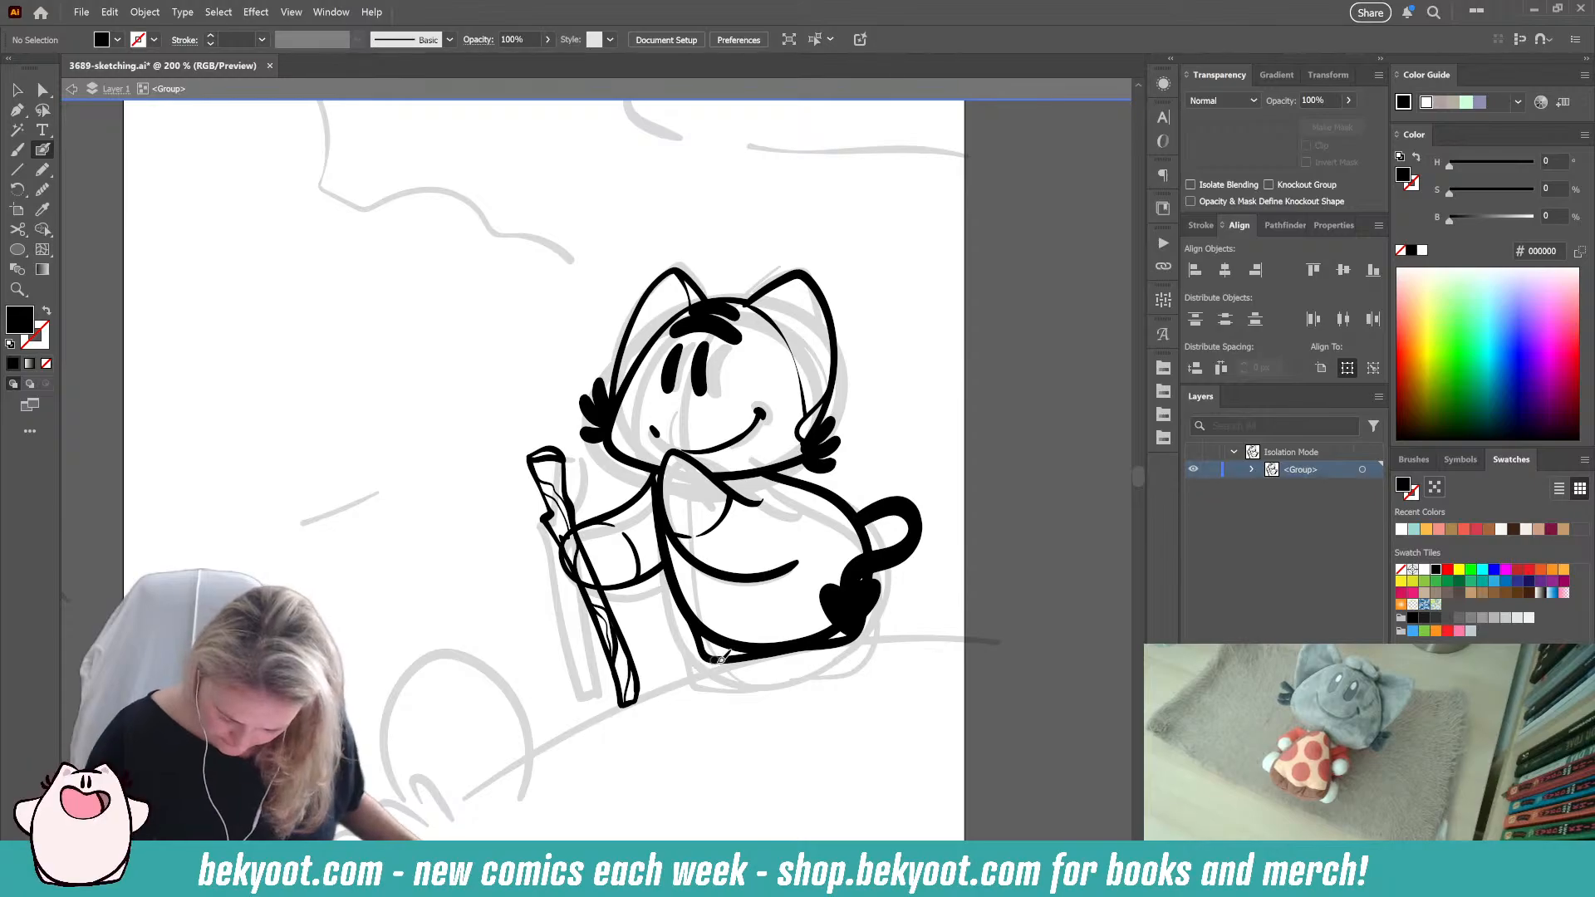
mouse_move(699, 653)
left_mouse_down()
mouse_move(702, 668)
mouse_move(642, 680)
mouse_move(771, 659)
left_mouse_up()
mouse_move(872, 618)
left_mouse_down()
mouse_move(924, 608)
mouse_move(920, 621)
mouse_move(980, 642)
left_mouse_up()
key("Return")
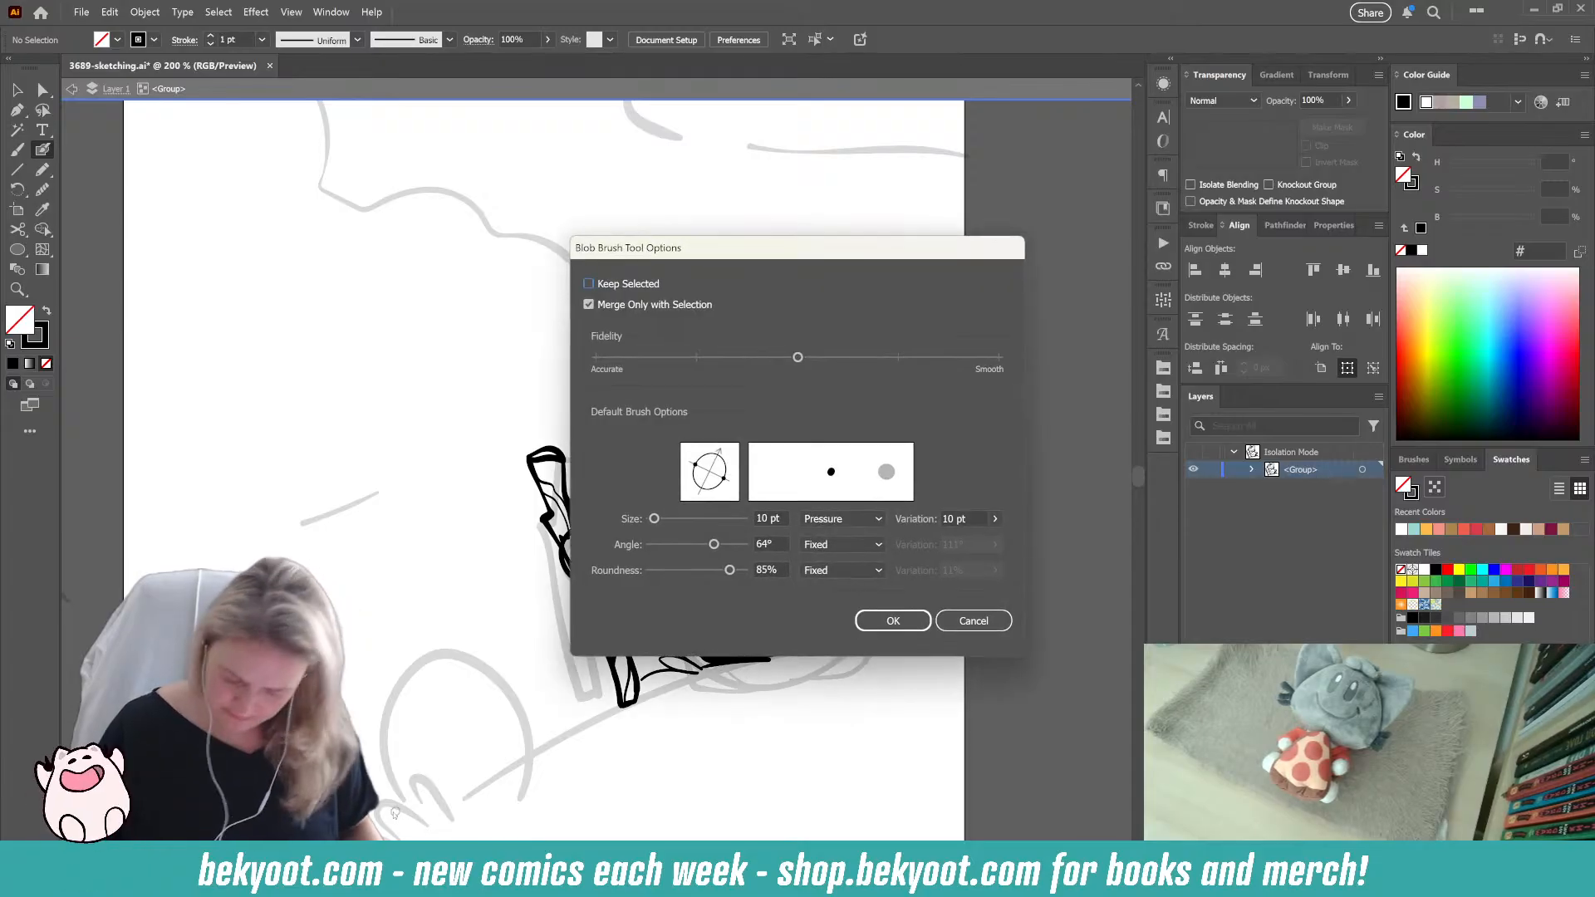
key("Return")
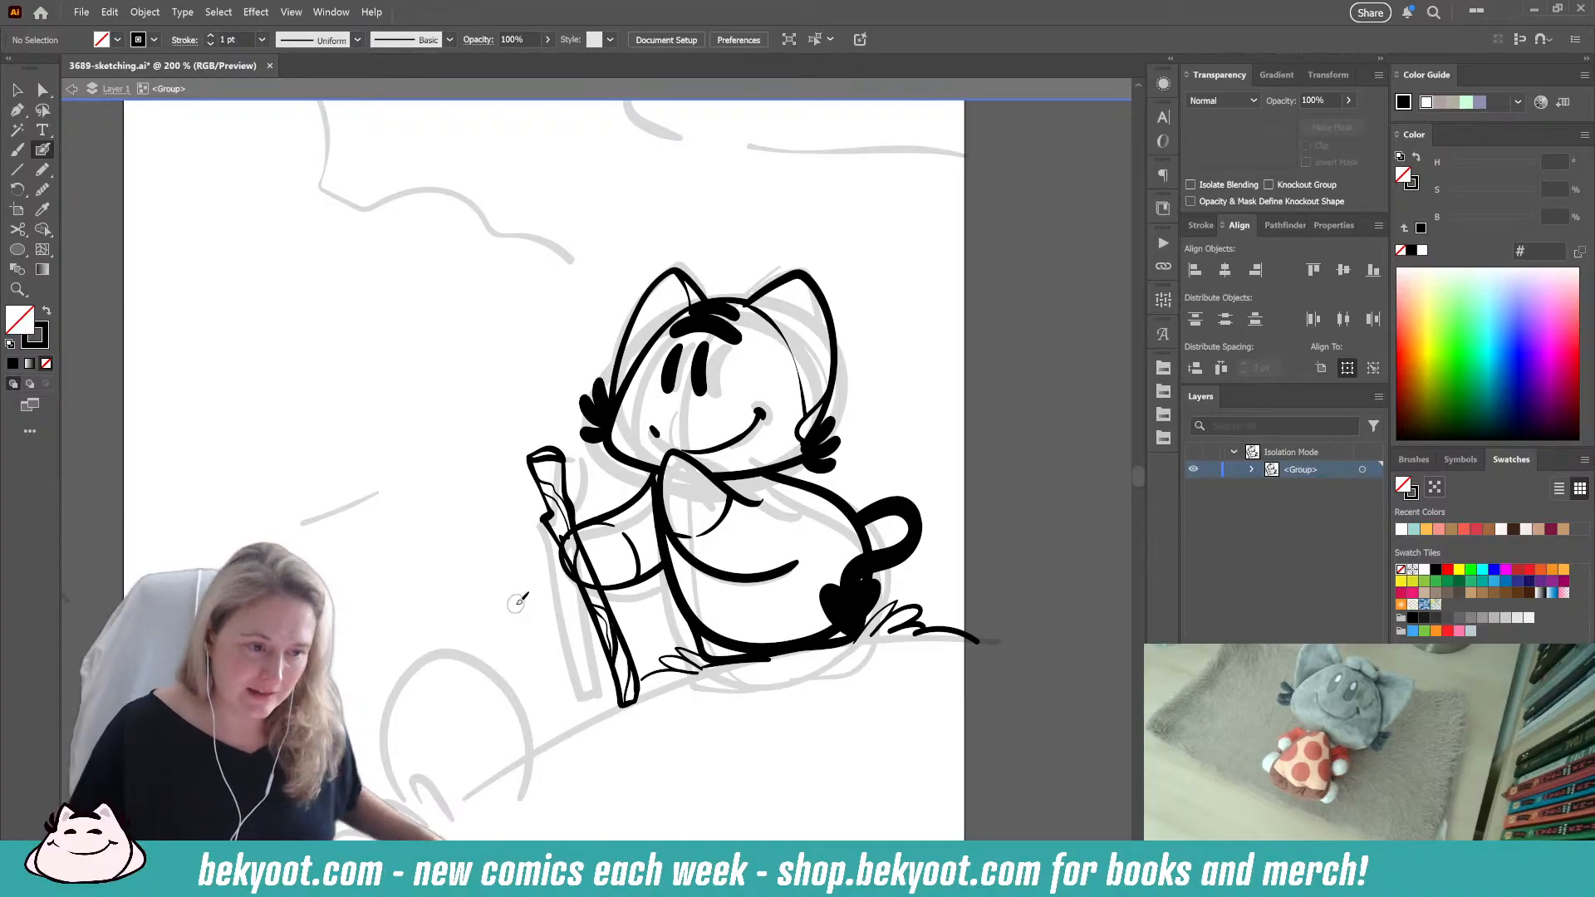
Step: Draw grass around the foot of the walking stick and replace the tuft between stick and cat with short spiky blades
left_click_drag(525, 724, 582, 585)
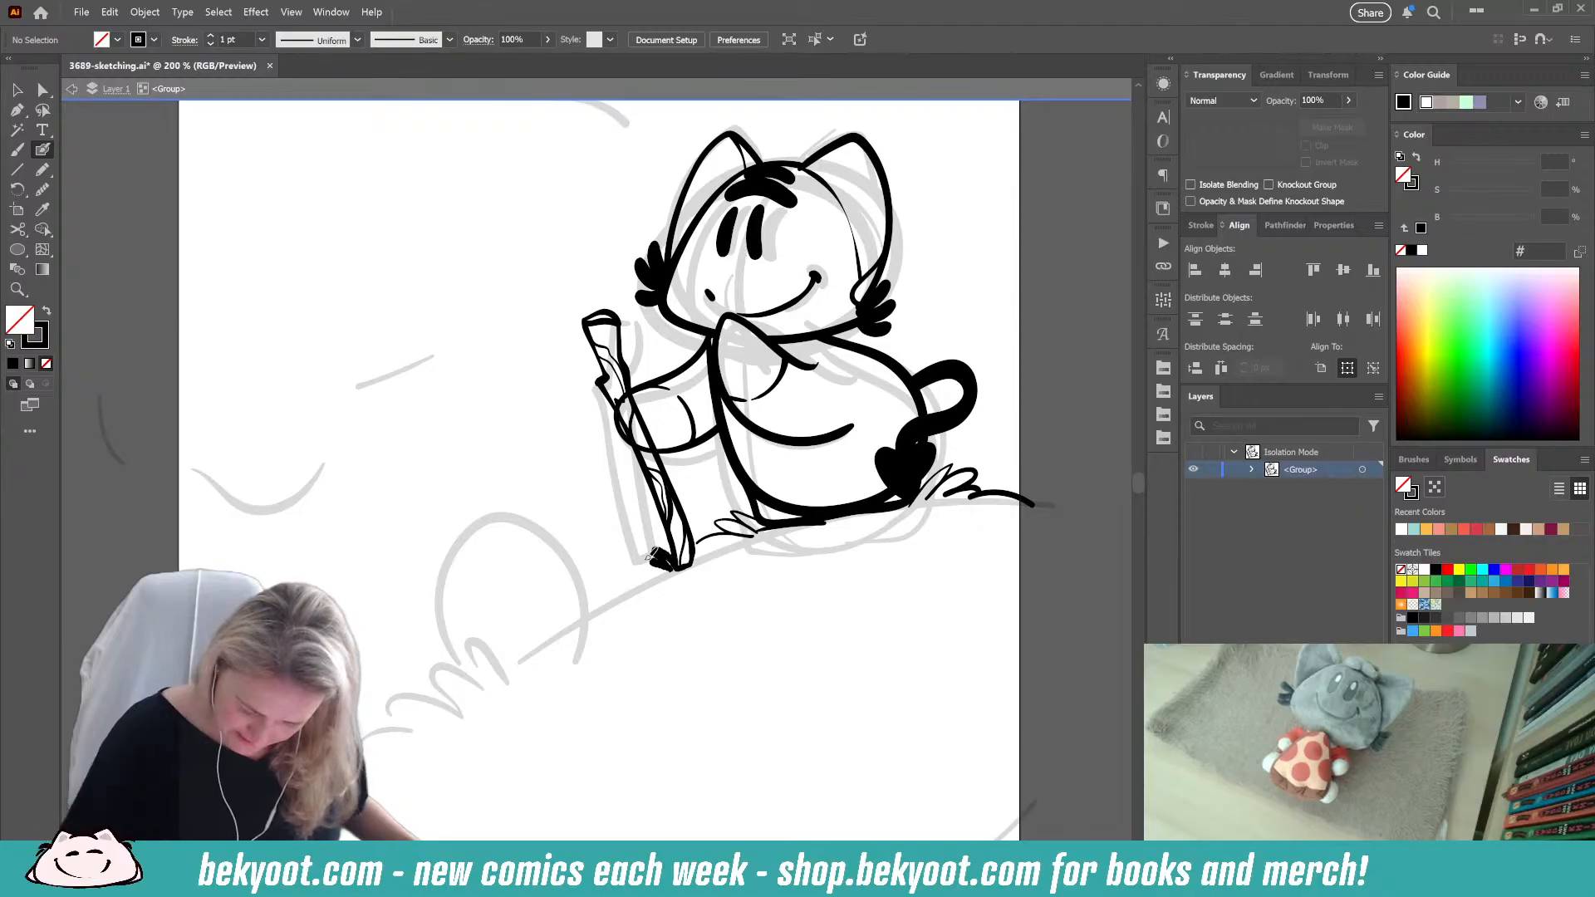
mouse_move(676, 569)
left_mouse_down()
mouse_move(649, 545)
mouse_move(666, 556)
mouse_move(608, 585)
mouse_move(690, 569)
mouse_move(712, 538)
mouse_move(703, 562)
mouse_move(742, 548)
left_mouse_up()
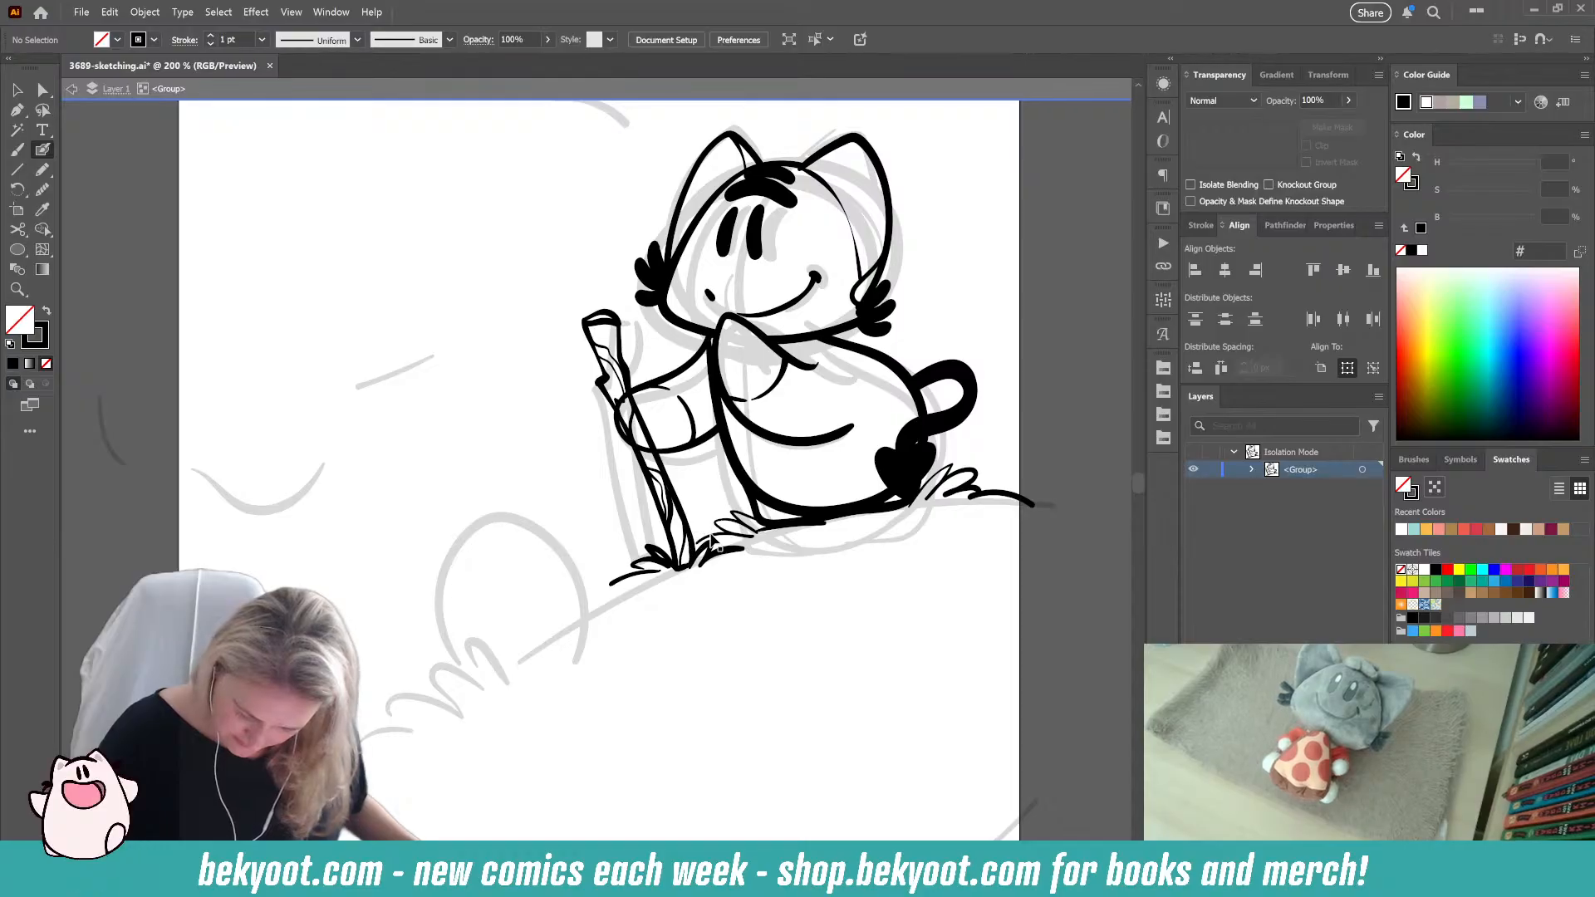
left_click(712, 536, "ctrl")
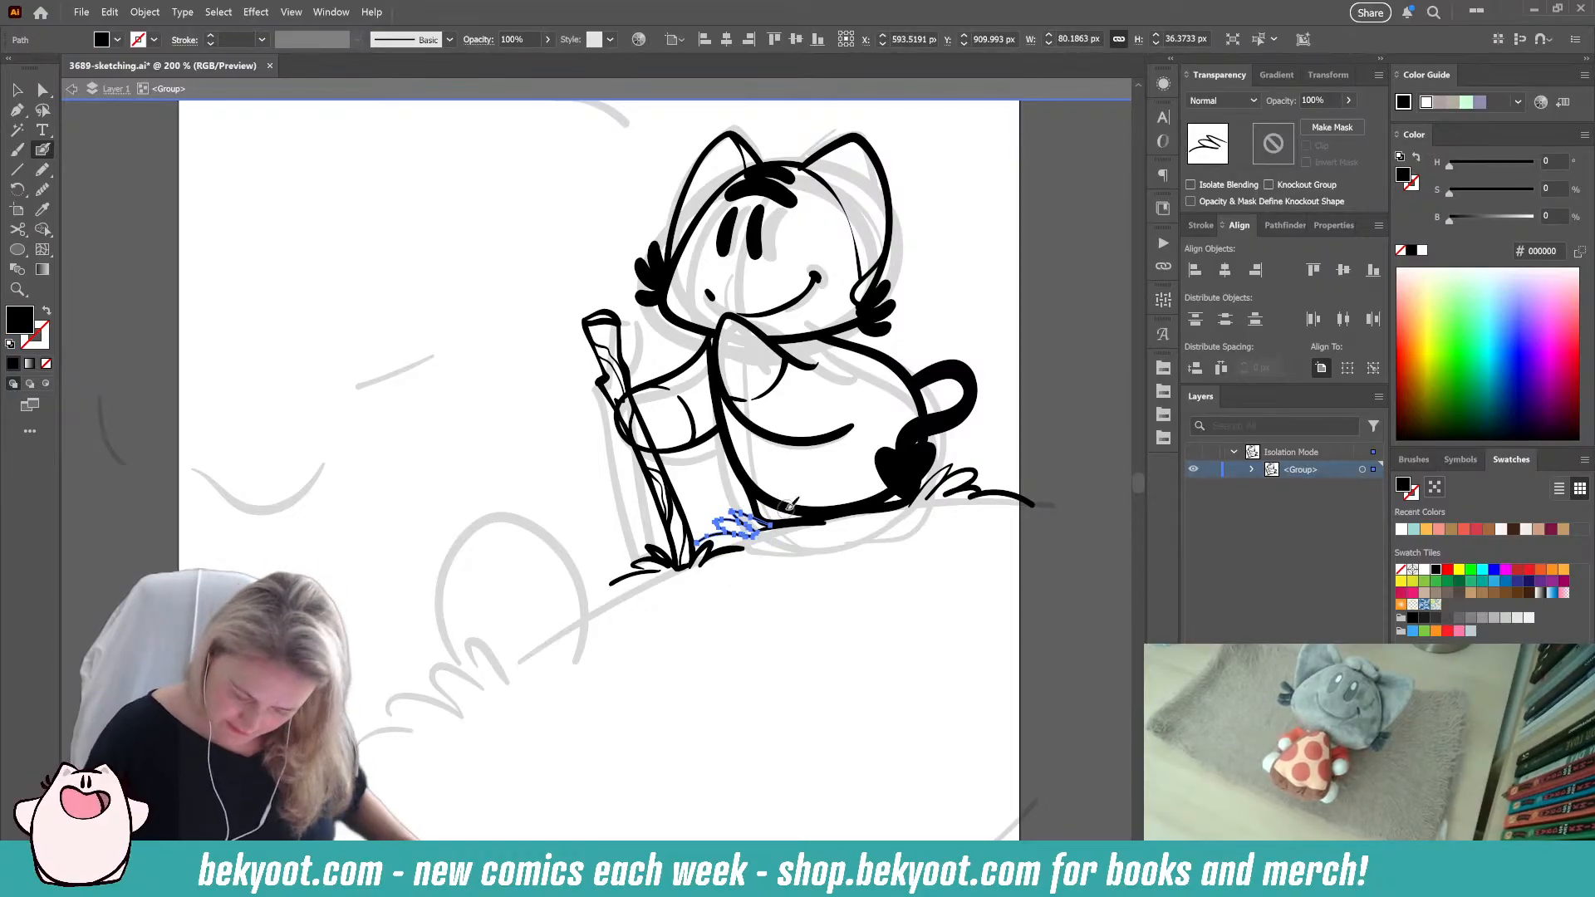
key("Delete")
mouse_move(764, 511)
left_mouse_down()
mouse_move(756, 523)
mouse_move(743, 500)
mouse_move(719, 510)
mouse_move(724, 526)
left_mouse_up()
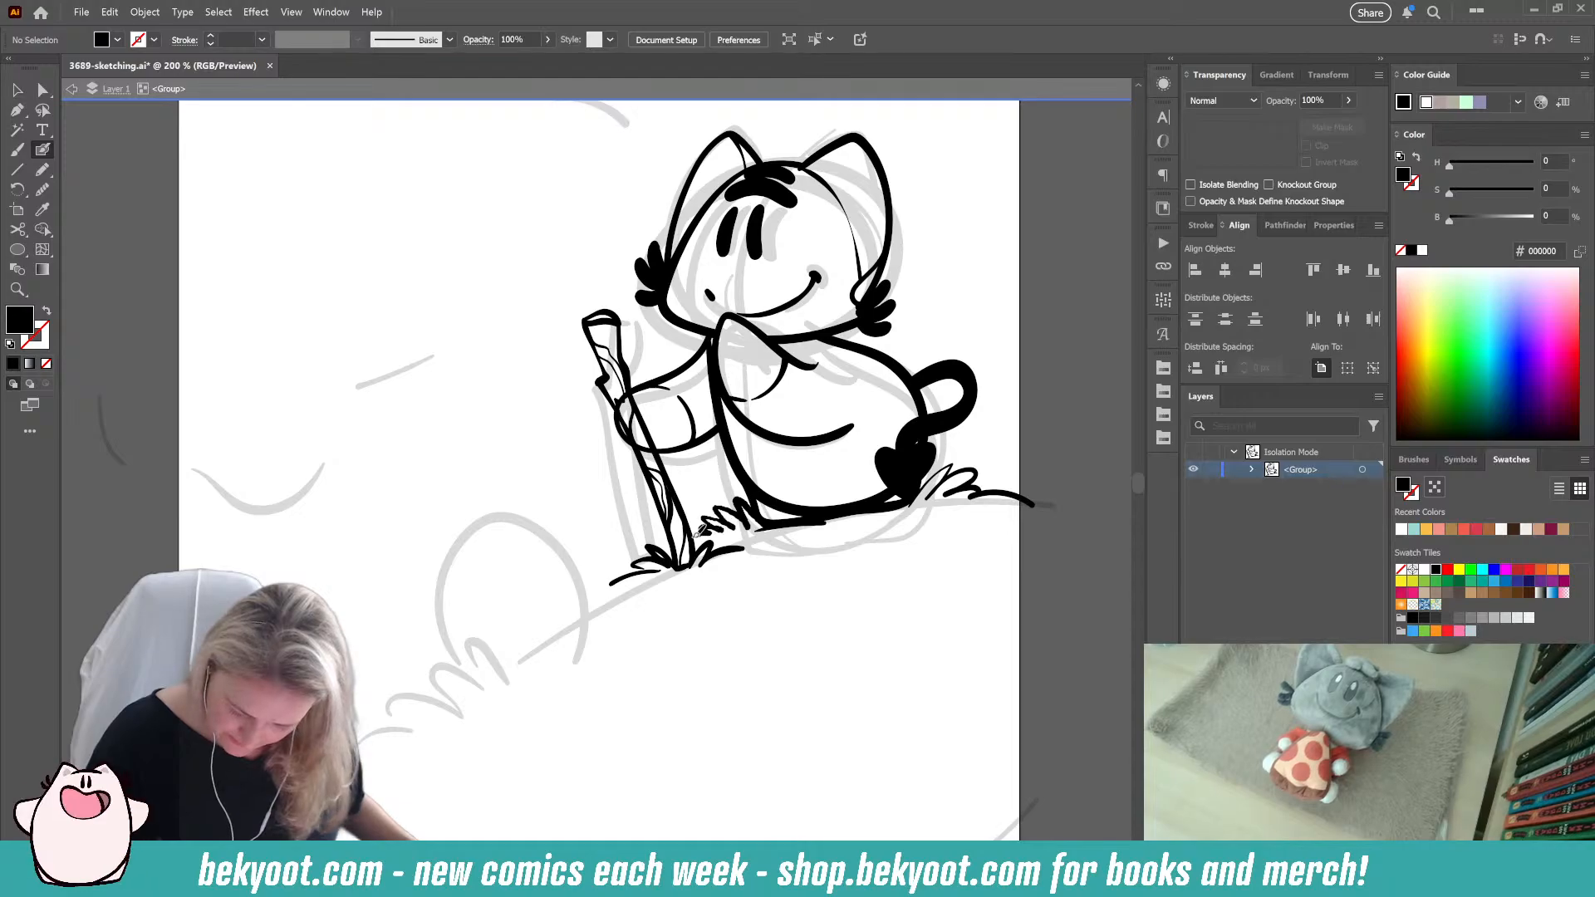
key("shift+x")
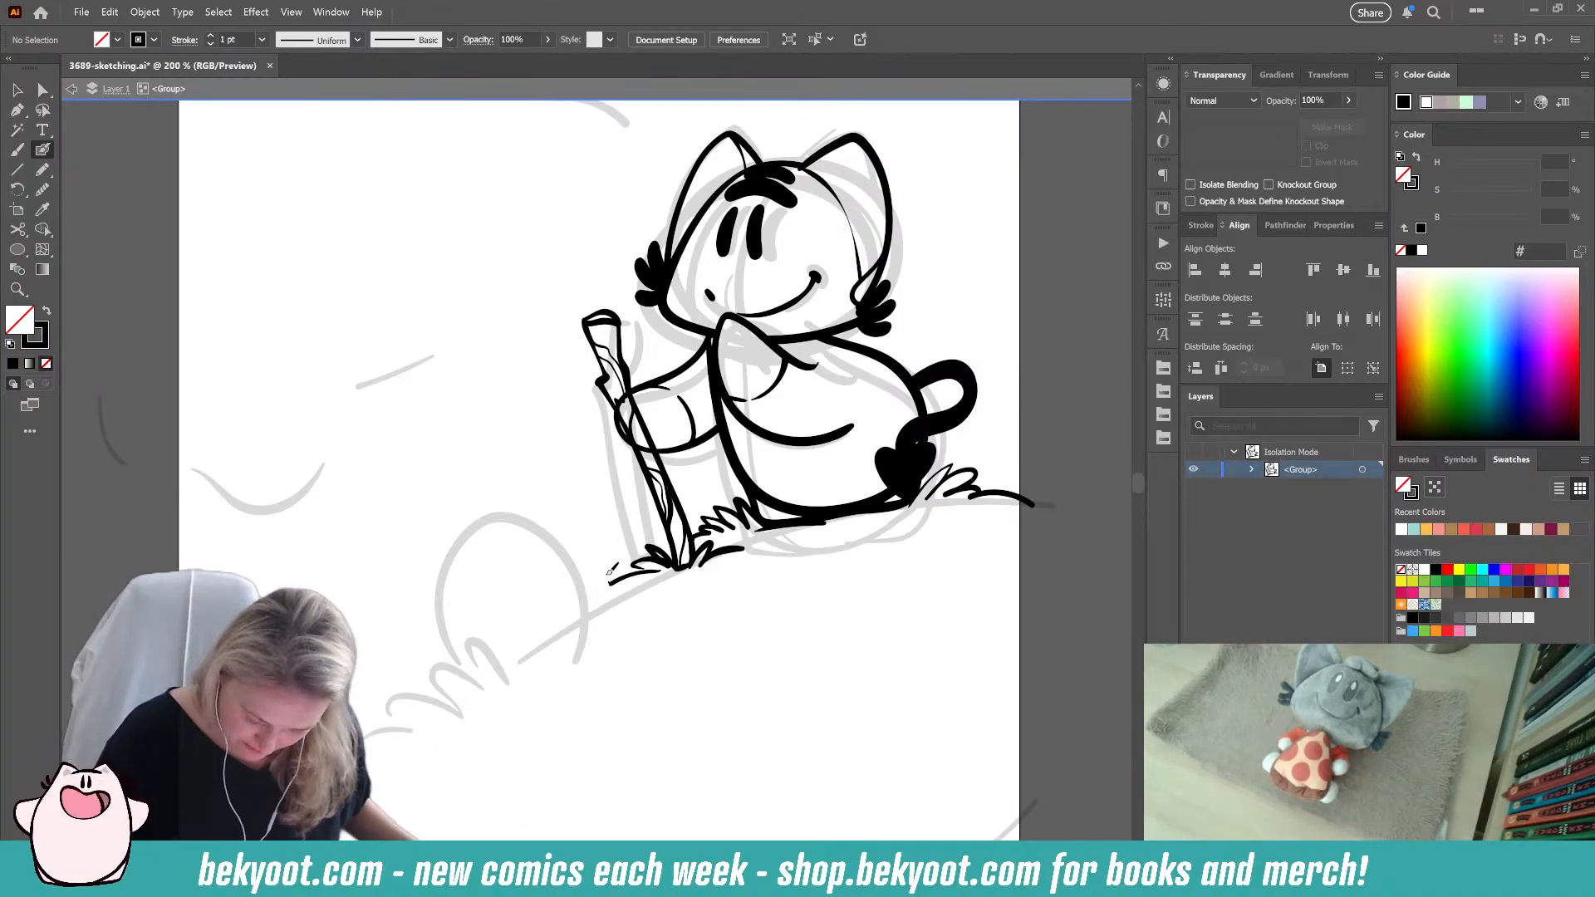
mouse_move(598, 595)
left_mouse_down()
mouse_move(595, 579)
mouse_move(555, 609)
left_mouse_up()
key("ctrl+z")
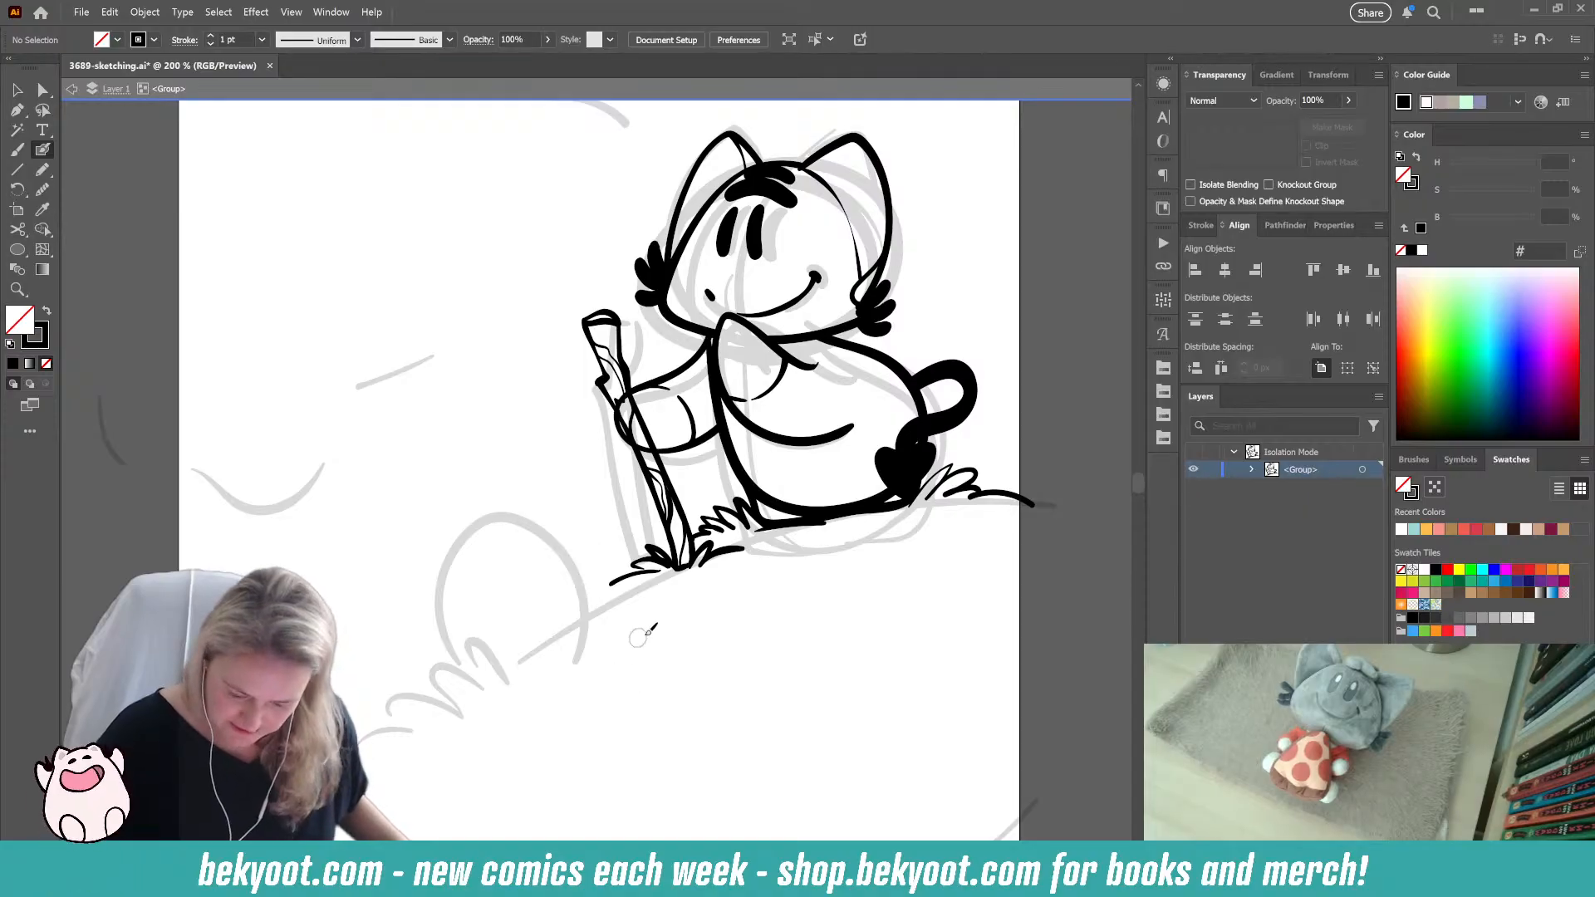
Step: Draw the angular rock at the page's lower left with a thick outer outline and a thinner contour inside it
mouse_move(656, 715)
left_mouse_down()
mouse_move(661, 683)
mouse_move(684, 689)
mouse_move(684, 758)
mouse_move(616, 848)
mouse_move(642, 885)
left_mouse_up()
left_click_drag(715, 626, 723, 384)
left_click_drag(675, 775, 675, 488)
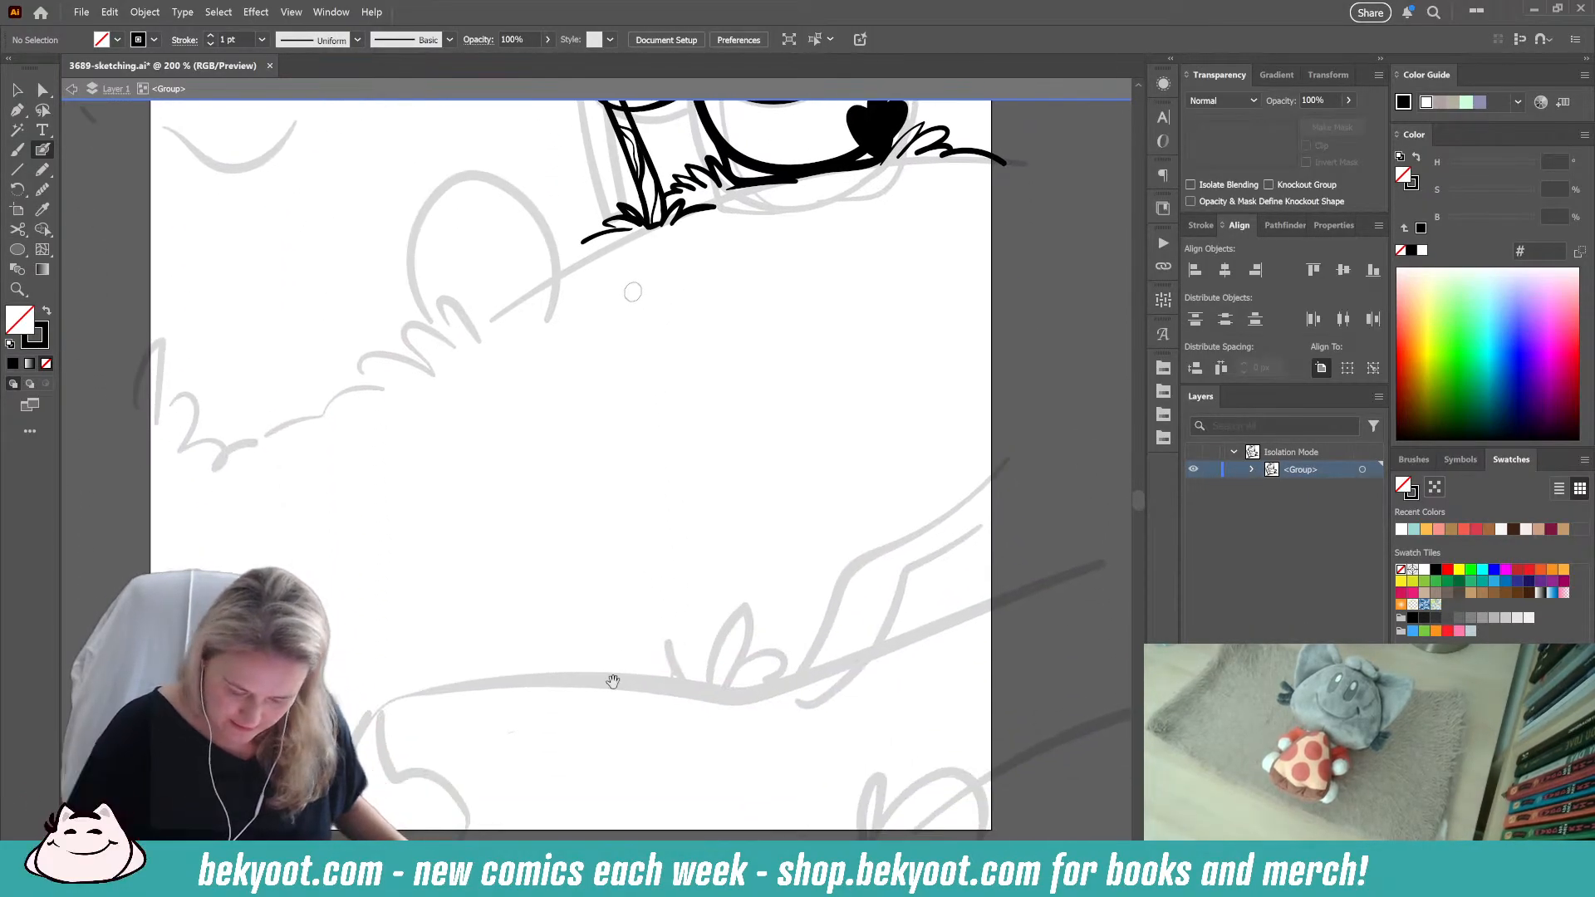
mouse_move(638, 746)
left_mouse_down()
mouse_move(721, 782)
mouse_move(715, 670)
left_mouse_up()
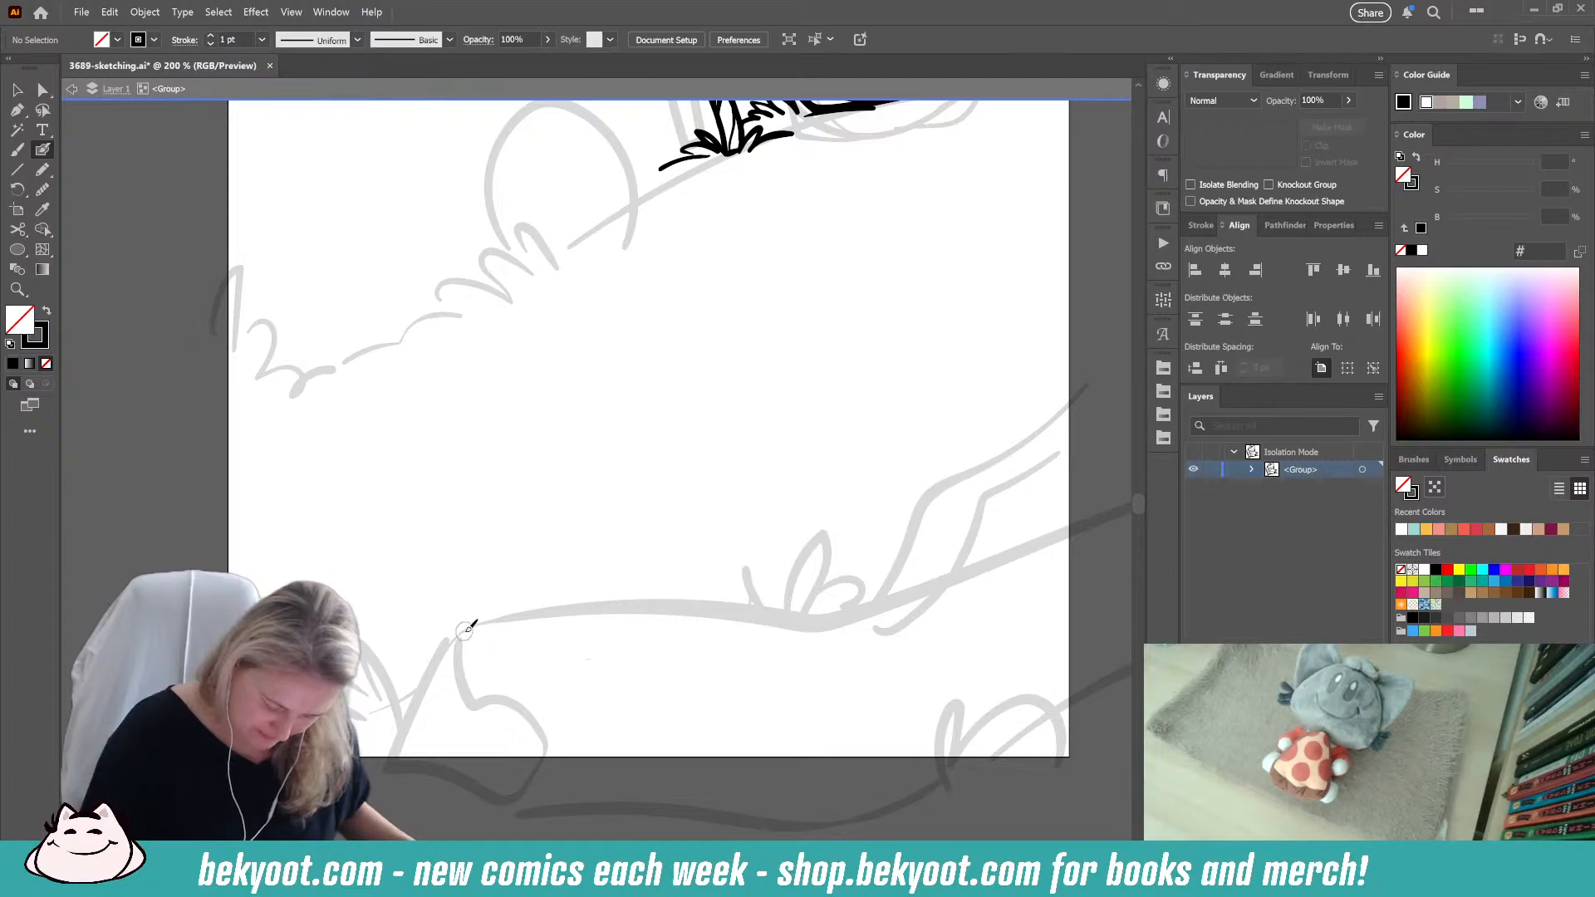
mouse_move(467, 630)
left_mouse_down()
mouse_move(420, 641)
mouse_move(408, 717)
left_mouse_up()
mouse_move(438, 789)
left_mouse_down()
mouse_move(501, 798)
mouse_move(550, 769)
mouse_move(556, 736)
mouse_move(465, 632)
left_mouse_up()
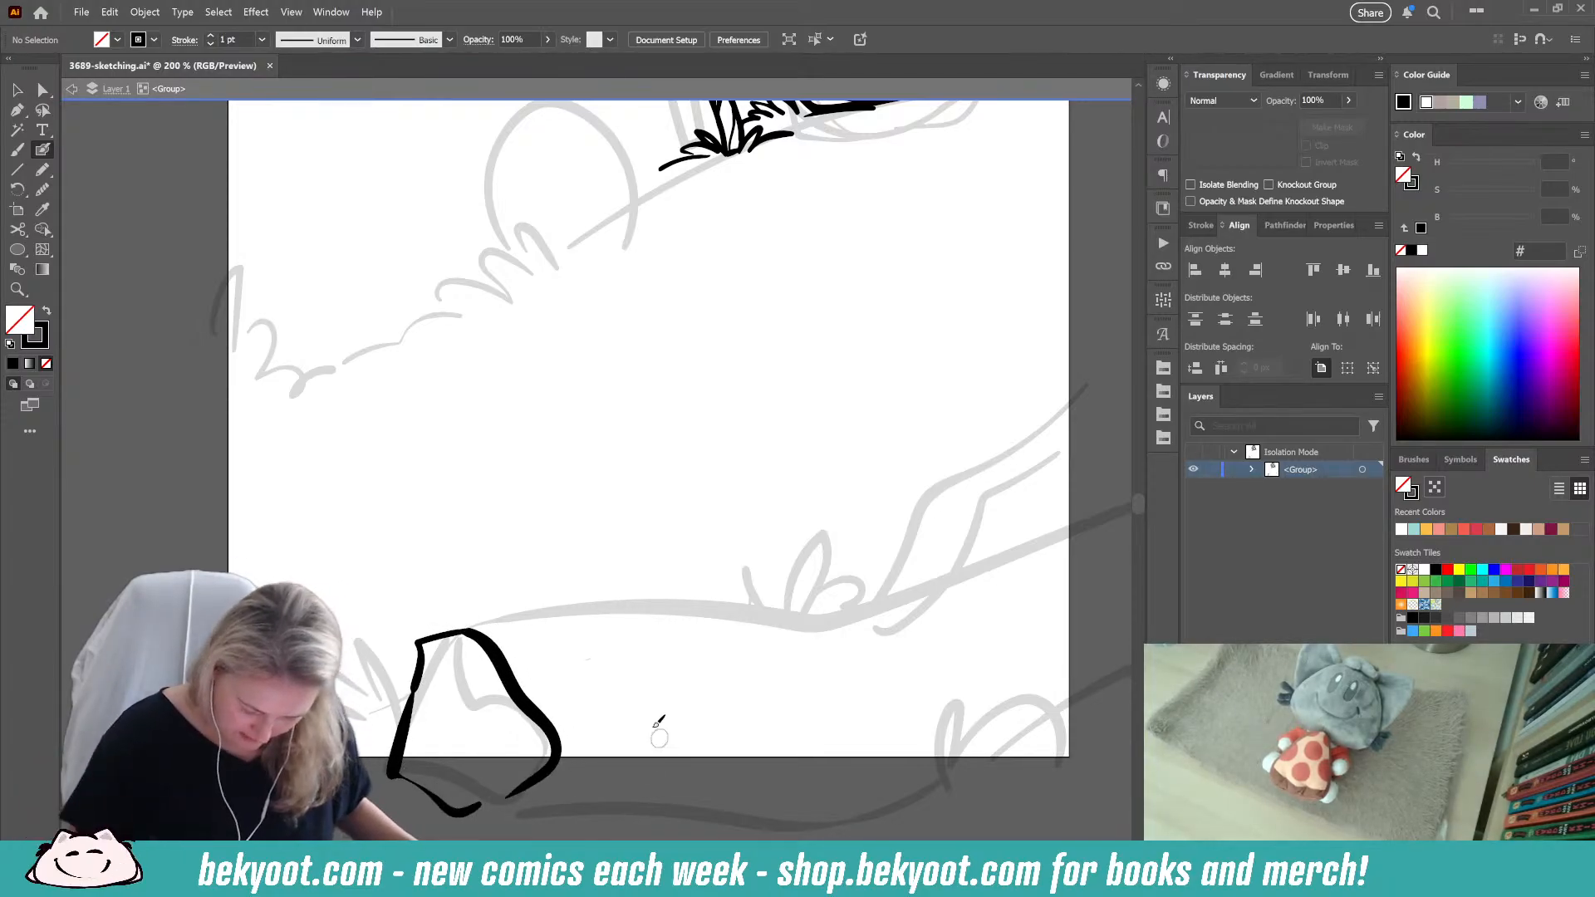
left_click_drag(585, 770, 570, 706)
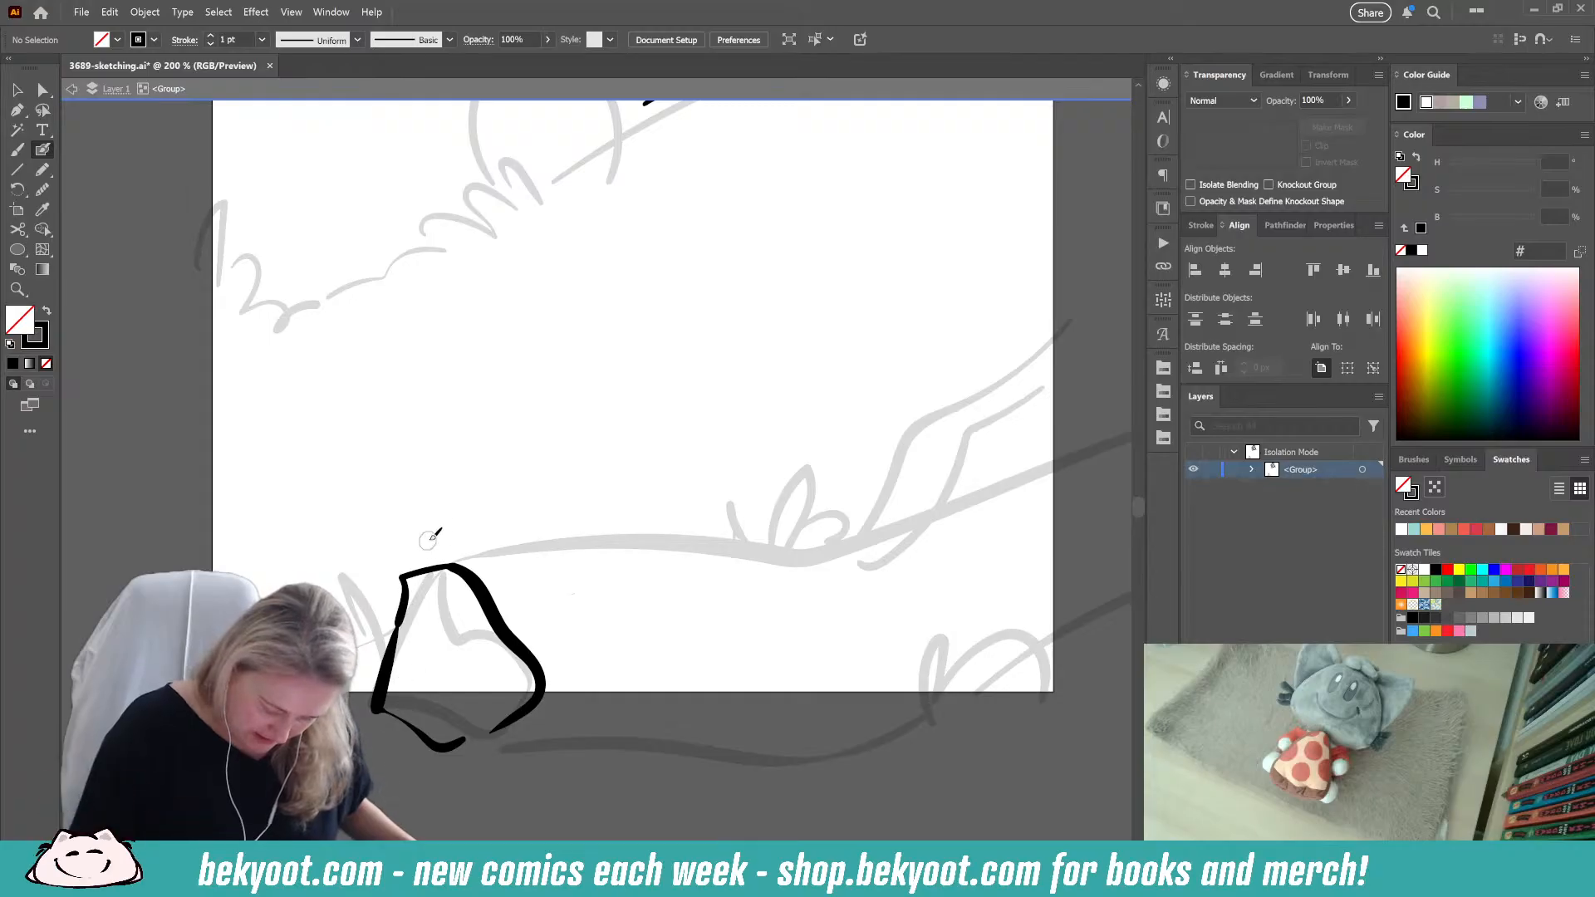
mouse_move(418, 619)
left_mouse_down()
mouse_move(410, 669)
mouse_move(443, 700)
left_mouse_up()
mouse_move(423, 587)
left_mouse_down()
mouse_move(468, 588)
mouse_move(518, 669)
mouse_move(462, 742)
left_mouse_up()
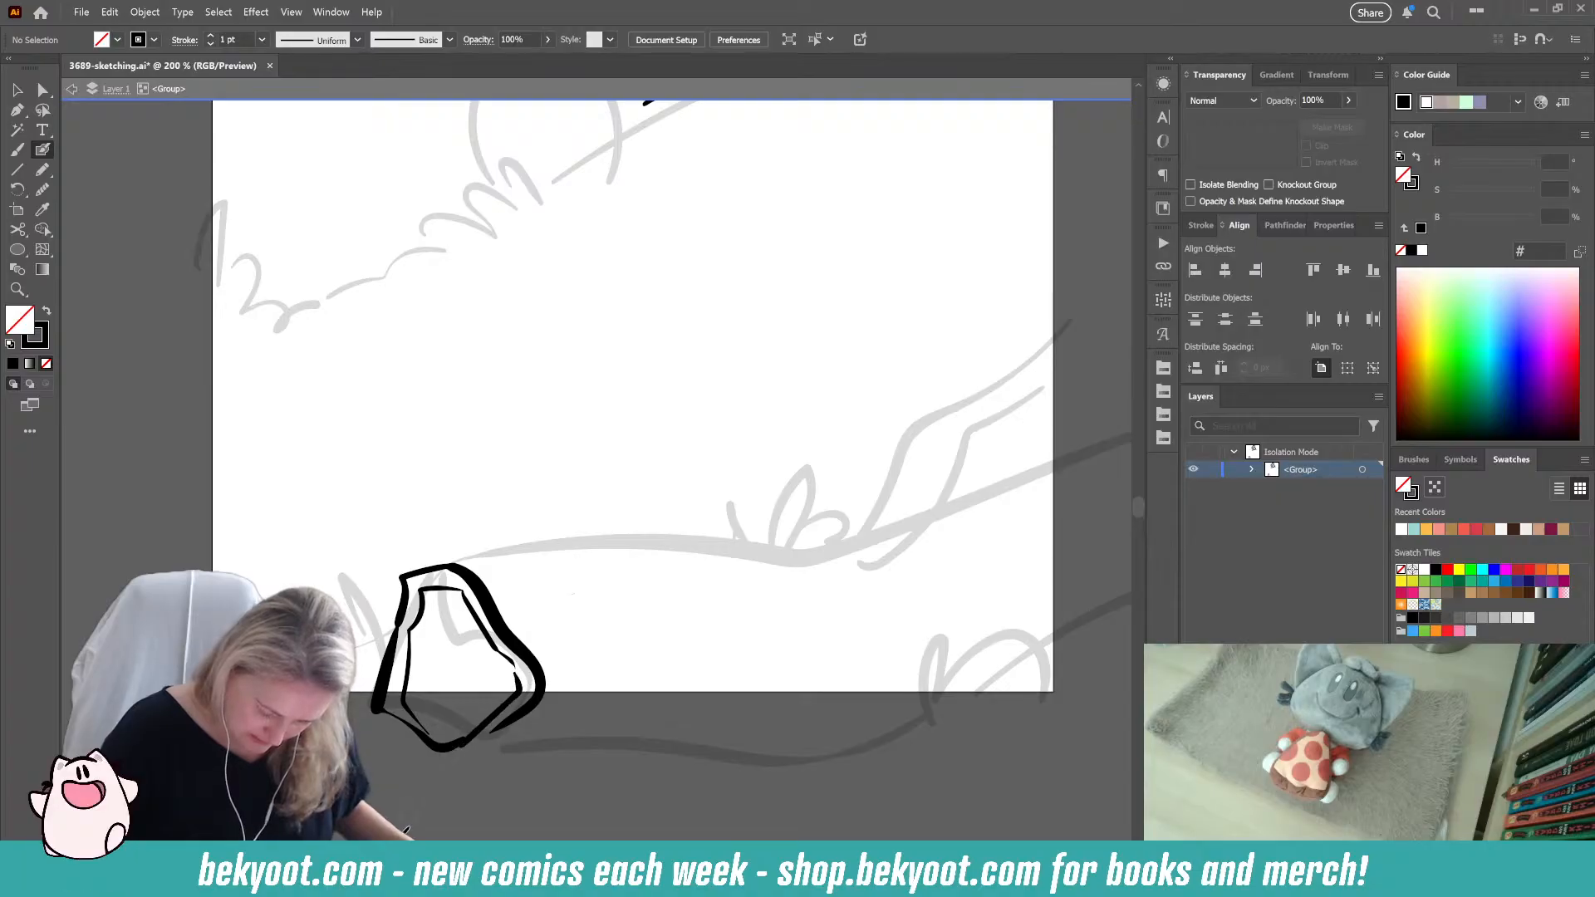
left_click_drag(514, 667, 533, 663)
key("ctrl+z")
key("ctrl+z")
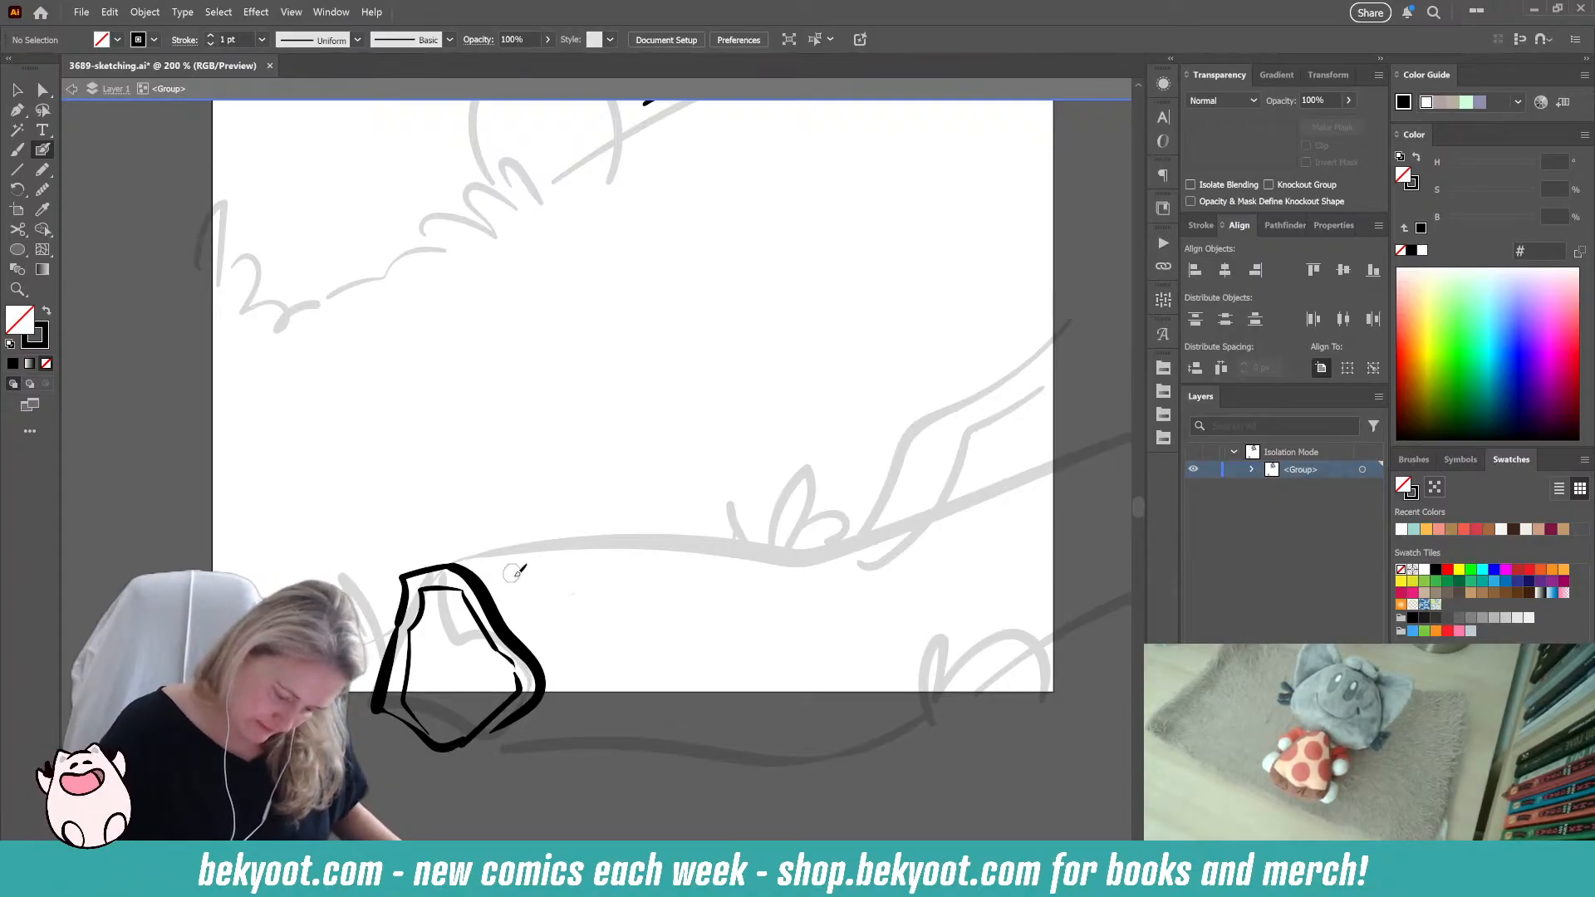
left_click_drag(463, 590, 478, 558)
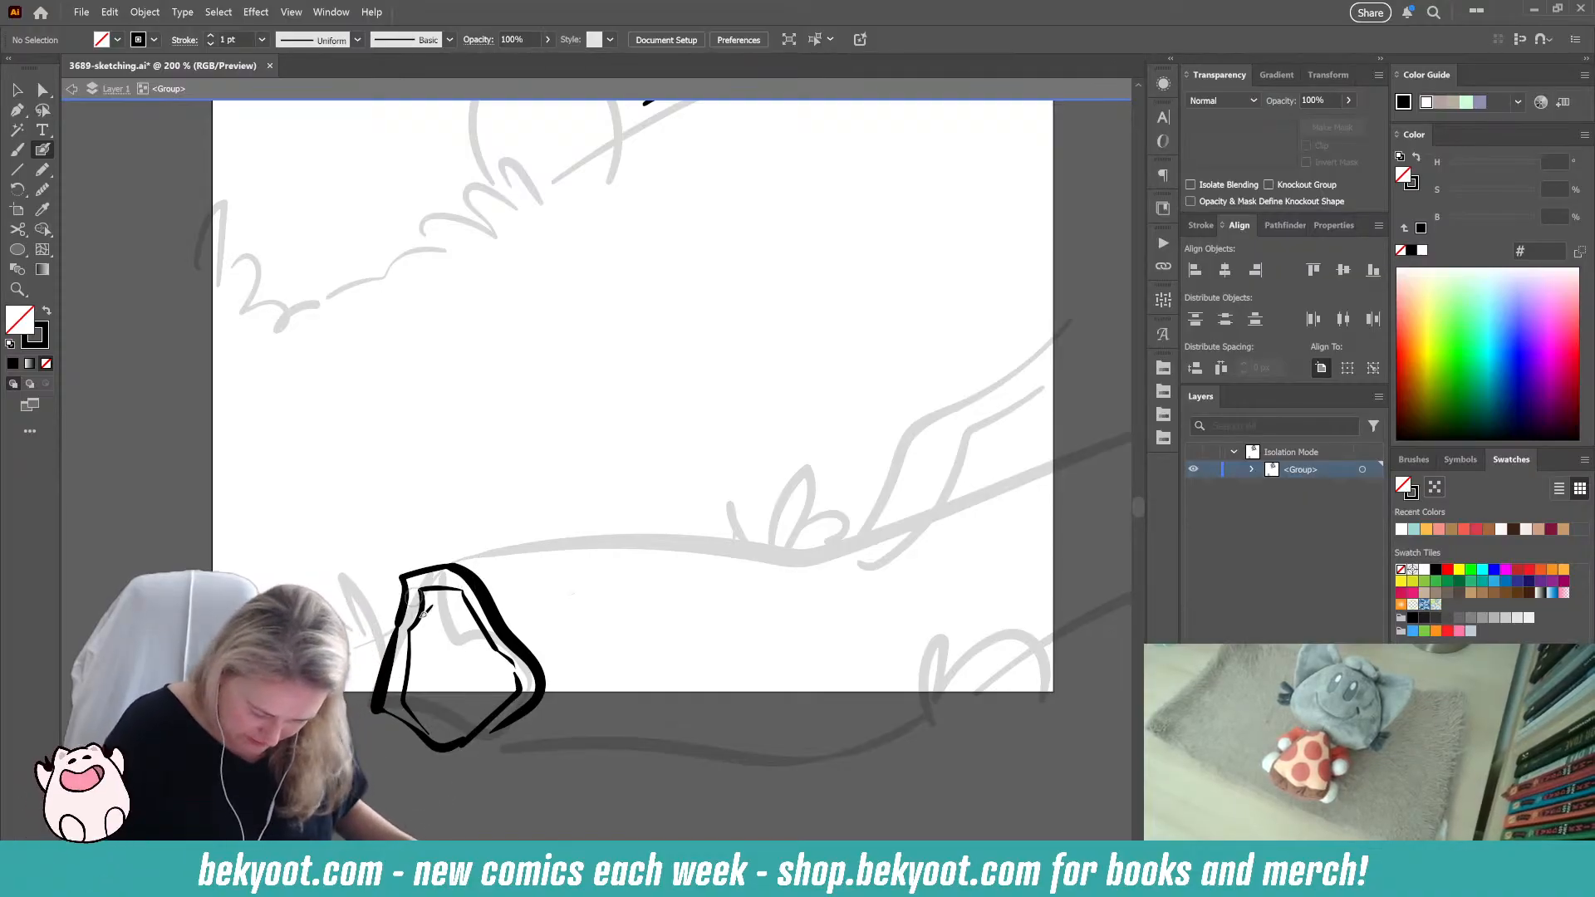
left_click_drag(446, 633, 478, 630)
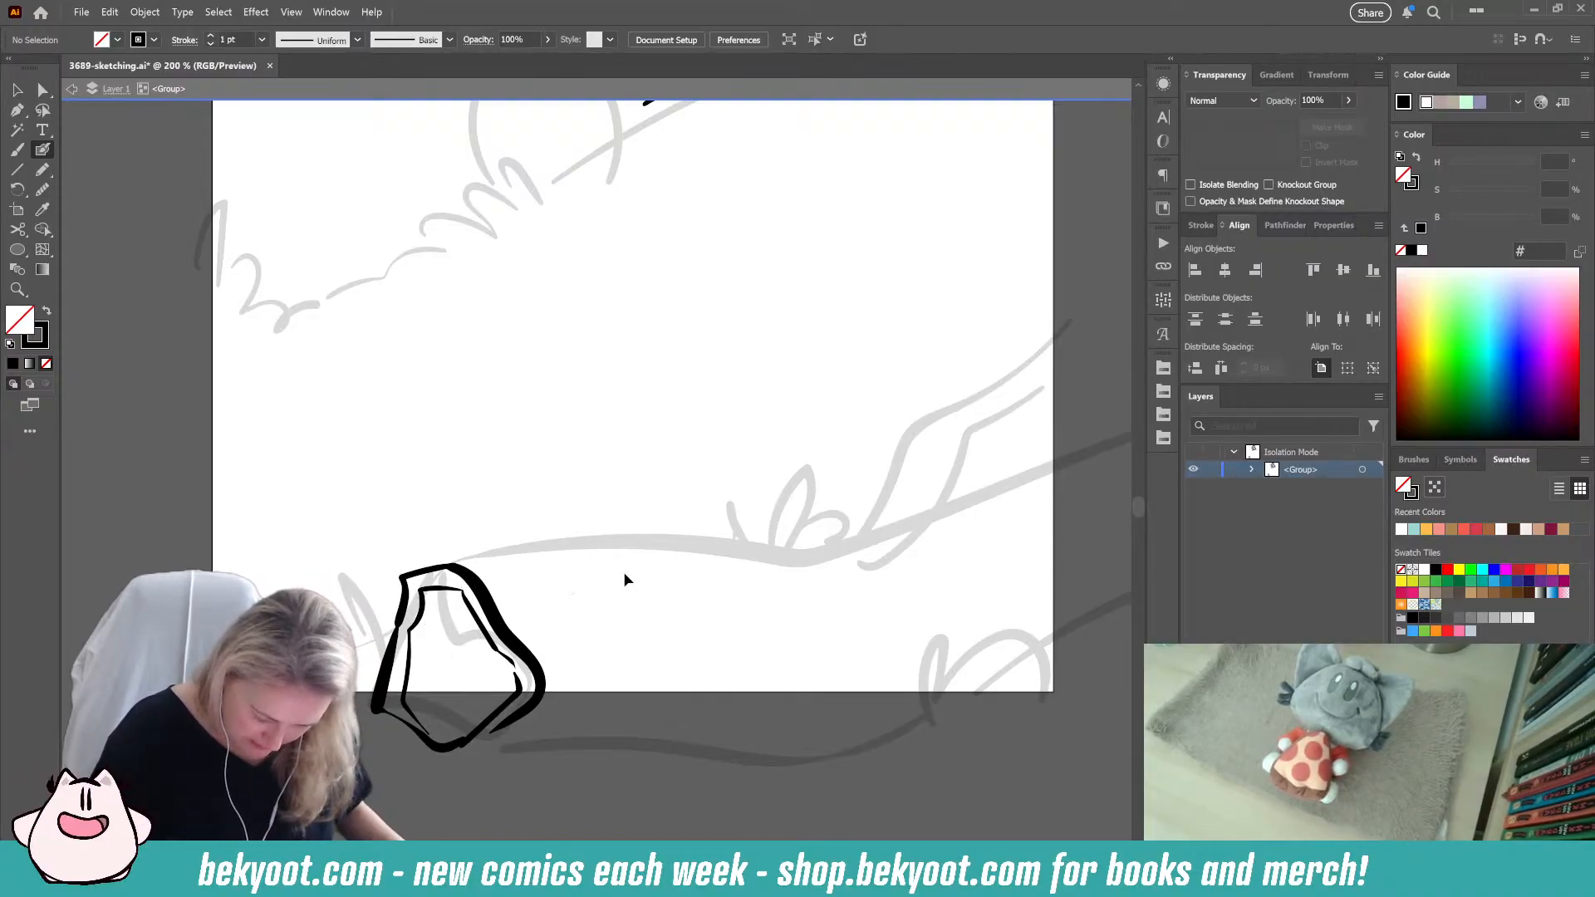
mouse_move(404, 571)
left_mouse_down()
mouse_move(505, 537)
mouse_move(560, 542)
mouse_move(493, 540)
left_mouse_up()
key("ctrl+z")
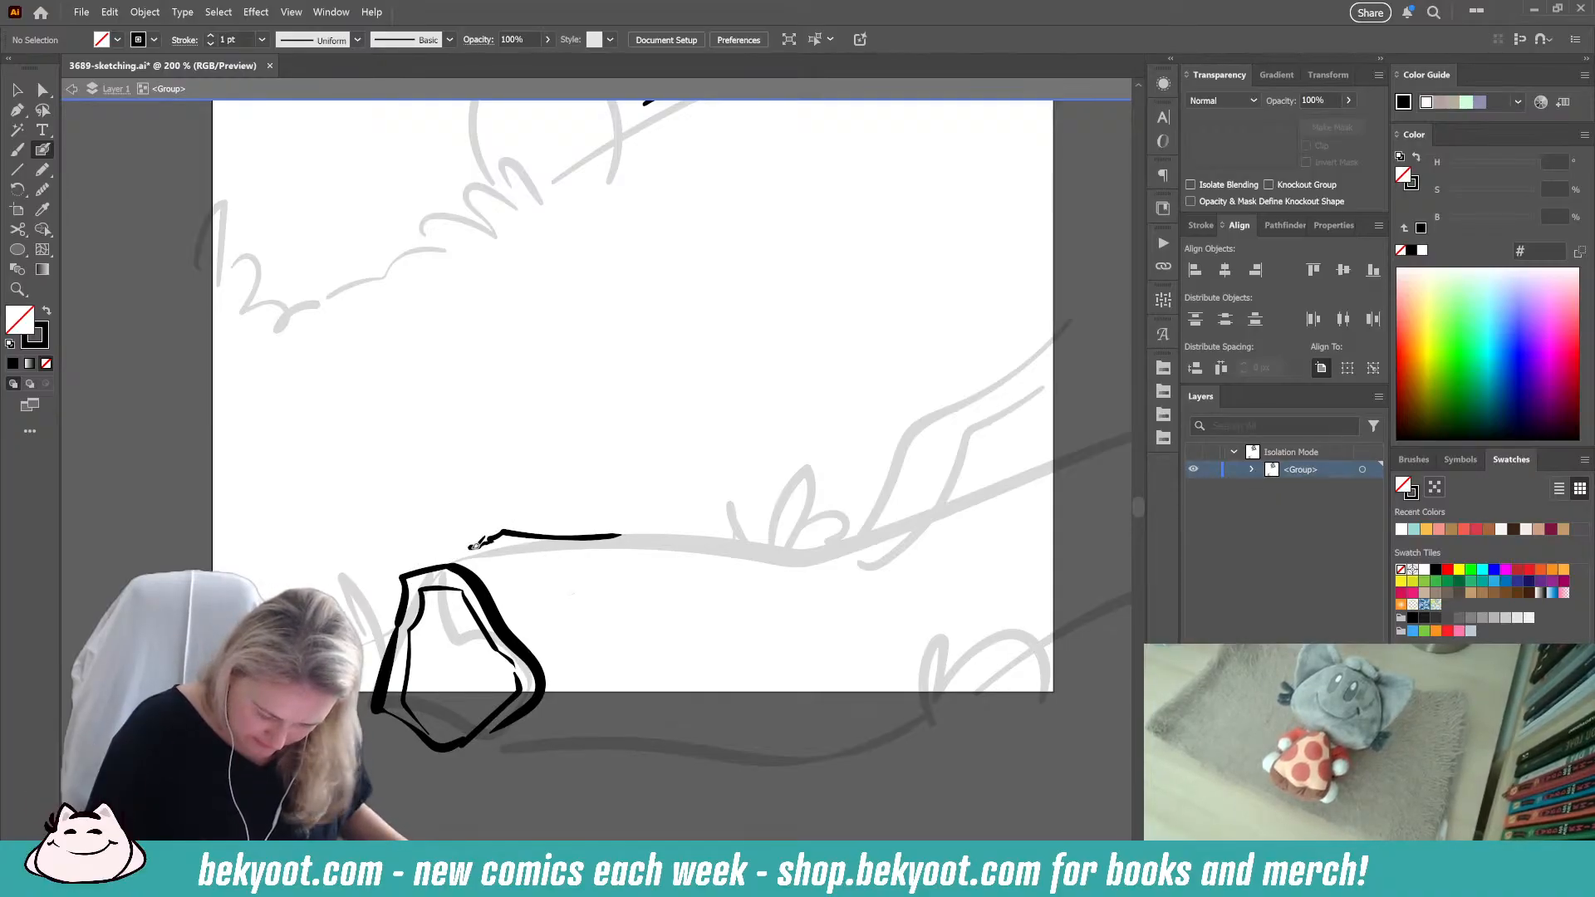
Step: Draw the foreground ground line from the top of the rock across to beyond the page's right edge, following the faded sketch
mouse_move(619, 534)
left_mouse_down()
mouse_move(754, 540)
mouse_move(1042, 475)
left_mouse_up()
left_click_drag(856, 602, 754, 595)
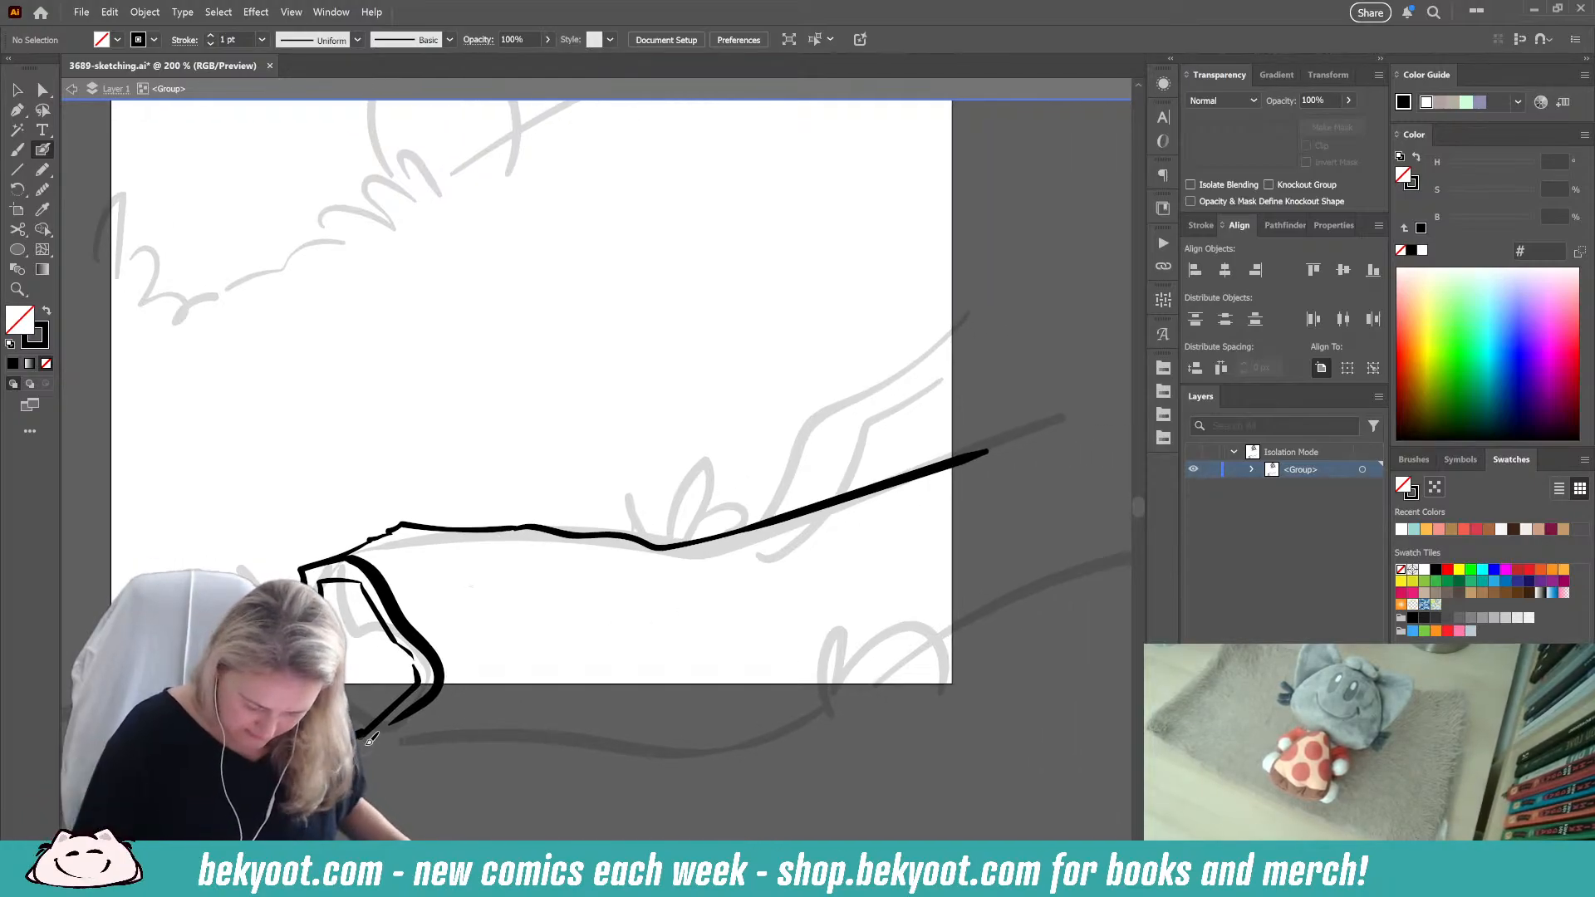
mouse_move(805, 490)
left_mouse_down()
mouse_move(603, 562)
mouse_move(607, 467)
mouse_move(876, 356)
left_mouse_up()
left_click(633, 463)
key("ctrl+z")
key("ctrl+z")
key("ctrl+z")
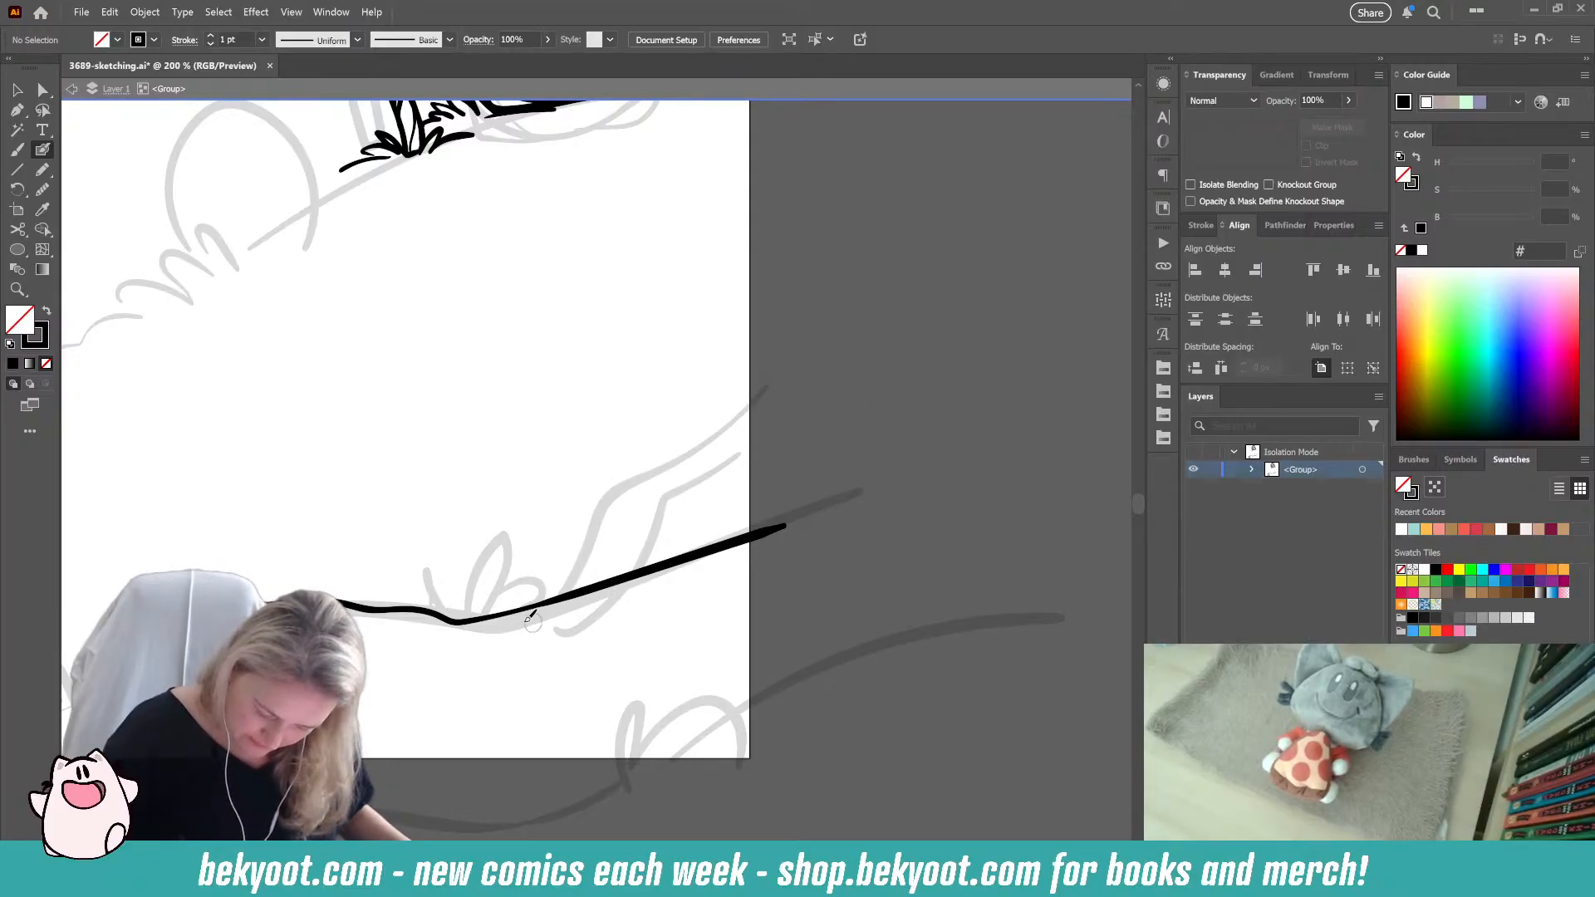
mouse_move(561, 588)
left_mouse_down()
mouse_move(599, 505)
mouse_move(636, 478)
left_mouse_up()
key("ctrl+z")
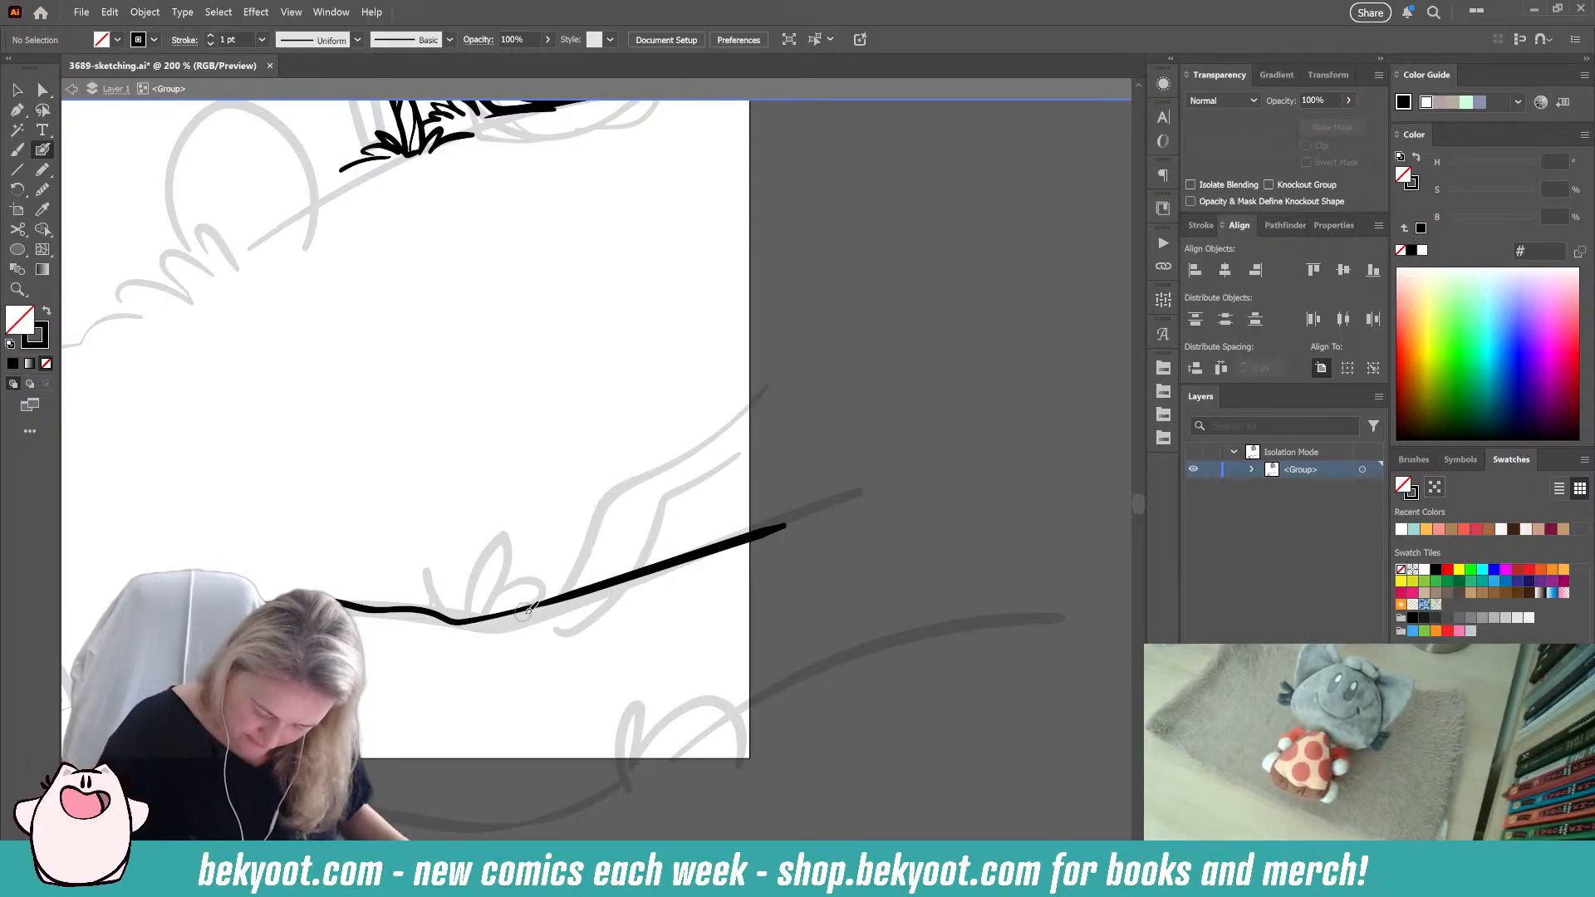
mouse_move(529, 611)
left_mouse_down()
mouse_move(616, 475)
mouse_move(656, 472)
left_mouse_up()
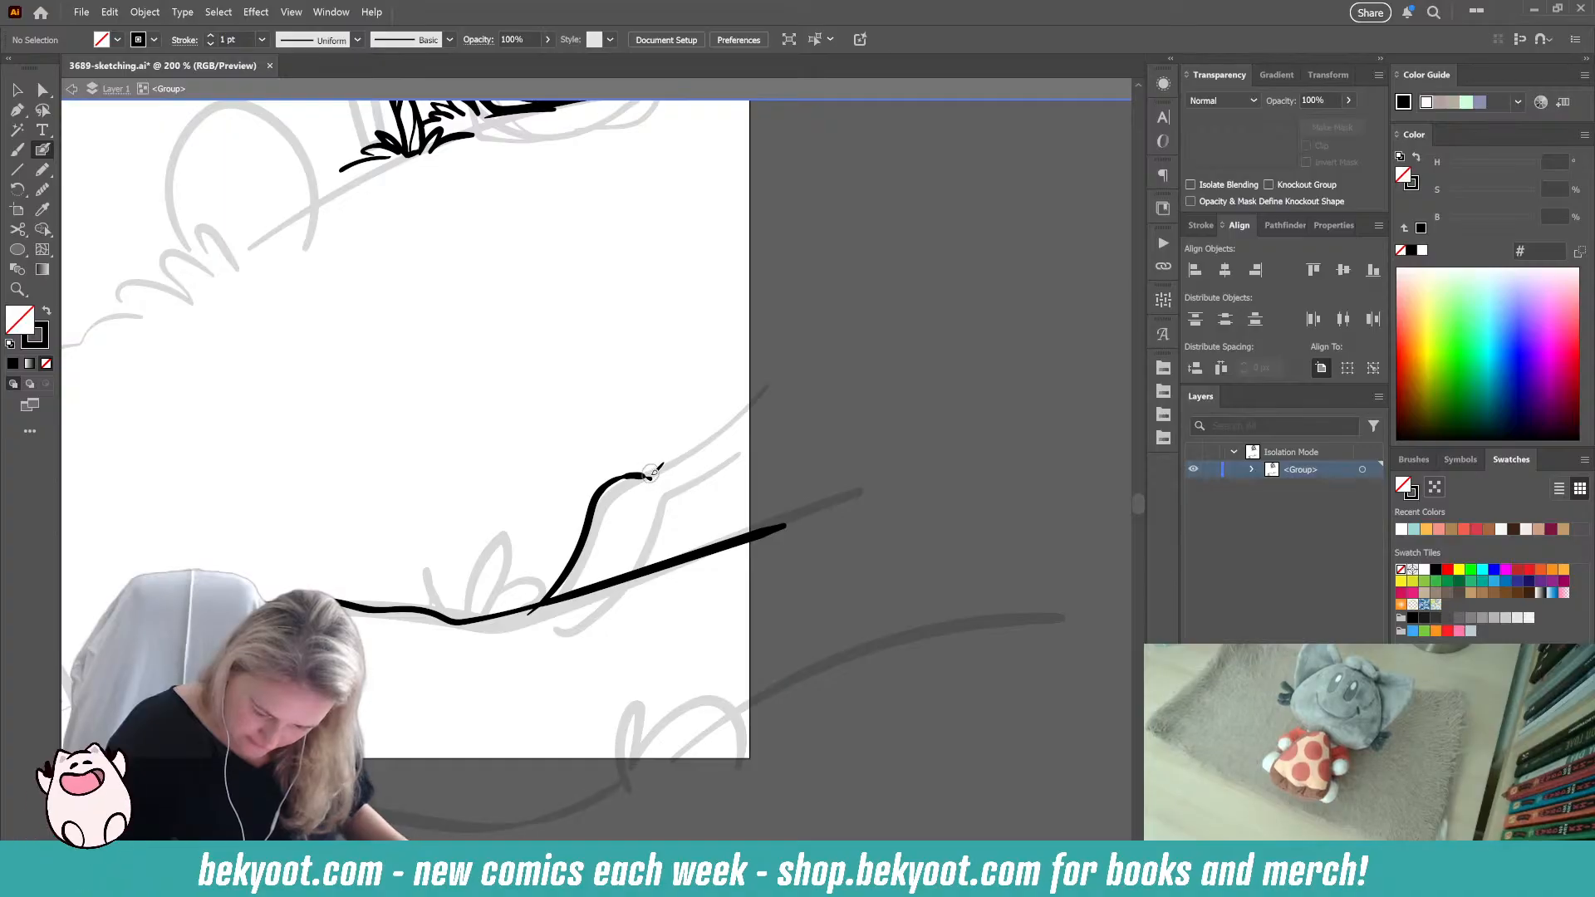
key("ctrl+z")
Step: Draw the two curved edges rising from the ground line past the page's right edge, plus a rounded loop beneath their base
mouse_move(544, 603)
left_mouse_down()
mouse_move(614, 485)
mouse_move(676, 463)
mouse_move(785, 332)
left_mouse_up()
key("ctrl+z")
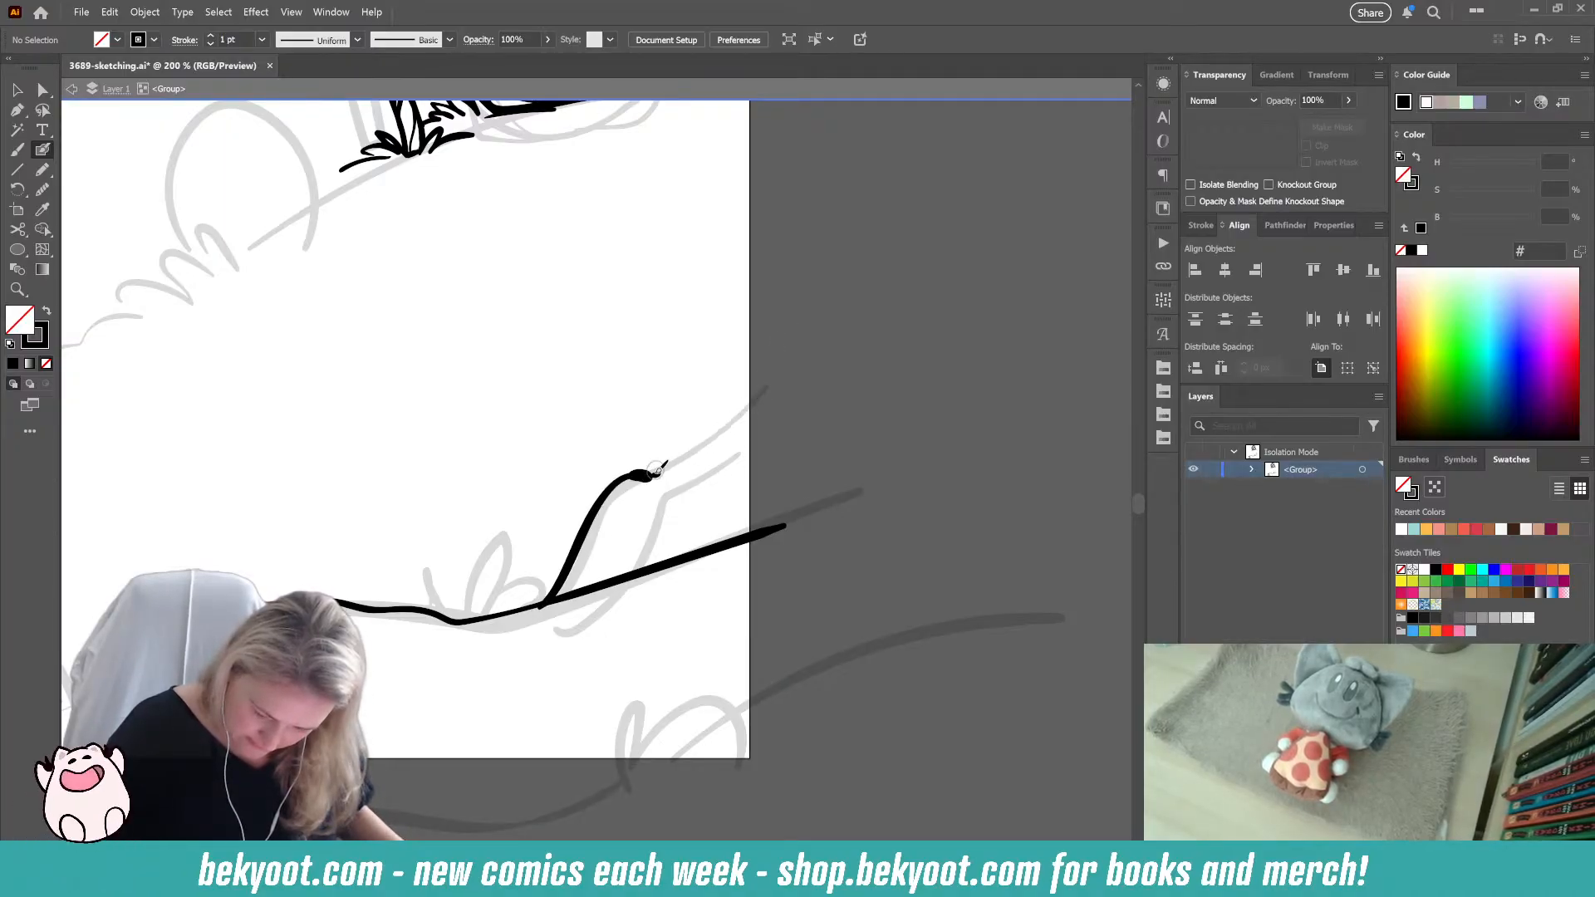
left_click_drag(658, 471, 783, 357)
mouse_move(772, 418)
left_mouse_down()
mouse_move(744, 481)
mouse_move(689, 519)
mouse_move(645, 517)
mouse_move(688, 517)
mouse_move(656, 524)
mouse_move(638, 571)
left_mouse_up()
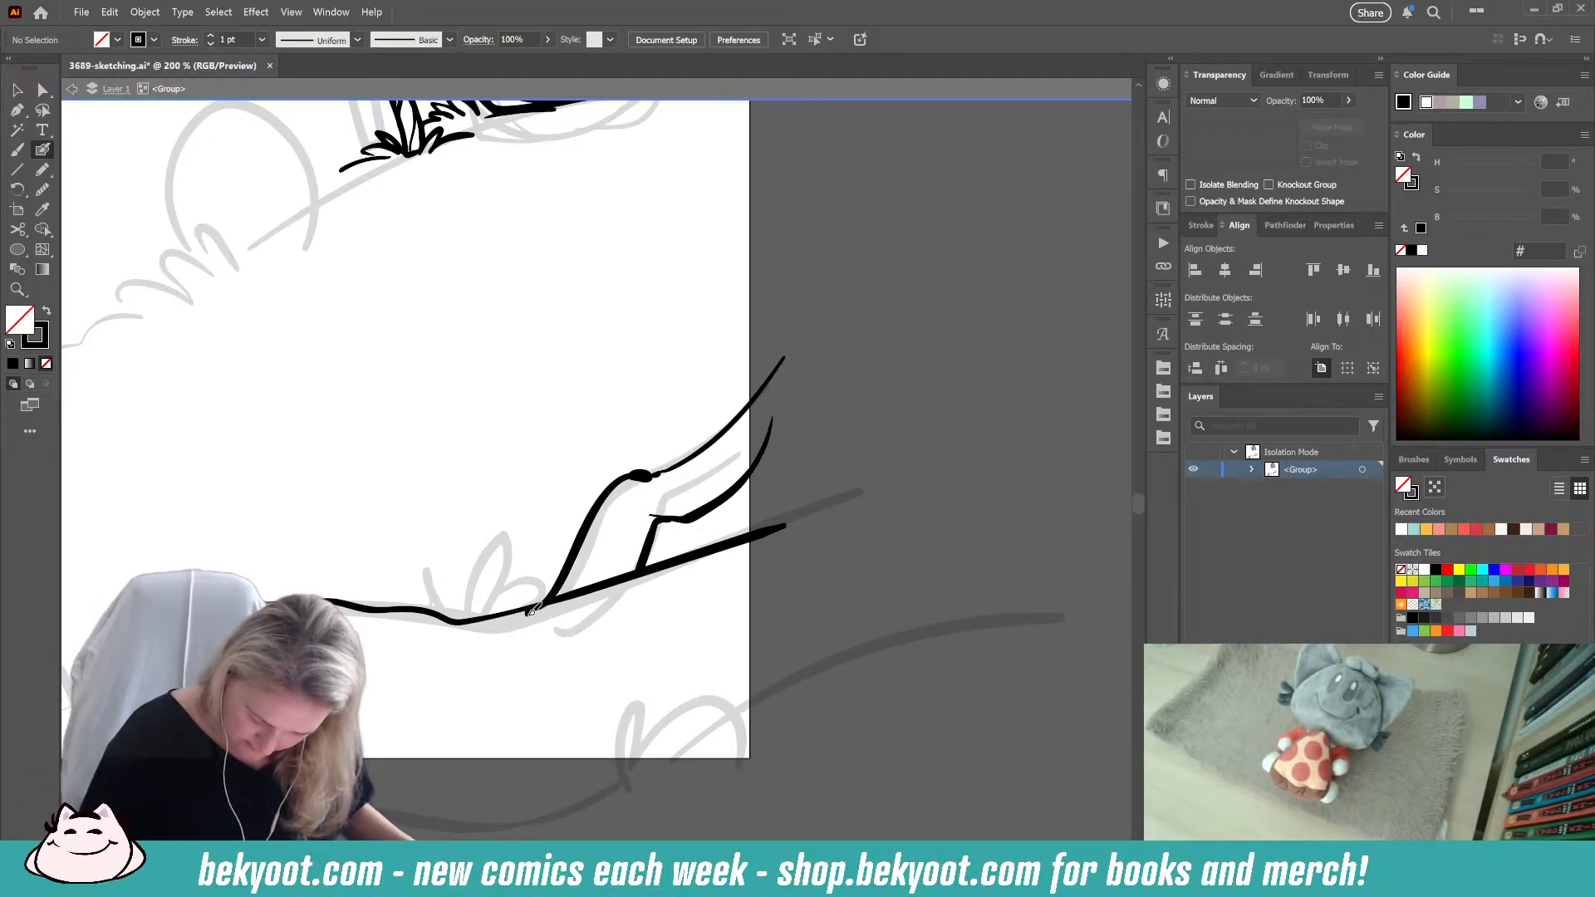
mouse_move(526, 612)
left_mouse_down()
mouse_move(610, 626)
mouse_move(671, 589)
mouse_move(644, 570)
left_mouse_up()
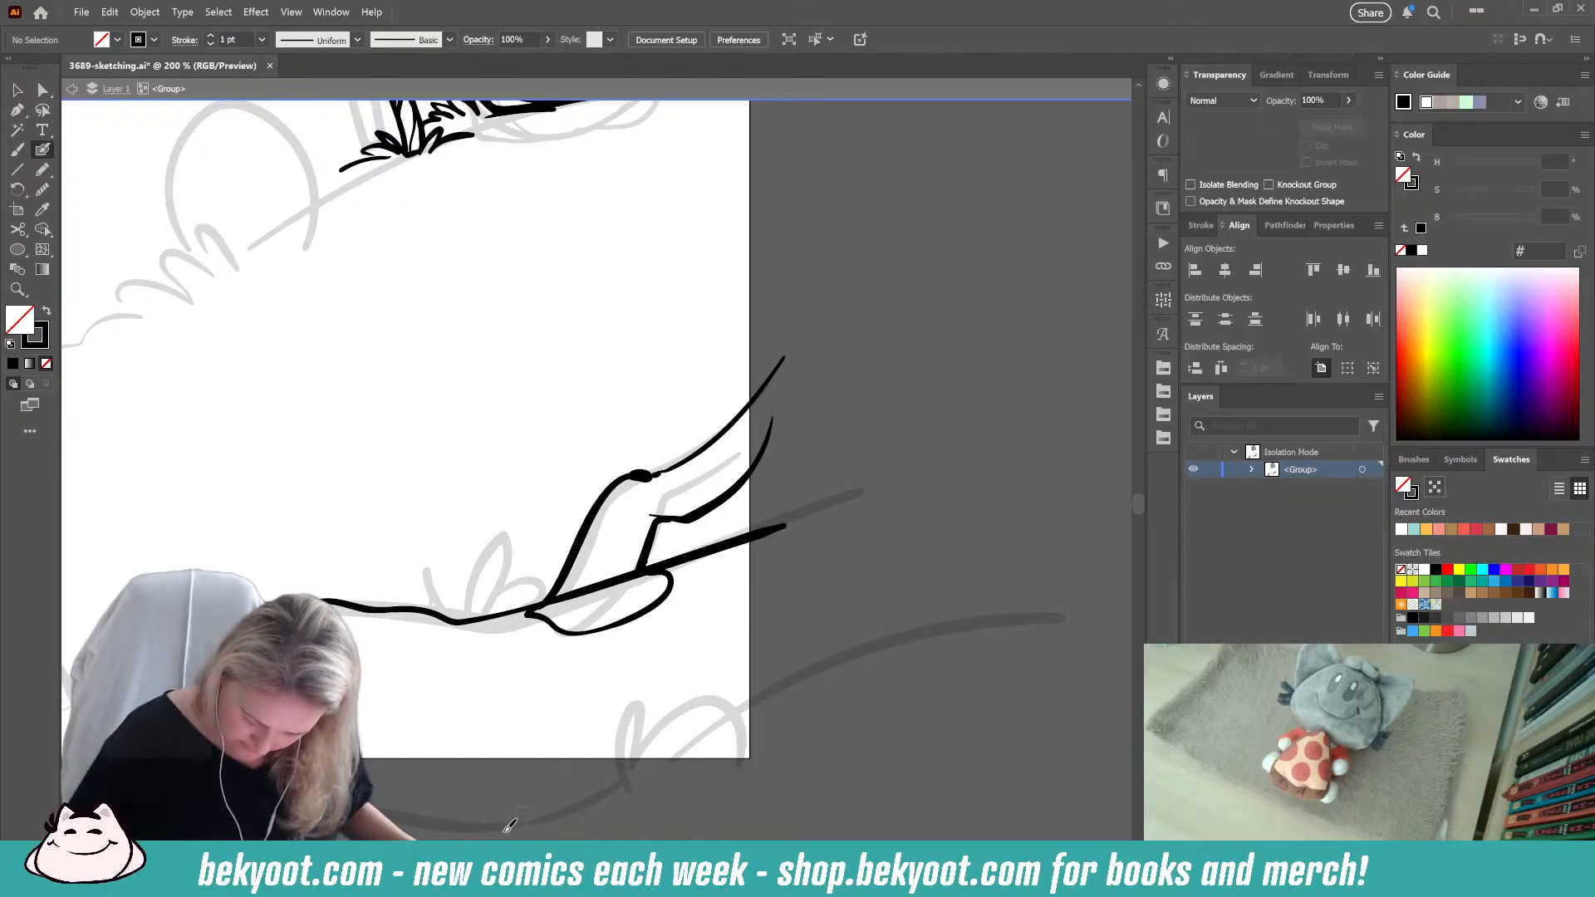
Step: Erase the stretch of ground line crossing the raised shape near the page's right edge and clean up its inner curved edge
left_click_drag(490, 802, 655, 776)
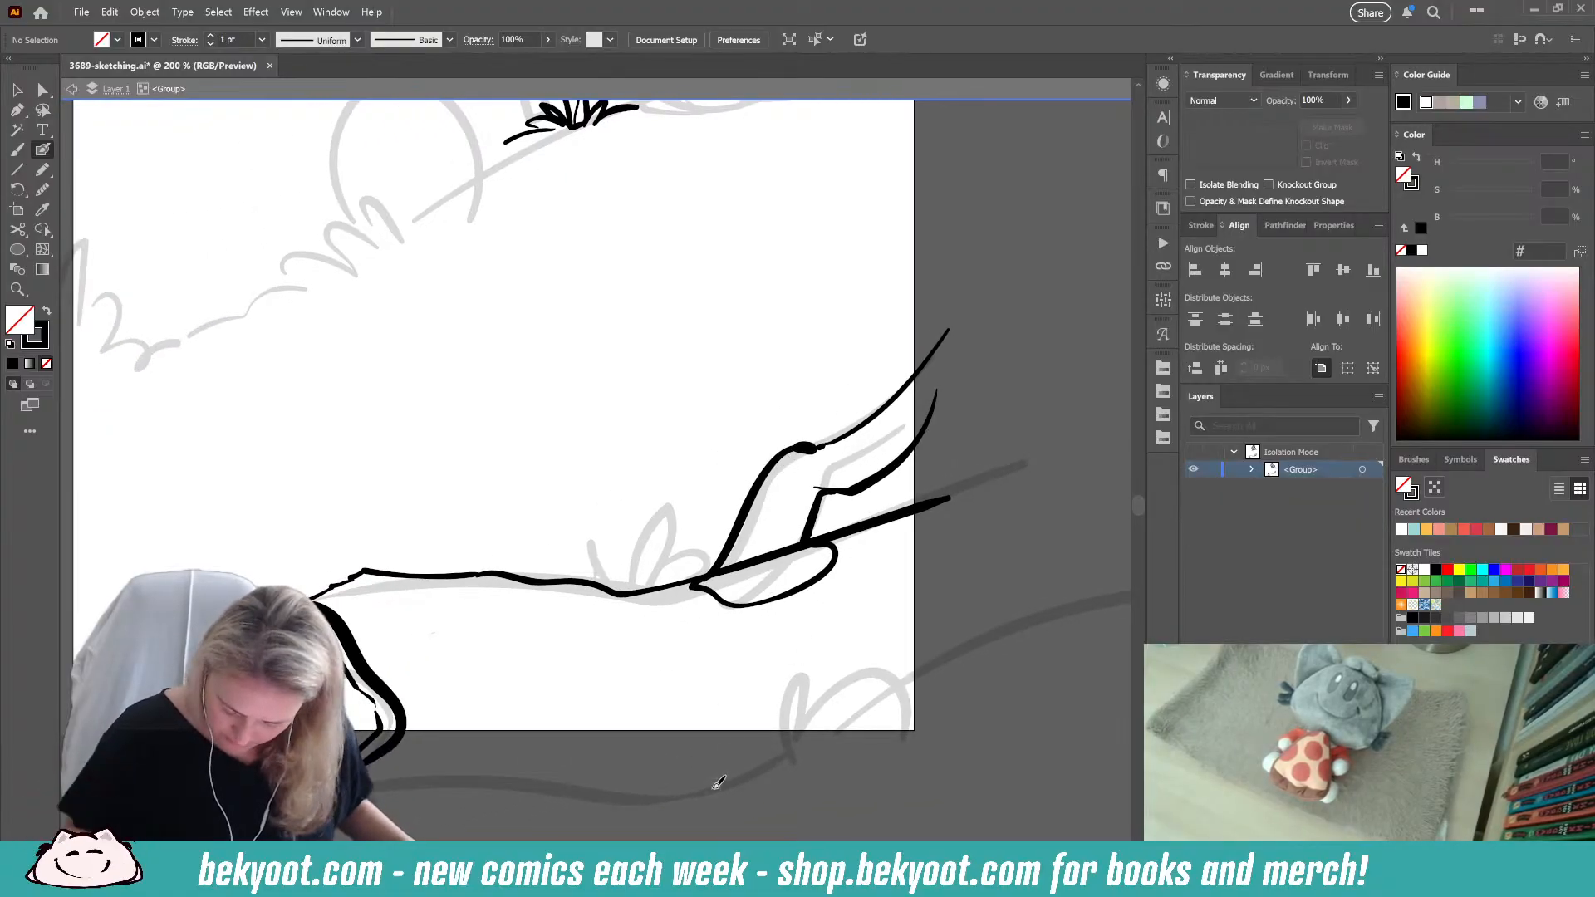
left_click(760, 567, "ctrl")
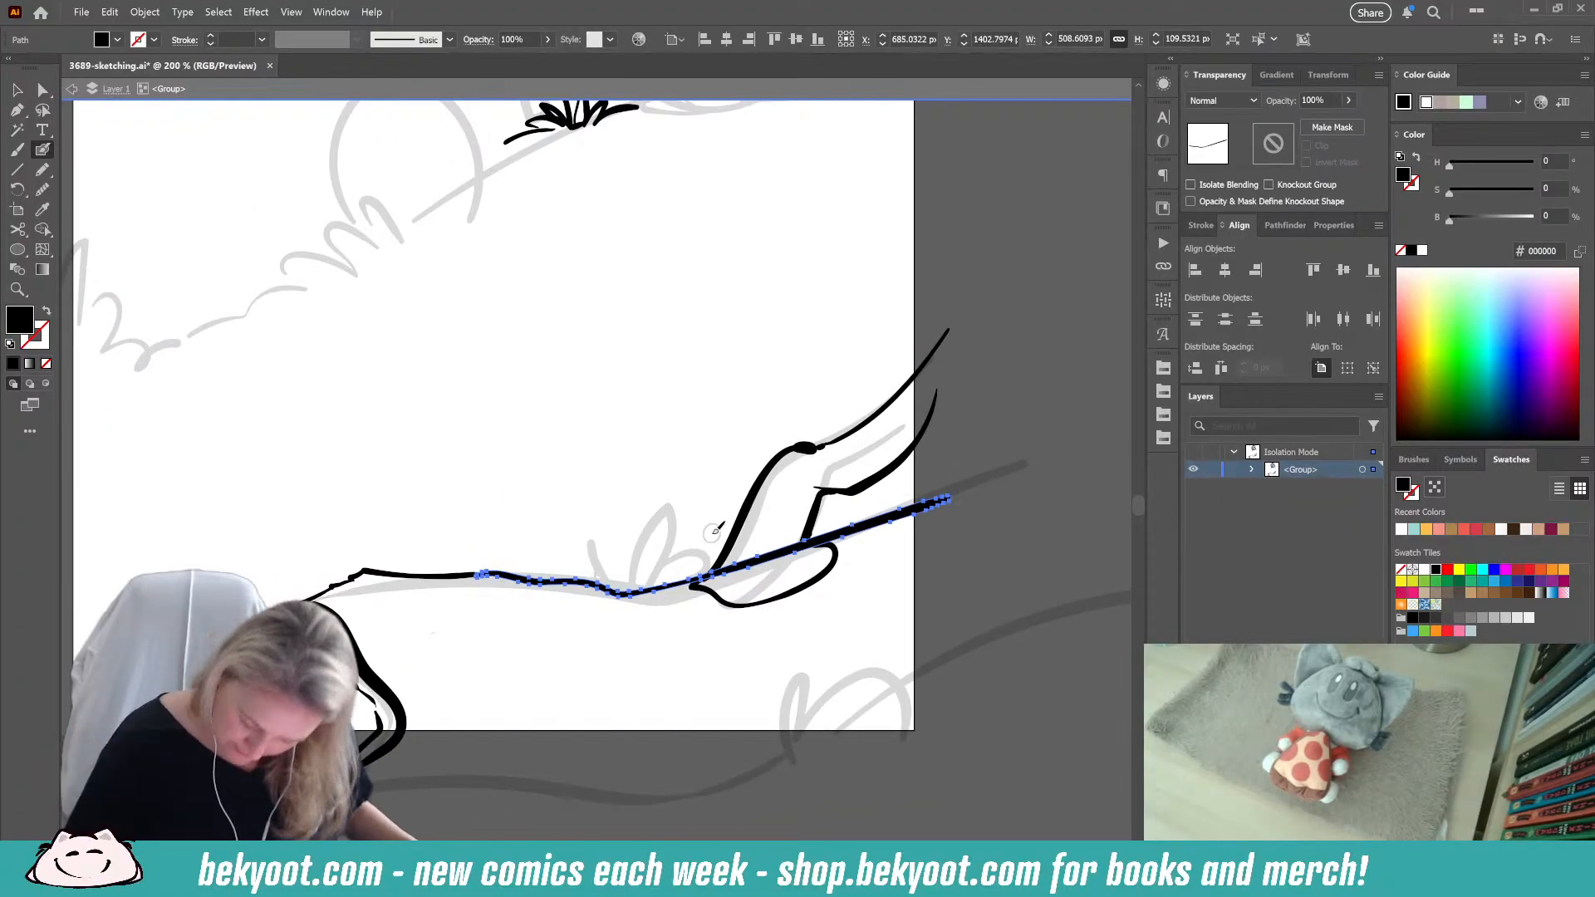
mouse_move(729, 568)
left_mouse_down()
mouse_move(801, 546)
mouse_move(716, 662)
left_mouse_up()
left_click(818, 766, "ctrl")
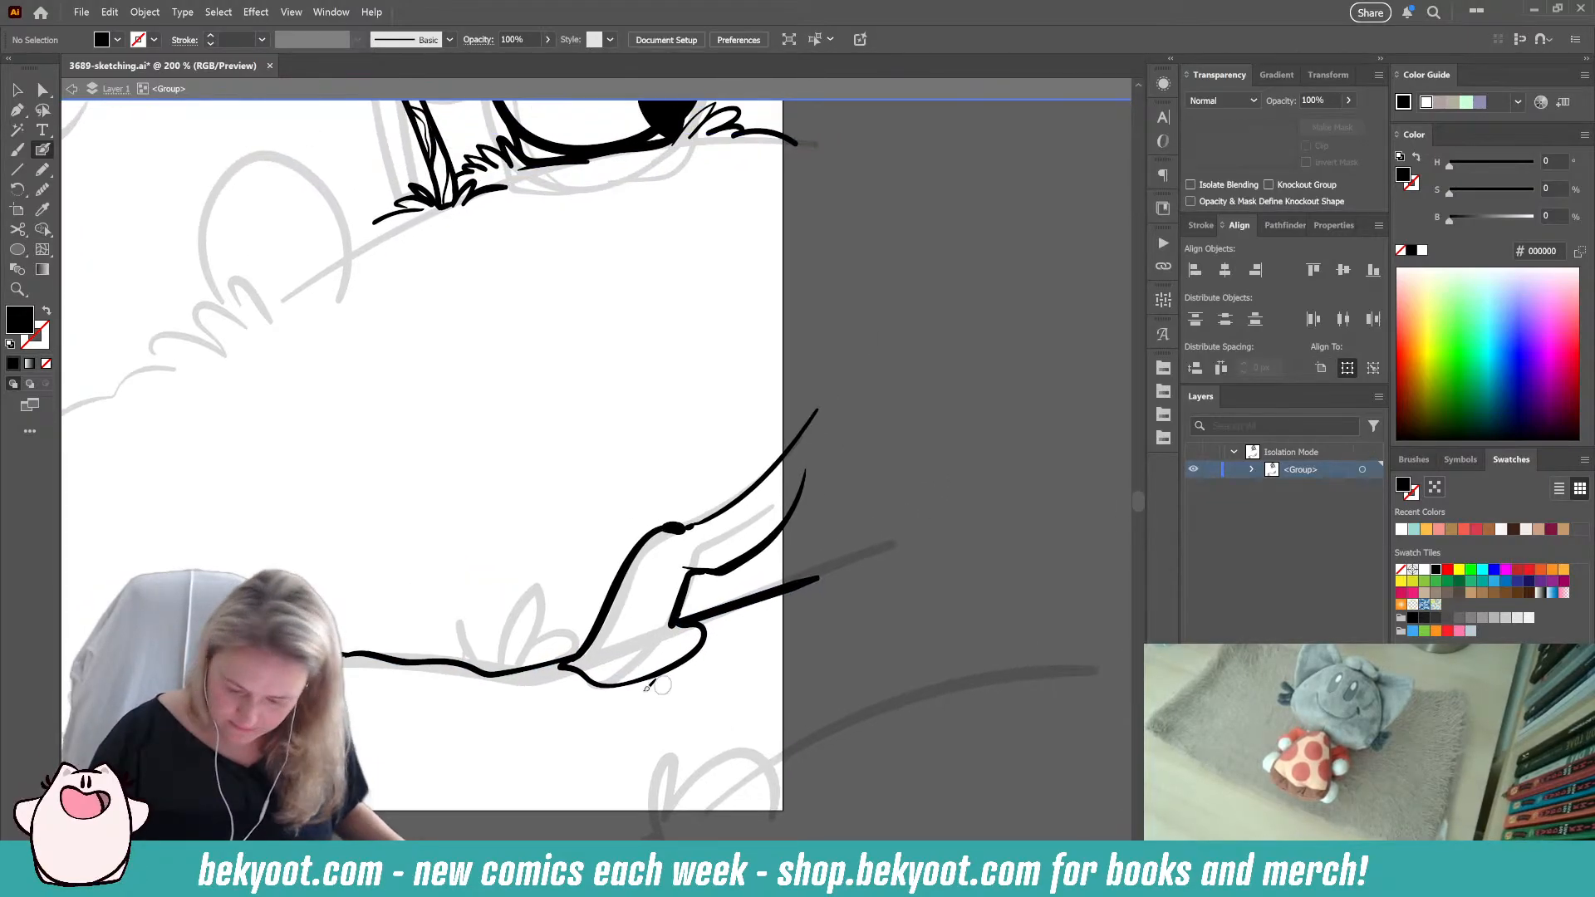
left_click(687, 572, "ctrl")
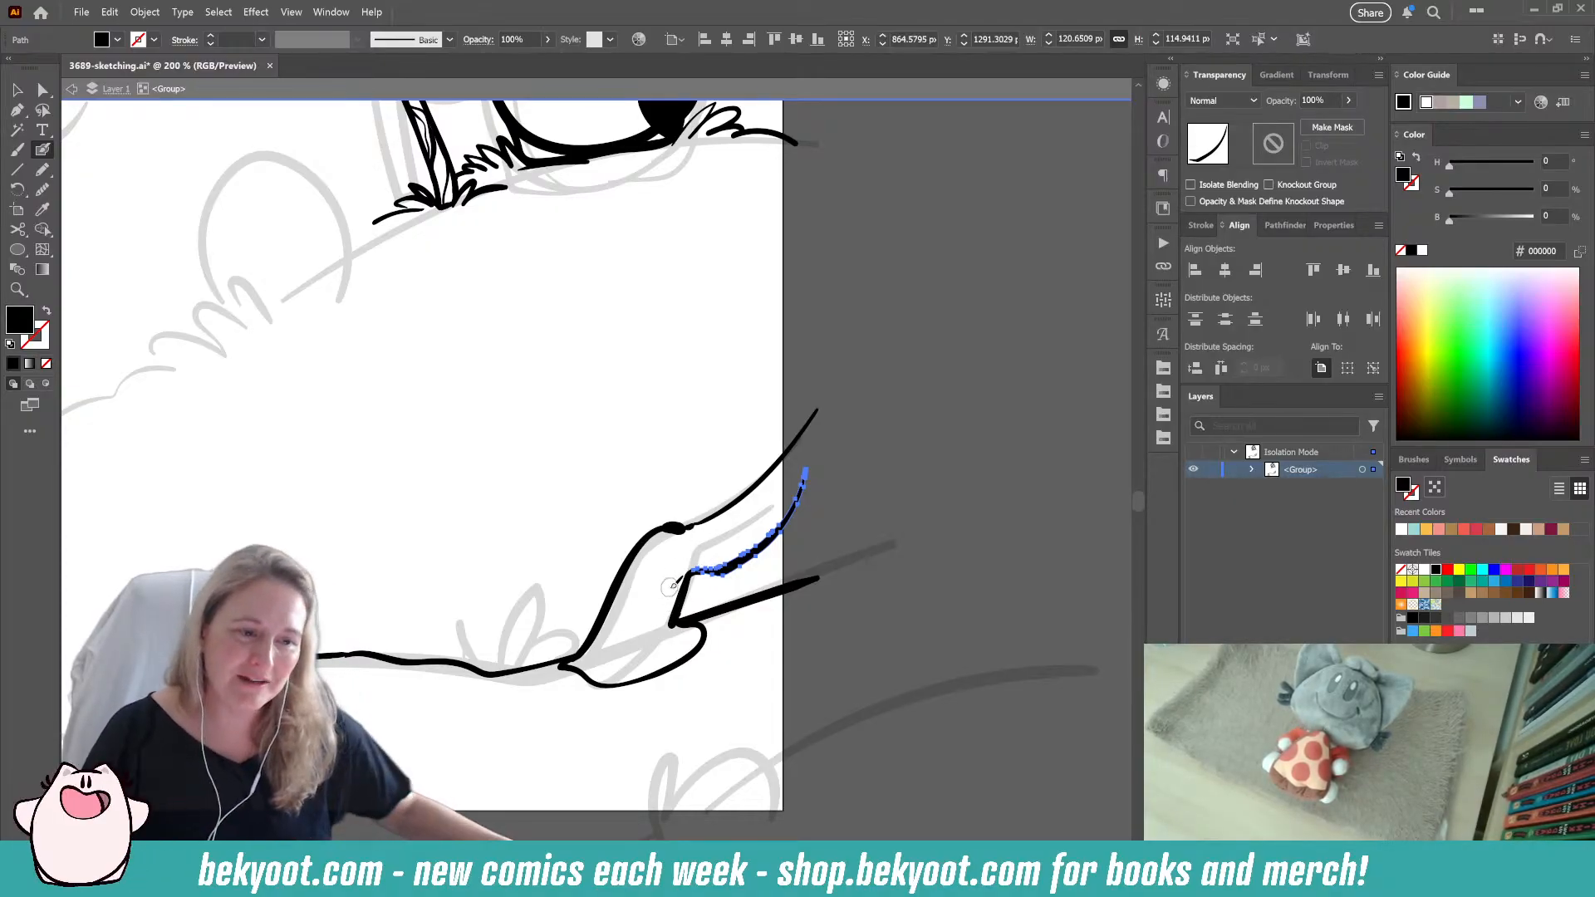
key("ctrl")
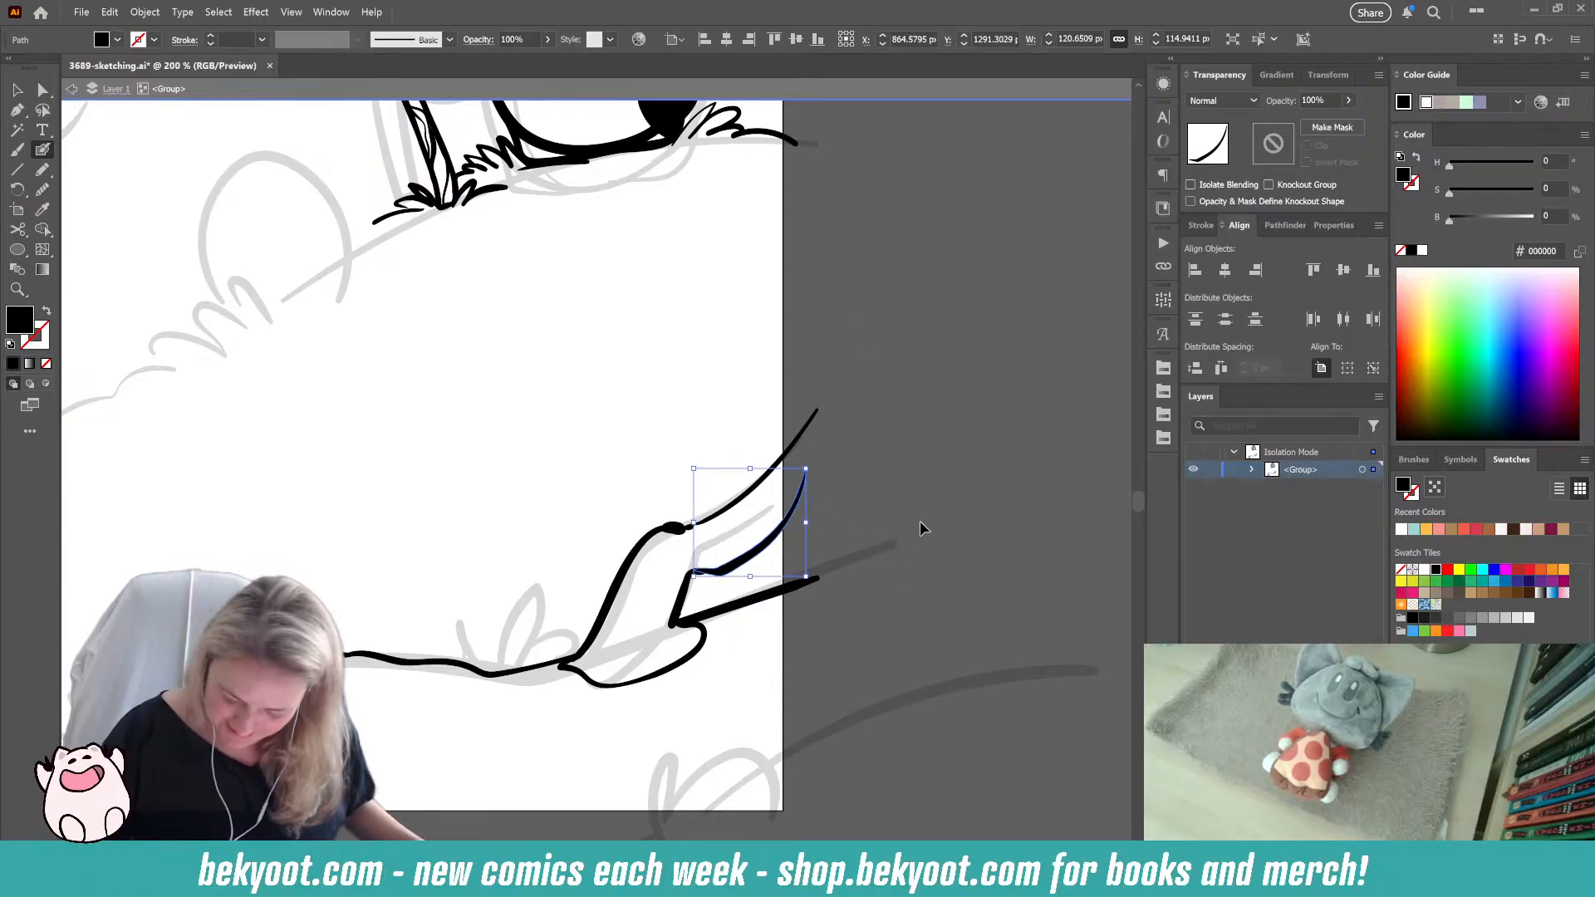
left_click(920, 528, "ctrl")
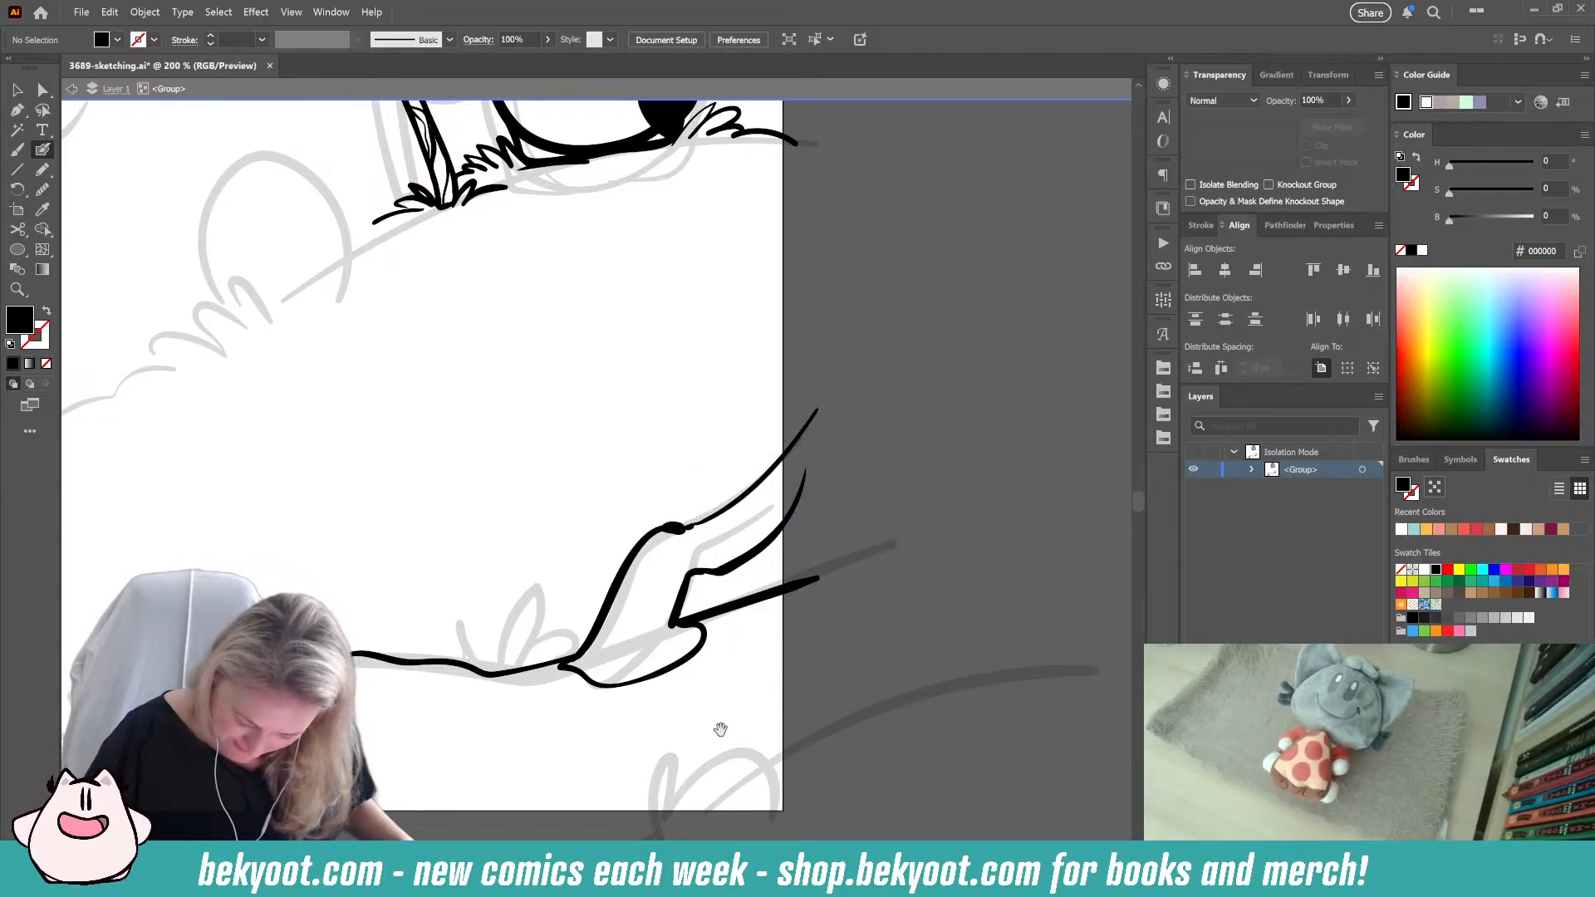
left_click_drag(720, 729, 721, 711)
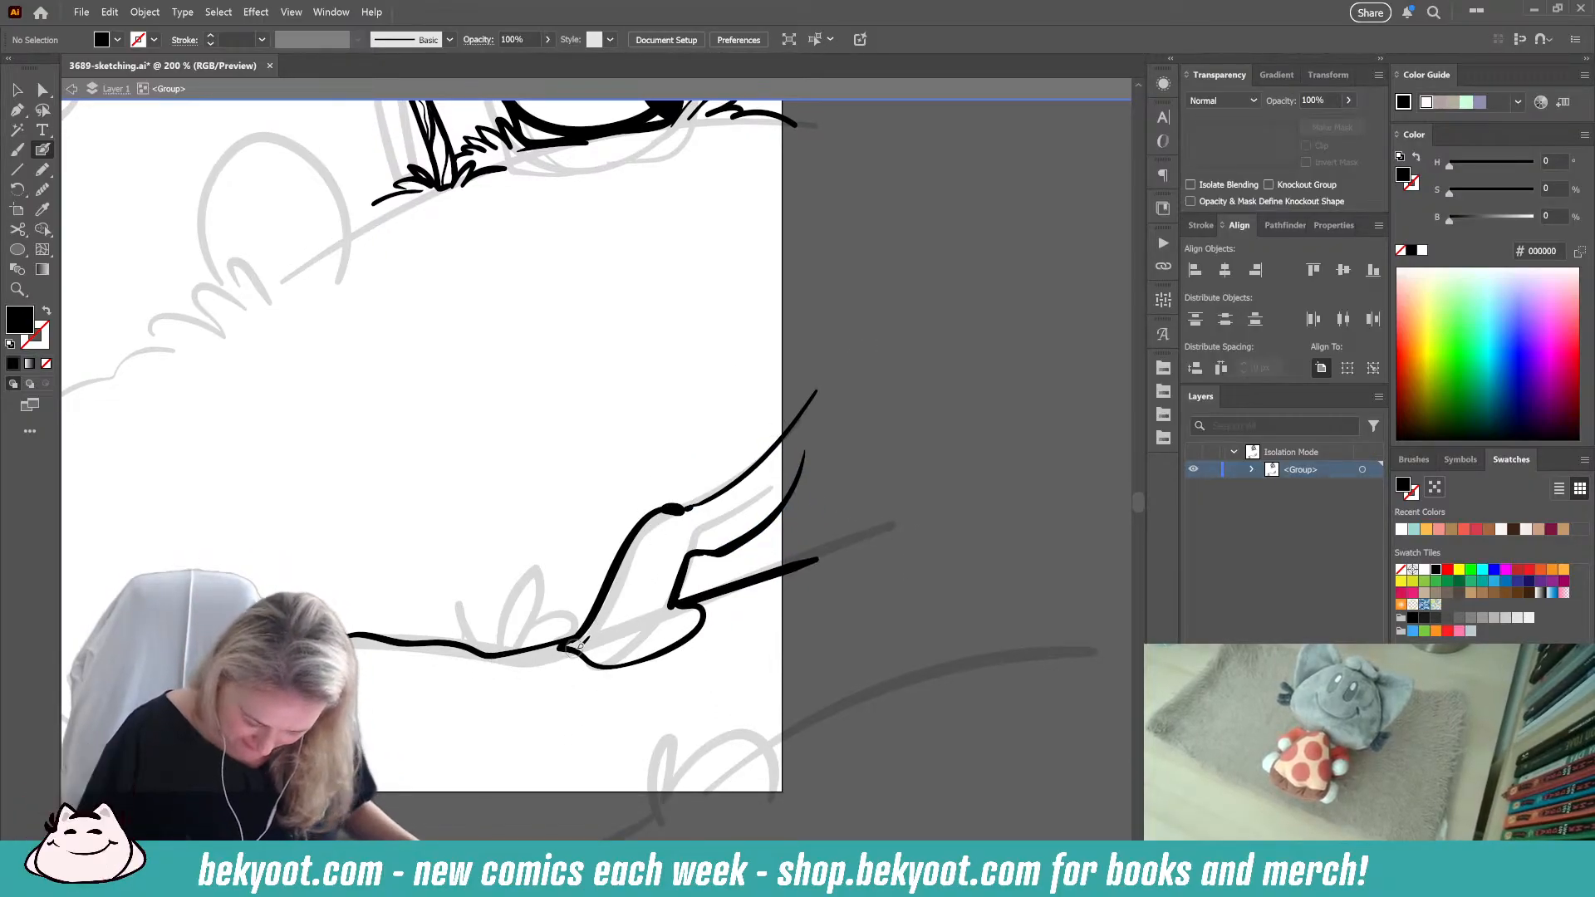
Step: Draw a grass tuft with a ground line running beyond the page's lower right corner, plus tapering crease lines extending from the rock
mouse_move(587, 818)
left_mouse_down()
mouse_move(571, 666)
mouse_move(636, 661)
mouse_move(634, 615)
mouse_move(702, 640)
mouse_move(548, 686)
left_mouse_up()
mouse_move(721, 658)
left_mouse_down()
mouse_move(779, 635)
mouse_move(852, 638)
left_mouse_up()
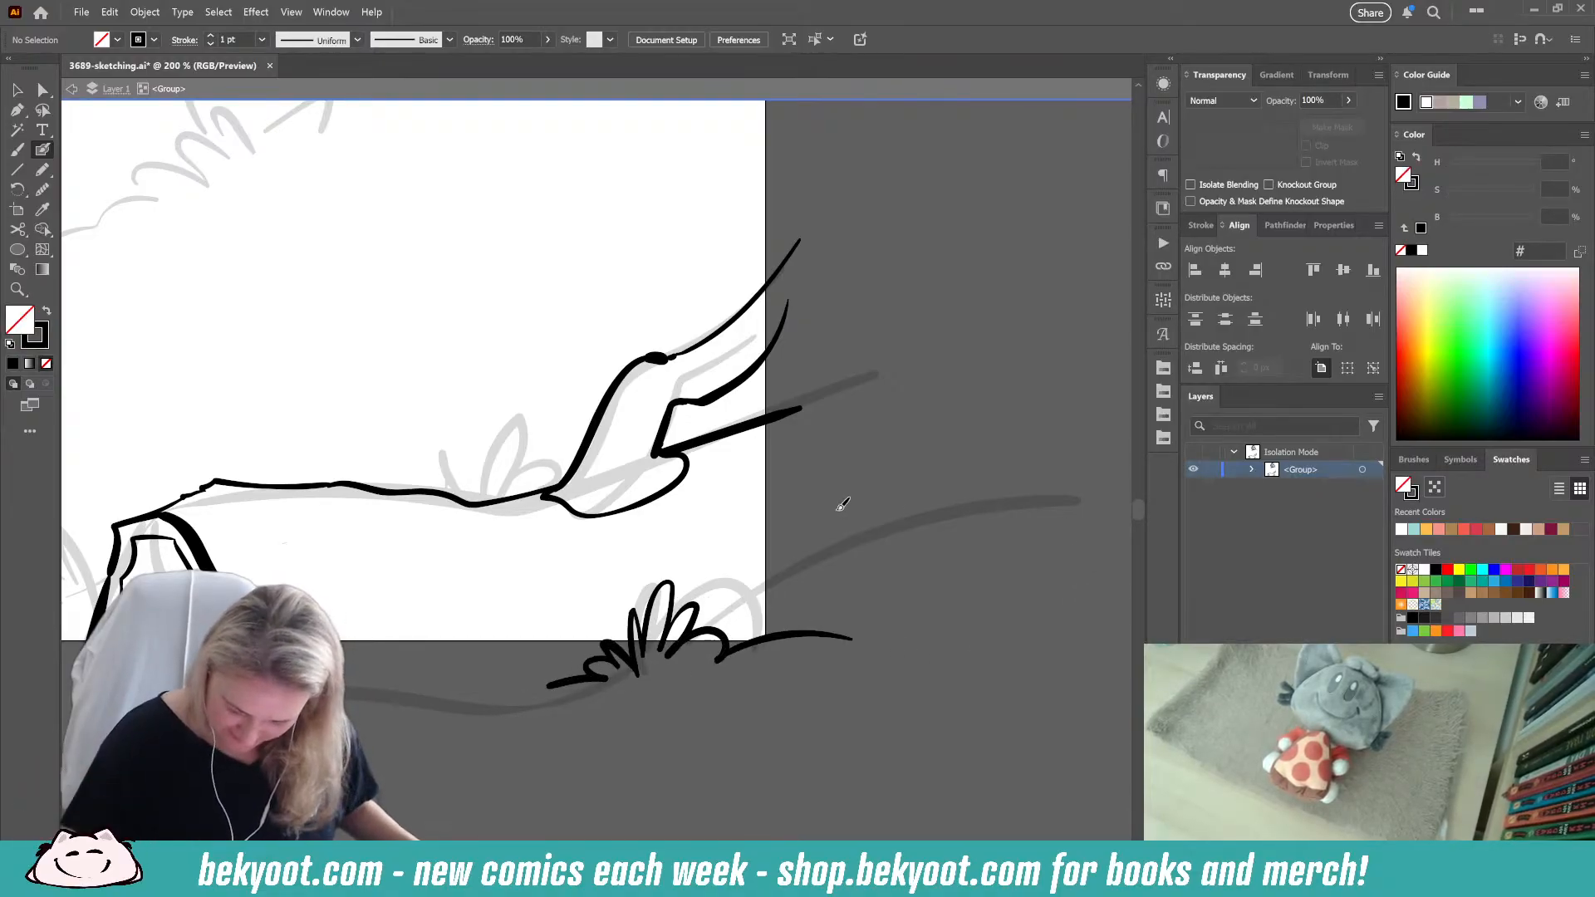
left_click_drag(460, 796, 768, 760)
mouse_move(531, 544)
left_mouse_down()
mouse_move(749, 530)
mouse_move(553, 566)
left_mouse_up()
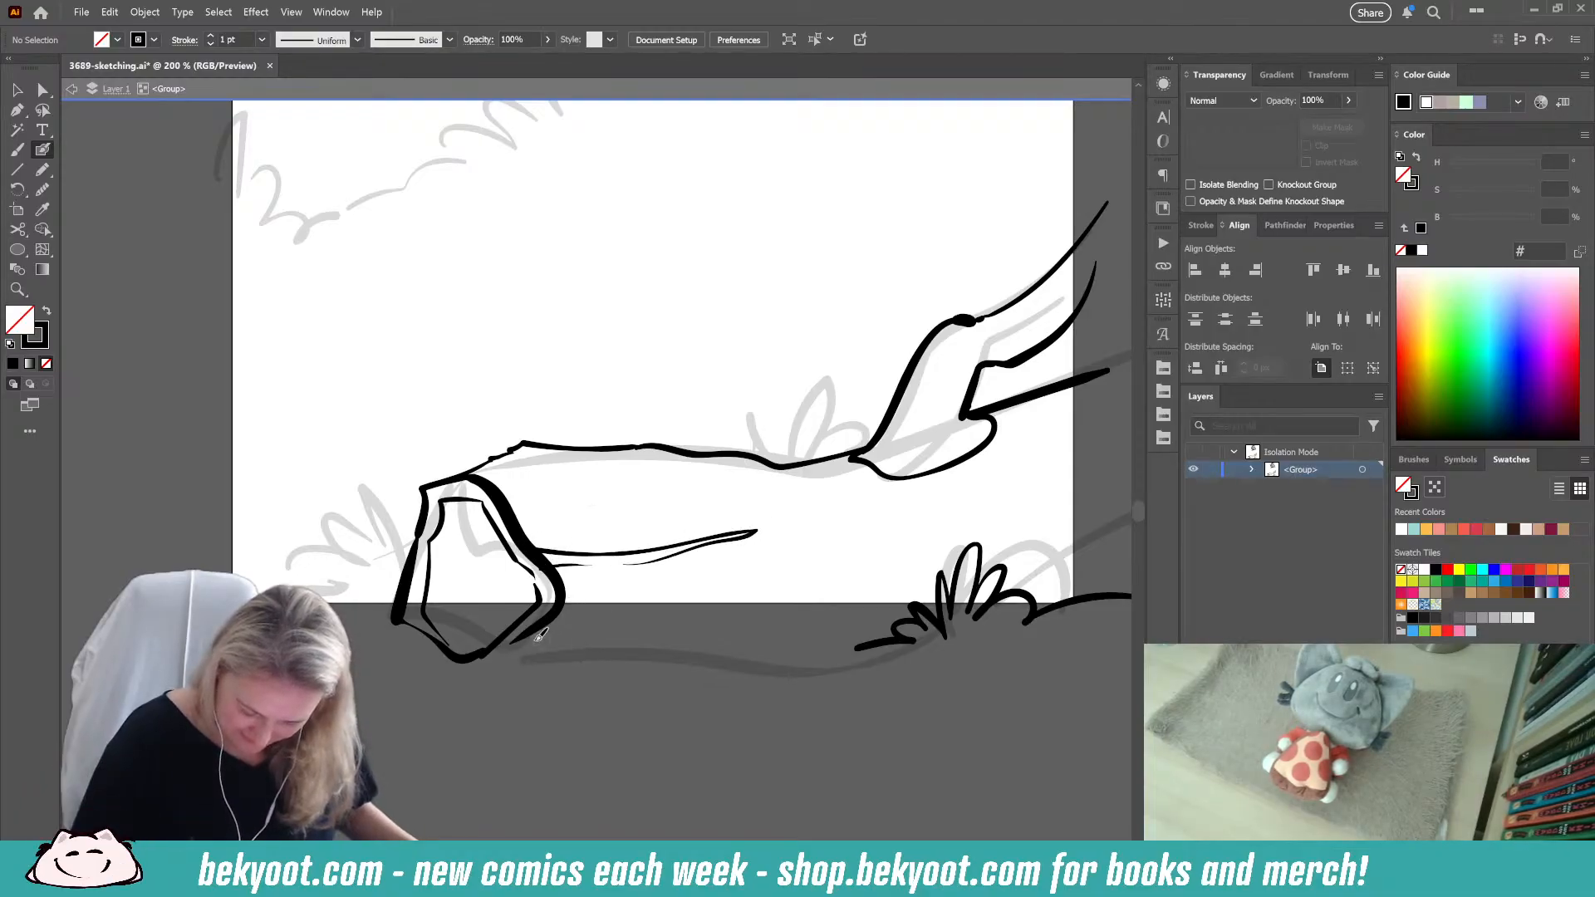
Step: Draw grass around the lower left rock: a small tuft on its right, taller blades on its left, and blades across its base
mouse_move(606, 656)
left_mouse_down()
mouse_move(634, 635)
mouse_move(682, 664)
mouse_move(563, 645)
left_mouse_up()
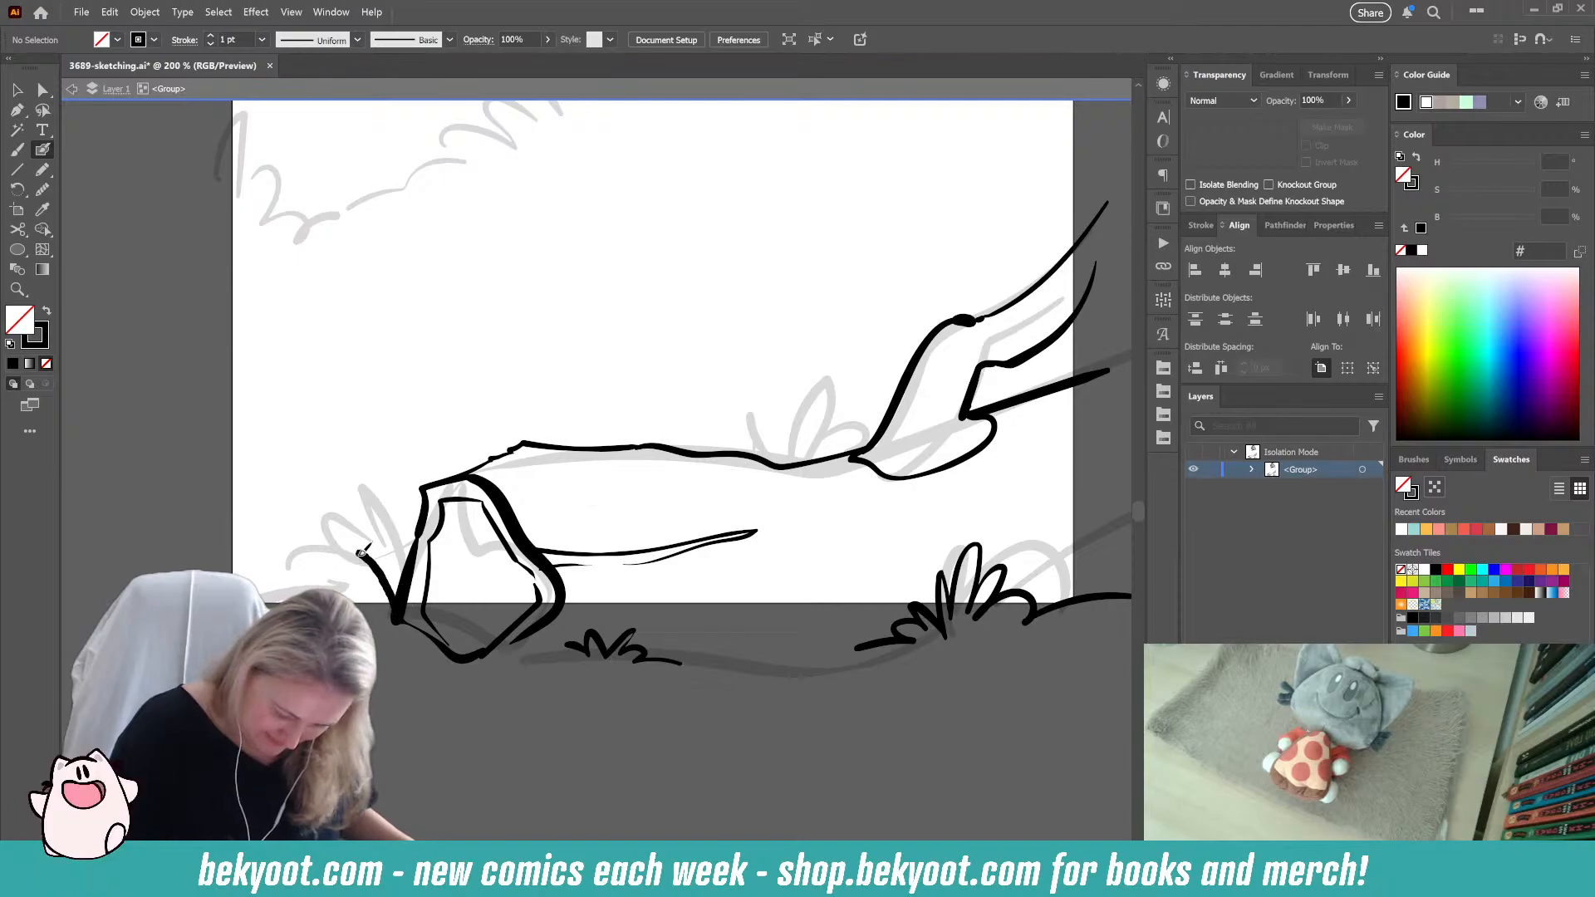
mouse_move(412, 552)
left_mouse_down()
mouse_move(386, 513)
mouse_move(367, 549)
left_mouse_up()
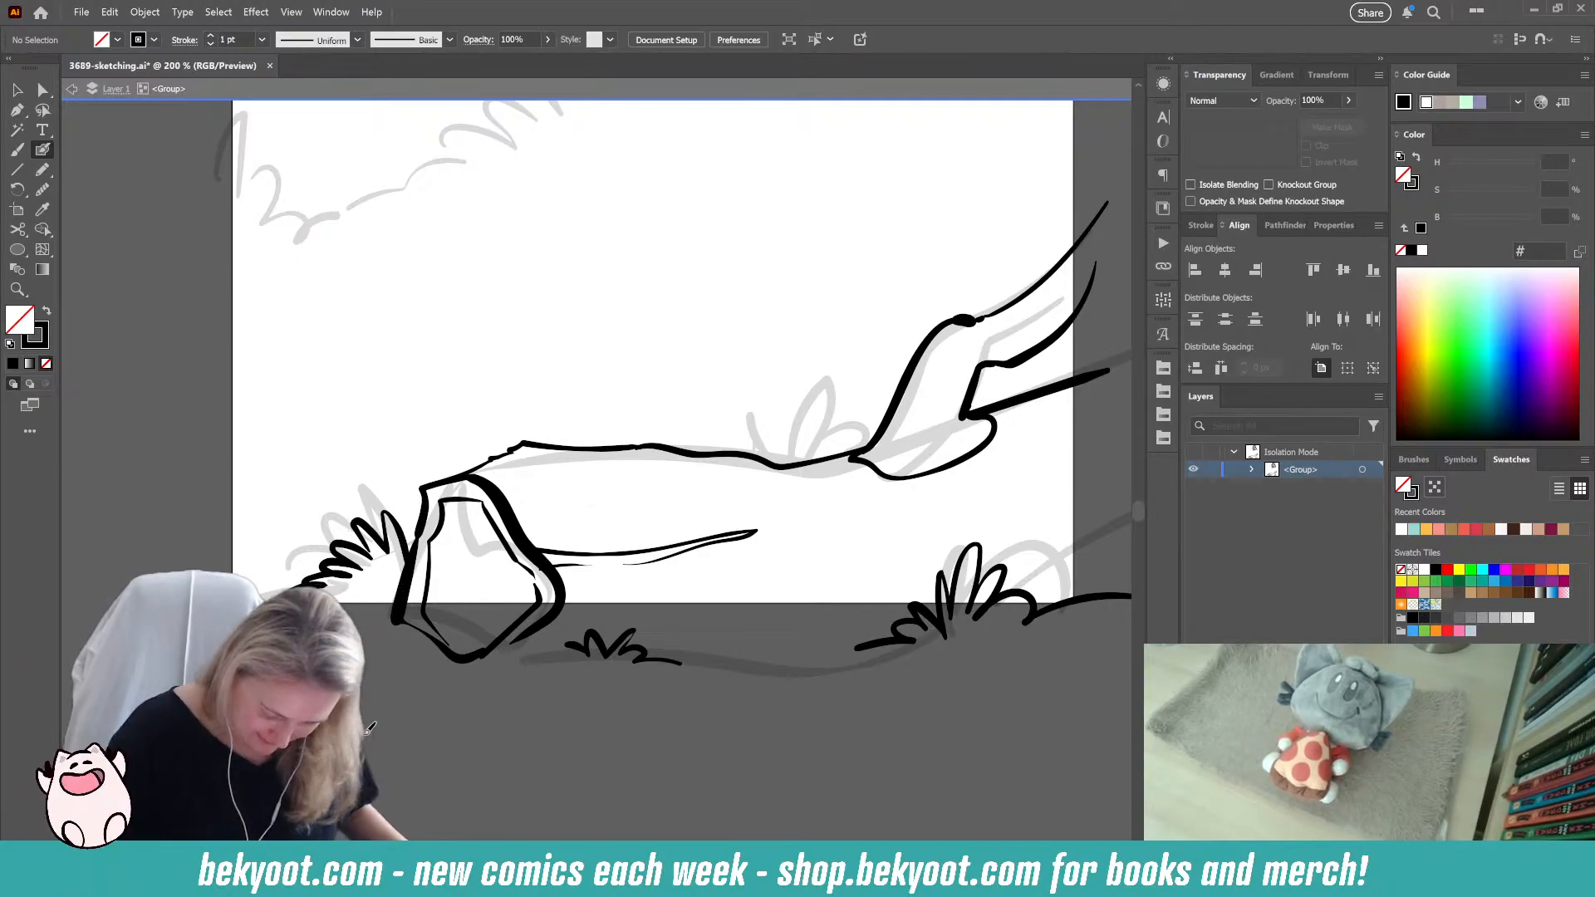
mouse_move(513, 624)
left_mouse_down()
mouse_move(499, 607)
mouse_move(432, 609)
left_mouse_up()
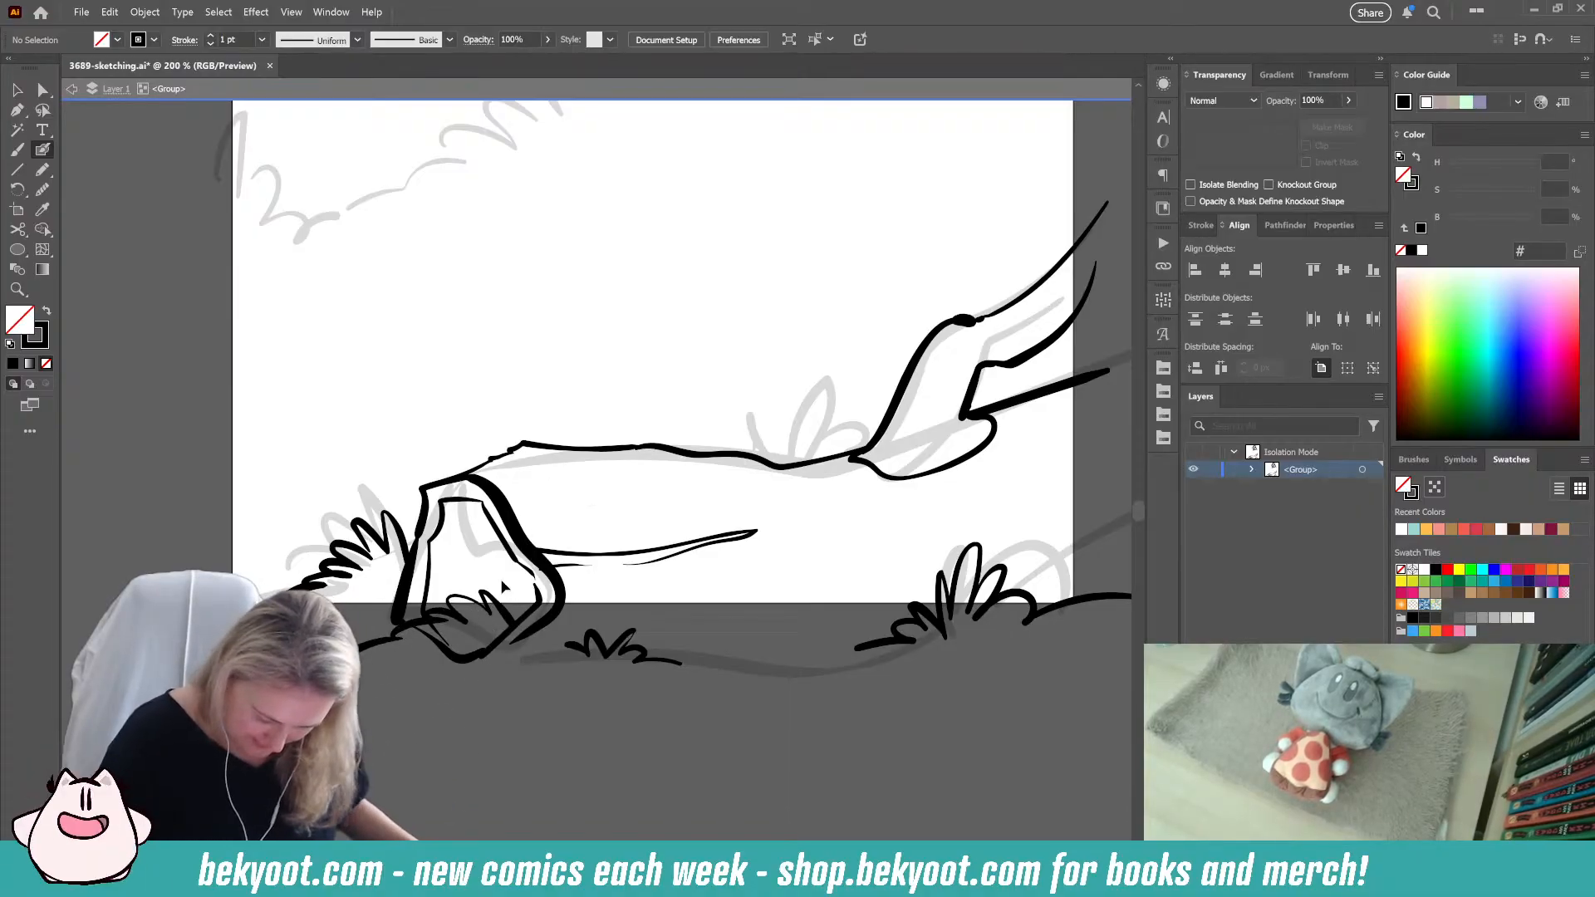
Step: Add short facet lines between the rock's inner and outer contours and rework the lower crease line beside it
left_click_drag(415, 480, 431, 523)
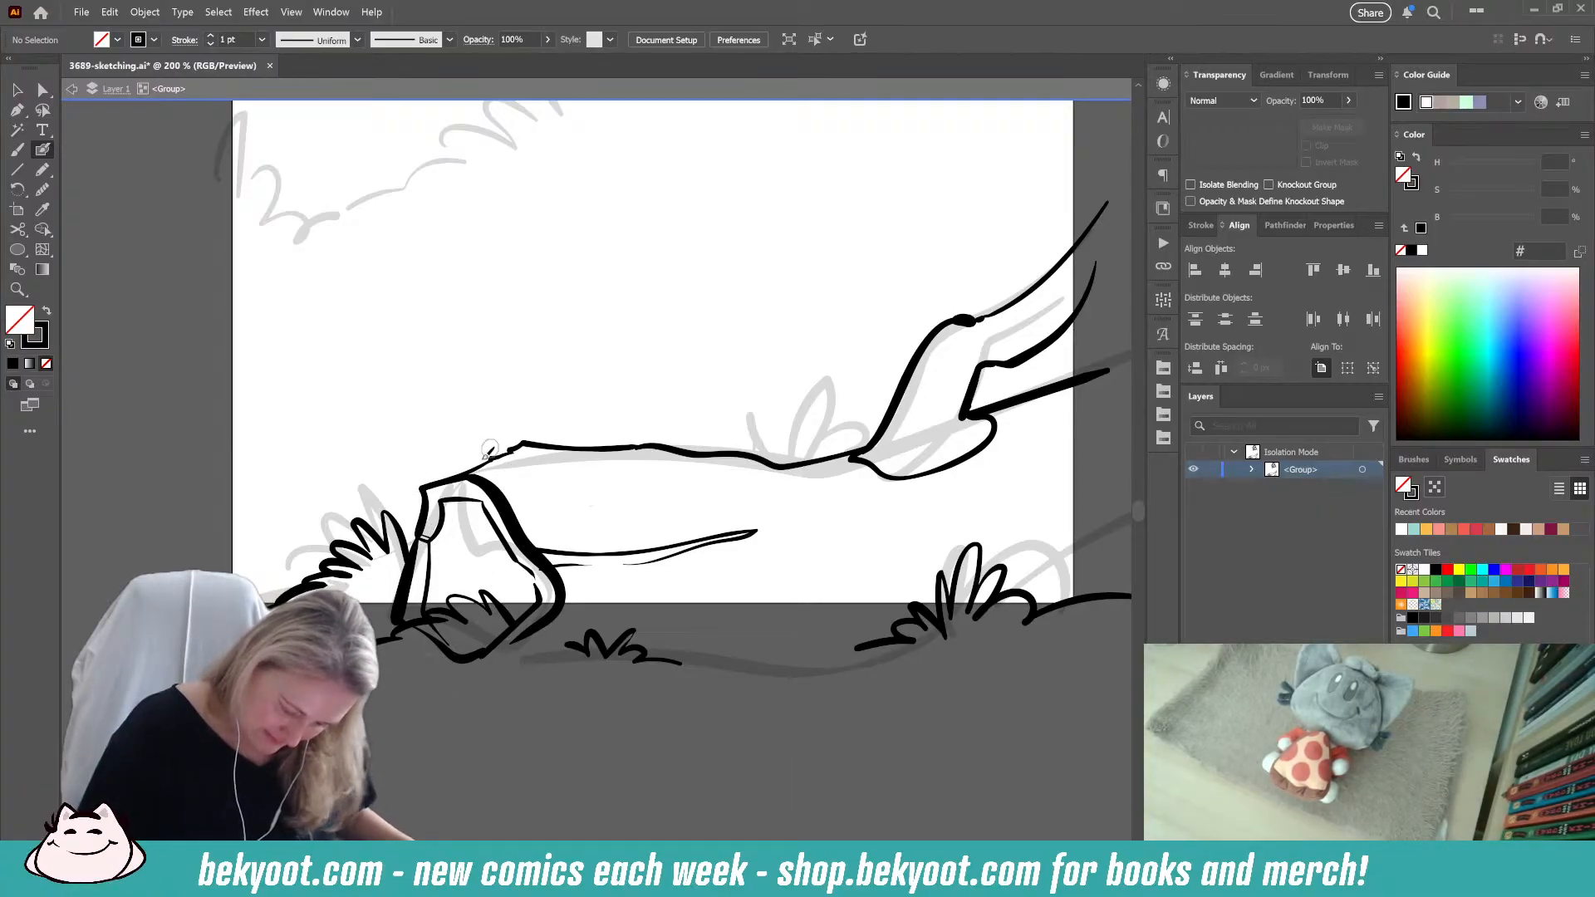
left_click_drag(487, 495, 506, 515)
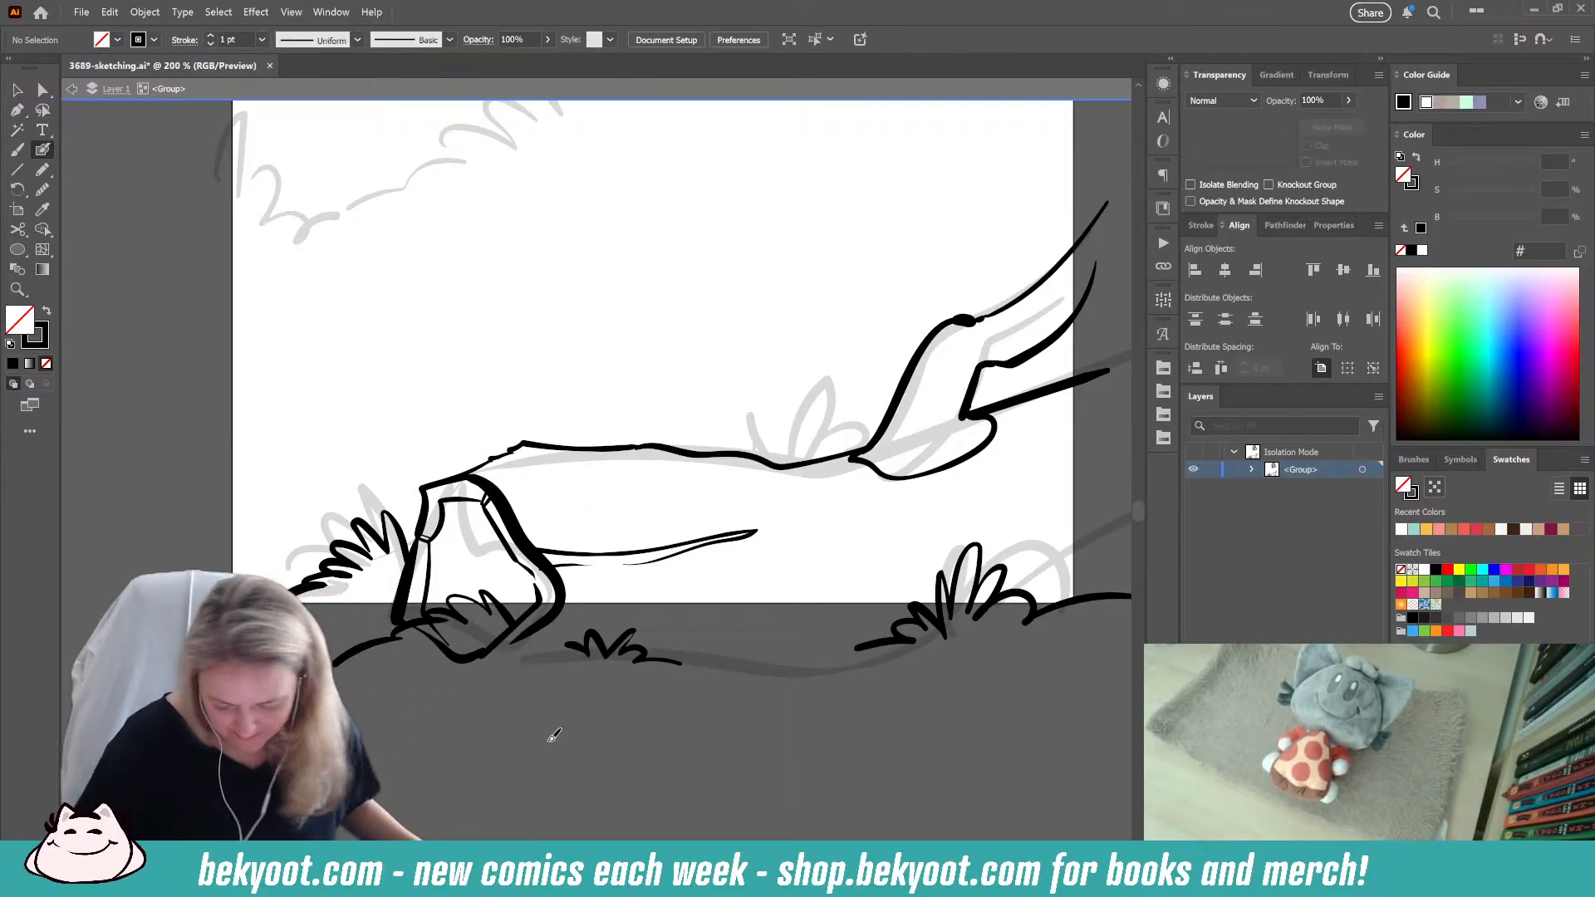
left_click_drag(568, 571, 575, 574)
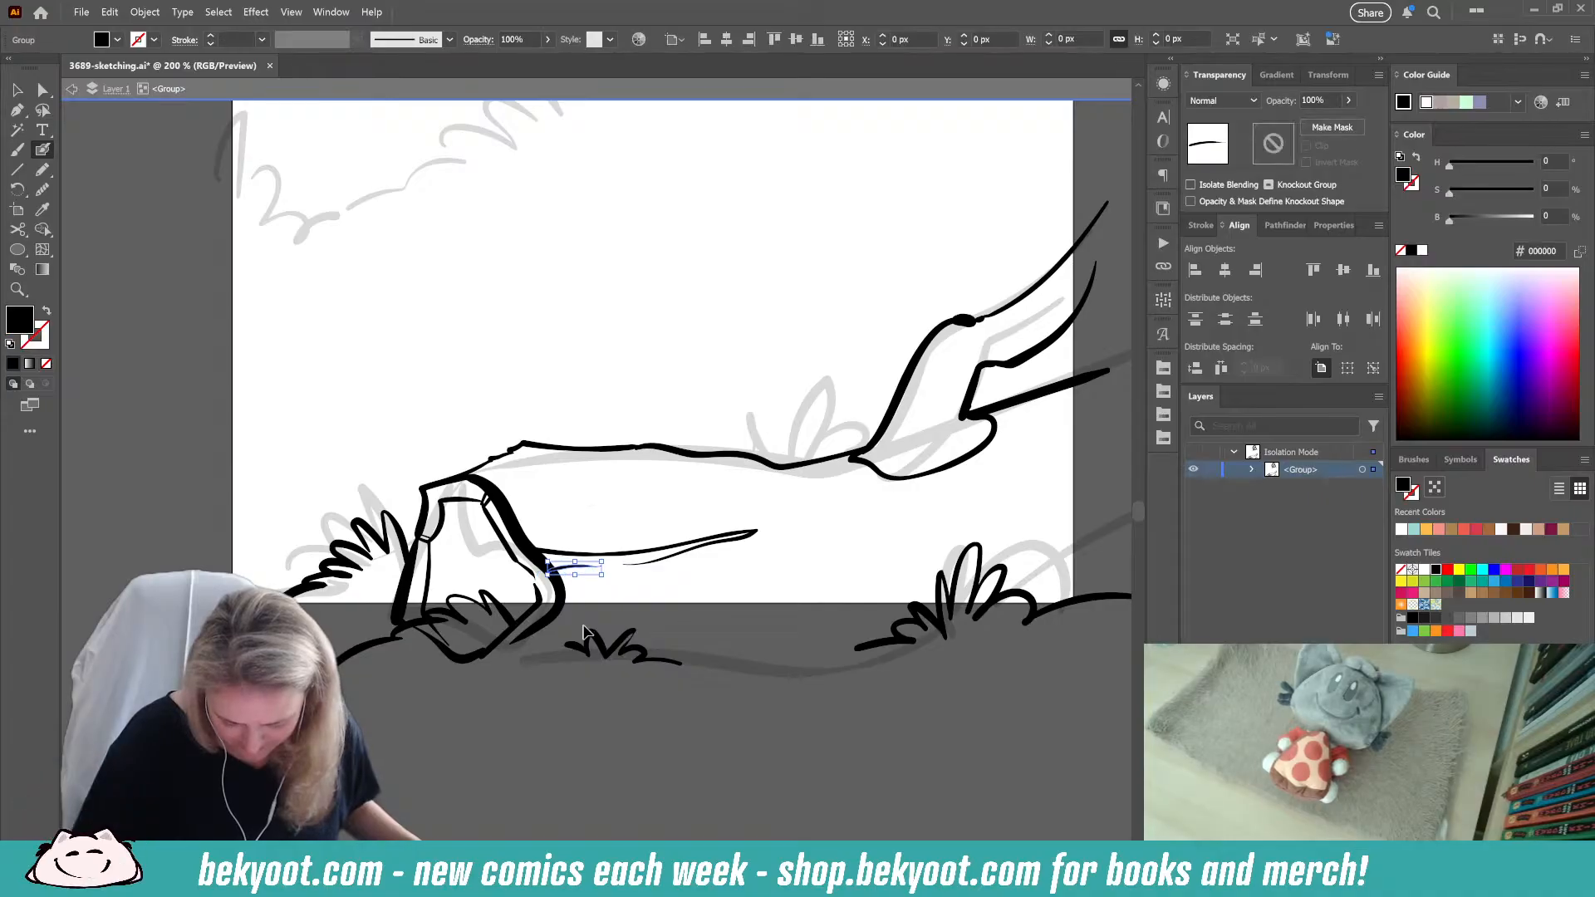
left_click(611, 714, "ctrl")
left_click_drag(568, 656, 547, 655)
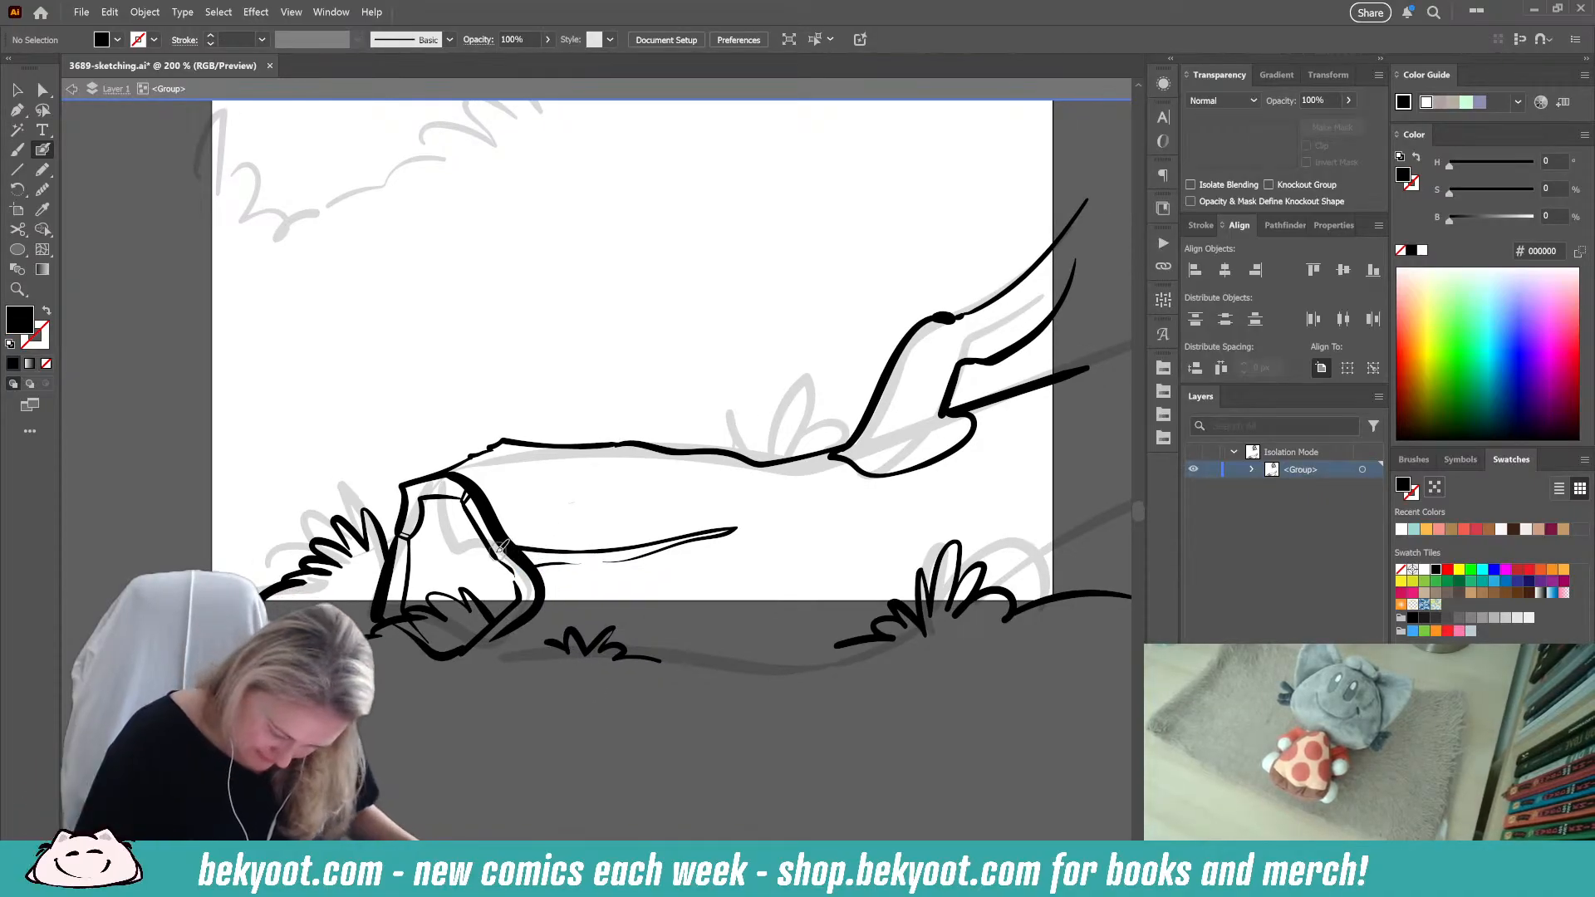
key("shift+x")
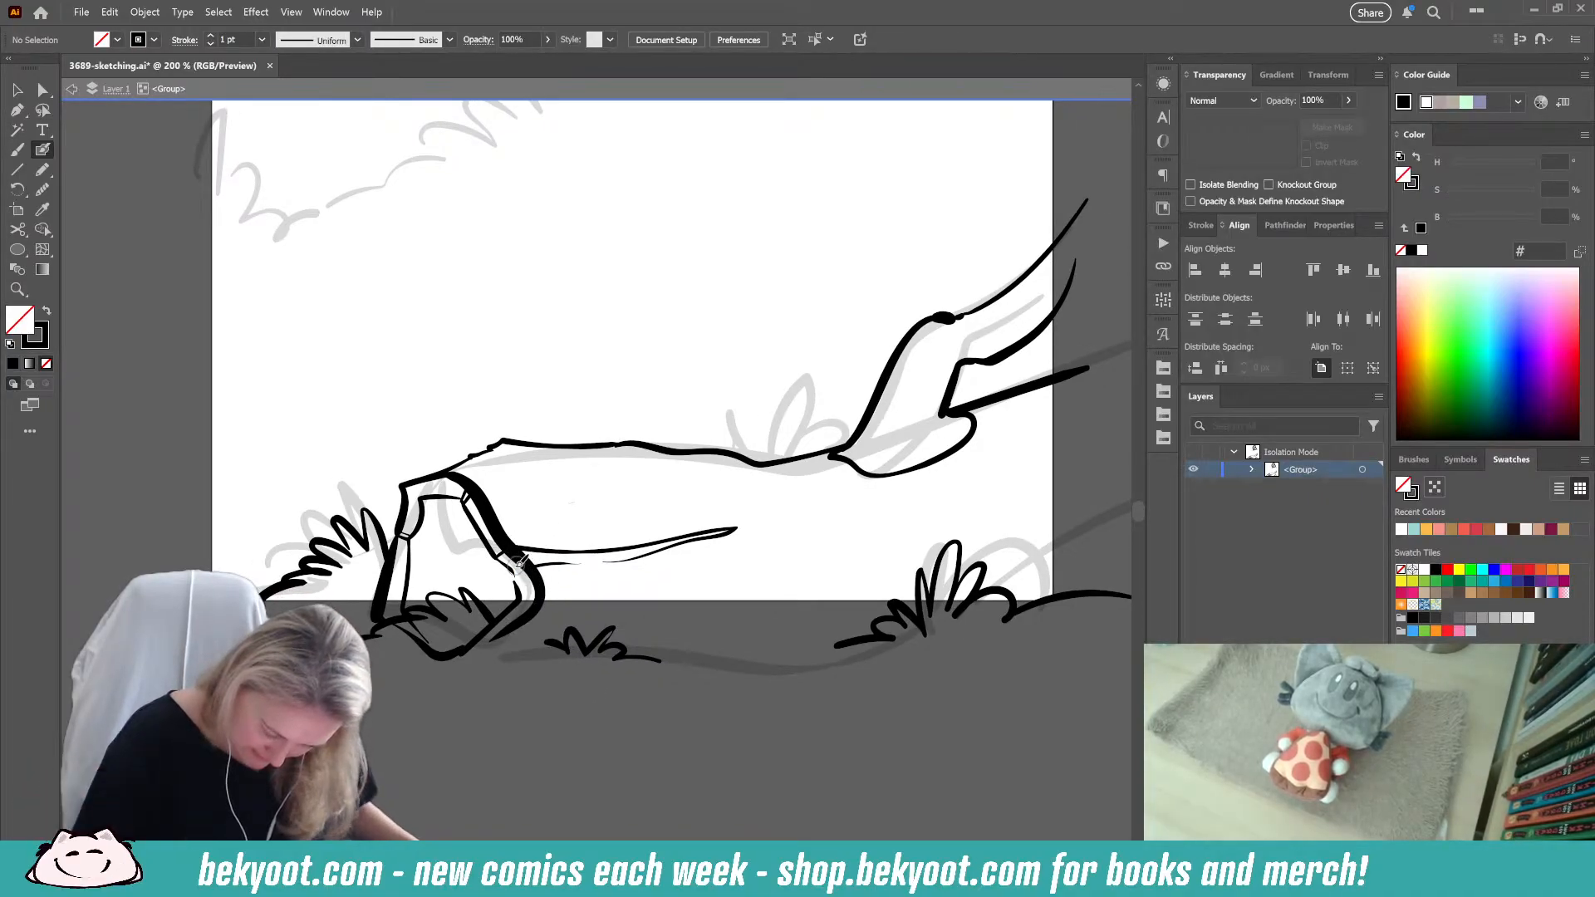
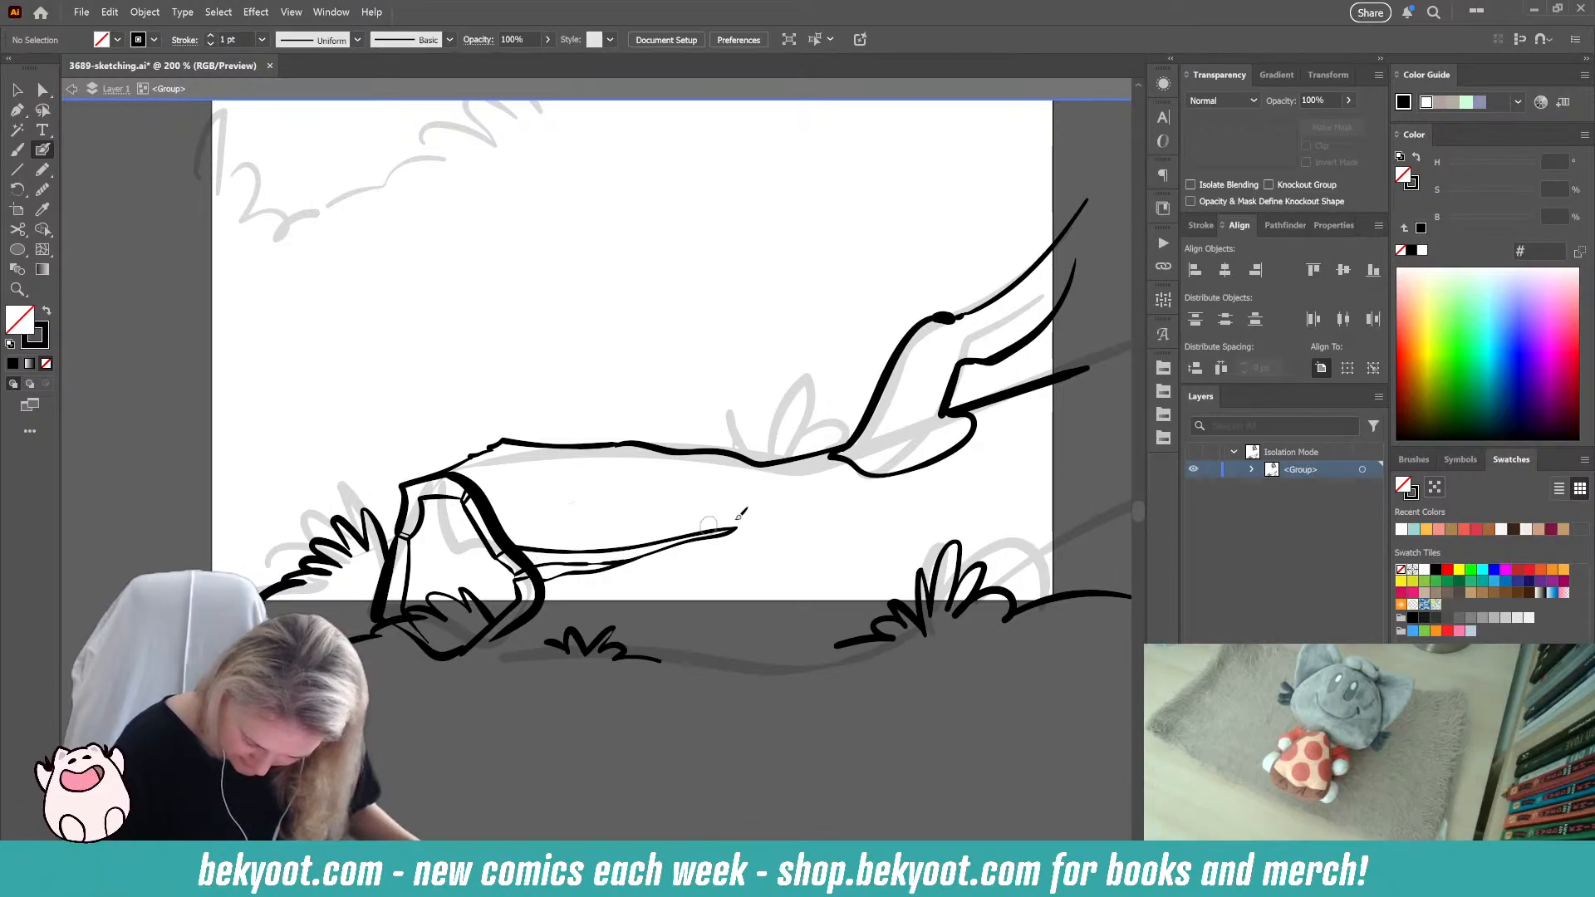
Step: Delete the thick outer outline on the rock's right side
left_click(523, 565, "ctrl")
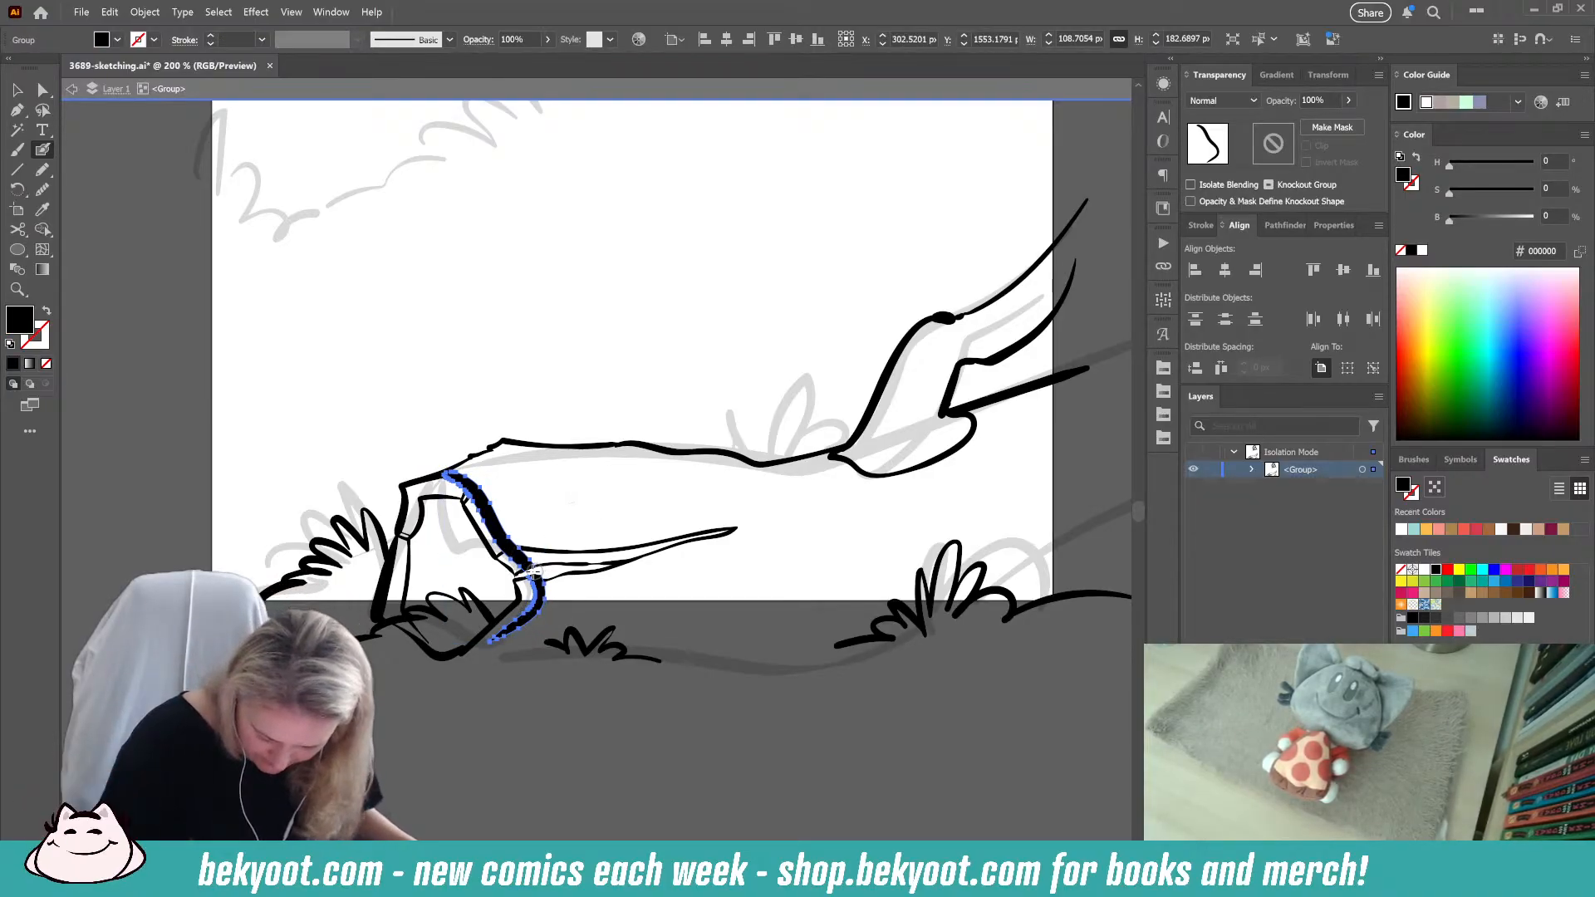
left_click_drag(550, 571, 554, 574)
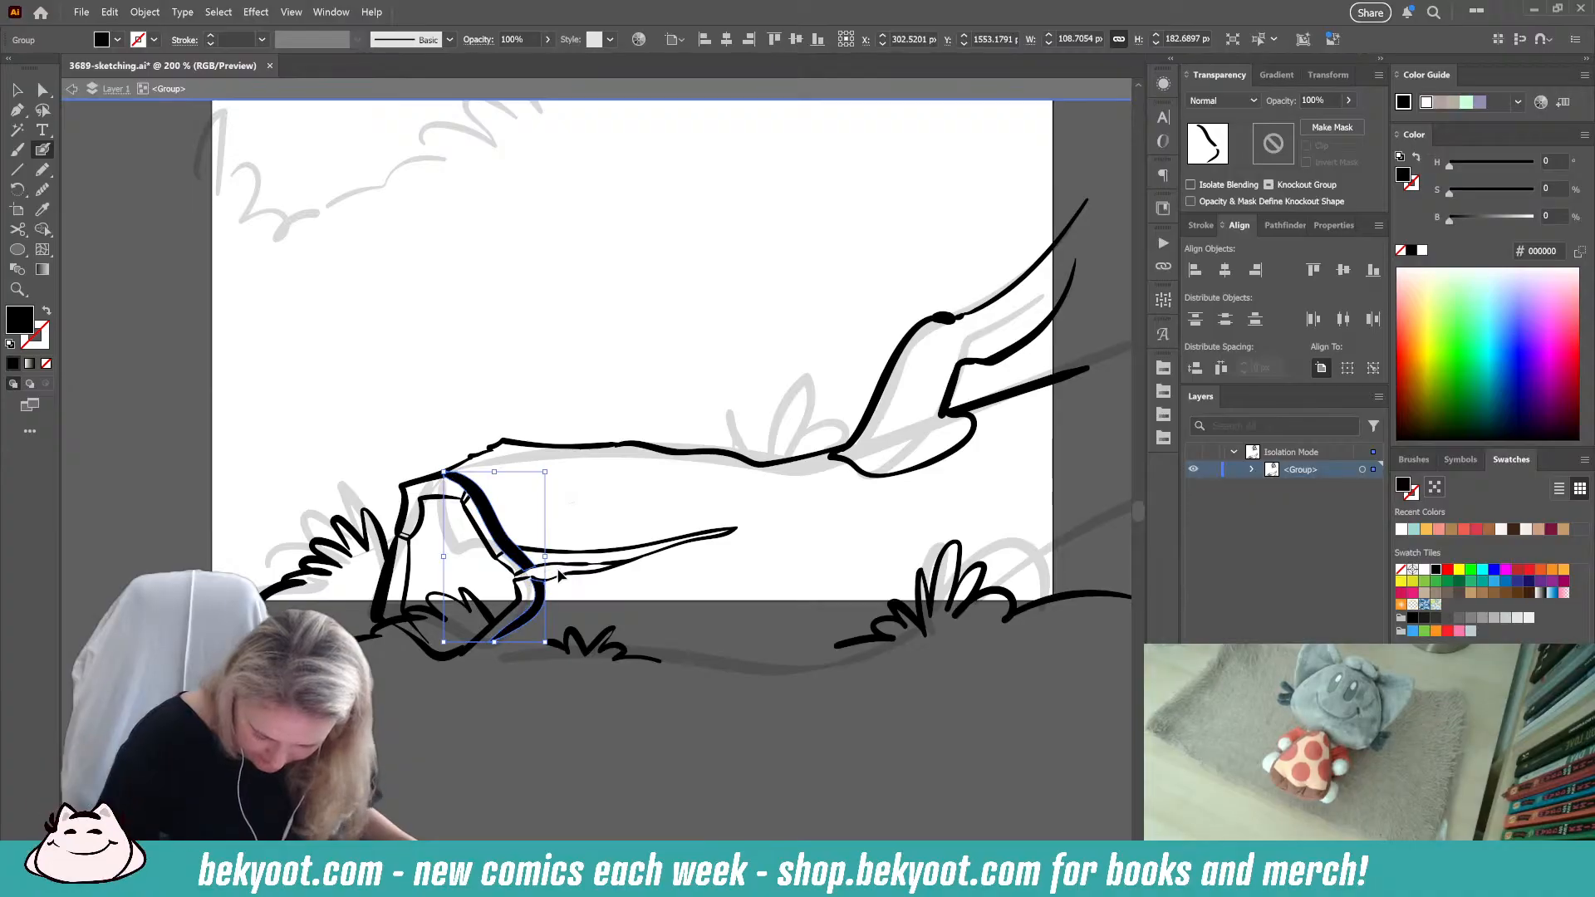
left_click(462, 736, "ctrl")
left_click(490, 519, "ctrl")
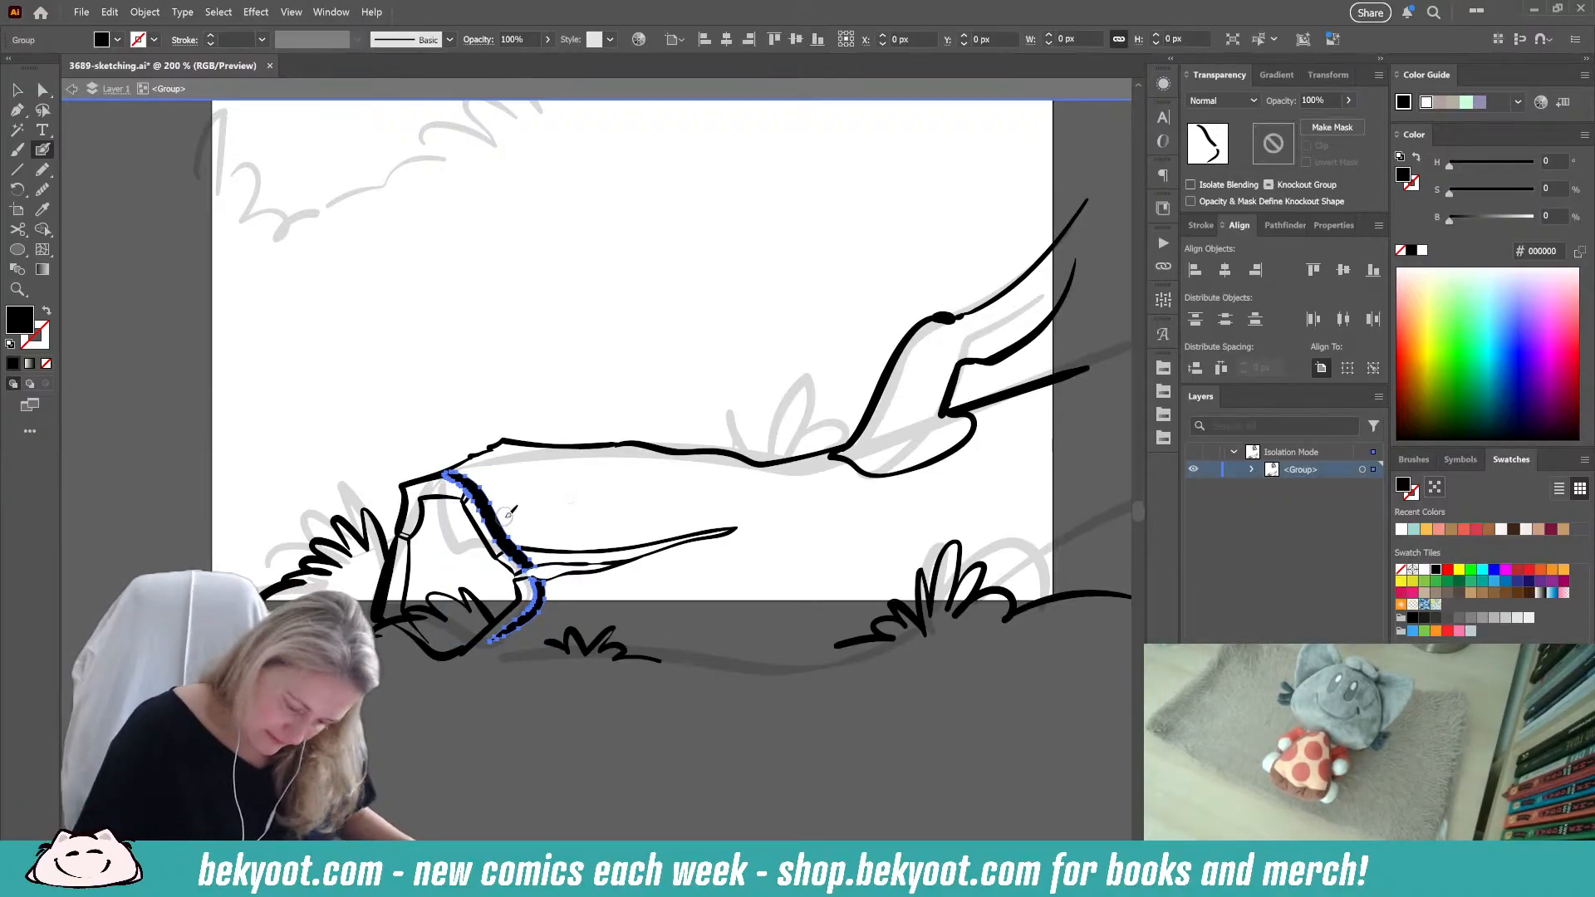
key("Delete")
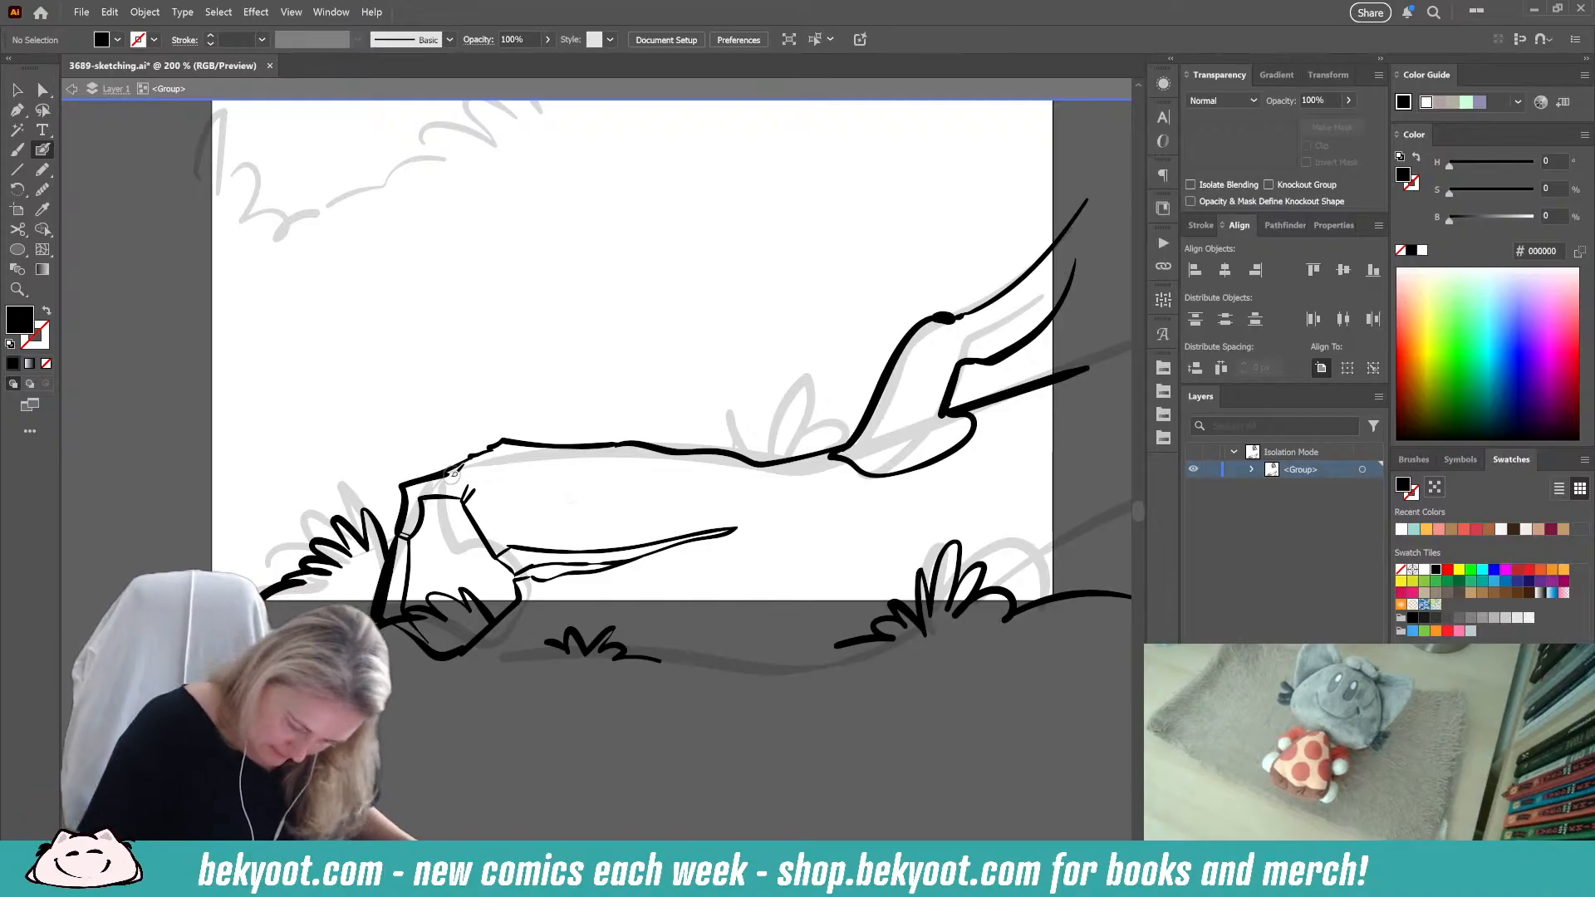
Step: Redraw the rock's upper right edge with a thinner stroke and remove the lower piece that crosses the crease lines
left_click_drag(453, 475, 532, 564)
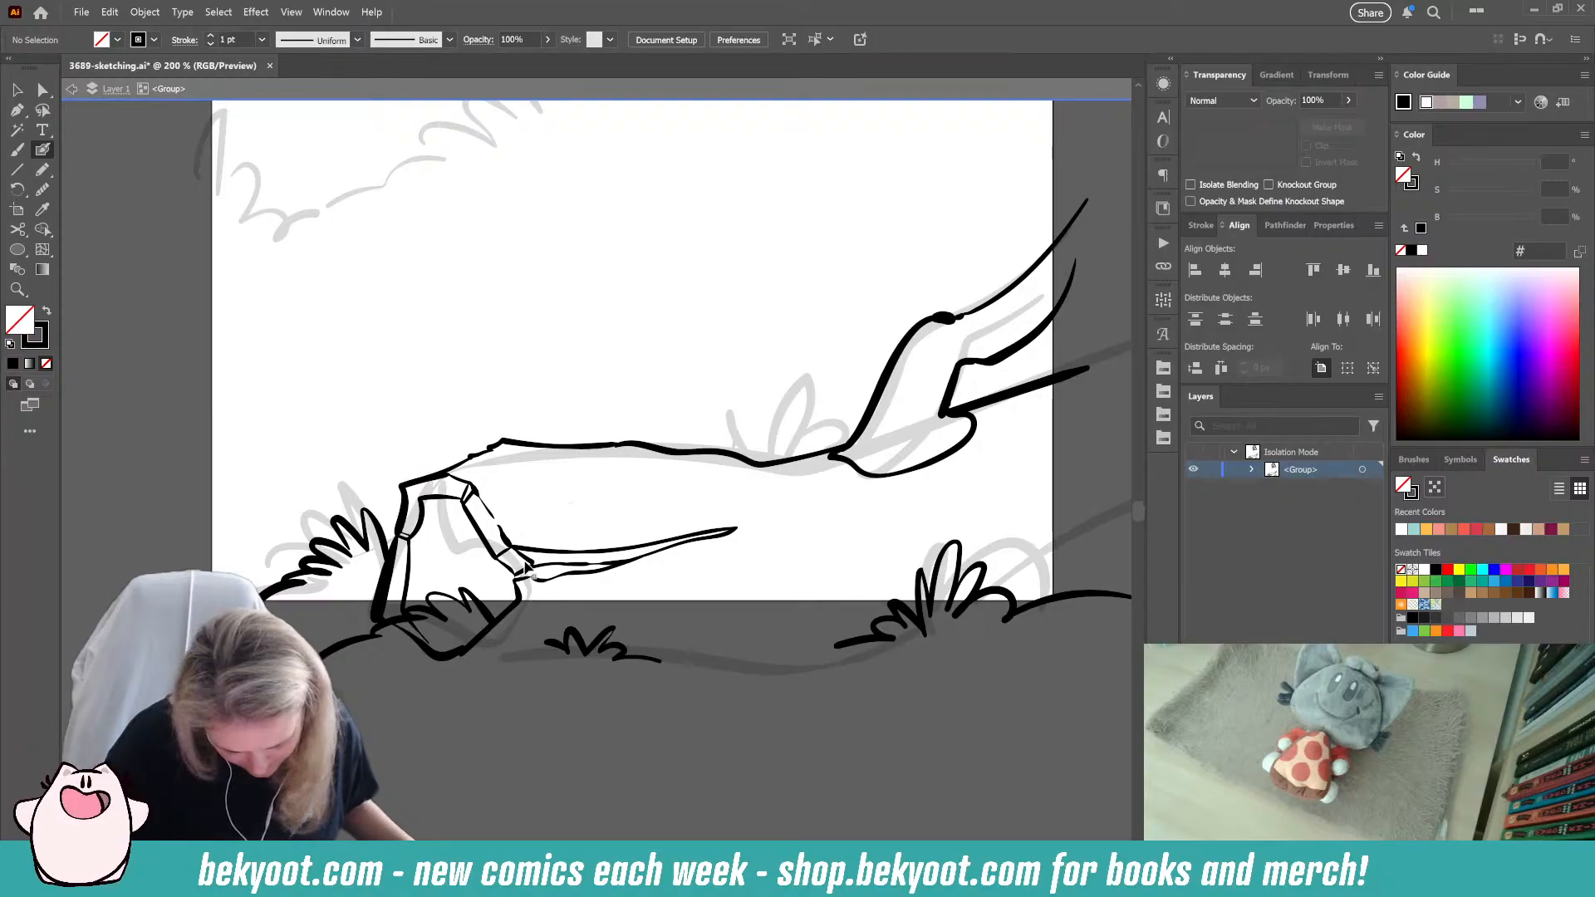
left_click(526, 560, "ctrl")
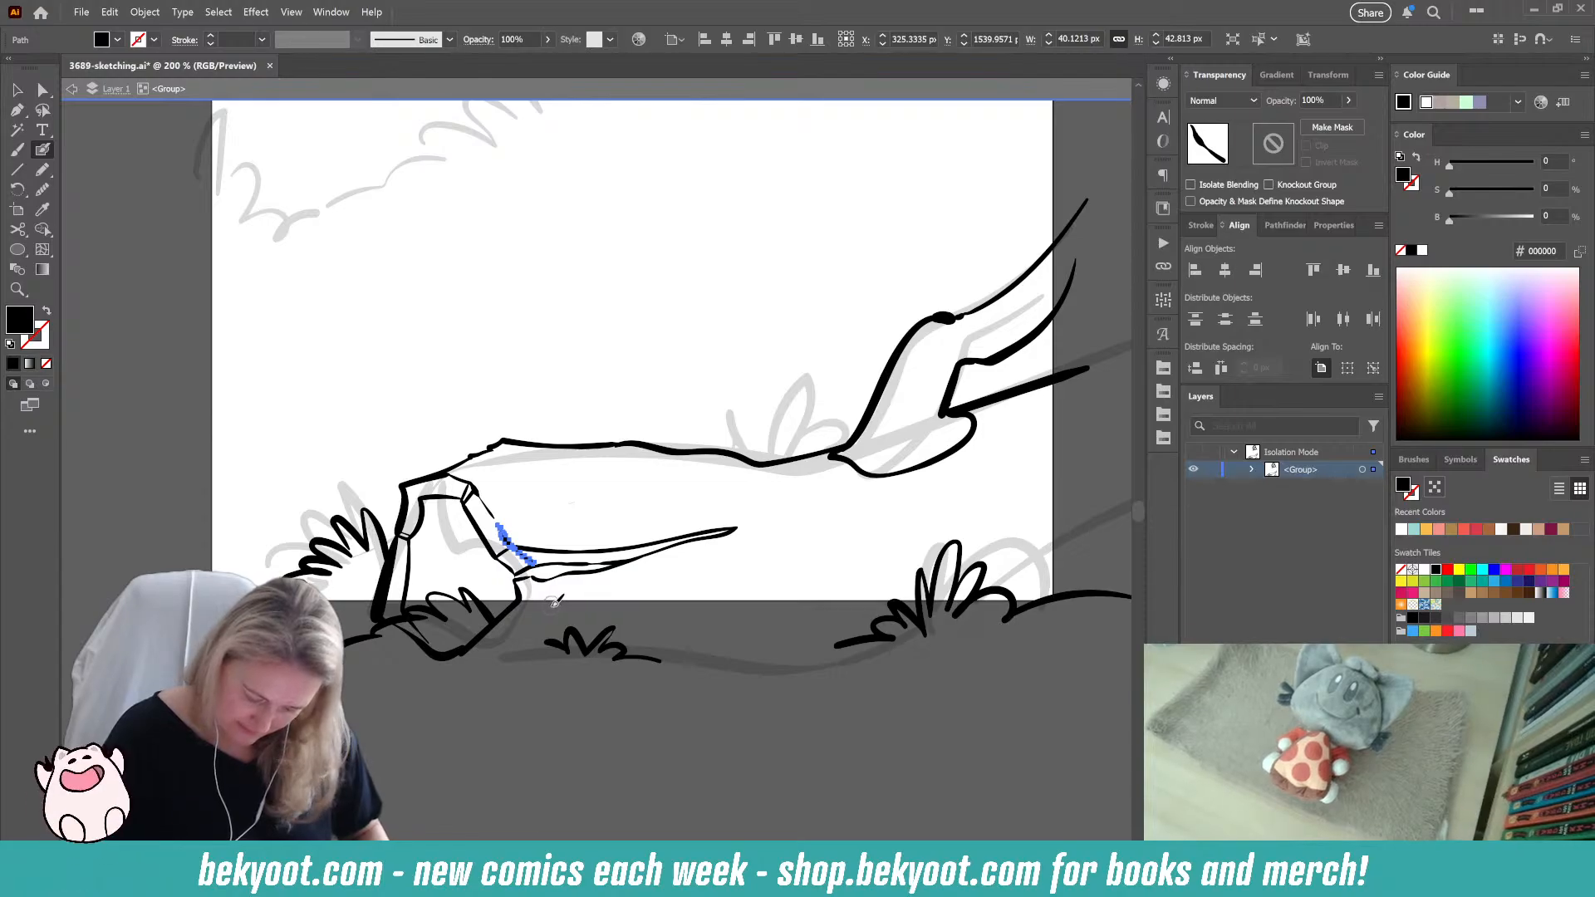
key("ctrl+shift+a")
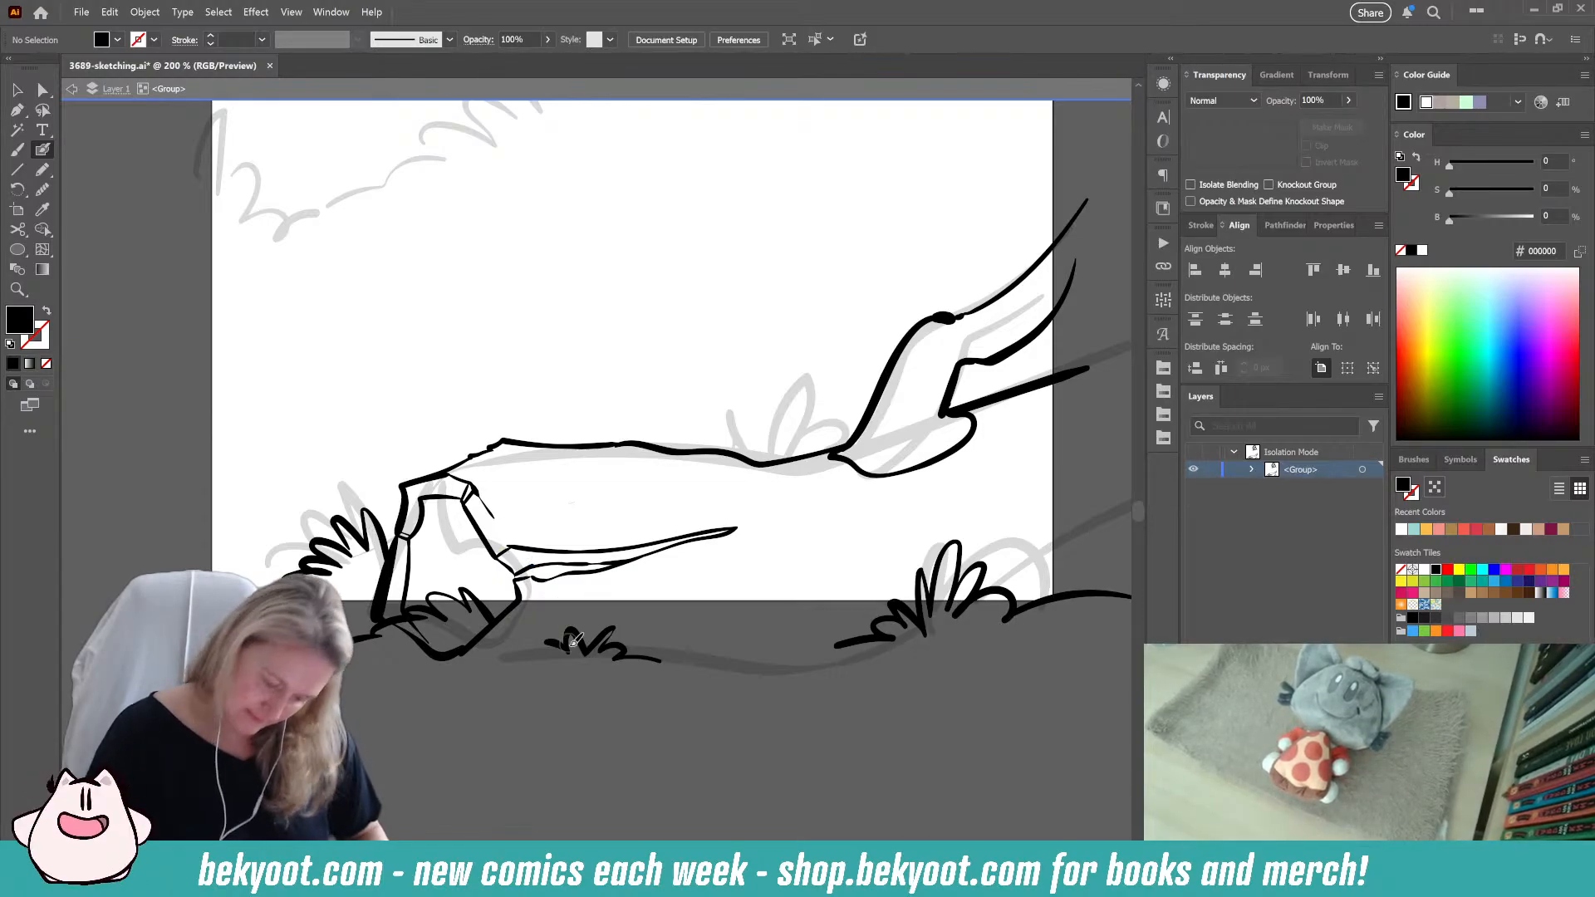
Step: Smooth the rock's left outer outline slightly
left_click(384, 605, "ctrl")
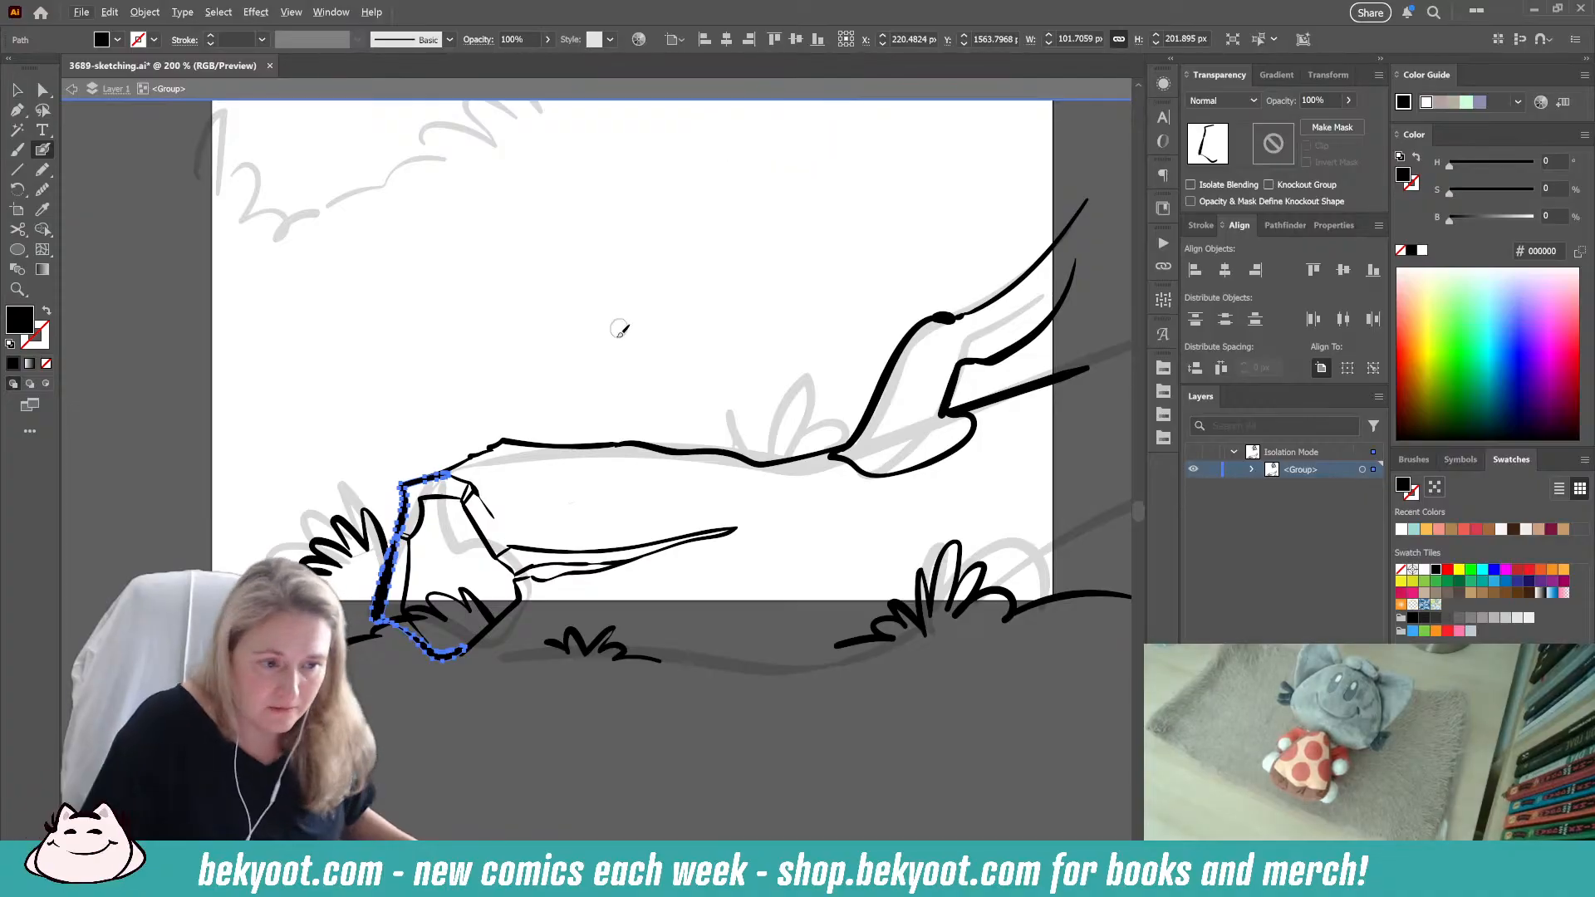
key("ctrl+alt+s")
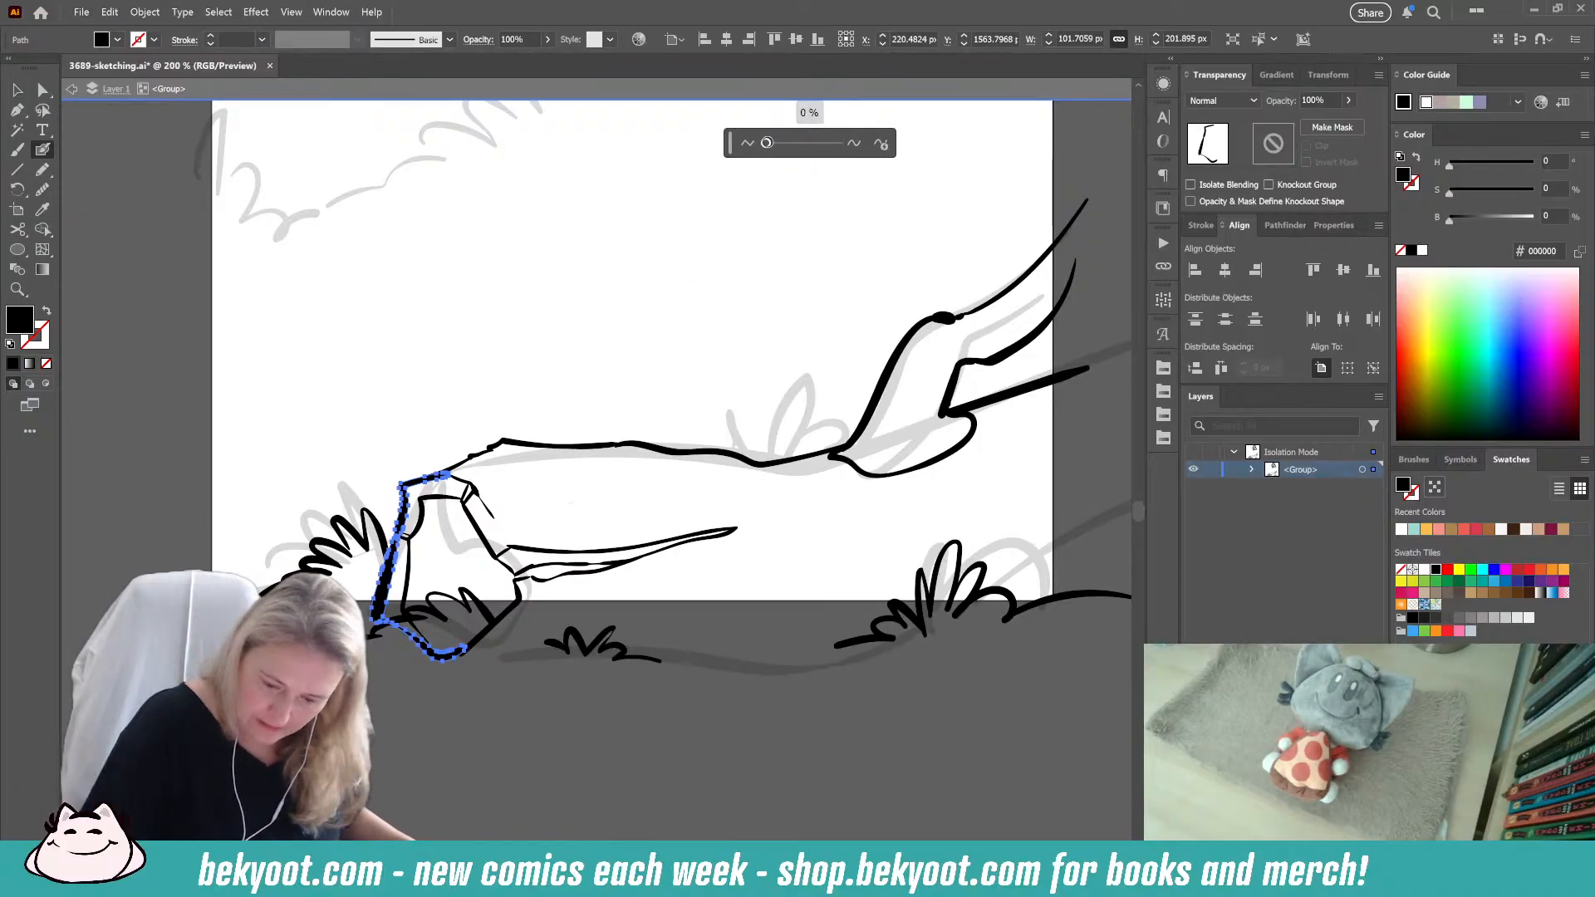
left_click_drag(765, 144, 771, 148)
left_click(402, 749, "ctrl")
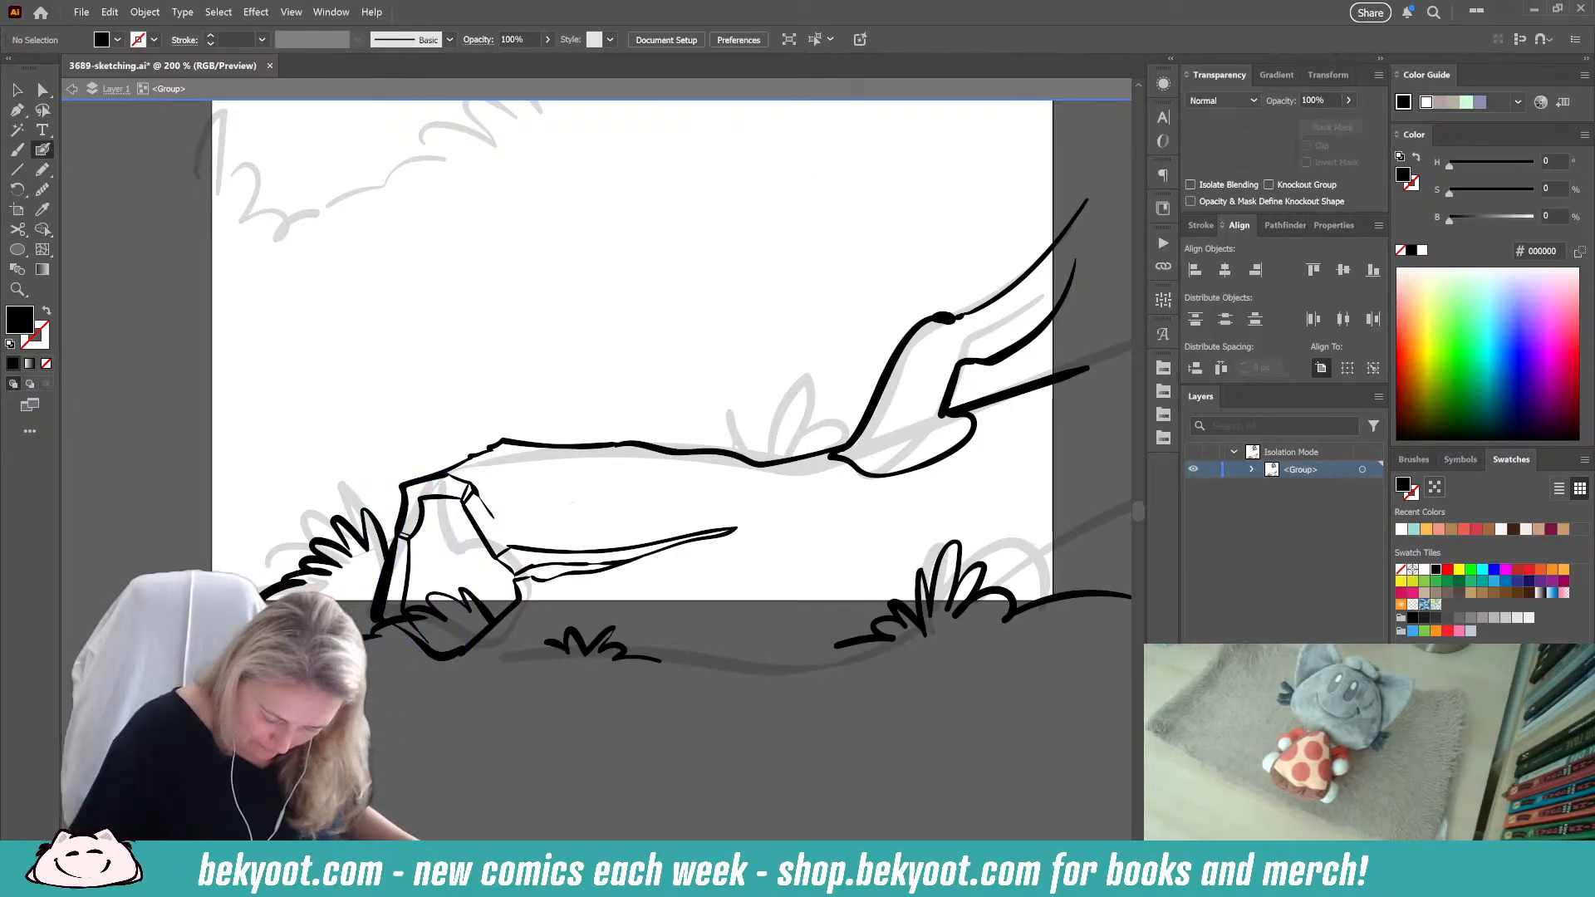
Step: Erase the rock's bottom outline below the grass blades and remove the stray remnant
left_click(424, 645, "ctrl")
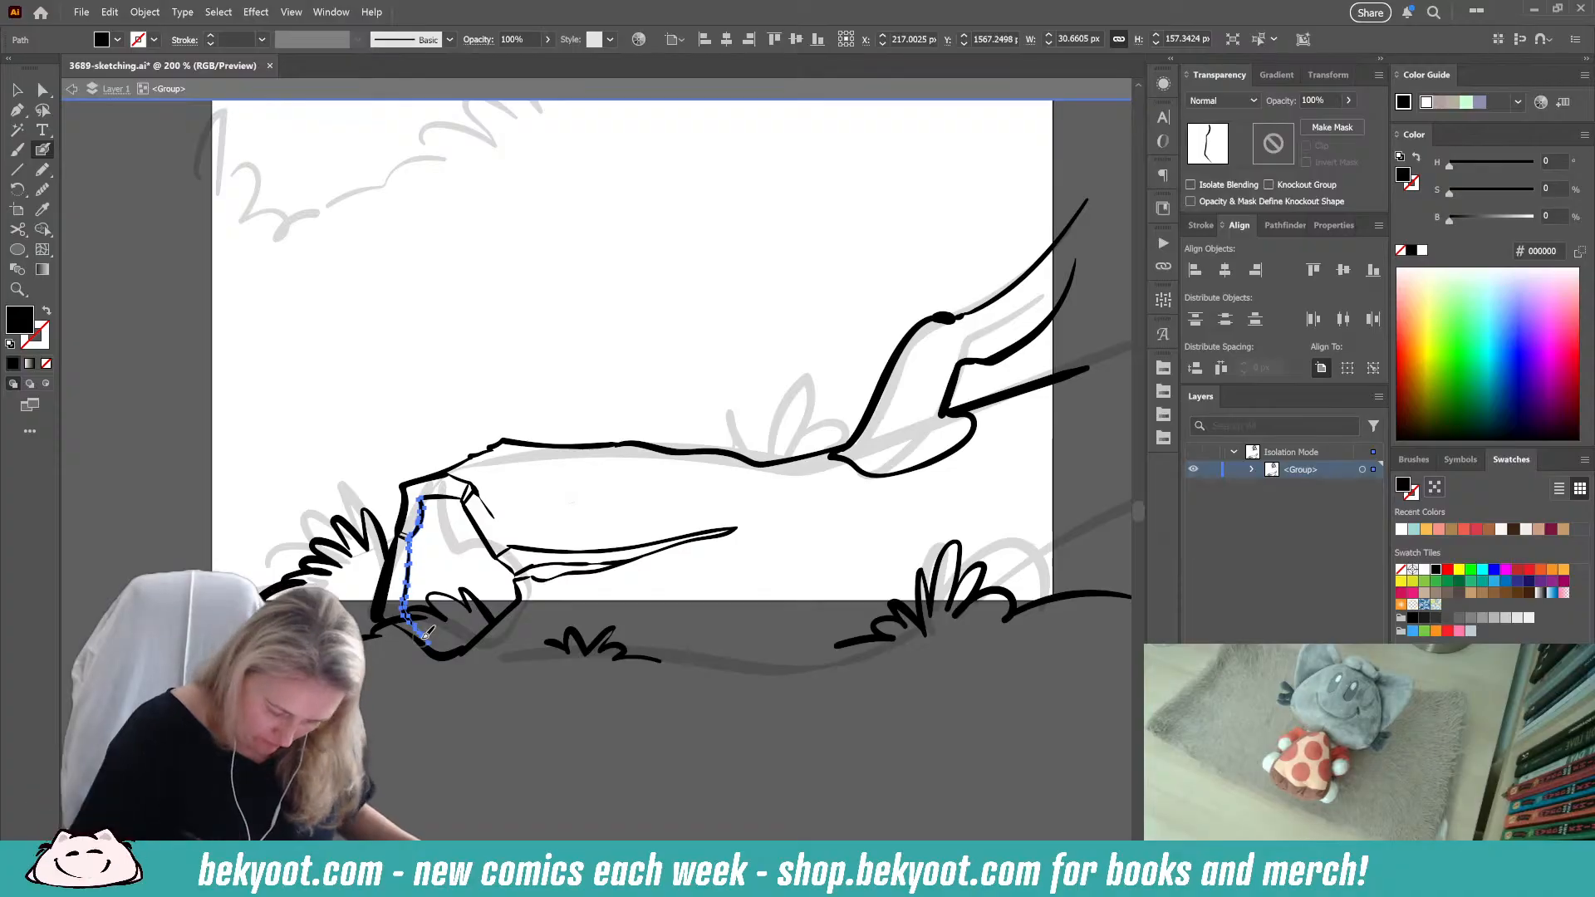
left_click(452, 665, "ctrl")
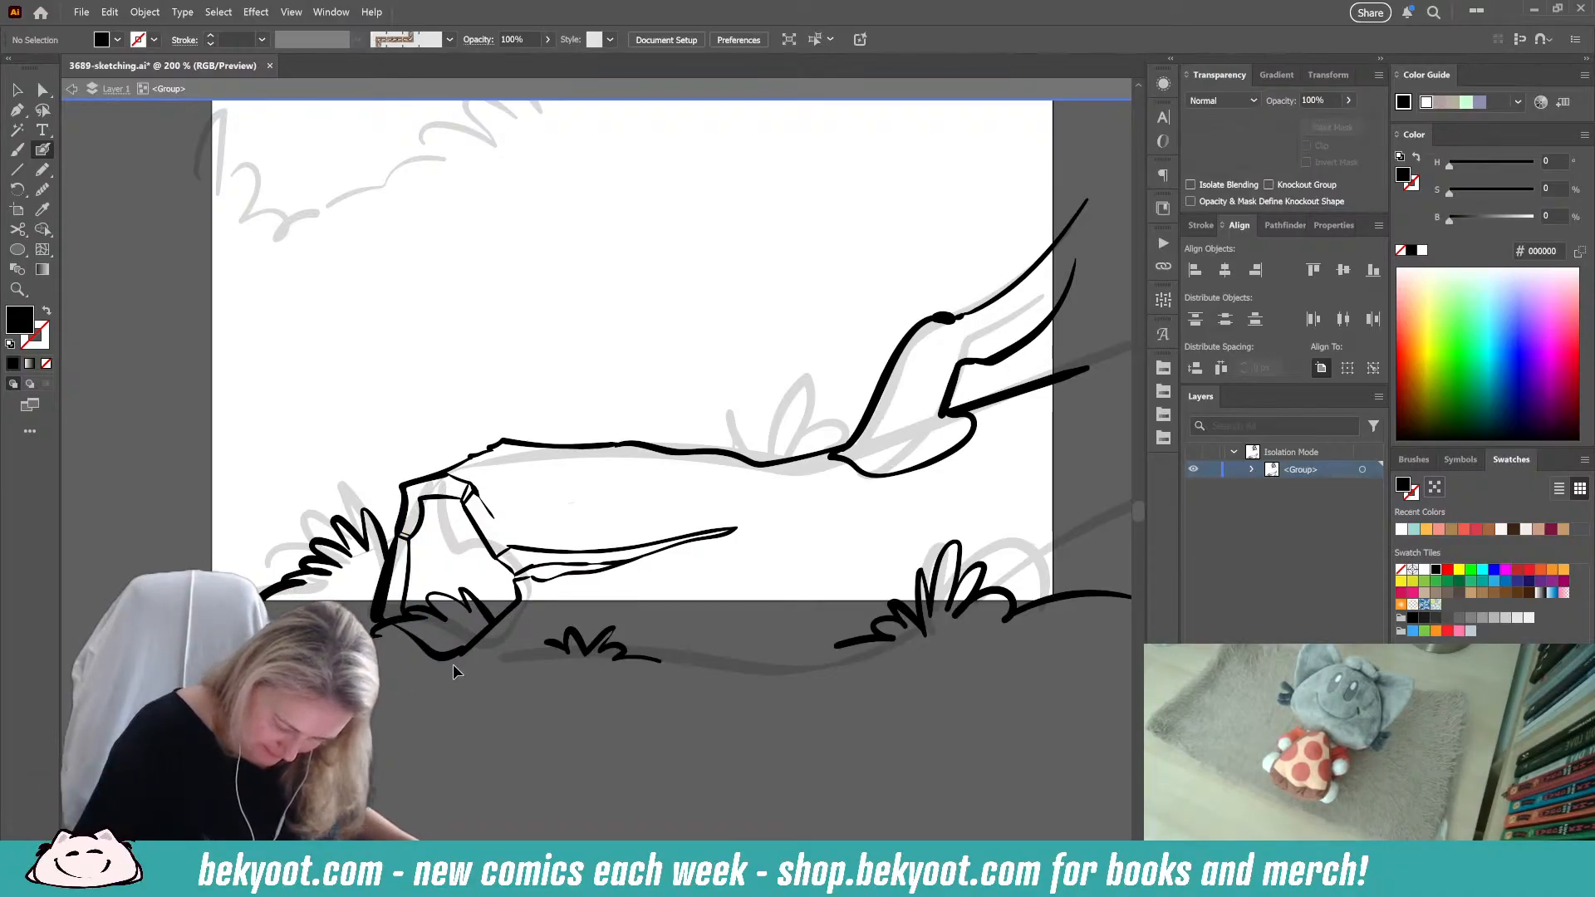
left_click(451, 661, "ctrl")
mouse_move(472, 641)
left_mouse_down()
mouse_move(425, 652)
mouse_move(384, 636)
left_mouse_up()
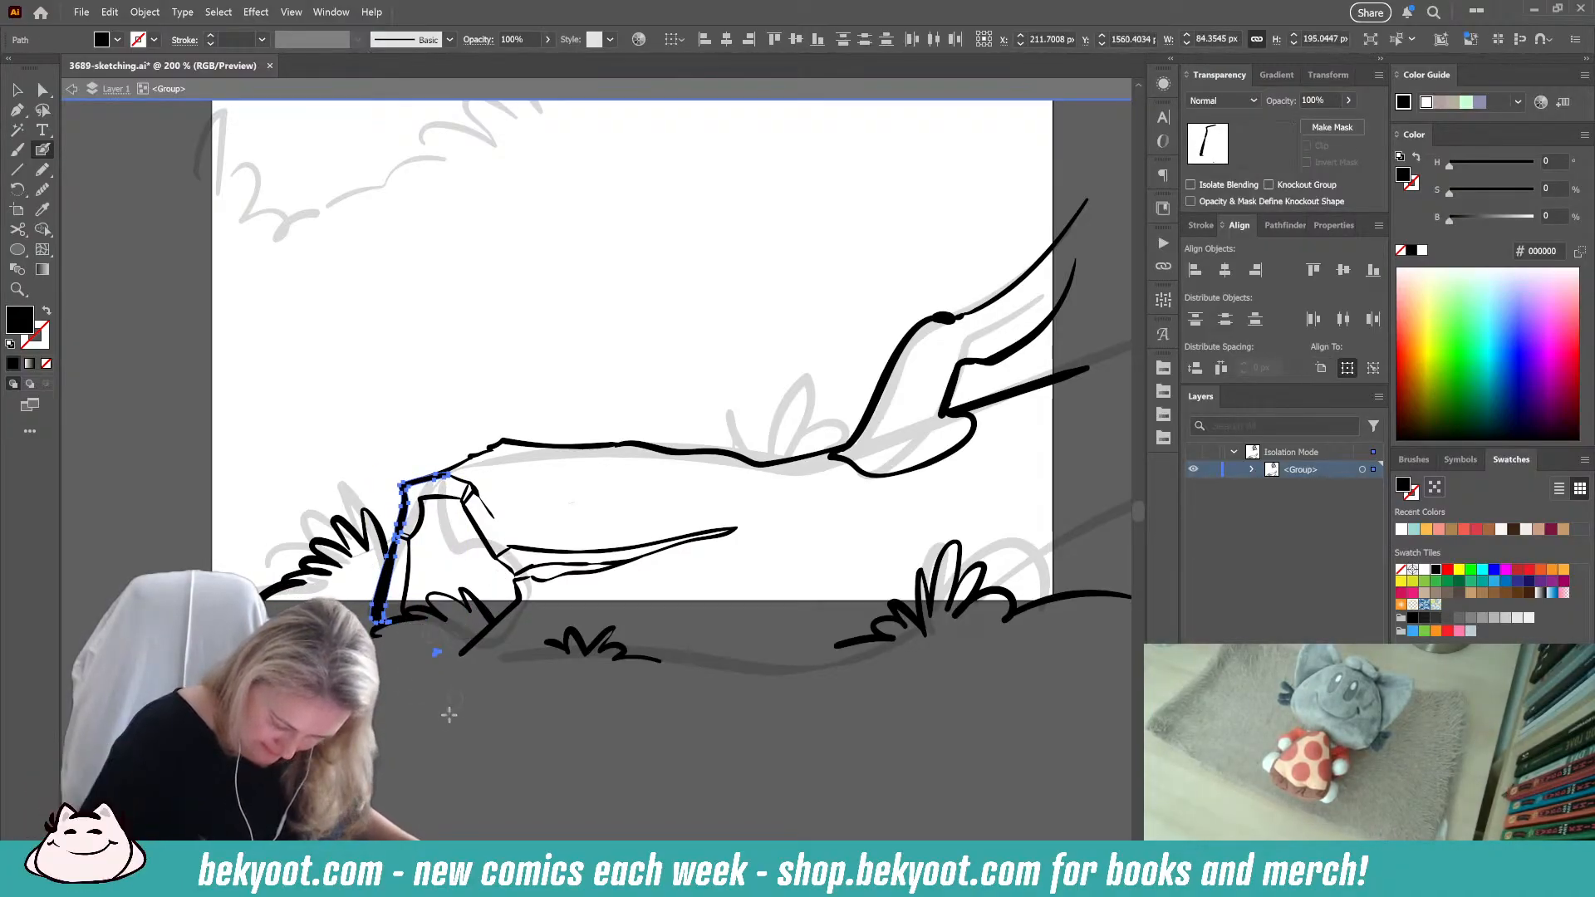
left_click(438, 652, "ctrl")
Step: Draw grass at the rock's lower right corner and trim the rock's lower right edge where it extends below the blades
left_click(490, 625, "ctrl")
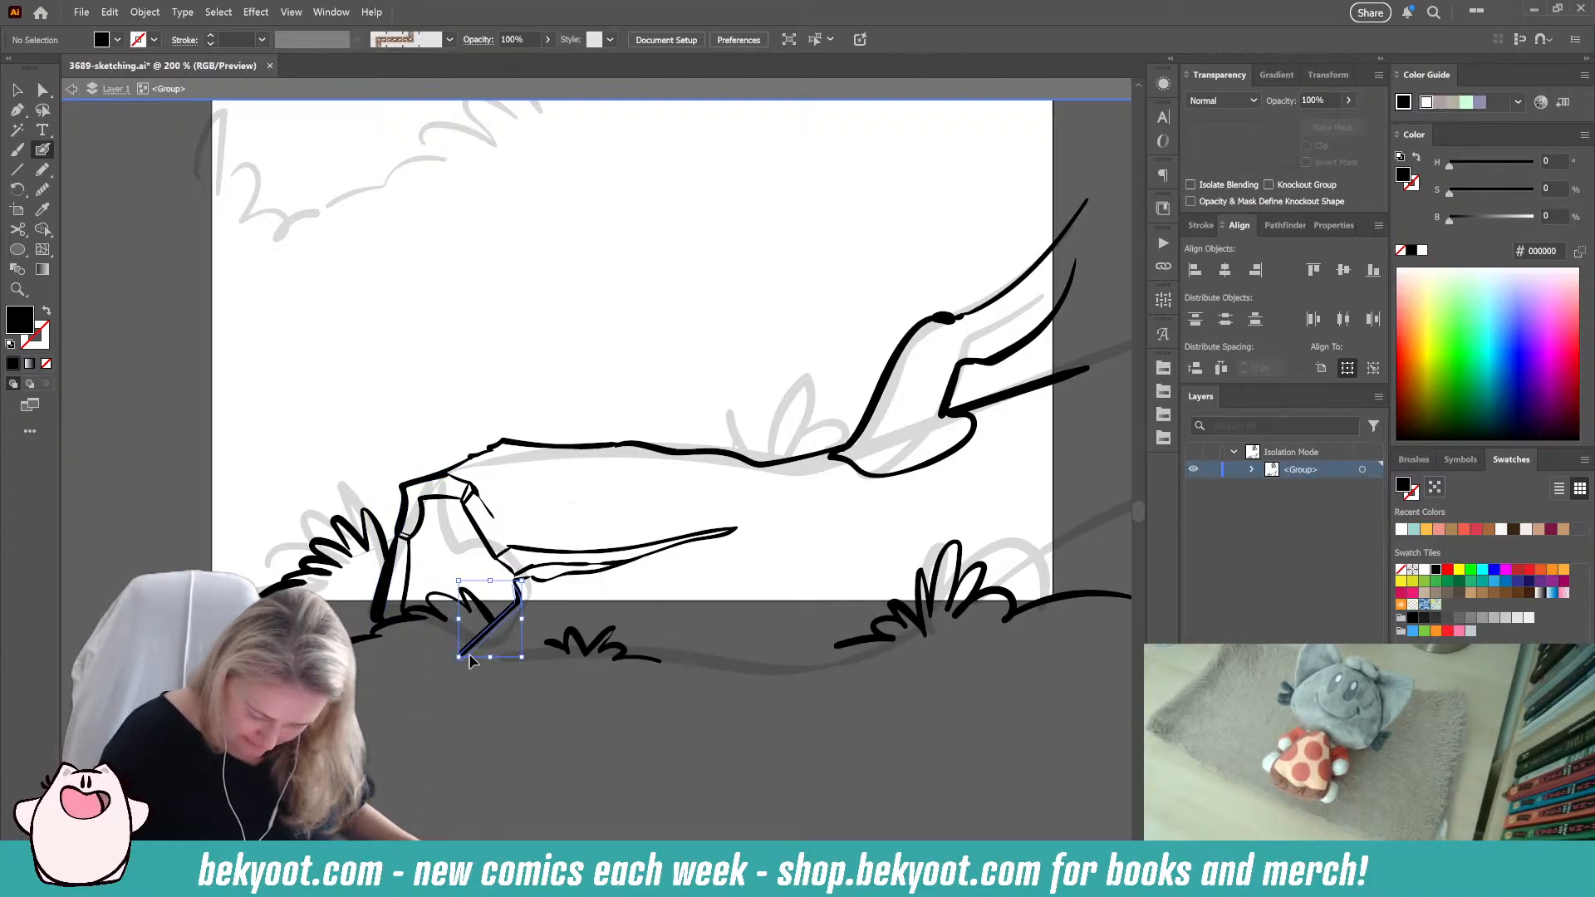
key("Up")
key("Up")
key("Up")
key("Up")
key("Up")
left_click(545, 699, "ctrl")
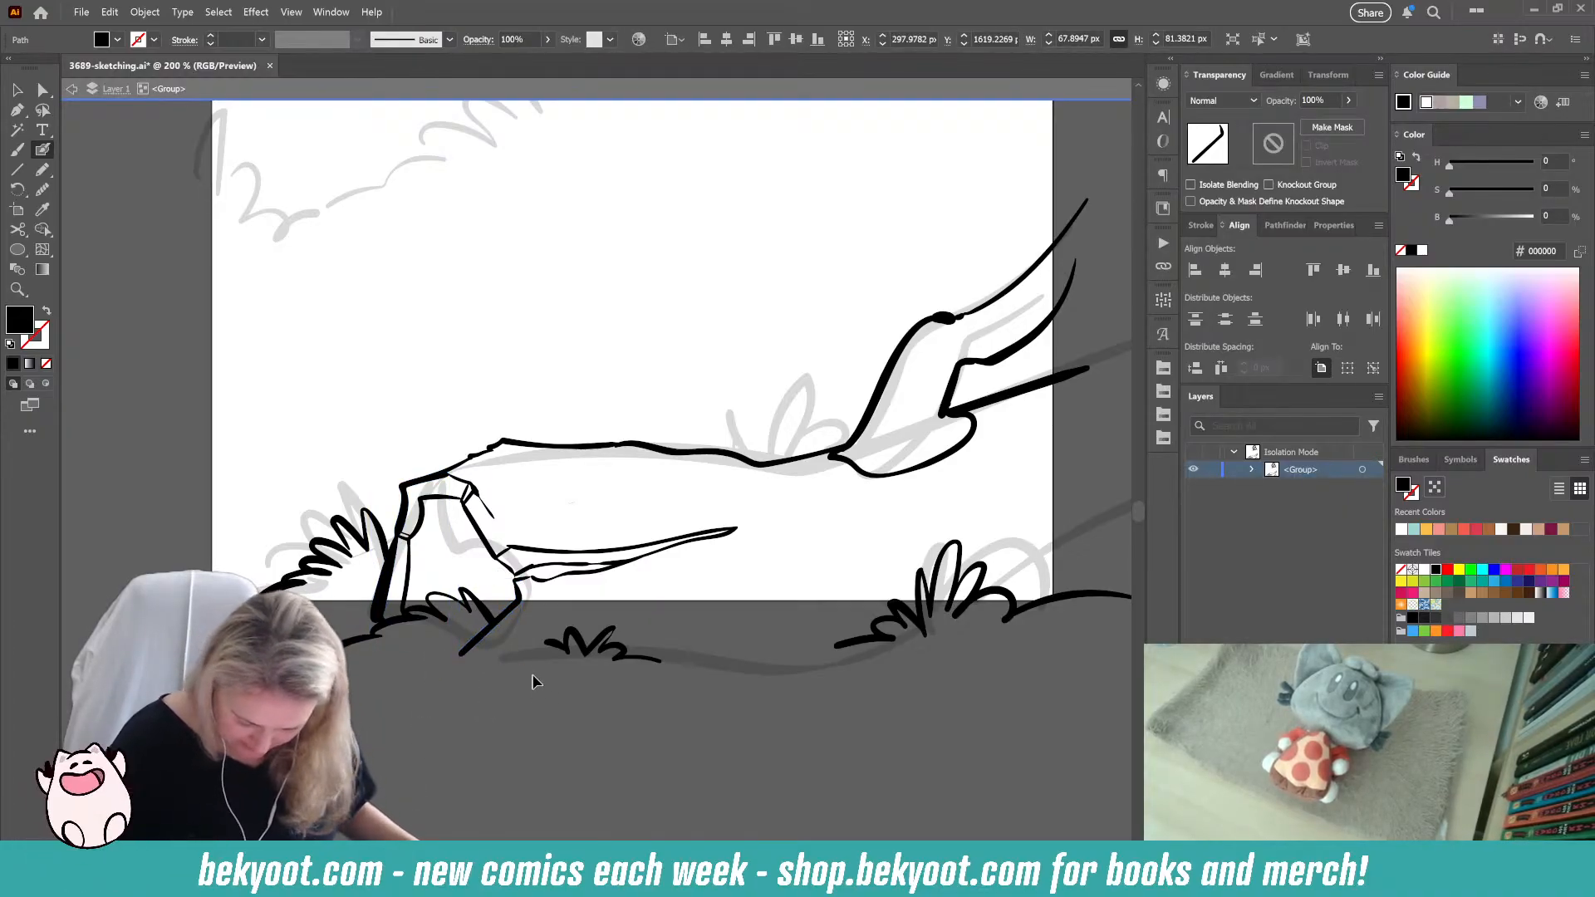
left_click_drag(543, 644, 505, 635)
left_click(467, 641, "ctrl")
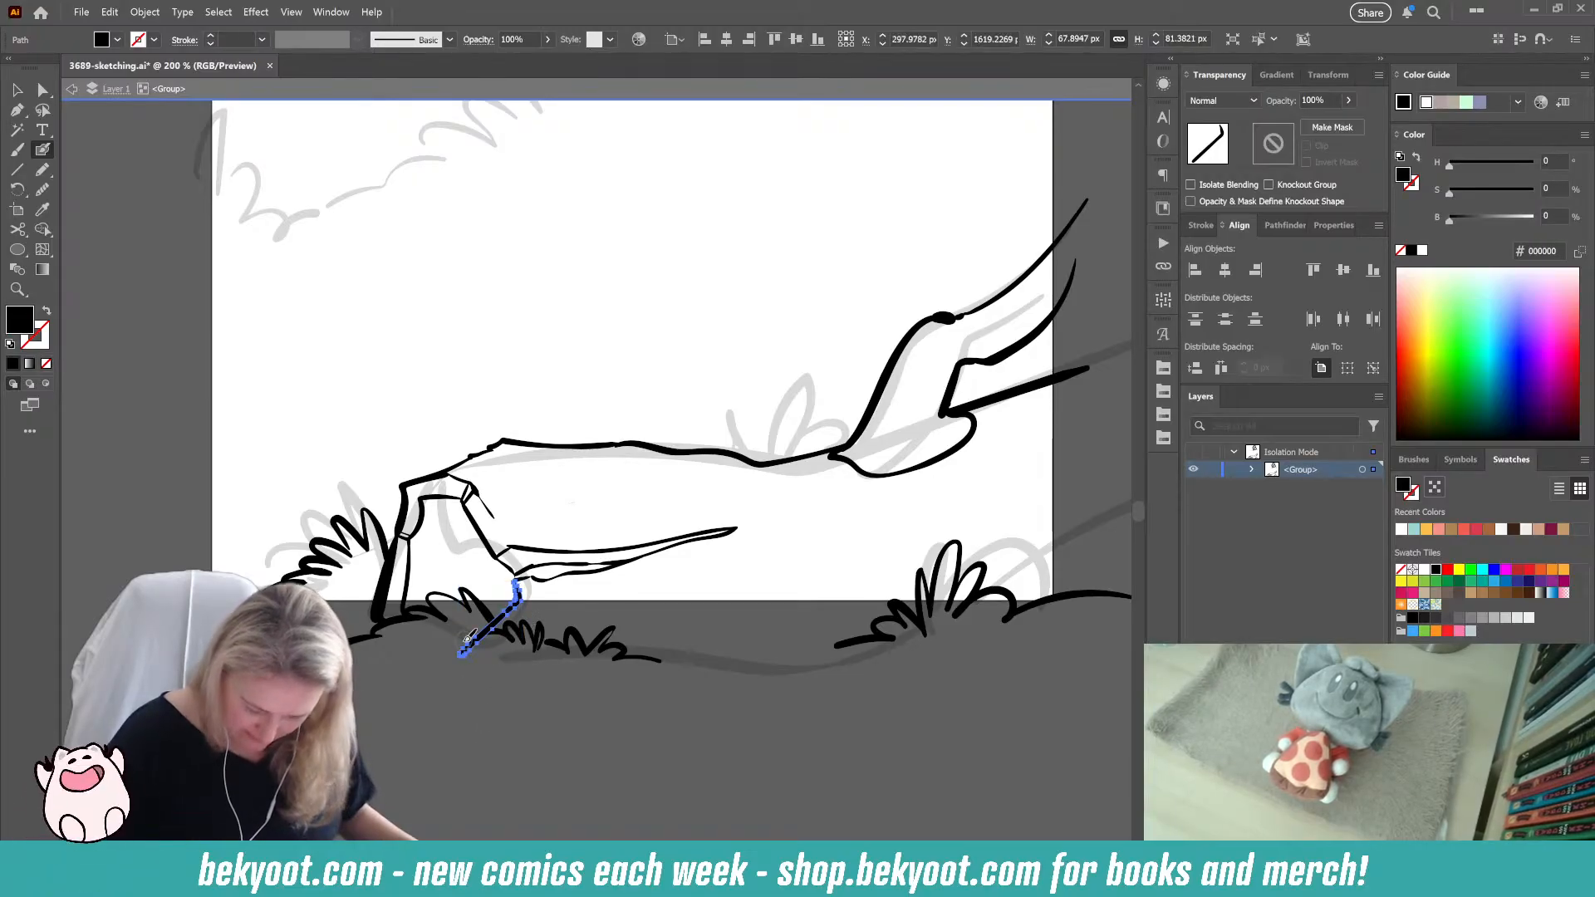
left_click_drag(469, 658, 497, 641)
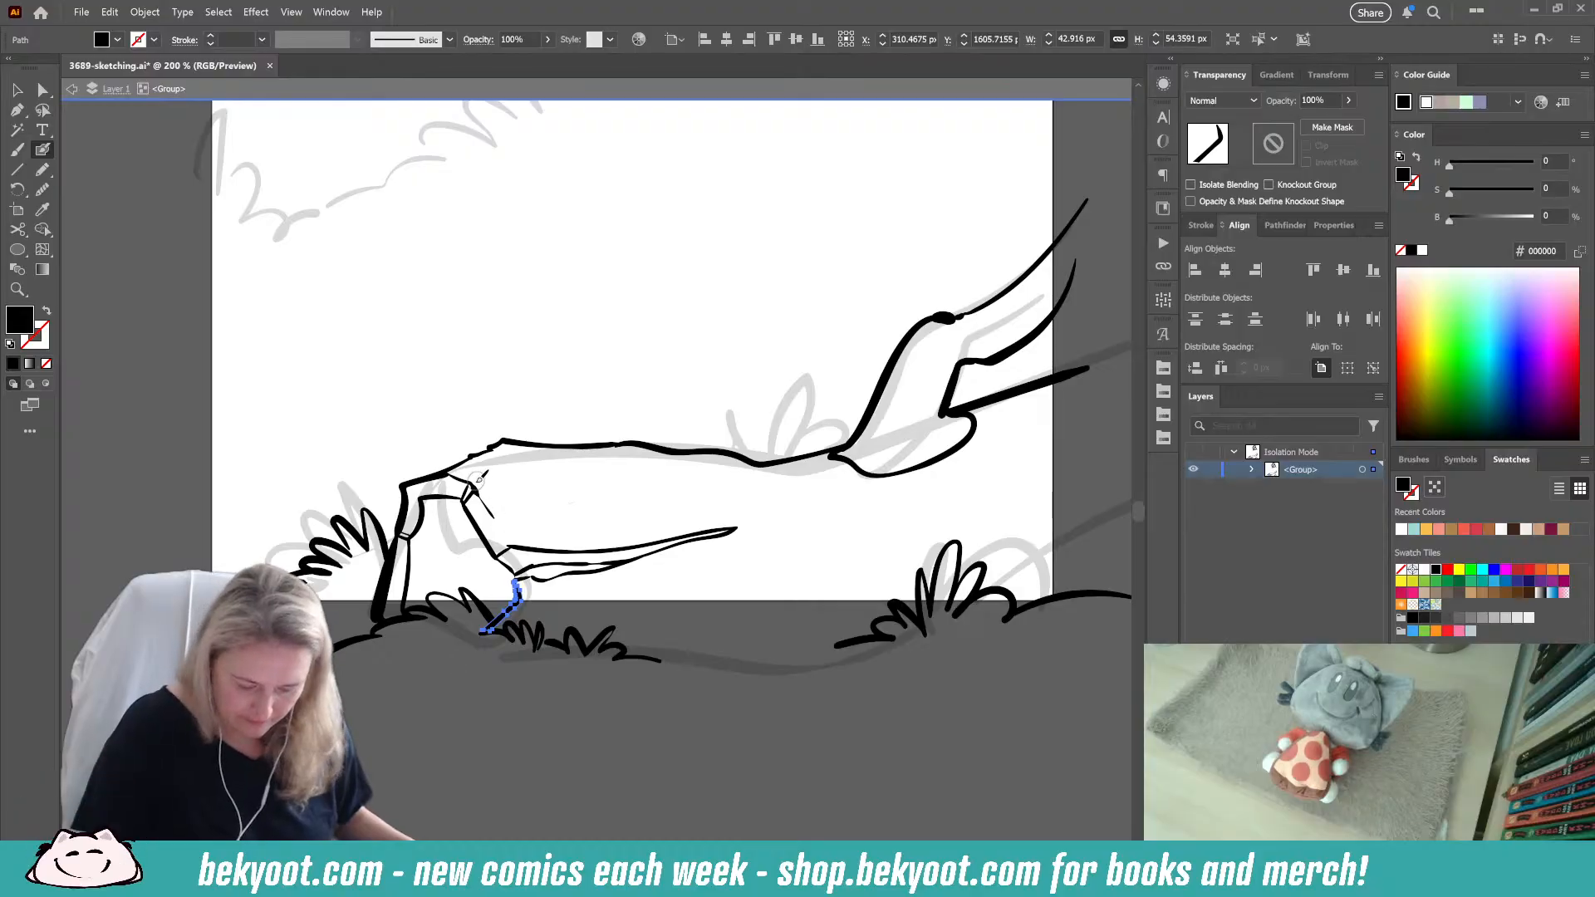
Step: Draw a long thin crease line beneath the ledge's top edge and a thinner line for the left part of that edge
left_click_drag(512, 469, 614, 446)
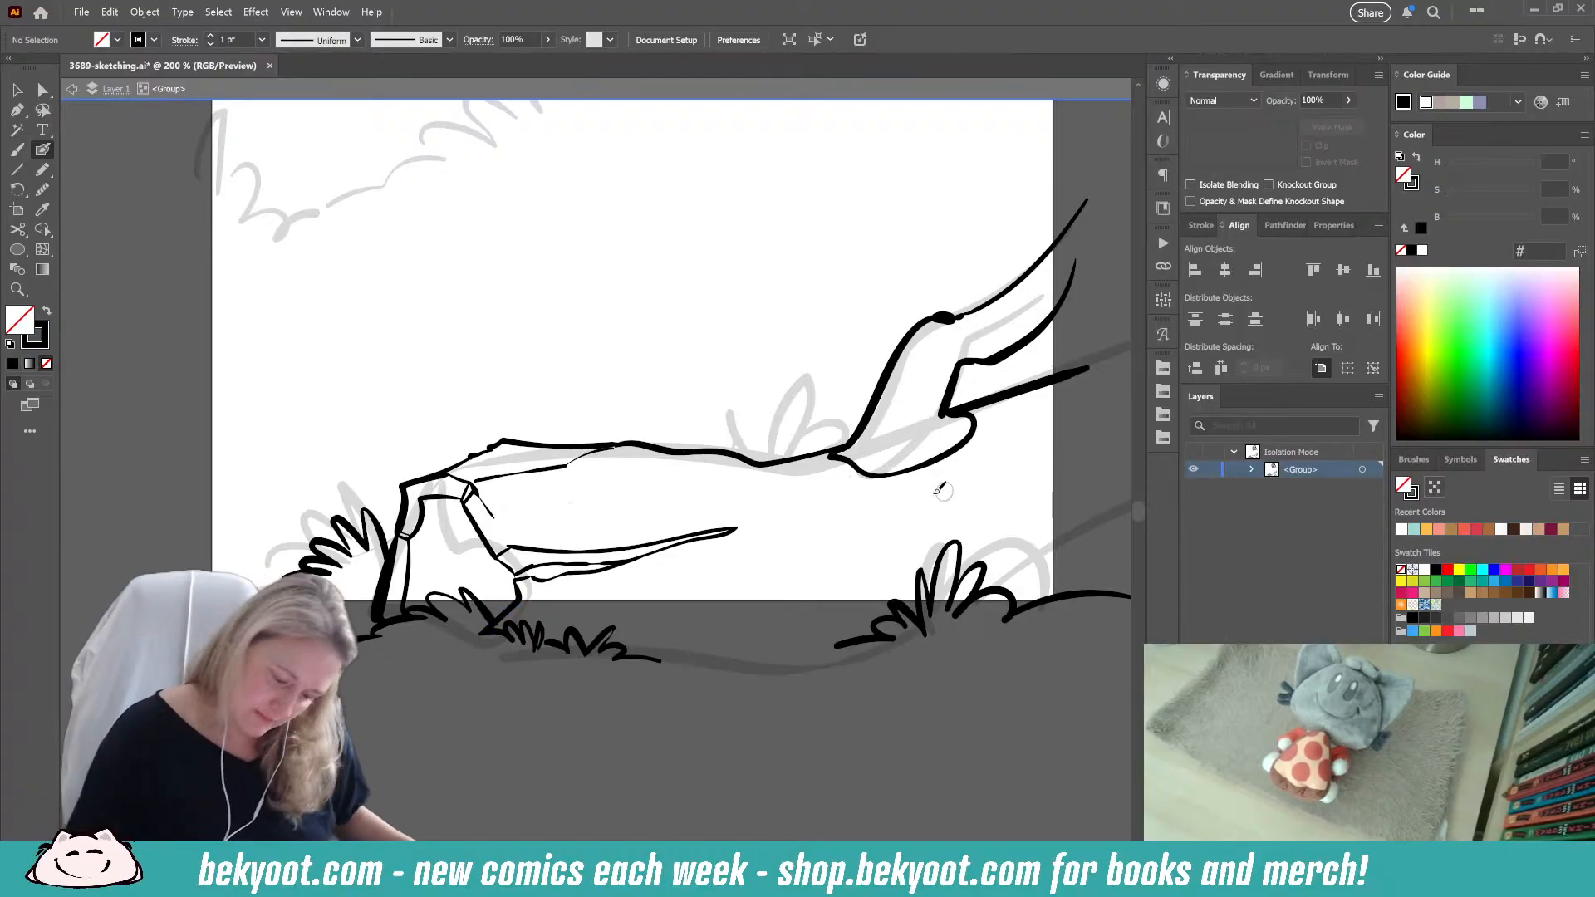
key("ctrl+z")
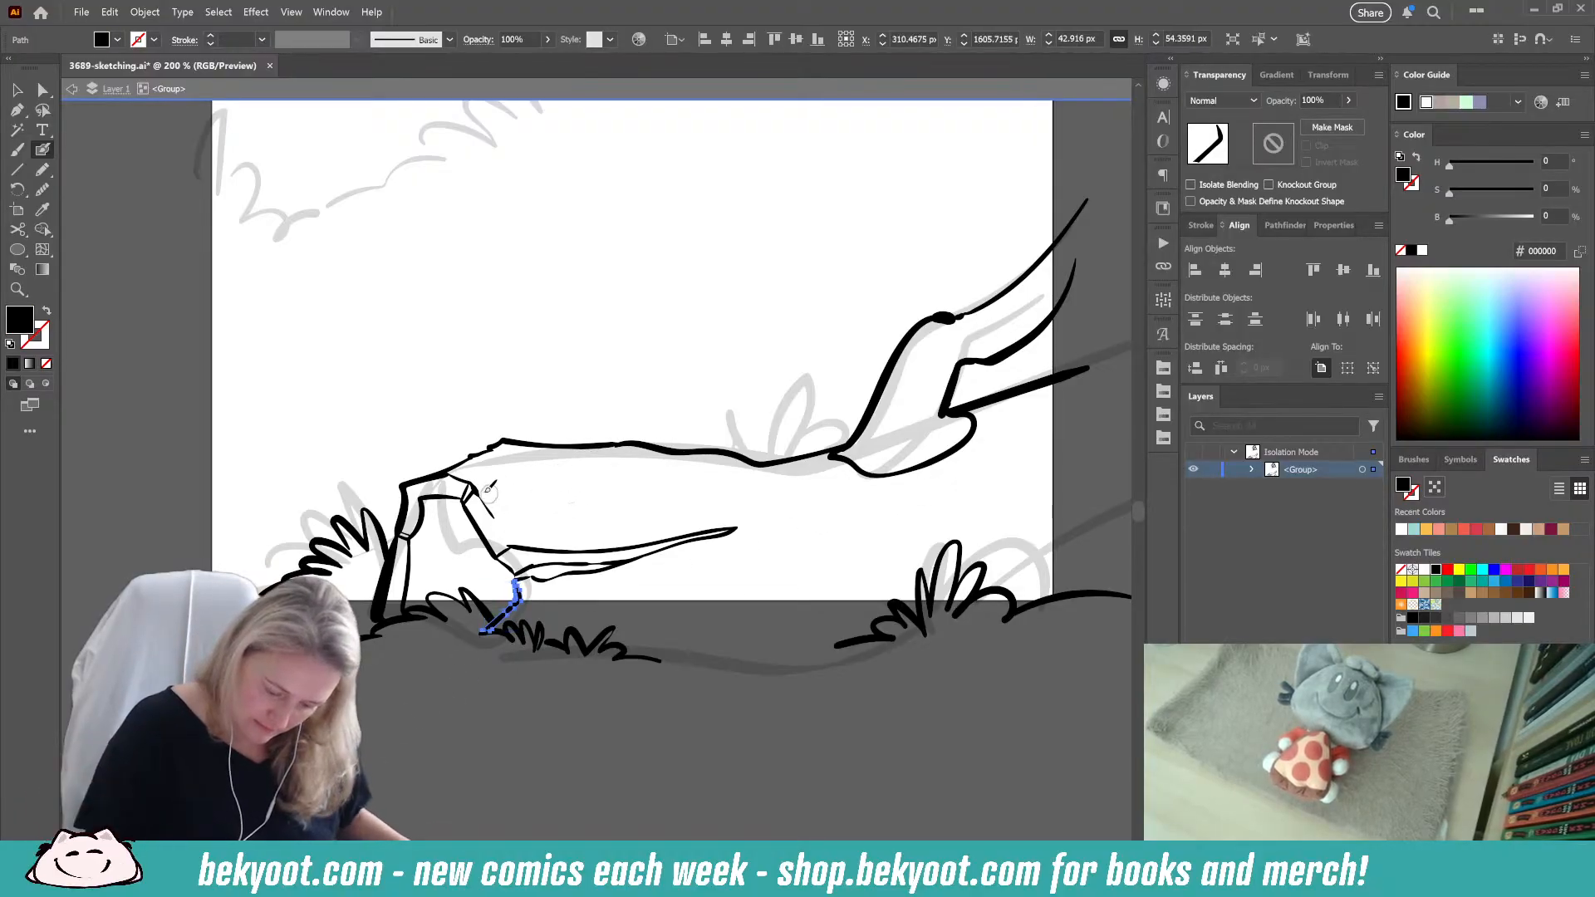
left_click_drag(478, 488, 728, 470)
left_click_drag(607, 446, 469, 456)
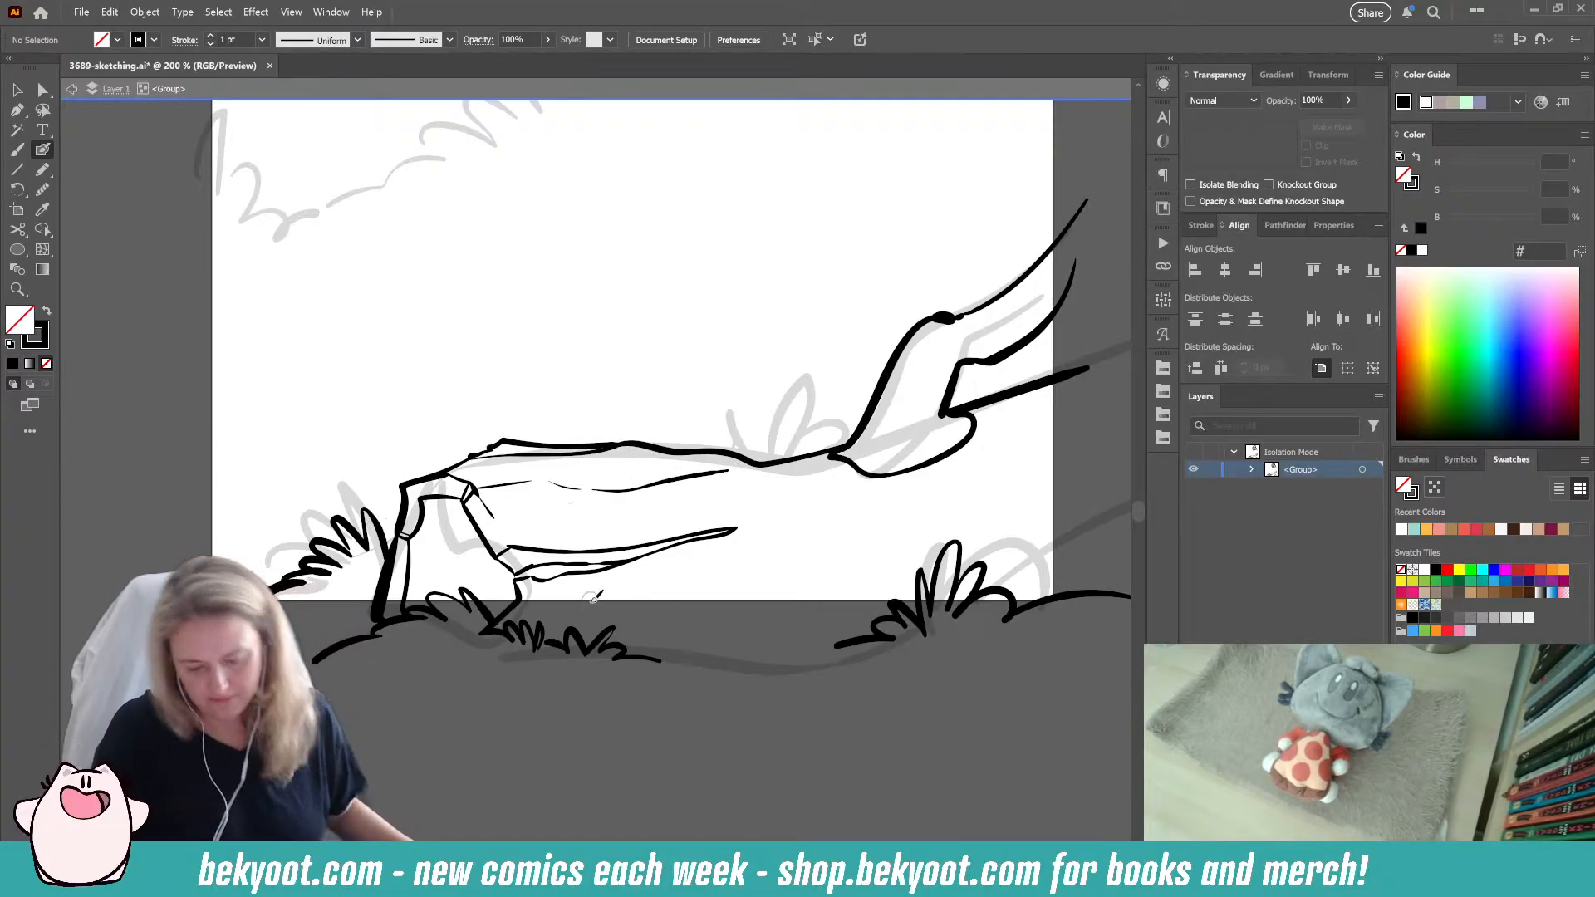
Step: Delete the thick raised segment of the ledge's top edge and trim its leftover bumpy end beside the rock's upper corner
left_click_drag(525, 453, 527, 454)
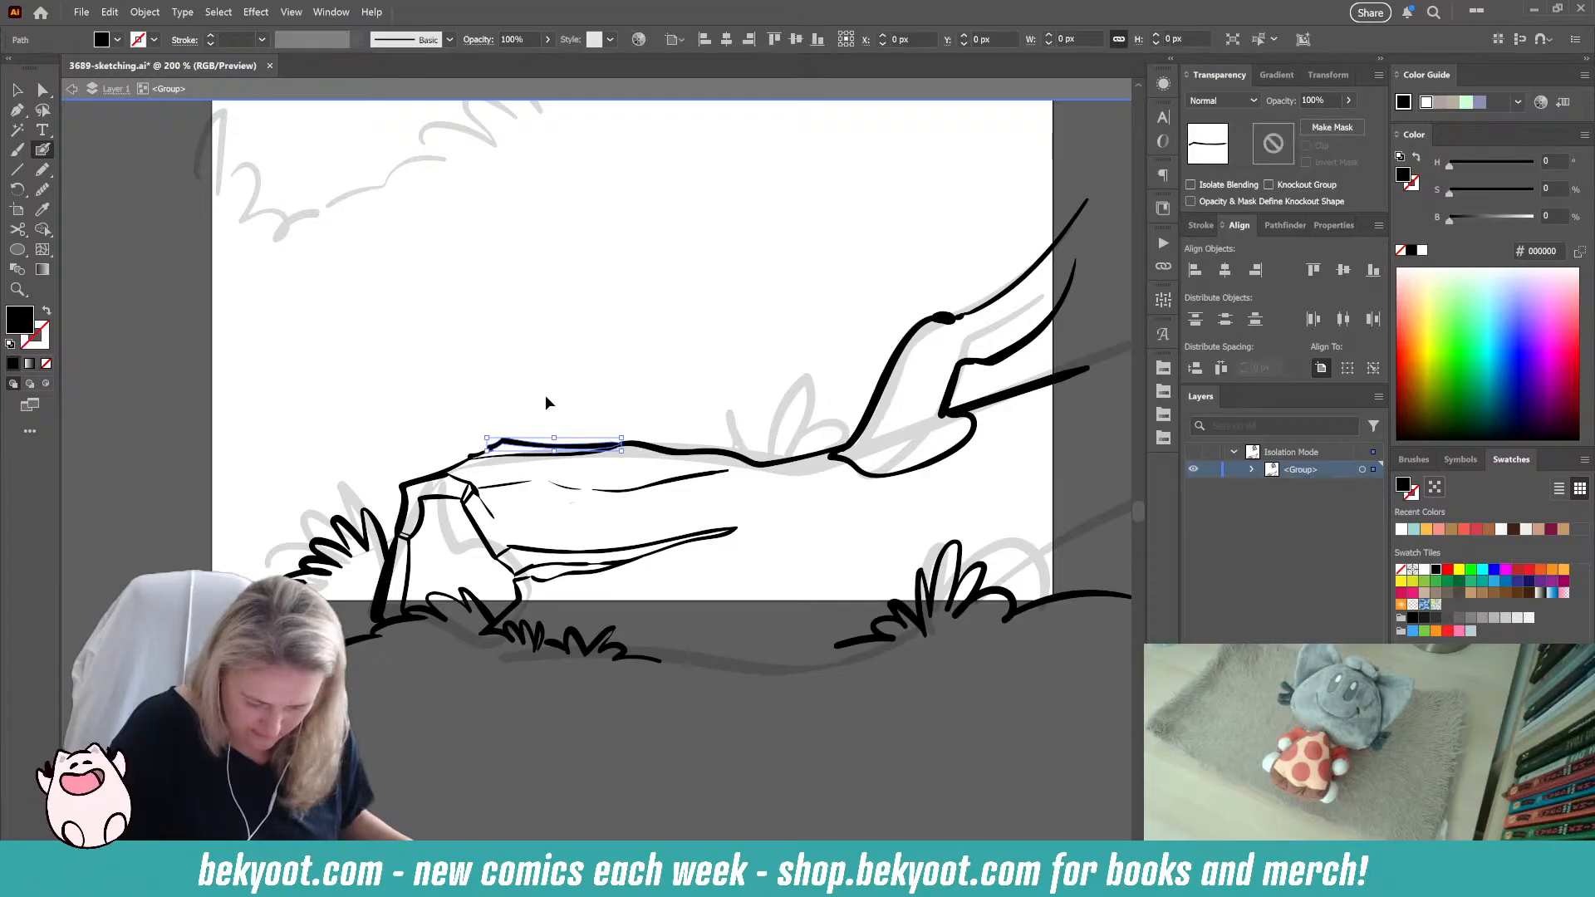
key("Delete")
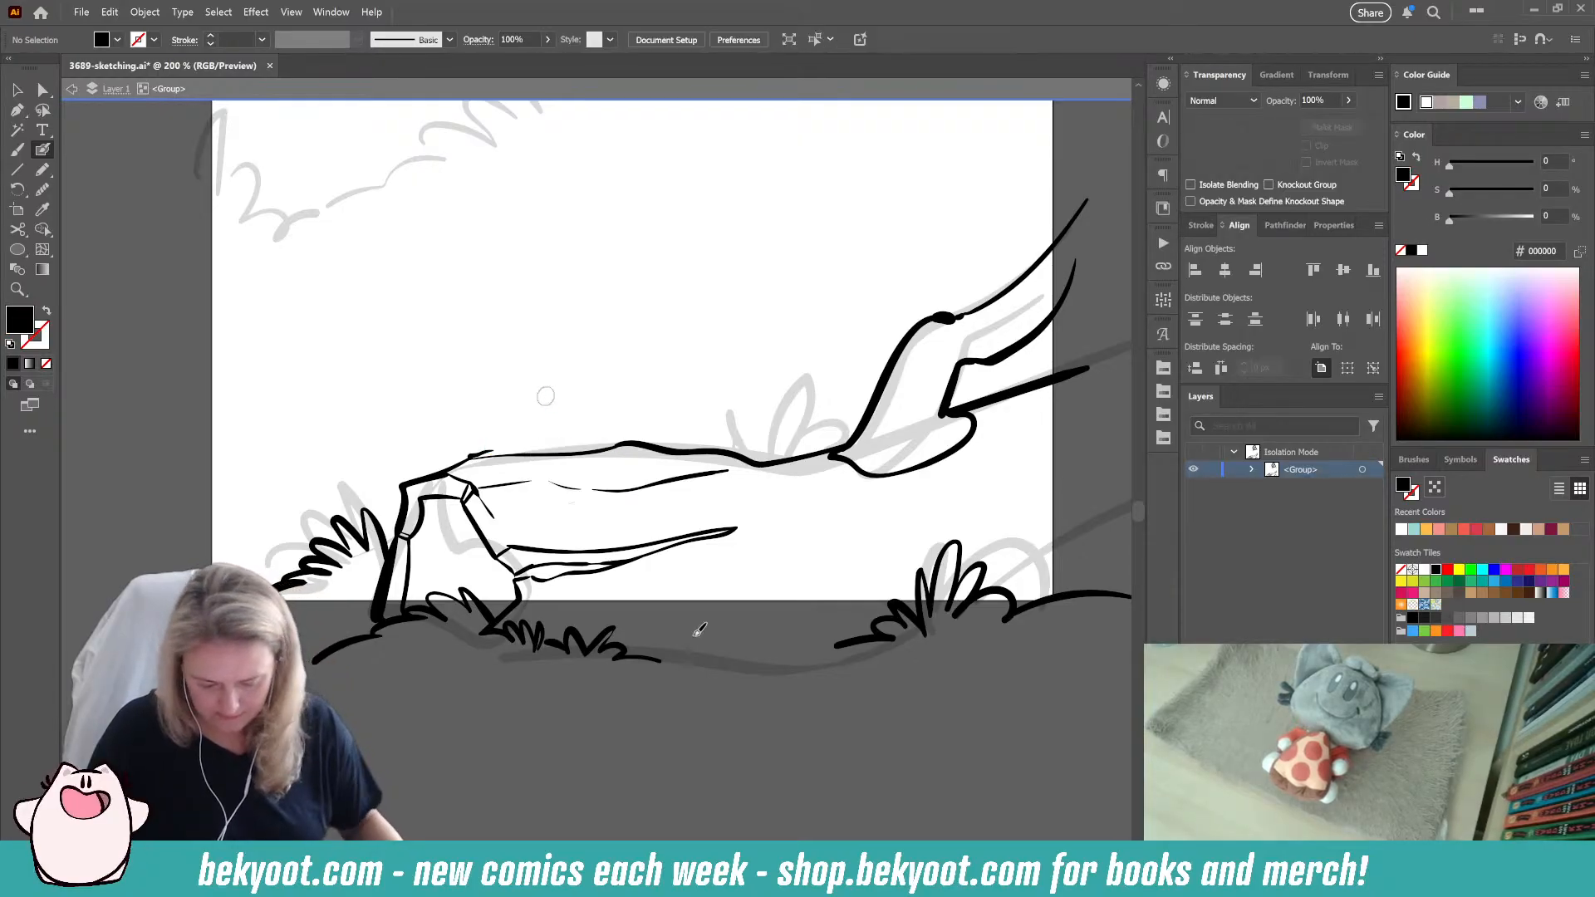
left_click_drag(470, 456, 498, 446)
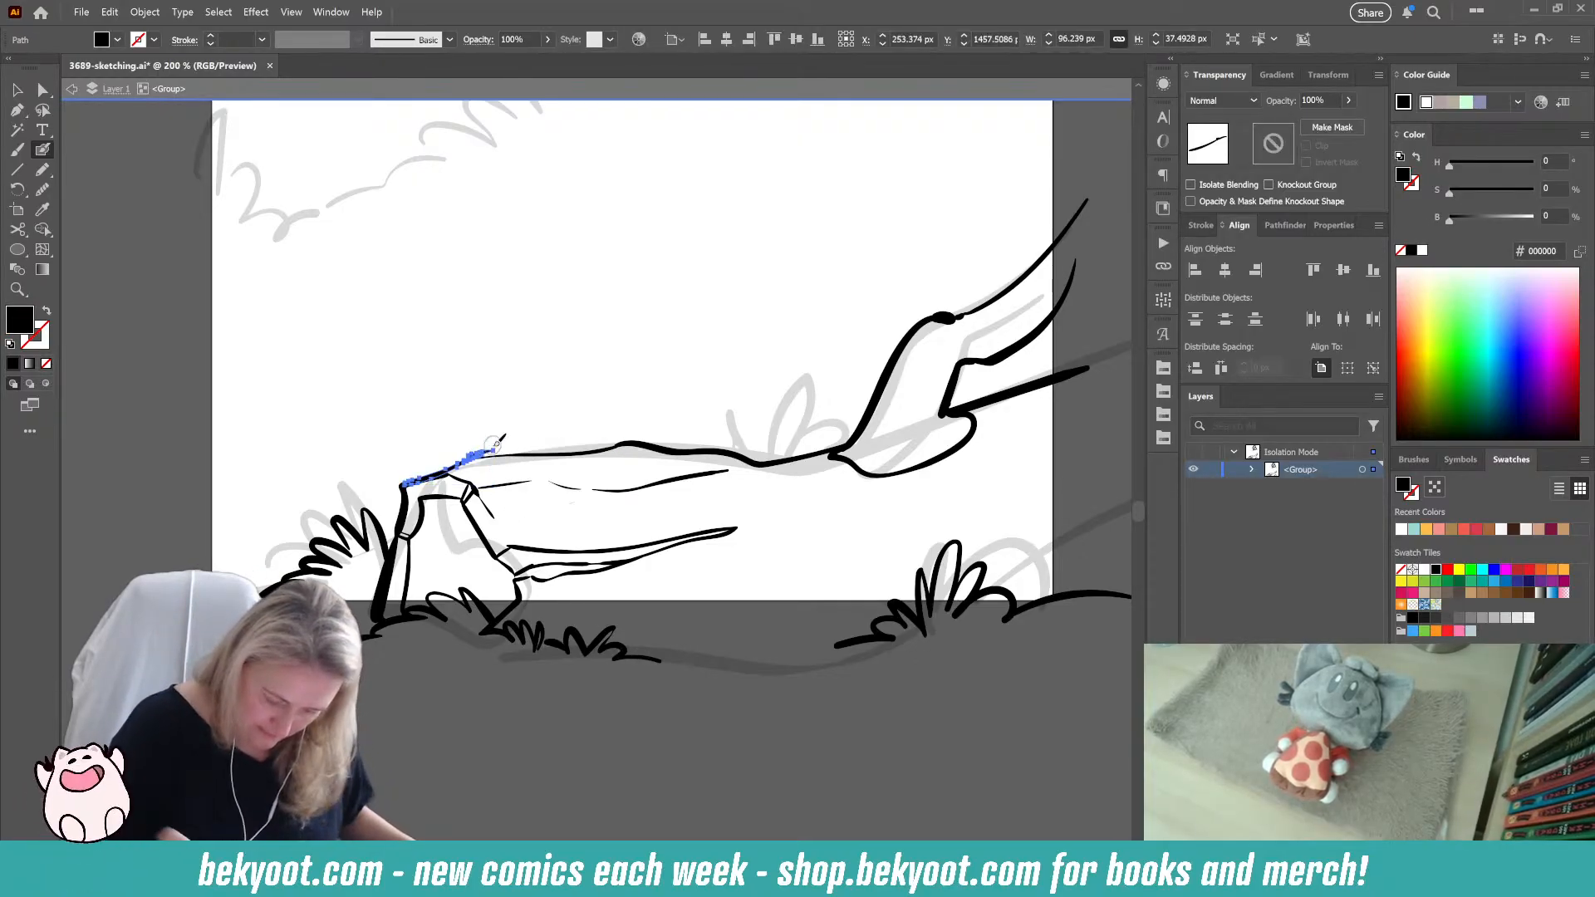
key("ctrl+z")
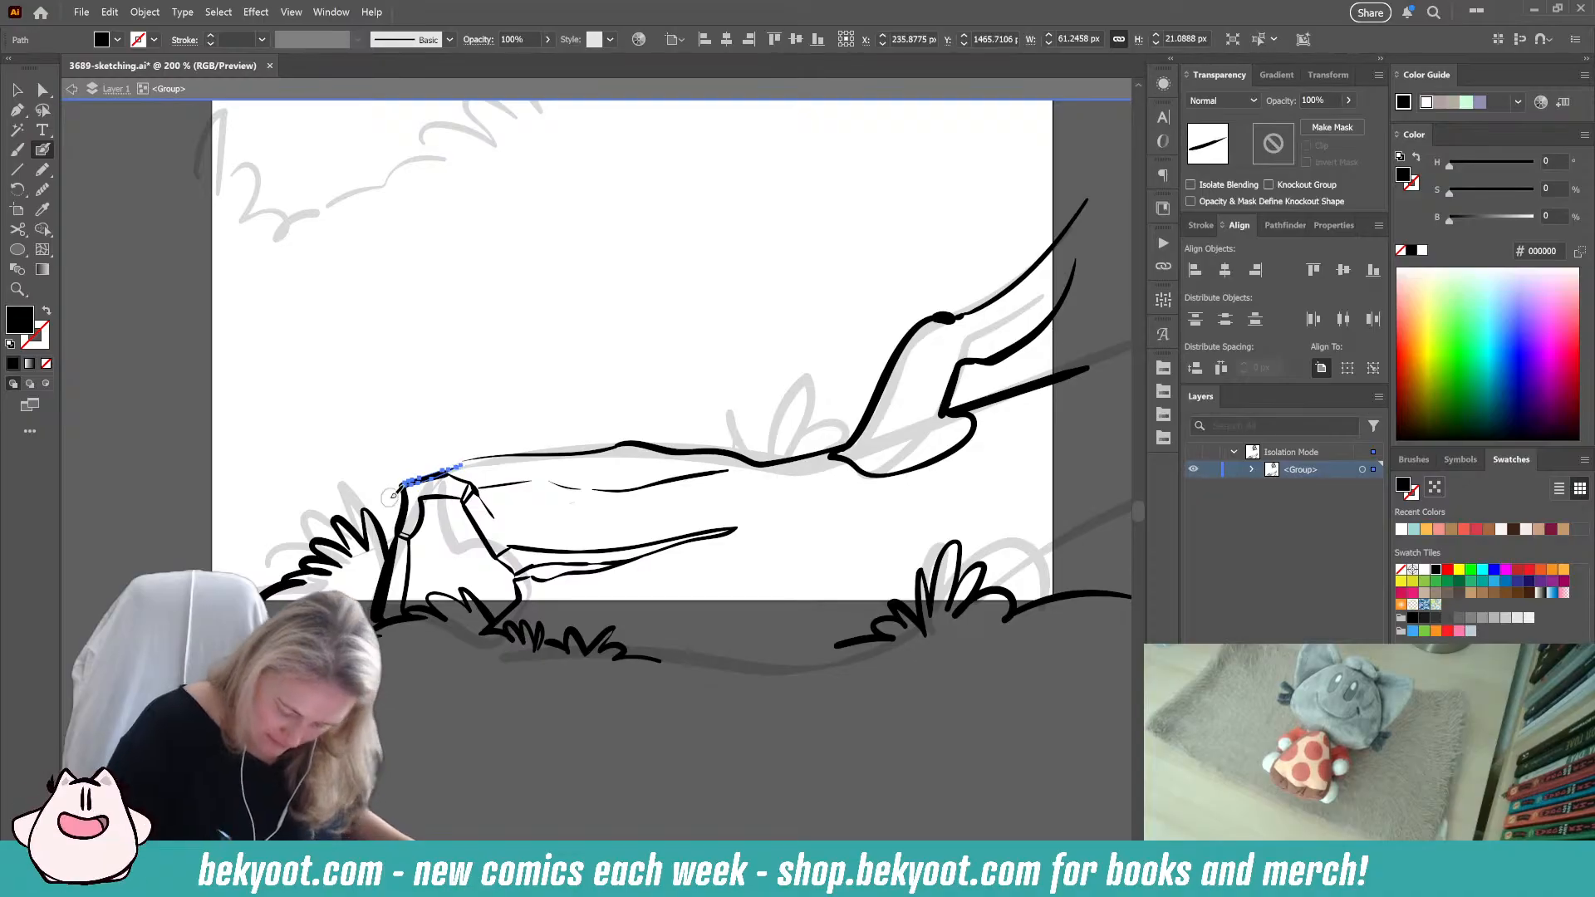
left_click_drag(389, 498, 390, 503)
left_click(674, 787, "ctrl")
left_click_drag(610, 697, 615, 734)
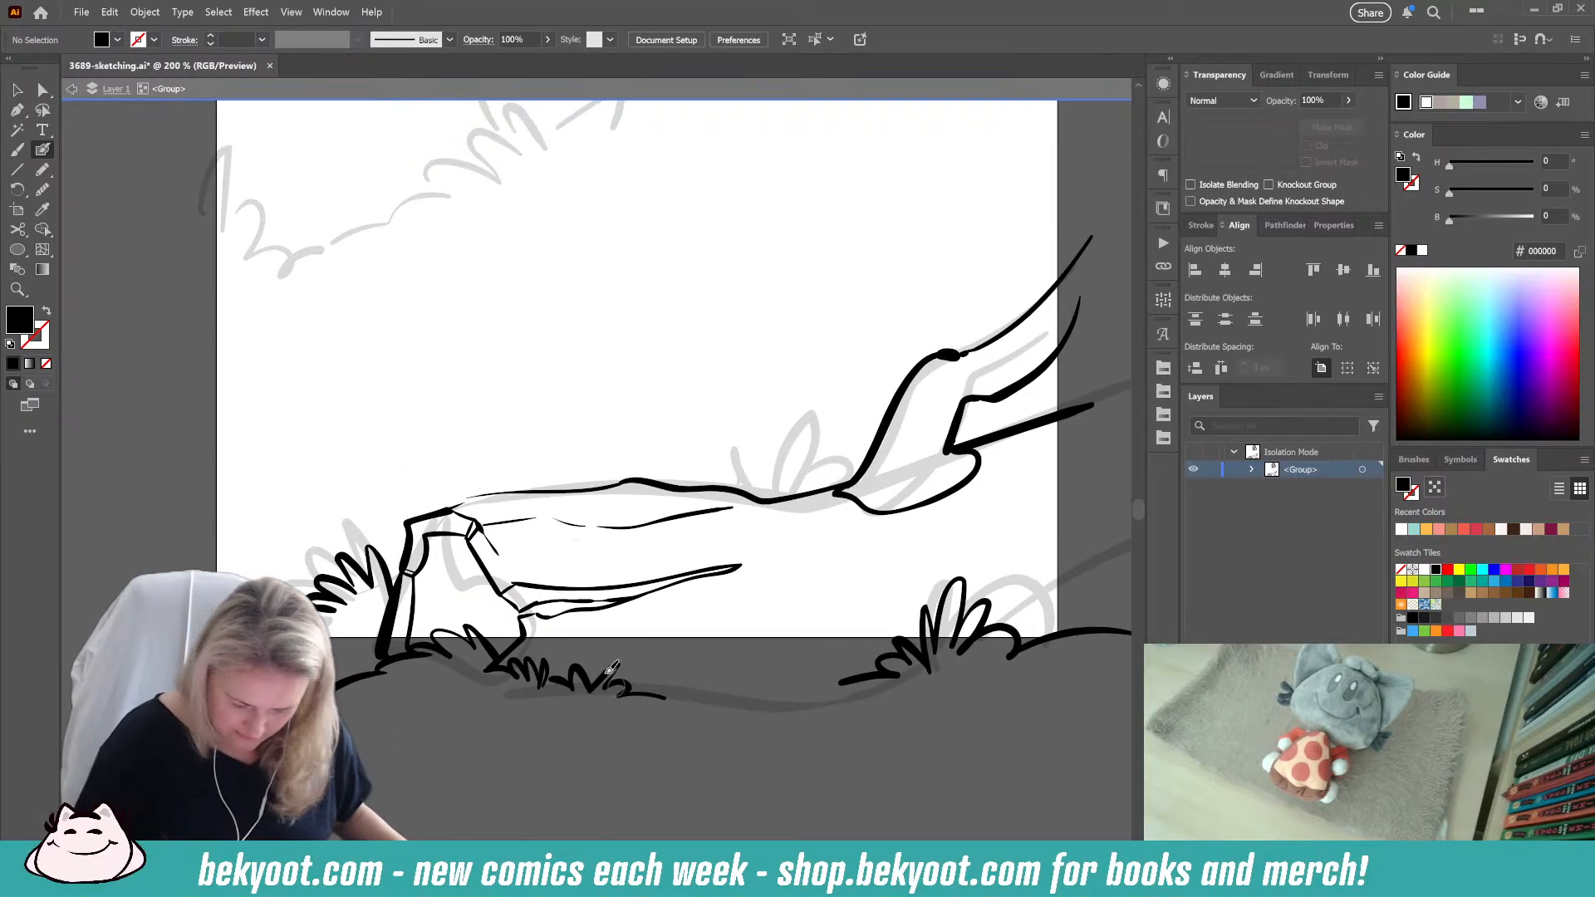
Step: Sketch two rounded mounds on top of the ledge and a rounded lip with a short wavy rim near the path
mouse_move(469, 493)
left_mouse_down()
mouse_move(457, 503)
mouse_move(631, 450)
mouse_move(697, 480)
mouse_move(565, 508)
left_mouse_up()
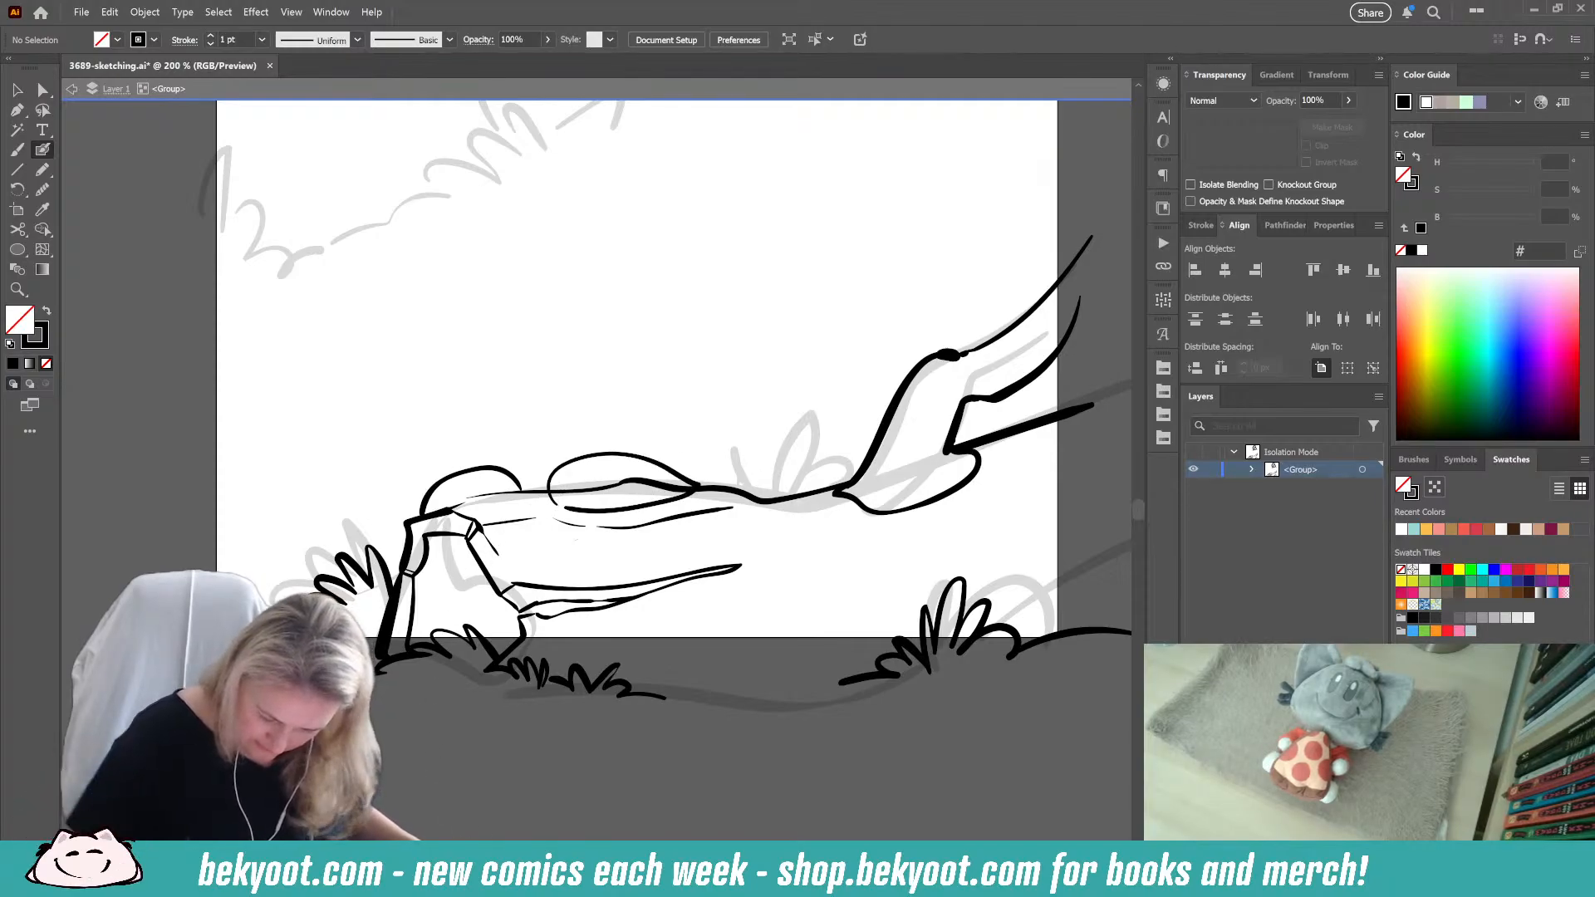
left_click_drag(565, 794, 518, 789)
mouse_move(663, 486)
left_mouse_down()
mouse_move(747, 551)
mouse_move(872, 509)
left_mouse_up()
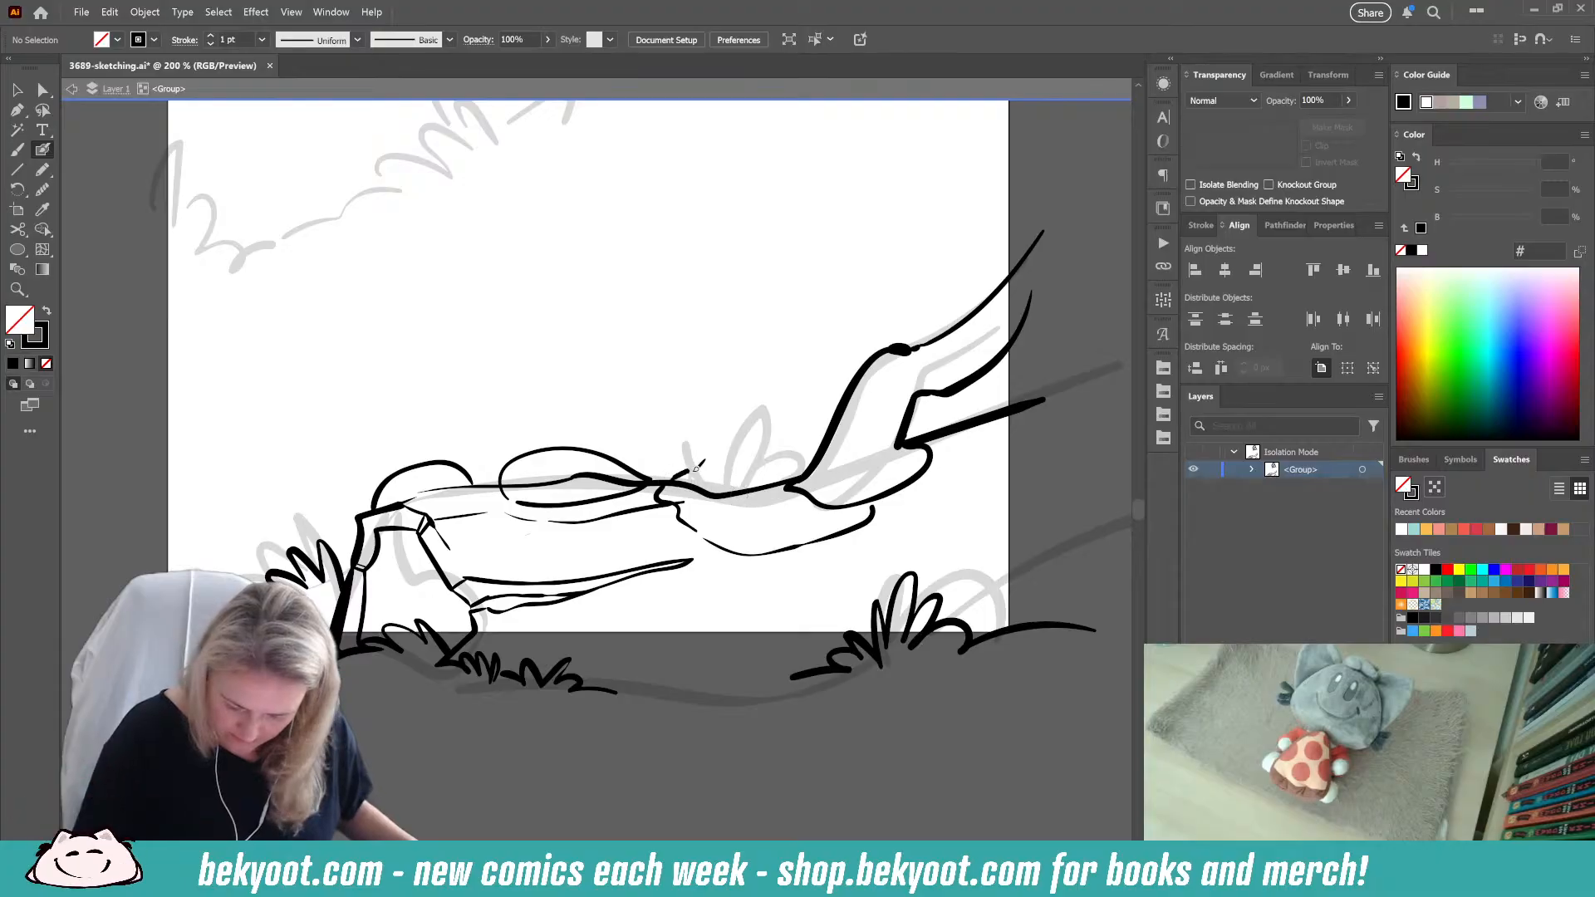
left_click_drag(700, 463, 806, 478)
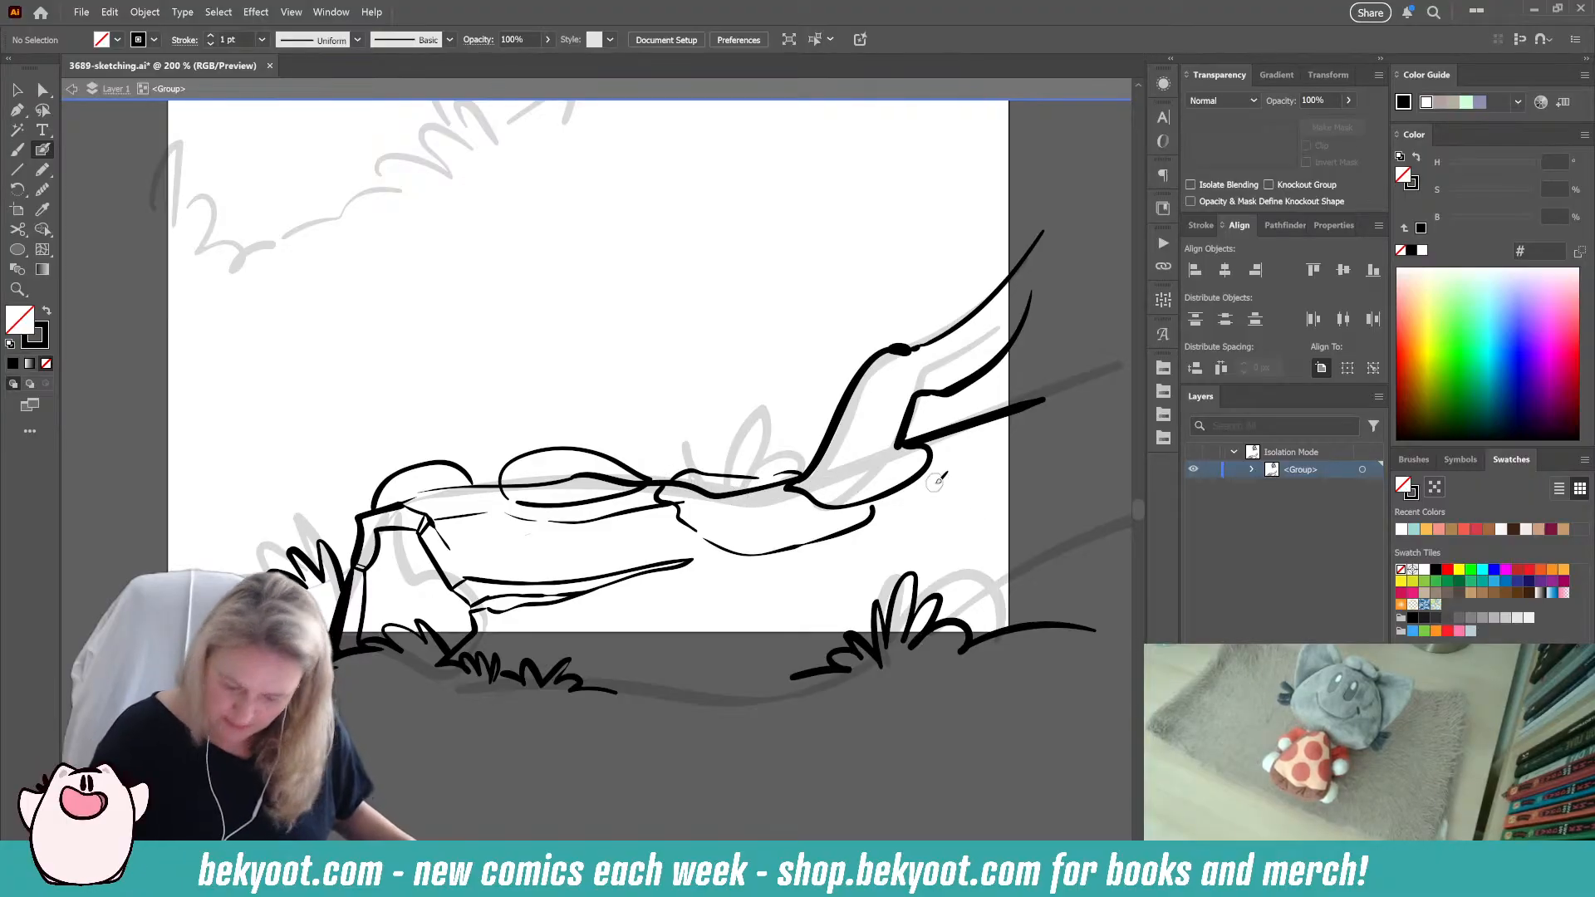
mouse_move(613, 764)
left_mouse_down()
mouse_move(665, 761)
mouse_move(659, 732)
left_mouse_up()
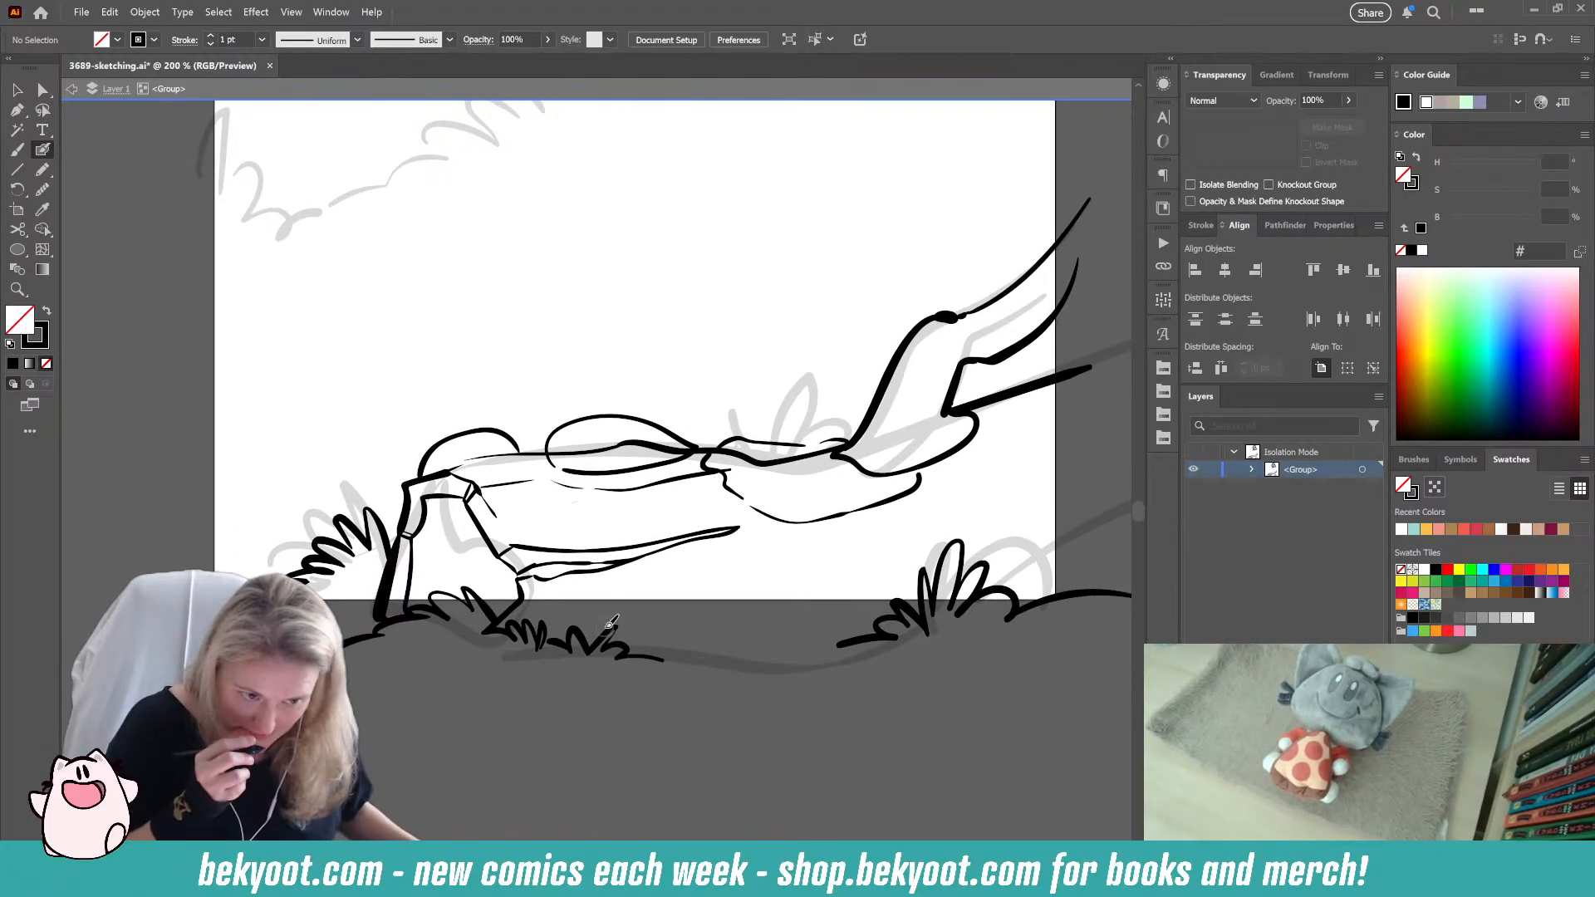
Step: Trim the upper side of the ledge's lower tapering crease line
mouse_move(738, 527)
left_mouse_down()
mouse_move(515, 547)
mouse_move(510, 531)
left_mouse_up()
left_click(512, 735, "ctrl")
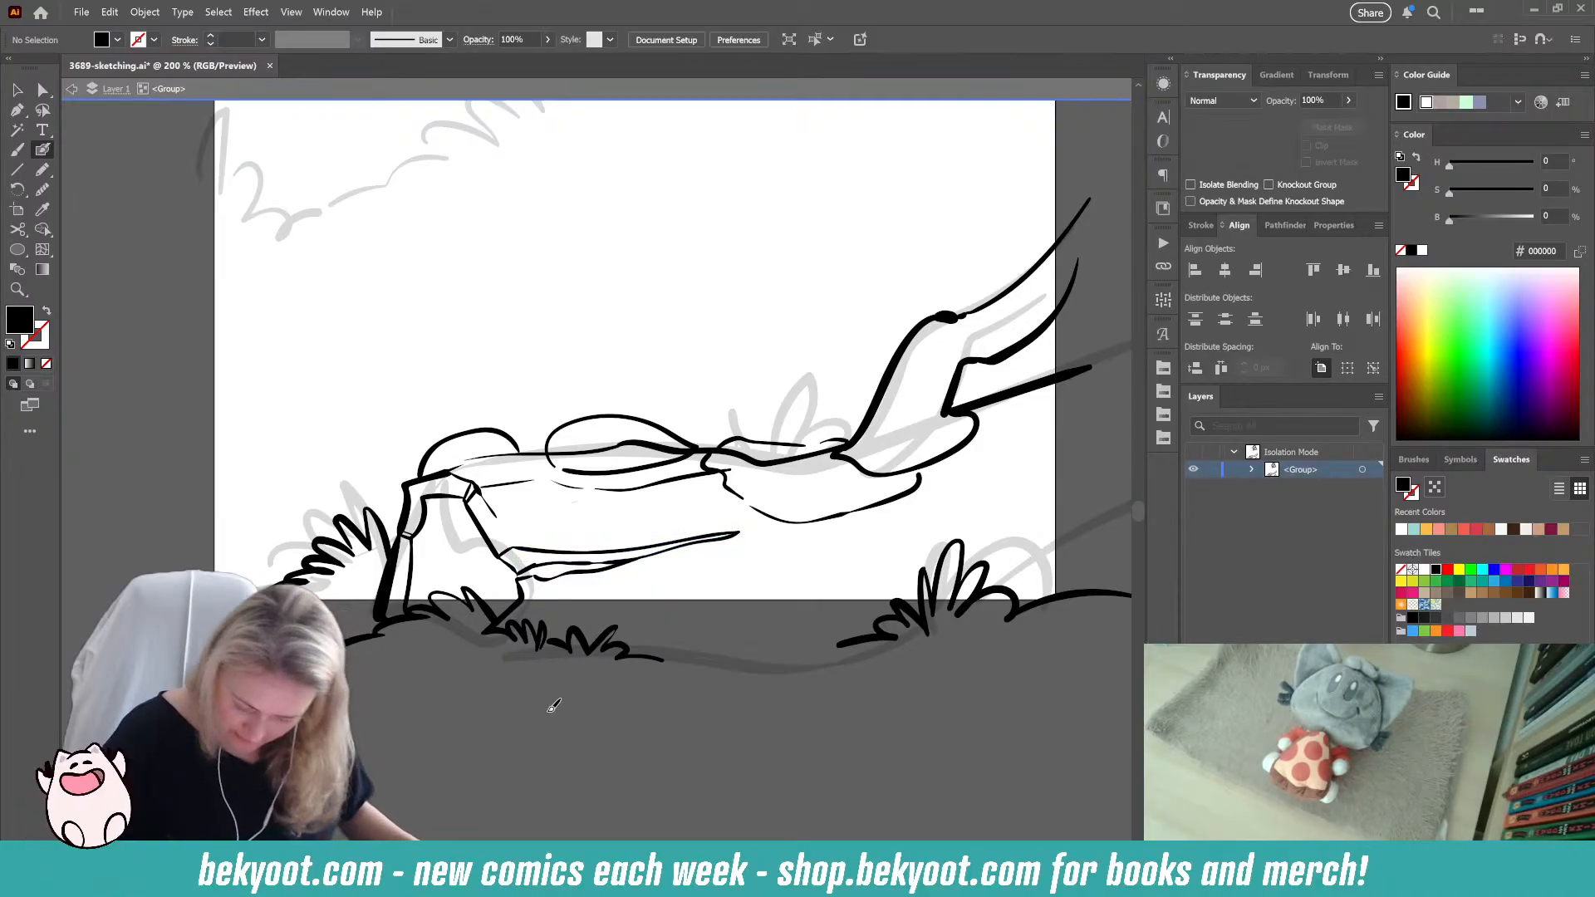
left_click_drag(548, 752, 574, 767)
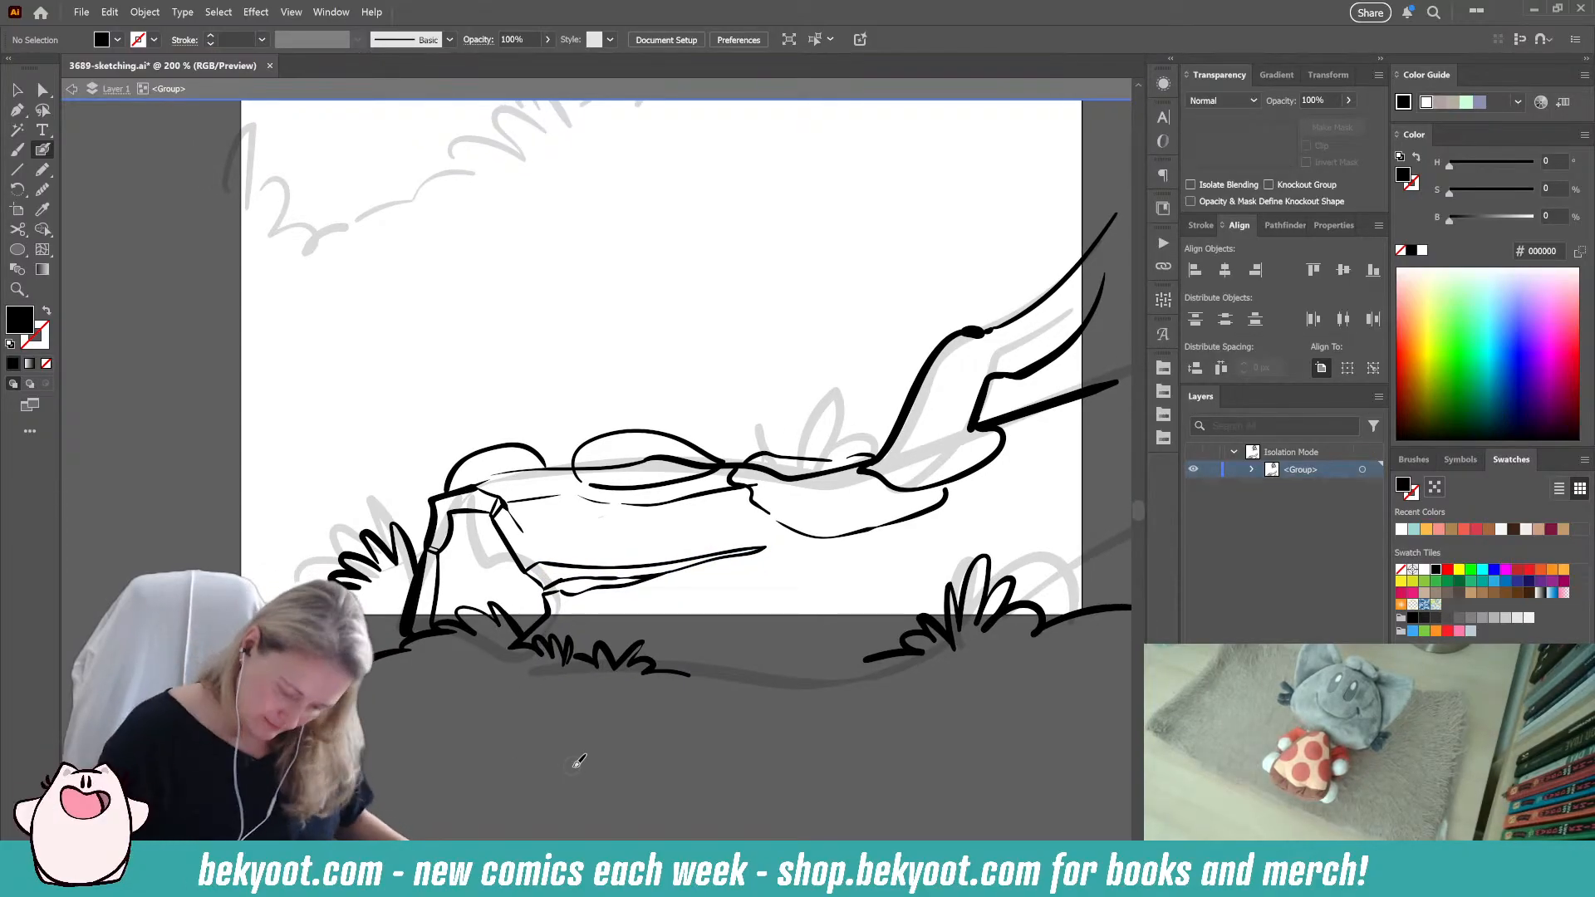
Step: Trace a closed black shadow shape with the Pencil tool over the rock's front face, around the grass blades and into the lower crack
left_click(42, 170)
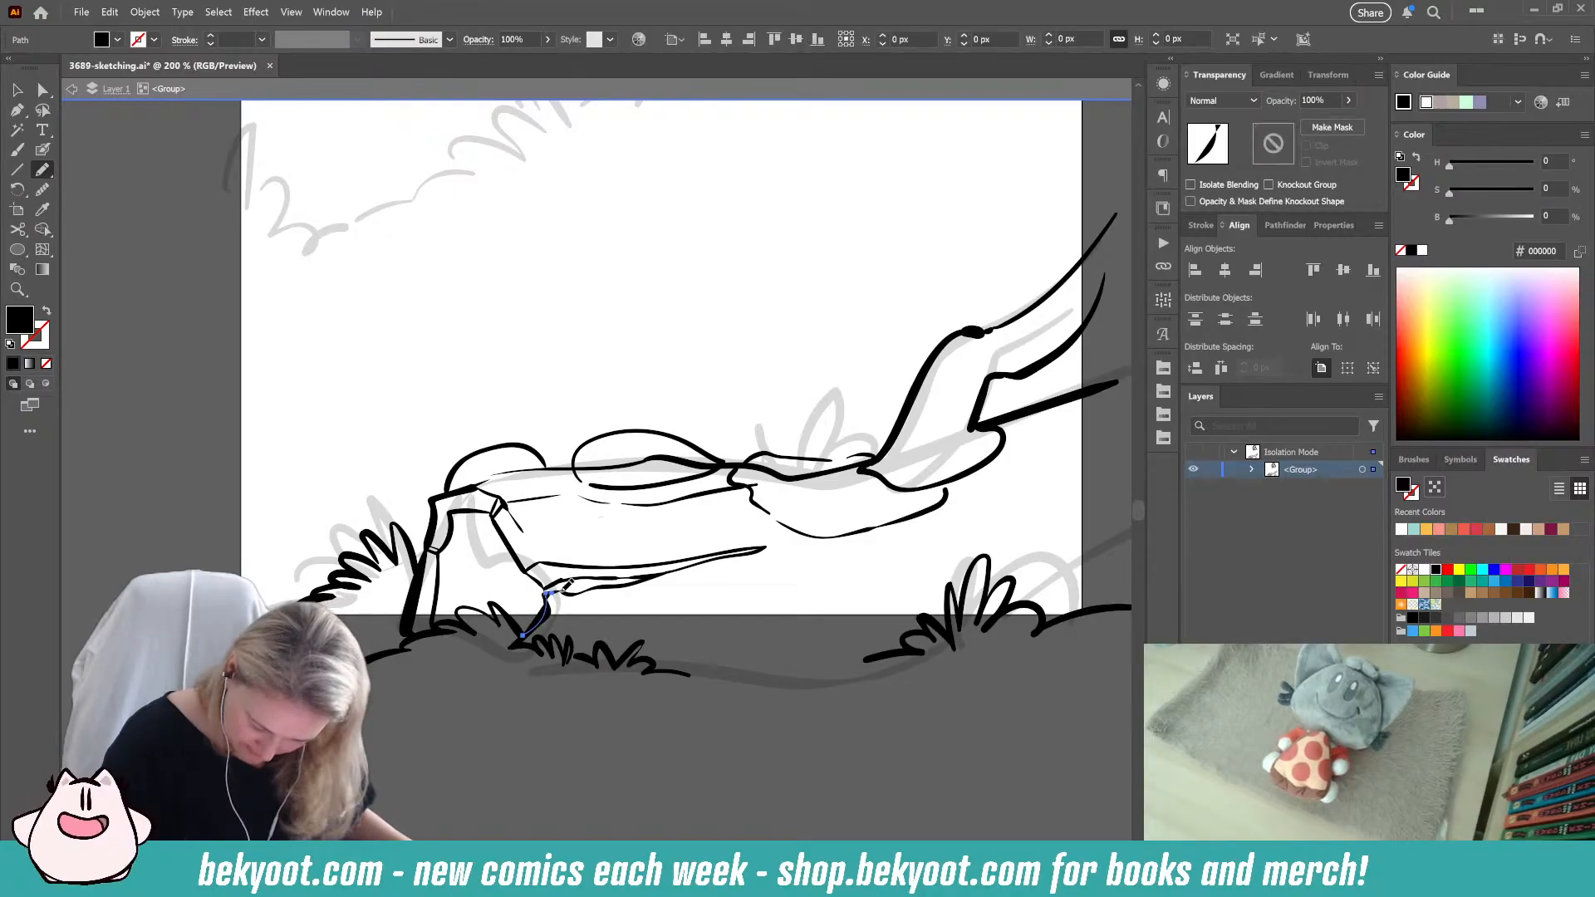
left_click_drag(548, 592, 523, 636)
key("ctrl+shift+a")
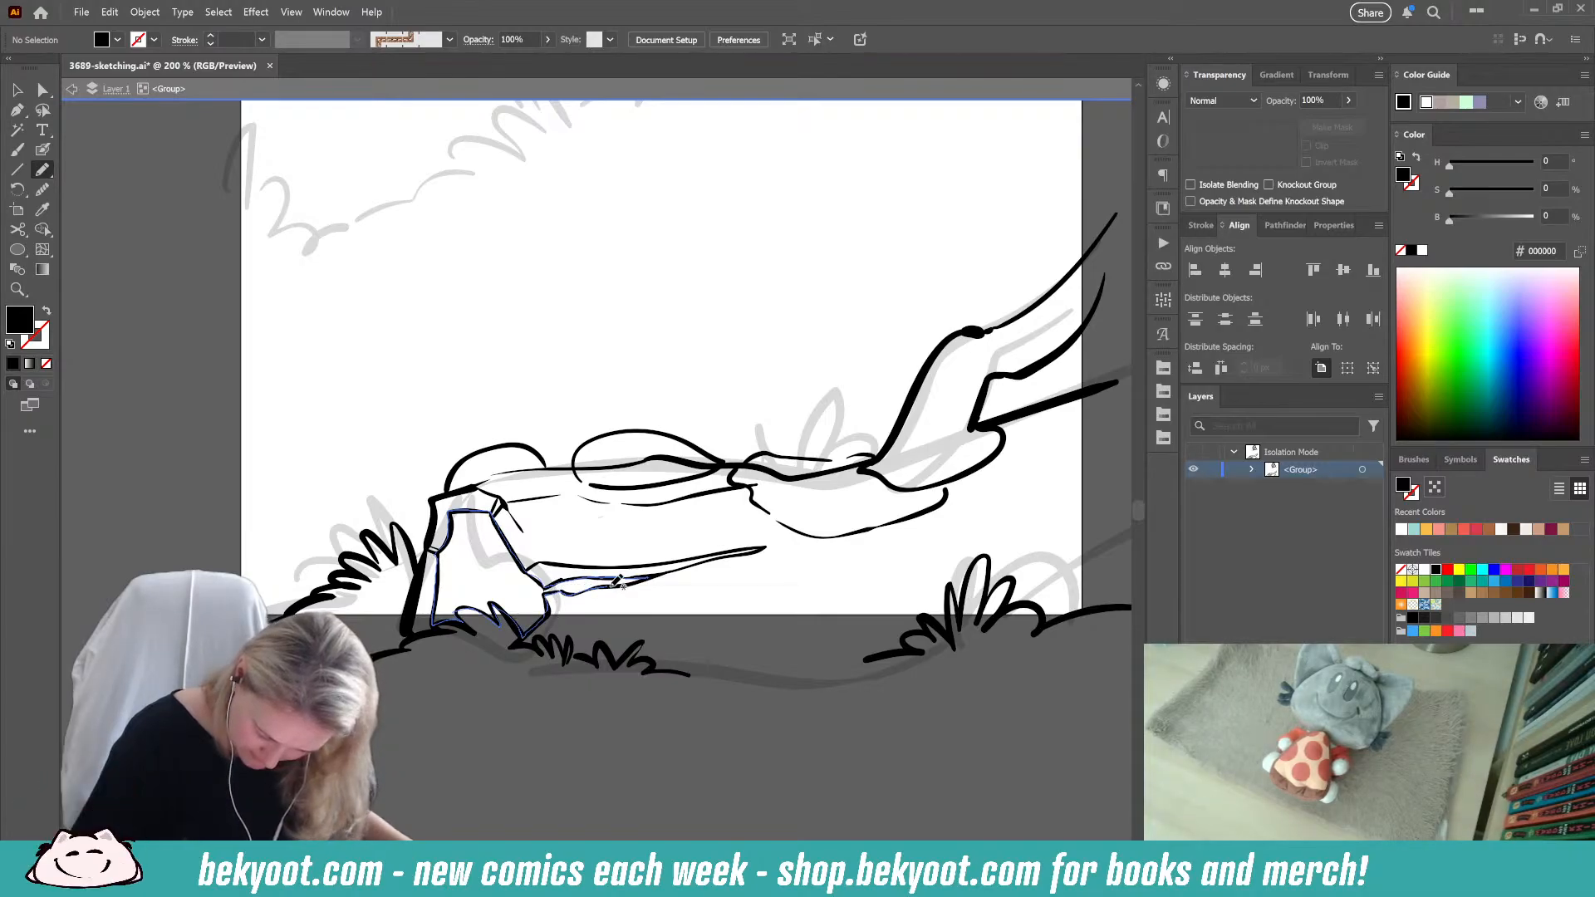
left_click_drag(656, 568, 658, 568)
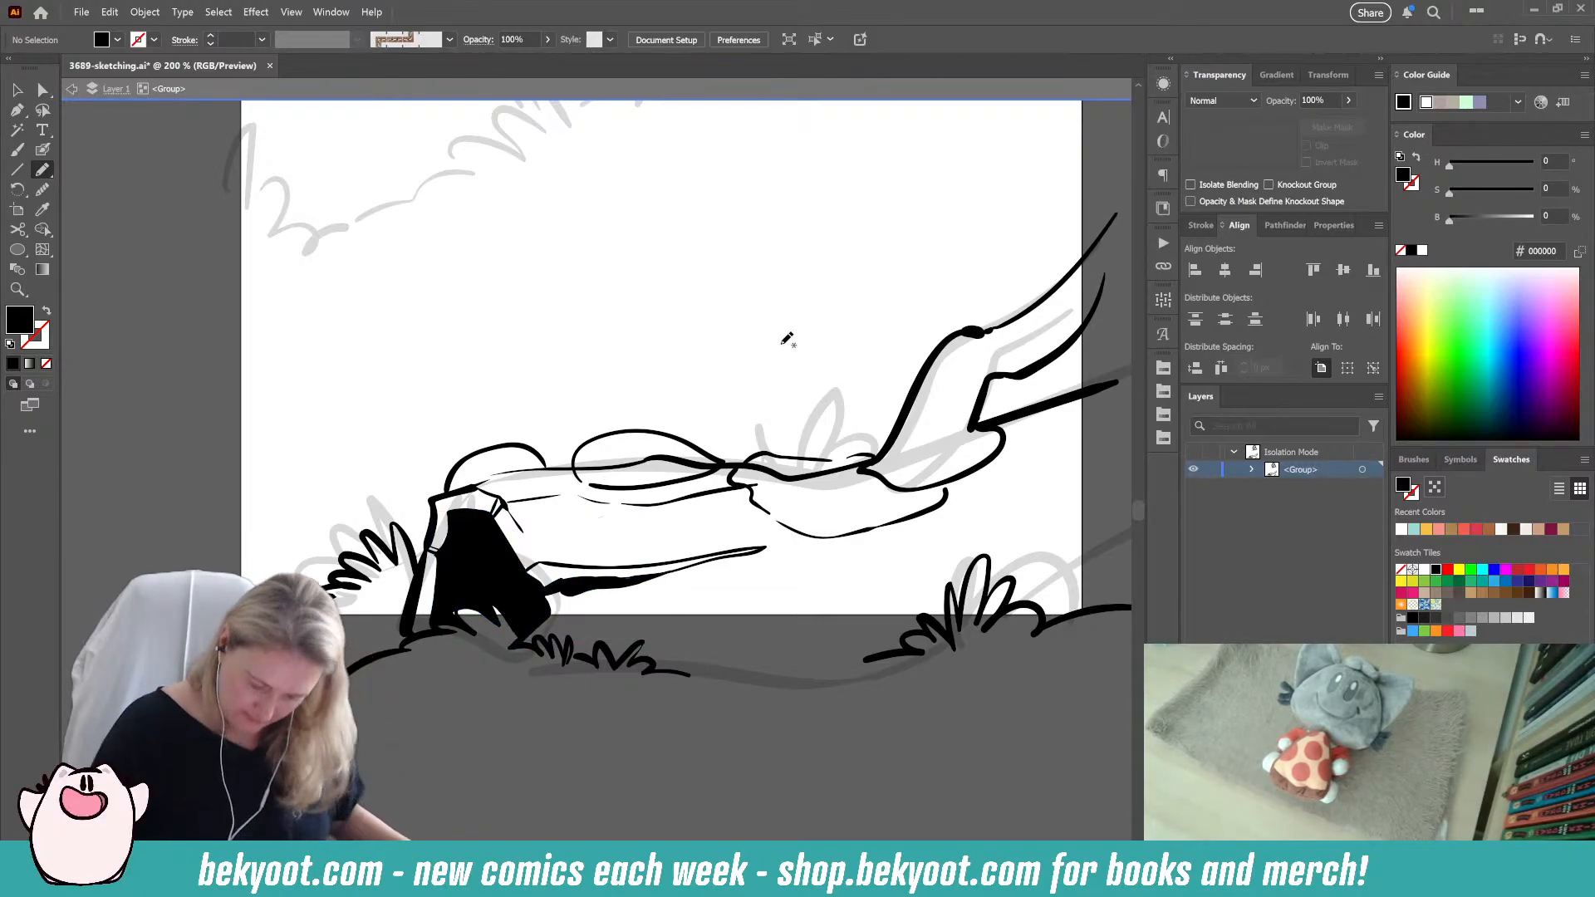
Step: Adjust the shadow shape's anchor point at the grass notch so its edge follows the leftmost blade
key("a")
left_click(462, 616)
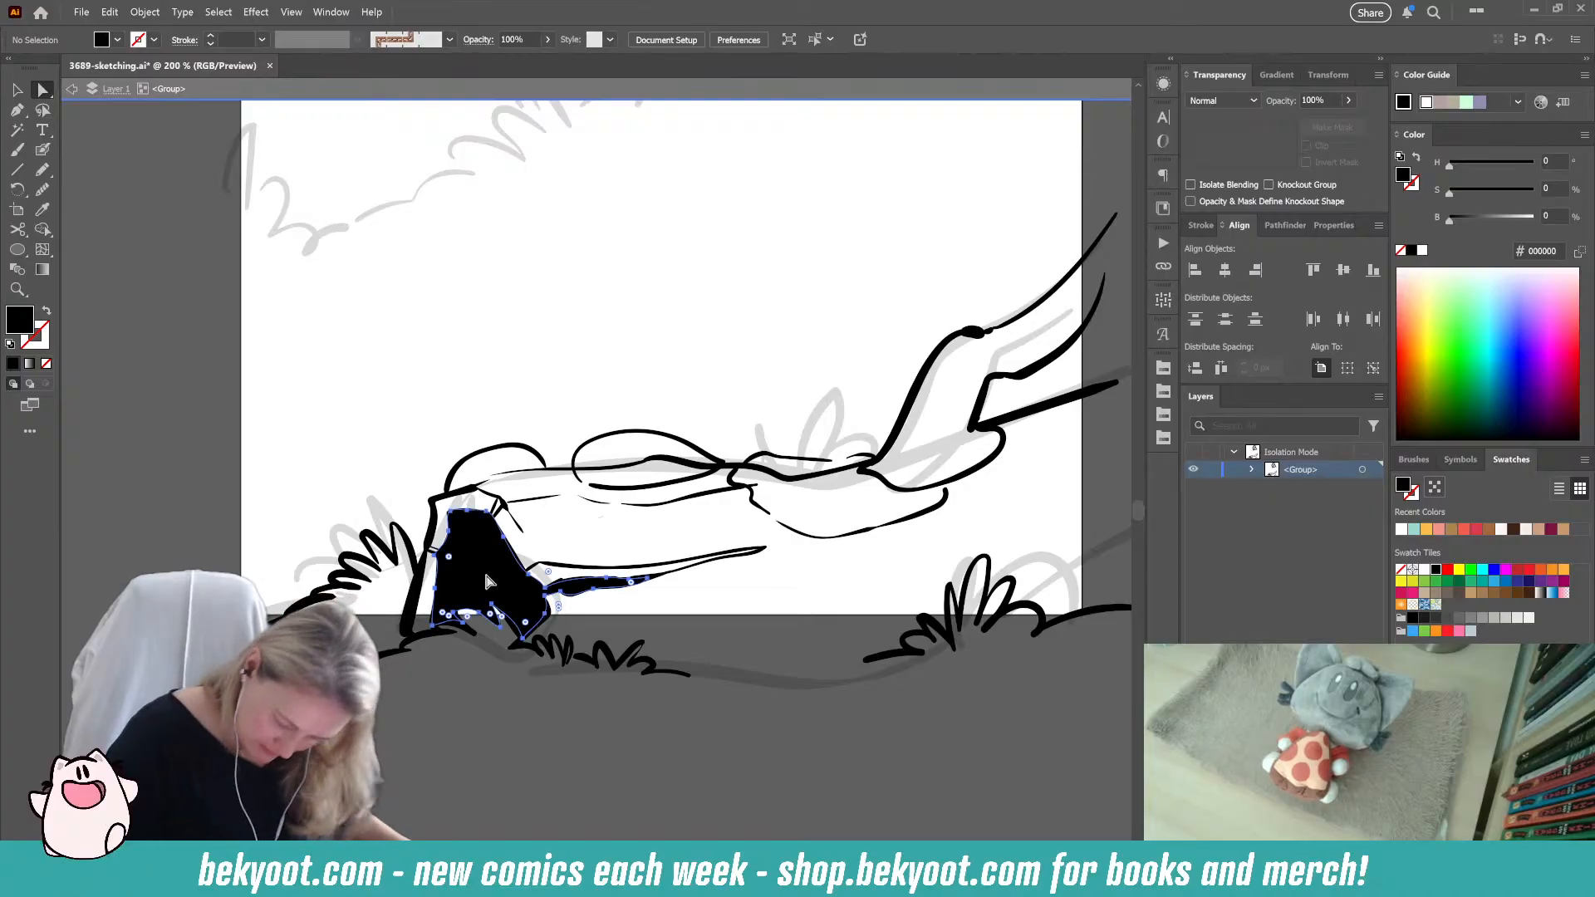
left_click_drag(457, 612, 463, 618)
key("ctrl+z")
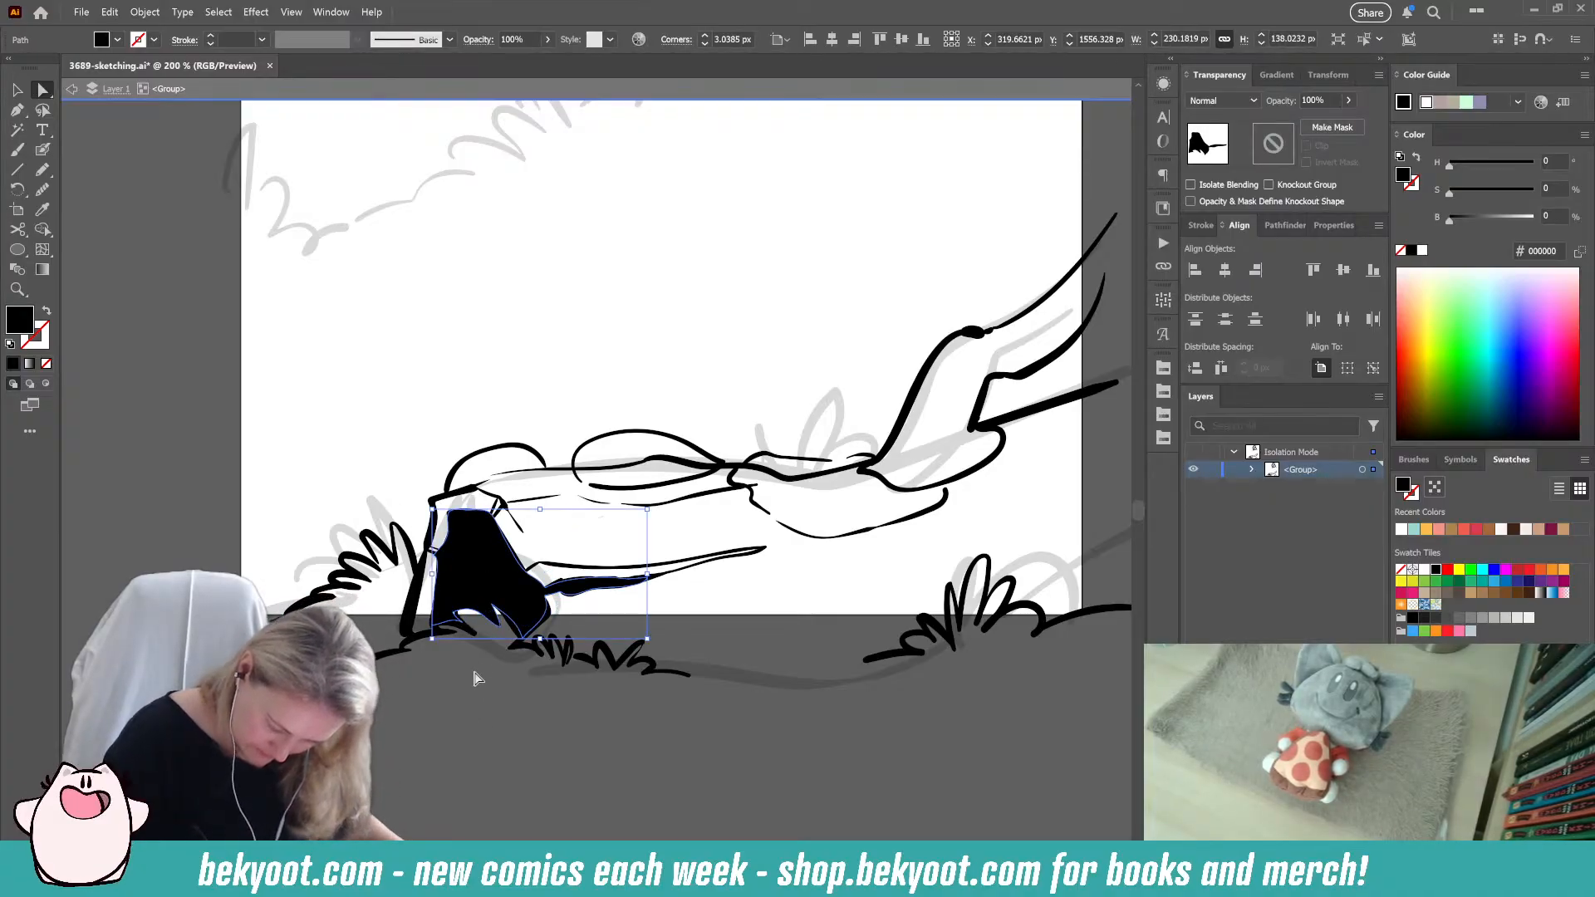
scroll(503, 640, "up", 4)
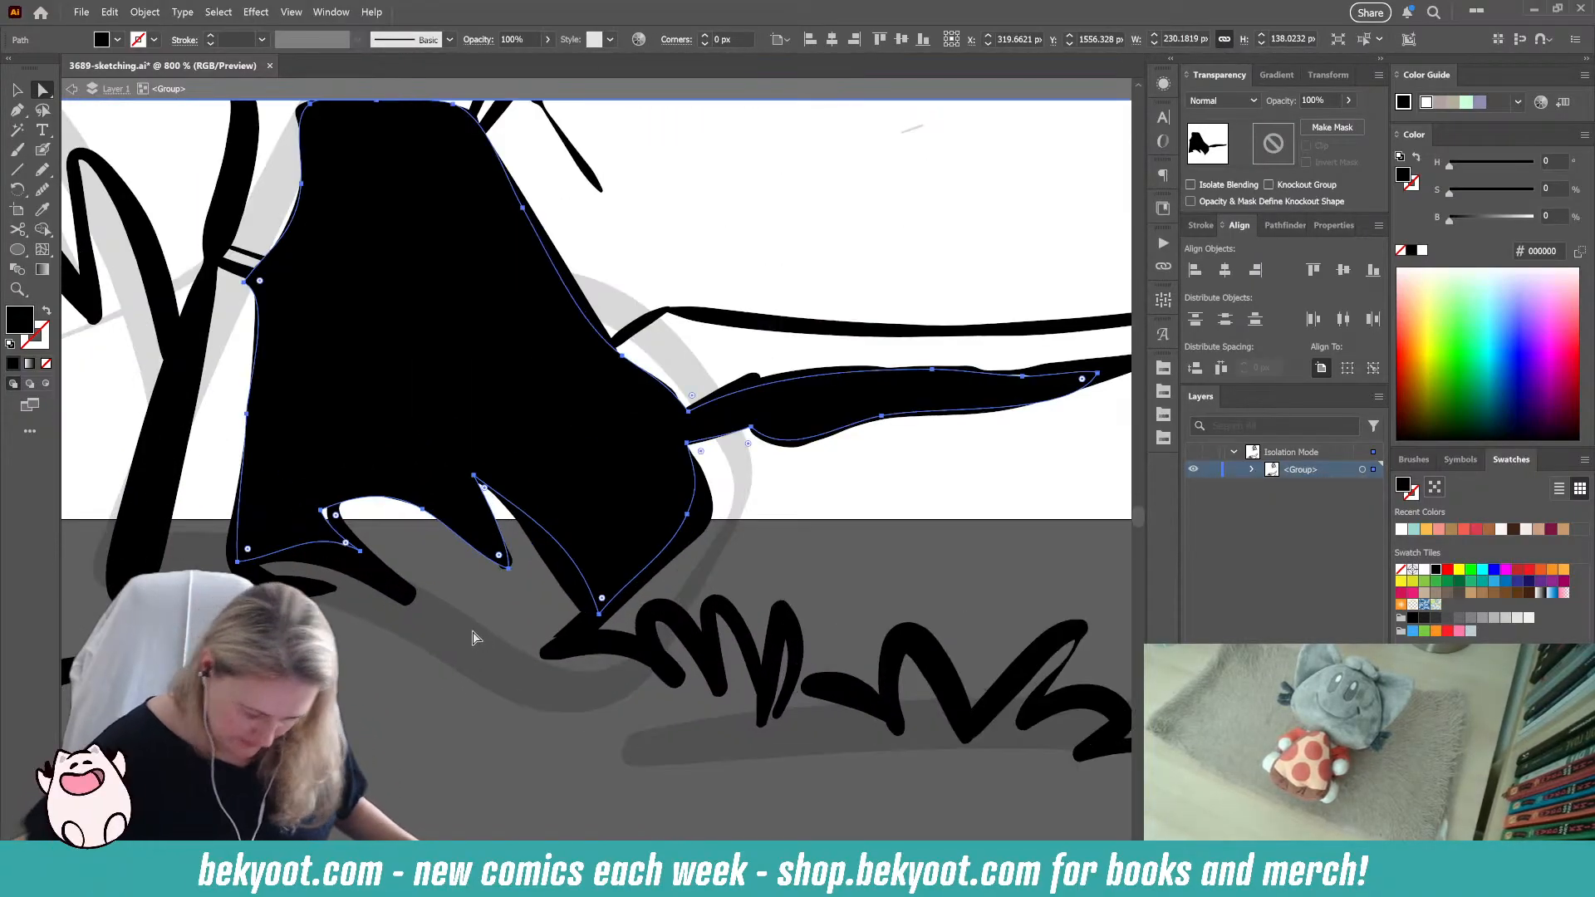
left_click_drag(321, 512, 333, 502)
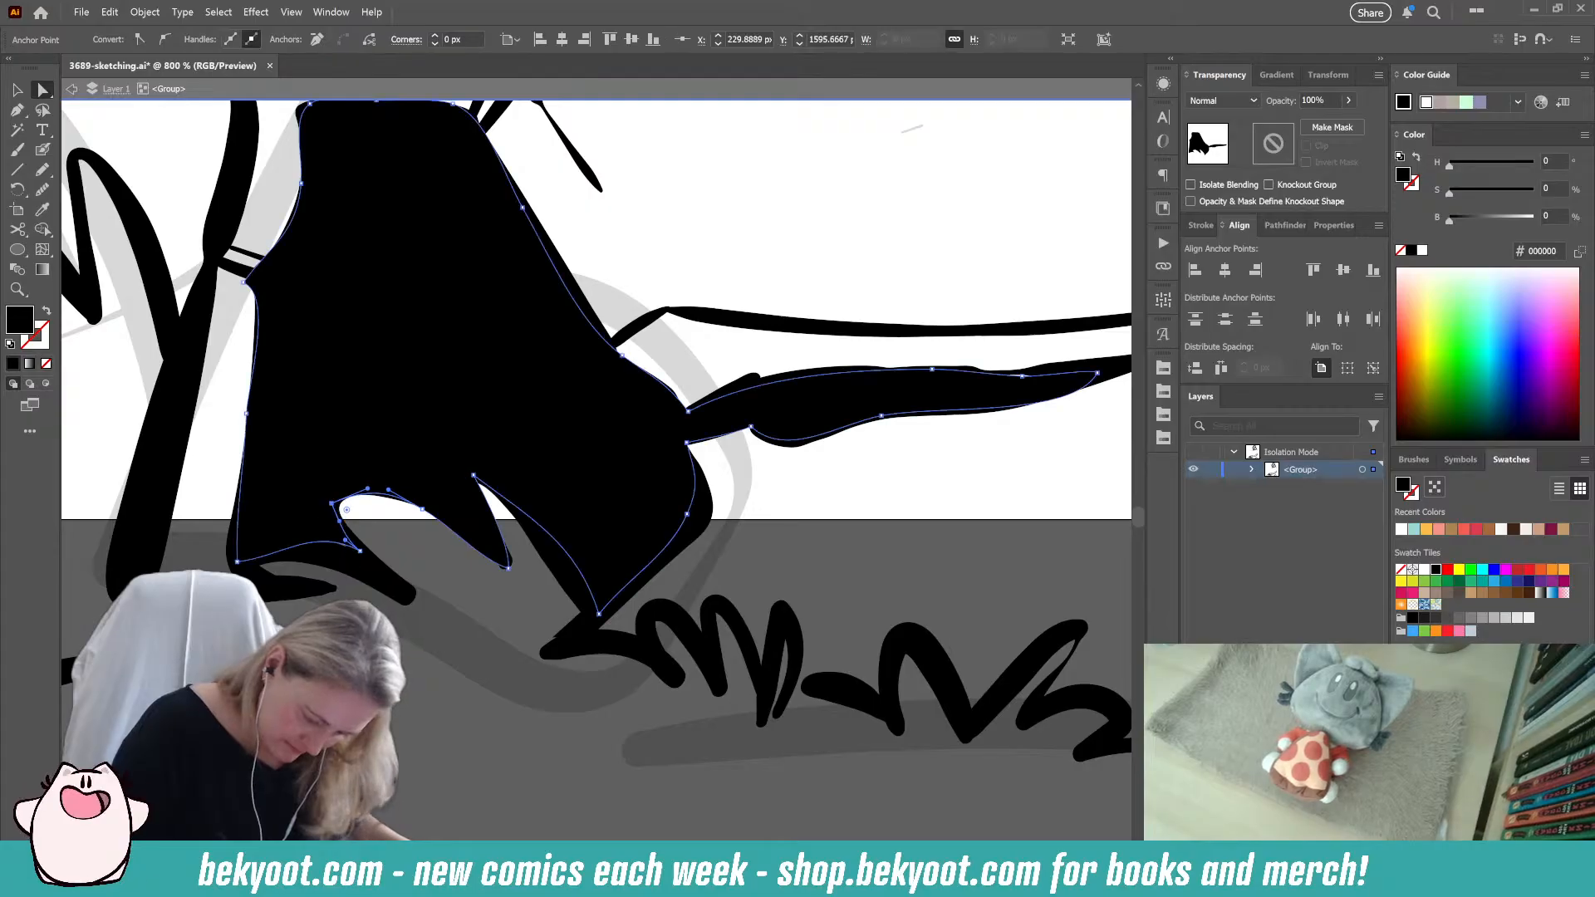
Step: Set the rock's shadow shape to 30% opacity
left_click(1324, 99)
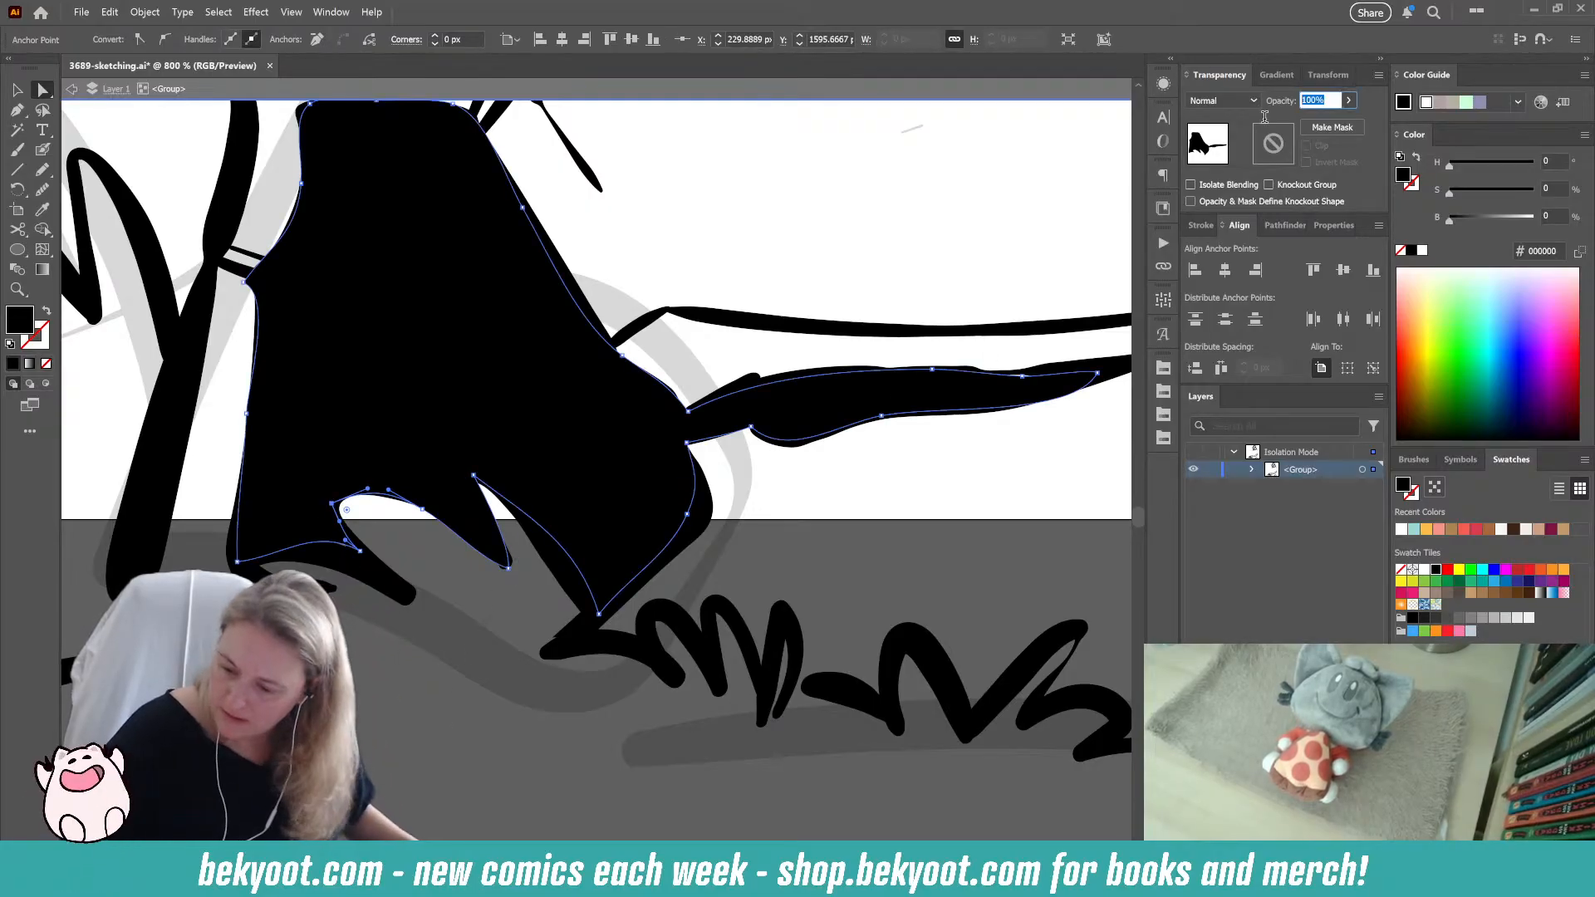
type("30")
key("Return")
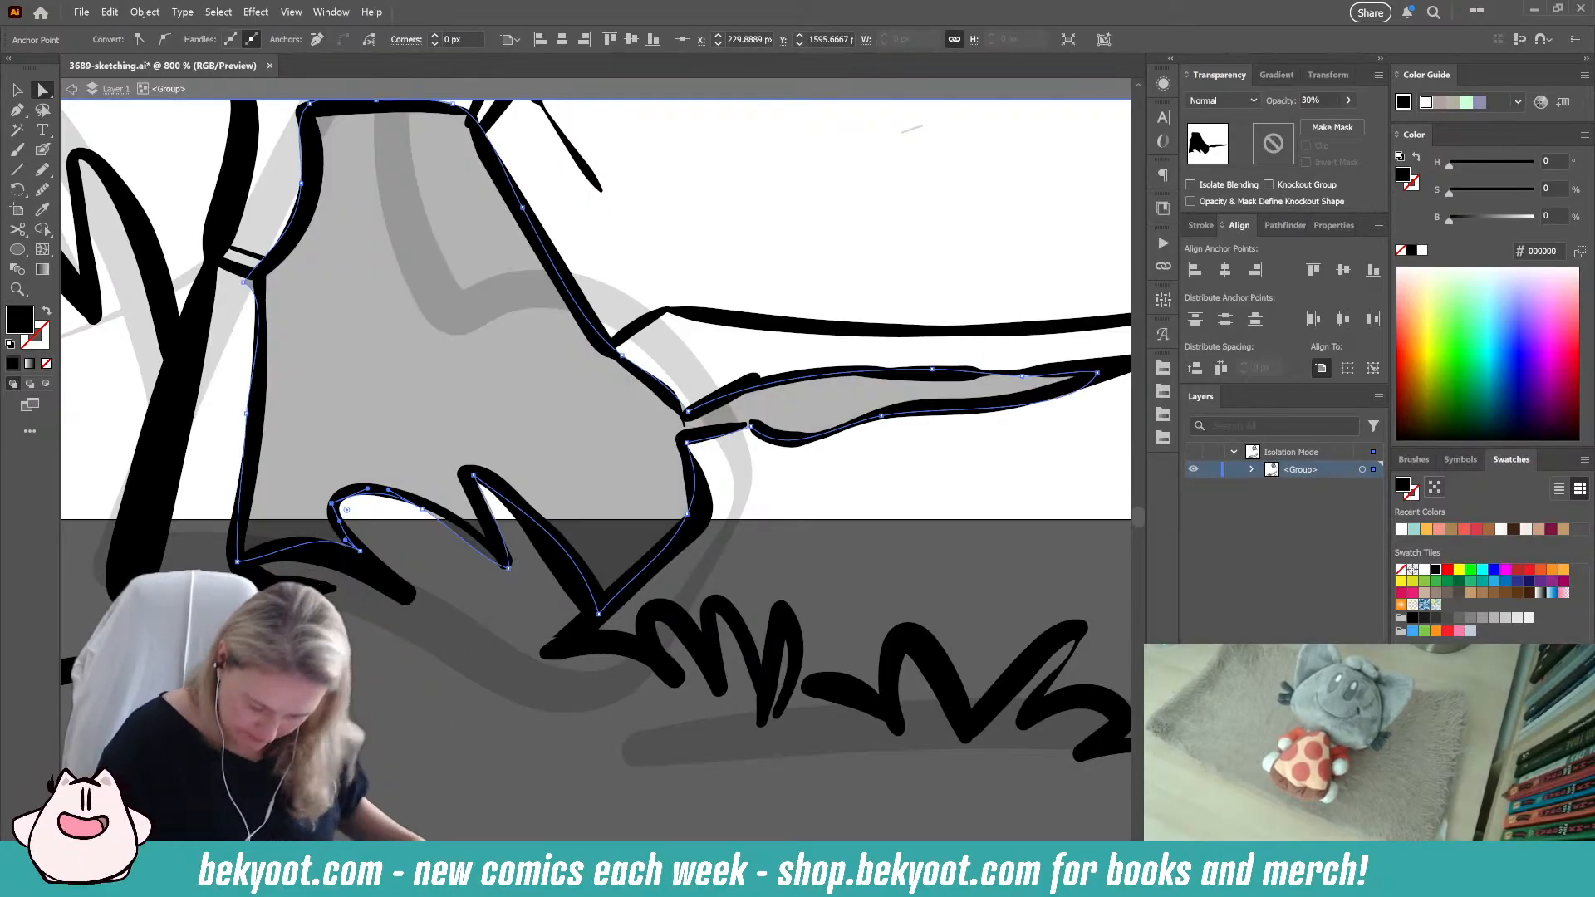
Step: Adjust the gray shadow shape's lower anchor points and handles so its edge follows the grass blades at the log opening
left_click(508, 568)
left_click_drag(491, 557, 432, 504)
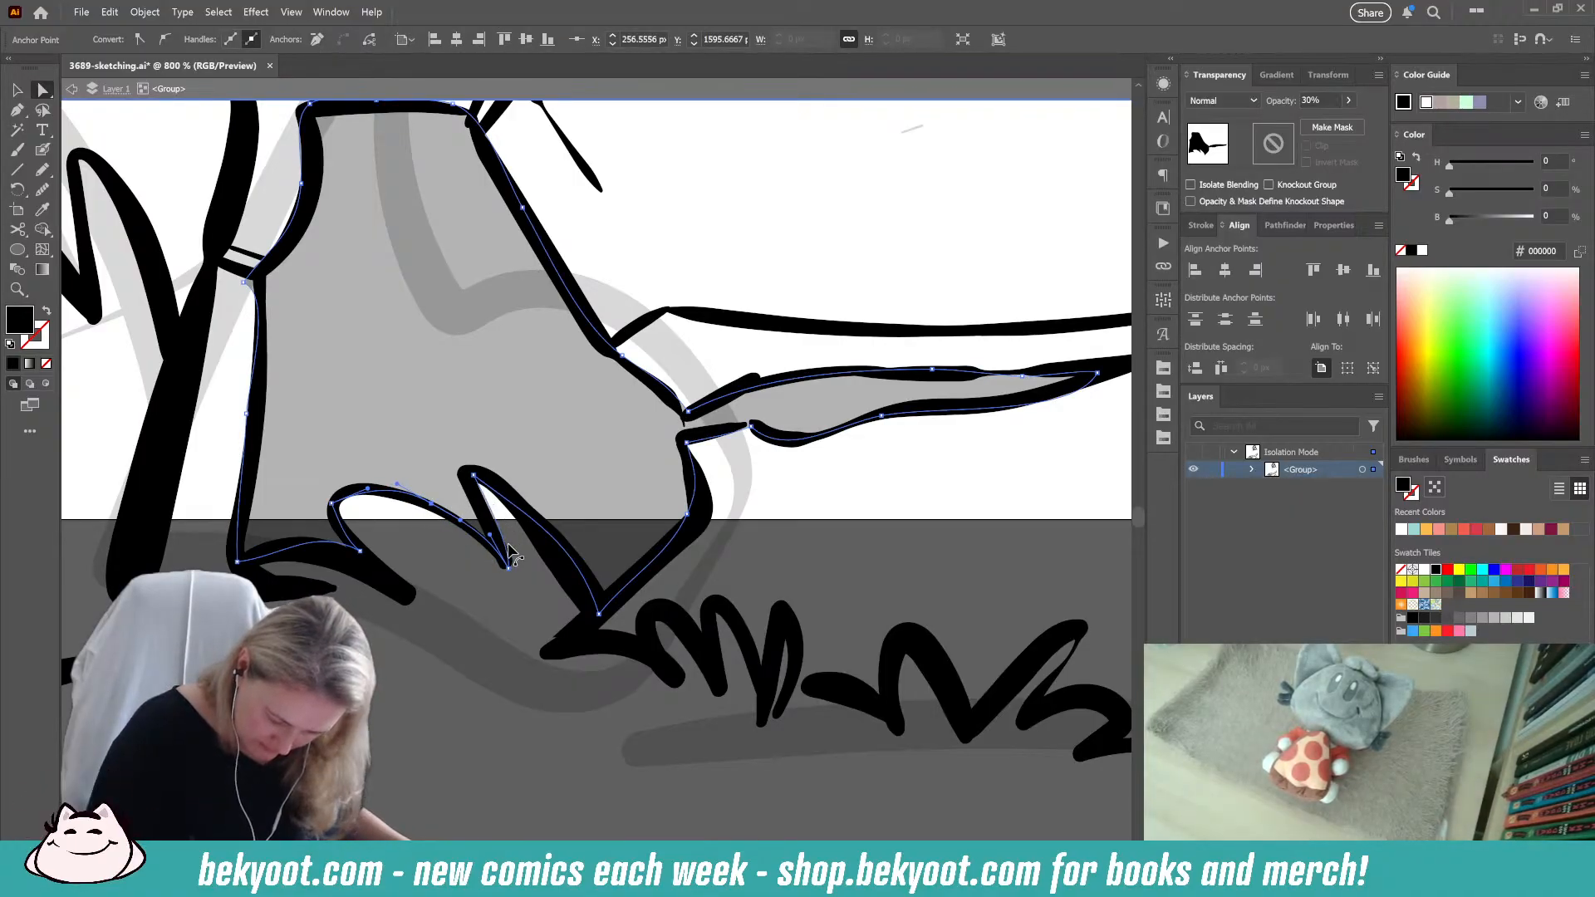
left_click_drag(508, 568, 501, 557)
left_click_drag(474, 475, 467, 473)
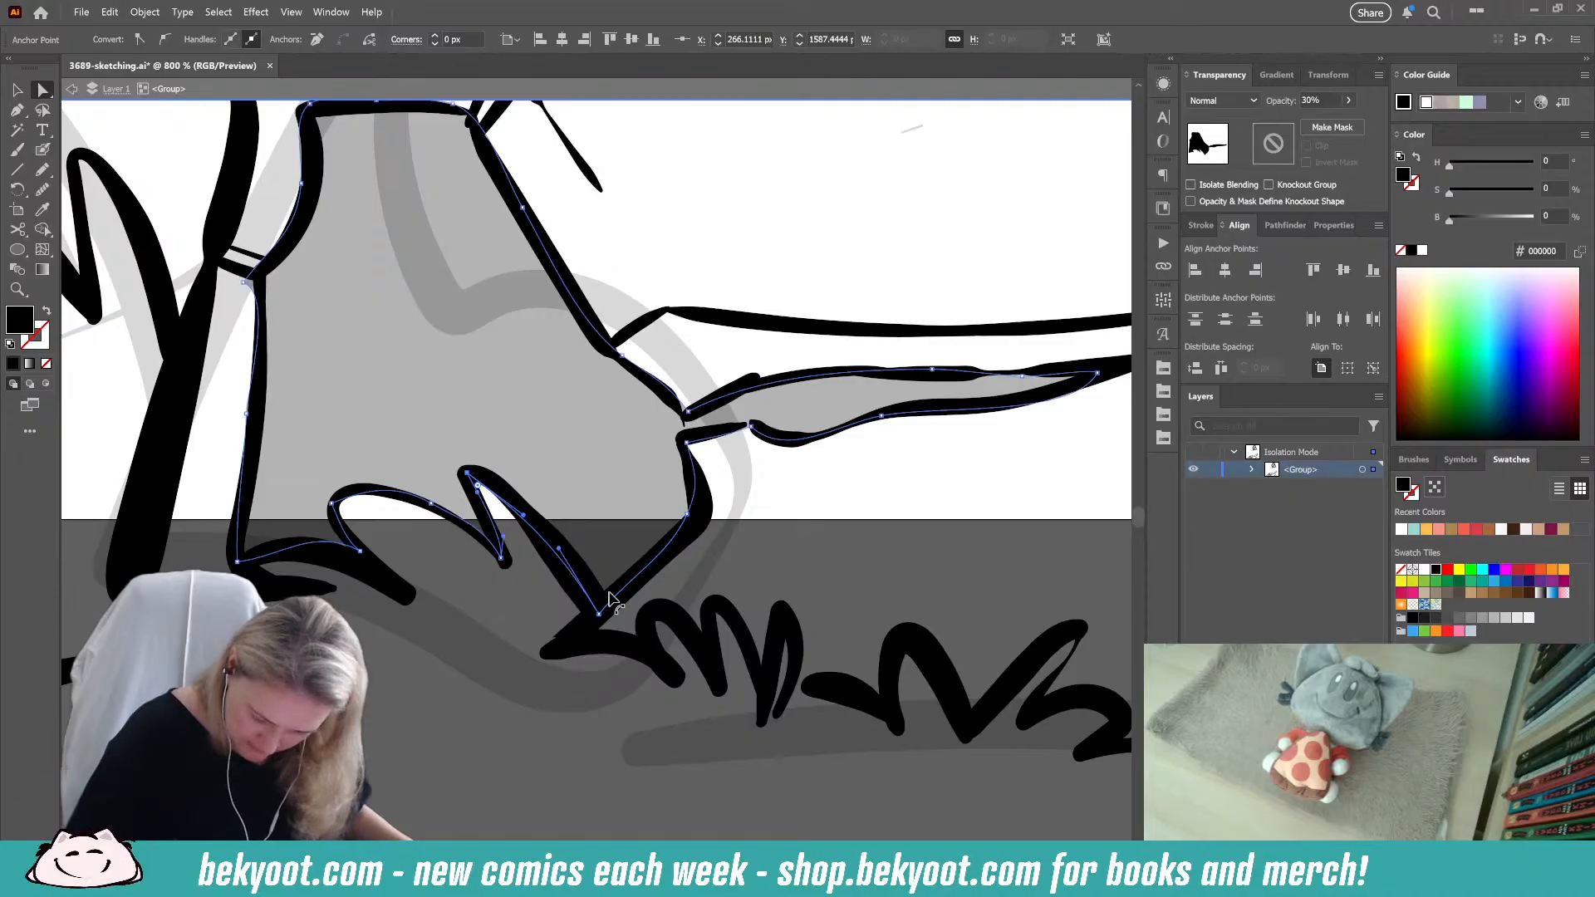
Step: Move the shadow shape's anchor points onto the ink lines at its lower right corner and where the narrow strip begins
left_click(690, 518)
left_click_drag(690, 517, 701, 512)
left_click_drag(686, 444, 680, 444)
left_click(751, 427)
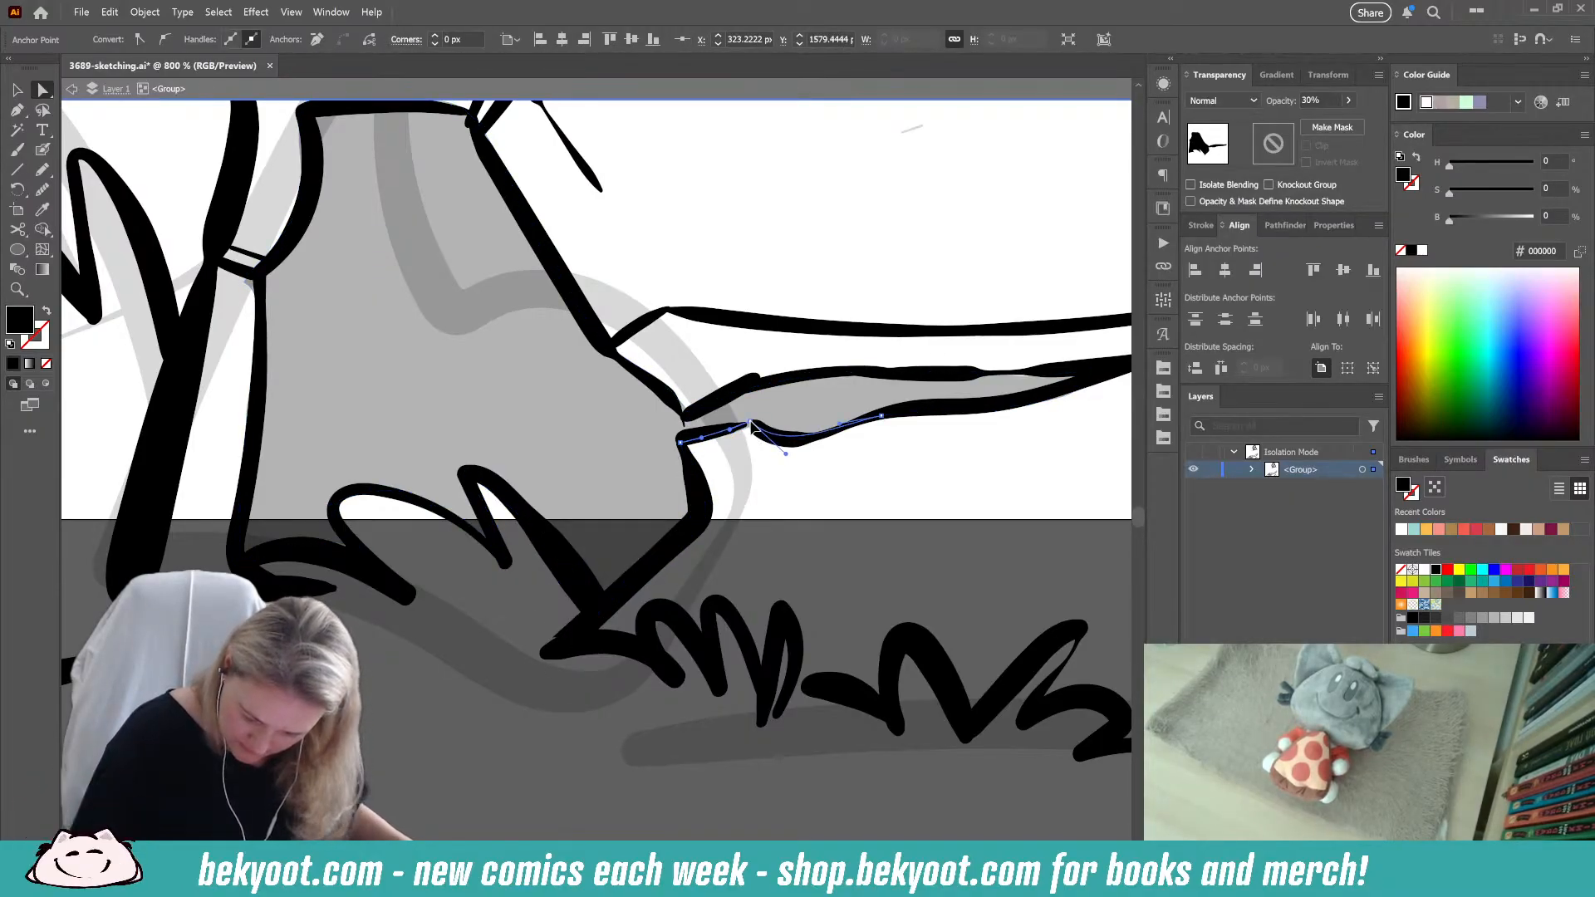
left_click(689, 416)
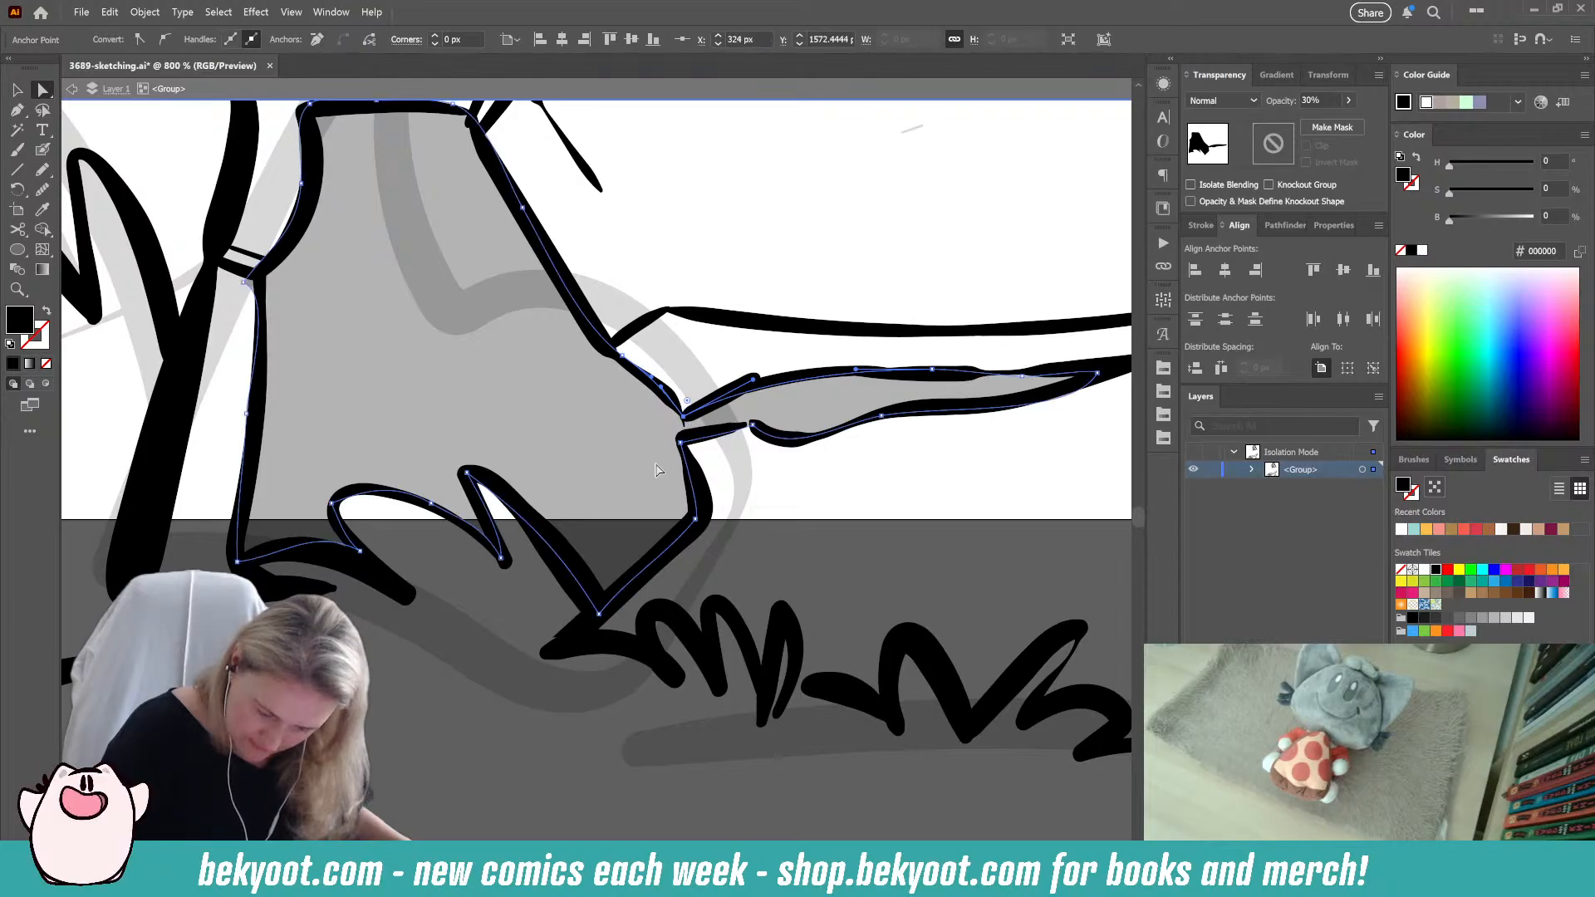
Step: Fit the shadow shape's left edge and small grass notch to the ink outline by moving anchor points and handles
left_click_drag(244, 282, 257, 274)
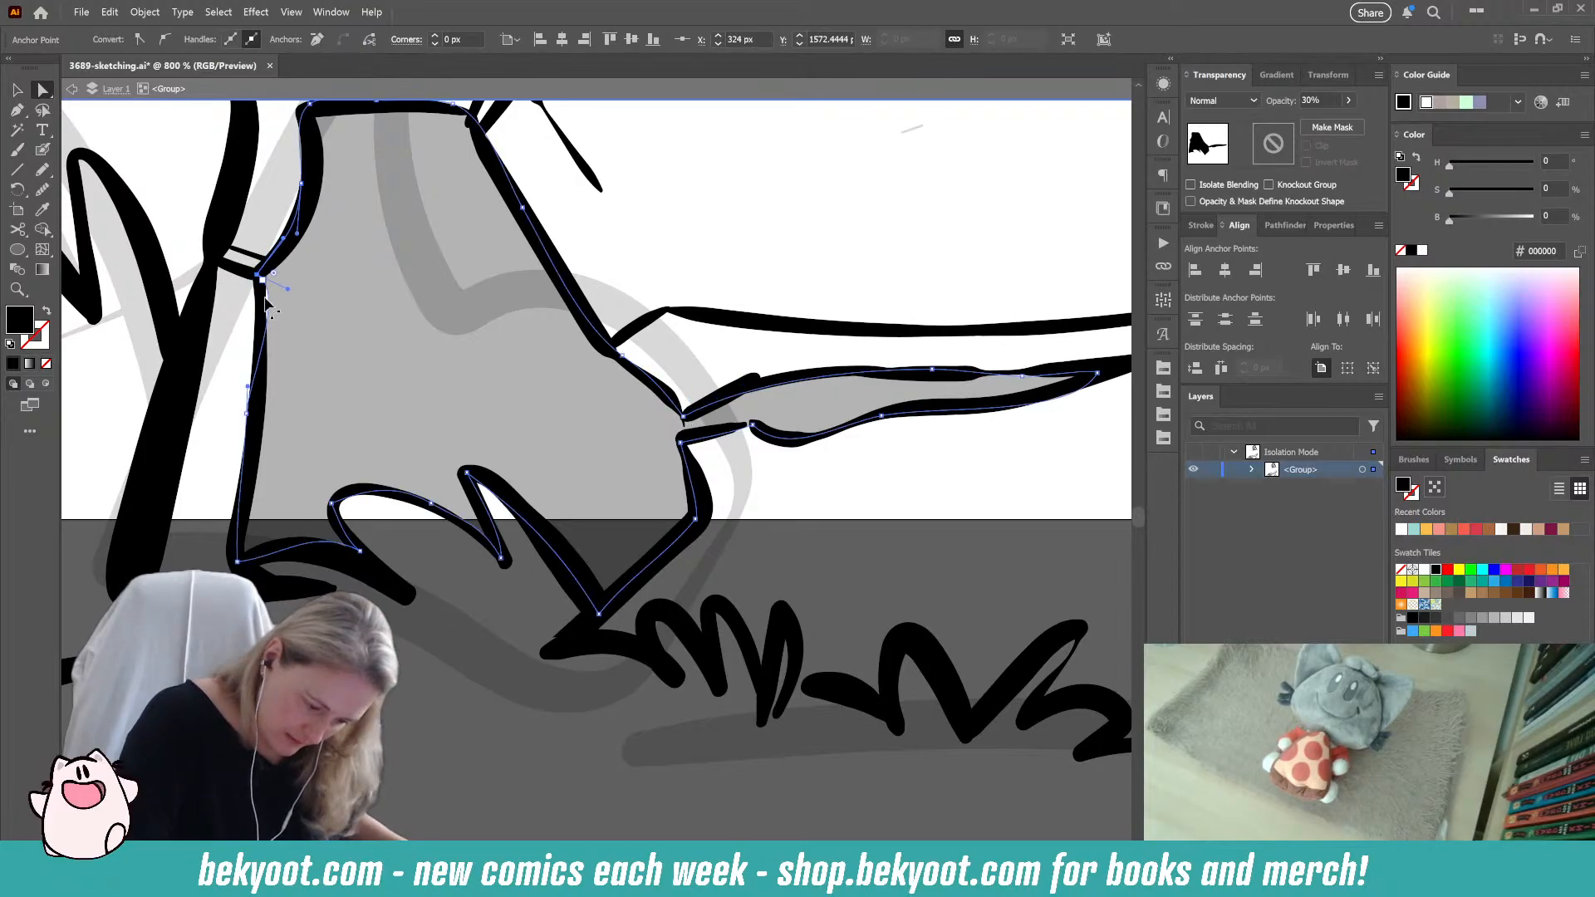
left_click_drag(247, 413, 255, 431)
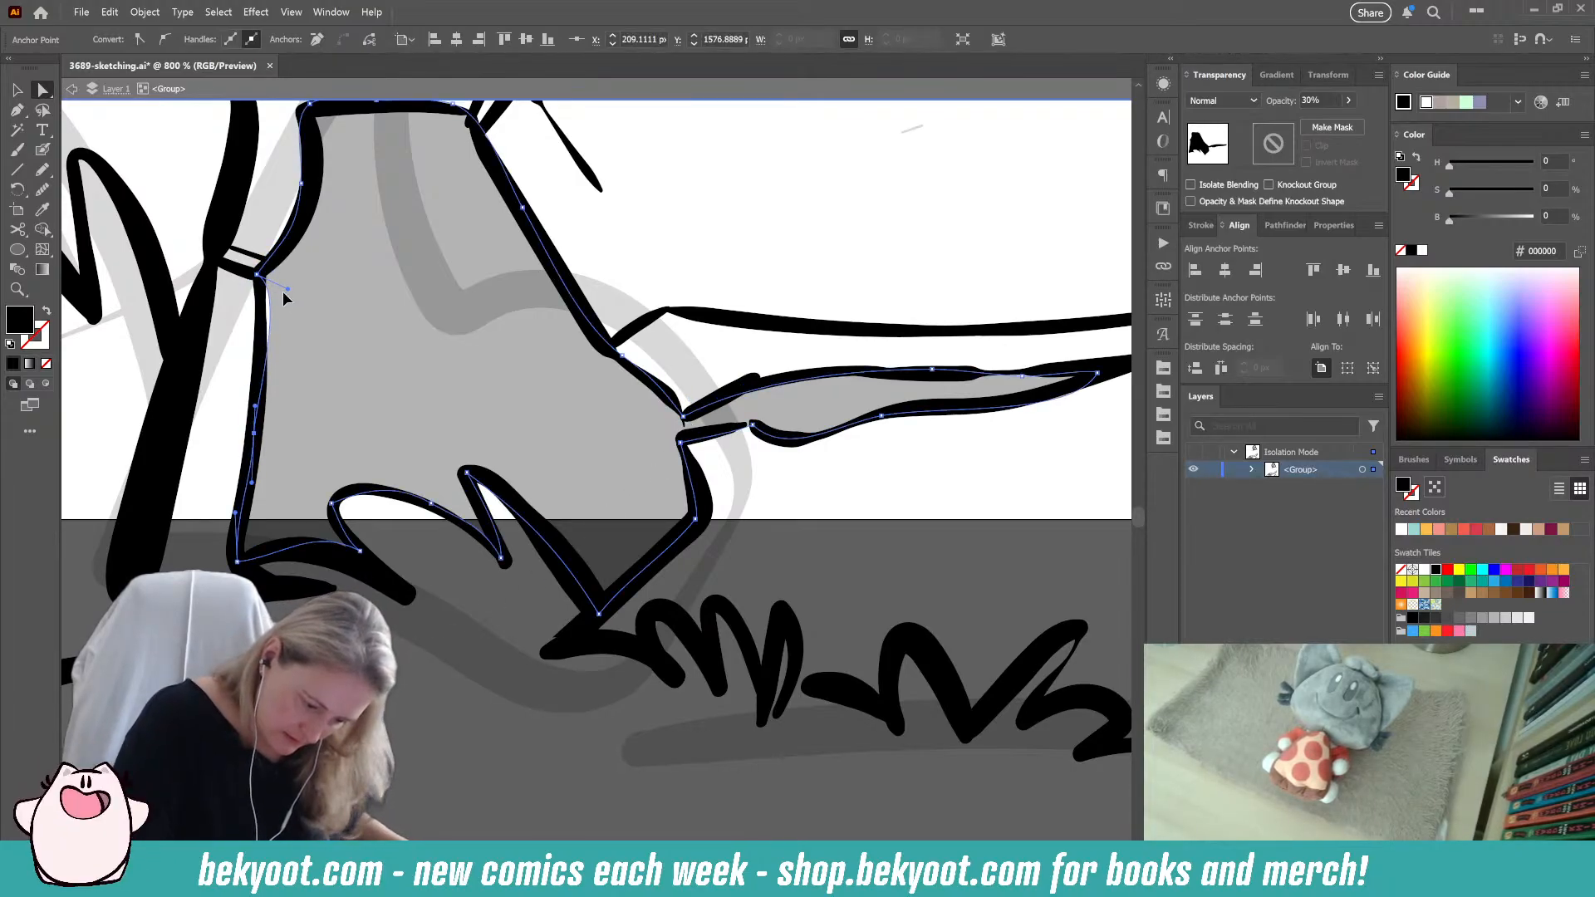
left_click_drag(285, 290, 268, 331)
left_click(366, 558)
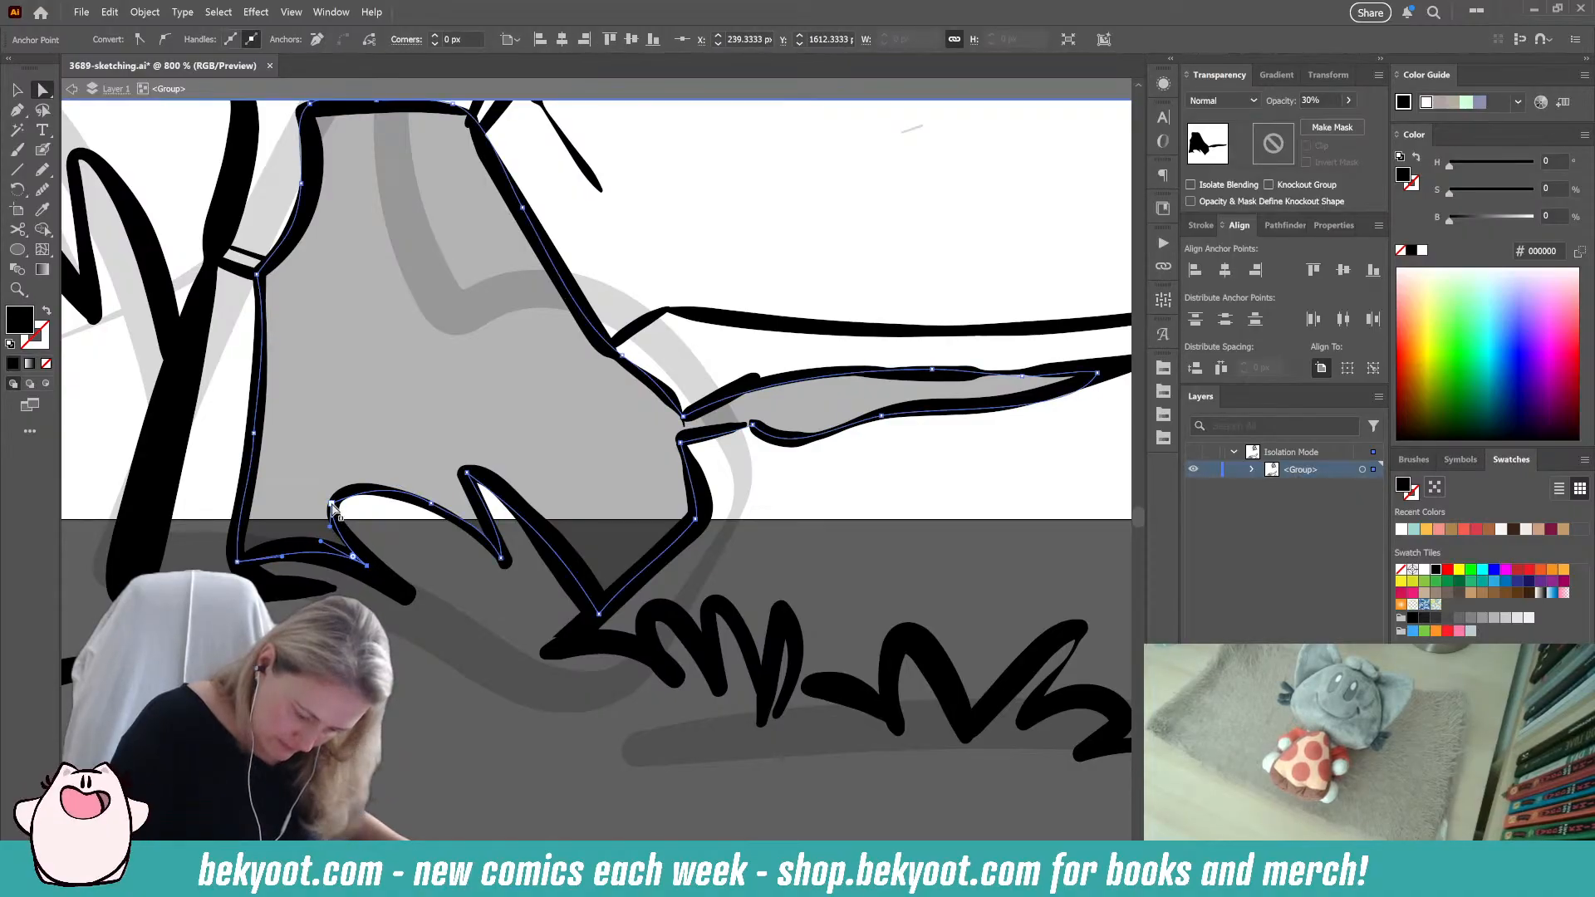
left_click(335, 503)
Step: Align the shadow shape's upper corner anchor points and handles with the ink lines at the top of the log opening
scroll(420, 402, "up", 5)
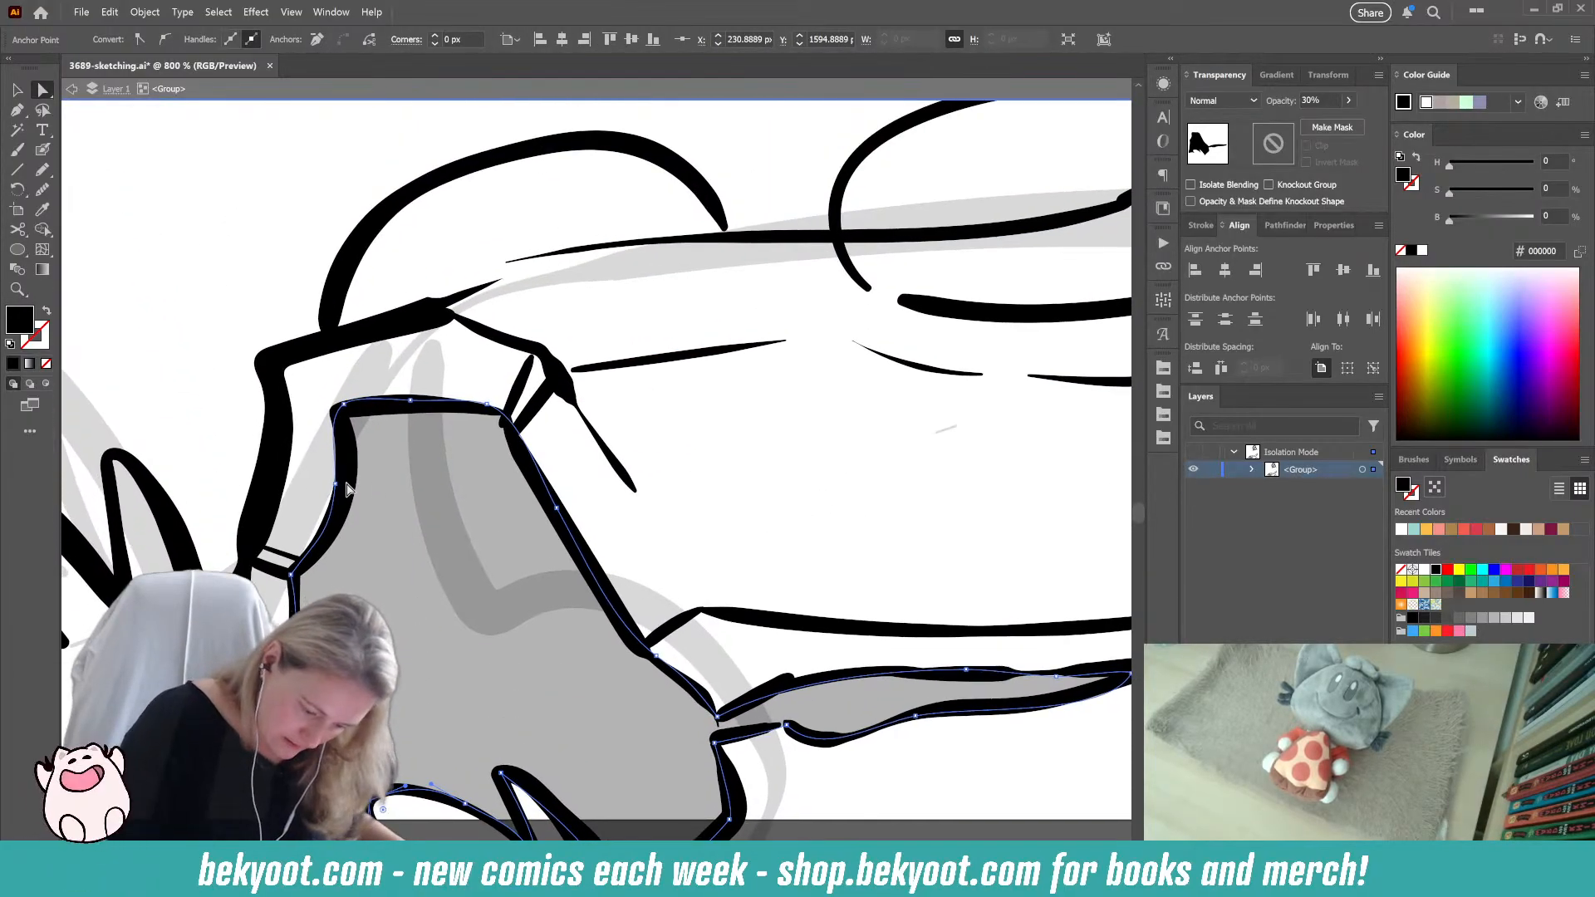
left_click(345, 412)
left_click(344, 410)
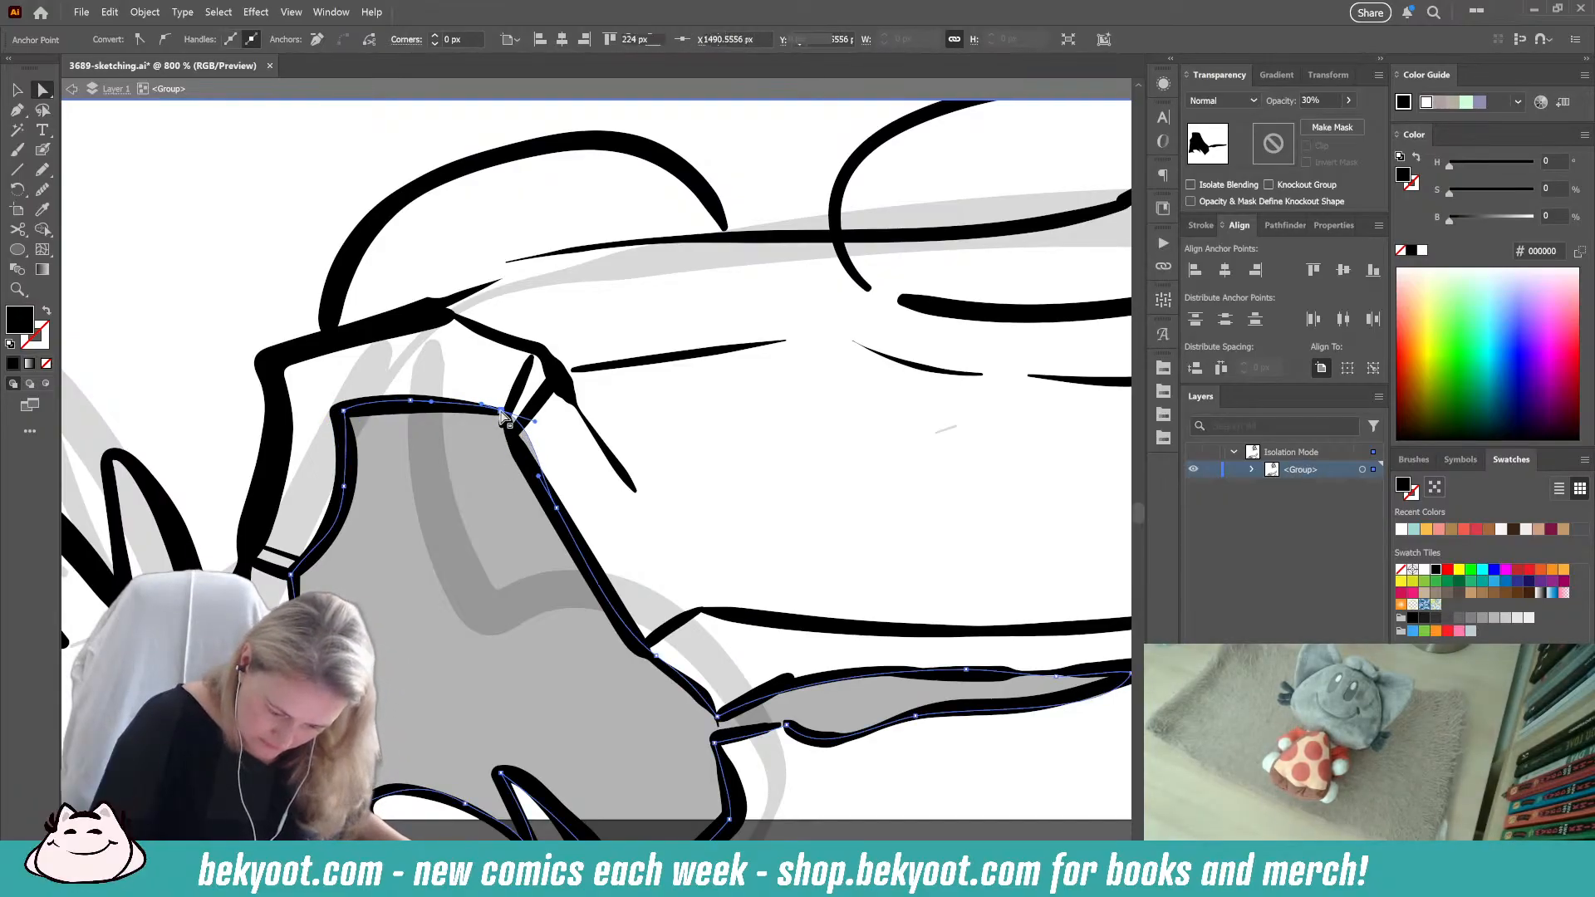
left_click(527, 430)
left_click_drag(528, 430, 519, 451)
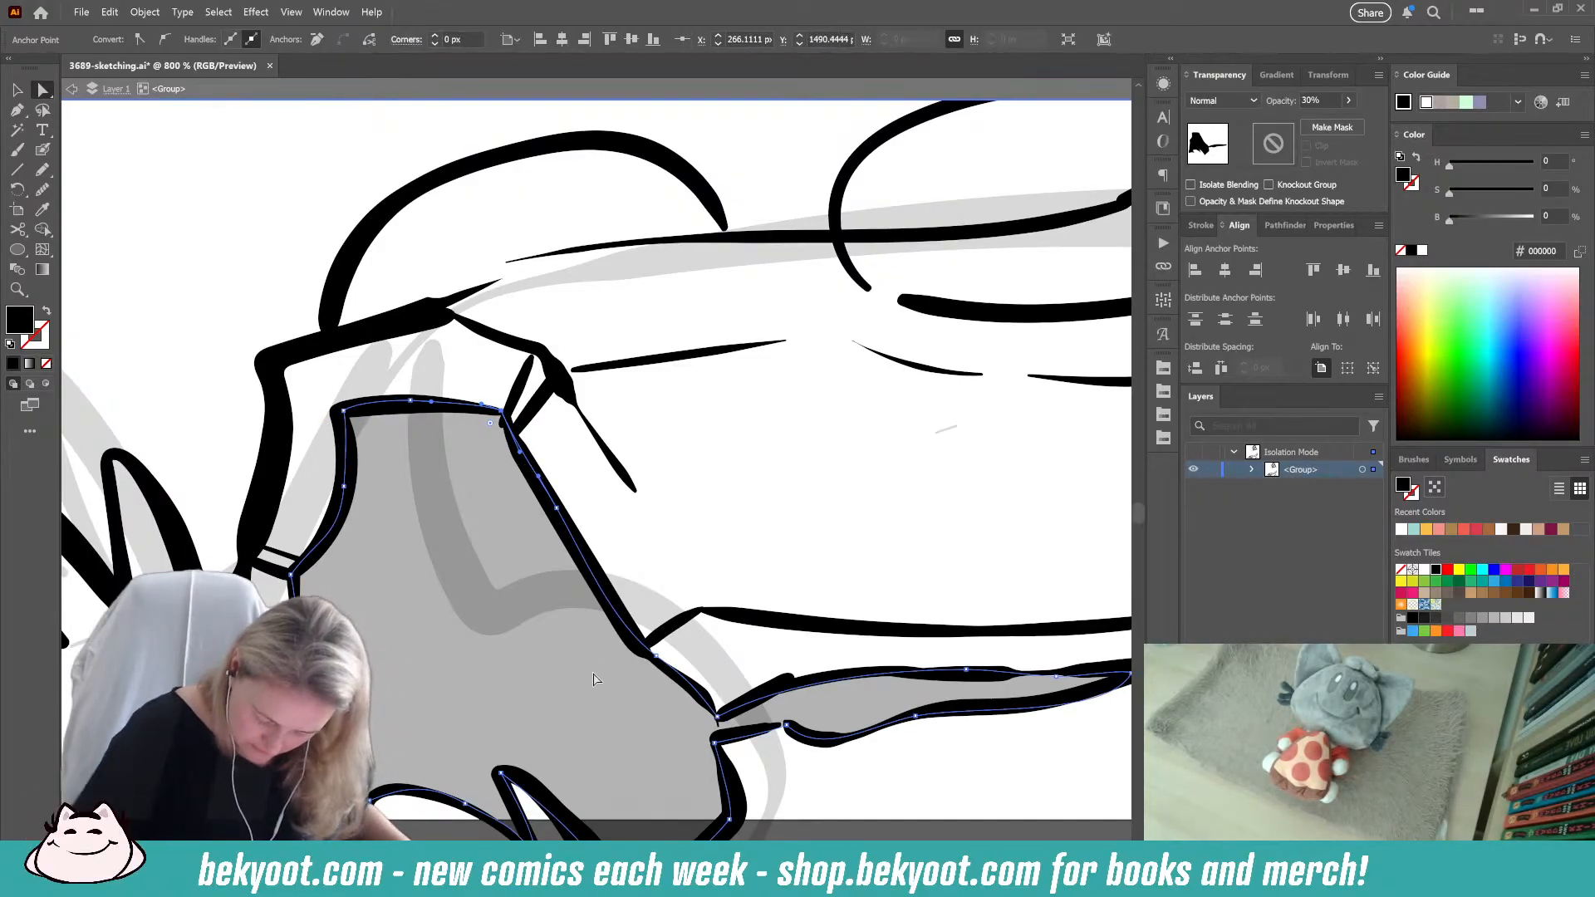
Step: Refine the shadow shape's anchor points along its right edge and near the narrow strip's pointed tip, then deselect everything
left_click_drag(702, 805, 644, 614)
left_click_drag(598, 466, 597, 469)
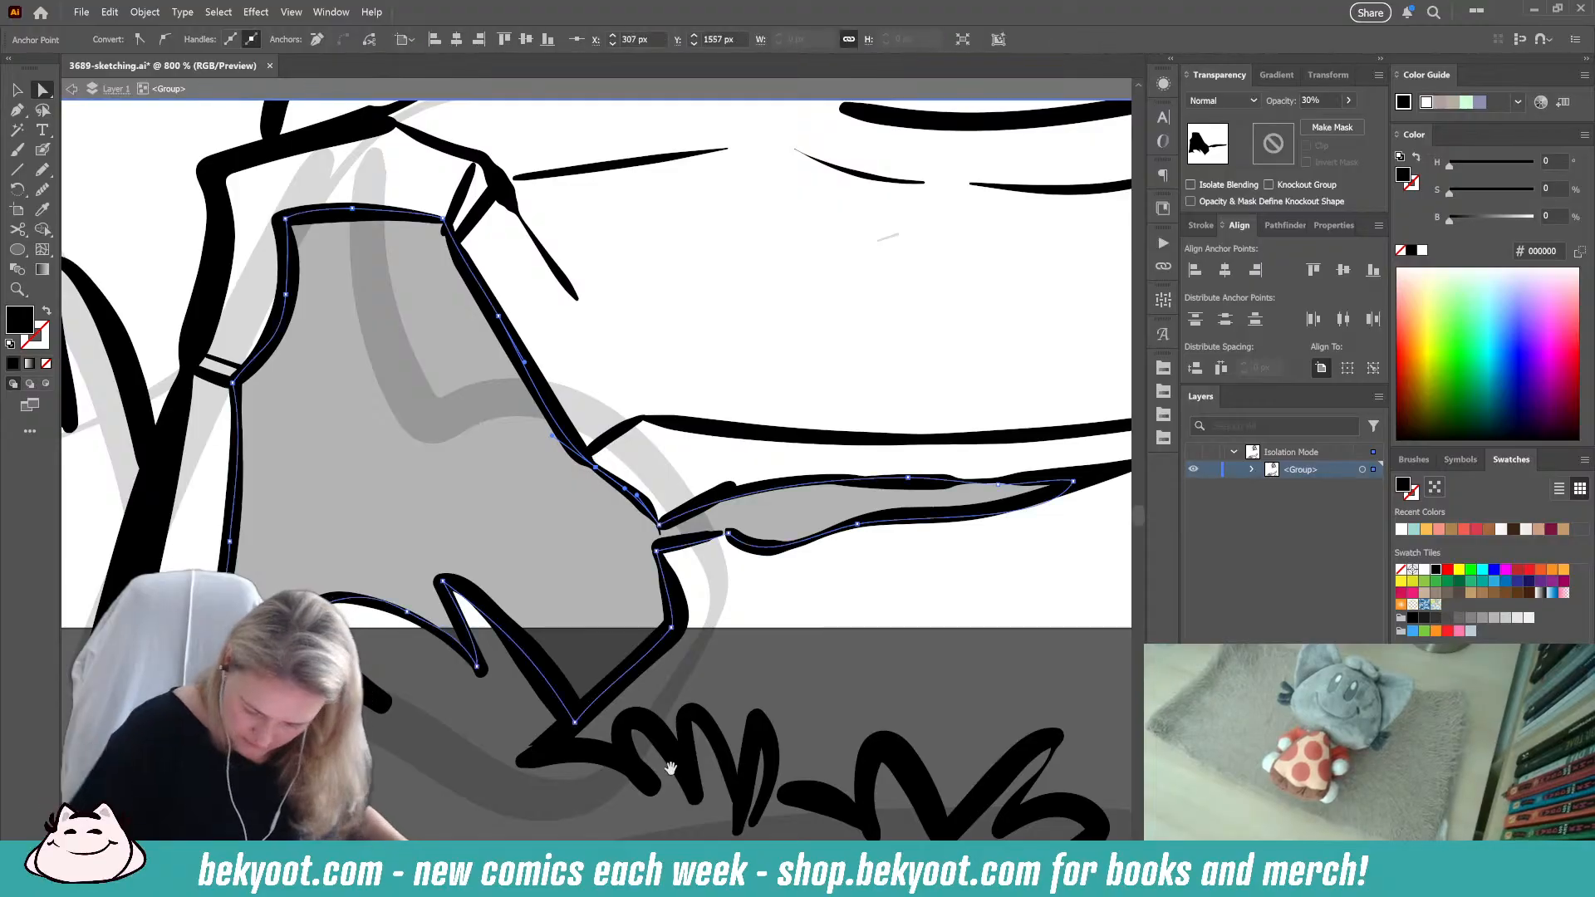
left_click_drag(670, 760, 534, 755)
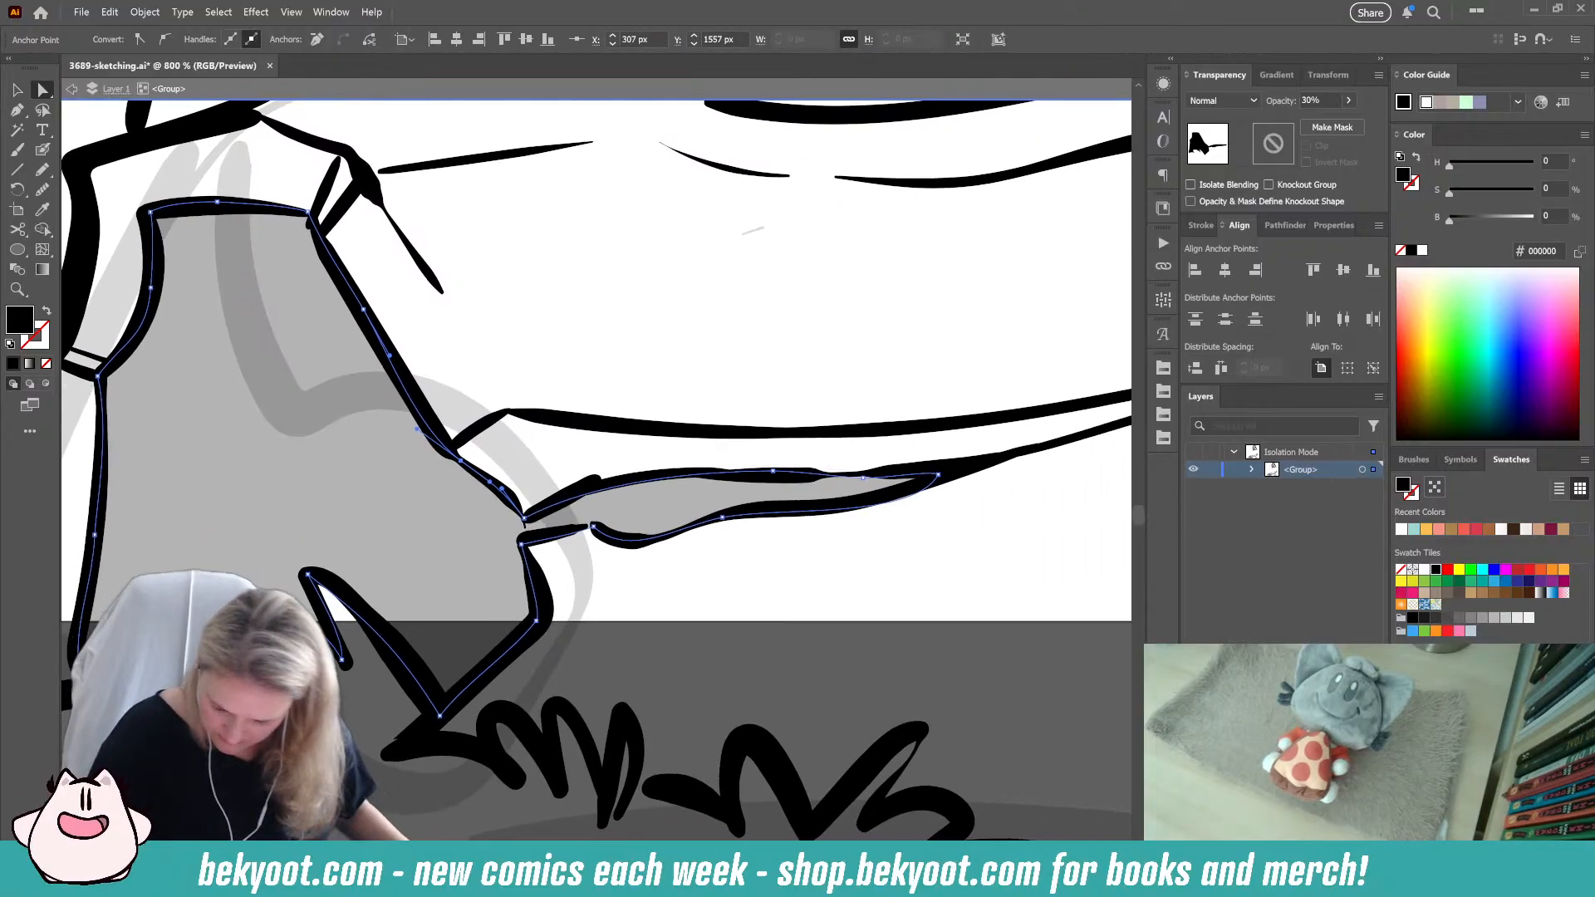
left_click(868, 475)
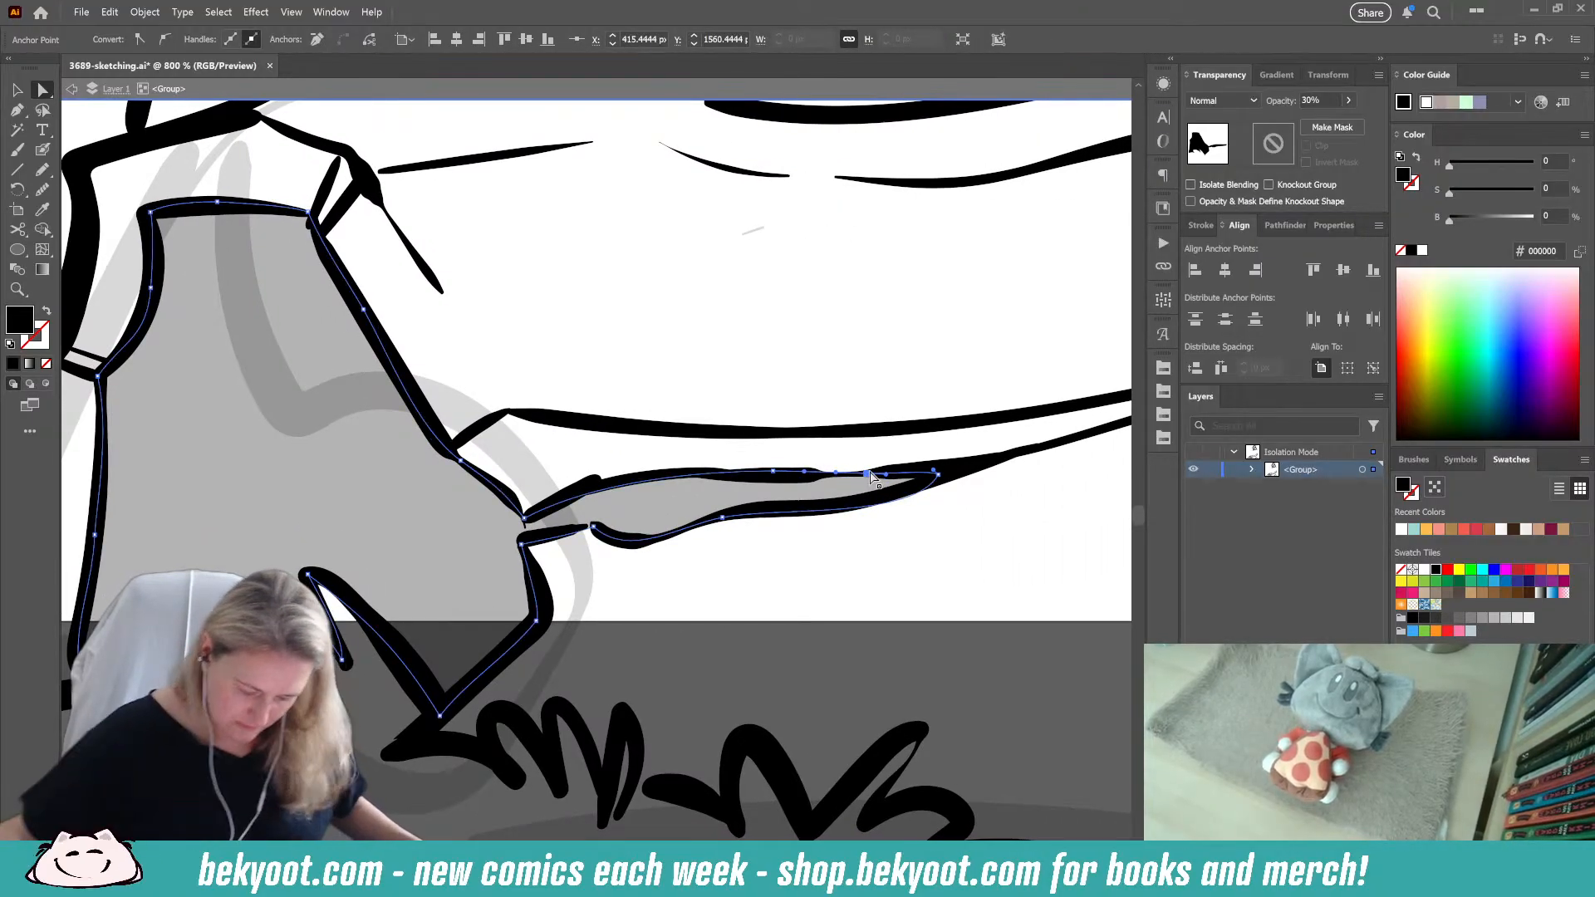
left_click(512, 496)
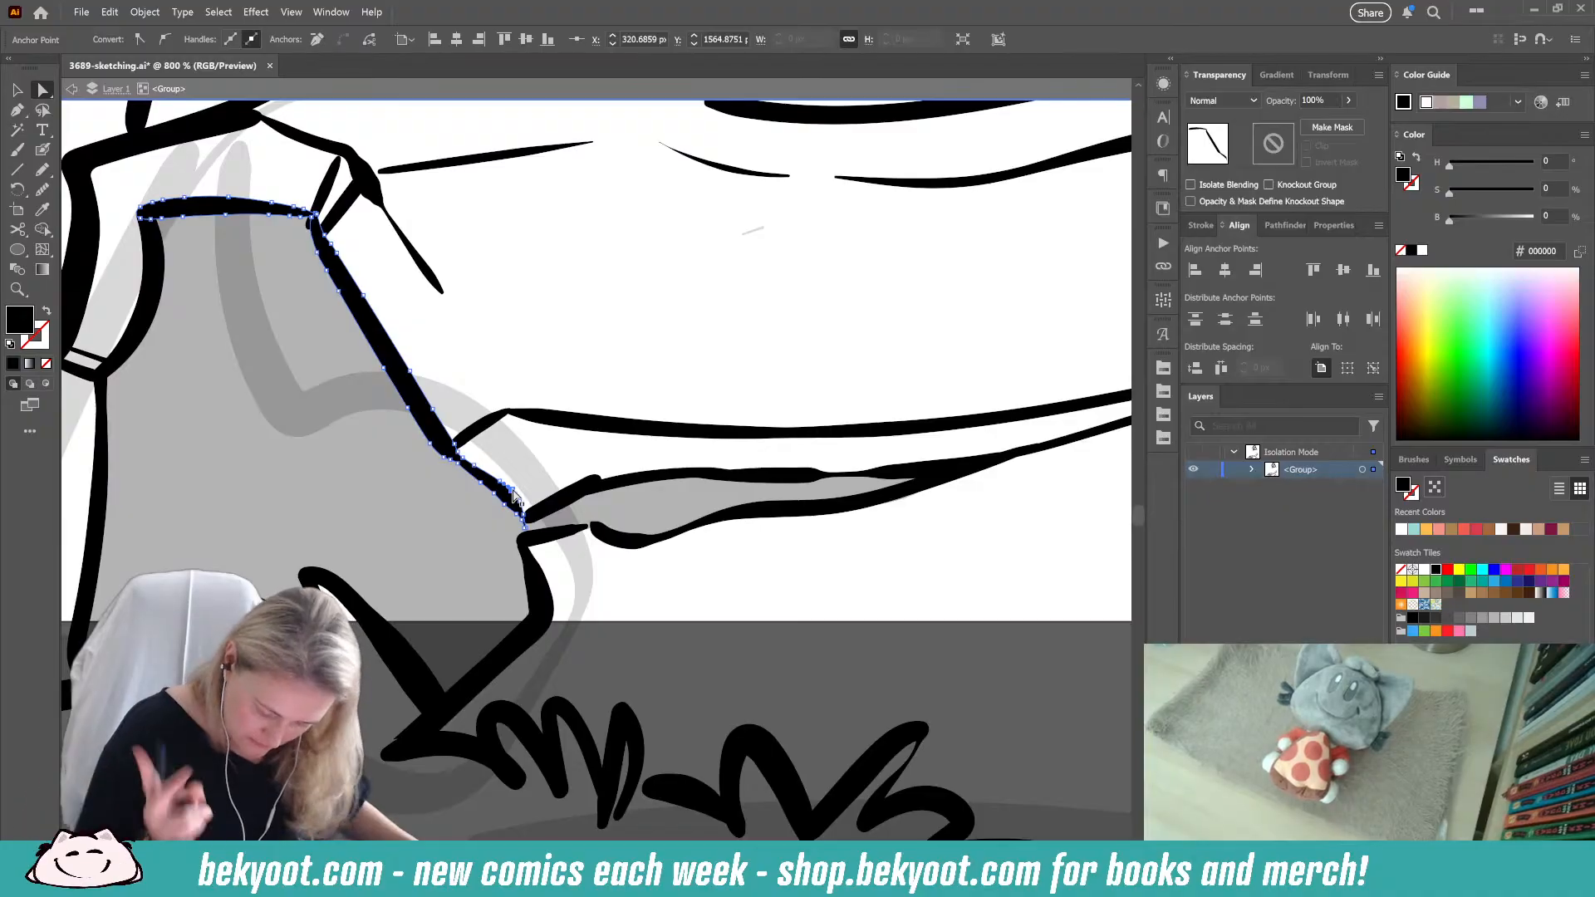
left_click(520, 531)
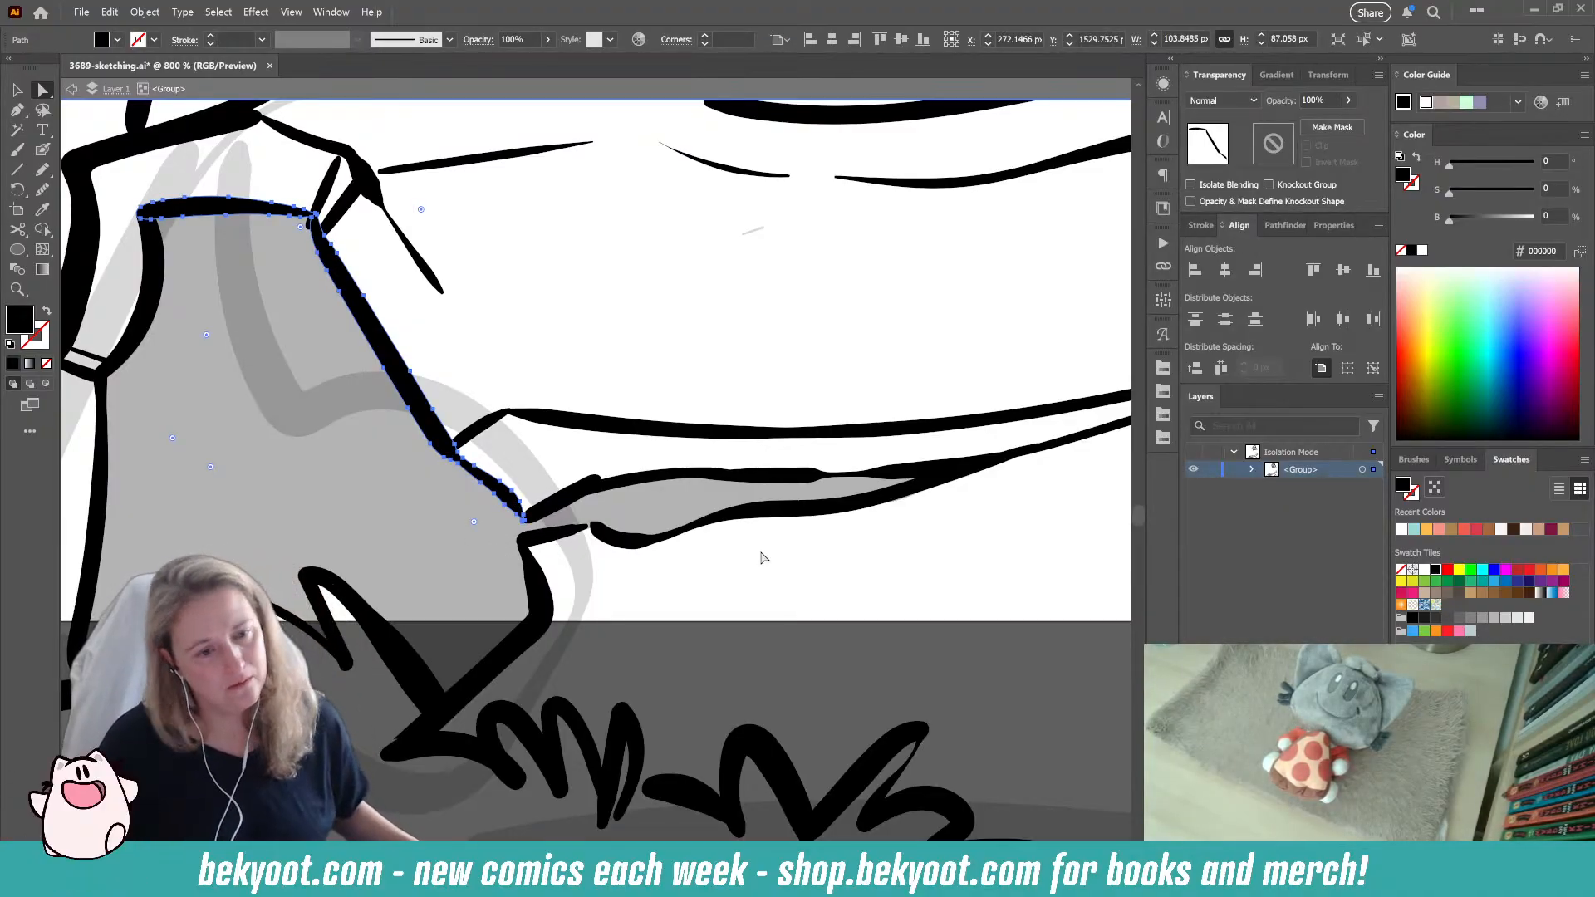
key("ctrl+shift+a")
Step: Set the opacity of the shadow shape inside the log opening to 70%
scroll(312, 571, "down", 1)
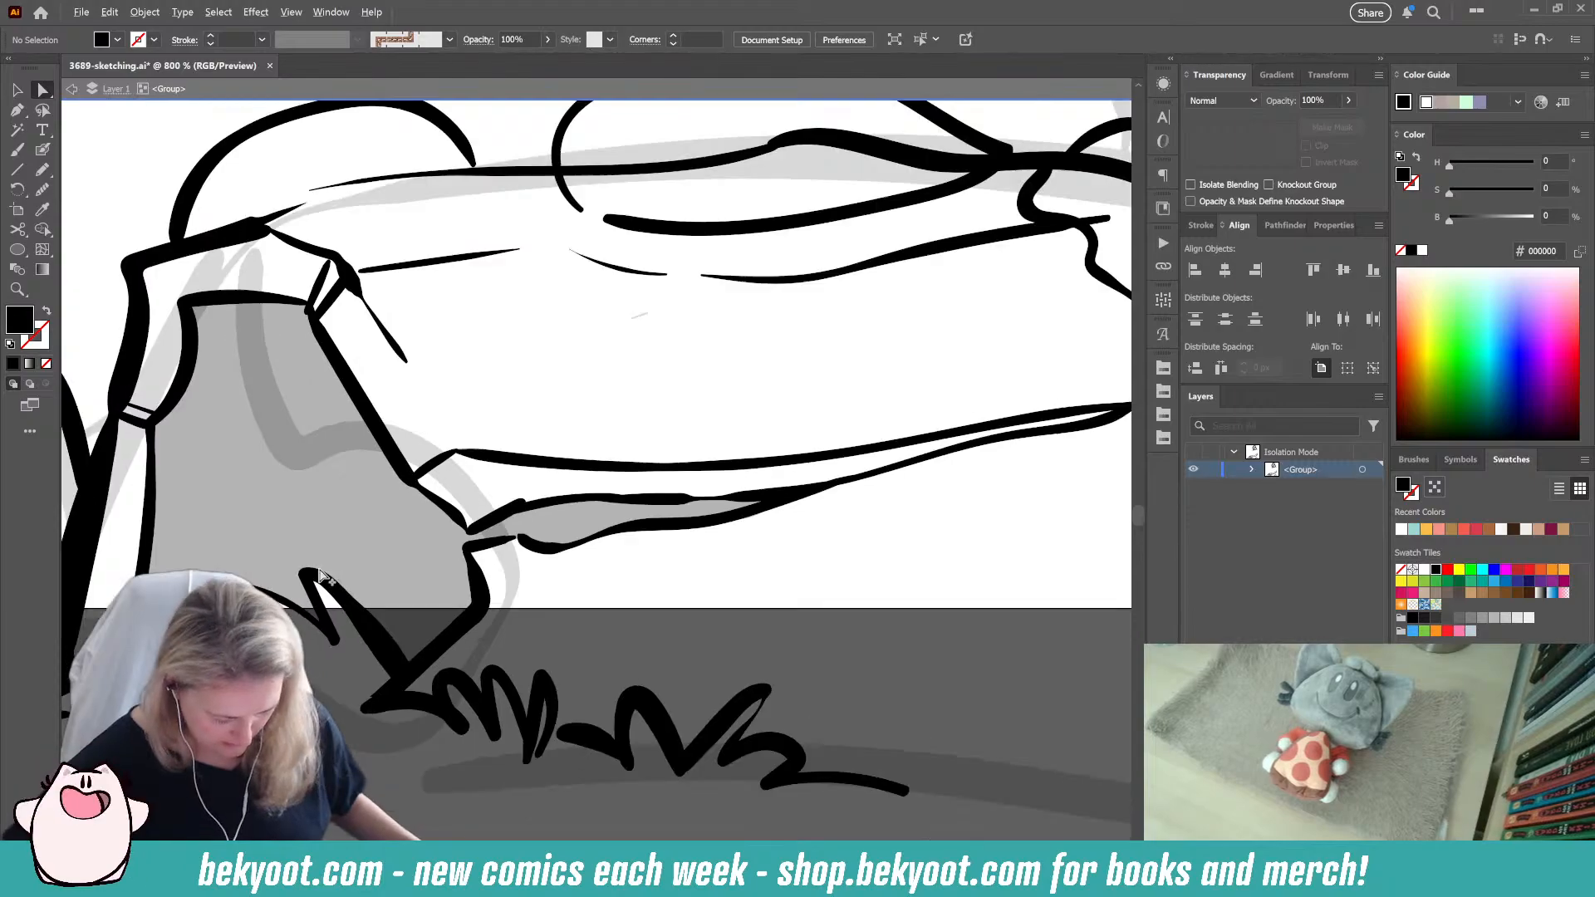
scroll(320, 573, "down", 3)
left_click_drag(386, 723, 500, 742)
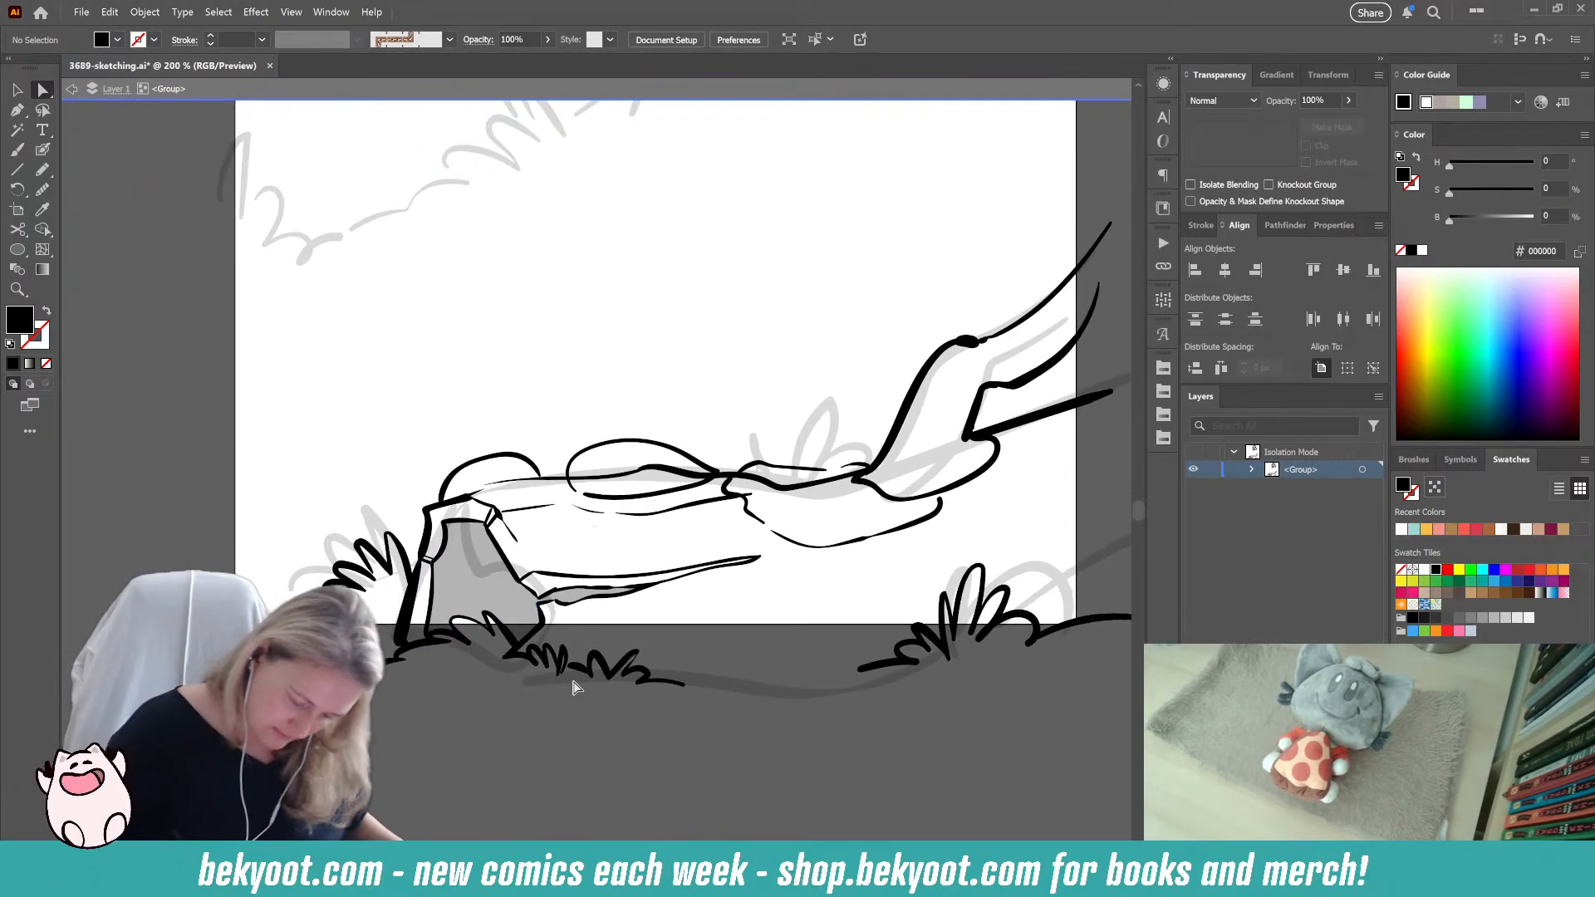
key("n")
left_click(521, 656, "ctrl")
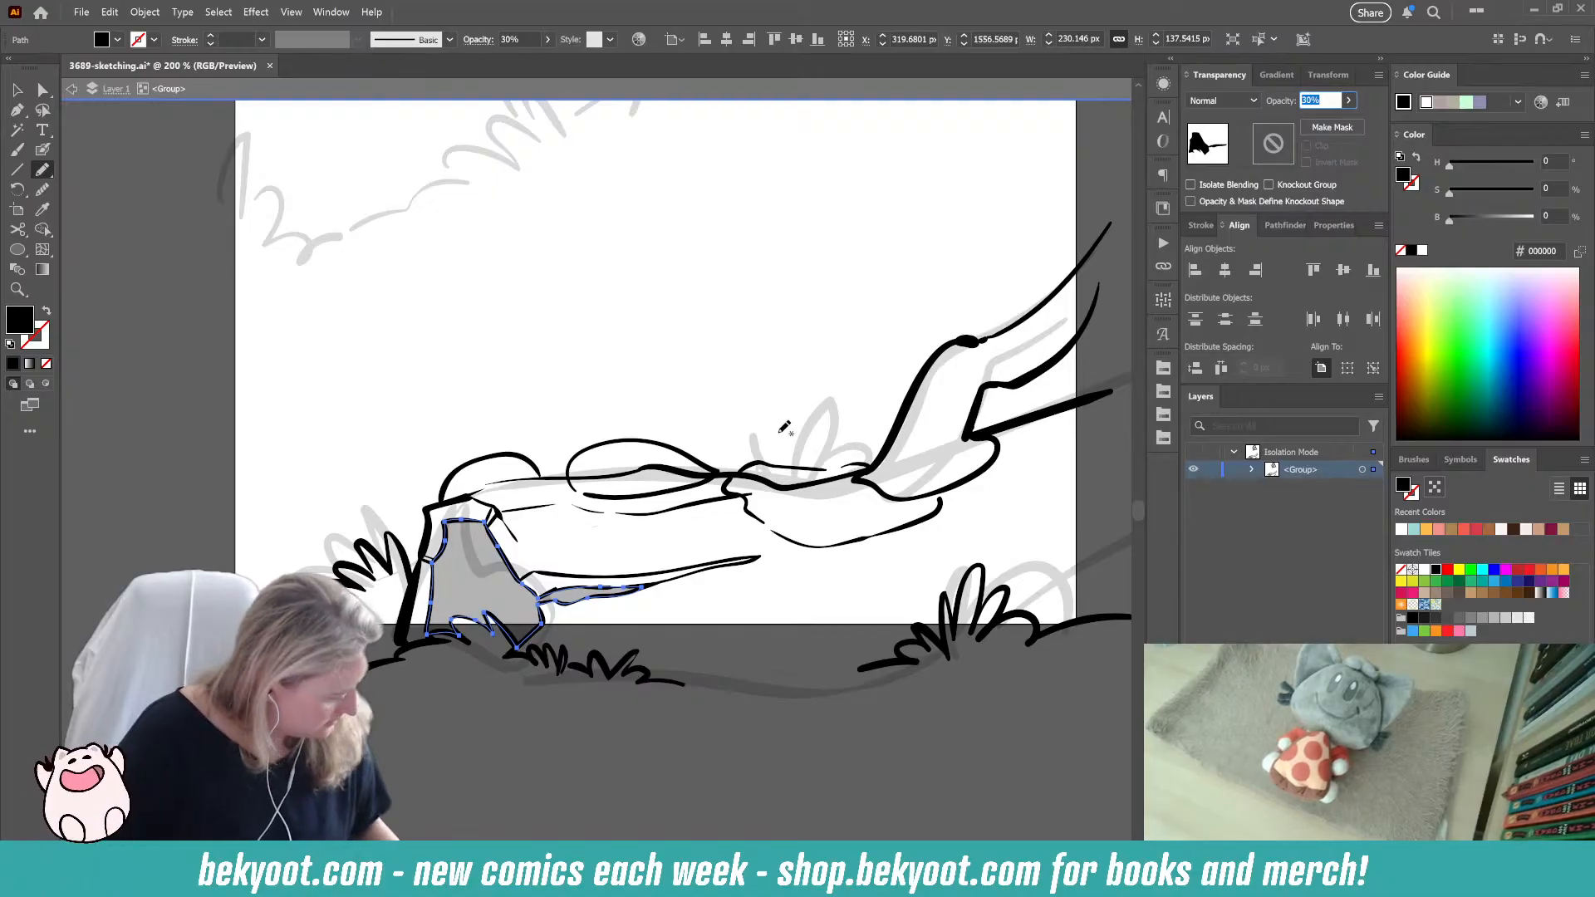
type("70")
key("Return")
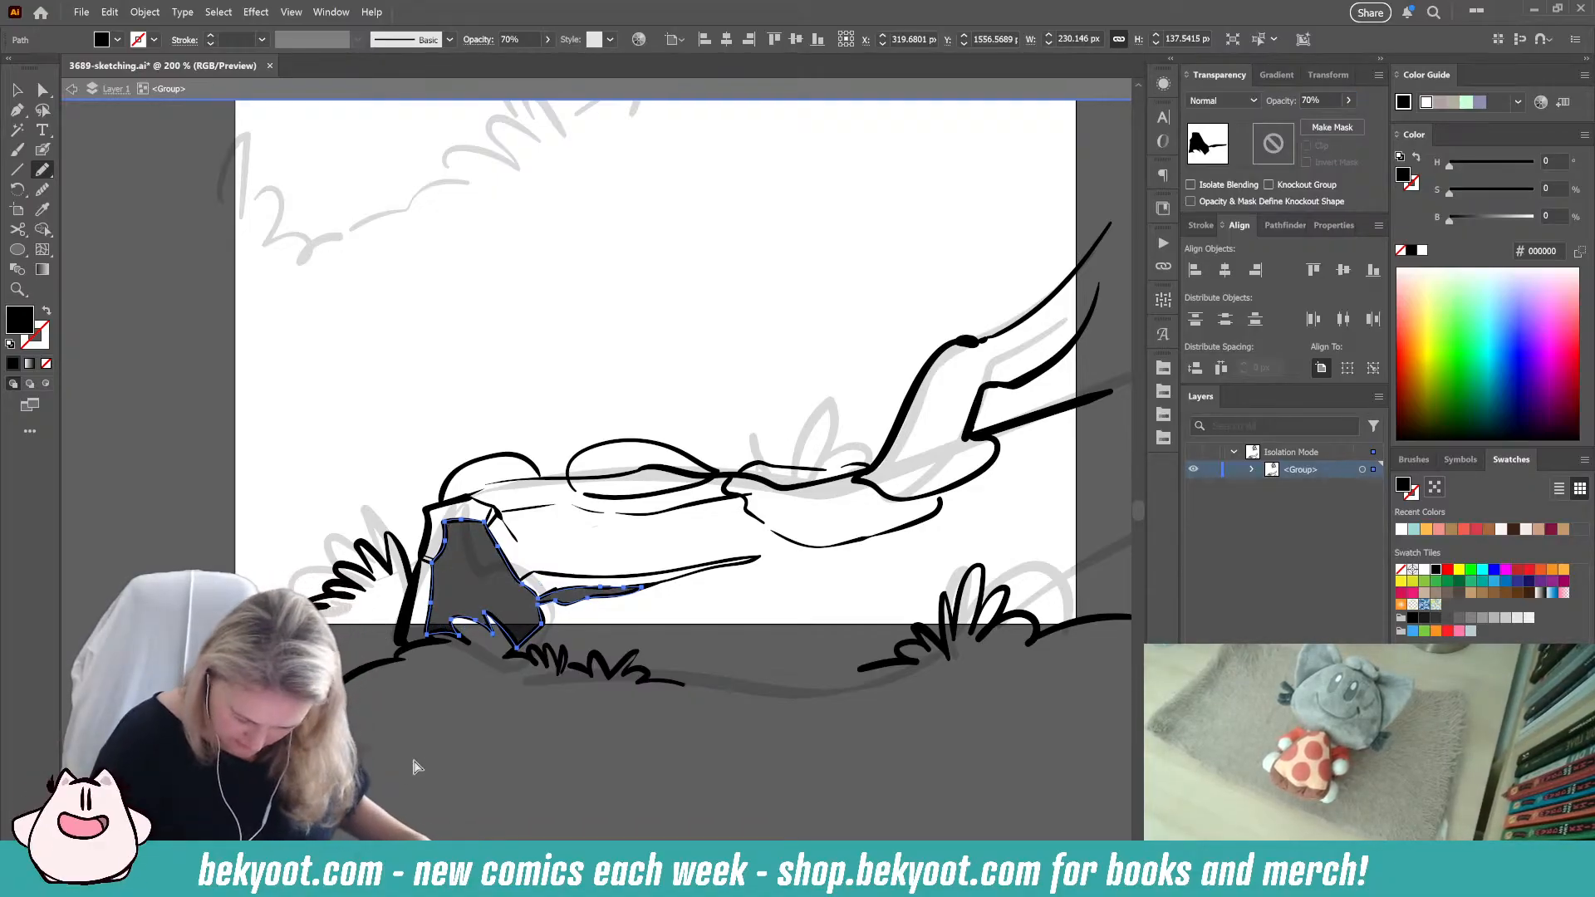
left_click(417, 765, "ctrl")
Step: Set the opacity of the shadow shape inside the log opening to 100% and deselect it
left_click(499, 583, "ctrl")
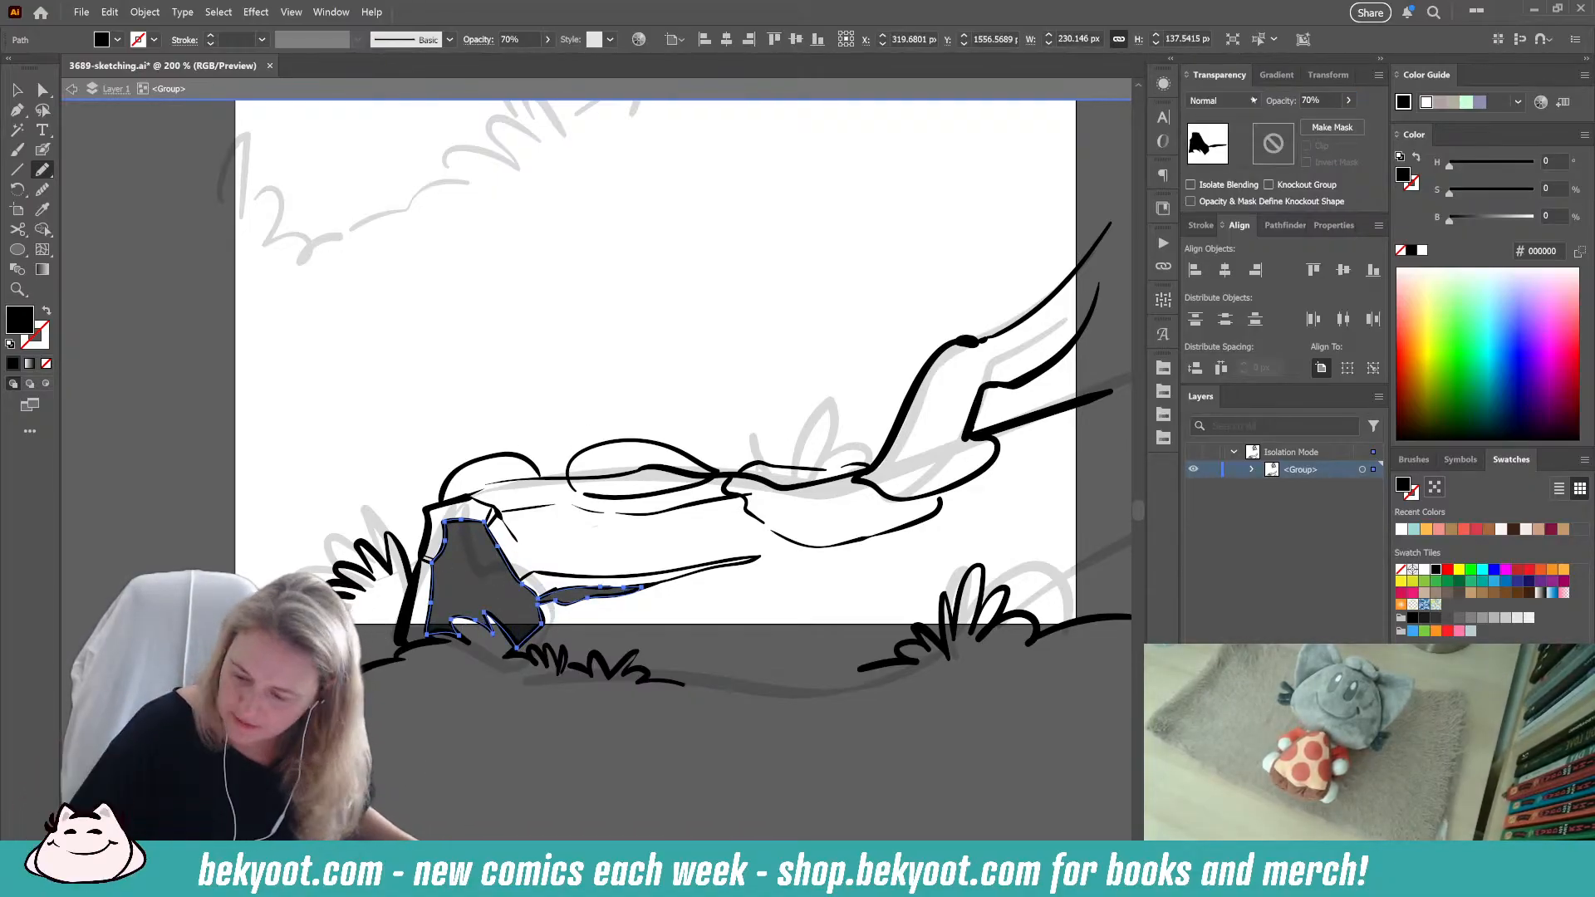
left_click(1312, 100)
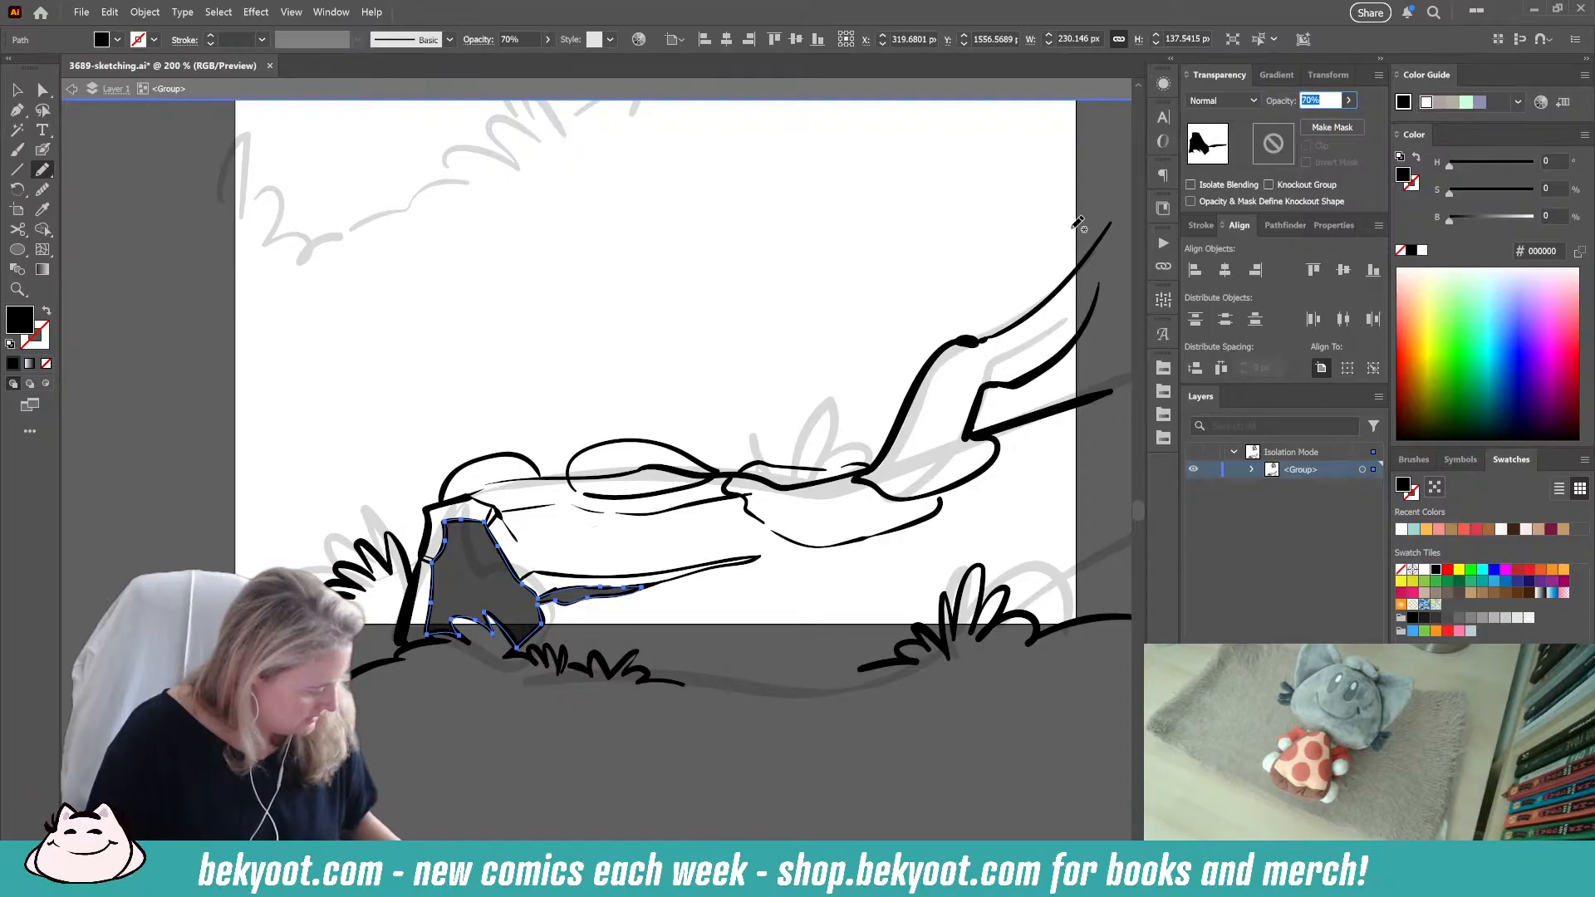
type("100")
key("Return")
left_click(453, 737, "ctrl")
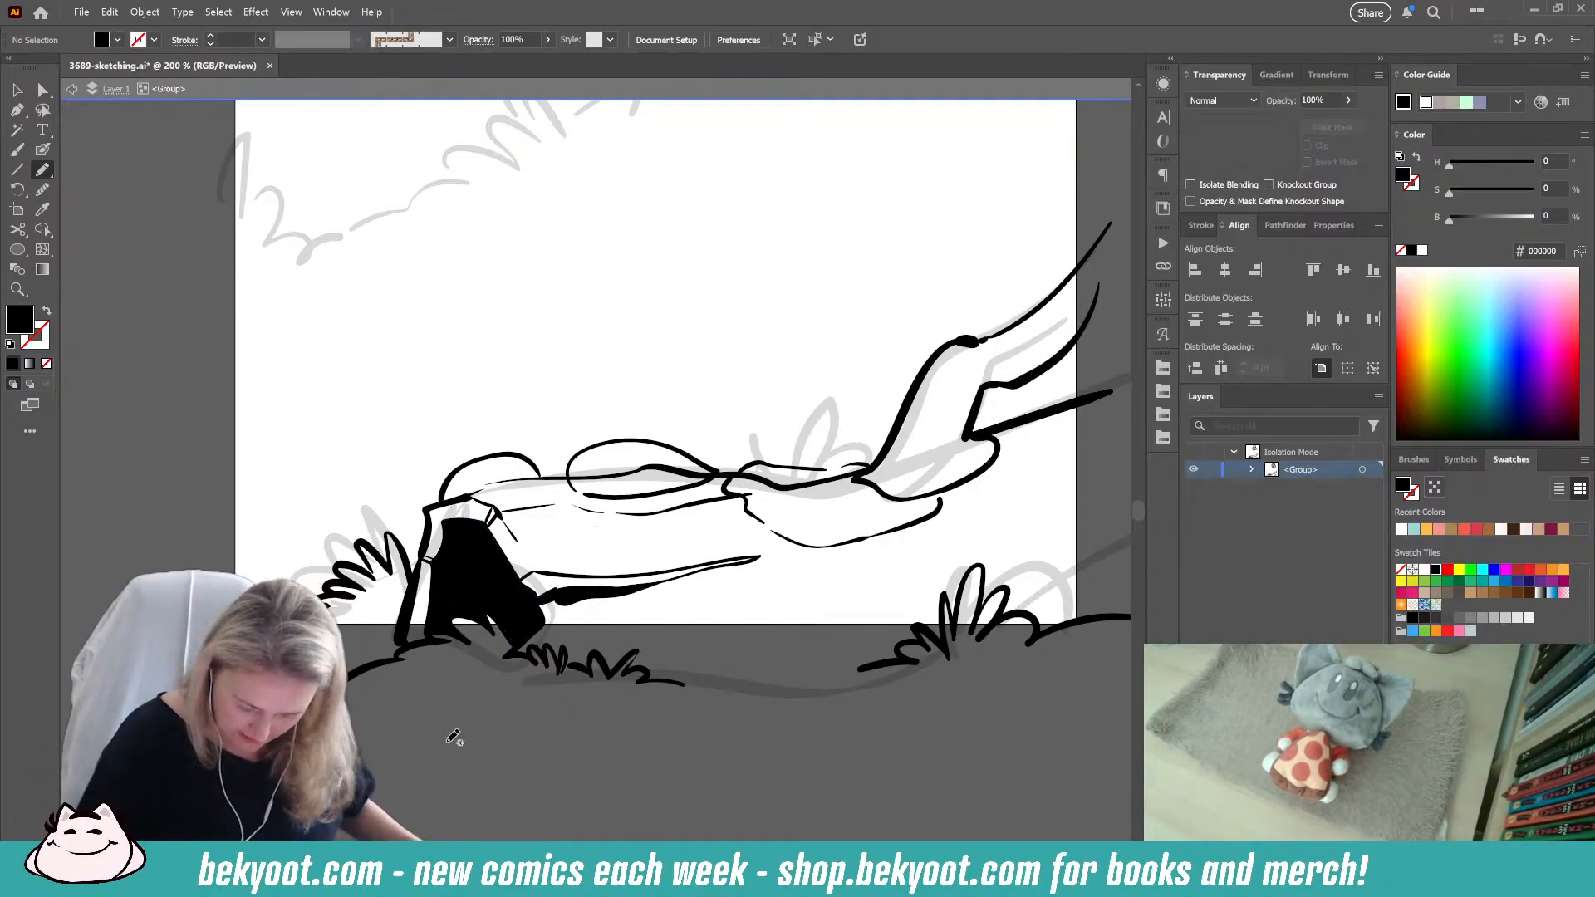
Step: Set the drawing opacity to 50% and draw a filled shading strip with the Pencil tool along the log's lower edge
left_click_drag(452, 737, 436, 746)
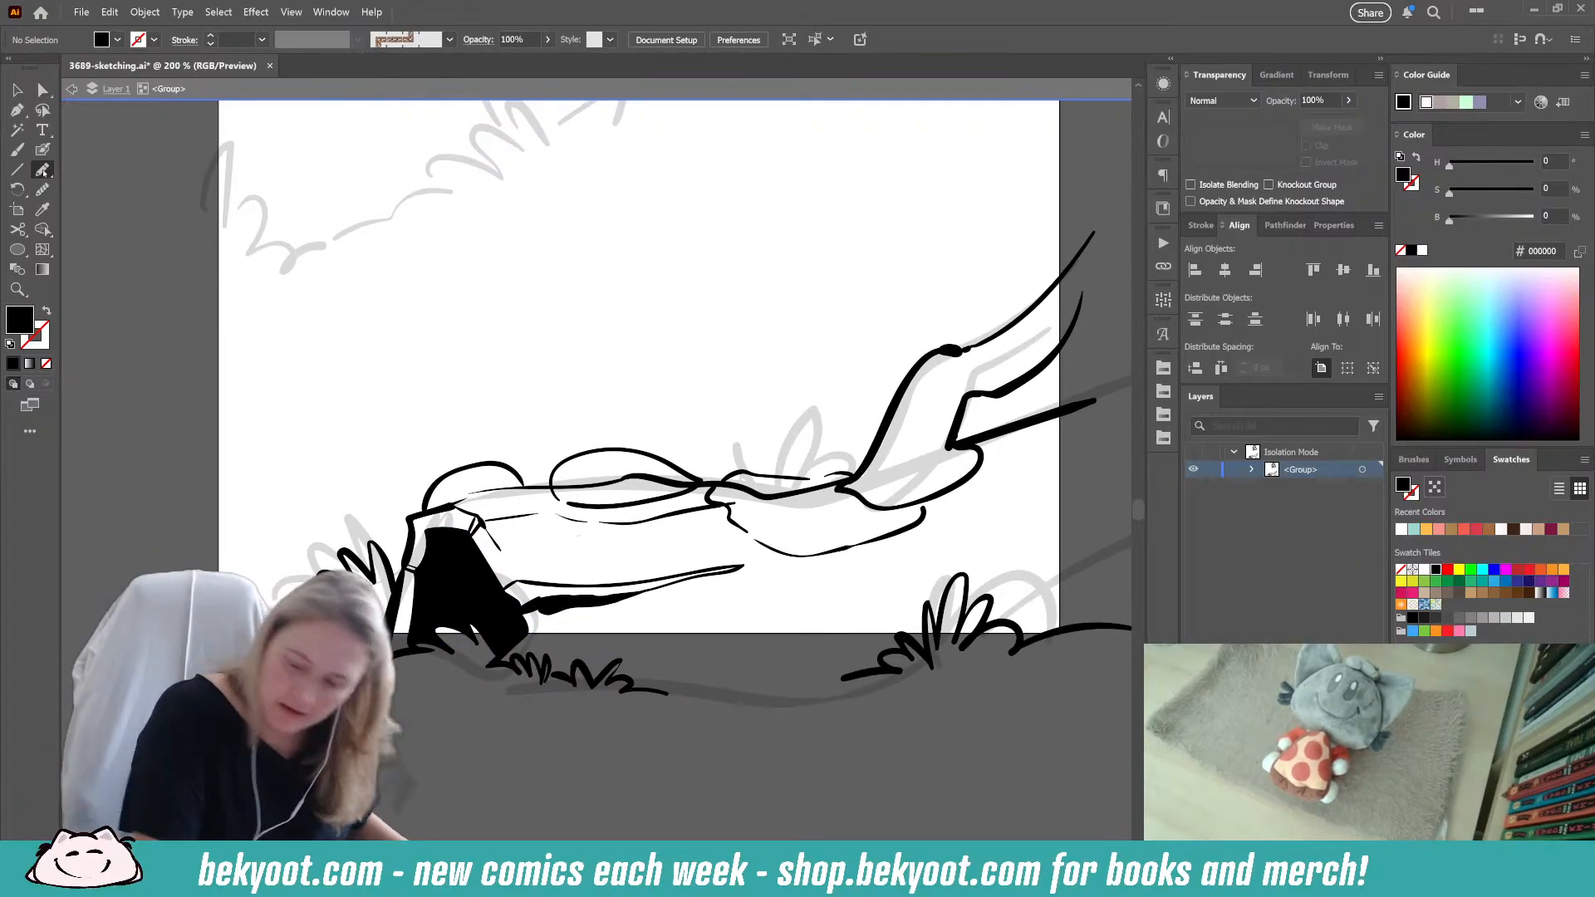
left_click(1329, 101)
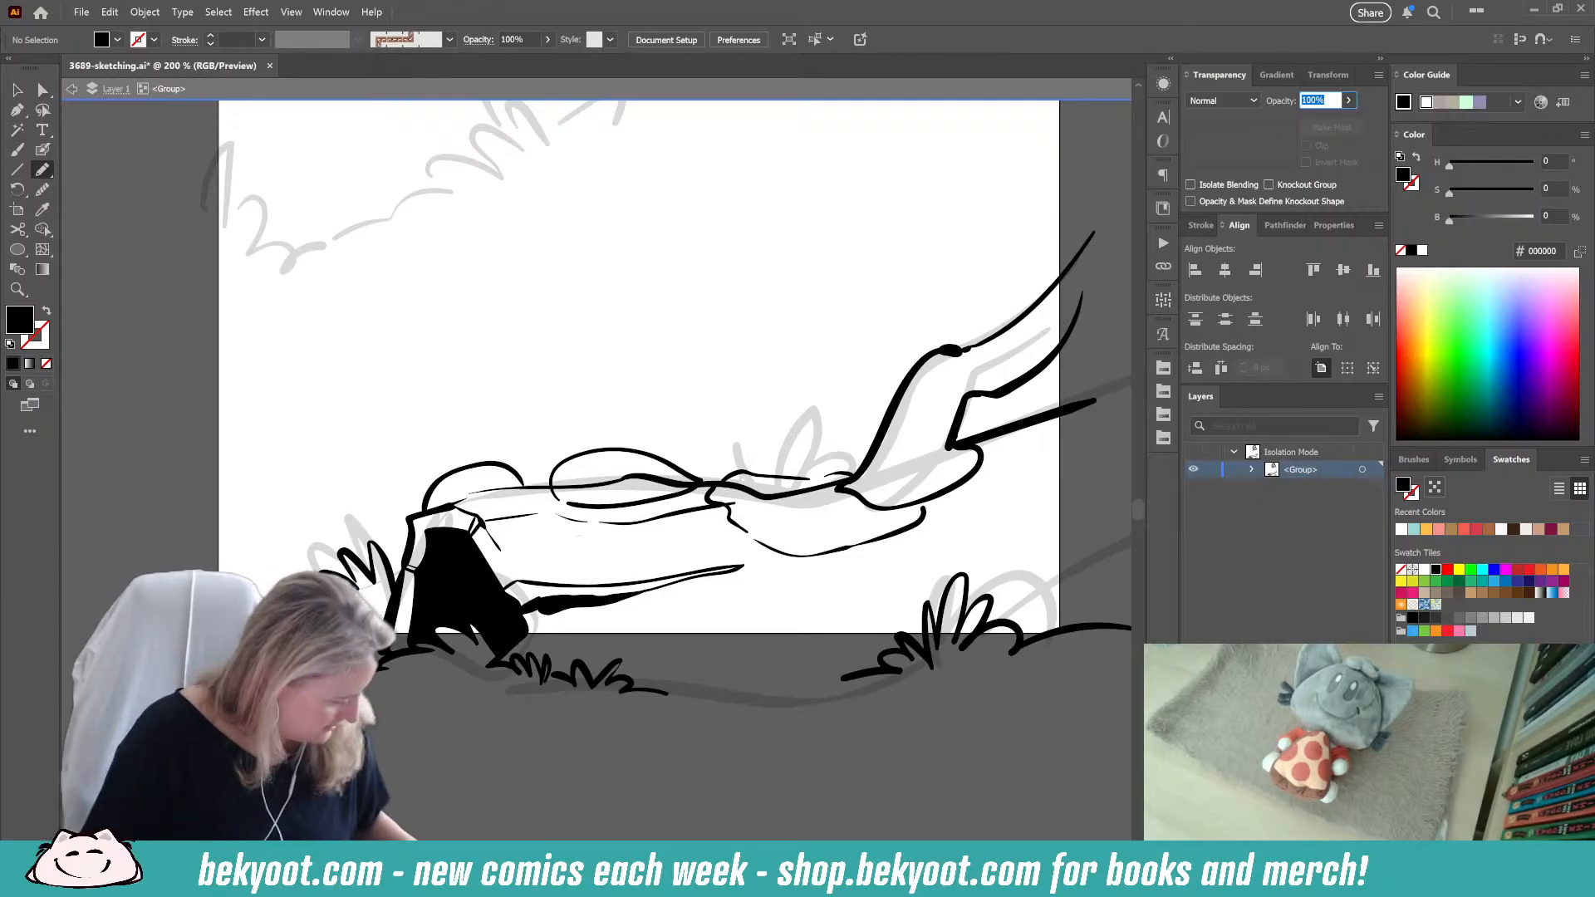
type("4")
key("BackSpace")
type("50")
key("Return")
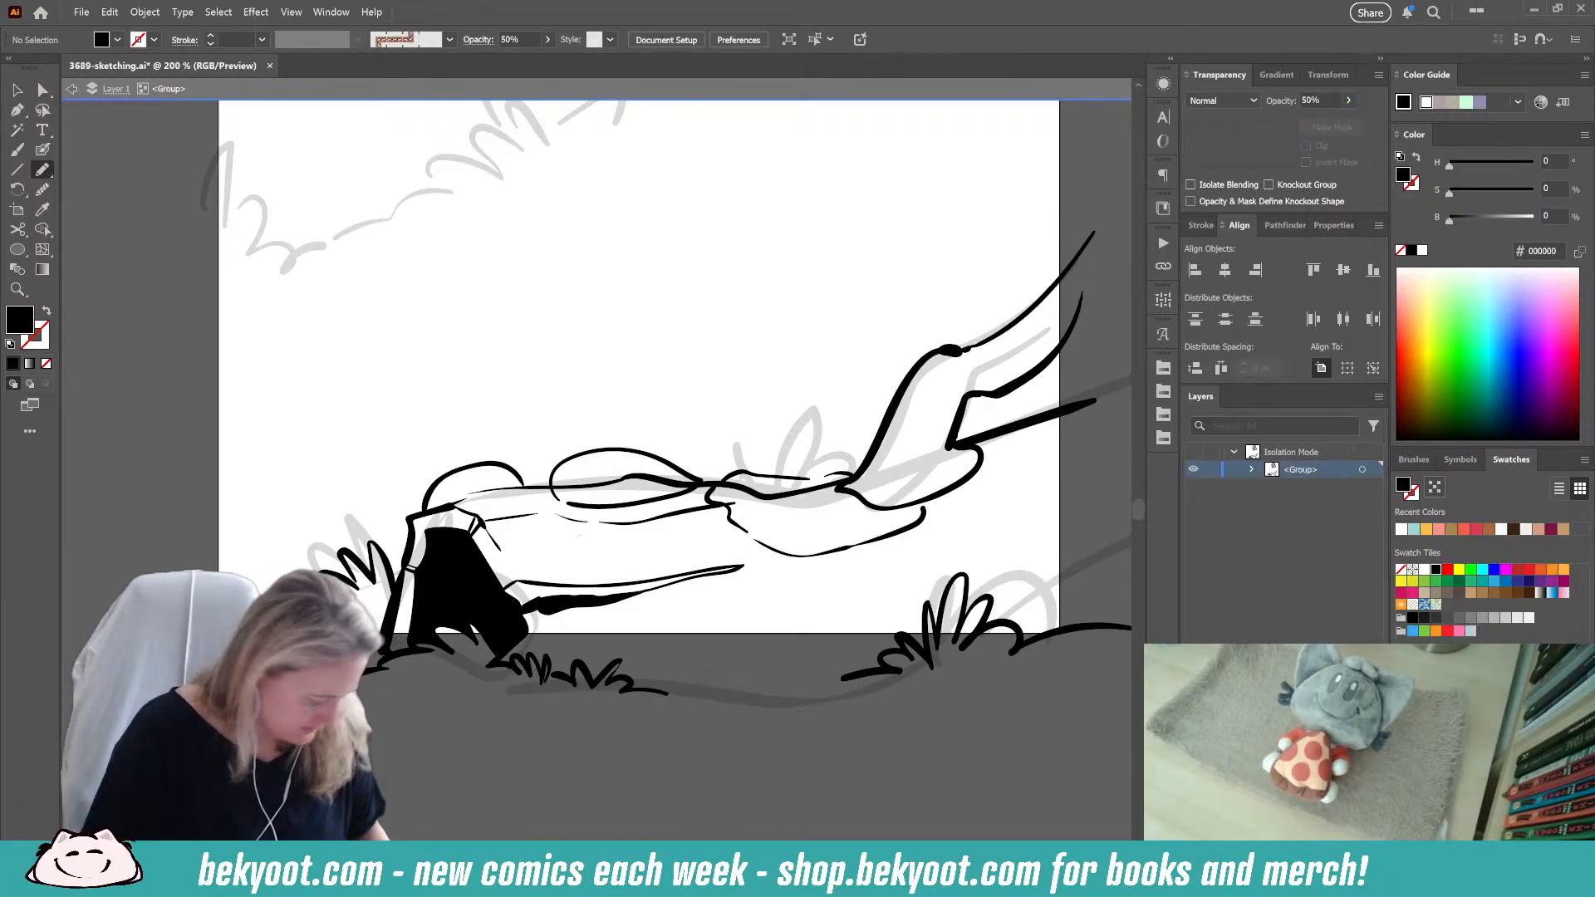
mouse_move(521, 579)
left_mouse_down()
mouse_move(745, 562)
mouse_move(509, 593)
left_mouse_up()
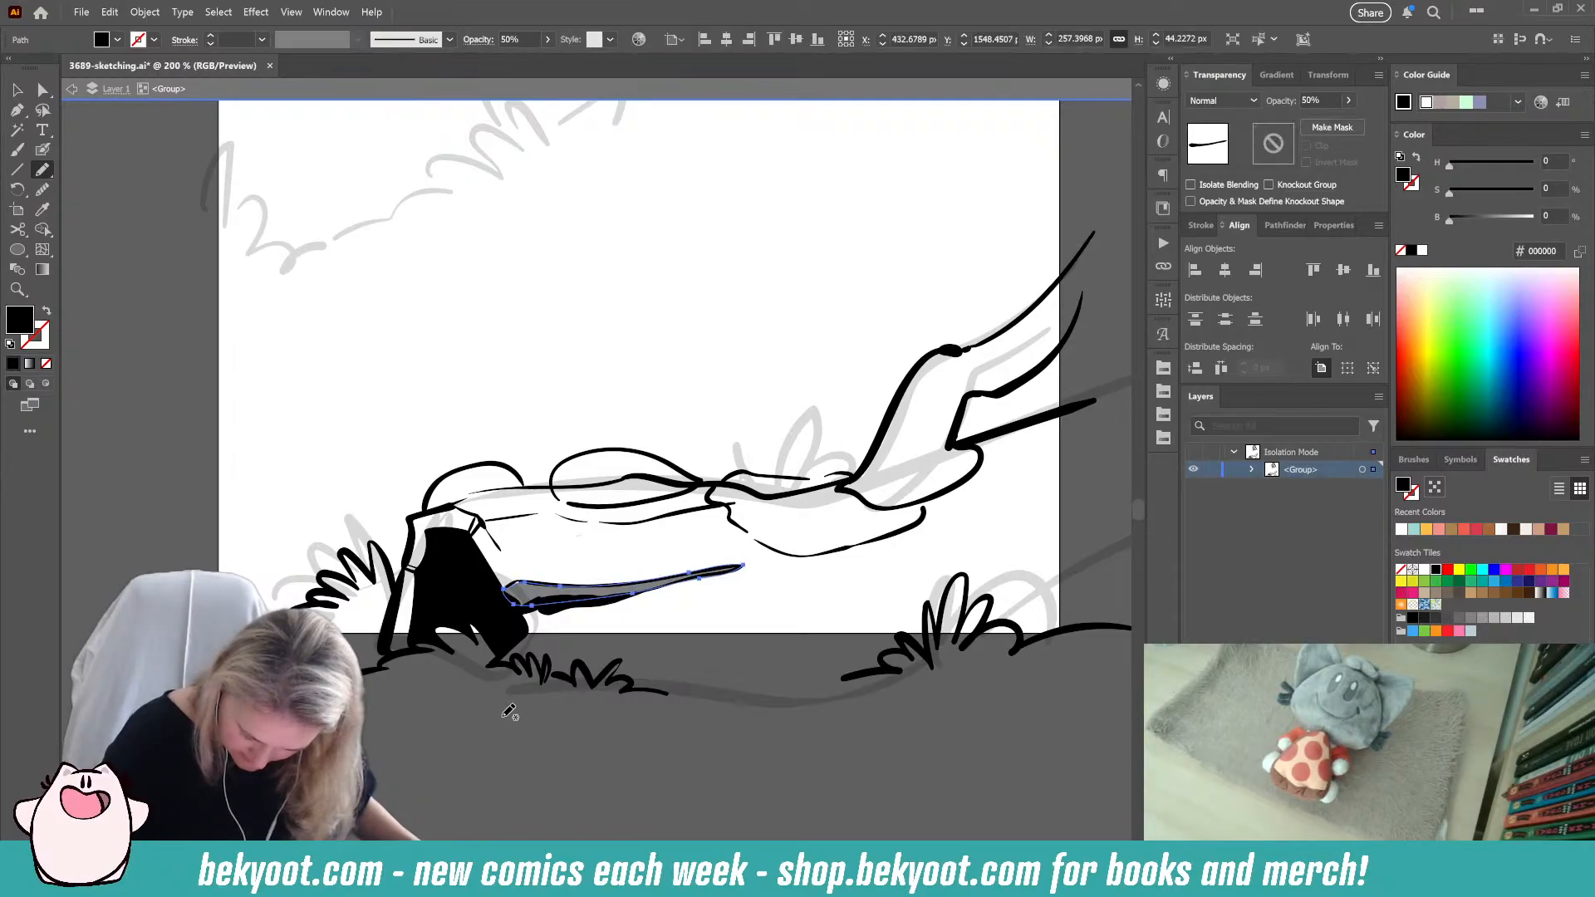
Step: Adjust the anchor point at the left end of the new shading strip to meet the log opening, then deselect it
left_click(42, 90)
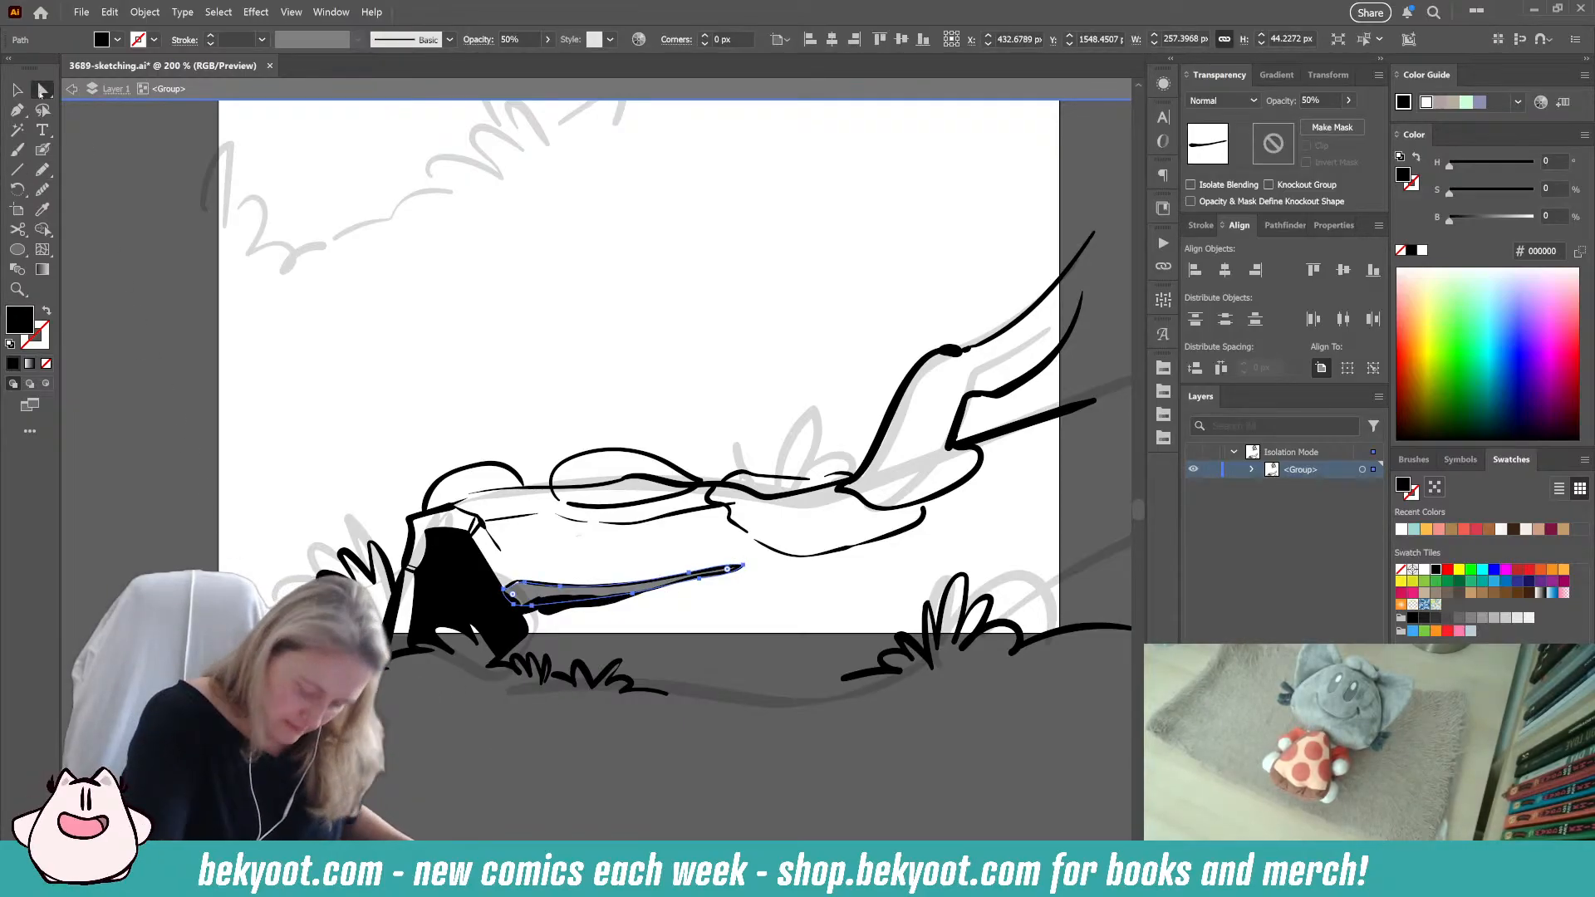
left_click(510, 593)
left_click_drag(511, 591, 510, 595)
left_click(498, 739)
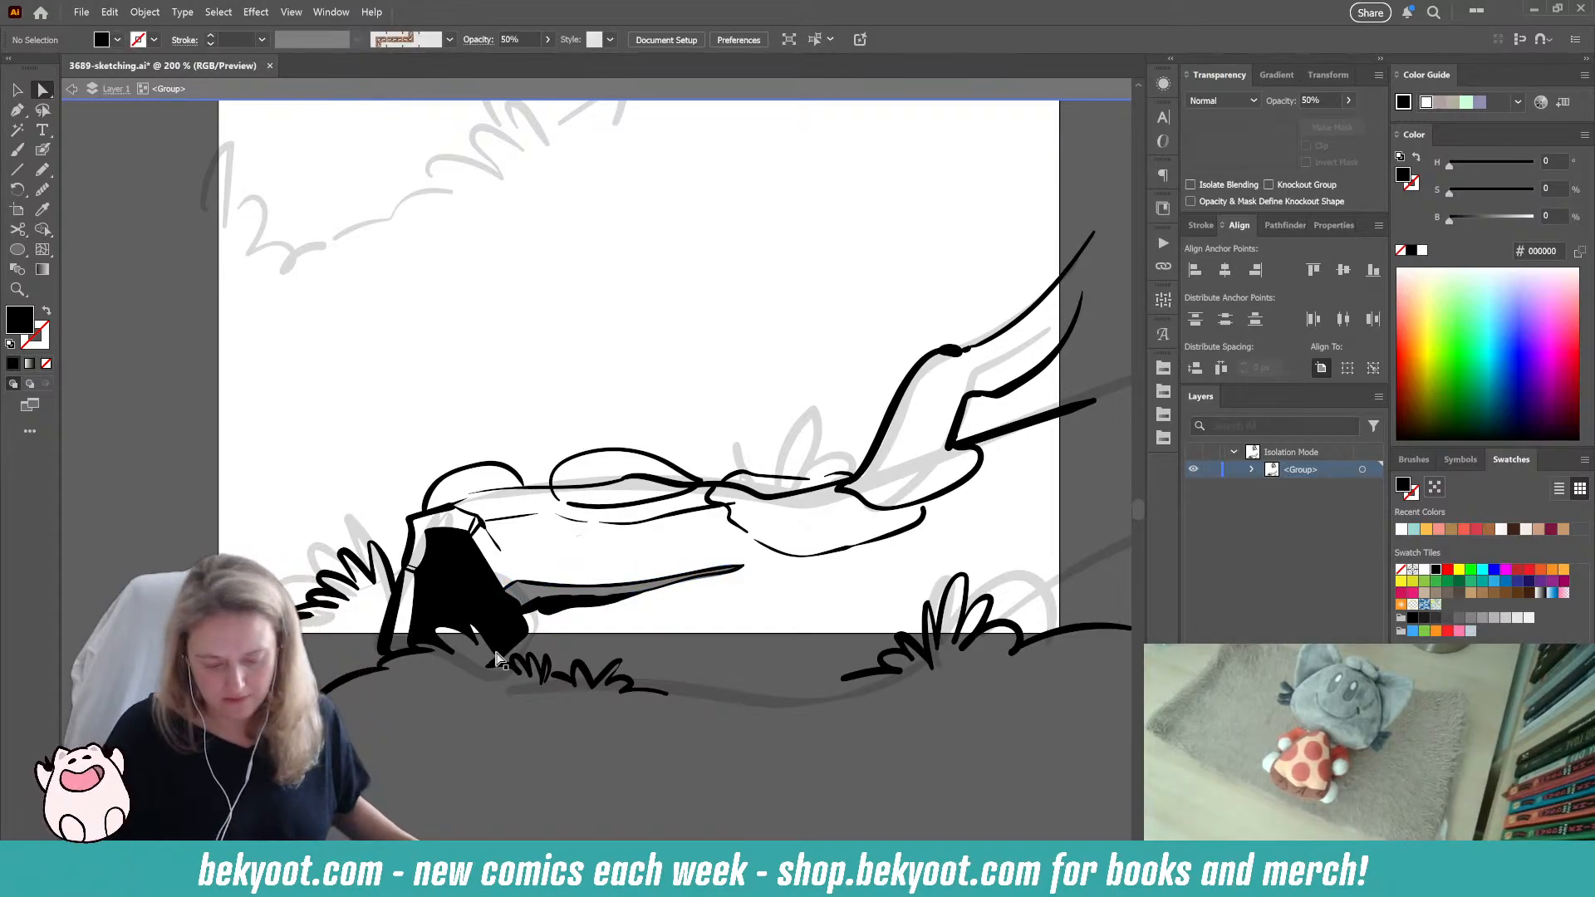
Step: Set the opacity of the shading strip under the log to 70% and deselect it
left_click(43, 170)
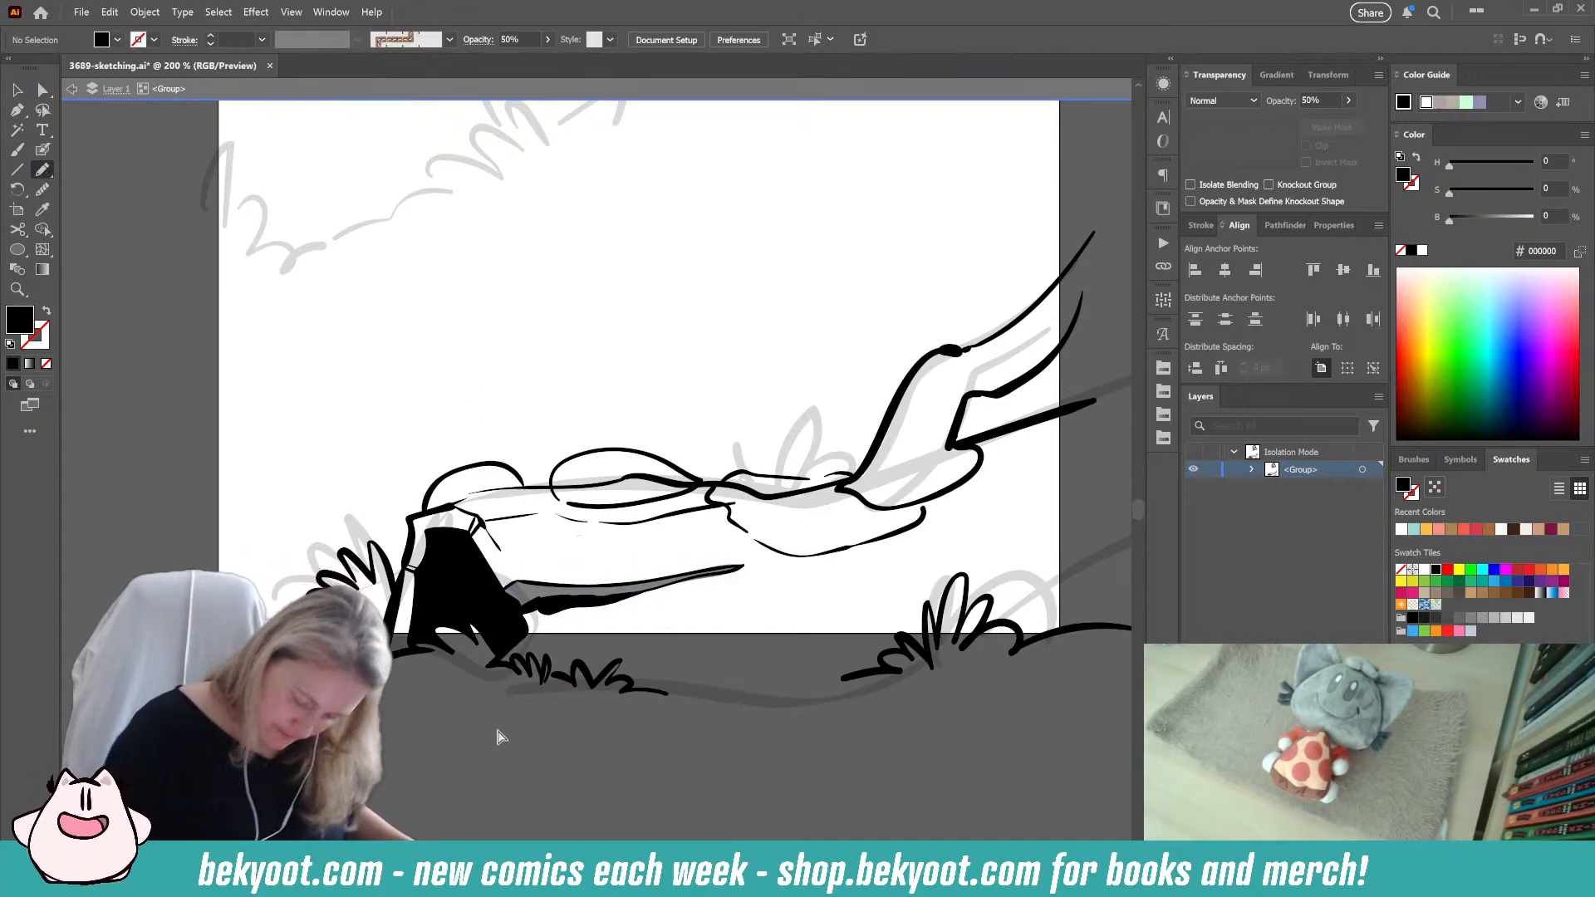
left_click(525, 597, "ctrl")
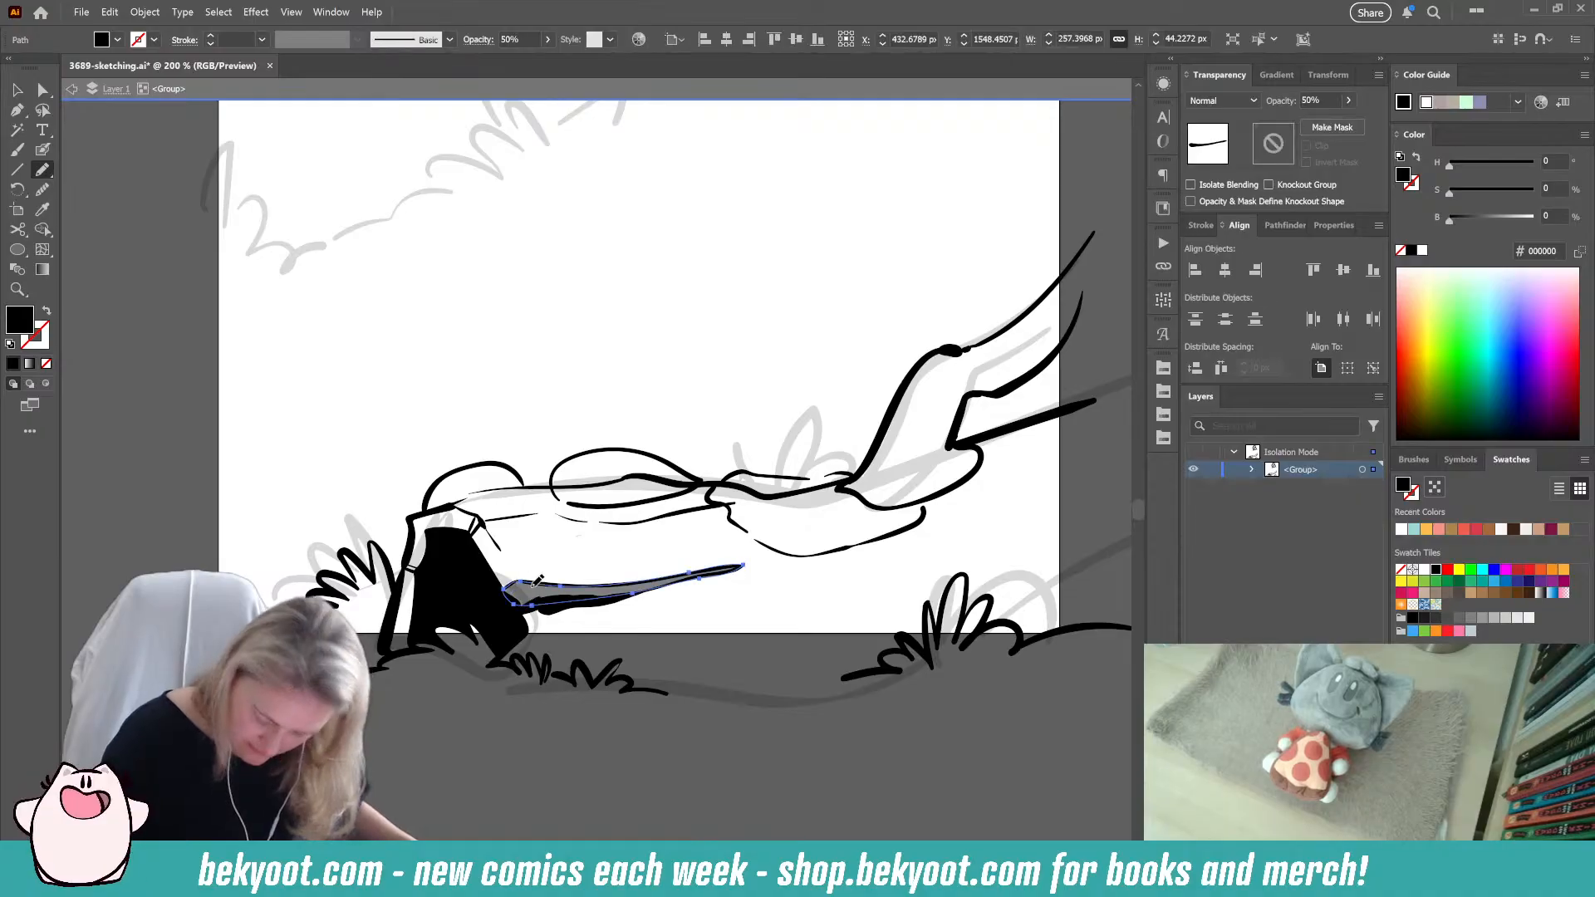
left_click(1321, 100)
type("70")
key("Return")
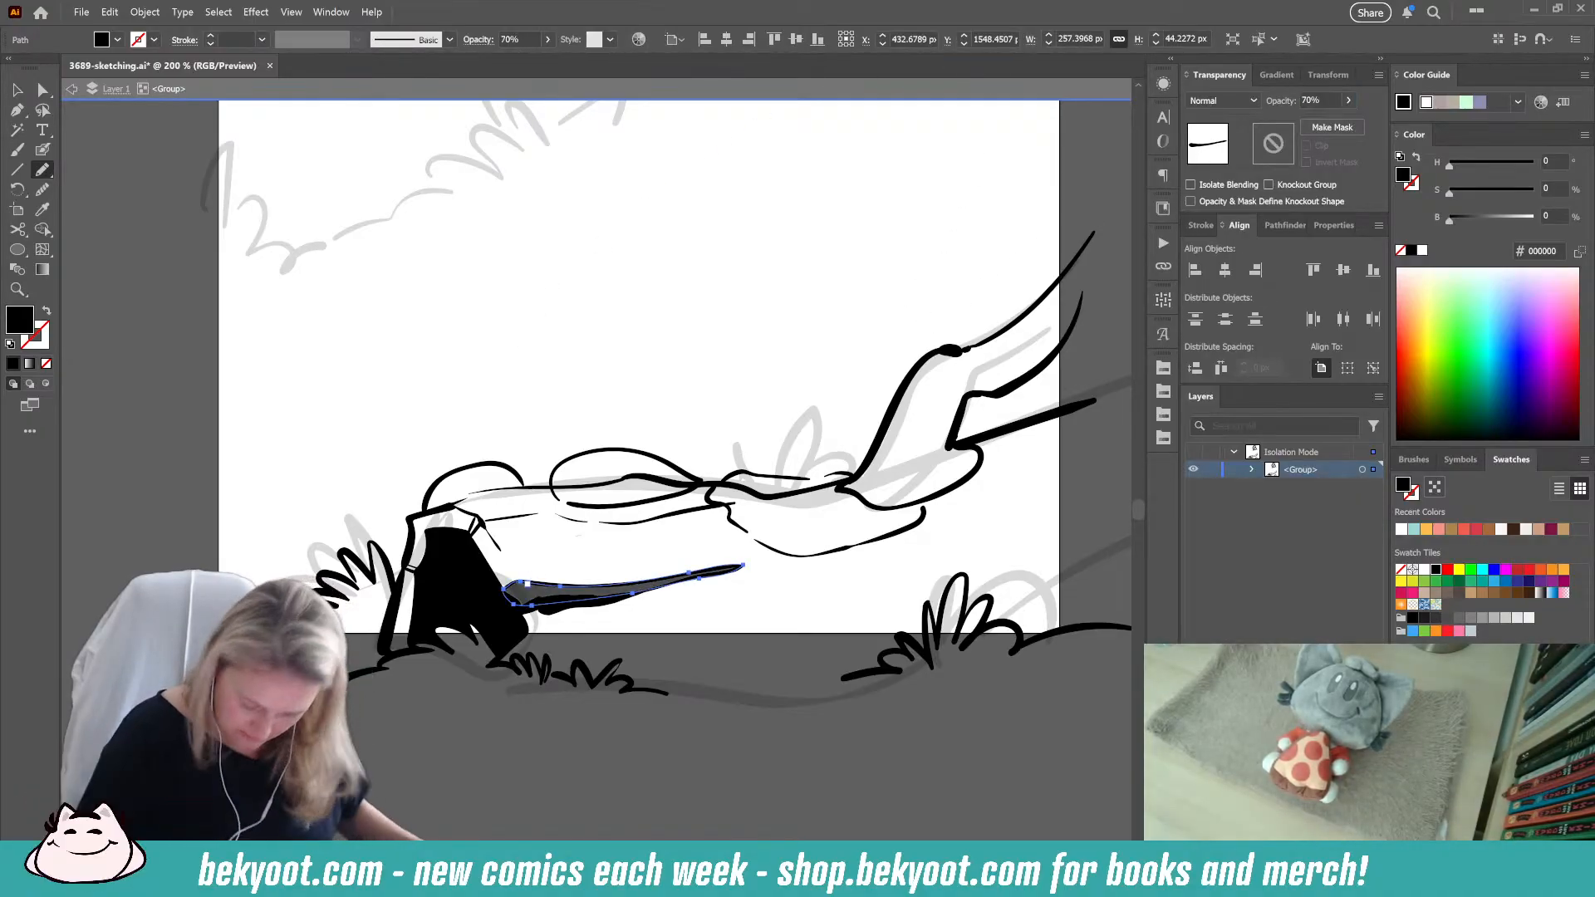
key("ctrl+shift+a")
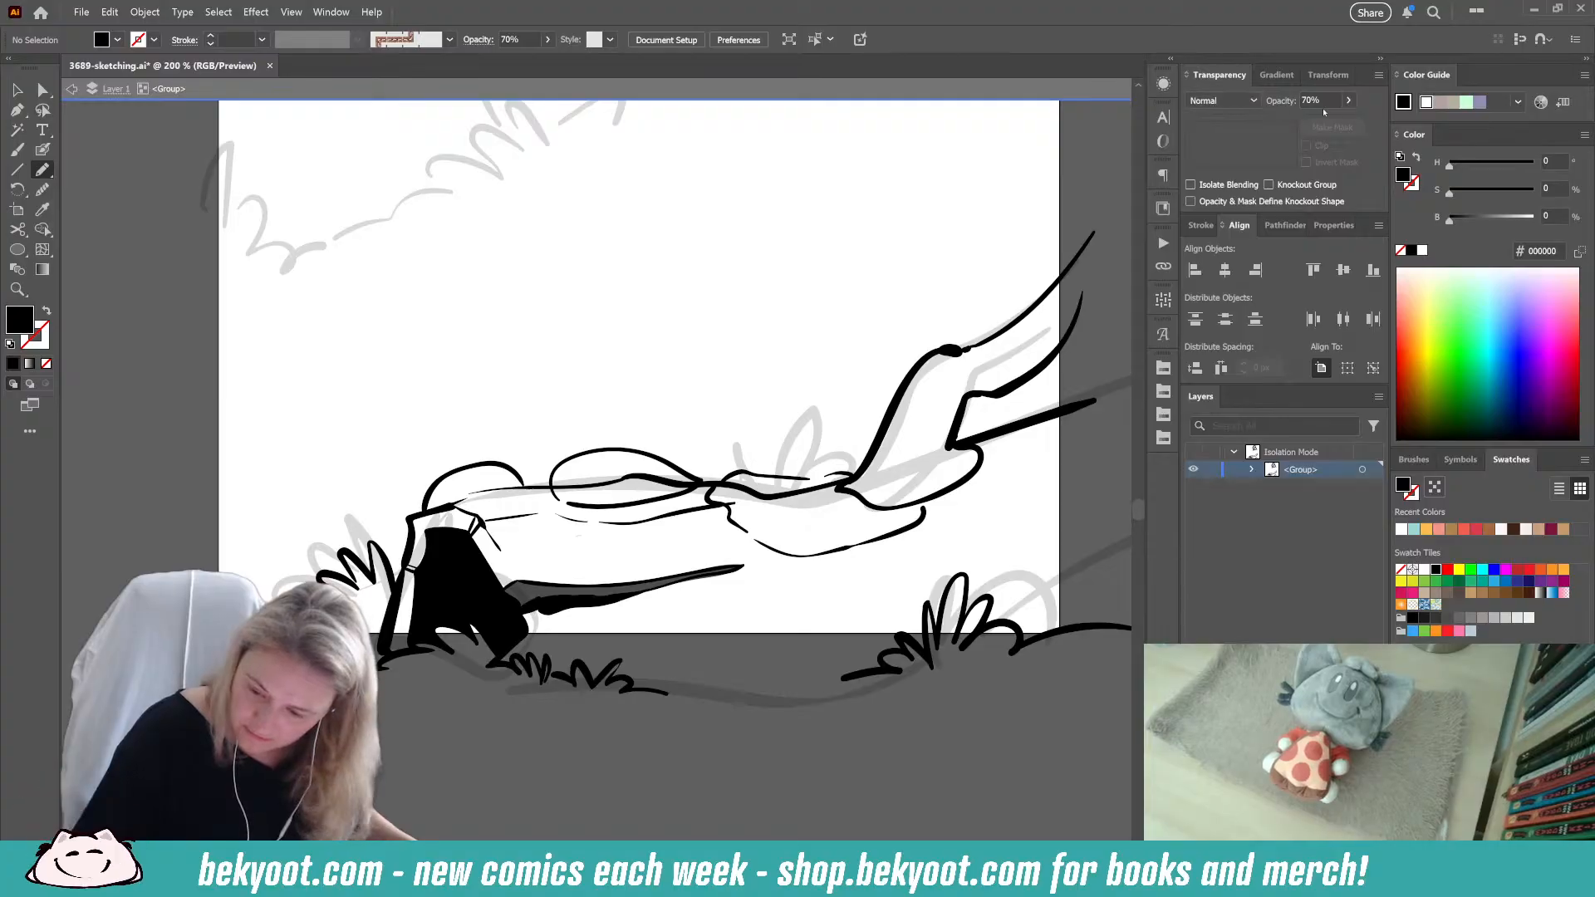
Step: Set the drawing opacity to 40% and draw a filled shading shape with the Pencil tool around the log opening's rim
left_click(1328, 101)
type("4")
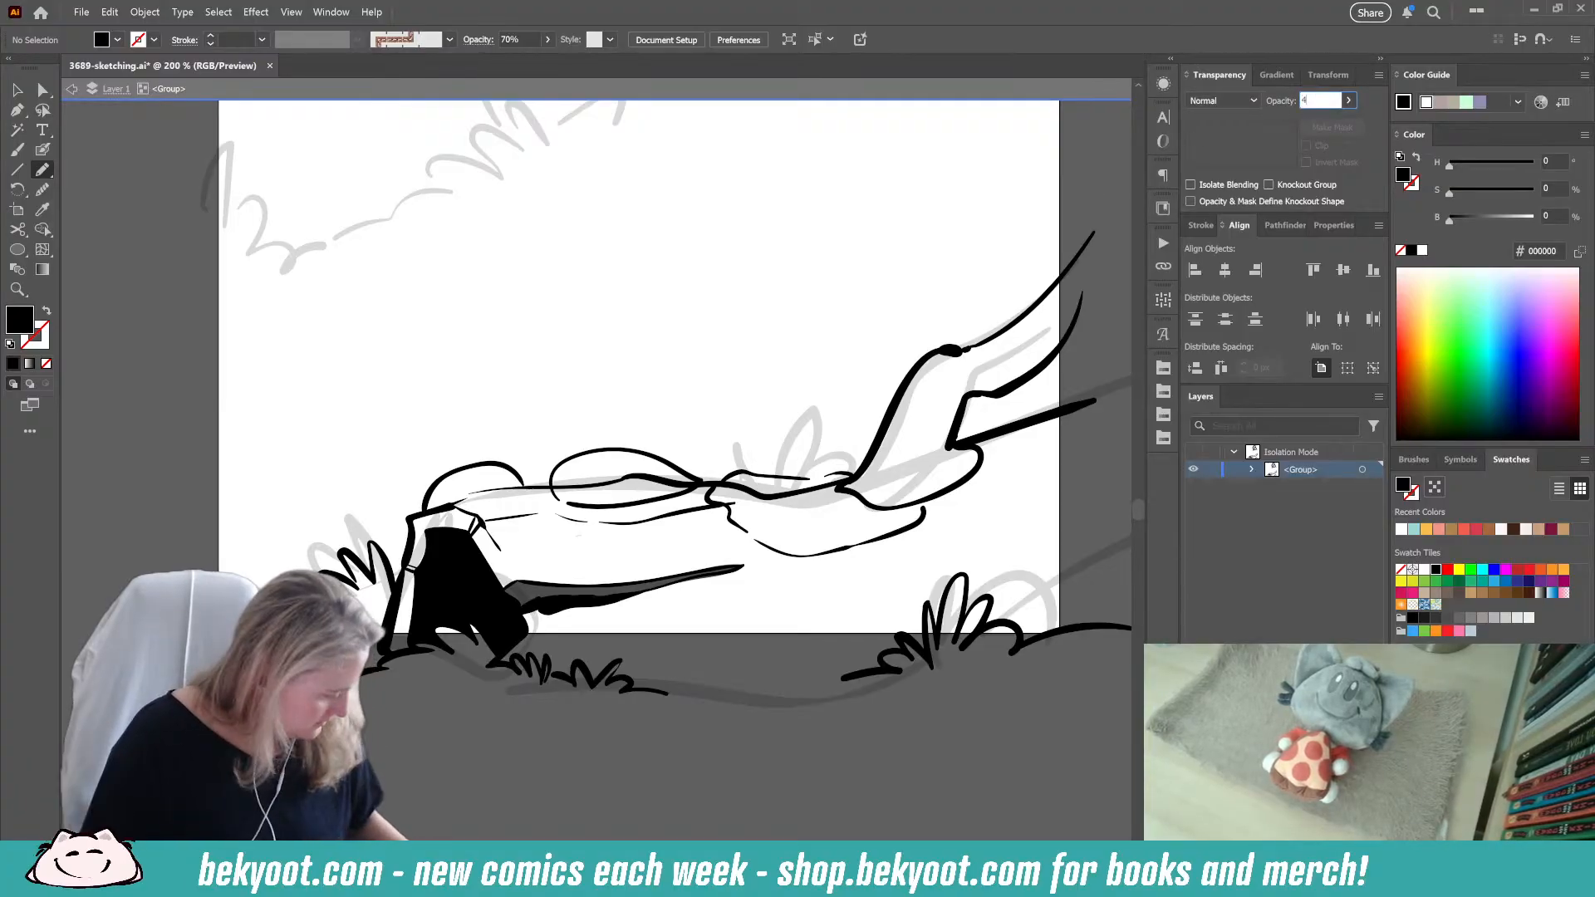
type("0")
key("Return")
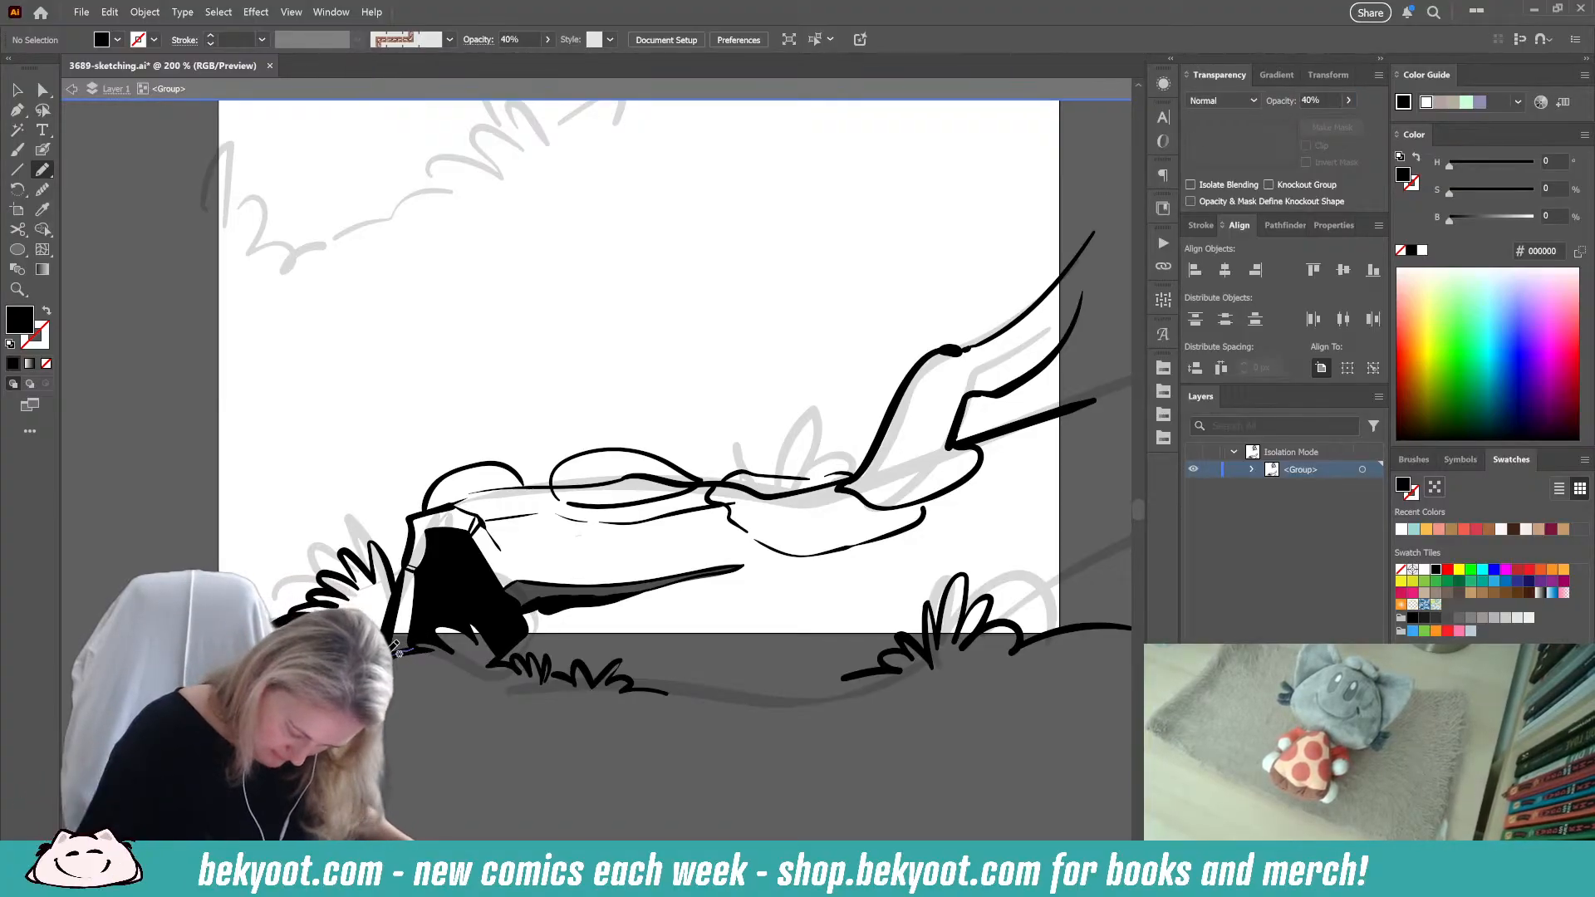
mouse_move(410, 572)
left_mouse_down()
mouse_move(415, 517)
mouse_move(453, 502)
mouse_move(515, 564)
mouse_move(520, 581)
mouse_move(499, 583)
mouse_move(438, 517)
mouse_move(425, 619)
left_mouse_up()
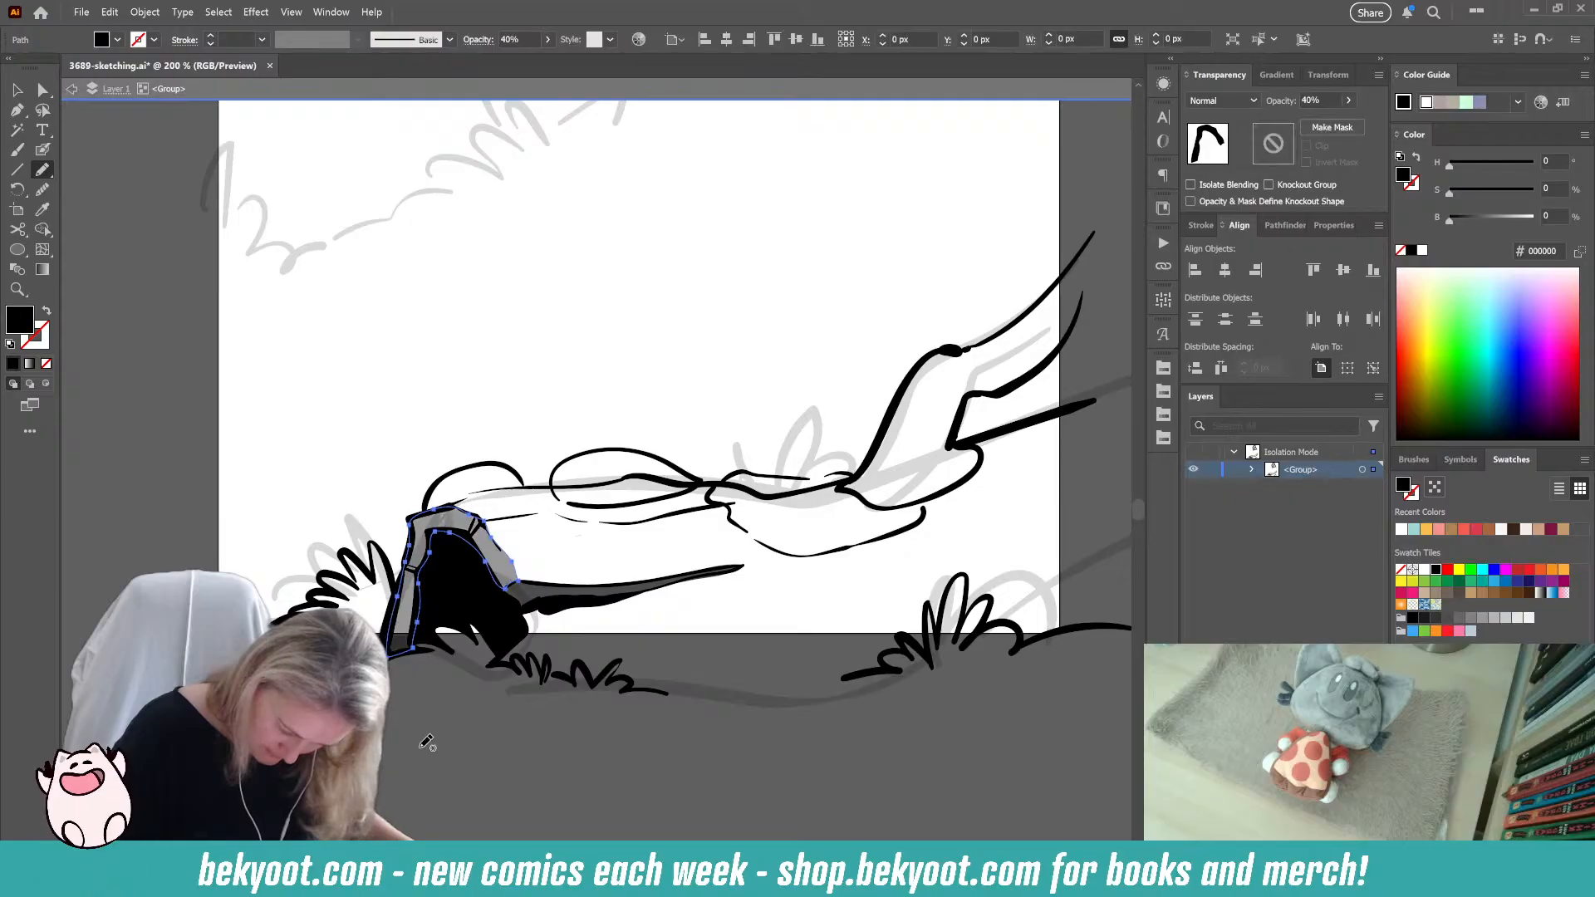
Step: Draw a small filled shading shape at 40% opacity beside the lower right corner of the log opening and deselect it
mouse_move(520, 636)
left_mouse_down()
mouse_move(498, 663)
mouse_move(540, 655)
mouse_move(548, 613)
mouse_move(524, 616)
left_mouse_up()
key("ctrl+shift+a")
left_click_drag(554, 768, 454, 751)
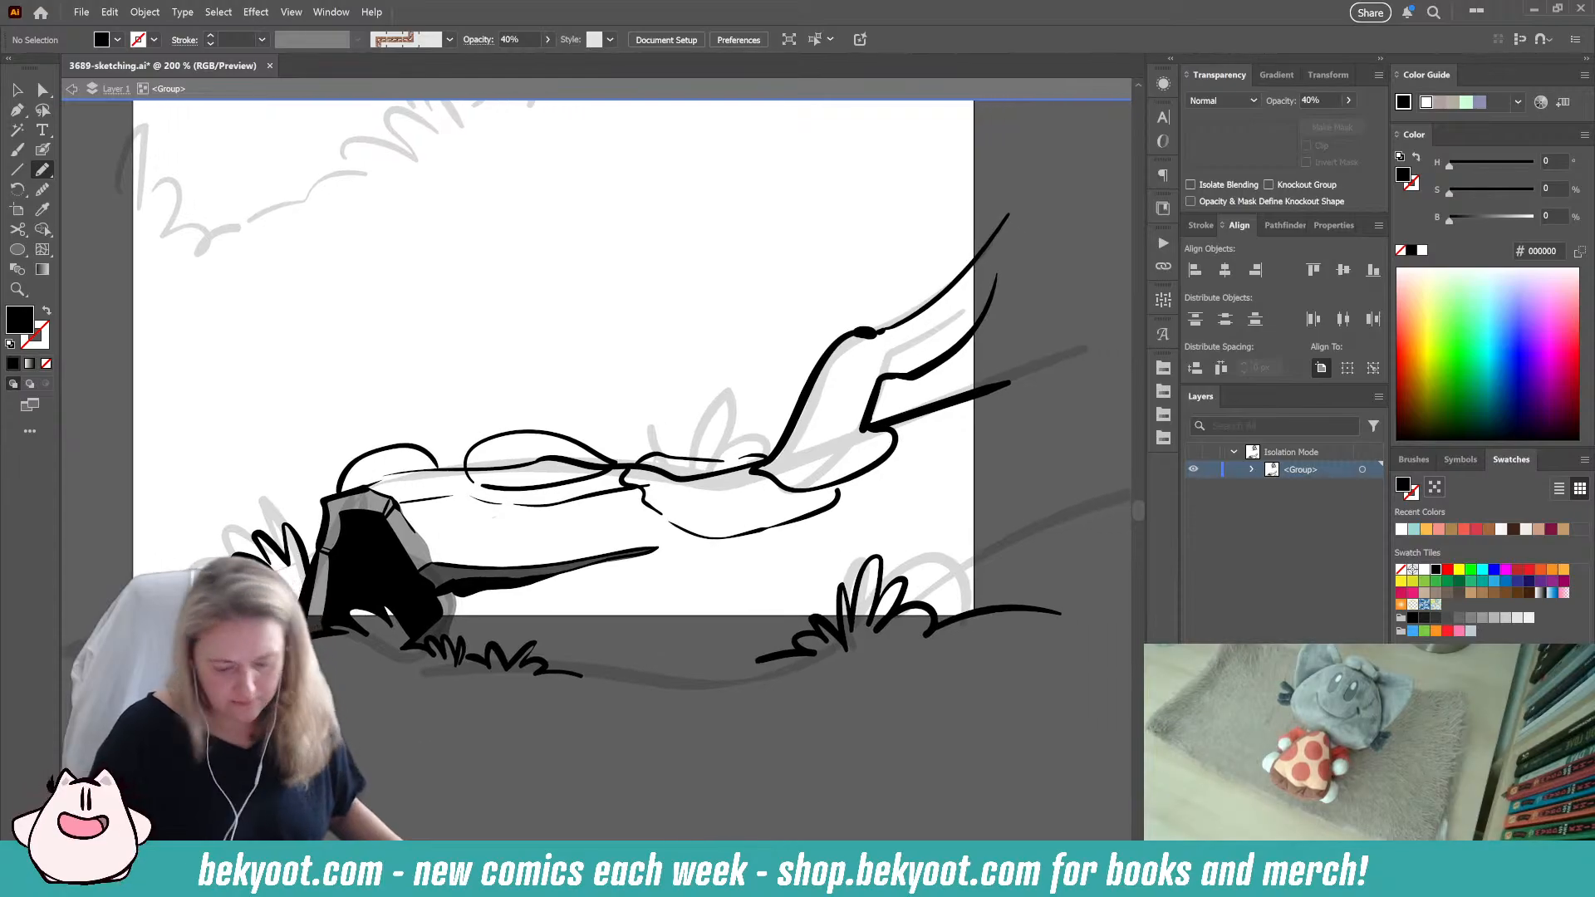
left_click_drag(712, 683, 521, 834)
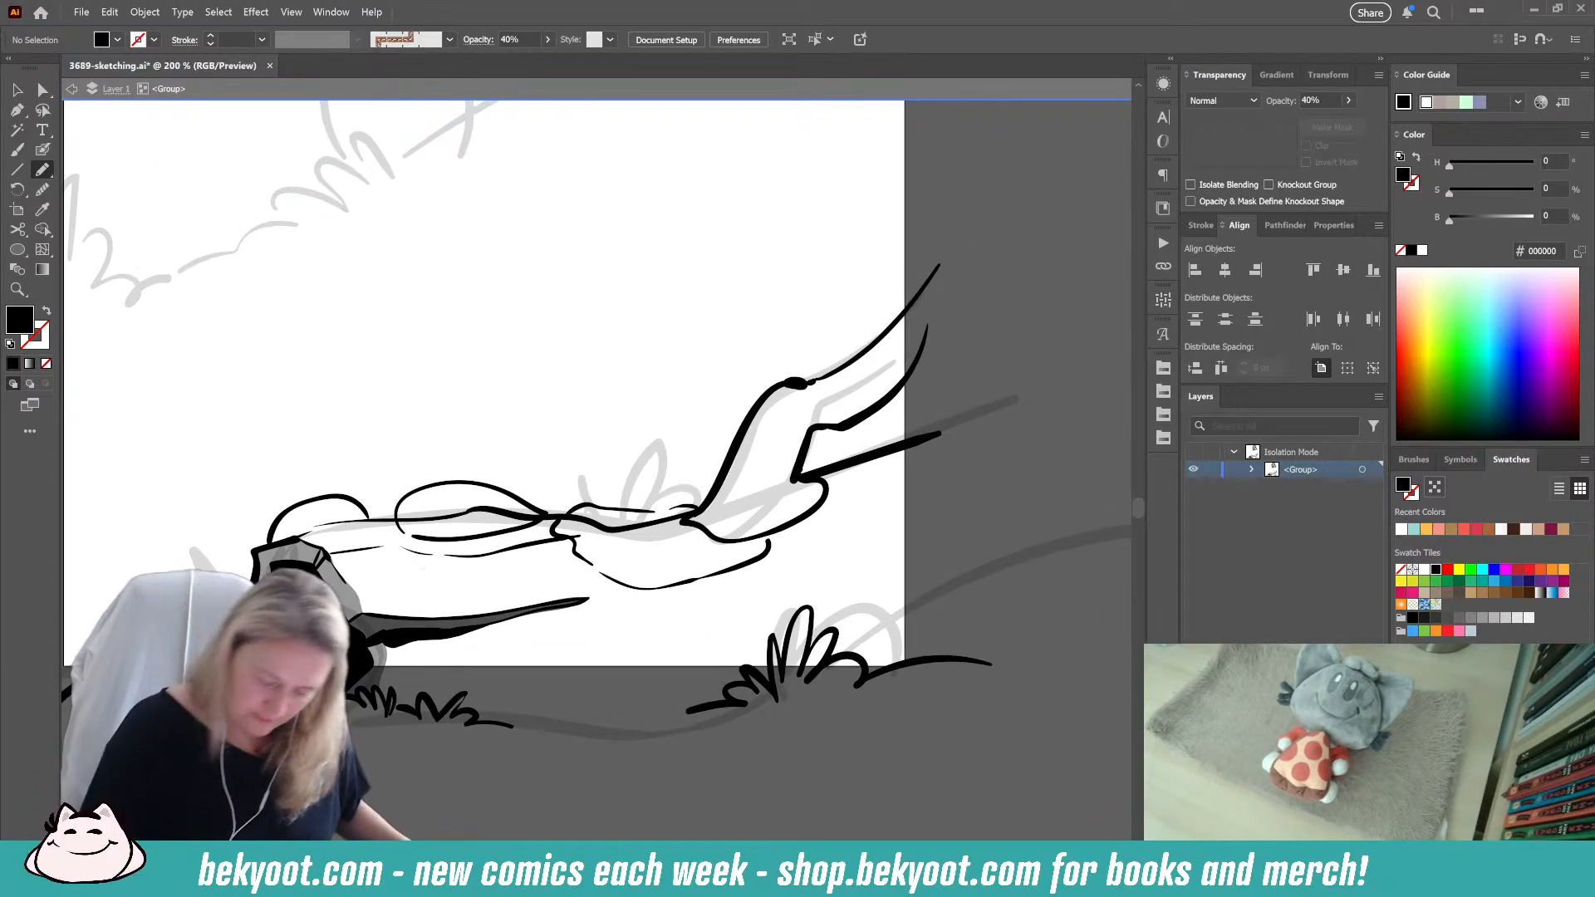
Step: Switch to the Blob Brush tool and pick up the solid black, 100% opacity appearance from the branch line
key("shift+b")
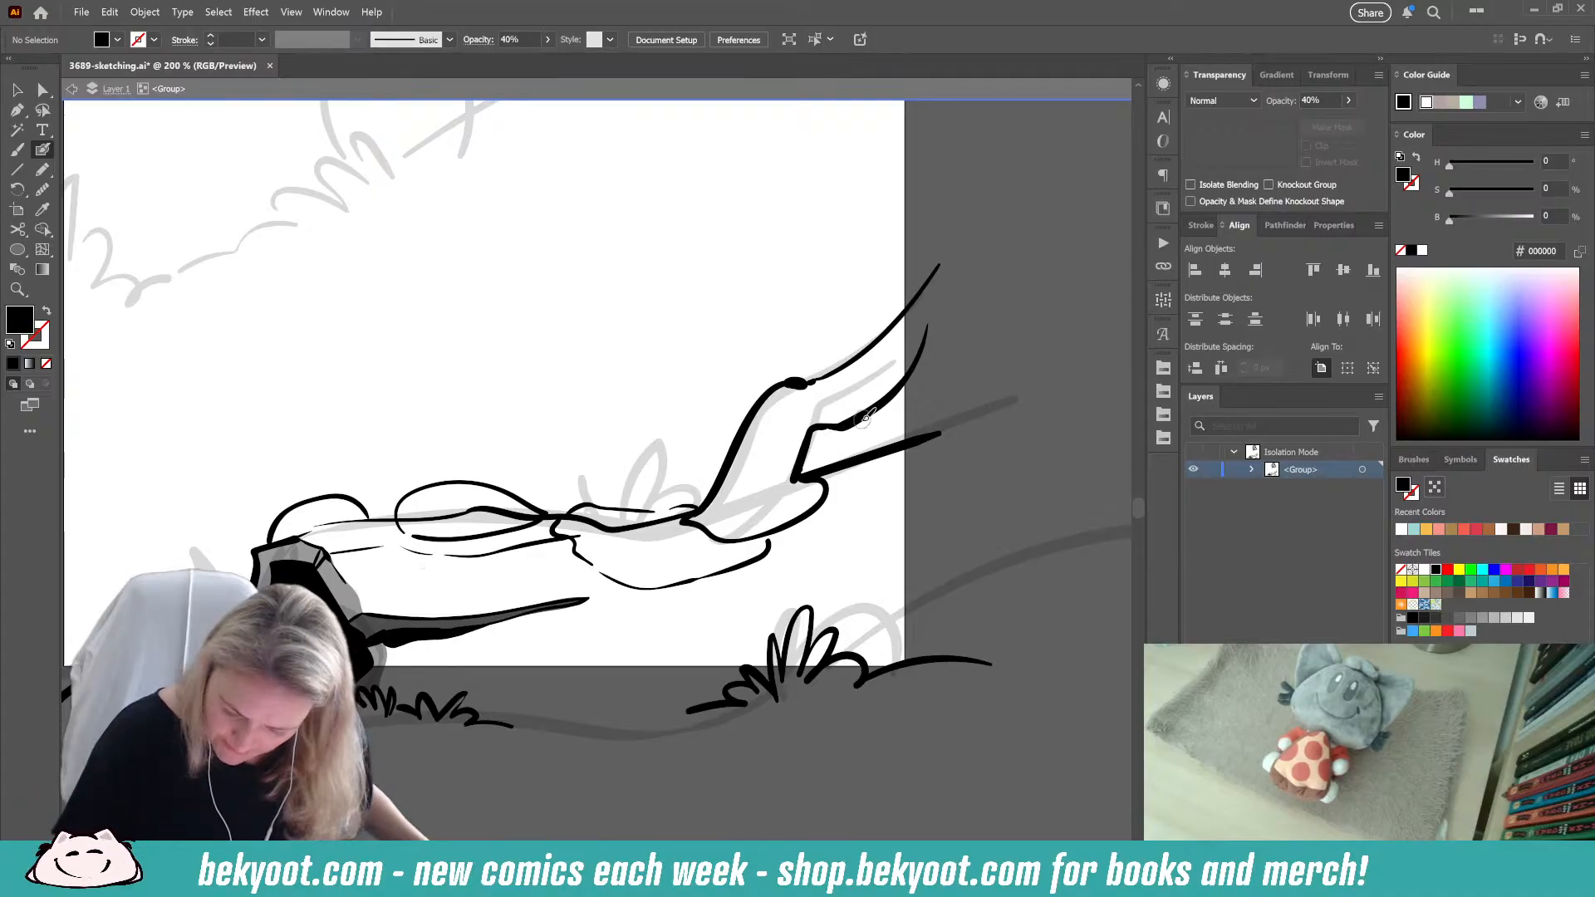
key("shift+x")
key("ctrl+z")
left_click(924, 346, "ctrl")
left_click(940, 344, "ctrl")
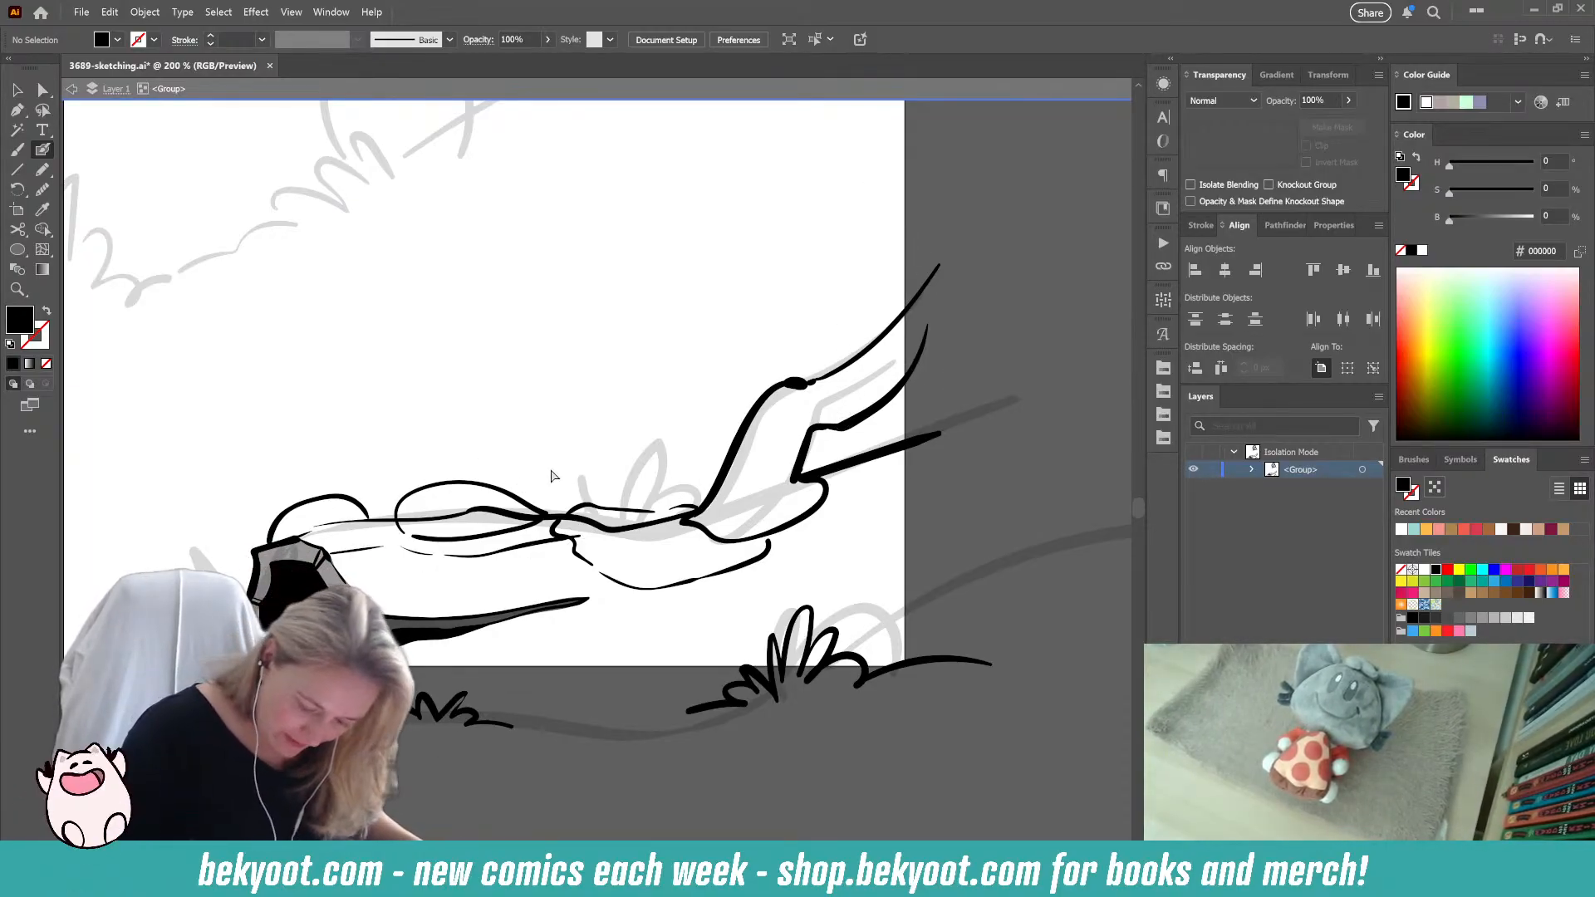
Step: Group the thin rounded patch outlines along the log and lower the group's opacity so they serve as faint guides
left_click(440, 540, "ctrl")
left_click(356, 500, "ctrl+shift")
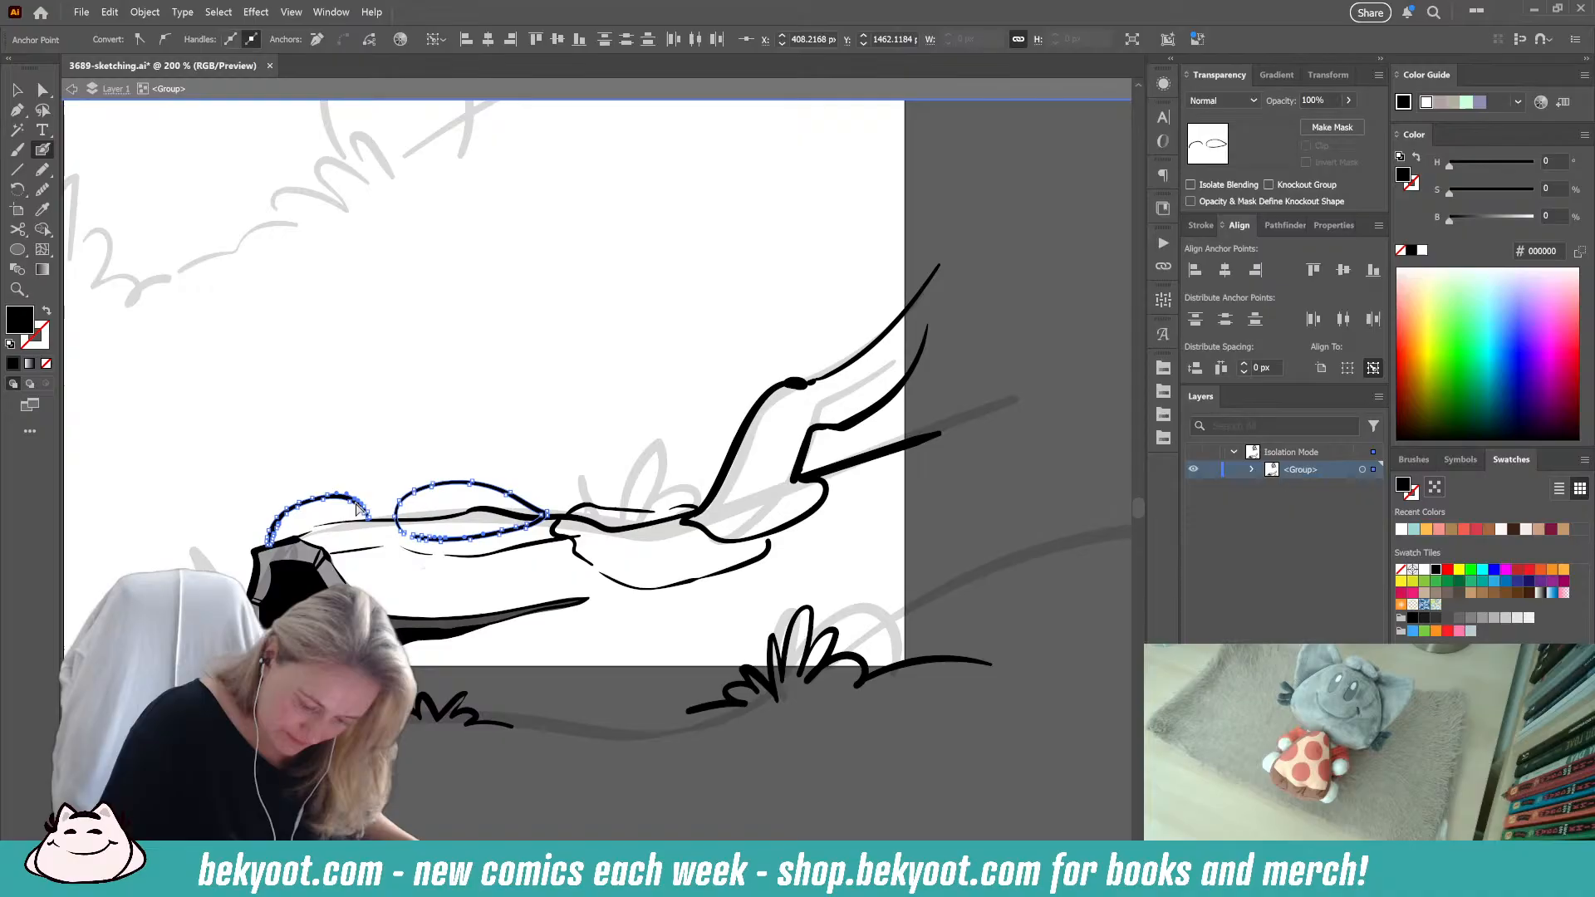
left_click(619, 579, "ctrl+shift")
left_click(646, 512, "ctrl+shift")
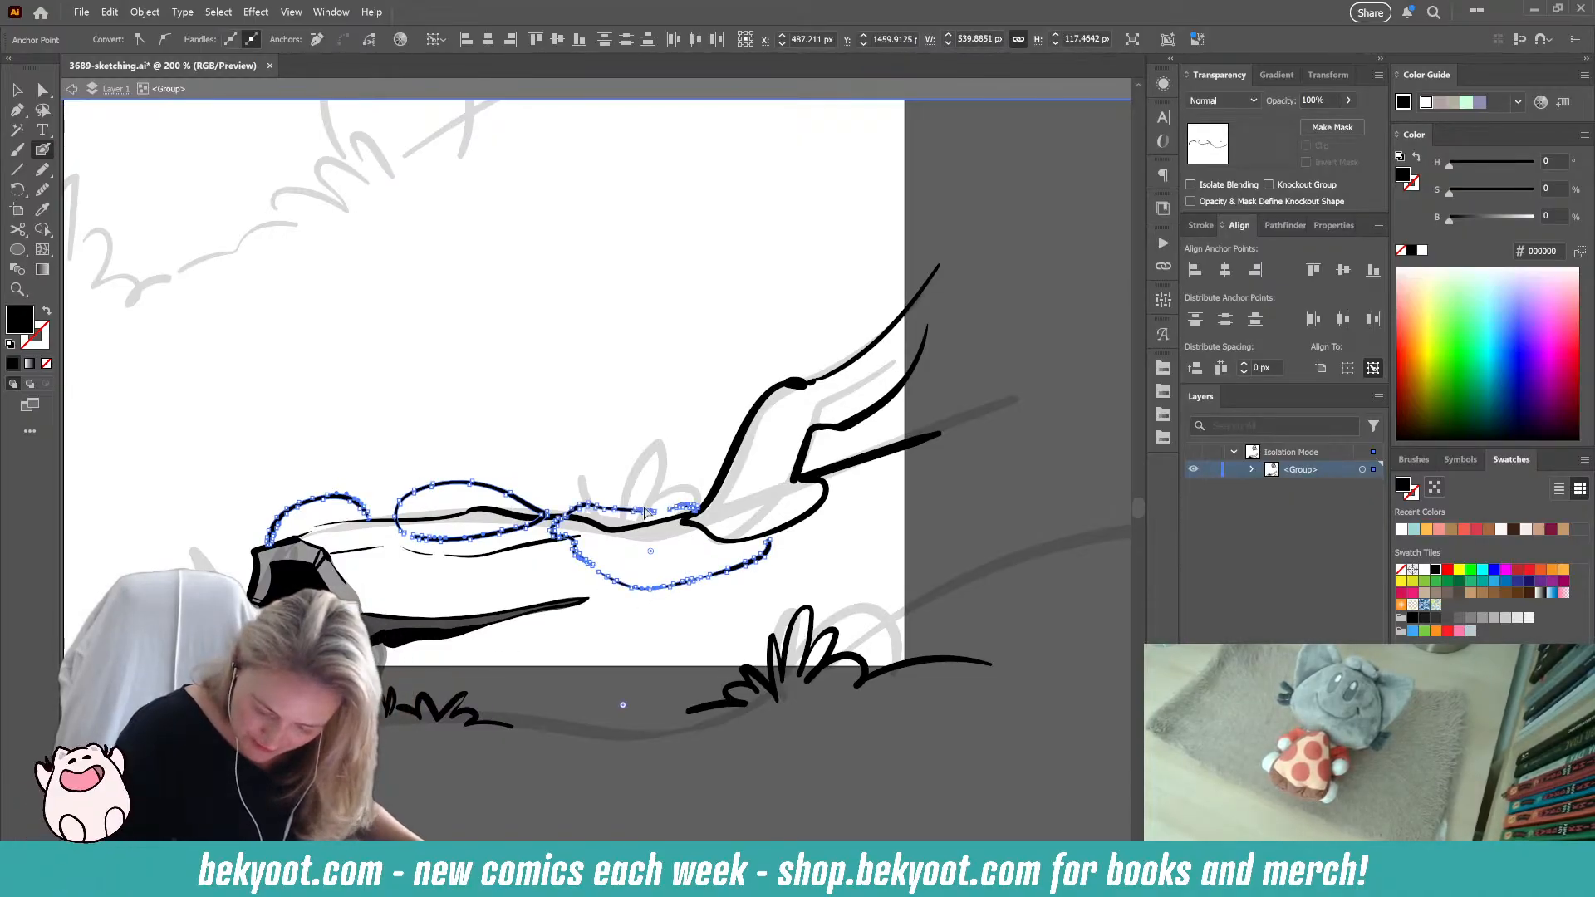
key("ctrl+g")
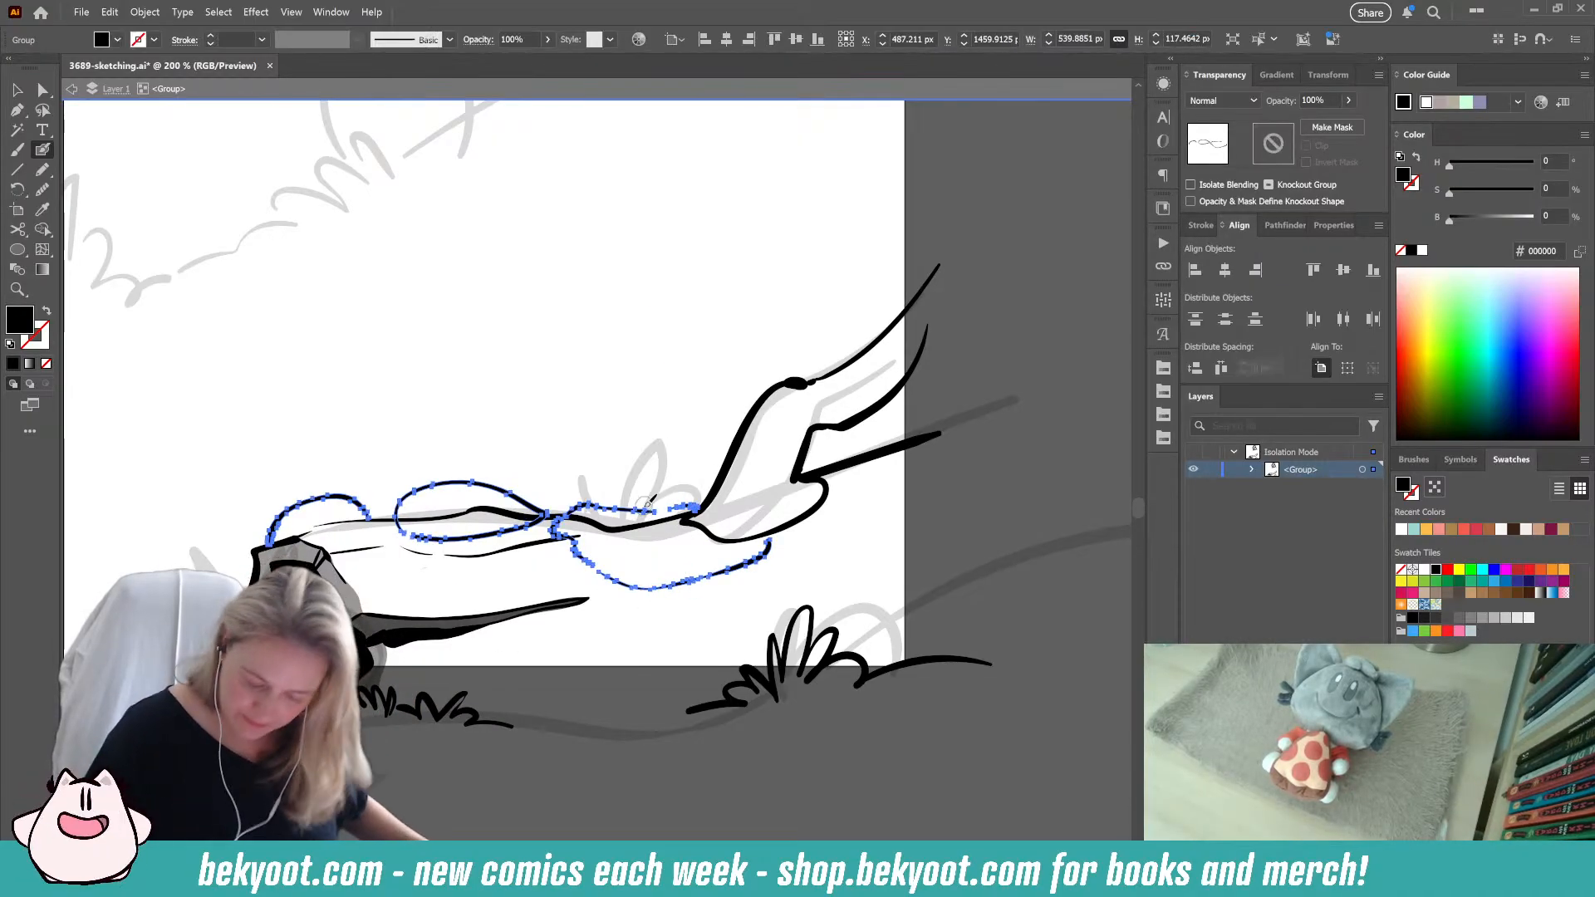
left_click(1348, 101)
left_click_drag(1345, 119, 1305, 130)
left_click(519, 802, "ctrl")
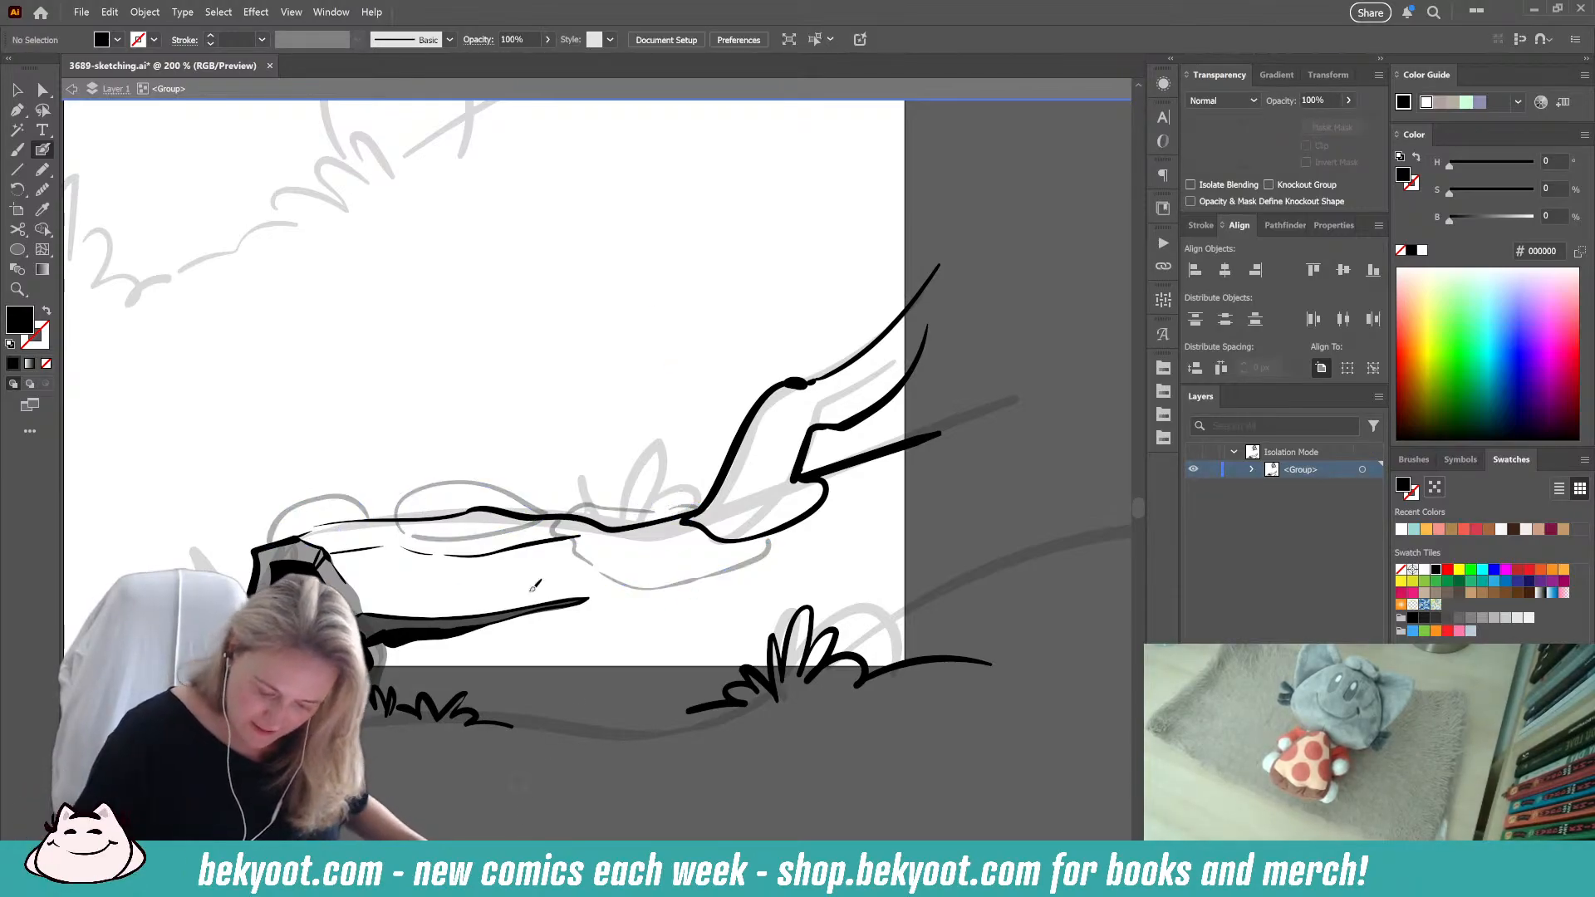
Step: Draw short black tufts with the Blob Brush along the rounded patch guide above the log opening and deselect them
left_click(522, 518, "ctrl")
left_click(477, 775, "ctrl")
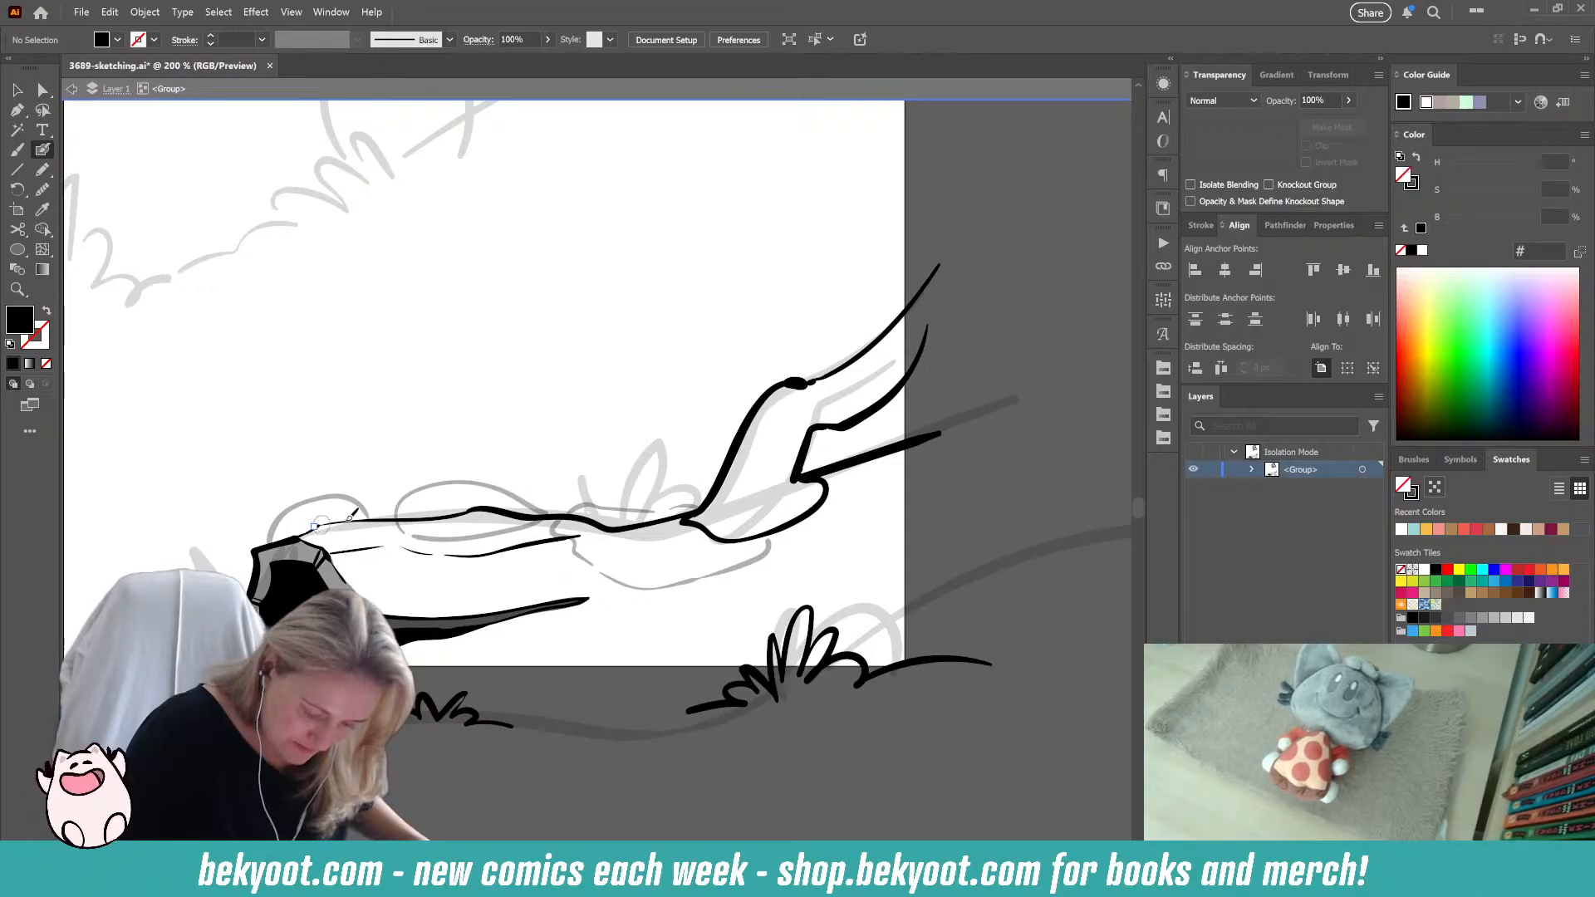
key("shift+x")
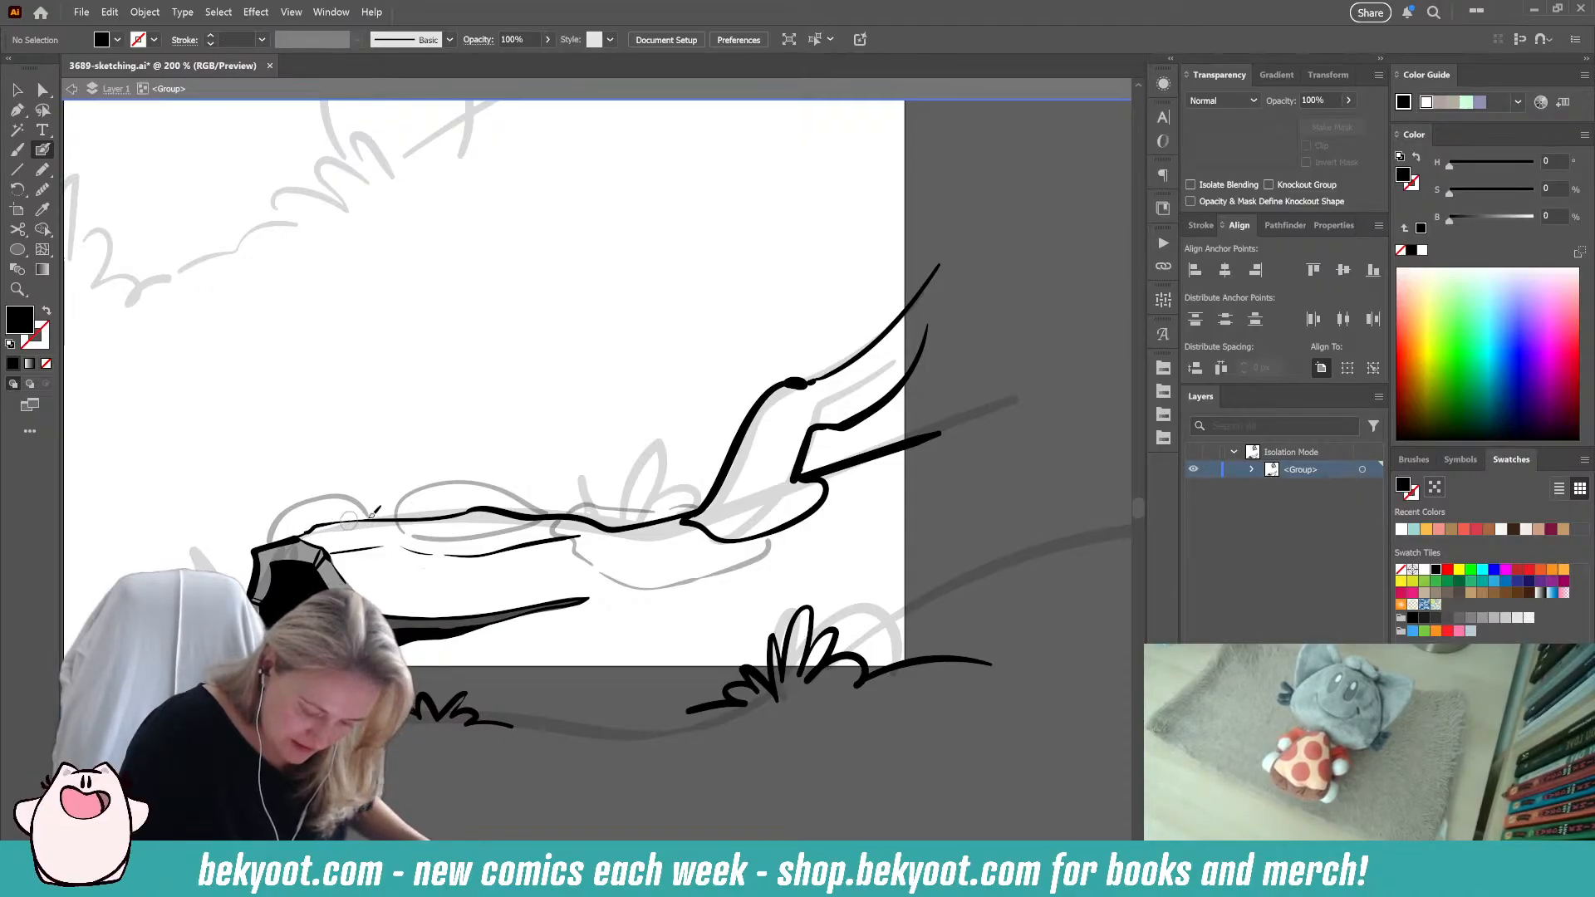
mouse_move(372, 514)
left_mouse_down()
mouse_move(344, 484)
mouse_move(347, 502)
mouse_move(288, 505)
left_mouse_up()
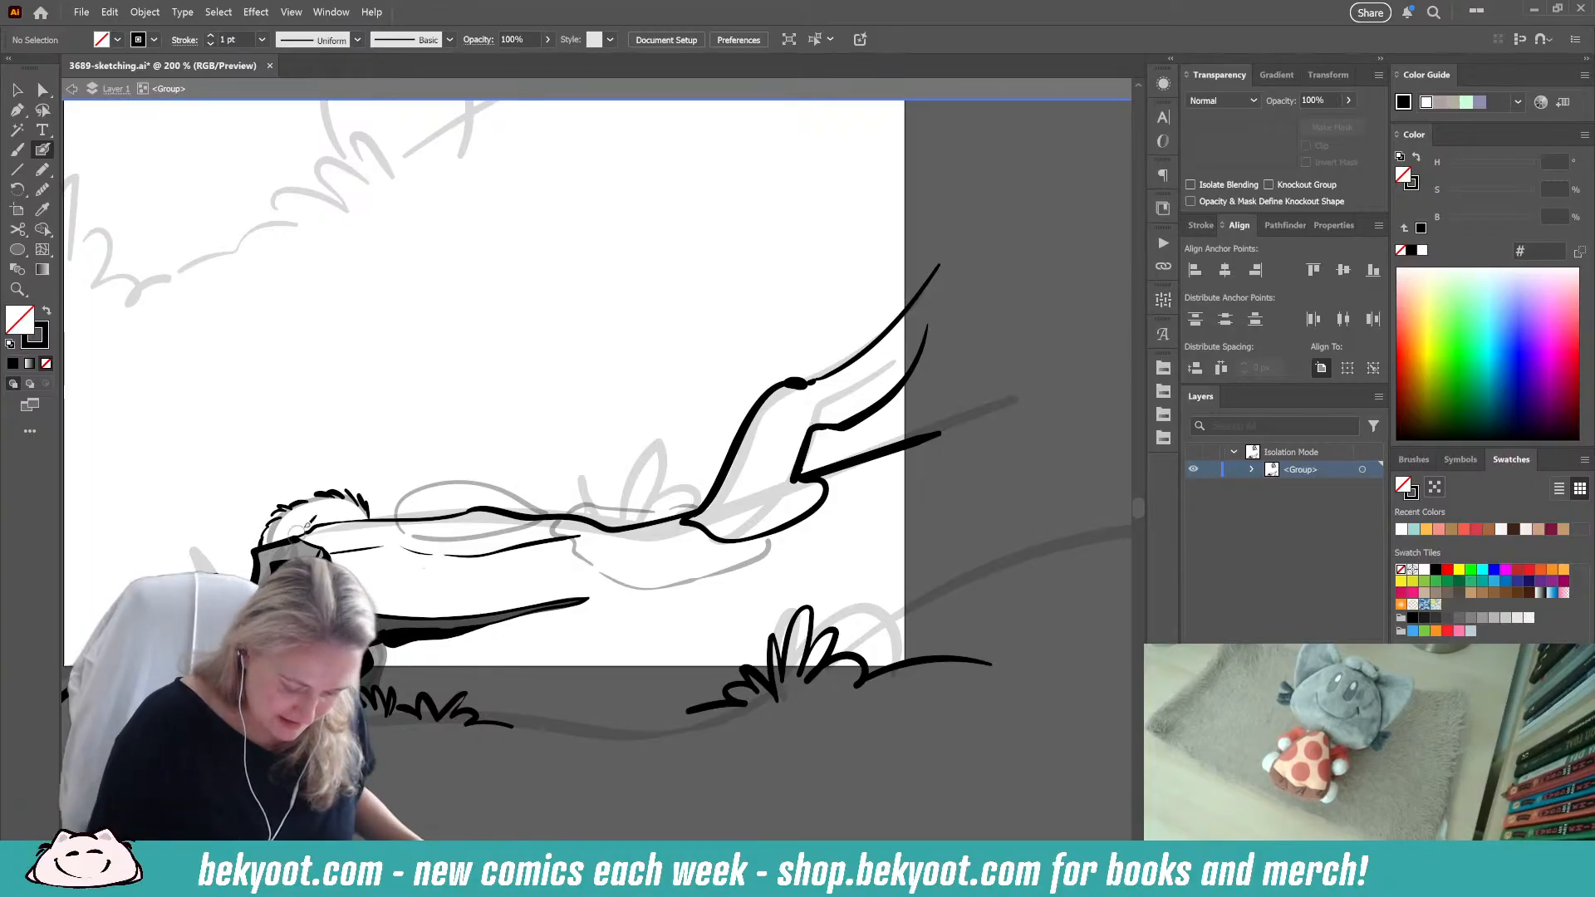
left_click(278, 532, "ctrl")
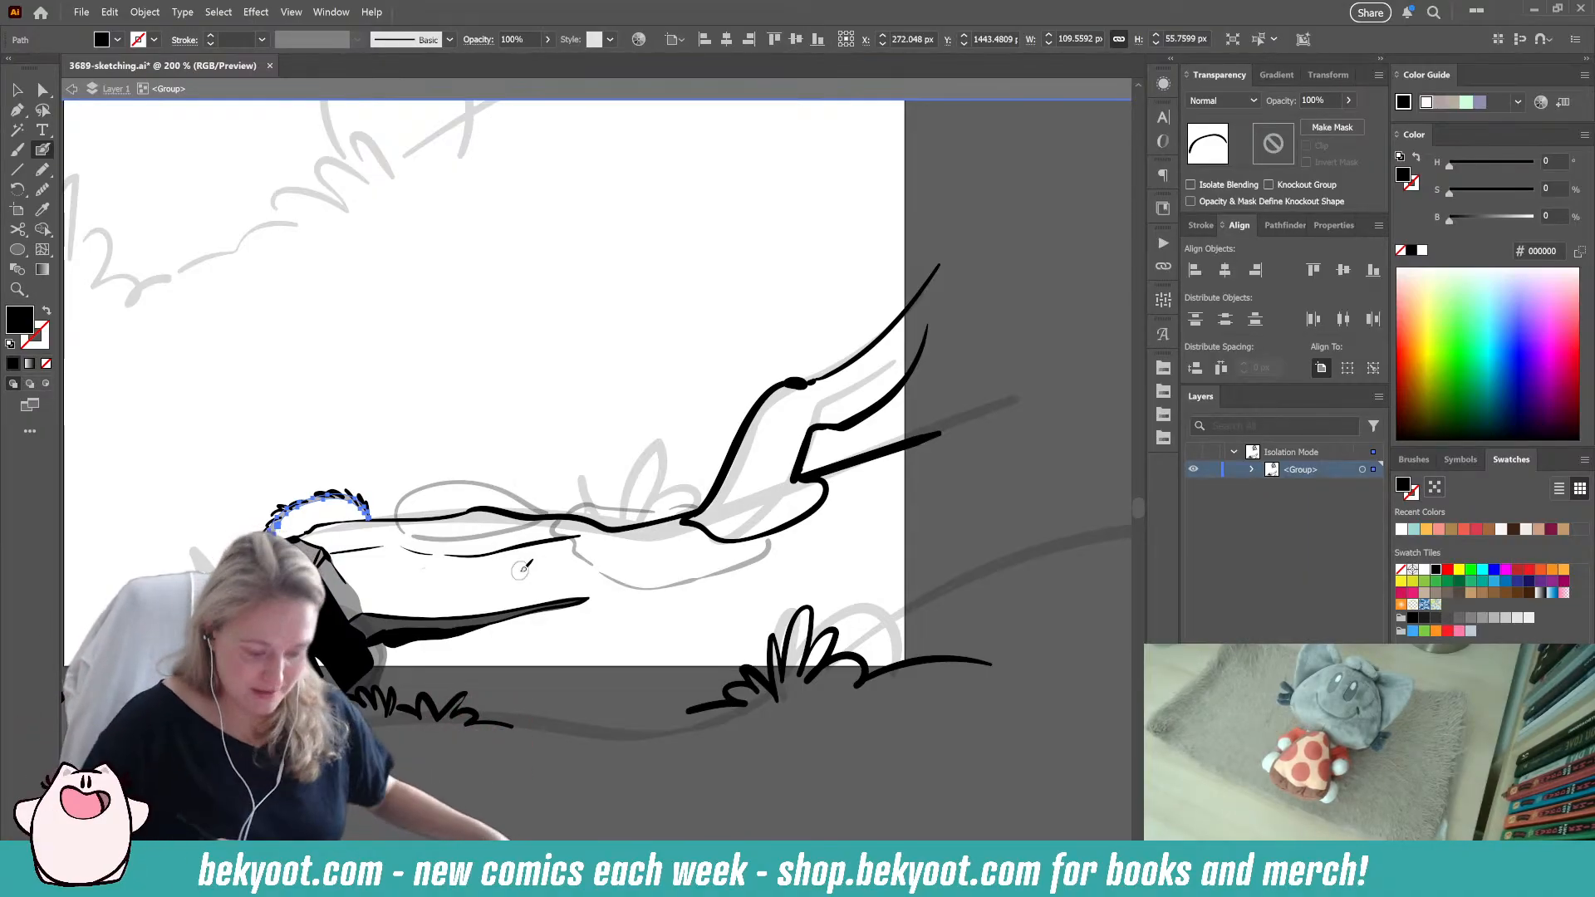
key("ctrl+shift+a")
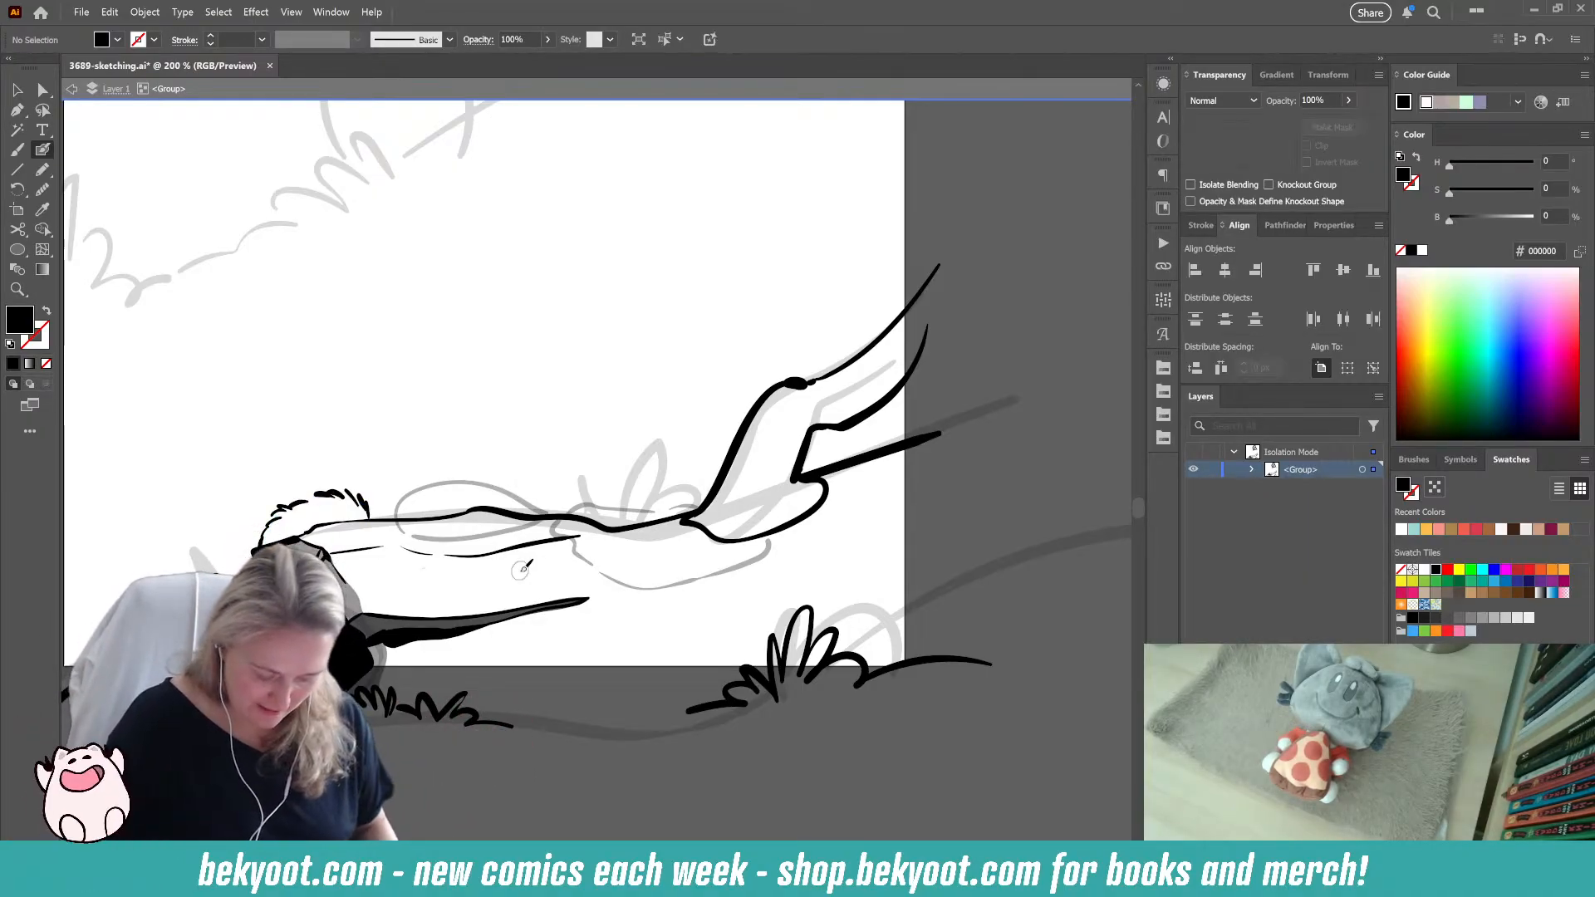
Step: Outline the oval patch in the middle of the log with short black Blob Brush tufts
key("shift+x")
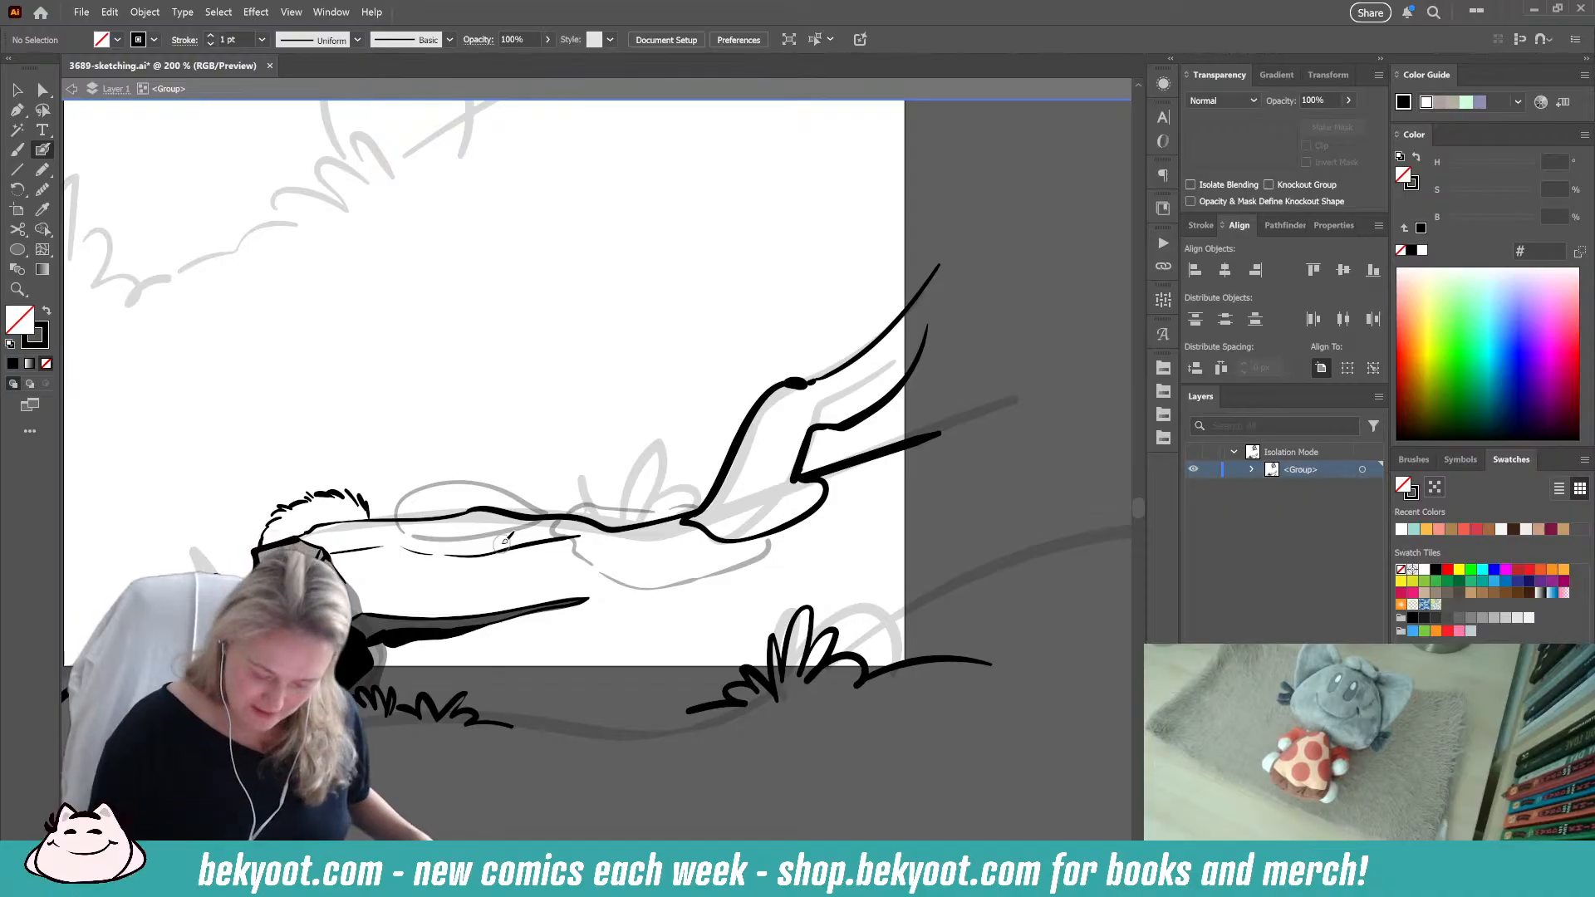
left_click_drag(544, 510, 487, 482)
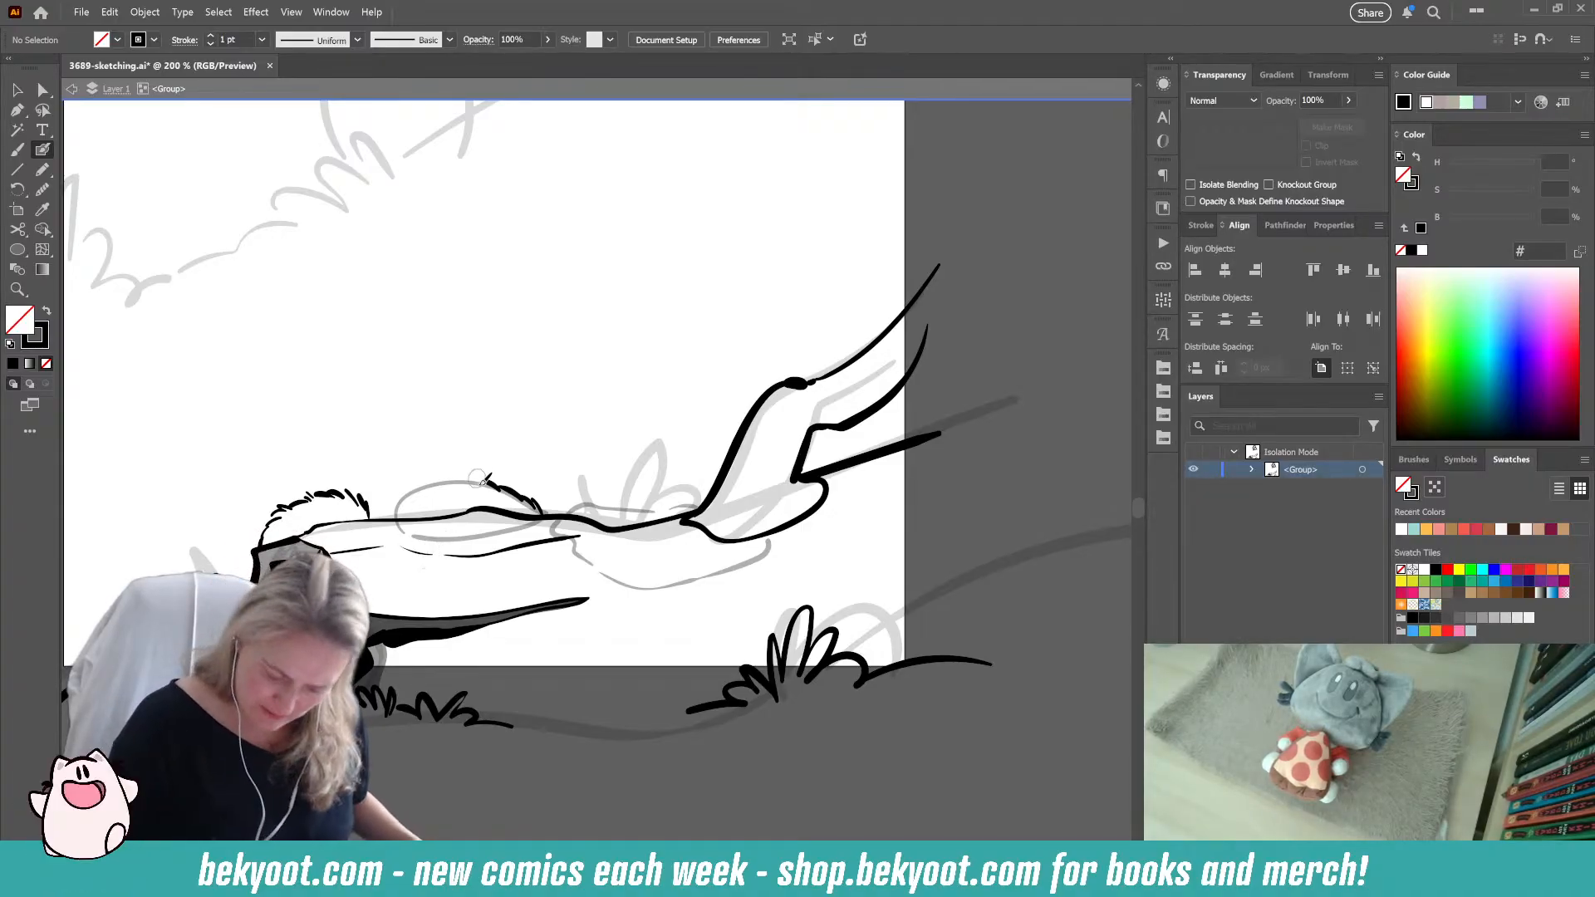
mouse_move(473, 475)
left_mouse_down()
mouse_move(417, 482)
mouse_move(391, 502)
mouse_move(399, 516)
left_mouse_up()
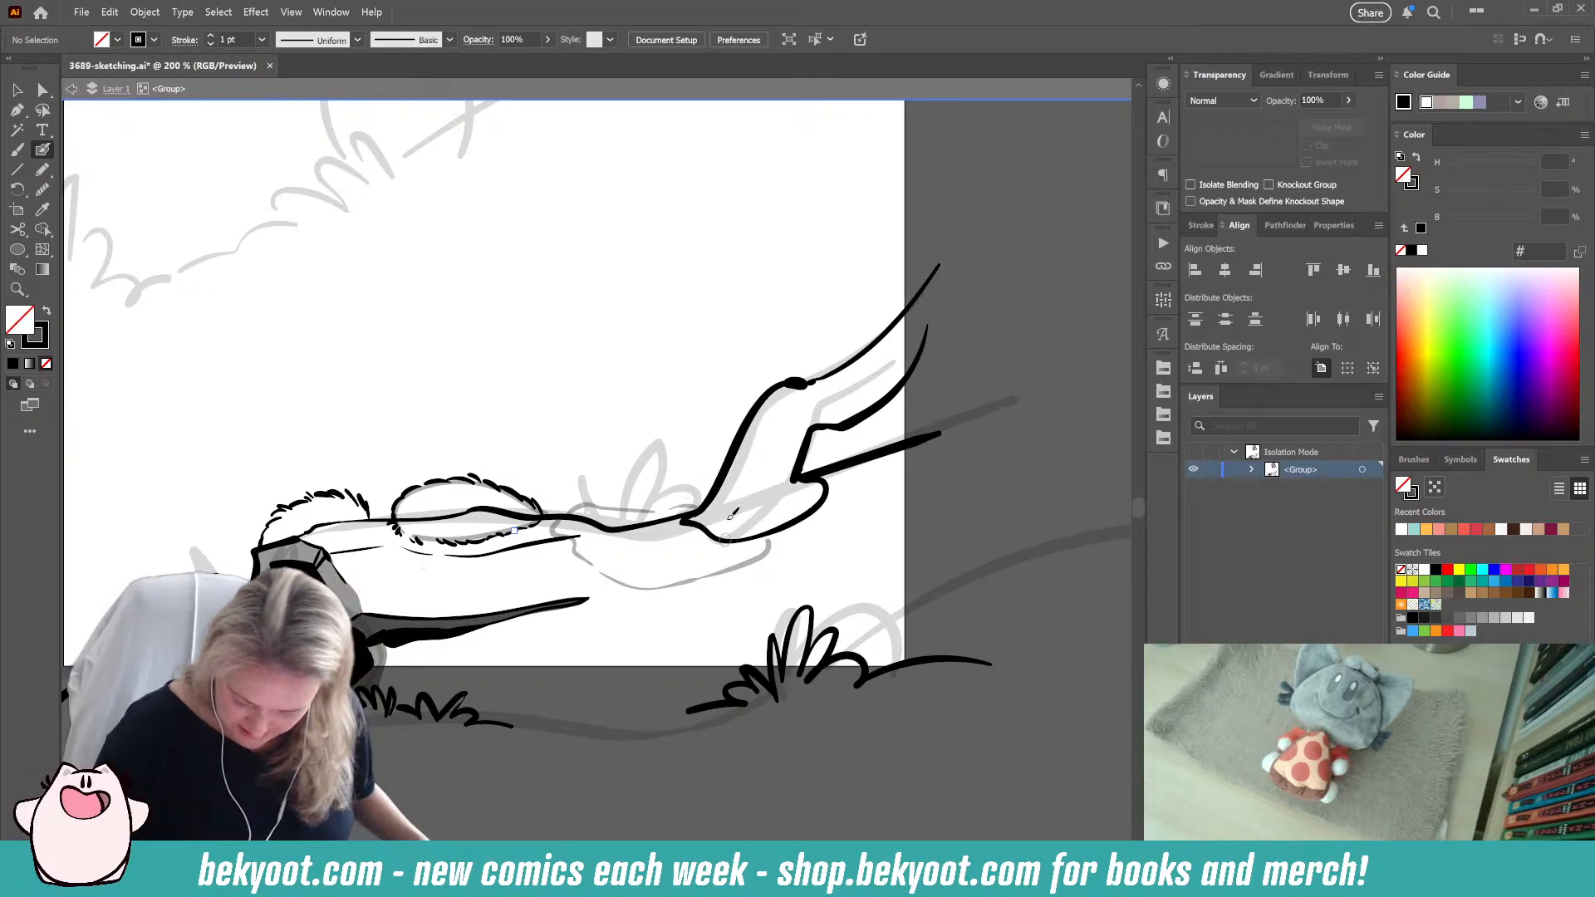
Step: Draw a row of small black tufts along the upper edge of the patch near the base of the rising branch
scroll(568, 573, "right", 3)
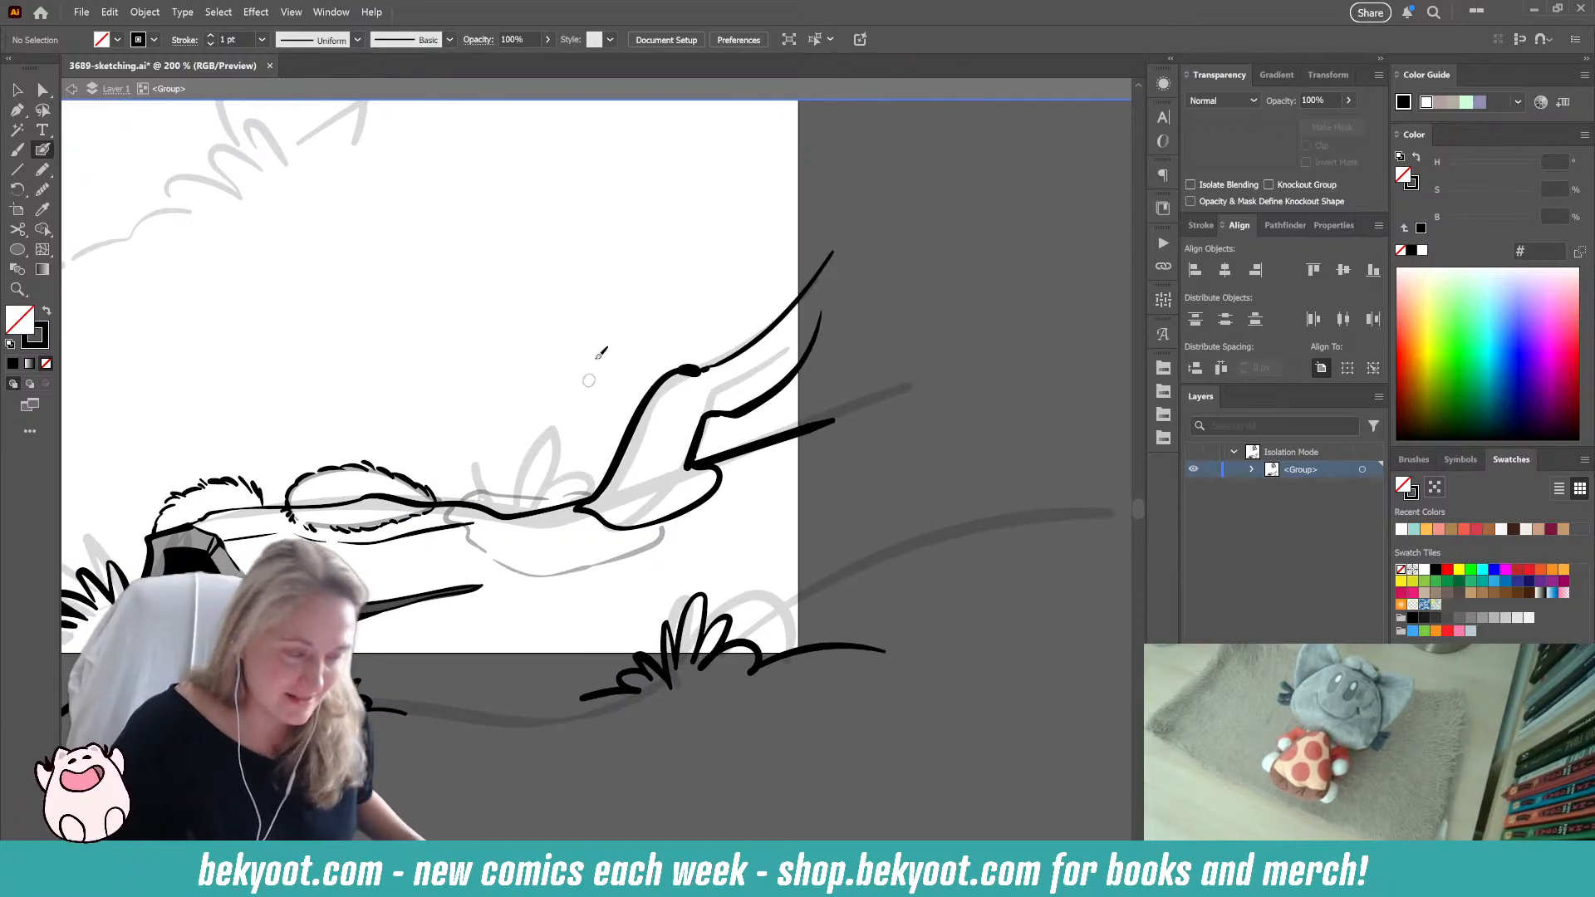
left_click_drag(545, 498, 538, 492)
left_click_drag(535, 497, 519, 492)
left_click_drag(516, 496, 477, 491)
left_click_drag(475, 496, 552, 494)
left_click_drag(553, 496, 572, 491)
left_click_drag(572, 495, 593, 493)
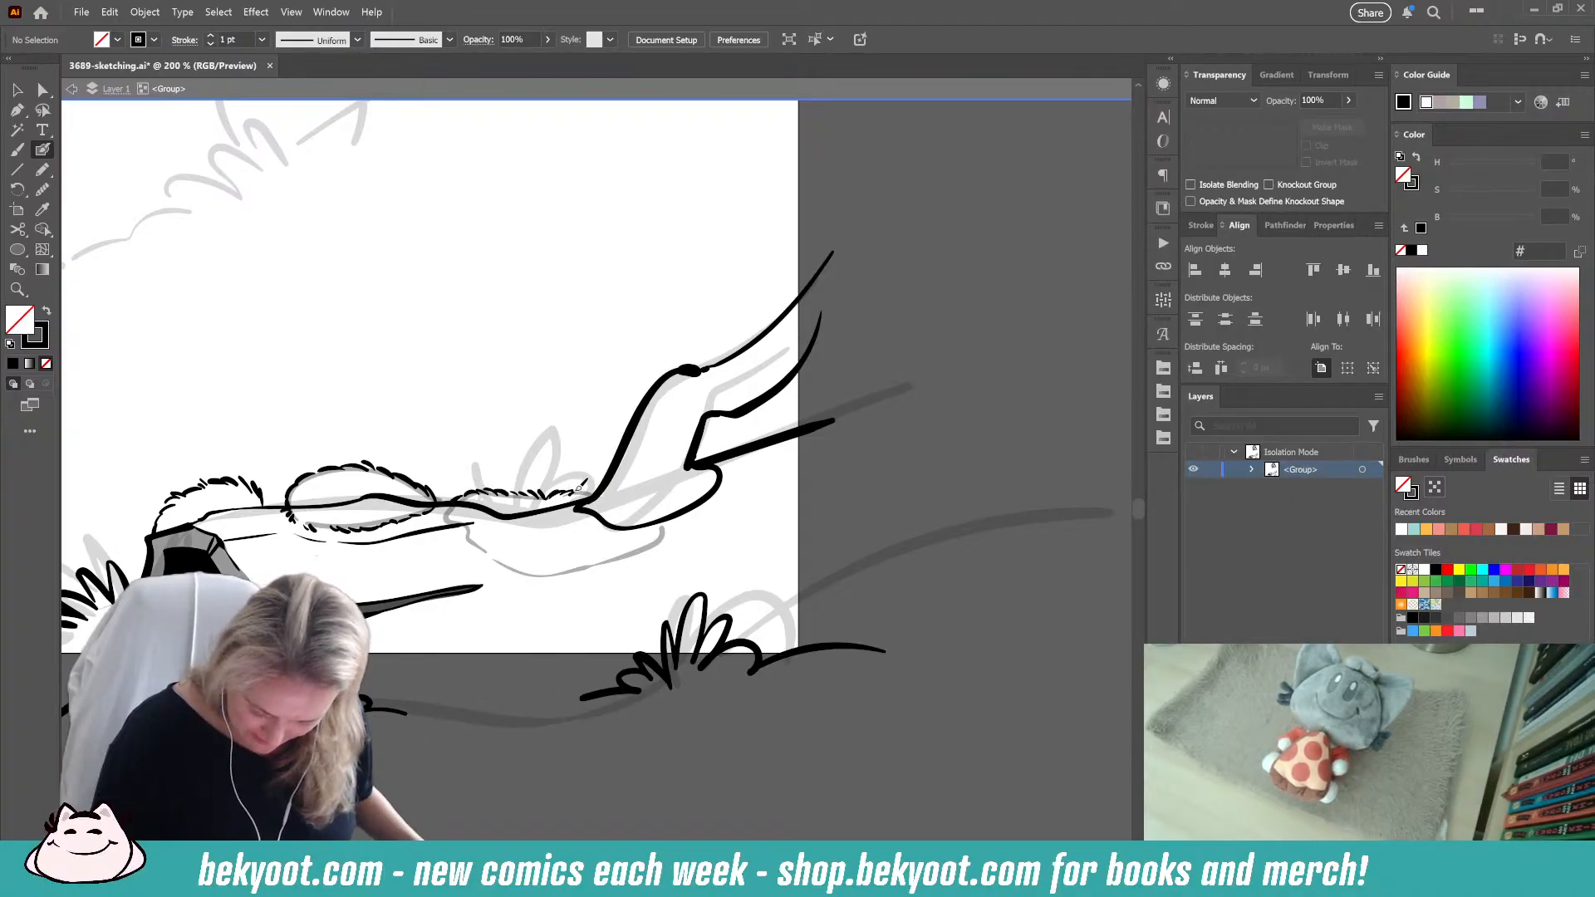
Step: Draw tufts down the left side of the large patch near the branch base and undo the last strokes
left_click_drag(541, 575, 516, 545)
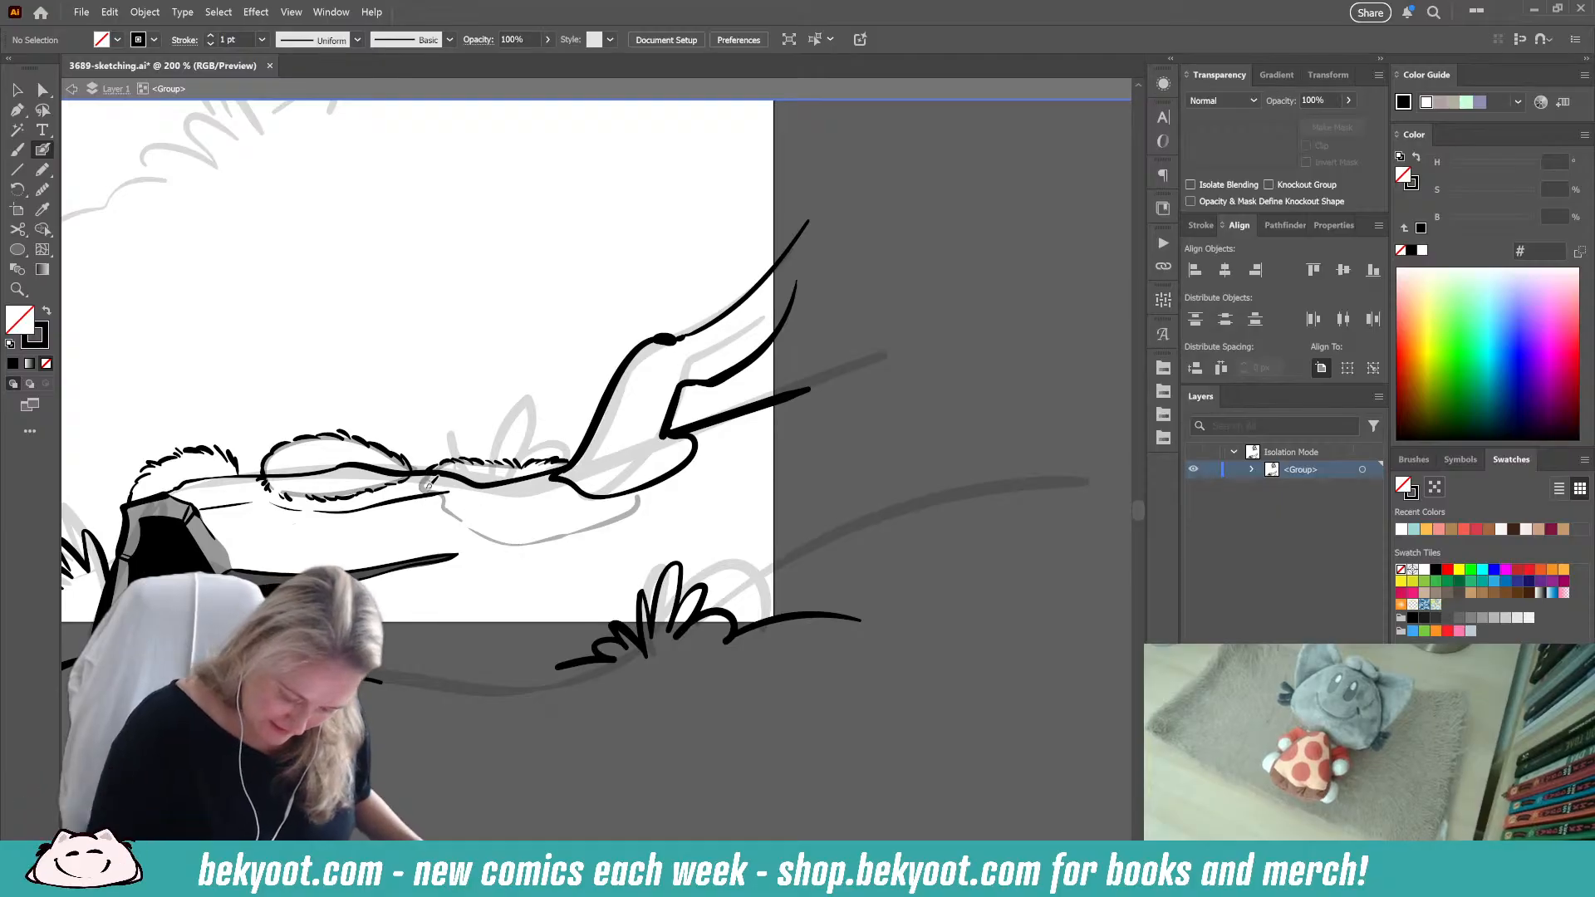
left_click_drag(415, 492, 446, 492)
left_click_drag(449, 504, 453, 503)
left_click_drag(450, 514, 513, 535)
key("ctrl+z")
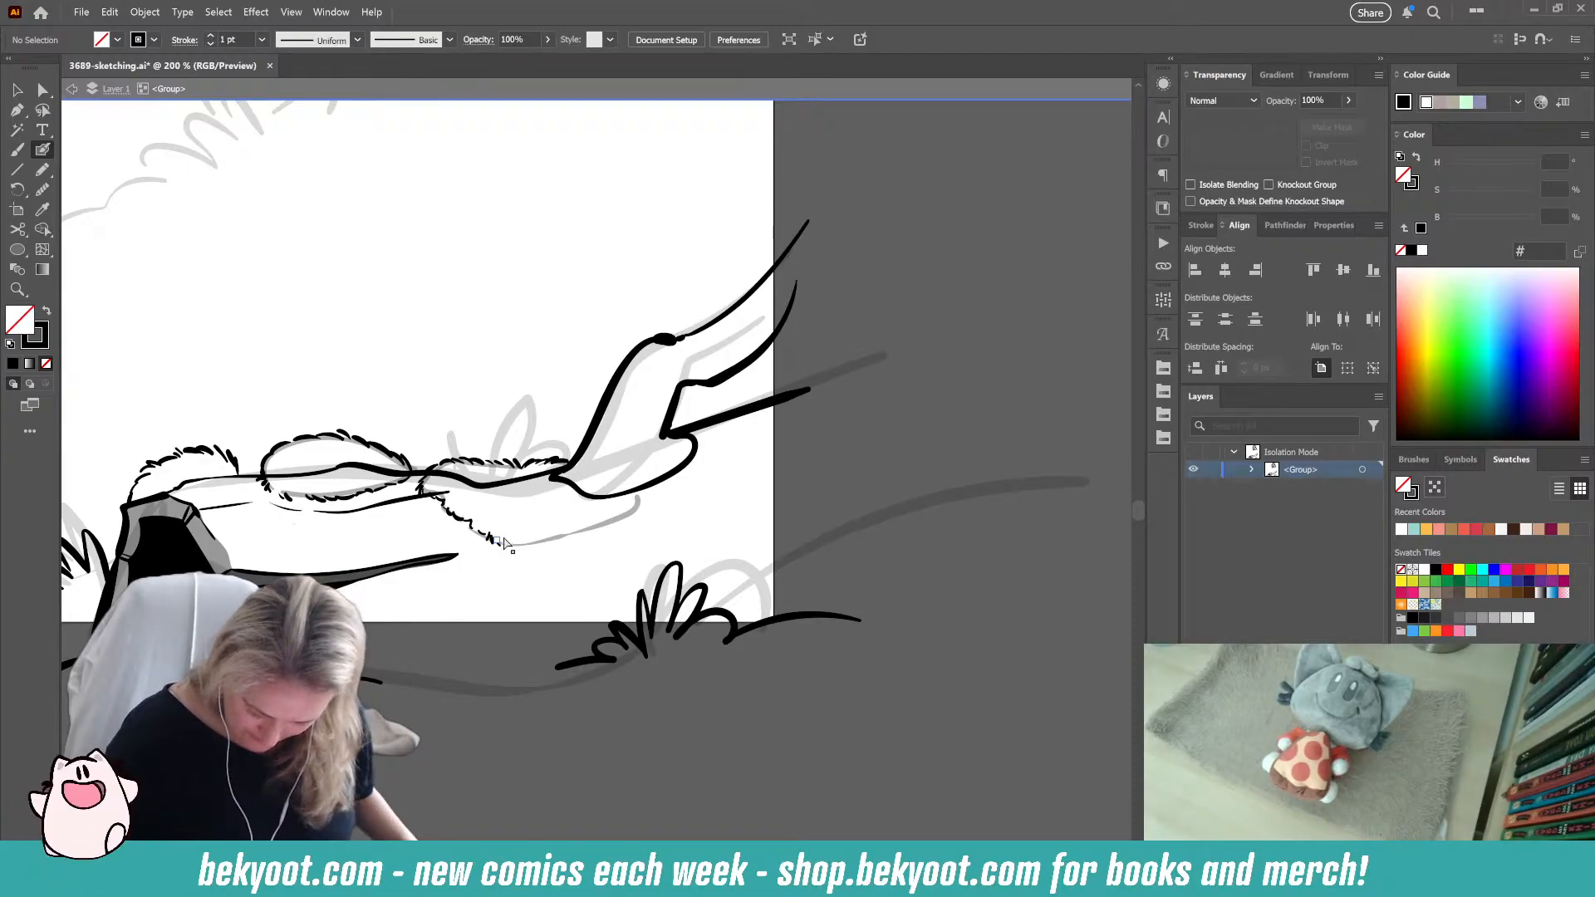
key("ctrl+z")
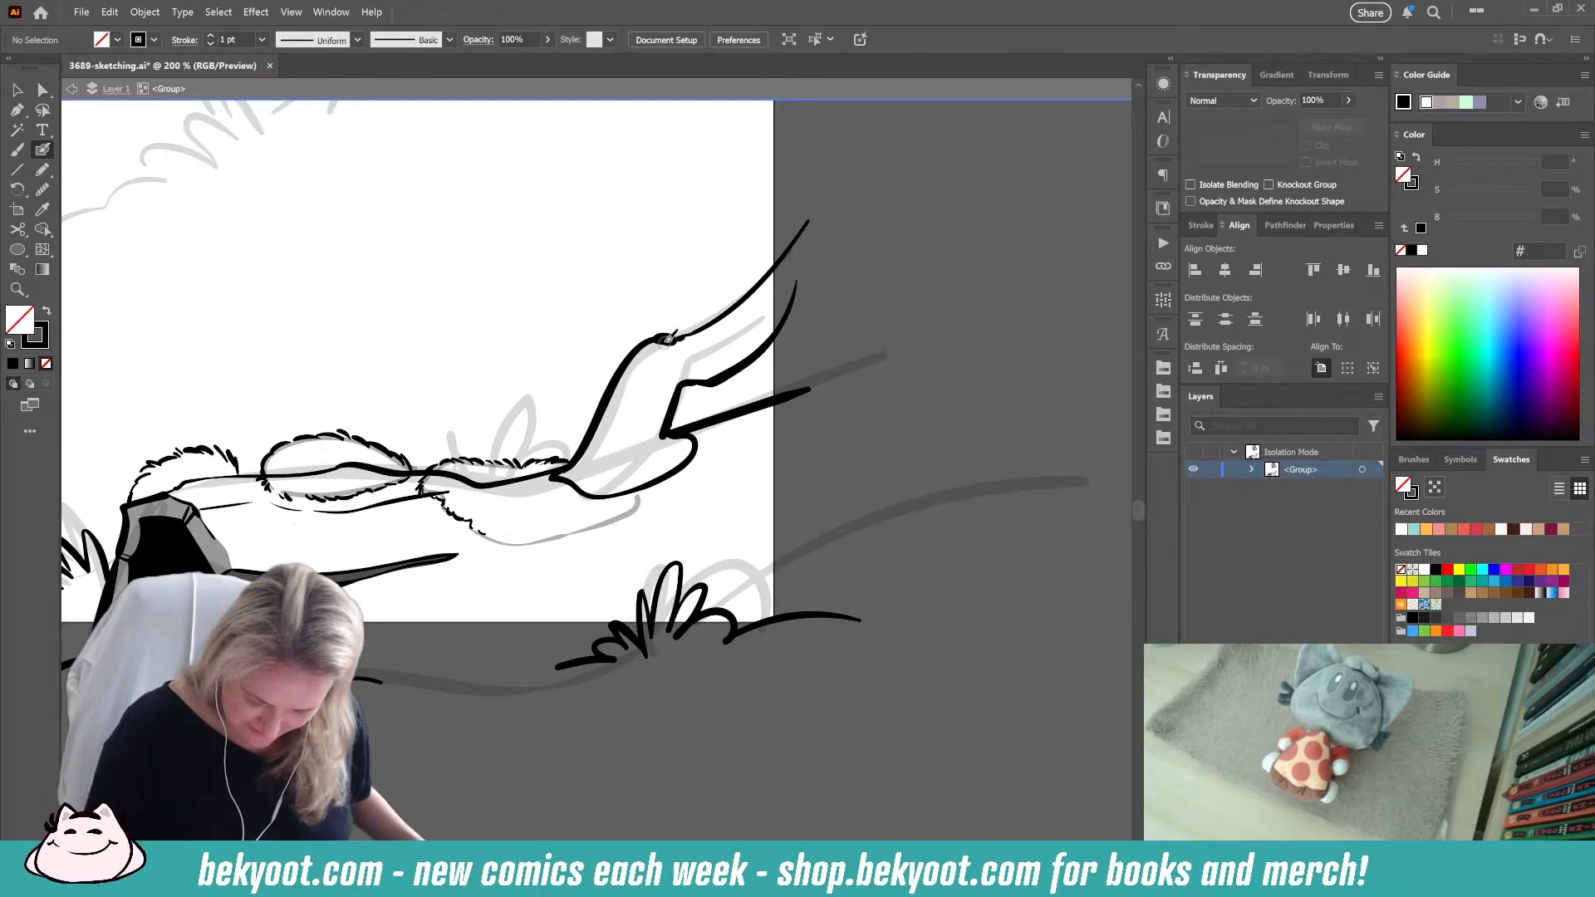
Step: Draw a curved contour line across the rising branch just past its knot and undo the extra strokes farther up
mouse_move(679, 339)
left_mouse_down()
mouse_move(704, 376)
mouse_move(764, 332)
left_mouse_up()
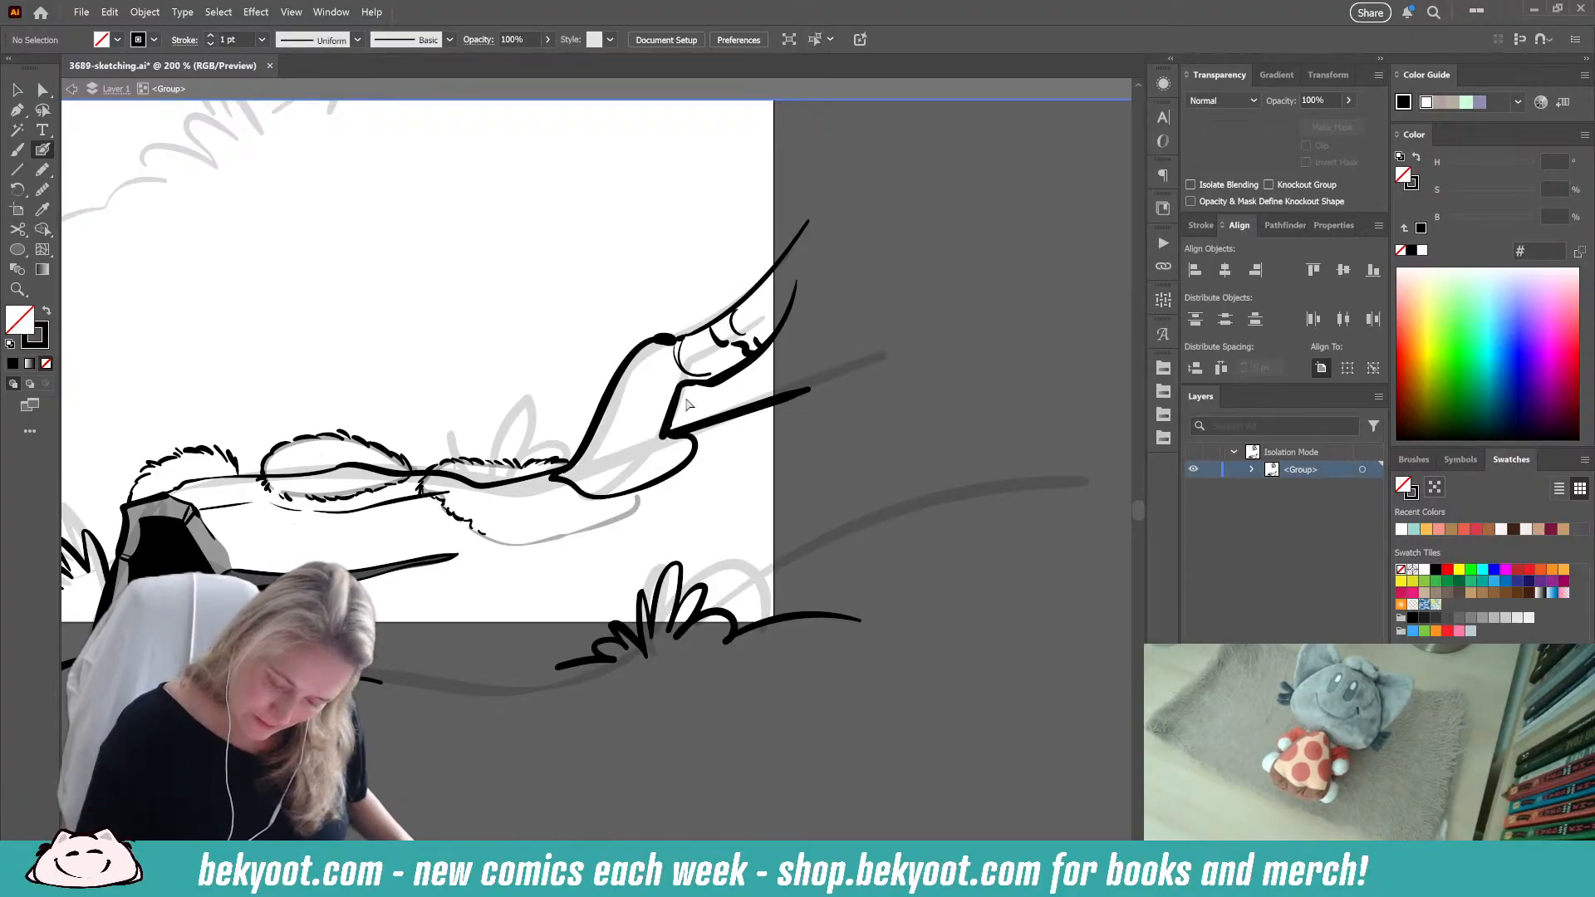
key("ctrl+z")
key("ctrl+z")
key("ctrl+z")
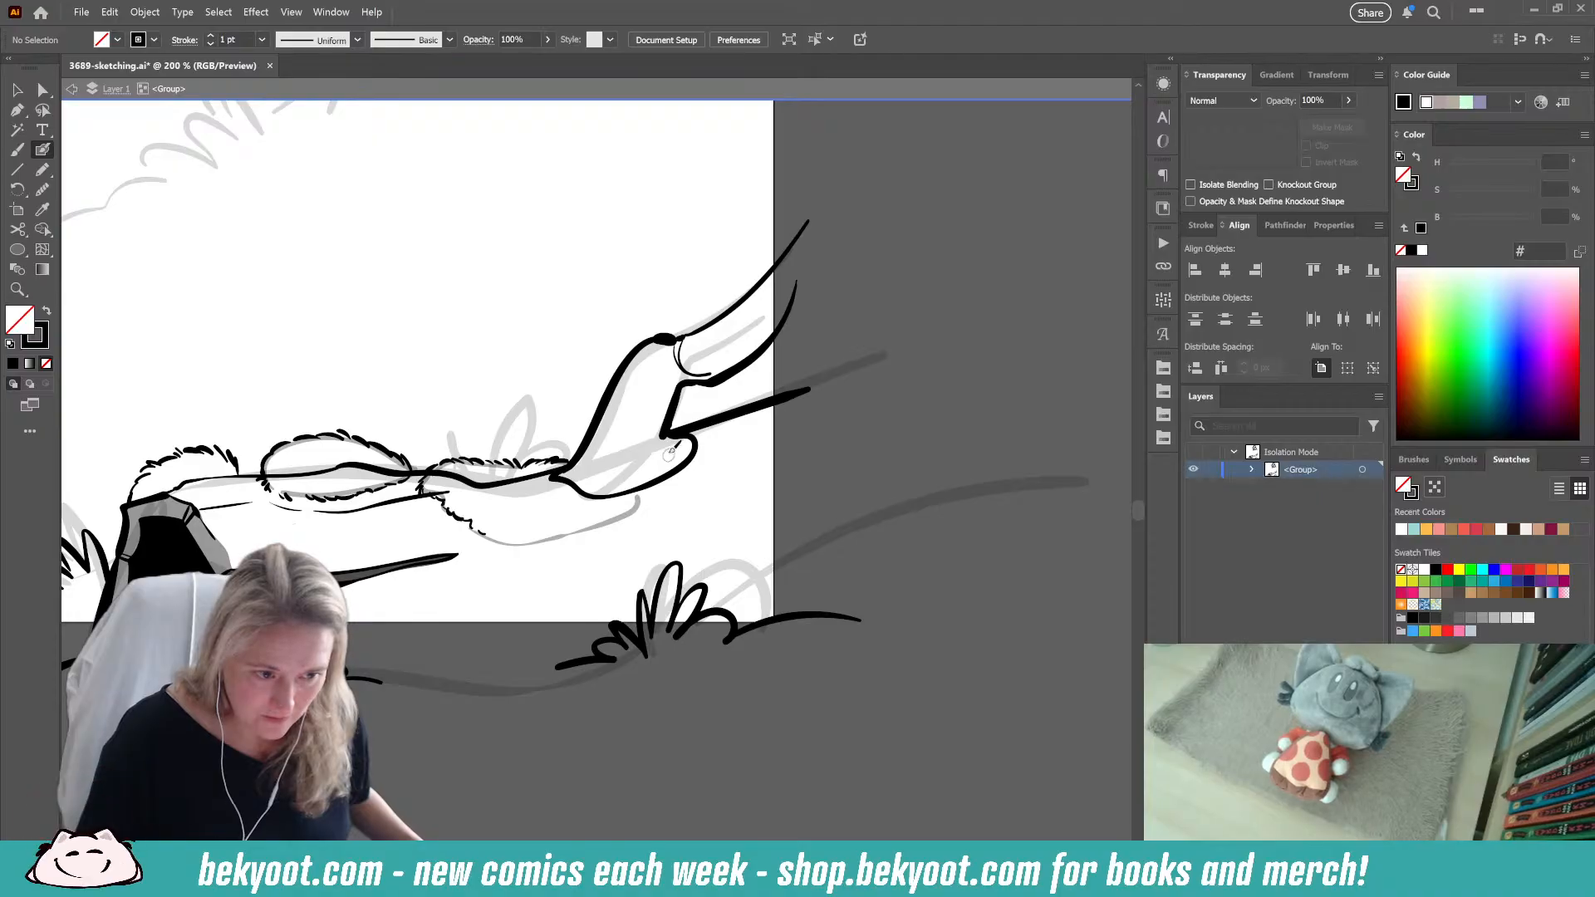
Step: Draw wavy bark lines across the bend of the branch below the knot, undoing the first attempt
left_click_drag(613, 425, 677, 407)
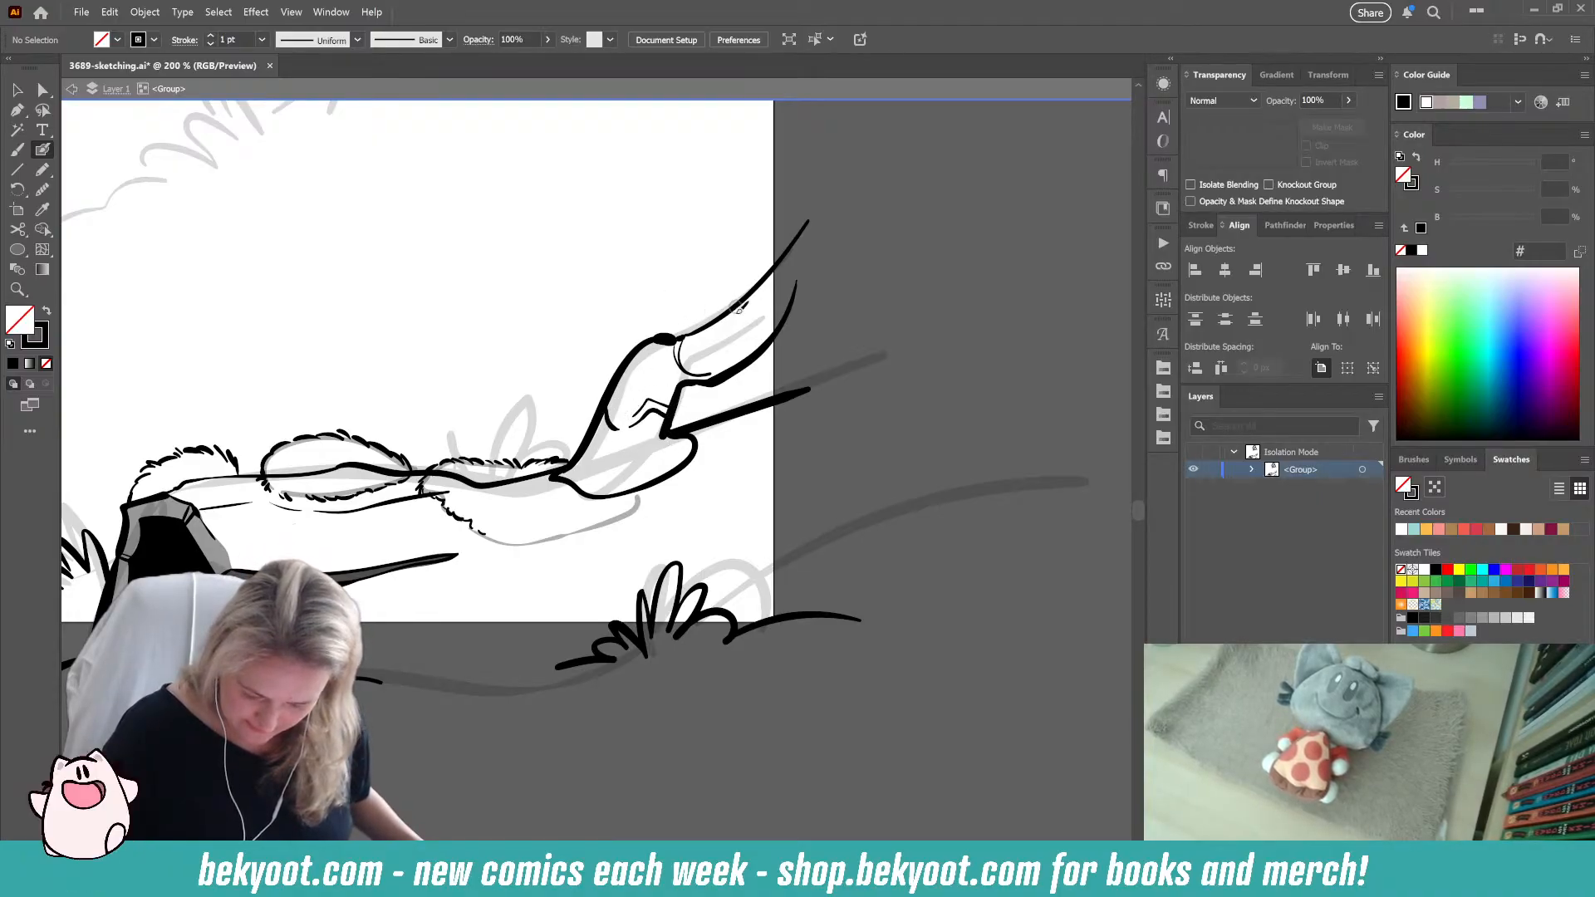
key("ctrl+z")
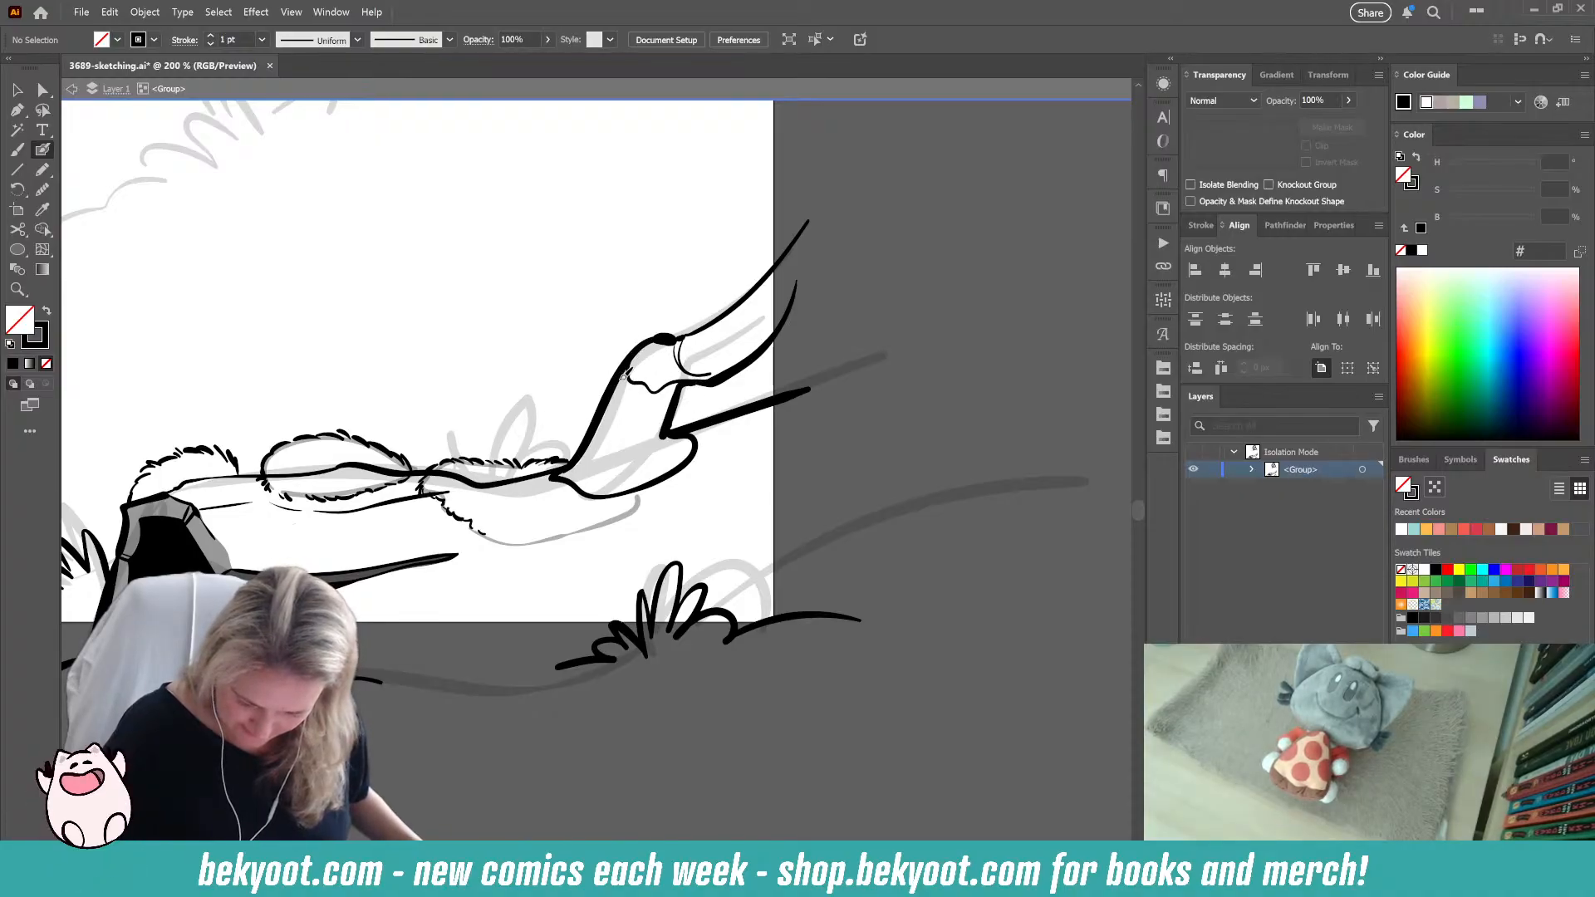
left_click_drag(618, 388, 644, 420)
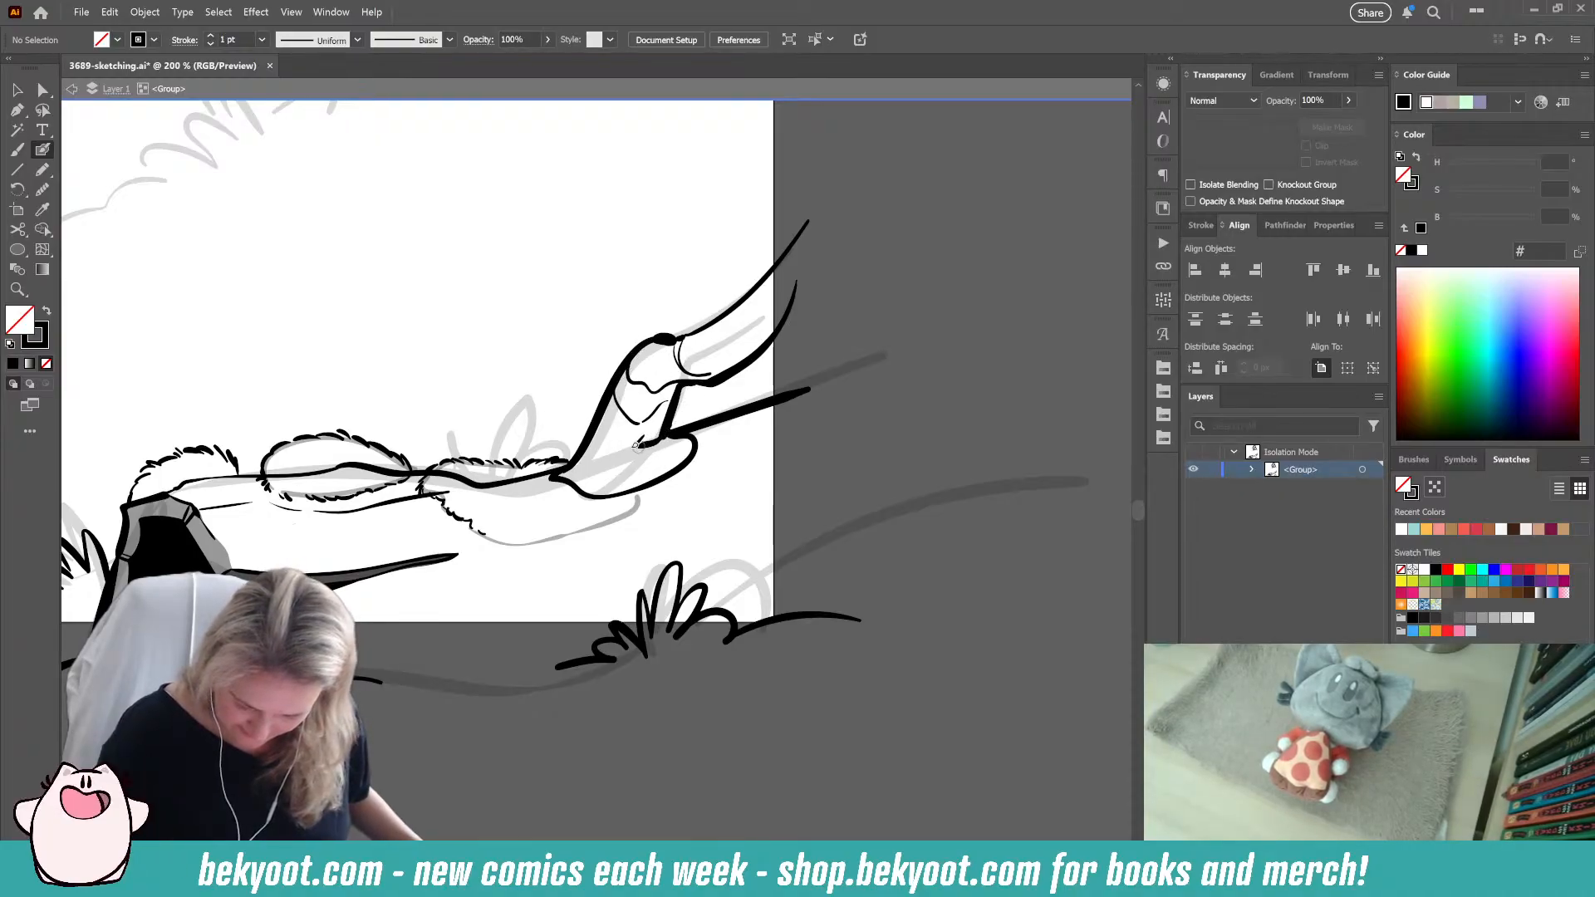
Step: Remove the smooth curved outline under the base of the rising branch and draw a rougher edge in its place
left_click_drag(669, 427, 551, 476)
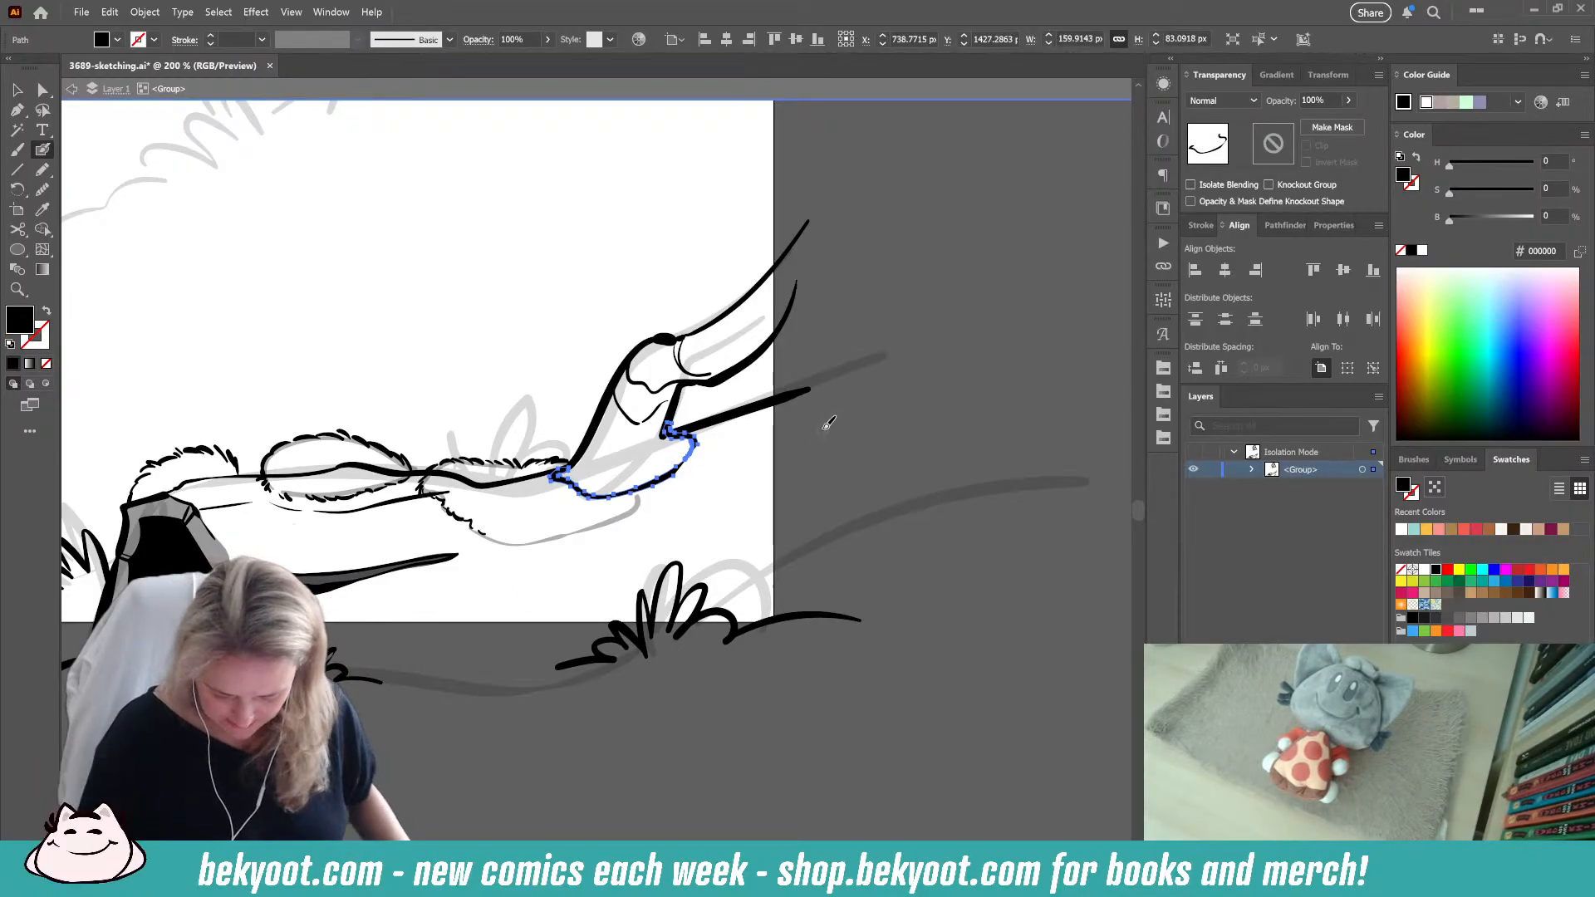
key("ctrl+z")
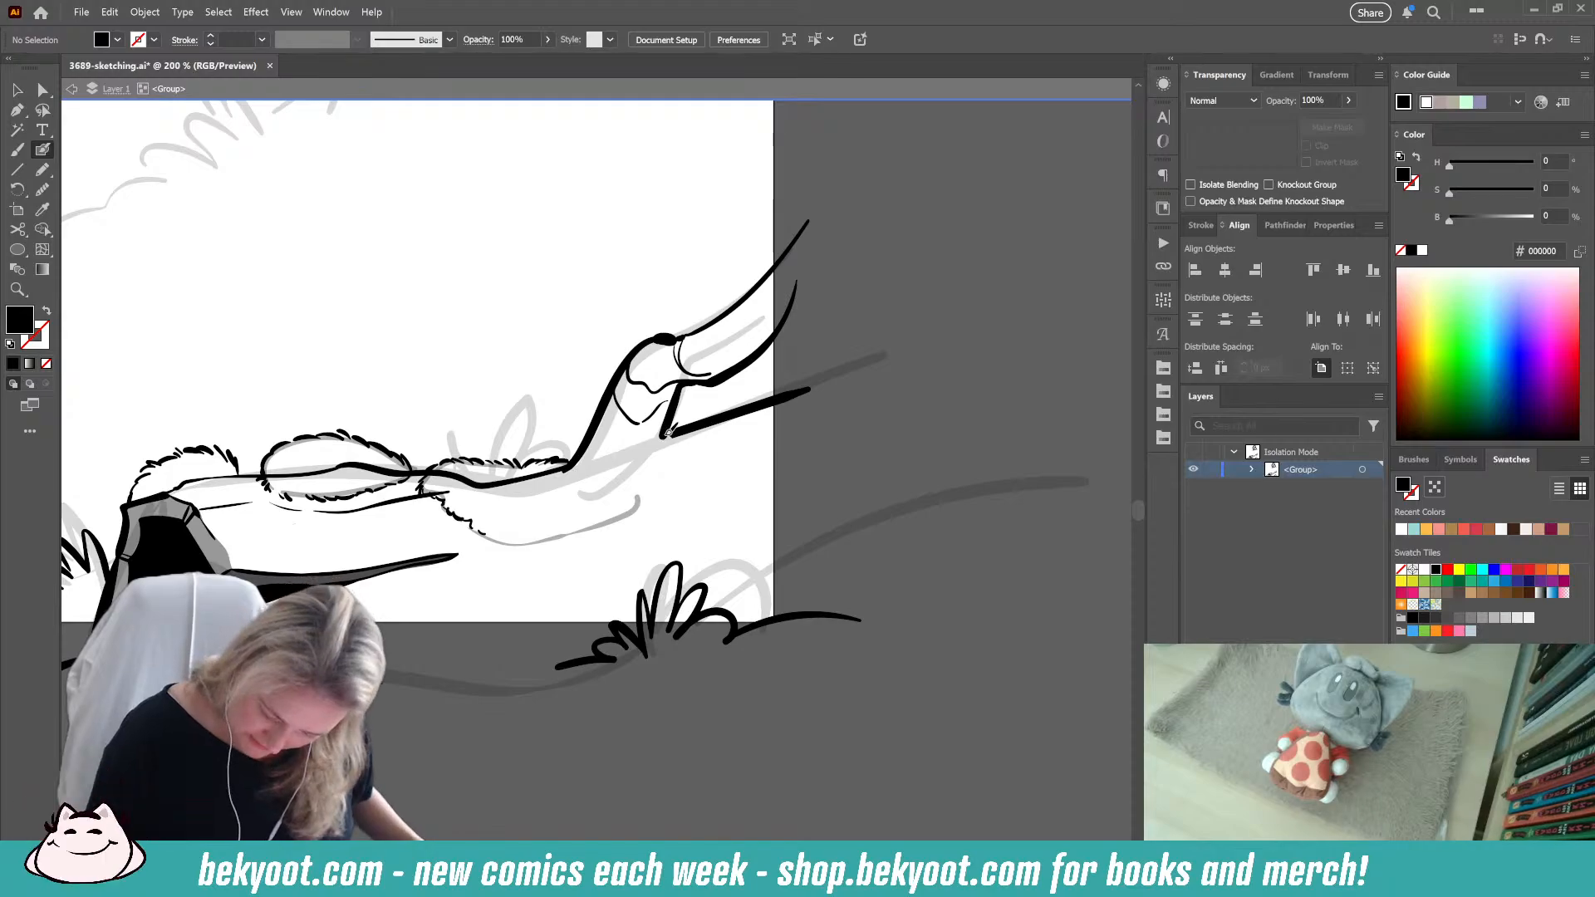
key("shift+x")
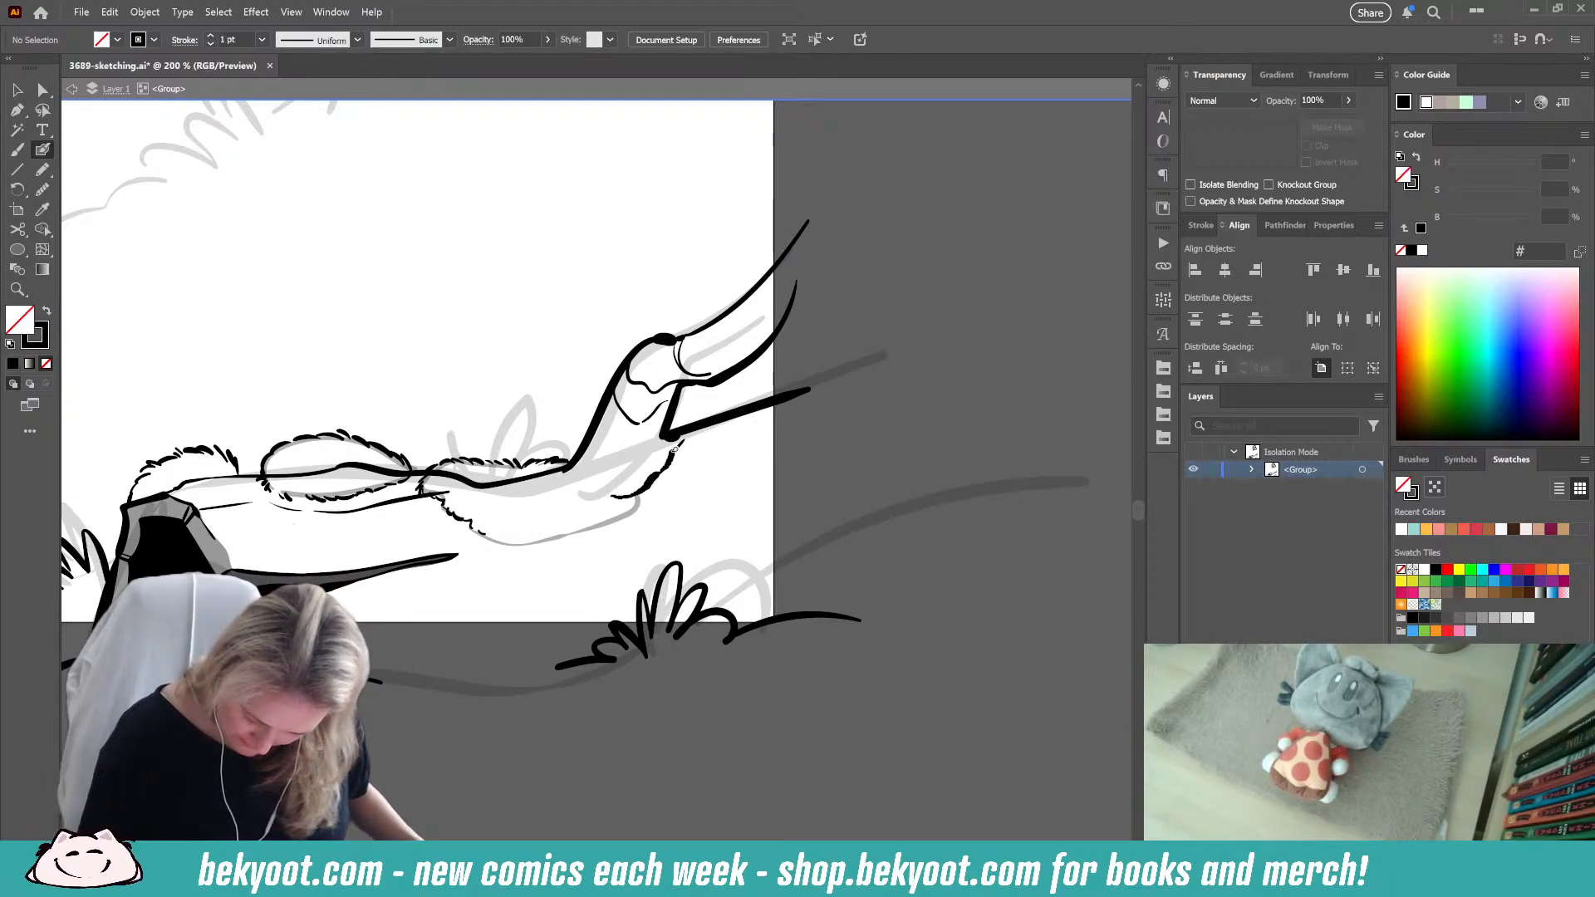
left_click_drag(675, 449, 667, 437)
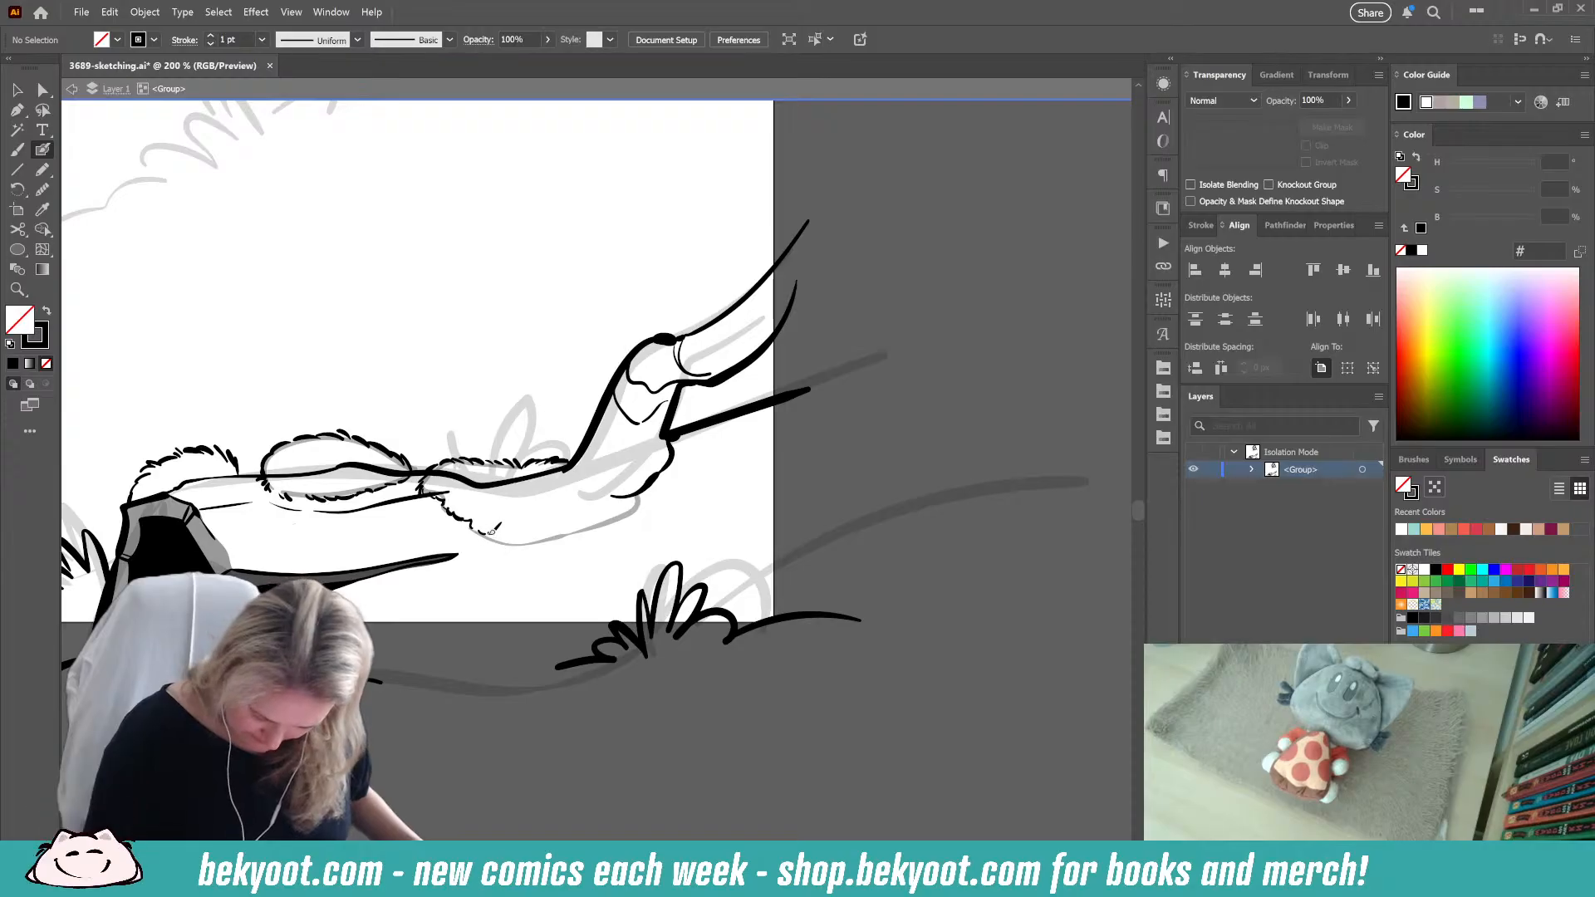
Step: Draw black tufts along the lower edge of the large patch and undo the last four strokes
left_click_drag(533, 542, 613, 530)
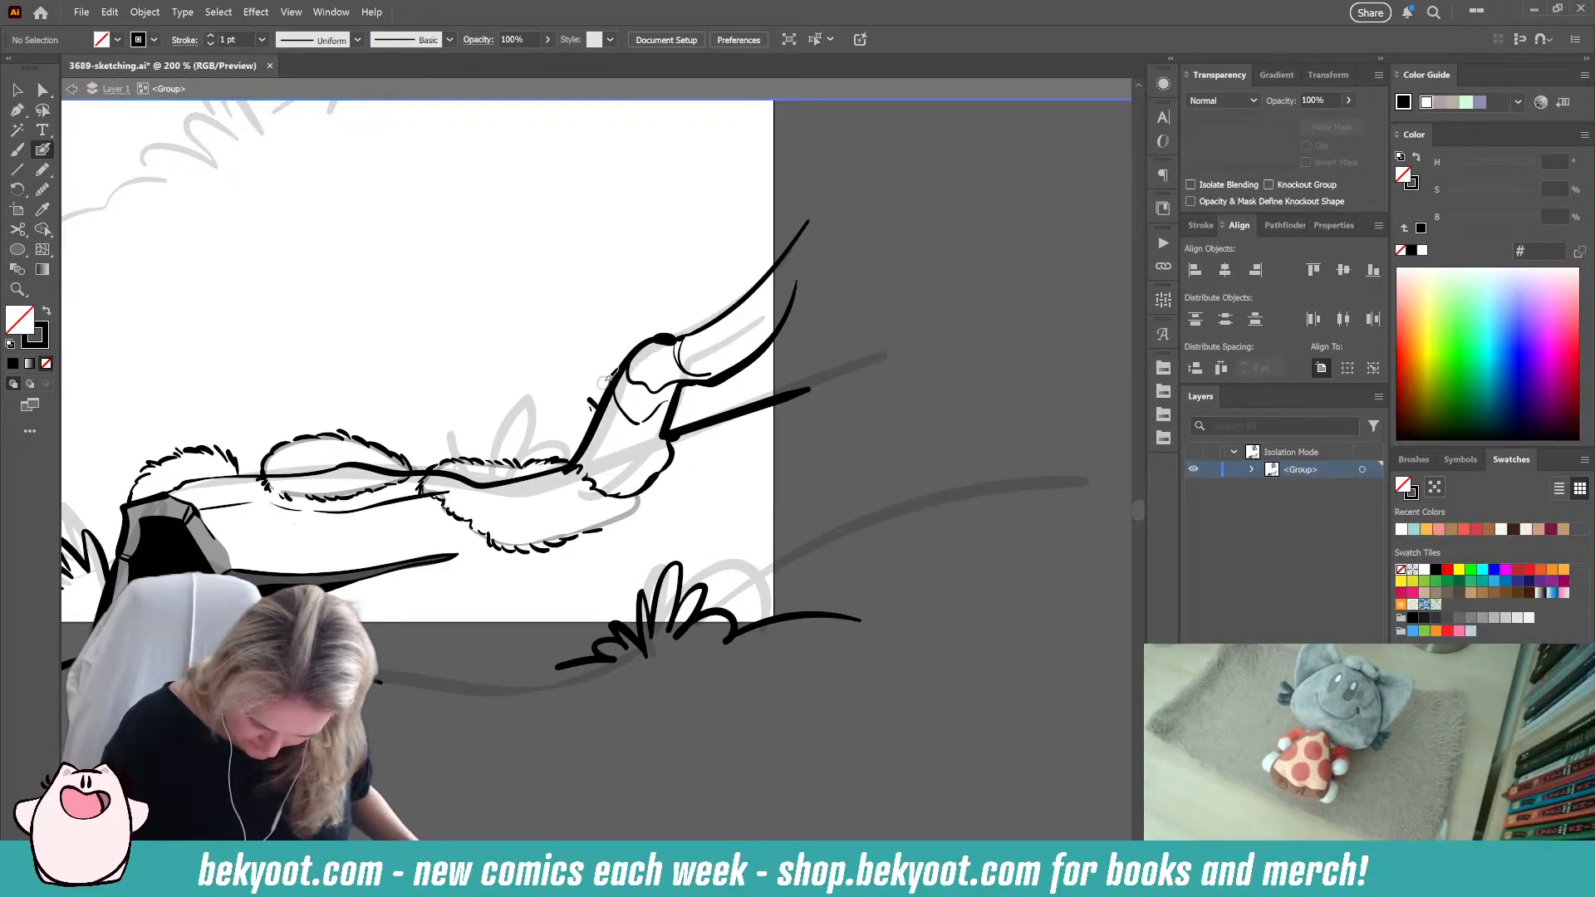
left_click_drag(582, 445, 595, 410)
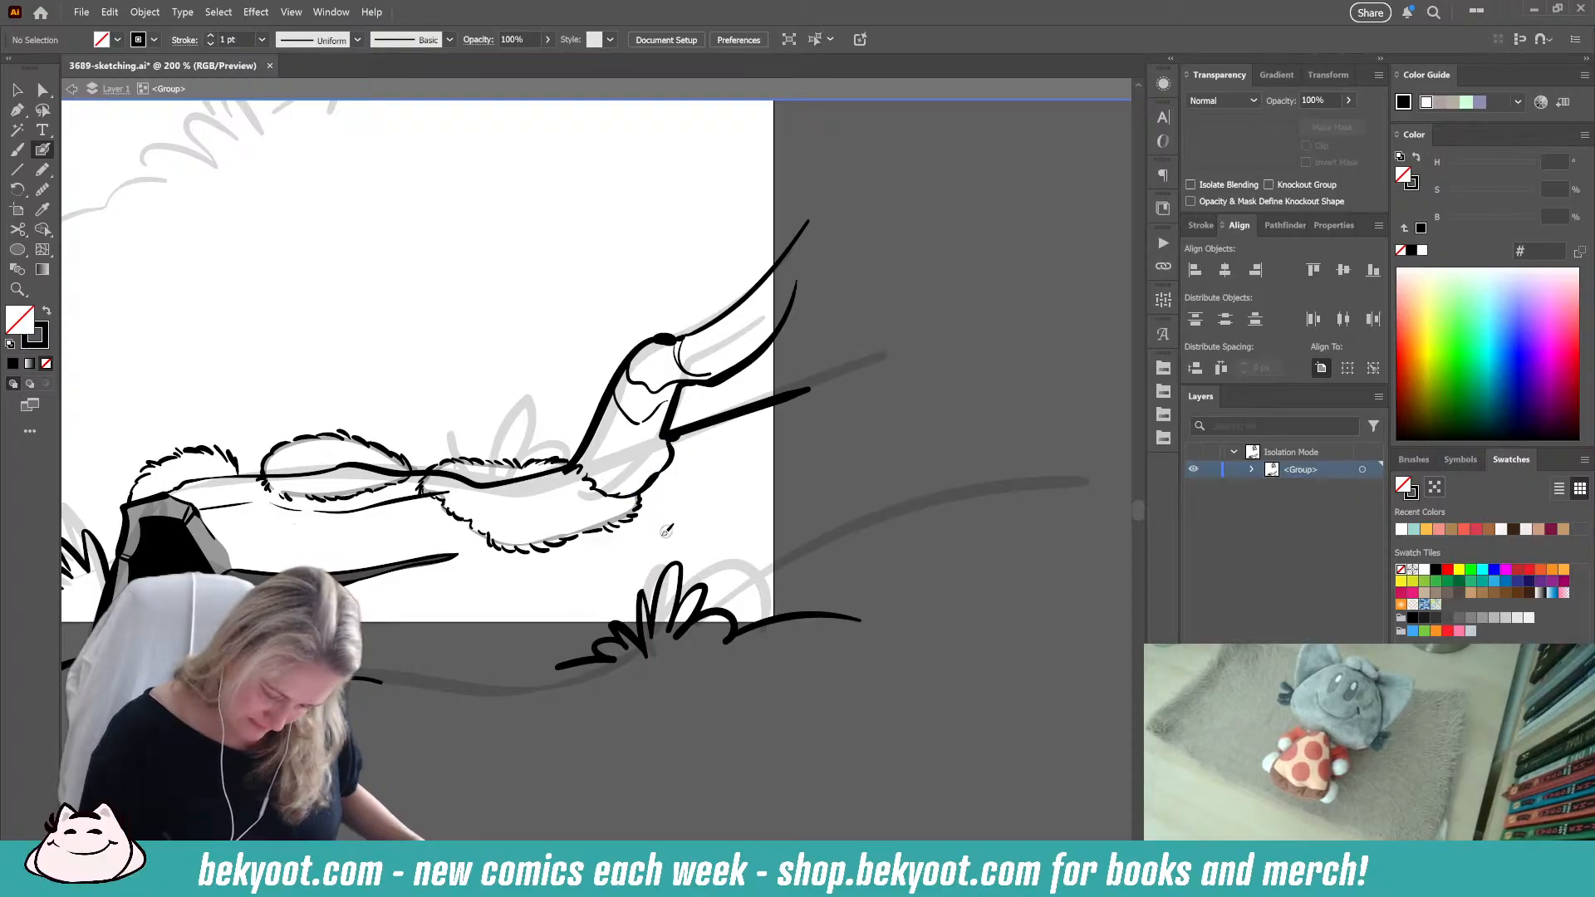
key("ctrl+z")
key("ctrl+z")
key("ctrl+z")
key("ctrl+z")
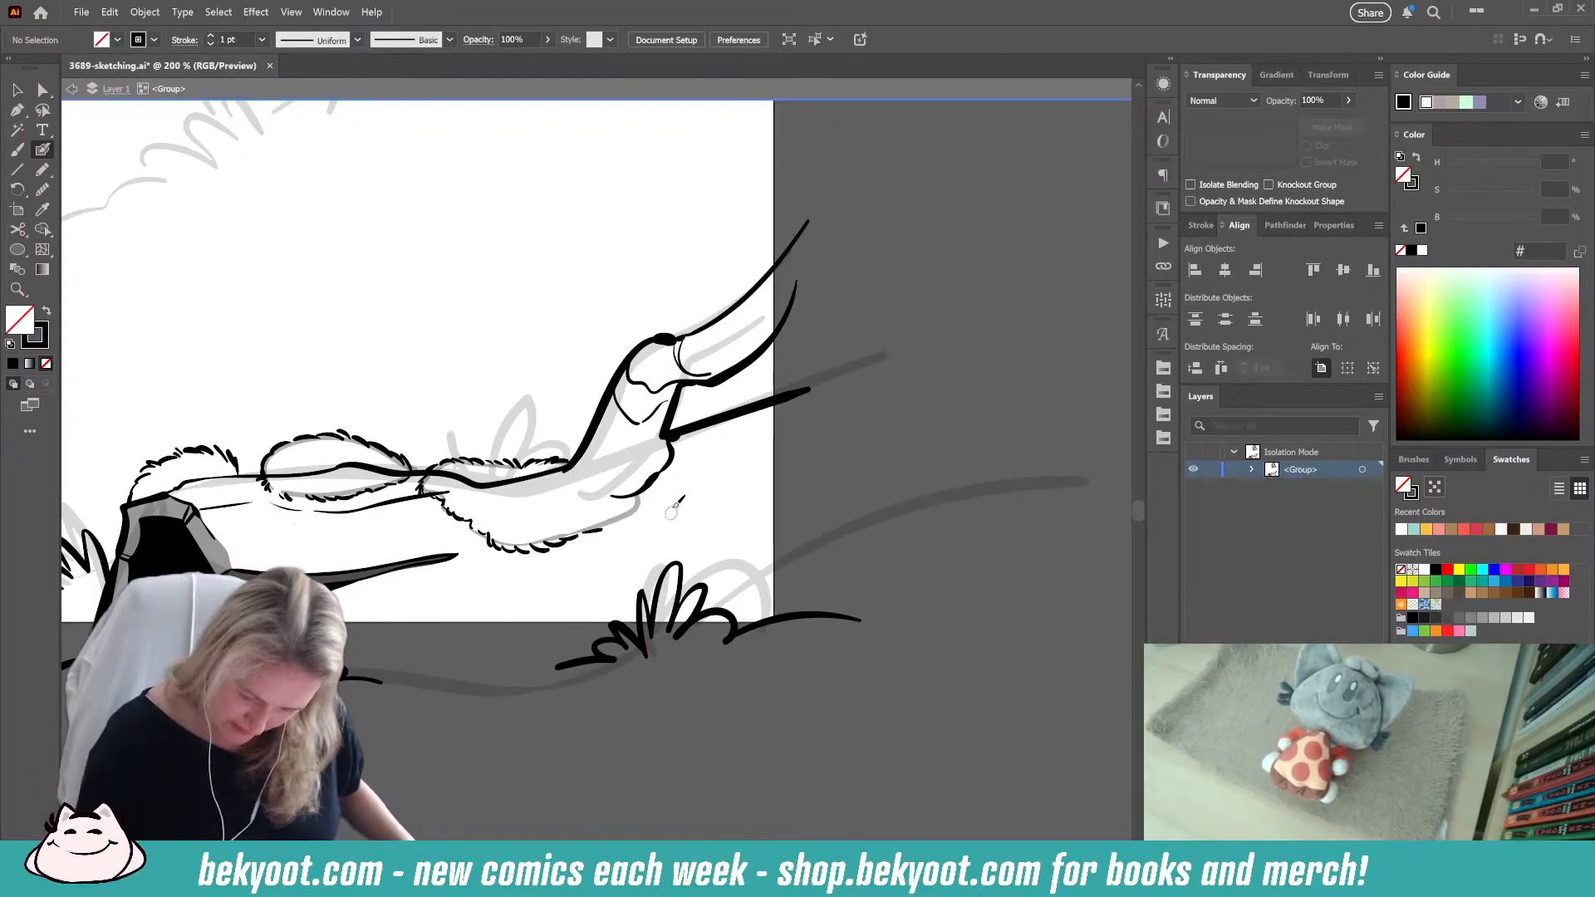
Step: Remove the rough edge stroke under the base of the rising branch
left_click_drag(612, 497, 671, 439)
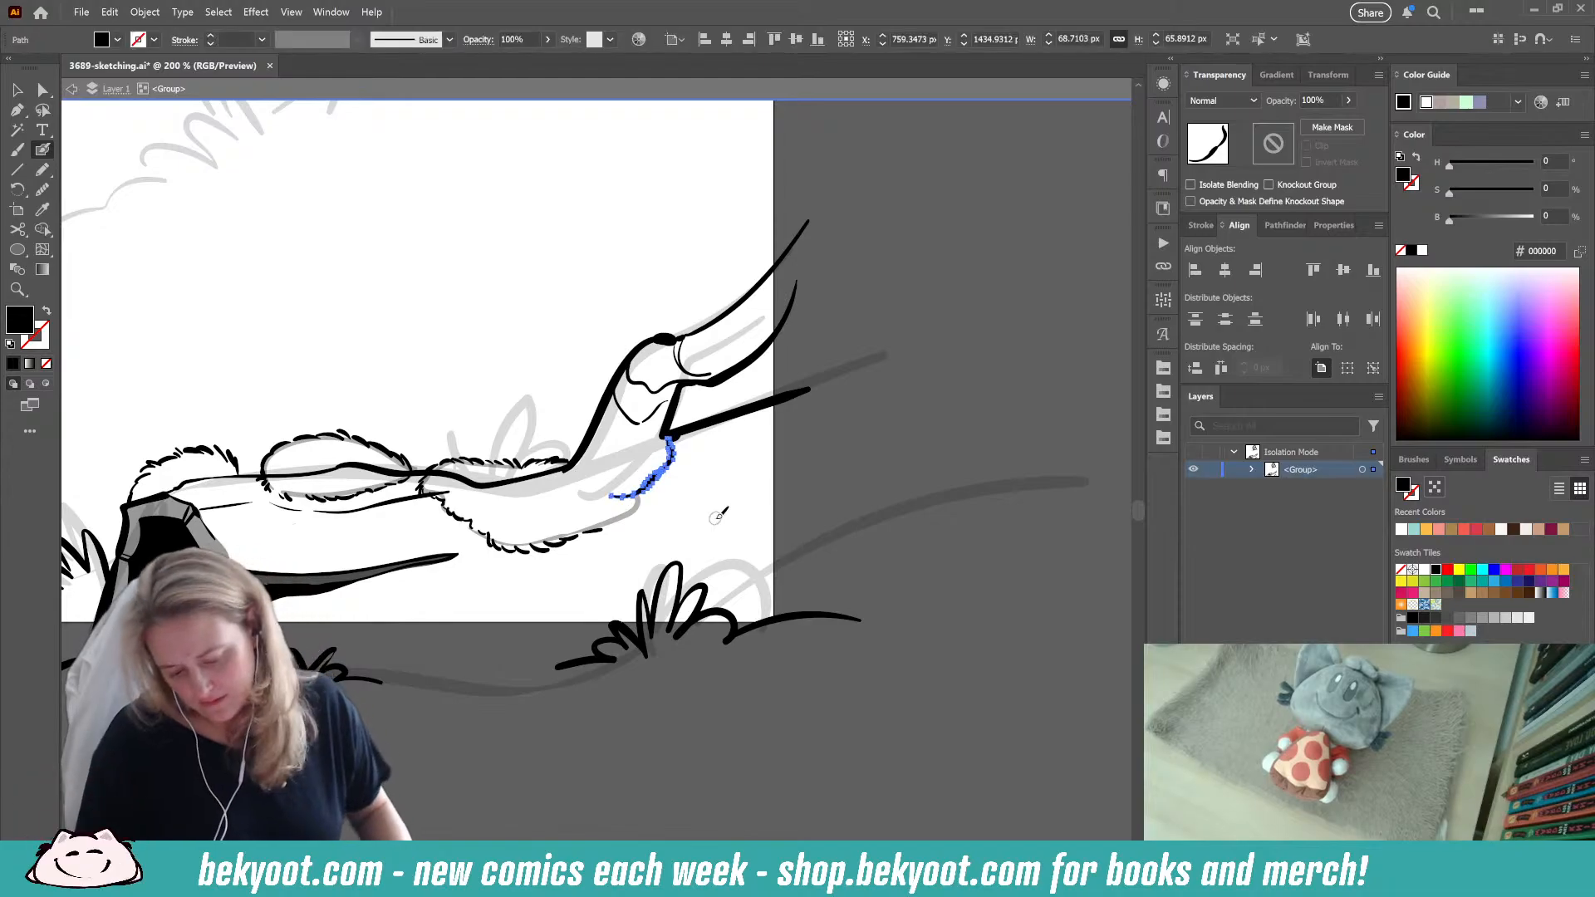
key("ctrl+z")
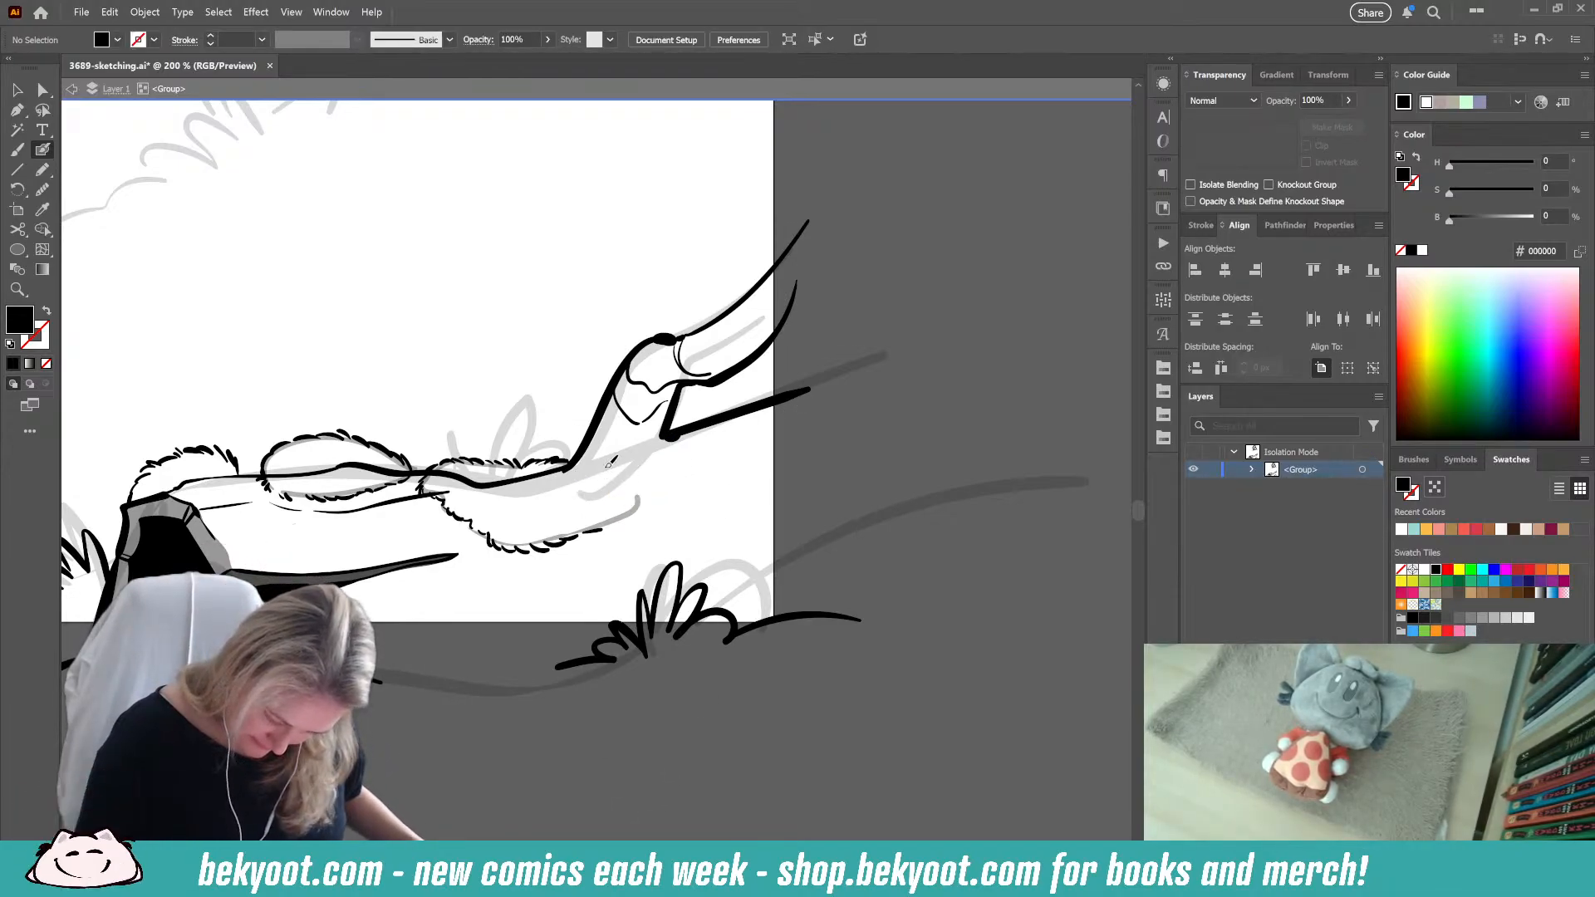
Step: Draw the curved base outline under the rising branch and ragged tufts along the patch edges below it
mouse_move(606, 469)
left_mouse_down()
mouse_move(677, 474)
mouse_move(715, 419)
mouse_move(692, 452)
mouse_move(589, 450)
left_mouse_up()
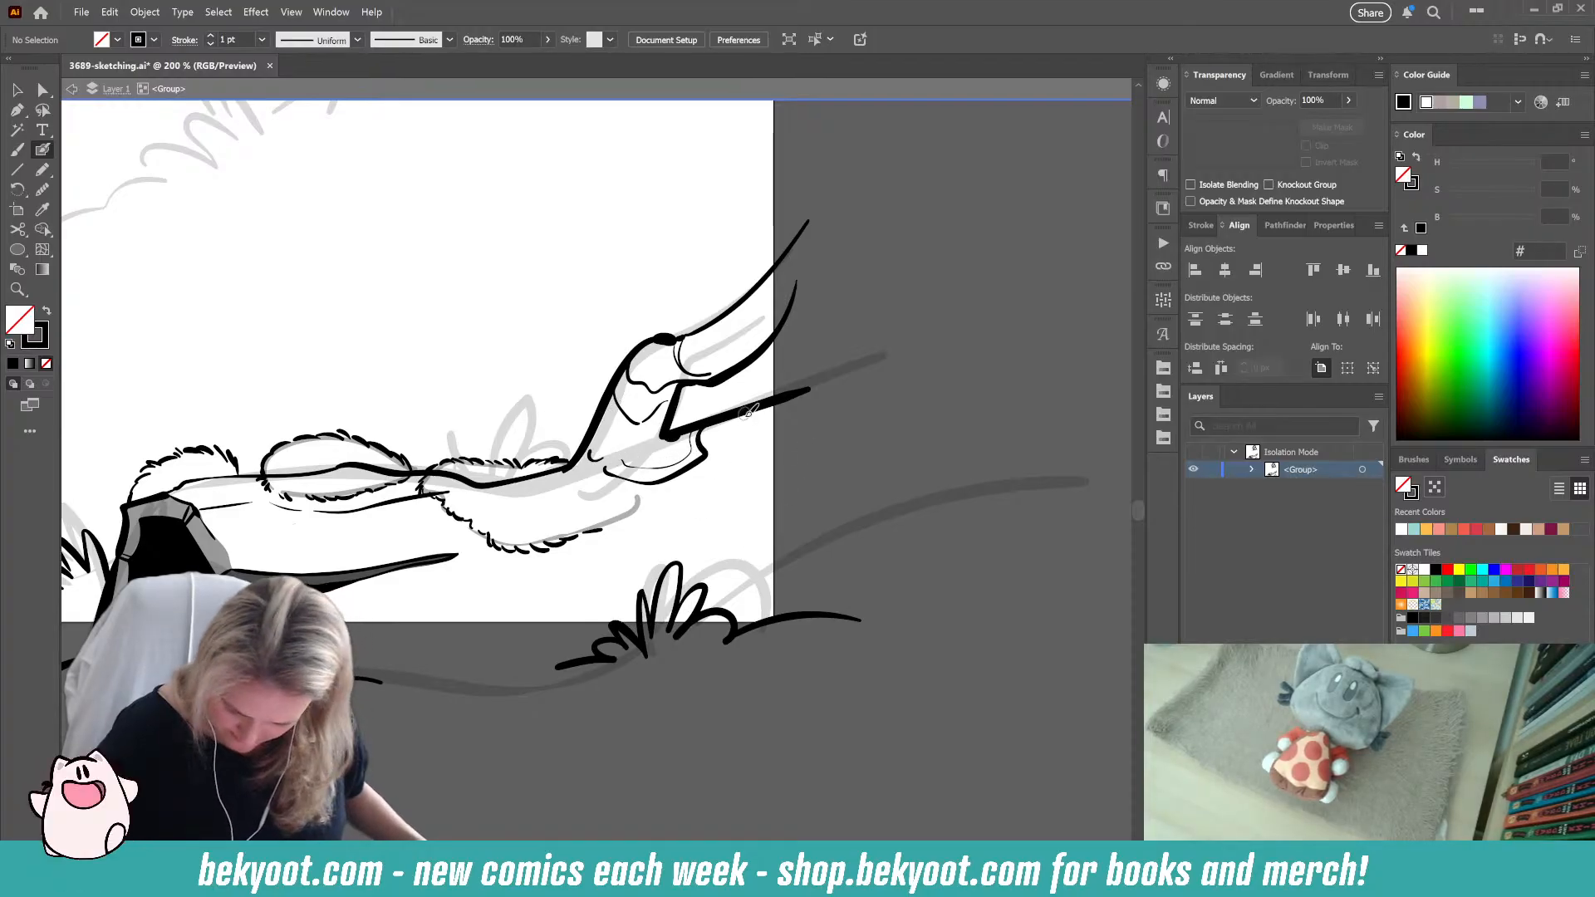
mouse_move(619, 528)
left_mouse_down()
mouse_move(707, 502)
mouse_move(731, 472)
left_mouse_up()
left_click_drag(546, 548, 638, 546)
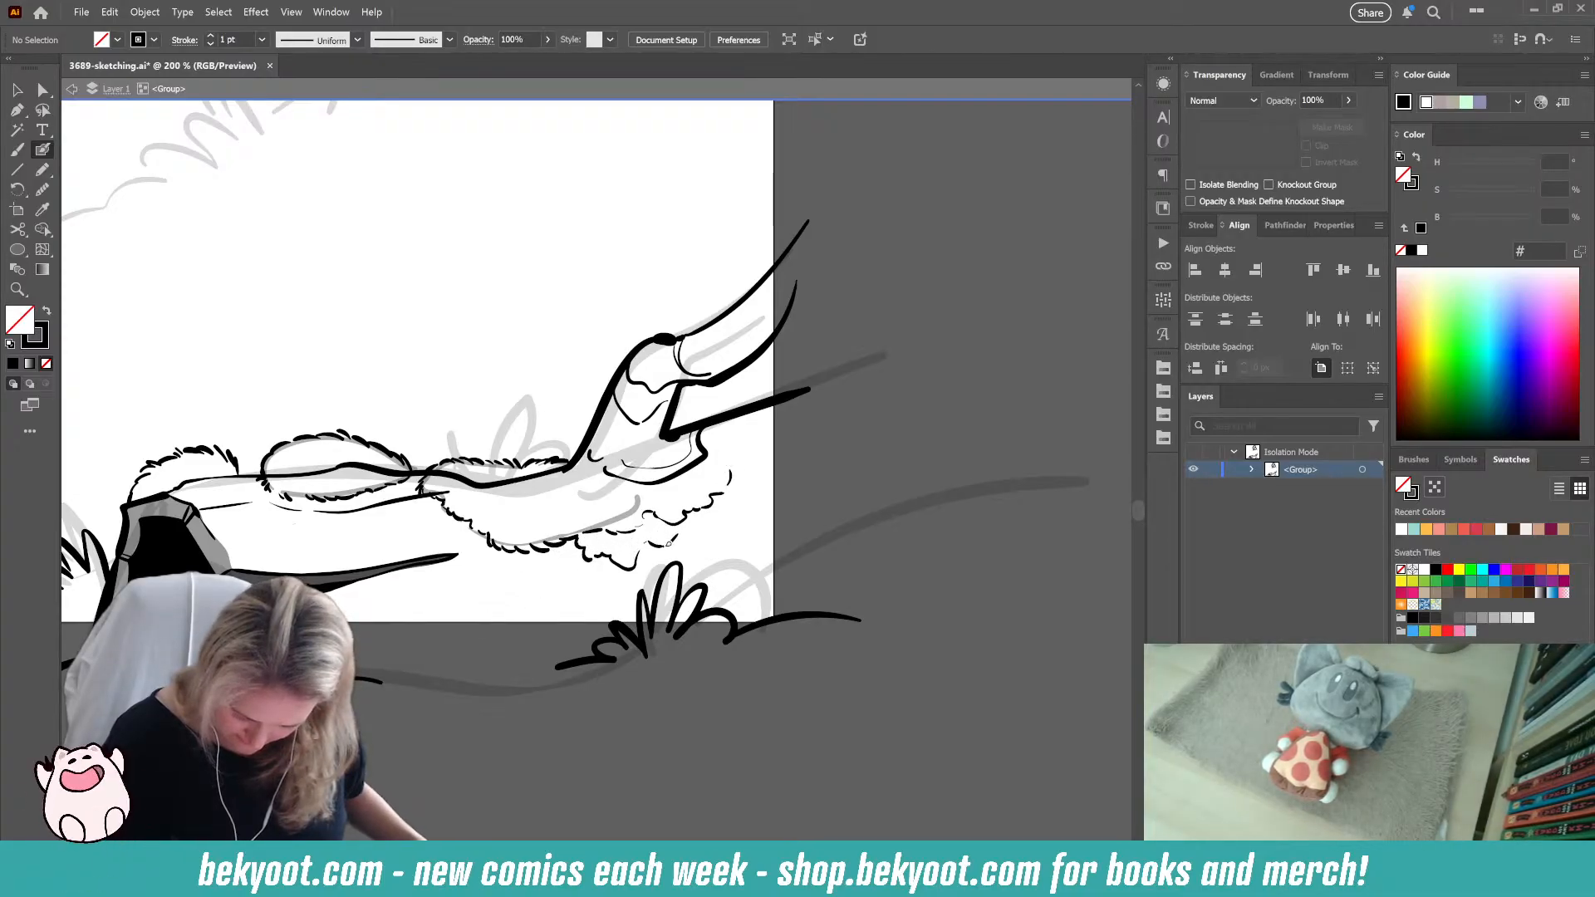
Step: Undo the last three tuft strokes, redraw them below the patch, and add a small tufted patch along the short side branch
key("ctrl+z")
key("ctrl+z")
key("ctrl+z")
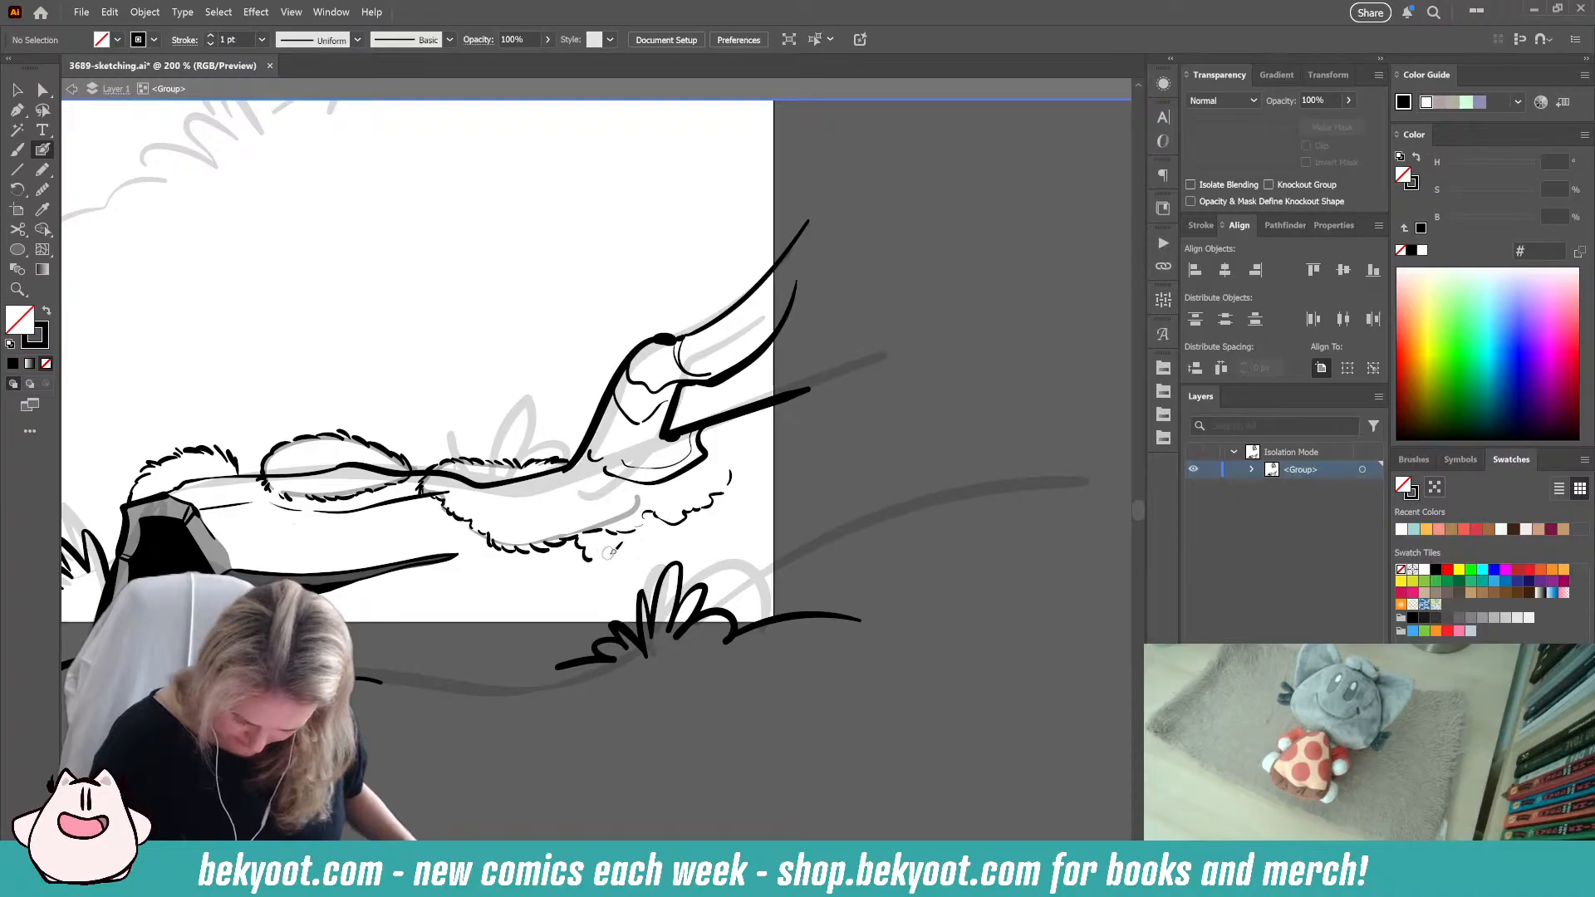
left_click_drag(637, 547, 664, 540)
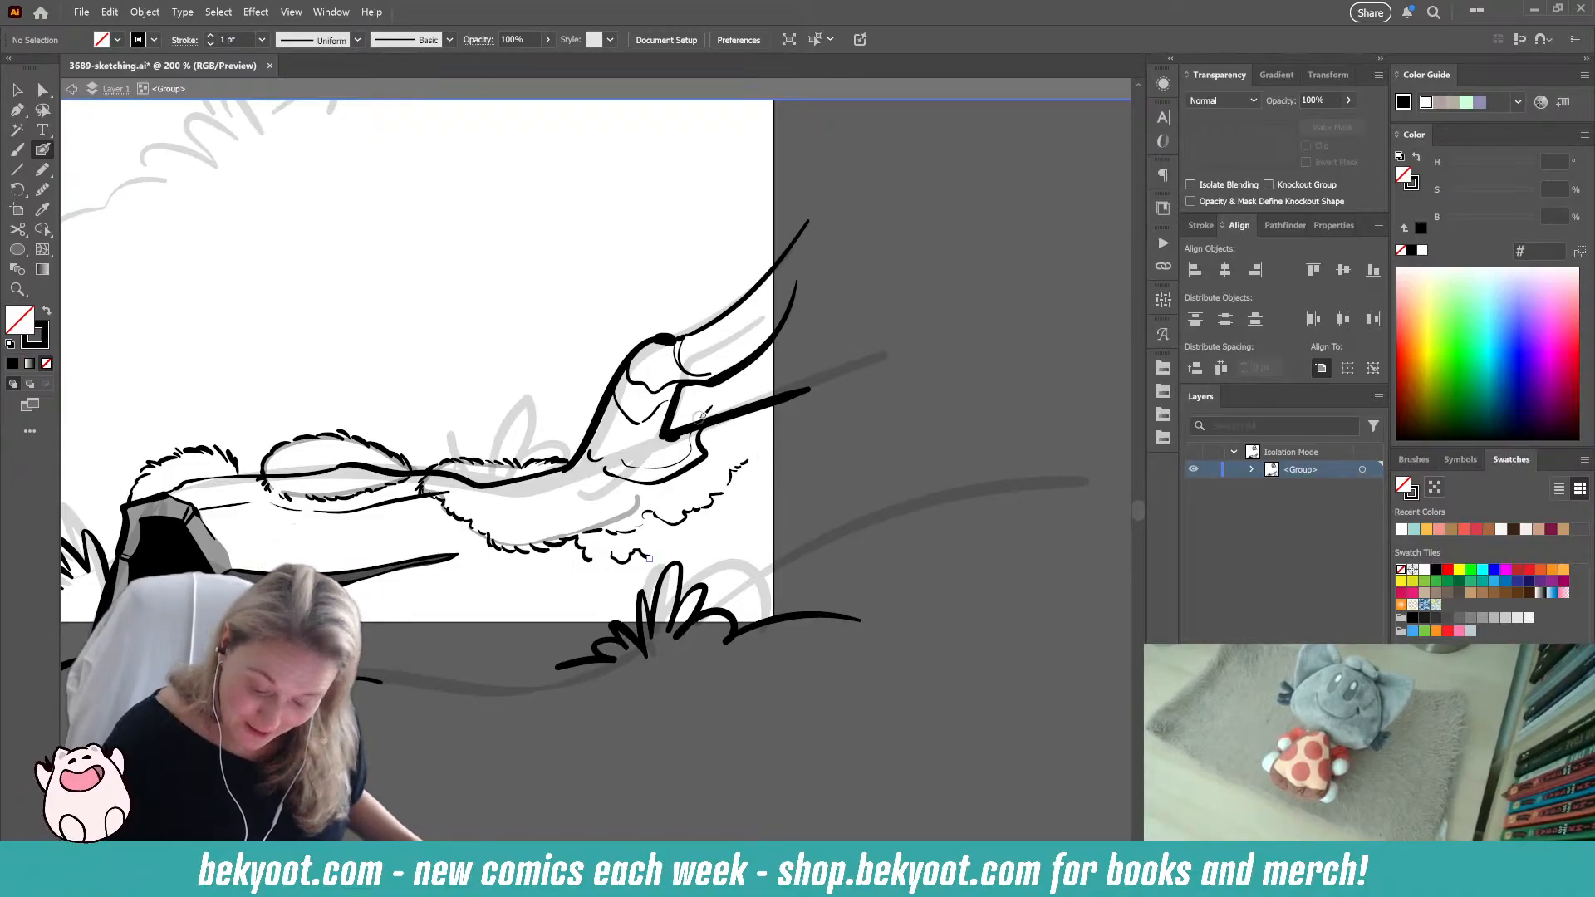
mouse_move(696, 421)
left_mouse_down()
mouse_move(727, 395)
mouse_move(781, 394)
left_mouse_up()
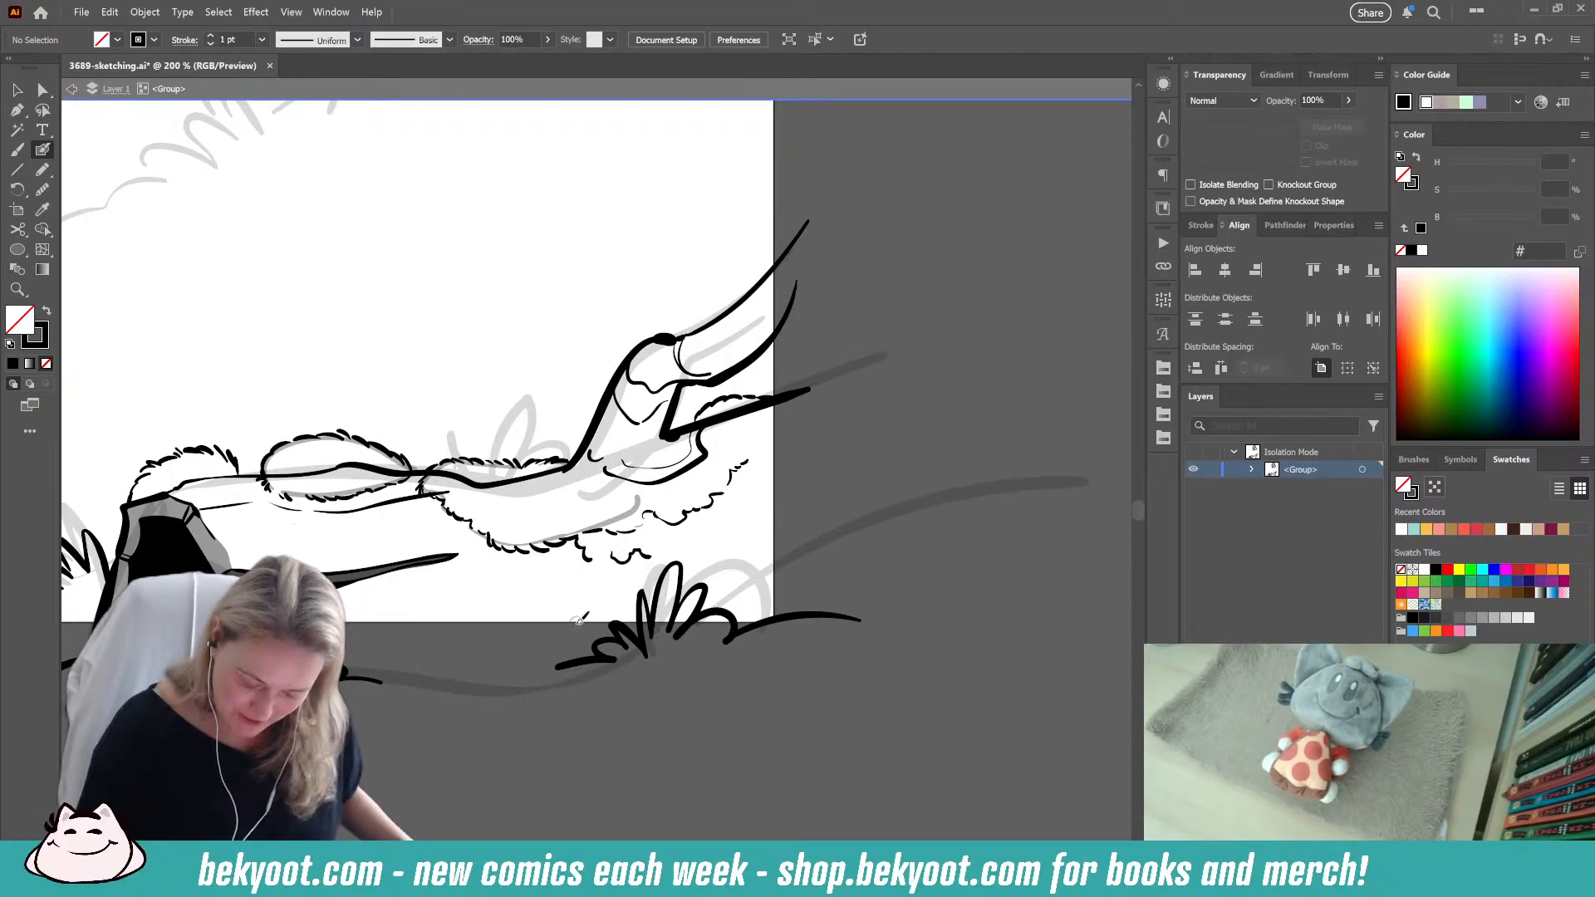
Step: Erase the log's top line where it runs through the oval patch and the large patch beside it
key("shift+x")
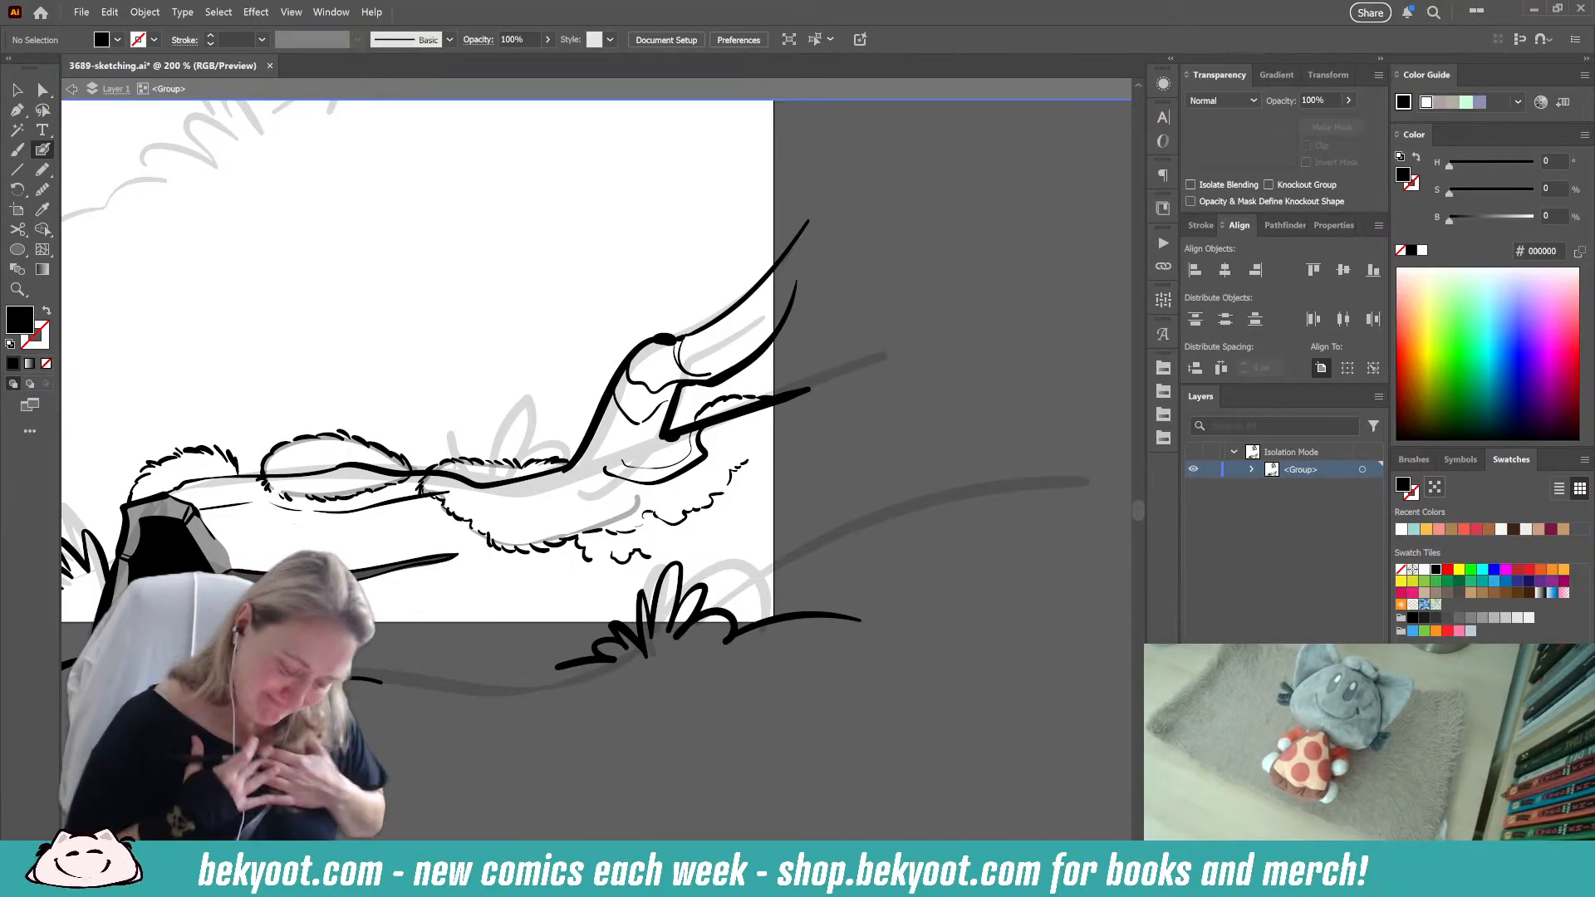
left_click_drag(183, 482, 571, 465)
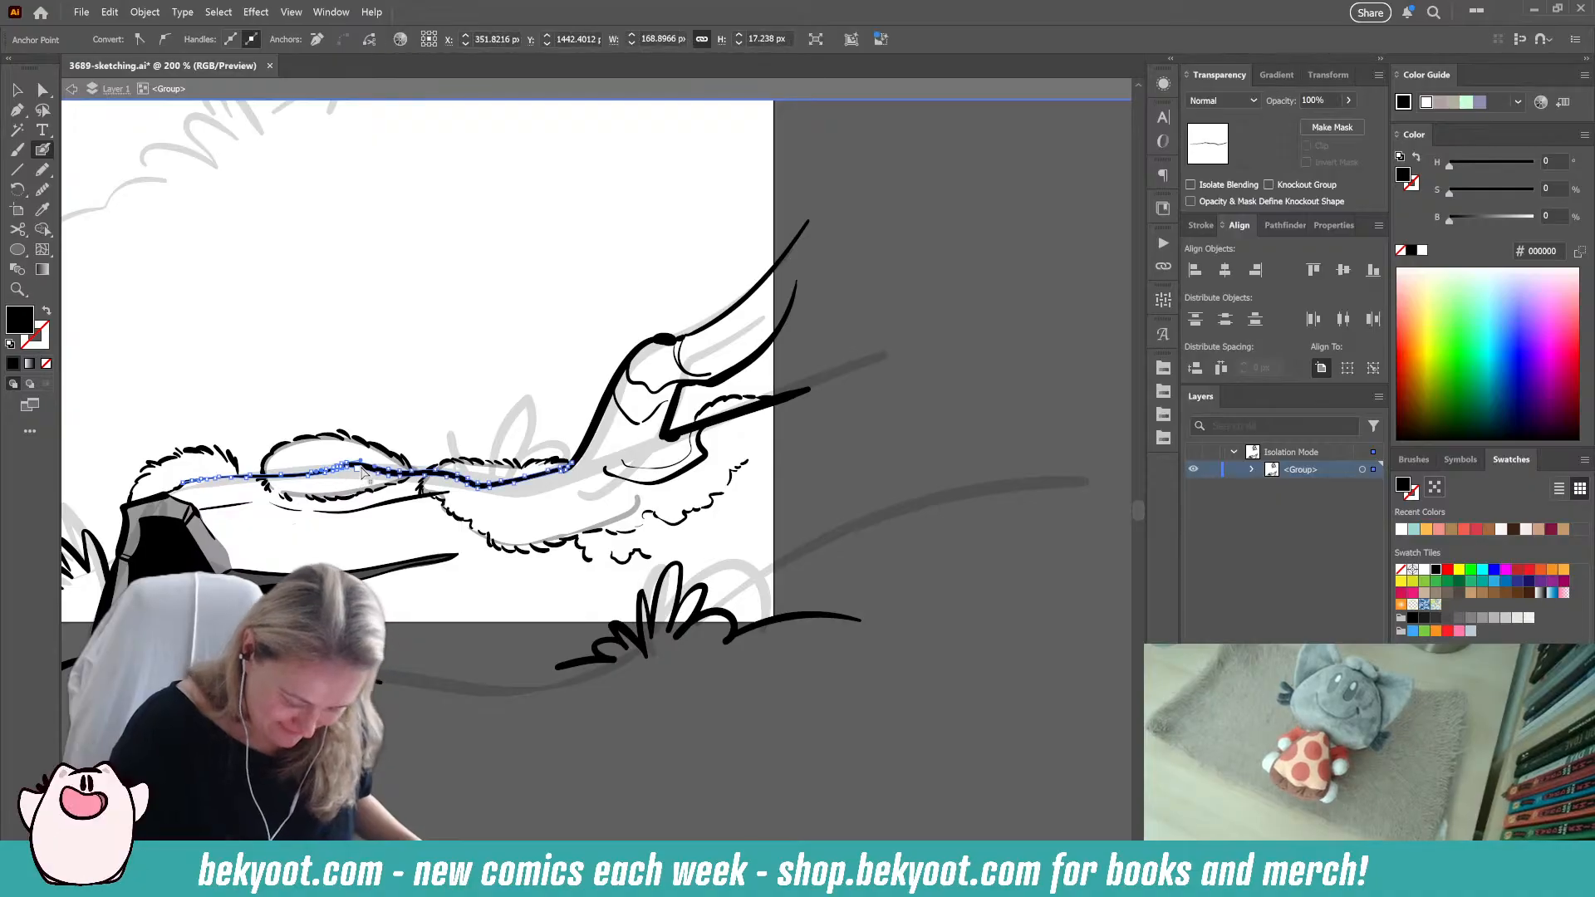
left_click_drag(436, 673, 549, 659)
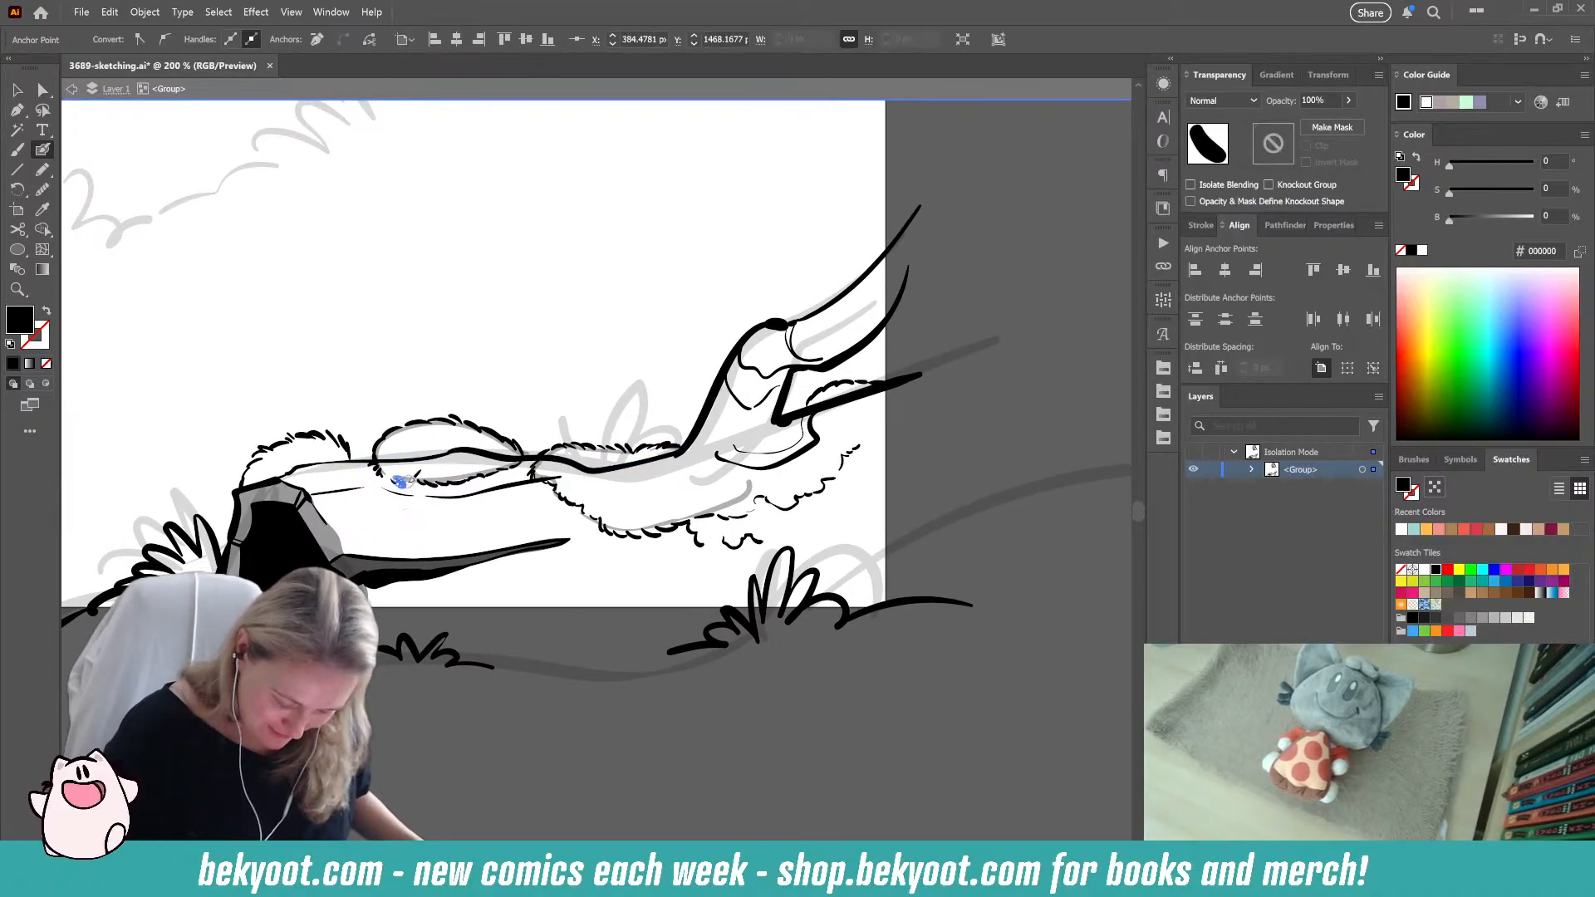
left_click_drag(409, 481, 409, 479)
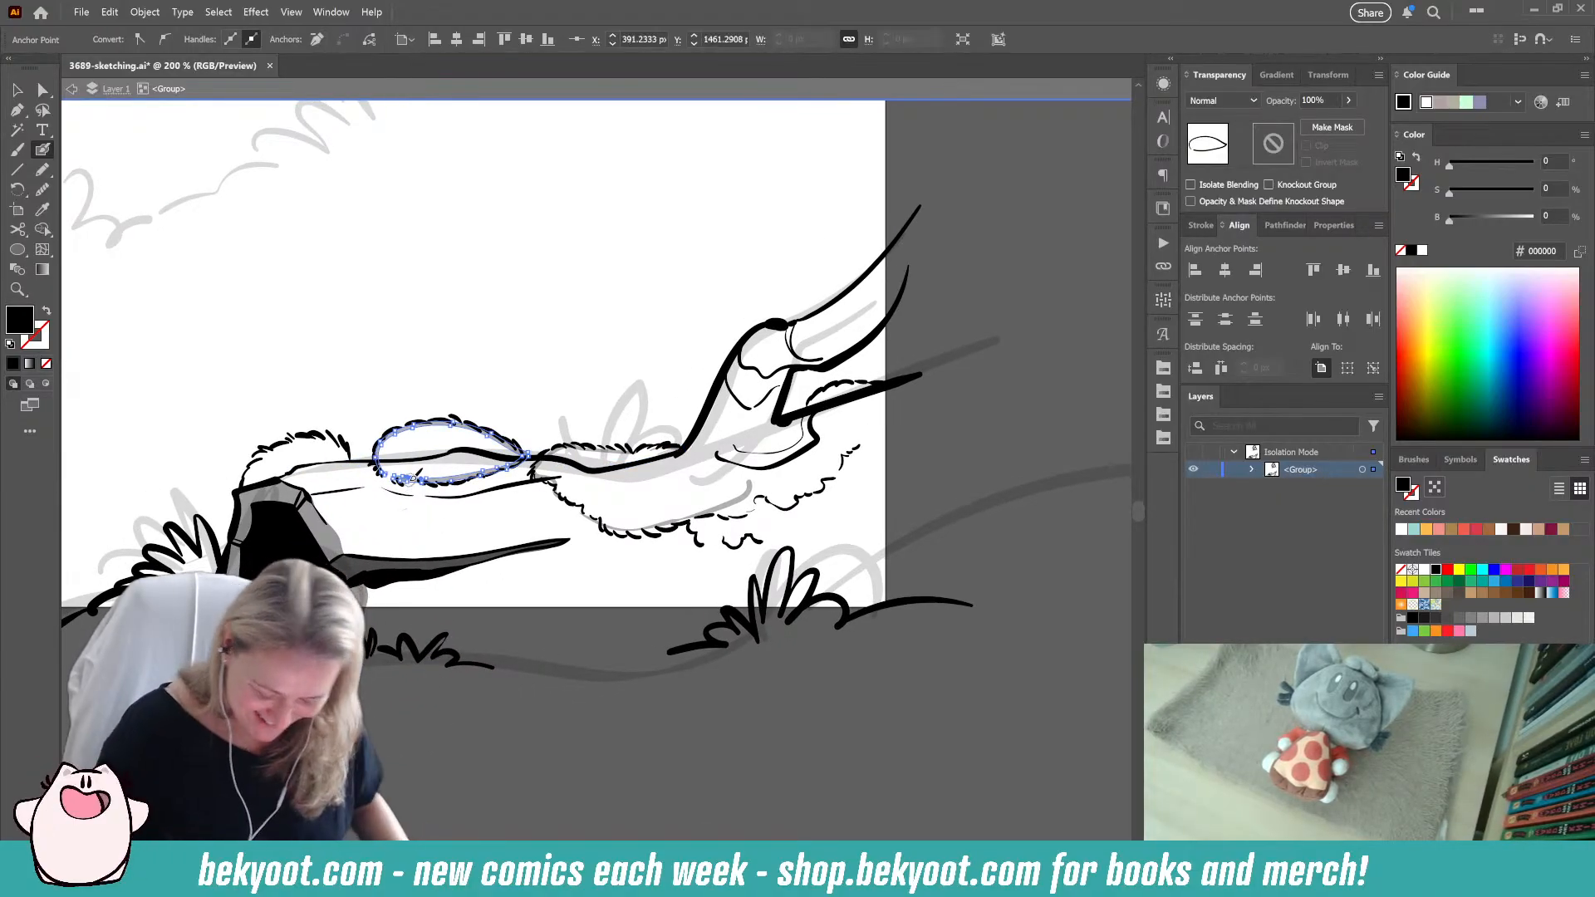
key("ctrl+shift+a")
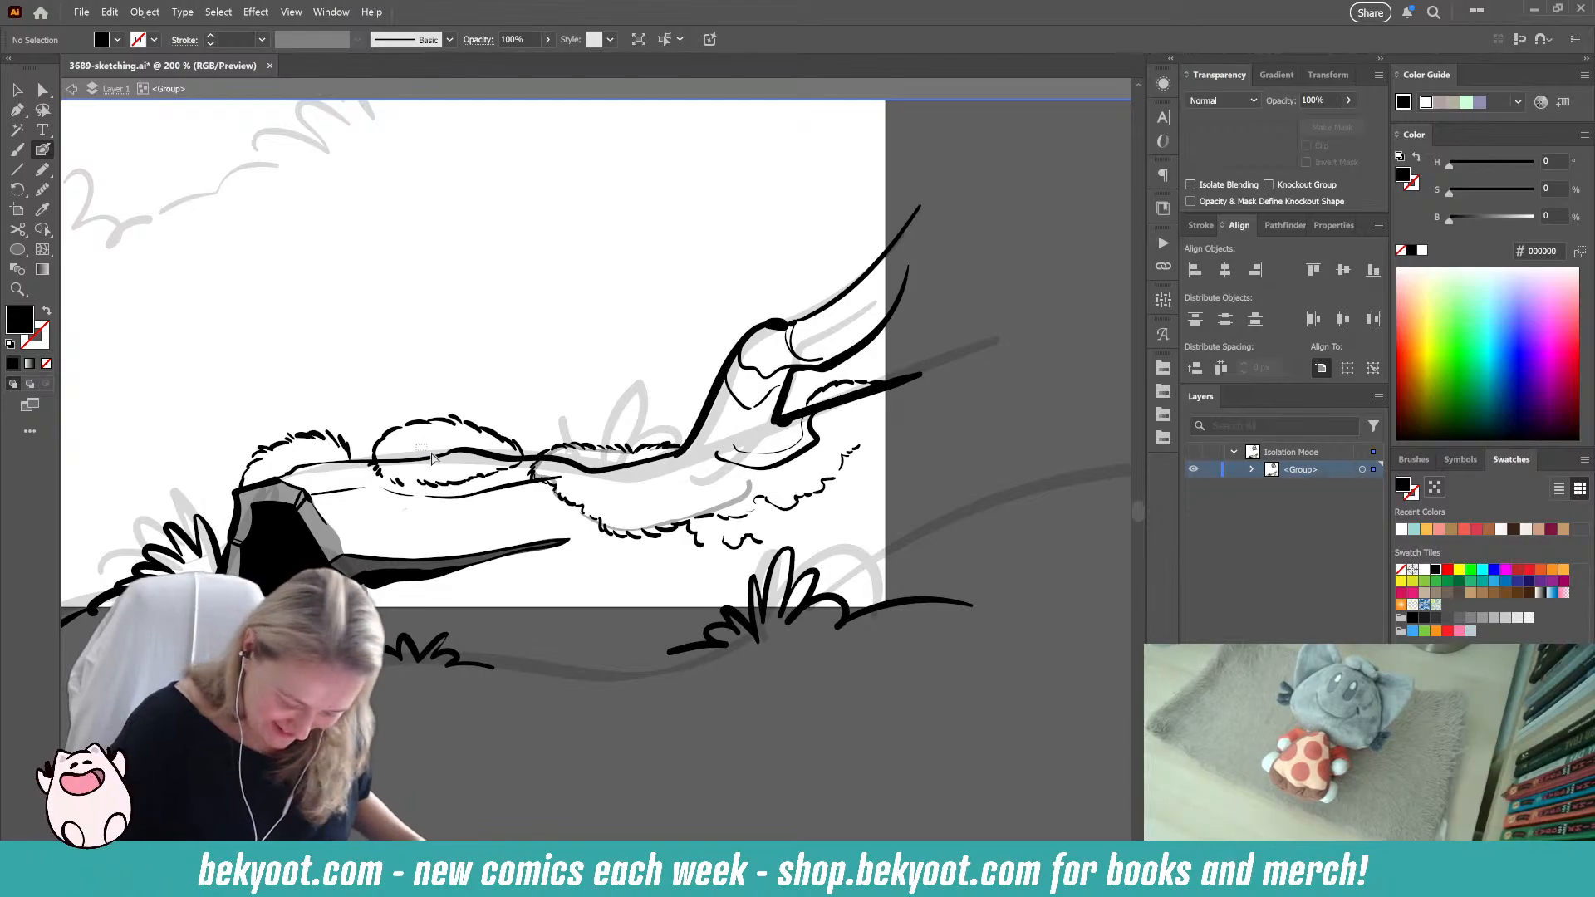
left_click(432, 458, "ctrl")
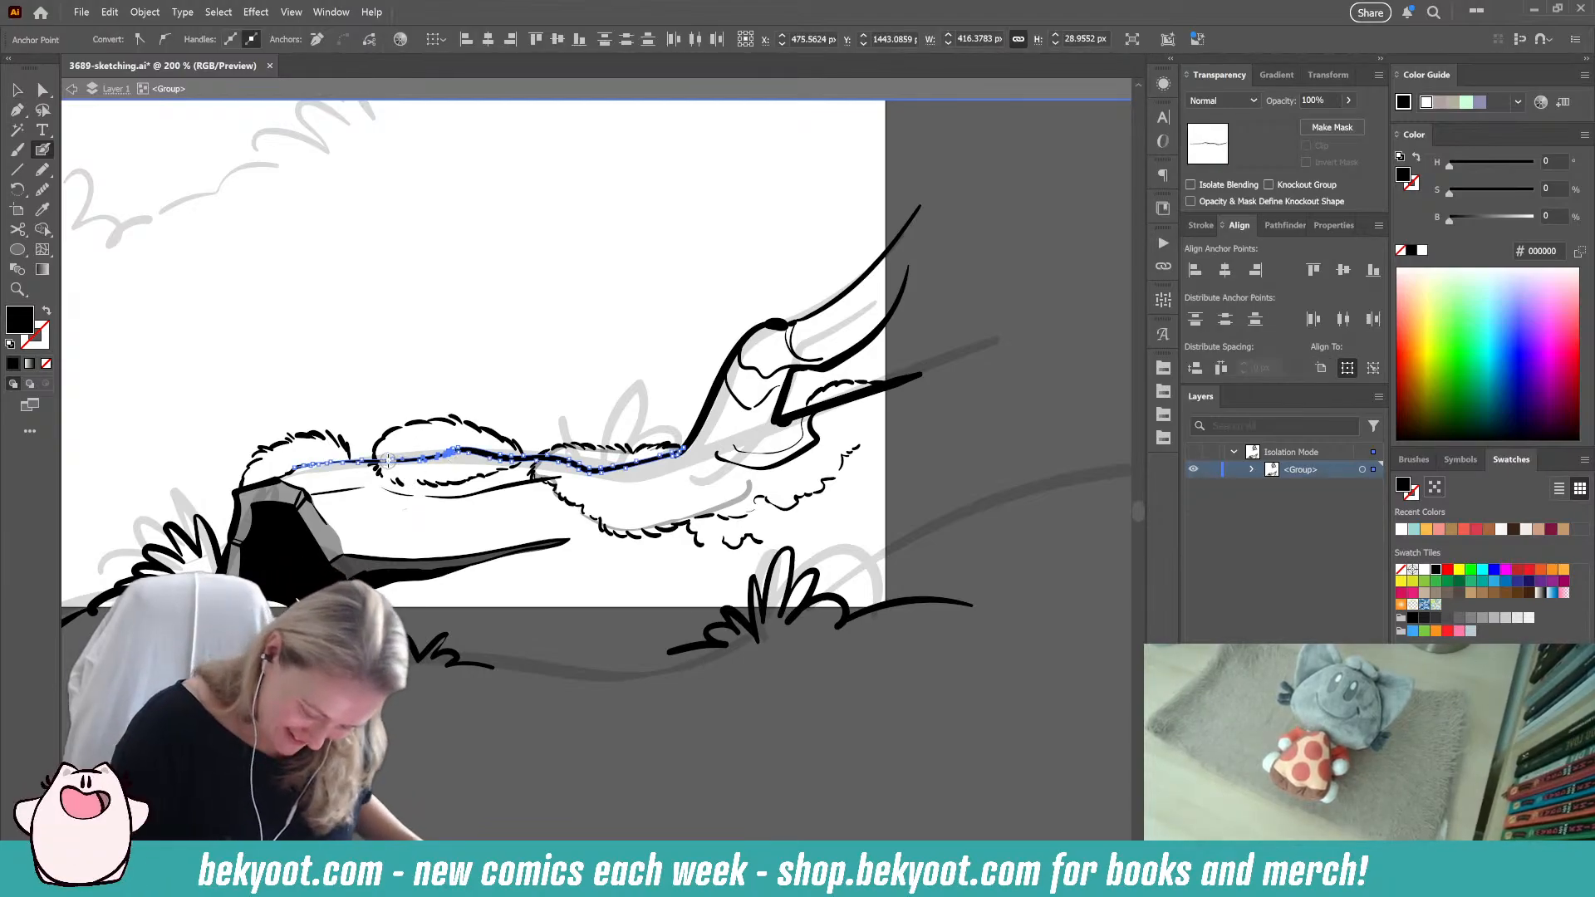
mouse_move(383, 458)
left_mouse_down()
mouse_move(499, 451)
mouse_move(596, 472)
mouse_move(693, 441)
left_mouse_up()
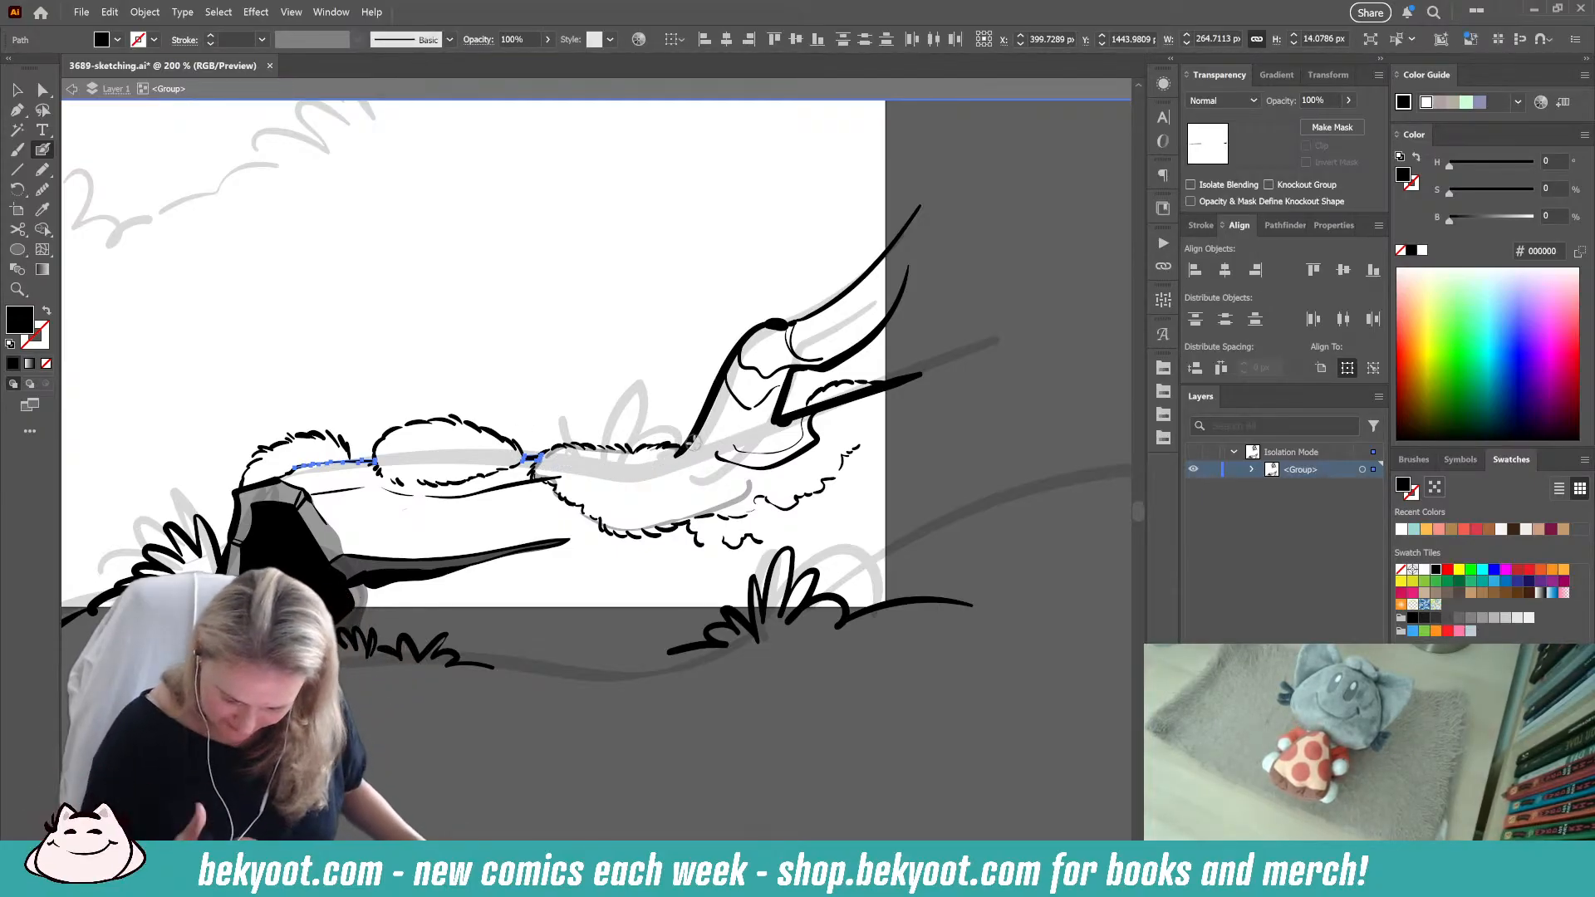
key("ctrl+shift+a")
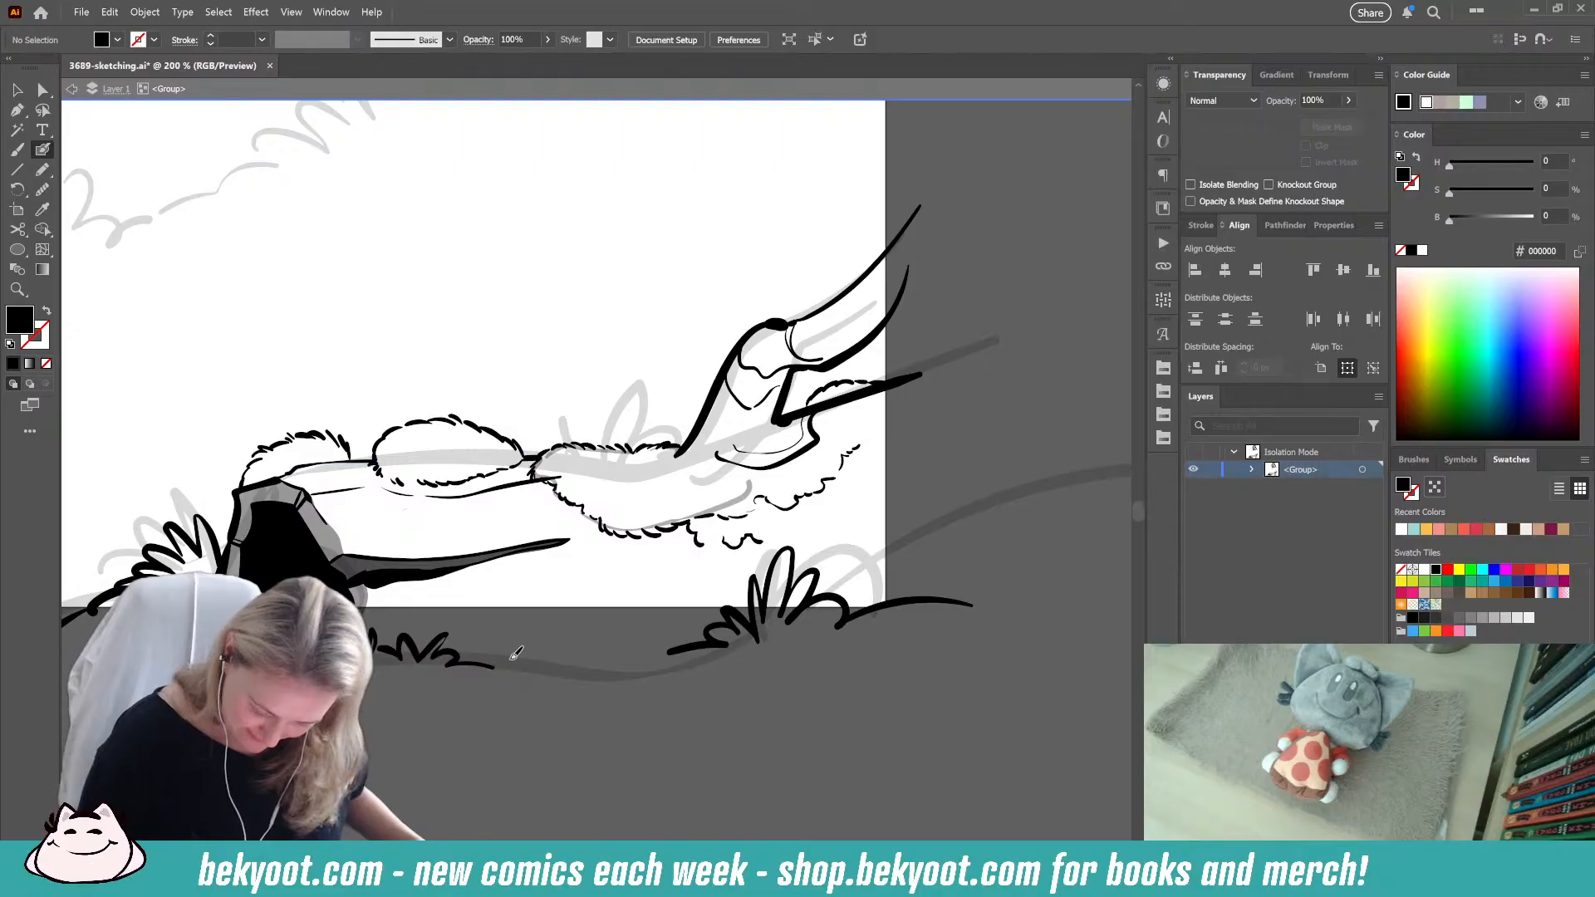
Step: Trim the end of the thin bark line under the oval patch where it overlaps the large patch
left_click(515, 487, "ctrl")
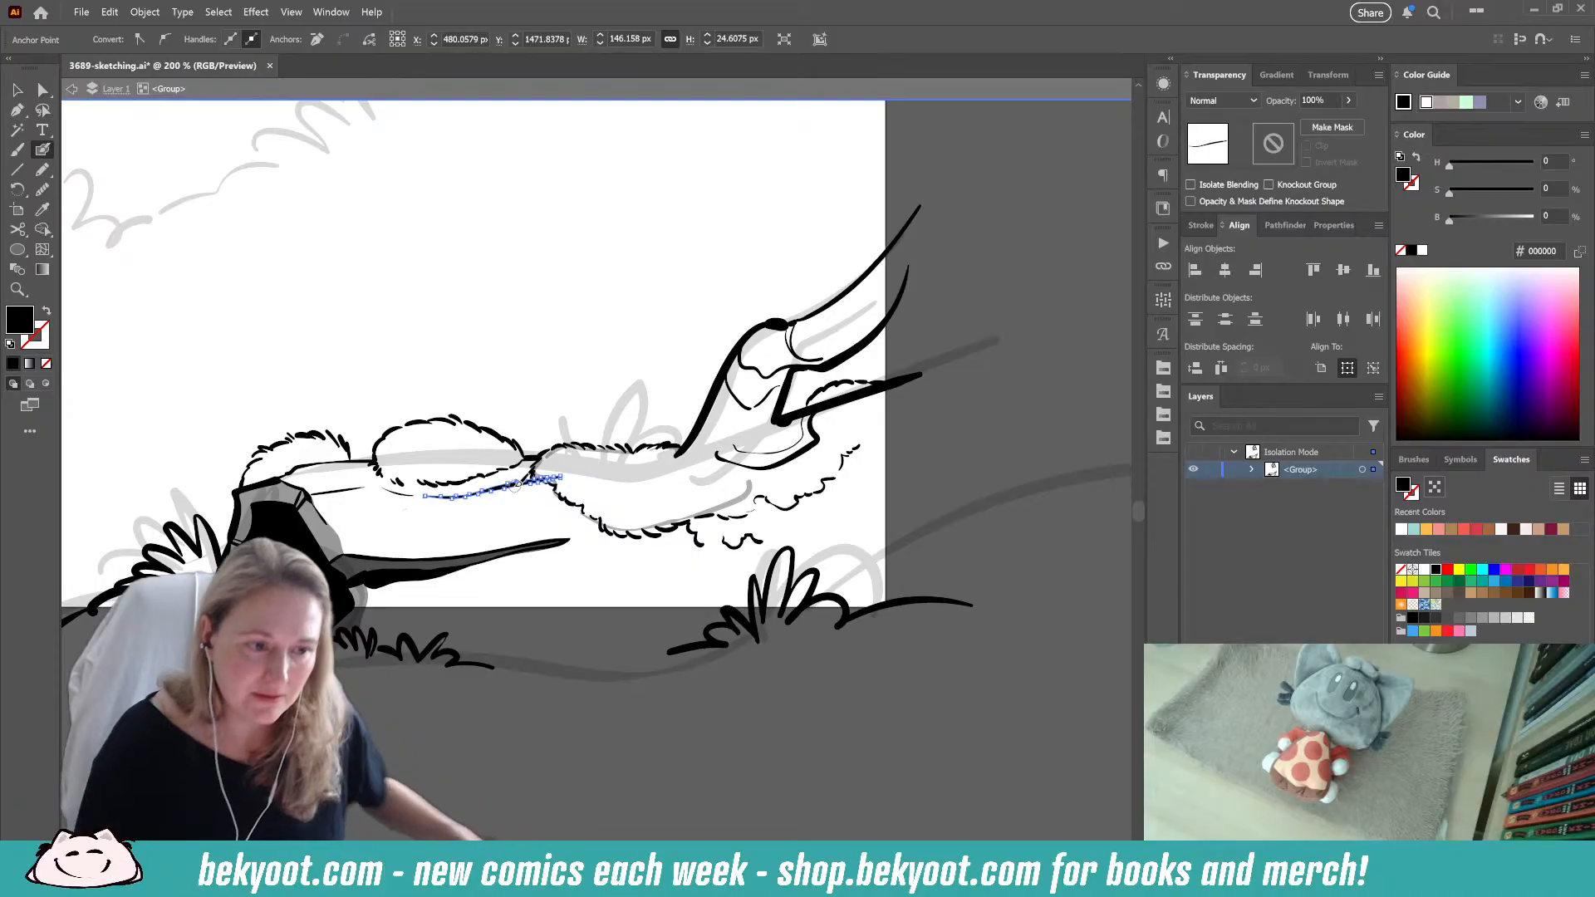
left_click_drag(562, 477, 538, 478)
key("ctrl+shift+a")
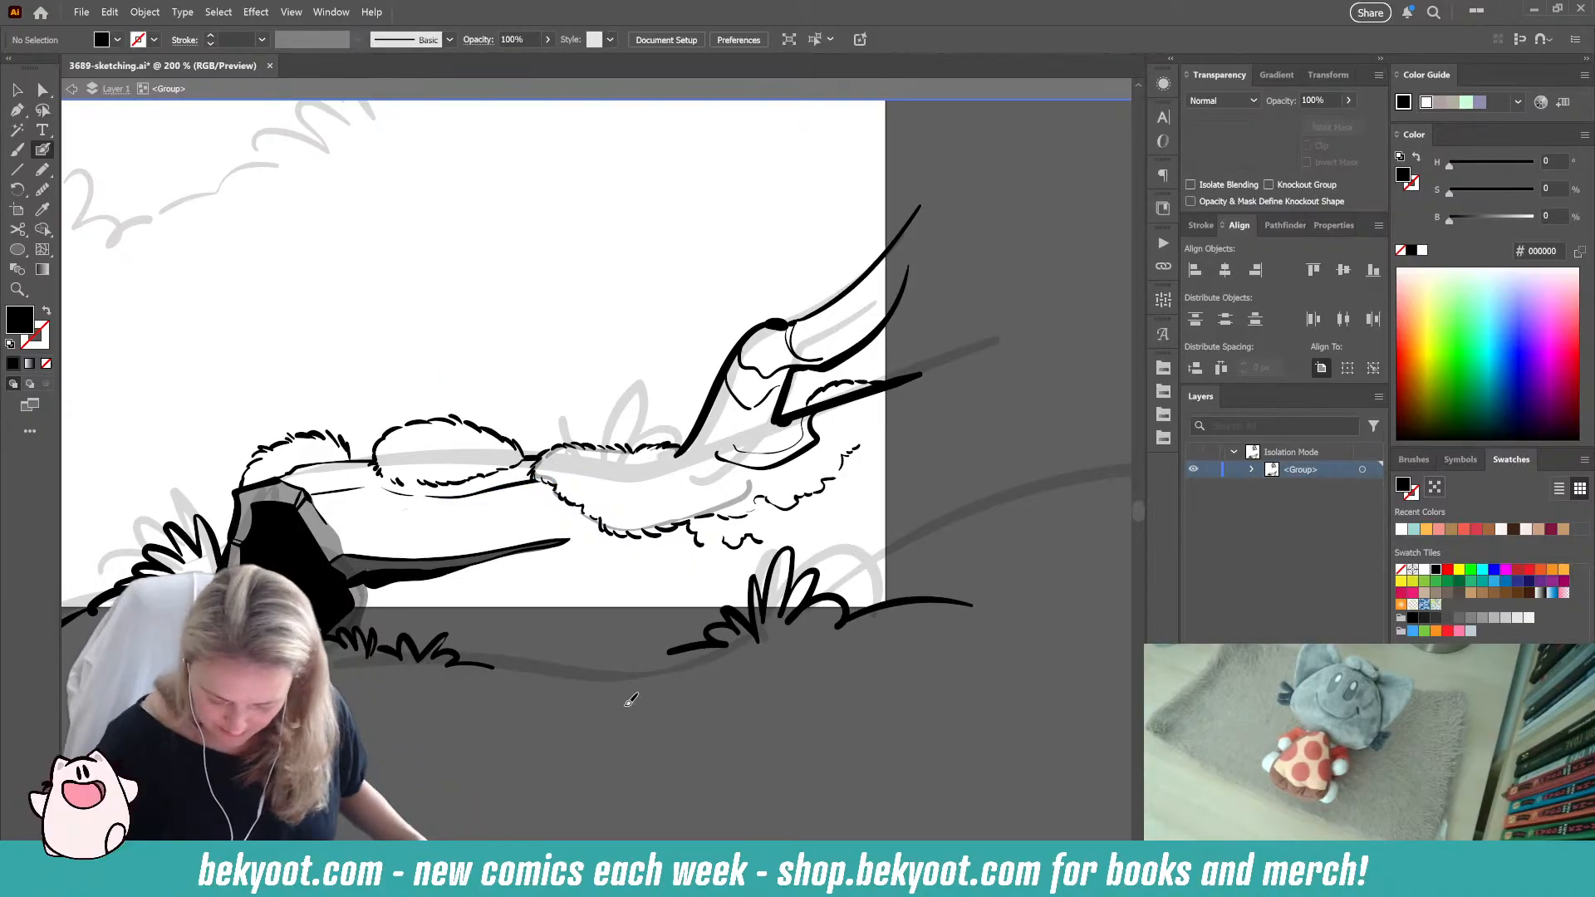
Step: Remove the smooth curve running along the lower edge of the large tufted patch
left_click(750, 484, "ctrl")
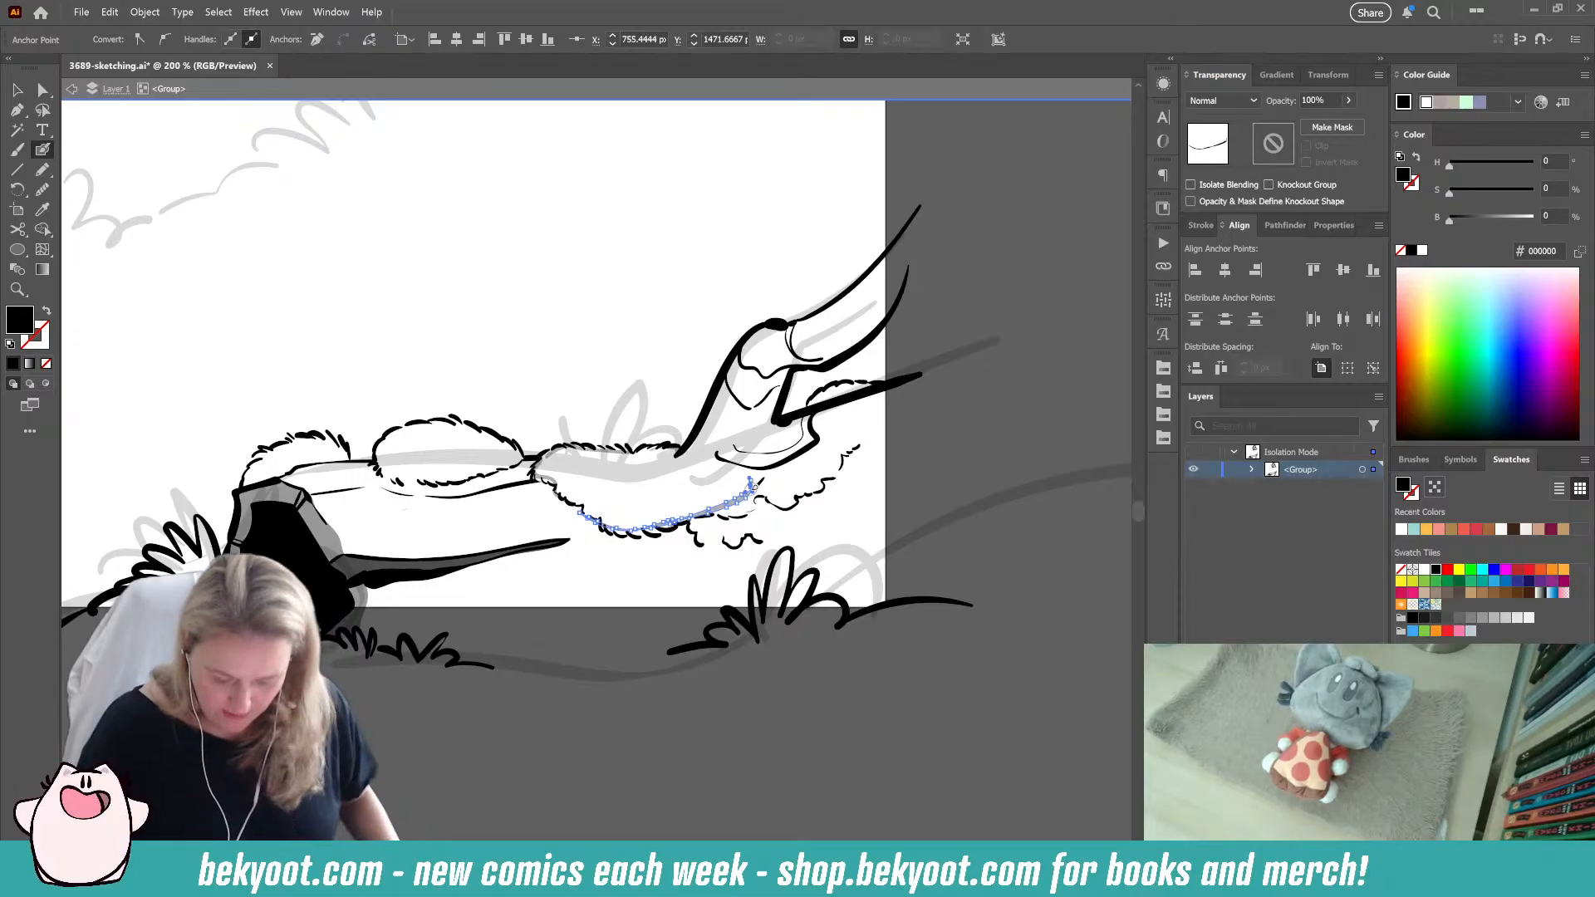
key("v")
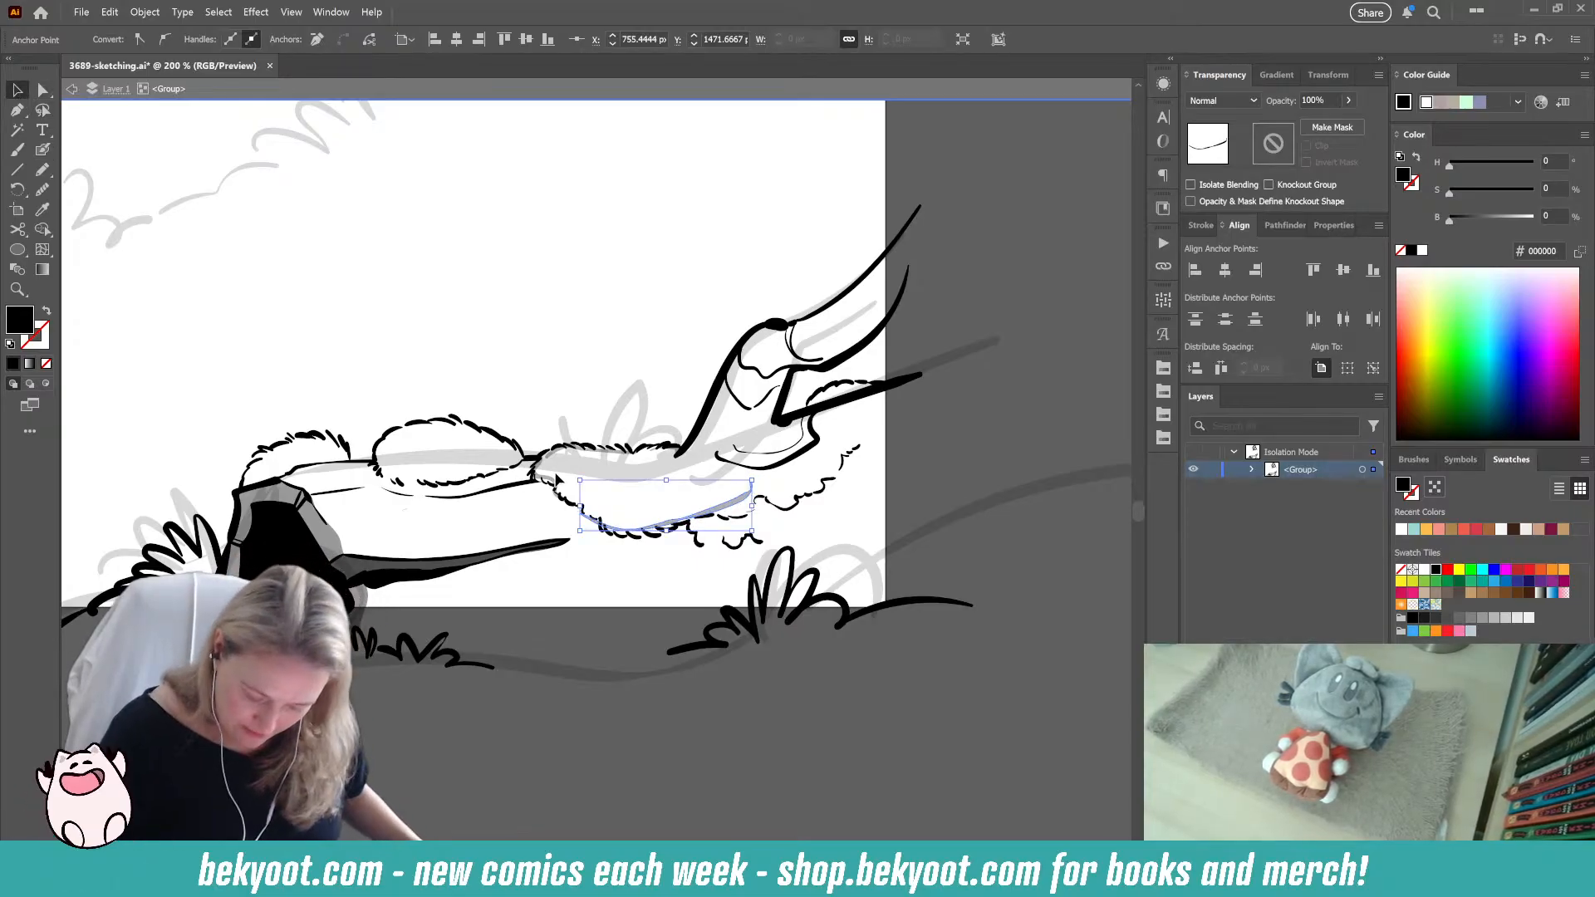
left_click(572, 469)
key("ctrl+shift+a")
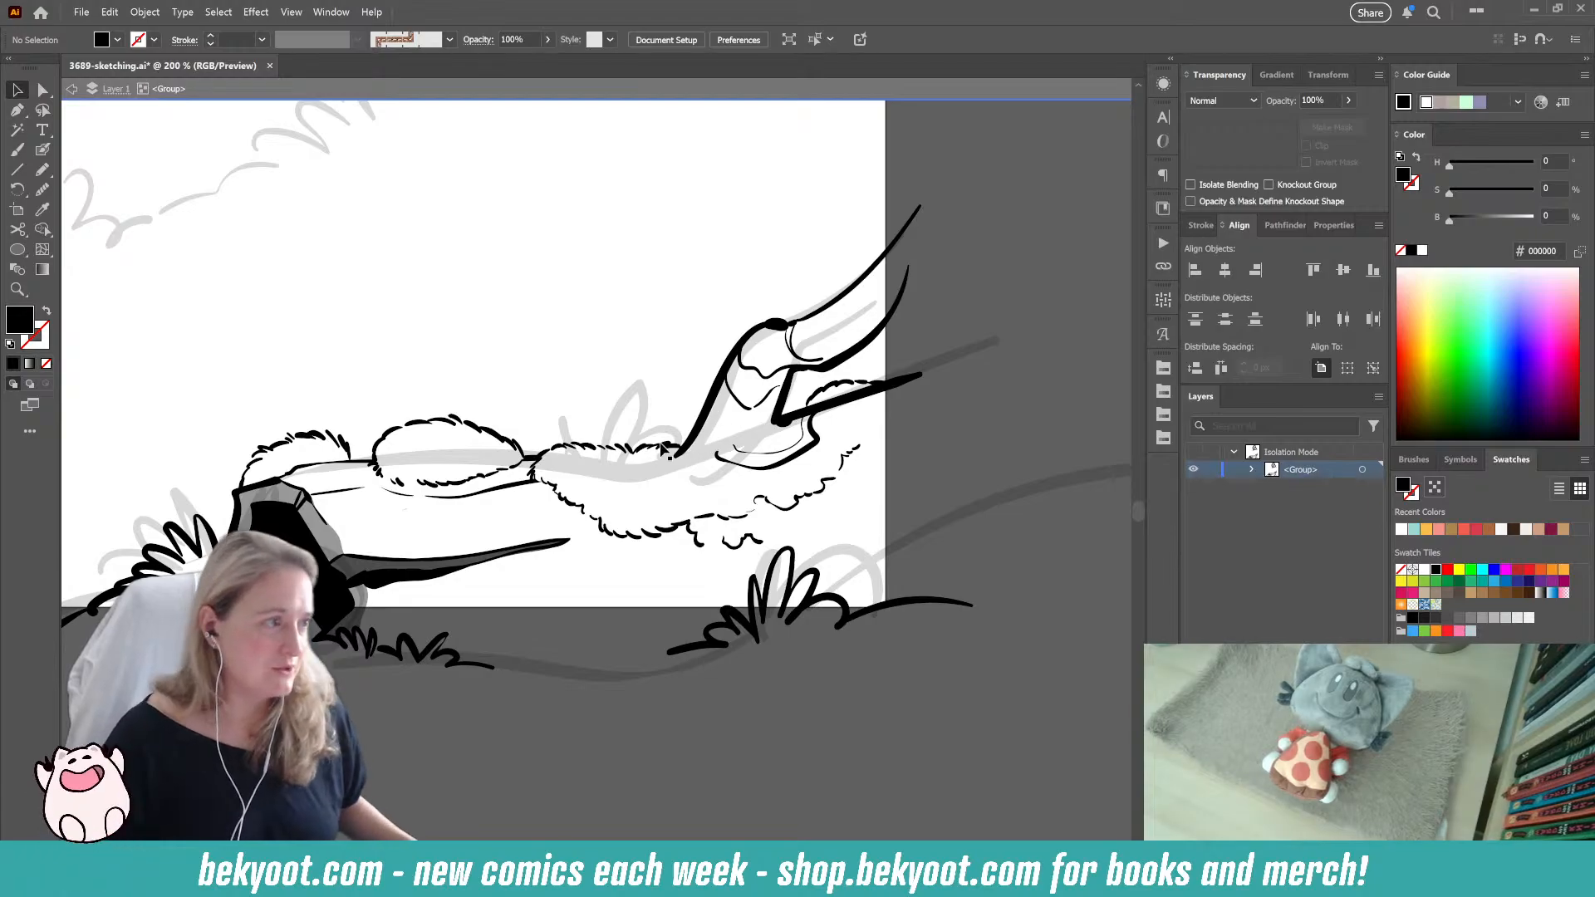
Step: Draw small tufts where the large patch meets the rising branch and trim the lower end of the branch outline there
key("shift+b")
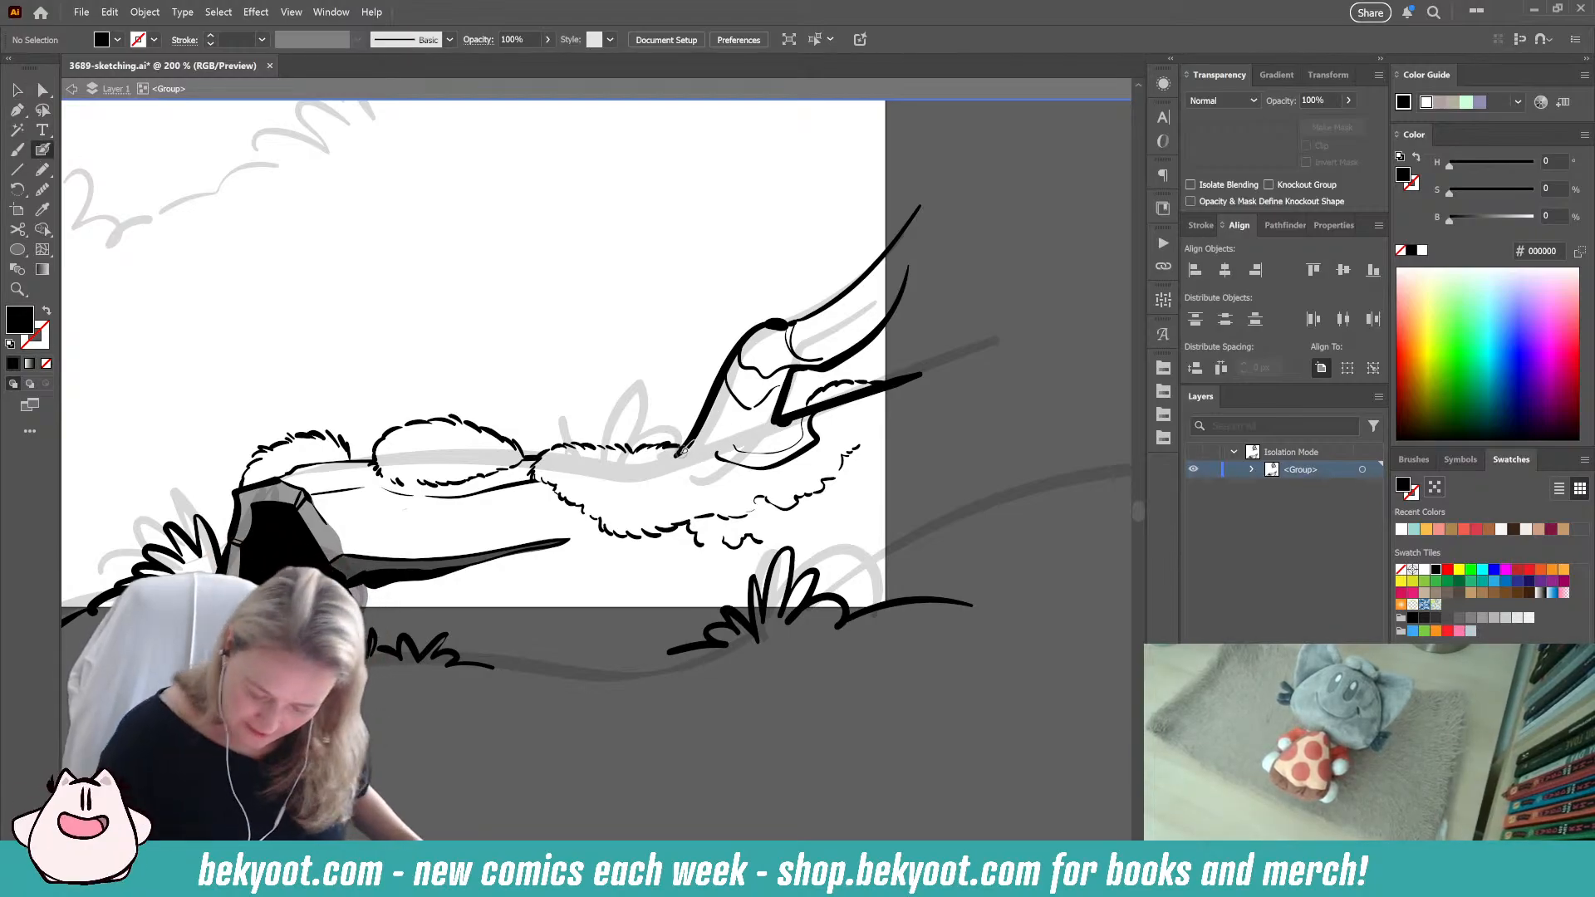
key("shift+x")
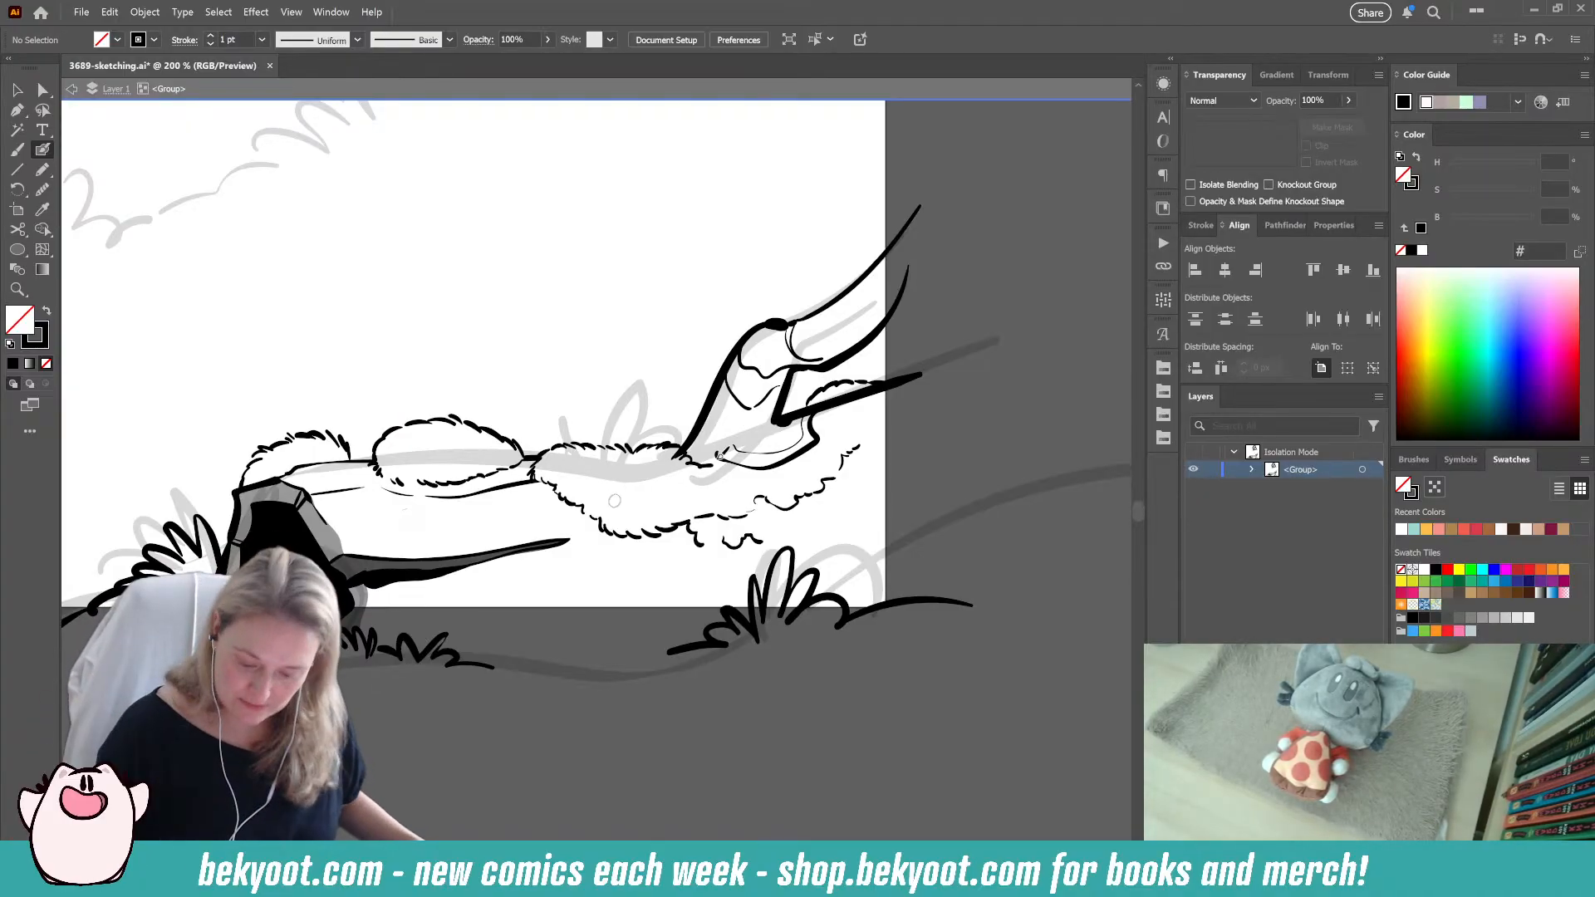
mouse_move(694, 449)
left_mouse_down()
mouse_move(720, 390)
mouse_move(677, 454)
left_mouse_up()
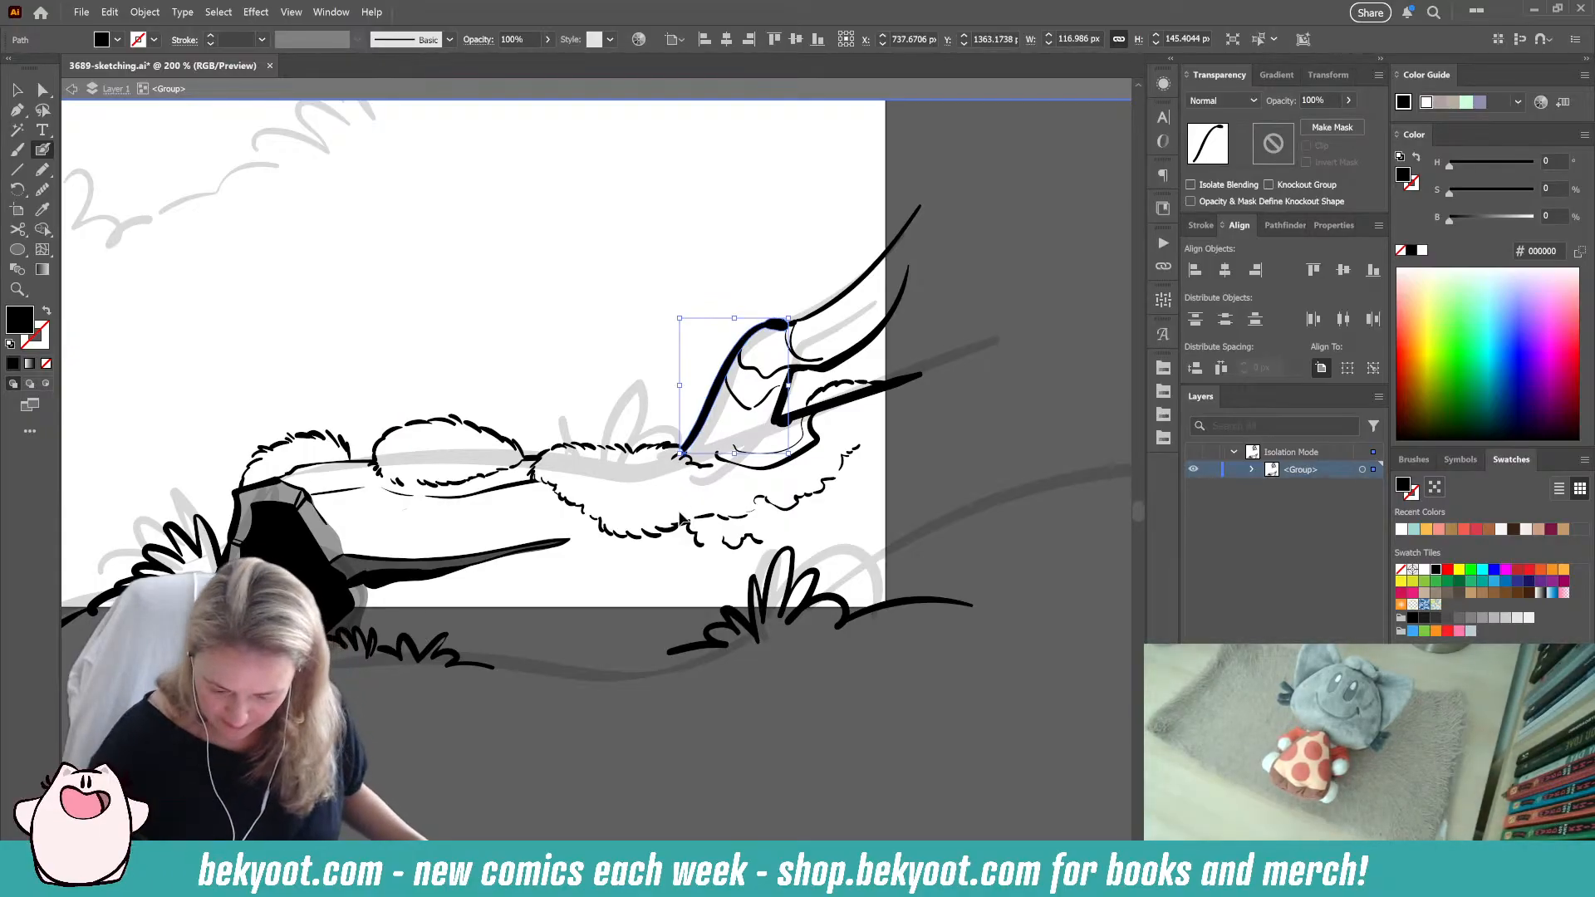
left_click(691, 739, "ctrl")
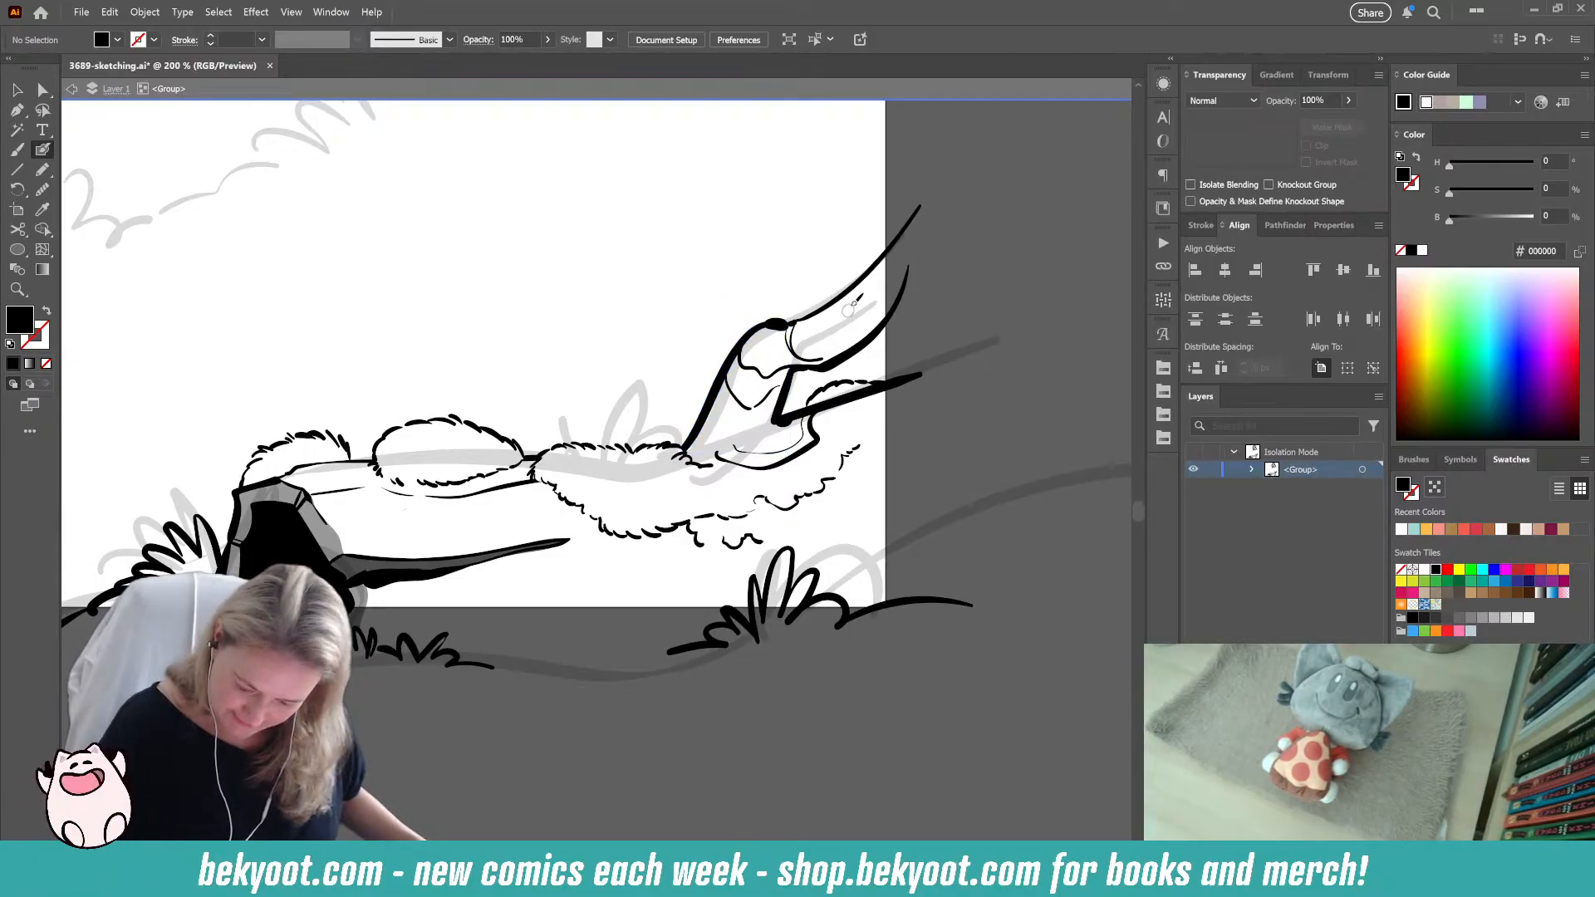
Step: Trim the upper end of the curved bark line below the knot
left_click_drag(716, 507, 524, 688)
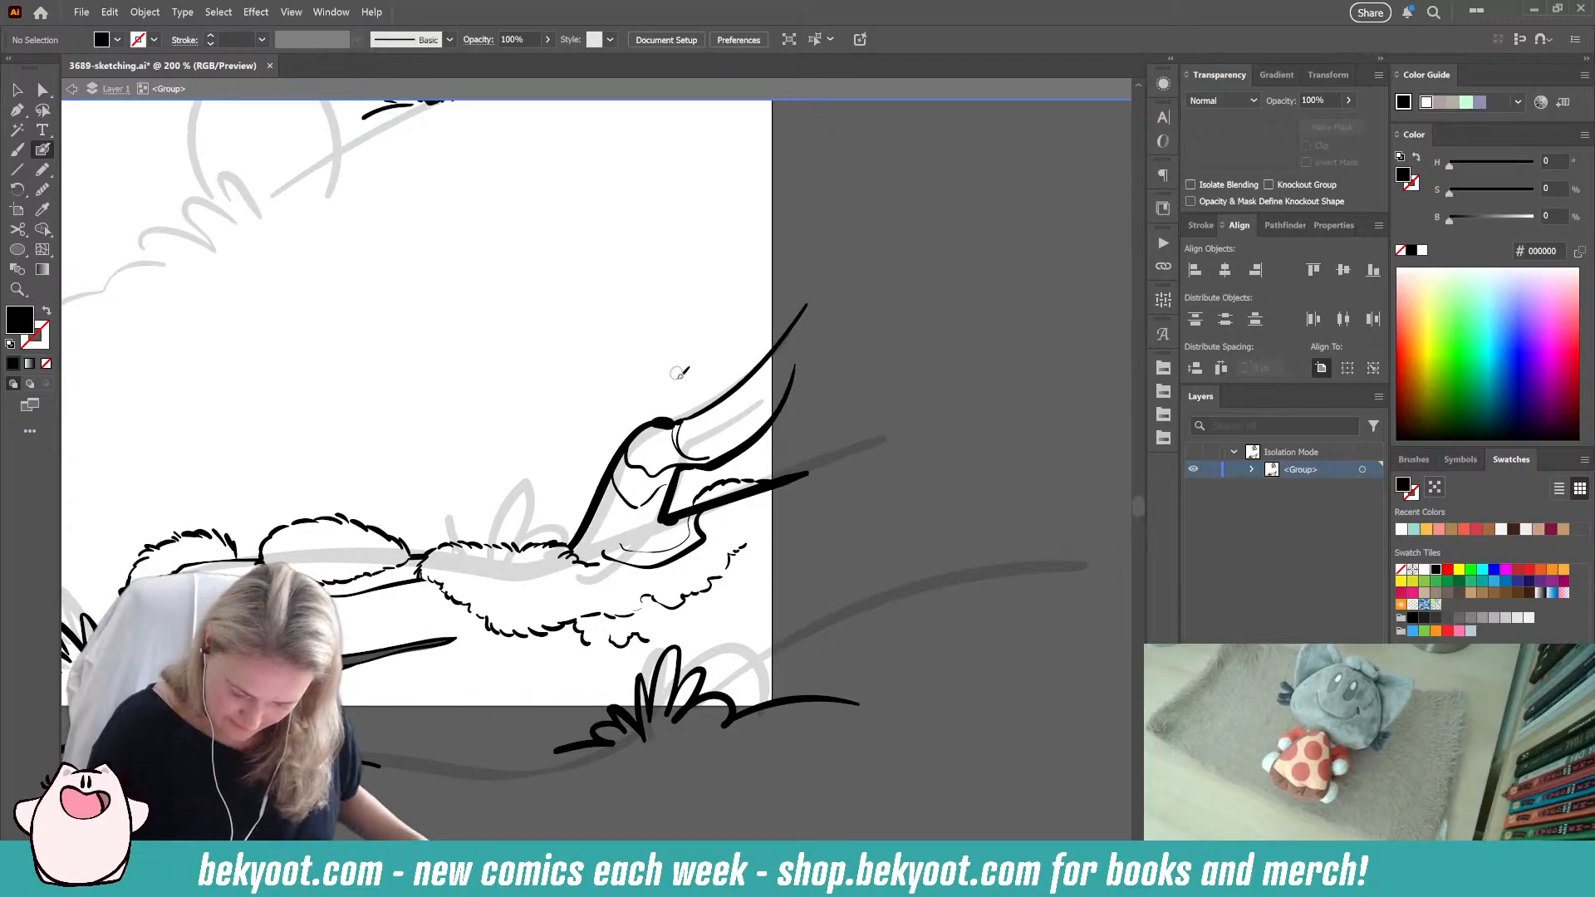
left_click(623, 498, "ctrl")
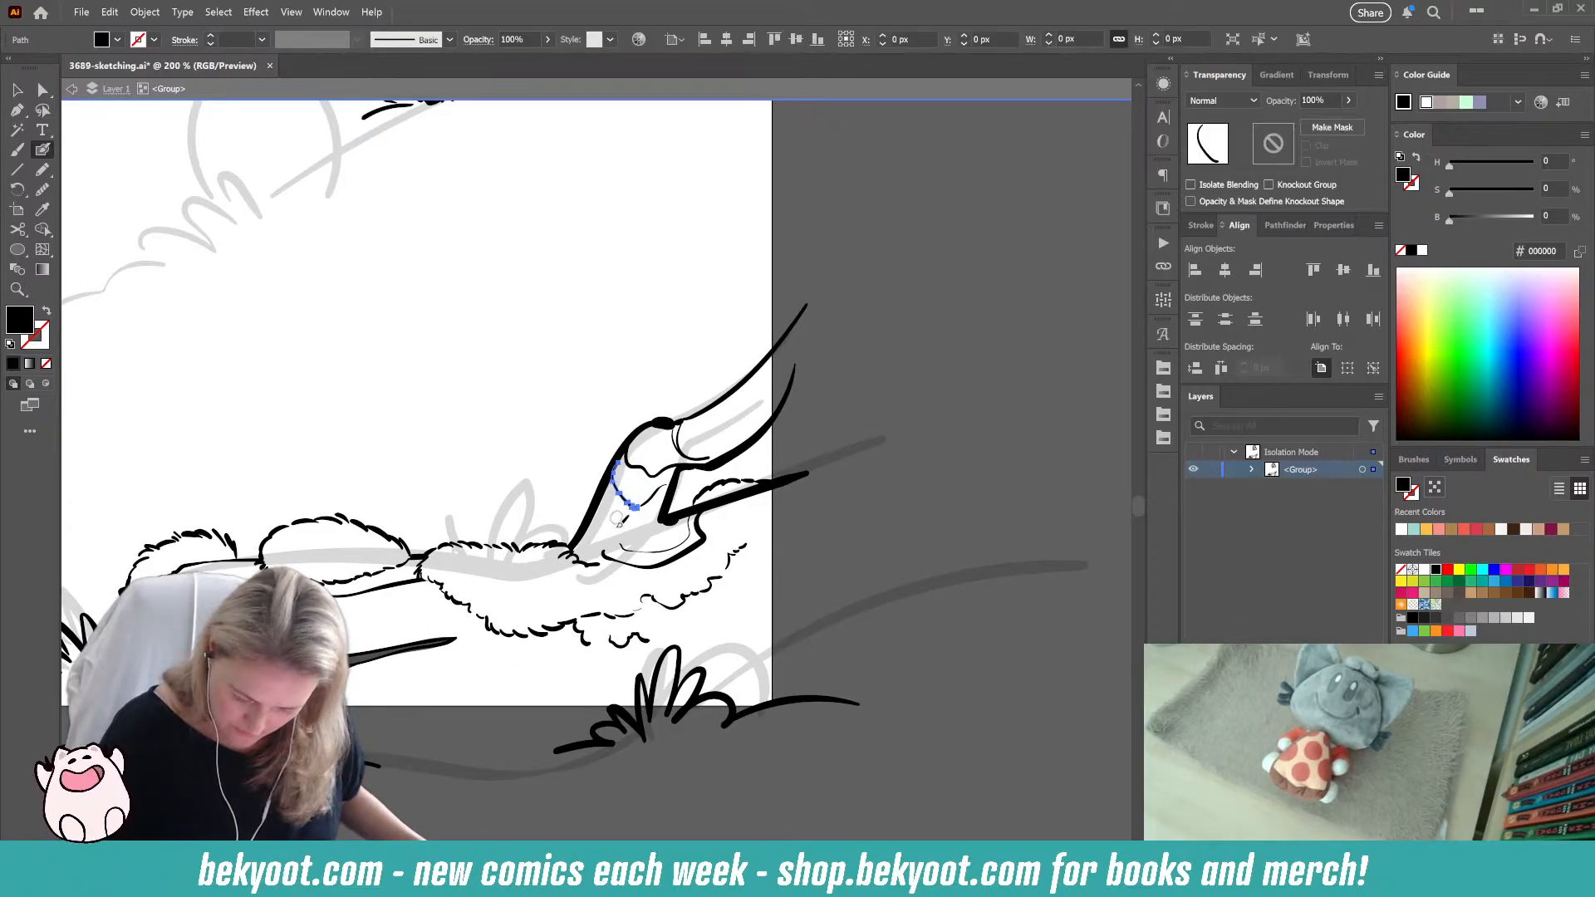
left_click_drag(618, 491, 612, 476)
Step: Lower the opacity of the thick outline along the rising branch and knot to 32%
left_click(590, 511, "ctrl")
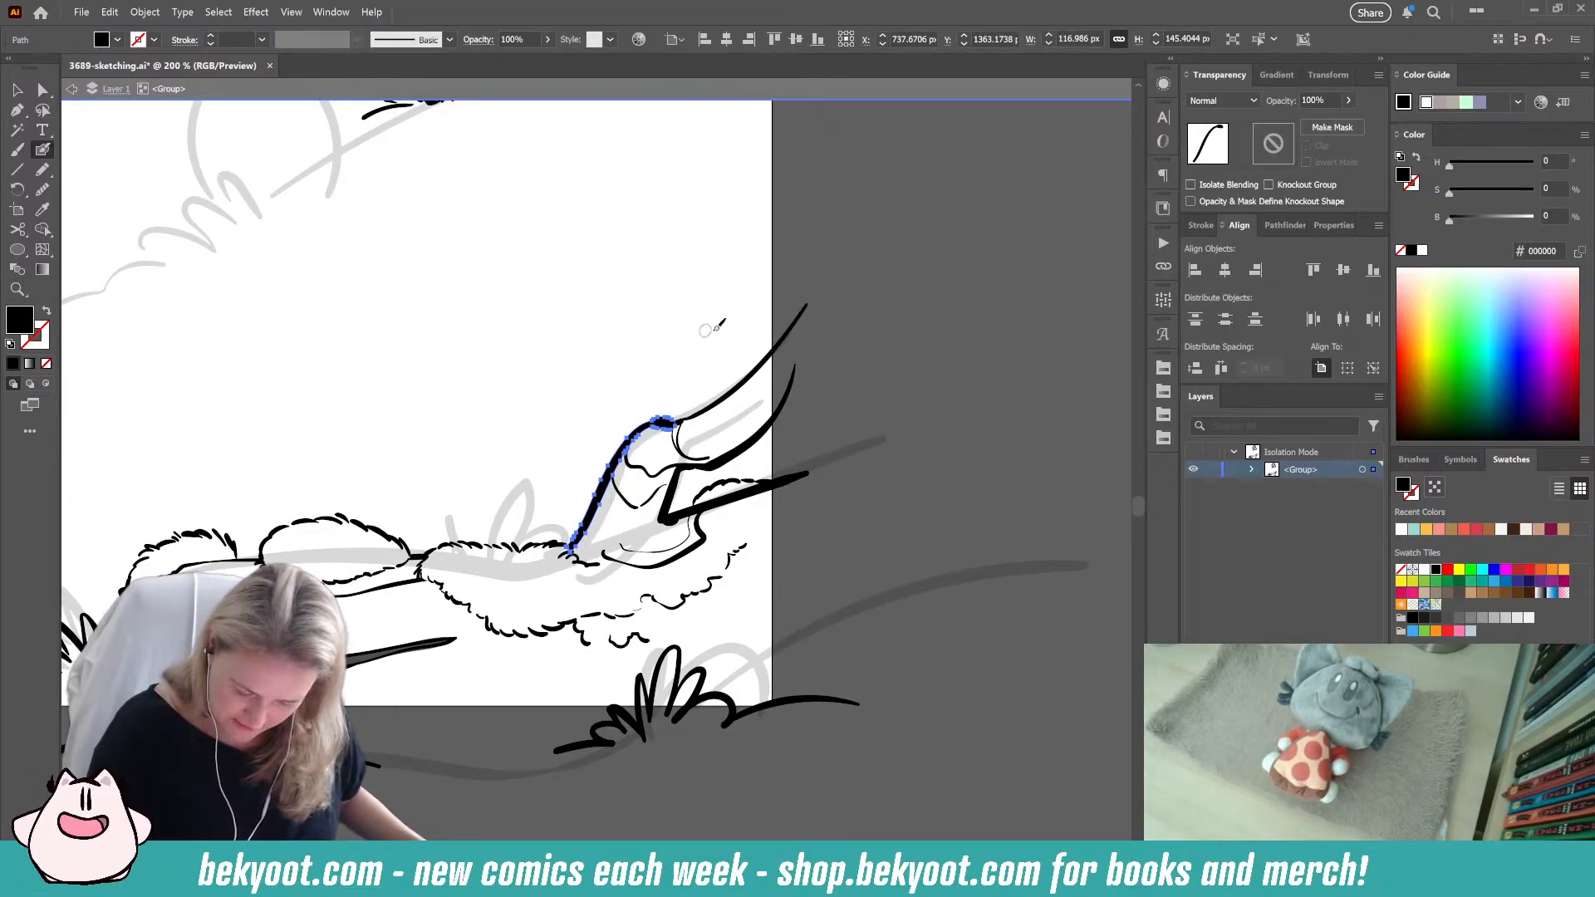
left_click(1348, 102)
left_click_drag(1310, 122, 1303, 122)
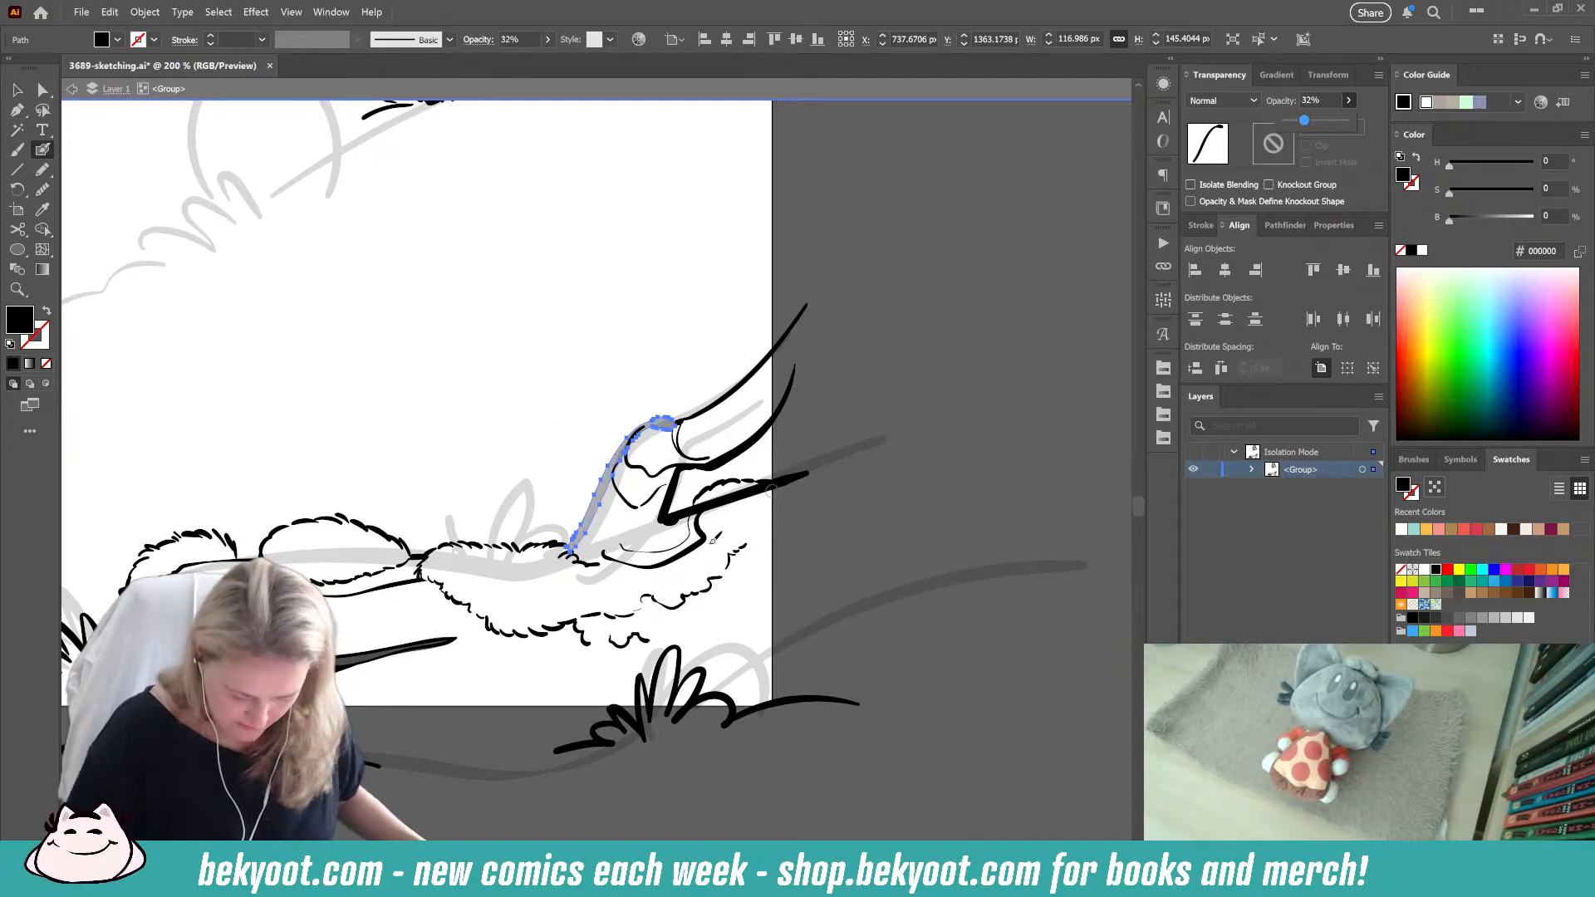
left_click(680, 420, "ctrl")
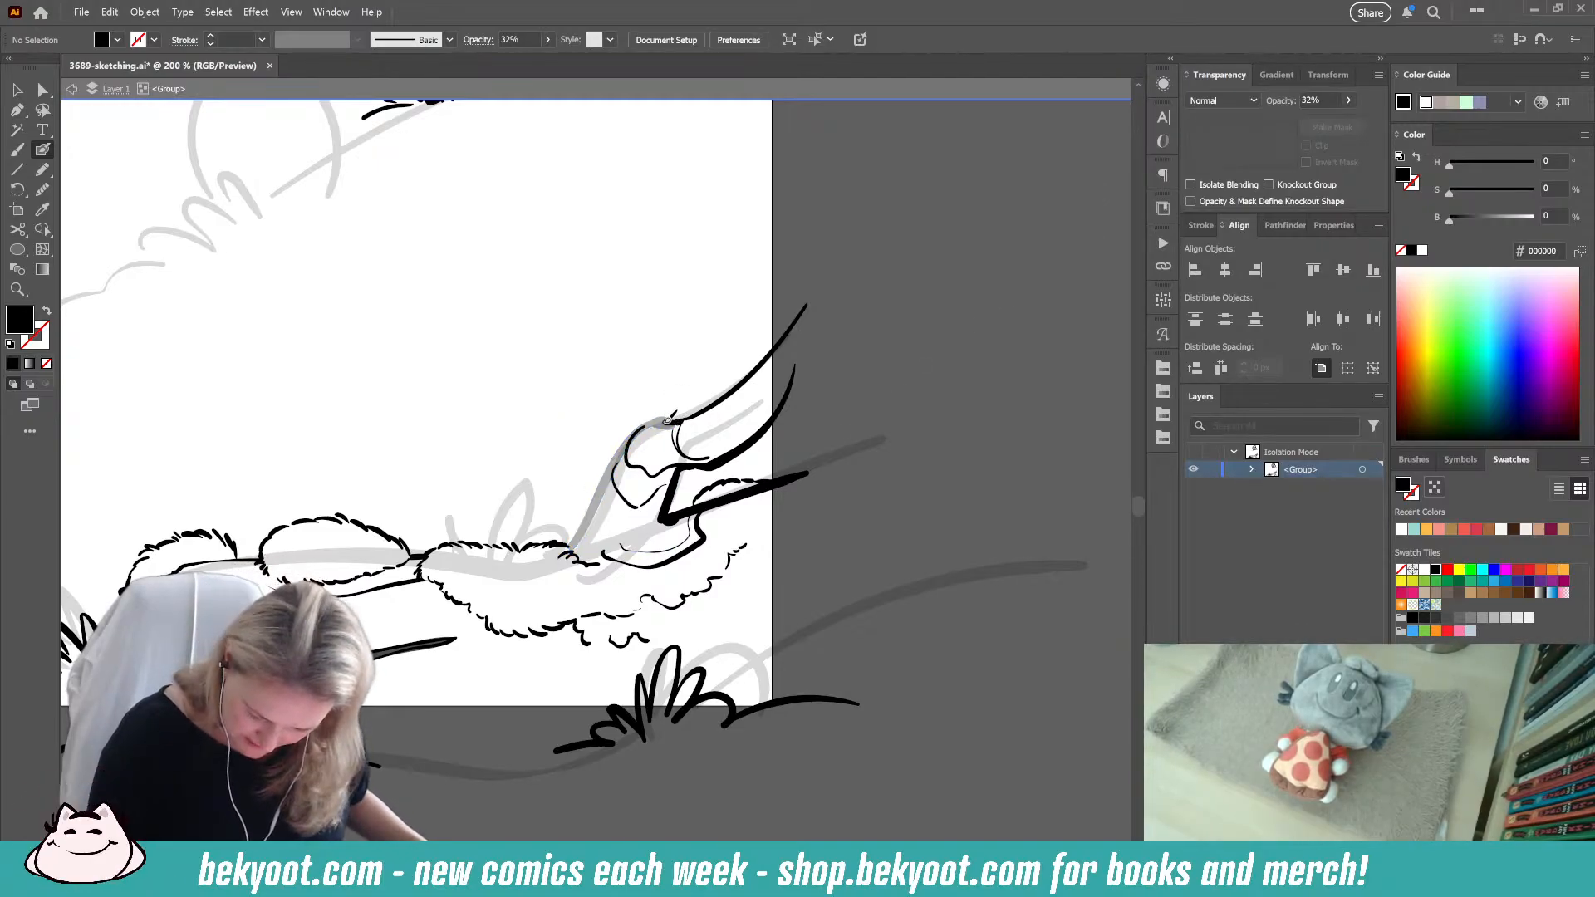
Step: Ink a rougher outline over the faded edge of the knot and rising branch, and delete the faded outline
key("ctrl+z")
left_click_drag(649, 423, 644, 424)
left_click(687, 417, "ctrl")
key("ctrl+shift+a")
key("ctrl+z")
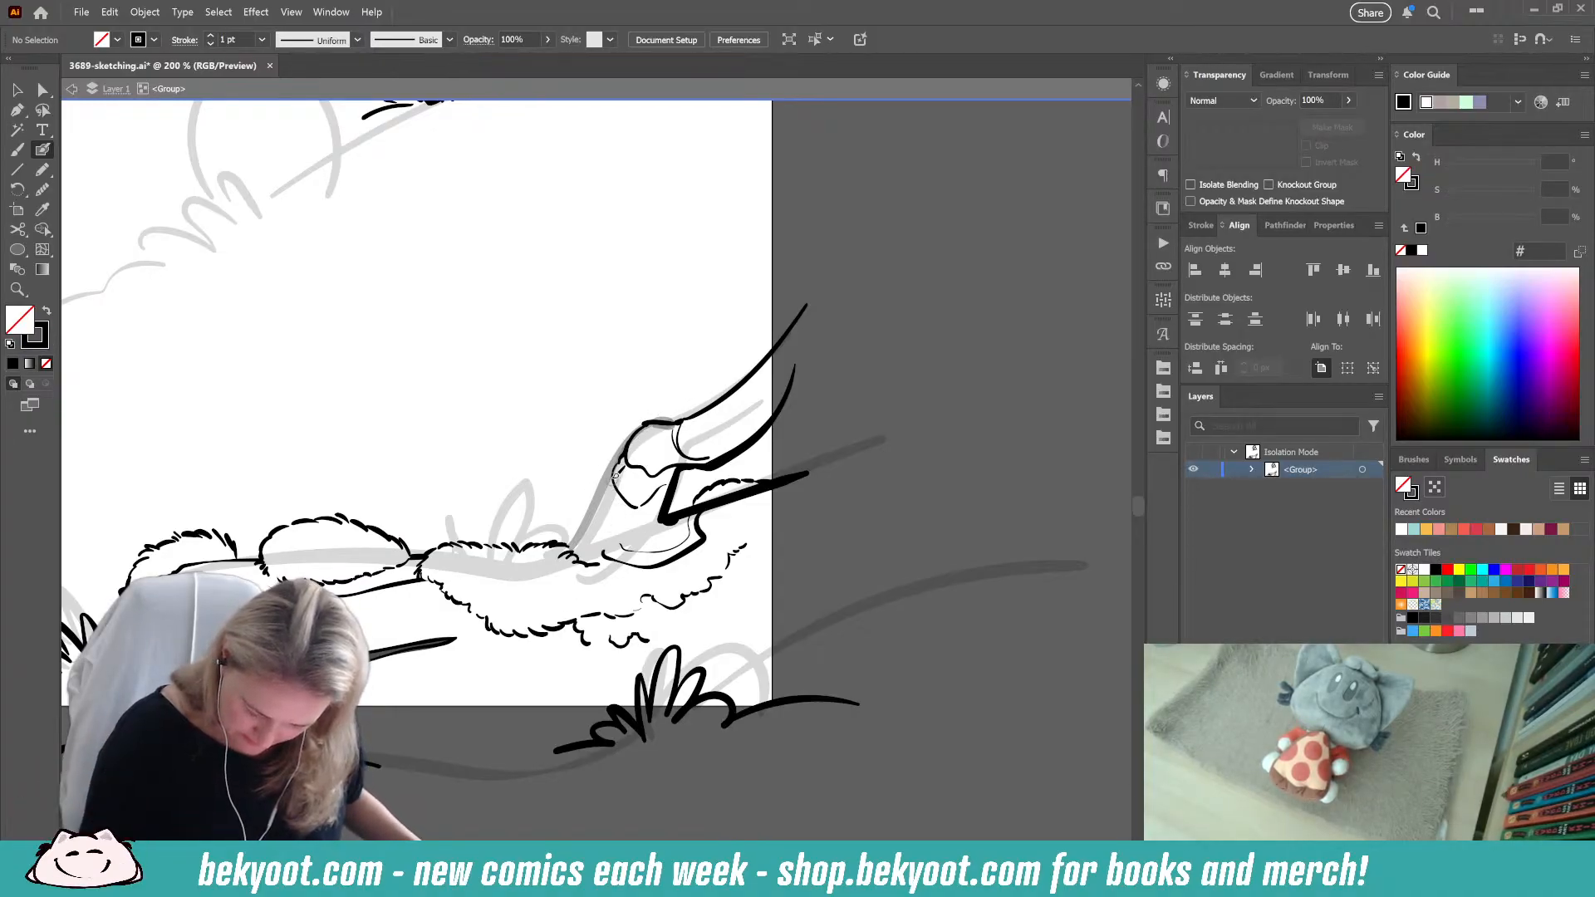
left_click_drag(598, 498, 568, 540)
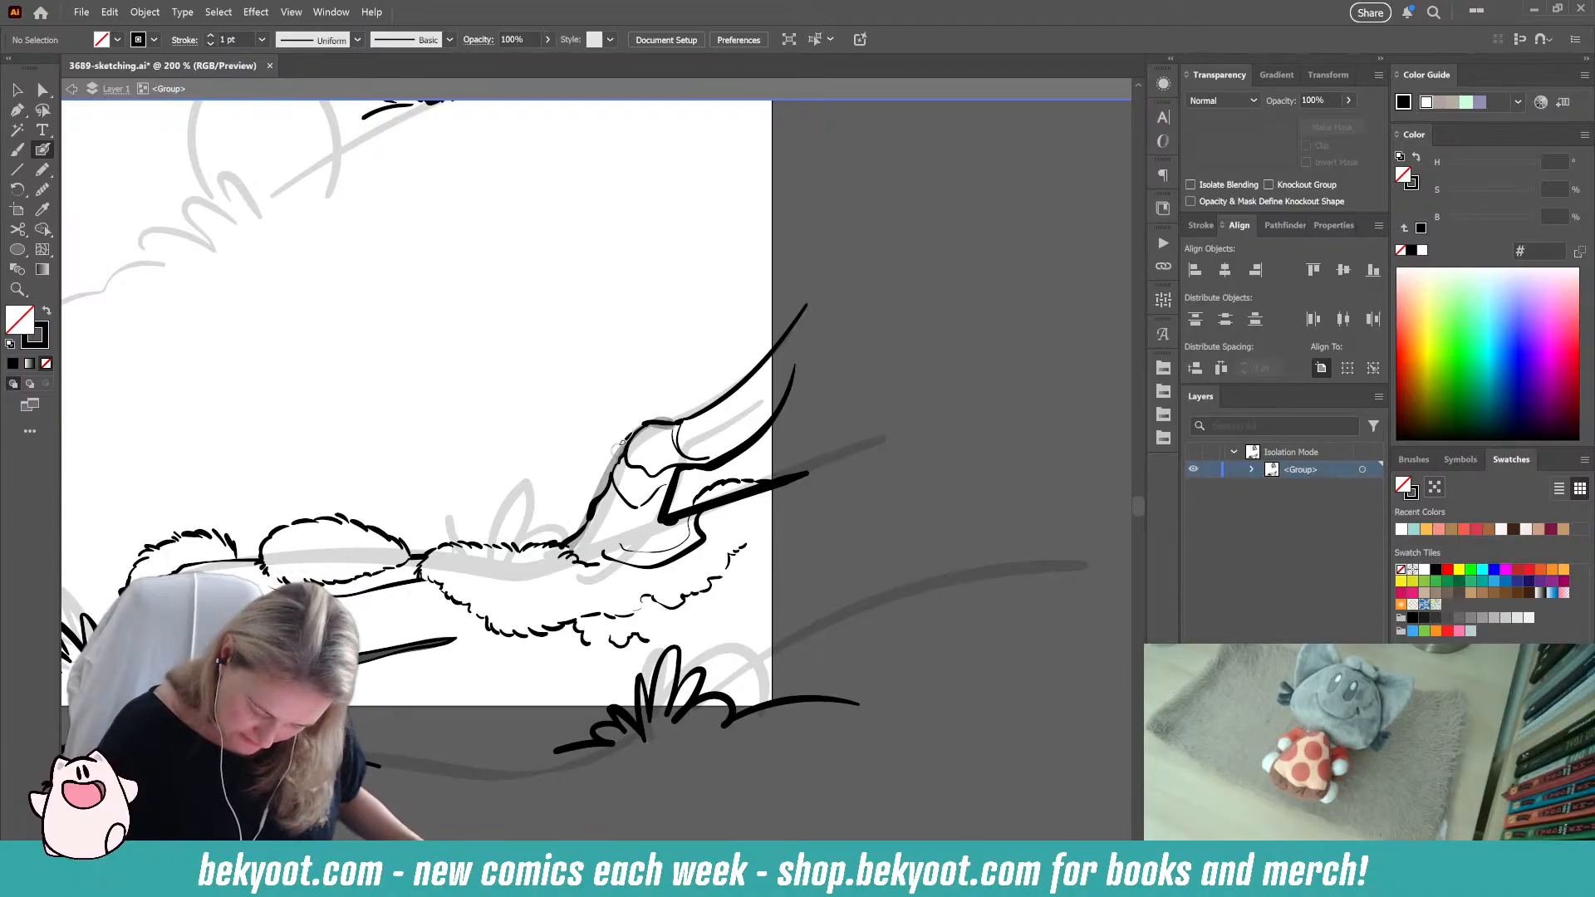
mouse_move(629, 459)
left_mouse_down()
mouse_move(606, 495)
mouse_move(604, 469)
left_mouse_up()
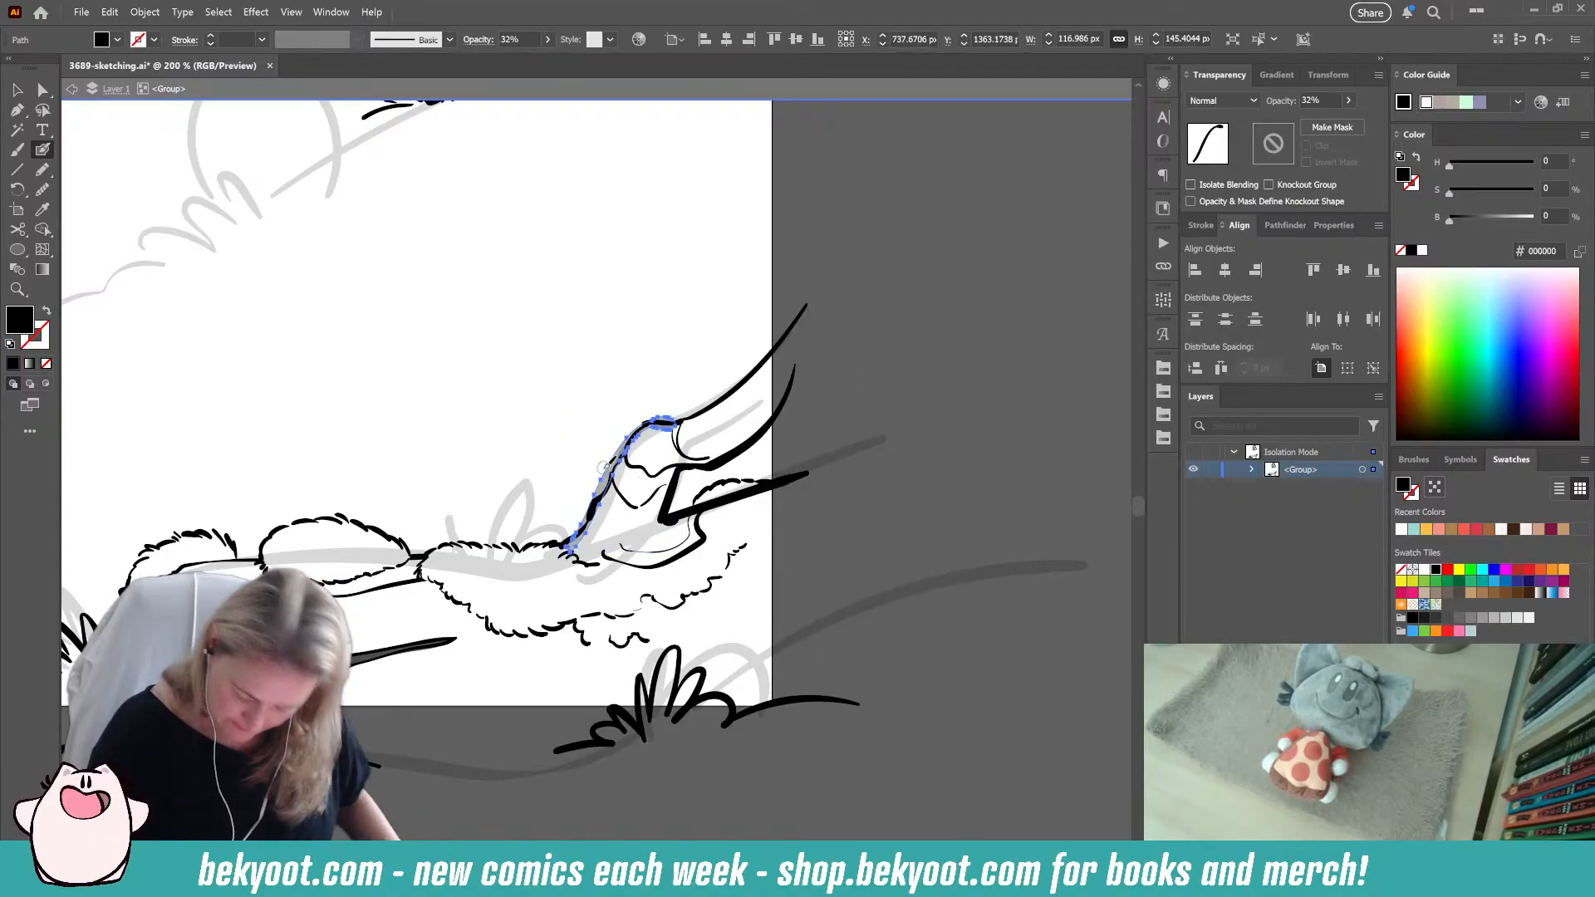
key("Delete")
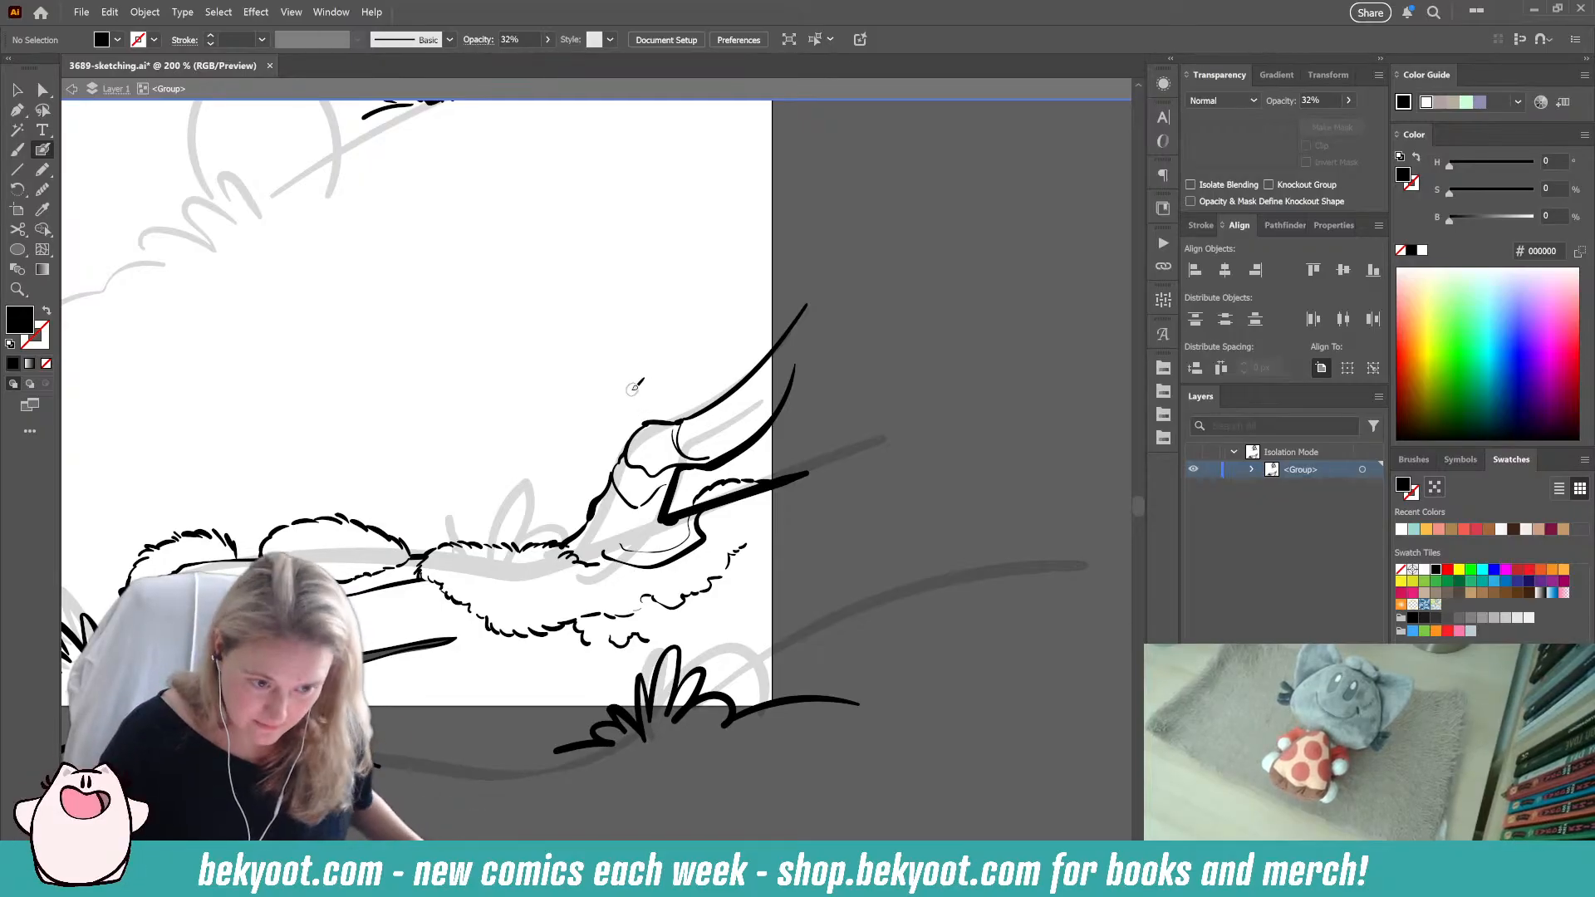
Step: Touch up the new outline over the top and outer side of the knot
key("shift+x")
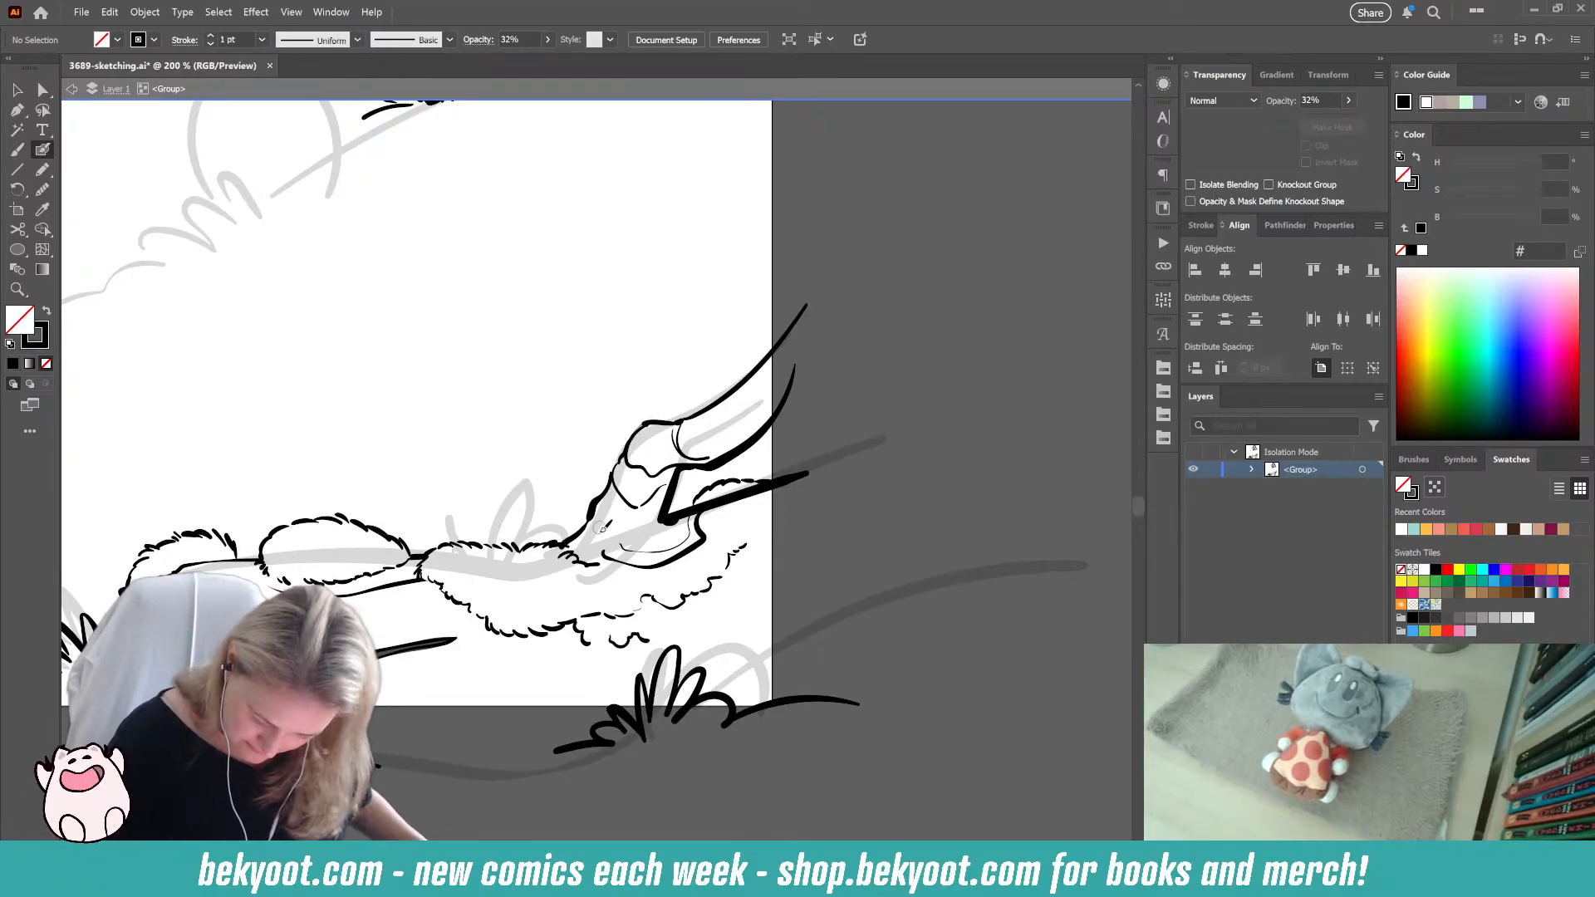
key("shift+x")
left_click(673, 423, "ctrl")
left_click(670, 387, "ctrl")
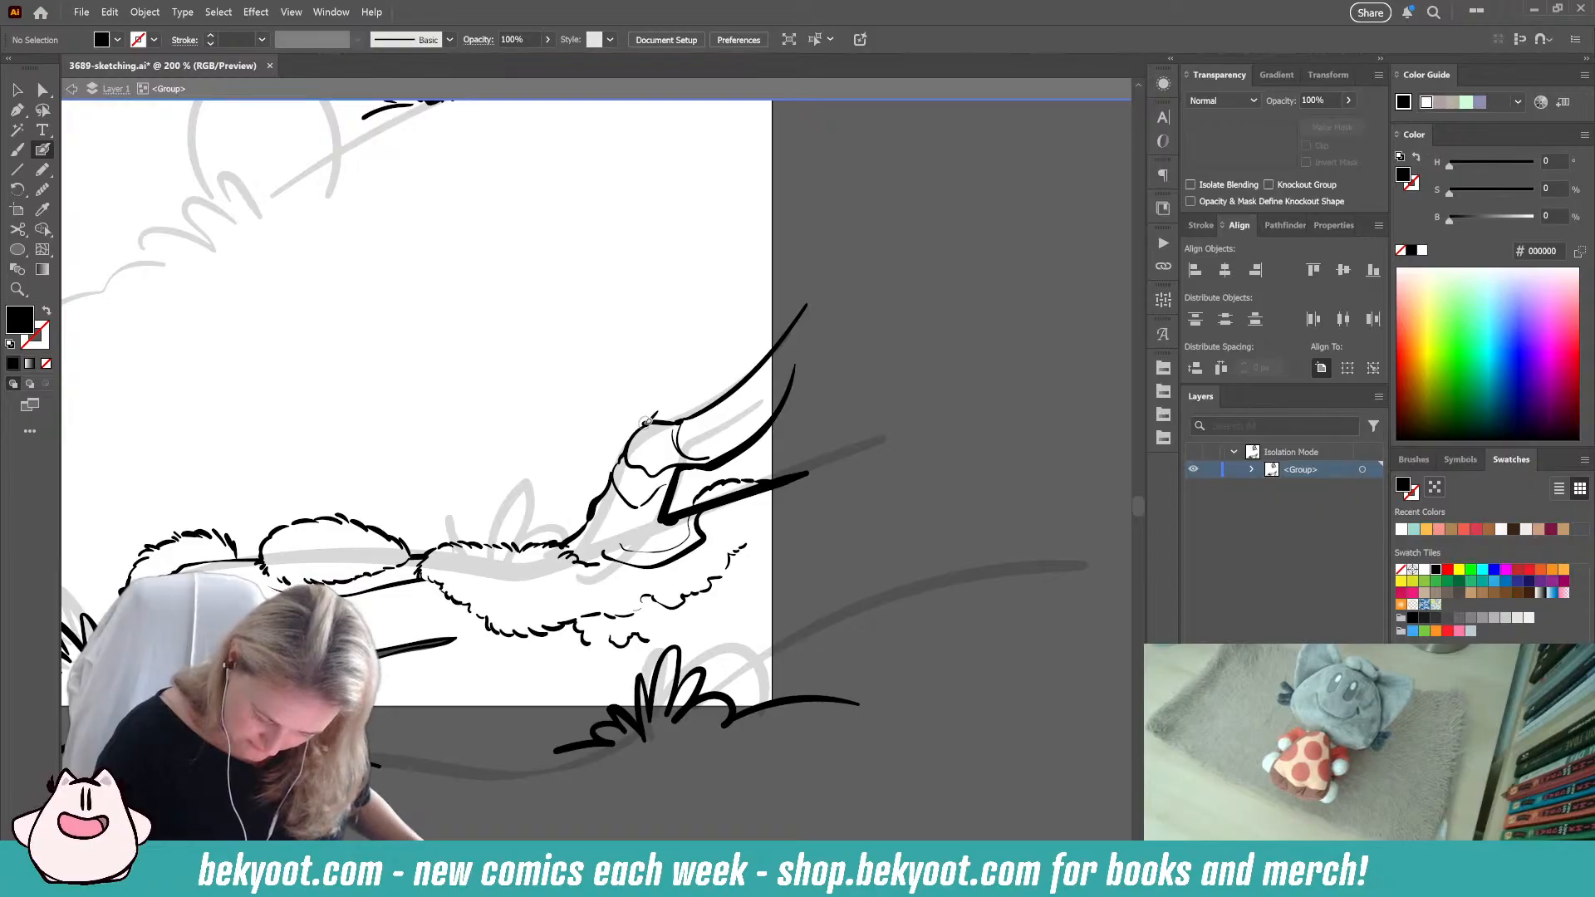
left_click_drag(641, 427, 623, 455)
key("shift+x")
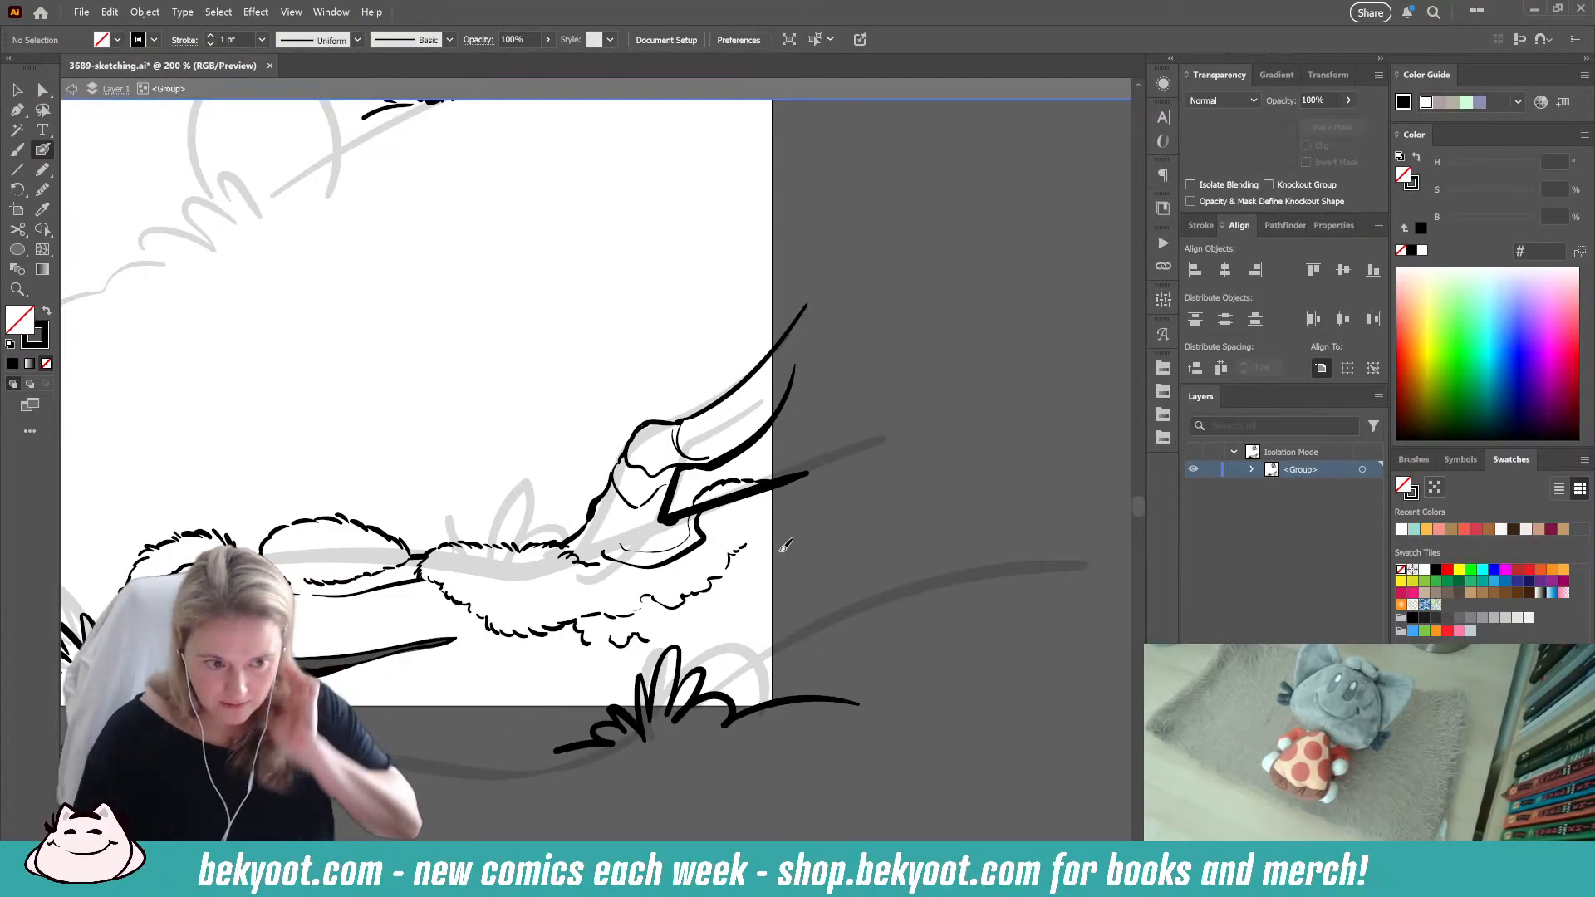
Step: Draw a small sprout on top of the knot and trim the lower end of the rising branch's new outline
left_click_drag(673, 420, 677, 421)
left_click_drag(487, 779, 562, 772)
left_click_drag(659, 526, 638, 540)
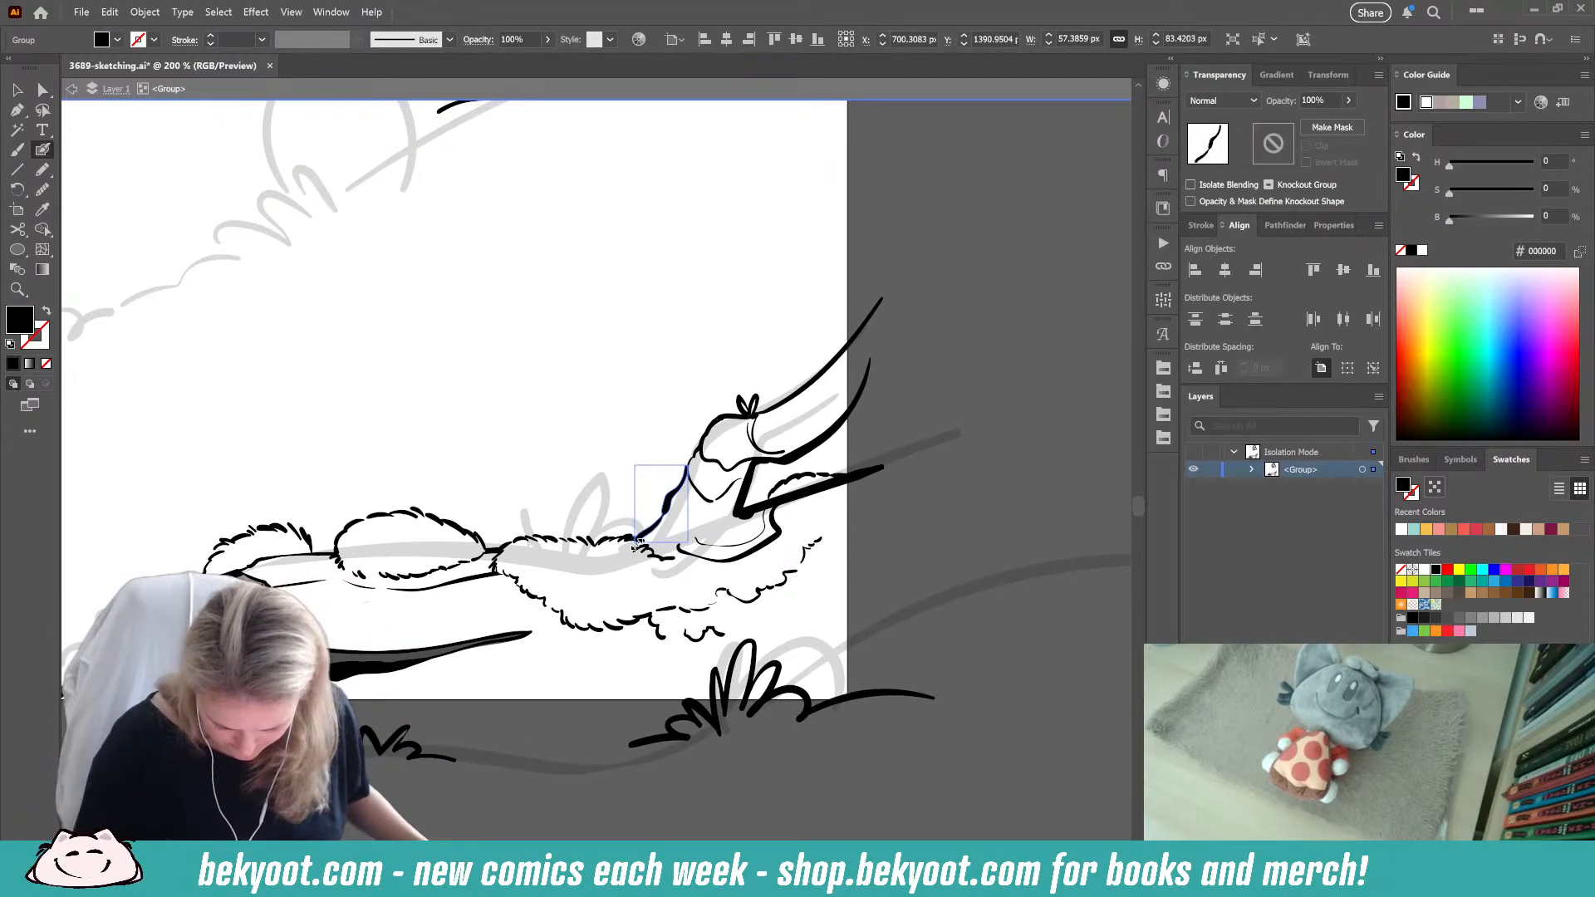
Step: Extend the ragged moss edges along the log's lower branch past the artboard edge with tufted strokes
left_click(532, 808, "ctrl")
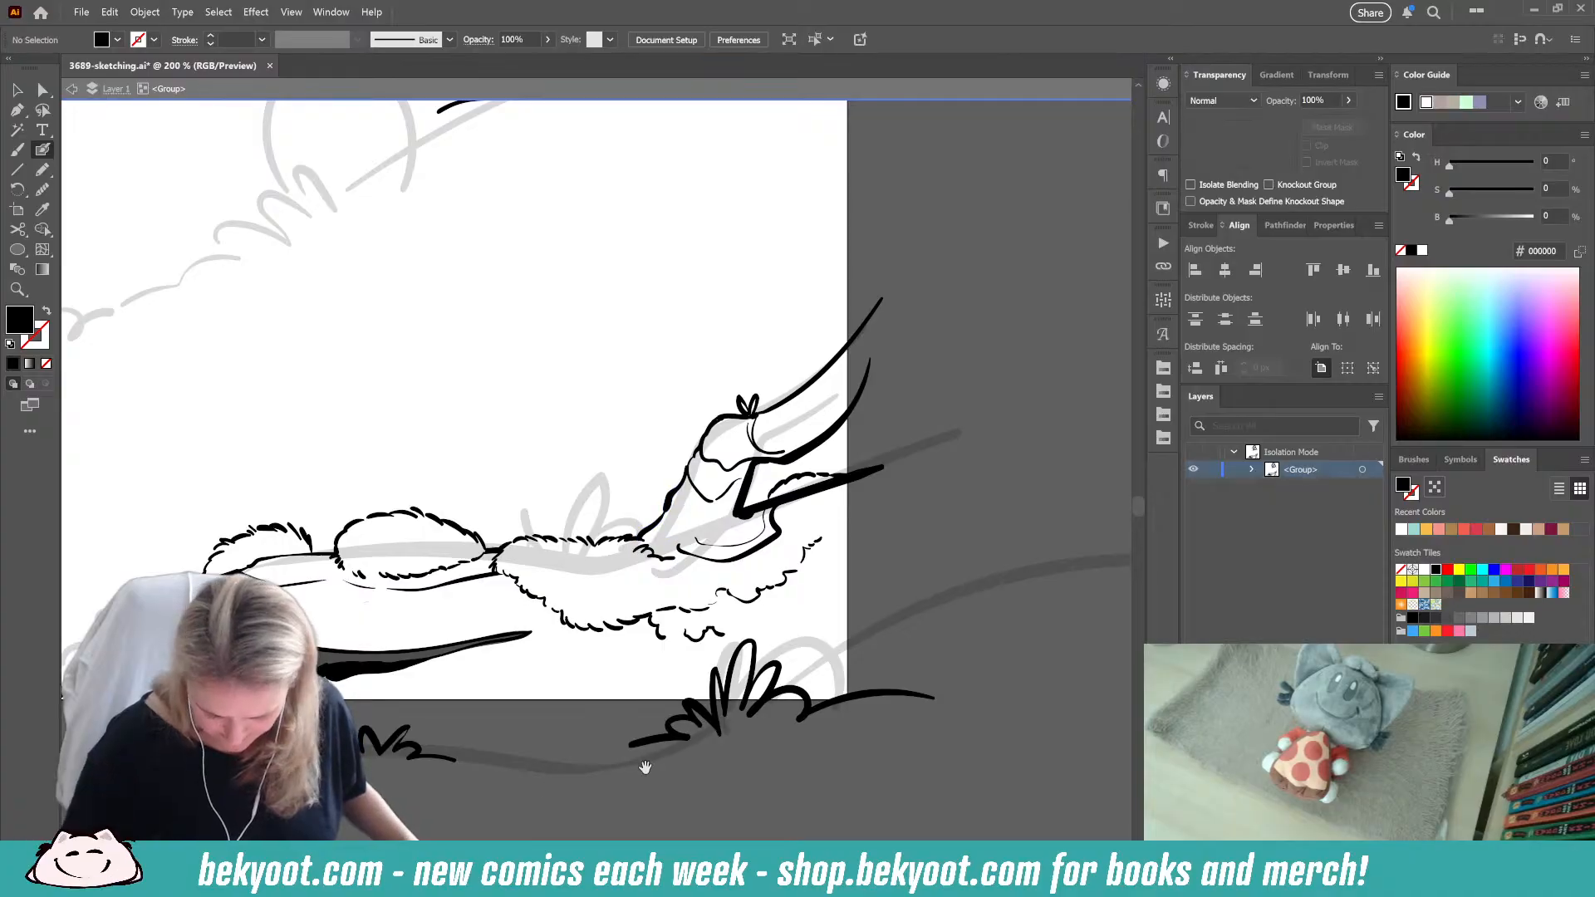
left_click_drag(645, 769, 569, 748)
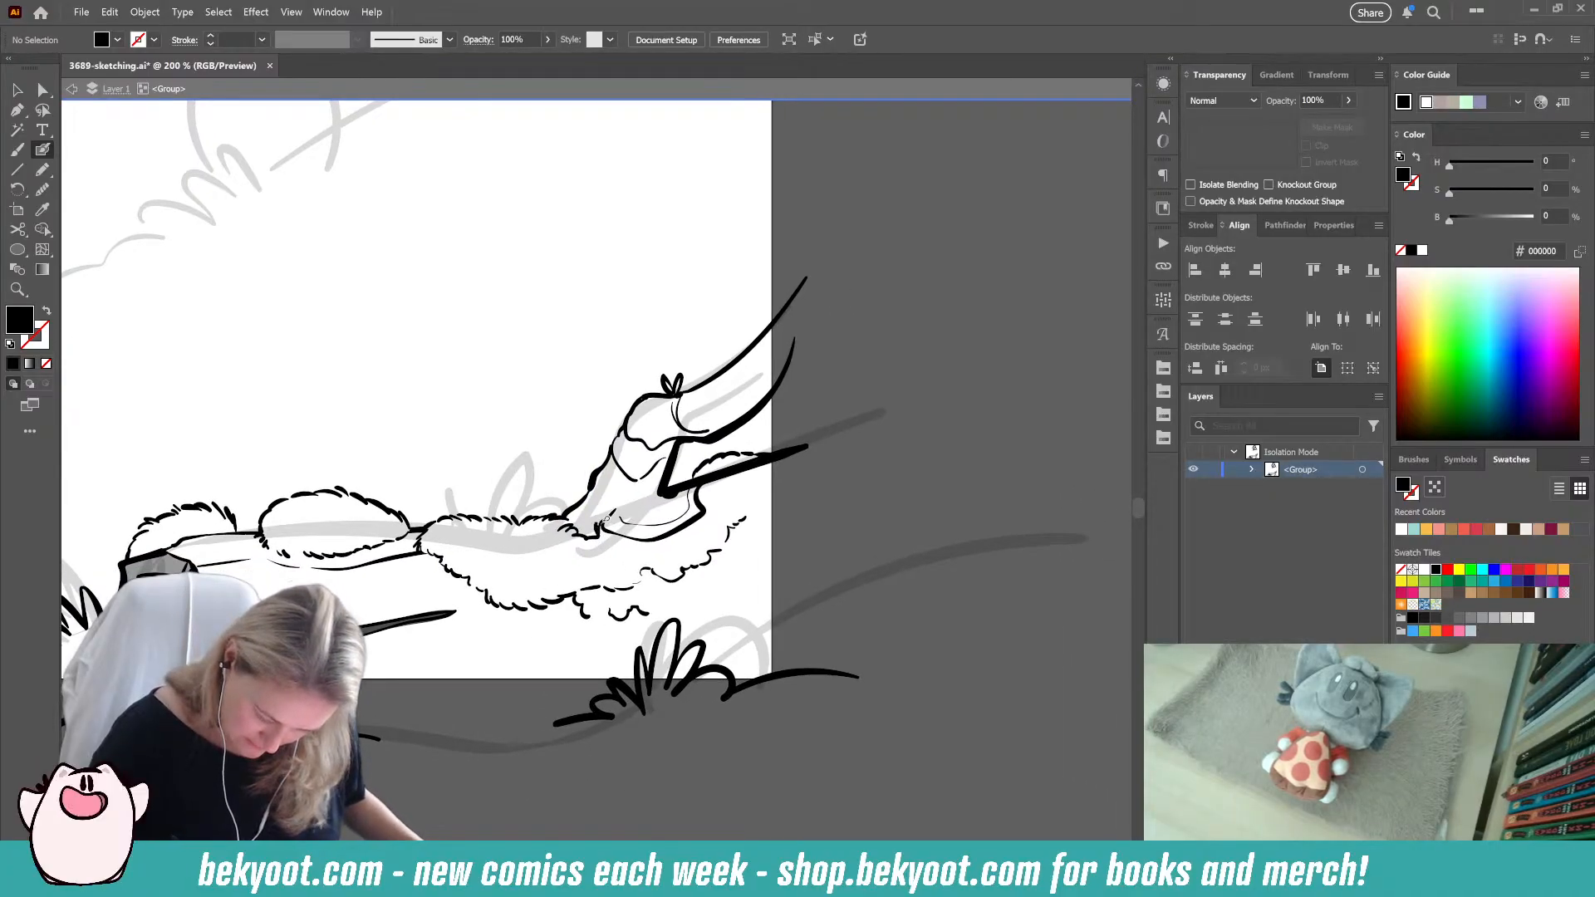
key("shift+x")
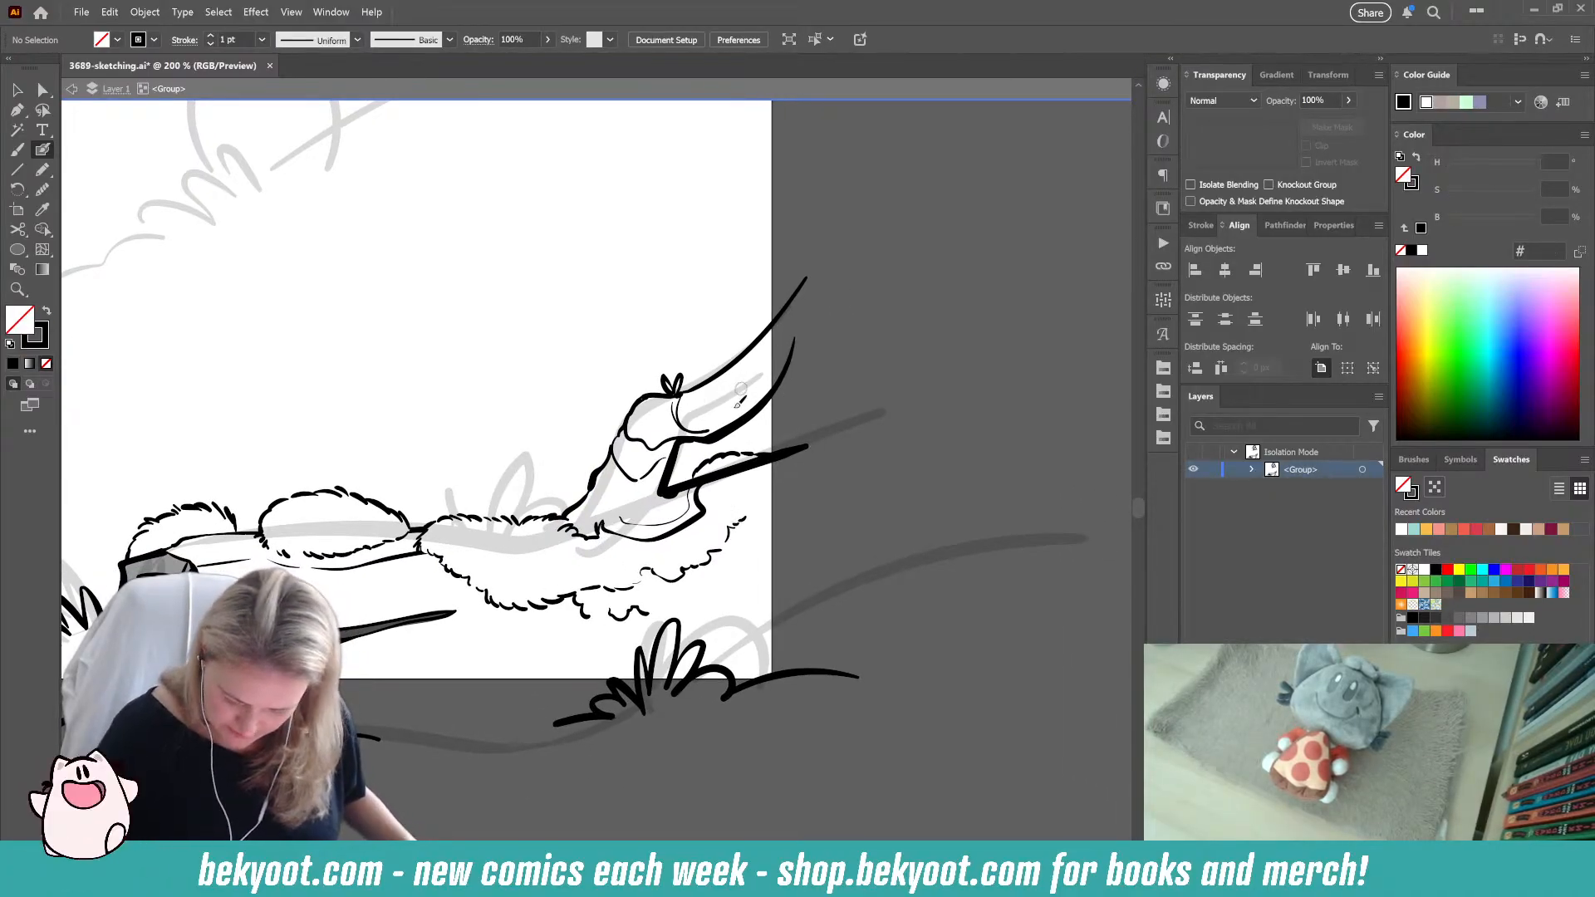
left_click(718, 476, "ctrl")
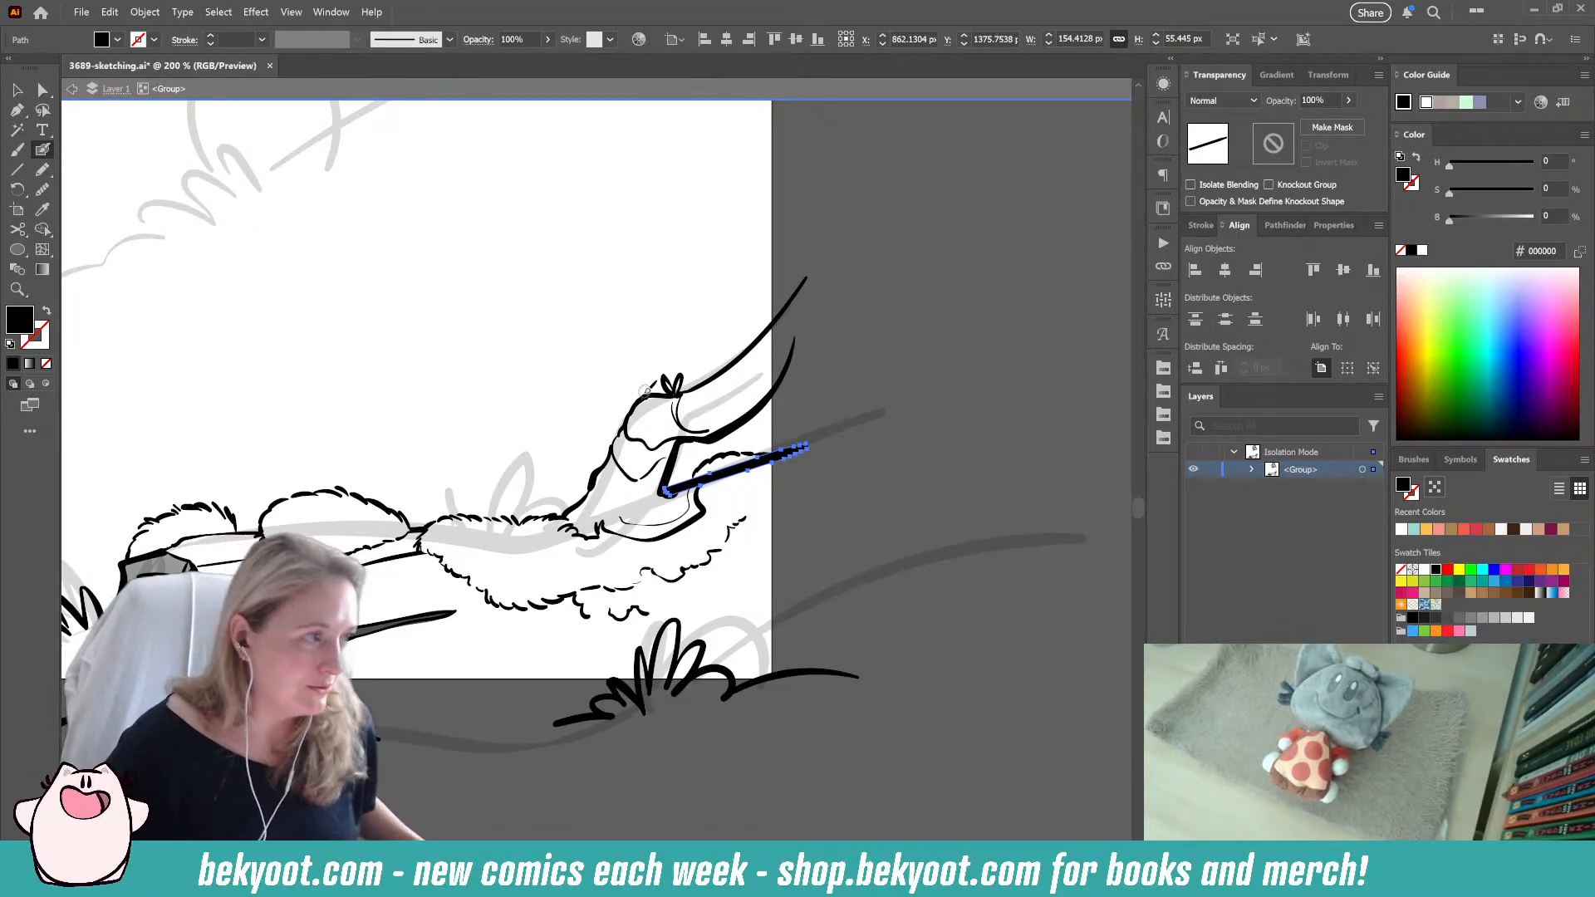
left_click_drag(647, 766, 741, 744)
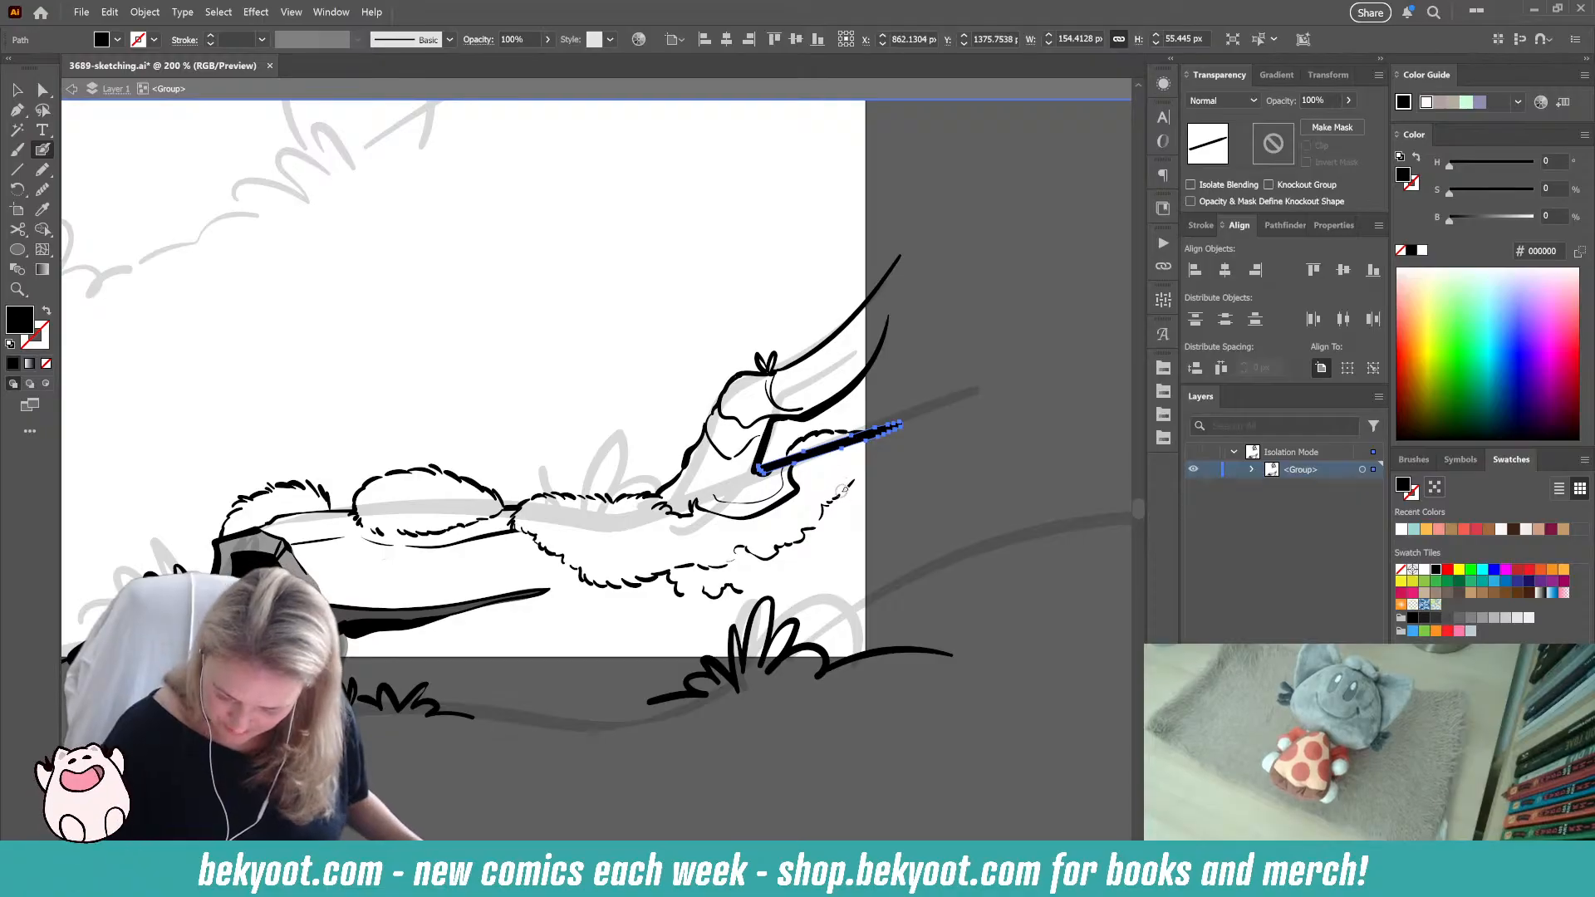
left_click_drag(842, 491, 873, 499)
left_click_drag(877, 495, 888, 488)
left_click_drag(452, 764, 393, 738)
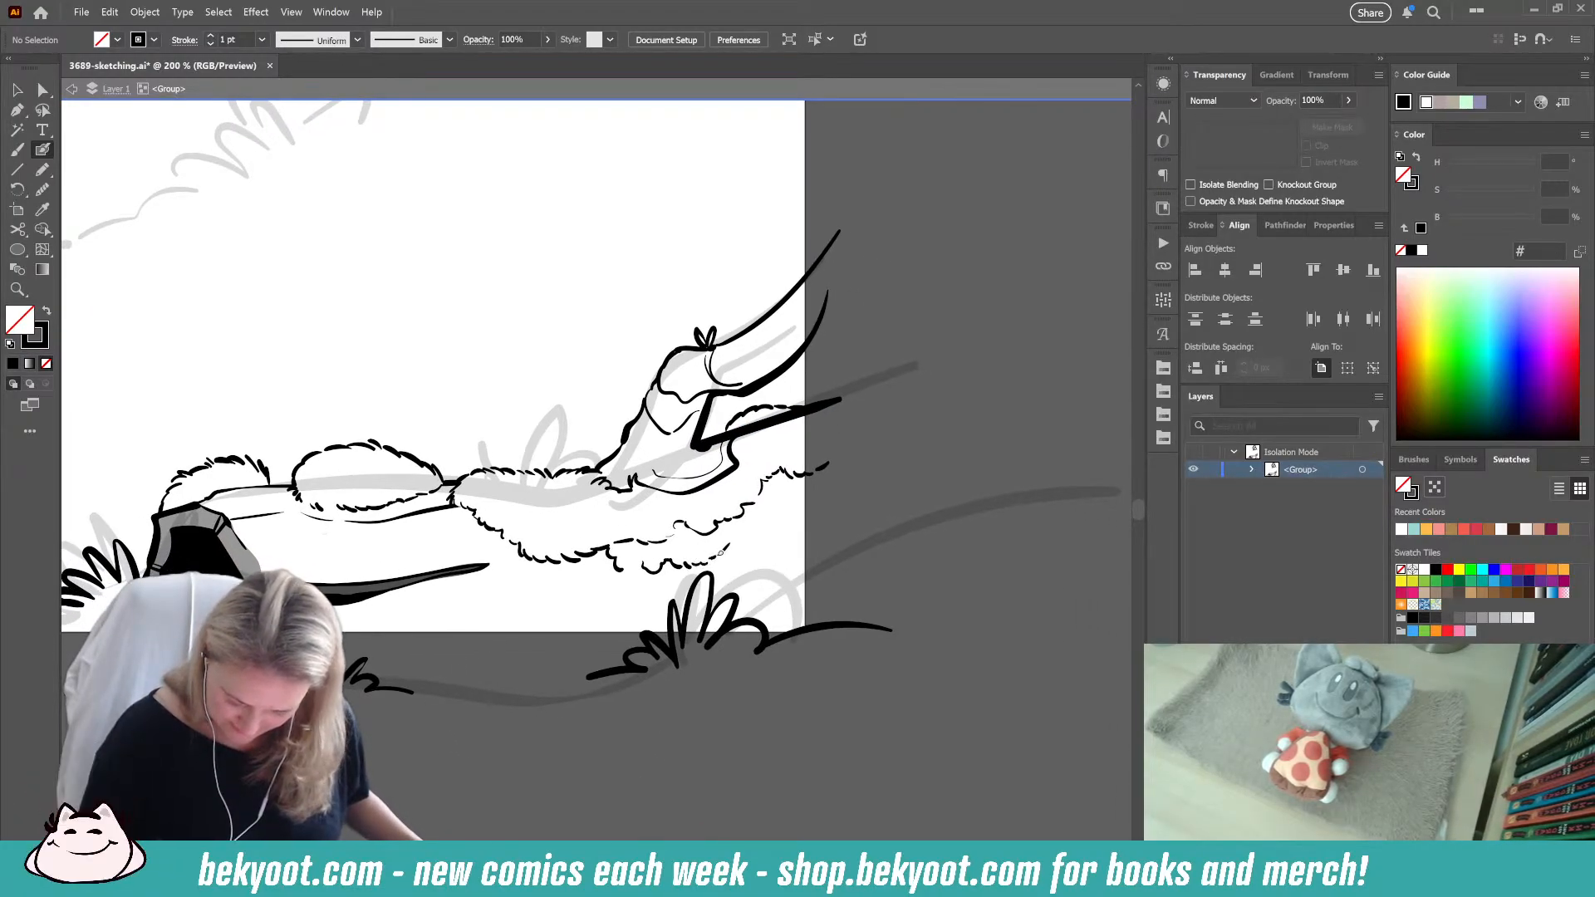
mouse_move(728, 545)
left_mouse_down()
mouse_move(793, 550)
mouse_move(820, 529)
left_mouse_up()
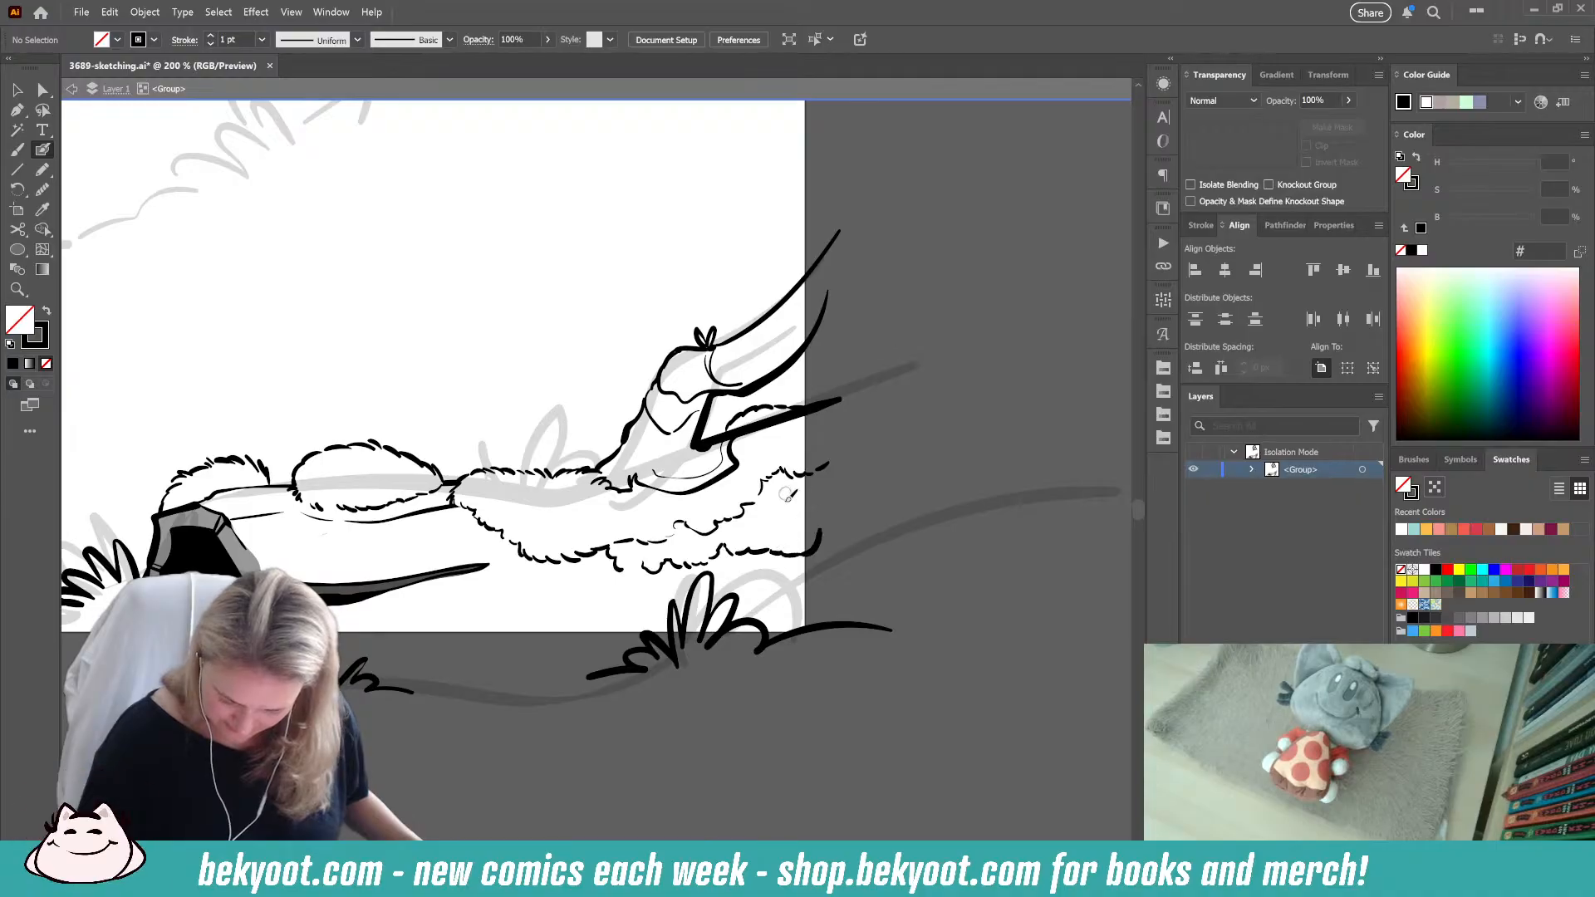
Step: Add long bark grain lines along the log's underside and beside its cut end, plus short bark dashes on the trunk
left_click_drag(426, 745, 748, 716)
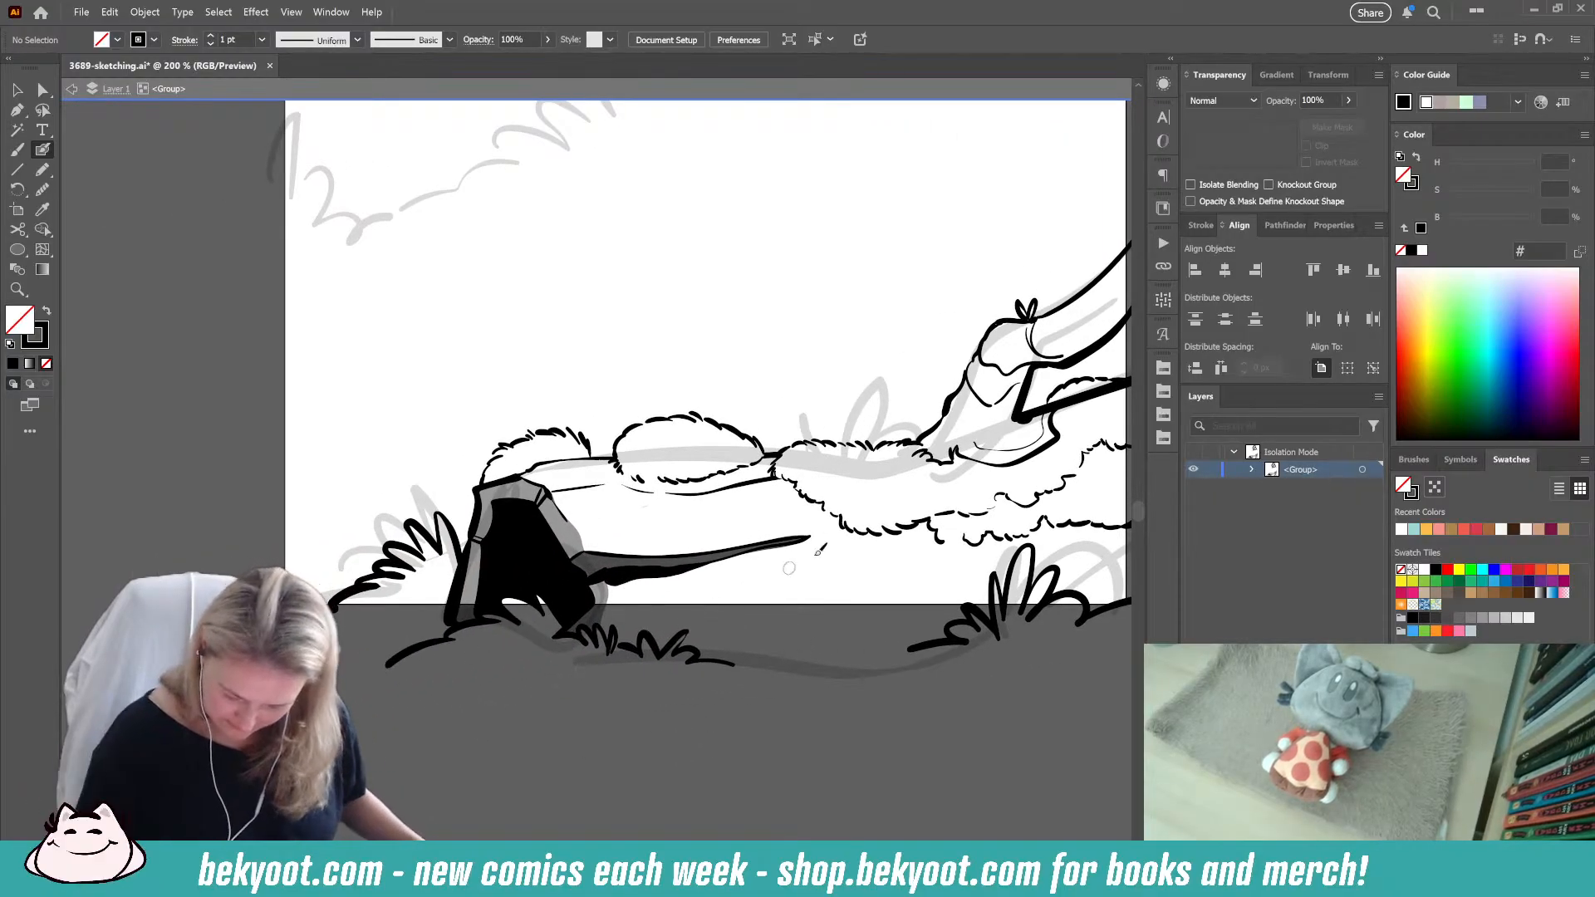
mouse_move(658, 617)
left_mouse_down()
mouse_move(972, 574)
mouse_move(706, 629)
left_mouse_up()
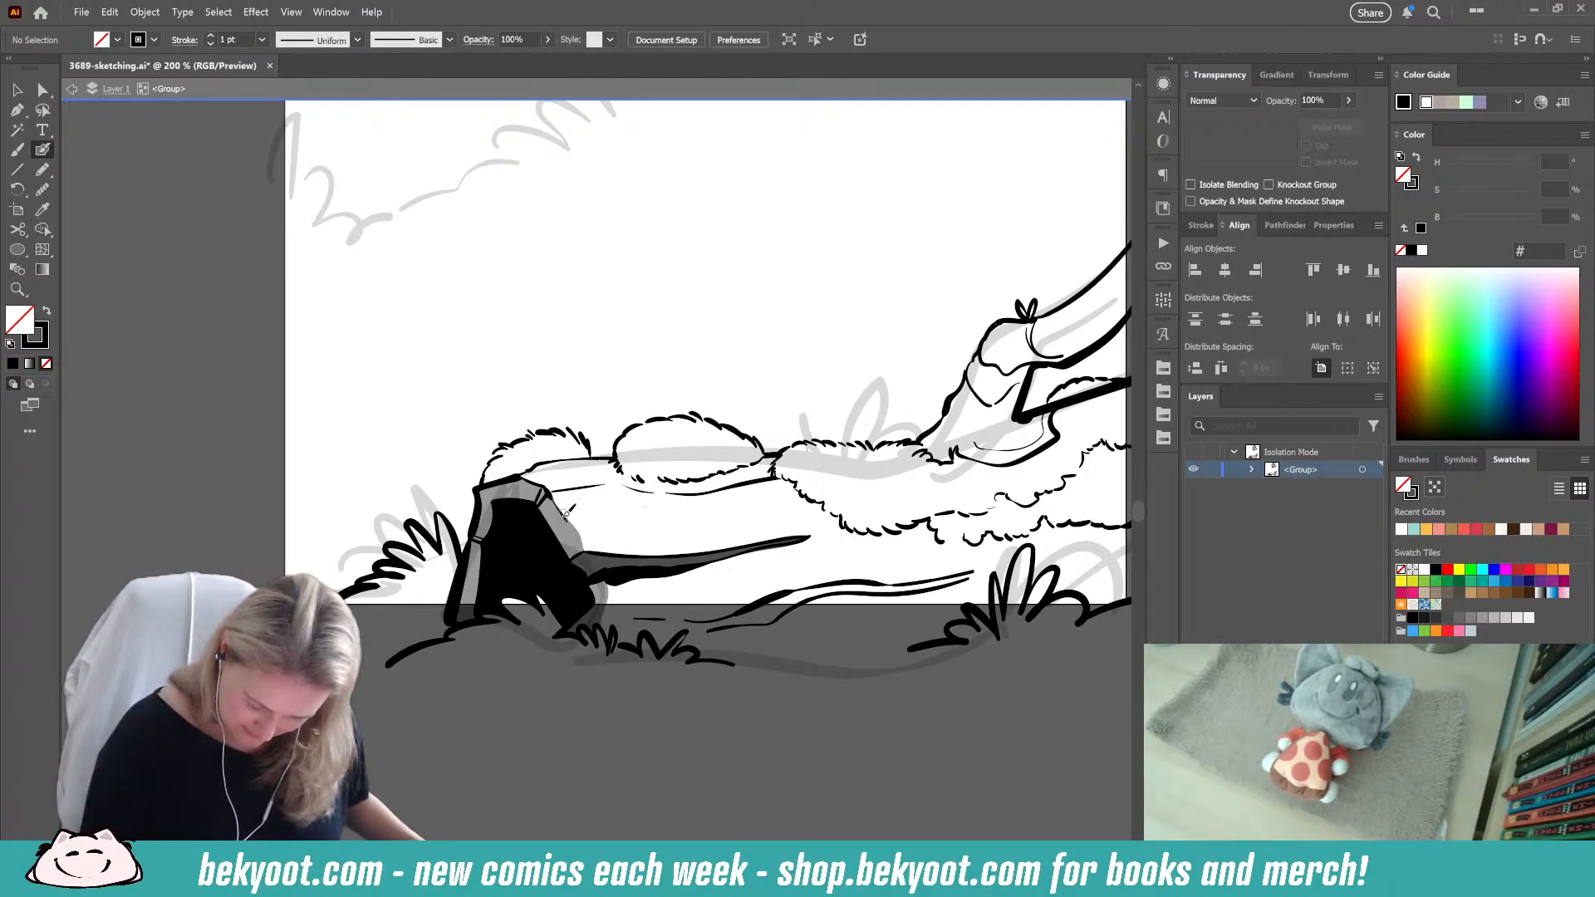
mouse_move(566, 513)
left_mouse_down()
mouse_move(628, 497)
mouse_move(560, 494)
left_mouse_up()
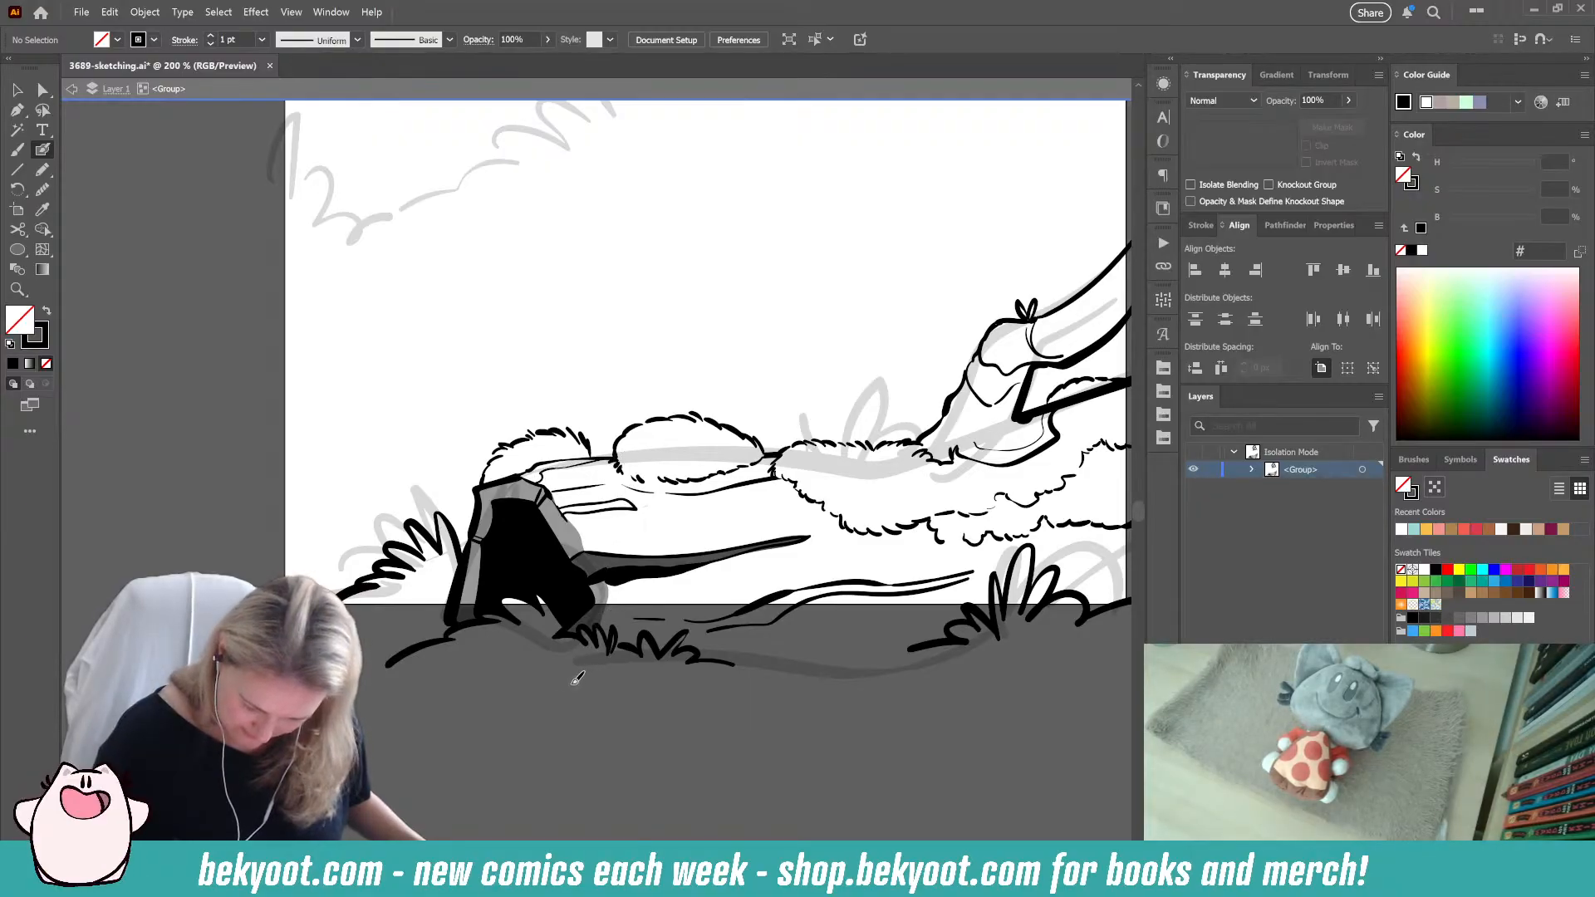
mouse_move(663, 739)
left_mouse_down()
mouse_move(559, 730)
mouse_move(398, 774)
left_mouse_up()
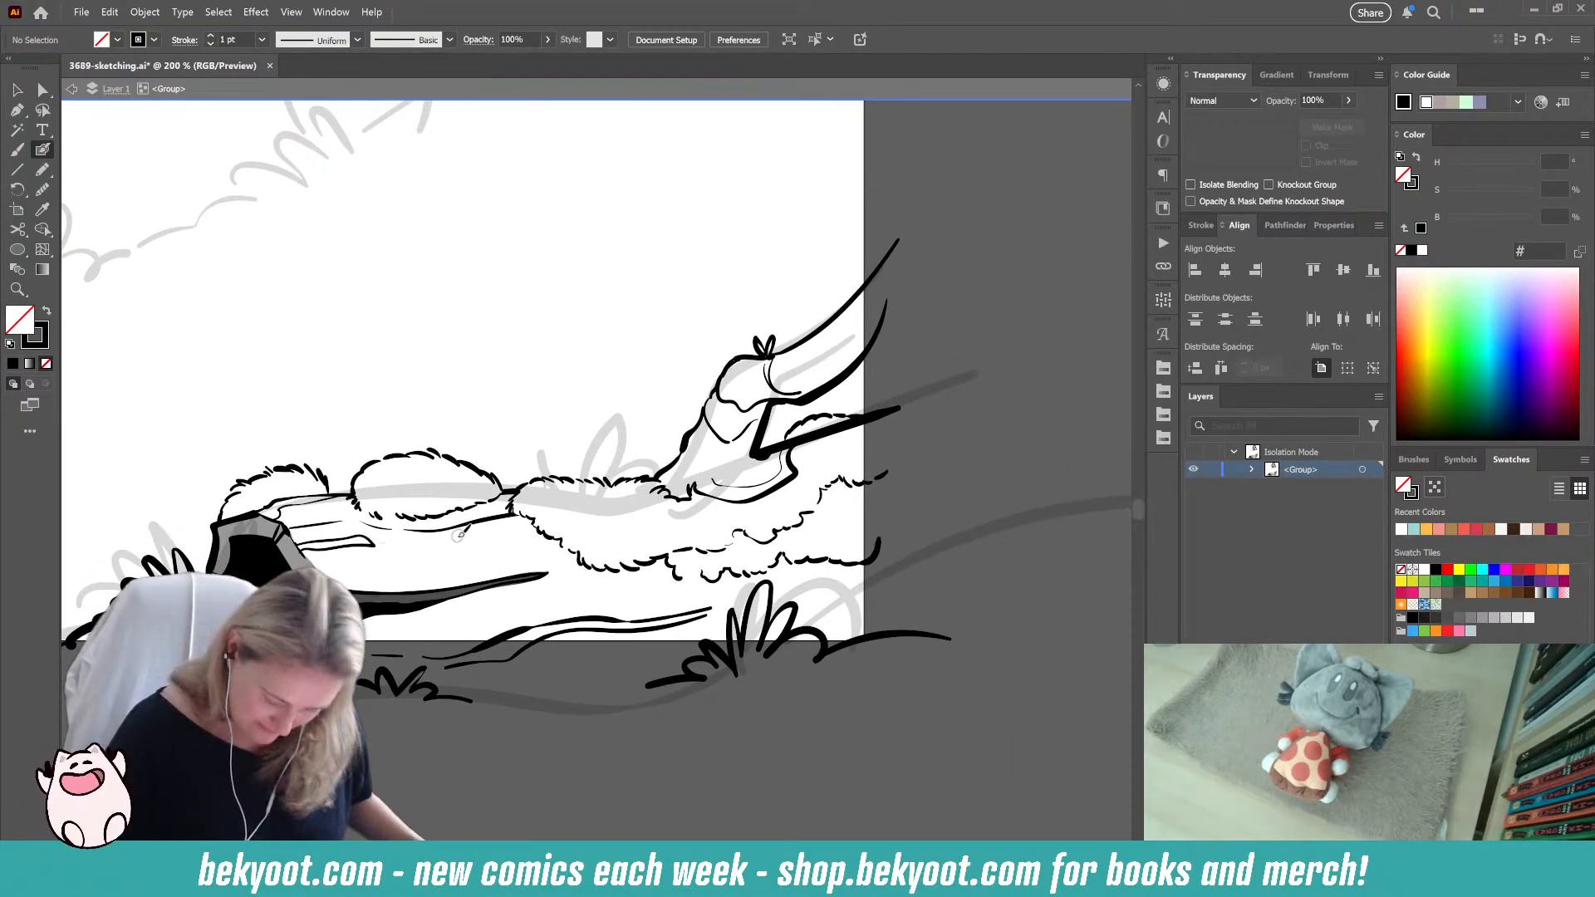
left_click_drag(459, 538, 485, 531)
left_click_drag(490, 531, 498, 530)
mouse_move(589, 615)
left_mouse_down()
mouse_move(564, 613)
mouse_move(598, 591)
left_mouse_up()
Step: Delete the straight thick upper outline of the lower branch and draw short rough strokes extending it past the artboard edge
mouse_move(897, 426)
left_mouse_down()
mouse_move(976, 450)
mouse_move(881, 493)
mouse_move(896, 494)
left_mouse_up()
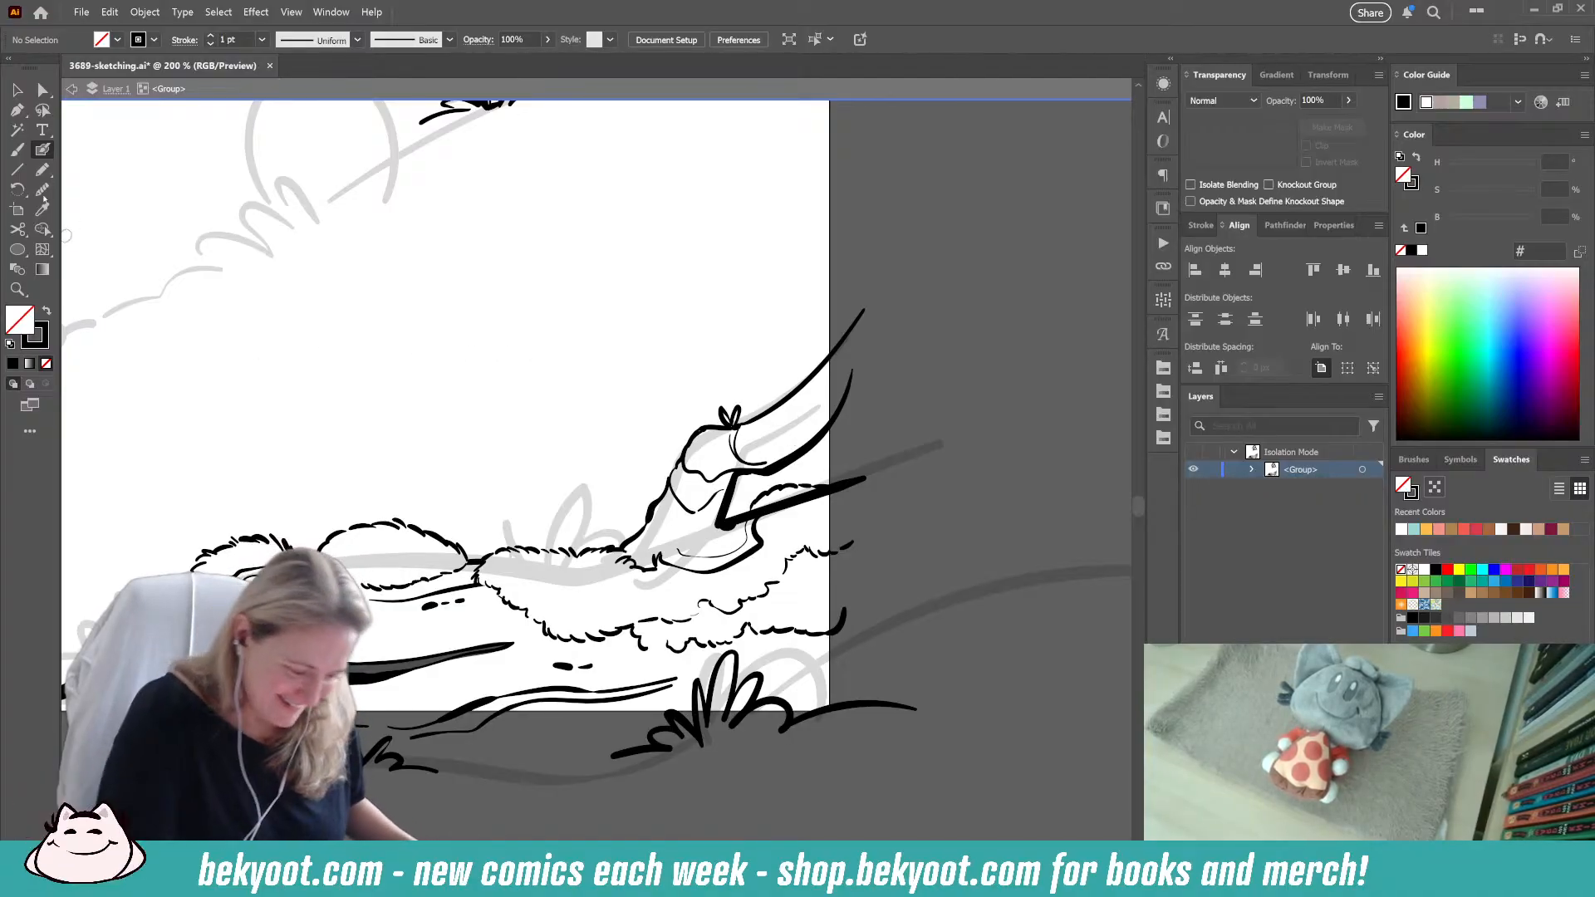
left_click(43, 169)
key("shift+x")
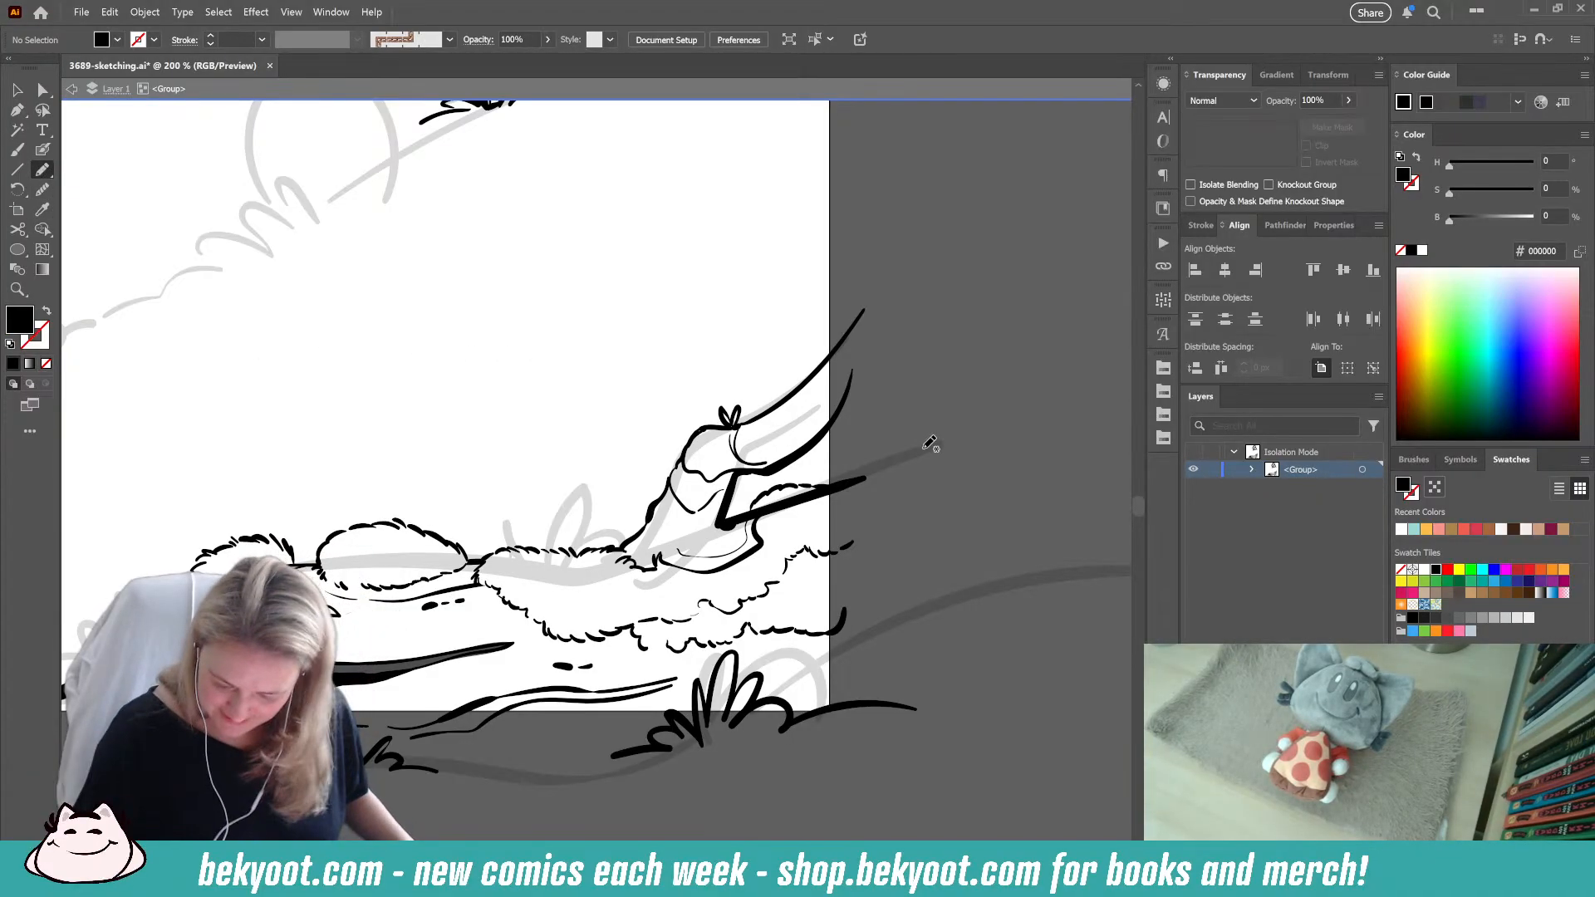
left_click(790, 504, "ctrl")
key("Delete")
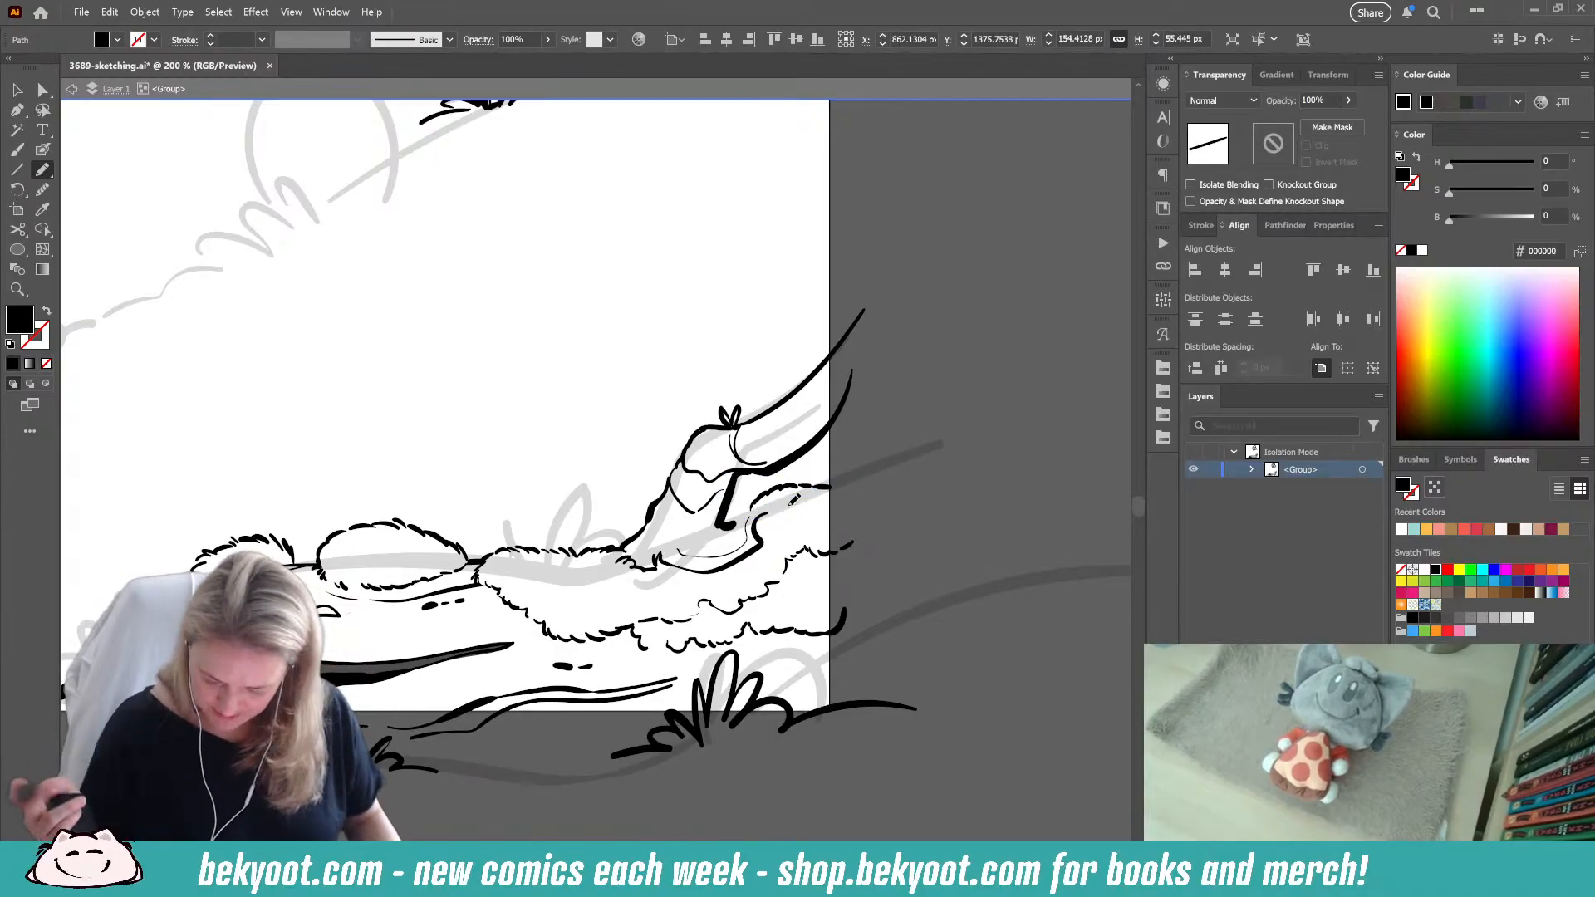
key("shift+b")
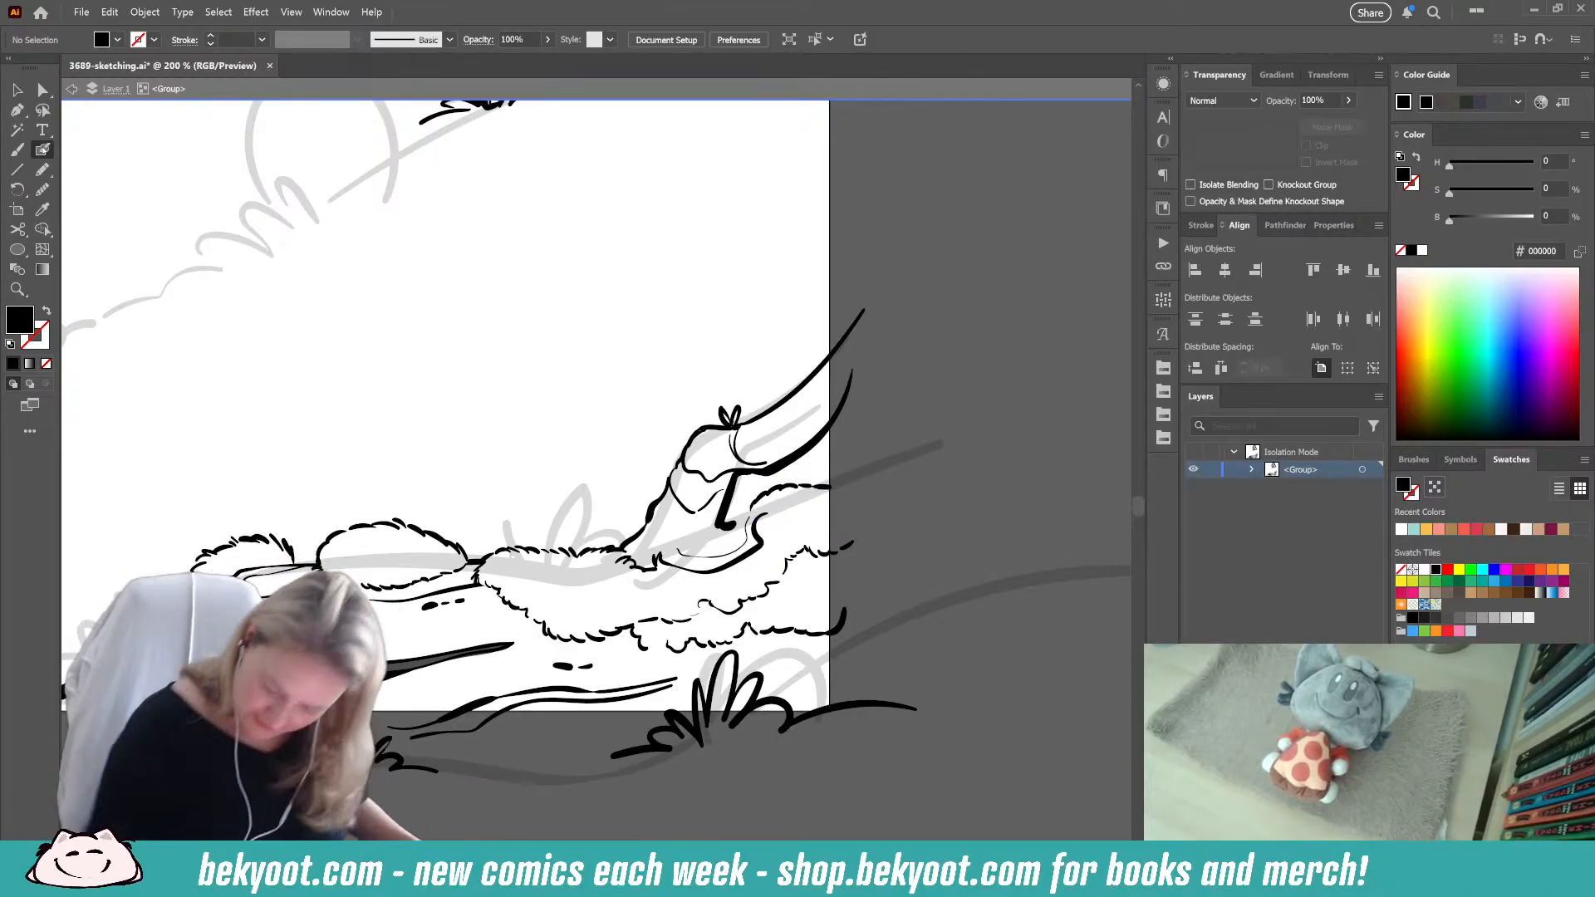
key("shift+x")
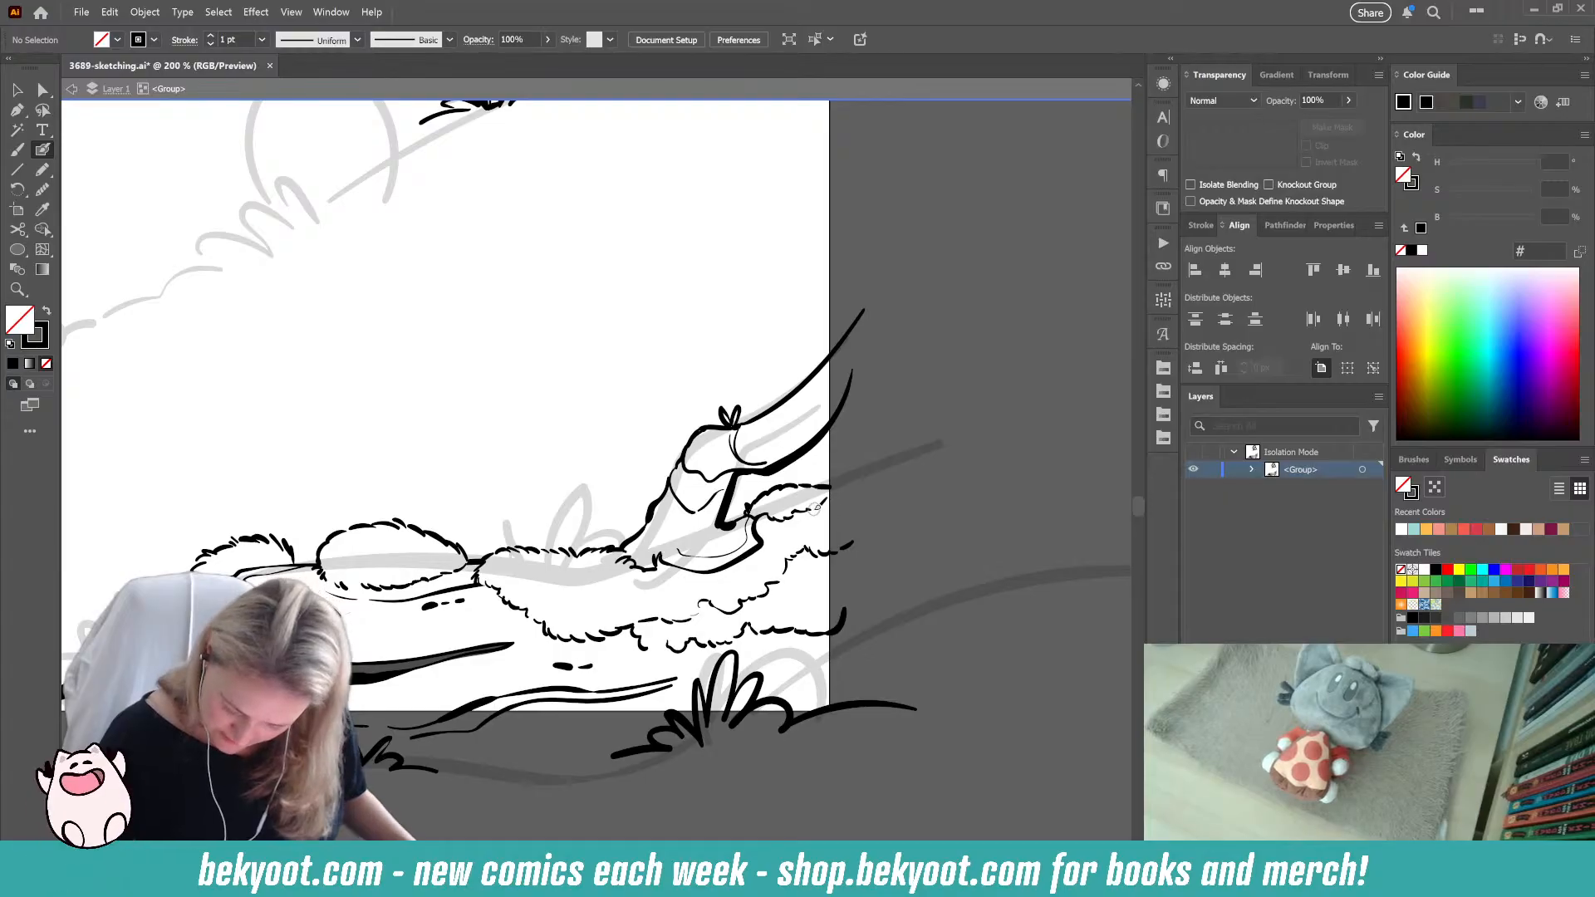
mouse_move(830, 503)
left_mouse_down()
mouse_move(880, 488)
mouse_move(874, 470)
left_mouse_up()
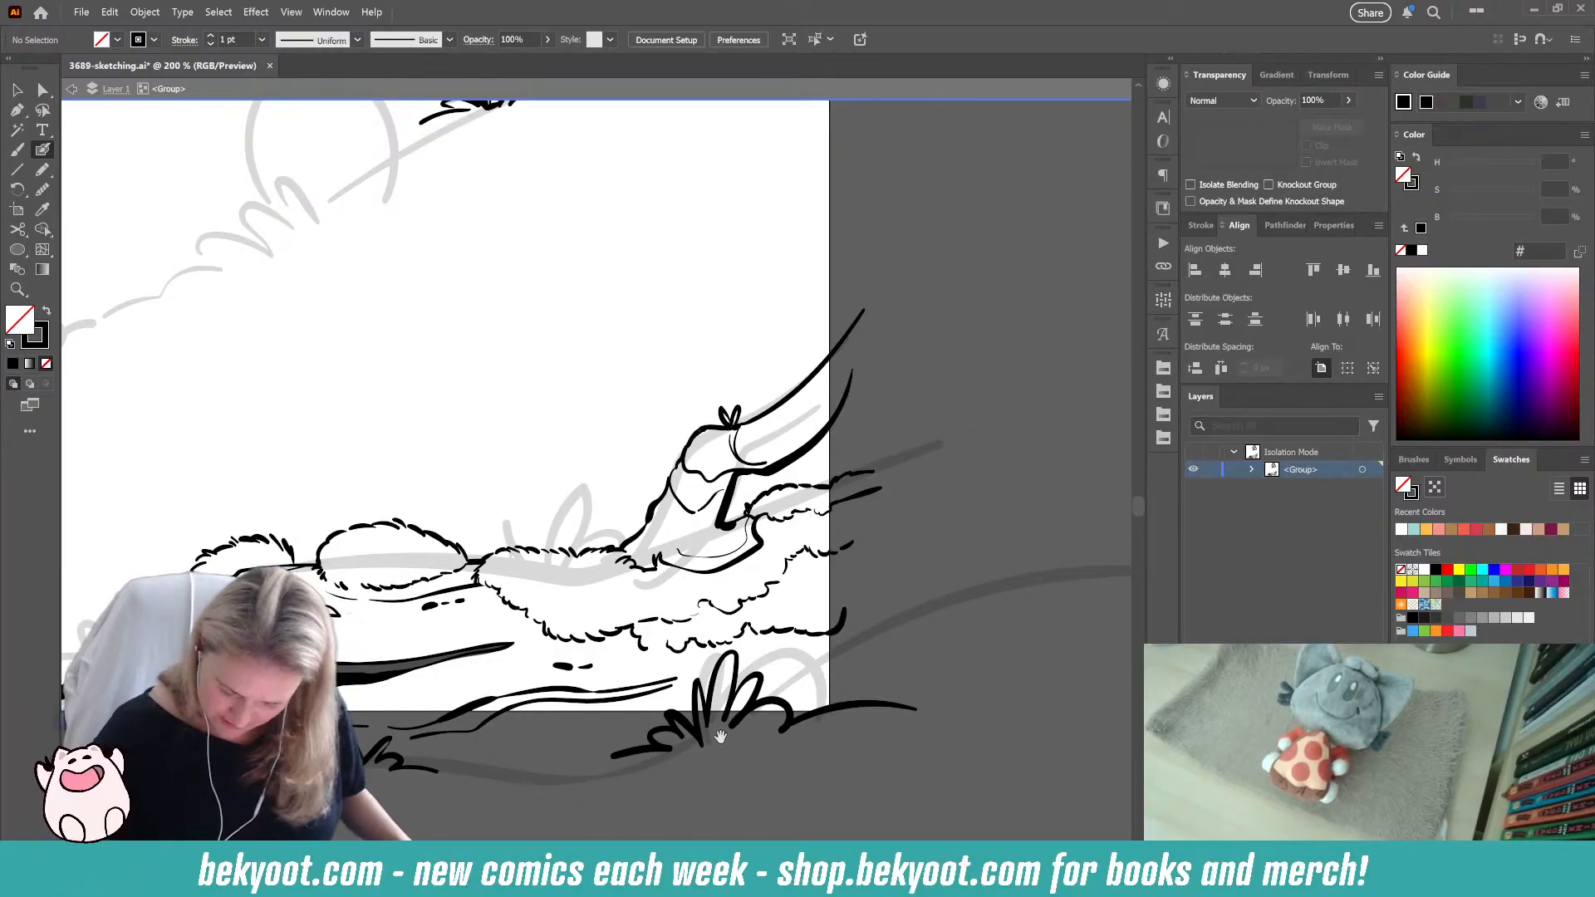
Step: Remove the inner curve at the base of the rising branch and redraw it as a thin, rough bark contour
left_click_drag(750, 549, 750, 518)
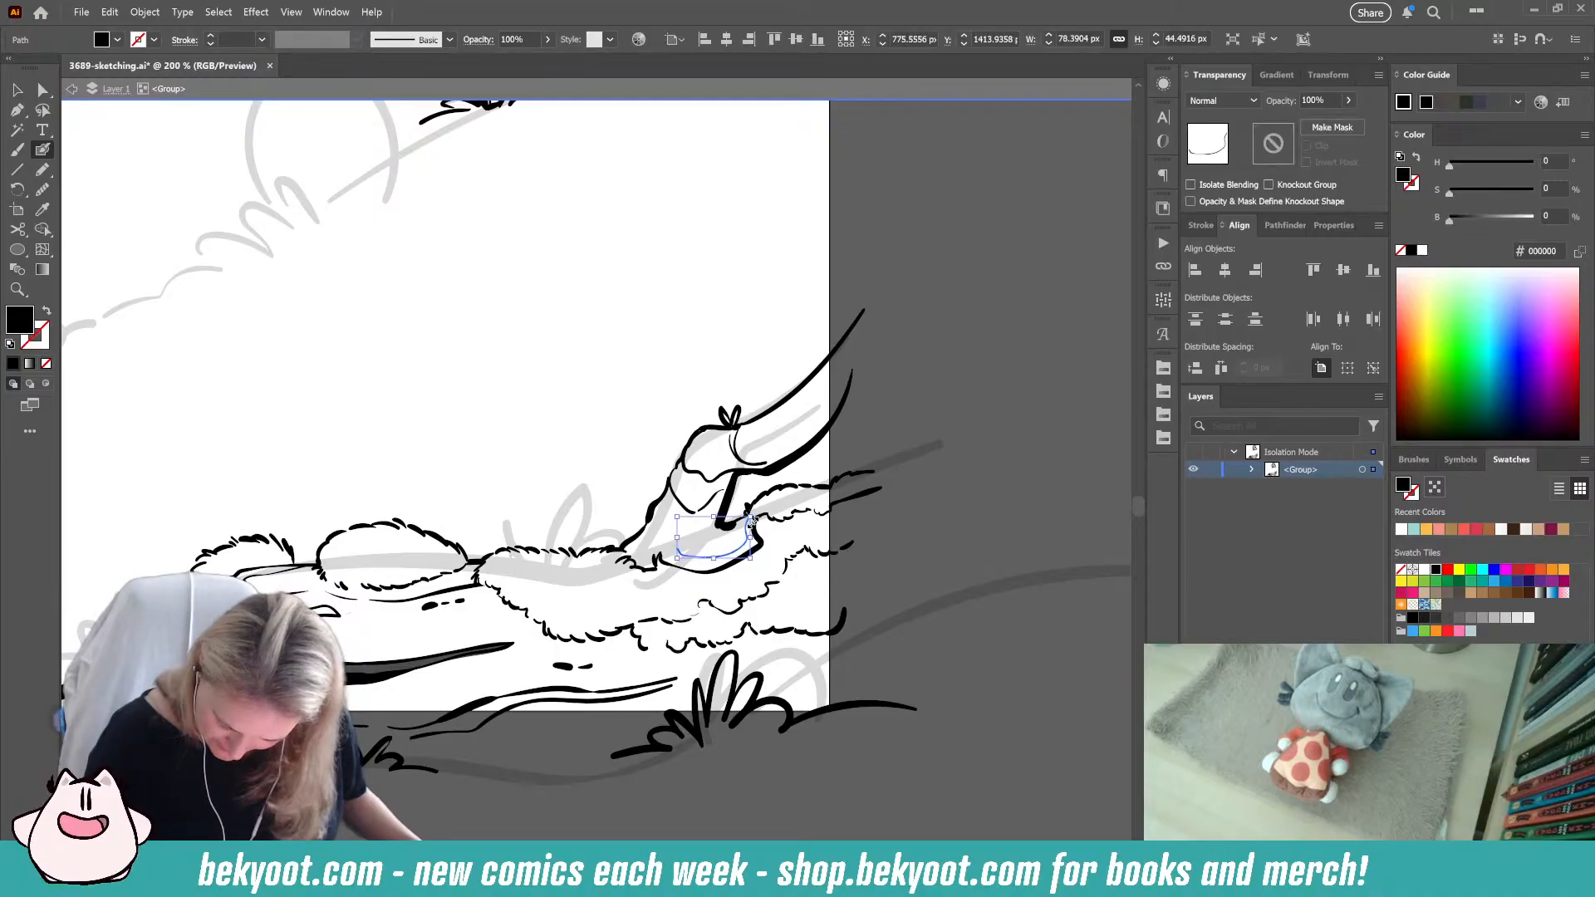
left_click(683, 826, "ctrl")
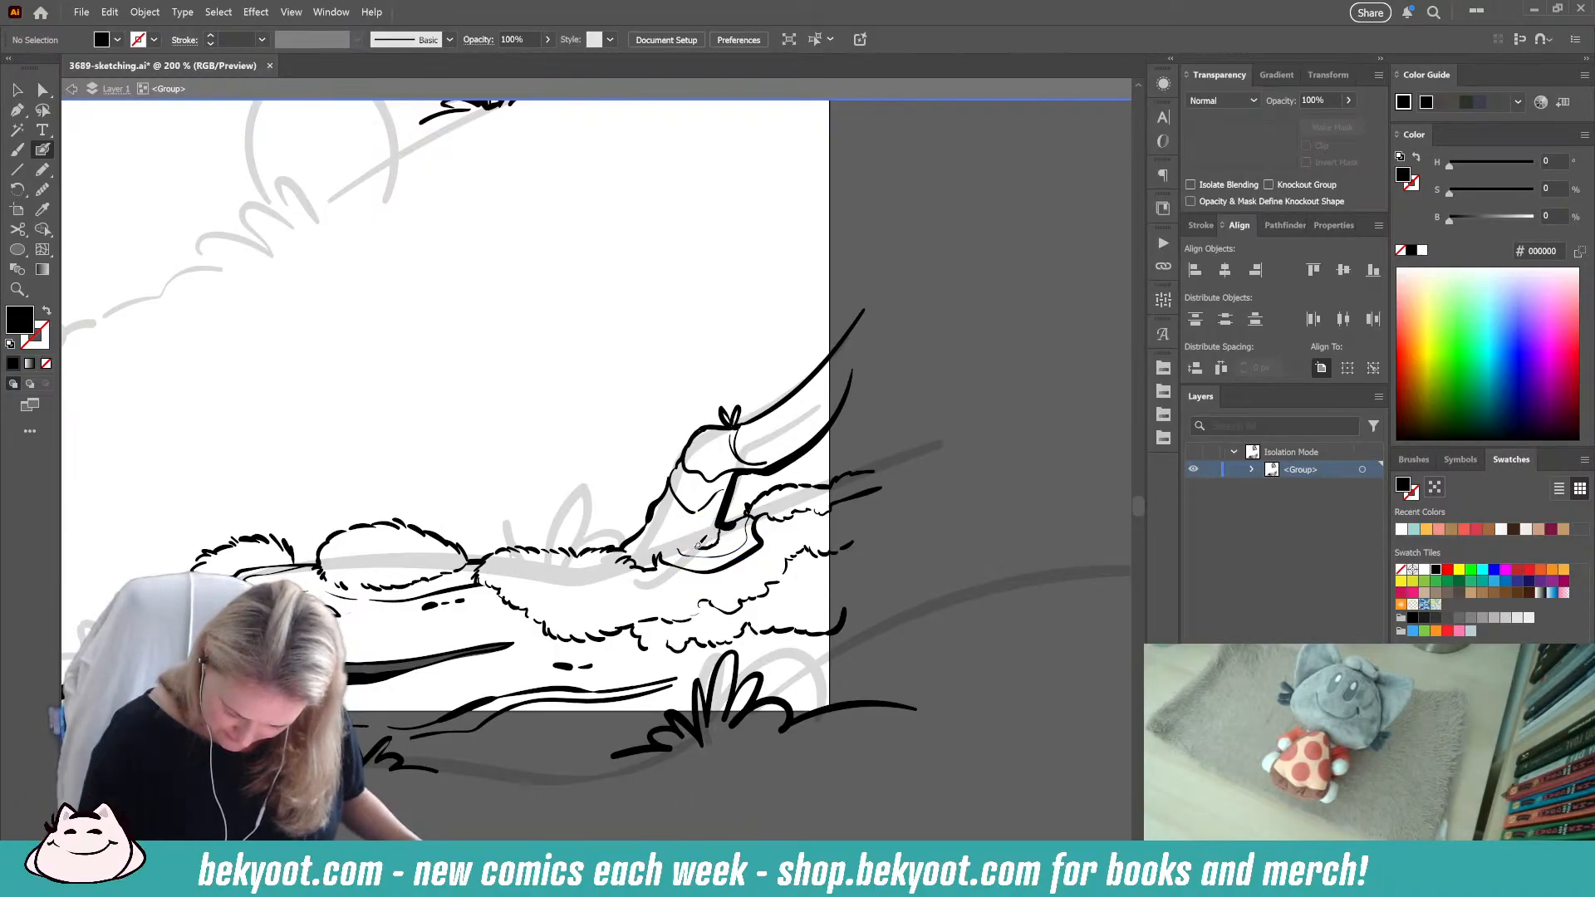
key("shift+x")
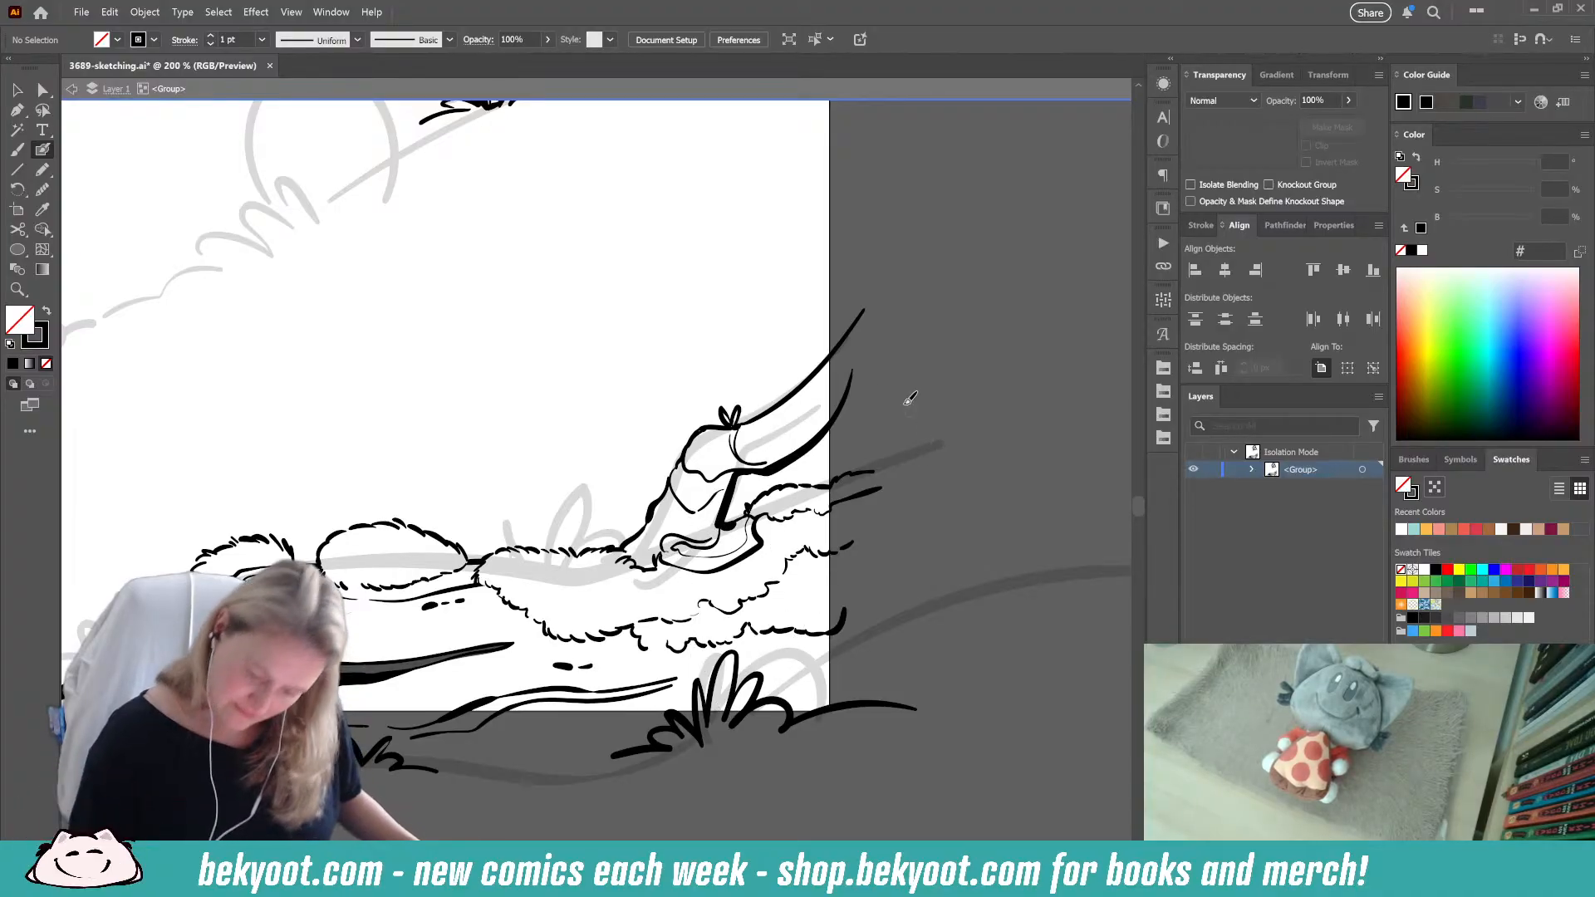
key("ctrl+z")
key("shift+x")
left_click_drag(569, 817, 620, 794)
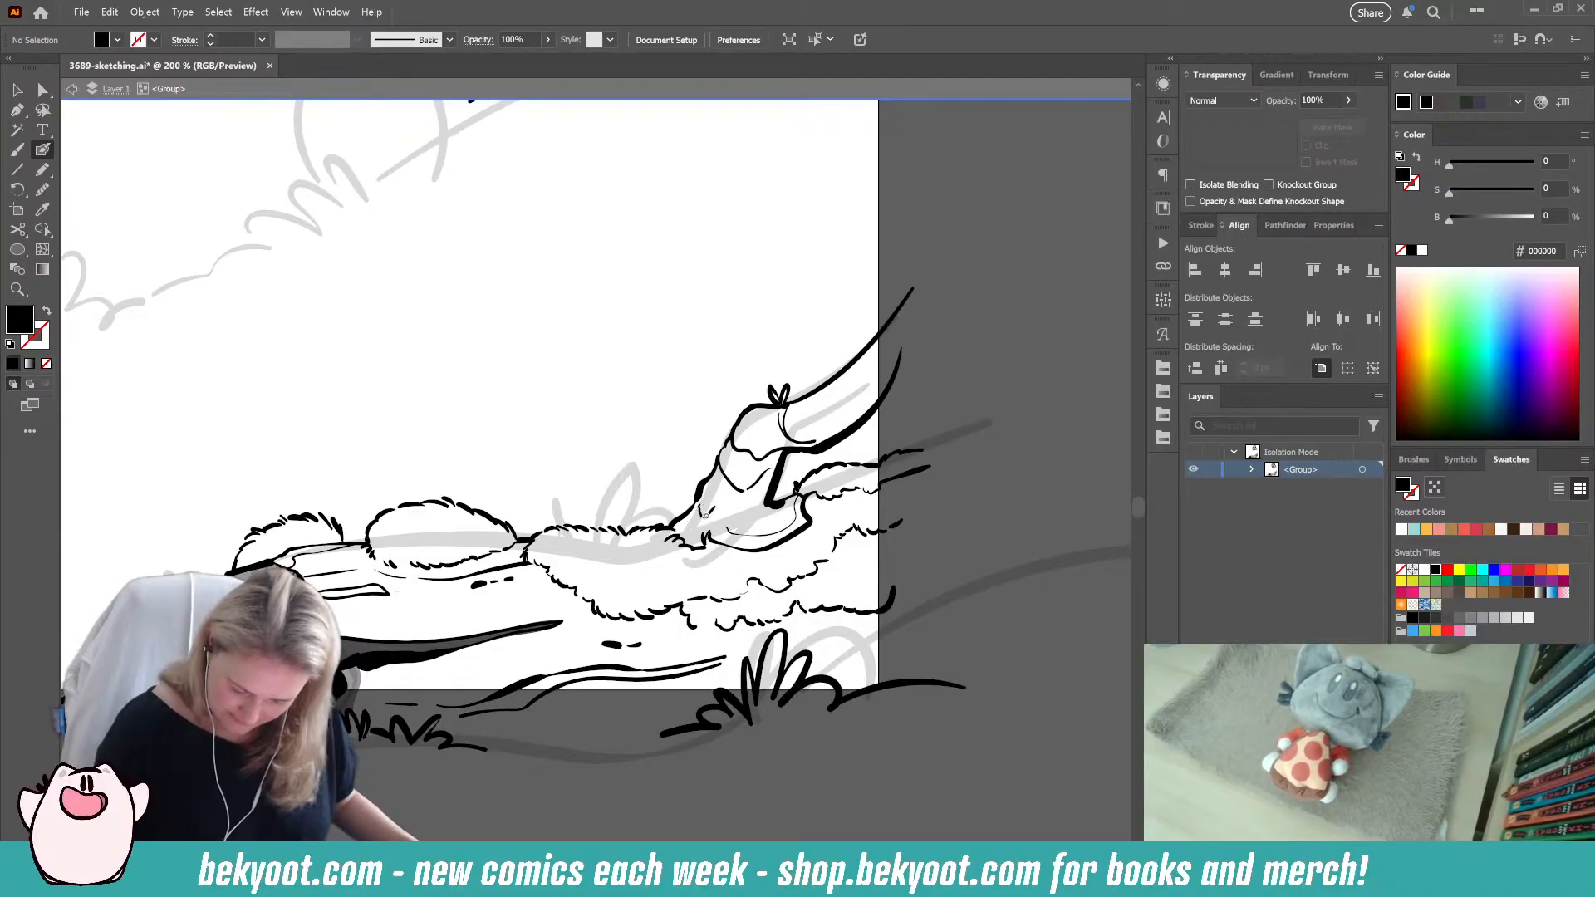
key("shift+x")
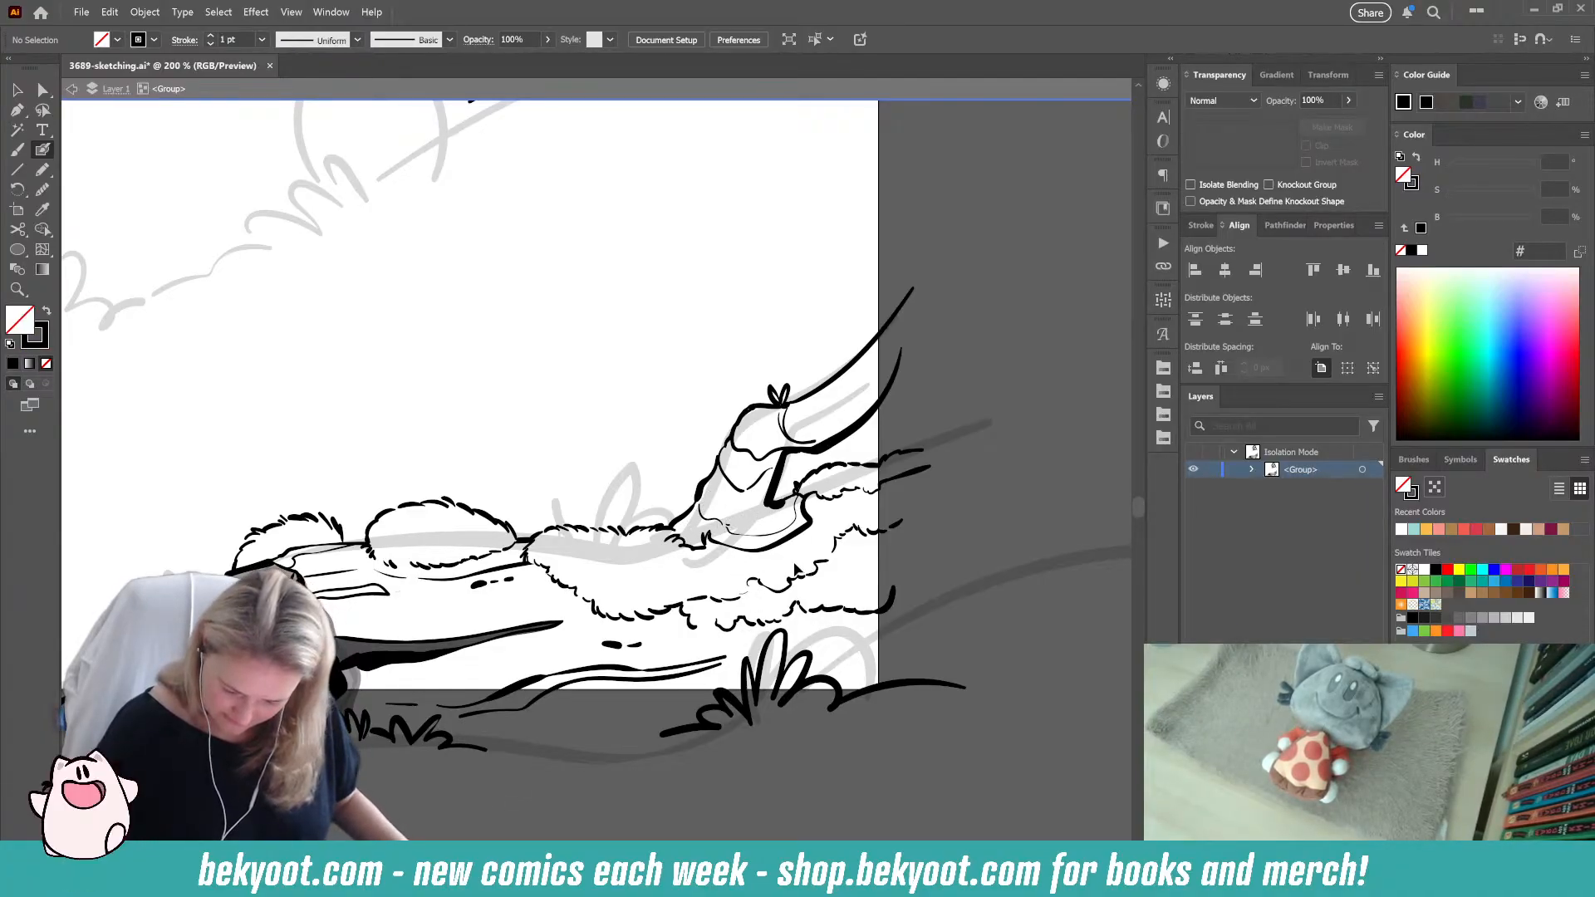
Step: Draw two placeholder ovals, a small one on top of the knot and a larger one between the moss patches on the log
left_click_drag(643, 821, 549, 868)
left_click_drag(878, 432, 876, 555)
mouse_move(487, 826)
left_mouse_down()
mouse_move(695, 536)
mouse_move(595, 790)
left_mouse_up()
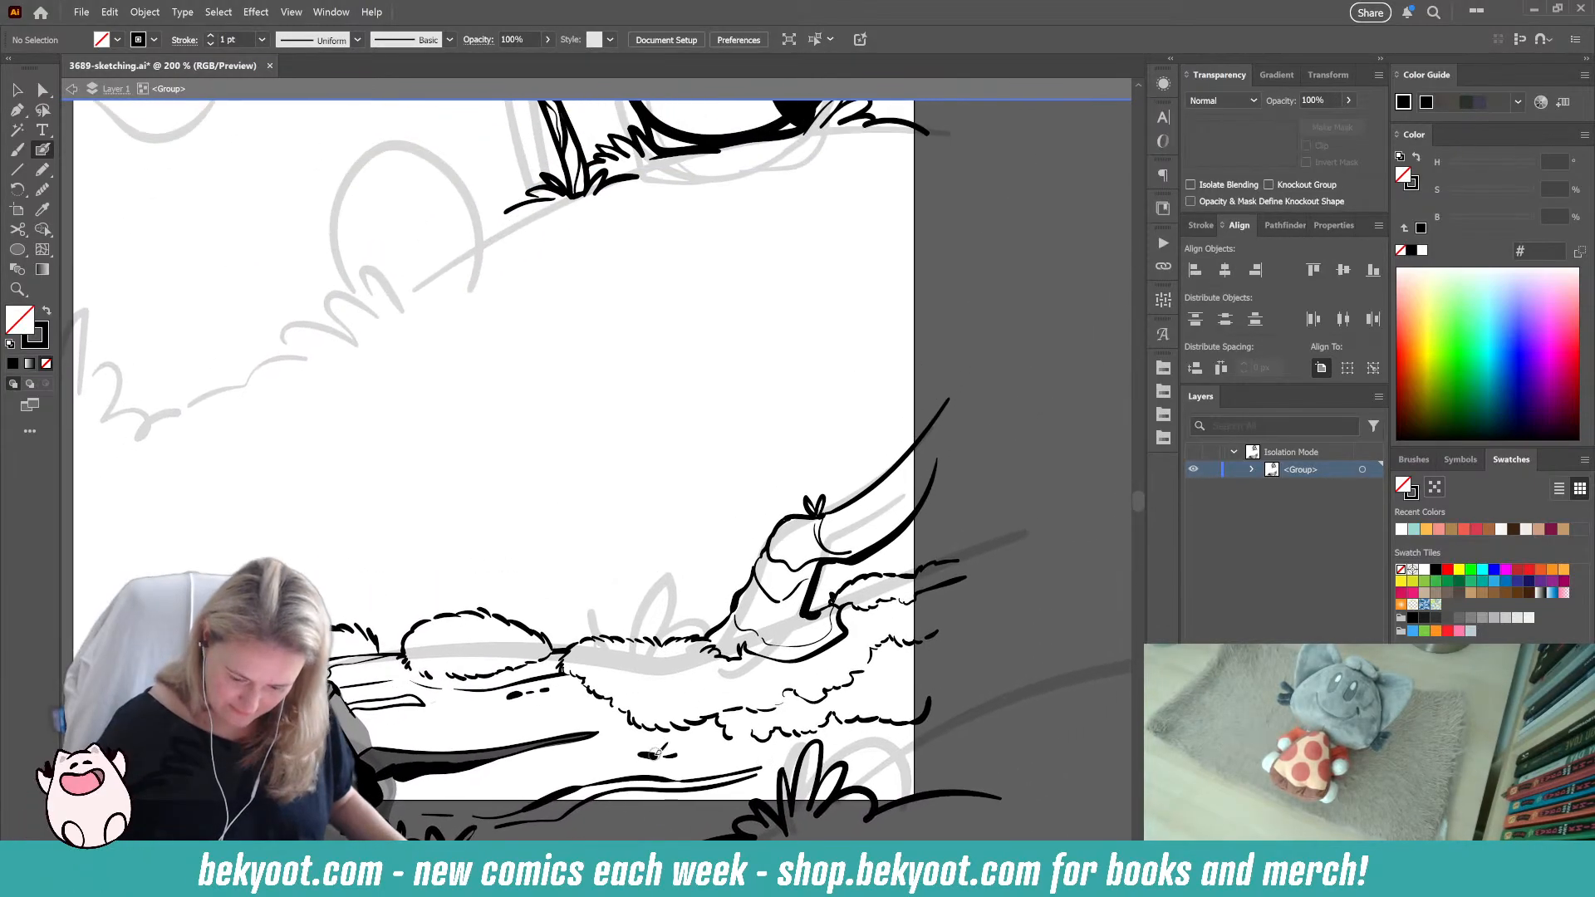
mouse_move(814, 513)
left_mouse_down()
mouse_move(807, 439)
mouse_move(847, 496)
left_mouse_up()
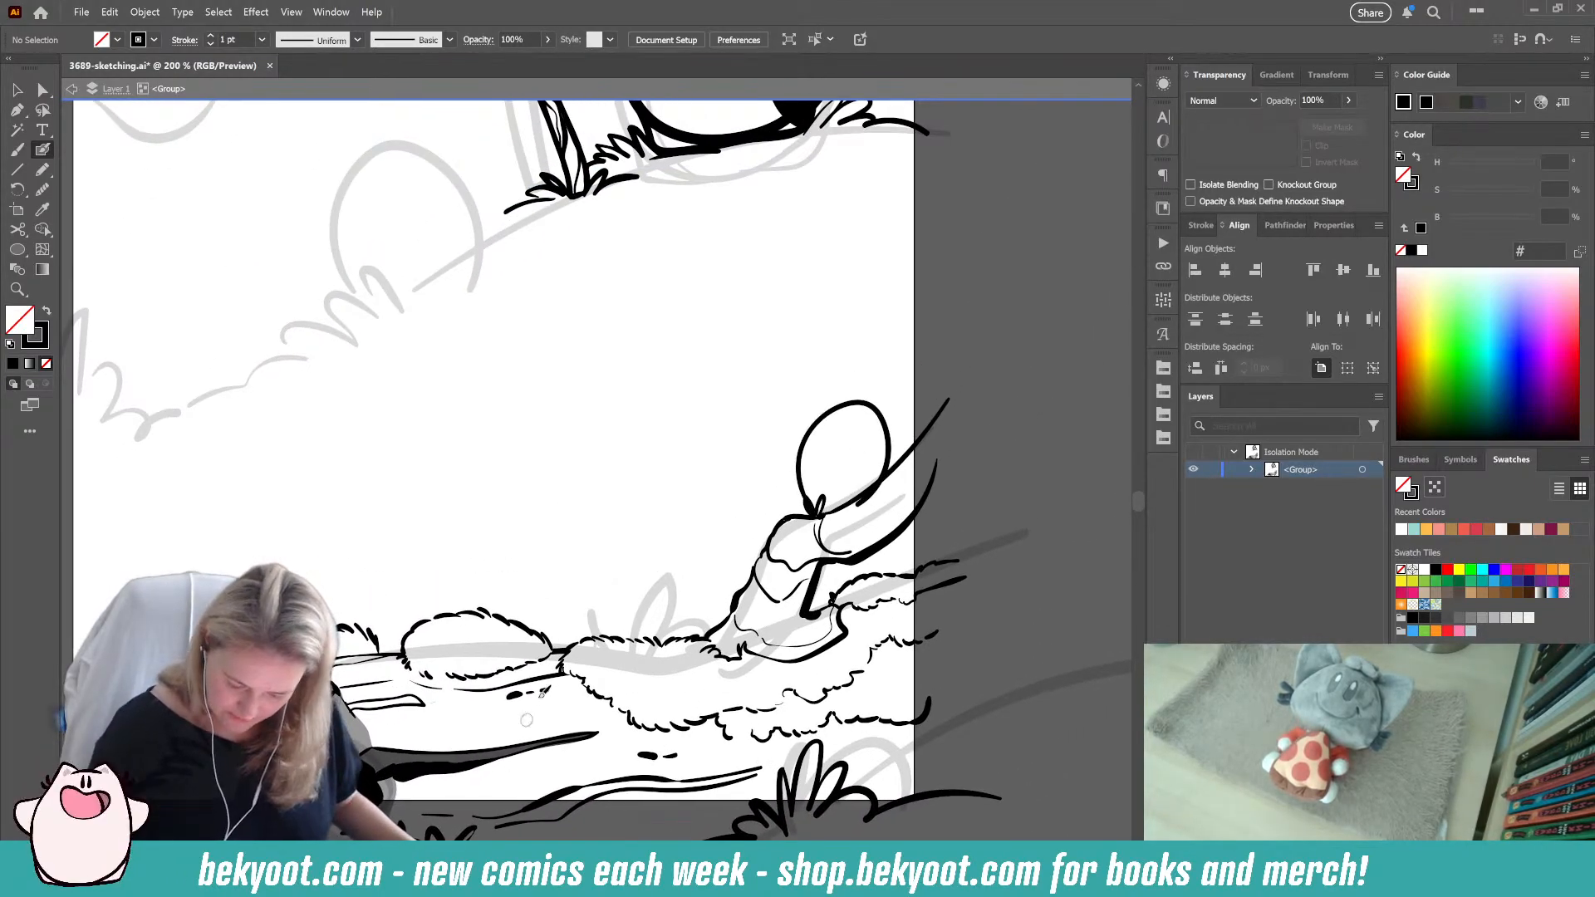
mouse_move(547, 623)
left_mouse_down()
mouse_move(611, 476)
mouse_move(625, 616)
left_mouse_up()
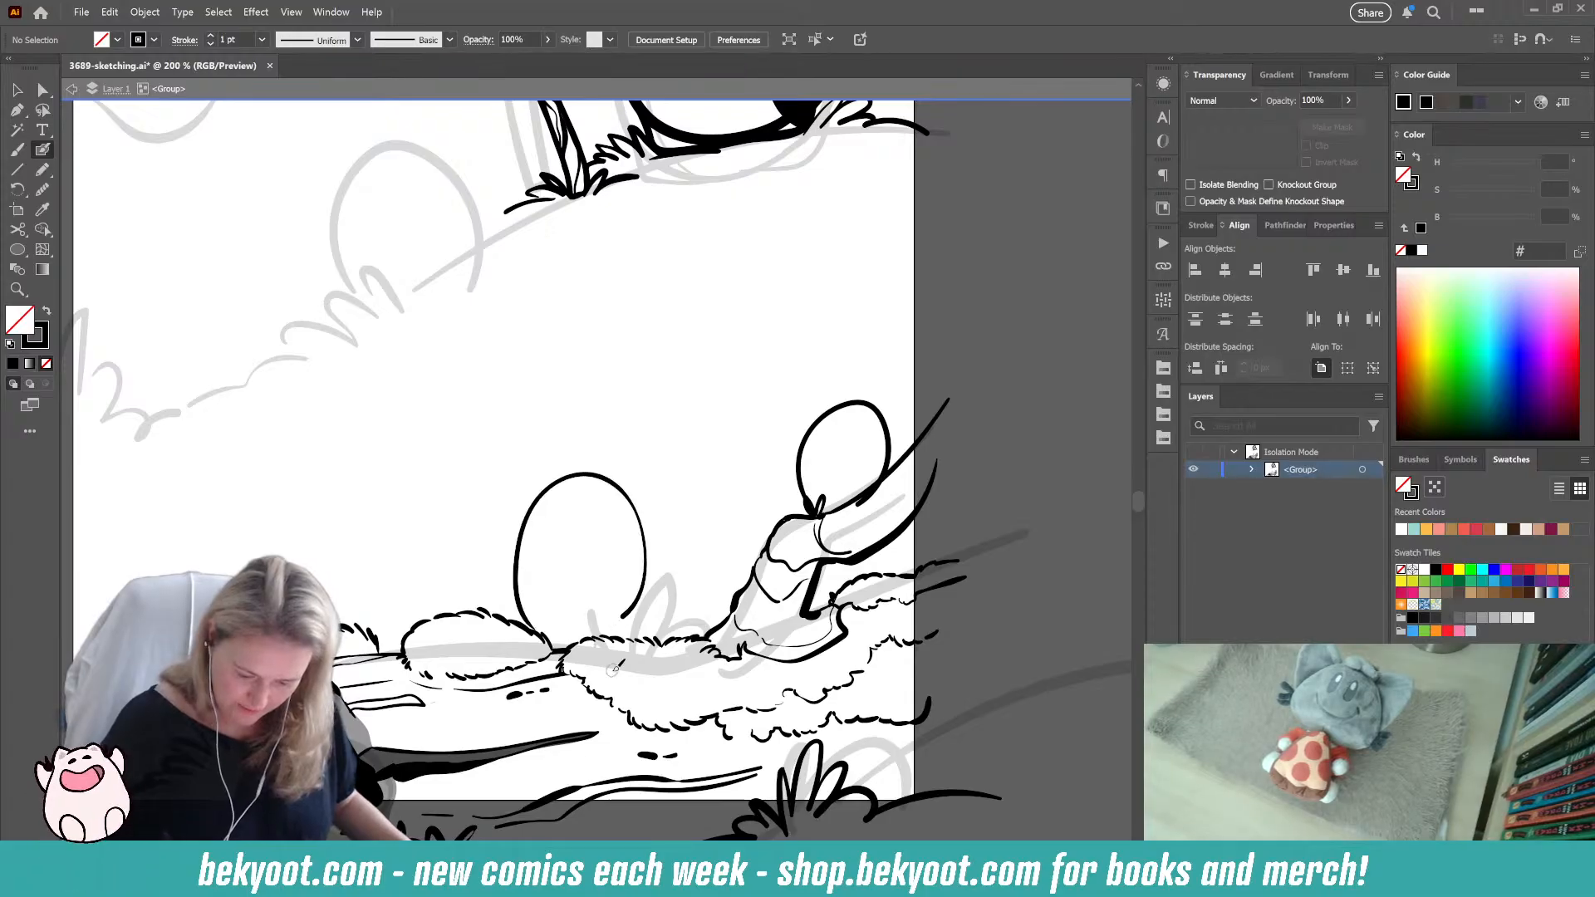
Step: Select all the inked log, moss, grass and oval artwork in the lower part of the page and group it
left_click_drag(455, 818, 592, 785)
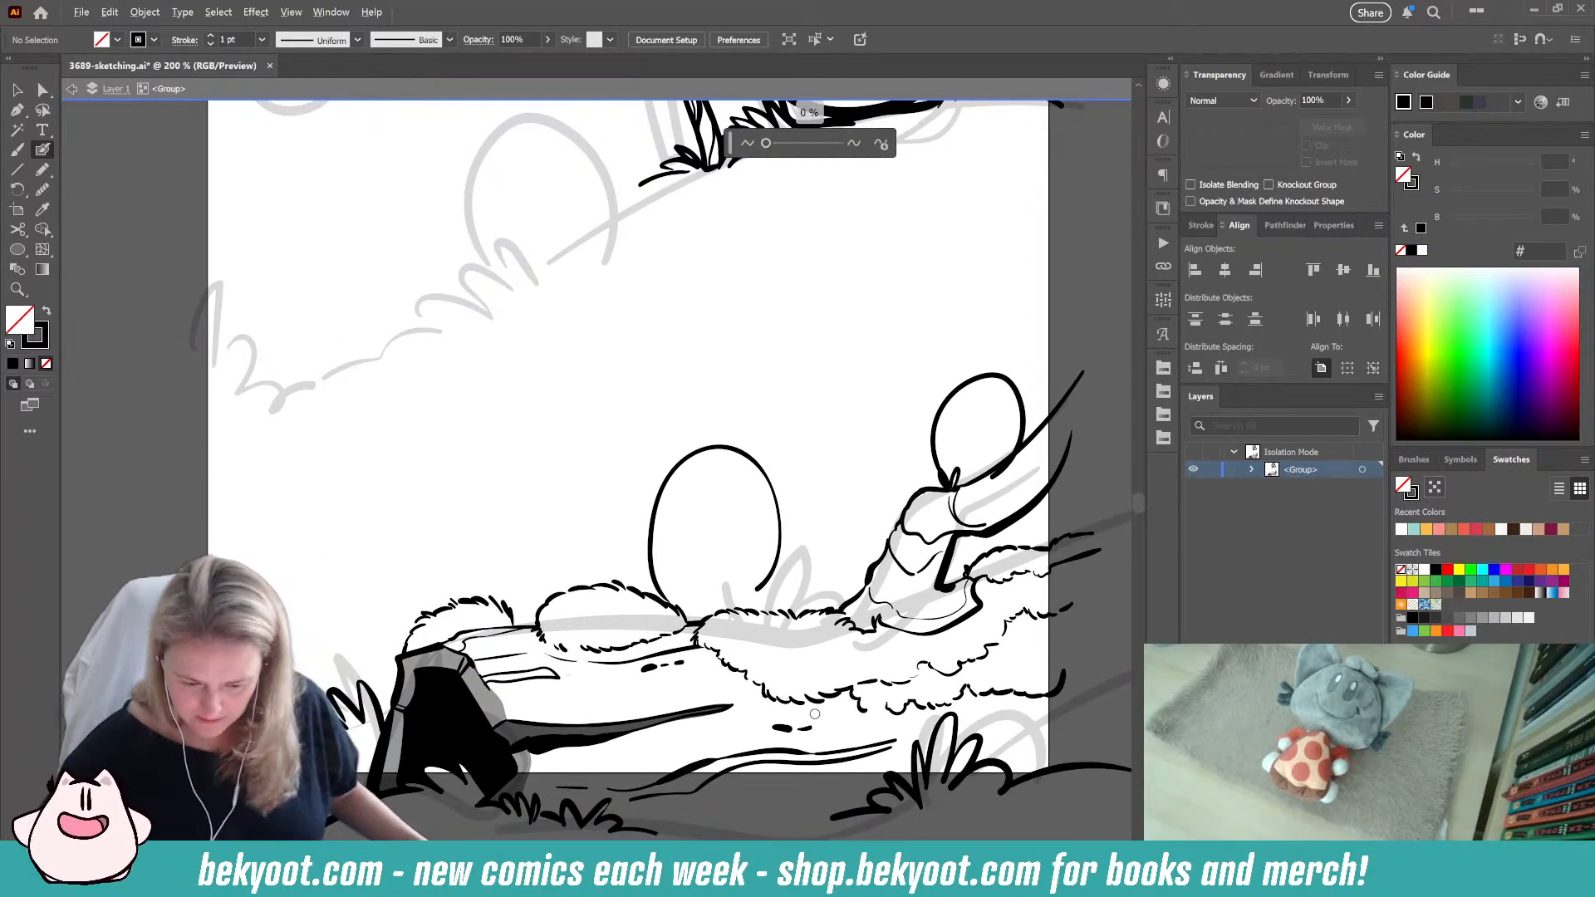
scroll(805, 733, "down", 1)
scroll(796, 723, "down", 1)
scroll(789, 698, "right", 3)
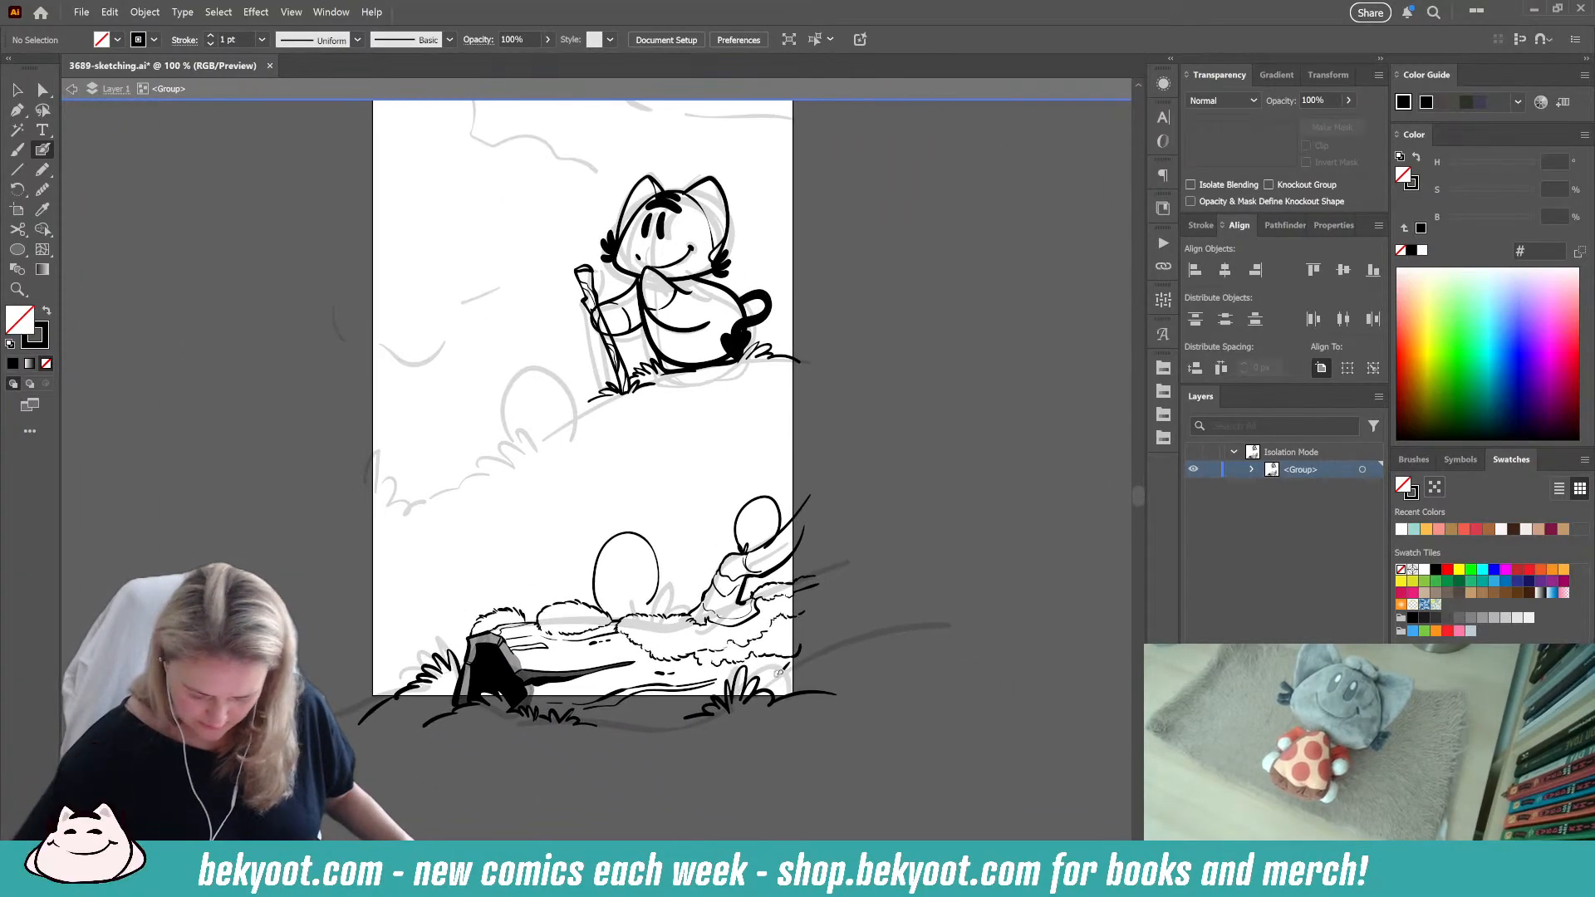
left_click(16, 89)
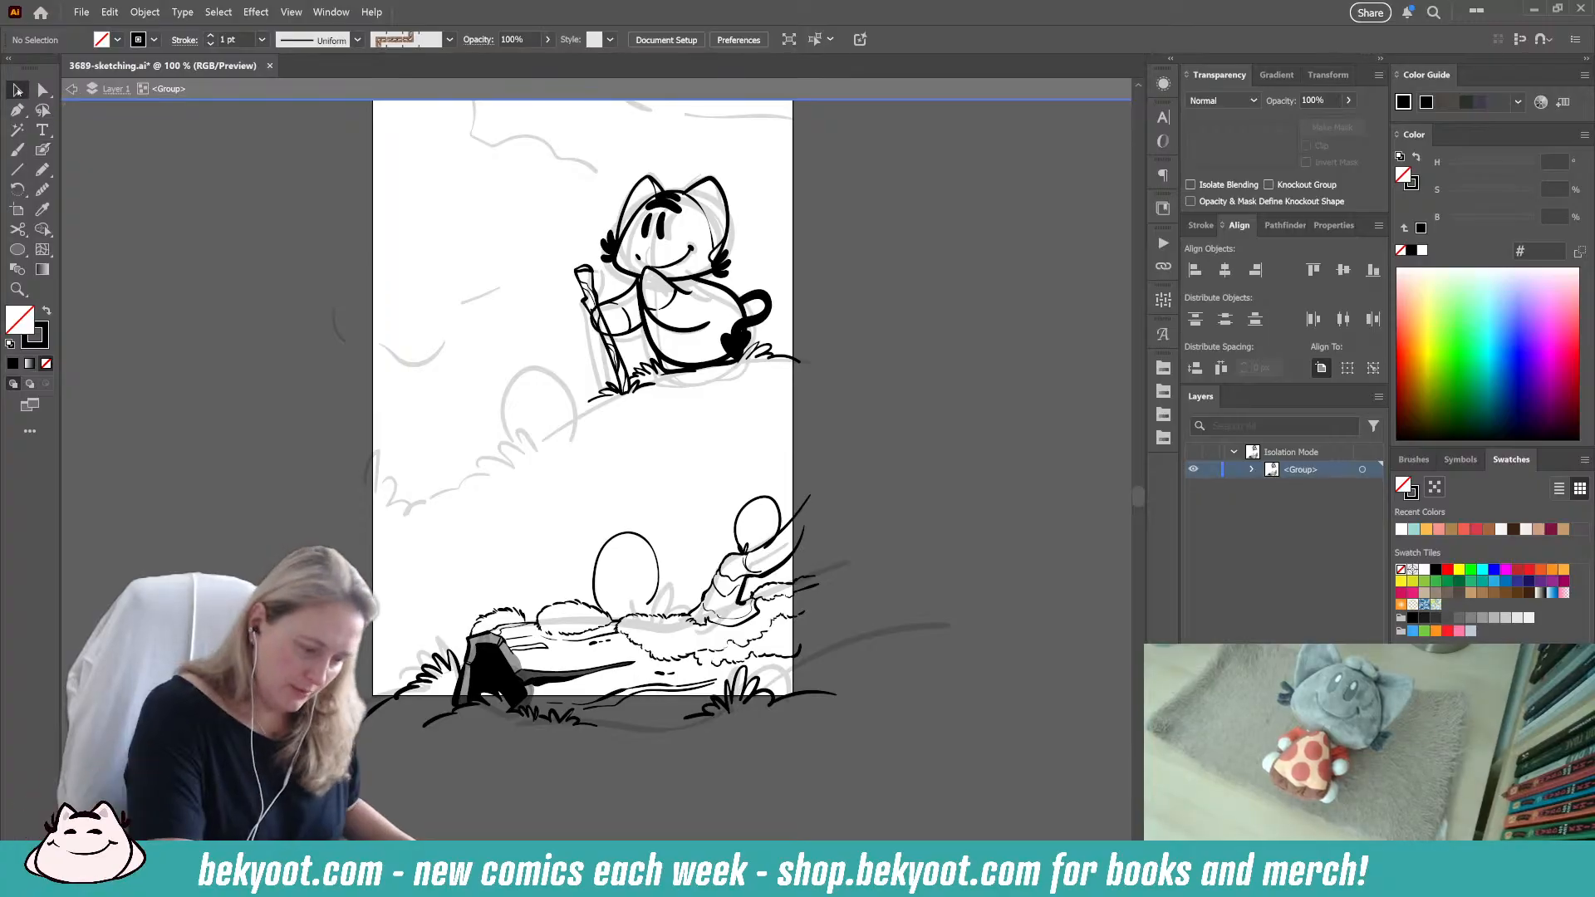
left_click_drag(249, 471, 493, 624)
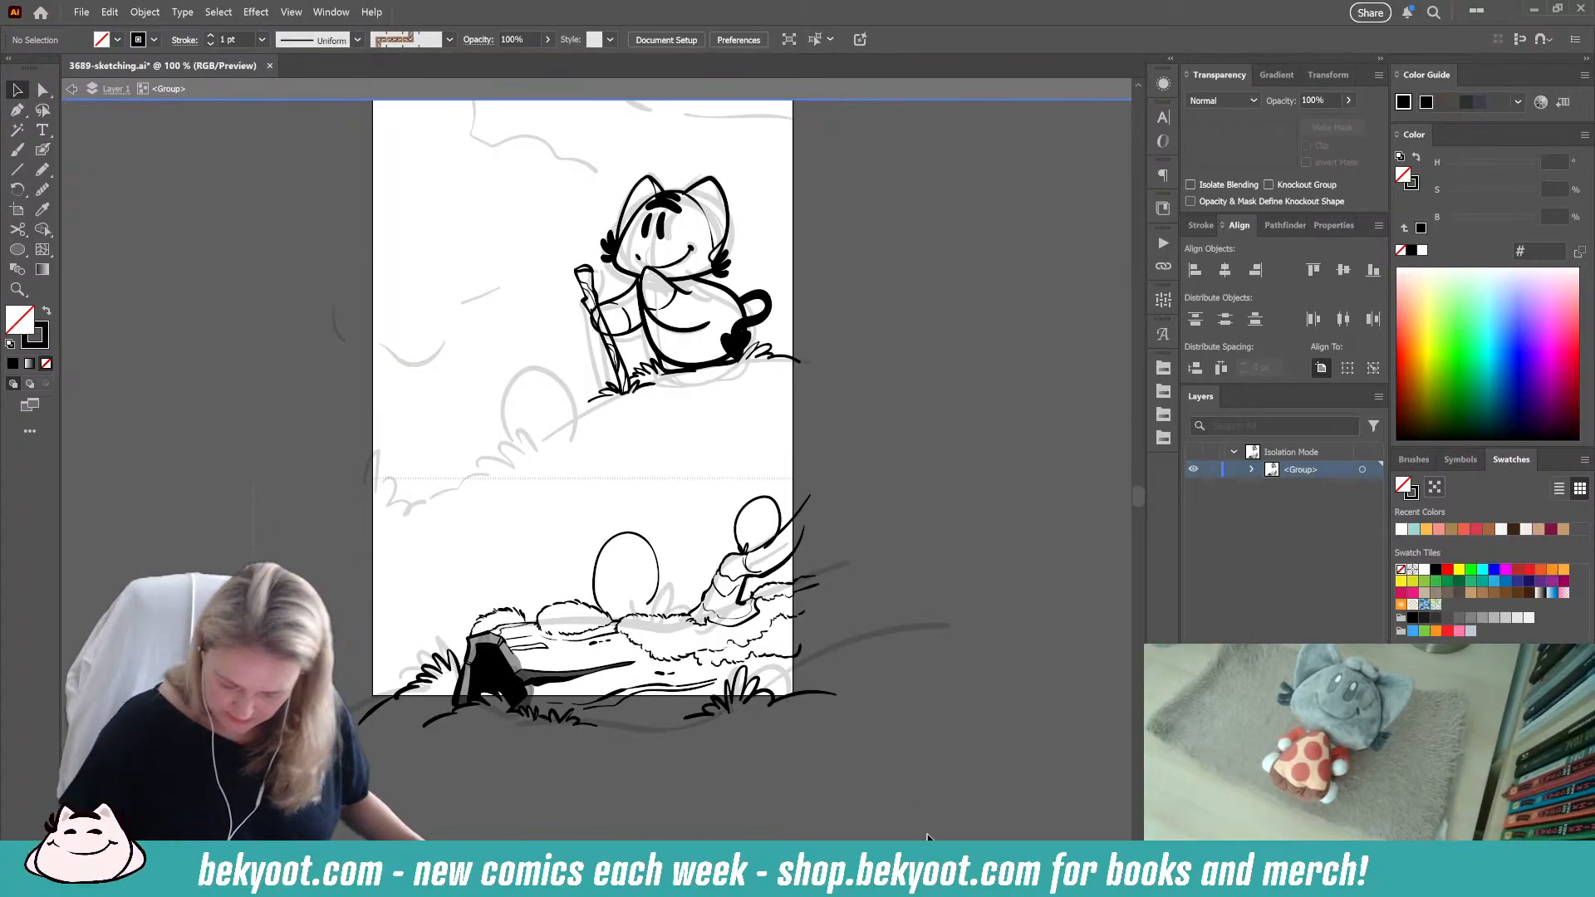
left_click_drag(927, 835, 931, 832)
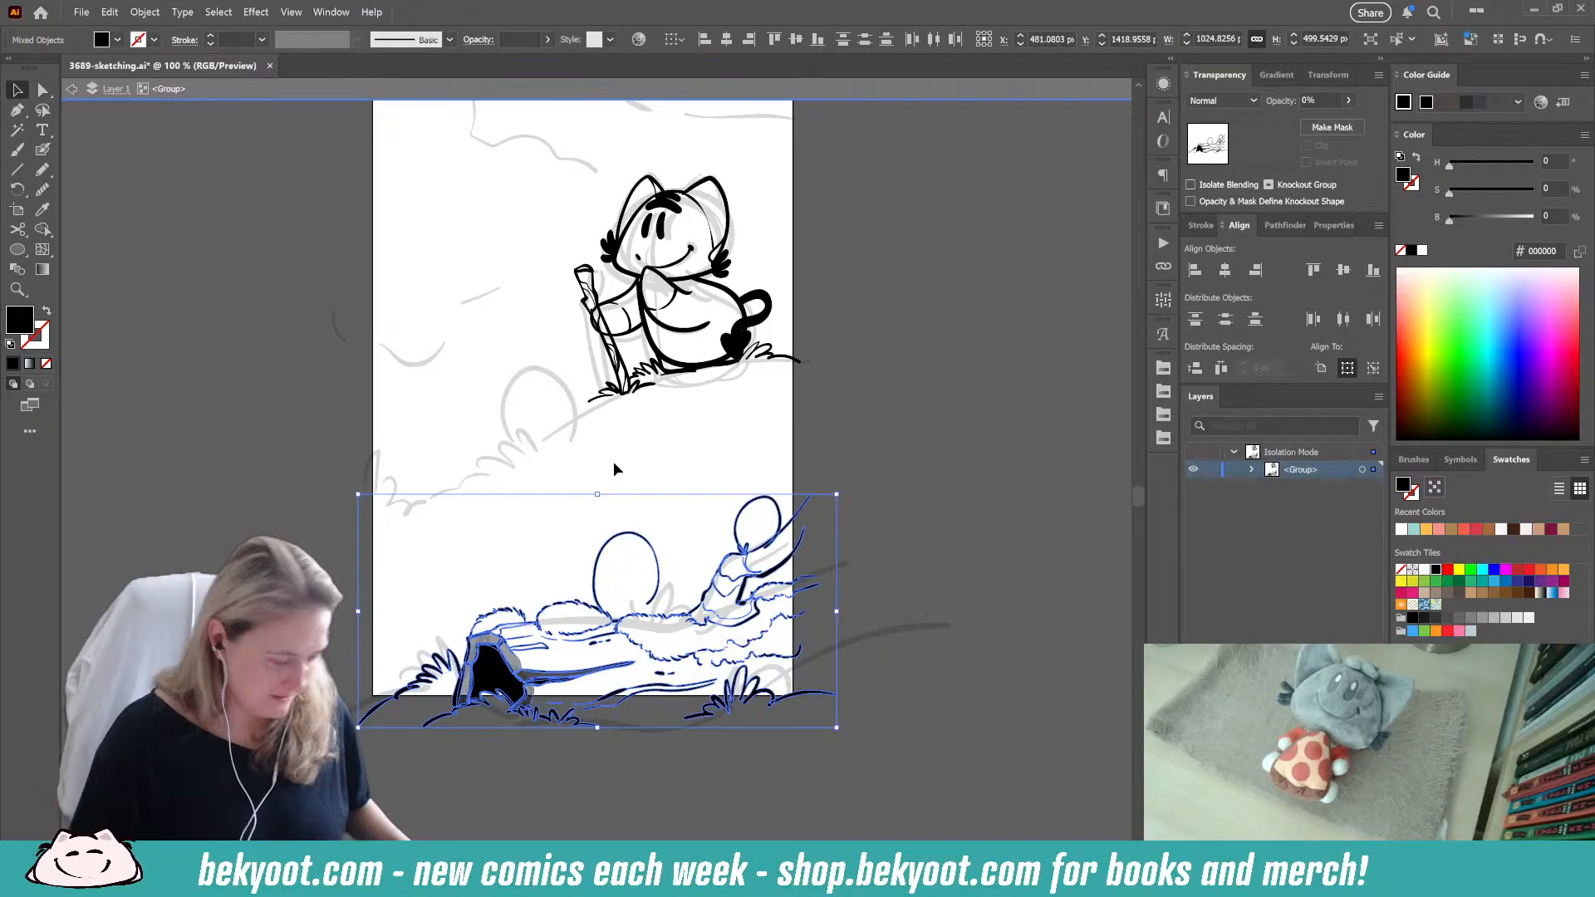
key("ctrl+g")
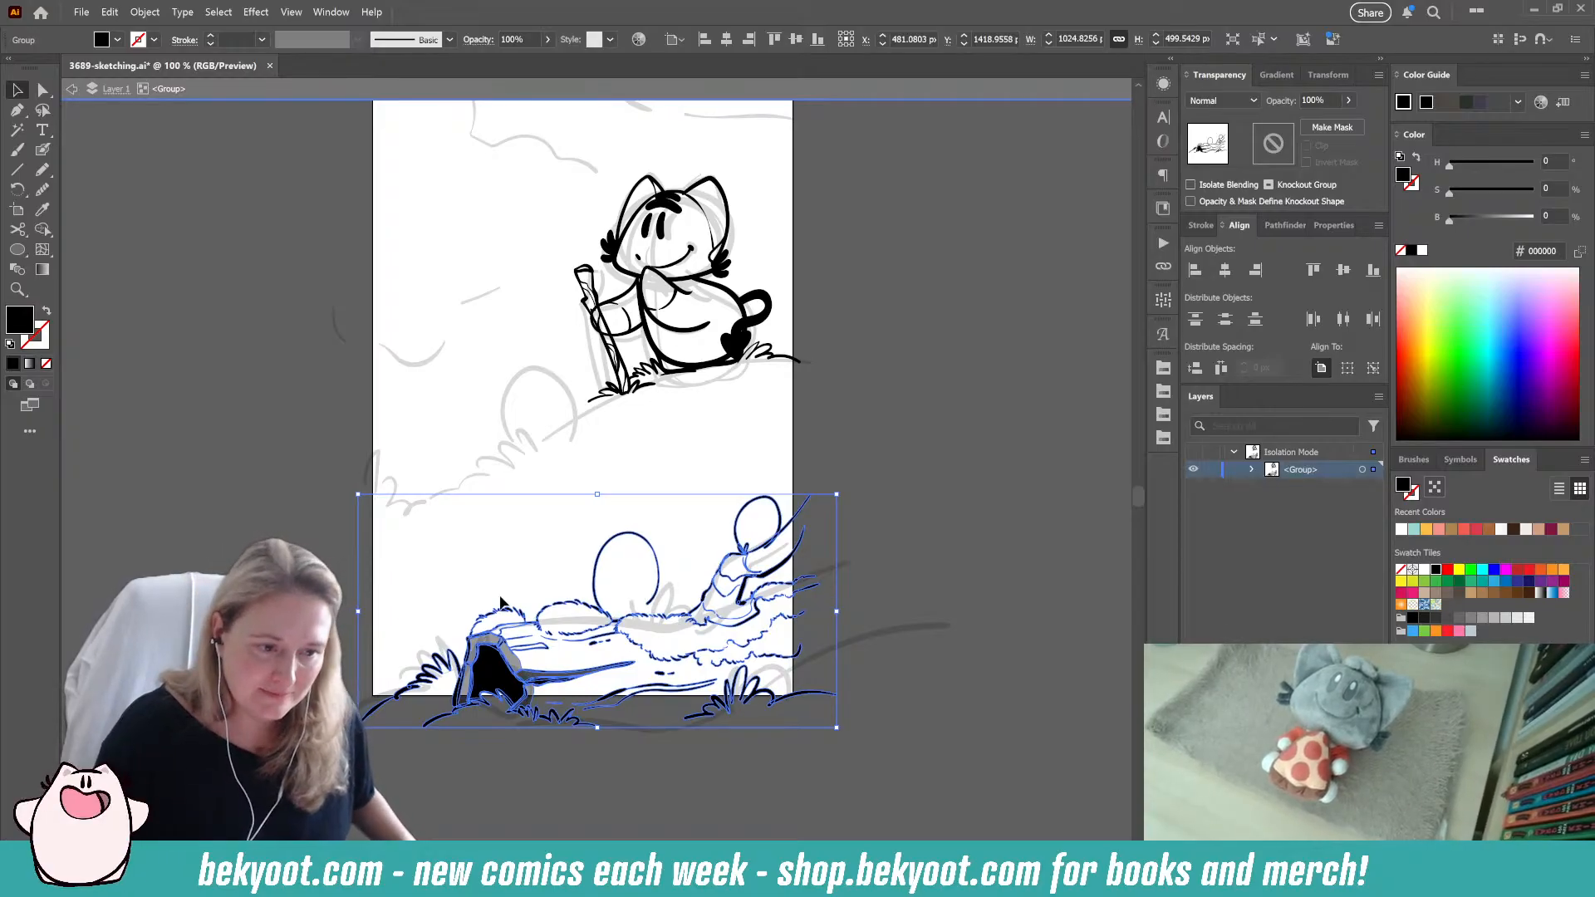
Step: Enter the grouped log artwork so its individual paths, including the two placeholder ovals, can be edited in isolation
key("space")
left_click_drag(689, 527, 576, 422)
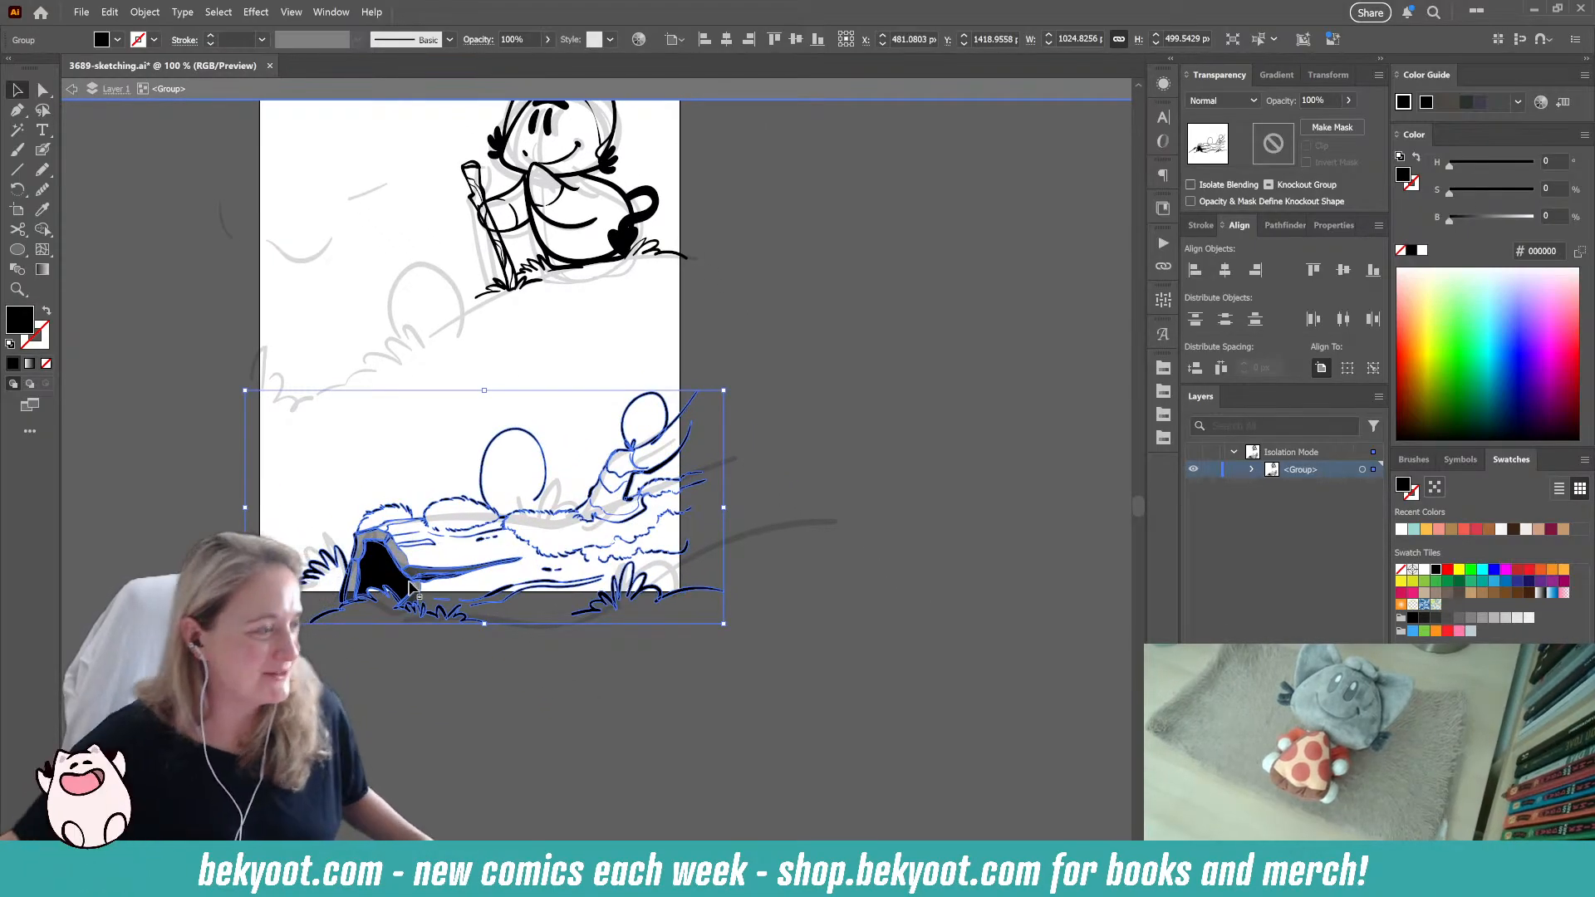
key("ctrl+=")
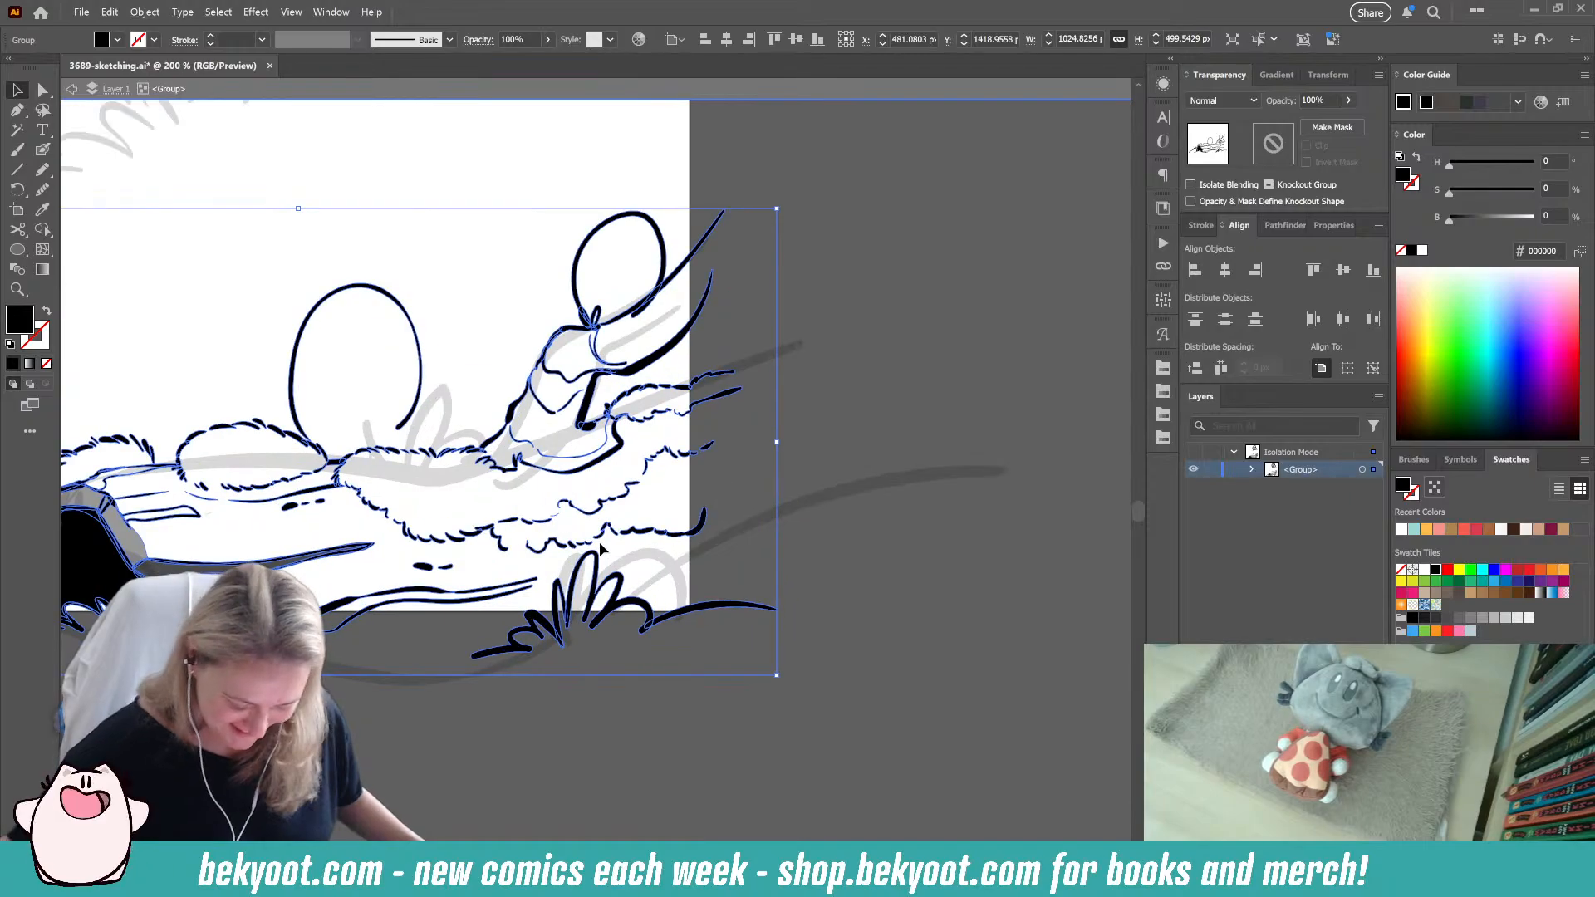
key("ctrl+=")
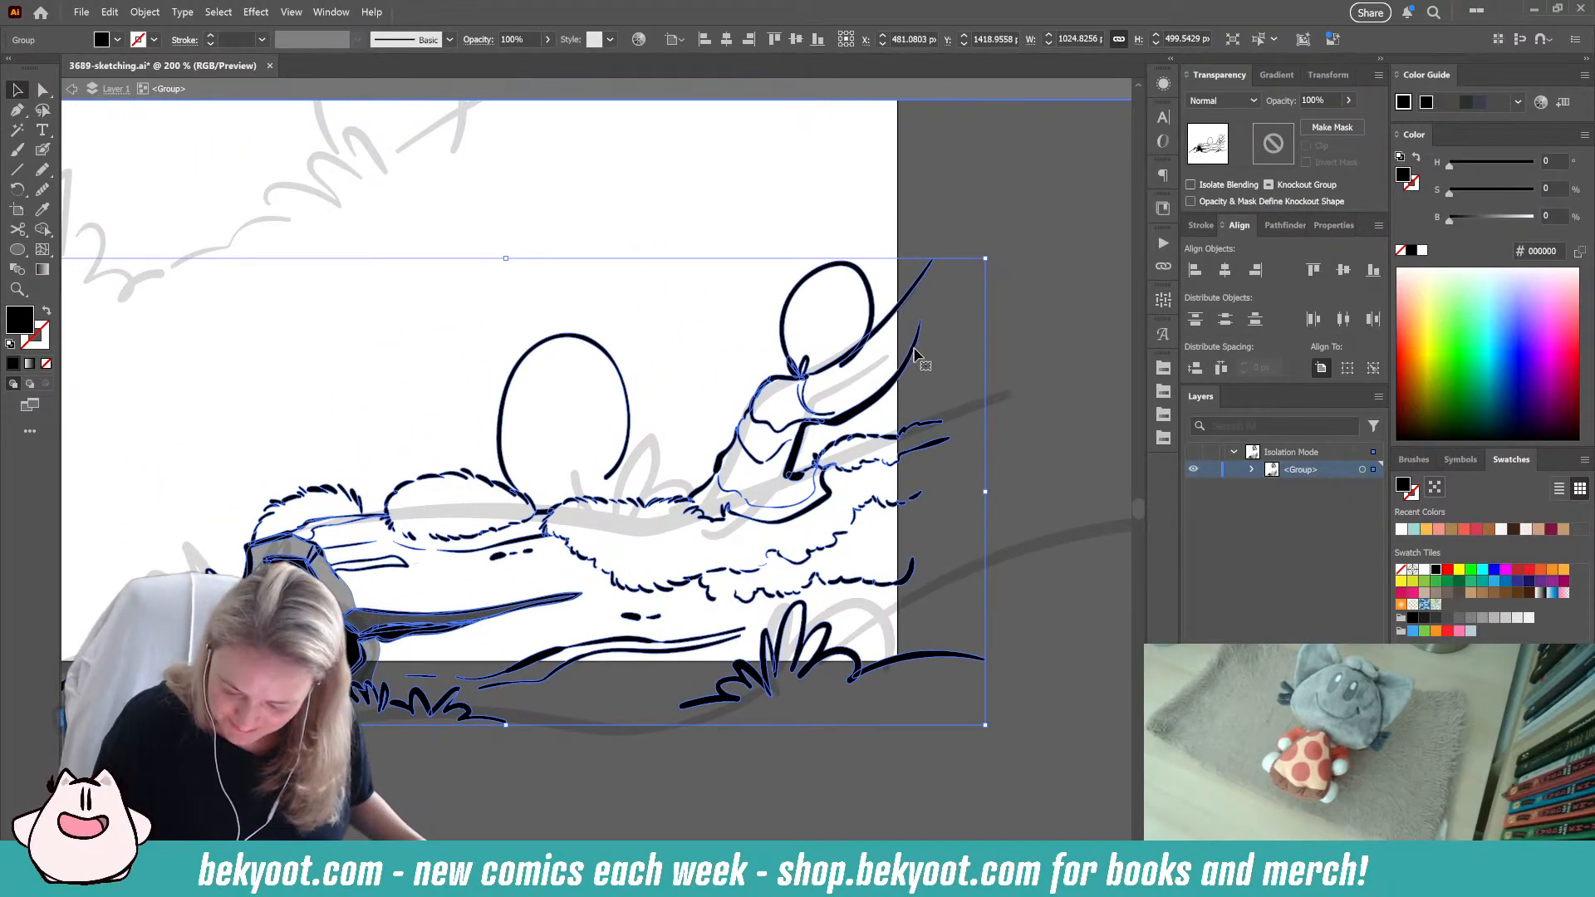
left_click(1003, 343)
left_click(849, 427)
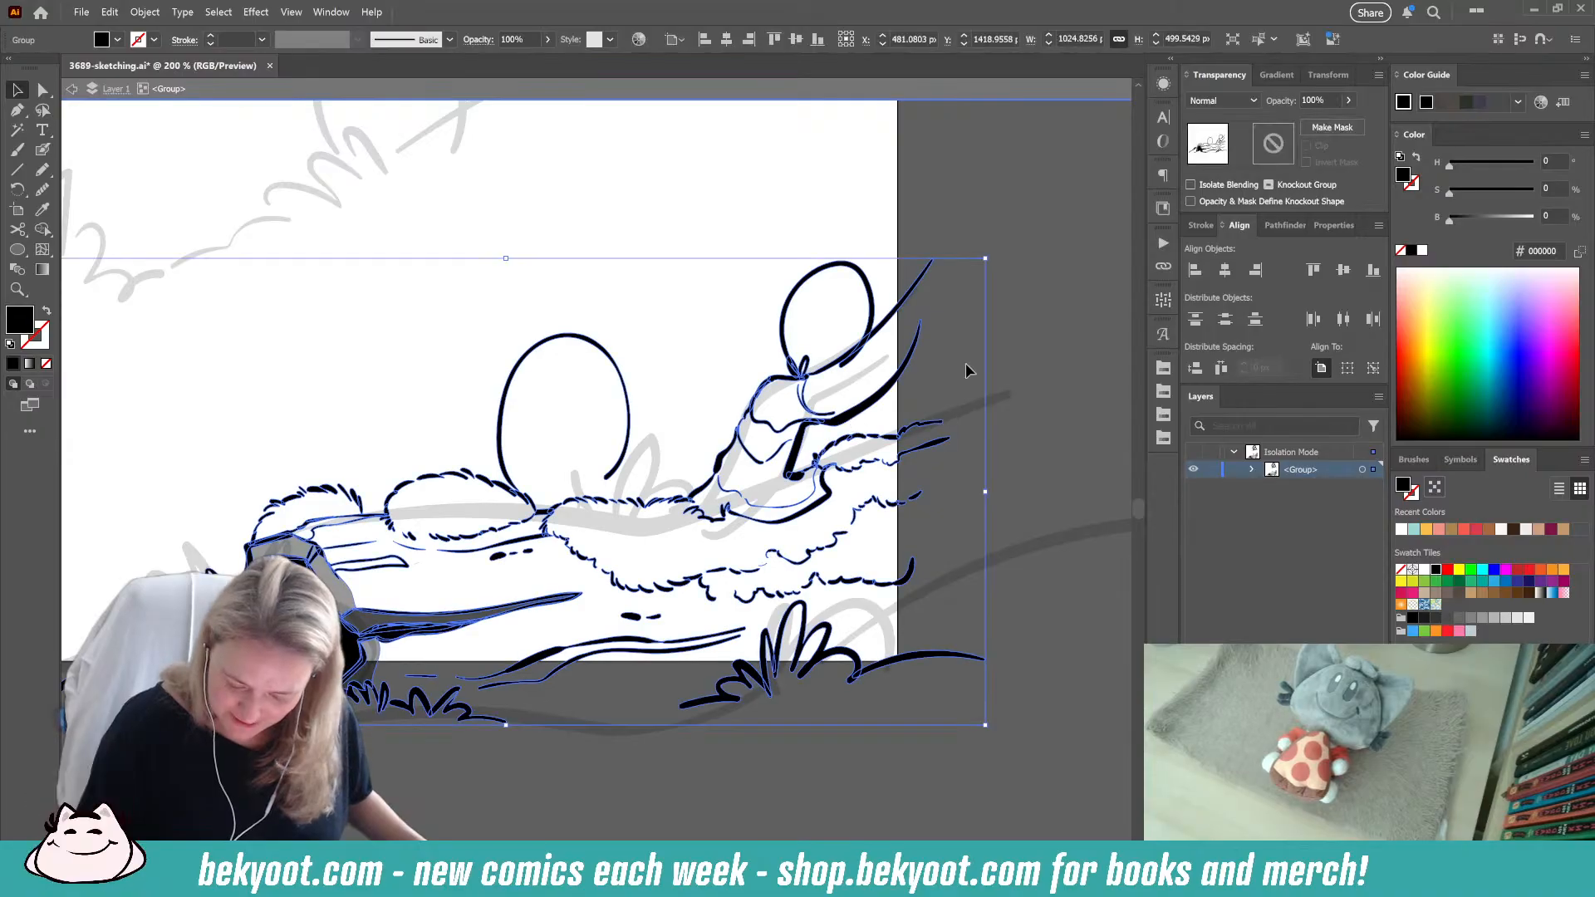
double_click(866, 407)
left_click_drag(655, 407, 638, 558)
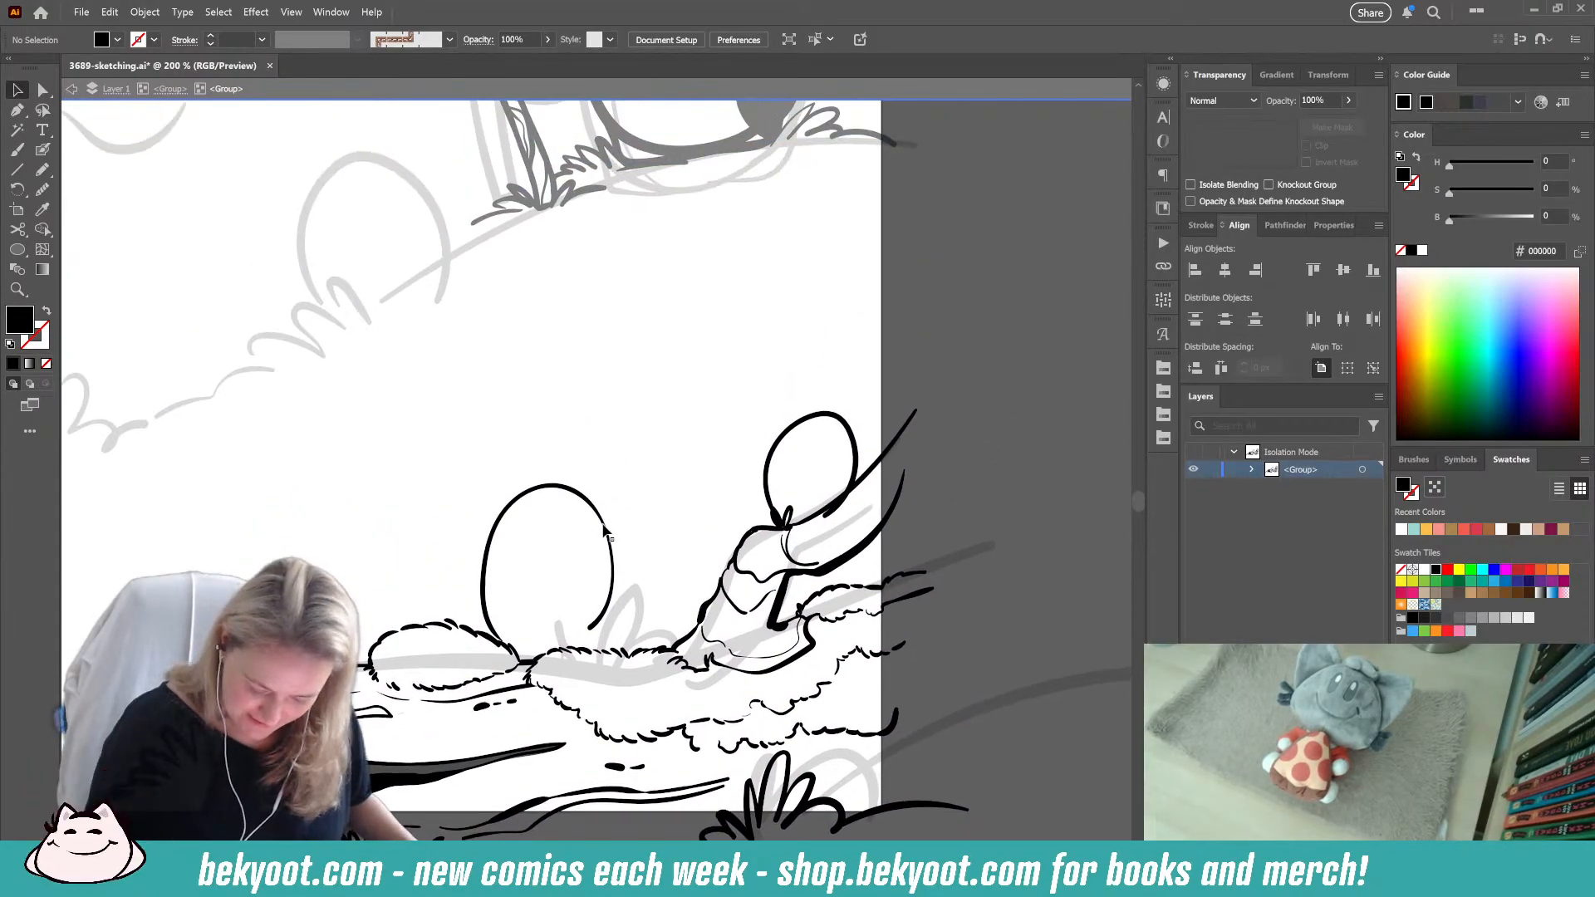
Step: Group the two placeholder ovals above the log and set their opacity to 30%
left_click(608, 533)
left_click(797, 428, "shift")
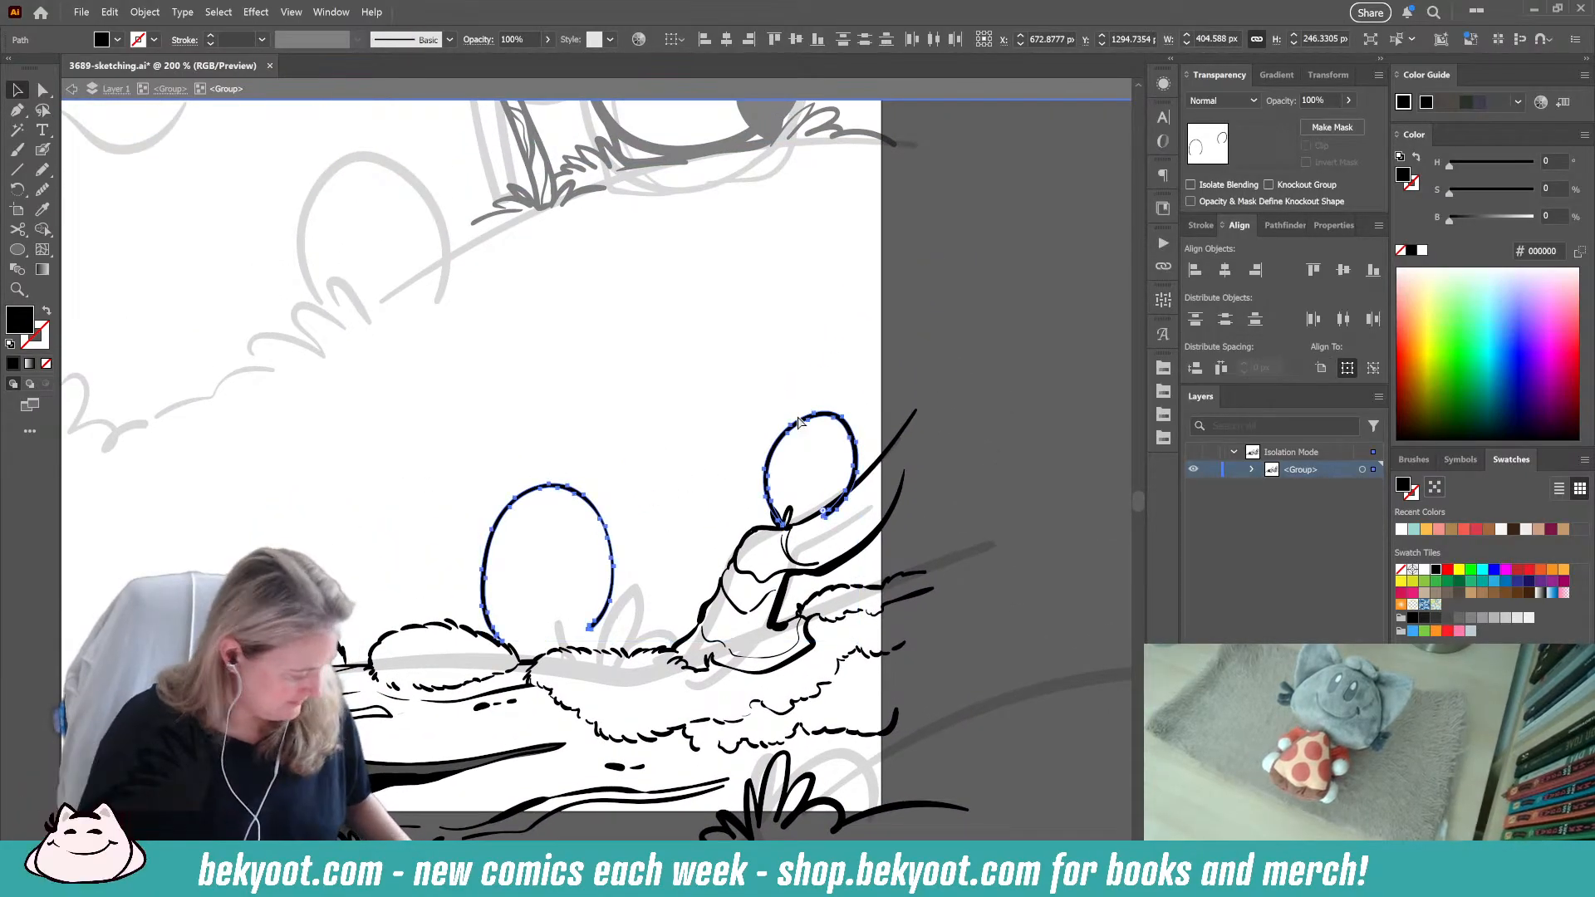
key("ctrl+g")
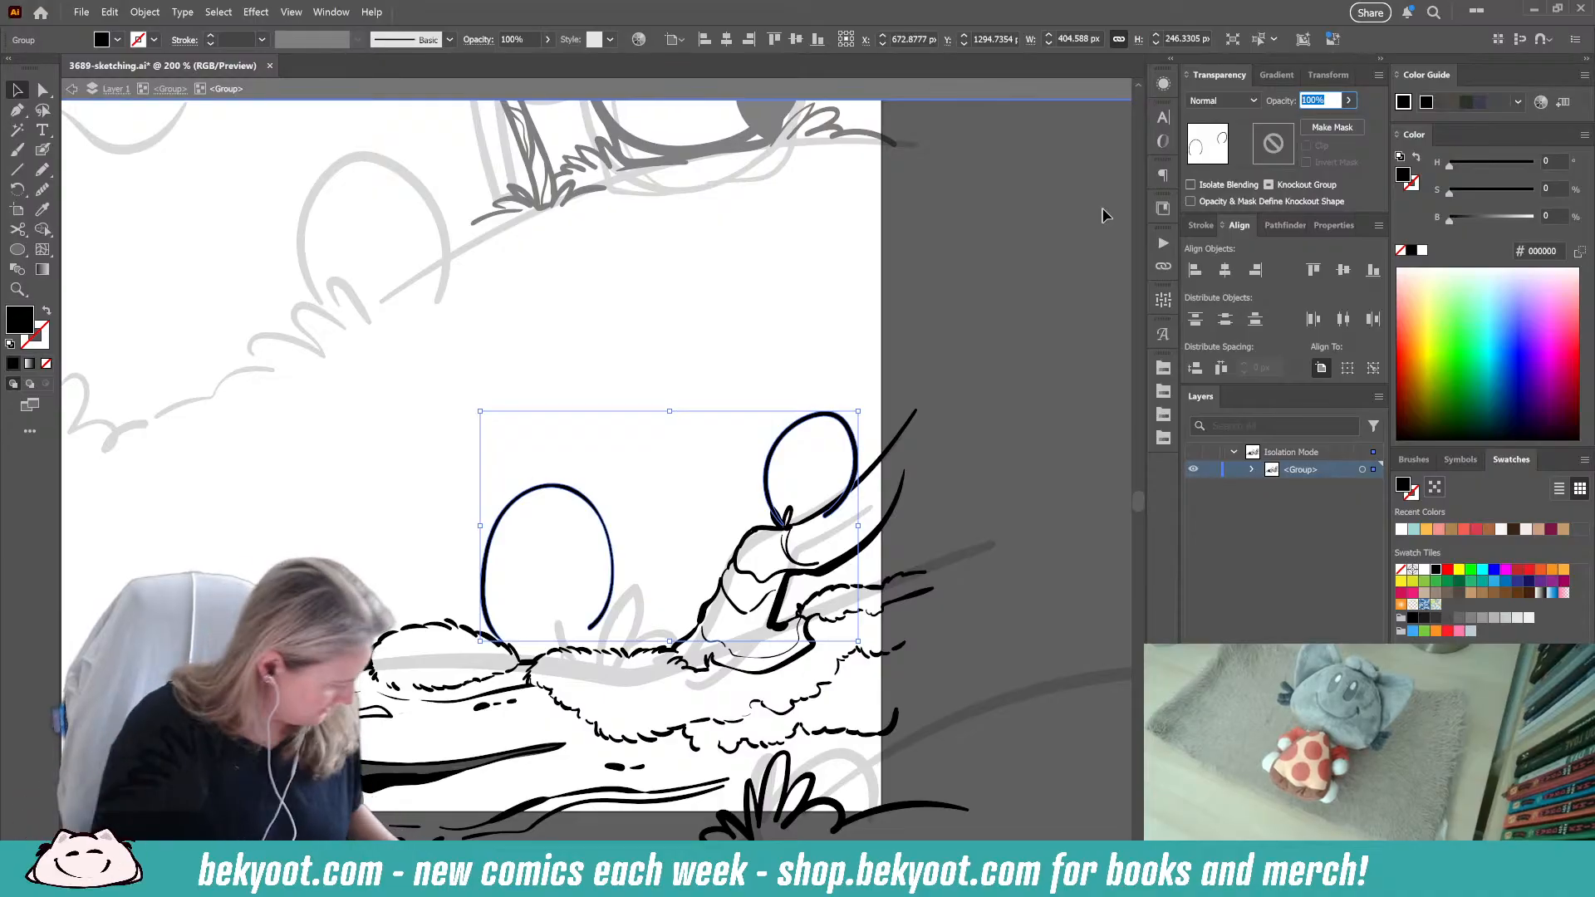
type("30")
key("Return")
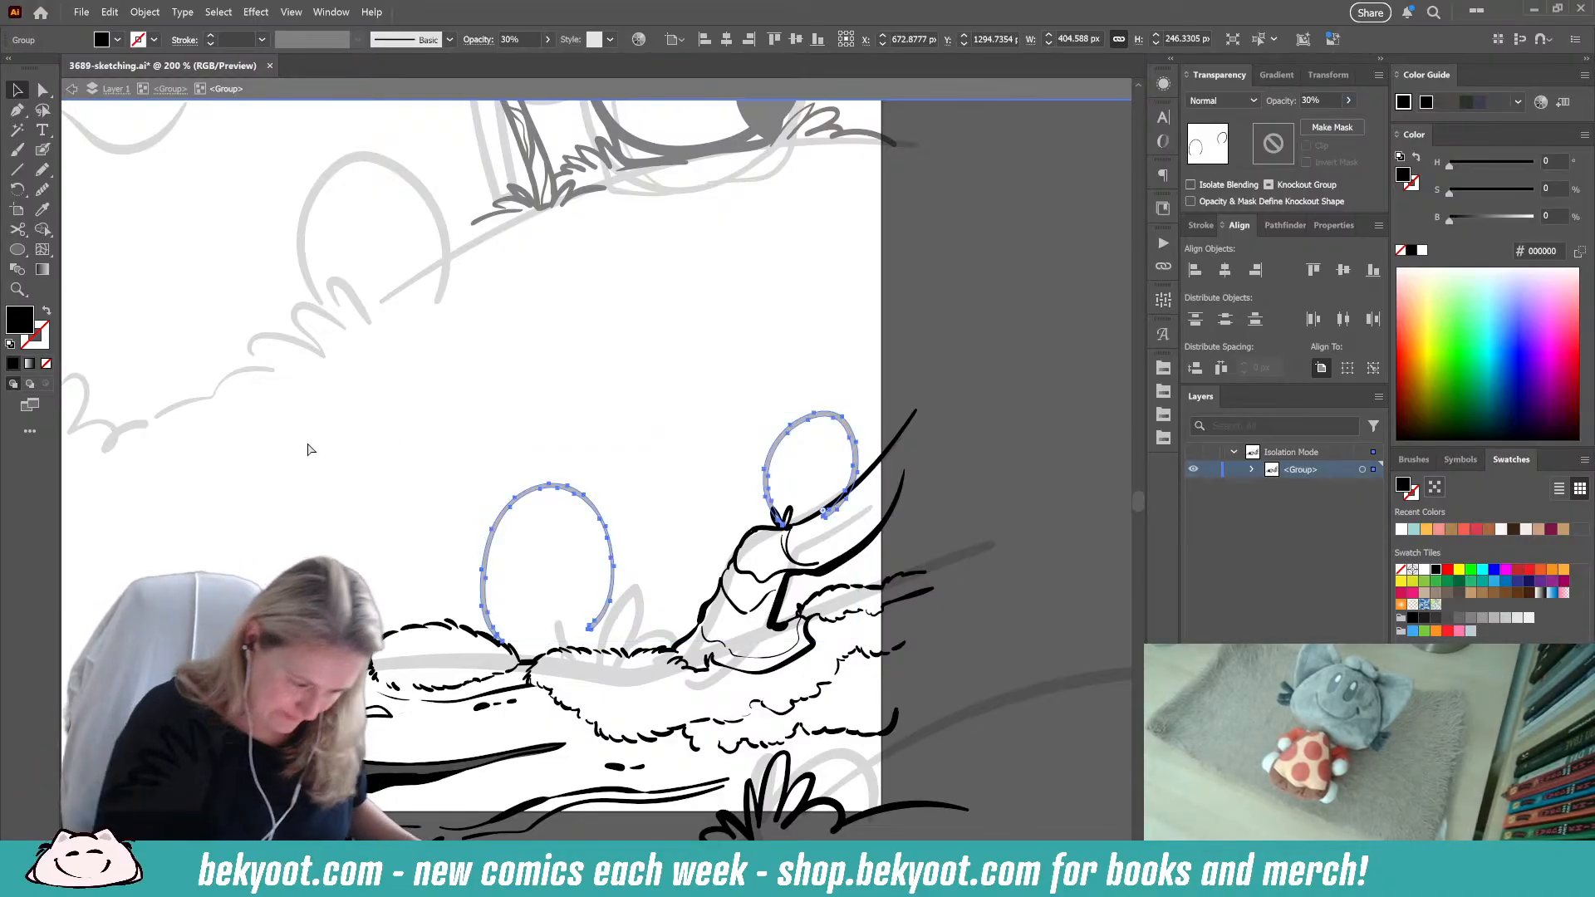
key("ctrl+shift+a")
Step: Ink the larger creature's head over the big oval with ears, eyes, nose, smile and cheek tufts using the Blob Brush
key("shift+b")
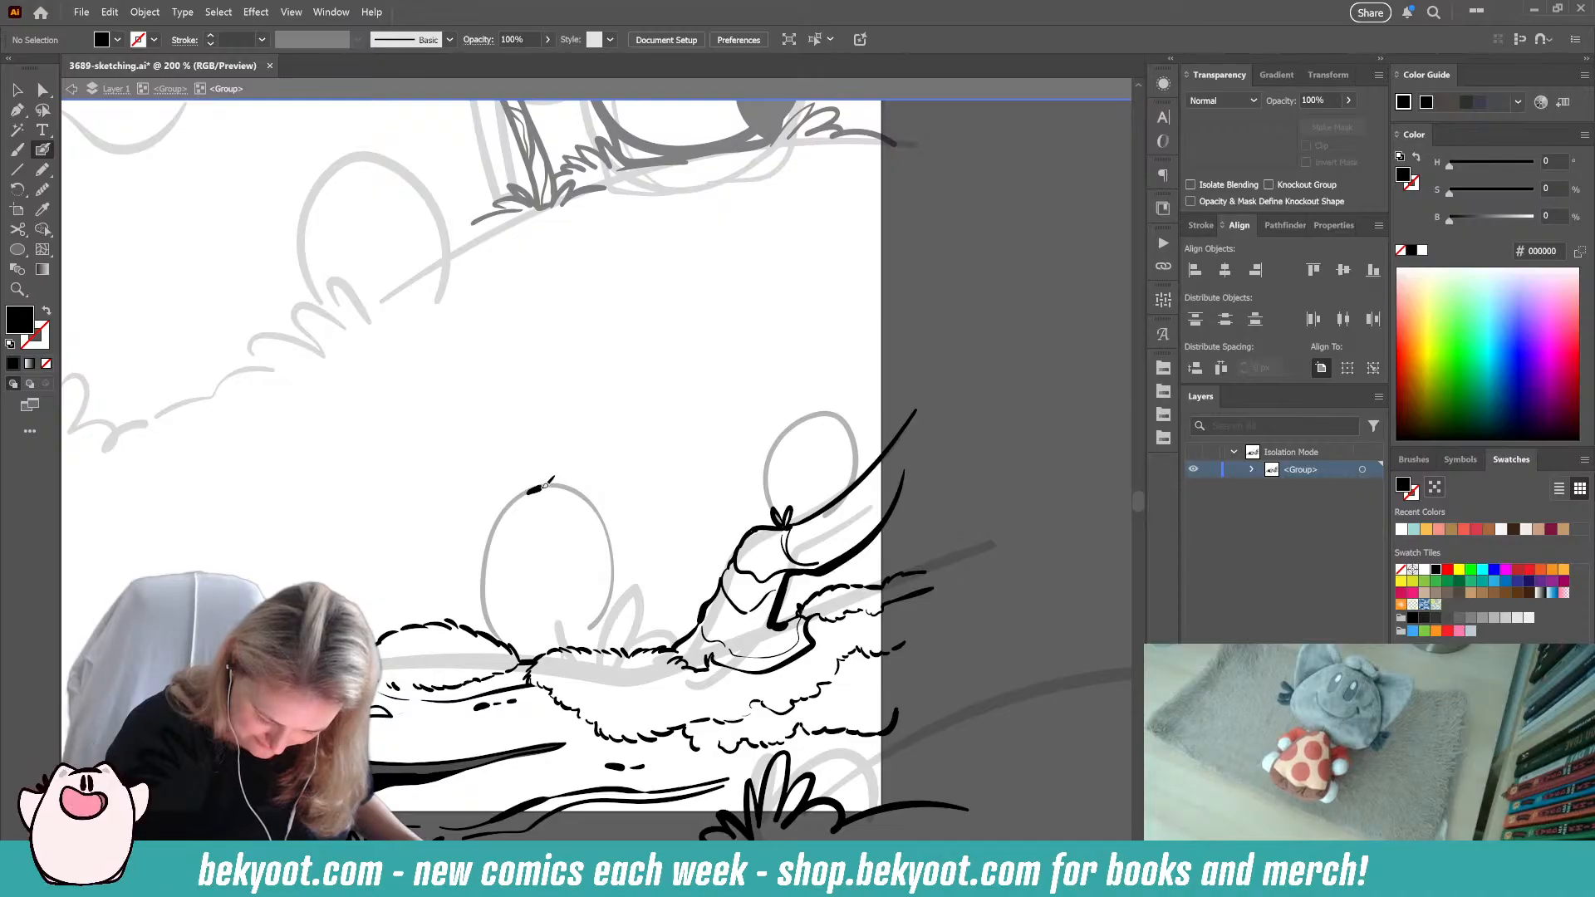
mouse_move(544, 484)
left_mouse_down()
mouse_move(586, 500)
mouse_move(558, 485)
mouse_move(593, 482)
mouse_move(603, 513)
left_mouse_up()
mouse_move(516, 480)
left_mouse_down()
mouse_move(501, 510)
mouse_move(547, 513)
mouse_move(528, 534)
left_mouse_up()
key("ctrl+z")
key("ctrl+z")
left_click_drag(541, 541, 575, 525)
mouse_move(571, 522)
left_mouse_down()
mouse_move(529, 534)
mouse_move(613, 499)
mouse_move(622, 514)
left_mouse_up()
key("ctrl+z")
key("ctrl+z")
left_click_drag(503, 484, 486, 511)
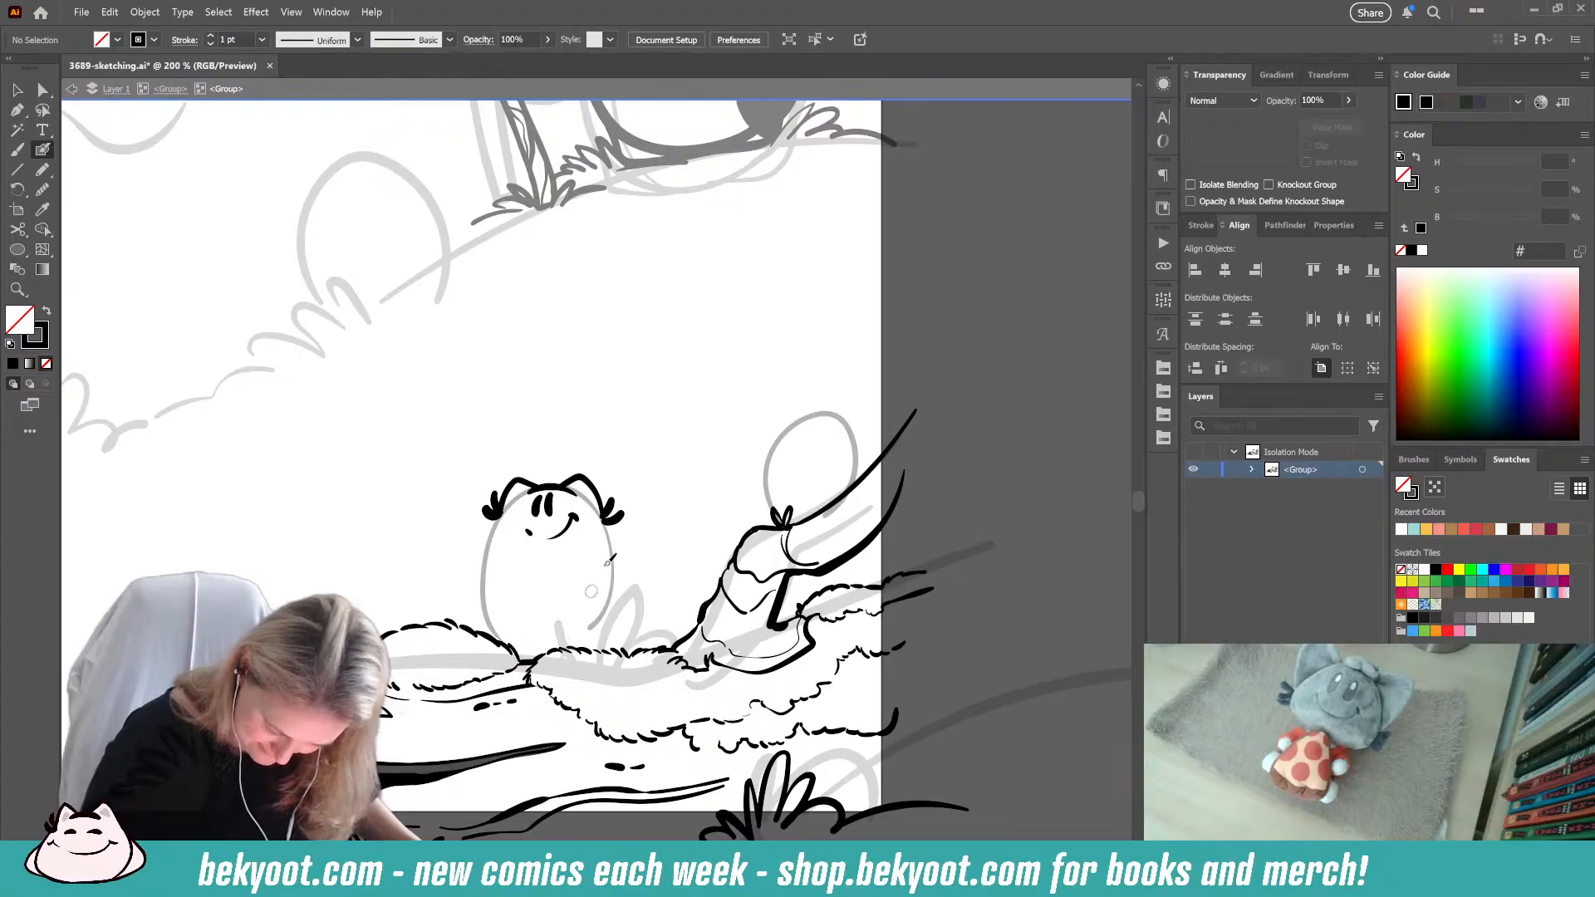
Step: Ink both sides of the larger creature's body down to the moss and add its small arms meeting on the chest
mouse_move(599, 510)
left_mouse_down()
mouse_move(627, 596)
mouse_move(602, 651)
left_mouse_up()
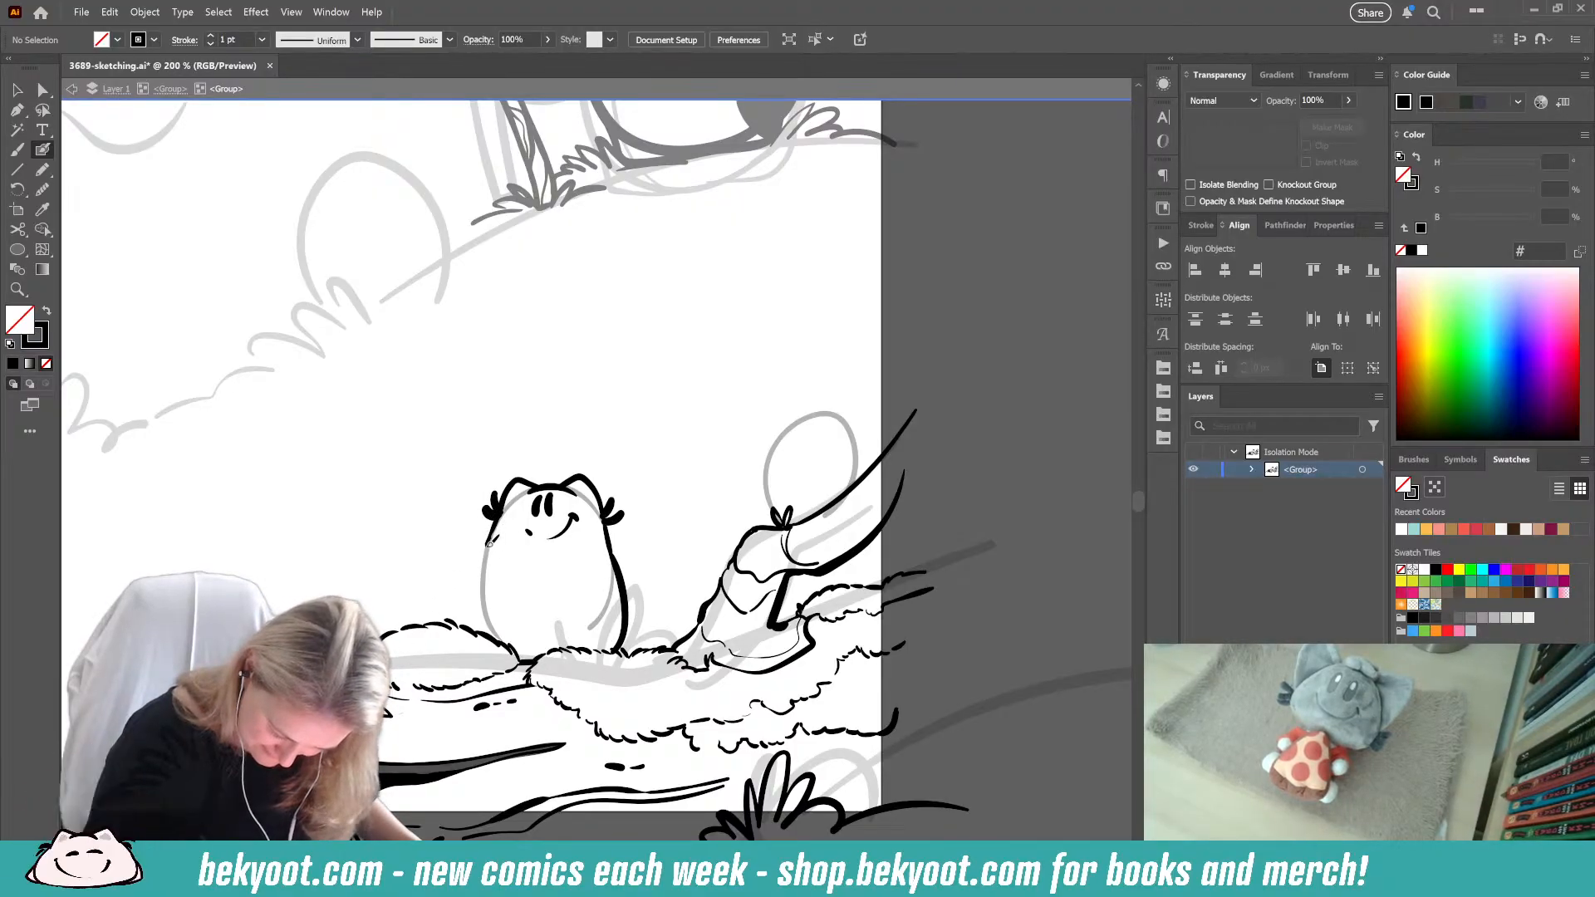
left_click_drag(490, 541, 480, 629)
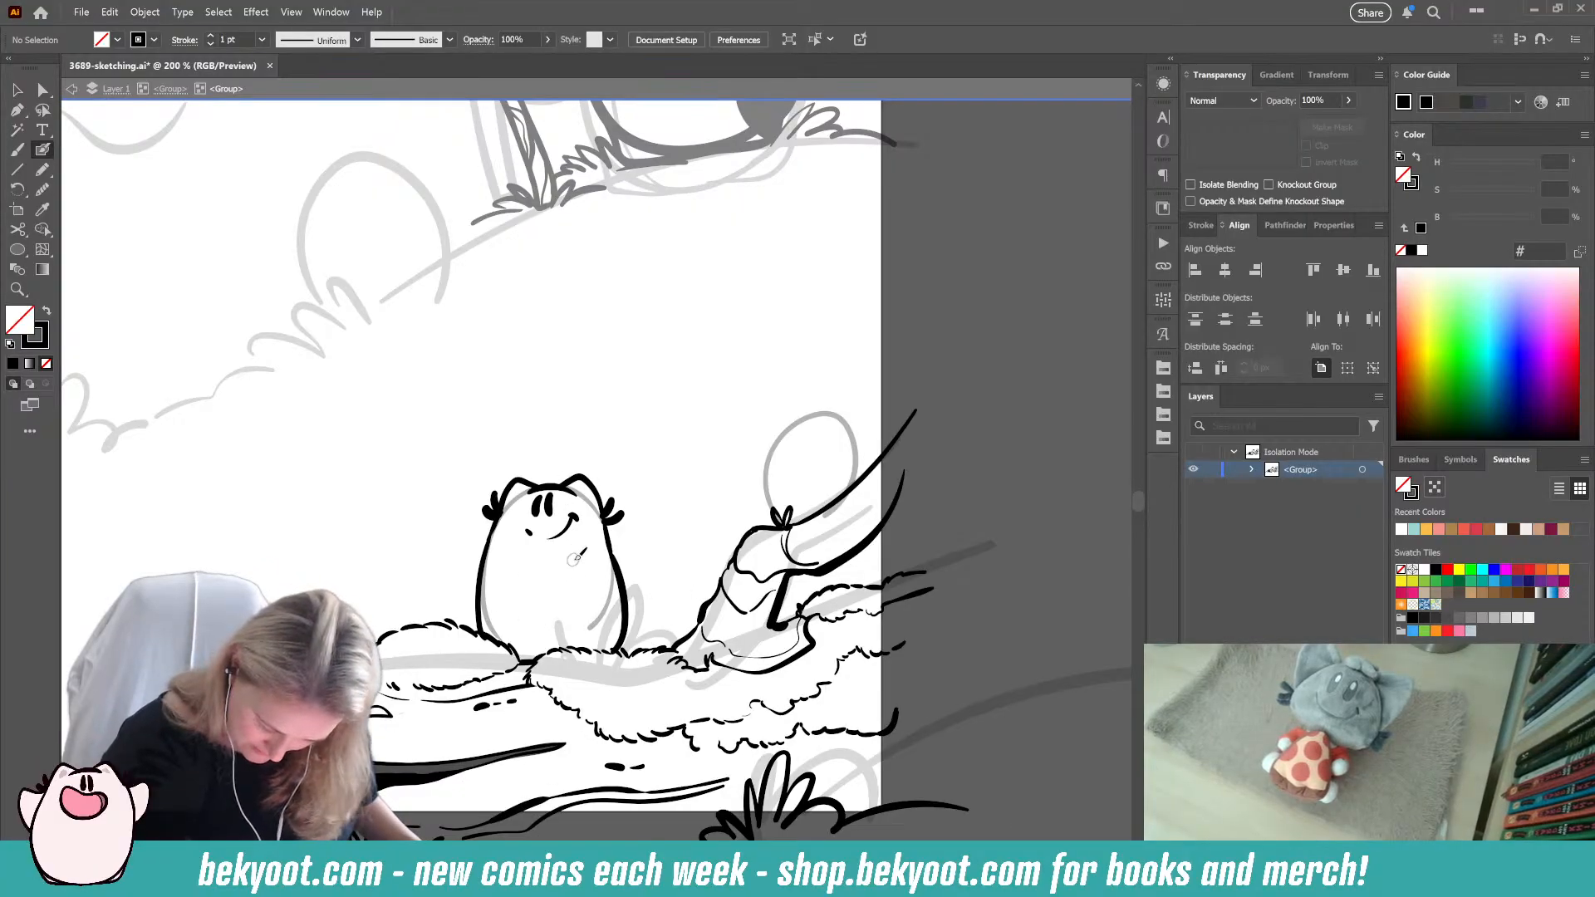
left_click_drag(540, 554, 554, 598)
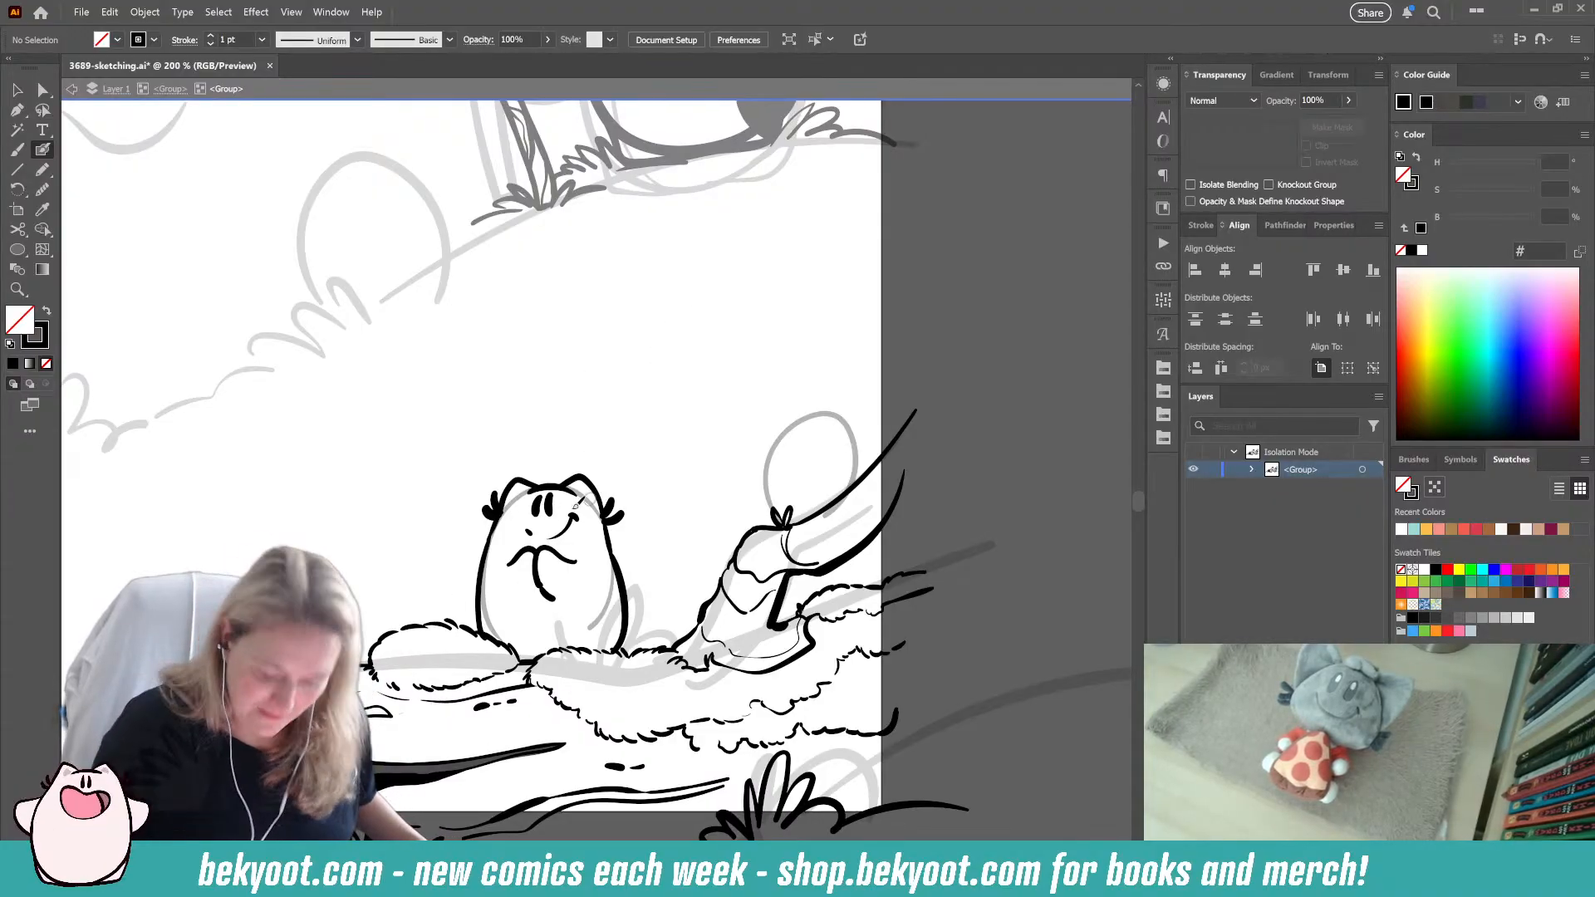
left_click_drag(519, 523, 561, 508)
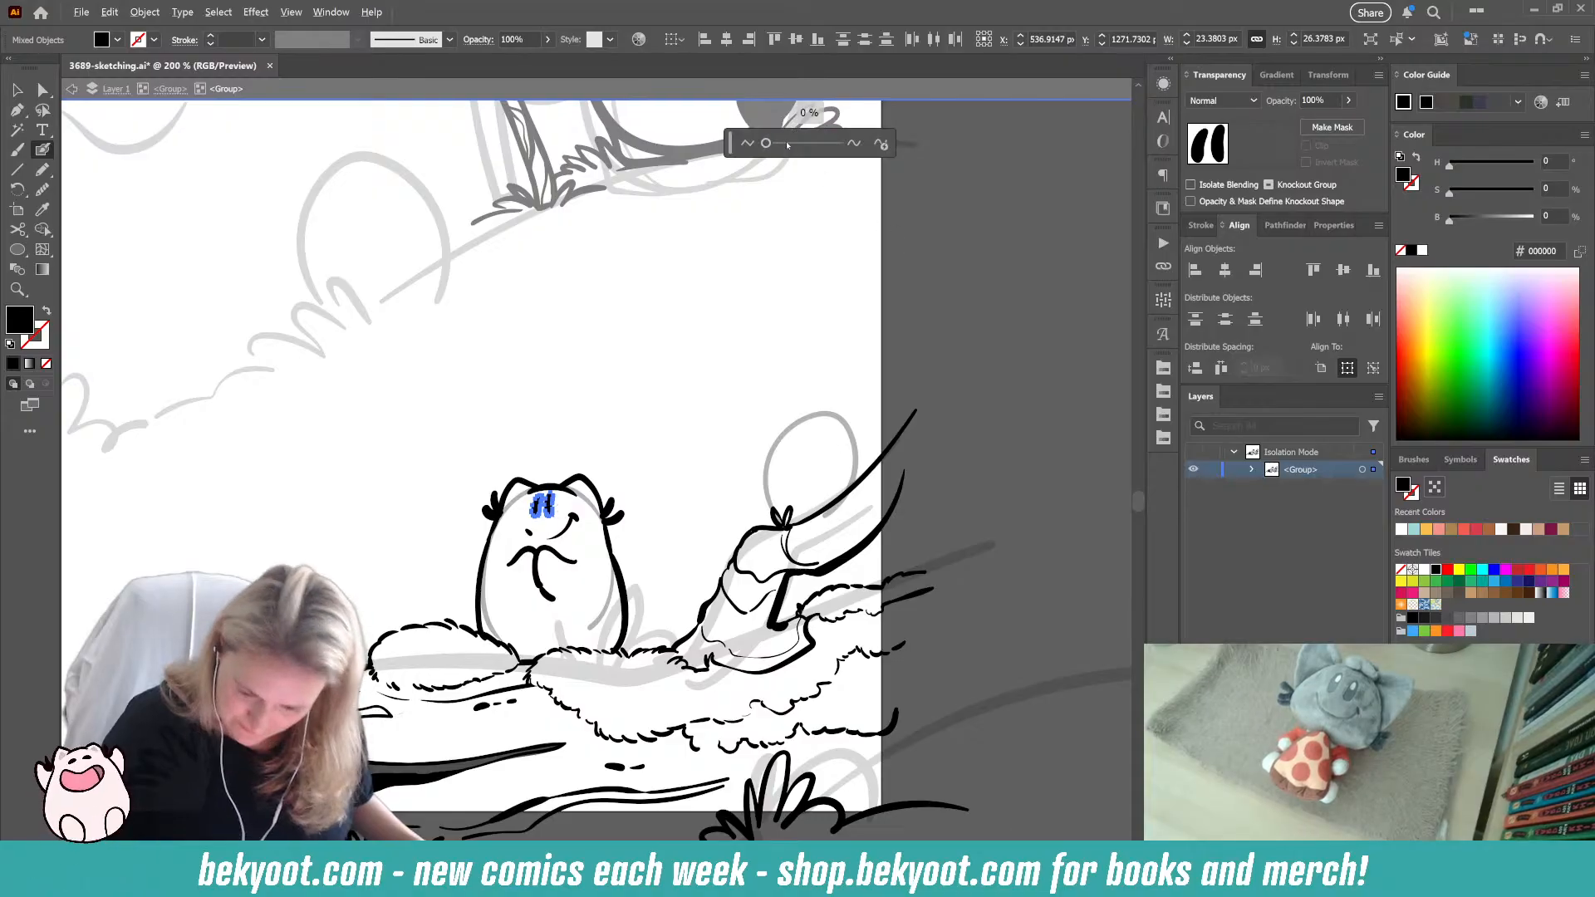
key("ctrl+shift+a")
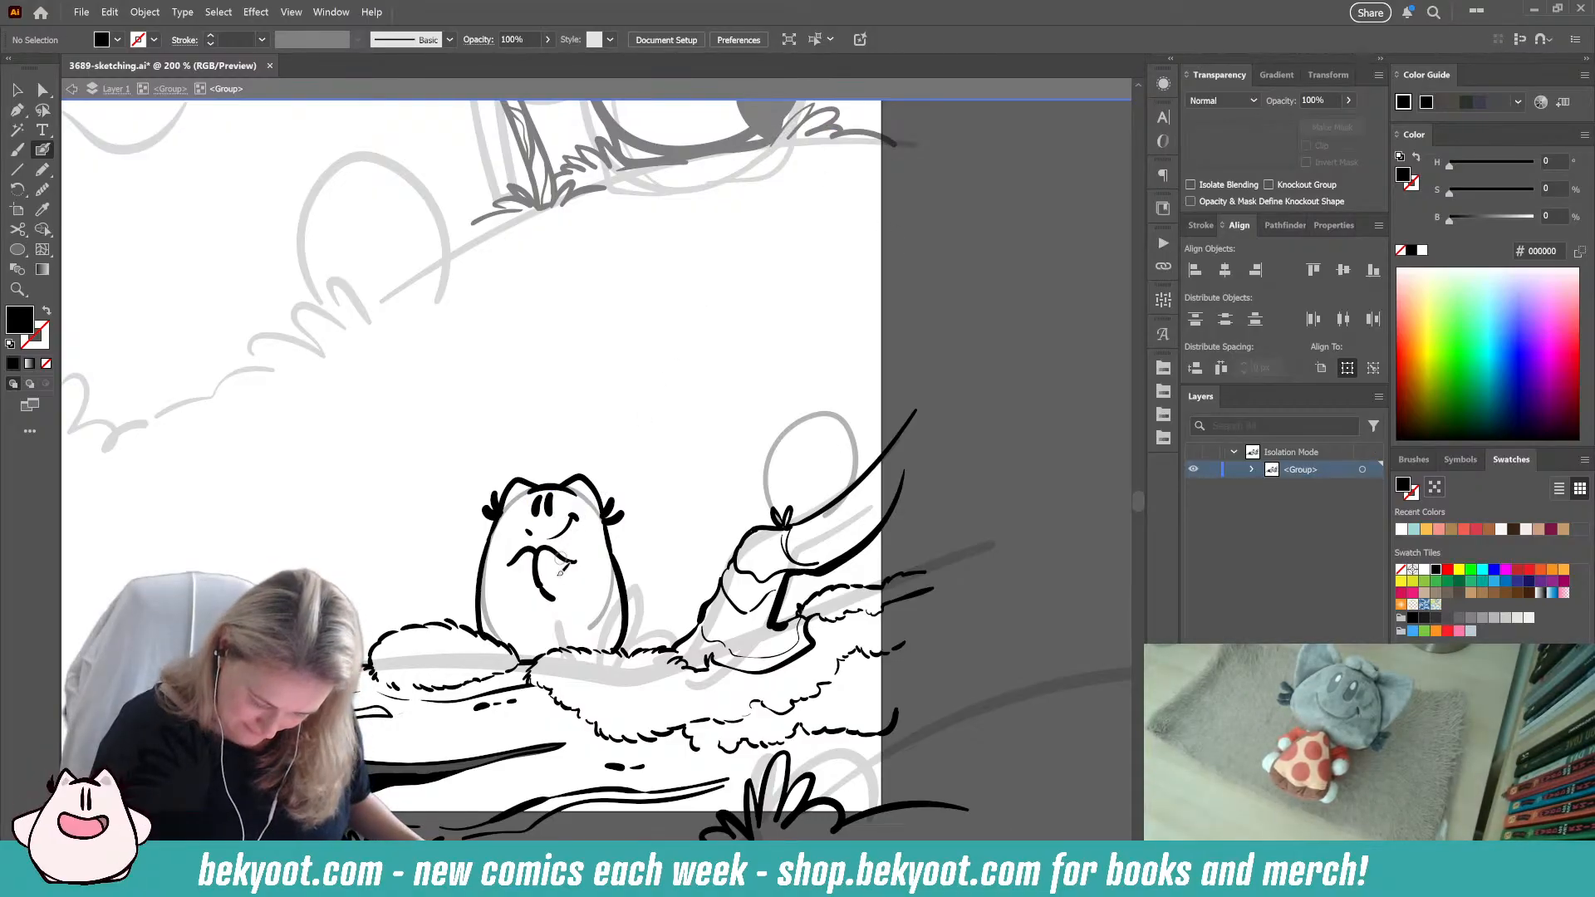
Step: Ink a small smiling creature with ears and cheek tufts over the small oval, and delete the faded guide ovals
left_click_drag(564, 813, 508, 840)
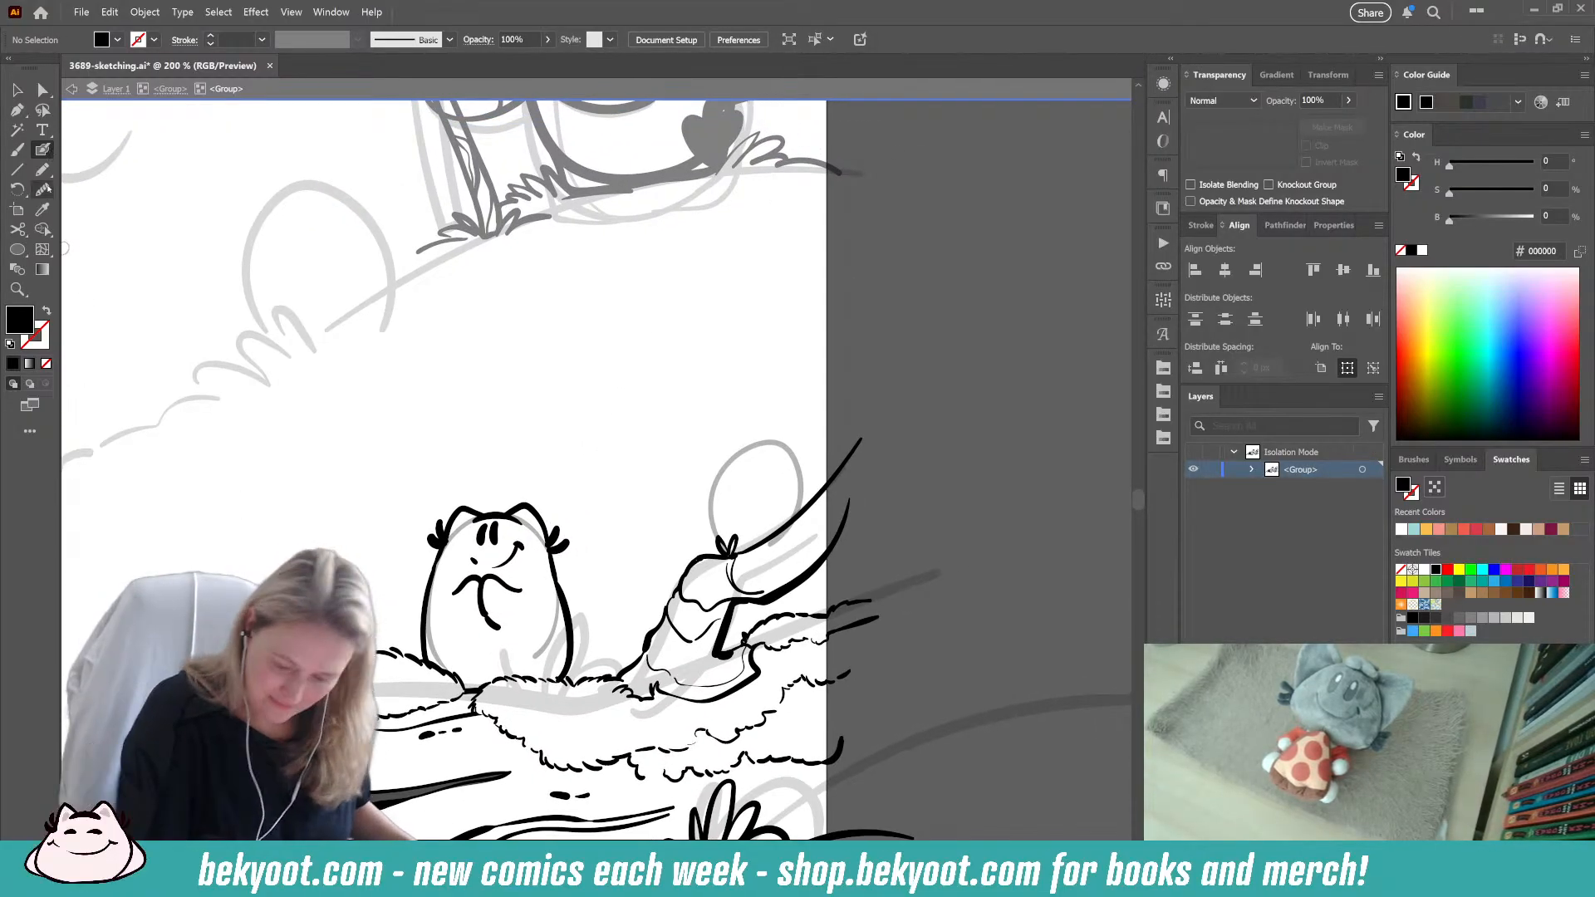
mouse_move(769, 442)
left_mouse_down()
mouse_move(793, 466)
mouse_move(745, 437)
mouse_move(765, 472)
left_mouse_up()
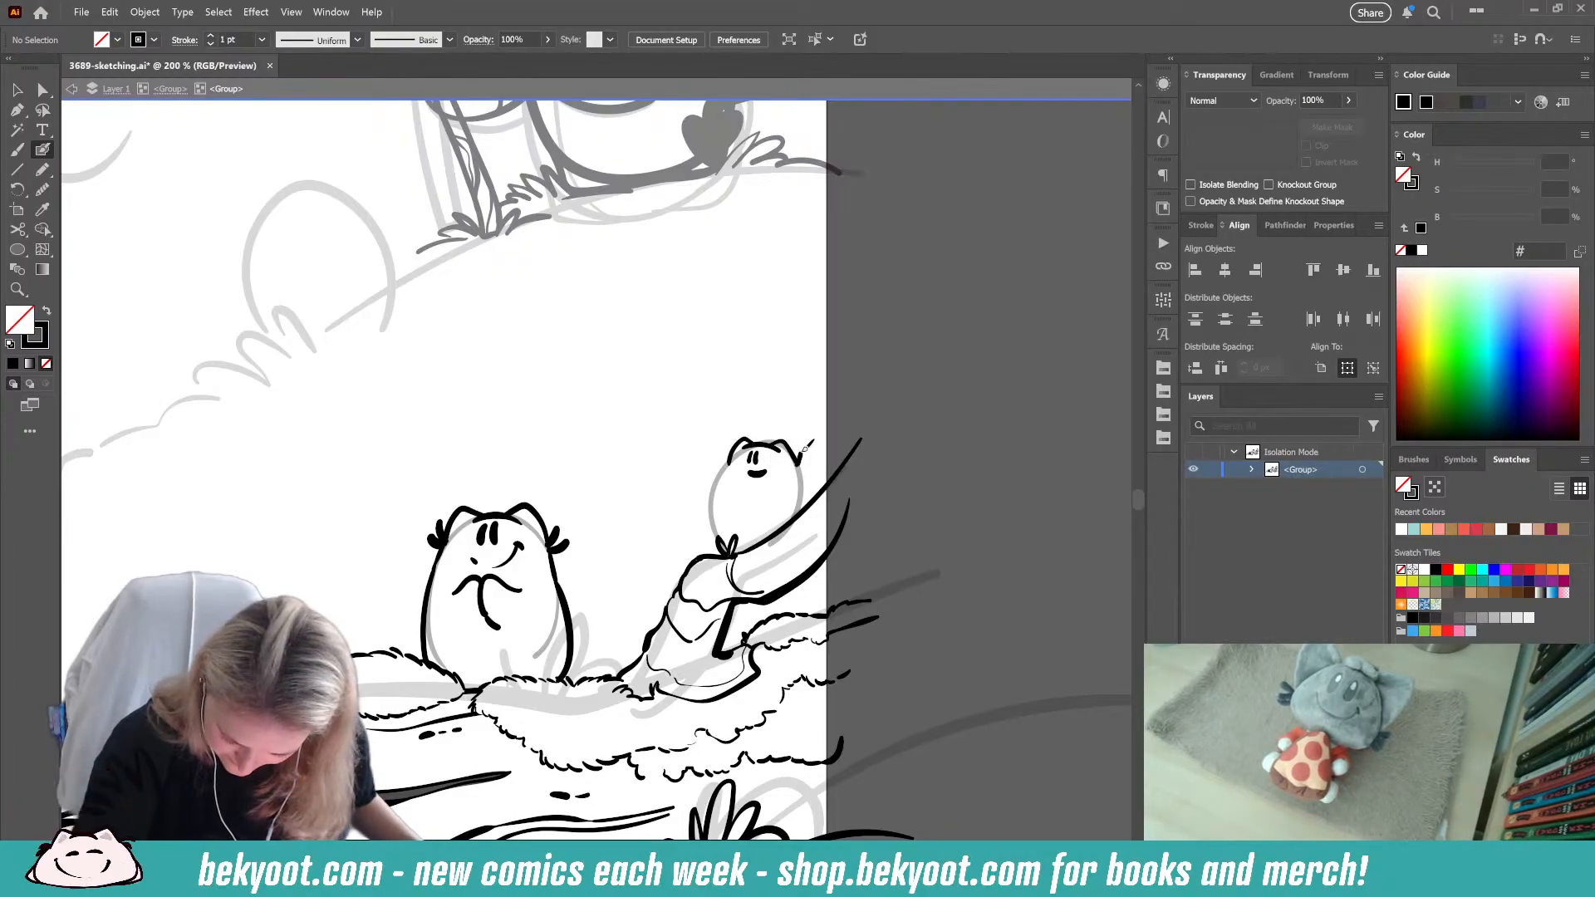
mouse_move(806, 457)
left_mouse_down()
mouse_move(727, 467)
mouse_move(724, 483)
left_mouse_up()
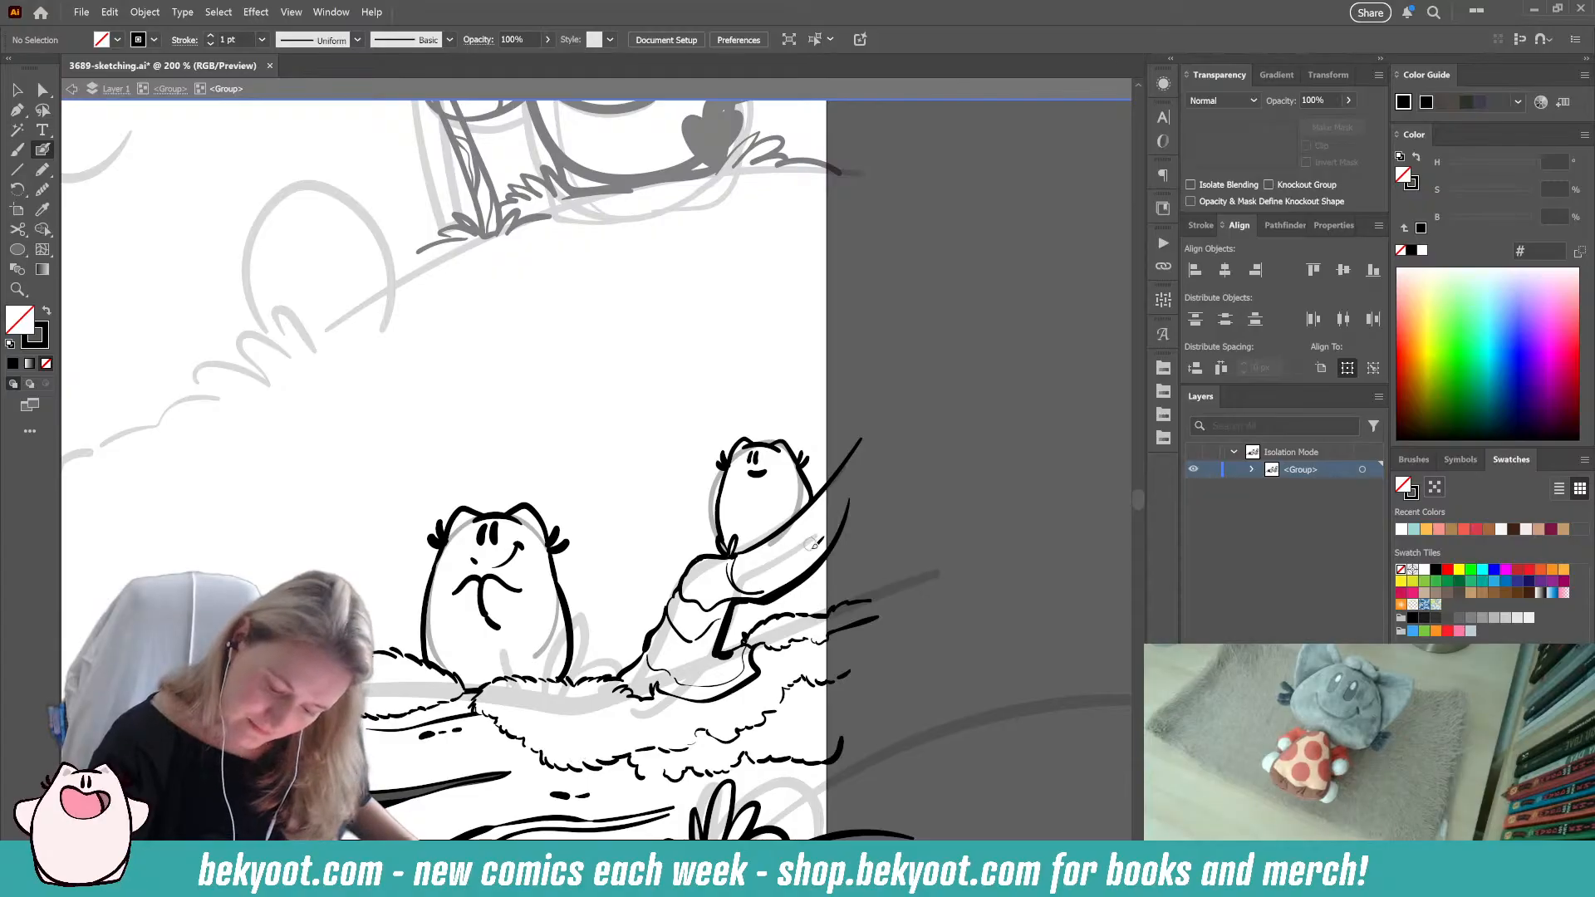
left_click(710, 521, "ctrl")
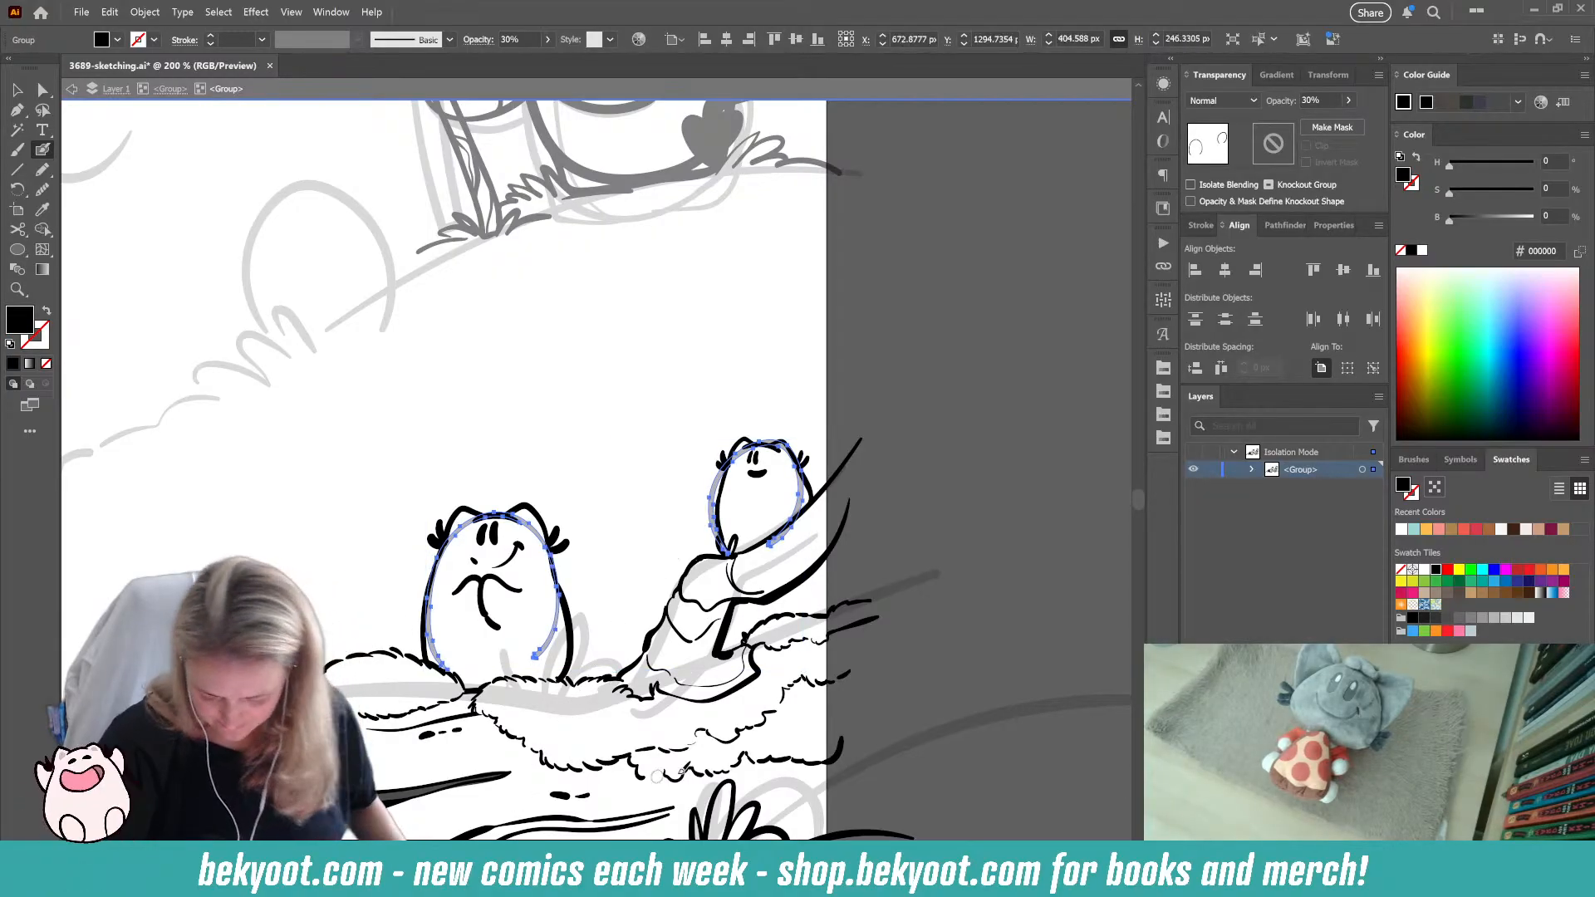
key("Delete")
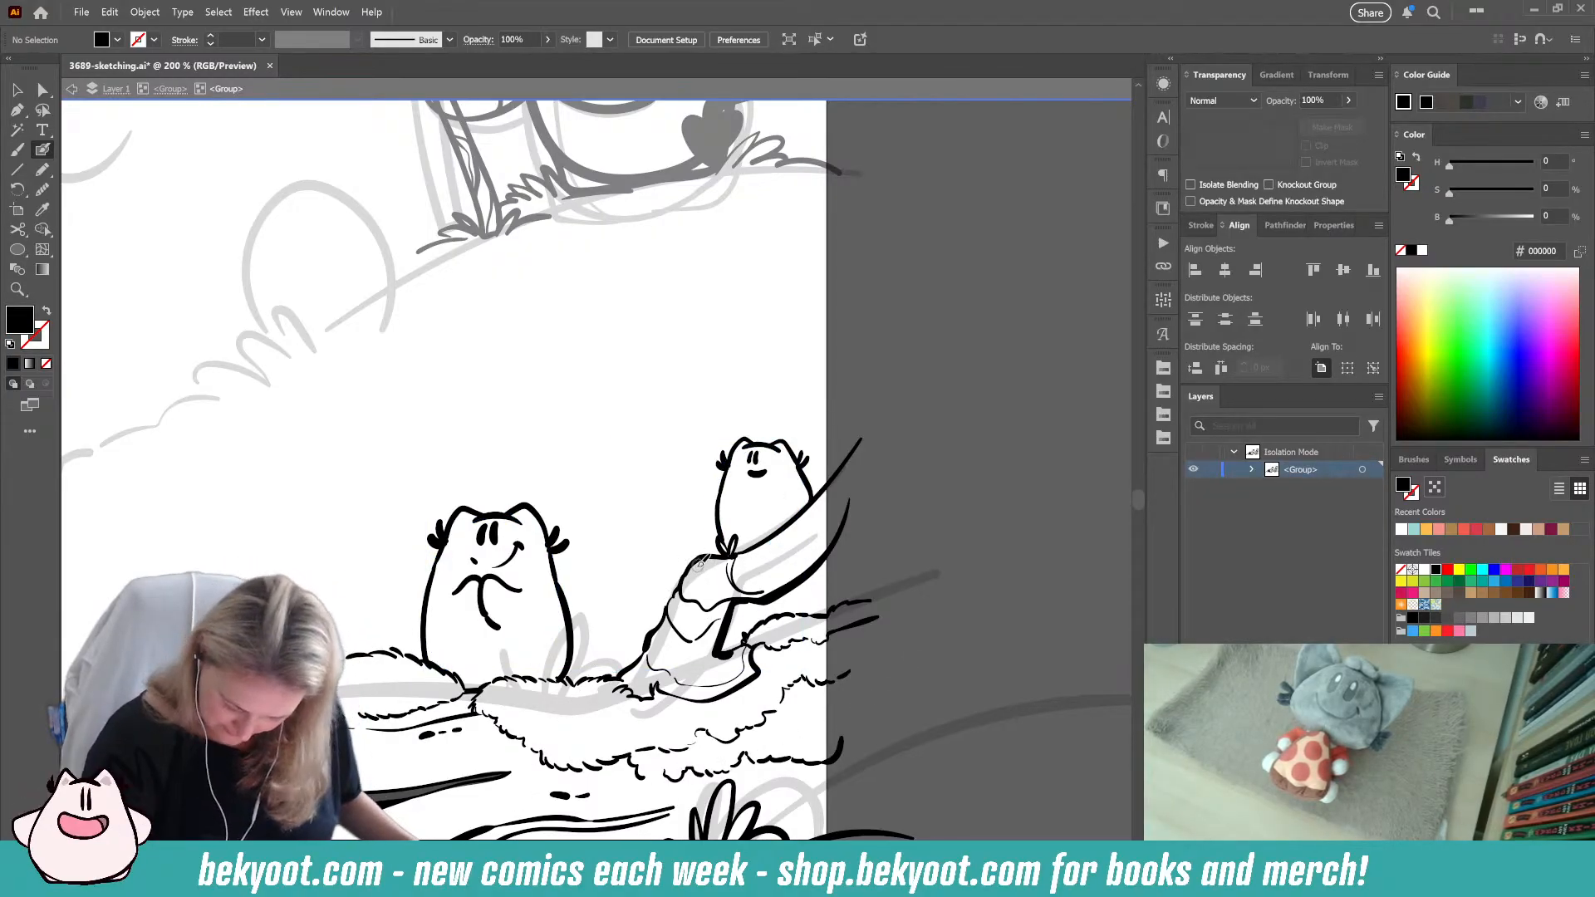
Step: Try shading the underside of the rising branch with rough solid black strokes
key("shift+x")
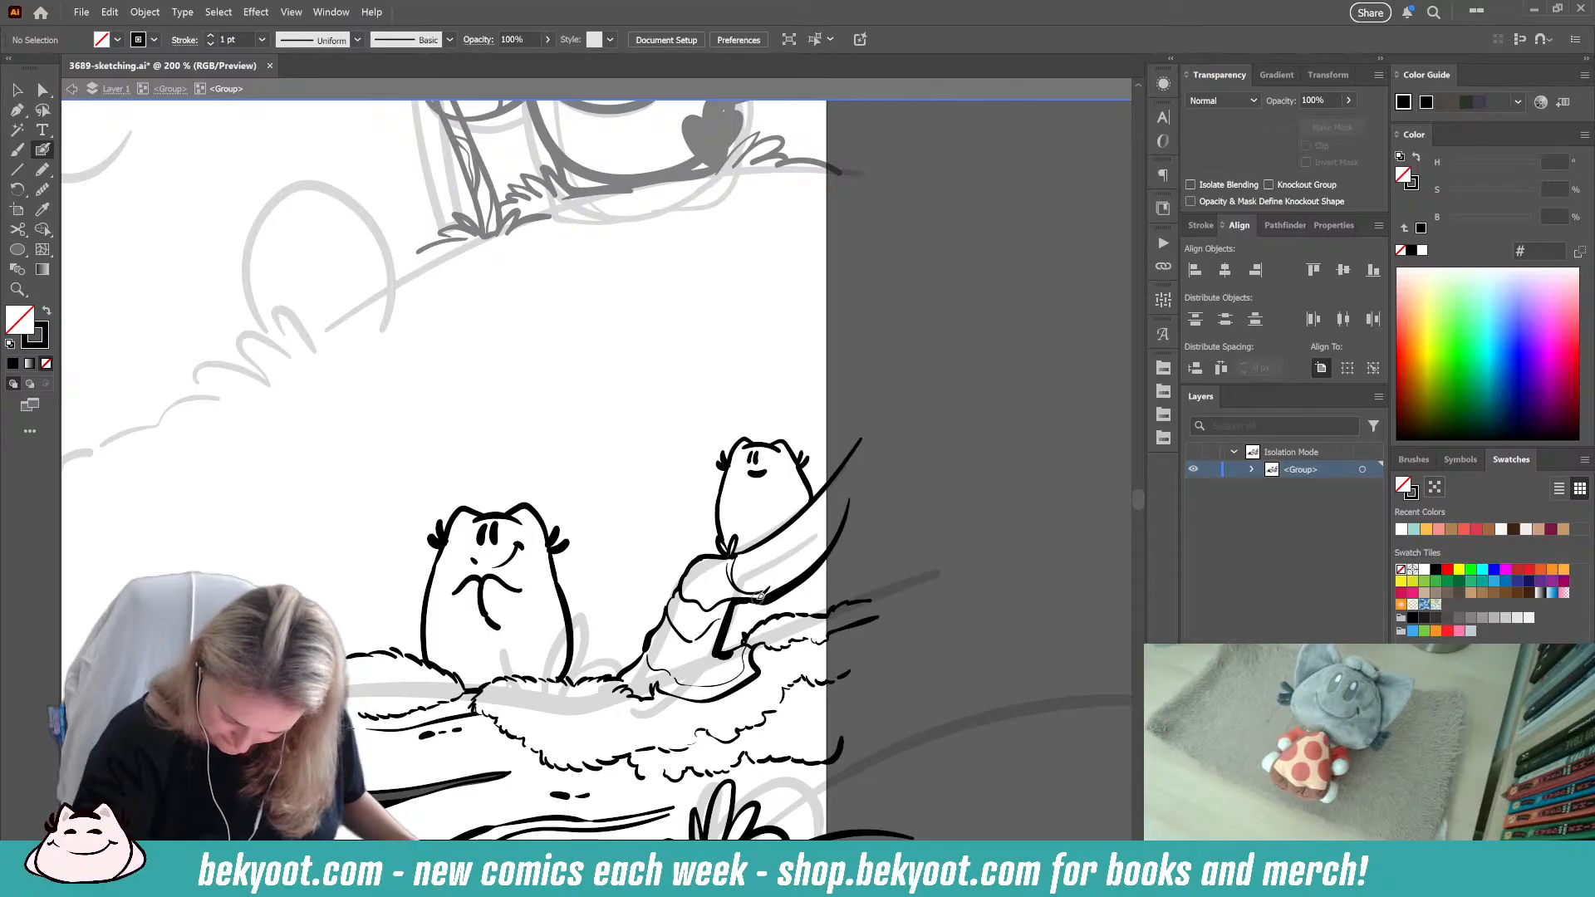
mouse_move(775, 588)
left_mouse_down()
mouse_move(807, 571)
mouse_move(802, 545)
mouse_move(829, 544)
mouse_move(805, 548)
mouse_move(797, 574)
mouse_move(821, 517)
mouse_move(784, 557)
left_mouse_up()
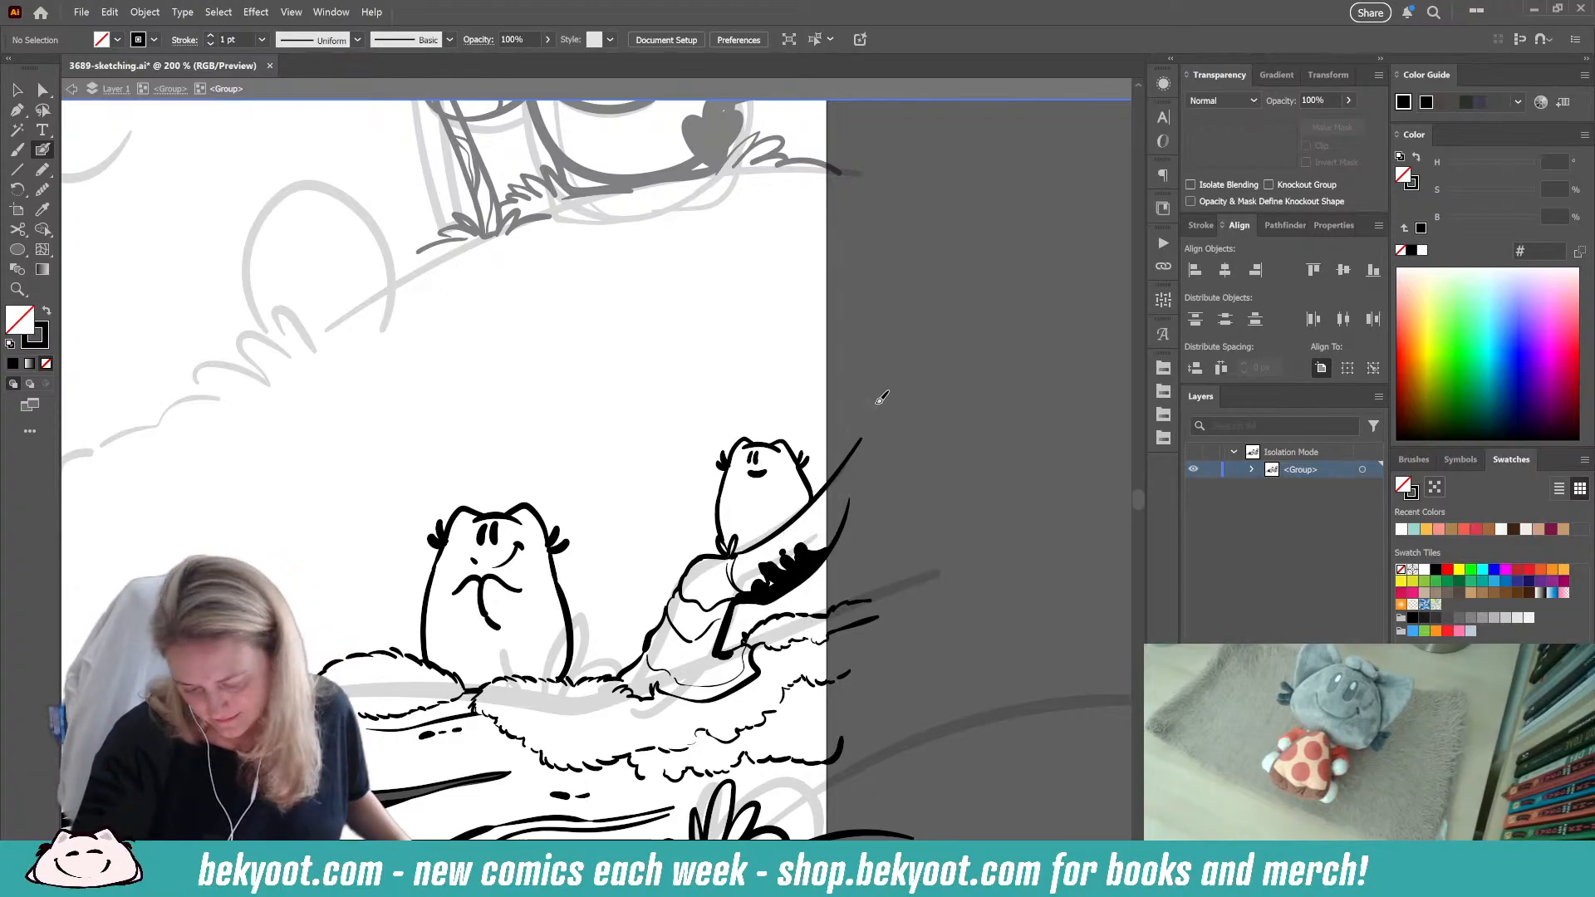
left_click(803, 552, "ctrl")
key("Delete")
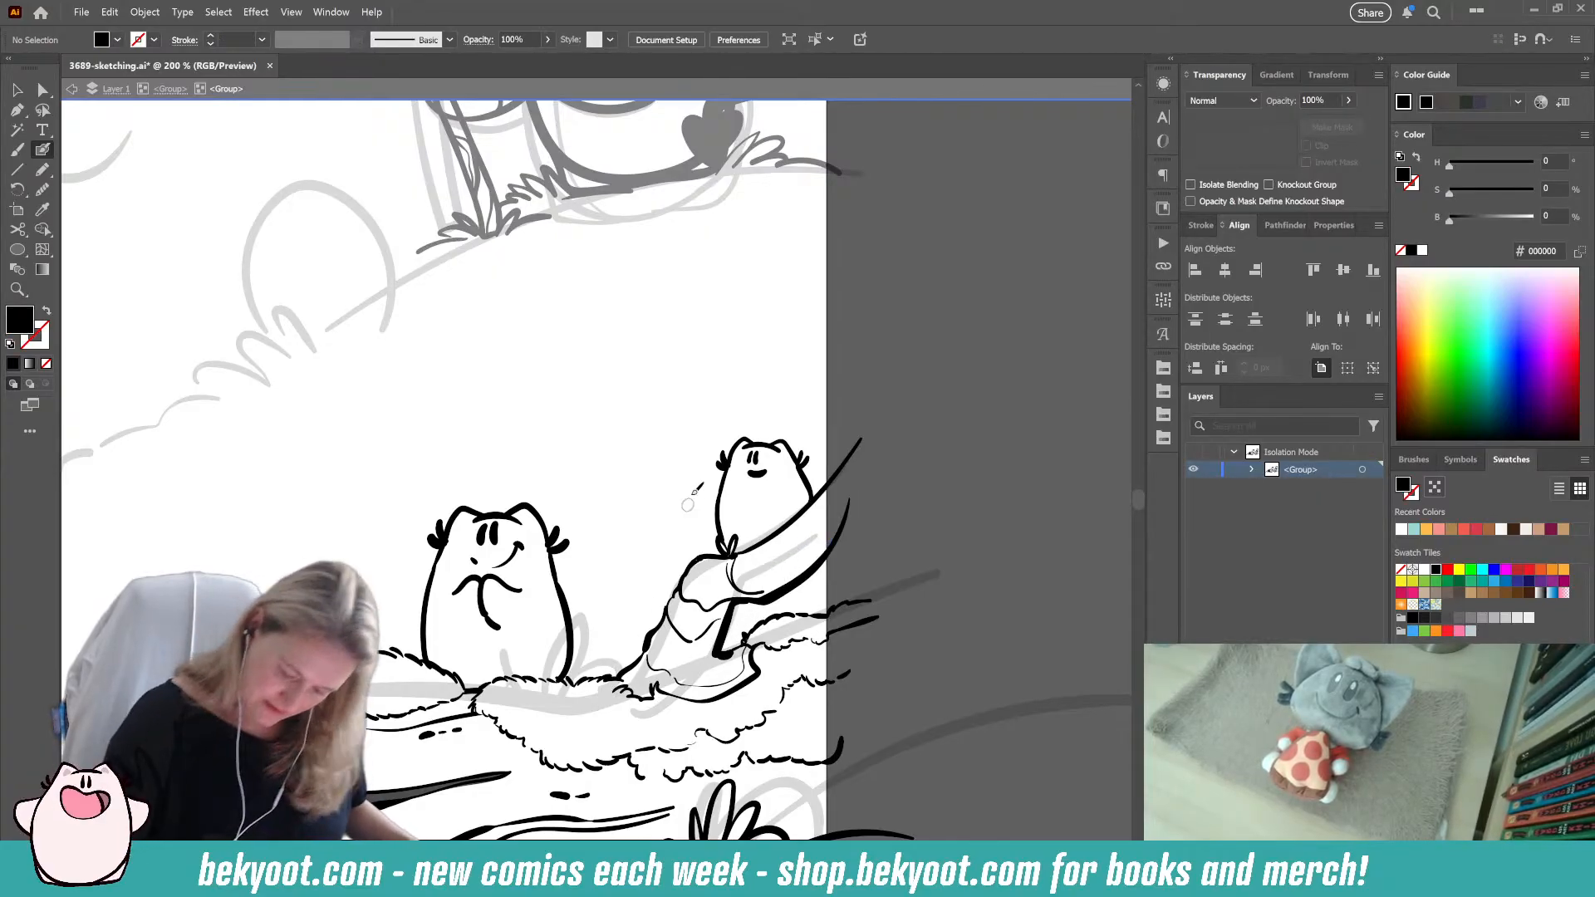
left_click(749, 645, "ctrl")
key("Delete")
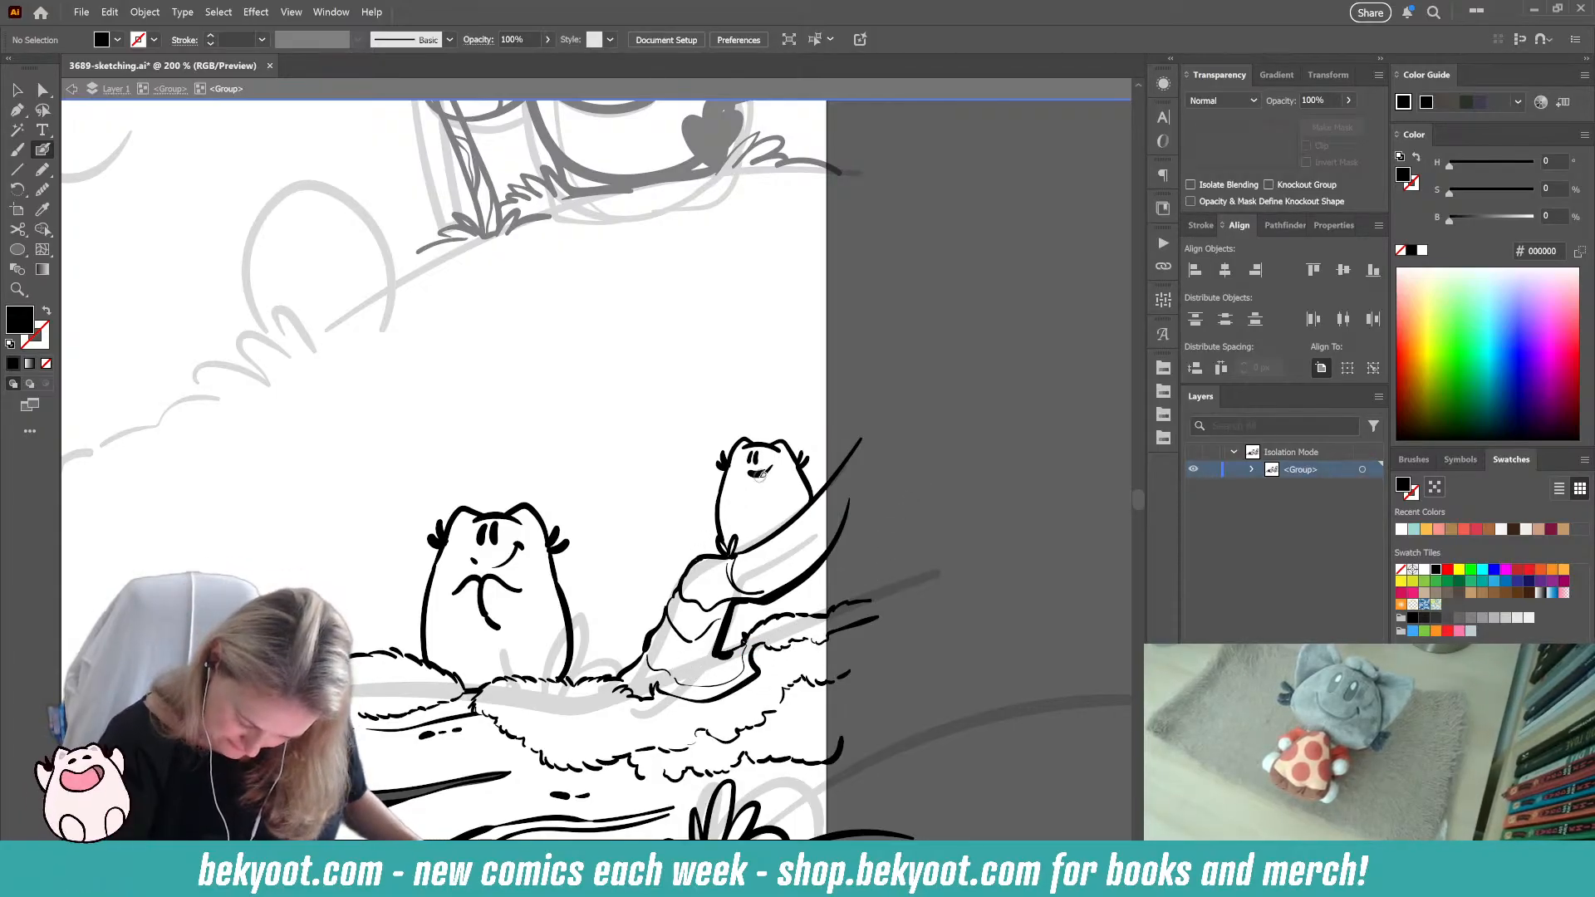
Step: Draw a solid black shadow with a scalloped edge beneath the rising branch using the Pencil tool, filling in the branch joint
left_click(42, 170)
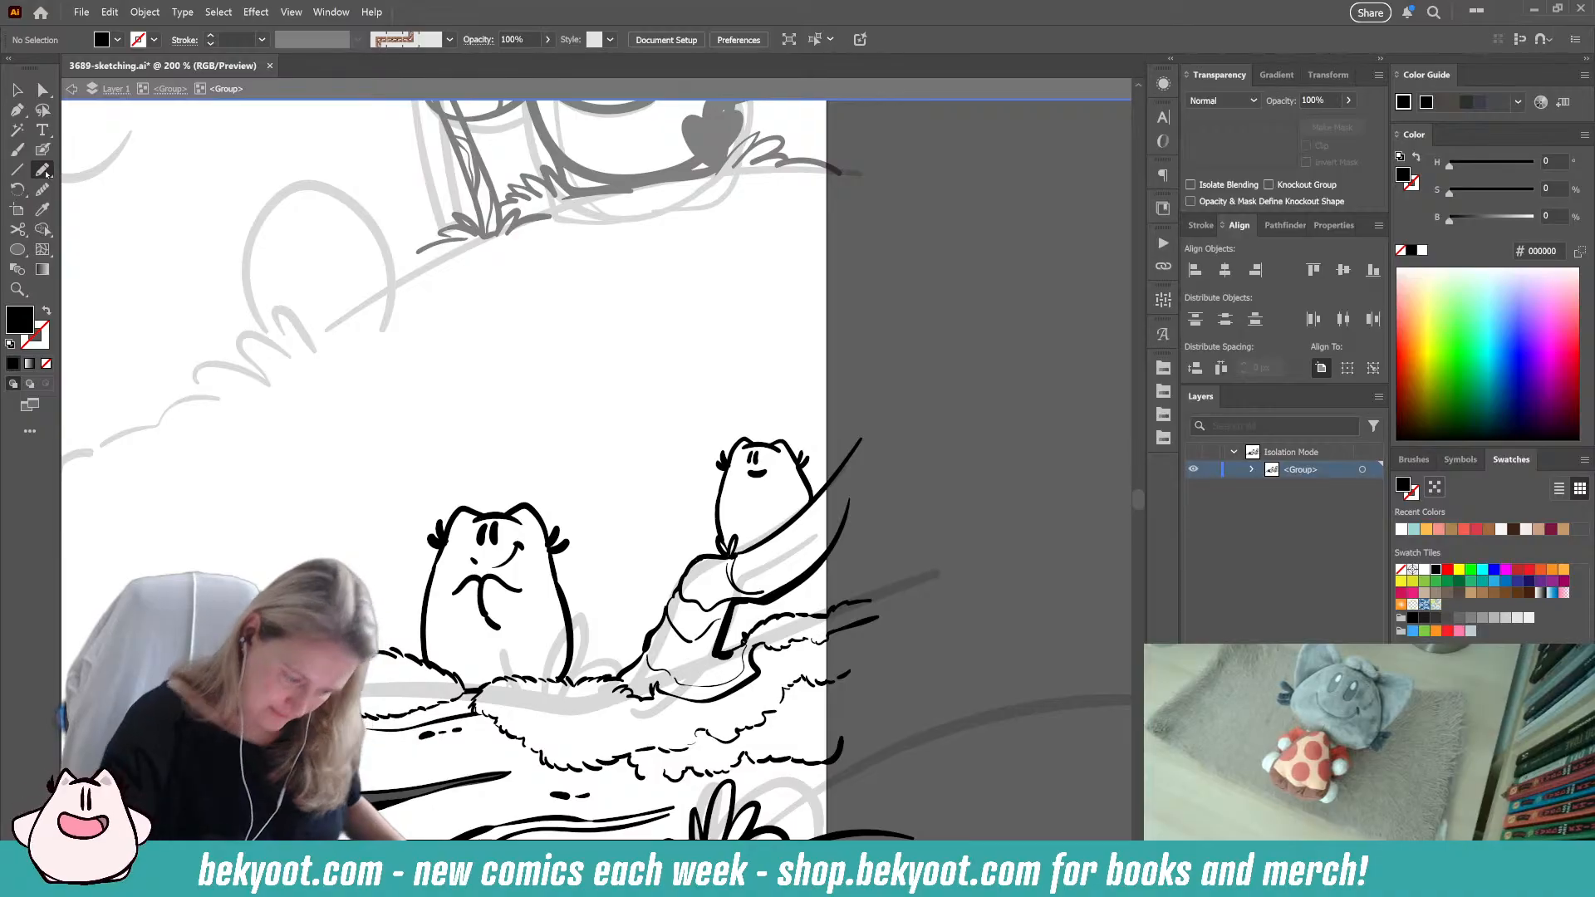
mouse_move(721, 622)
left_mouse_down()
mouse_move(679, 653)
mouse_move(689, 671)
mouse_move(721, 667)
mouse_move(722, 620)
left_mouse_up()
left_click(913, 528, "ctrl")
left_click_drag(738, 694, 675, 709)
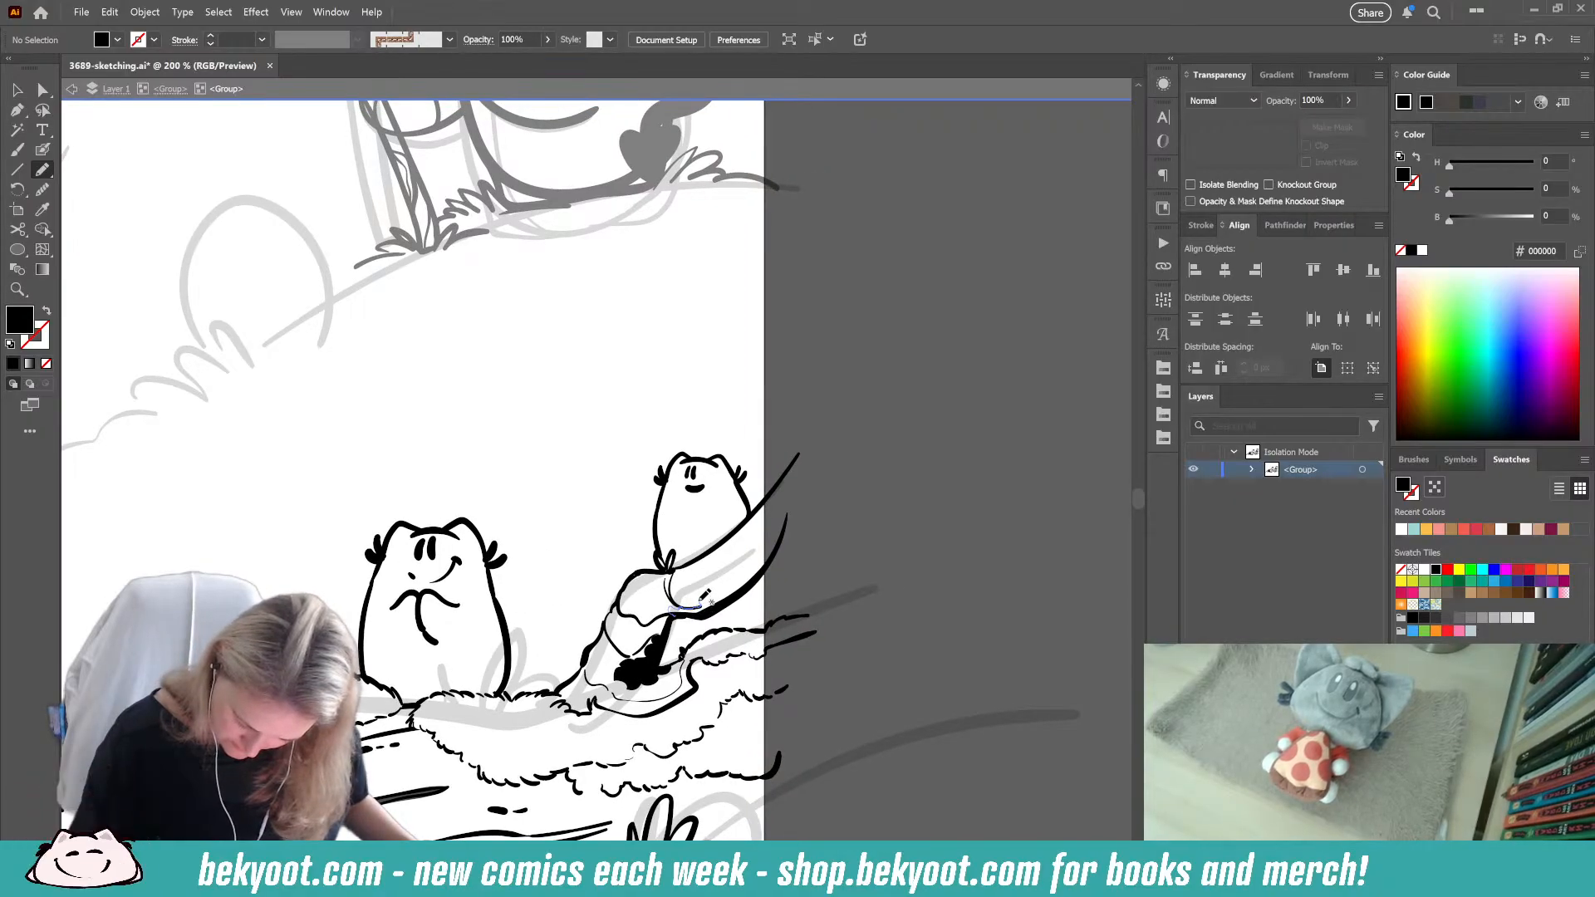
mouse_move(702, 598)
left_mouse_down()
mouse_move(762, 569)
mouse_move(683, 615)
left_mouse_up()
left_click(874, 542, "ctrl")
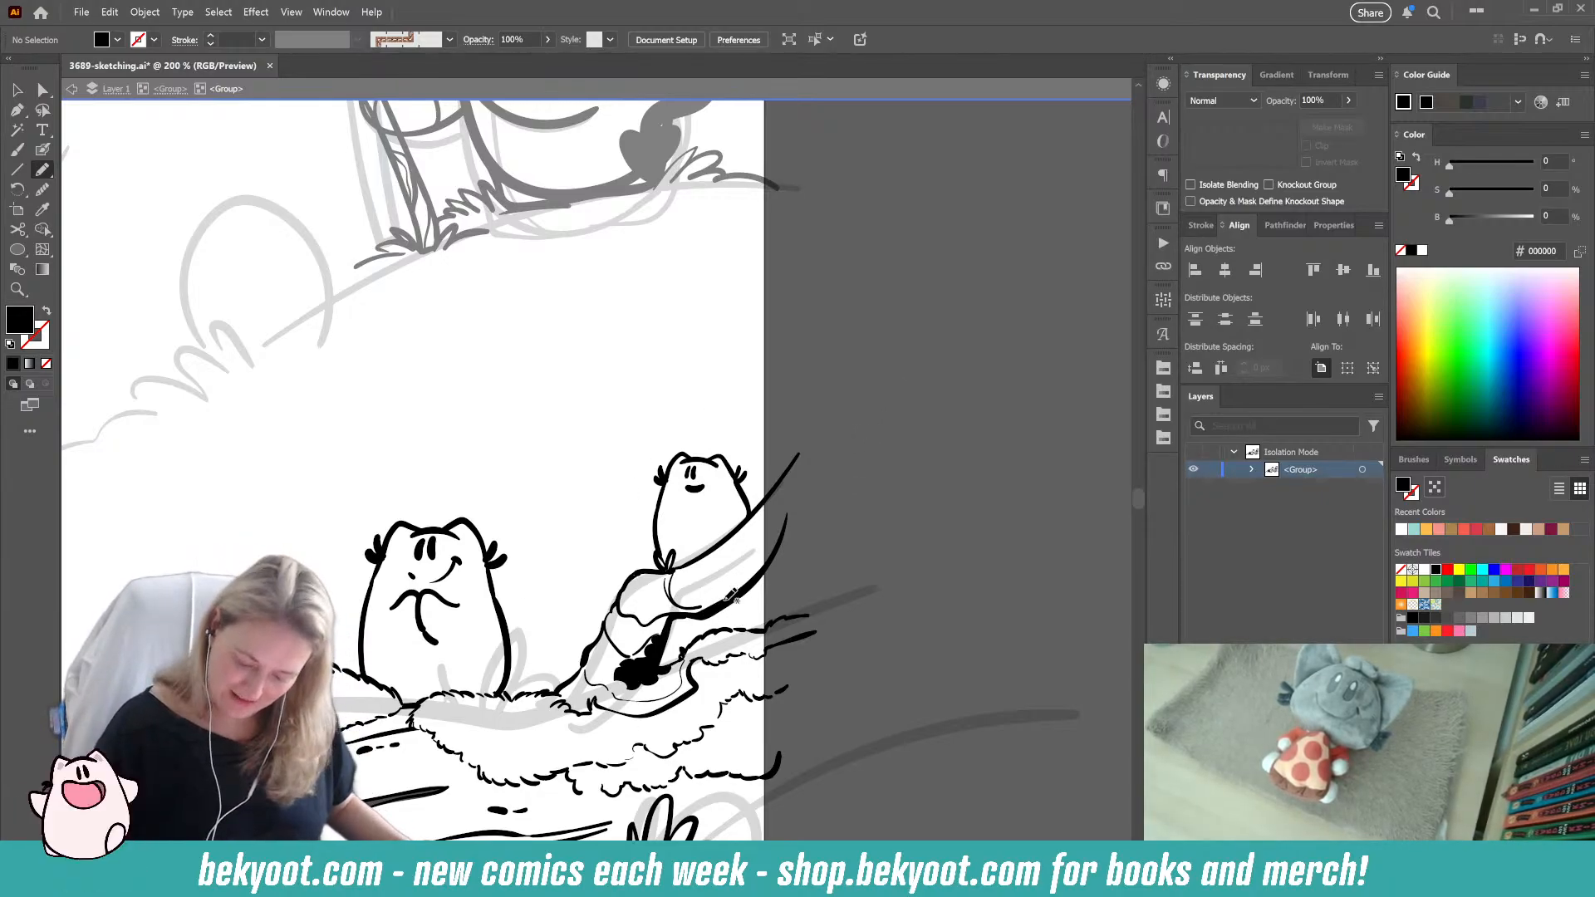
Step: Delete the smooth, thick lower outline of the rising branch
key("v")
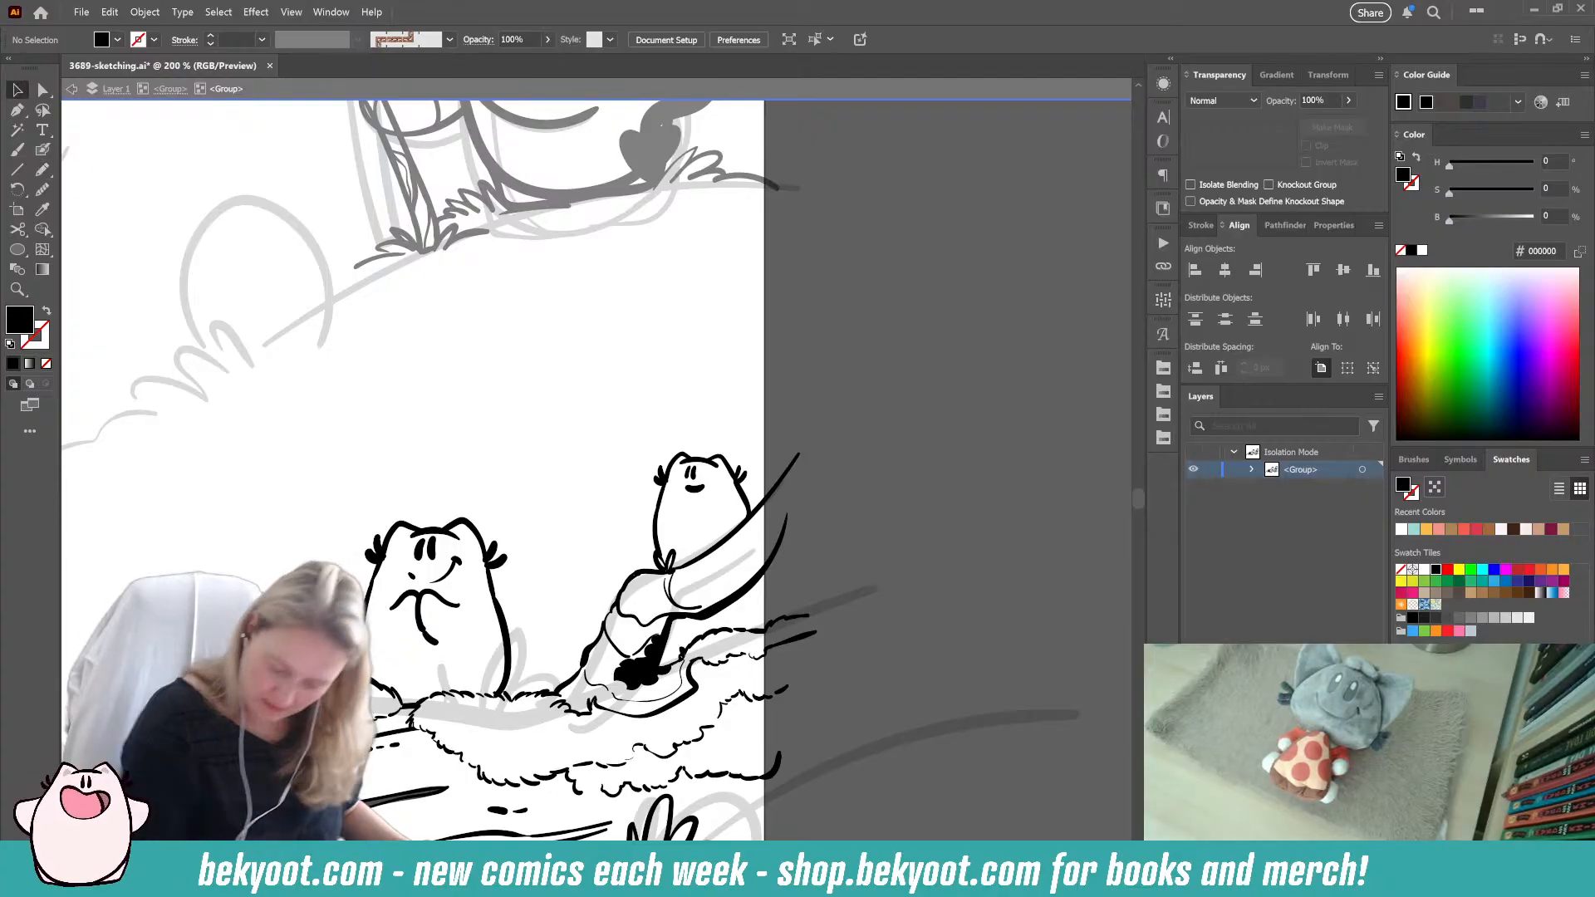
left_click(744, 595)
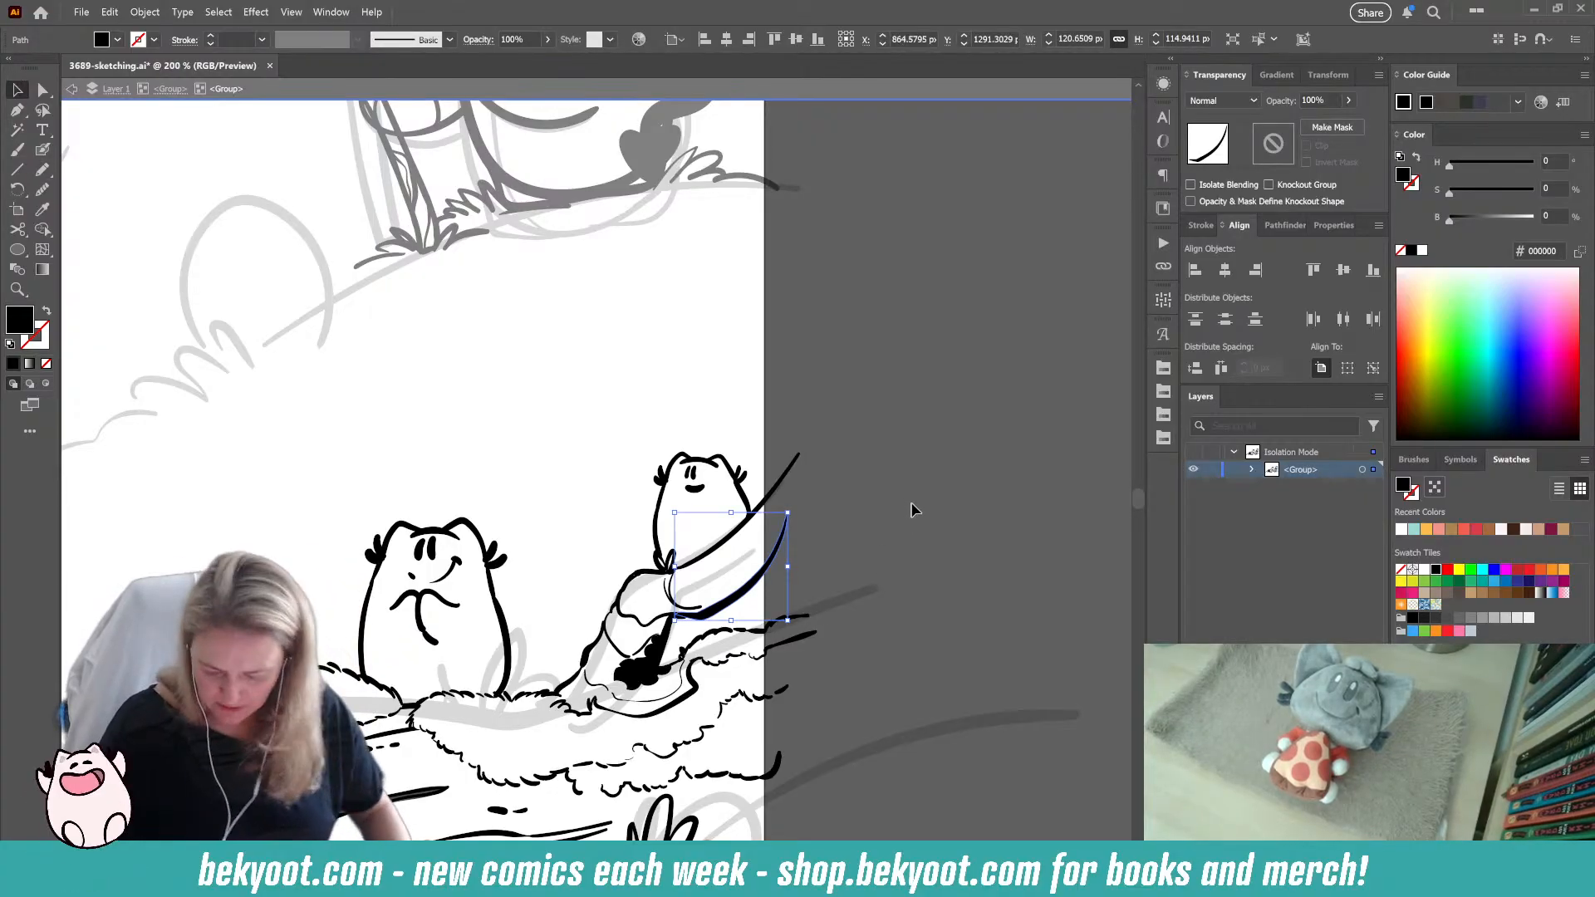
key("Delete")
Step: Try several freehand strokes for the rising branch's lower outline, starting at the joint, and undo each one
key("n")
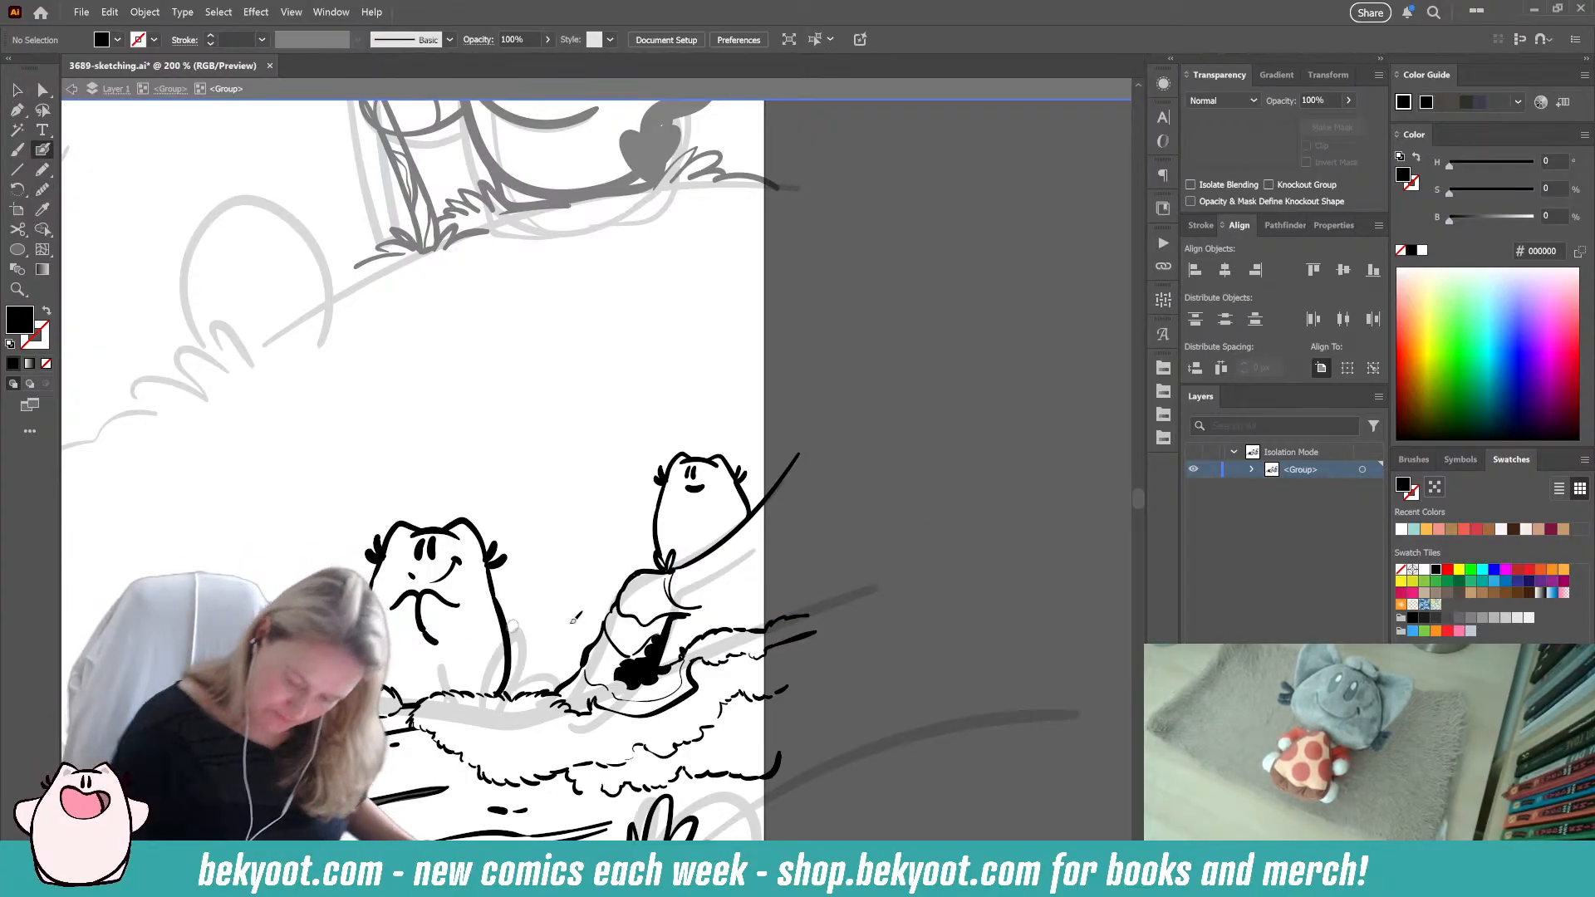
left_click_drag(689, 613, 837, 492)
key("ctrl+z")
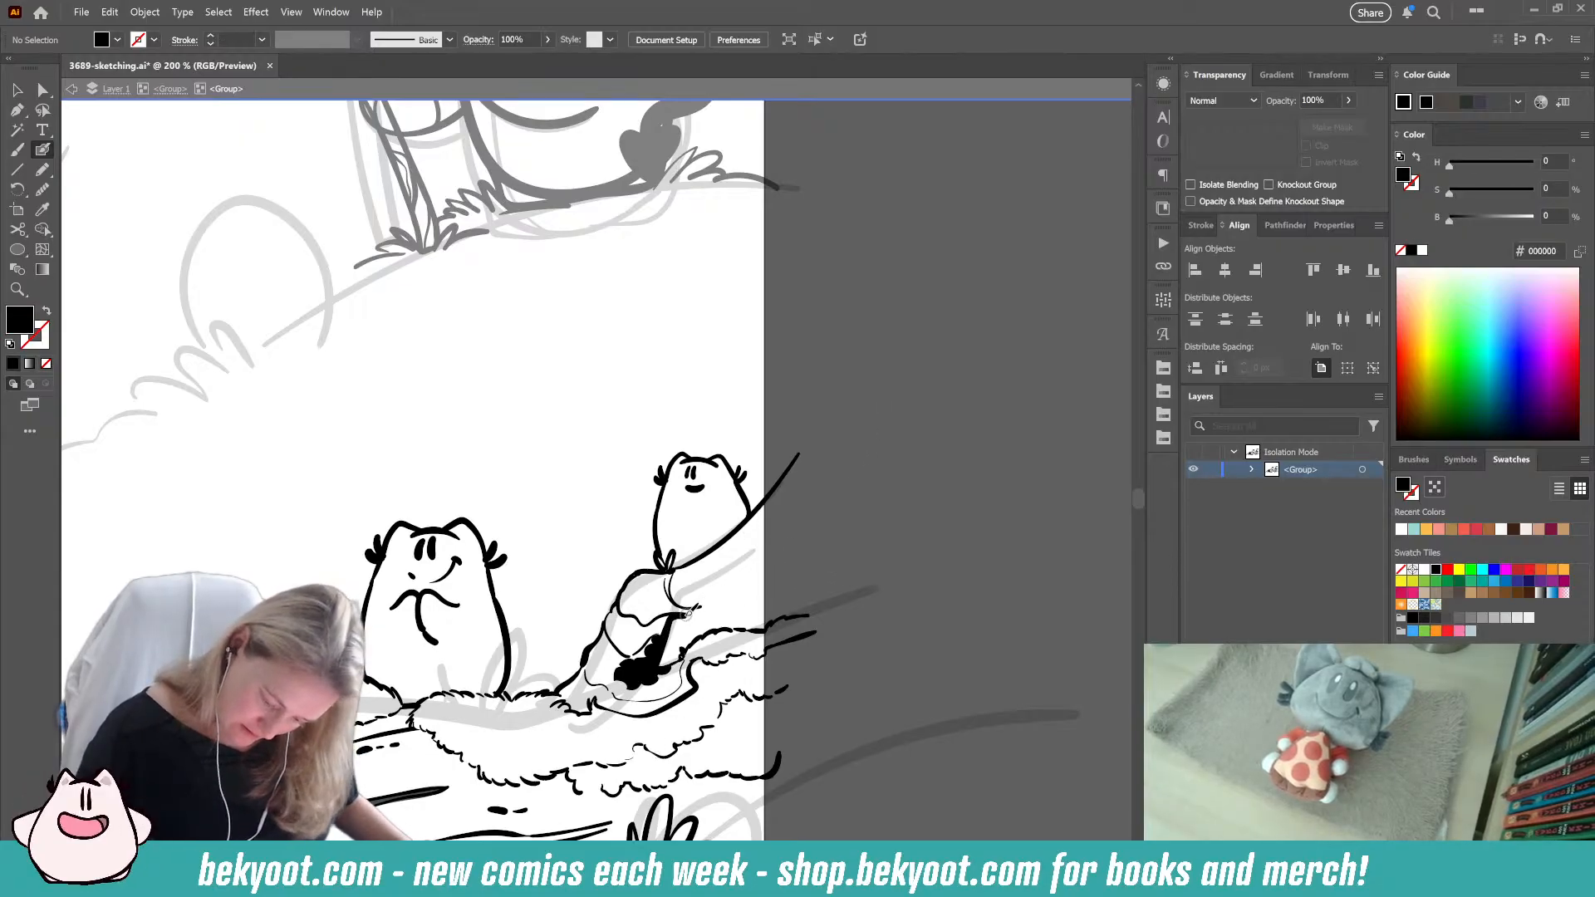
left_click_drag(694, 612, 800, 529)
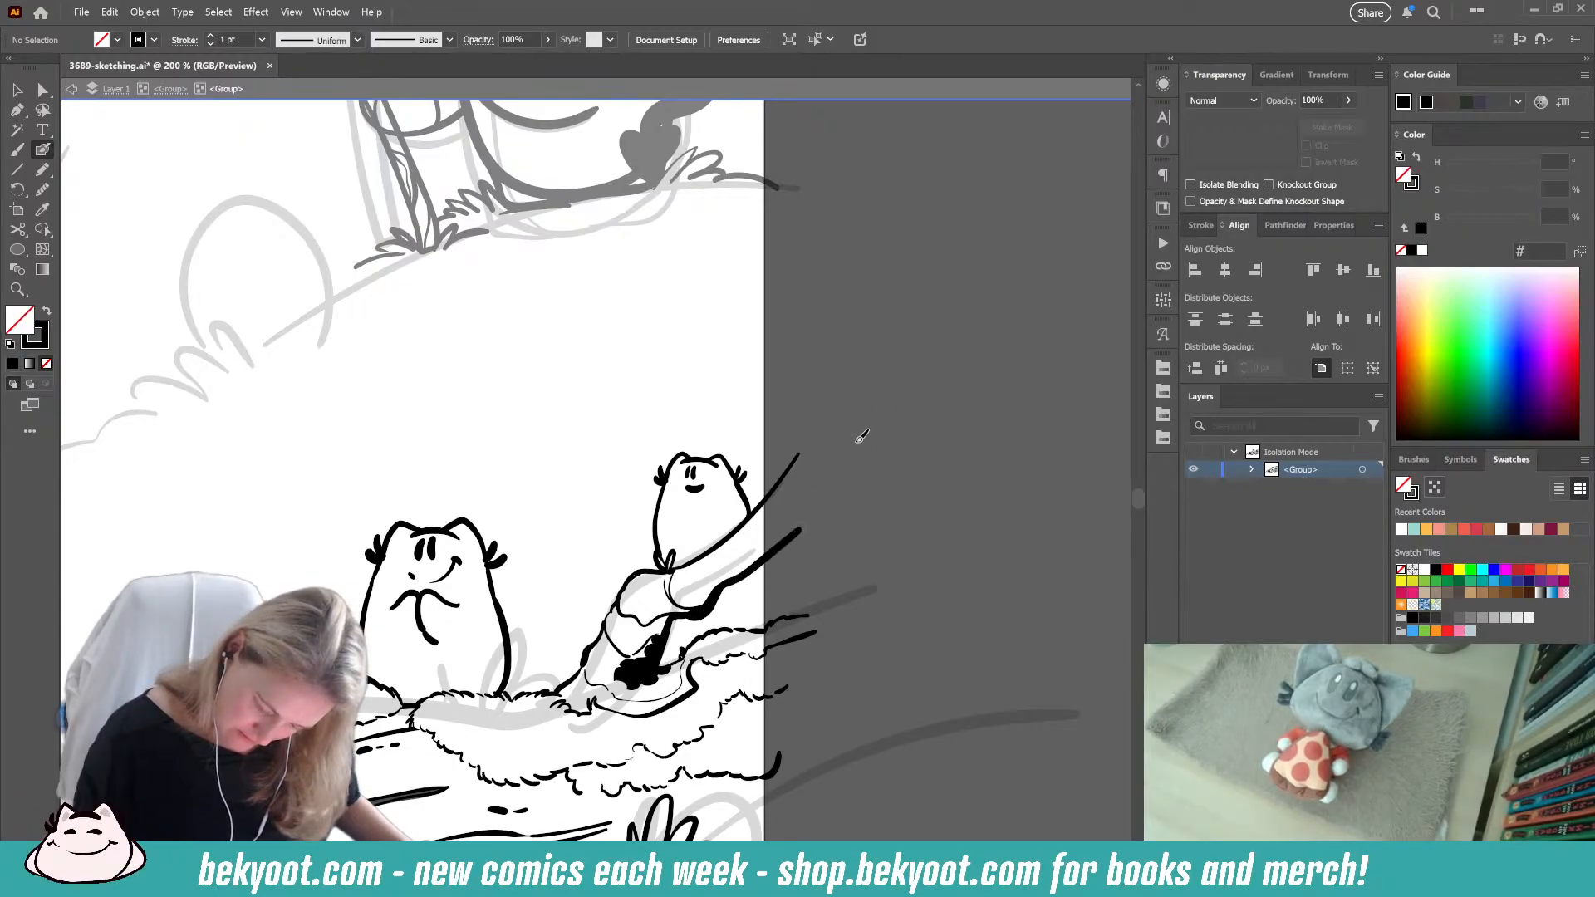
key("ctrl+z")
mouse_move(689, 612)
left_mouse_down()
mouse_move(725, 596)
mouse_move(831, 480)
left_mouse_up()
key("ctrl+z")
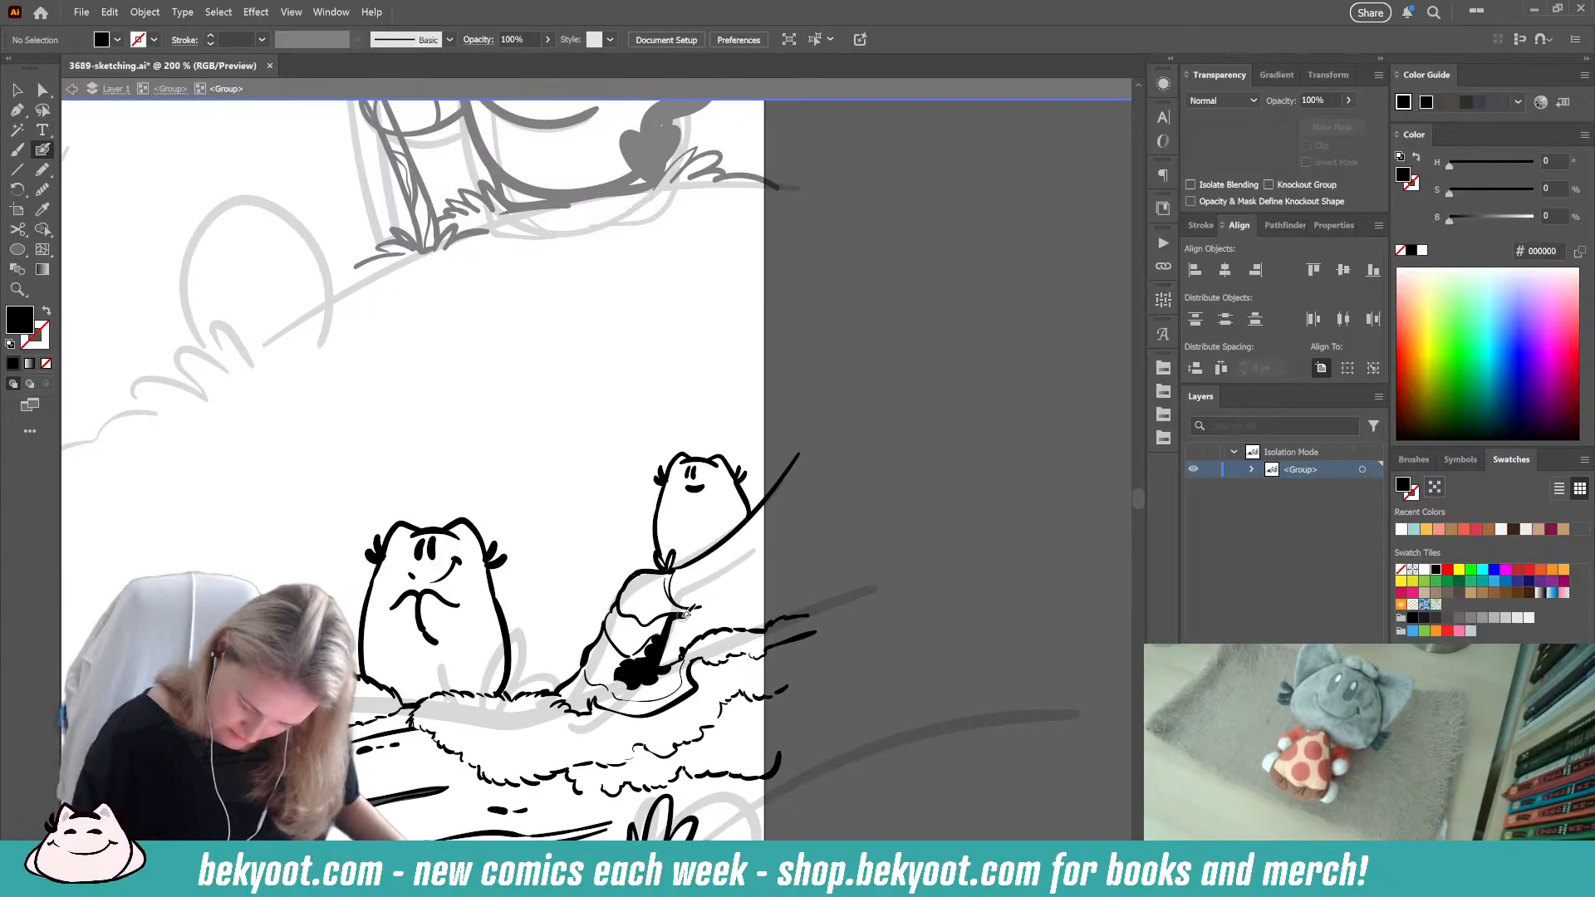
mouse_move(688, 614)
left_mouse_down()
mouse_move(763, 572)
mouse_move(817, 470)
left_mouse_up()
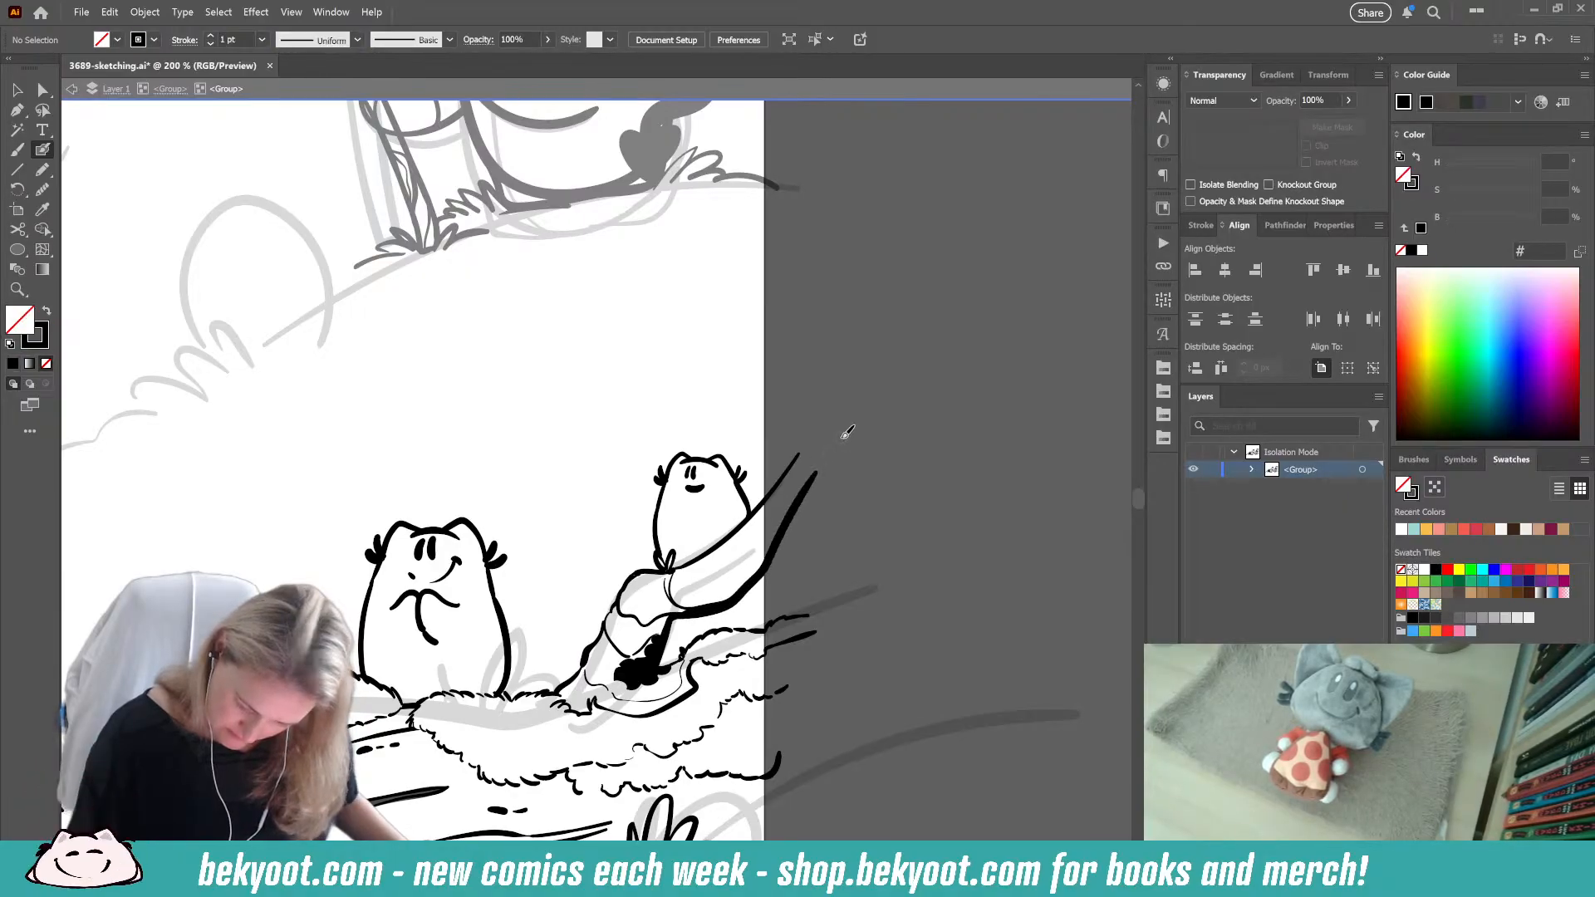
key("ctrl+z")
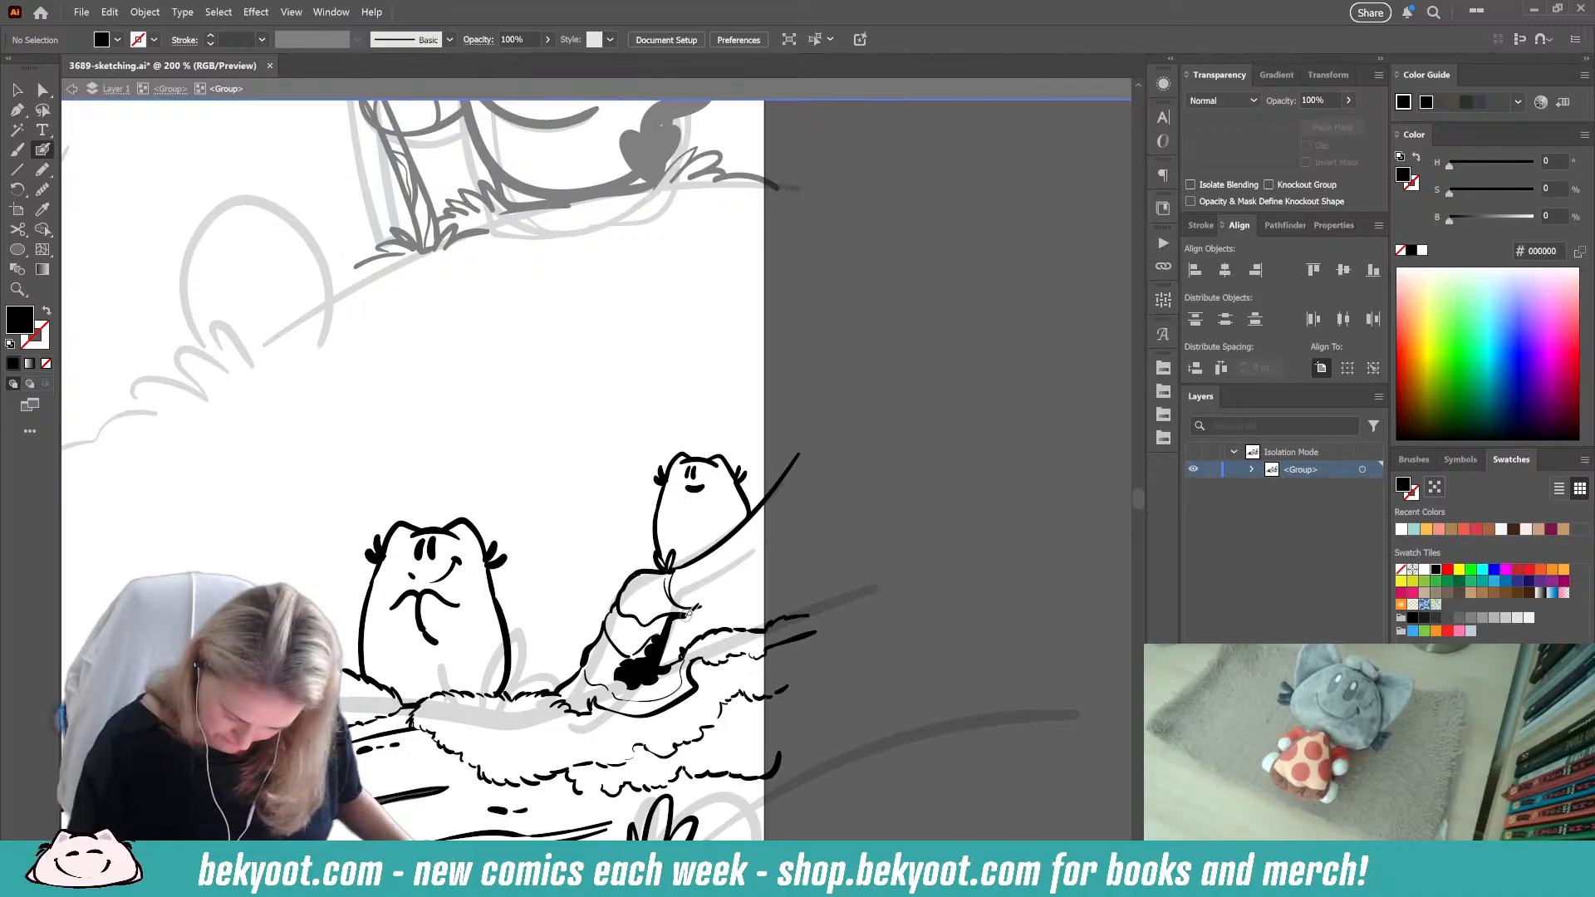
Step: Try inking both edges of the rising branch with thick lines and rotating the upper edge slightly, and undo these changes
left_click_drag(739, 573, 817, 534)
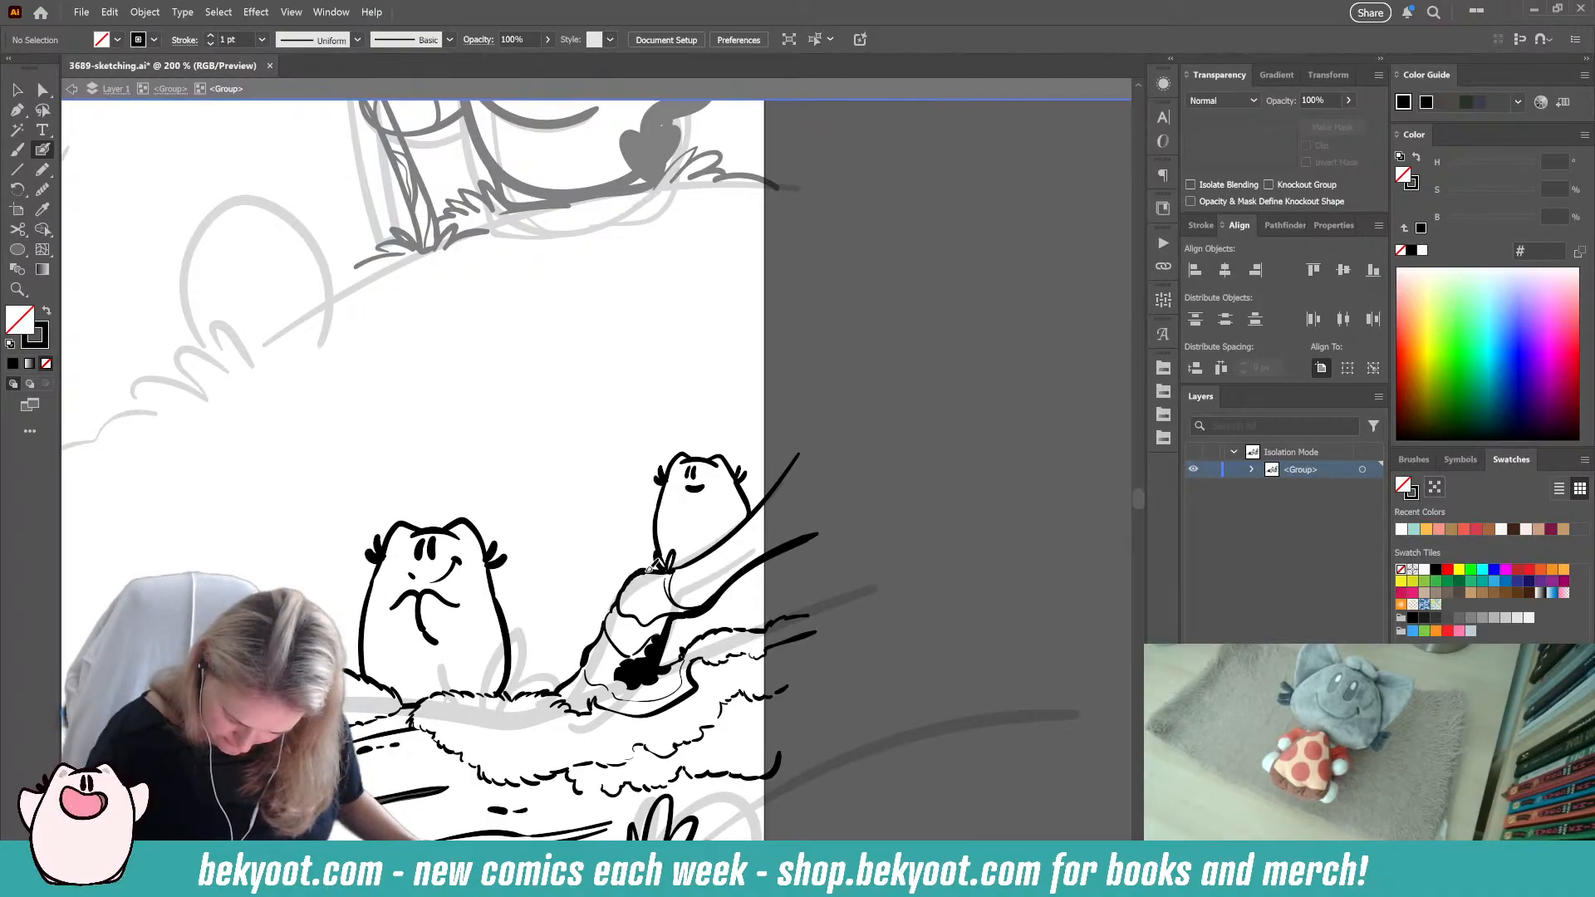
left_click_drag(706, 558, 849, 448)
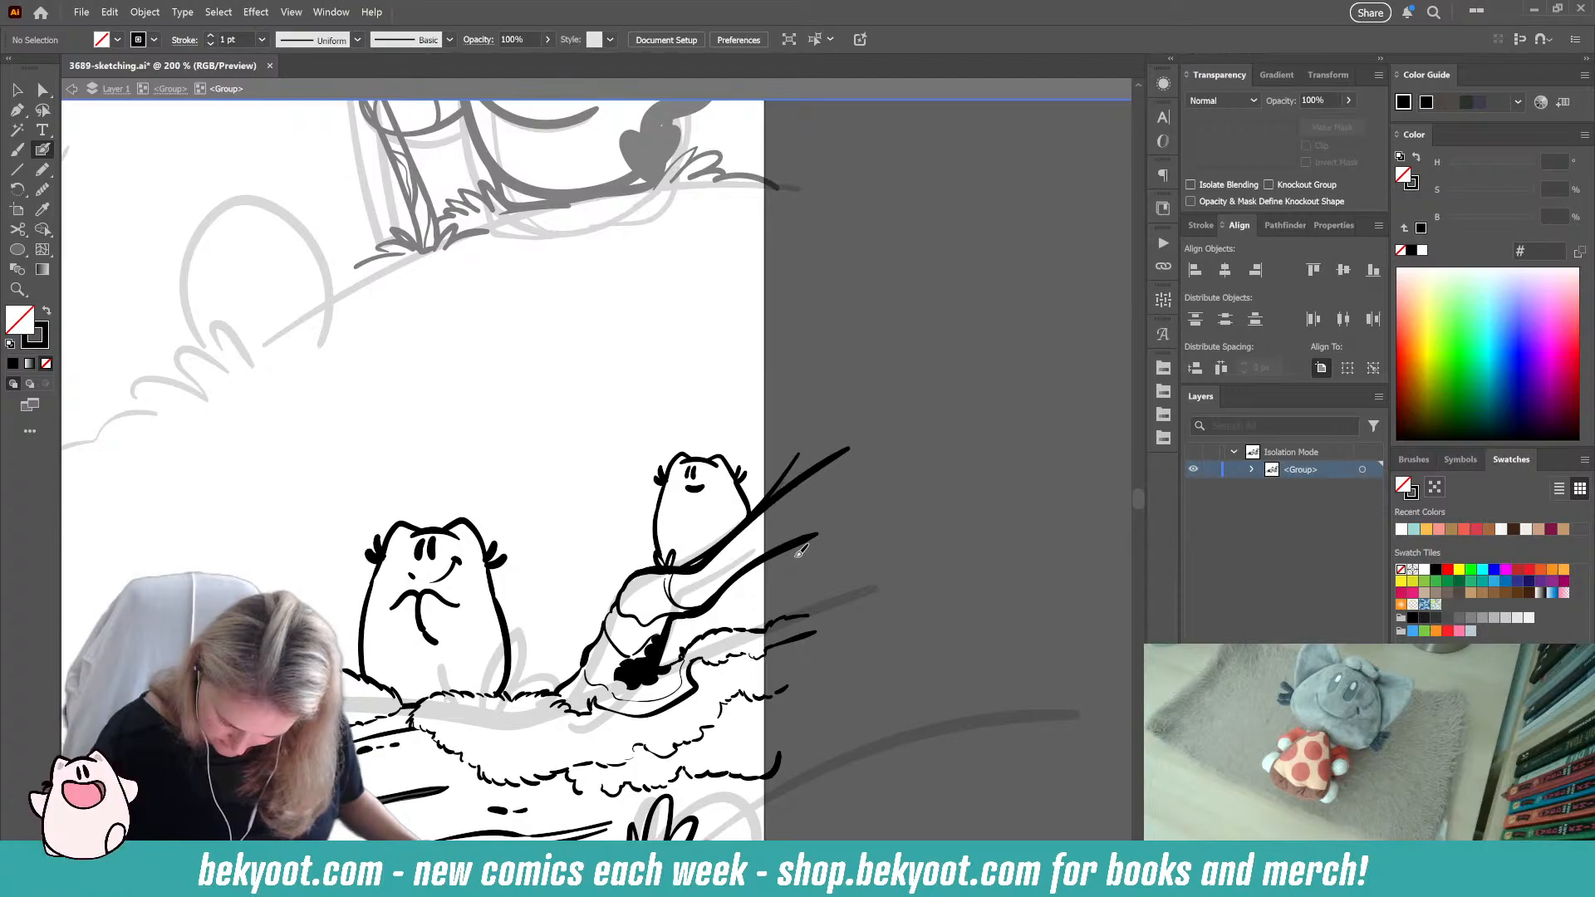
key("ctrl+shift+a")
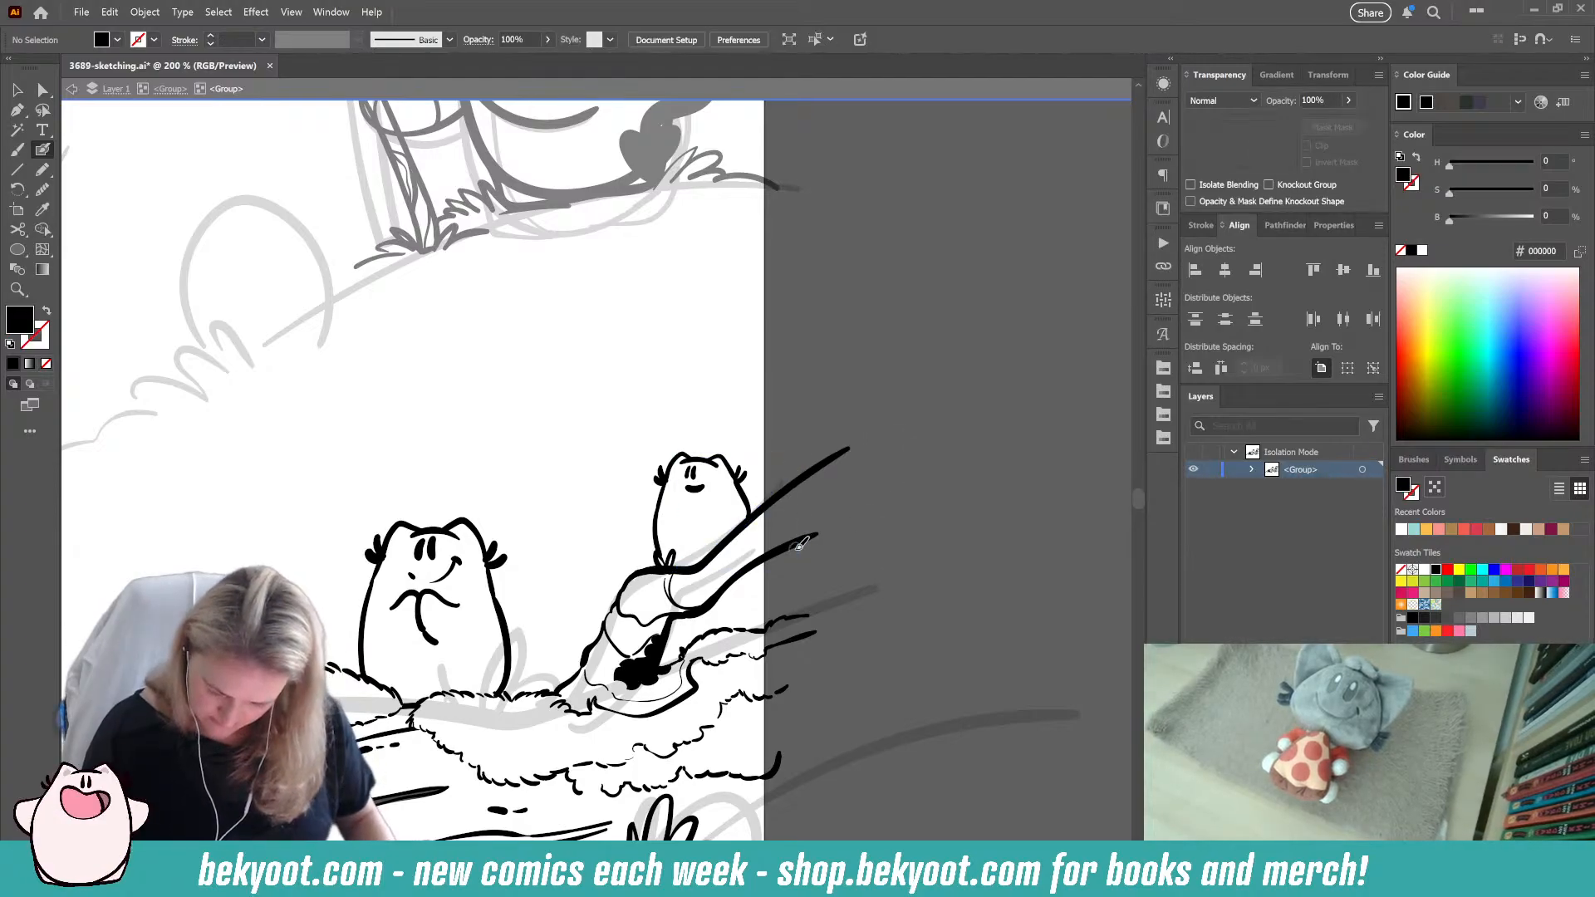
left_click(801, 482, "ctrl")
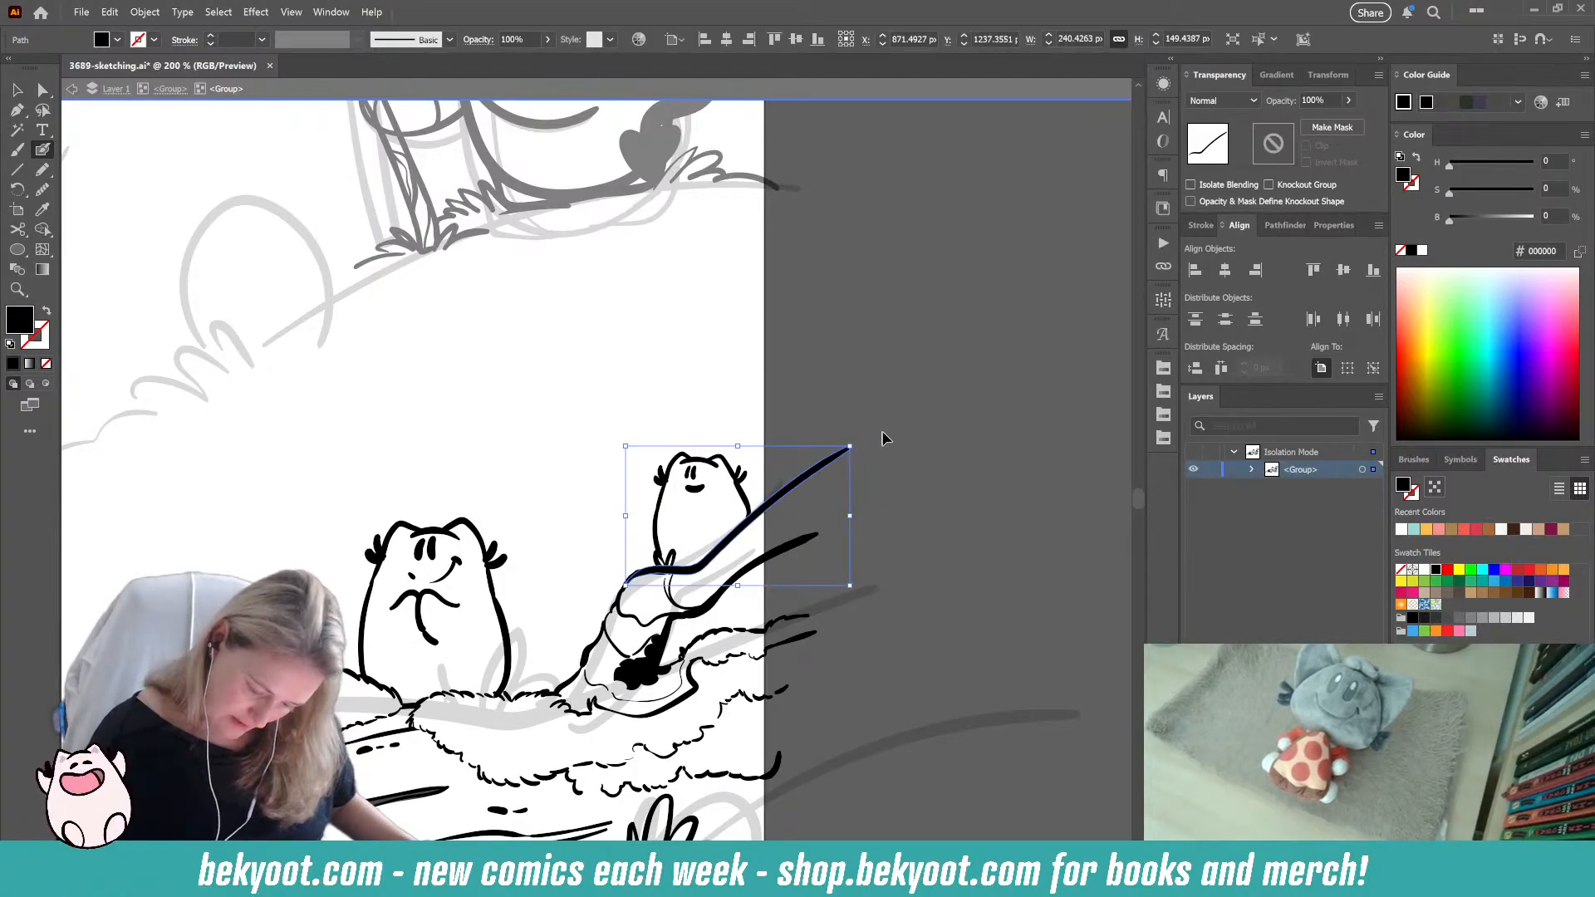
left_click_drag(858, 444, 861, 457)
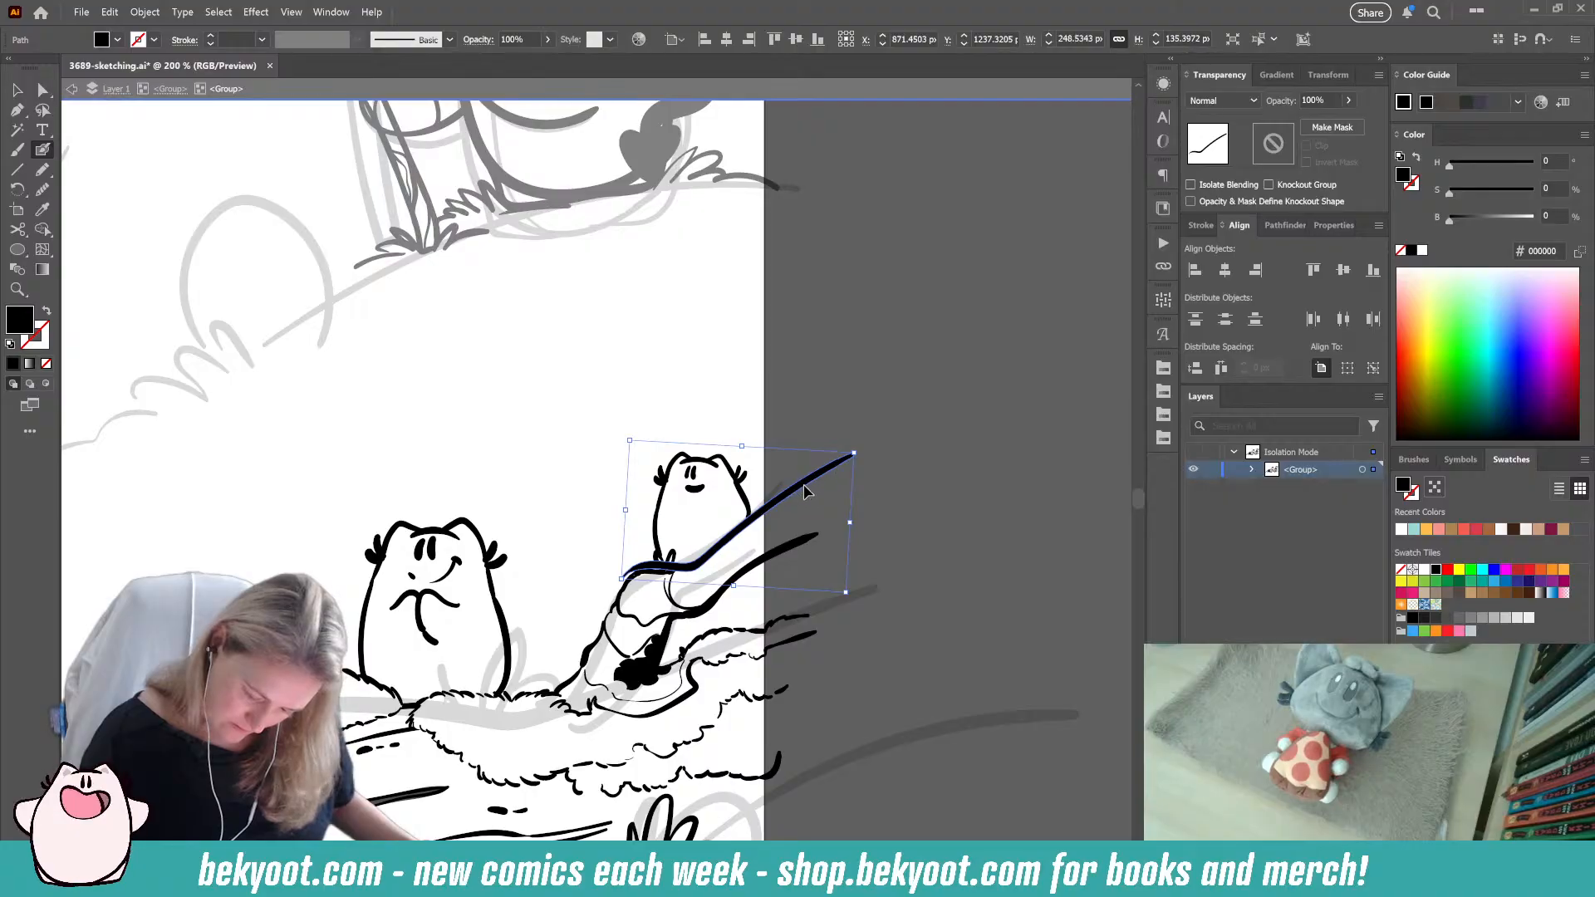
left_click(917, 465)
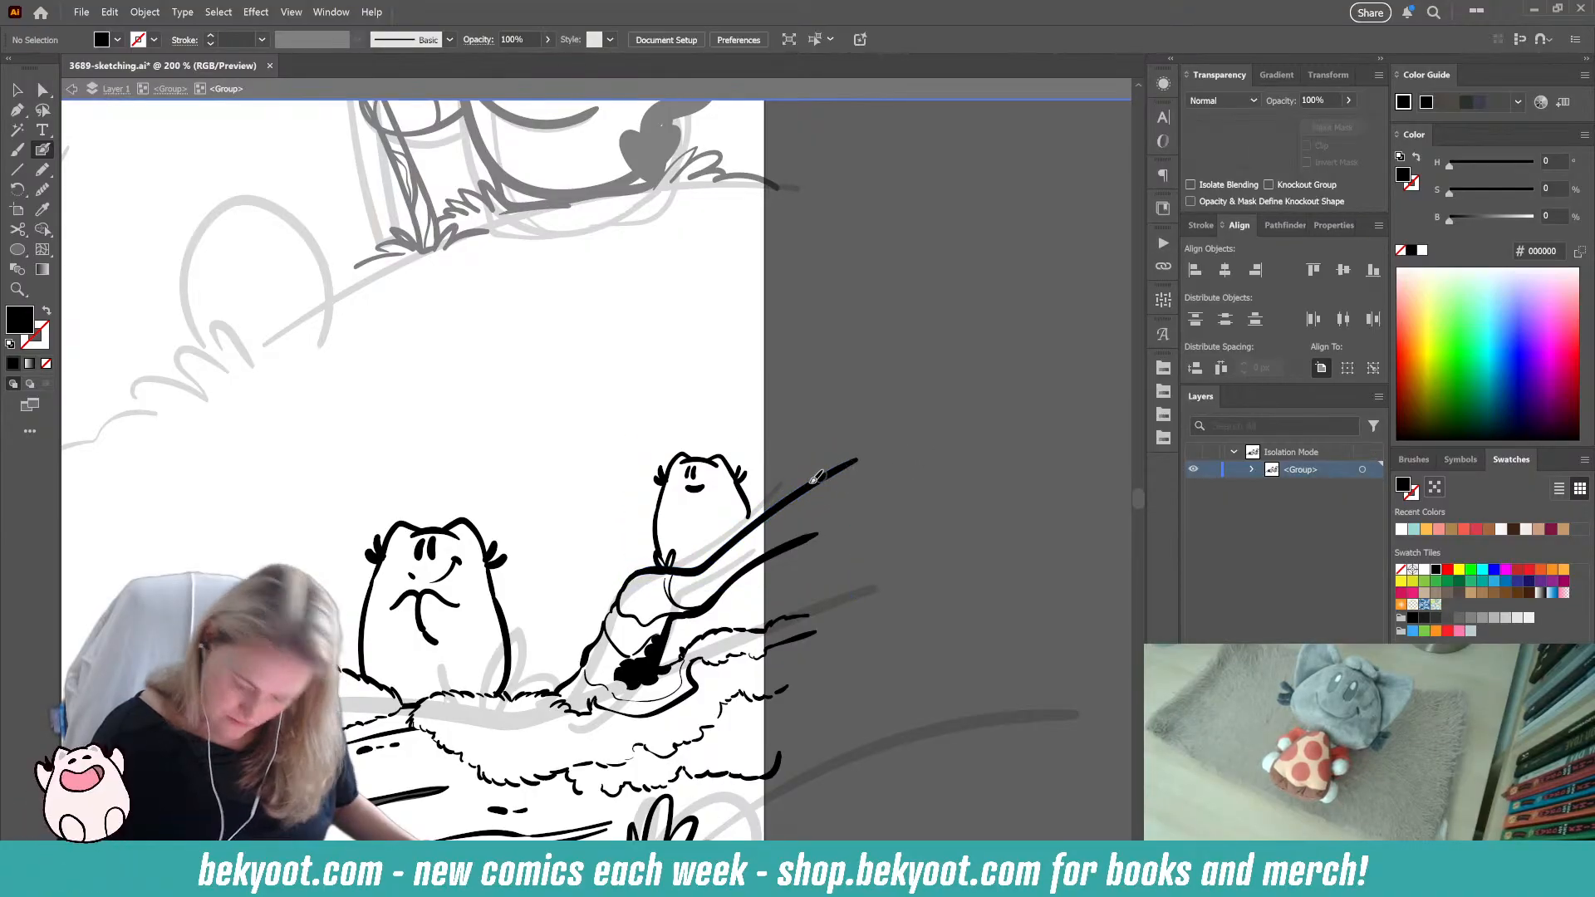
left_click(806, 550, "ctrl")
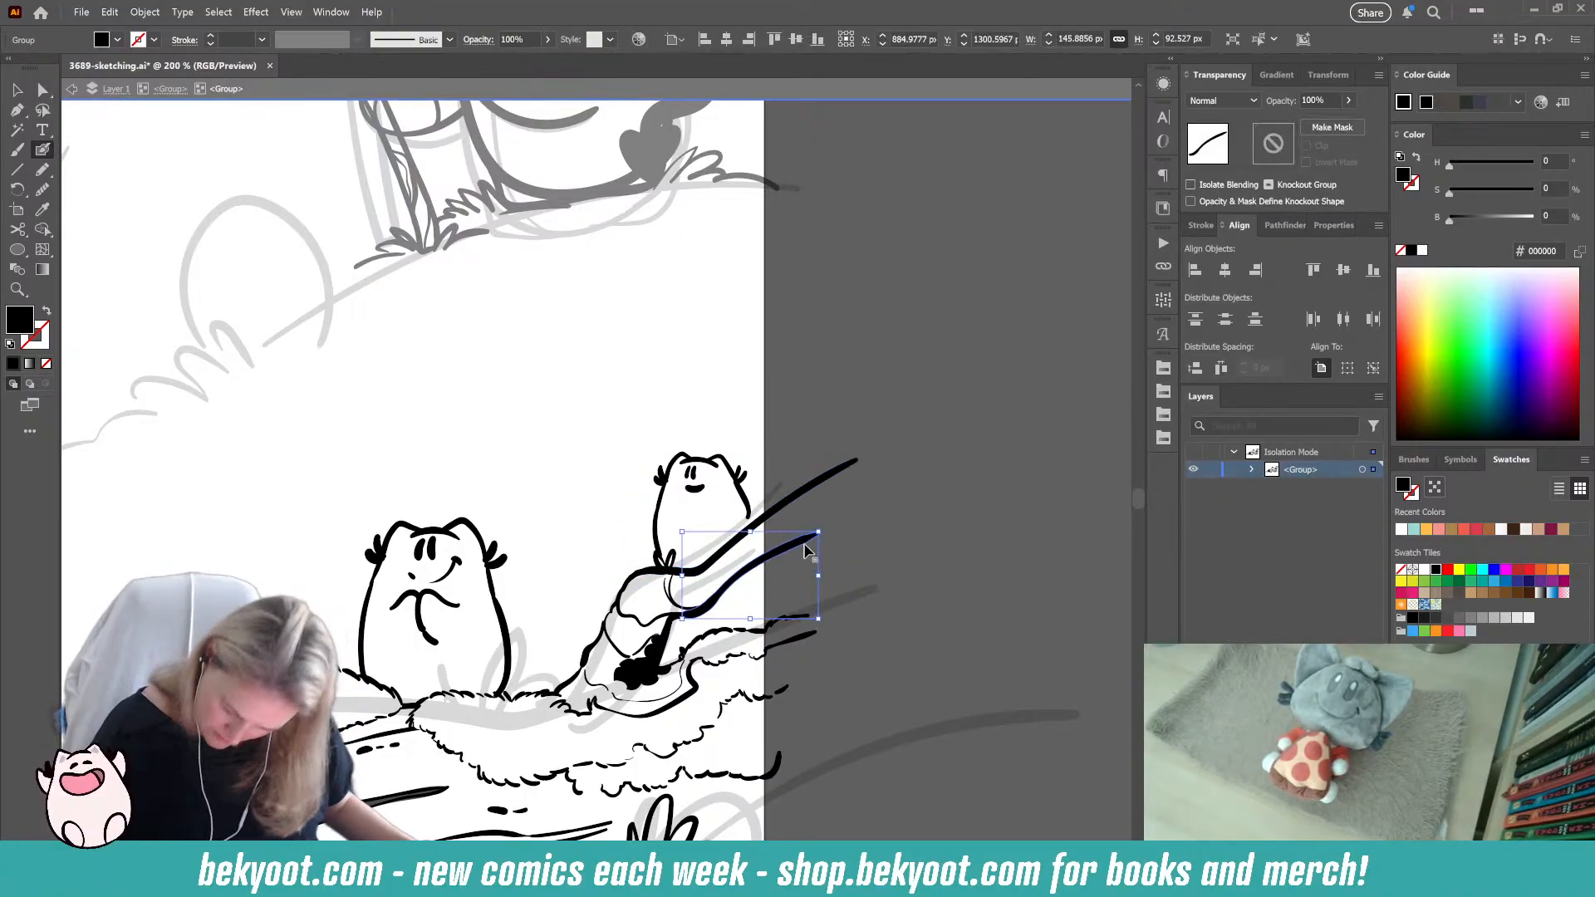
left_click(827, 470, "ctrl")
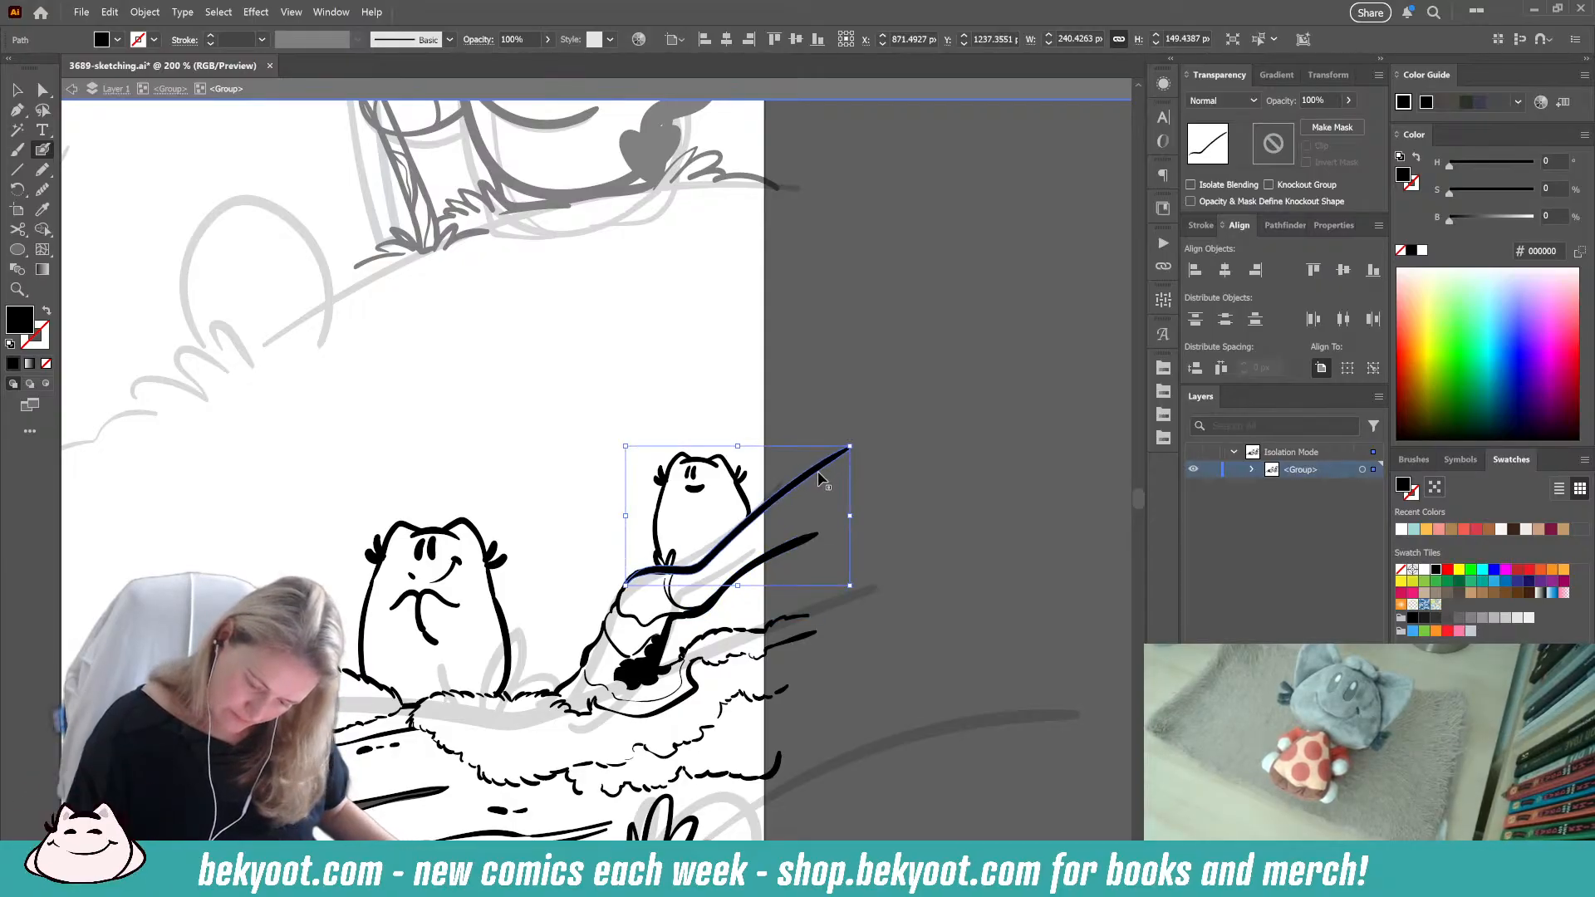
key("ctrl+z")
key("ctrl+z")
key("ctrl+z")
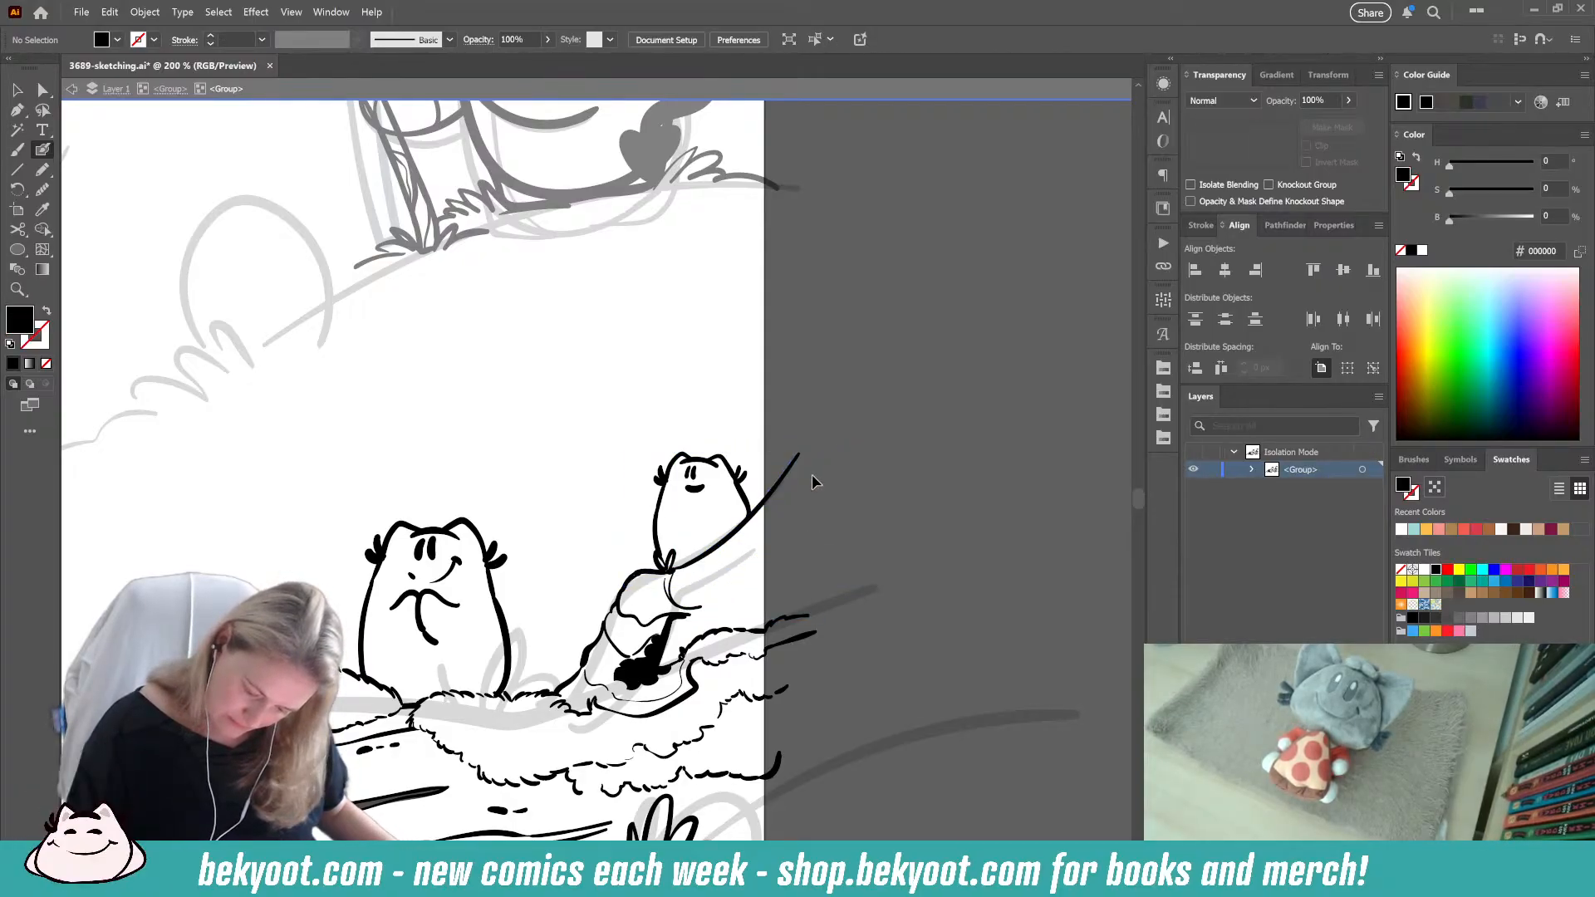
Step: Ink the rising branch's lower edge as a bent stroke and extend its upper edge in a straighter line past the artboard
mouse_move(675, 614)
left_mouse_down()
mouse_move(811, 501)
mouse_move(712, 545)
mouse_move(721, 534)
mouse_move(835, 446)
left_mouse_up()
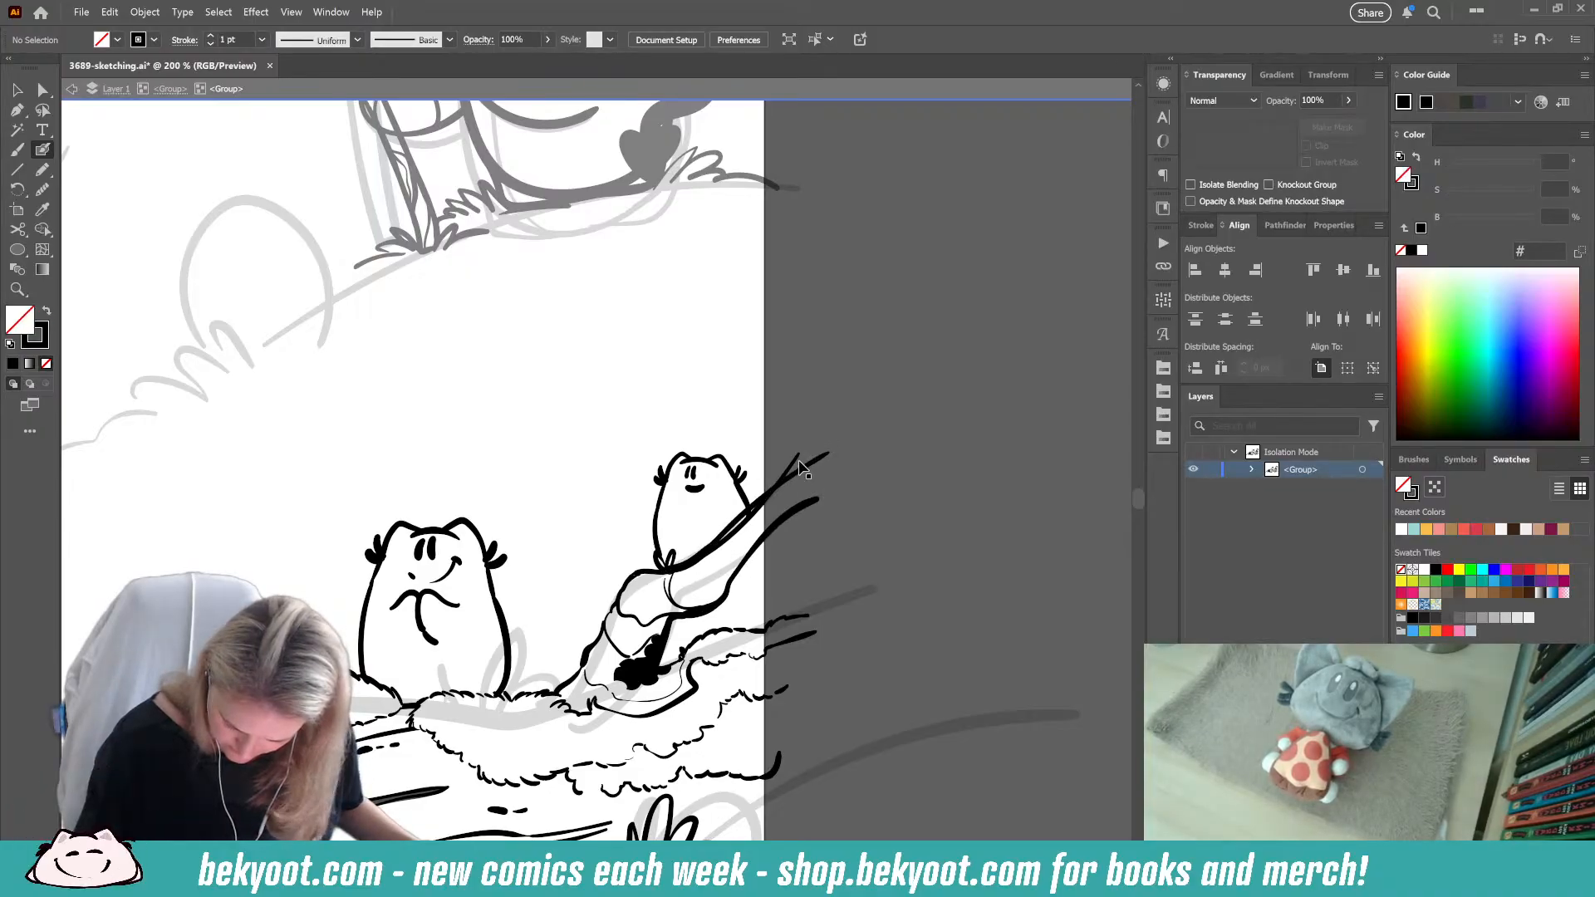
key("ctrl+z")
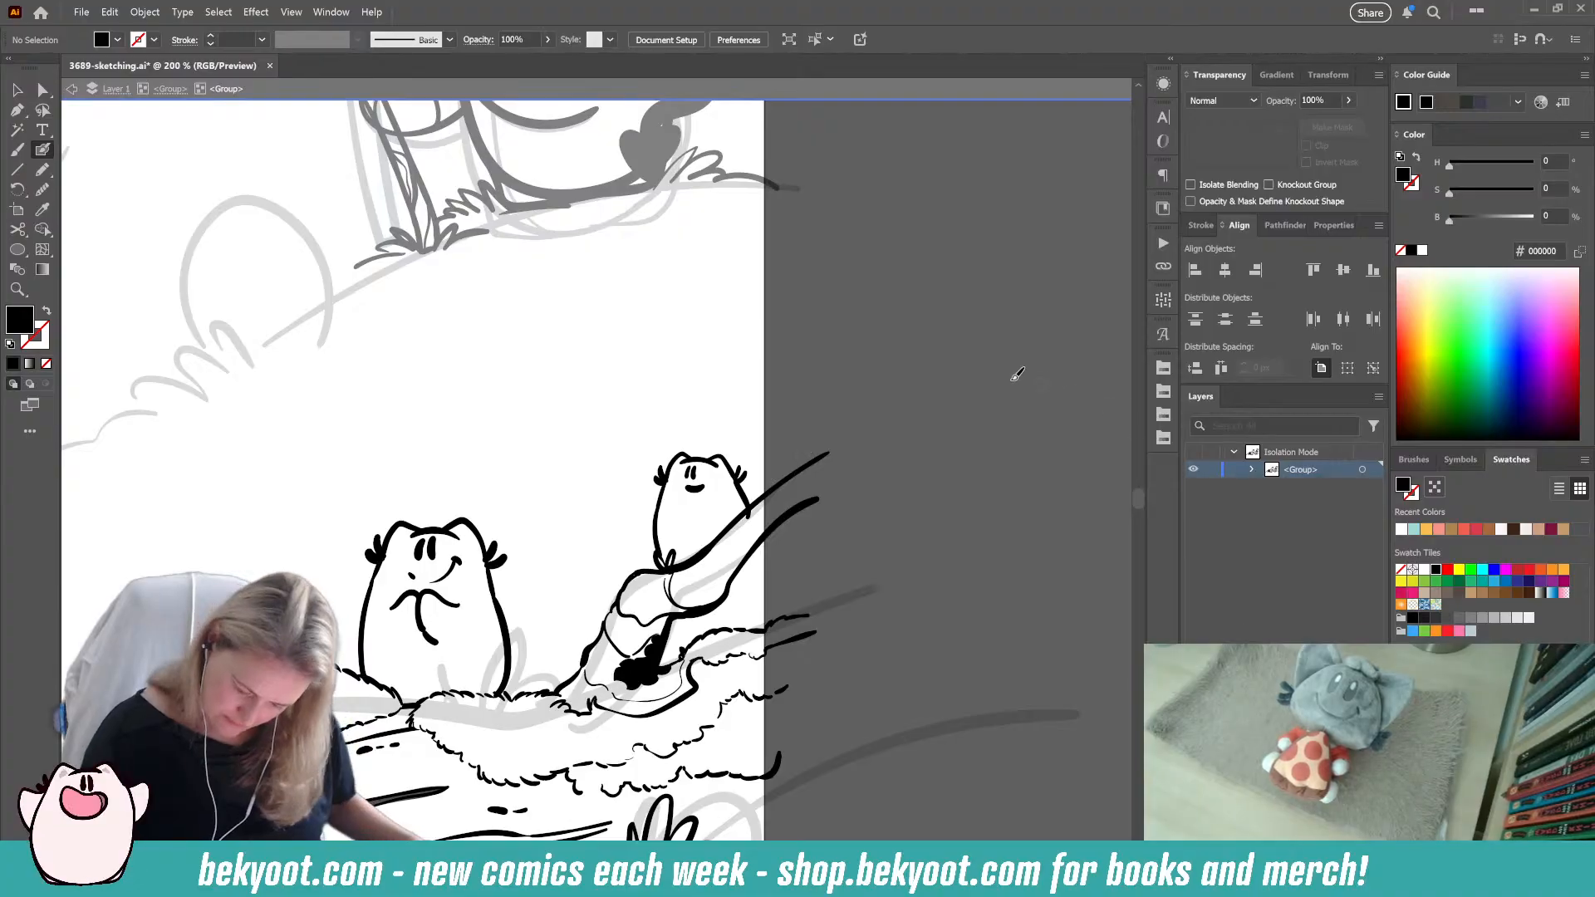
left_click(748, 514, "ctrl")
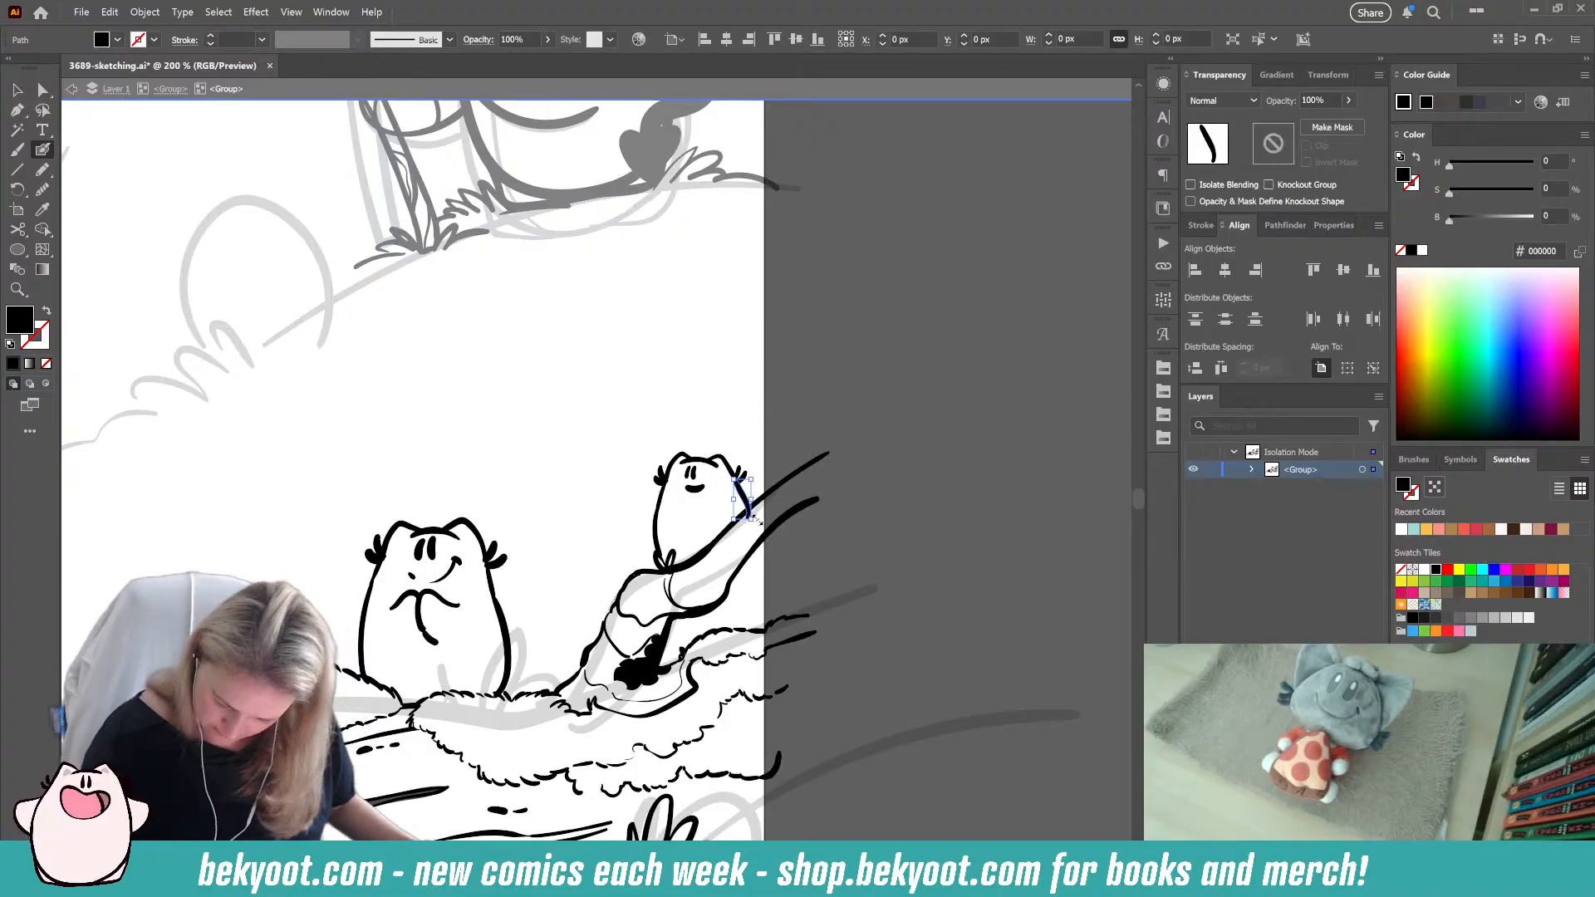
left_click(906, 412, "ctrl")
left_click_drag(753, 652, 814, 635)
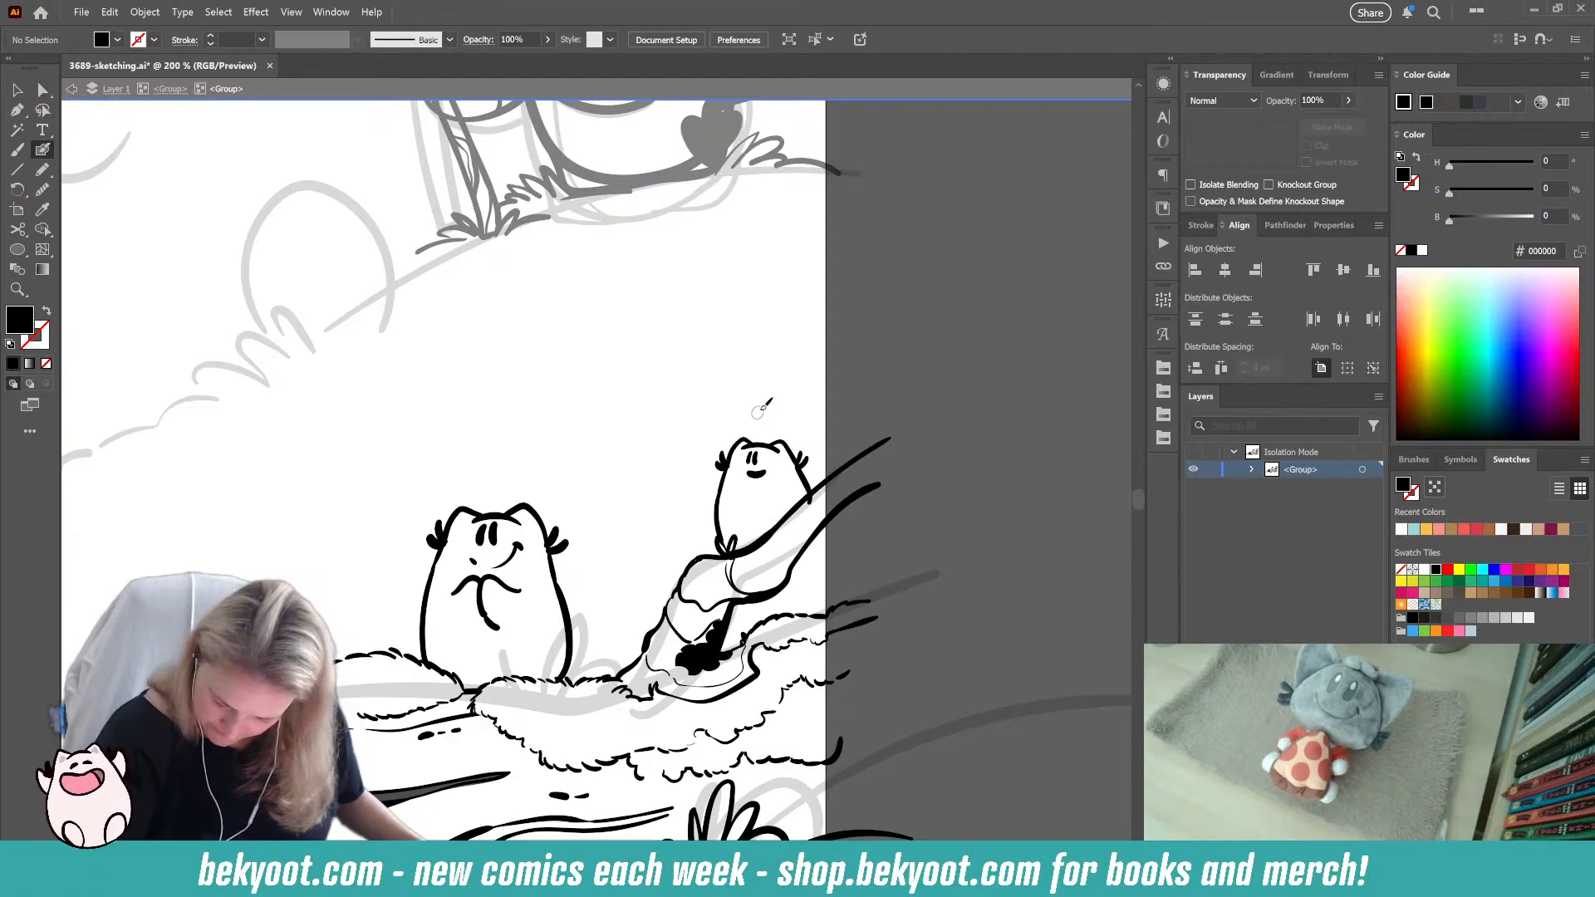
left_click_drag(757, 475, 818, 504)
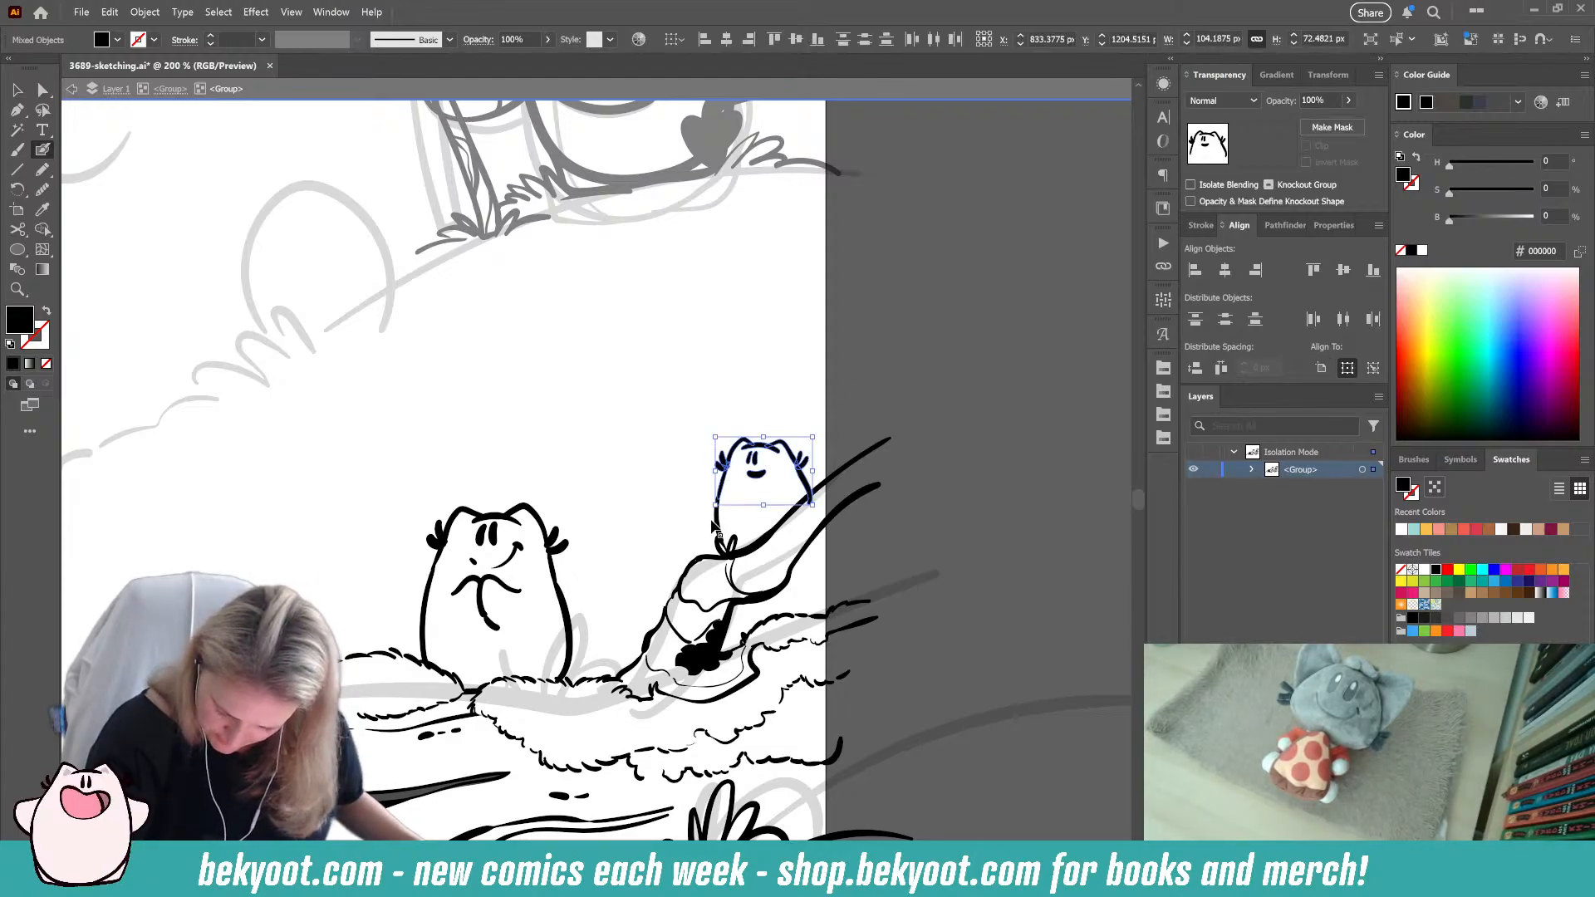
left_click_drag(723, 519, 727, 518)
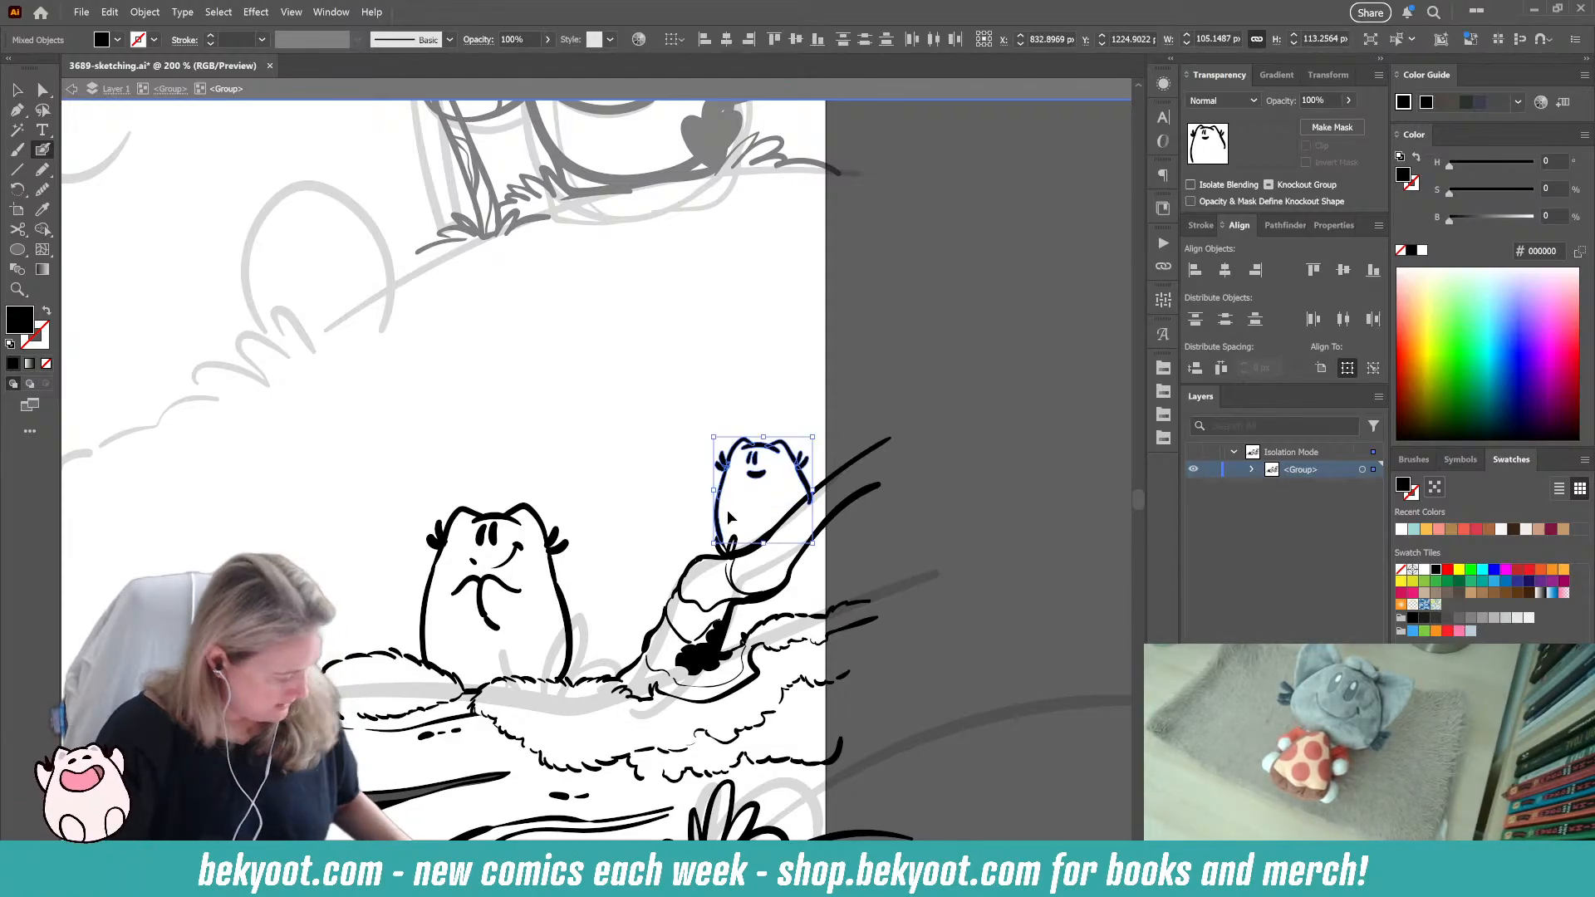
key("ctrl+shift+a")
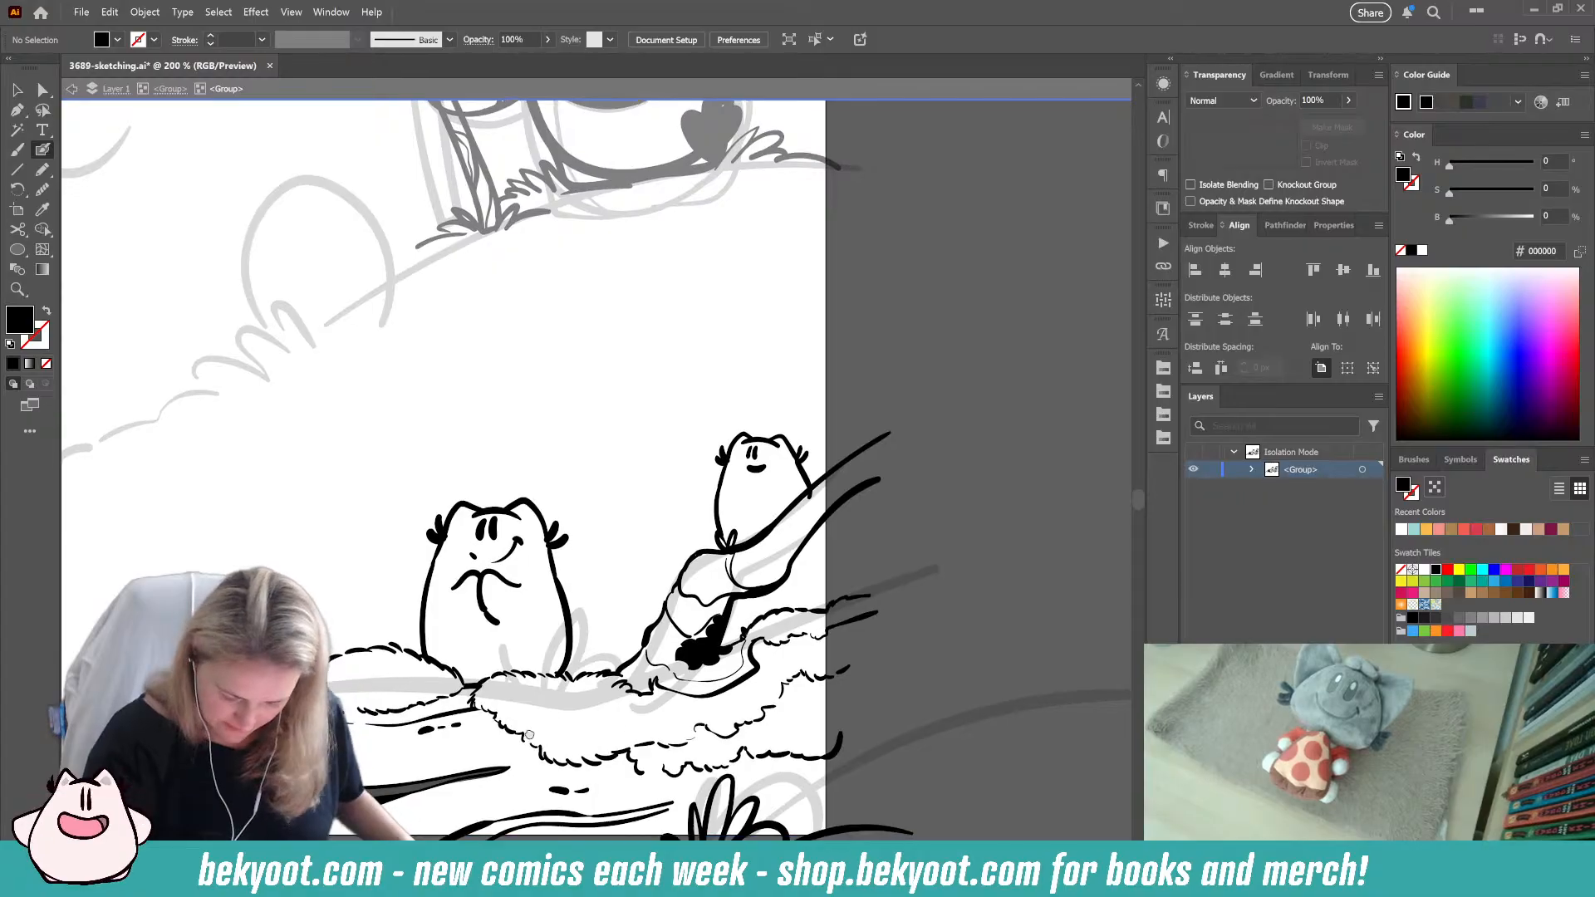
Step: Draw a solid black, ragged-edged shadow along the lower edge of the moss clump in the middle of the log with the Pencil tool
left_click_drag(551, 658, 502, 565)
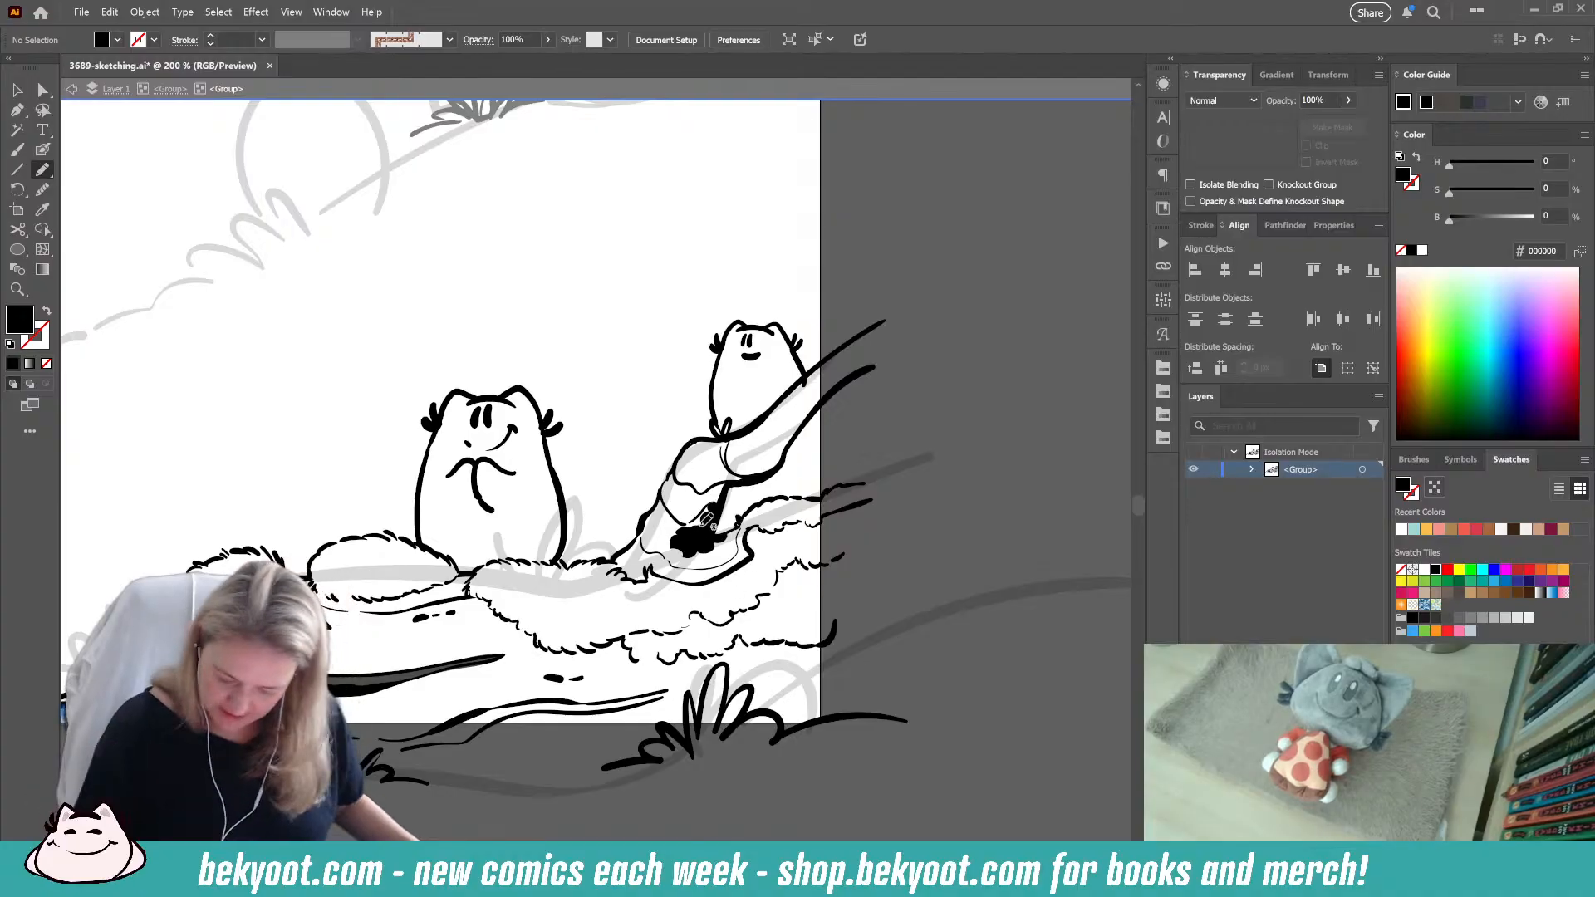
left_click_drag(660, 771, 584, 730)
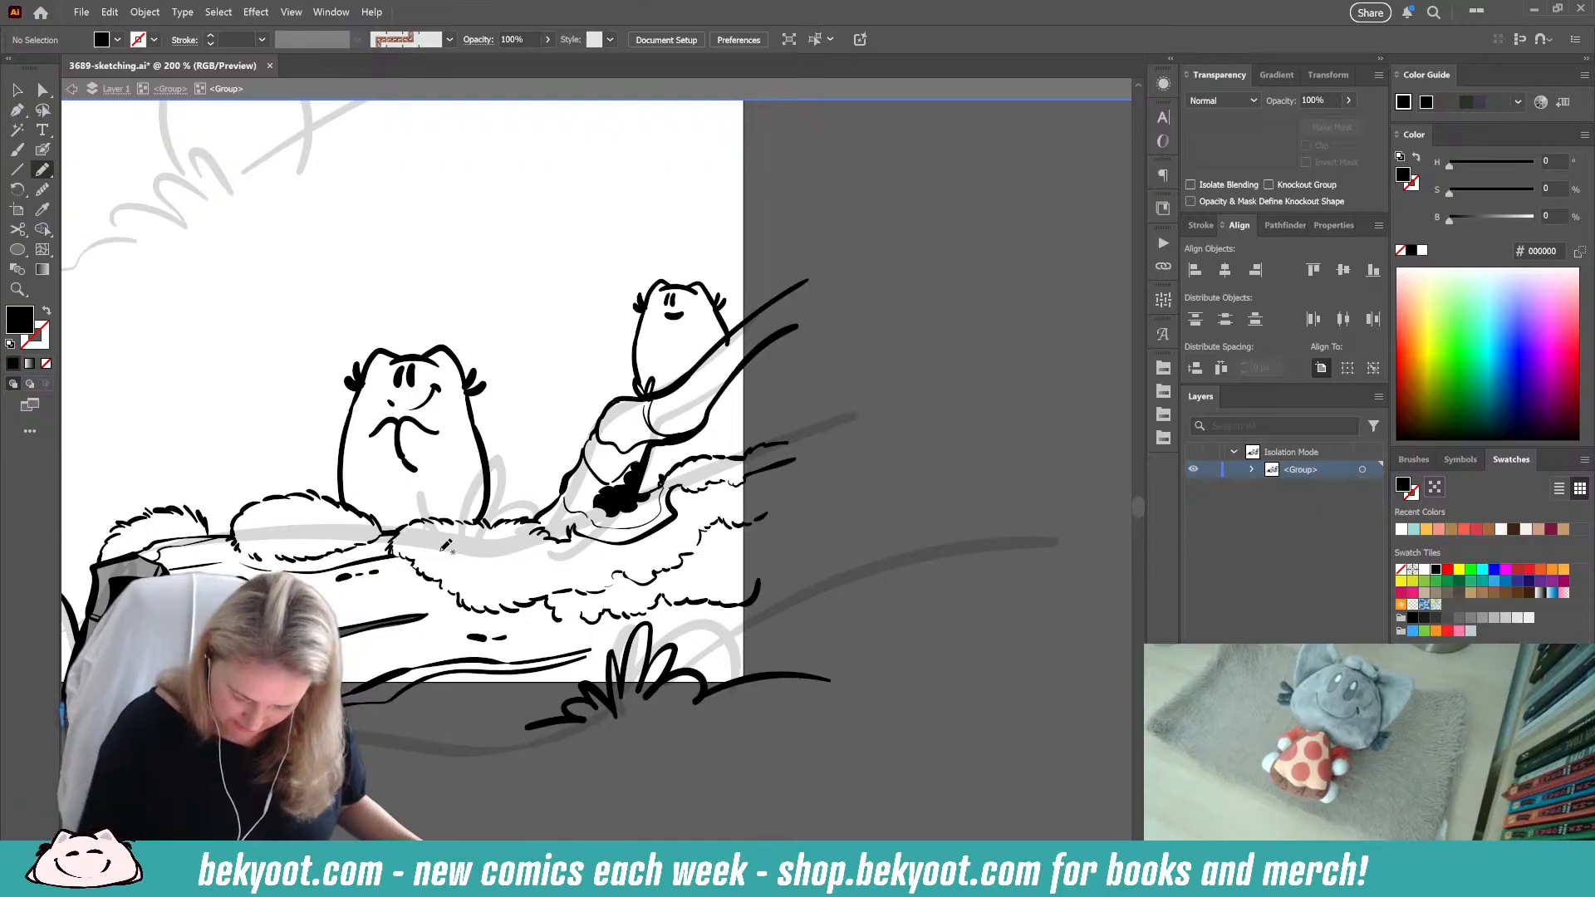
mouse_move(427, 579)
left_mouse_down()
mouse_move(473, 635)
mouse_move(535, 604)
mouse_move(469, 604)
mouse_move(427, 577)
left_mouse_up()
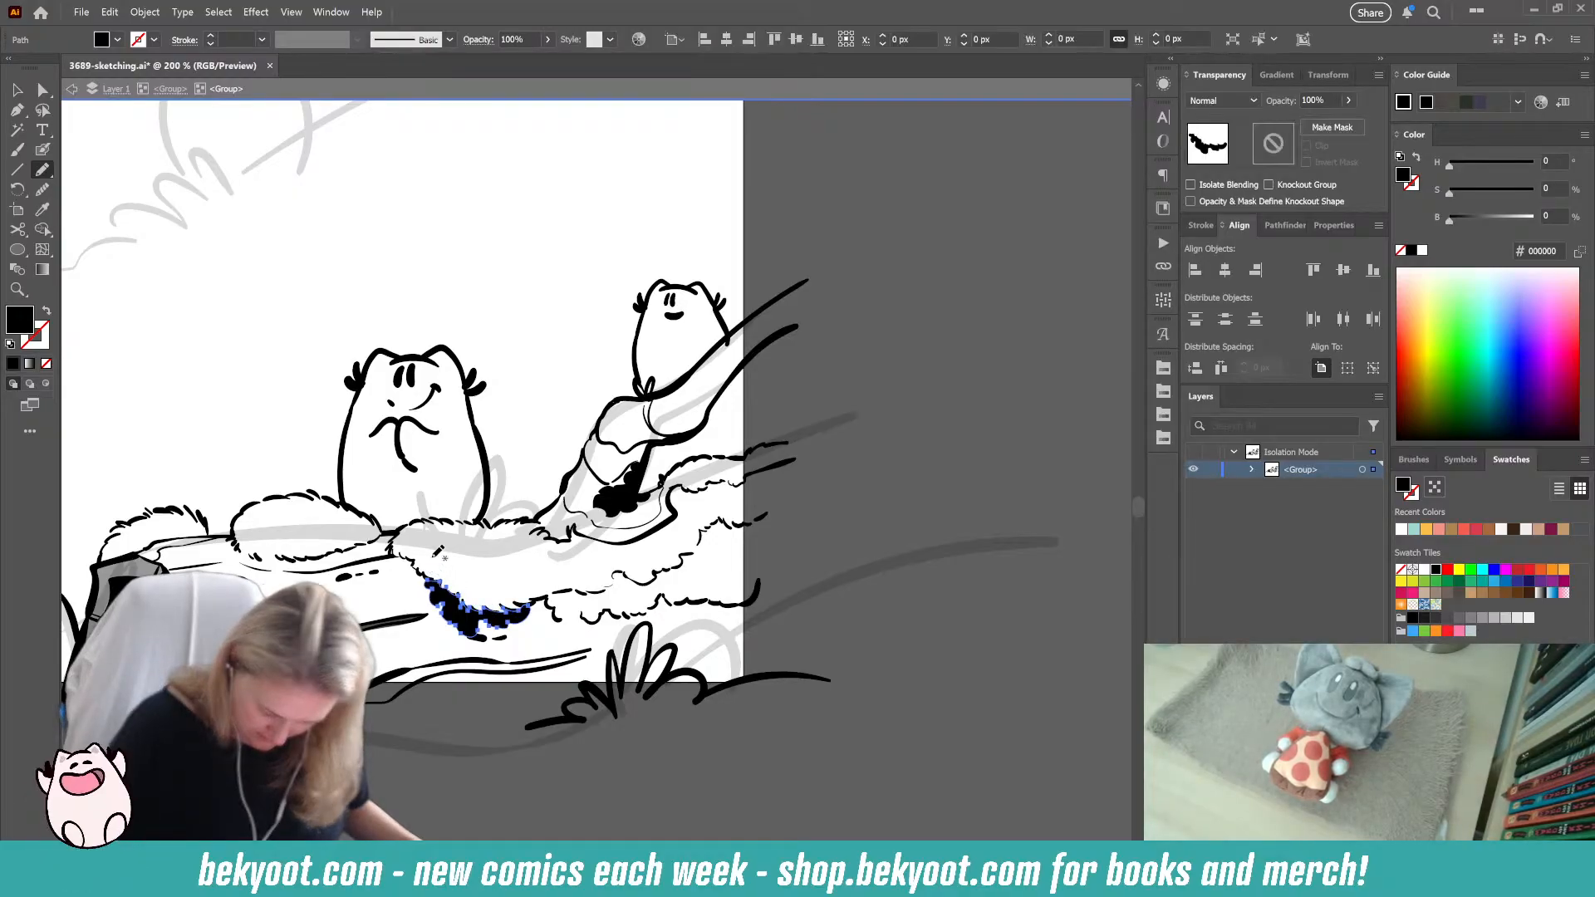
key("ctrl+shift+a")
Step: Draw a solid black scalloped shadow on the ground beneath the log's far end, behind the large grass tuft
left_click_drag(641, 728, 515, 731)
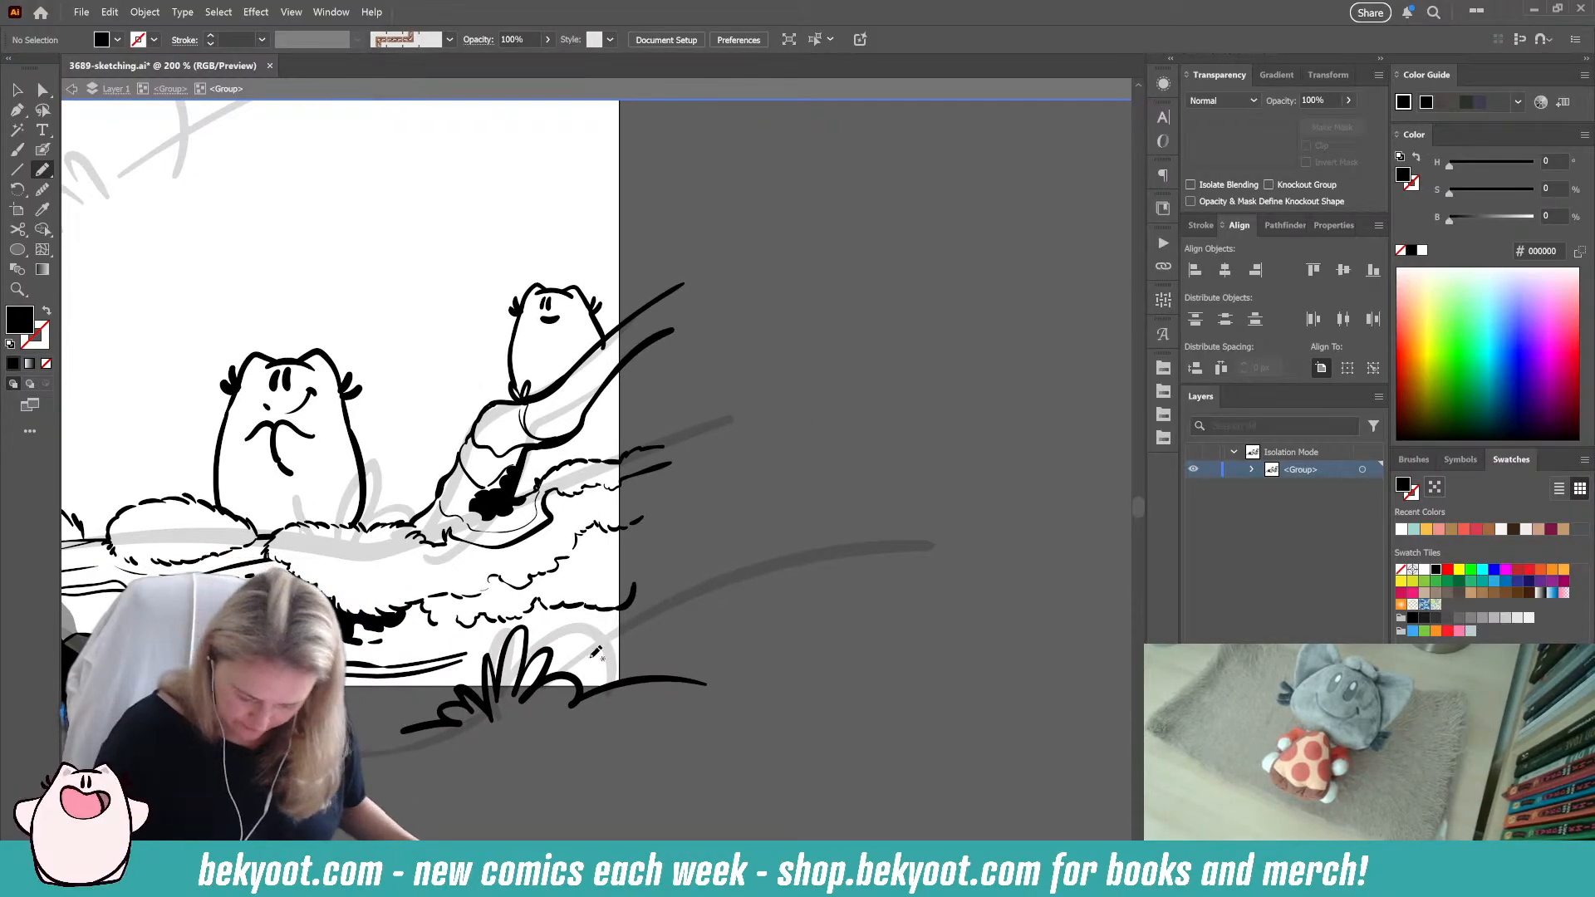
mouse_move(530, 634)
left_mouse_down()
mouse_move(541, 617)
mouse_move(592, 646)
mouse_move(627, 619)
mouse_move(662, 661)
mouse_move(552, 675)
mouse_move(548, 644)
mouse_move(520, 671)
left_mouse_up()
key("ctrl+shift+a")
Step: Shade beneath the long bark ridge near the log's cut end with ragged solid black shapes and add a short dash at its tip
left_click_drag(478, 792, 696, 720)
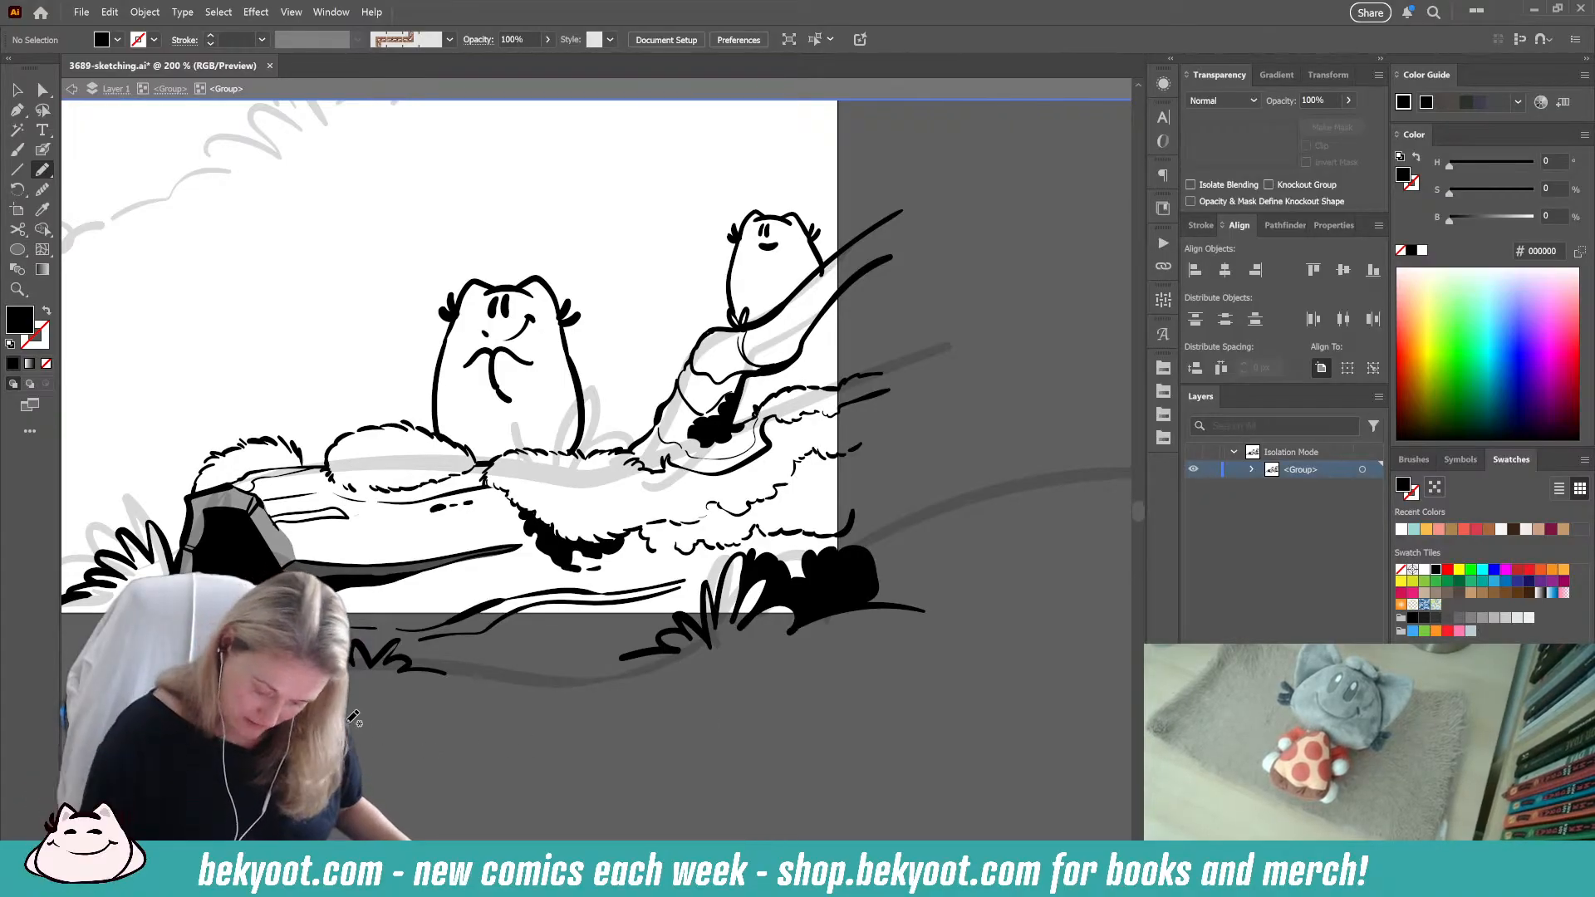
mouse_move(403, 577)
left_mouse_down()
mouse_move(419, 593)
mouse_move(460, 562)
mouse_move(434, 570)
left_mouse_up()
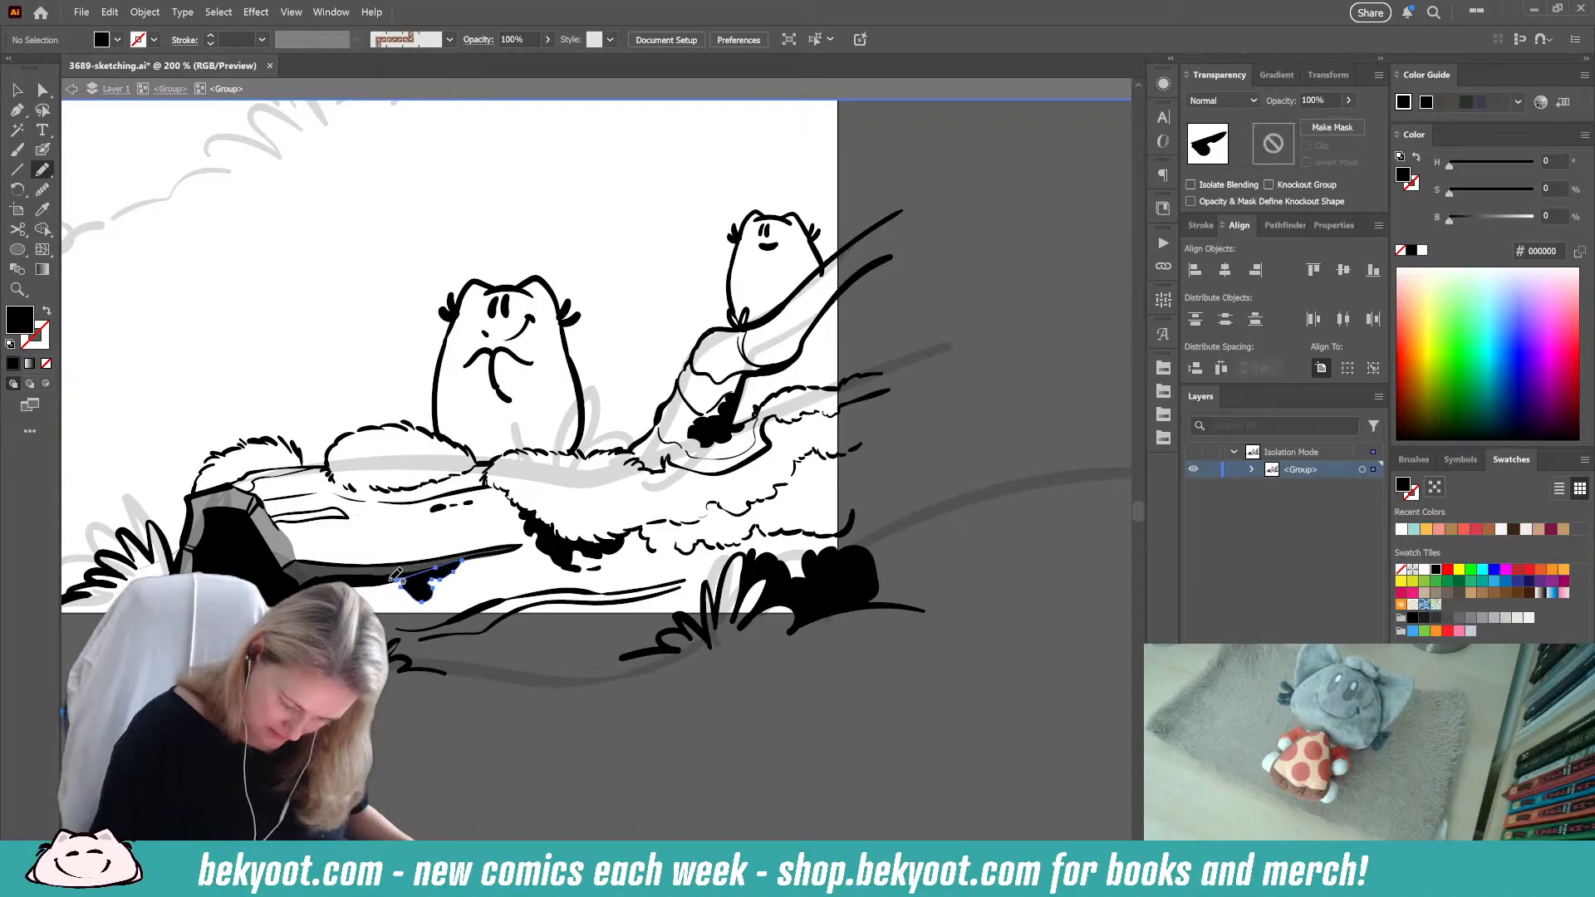
left_click_drag(308, 768, 365, 753)
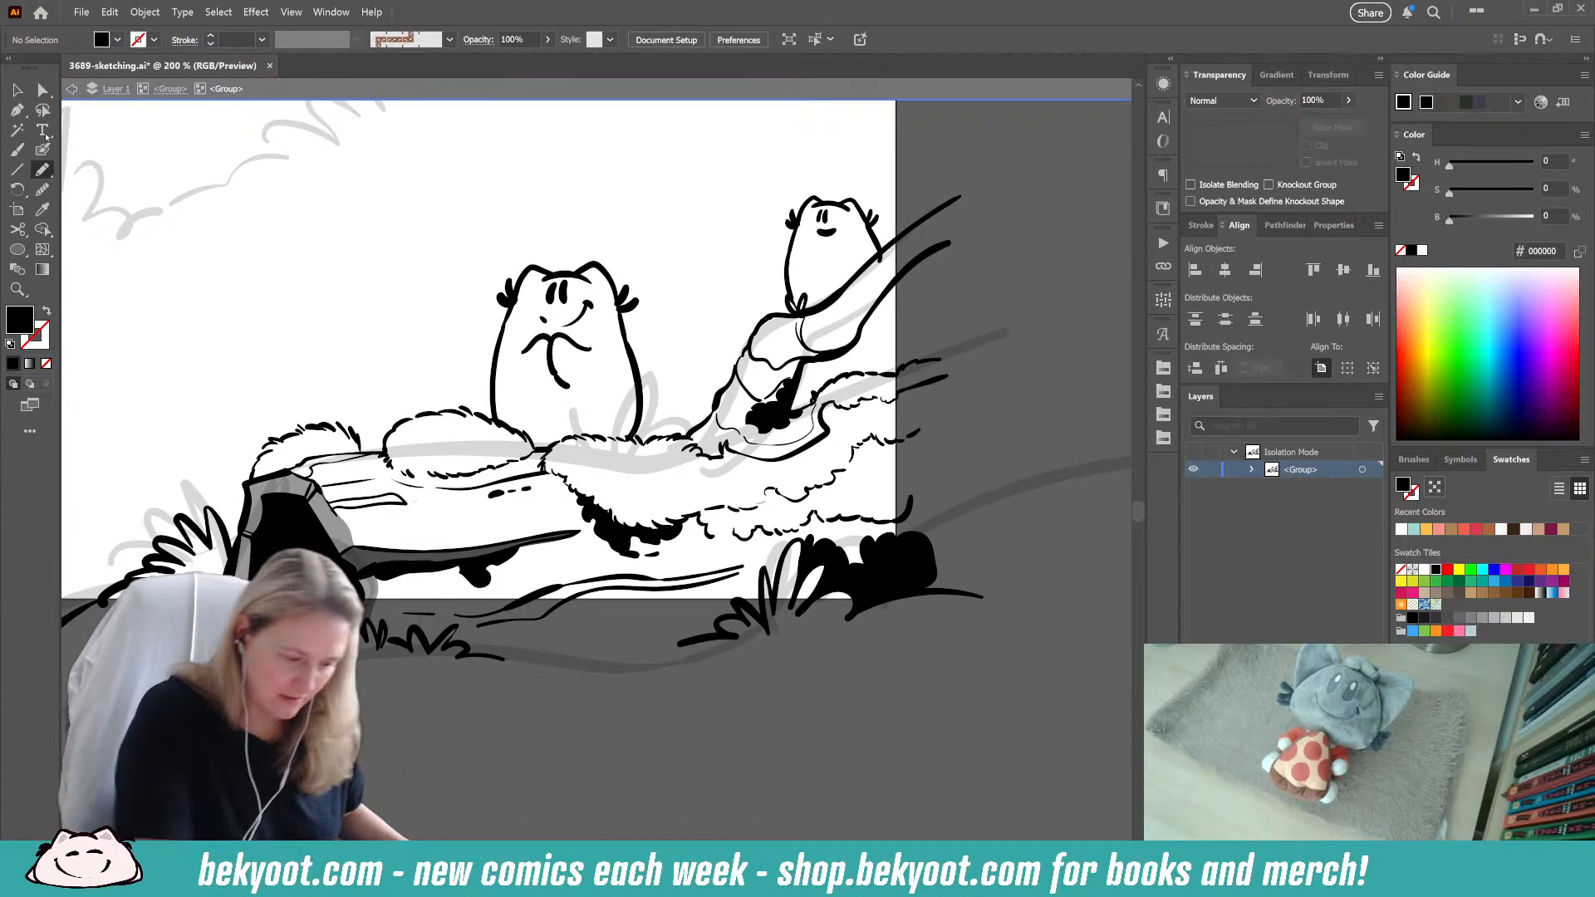
key("shift+b")
left_click_drag(532, 552, 552, 549)
key("shift+x")
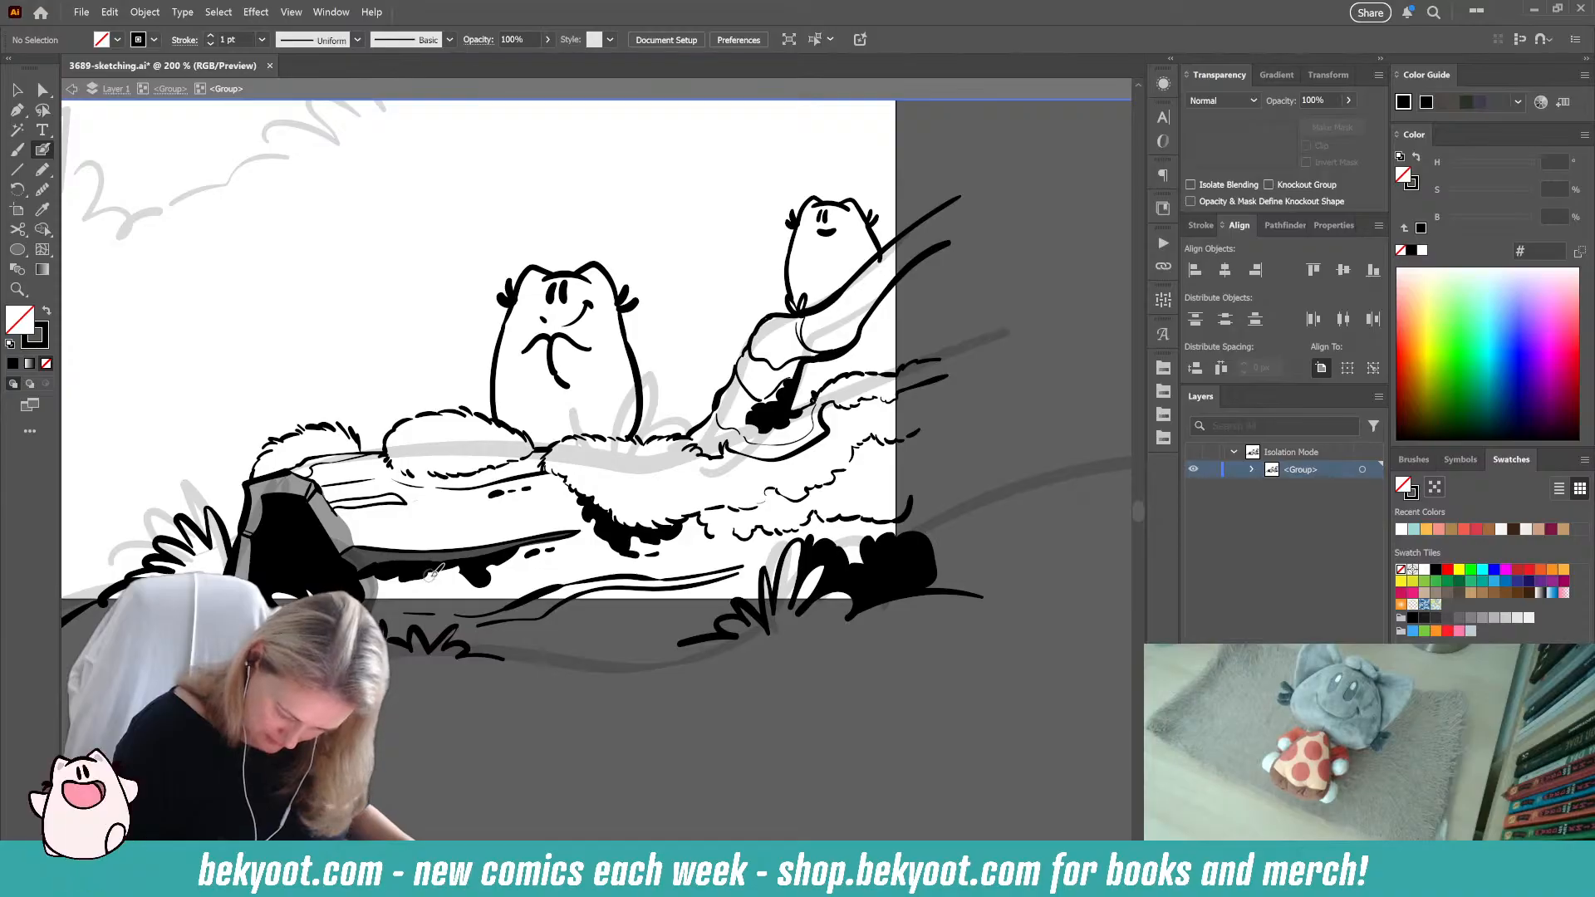
Step: Ink a ragged row of grass blades along the ground beneath the log, linking the two existing grass tufts
mouse_move(652, 677)
left_mouse_down()
mouse_move(575, 684)
mouse_move(610, 646)
mouse_move(595, 631)
mouse_move(498, 637)
mouse_move(440, 662)
left_mouse_up()
mouse_move(474, 734)
left_mouse_down()
mouse_move(487, 769)
mouse_move(688, 835)
left_mouse_up()
left_click_drag(549, 768, 484, 750)
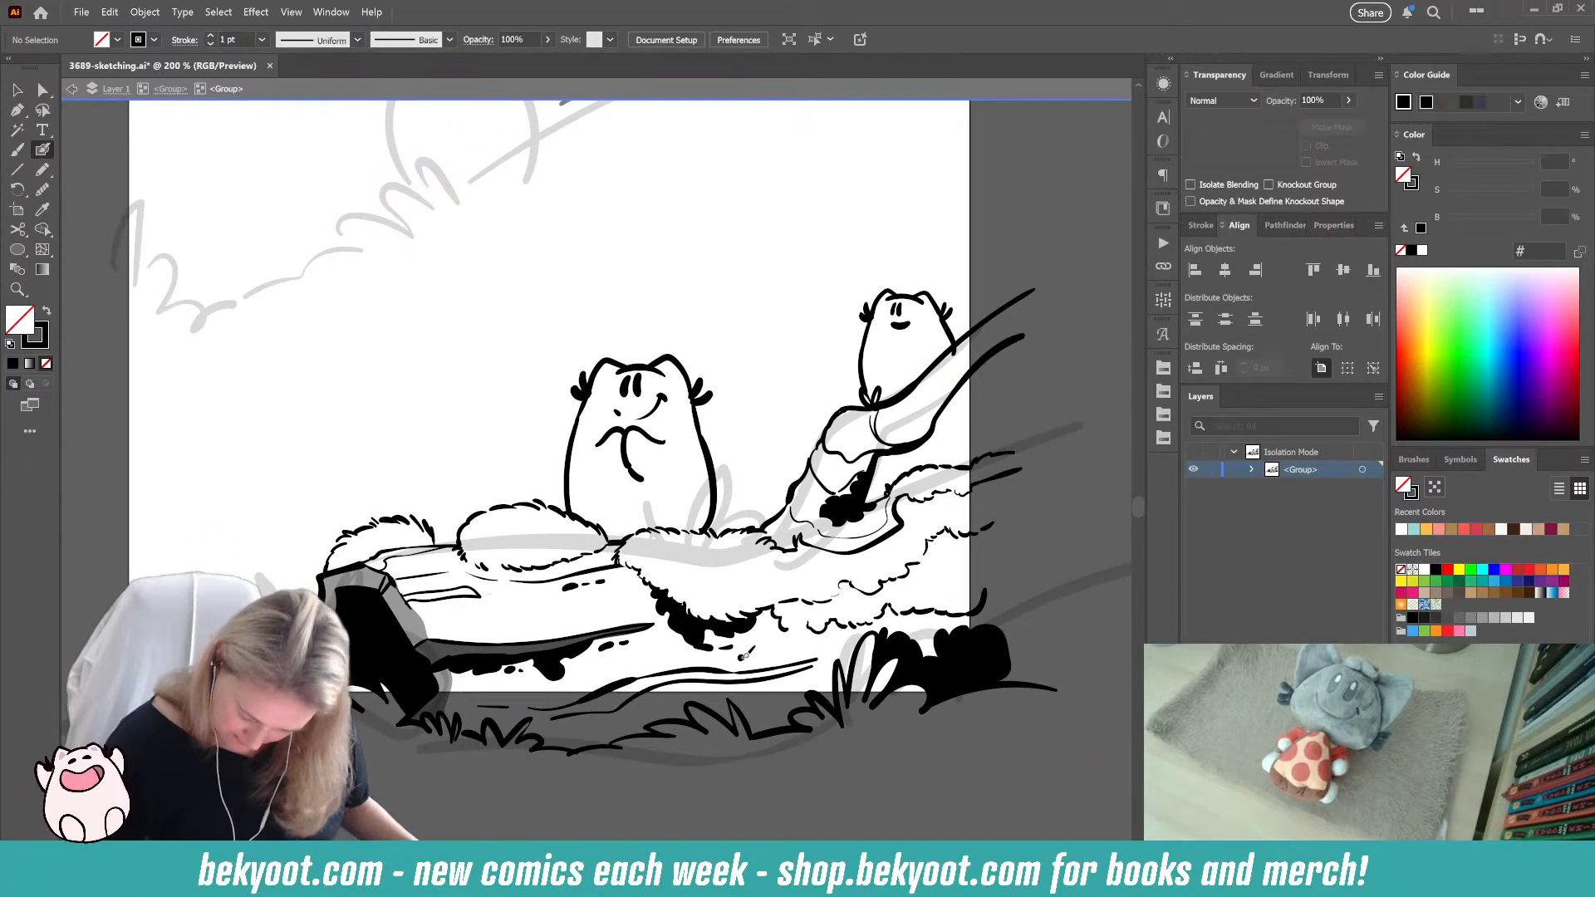
Step: Add short bark dashes and dots on the log below the middle moss clump and beside the shaded ridge
left_click_drag(741, 659, 760, 657)
left_click_drag(769, 652, 774, 650)
left_click(767, 641)
left_click_drag(638, 659, 655, 651)
left_click(663, 651)
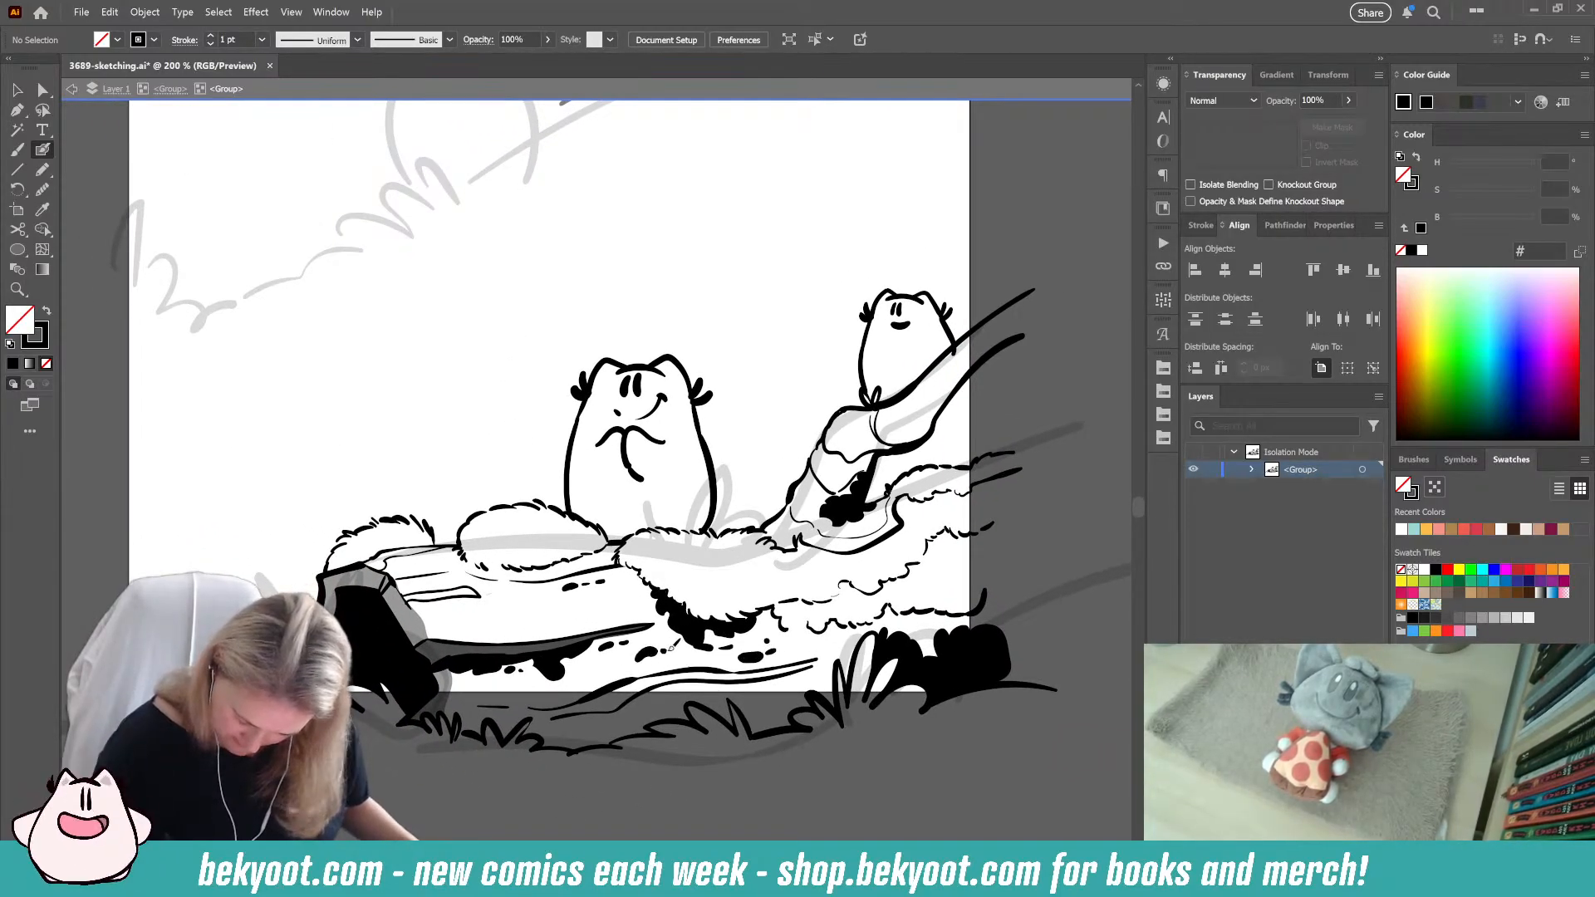
Step: Fill the narrow bark crack near the log's cut end with solid black using the Pencil tool
mouse_move(760, 711)
left_mouse_down()
mouse_move(513, 782)
mouse_move(846, 733)
left_mouse_up()
left_click(43, 172)
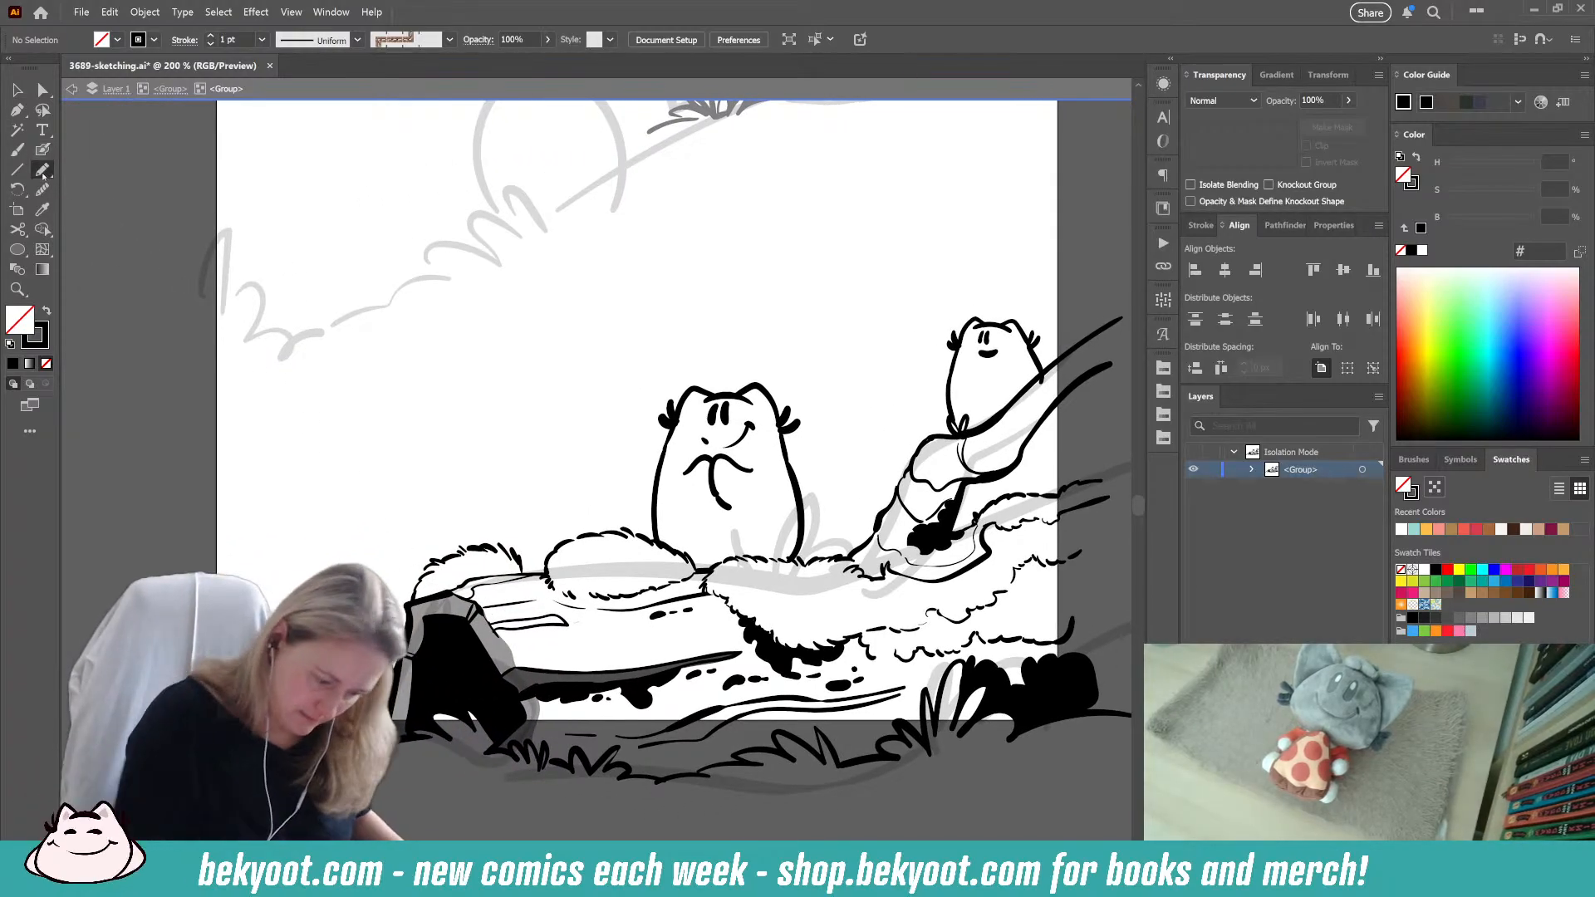
key("shift+x")
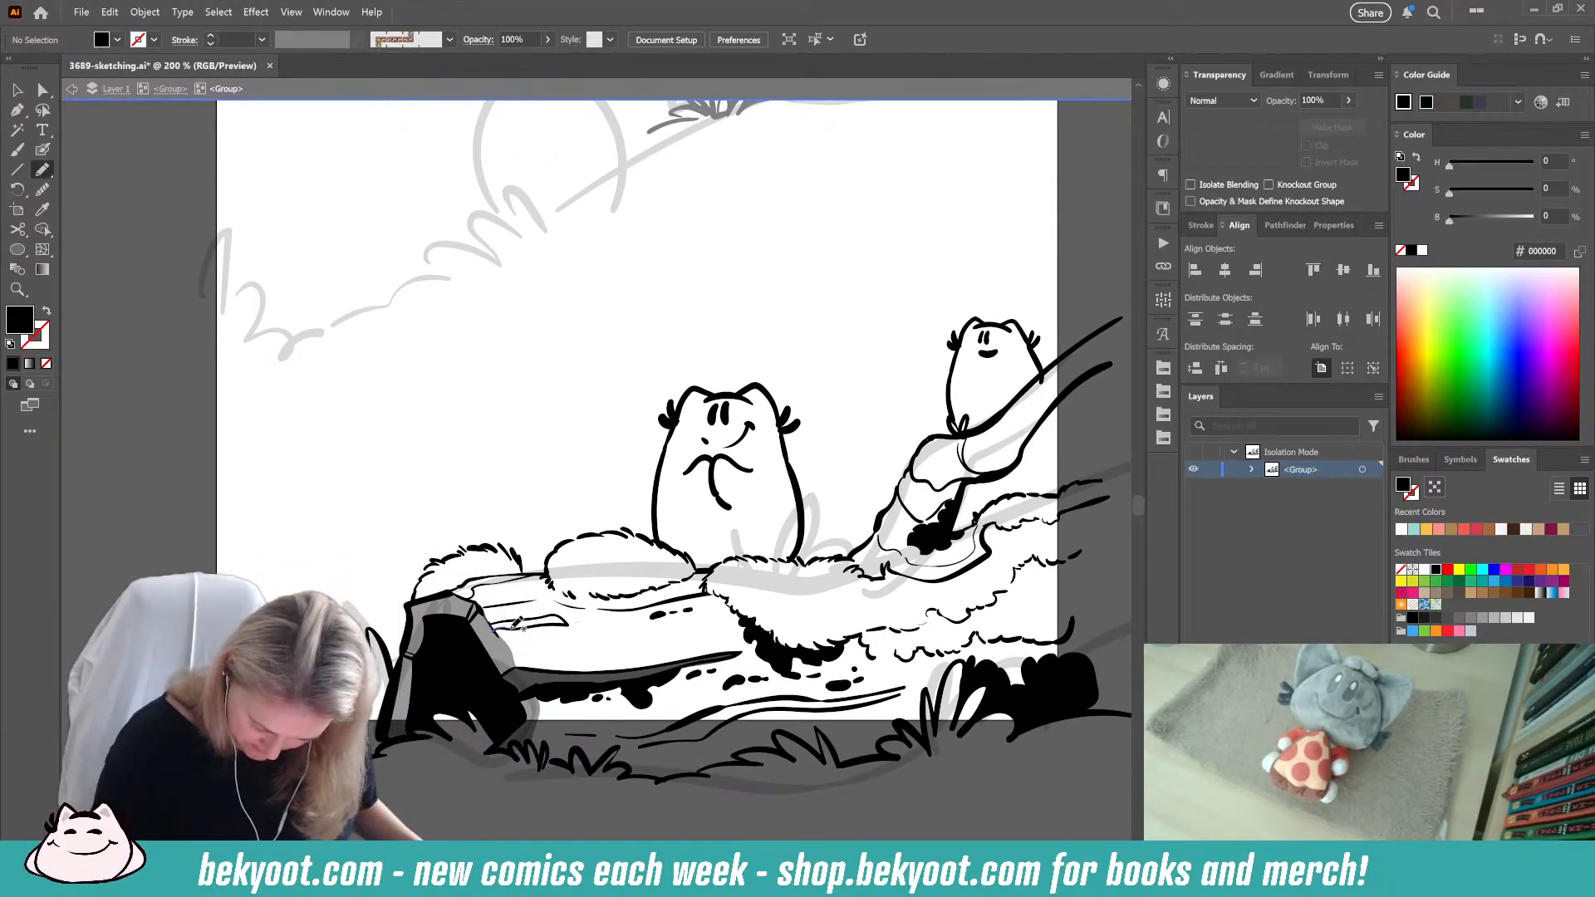
mouse_move(515, 623)
left_mouse_down()
mouse_move(567, 623)
mouse_move(490, 624)
left_mouse_up()
left_click_drag(571, 847, 436, 797)
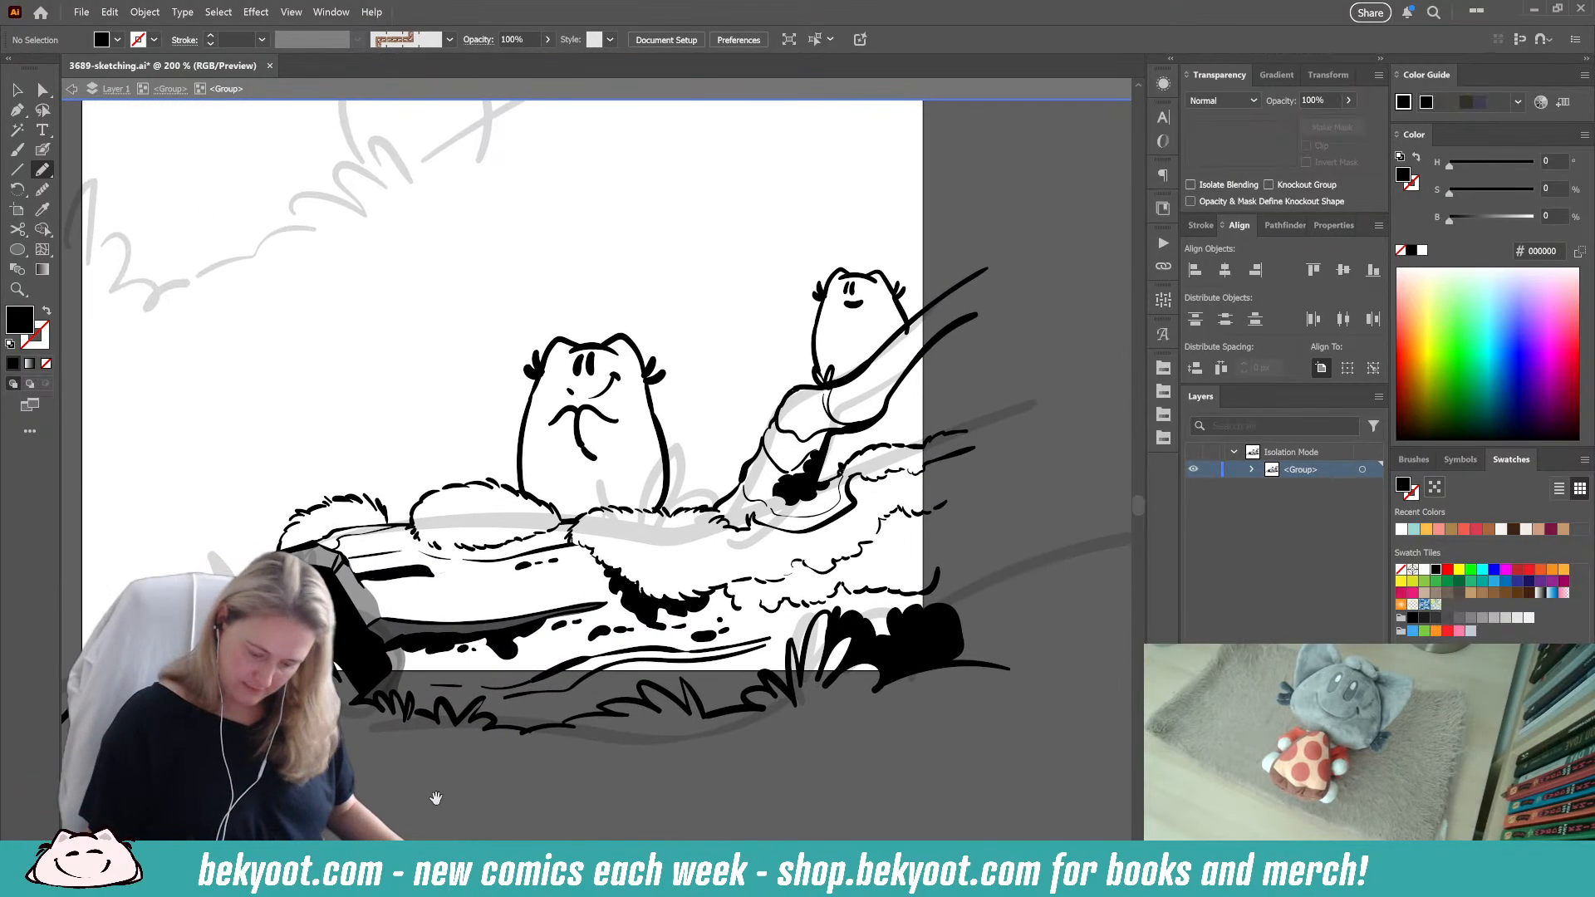
Step: Set the opacity to 30% and shade the lower edge of the second moss clump from the log's cut end
left_click_drag(608, 810, 541, 801)
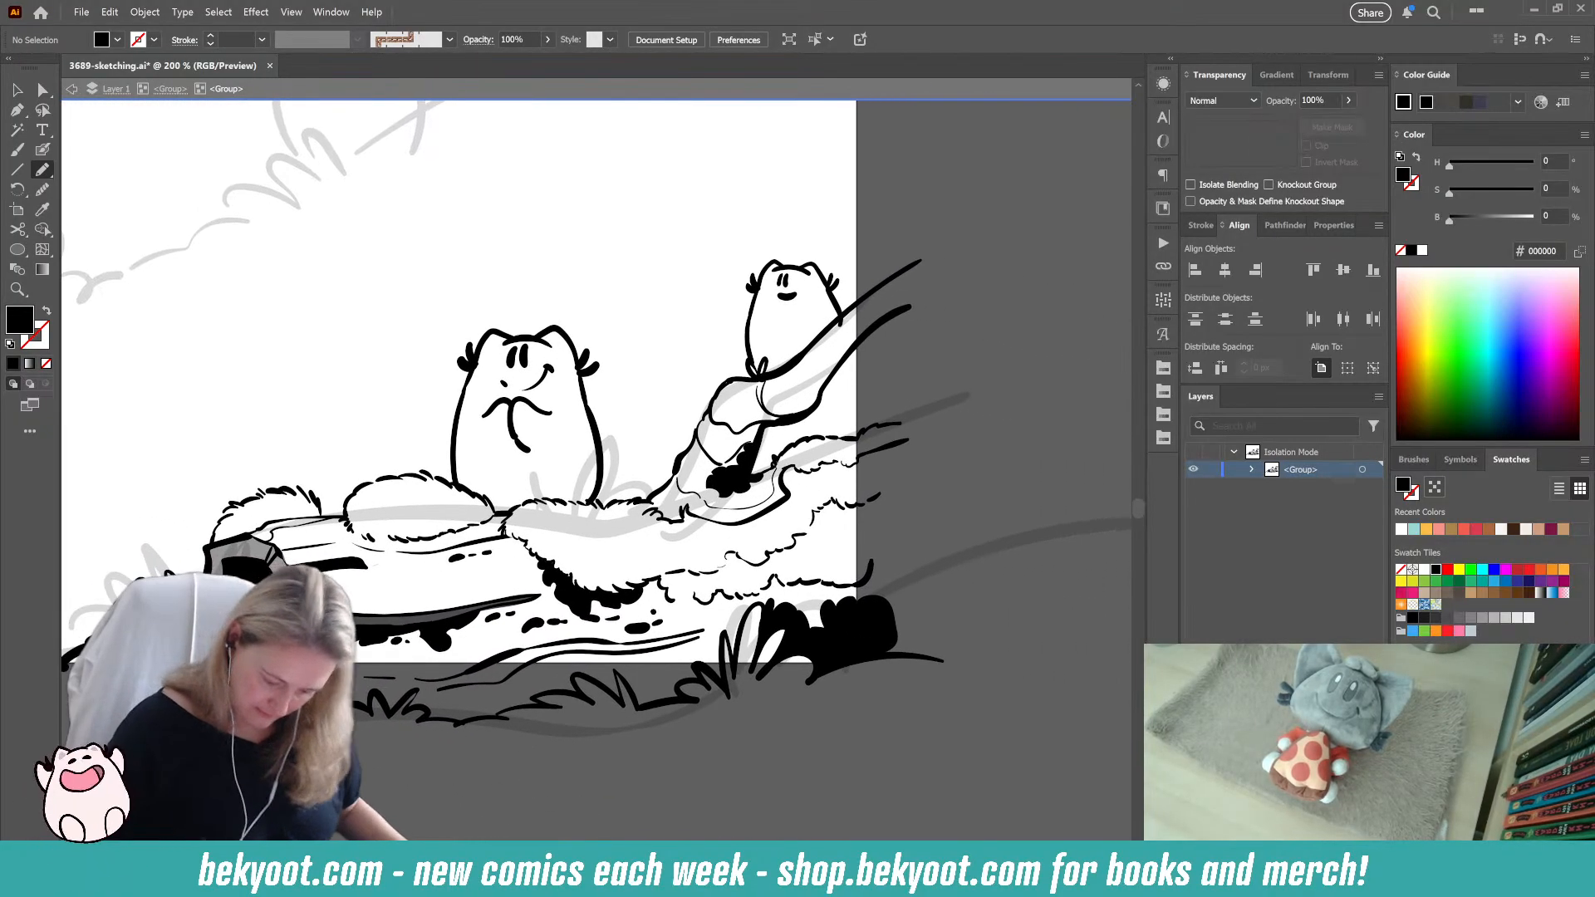
left_click(1326, 99)
type("1")
key("BackSpace")
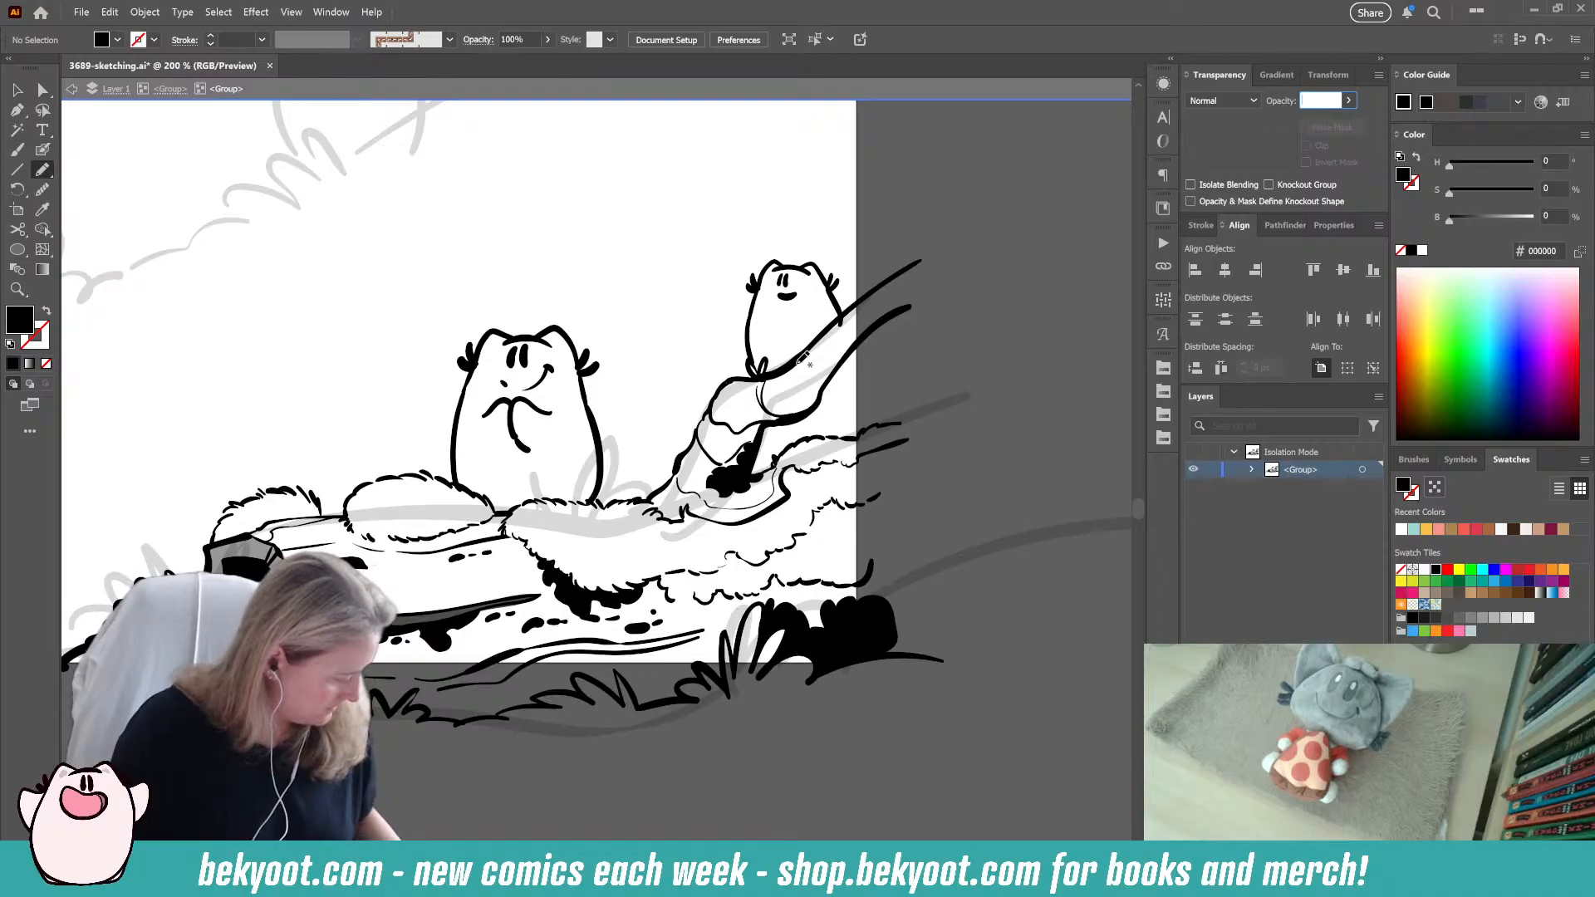
type("30")
key("Return")
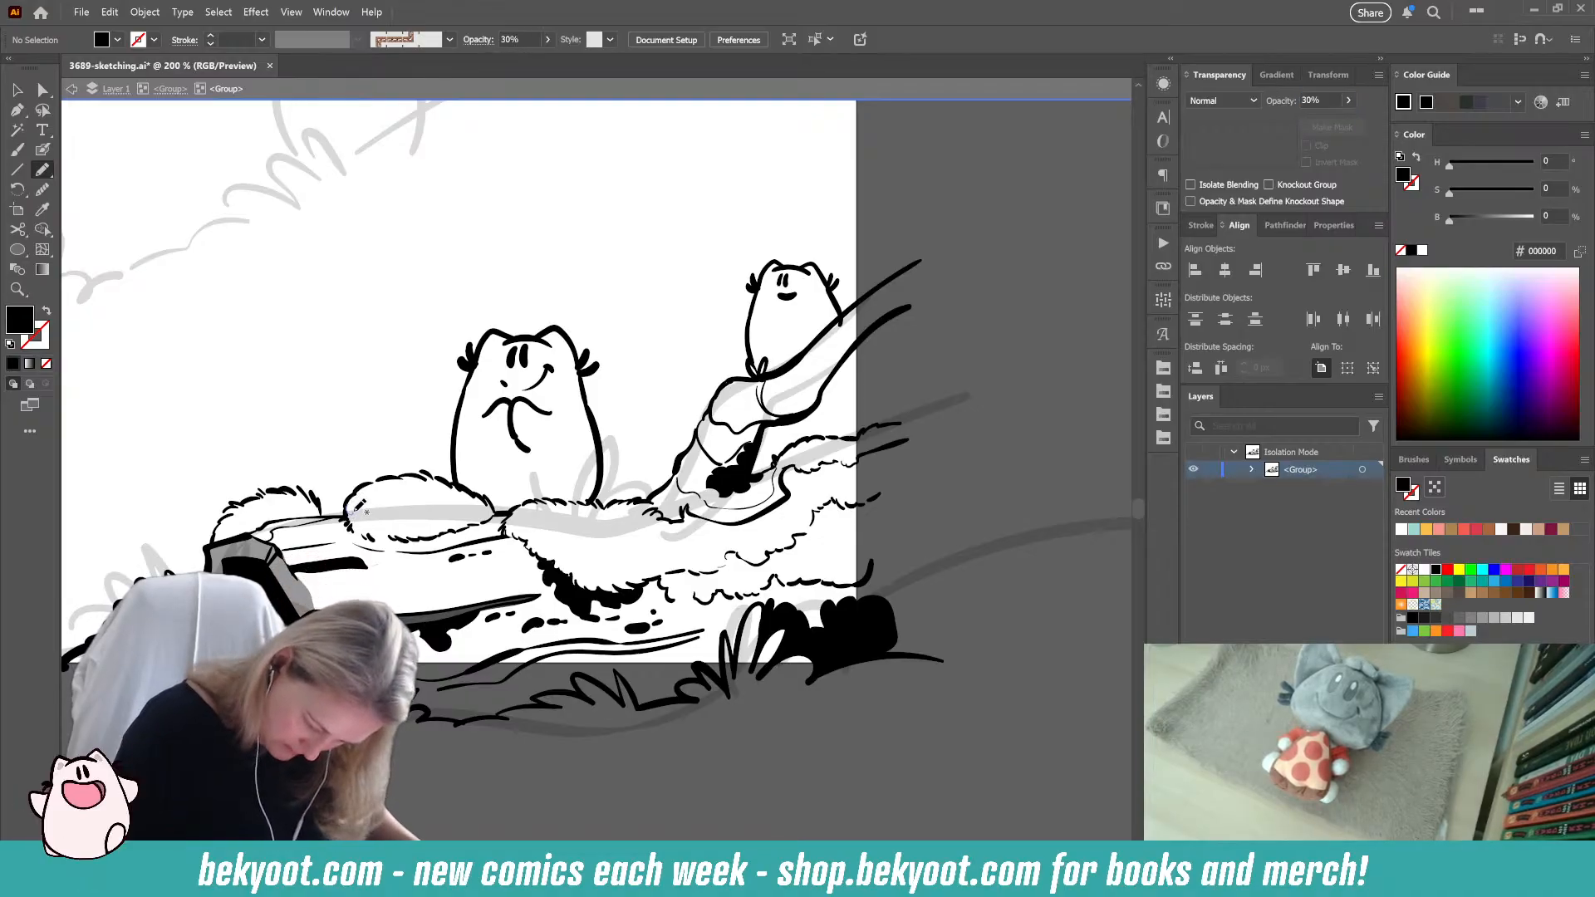
mouse_move(392, 520)
left_mouse_down()
mouse_move(432, 536)
mouse_move(345, 513)
left_mouse_up()
key("ctrl+shift+a")
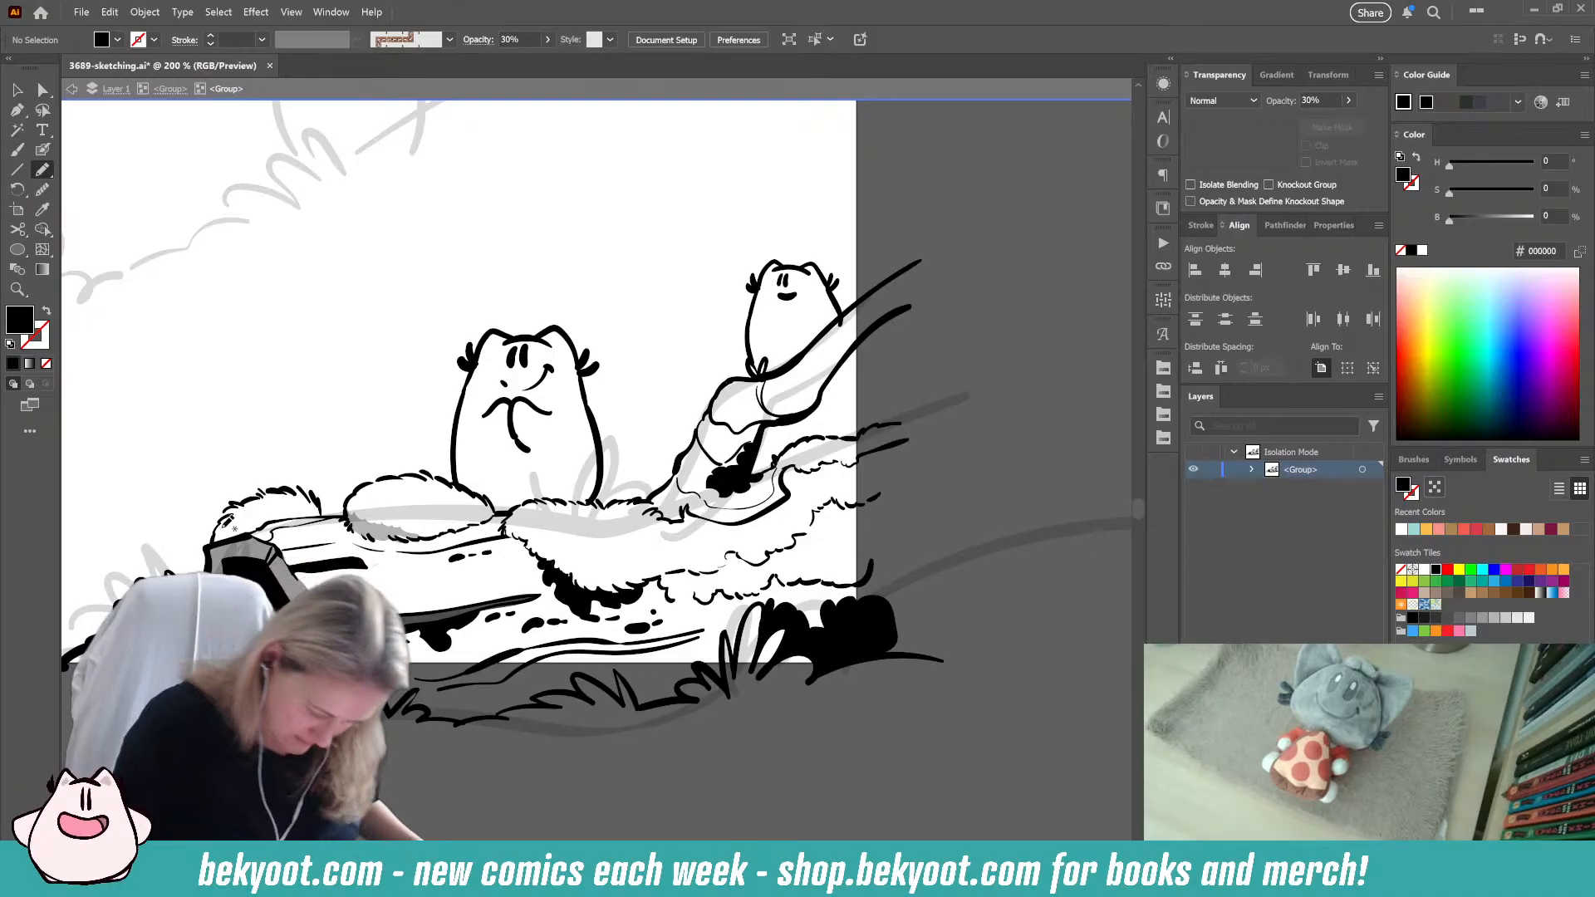
Step: Add 30% black shading to both ends of the moss clump at the log's cut end and to the second clump's far underside
mouse_move(223, 523)
left_mouse_down()
mouse_move(267, 514)
mouse_move(212, 538)
mouse_move(326, 498)
mouse_move(309, 512)
mouse_move(294, 512)
mouse_move(313, 490)
mouse_move(332, 511)
mouse_move(266, 526)
left_mouse_up()
key("ctrl+shift+a")
key("ctrl+shift+a")
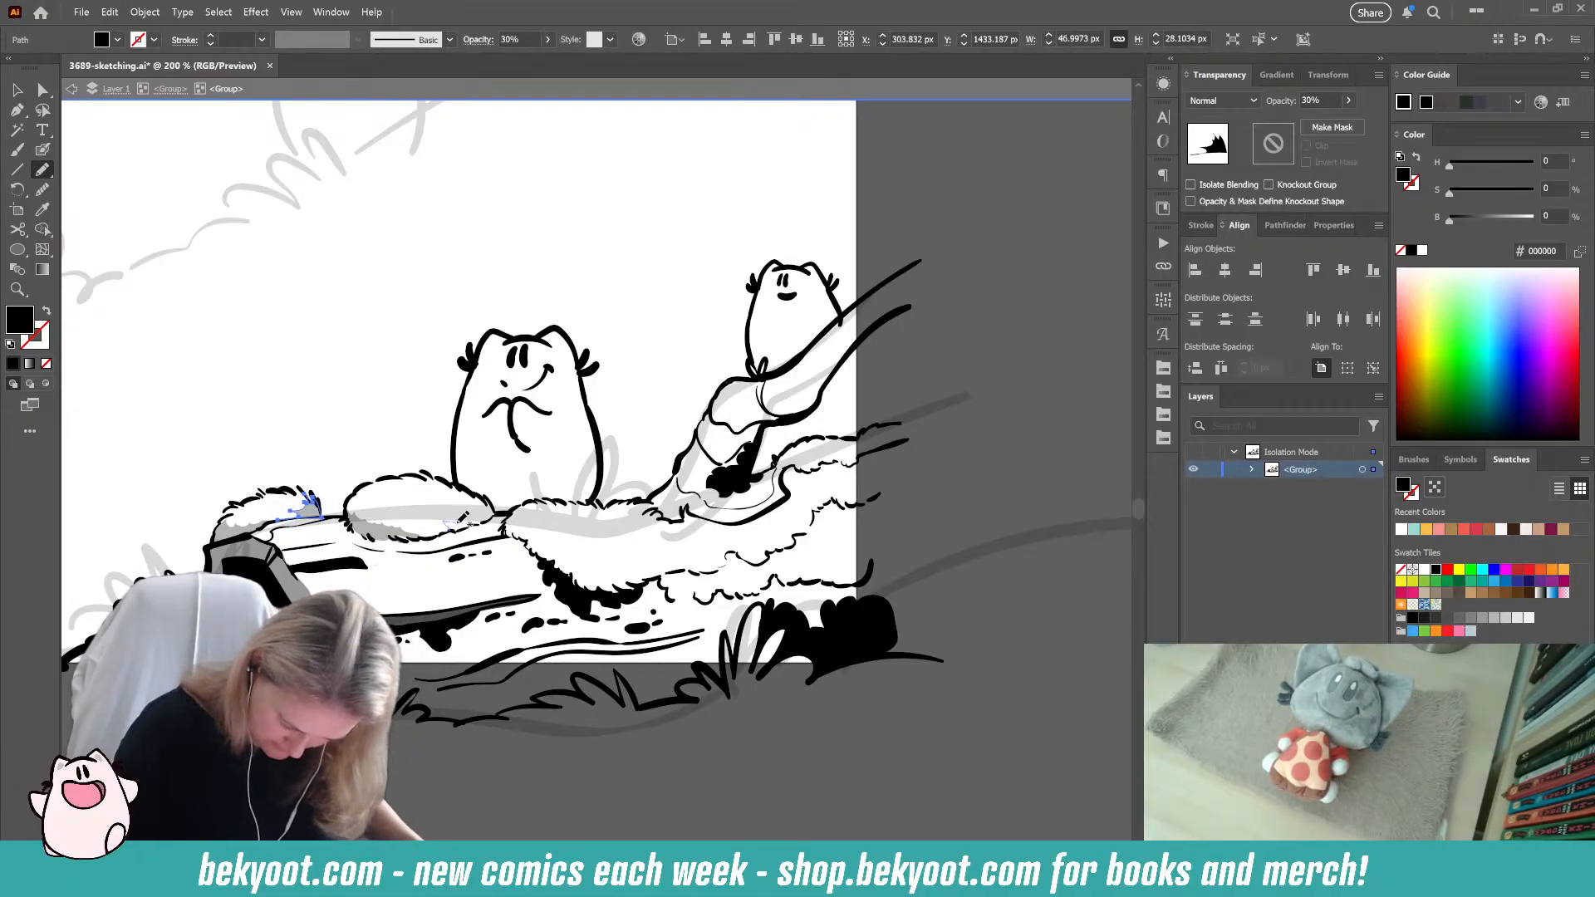
mouse_move(458, 525)
left_mouse_down()
mouse_move(485, 500)
mouse_move(494, 517)
mouse_move(449, 531)
mouse_move(438, 518)
mouse_move(466, 528)
mouse_move(478, 563)
mouse_move(427, 516)
left_mouse_up()
key("ctrl+shift+a")
scroll(412, 579, "right", 2)
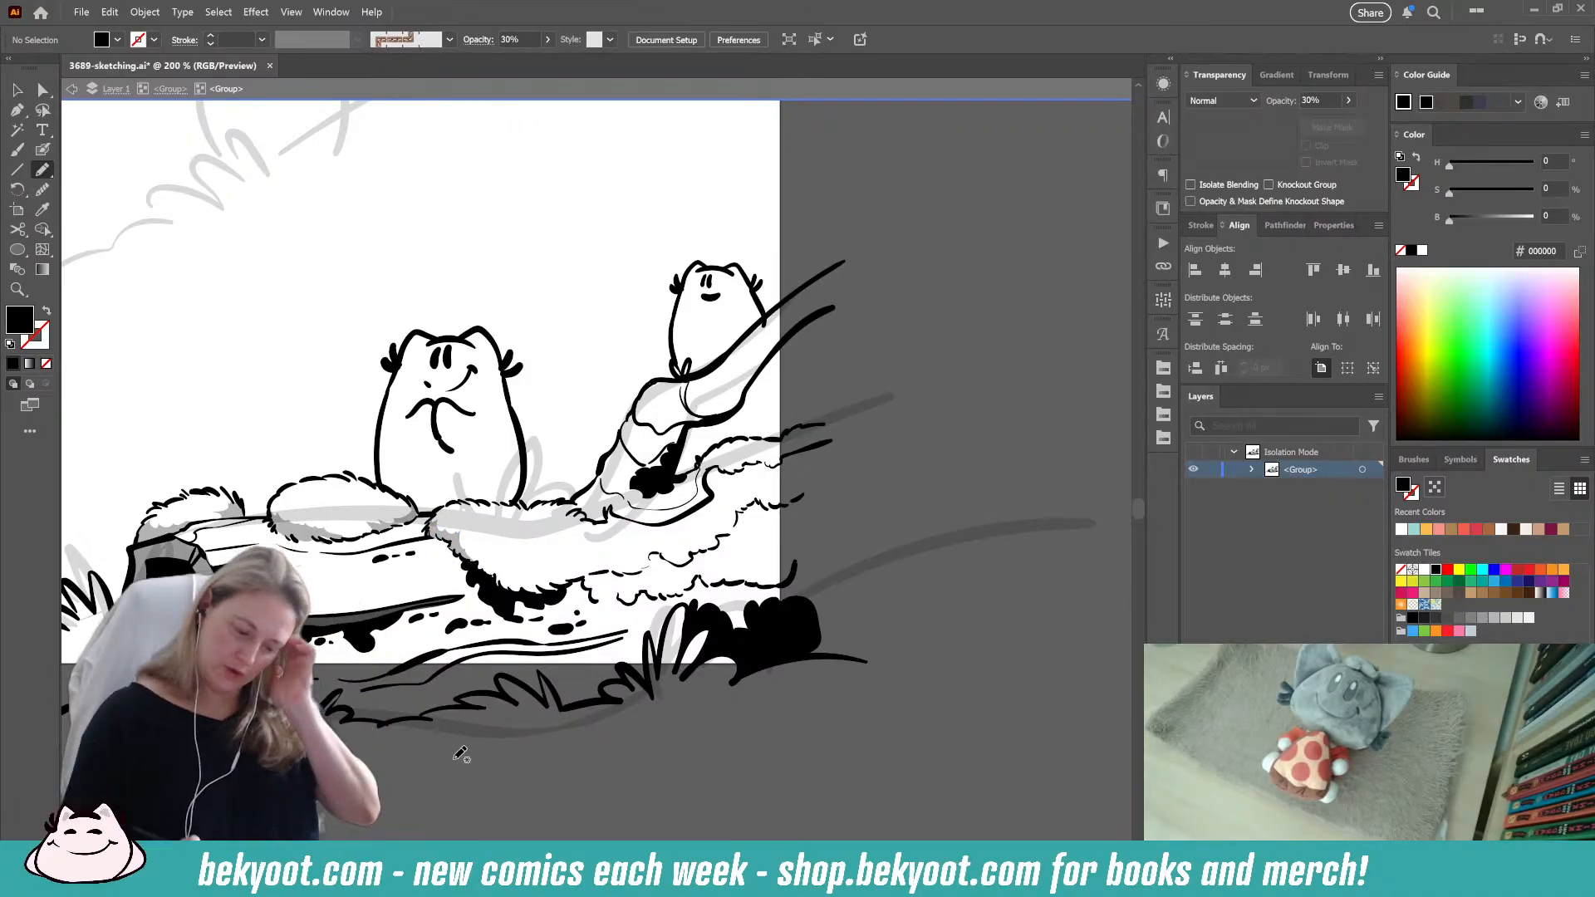
Step: Extend the shading under the second moss clump with the Blob Brush, exit isolation mode and save the file
left_click(300, 529, "ctrl")
left_click(46, 148)
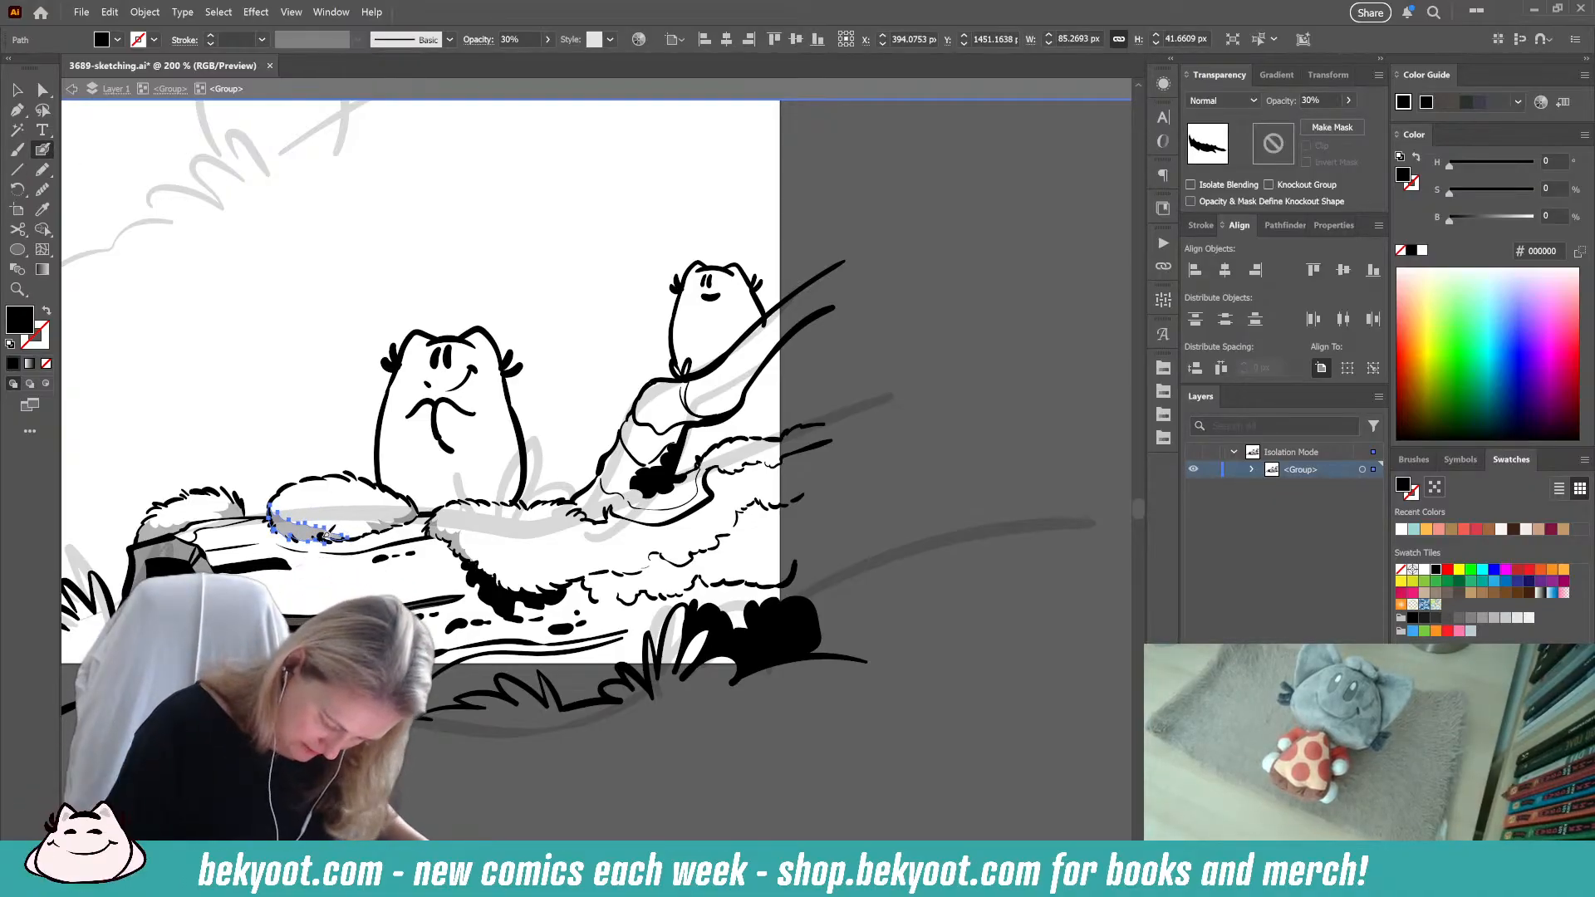
left_click_drag(325, 536, 355, 529)
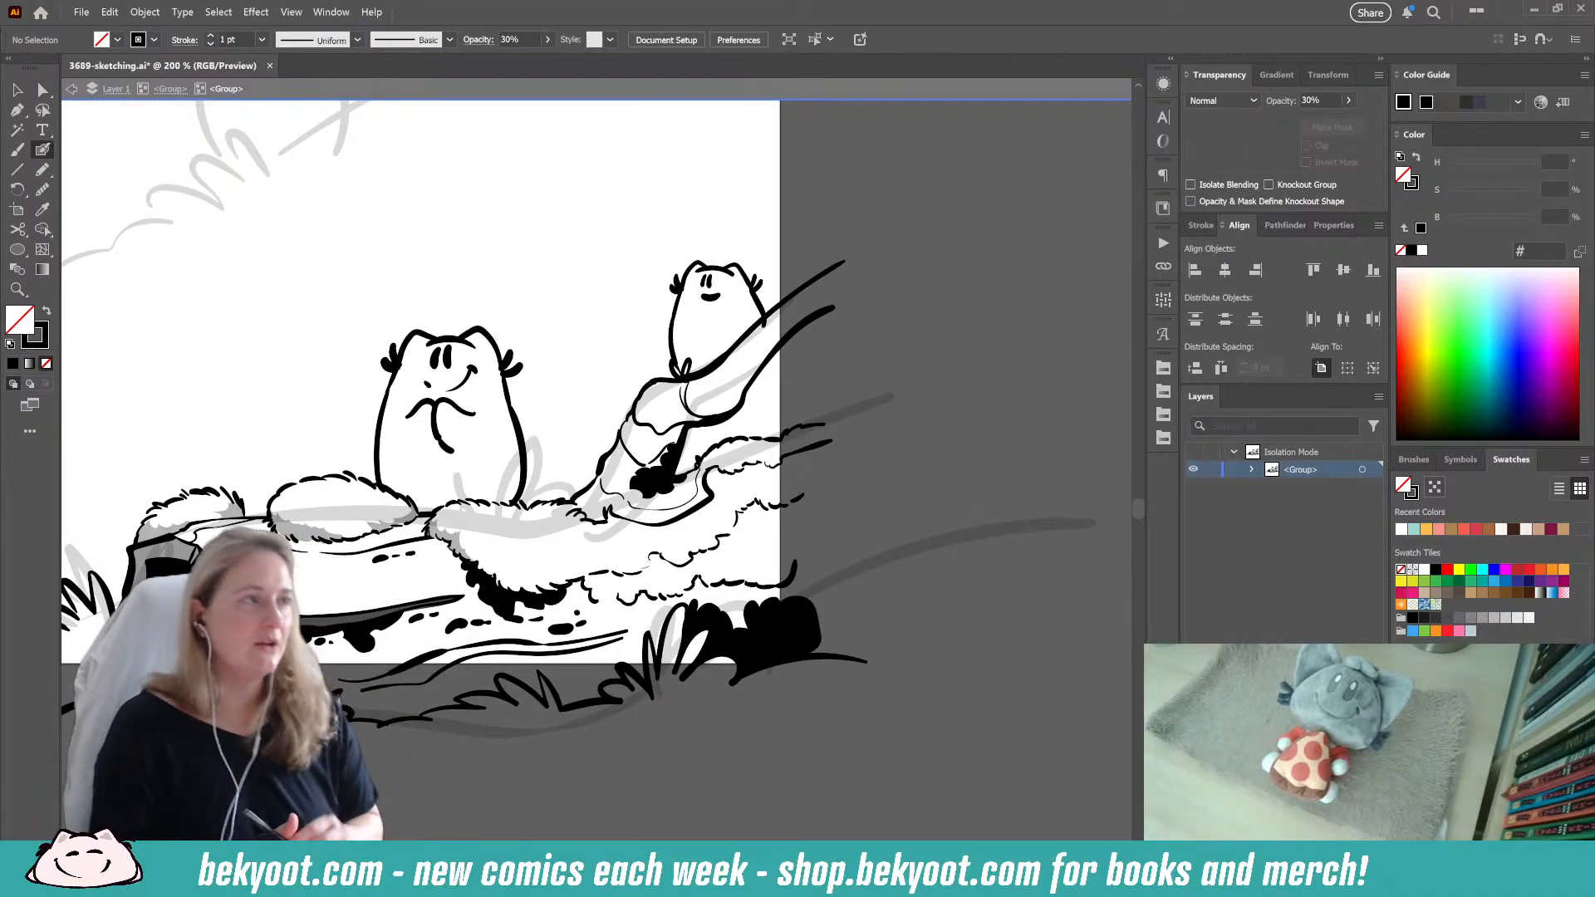
key("Escape")
key("ctrl+s")
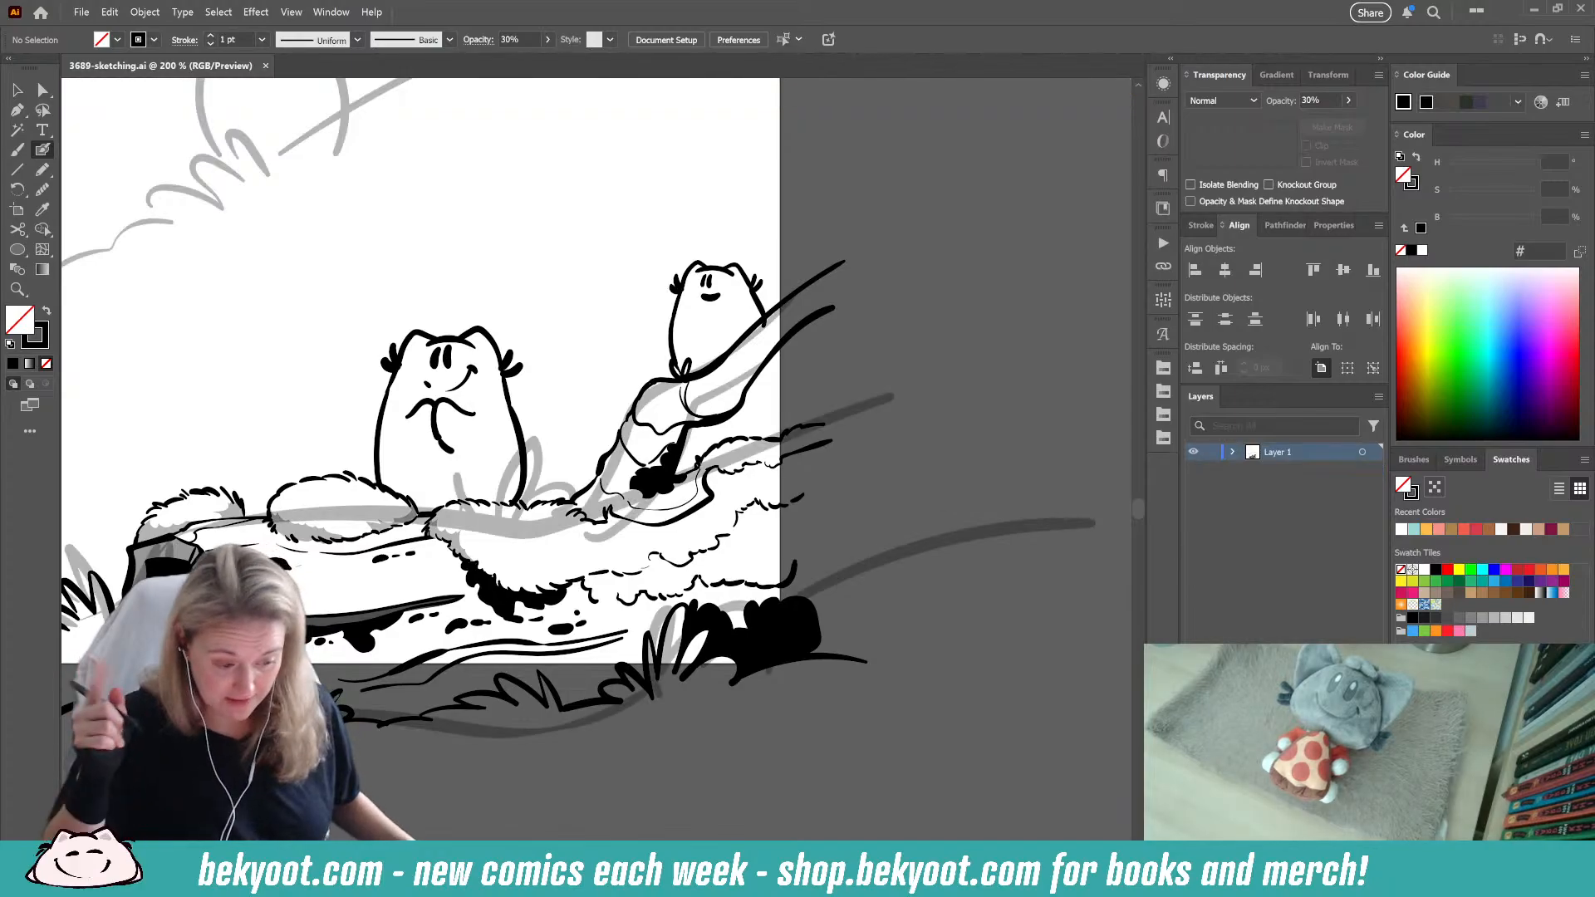
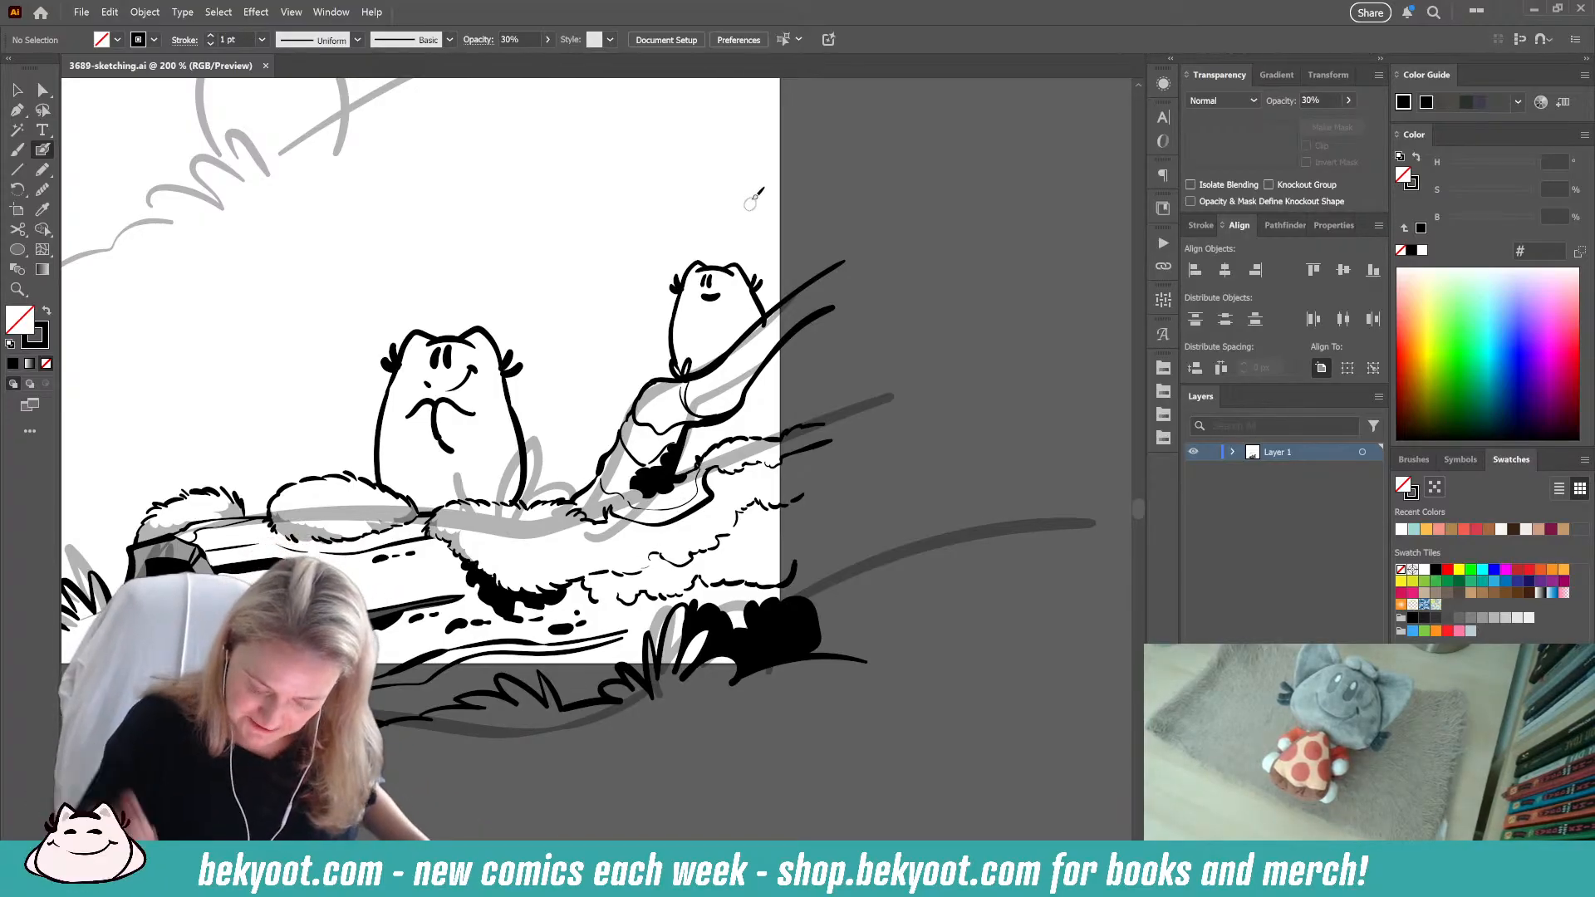
Step: Open the ink line-art group in isolation mode and select the log scene together with its two small creatures
left_click_drag(679, 796, 809, 736)
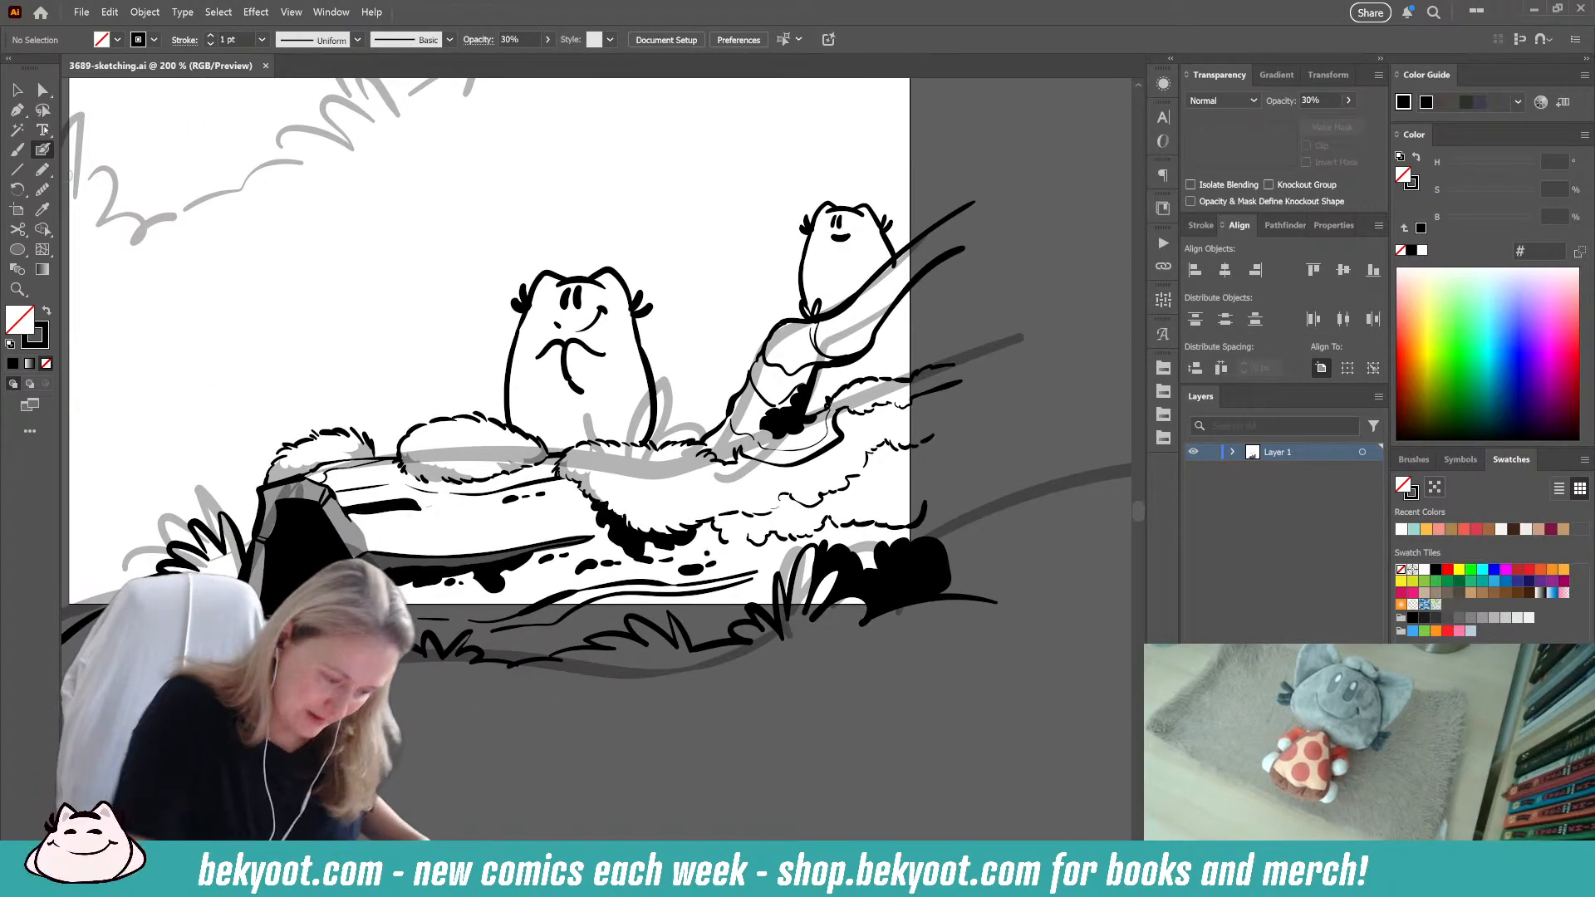
left_click(44, 170)
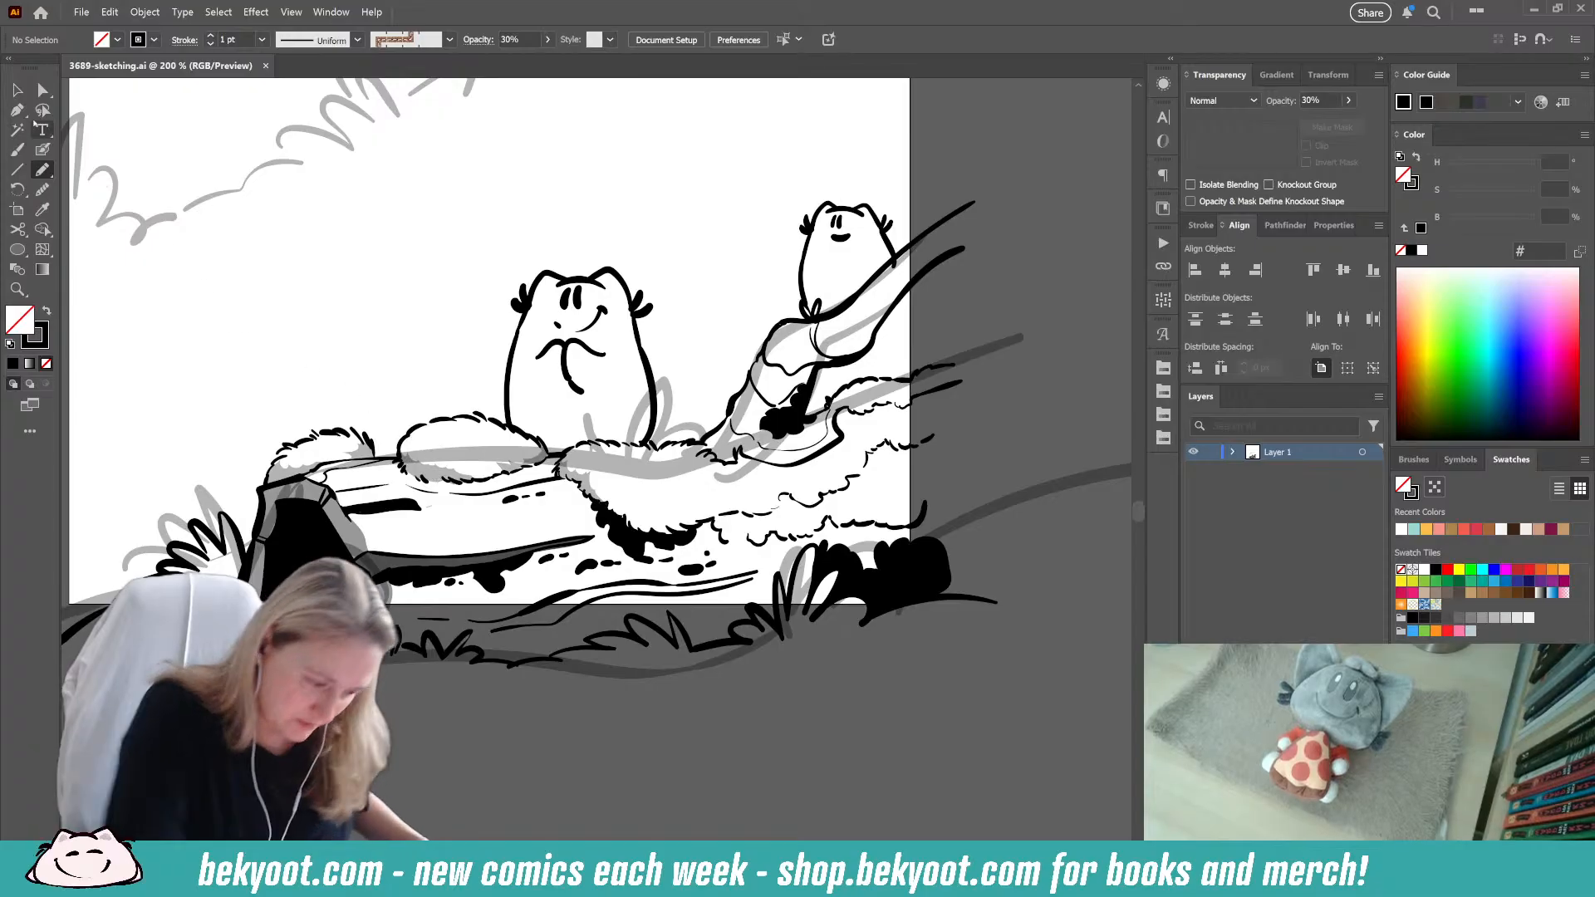
left_click(17, 89)
left_click(426, 517)
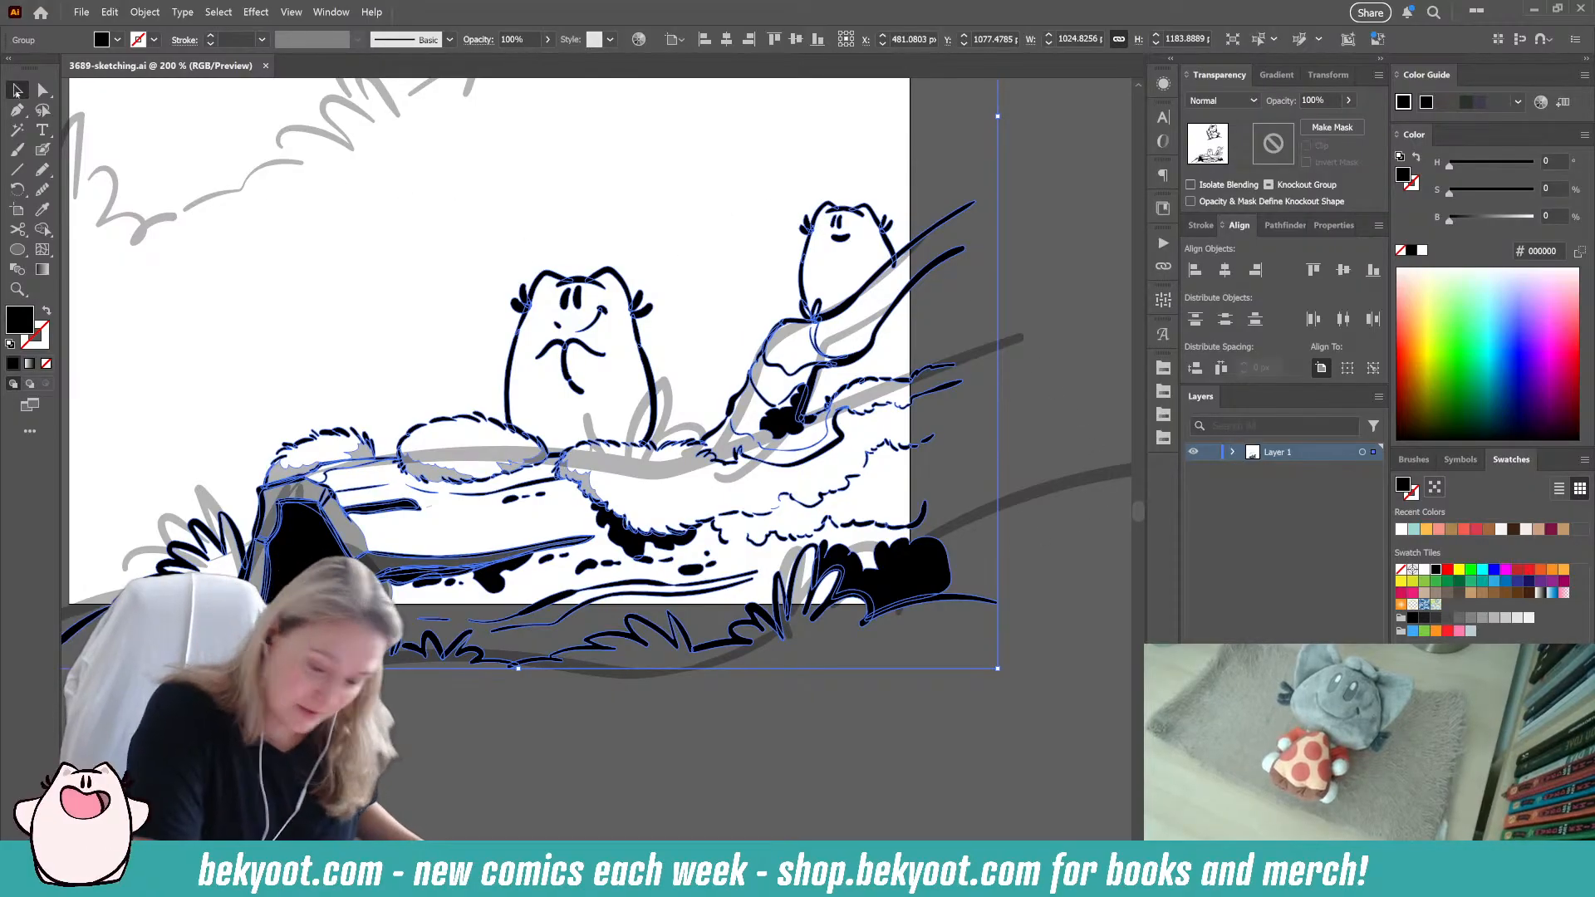
double_click(942, 226)
left_click_drag(840, 690, 782, 720)
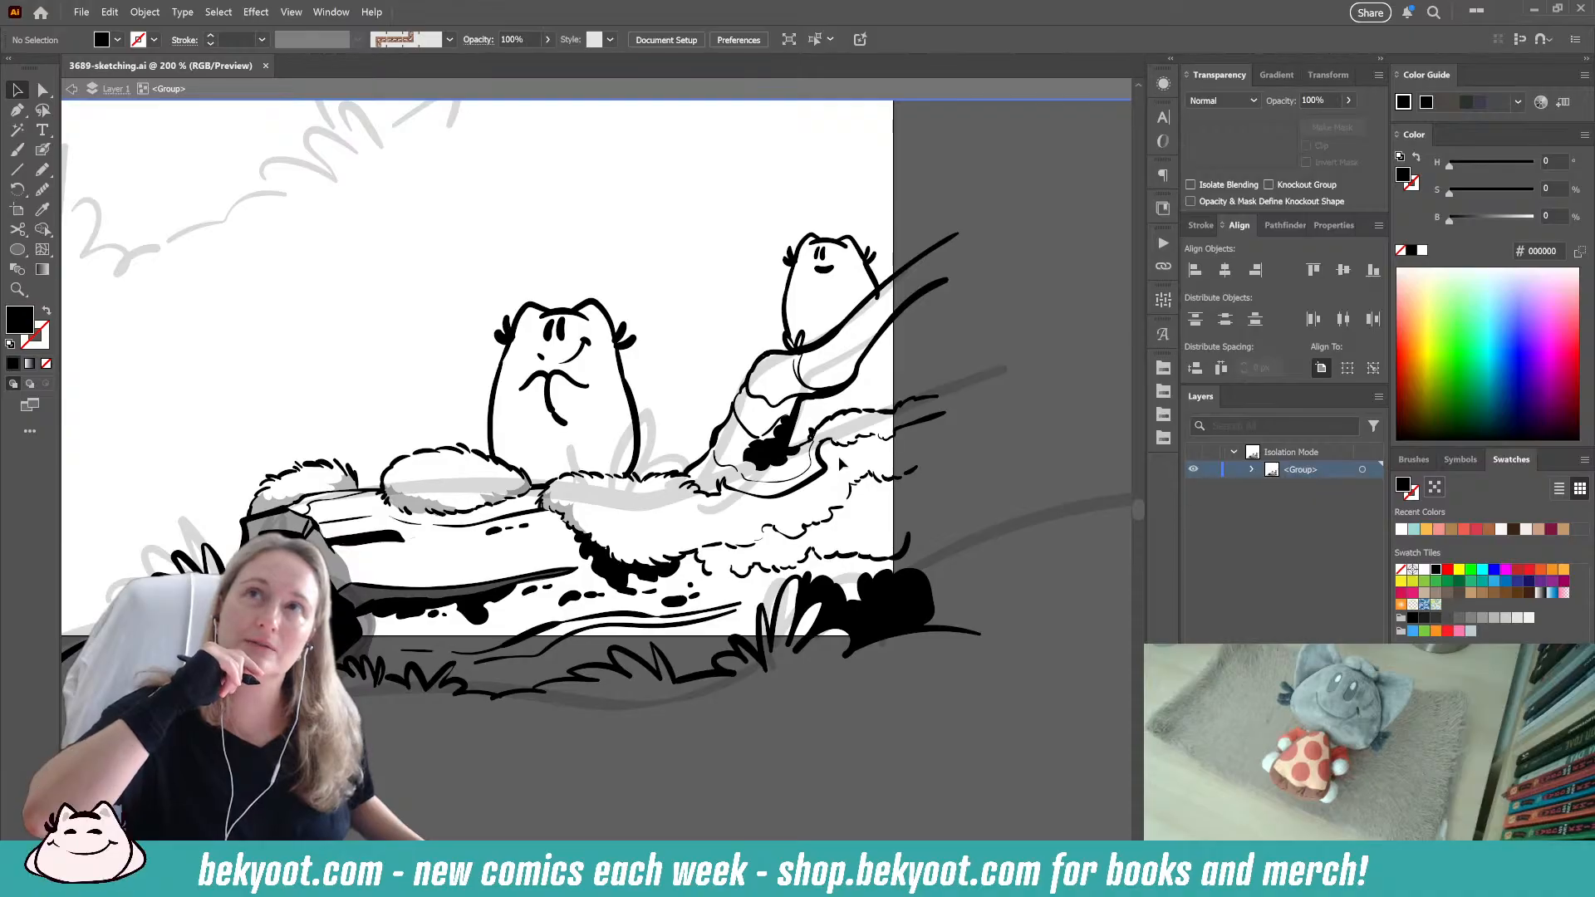
left_click(43, 169)
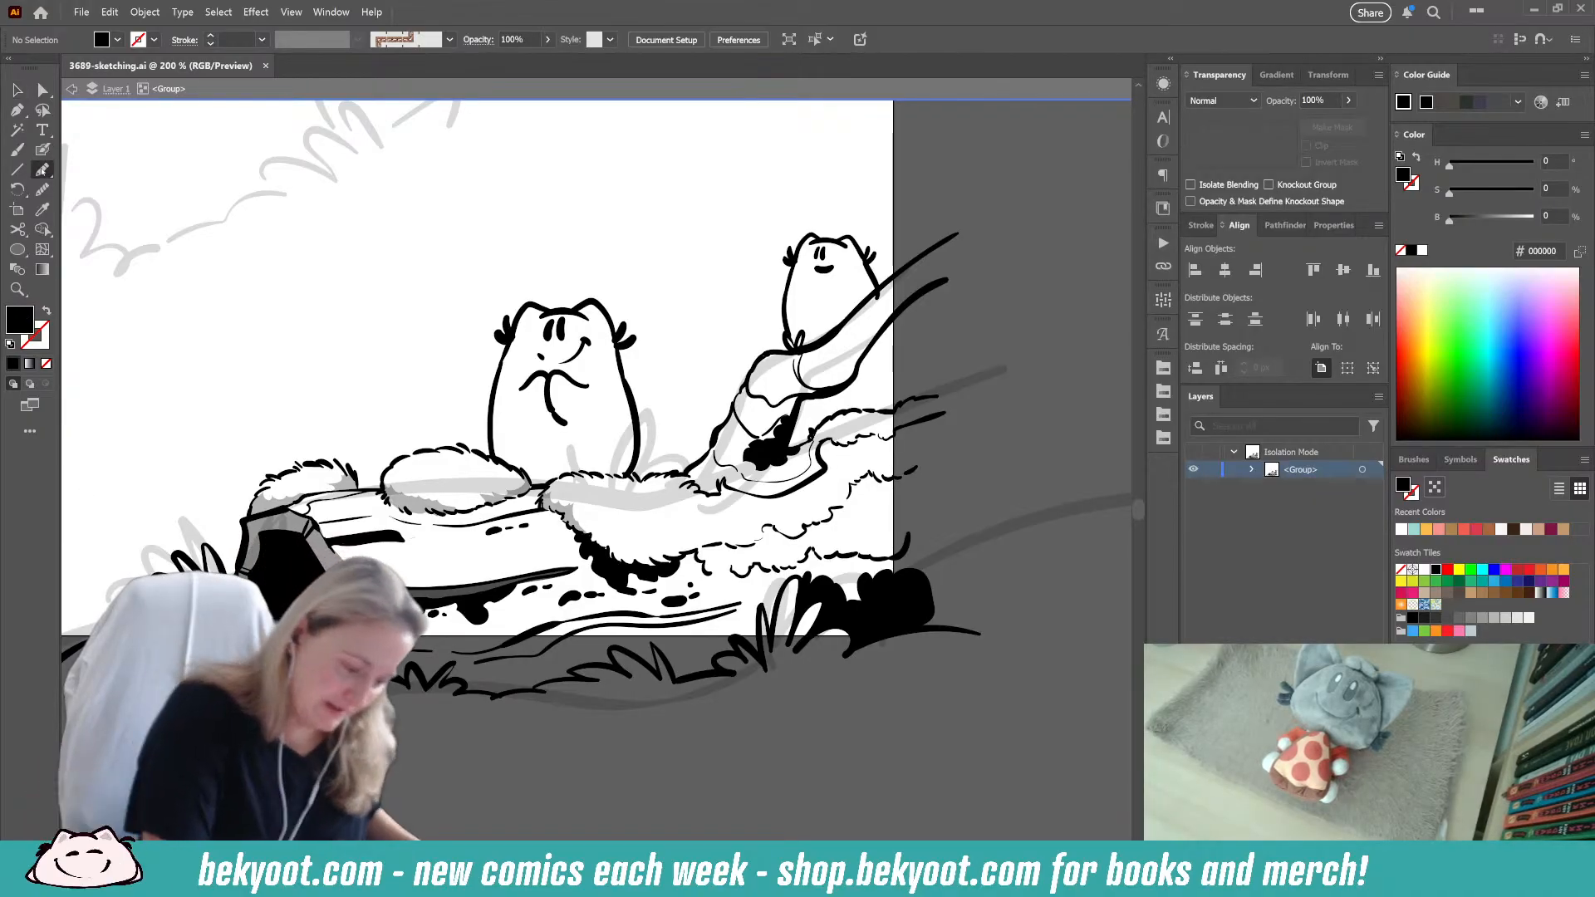
key("ctrl+a")
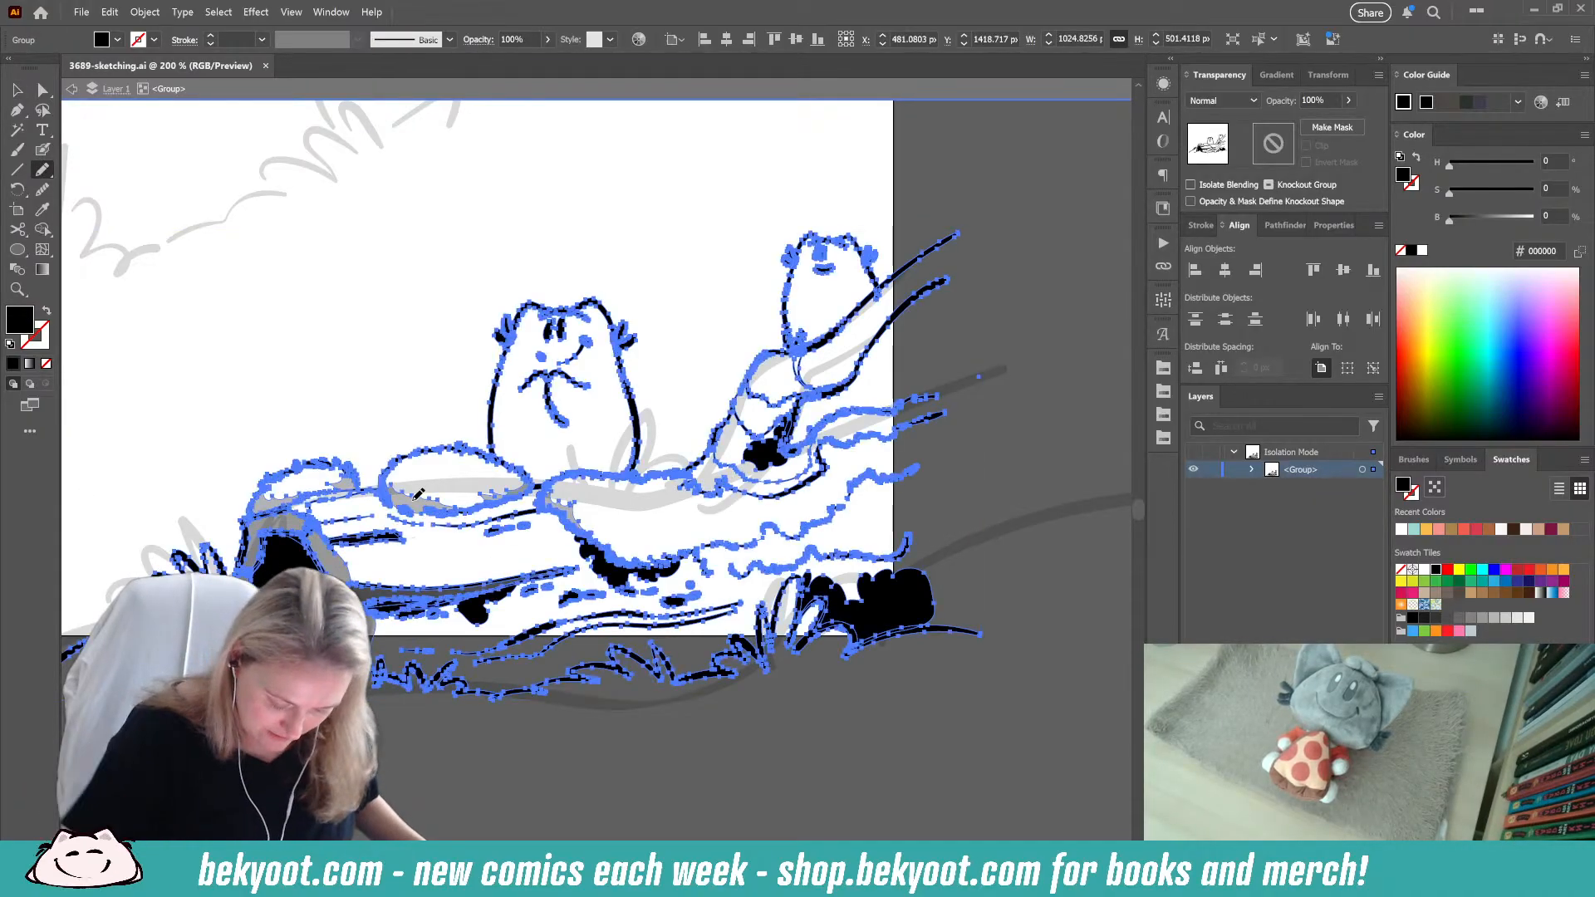
key("ctrl+shift+a")
Step: Ink the ears, face and outer side of the small creature on the hillside beside the walking stick with the Blob Brush
left_click_drag(384, 287, 488, 824)
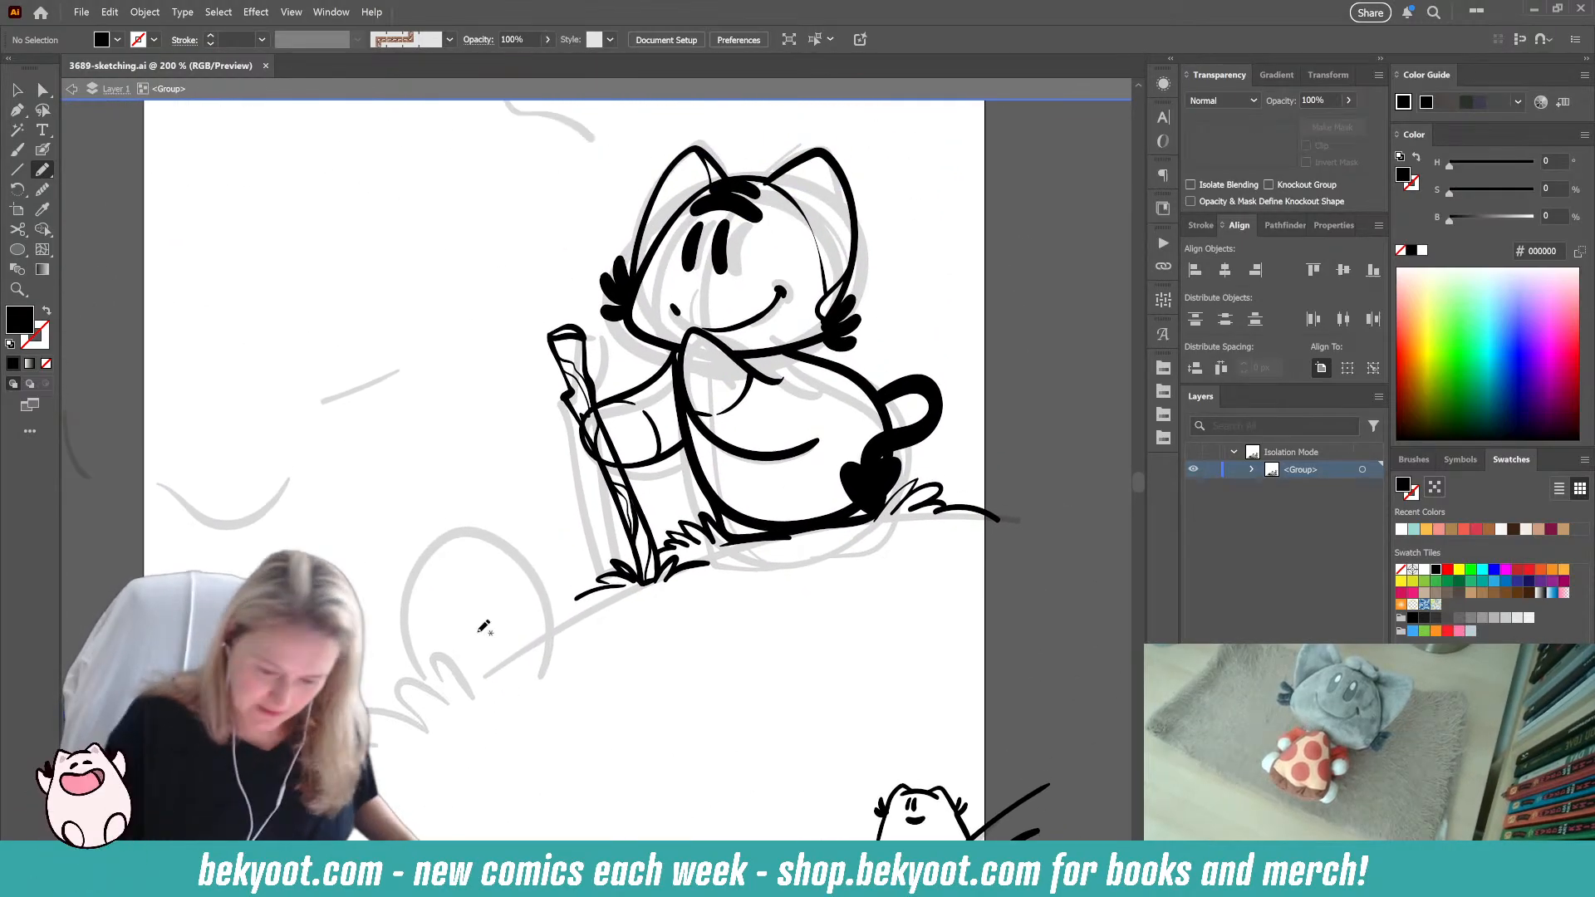
left_click(44, 152)
scroll(426, 441, "down", 3)
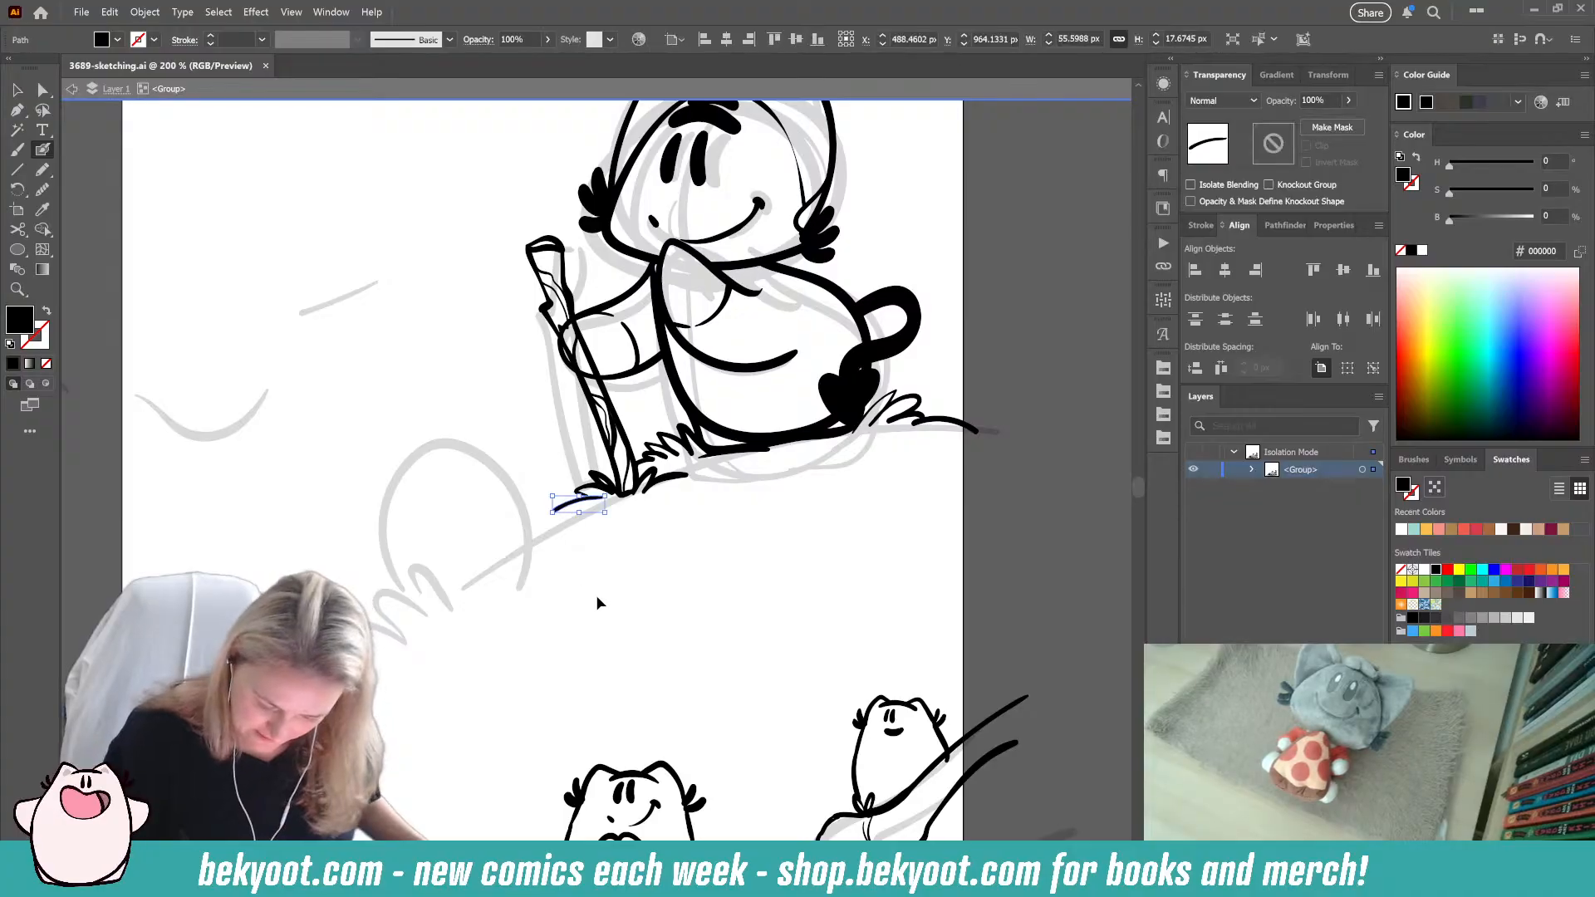
mouse_move(414, 454)
left_mouse_down()
mouse_move(469, 447)
mouse_move(450, 442)
mouse_move(476, 425)
mouse_move(491, 450)
mouse_move(445, 442)
mouse_move(477, 426)
mouse_move(491, 444)
mouse_move(400, 443)
mouse_move(392, 470)
mouse_move(457, 452)
mouse_move(447, 492)
mouse_move(381, 459)
mouse_move(391, 488)
mouse_move(371, 468)
mouse_move(393, 483)
mouse_move(402, 619)
left_mouse_up()
key("ctrl+z")
key("ctrl+z")
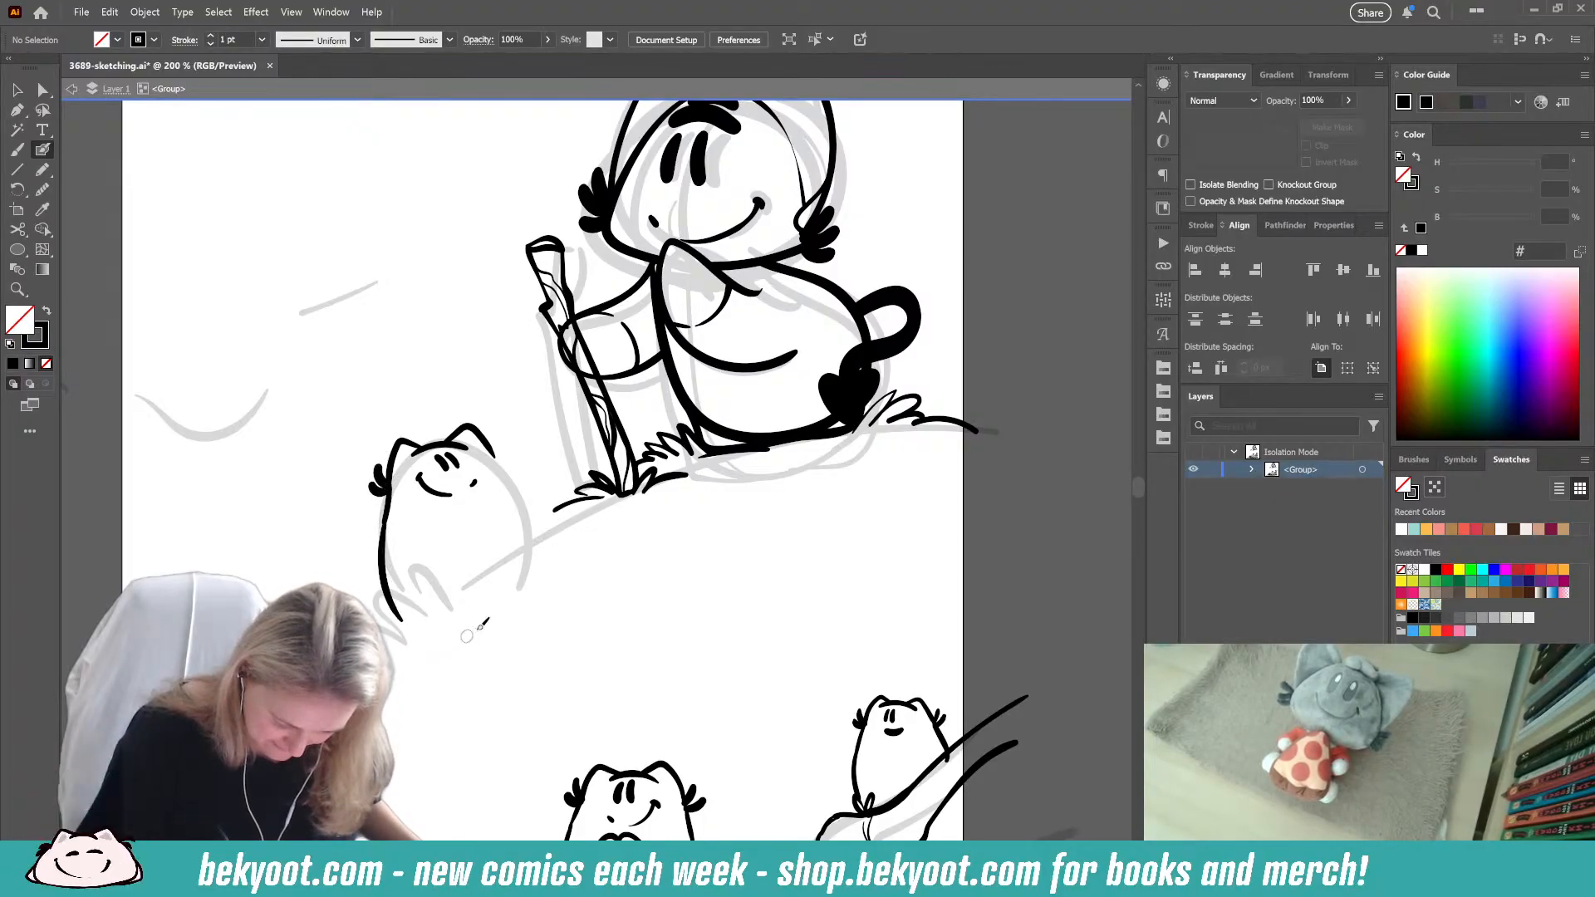
Step: Ink the hillside creature's remaining side and ear tuft, and group all of its strokes
mouse_move(495, 459)
left_mouse_down()
mouse_move(498, 429)
mouse_move(534, 571)
left_mouse_up()
key("ctrl+z")
key("ctrl+z")
key("ctrl+z")
mouse_move(354, 414)
left_mouse_down()
mouse_move(530, 568)
mouse_move(518, 563)
left_mouse_up()
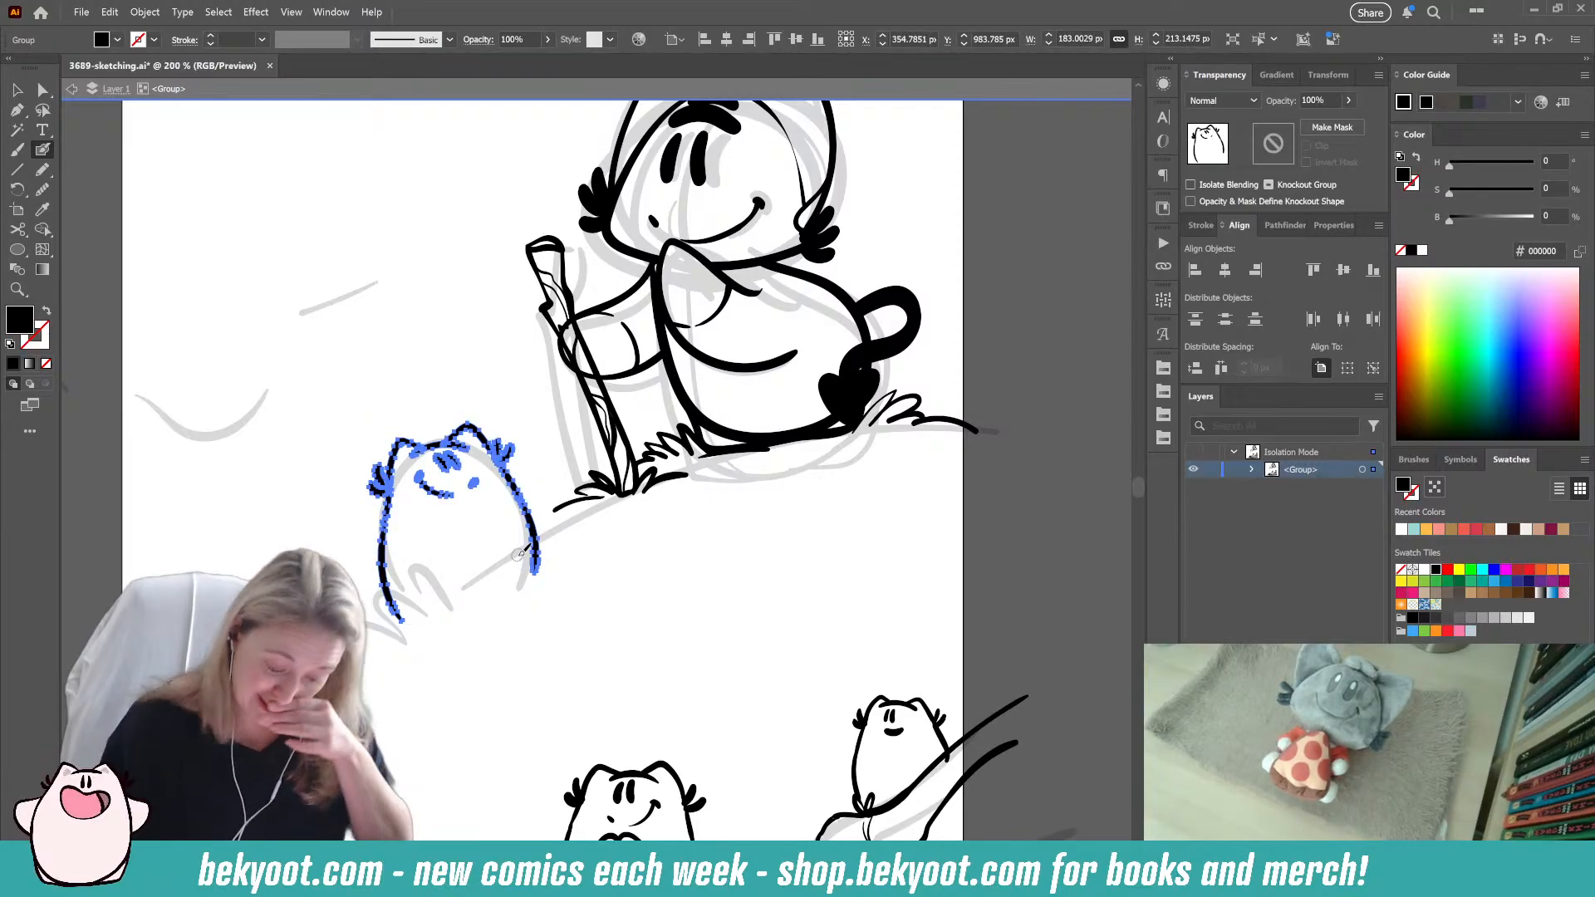
key("ctrl+1")
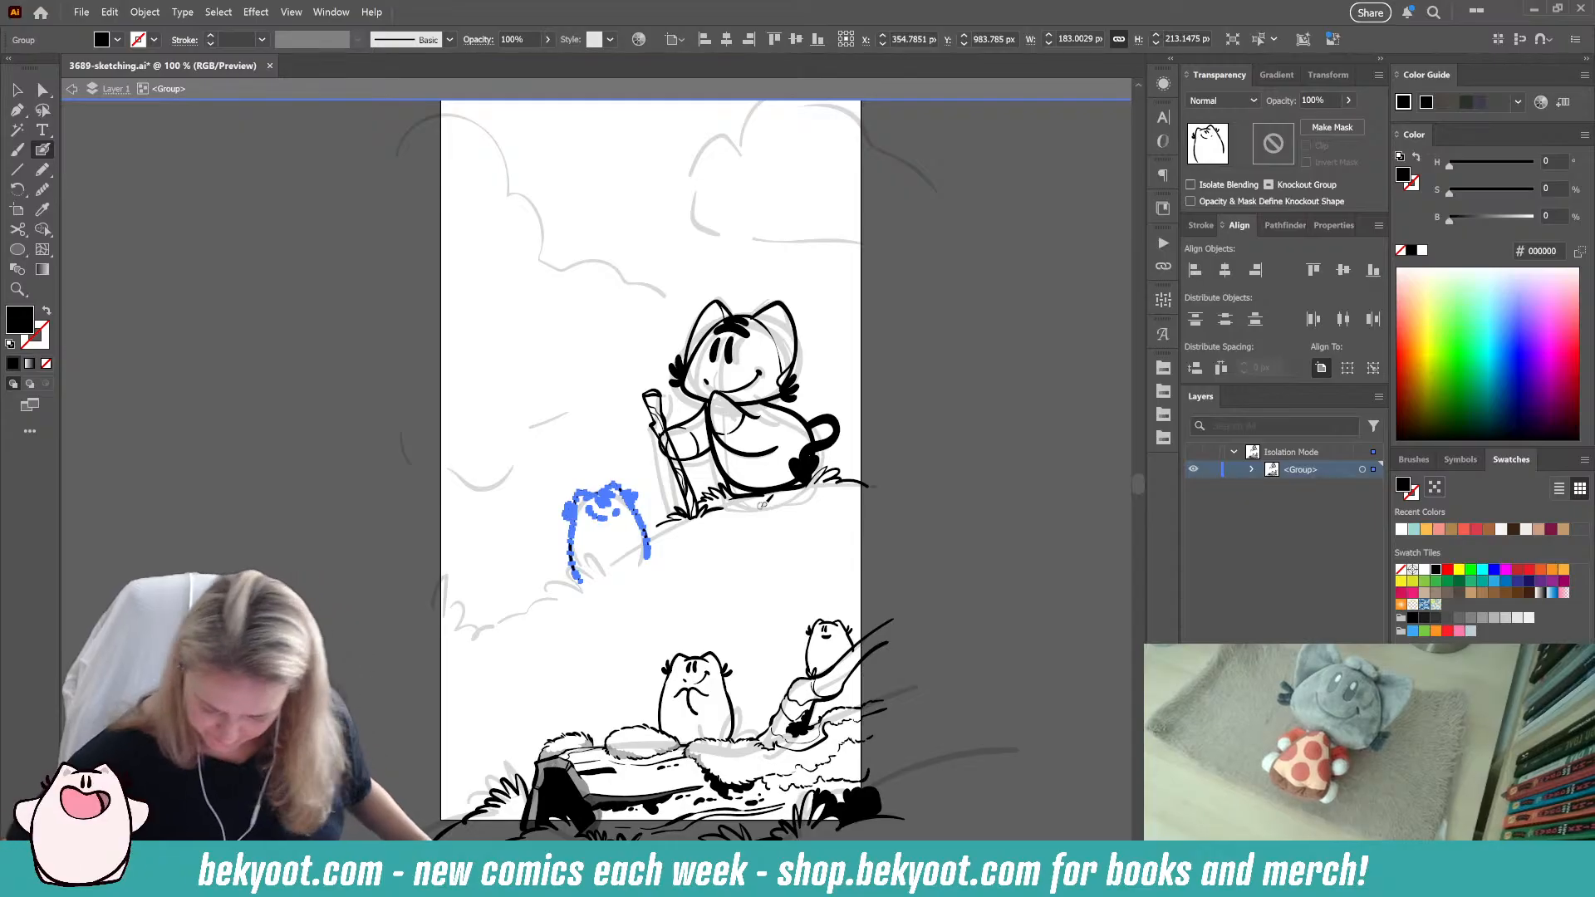
scroll(709, 621, "up", 2)
key("ctrl+shift+a")
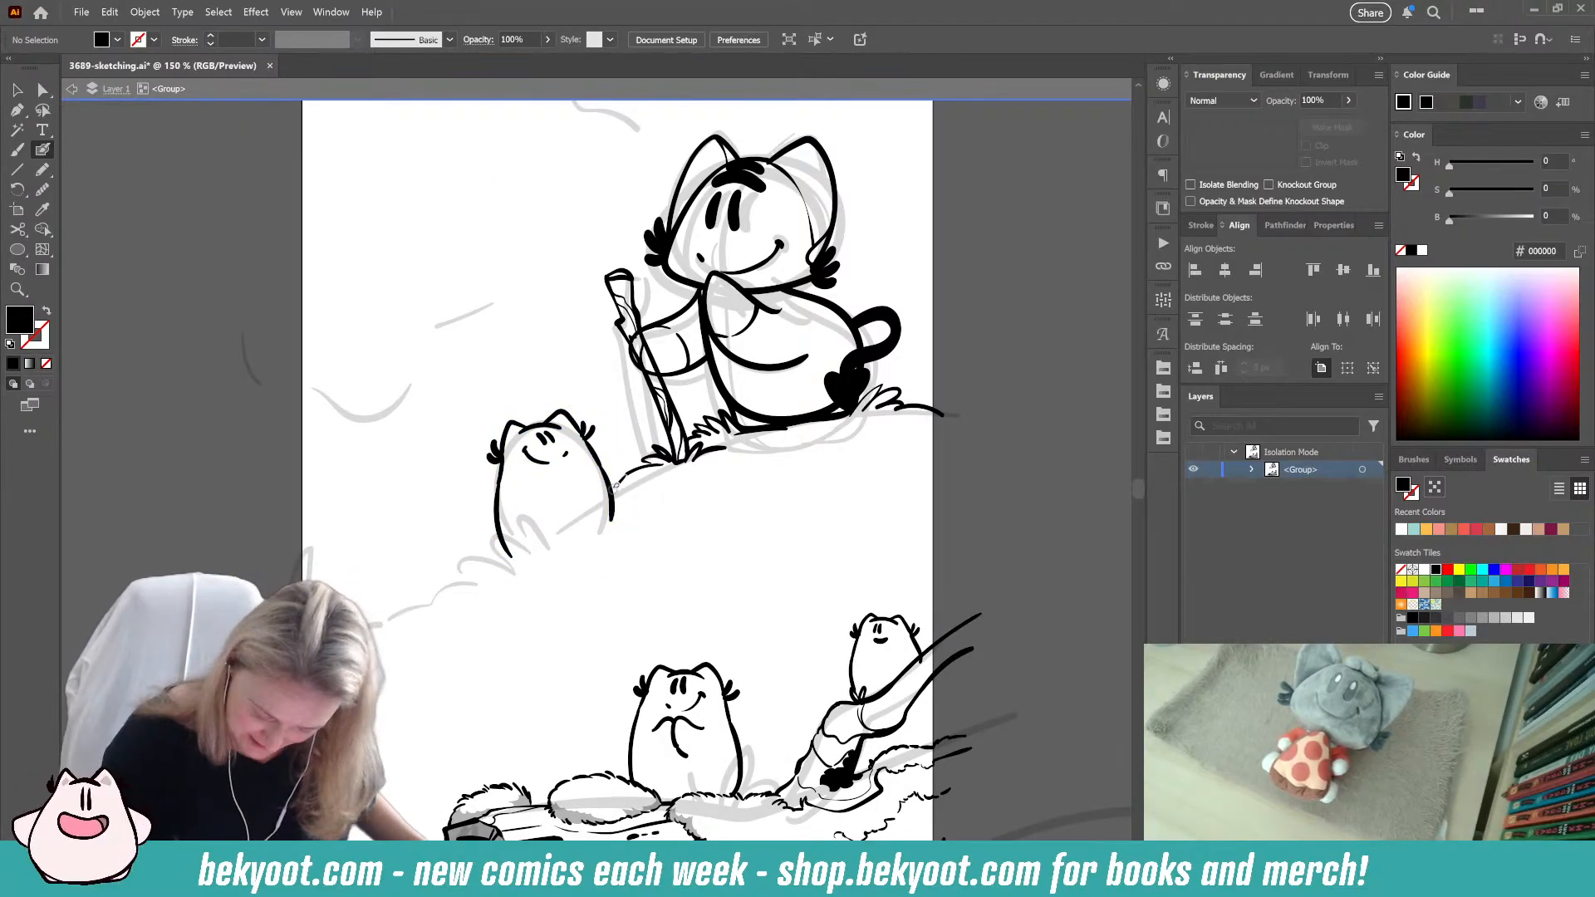
Step: Ink grass blades beneath the hillside creature and tufts along the slope on both sides of it
mouse_move(612, 521)
left_mouse_down()
mouse_move(662, 524)
mouse_move(573, 532)
mouse_move(493, 572)
left_mouse_up()
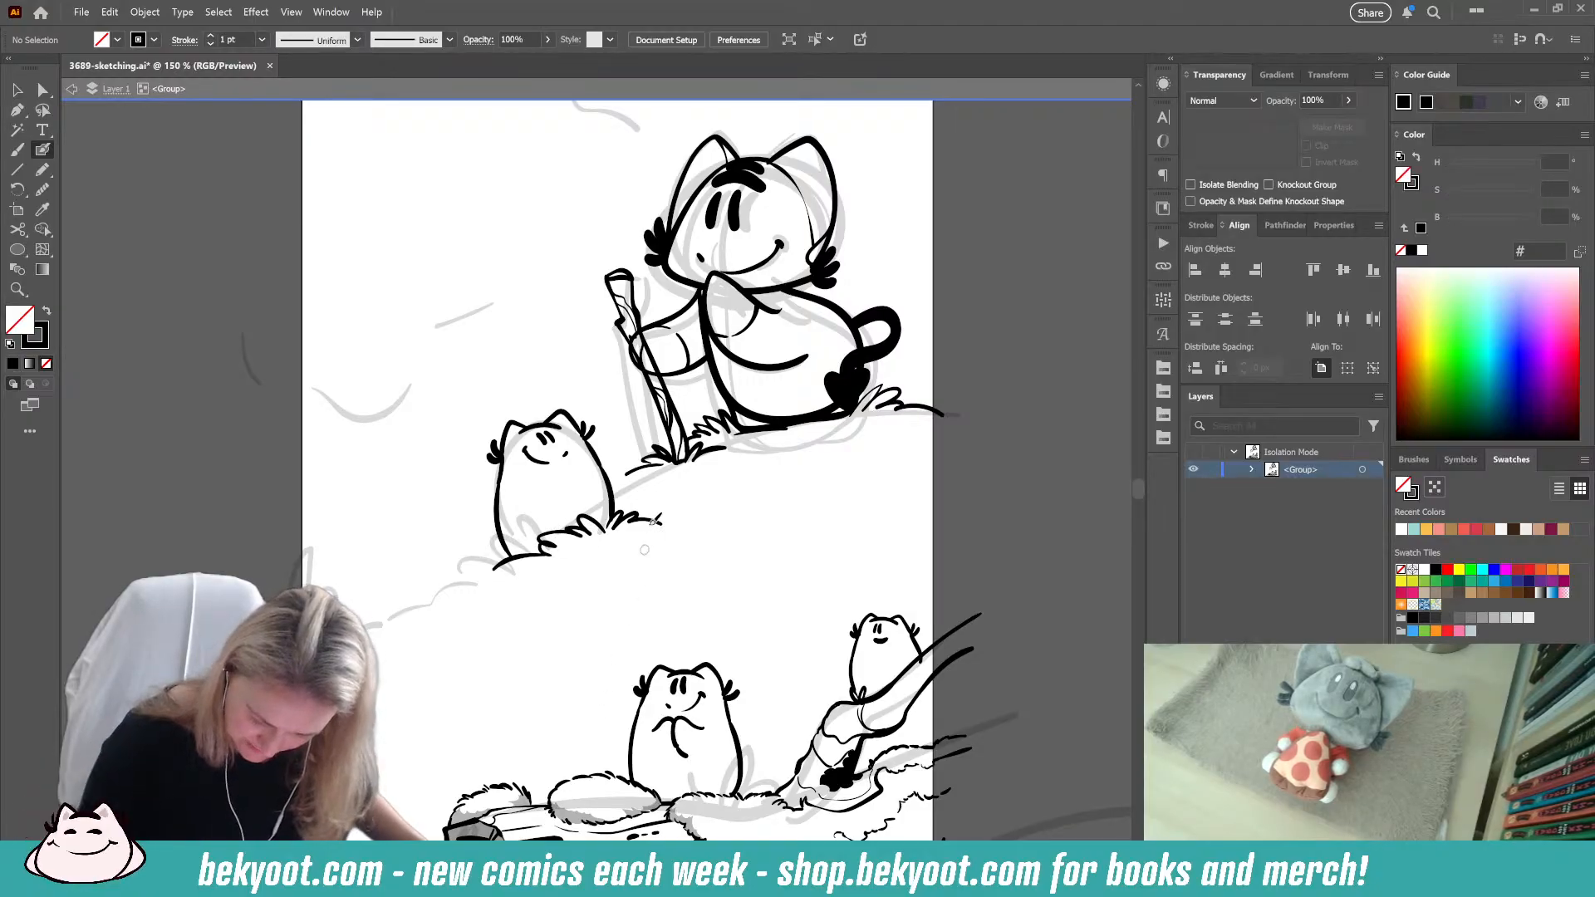
left_click_drag(630, 453, 619, 498)
mouse_move(503, 523)
left_mouse_down()
mouse_move(467, 572)
mouse_move(428, 592)
left_mouse_up()
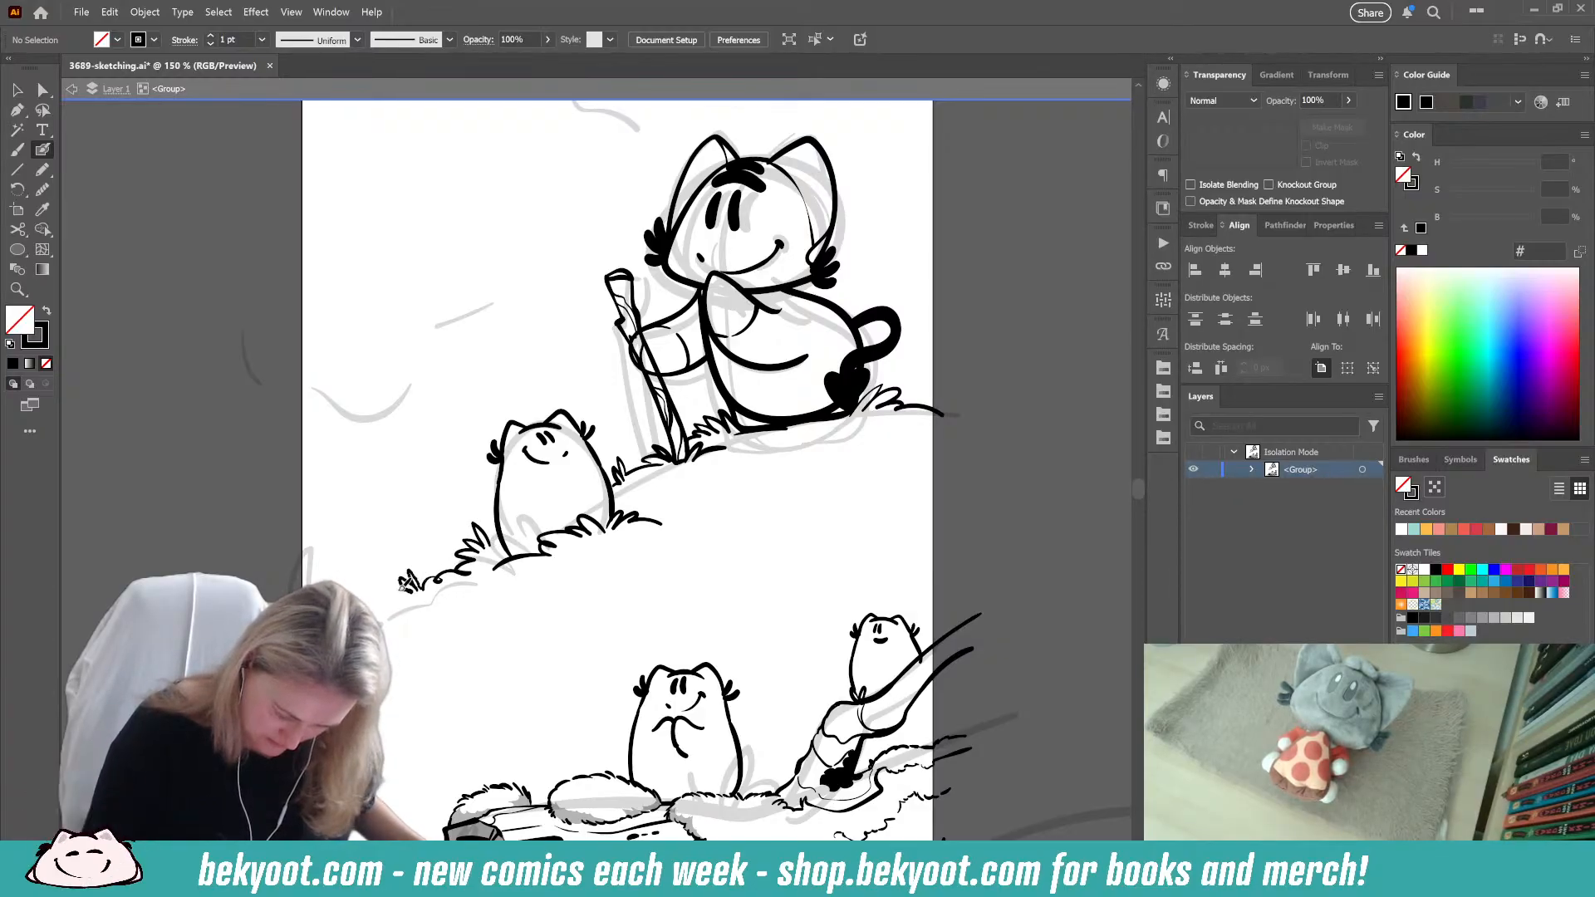
Step: Ink a clump of large pointed leaves crossing the page's left edge below the hillside grass
left_click_drag(435, 670, 579, 636)
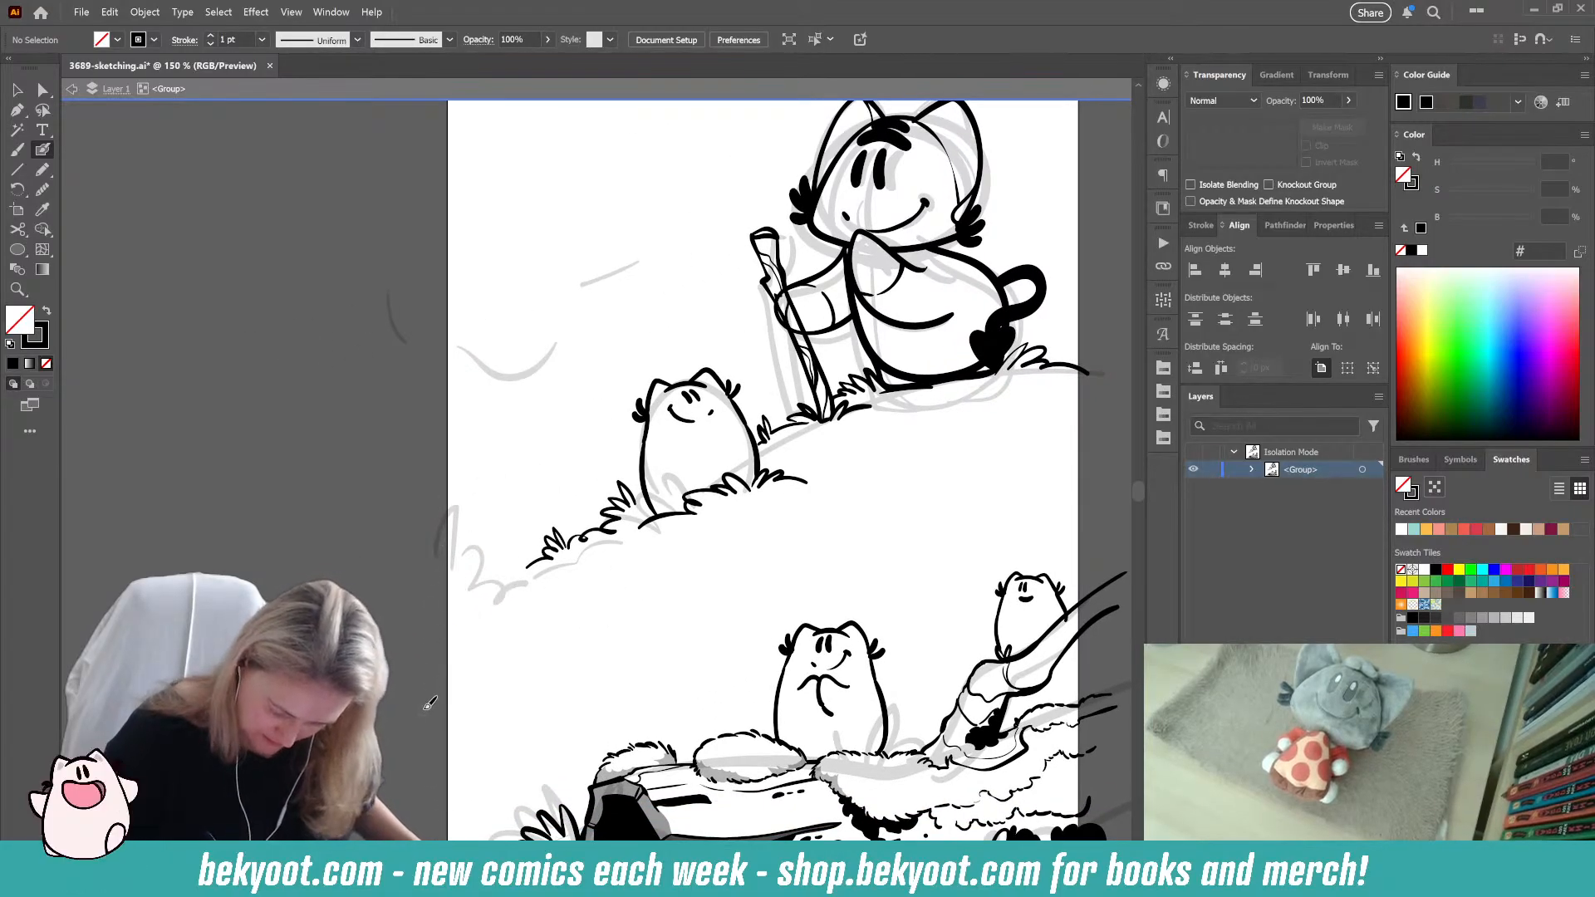
left_click_drag(480, 470, 424, 698)
left_click_drag(500, 544, 436, 702)
left_click_drag(540, 669, 411, 756)
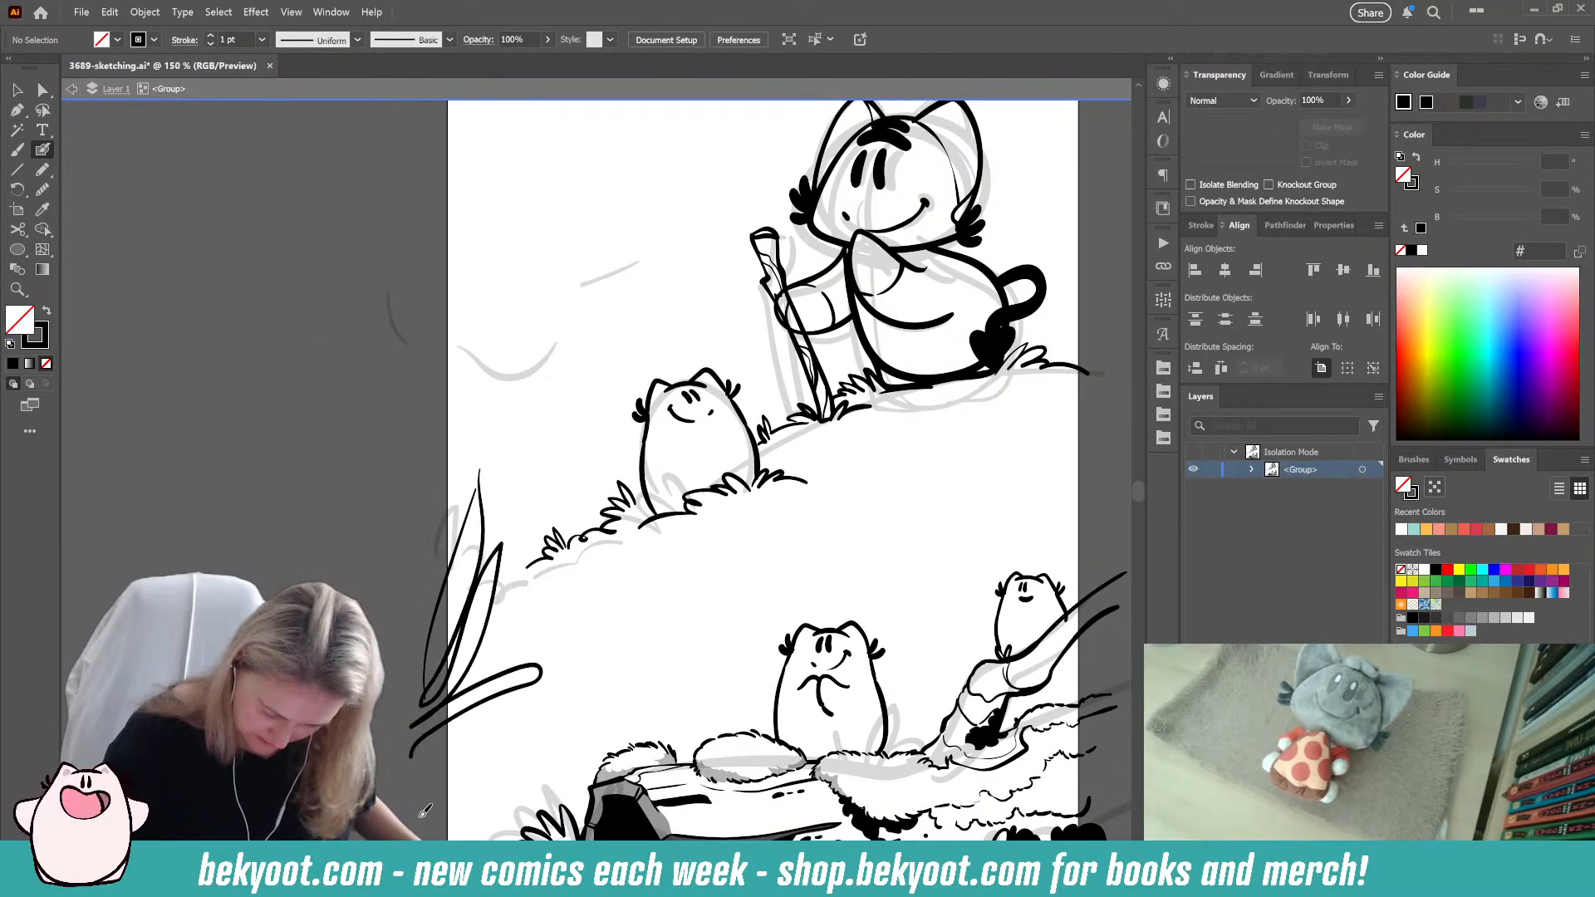
mouse_move(595, 709)
left_mouse_down()
mouse_move(358, 806)
mouse_move(474, 790)
left_mouse_up()
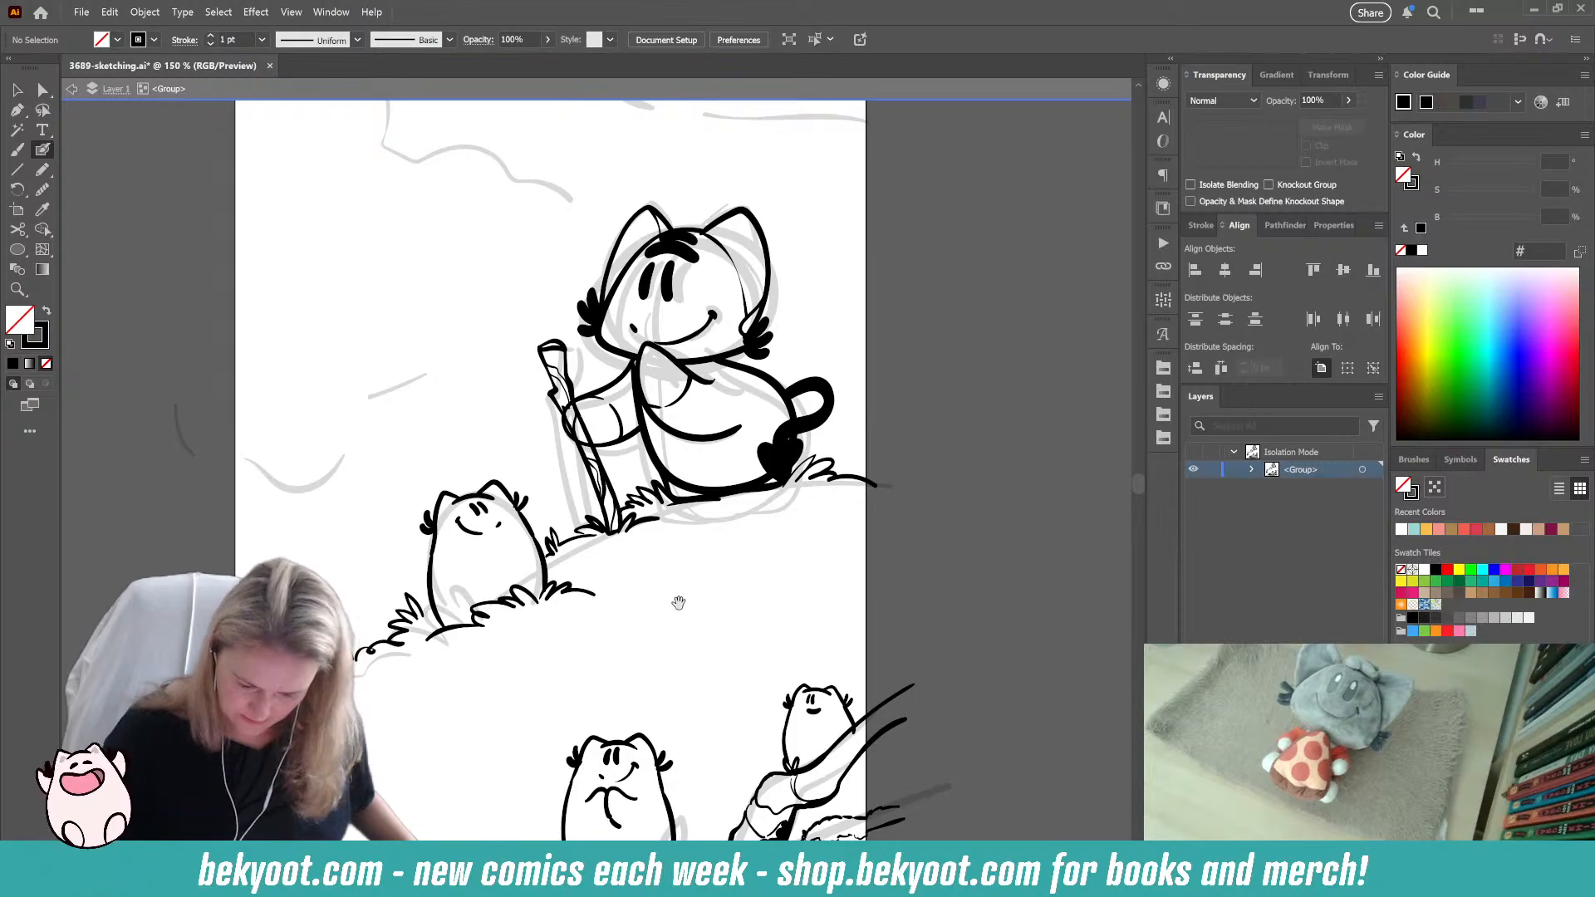
Step: Ink the large left cloud's scalloped upper edge down toward the cat's head and its broken underside line
left_click_drag(370, 748, 480, 896)
left_click_drag(505, 205, 523, 337)
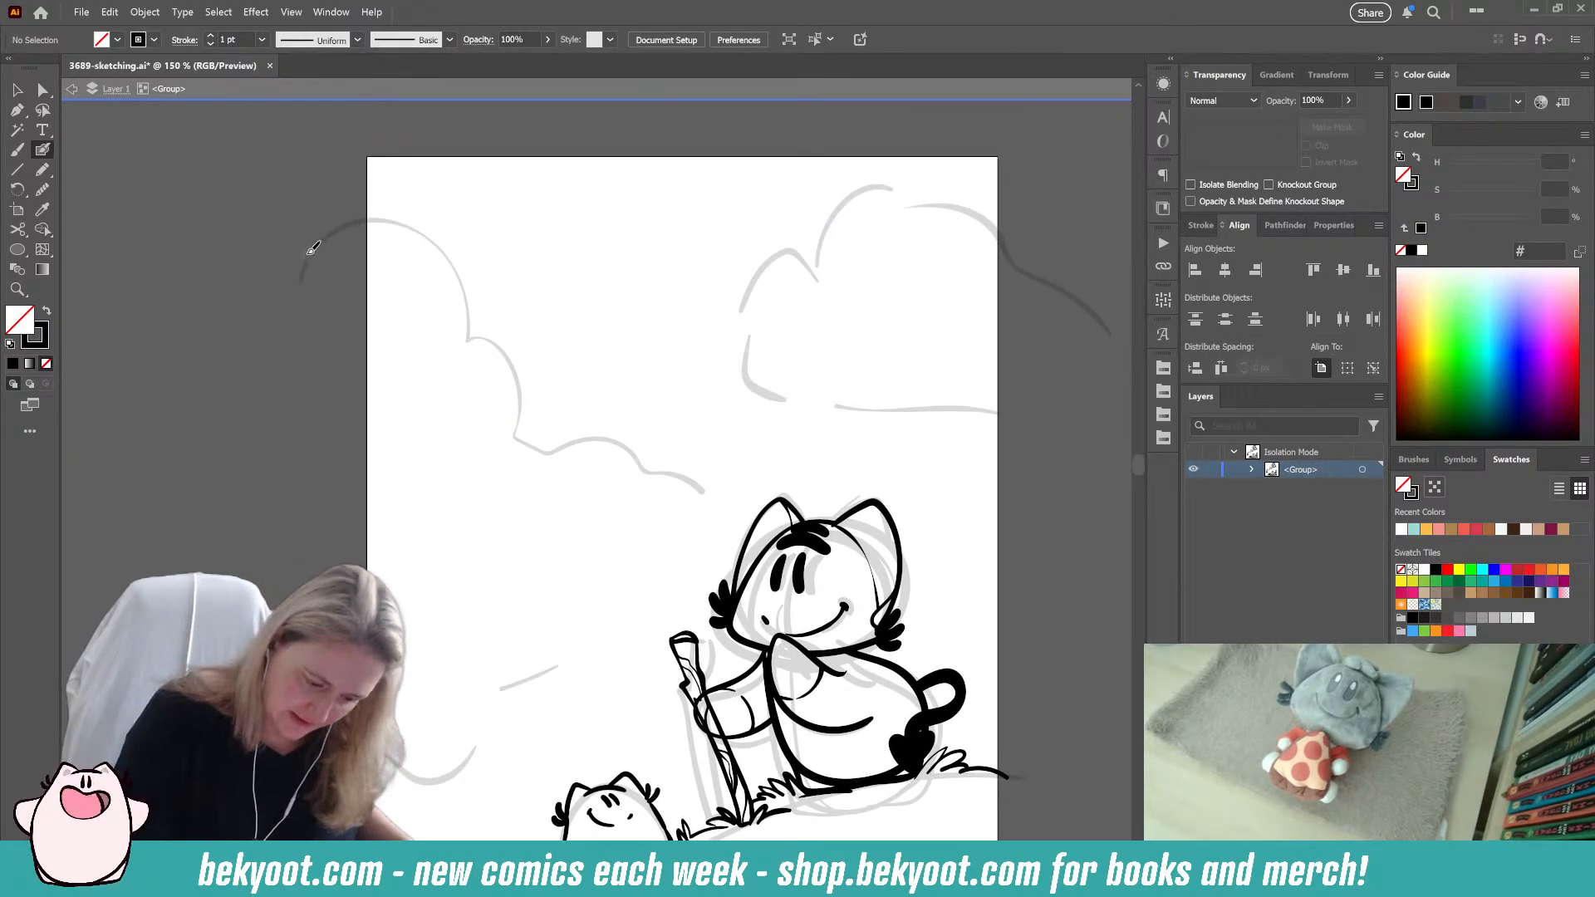
mouse_move(312, 248)
left_mouse_down()
mouse_move(346, 207)
mouse_move(434, 203)
mouse_move(469, 276)
mouse_move(462, 329)
mouse_move(485, 311)
mouse_move(479, 355)
mouse_move(536, 357)
mouse_move(541, 427)
mouse_move(600, 438)
mouse_move(624, 478)
left_mouse_up()
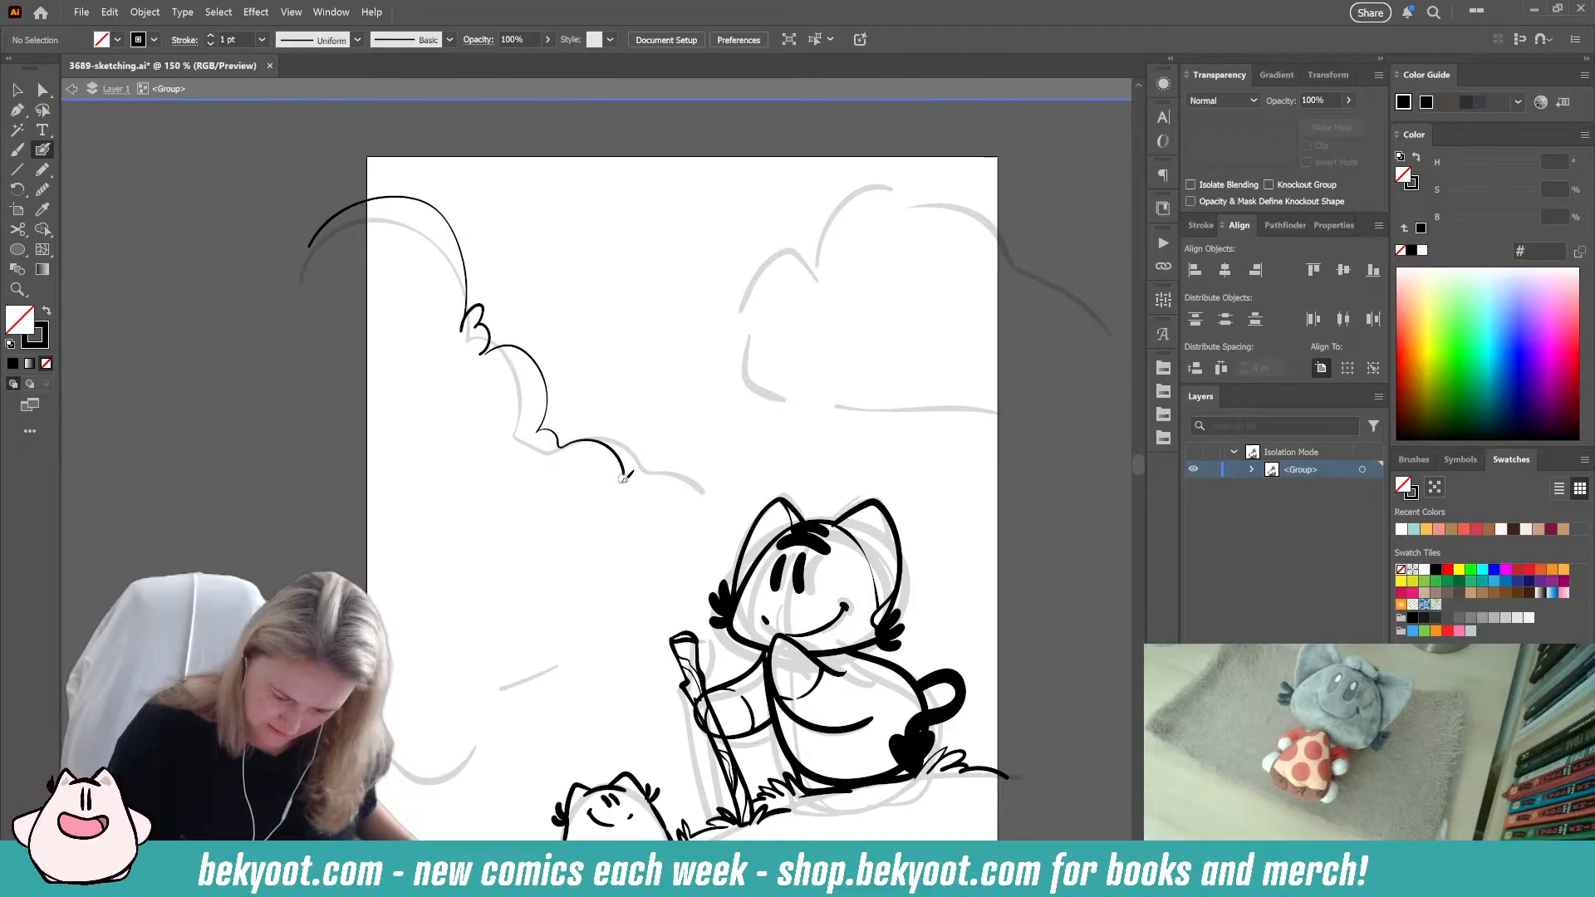
left_click_drag(453, 708, 384, 552)
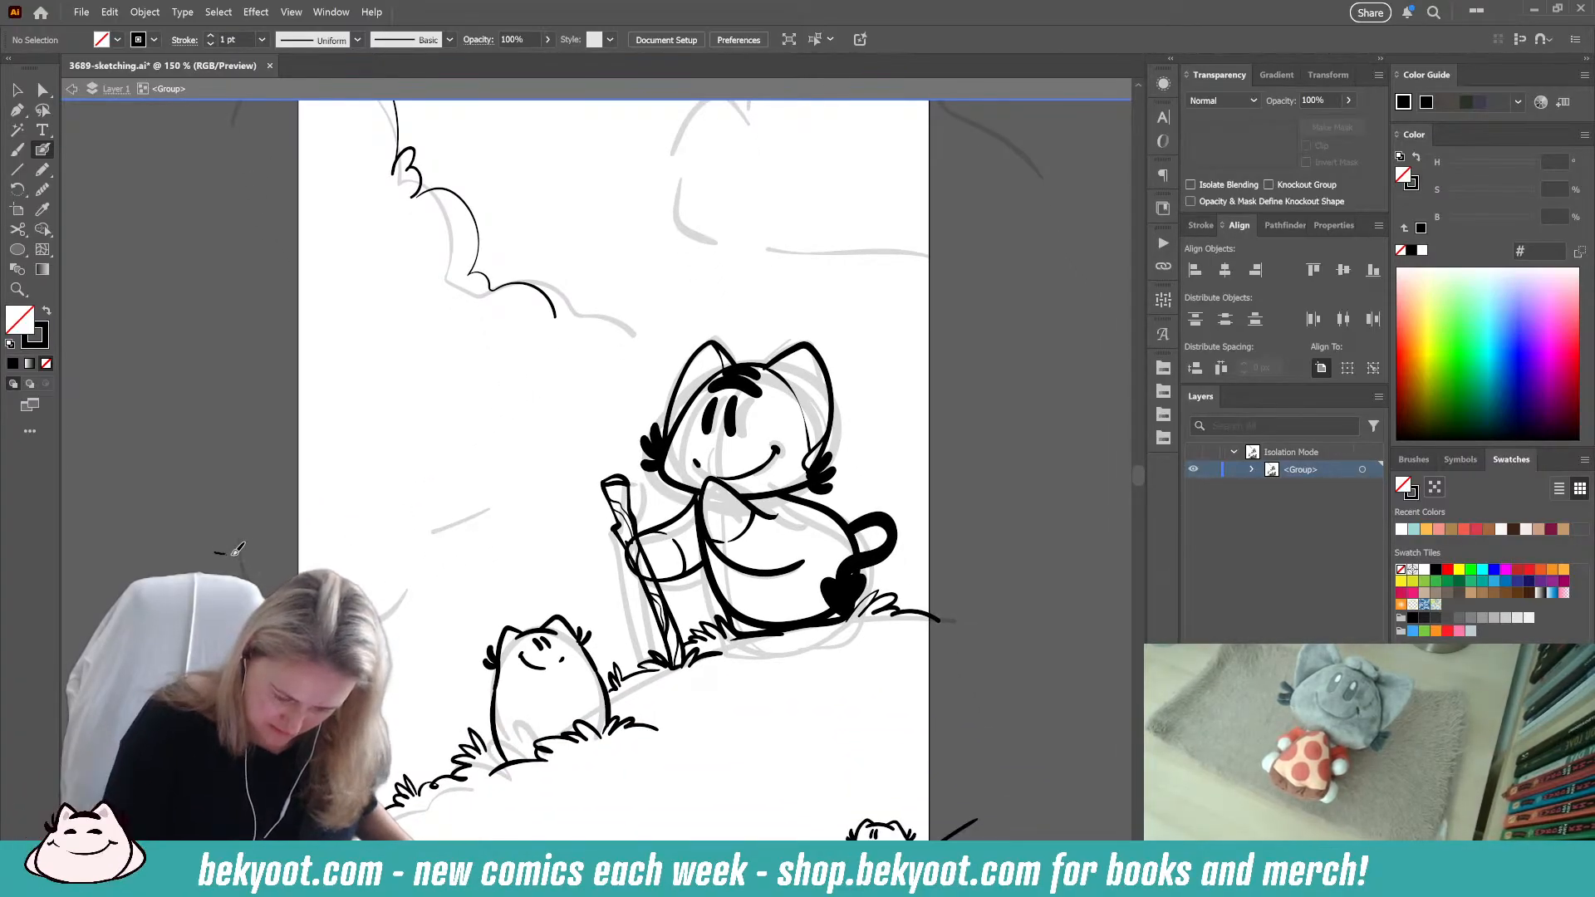
mouse_move(233, 554)
left_mouse_down()
mouse_move(347, 552)
mouse_move(490, 497)
left_mouse_up()
left_click_drag(502, 496, 566, 485)
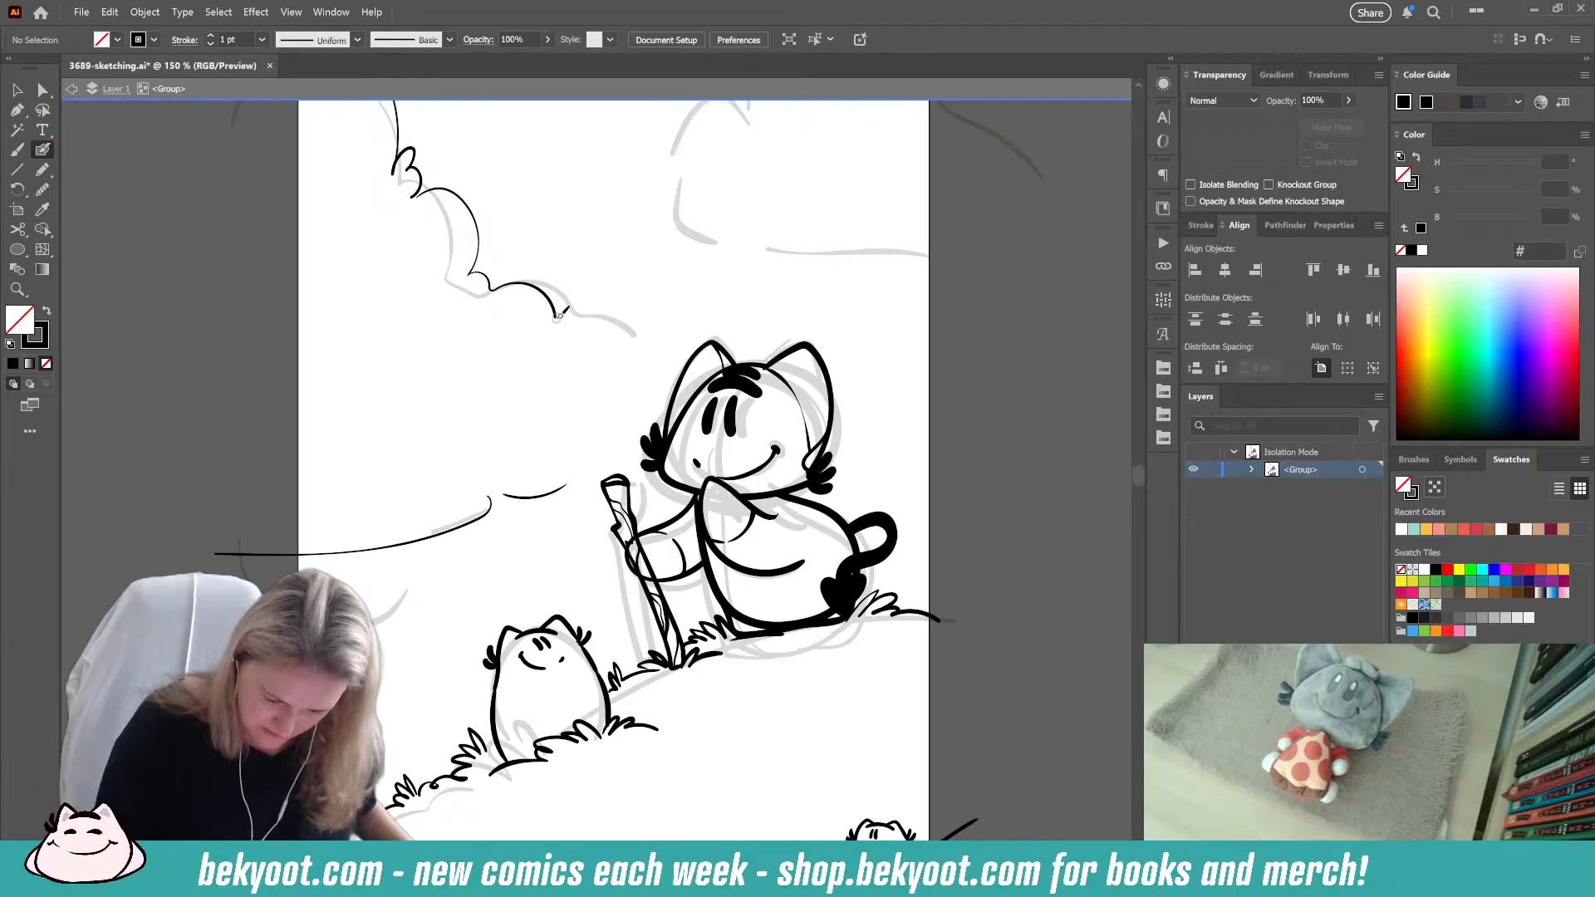
left_click_drag(557, 318, 634, 334)
left_click_drag(639, 349, 656, 354)
Step: Ink the right cloud with rounded puffs, a long flat underside and an outline running past the page edge
mouse_move(607, 572)
left_mouse_down()
mouse_move(530, 697)
mouse_move(492, 823)
left_mouse_up()
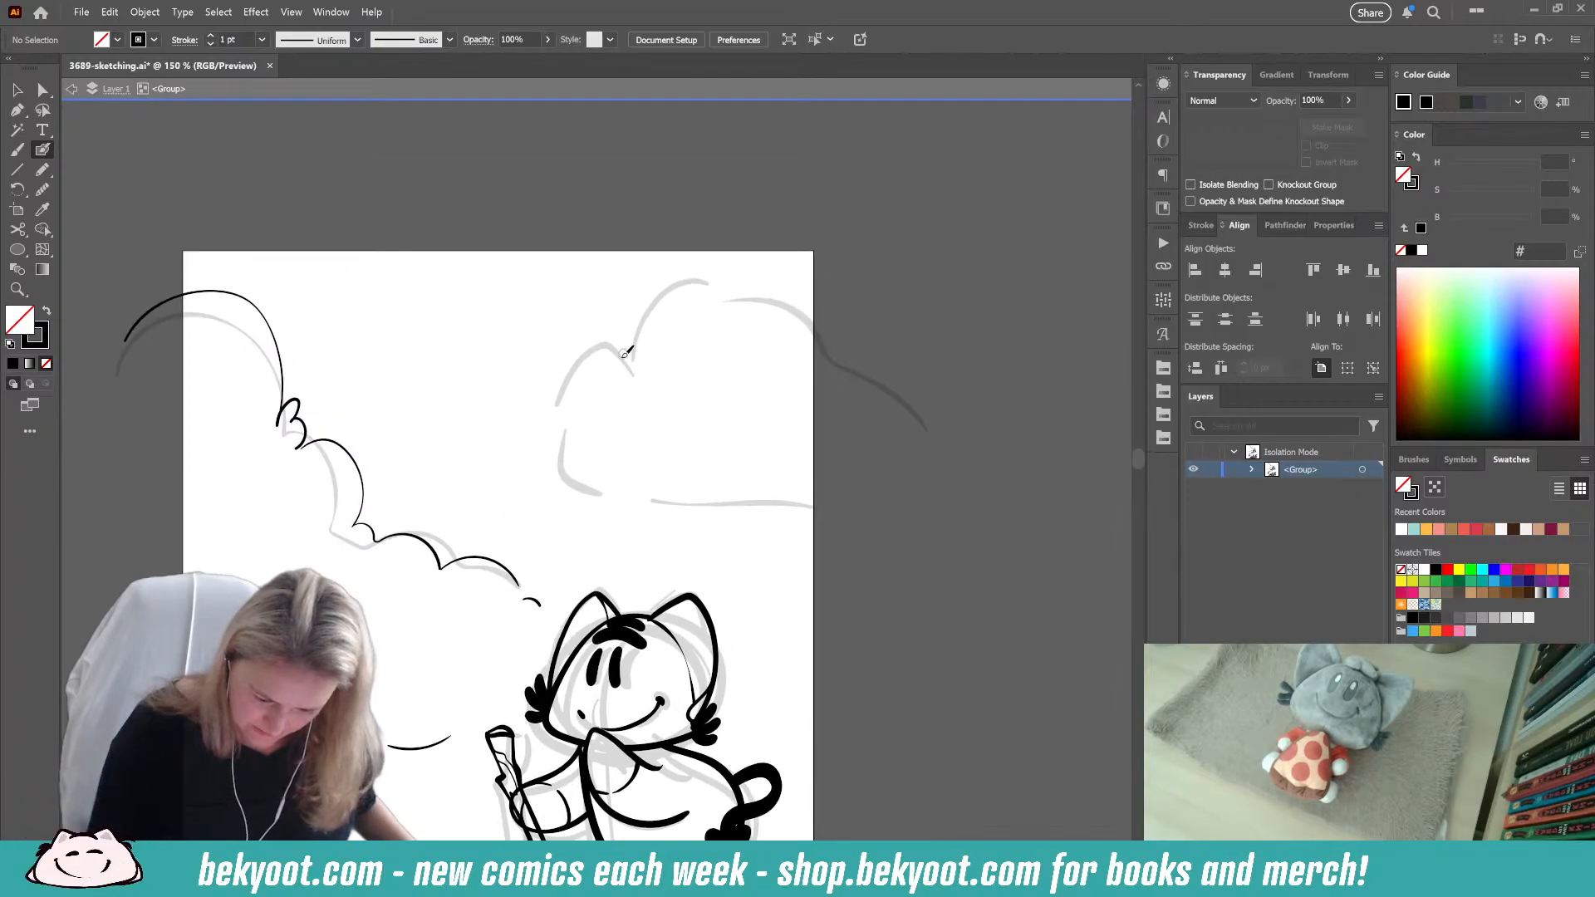
mouse_move(633, 370)
left_mouse_down()
mouse_move(615, 332)
mouse_move(541, 346)
mouse_move(520, 402)
mouse_move(531, 461)
mouse_move(502, 499)
left_mouse_up()
left_click_drag(507, 505, 957, 528)
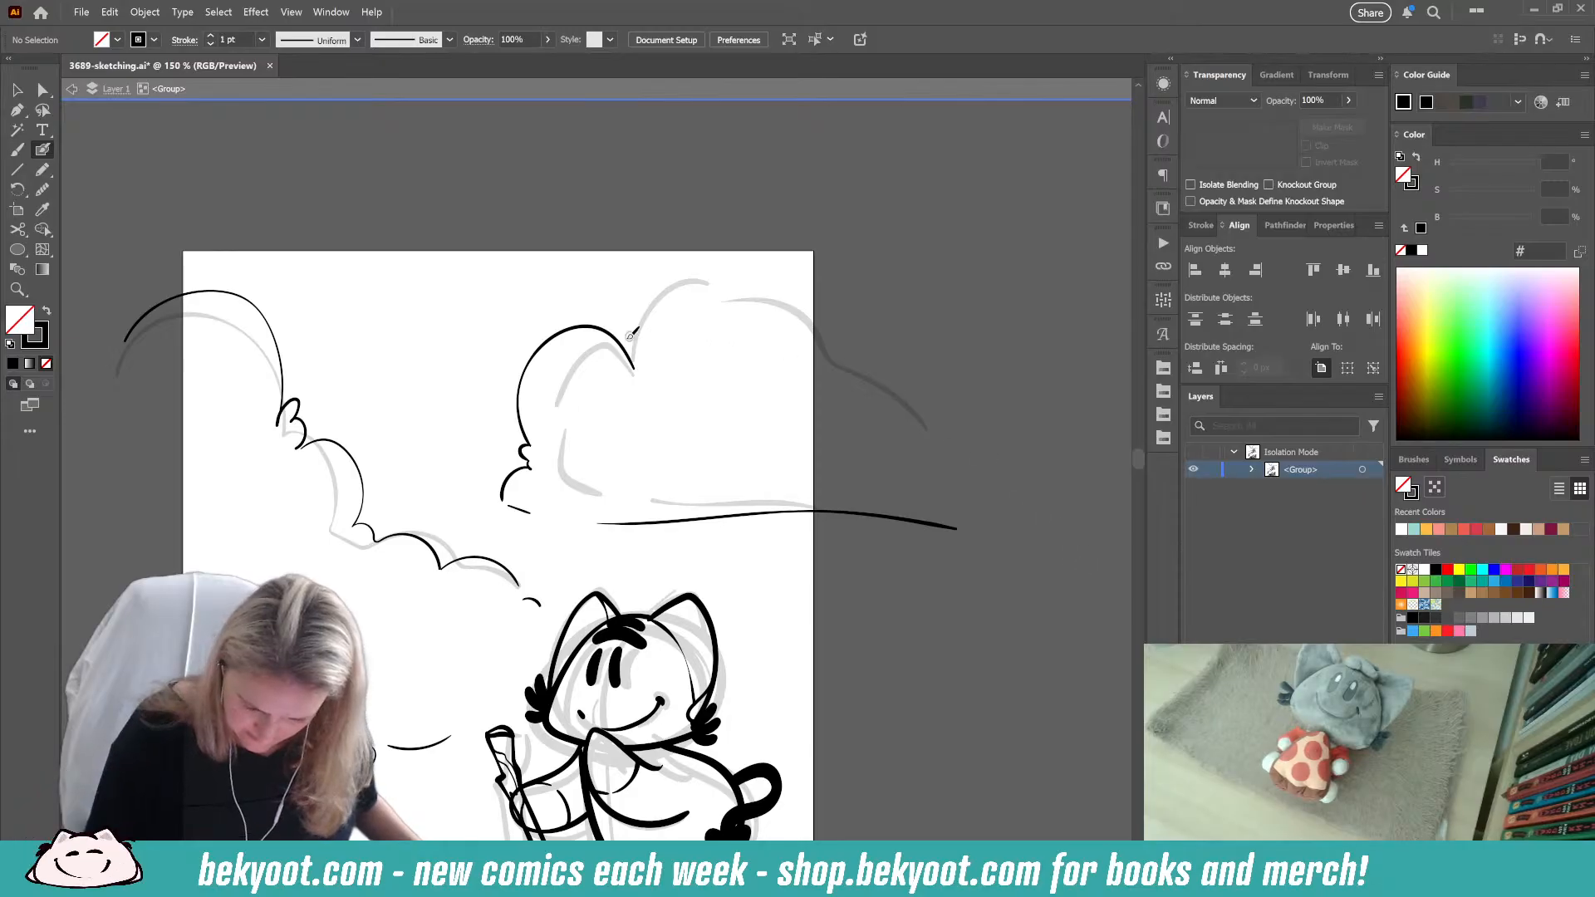
mouse_move(634, 366)
left_mouse_down()
mouse_move(718, 204)
mouse_move(834, 213)
mouse_move(859, 258)
mouse_move(851, 338)
mouse_move(931, 436)
mouse_move(1069, 497)
mouse_move(1060, 528)
left_mouse_up()
Step: Extend the left cloud's puffy outline outward beyond the page edge
left_click_drag(810, 513, 965, 391)
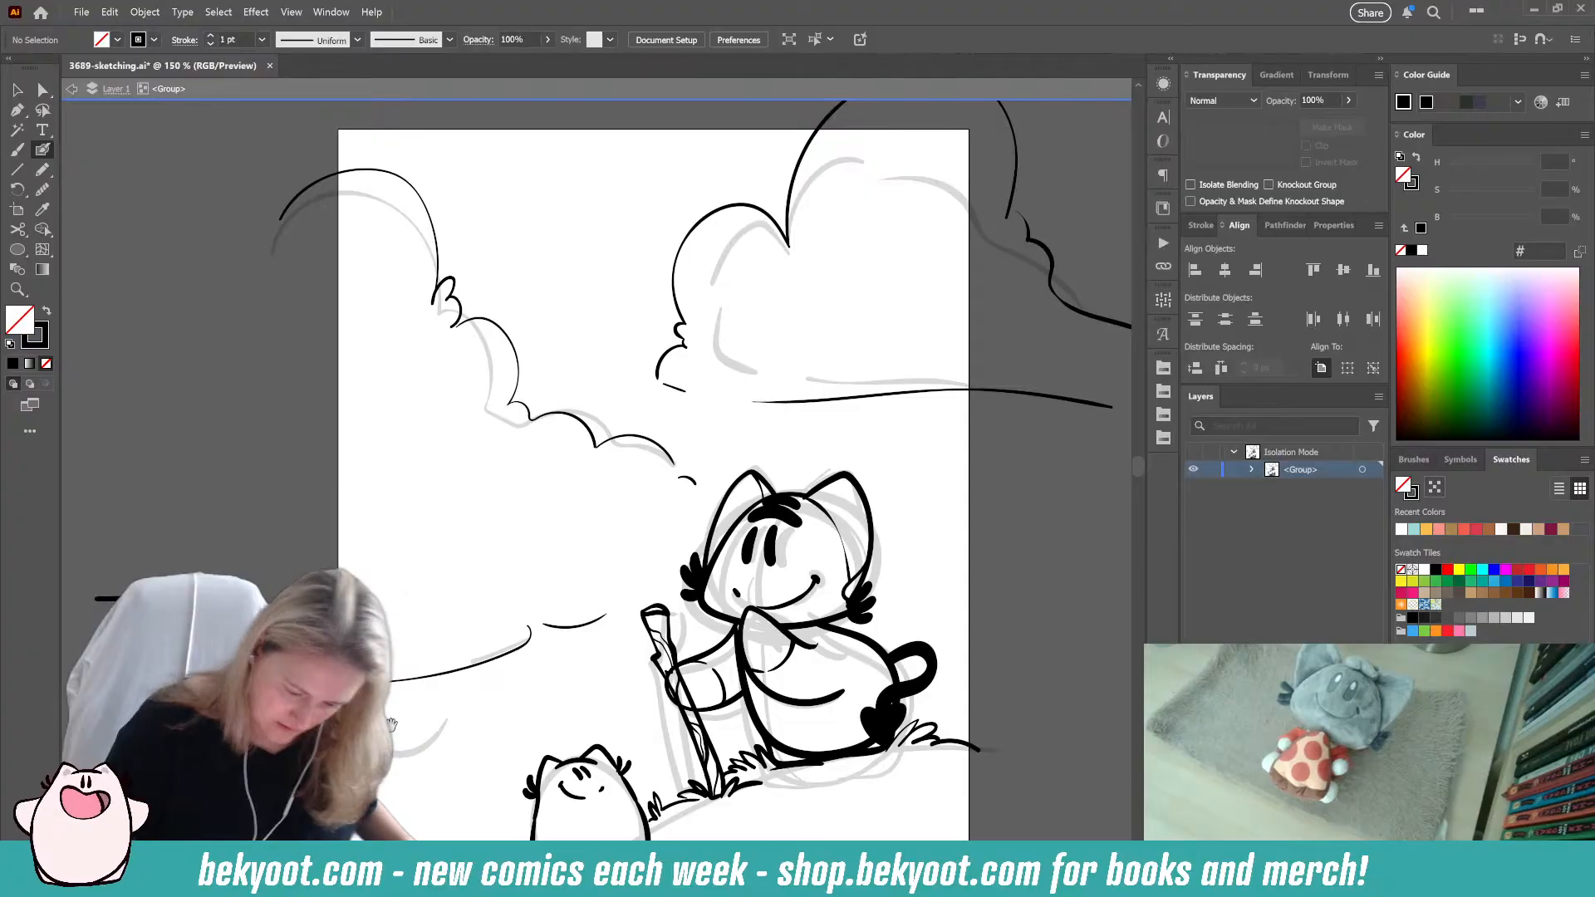
left_click_drag(395, 506, 634, 501)
mouse_move(515, 206)
left_mouse_down()
mouse_move(478, 283)
mouse_move(458, 417)
mouse_move(430, 403)
mouse_move(393, 457)
left_mouse_up()
left_click_drag(393, 471, 152, 524)
left_click_drag(588, 731, 328, 721)
left_click(16, 89)
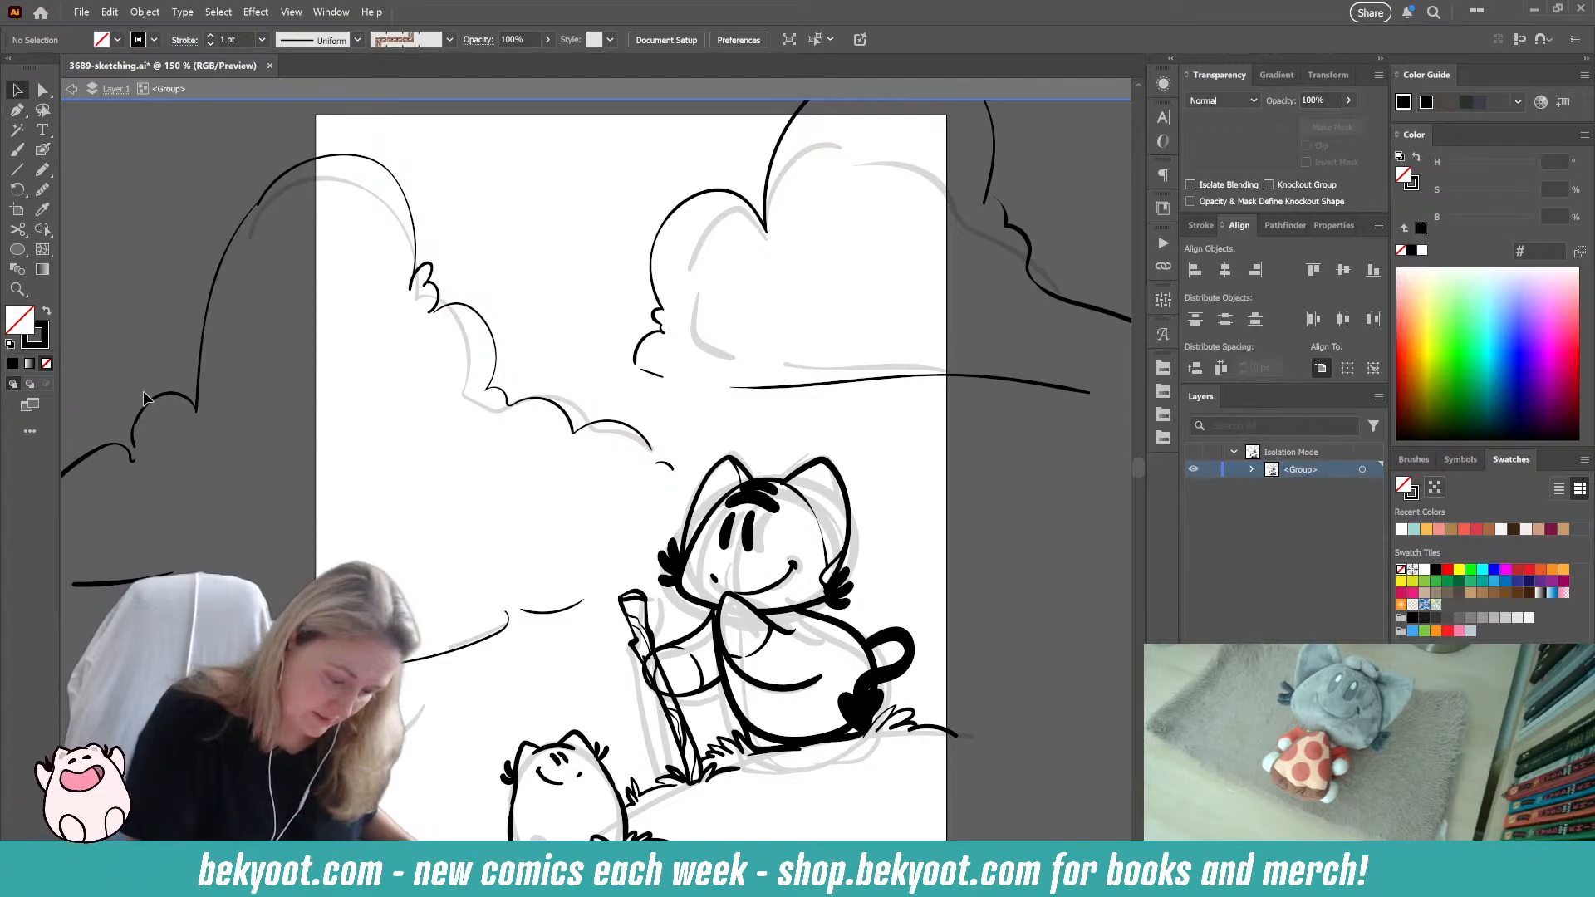
Step: Group all the outline strokes of the left and right clouds together
left_click_drag(200, 357, 107, 583)
left_click(397, 173, "shift")
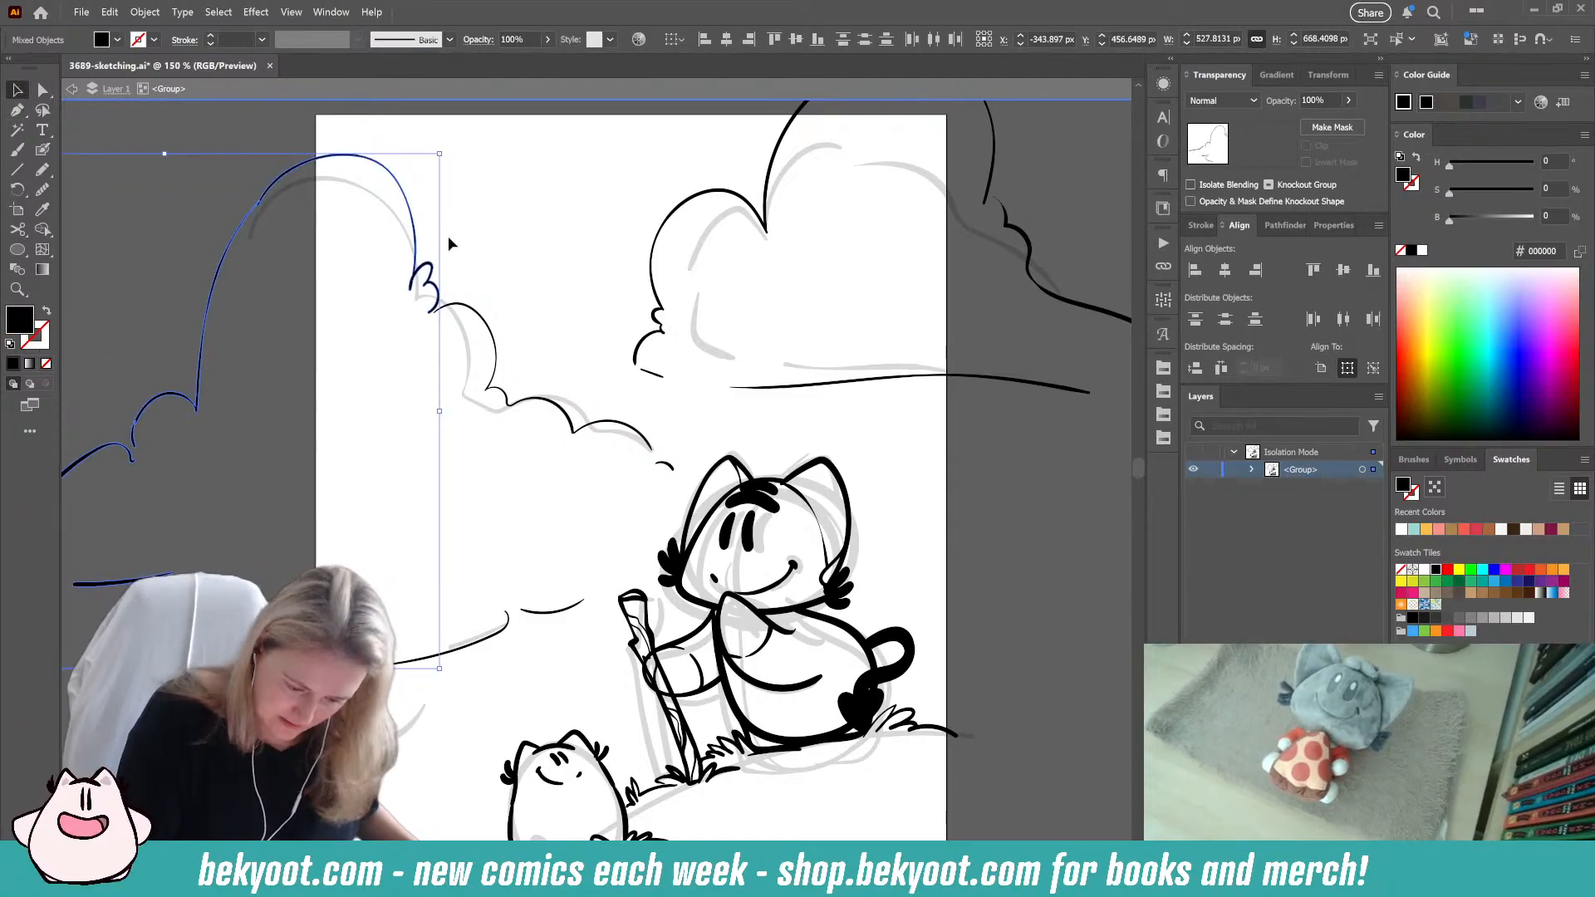
left_click(497, 334, "shift")
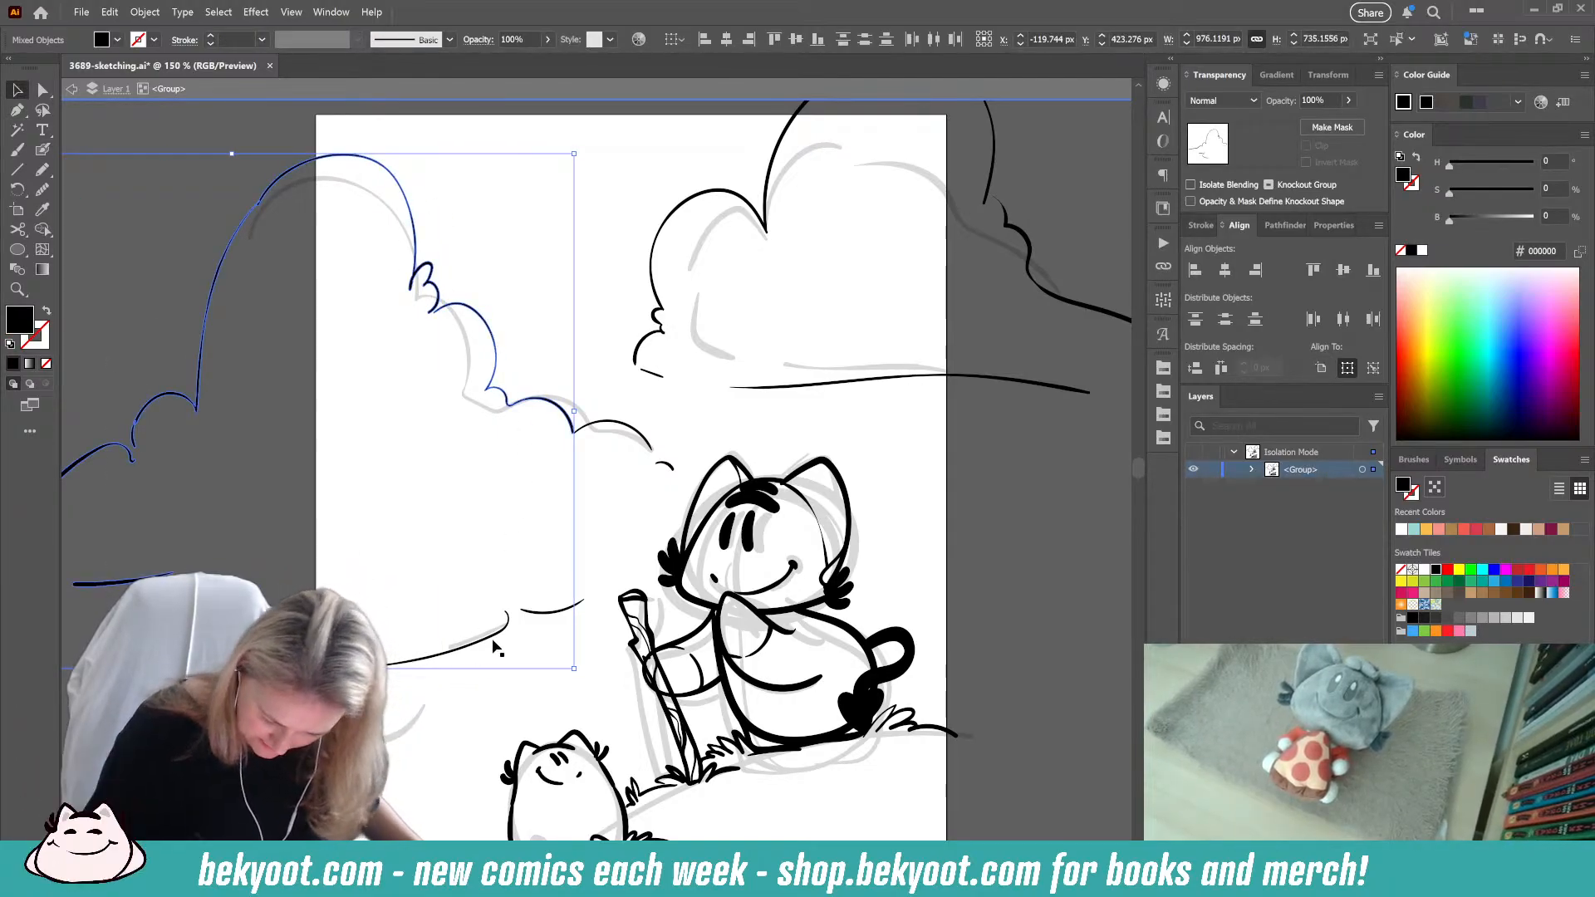
left_click(493, 638, "shift")
left_click(546, 613, "shift")
left_click(627, 432, "shift")
left_click(667, 467, "shift")
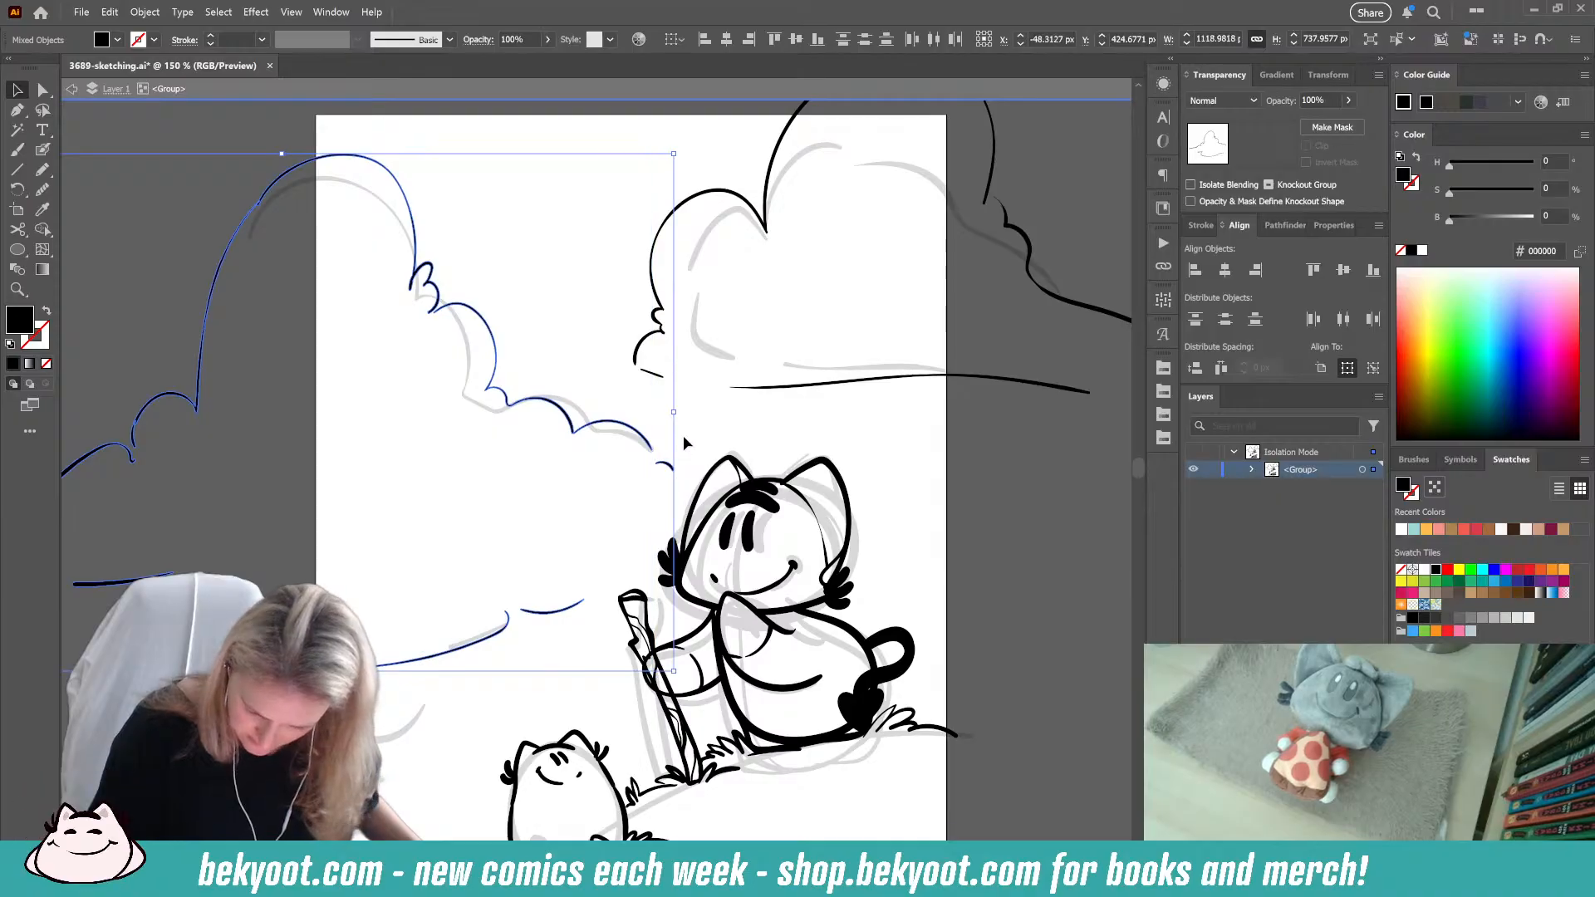
left_click(654, 375, "shift")
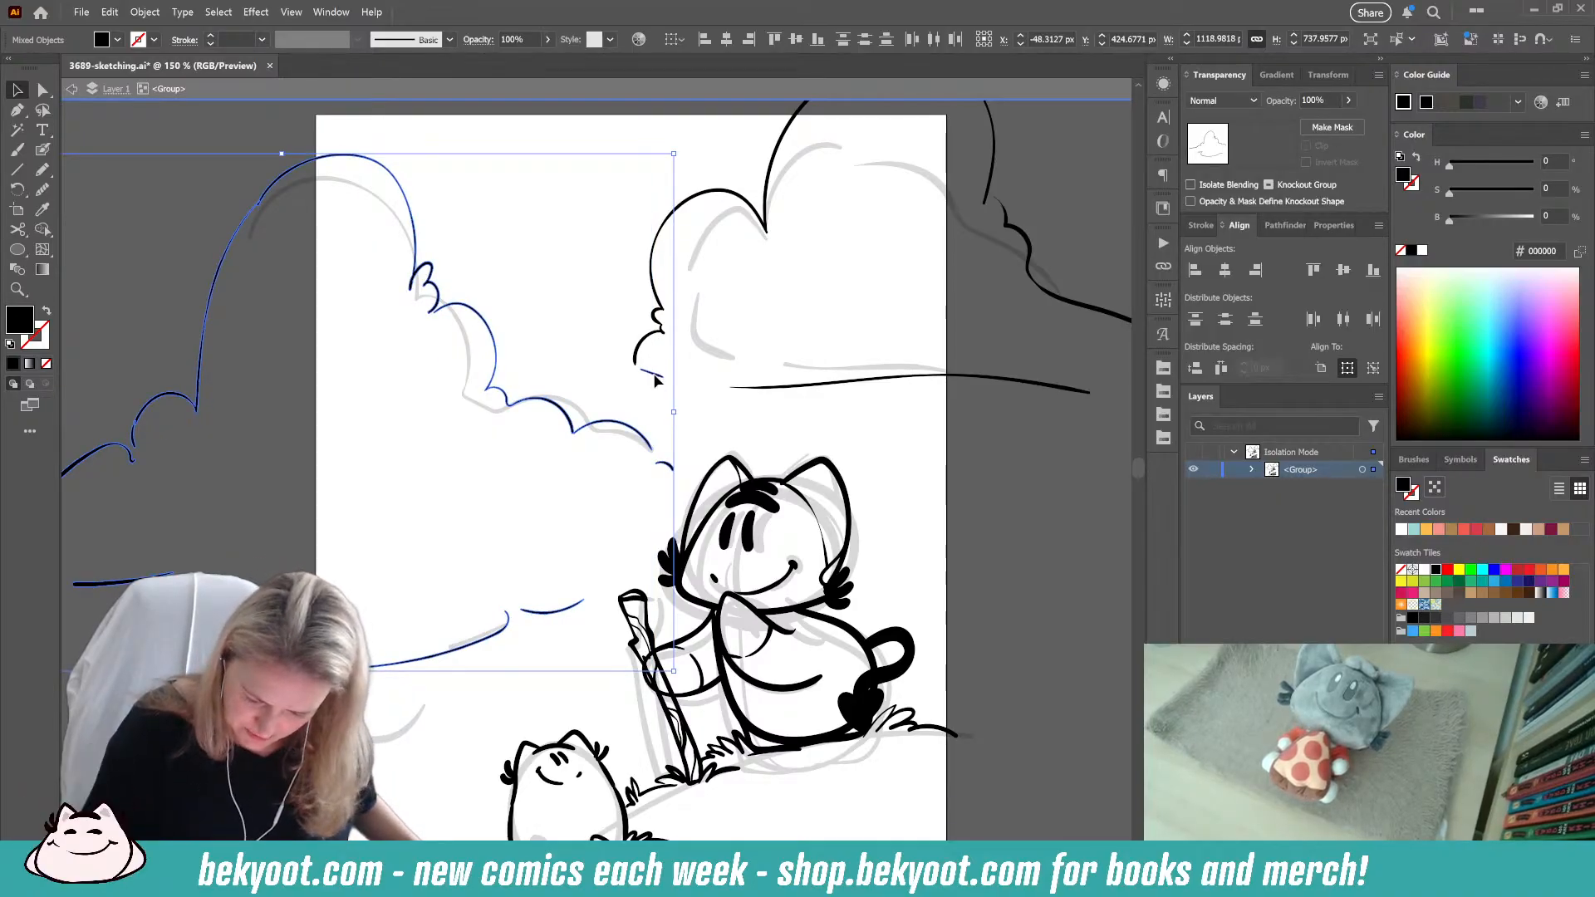
left_click(662, 314, "shift")
left_click(785, 159, "shift")
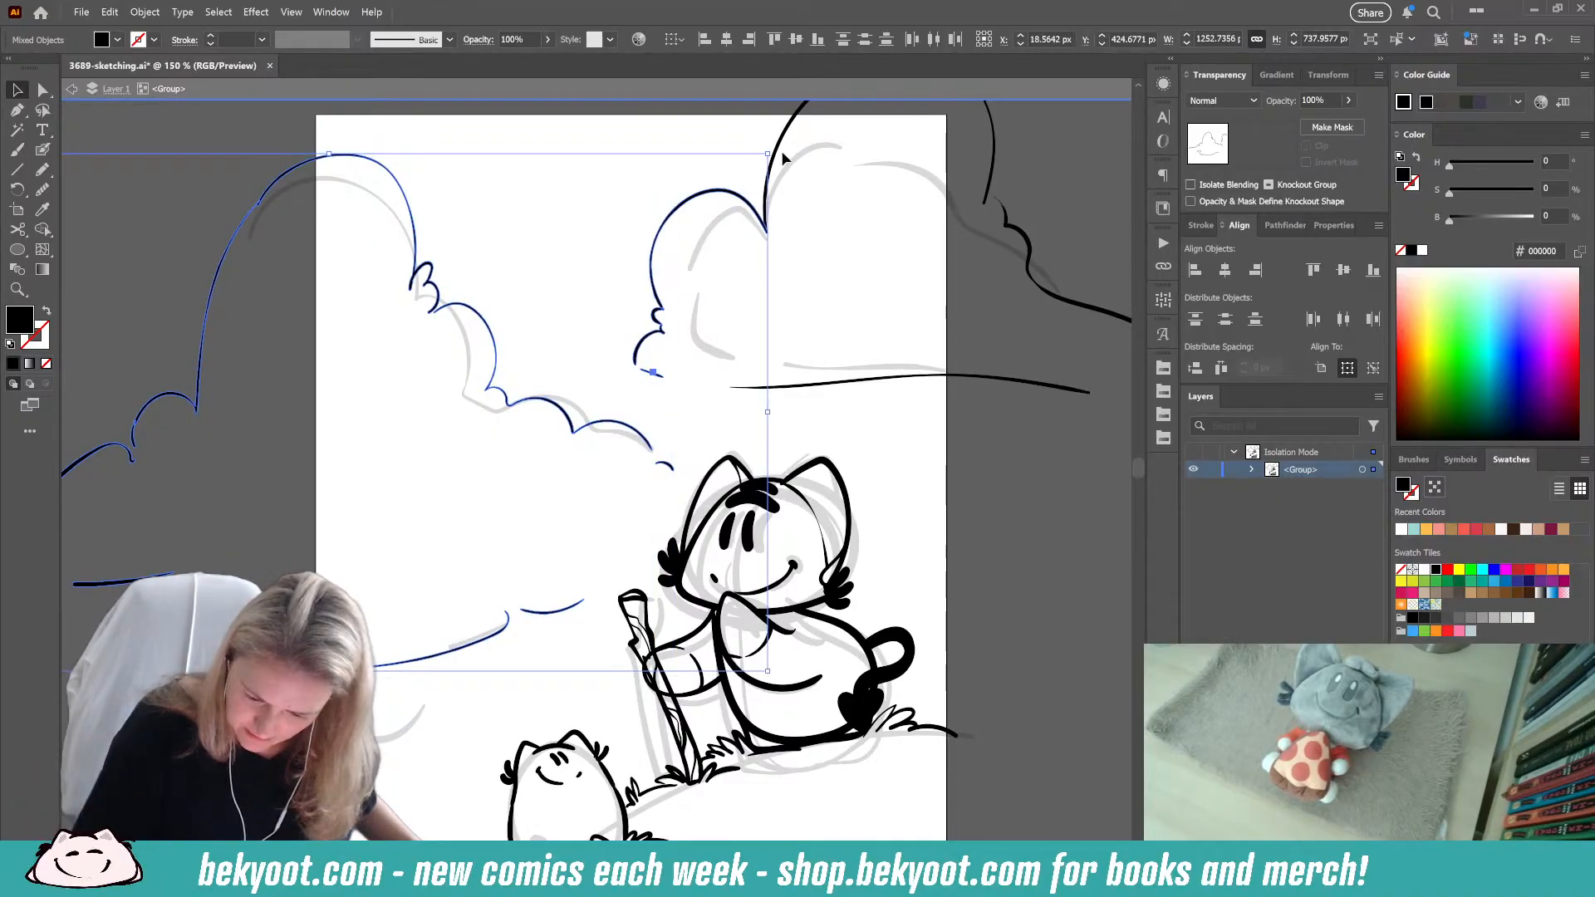
left_click(989, 158, "shift")
left_click(1029, 246, "shift")
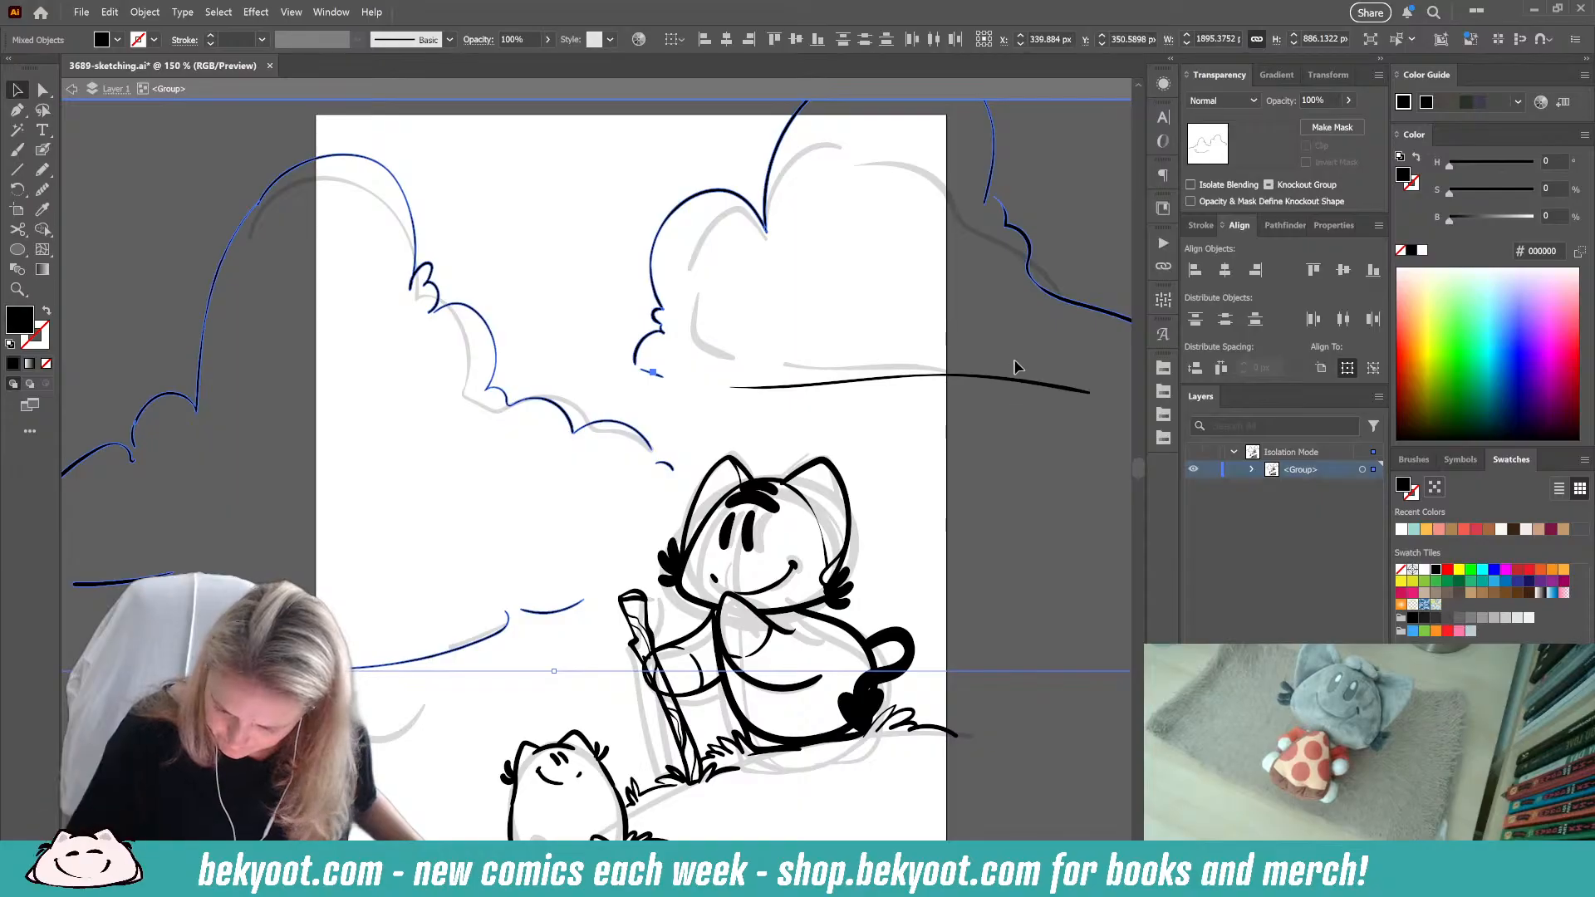
left_click(1055, 385, "shift")
left_click_drag(1064, 475, 949, 474)
left_click_drag(456, 641, 642, 655)
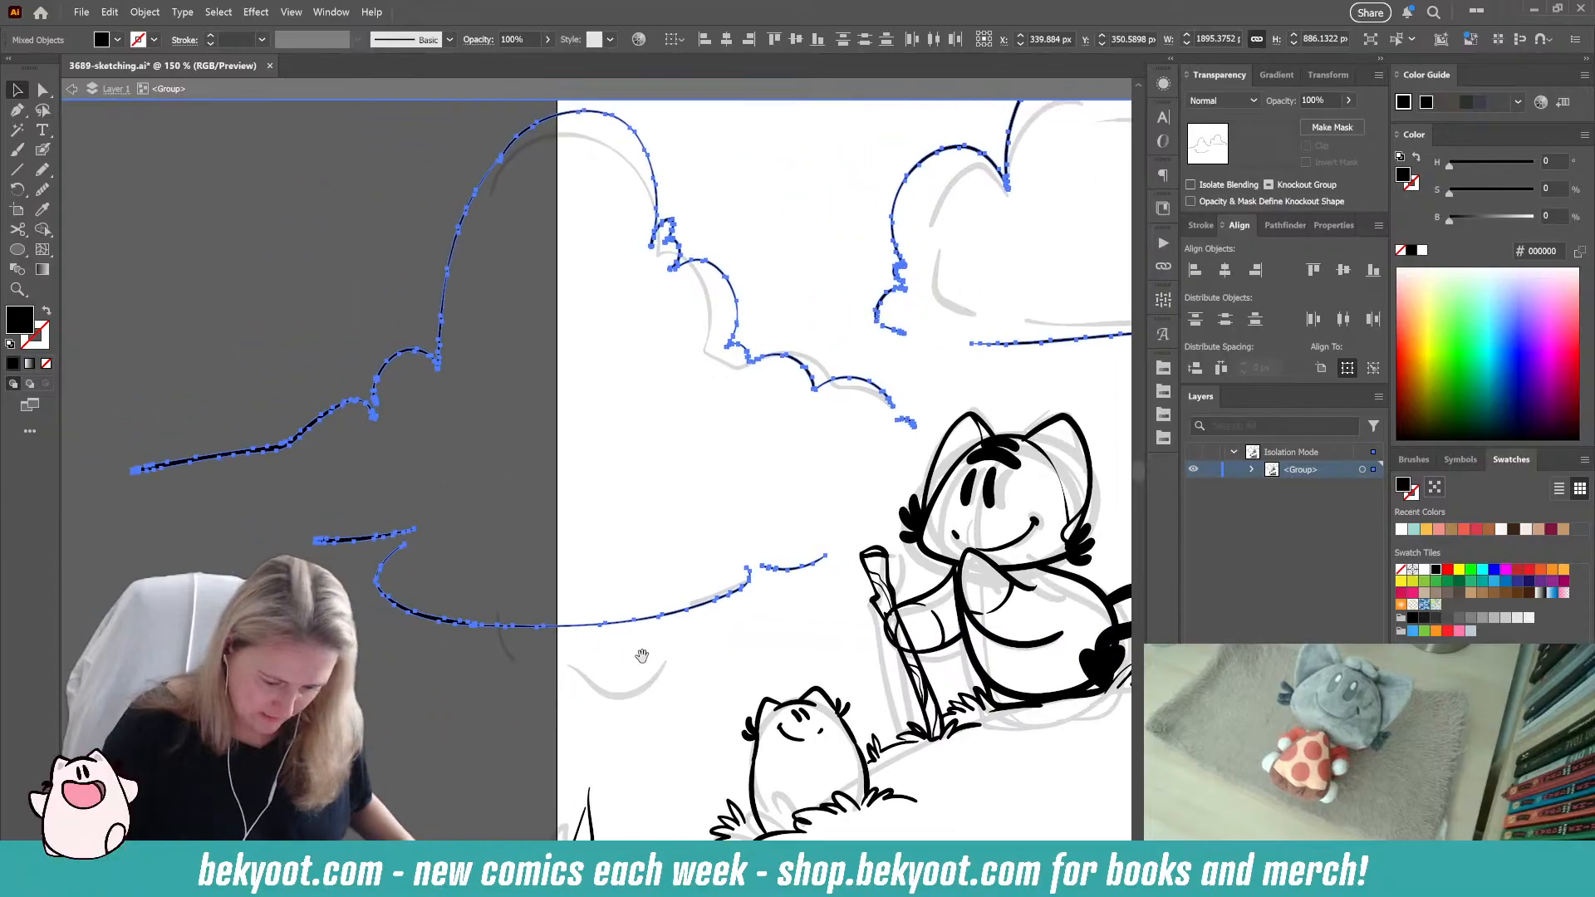
key("ctrl+g")
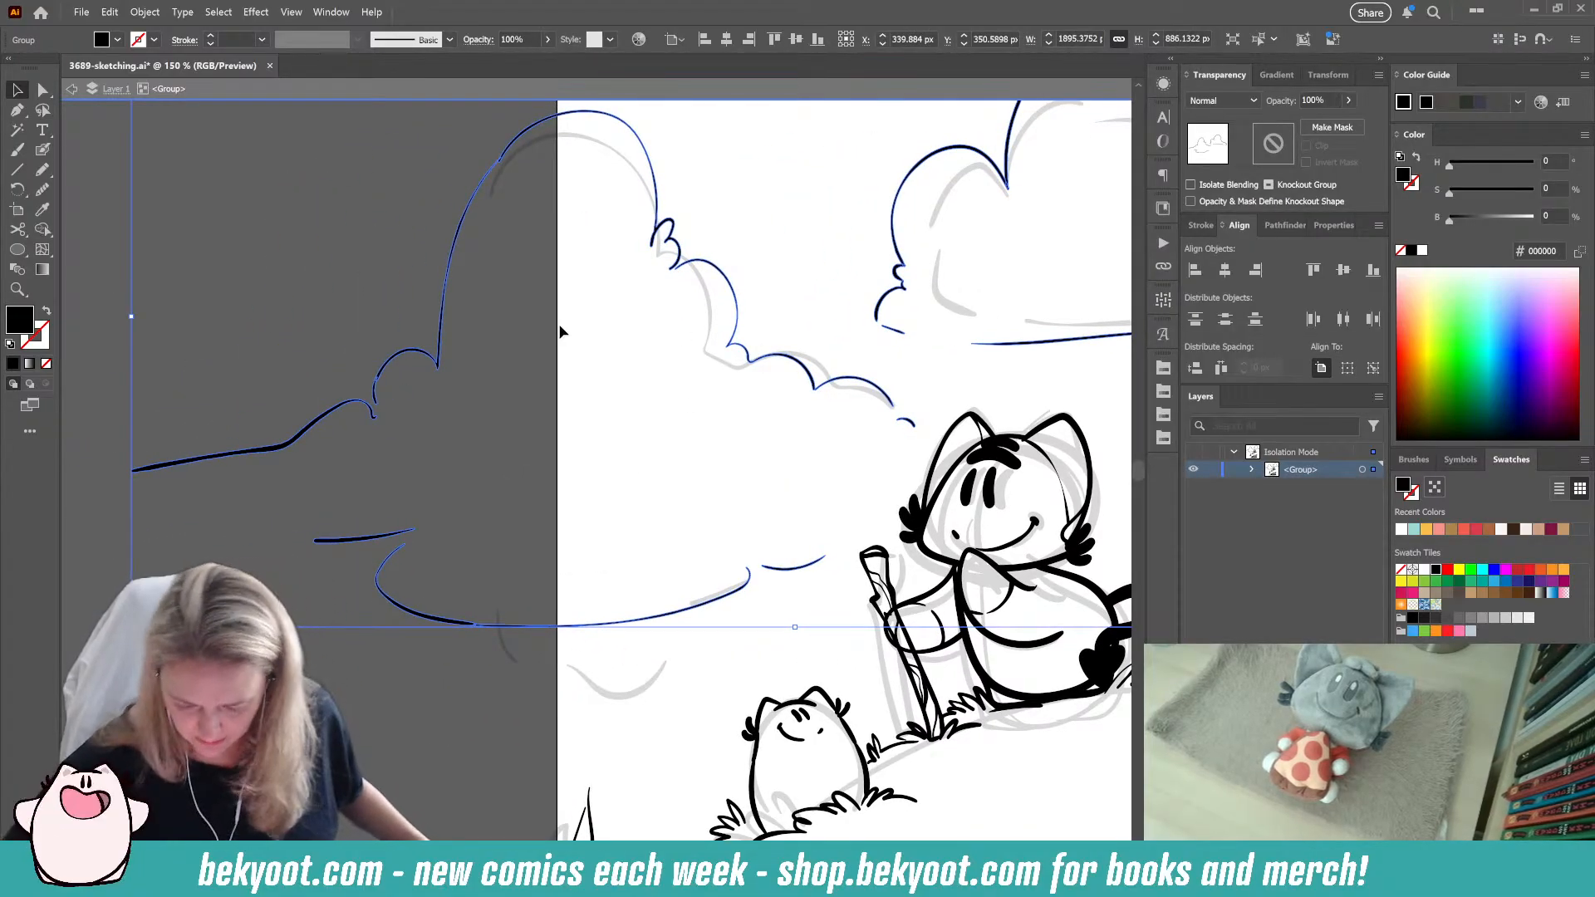
scroll(561, 332, "down", 4)
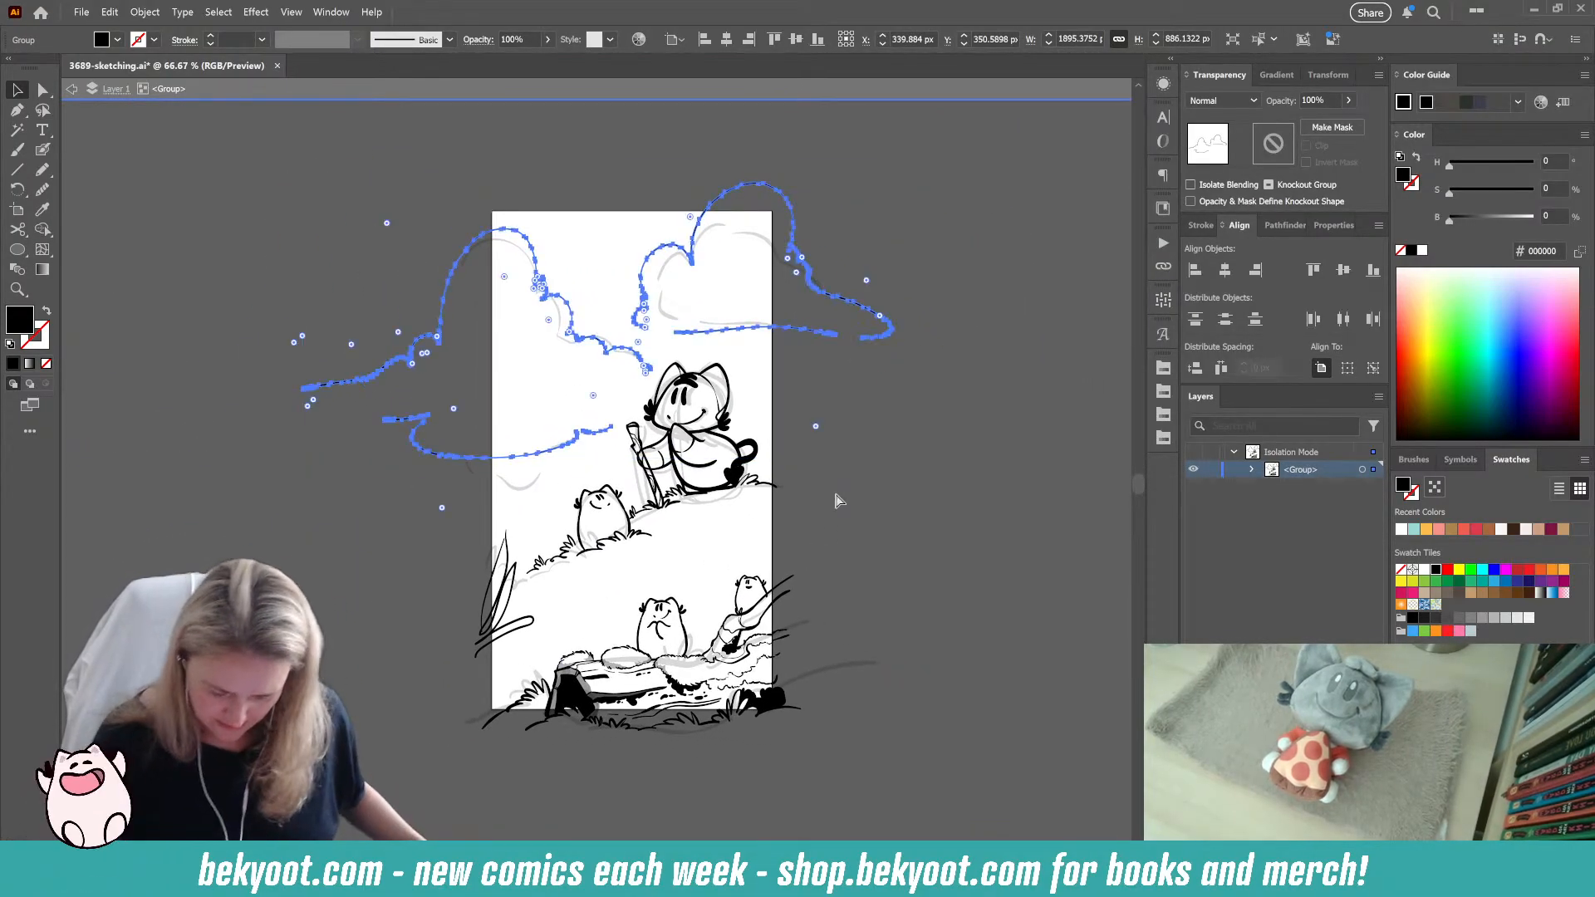
left_click(839, 503)
Step: Move the small creature on the raised branch slightly left and down within the log group
left_click_drag(648, 749, 603, 683)
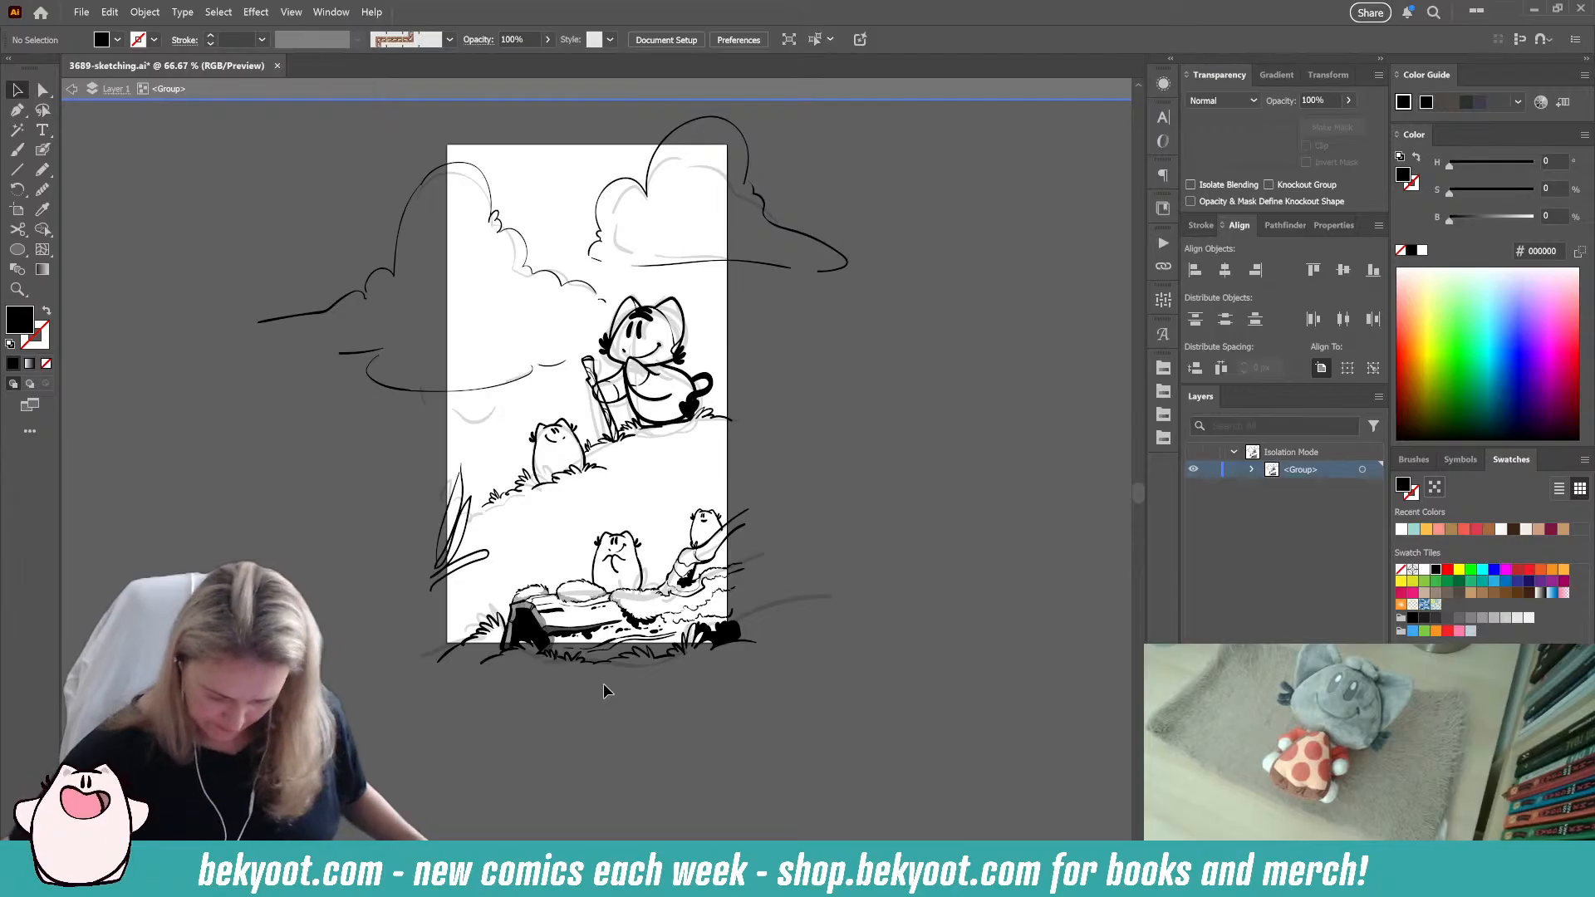
scroll(581, 511, "up", 1)
scroll(694, 559, "up", 1)
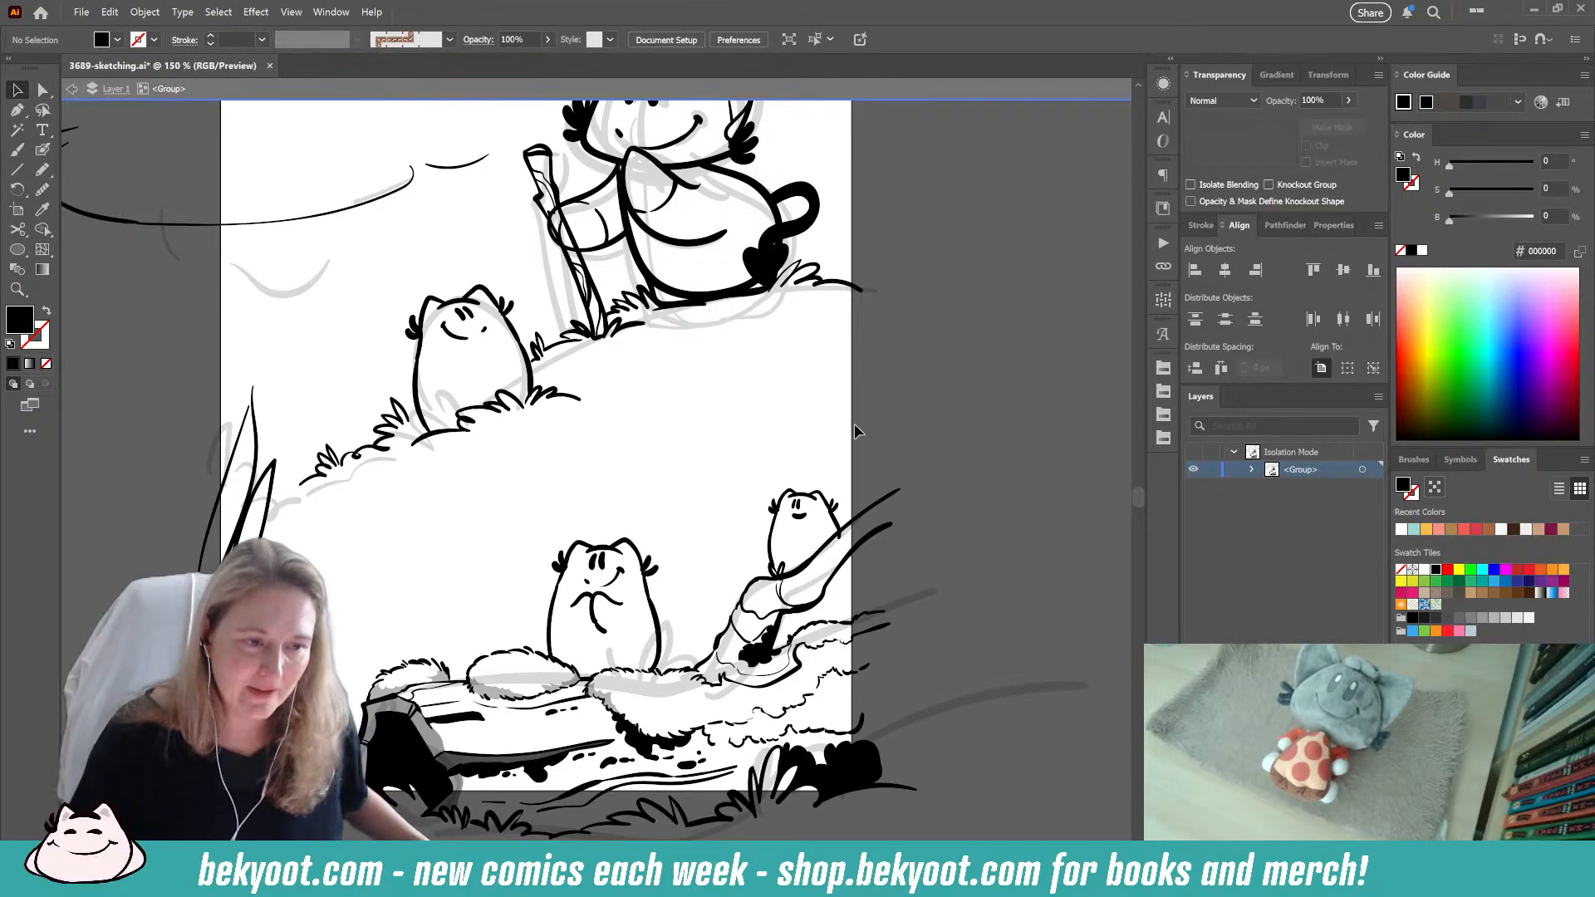
left_click(832, 517)
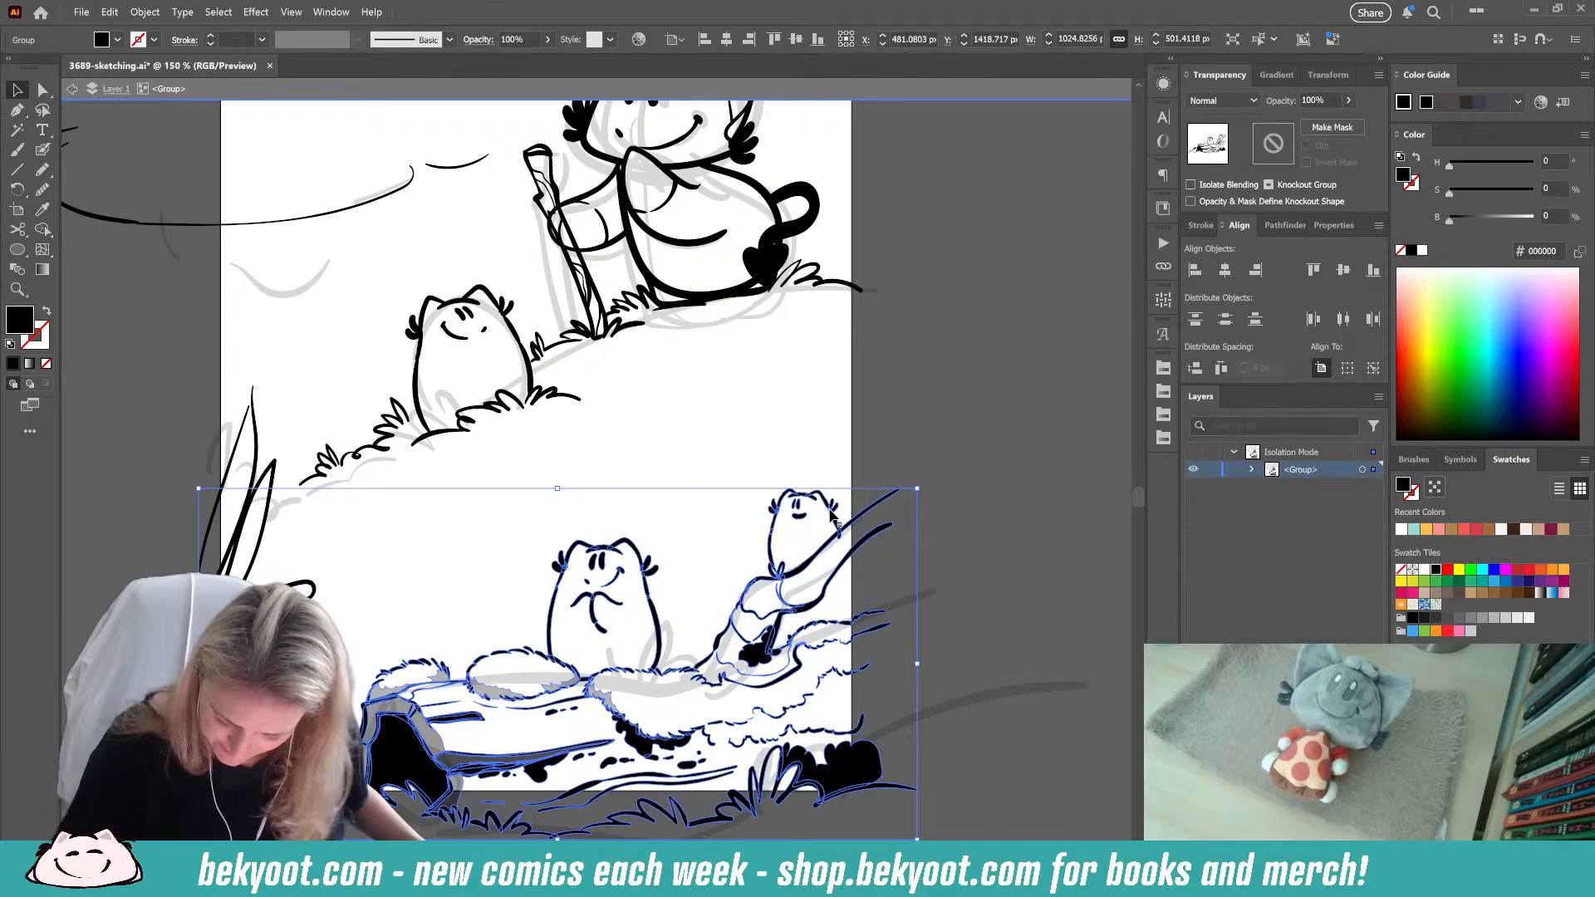
double_click(833, 517)
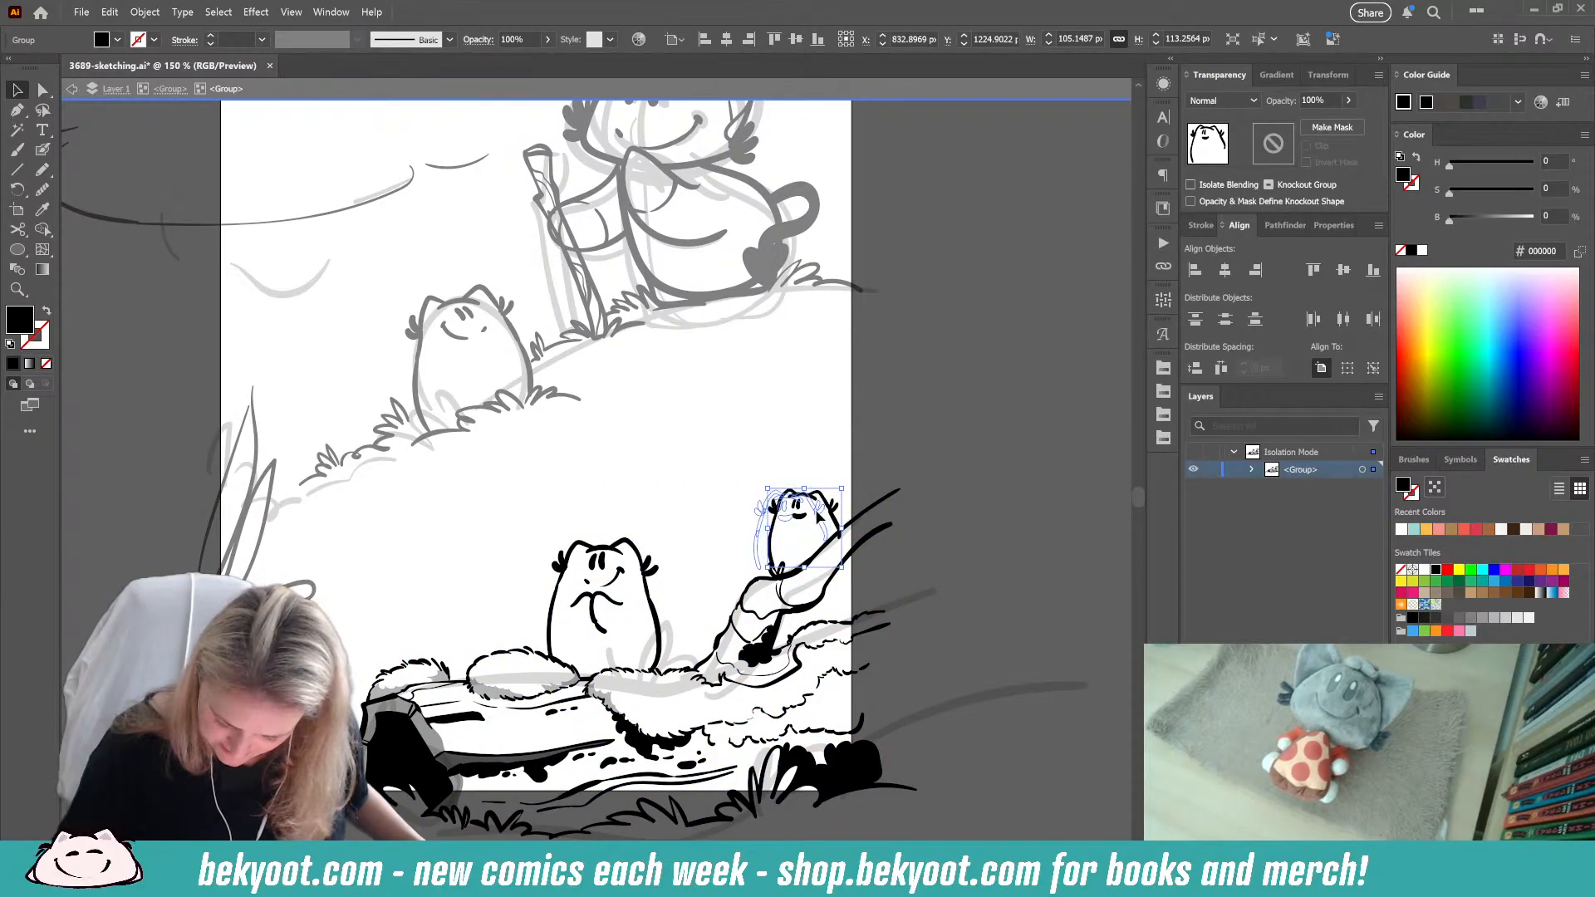
left_click_drag(818, 515, 816, 520)
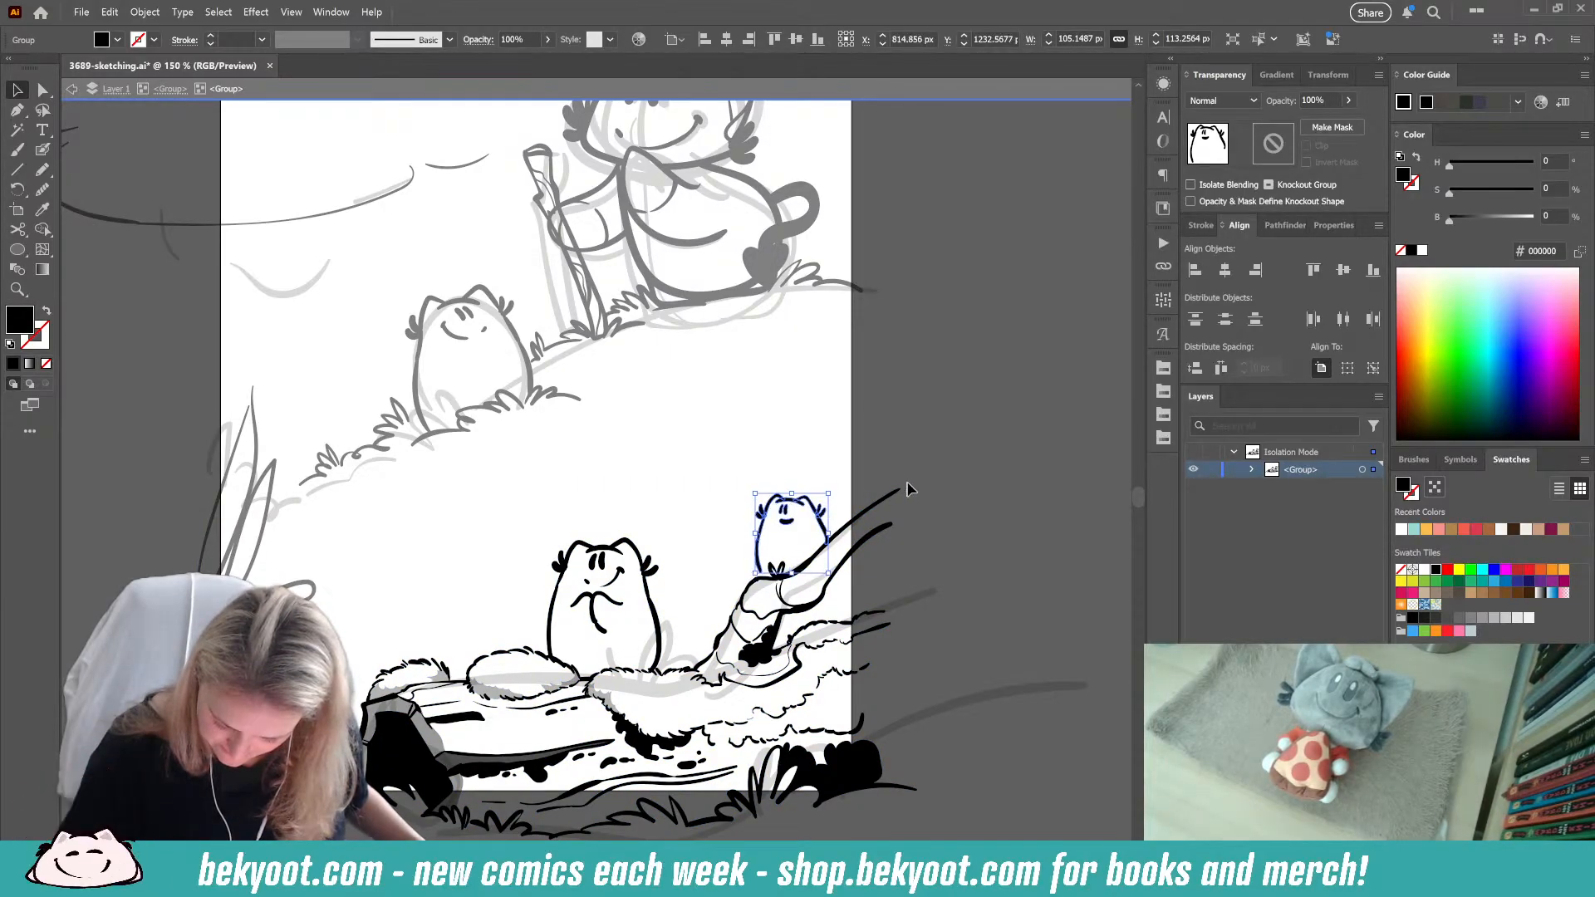
left_click(973, 489)
Step: Extend the small branch creature's body outline down to the branch with the Blob Brush inside its group
left_click(758, 548)
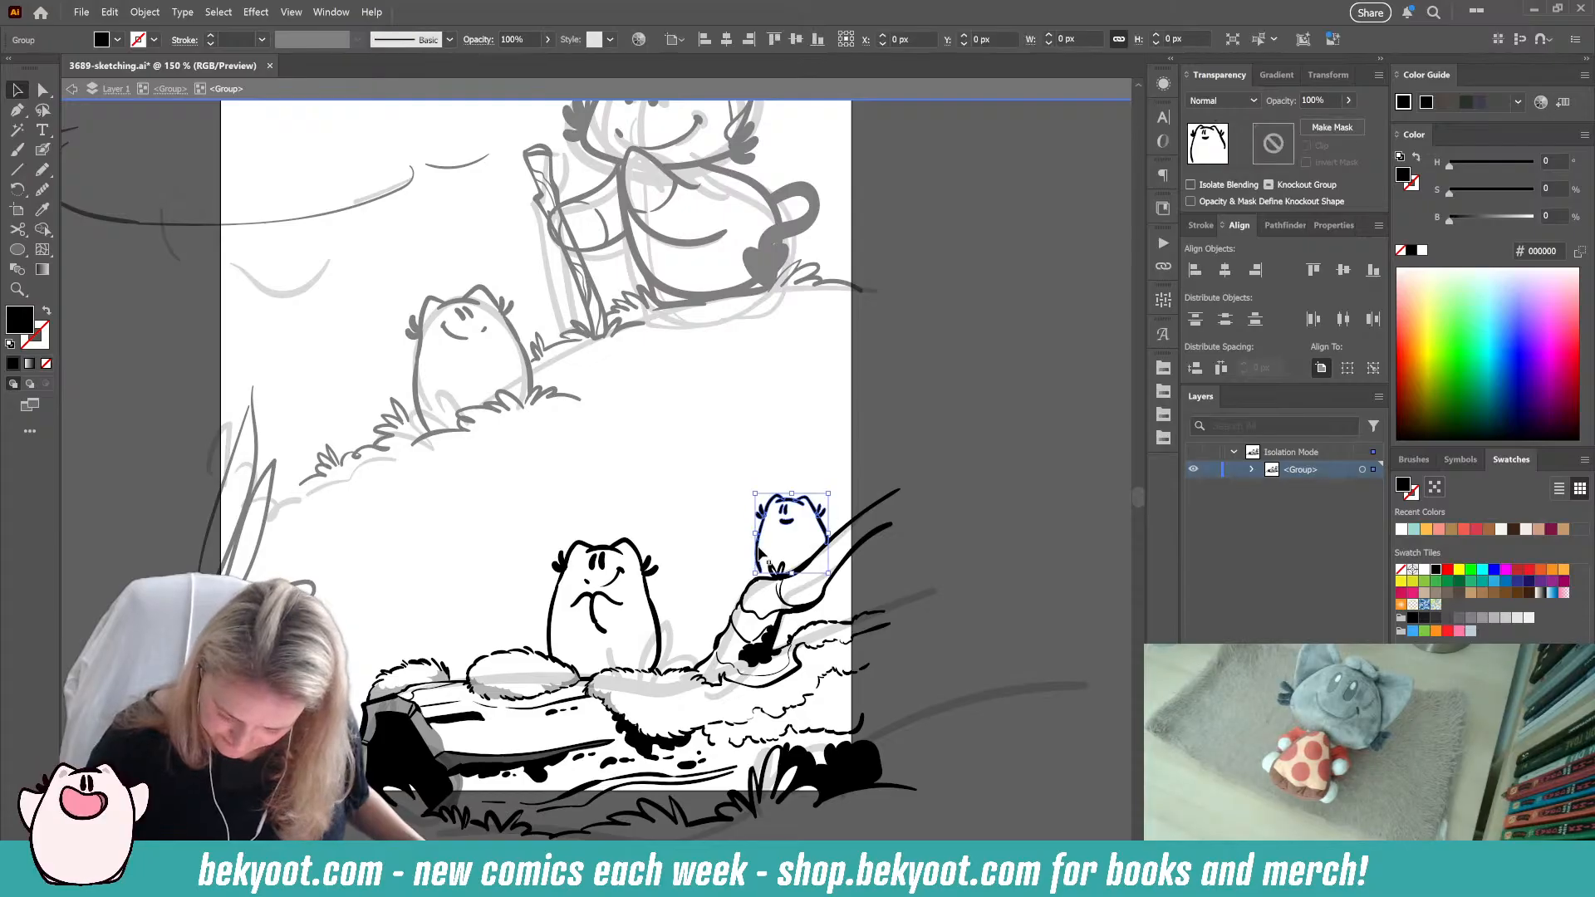
double_click(758, 551)
key("shift+b")
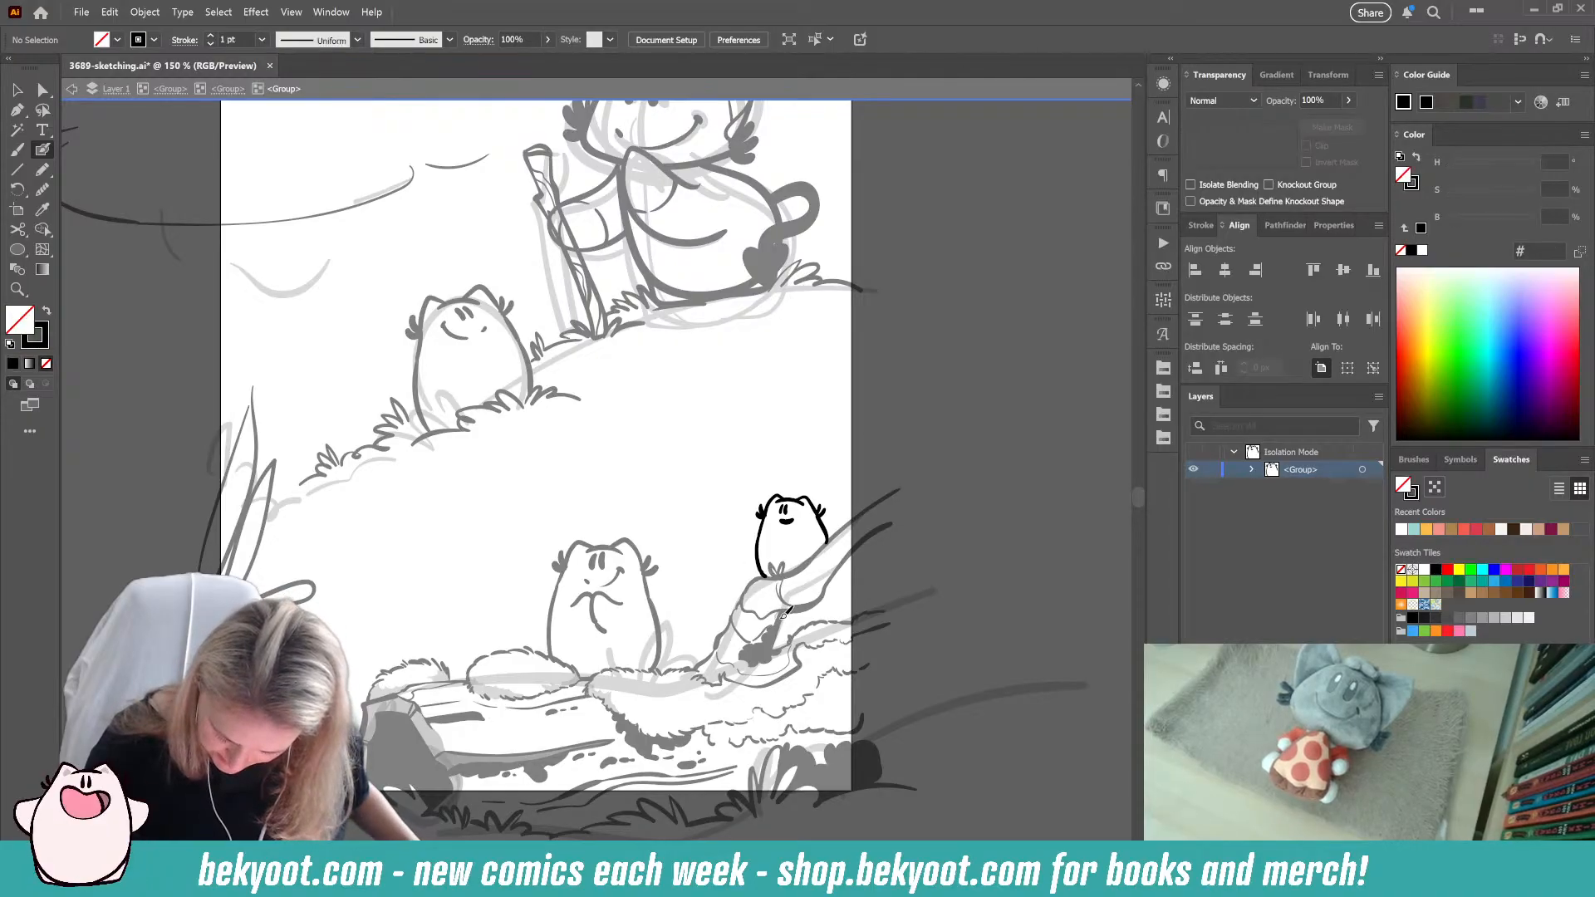
key("v")
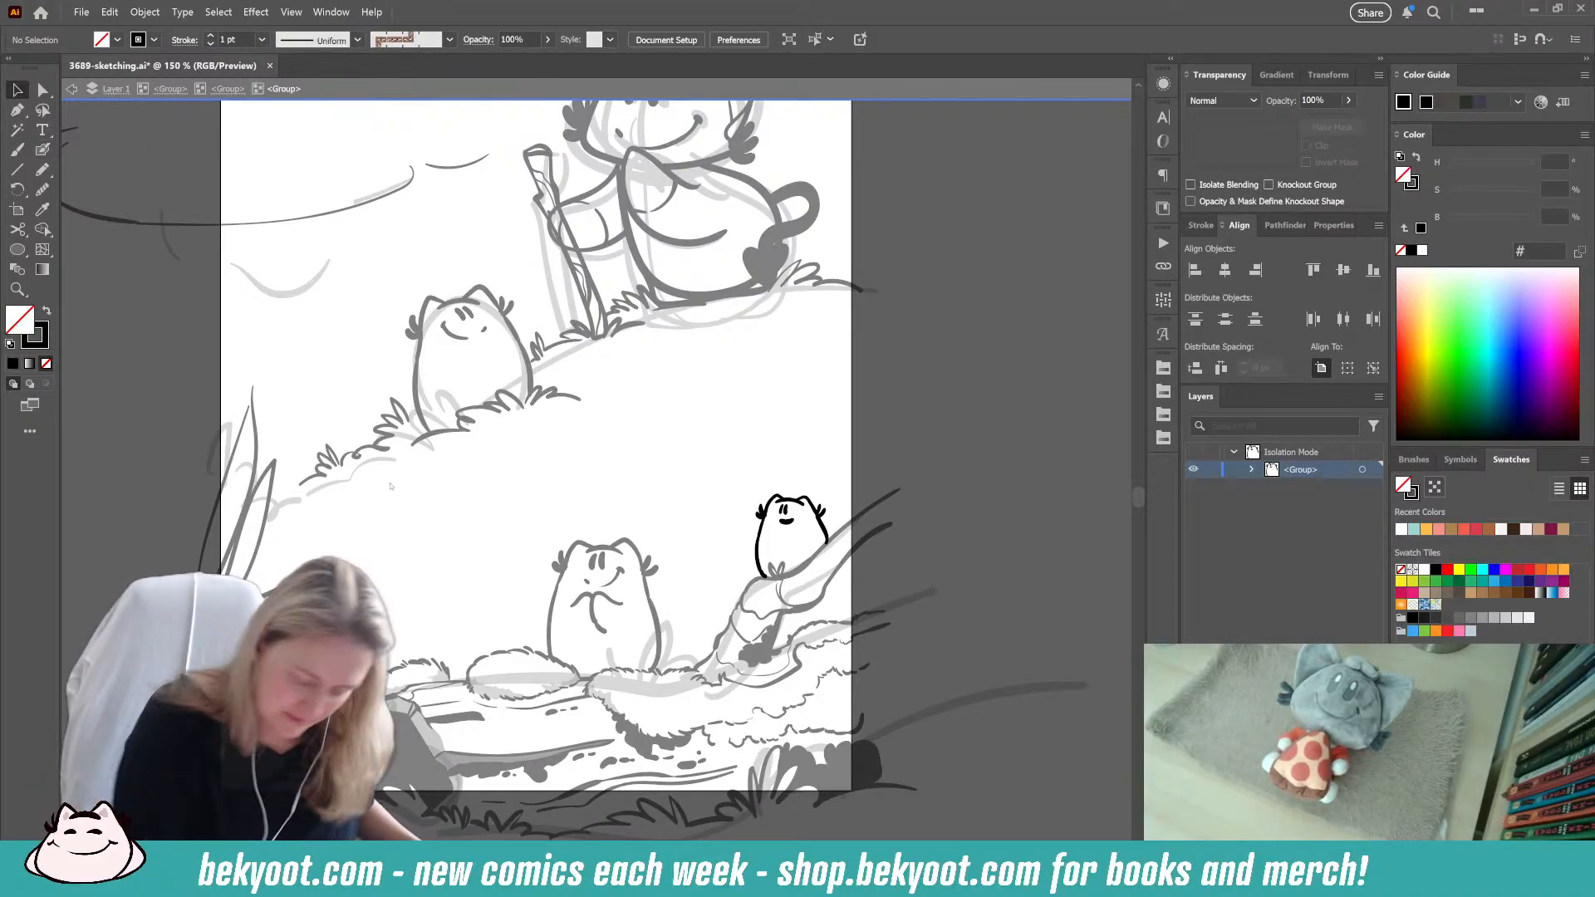
double_click(880, 419)
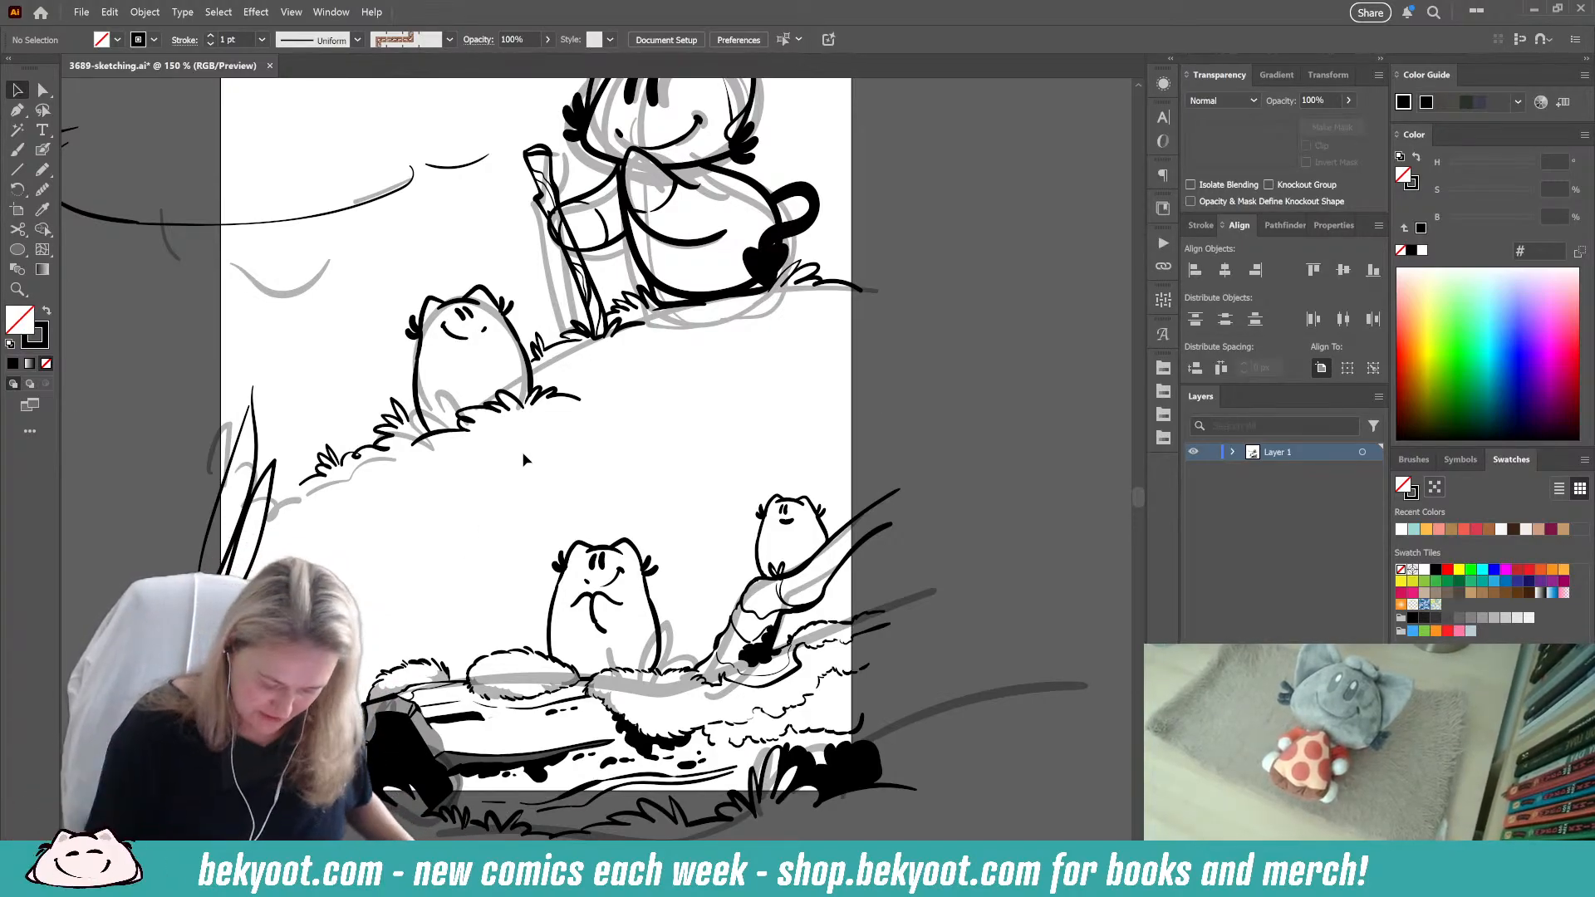
Step: Delete the clump of large pointed leaves at the page's left edge, including its leftover stroke
left_click_drag(400, 530, 549, 621)
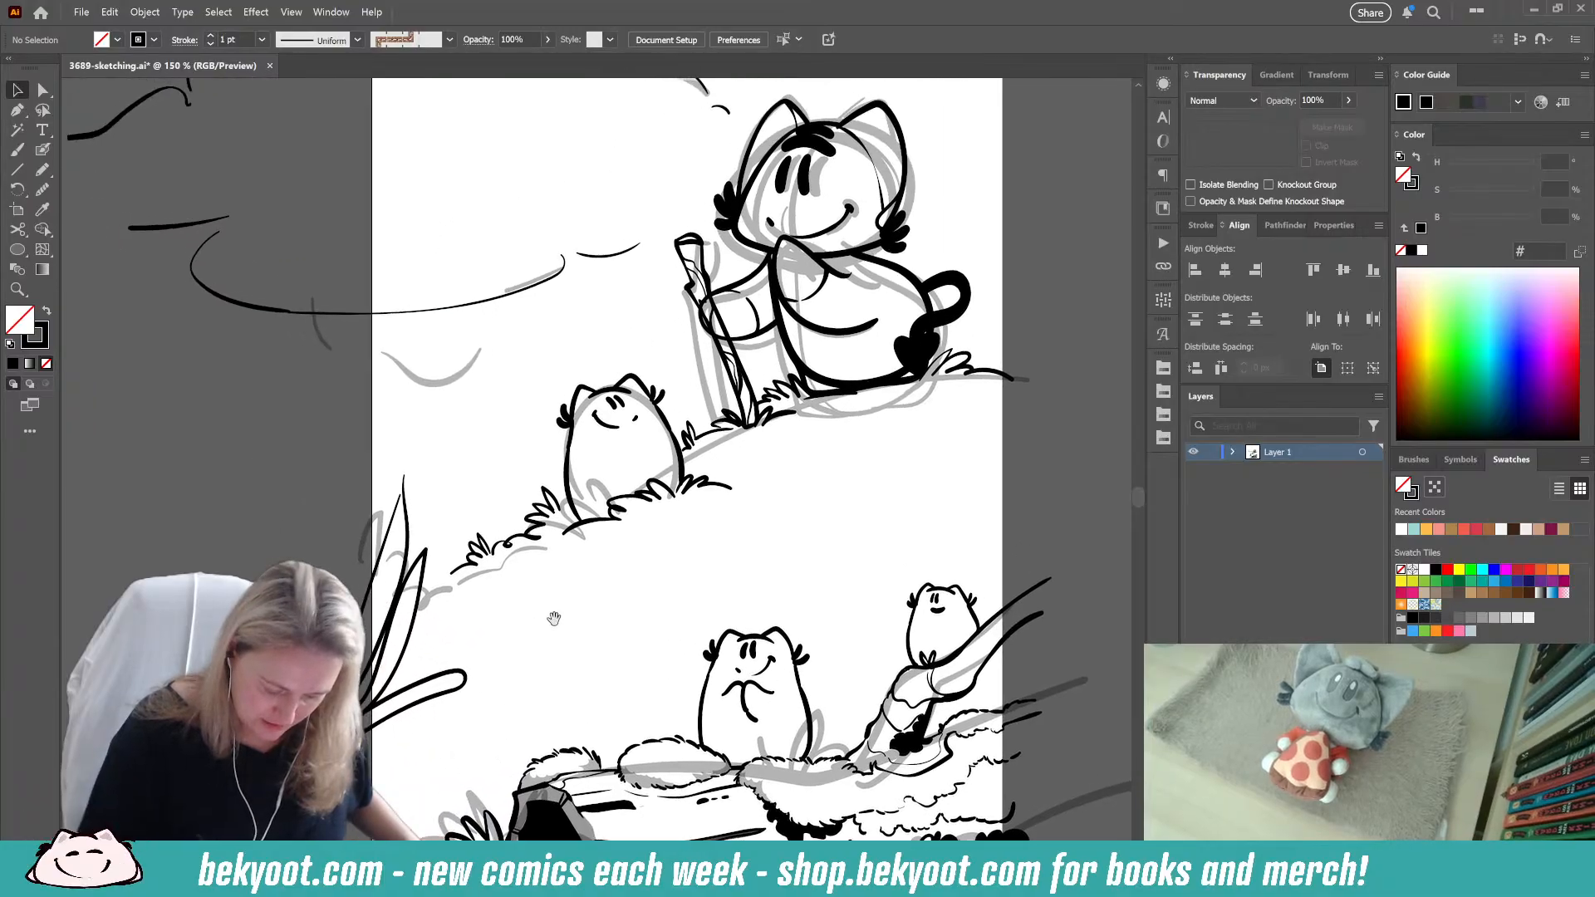
key("ctrl+a")
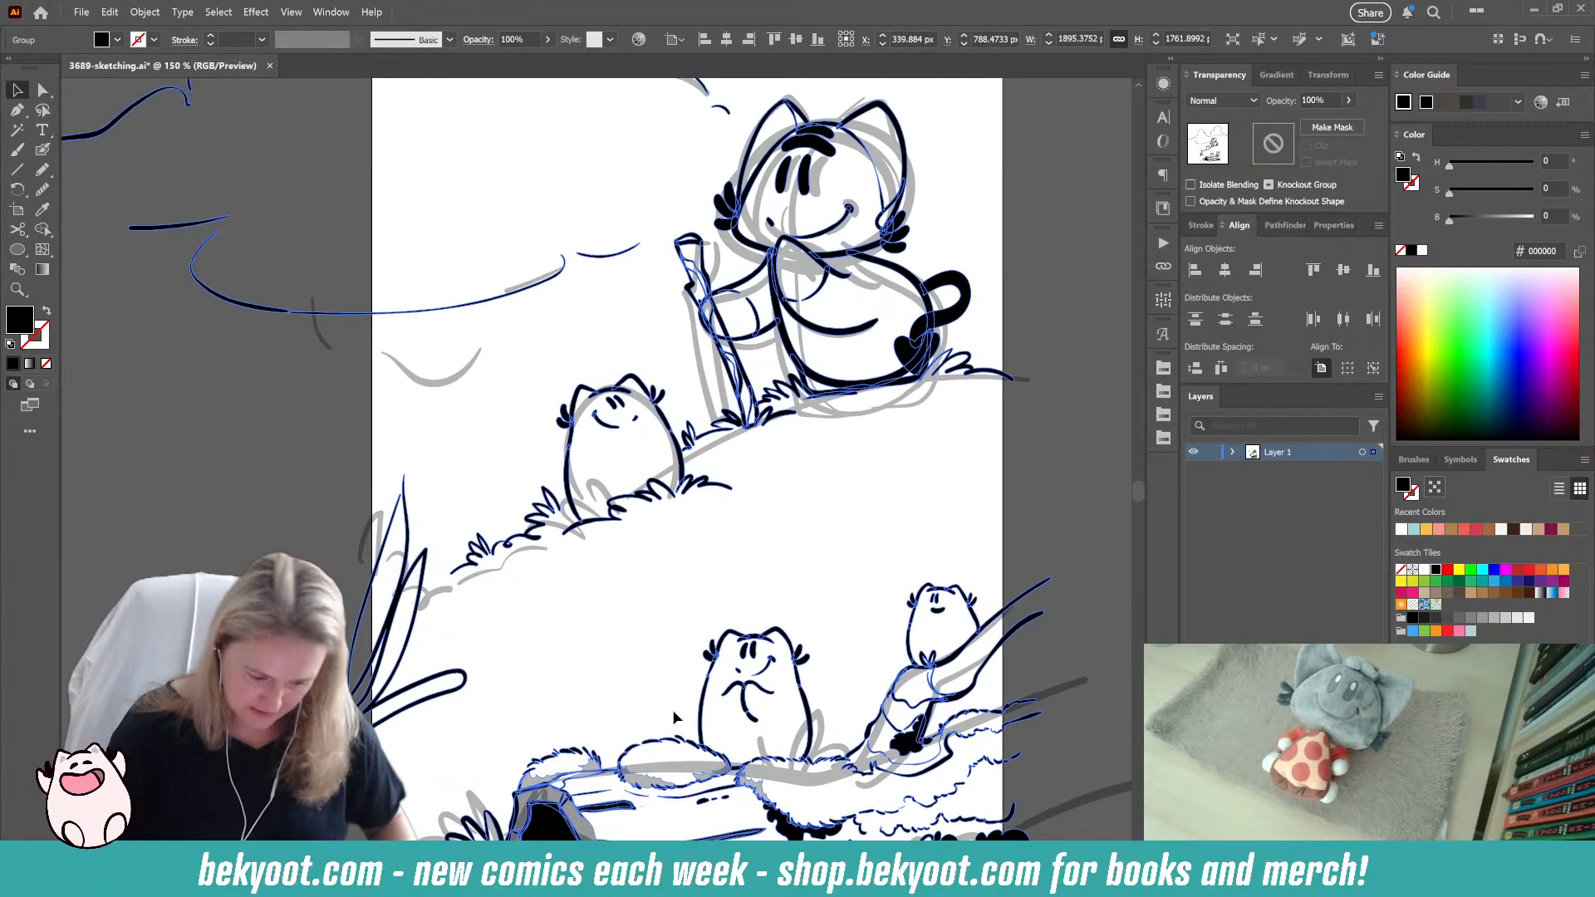
double_click(455, 702)
left_click(465, 711)
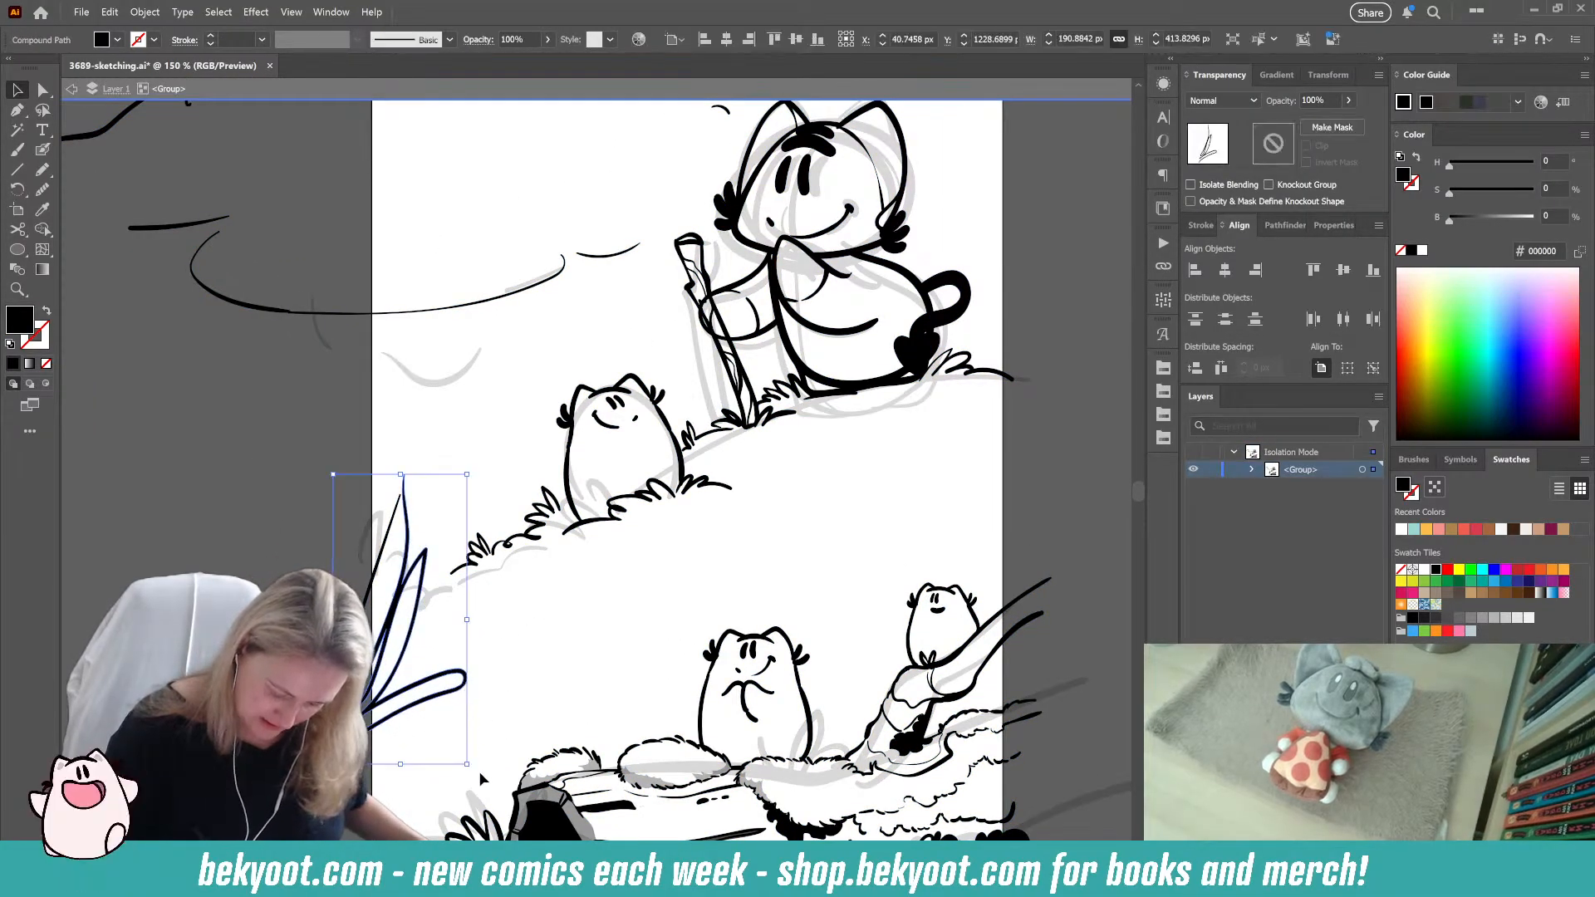
key("Delete")
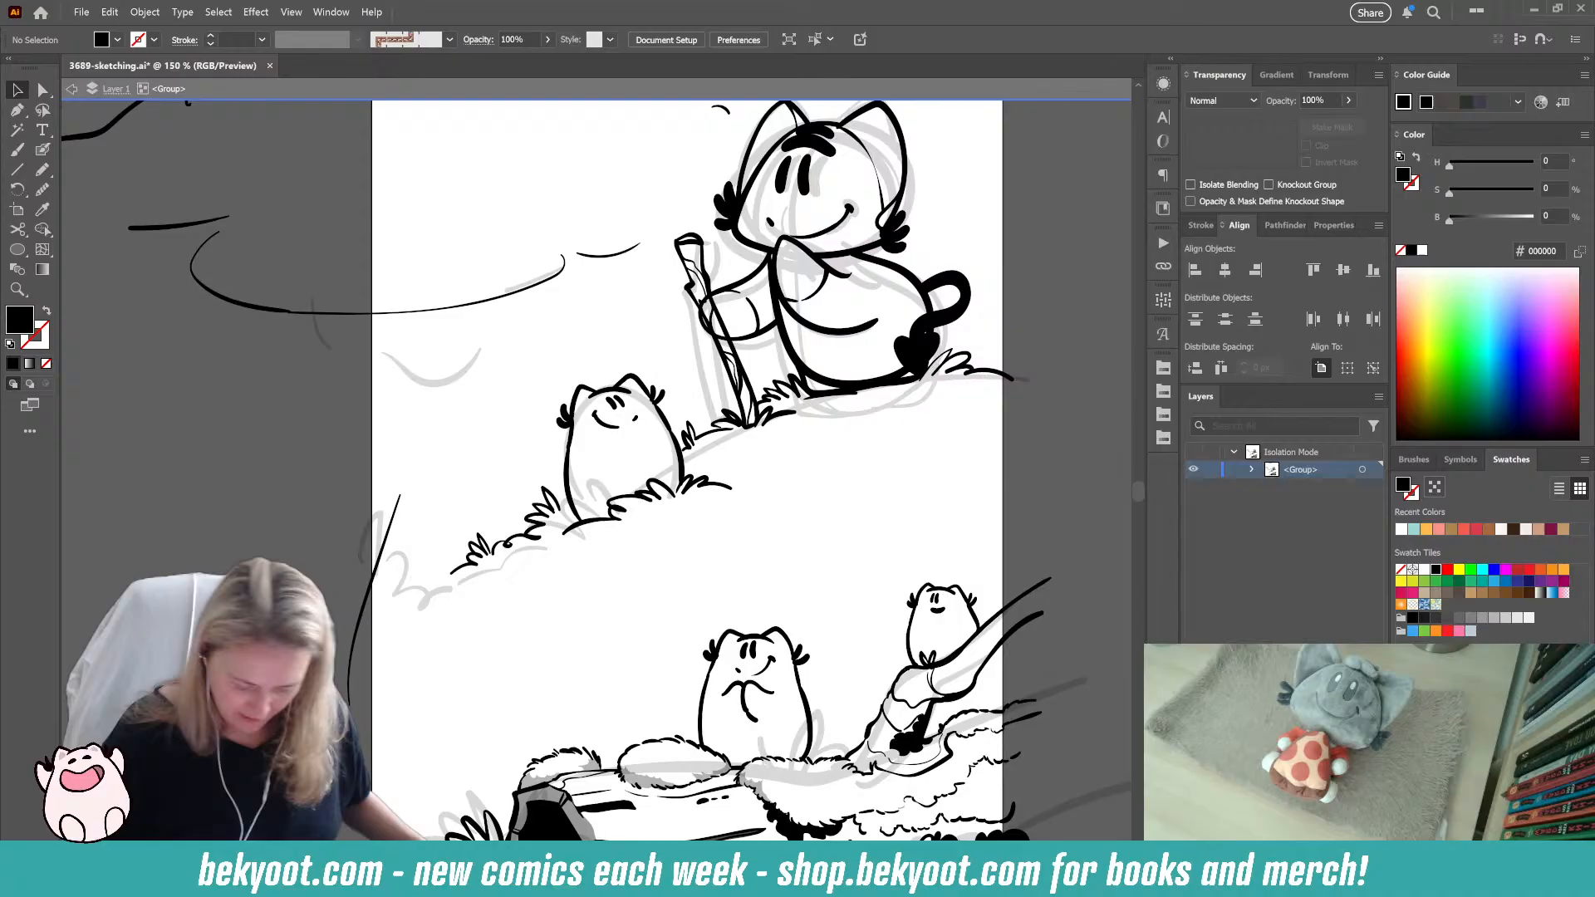
left_click(391, 532)
key("Delete")
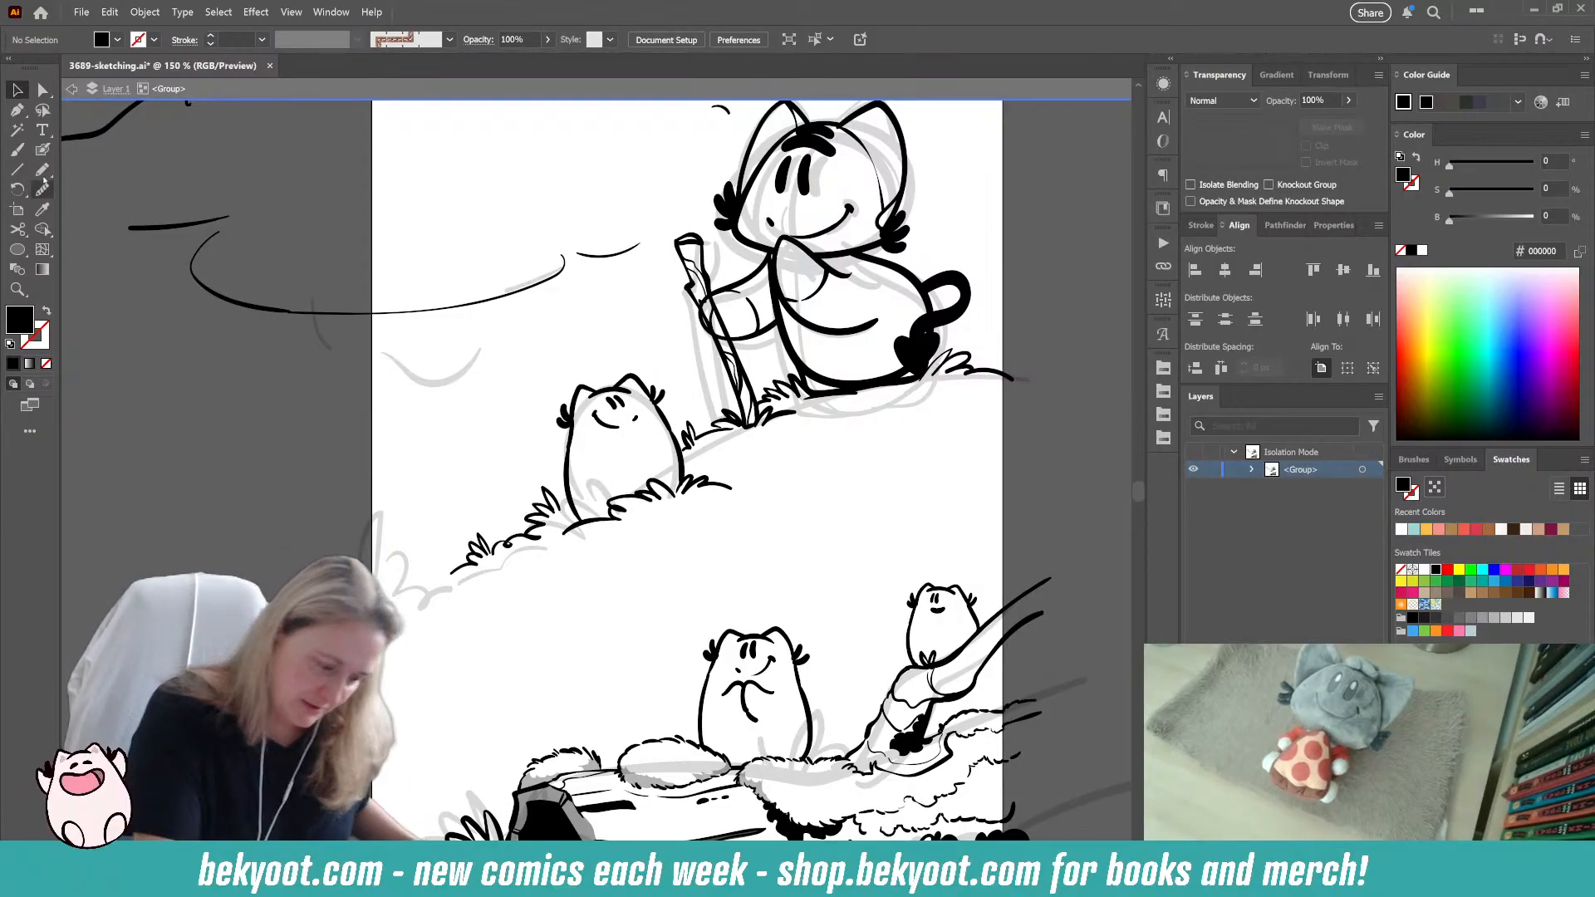
Step: Ink a jagged leafy bush at the page's left edge and small grass tufts along the hillside around the creature with the Blob Brush
left_click(42, 149)
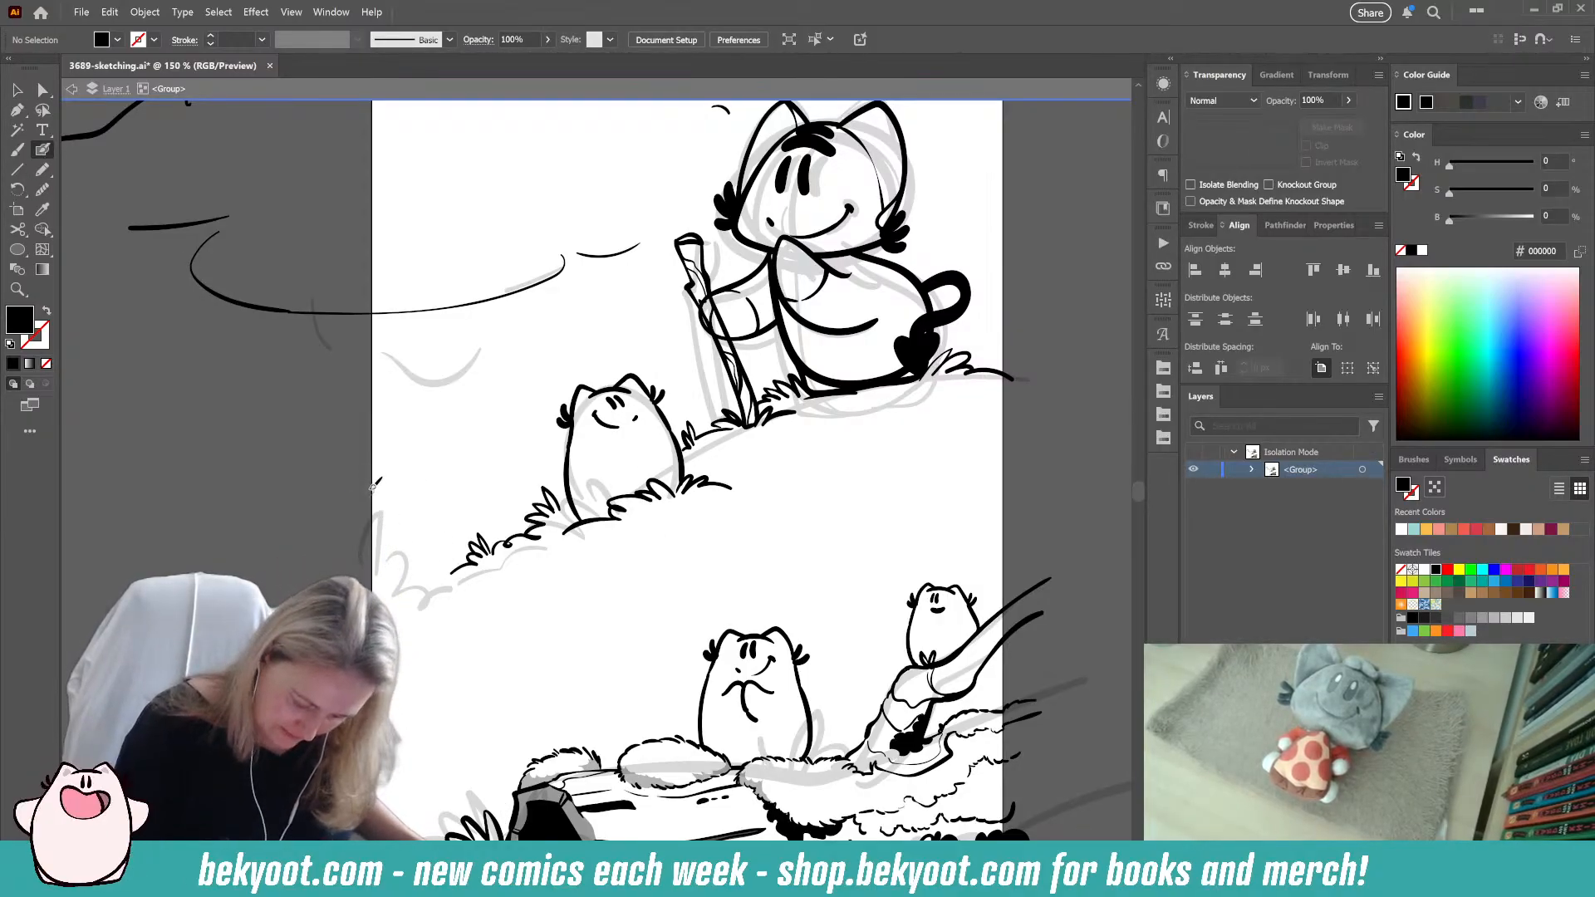
mouse_move(368, 486)
left_mouse_down()
mouse_move(379, 460)
mouse_move(451, 546)
mouse_move(422, 568)
left_mouse_up()
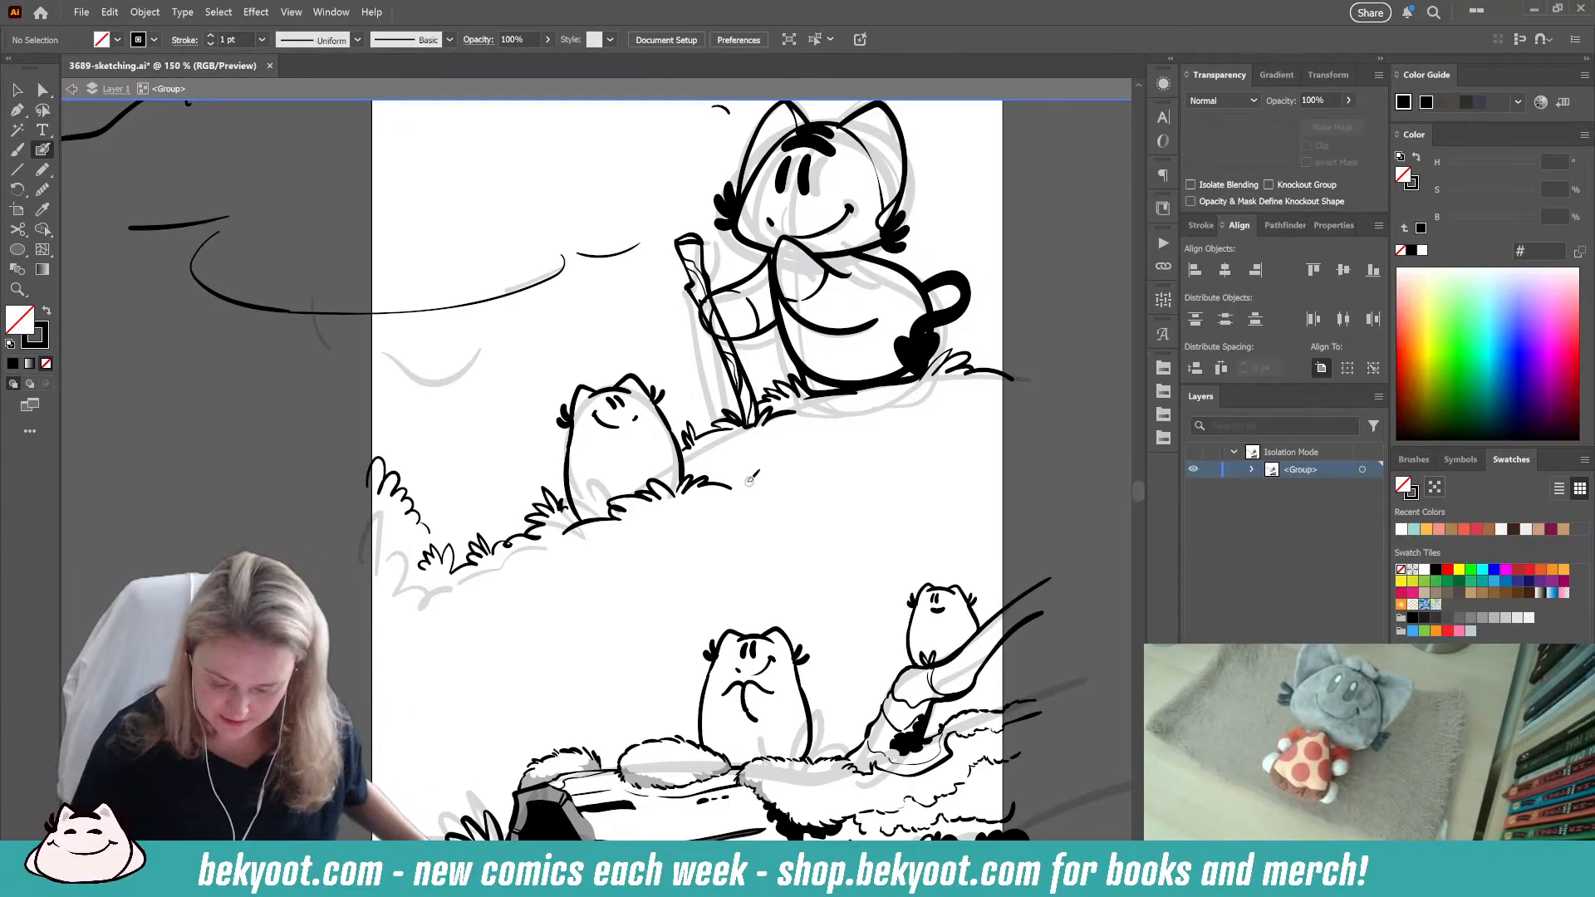
left_click_drag(734, 490, 740, 477)
key("ctrl+z")
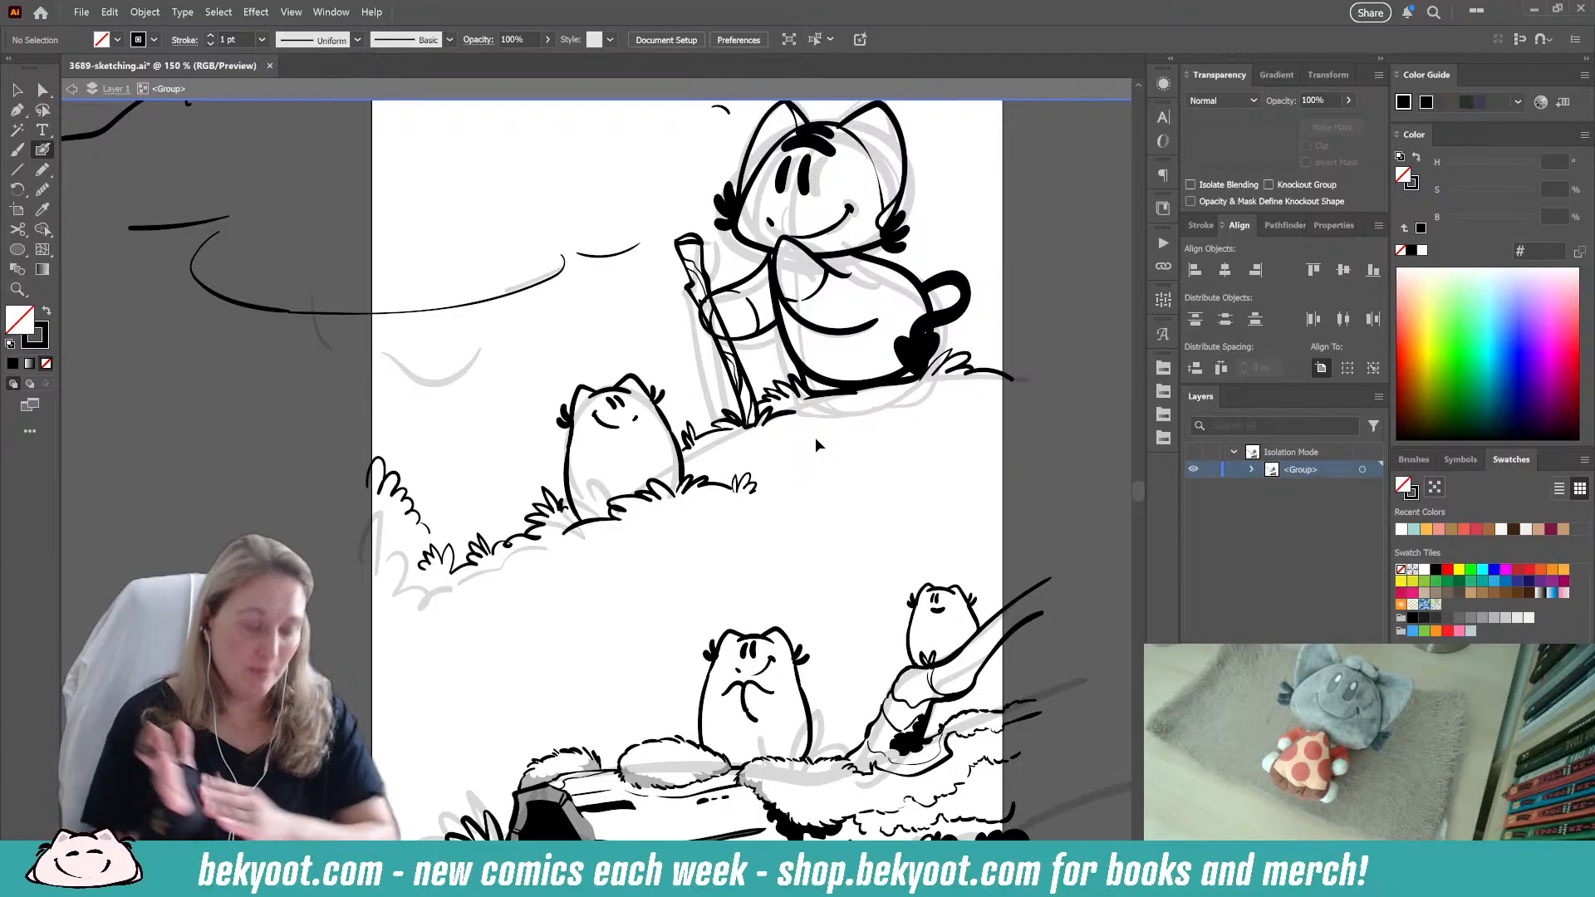
left_click_drag(758, 487, 759, 472)
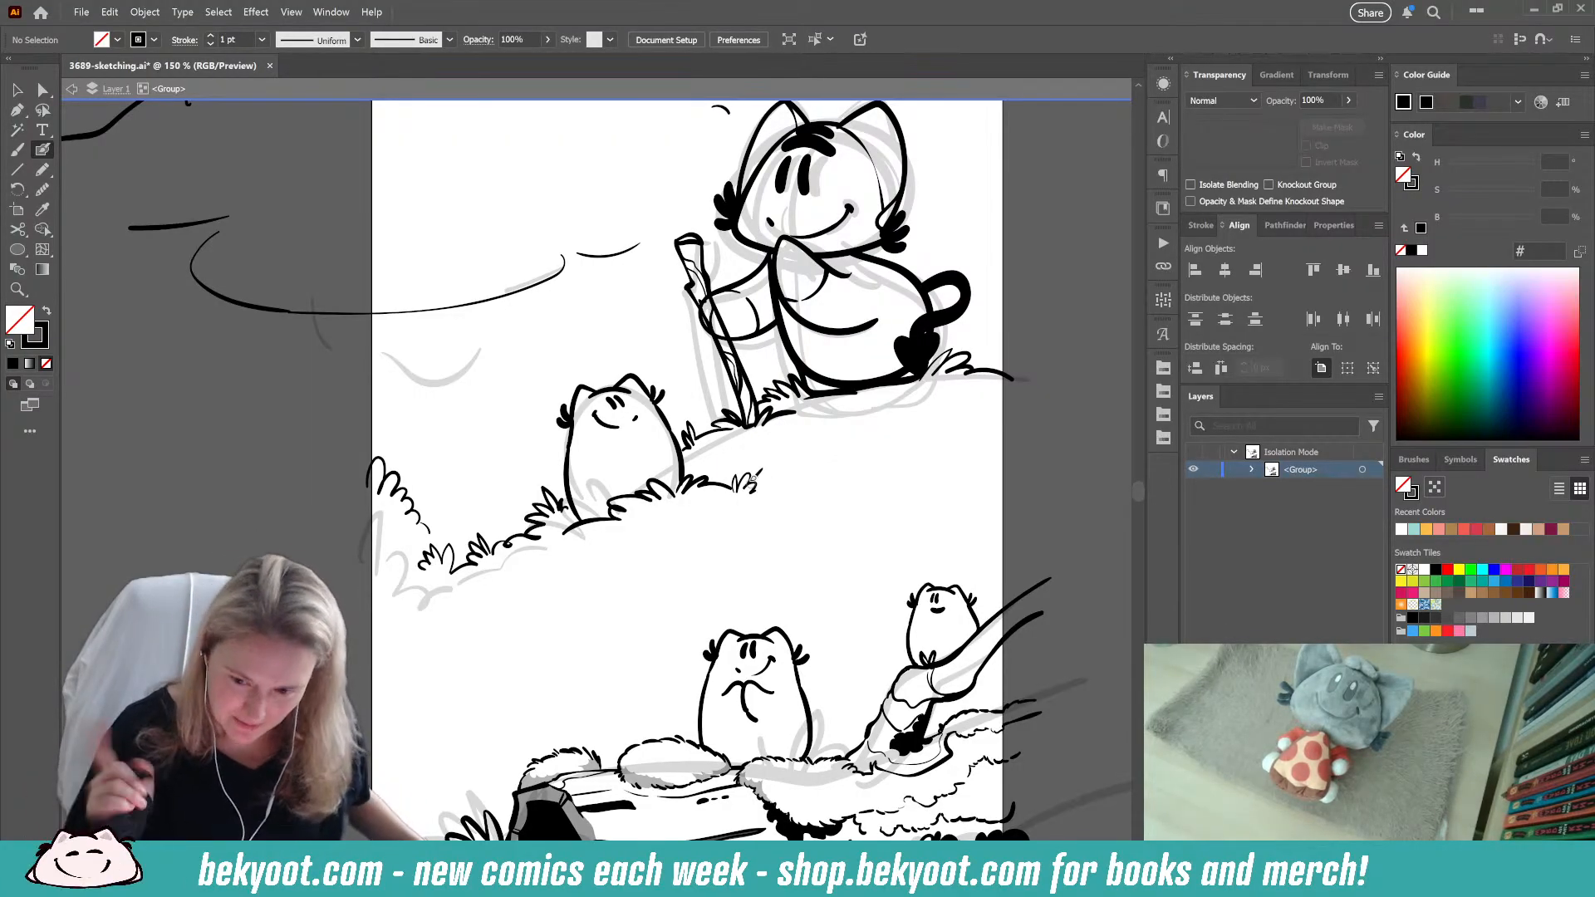
left_click_drag(564, 536, 533, 554)
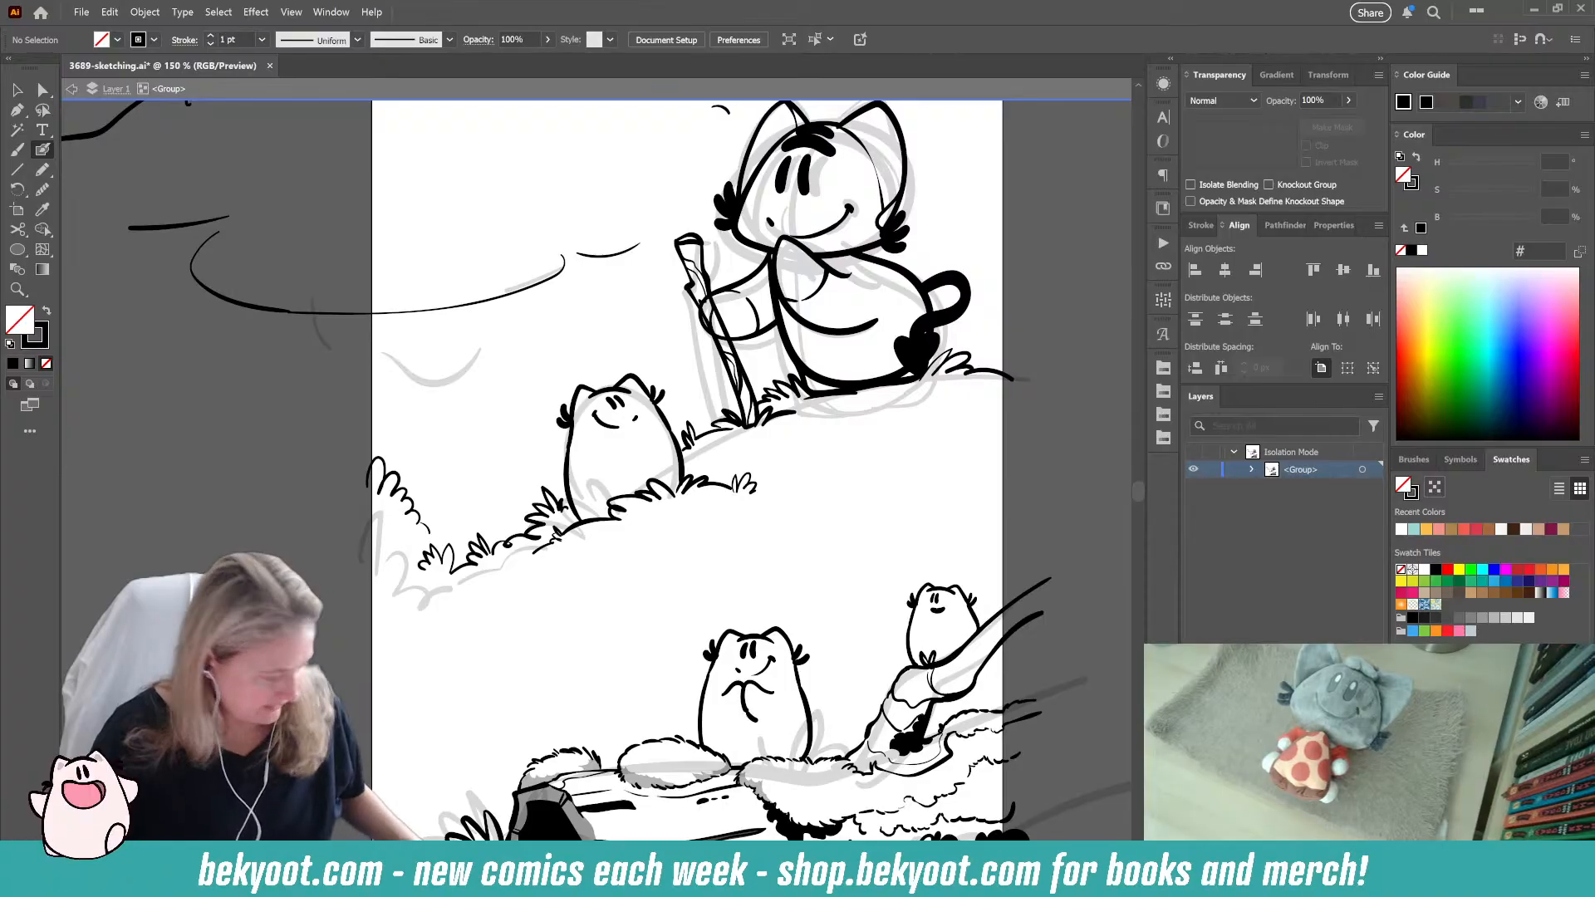
key("Escape")
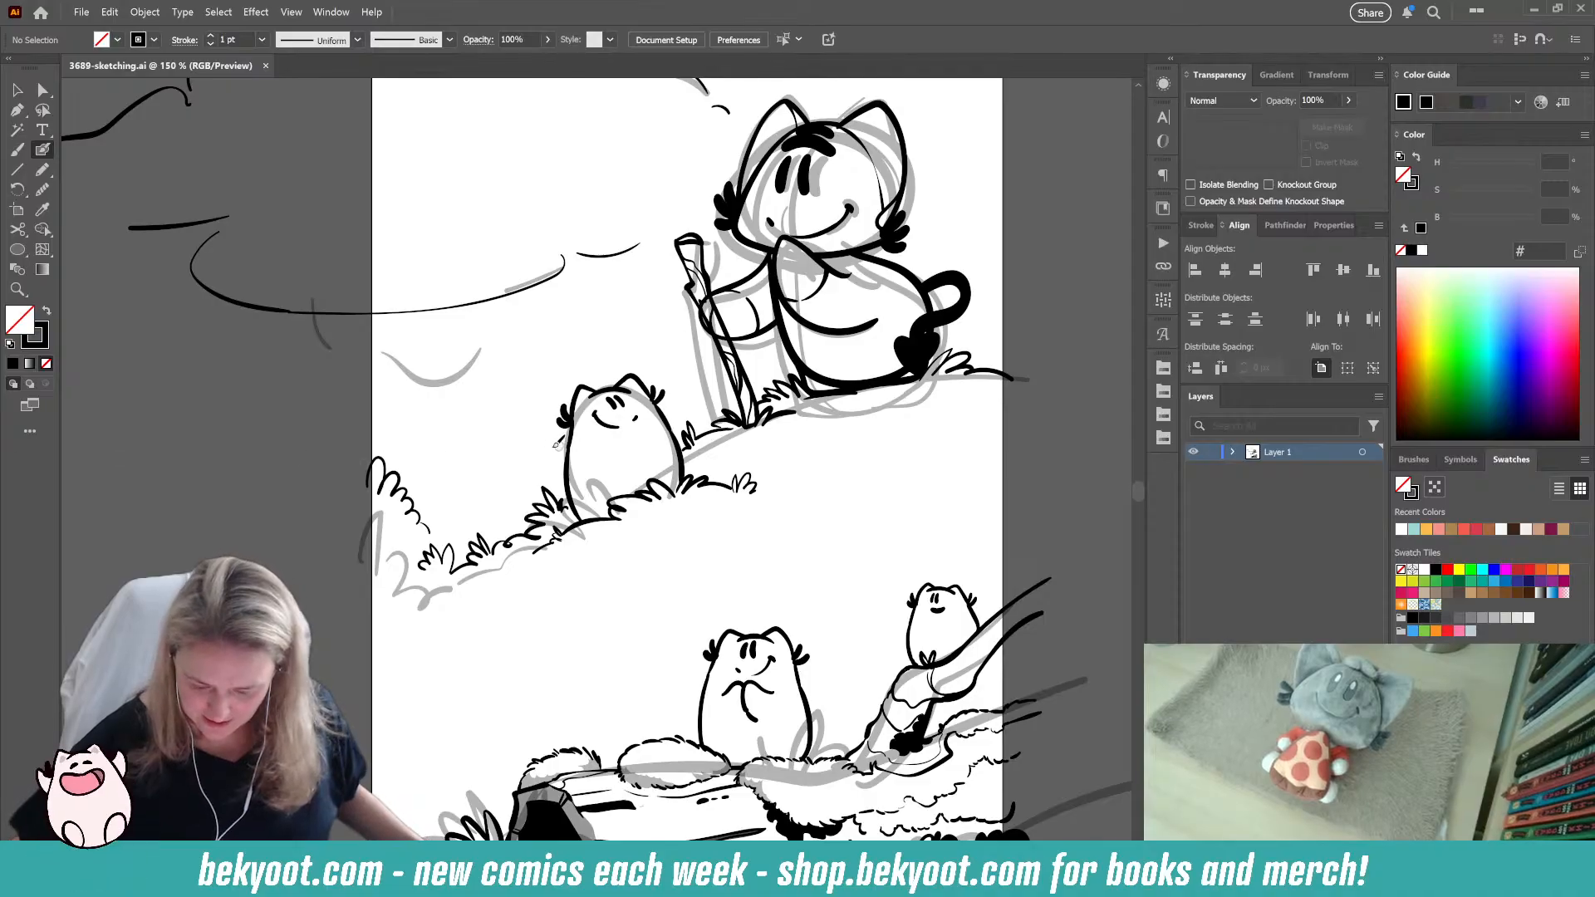
scroll(833, 518, "down", 1)
left_click_drag(900, 523, 775, 605)
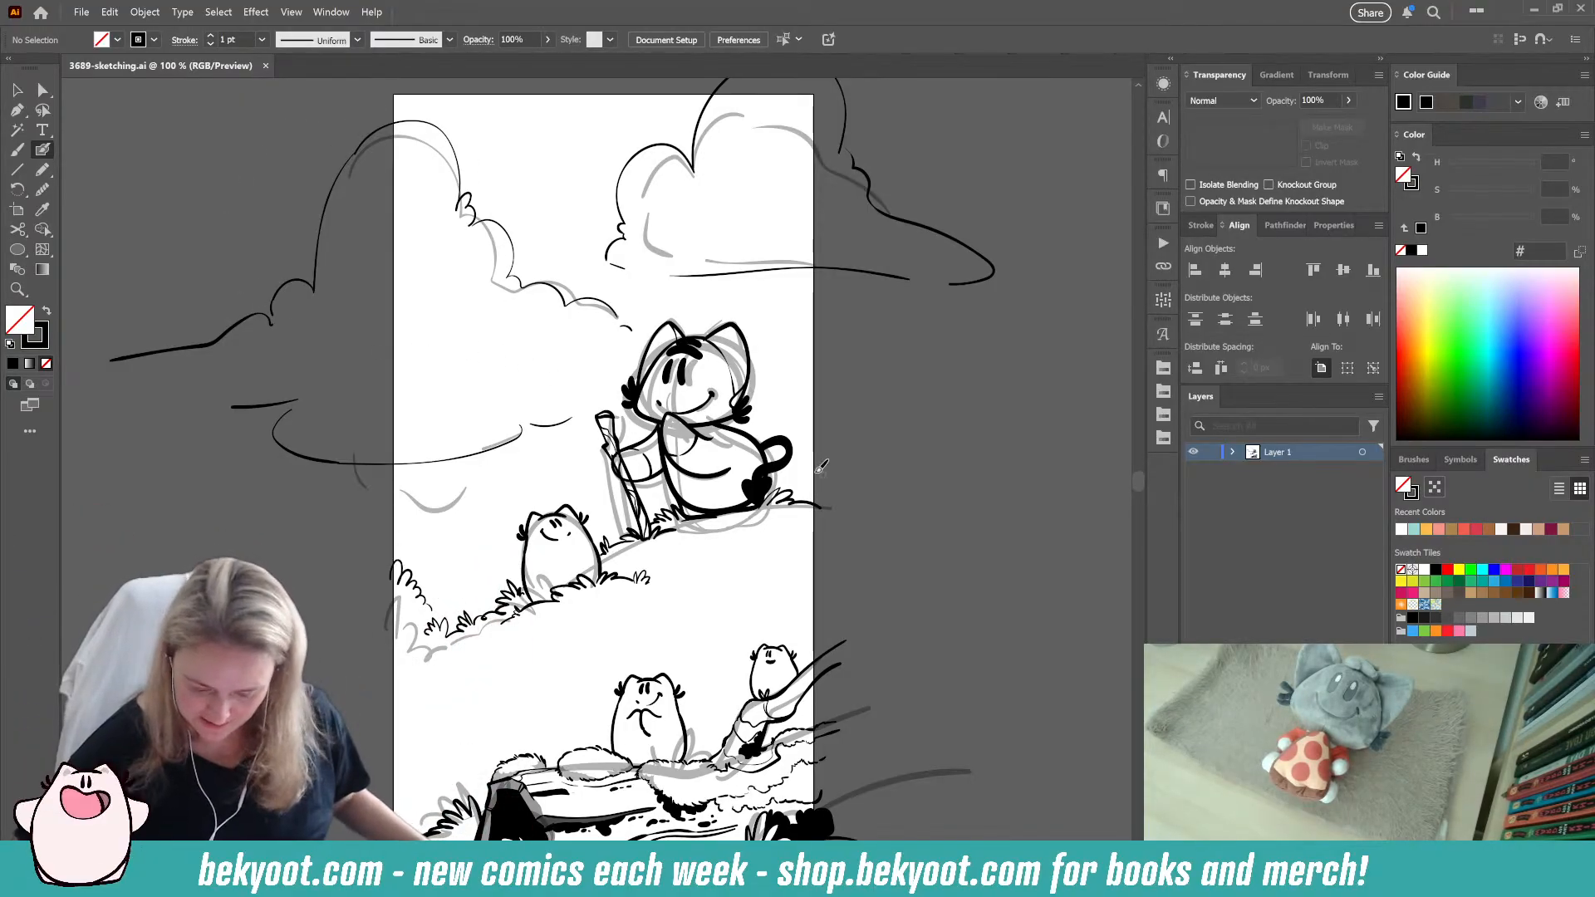
left_click_drag(711, 601, 680, 537)
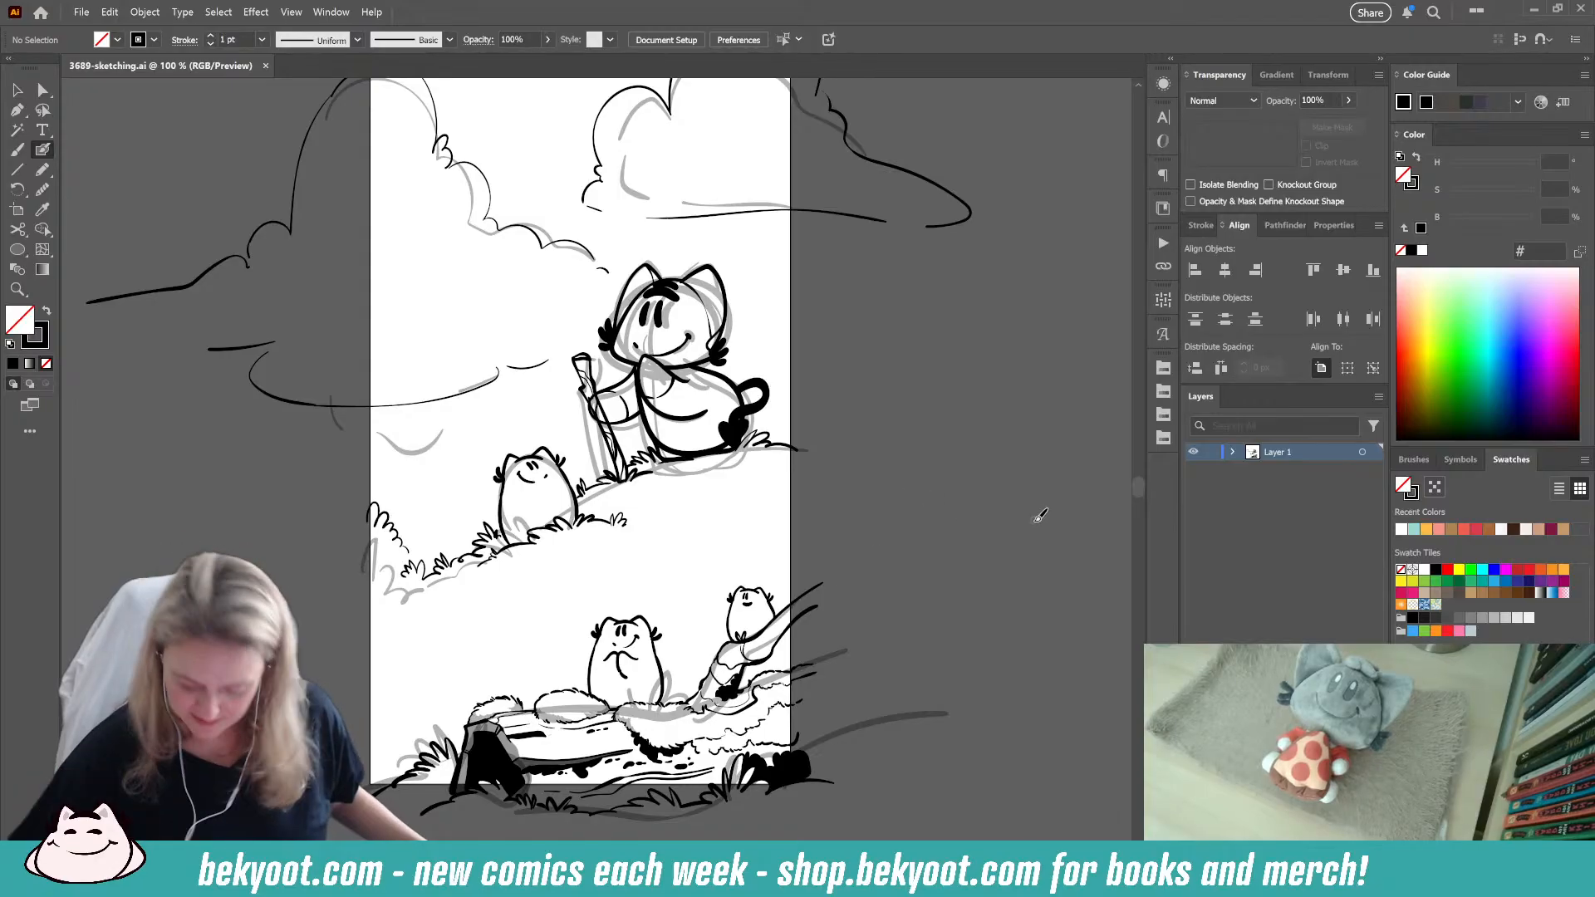
mouse_move(666, 500)
left_mouse_down()
mouse_move(653, 410)
mouse_move(694, 601)
left_mouse_up()
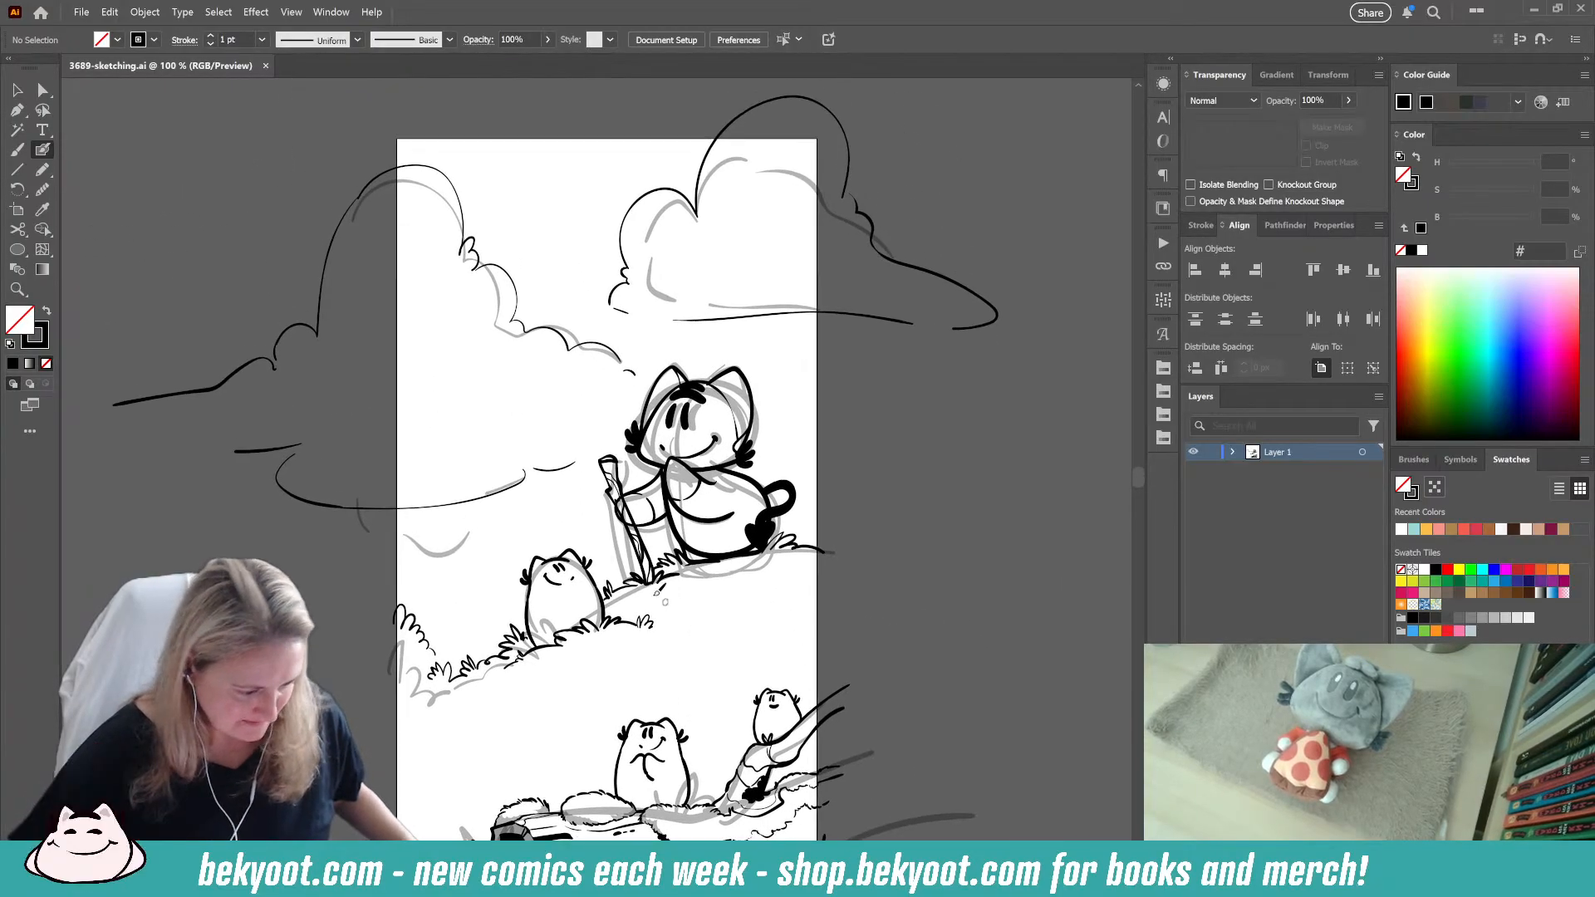